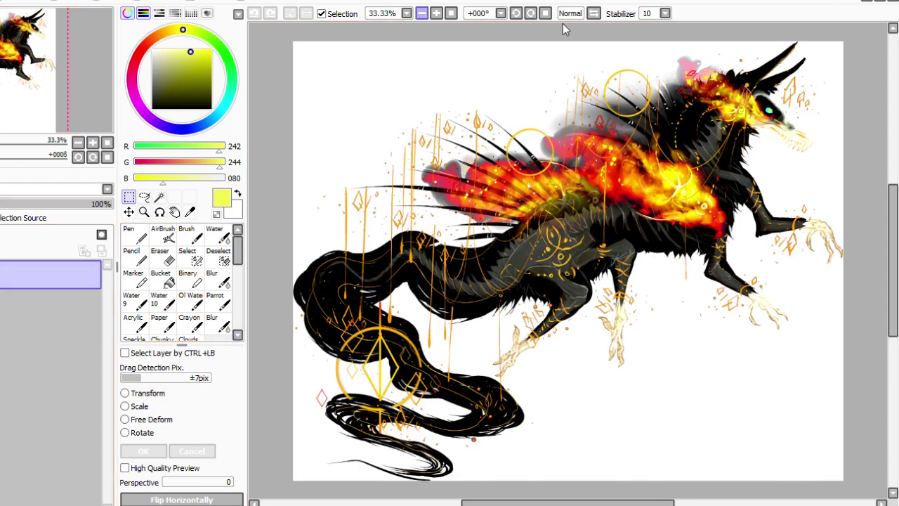
Copy the whole black fire creature artwork and paste it into the blank portrait canvas.
{"action": "key", "text": "ctrl+minus"}
{"action": "key", "text": "ctrl+a"}
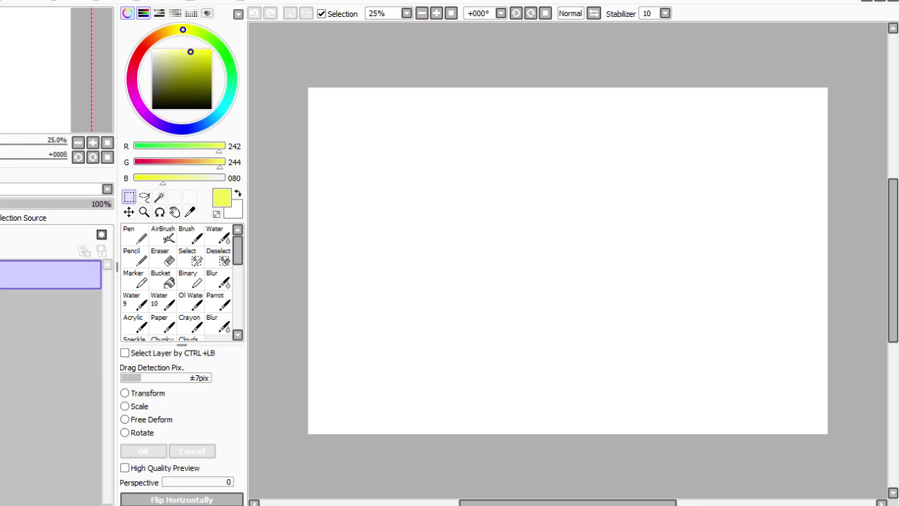
{"action": "left_click", "coordinate": [422, 13]}
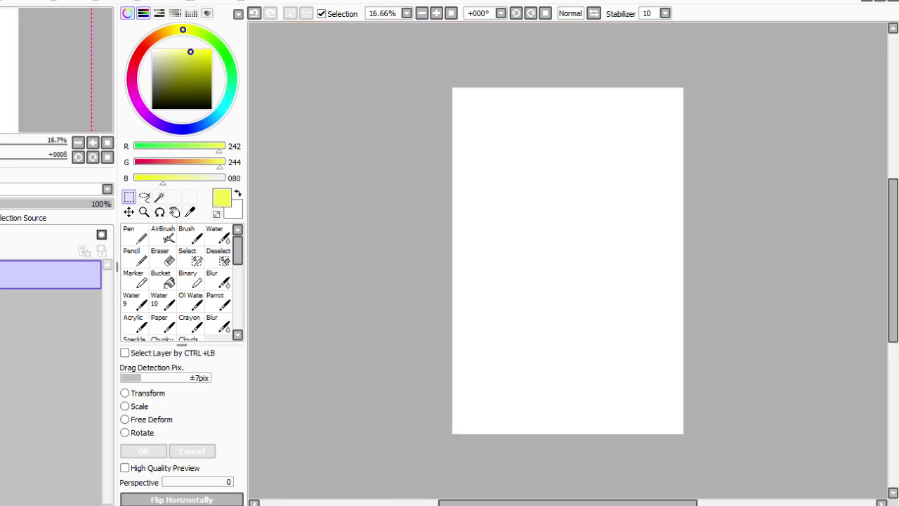
{"action": "key", "text": "ctrl+v"}
Scale the pasted fire creature down to about half the canvas width and place it in the canvas's upper-left corner.
{"action": "left_click", "coordinate": [125, 406]}
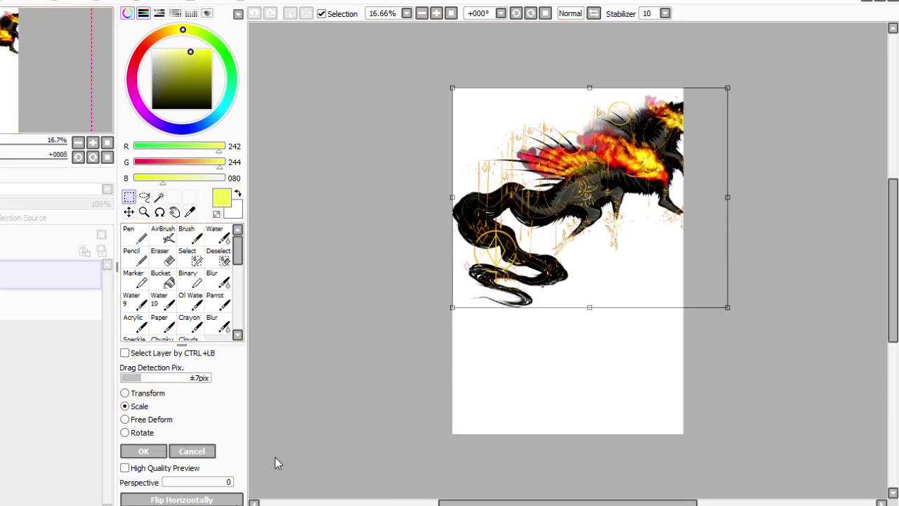
{"action": "left_click", "coordinate": [436, 13]}
{"action": "left_click_drag", "start_coordinate": [893, 239], "coordinate": [893, 202]}
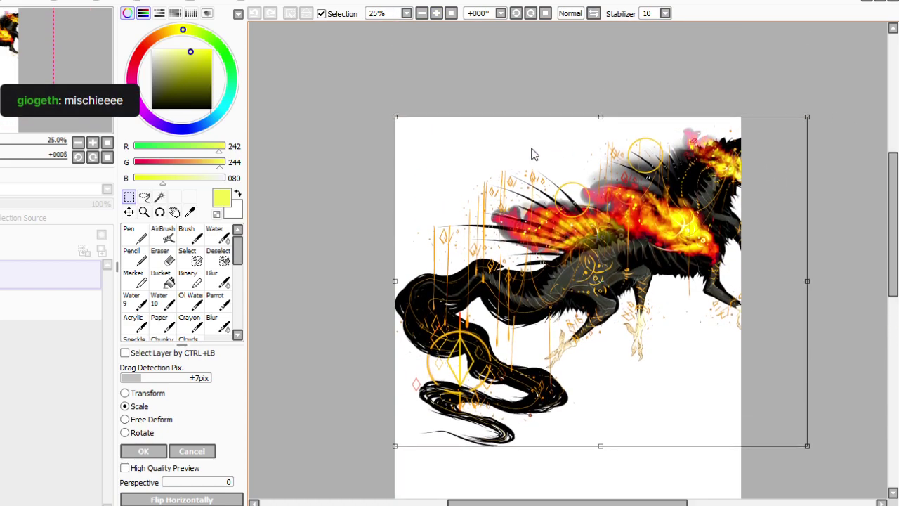
{"action": "left_click_drag", "start_coordinate": [530, 153], "coordinate": [535, 195]}
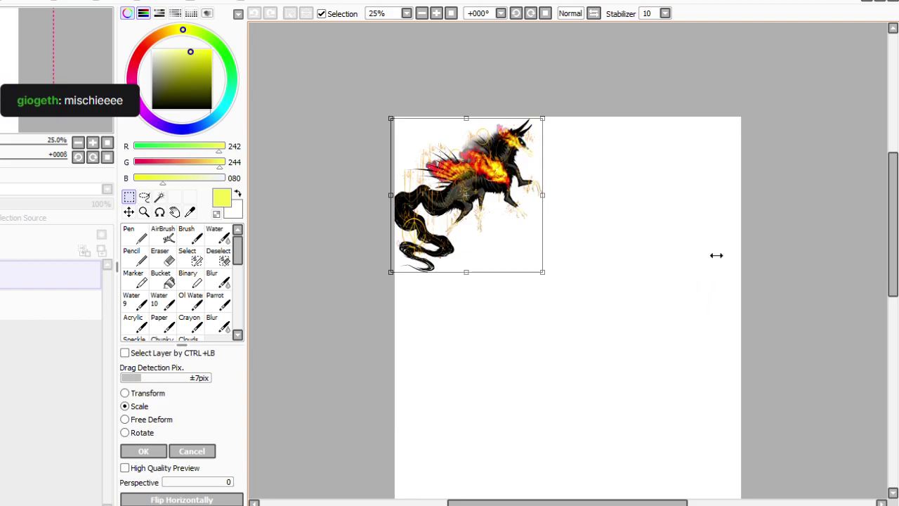
{"action": "left_click_drag", "start_coordinate": [714, 255], "coordinate": [741, 254]}
{"action": "left_click_drag", "start_coordinate": [637, 347], "coordinate": [724, 319]}
{"action": "left_click_drag", "start_coordinate": [567, 278], "coordinate": [573, 283]}
{"action": "left_click_drag", "start_coordinate": [396, 119], "coordinate": [378, 101]}
{"action": "left_click_drag", "start_coordinate": [552, 228], "coordinate": [572, 255]}
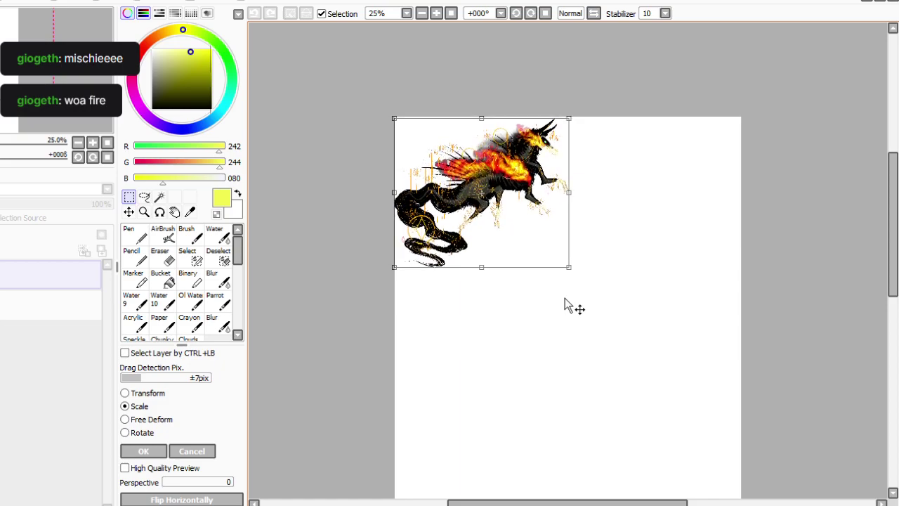
{"action": "left_click_drag", "start_coordinate": [565, 298], "coordinate": [555, 298]}
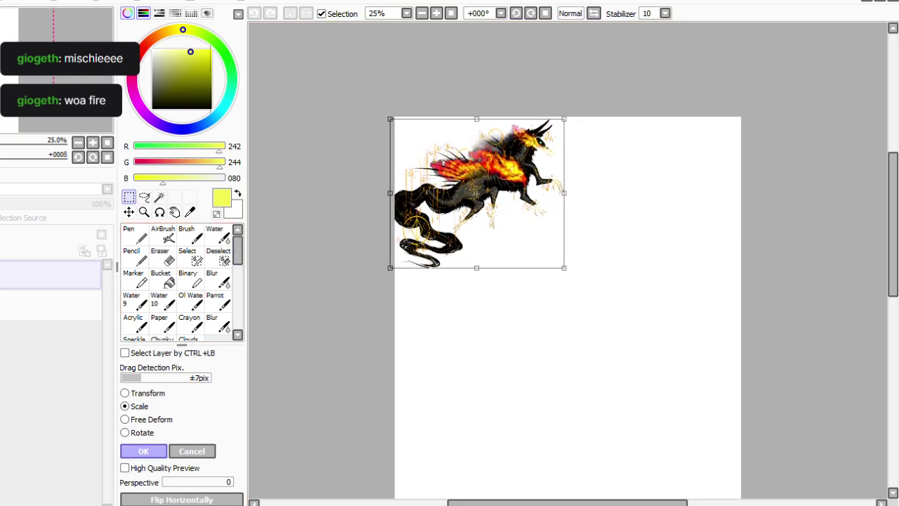
{"action": "left_click", "coordinate": [143, 451]}
Copy the entire blue starry creature artwork and paste it, mirrored horizontally, into the portrait canvas.
{"action": "left_click", "coordinate": [506, 505]}
{"action": "left_click", "coordinate": [618, 505]}
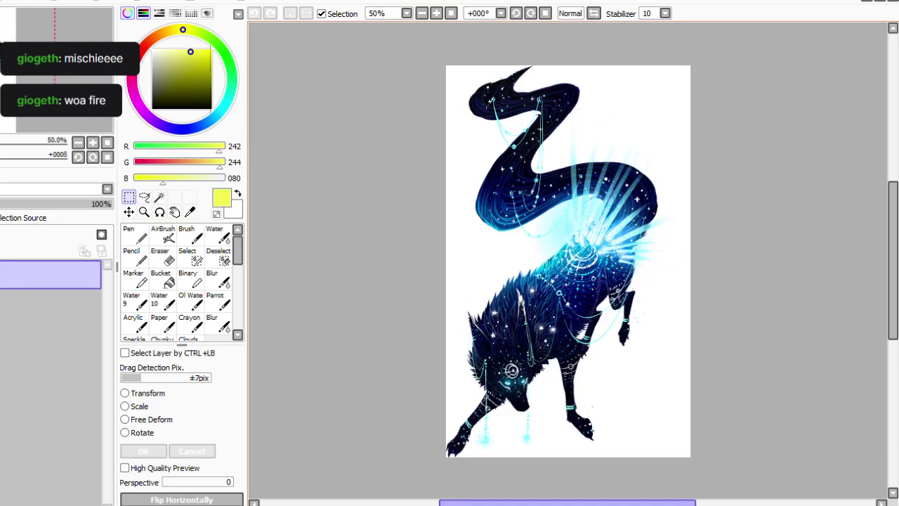
{"action": "left_click_drag", "start_coordinate": [869, 497], "coordinate": [243, 3]}
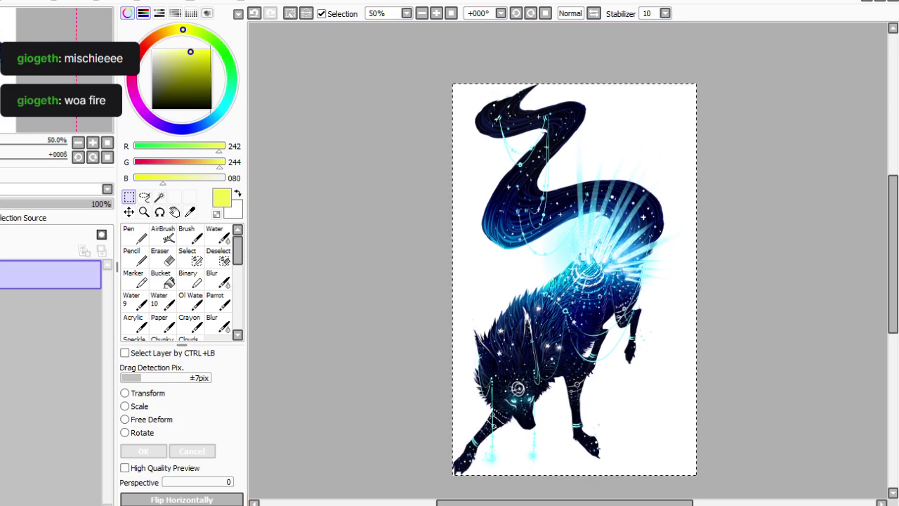
{"action": "key", "text": "ctrl+Tab"}
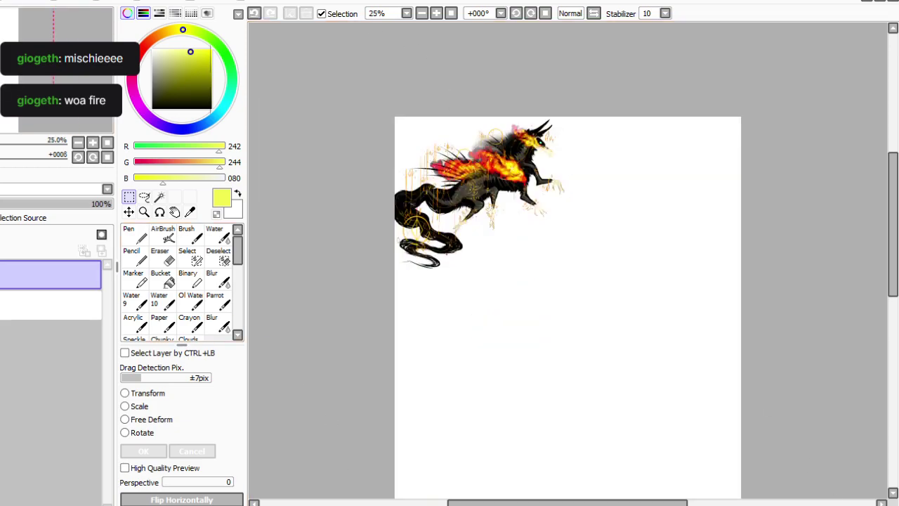
{"action": "key", "text": "ctrl+v"}
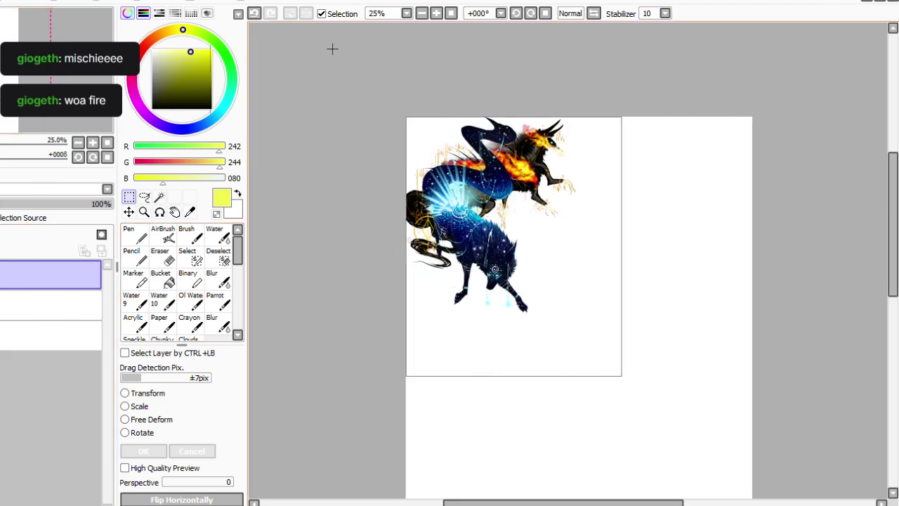
Move the blue starry creature to the upper-right part of the canvas, opposite the fire creature.
{"action": "left_click_drag", "start_coordinate": [656, 450], "coordinate": [898, 415]}
{"action": "key", "text": "ctrl+t"}
{"action": "left_click_drag", "start_coordinate": [496, 375], "coordinate": [794, 362]}
{"action": "key", "text": "Return"}
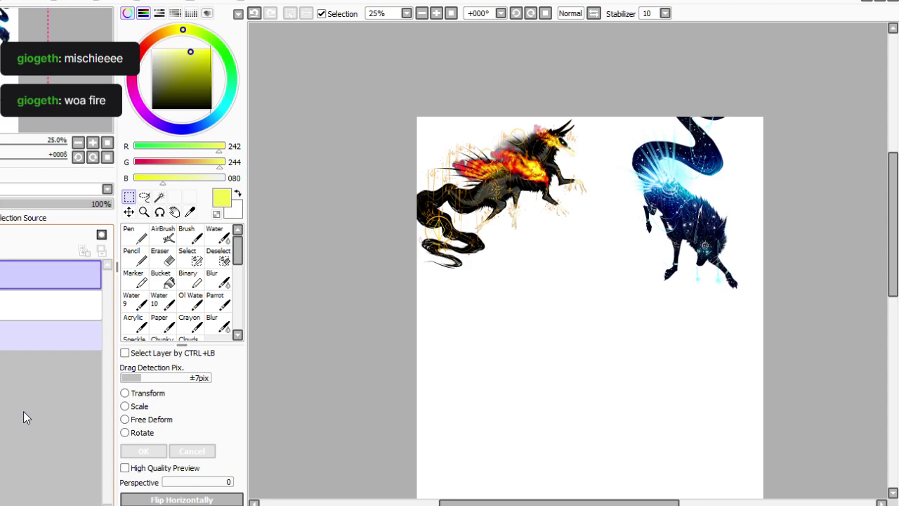
Rescale and reposition the blue creature so its whole tail and body fit inside the canvas's upper-right area.
{"action": "left_click", "coordinate": [137, 406]}
{"action": "left_click_drag", "start_coordinate": [803, 119], "coordinate": [781, 83]}
{"action": "left_click_drag", "start_coordinate": [809, 265], "coordinate": [826, 388]}
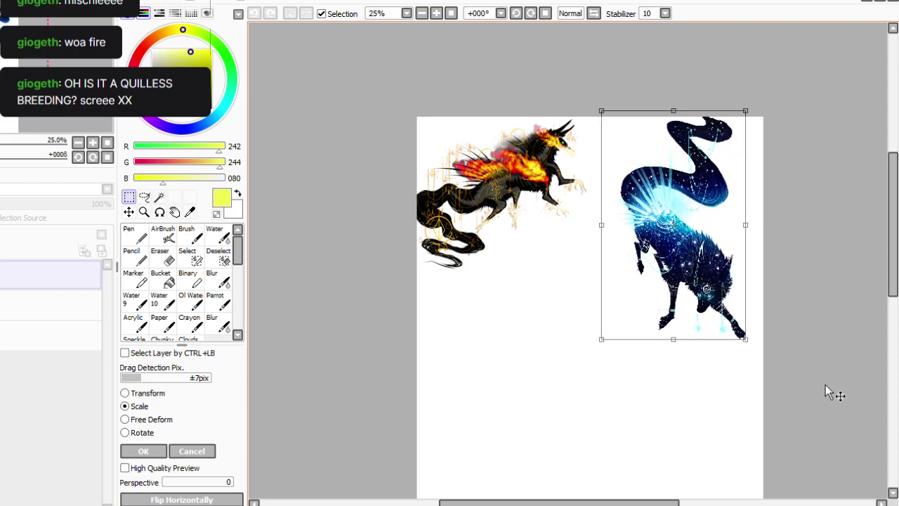
{"action": "left_click_drag", "start_coordinate": [787, 136], "coordinate": [833, 335]}
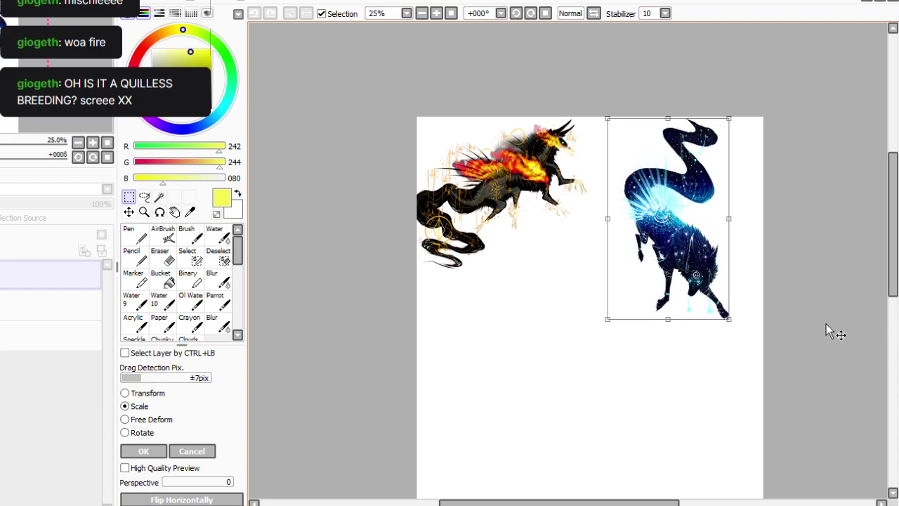
{"action": "key", "text": "Return"}
Enlarge the fire creature slightly on its own layer, keeping it in the canvas's upper-left corner.
{"action": "left_click", "coordinate": [451, 13]}
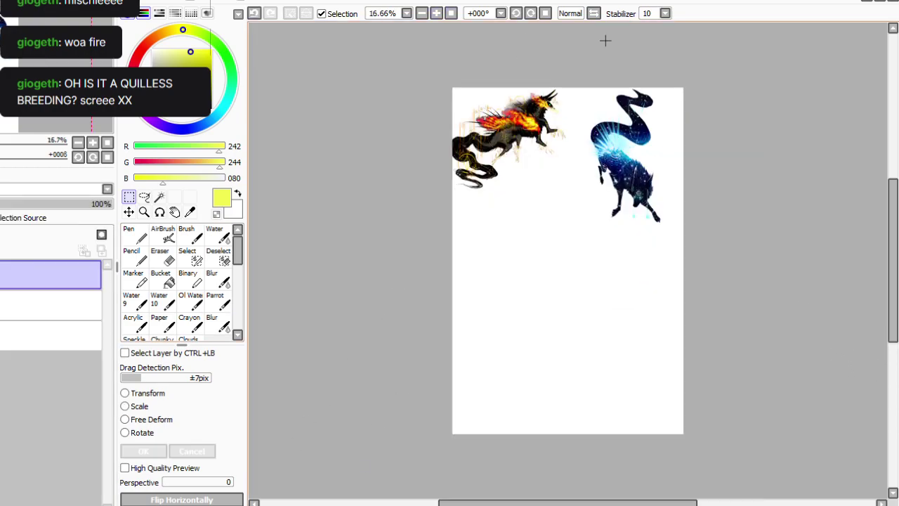
{"action": "scroll", "coordinate": [585, 33], "scroll_direction": "up", "scroll_amount": 1}
{"action": "left_click_drag", "start_coordinate": [893, 246], "coordinate": [893, 228]}
{"action": "scroll", "coordinate": [568, 171], "scroll_direction": "up", "scroll_amount": 1}
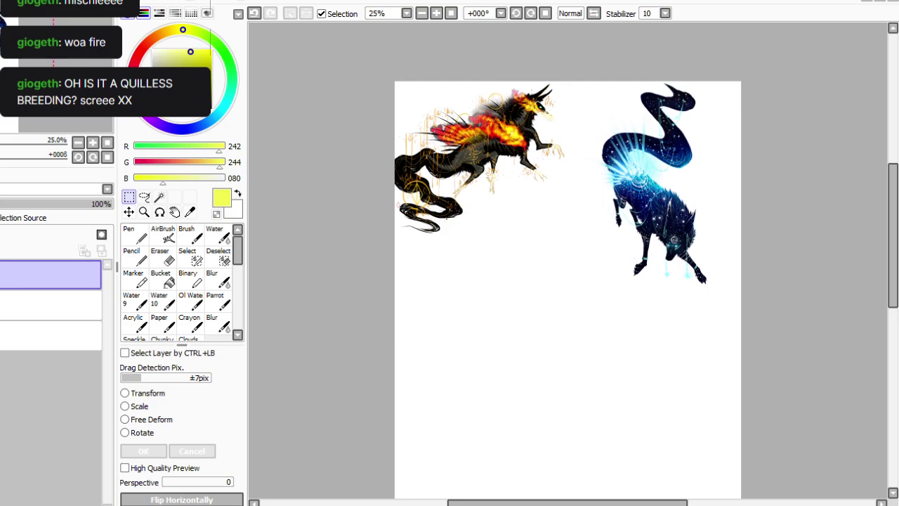
{"action": "left_click", "coordinate": [70, 305]}
{"action": "left_click", "coordinate": [139, 406]}
{"action": "left_click_drag", "start_coordinate": [439, 265], "coordinate": [755, 305]}
{"action": "key", "text": "Return"}
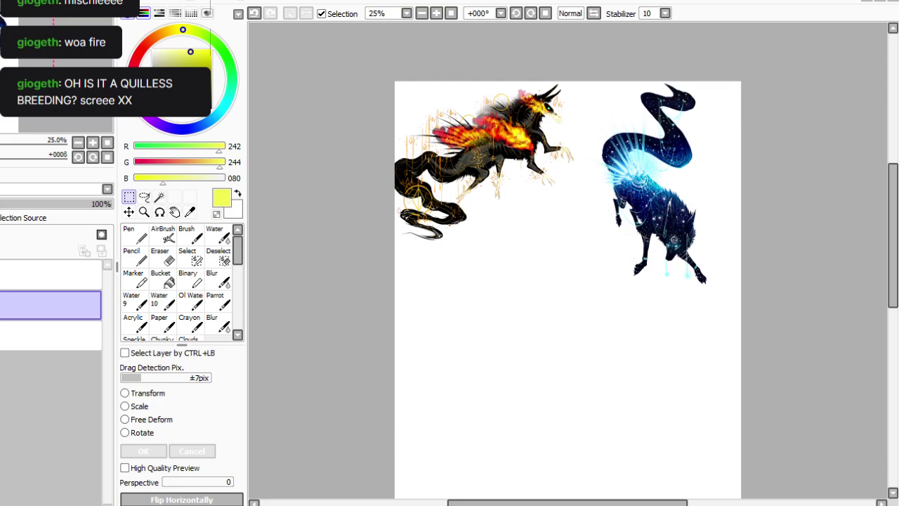
Copy a rectangular patch of purple starry sky from the lower-left of the night-sky artwork and paste it beneath both creatures.
{"action": "key", "text": "ctrl+Tab"}
{"action": "left_click_drag", "start_coordinate": [408, 312], "coordinate": [549, 436]}
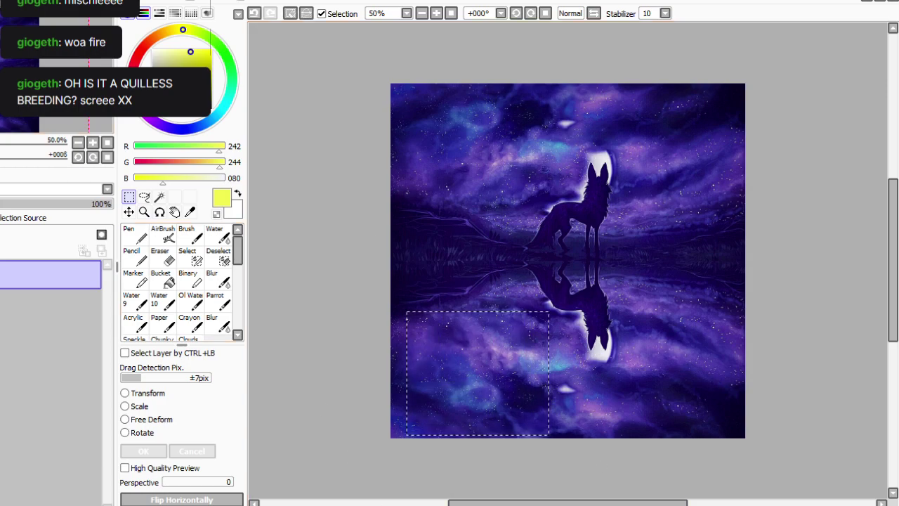
{"action": "key", "text": "ctrl+Tab"}
{"action": "left_click", "coordinate": [49, 335]}
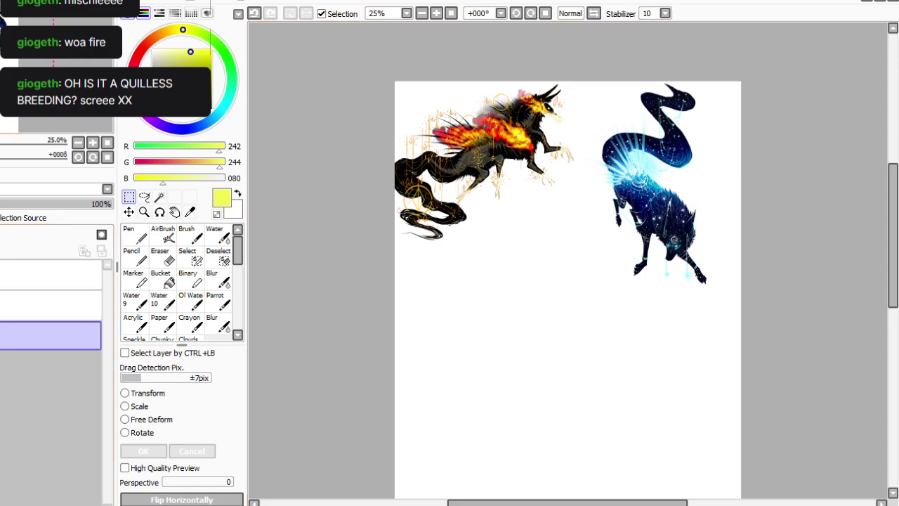
{"action": "key", "text": "ctrl+v"}
Stretch the pasted starry sky to cover the entire portrait canvas as a background.
{"action": "left_click", "coordinate": [138, 406]}
{"action": "left_click_drag", "start_coordinate": [637, 250], "coordinate": [898, 115]}
{"action": "left_click_drag", "start_coordinate": [403, 76], "coordinate": [391, 81]}
{"action": "left_click", "coordinate": [421, 13]}
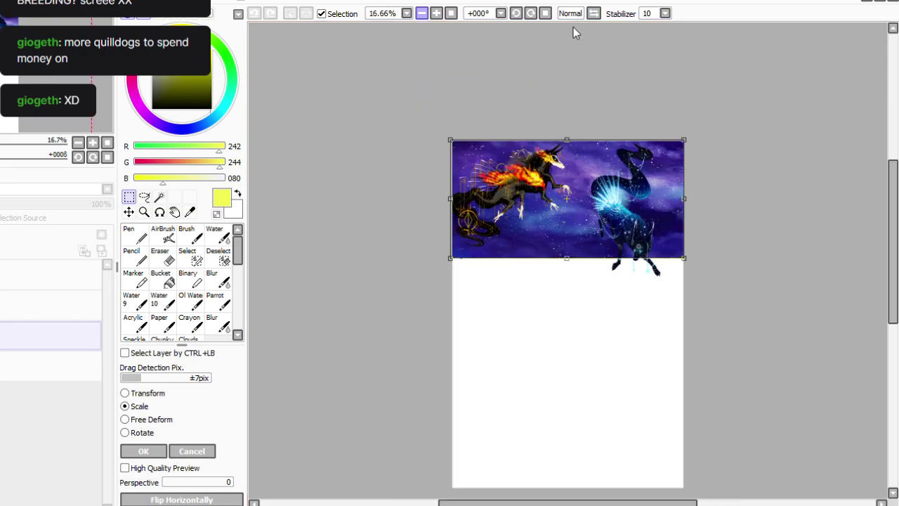
{"action": "left_click_drag", "start_coordinate": [749, 333], "coordinate": [749, 505]}
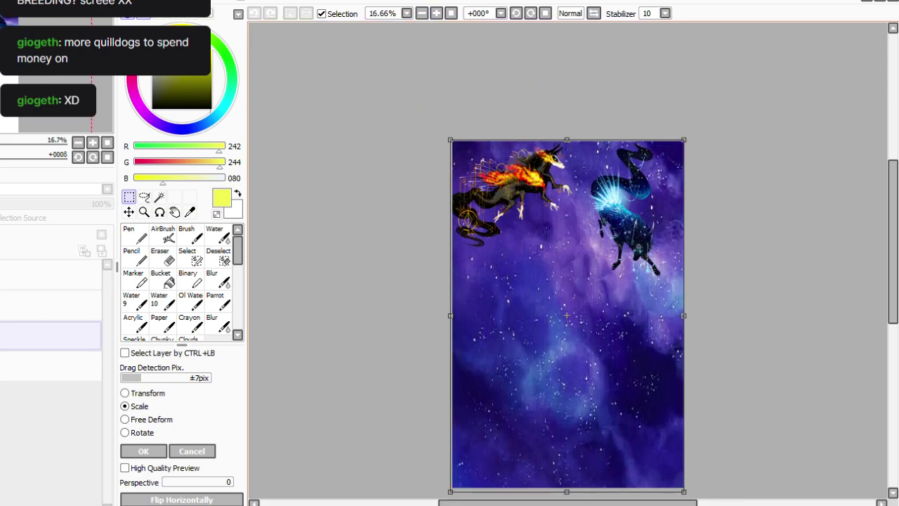
{"action": "left_click", "coordinate": [144, 451]}
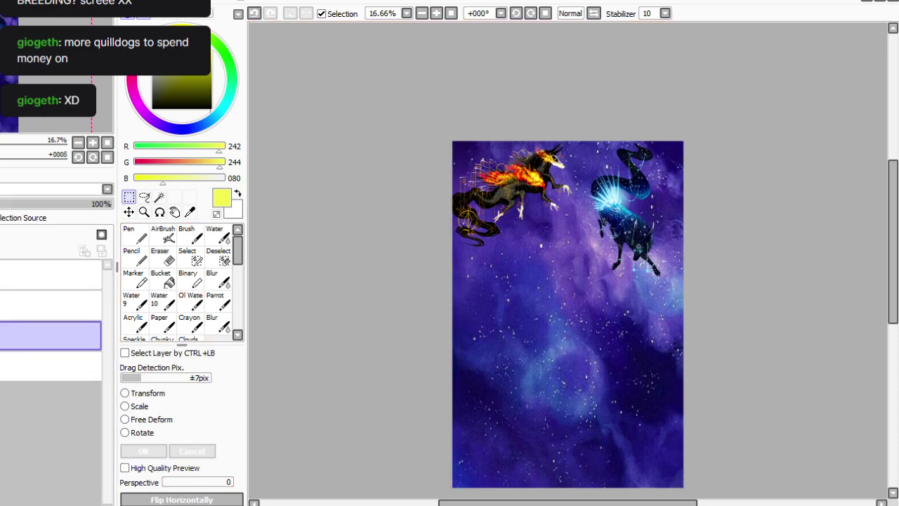
Reduce the starry background's saturation and brightness to a dark, muted grey-violet.
{"action": "left_click", "coordinate": [137, 14]}
{"action": "left_click", "coordinate": [107, 352]}
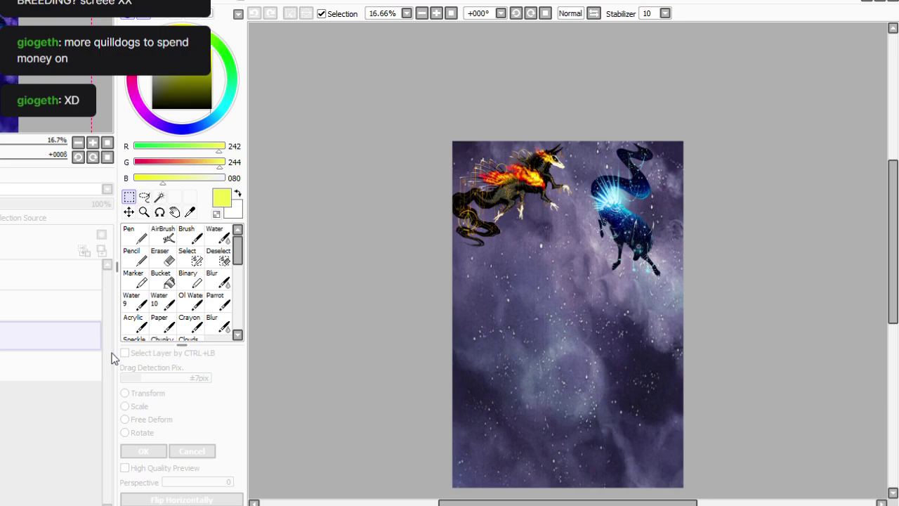
{"action": "left_click", "coordinate": [142, 371]}
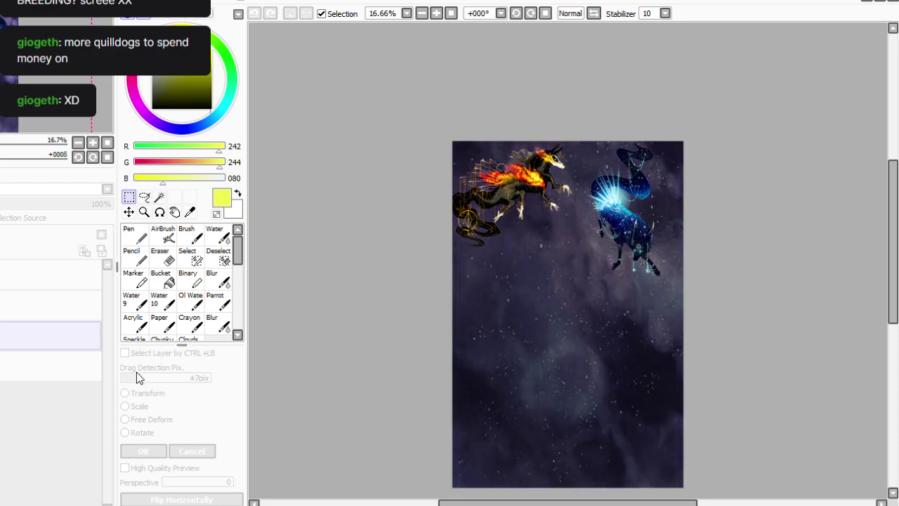
{"action": "key", "text": "Return"}
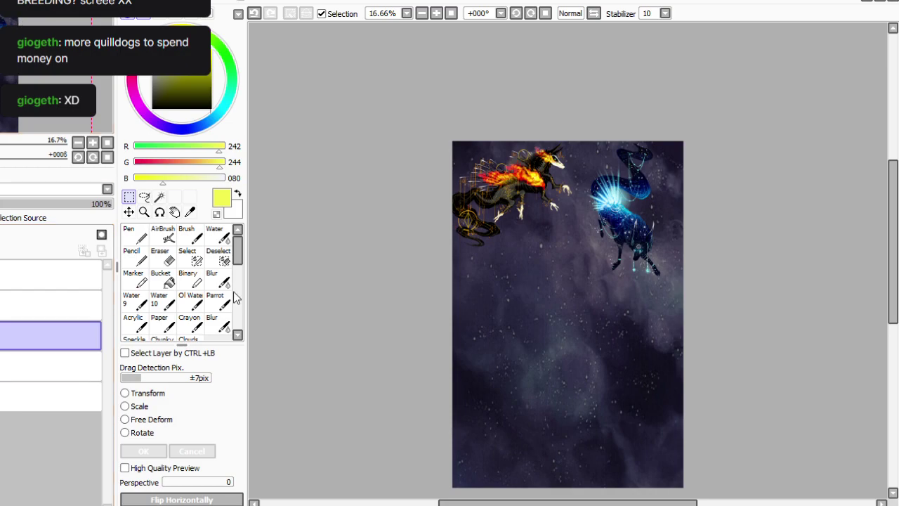
Pick a muted blue-violet (RGB 127, 134, 177) and fill the empty layer above the starry background with it.
{"action": "left_click", "coordinate": [189, 212]}
{"action": "left_click", "coordinate": [548, 370]}
{"action": "left_click", "coordinate": [170, 68]}
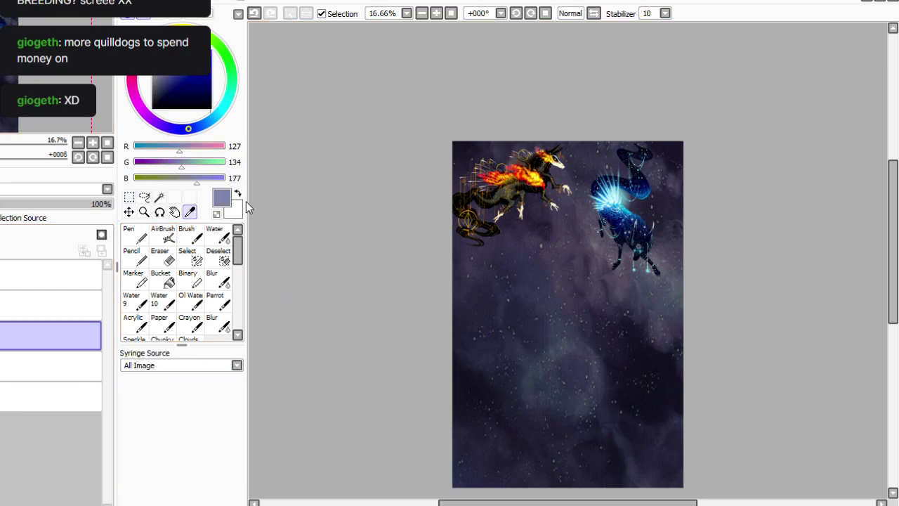
{"action": "left_click", "coordinate": [163, 279]}
{"action": "left_click", "coordinate": [520, 372]}
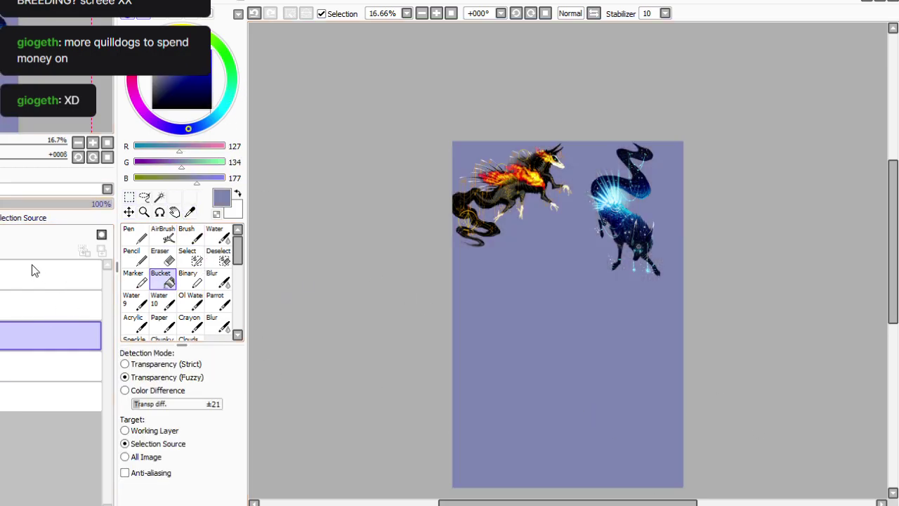
Set the blue-violet fill layer to 47% opacity and scale it into an inset panel covering the lower three quarters of the canvas.
{"action": "left_click", "coordinate": [2, 203]}
{"action": "left_click", "coordinate": [135, 234]}
{"action": "left_click", "coordinate": [129, 197]}
{"action": "left_click", "coordinate": [139, 406]}
{"action": "left_click_drag", "start_coordinate": [604, 185], "coordinate": [615, 284]}
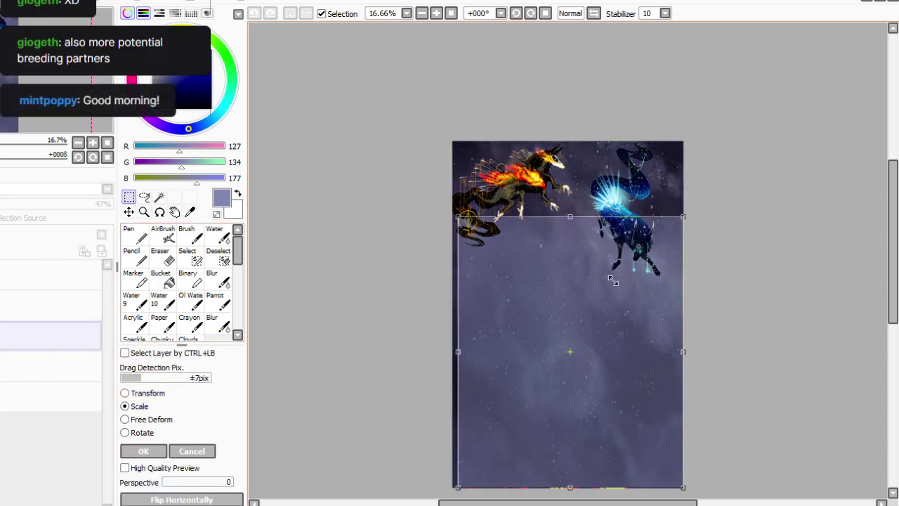
{"action": "scroll", "coordinate": [891, 242], "scroll_direction": "down", "scroll_amount": 2}
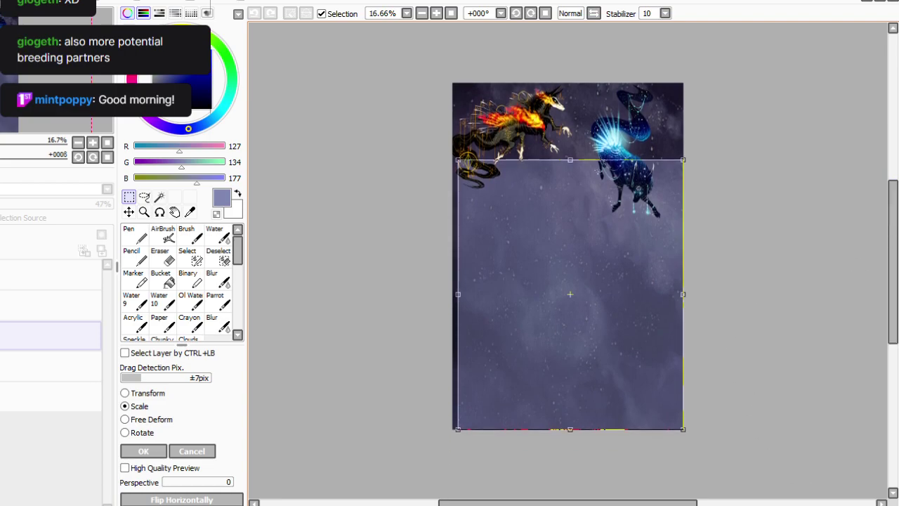
{"action": "left_click_drag", "start_coordinate": [680, 428], "coordinate": [677, 425]}
{"action": "left_click_drag", "start_coordinate": [678, 424], "coordinate": [678, 423]}
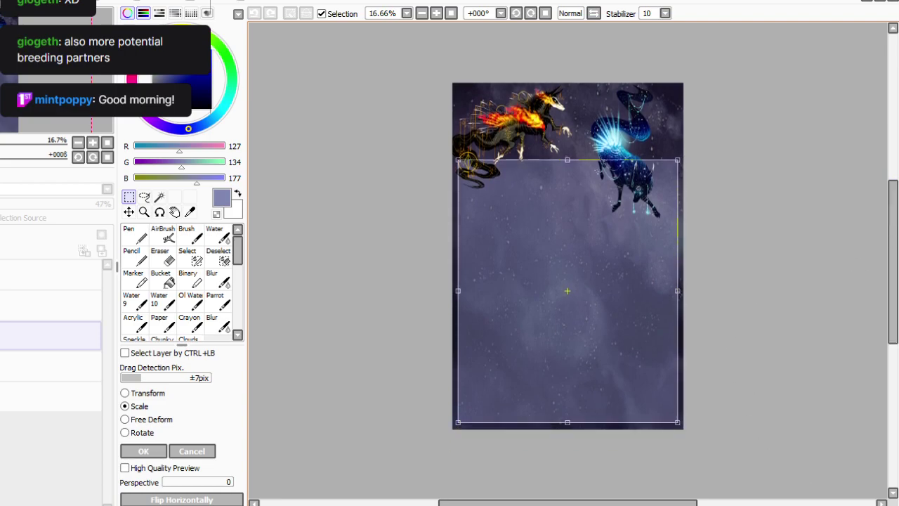
{"action": "left_click", "coordinate": [143, 450]}
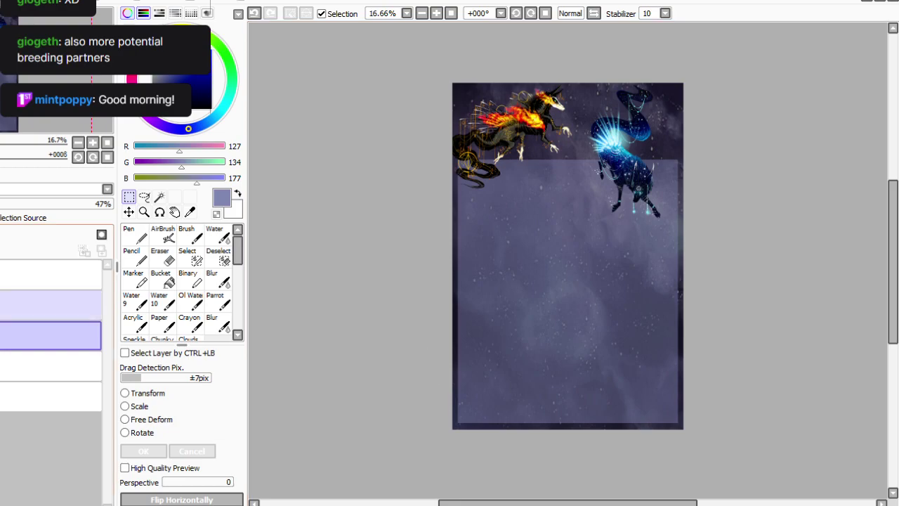
Rotate the starry creature slightly, enlarge it a little and reposition it at the canvas's upper right edge.
{"action": "left_click", "coordinate": [42, 275]}
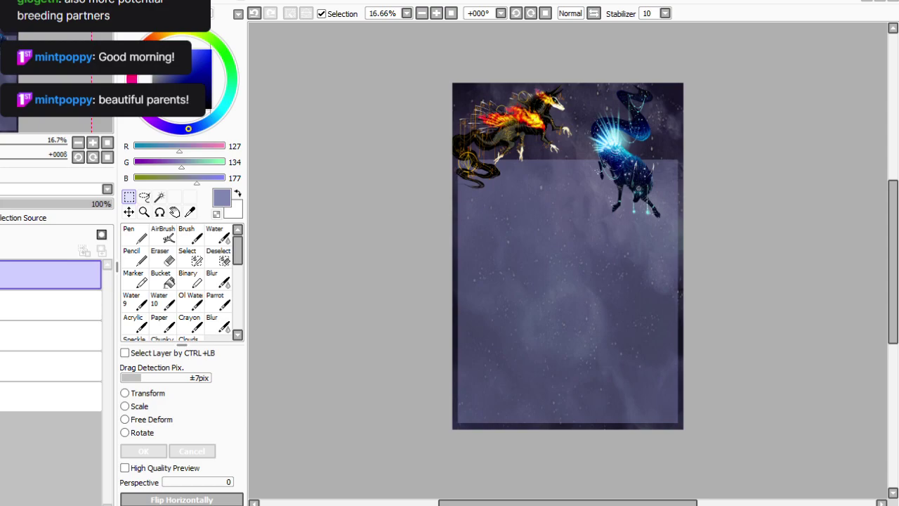
{"action": "left_click", "coordinate": [436, 14]}
{"action": "left_click_drag", "start_coordinate": [893, 210], "coordinate": [893, 177]}
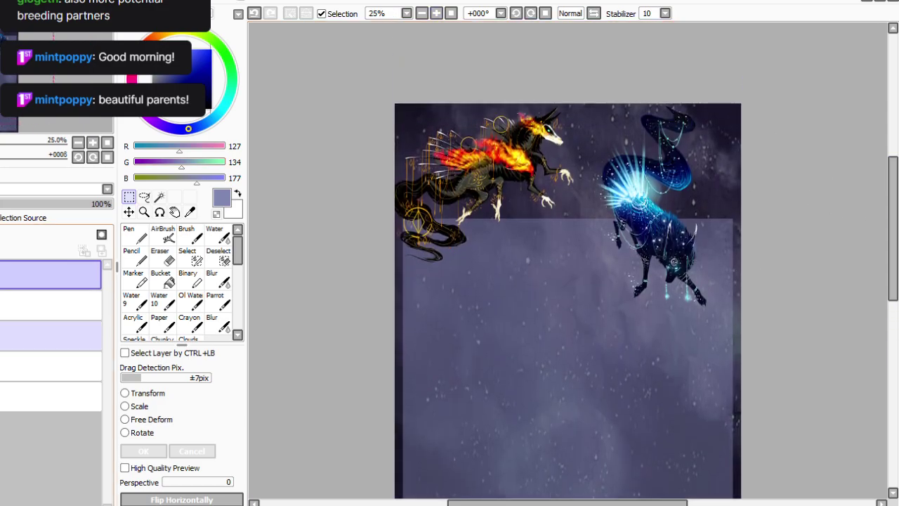
{"action": "left_click", "coordinate": [141, 433]}
{"action": "left_click_drag", "start_coordinate": [775, 285], "coordinate": [794, 269]}
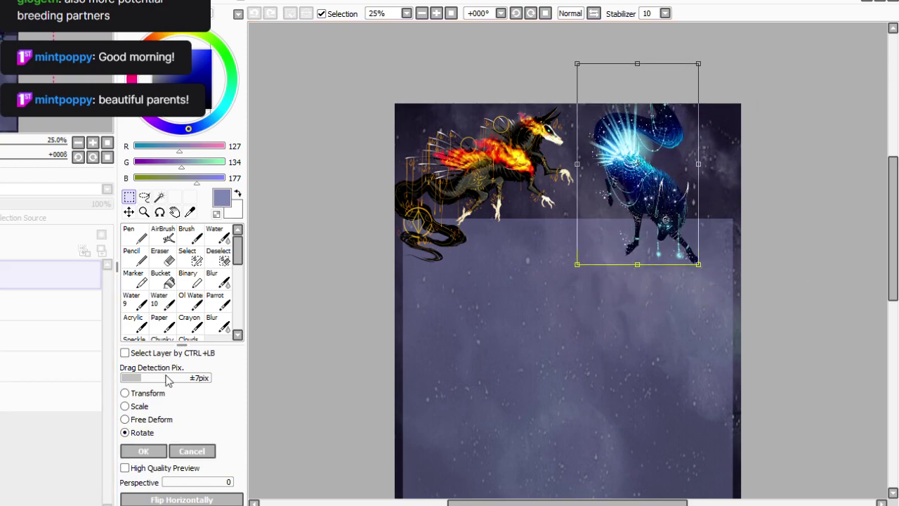
{"action": "left_click", "coordinate": [140, 406]}
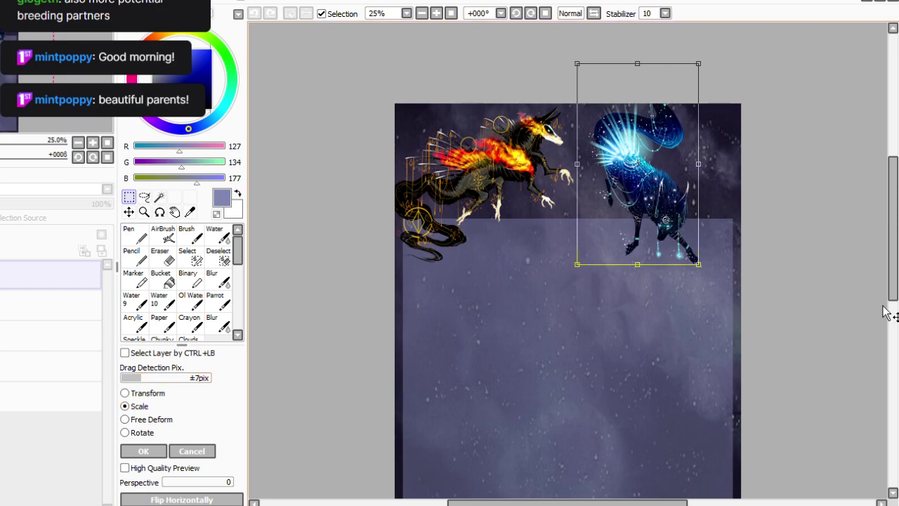
{"action": "left_click_drag", "start_coordinate": [698, 265], "coordinate": [710, 282]}
{"action": "left_click_drag", "start_coordinate": [803, 330], "coordinate": [800, 310]}
{"action": "left_click", "coordinate": [143, 451]}
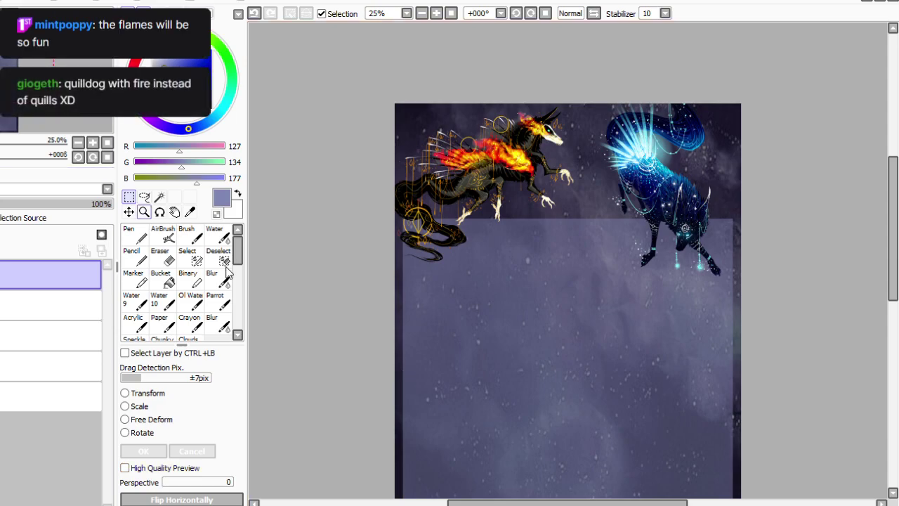
Scale the fire creature up slightly and position it in the canvas's upper left corner, its tail overlapping the panel.
{"action": "left_click", "coordinate": [144, 197]}
{"action": "mouse_move", "coordinate": [502, 85]}
{"action": "left_mouse_down"}
{"action": "mouse_move", "coordinate": [578, 110]}
{"action": "mouse_move", "coordinate": [584, 156]}
{"action": "mouse_move", "coordinate": [517, 245]}
{"action": "mouse_move", "coordinate": [351, 267]}
{"action": "mouse_move", "coordinate": [304, 213]}
{"action": "mouse_move", "coordinate": [386, 83]}
{"action": "left_mouse_up"}
{"action": "key", "text": "ctrl+t"}
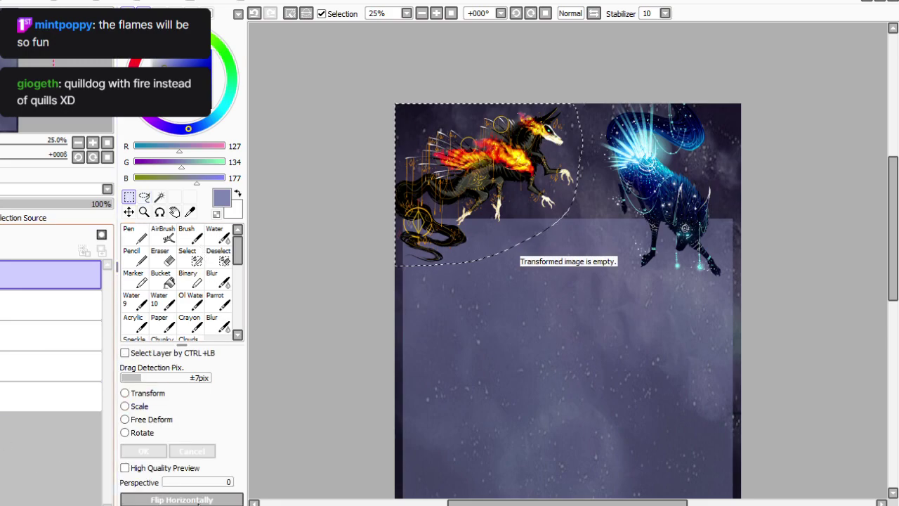
{"action": "left_click", "coordinate": [63, 305]}
{"action": "left_click", "coordinate": [139, 406]}
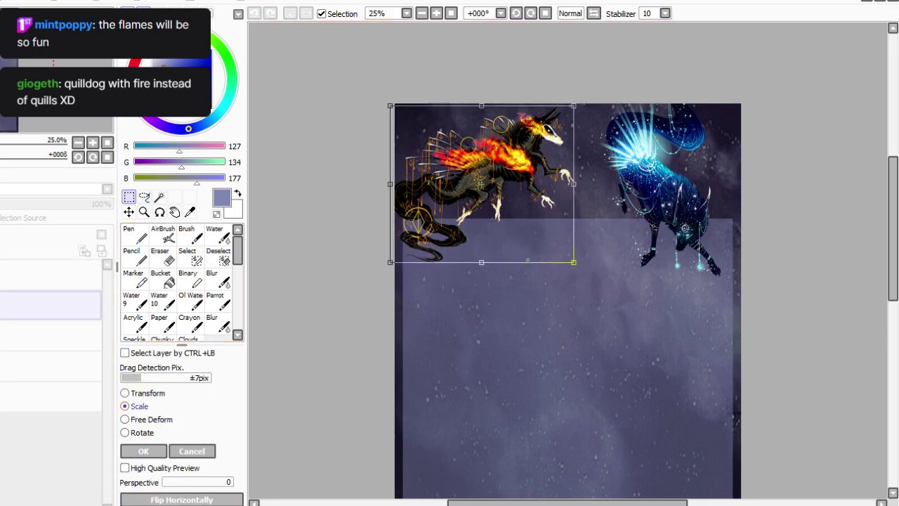
{"action": "mouse_move", "coordinate": [766, 333]}
{"action": "left_mouse_down"}
{"action": "mouse_move", "coordinate": [772, 344]}
{"action": "mouse_move", "coordinate": [762, 338]}
{"action": "left_mouse_up"}
{"action": "left_click_drag", "start_coordinate": [549, 260], "coordinate": [540, 259]}
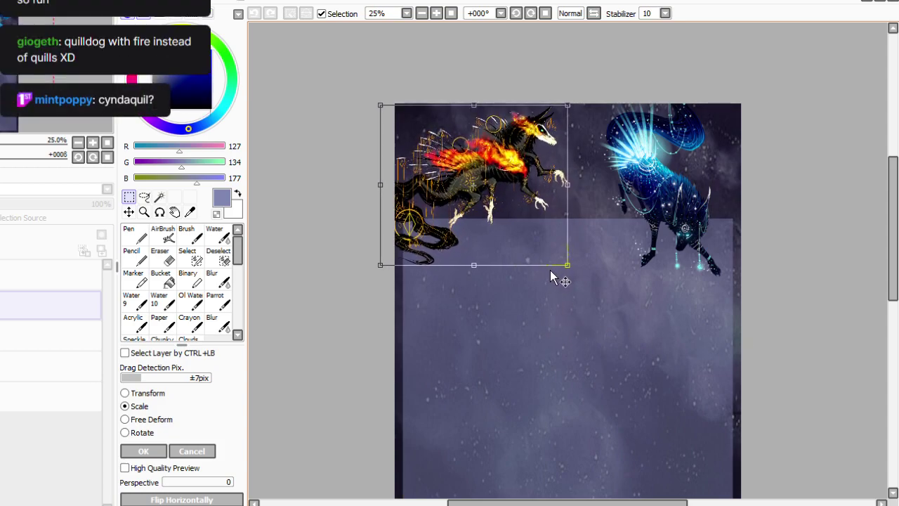
{"action": "left_click_drag", "start_coordinate": [747, 341], "coordinate": [761, 356]}
{"action": "left_click_drag", "start_coordinate": [548, 291], "coordinate": [551, 289]}
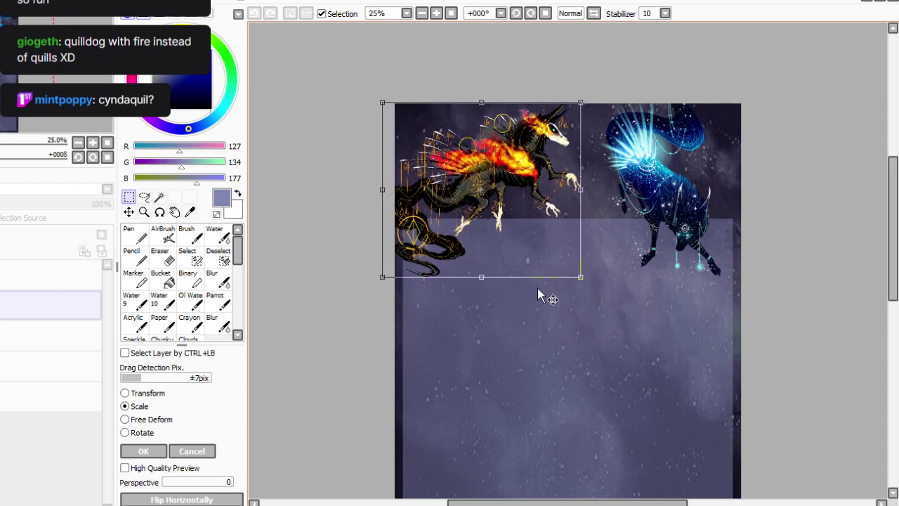
{"action": "left_click", "coordinate": [143, 451]}
Enlarge the starry creature further to match the fire creature and place its front paws over the panel's upper right corner.
{"action": "left_click", "coordinate": [63, 275]}
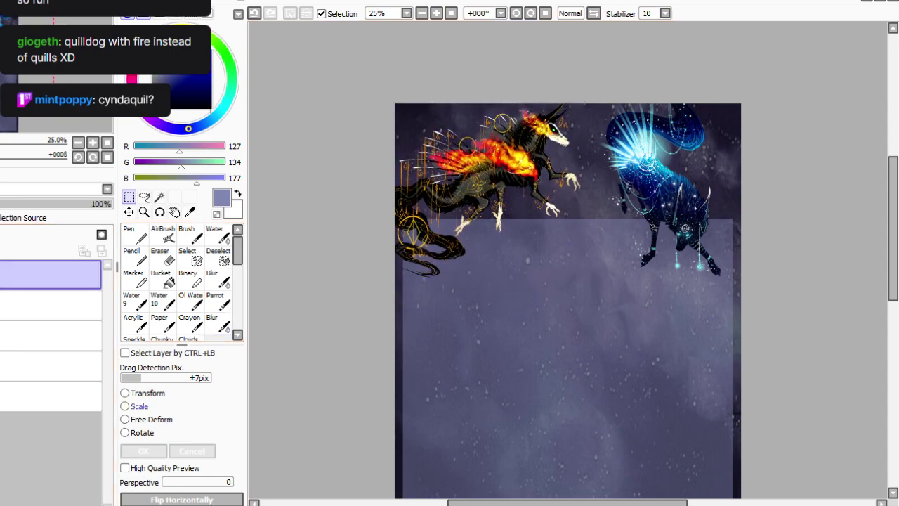
{"action": "left_click", "coordinate": [139, 407]}
{"action": "left_click_drag", "start_coordinate": [776, 77], "coordinate": [739, 49]}
{"action": "left_click_drag", "start_coordinate": [834, 318], "coordinate": [850, 314]}
{"action": "left_click_drag", "start_coordinate": [746, 62], "coordinate": [778, 146]}
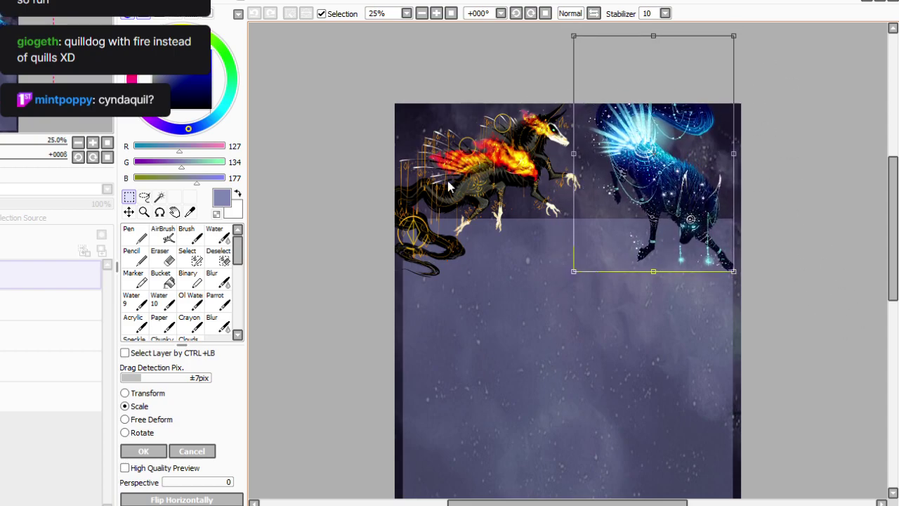
{"action": "left_click", "coordinate": [144, 451]}
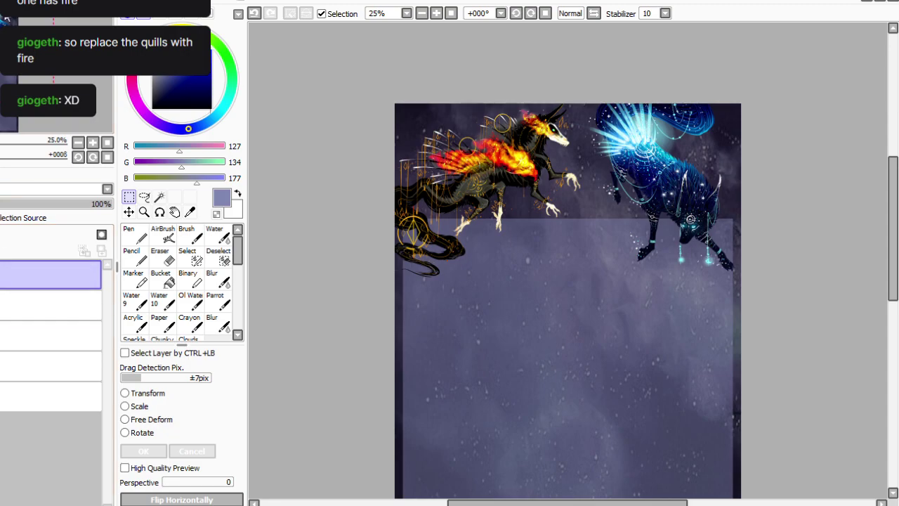
Merge the two creature layers and fill a thin horizontal blue-violet bar between the parents on the panel layer.
{"action": "left_click", "coordinate": [27, 156]}
{"action": "left_click", "coordinate": [14, 305]}
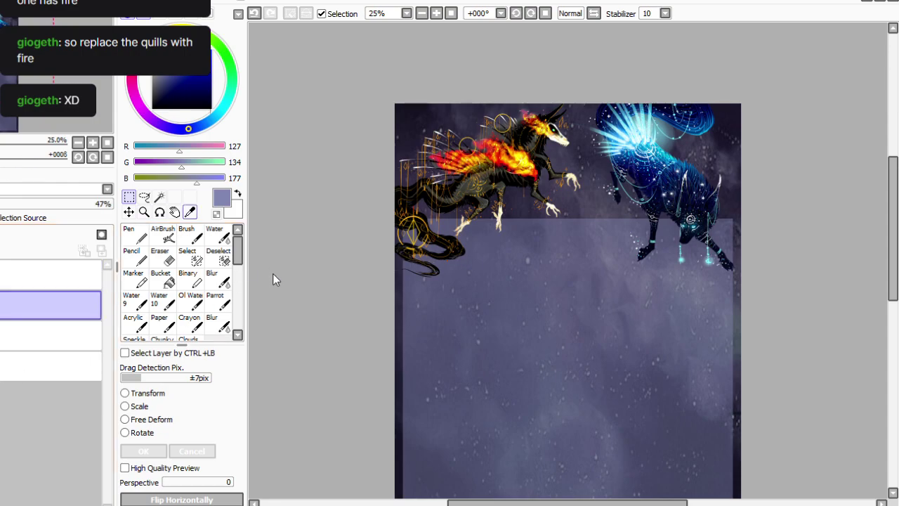
{"action": "left_click", "coordinate": [190, 280]}
{"action": "scroll", "coordinate": [632, 71], "scroll_direction": "up", "scroll_amount": 1}
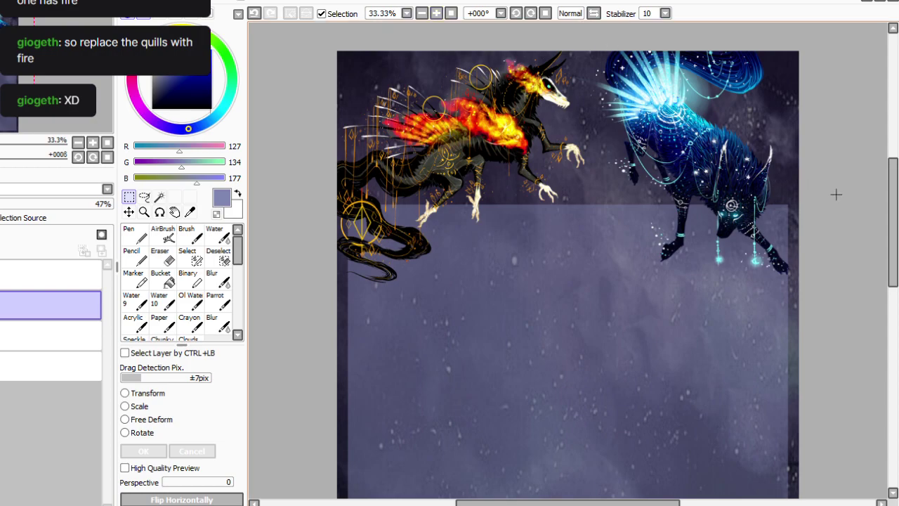
{"action": "left_click_drag", "start_coordinate": [516, 134], "coordinate": [638, 137]}
{"action": "left_click", "coordinate": [163, 279]}
{"action": "left_click", "coordinate": [706, 184]}
{"action": "left_click", "coordinate": [129, 197]}
{"action": "left_click", "coordinate": [757, 185]}
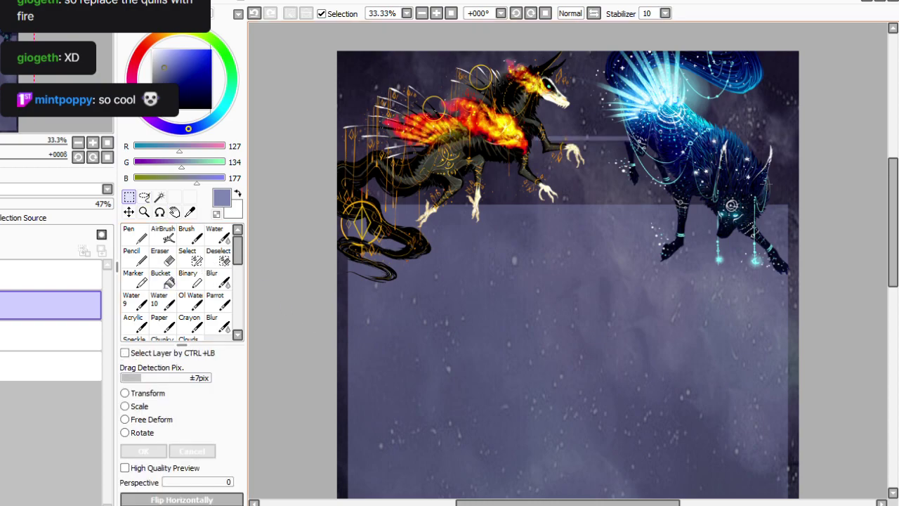
Fill a thin vertical blue-violet bar from the middle of the horizontal connector down to the panel, and clear the selection.
{"action": "left_click_drag", "start_coordinate": [577, 139], "coordinate": [580, 214]}
{"action": "left_click", "coordinate": [163, 279]}
{"action": "left_click", "coordinate": [579, 176]}
{"action": "left_click", "coordinate": [128, 197]}
{"action": "key", "text": "ctrl+d"}
{"action": "left_click", "coordinate": [451, 13]}
{"action": "scroll", "coordinate": [655, 80], "scroll_direction": "up", "scroll_amount": 1}
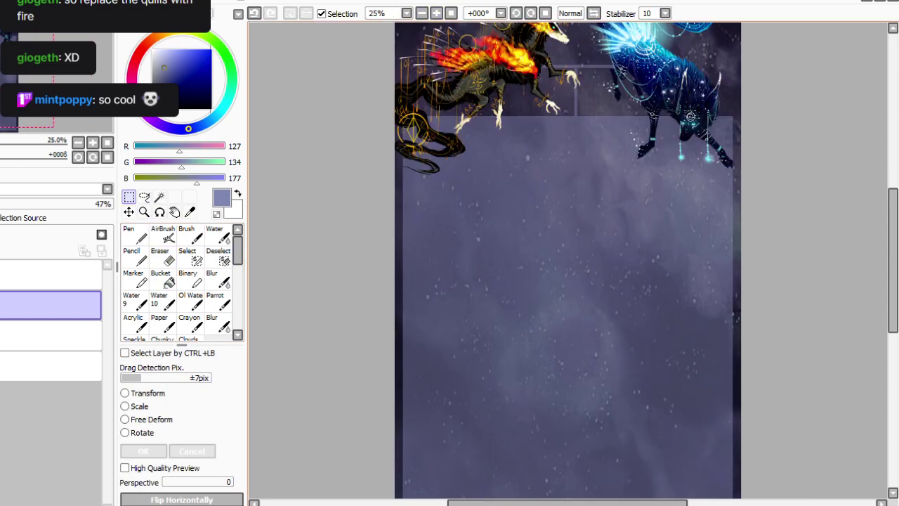
{"action": "left_click_drag", "start_coordinate": [893, 253], "coordinate": [893, 225]}
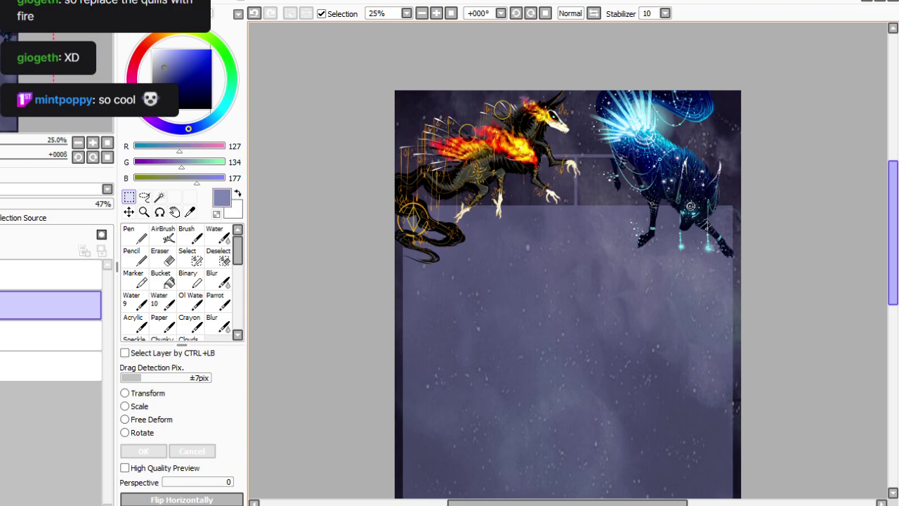
On a new layer above the panel, hand-letter "RELIC" above the fire creature in white with the Parrot brush at size 15.
{"action": "left_click", "coordinate": [1, 235]}
{"action": "left_click", "coordinate": [158, 57]}
{"action": "left_click", "coordinate": [152, 50]}
{"action": "left_click", "coordinate": [218, 302]}
{"action": "left_click", "coordinate": [211, 504]}
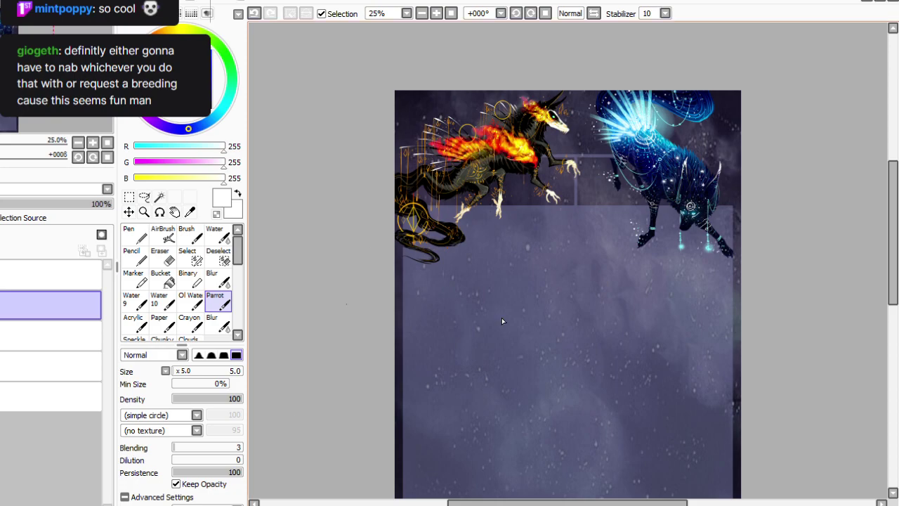
{"action": "left_click", "coordinate": [436, 13]}
{"action": "scroll", "coordinate": [257, 478], "scroll_direction": "up", "scroll_amount": 4}
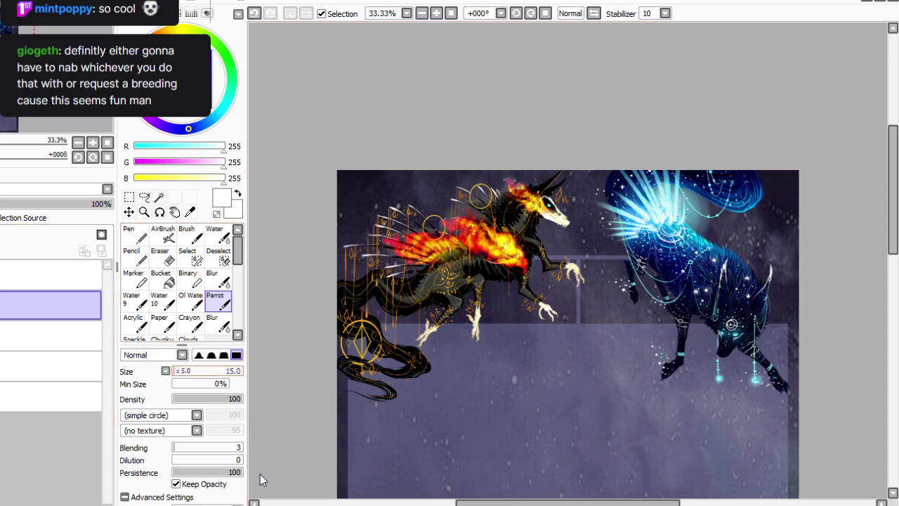
{"action": "scroll", "coordinate": [508, 36], "scroll_direction": "up", "scroll_amount": 1}
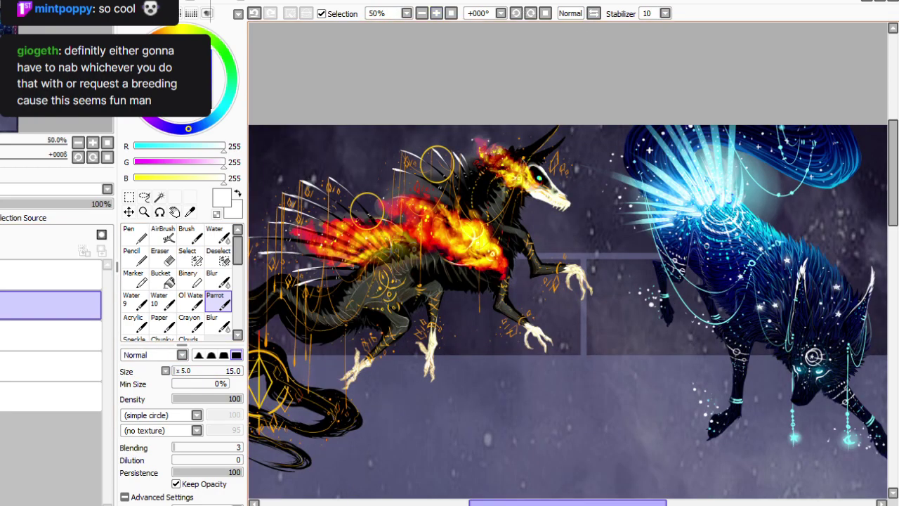
{"action": "scroll", "coordinate": [568, 315], "scroll_direction": "left", "scroll_amount": 1}
{"action": "mouse_move", "coordinate": [321, 140]}
{"action": "left_mouse_down"}
{"action": "mouse_move", "coordinate": [322, 162]}
{"action": "mouse_move", "coordinate": [352, 163]}
{"action": "left_mouse_up"}
{"action": "left_click_drag", "start_coordinate": [341, 154], "coordinate": [387, 164]}
Hand-letter "ALEU" in white above the starry creature's back.
{"action": "scroll", "coordinate": [736, 346], "scroll_direction": "right", "scroll_amount": 4}
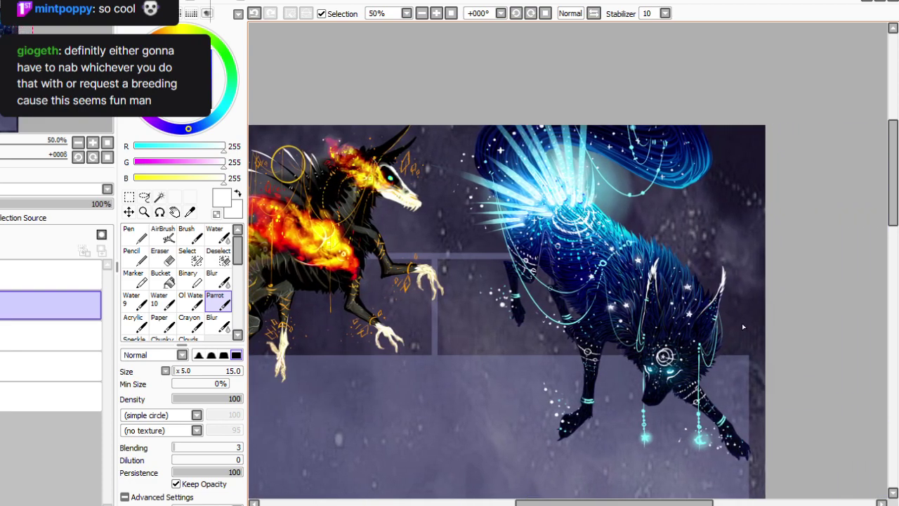
{"action": "left_click_drag", "start_coordinate": [657, 199], "coordinate": [665, 225]}
{"action": "left_click_drag", "start_coordinate": [657, 198], "coordinate": [652, 222]}
{"action": "mouse_move", "coordinate": [653, 213]}
{"action": "left_mouse_down"}
{"action": "mouse_move", "coordinate": [671, 223]}
{"action": "mouse_move", "coordinate": [692, 223]}
{"action": "mouse_move", "coordinate": [686, 213]}
{"action": "mouse_move", "coordinate": [715, 226]}
{"action": "mouse_move", "coordinate": [718, 201]}
{"action": "left_mouse_up"}
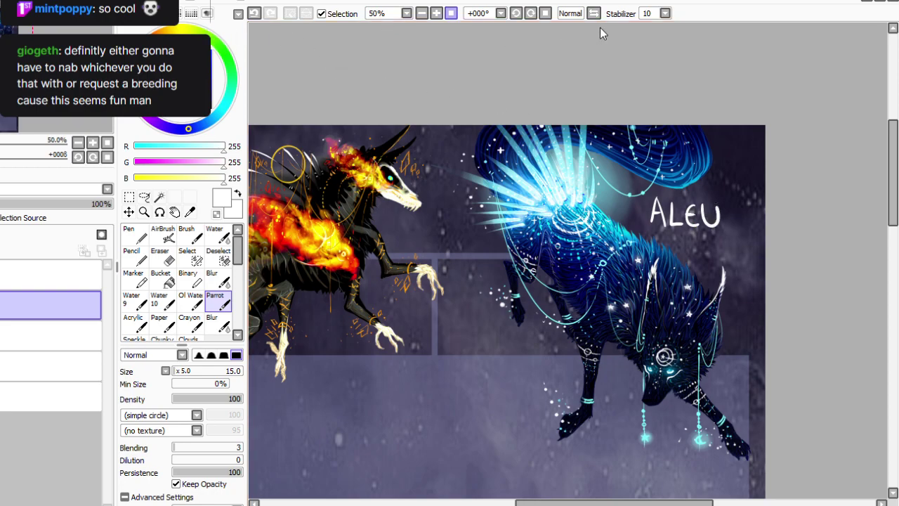
Select the "ALEU" lettering, adjust it slightly with Free Deform and apply the transformation.
{"action": "left_click", "coordinate": [451, 13]}
{"action": "left_click", "coordinate": [437, 13]}
{"action": "left_click_drag", "start_coordinate": [893, 243], "coordinate": [893, 199]}
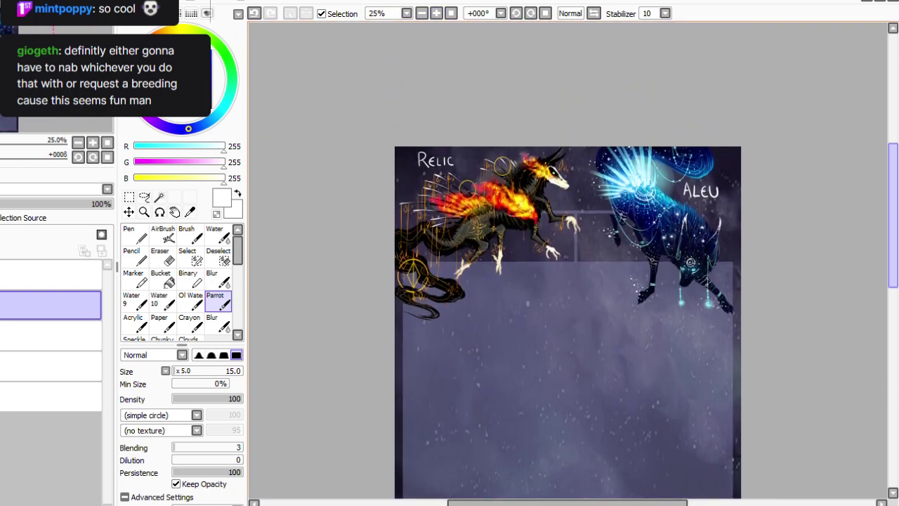
{"action": "scroll", "coordinate": [577, 26], "scroll_direction": "up", "scroll_amount": 1}
{"action": "key", "text": "m"}
{"action": "left_click_drag", "start_coordinate": [676, 202], "coordinate": [797, 256]}
{"action": "left_click", "coordinate": [146, 419]}
{"action": "left_click_drag", "start_coordinate": [770, 222], "coordinate": [769, 219]}
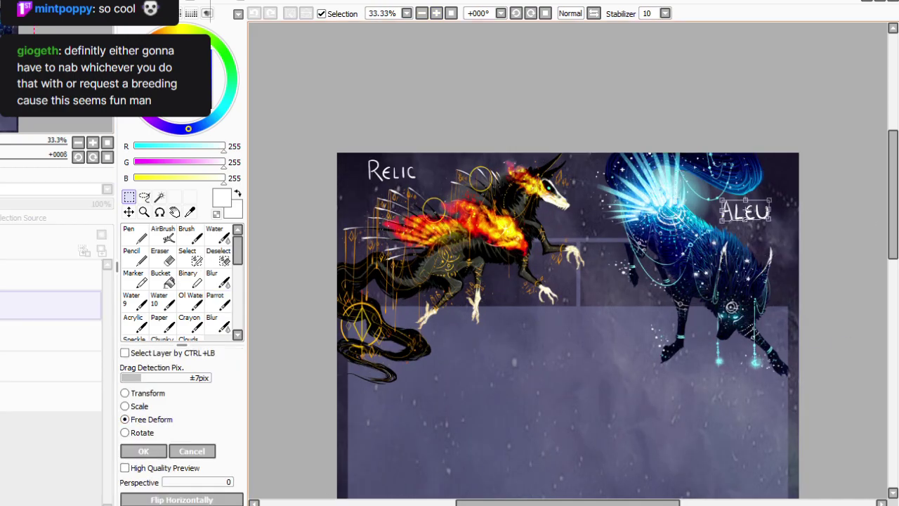
{"action": "left_click", "coordinate": [143, 451]}
Paint a soft white glow over both name labels with the Parrot brush at size 70 and density 14.
{"action": "left_click", "coordinate": [215, 300]}
{"action": "mouse_move", "coordinate": [410, 172]}
{"action": "left_mouse_down"}
{"action": "mouse_move", "coordinate": [371, 163]}
{"action": "mouse_move", "coordinate": [374, 183]}
{"action": "left_mouse_up"}
{"action": "left_click_drag", "start_coordinate": [761, 208], "coordinate": [747, 206]}
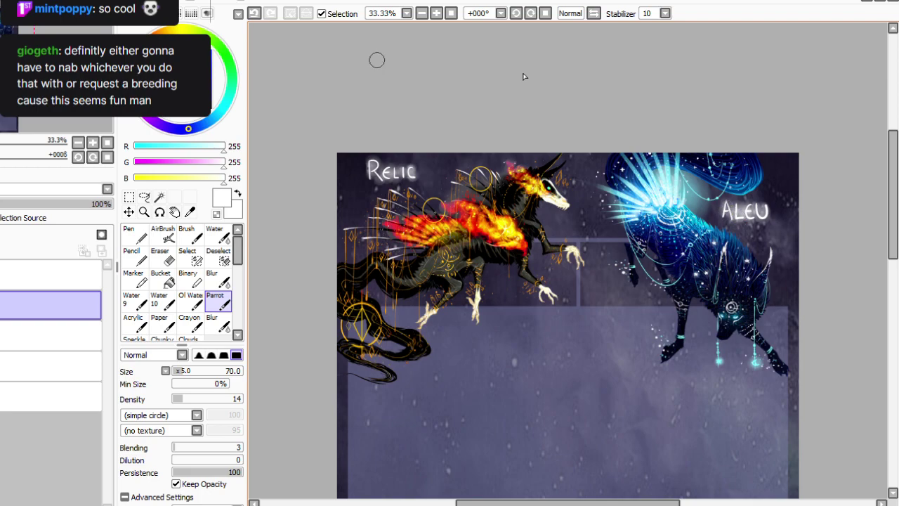
{"action": "left_click", "coordinate": [422, 13]}
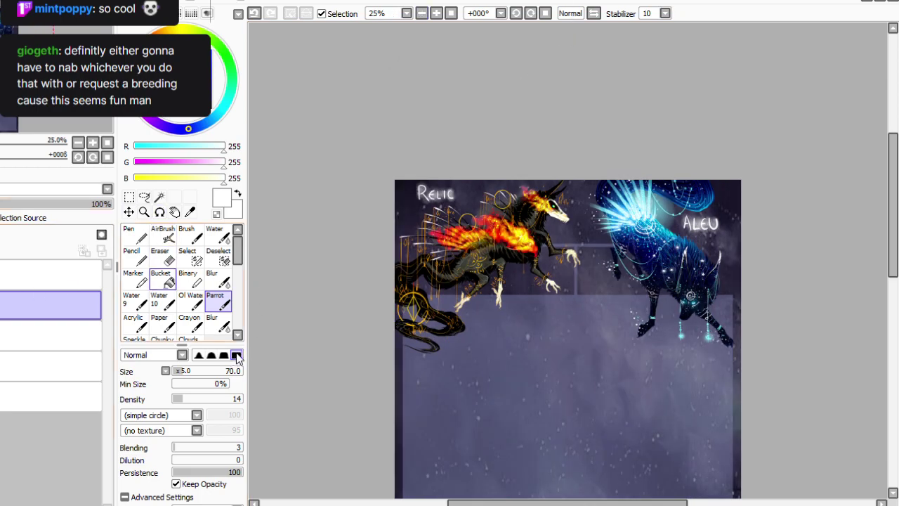
Examine the creature, lettering and panel layers one by one by hiding and showing them.
{"action": "left_click", "coordinate": [163, 257]}
{"action": "left_click", "coordinate": [1, 305]}
{"action": "left_click", "coordinate": [1, 305]}
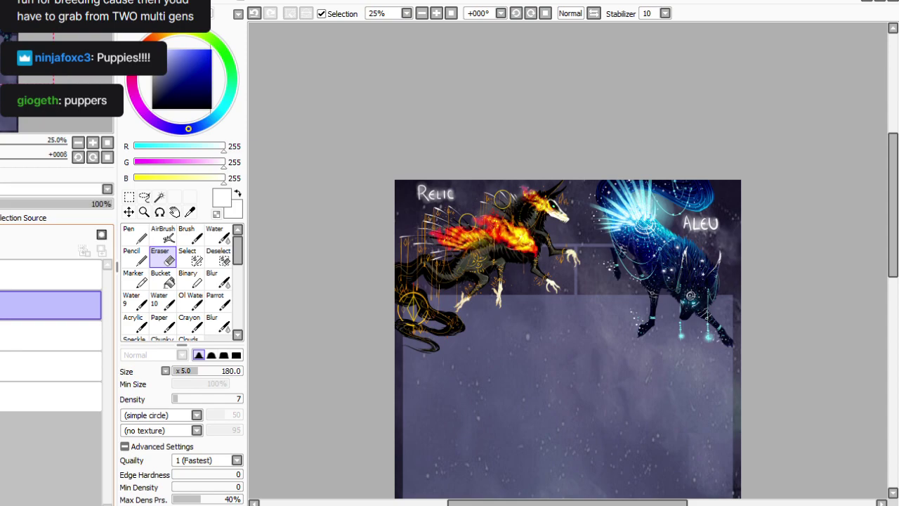
{"action": "left_click", "coordinate": [436, 13]}
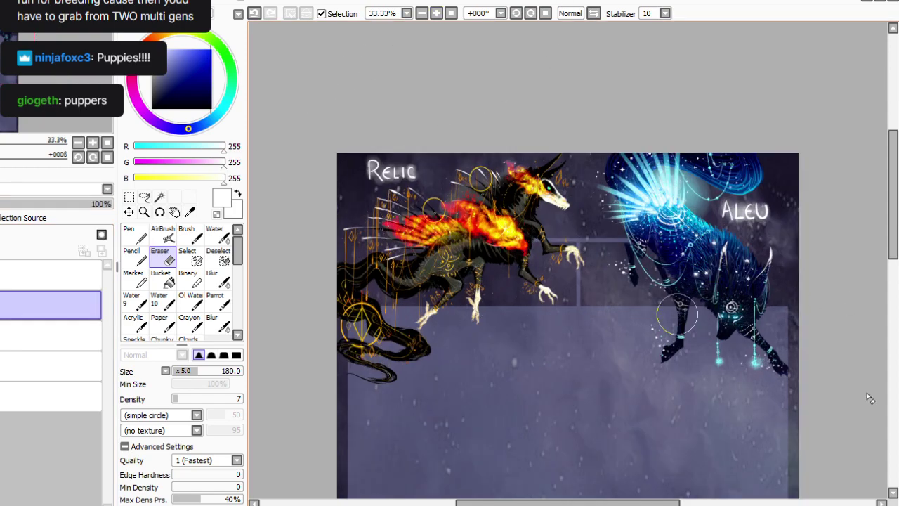
{"action": "left_click", "coordinate": [51, 274]}
{"action": "left_click", "coordinate": [1, 274]}
{"action": "left_click", "coordinate": [1, 275]}
{"action": "left_click", "coordinate": [50, 305], "text": "ctrl"}
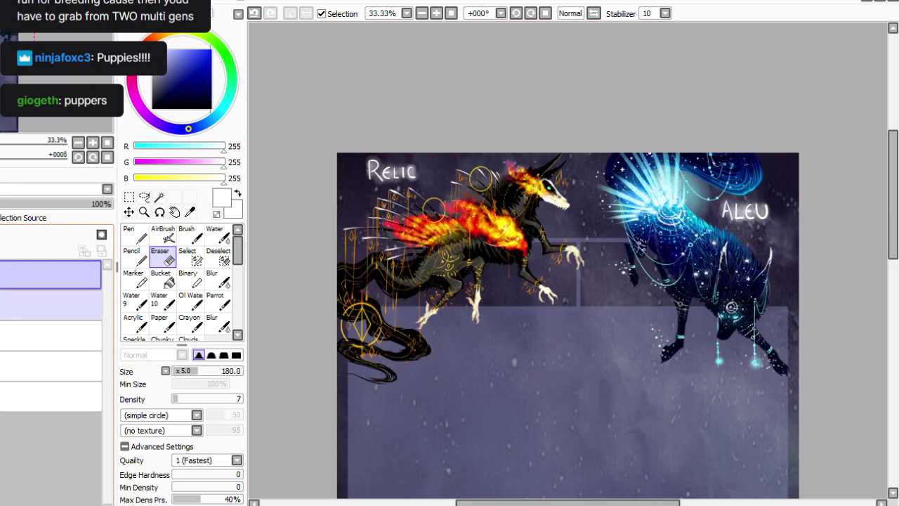
{"action": "left_click", "coordinate": [51, 305]}
{"action": "left_click", "coordinate": [51, 336]}
{"action": "left_click", "coordinate": [1, 335]}
{"action": "left_click", "coordinate": [1, 335]}
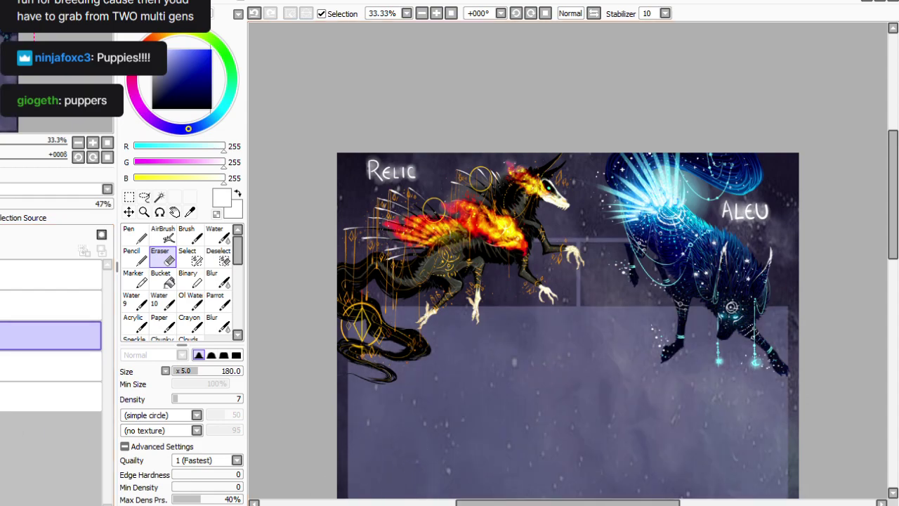
Switch to the blank white canvas and set up the Parrot brush in dark navy (0, 0, 51) at size 30.
{"action": "left_click", "coordinate": [567, 505]}
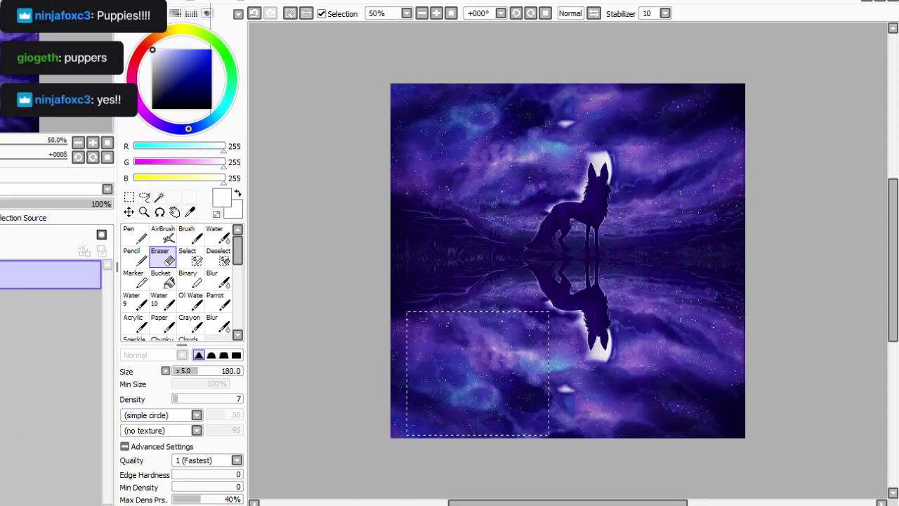
{"action": "key", "text": "ctrl+Tab"}
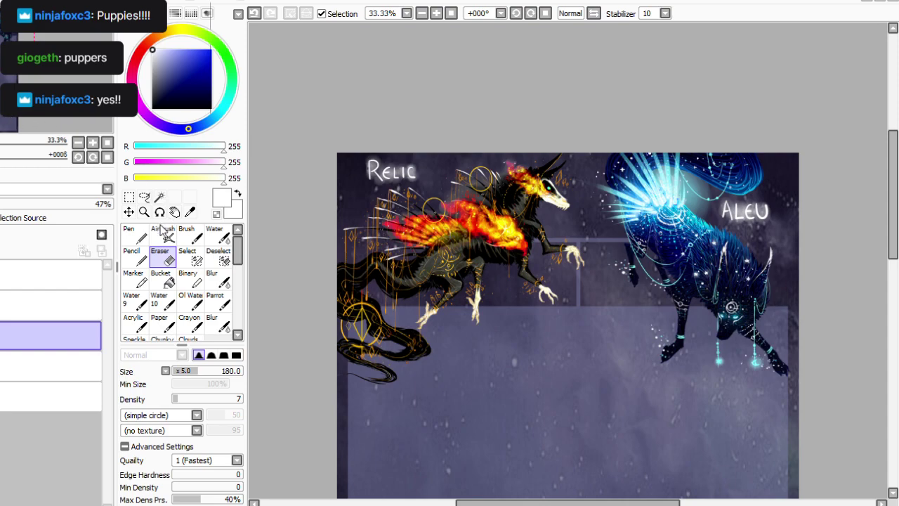
{"action": "key", "text": "ctrl+Tab"}
{"action": "left_click", "coordinate": [207, 99]}
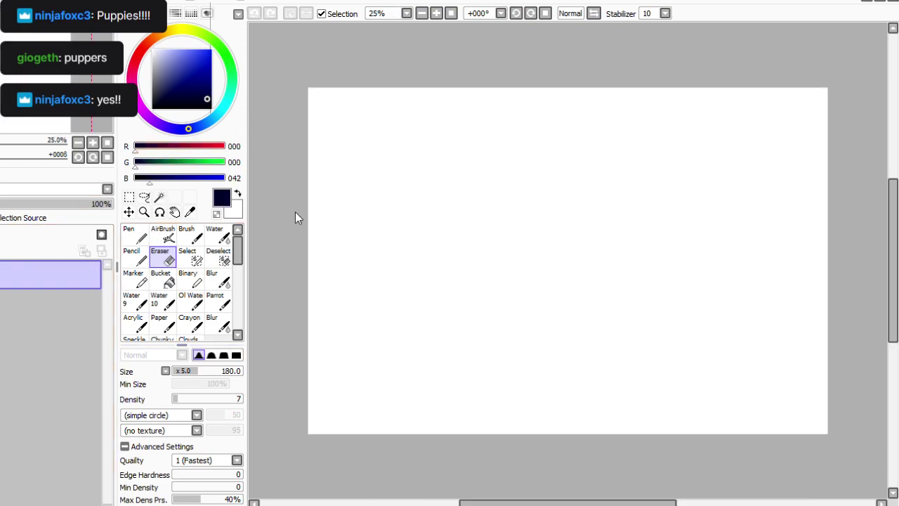
{"action": "left_click", "coordinate": [218, 301]}
{"action": "key", "text": "ctrl+Tab"}
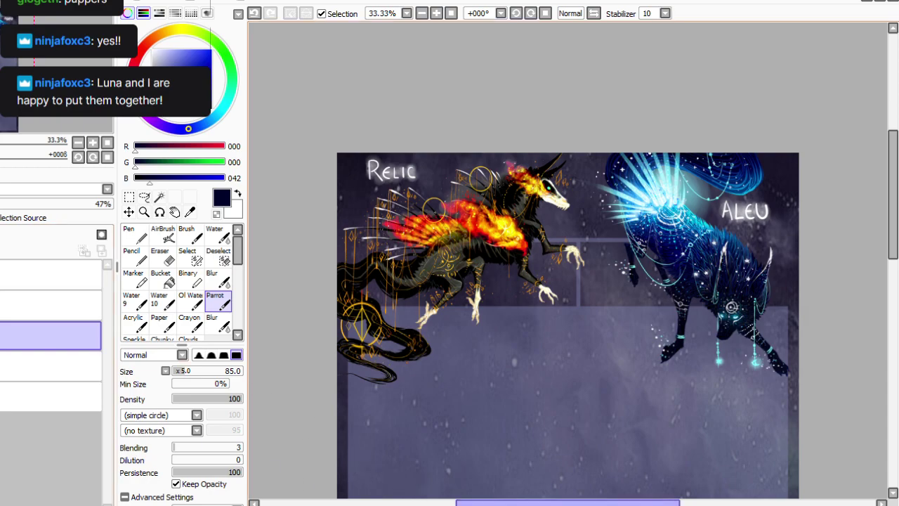
{"action": "left_click", "coordinate": [598, 504]}
{"action": "left_click", "coordinate": [211, 97]}
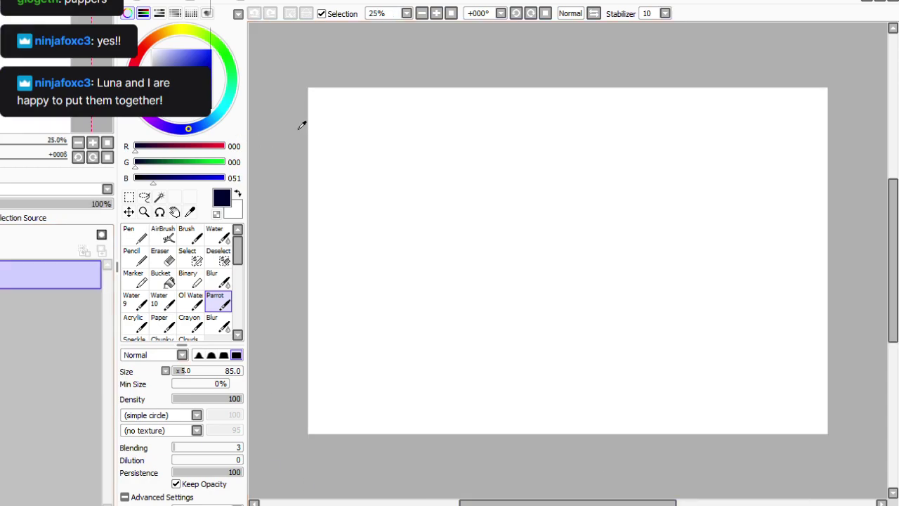
{"action": "left_click", "coordinate": [178, 371]}
{"action": "left_click", "coordinate": [436, 13]}
{"action": "left_click", "coordinate": [422, 13]}
Sketch a slanted oval for the creature's shoulder near the canvas centre and a larger rounded torso behind it.
{"action": "mouse_move", "coordinate": [568, 211]}
{"action": "left_mouse_down"}
{"action": "mouse_move", "coordinate": [608, 244]}
{"action": "mouse_move", "coordinate": [569, 212]}
{"action": "mouse_move", "coordinate": [551, 221]}
{"action": "mouse_move", "coordinate": [586, 262]}
{"action": "left_mouse_up"}
{"action": "mouse_move", "coordinate": [570, 215]}
{"action": "left_mouse_down"}
{"action": "mouse_move", "coordinate": [613, 250]}
{"action": "mouse_move", "coordinate": [603, 269]}
{"action": "left_mouse_up"}
{"action": "left_click_drag", "start_coordinate": [608, 248], "coordinate": [597, 274]}
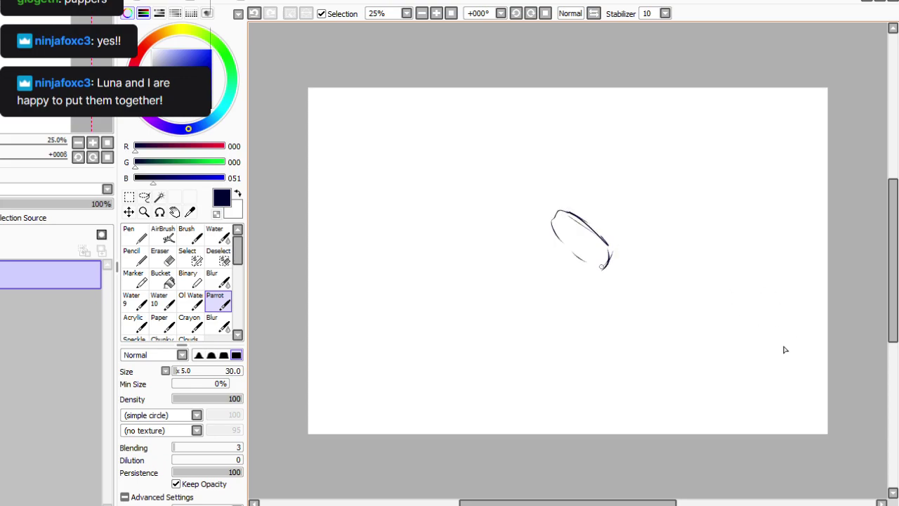
{"action": "mouse_move", "coordinate": [551, 226]}
{"action": "left_mouse_down"}
{"action": "mouse_move", "coordinate": [588, 271]}
{"action": "mouse_move", "coordinate": [607, 279]}
{"action": "left_mouse_up"}
{"action": "mouse_move", "coordinate": [551, 222]}
{"action": "left_mouse_down"}
{"action": "mouse_move", "coordinate": [496, 223]}
{"action": "mouse_move", "coordinate": [485, 260]}
{"action": "mouse_move", "coordinate": [508, 276]}
{"action": "mouse_move", "coordinate": [581, 279]}
{"action": "mouse_move", "coordinate": [534, 281]}
{"action": "left_mouse_up"}
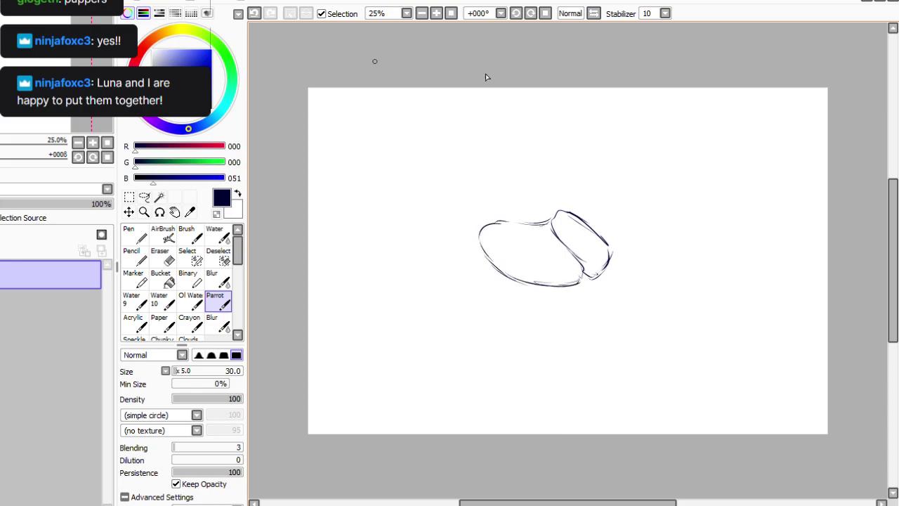
Sketch a small circle for the head above the shoulder and the first hind-leg lines below the rump.
{"action": "left_click_drag", "start_coordinate": [599, 128], "coordinate": [612, 146]}
{"action": "mouse_move", "coordinate": [603, 129]}
{"action": "left_mouse_down"}
{"action": "mouse_move", "coordinate": [592, 127]}
{"action": "mouse_move", "coordinate": [581, 163]}
{"action": "mouse_move", "coordinate": [614, 149]}
{"action": "mouse_move", "coordinate": [607, 165]}
{"action": "left_mouse_up"}
{"action": "left_click_drag", "start_coordinate": [465, 266], "coordinate": [497, 279]}
{"action": "left_click_drag", "start_coordinate": [470, 261], "coordinate": [502, 274]}
{"action": "mouse_move", "coordinate": [480, 262]}
{"action": "left_mouse_down"}
{"action": "mouse_move", "coordinate": [465, 266]}
{"action": "mouse_move", "coordinate": [454, 291]}
{"action": "left_mouse_up"}
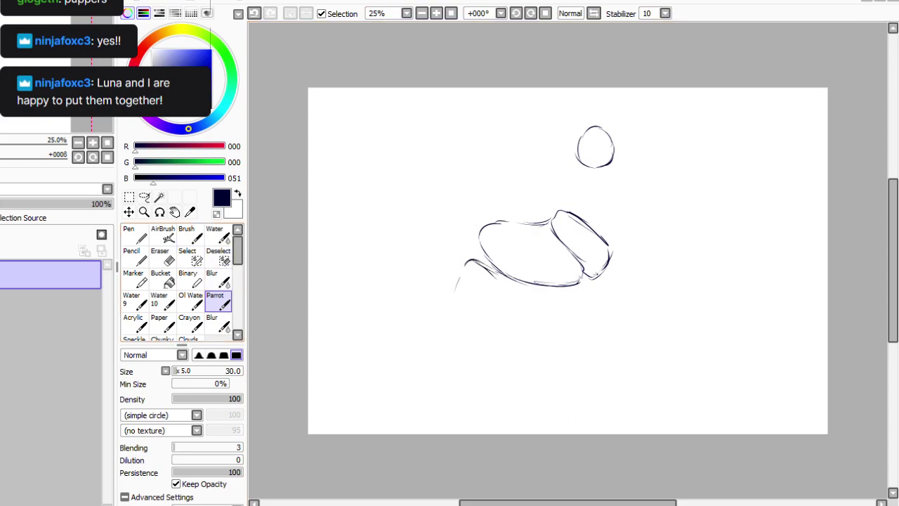
Sketch the near foreleg stretching forward and down from the shoulder, ending in a paw with toes.
{"action": "mouse_move", "coordinate": [610, 258]}
{"action": "left_mouse_down"}
{"action": "mouse_move", "coordinate": [611, 284]}
{"action": "mouse_move", "coordinate": [694, 333]}
{"action": "left_mouse_up"}
{"action": "mouse_move", "coordinate": [567, 250]}
{"action": "left_mouse_down"}
{"action": "mouse_move", "coordinate": [584, 271]}
{"action": "mouse_move", "coordinate": [580, 284]}
{"action": "left_mouse_up"}
{"action": "left_click_drag", "start_coordinate": [581, 278], "coordinate": [662, 327]}
{"action": "left_click", "coordinate": [531, 14]}
{"action": "left_click", "coordinate": [531, 14]}
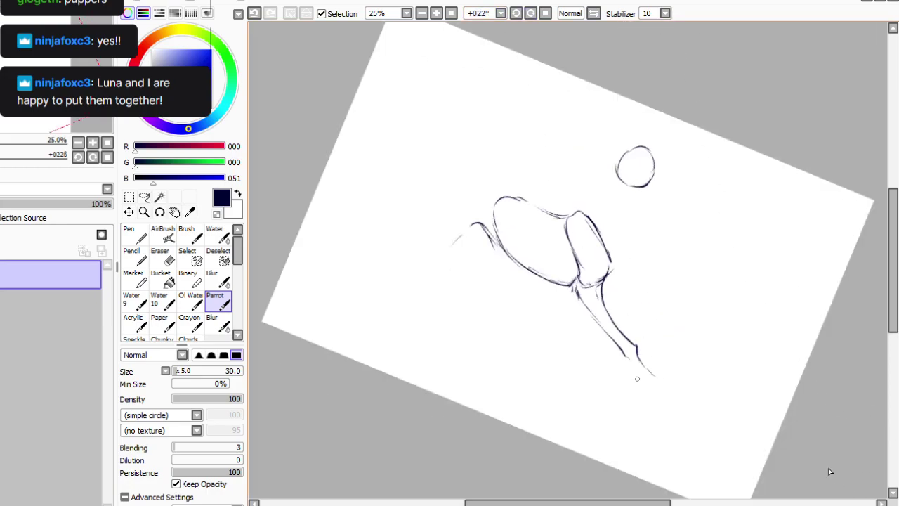
{"action": "mouse_move", "coordinate": [645, 366]}
{"action": "left_mouse_down"}
{"action": "mouse_move", "coordinate": [670, 393]}
{"action": "mouse_move", "coordinate": [632, 367]}
{"action": "mouse_move", "coordinate": [633, 375]}
{"action": "mouse_move", "coordinate": [672, 394]}
{"action": "mouse_move", "coordinate": [656, 391]}
{"action": "left_mouse_up"}
{"action": "key", "text": "Home"}
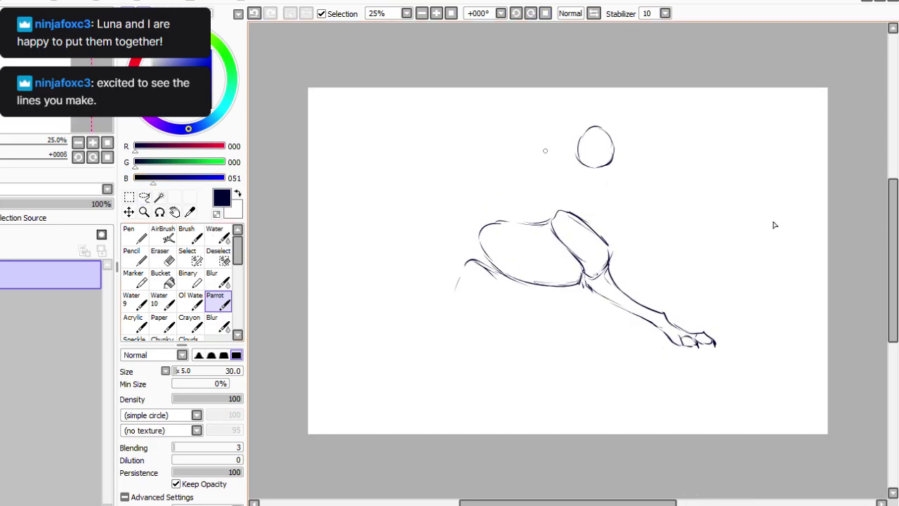
Sketch the far foreleg raised and bent in front of the chest, with a drooping paw.
{"action": "mouse_move", "coordinate": [624, 254]}
{"action": "left_mouse_down"}
{"action": "mouse_move", "coordinate": [656, 239]}
{"action": "mouse_move", "coordinate": [677, 258]}
{"action": "mouse_move", "coordinate": [660, 238]}
{"action": "mouse_move", "coordinate": [688, 264]}
{"action": "mouse_move", "coordinate": [675, 269]}
{"action": "mouse_move", "coordinate": [694, 280]}
{"action": "left_mouse_up"}
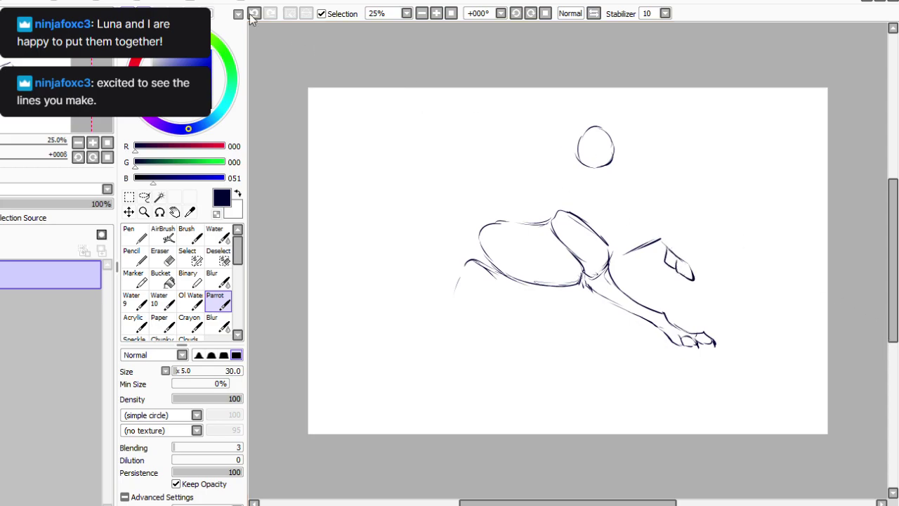
{"action": "key", "text": "h"}
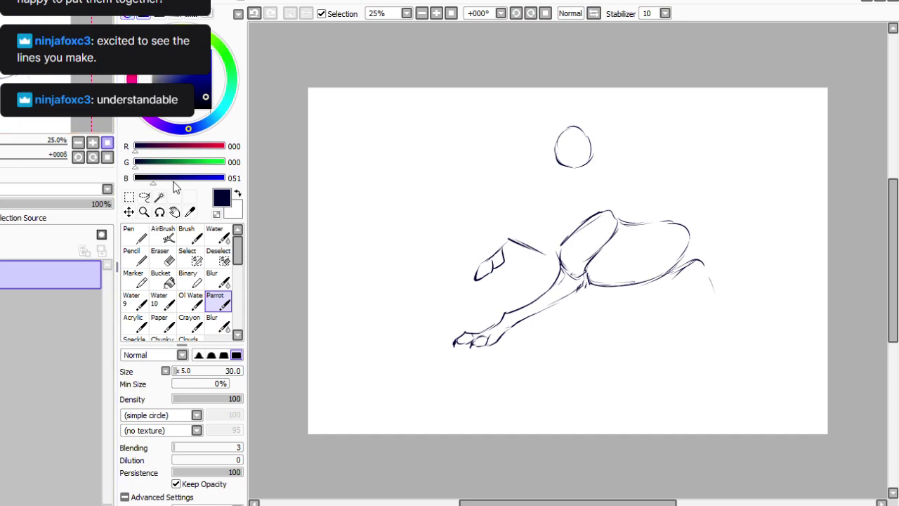
{"action": "left_click_drag", "start_coordinate": [494, 265], "coordinate": [476, 284]}
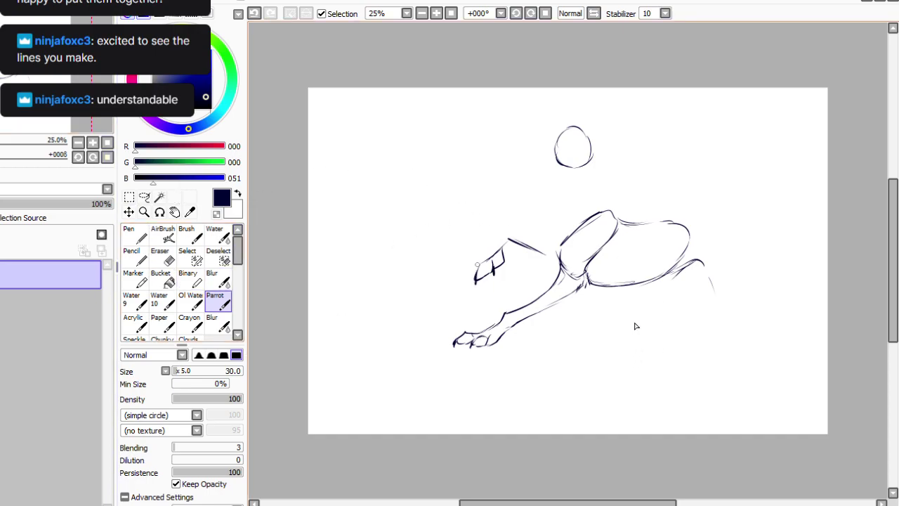
{"action": "key", "text": "Delete"}
{"action": "key", "text": "Delete"}
{"action": "key", "text": "Delete"}
{"action": "mouse_move", "coordinate": [744, 354]}
{"action": "left_mouse_down"}
{"action": "mouse_move", "coordinate": [752, 362]}
{"action": "mouse_move", "coordinate": [711, 371]}
{"action": "left_mouse_up"}
{"action": "left_click_drag", "start_coordinate": [531, 291], "coordinate": [519, 310]}
{"action": "left_click", "coordinate": [545, 13]}
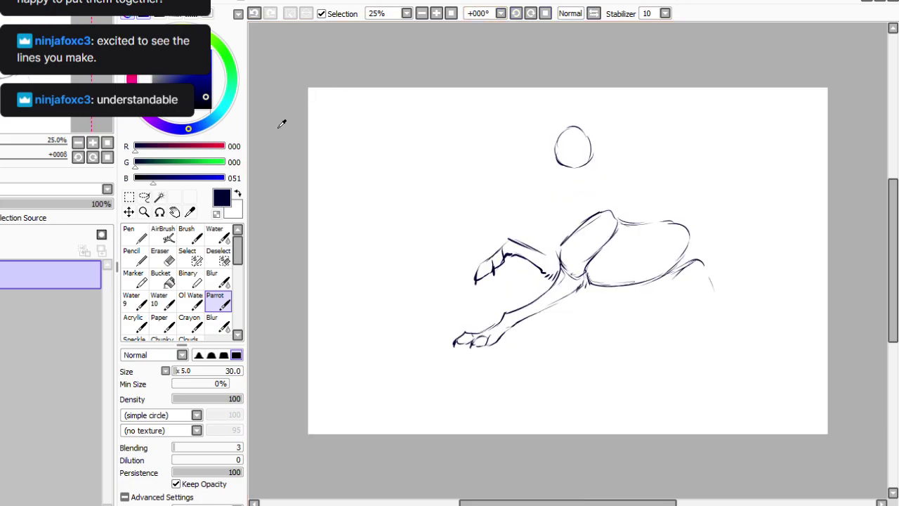
Draw spiky fur strokes down the back of the neck from the head circle to the shoulder.
{"action": "key", "text": "a"}
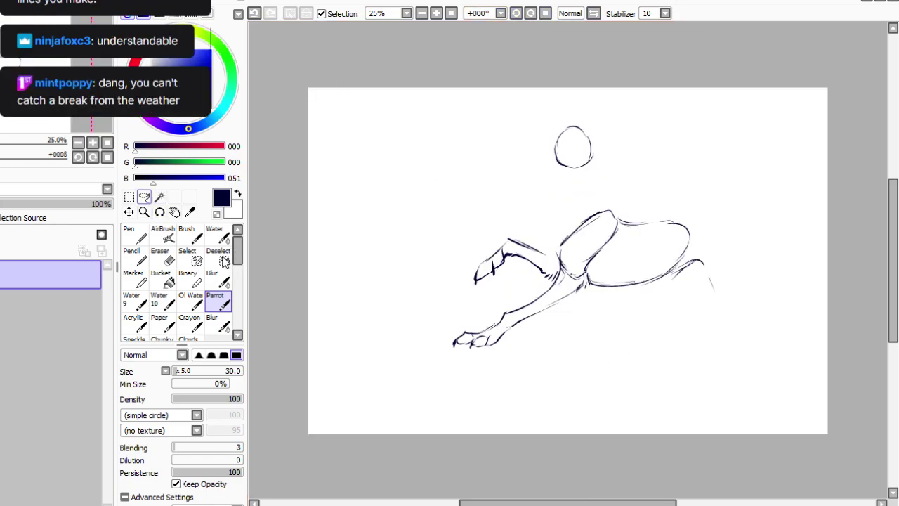
{"action": "mouse_move", "coordinate": [590, 157]}
{"action": "left_mouse_down"}
{"action": "mouse_move", "coordinate": [595, 133]}
{"action": "mouse_move", "coordinate": [598, 158]}
{"action": "mouse_move", "coordinate": [615, 180]}
{"action": "mouse_move", "coordinate": [607, 185]}
{"action": "mouse_move", "coordinate": [626, 206]}
{"action": "mouse_move", "coordinate": [606, 209]}
{"action": "left_mouse_up"}
{"action": "left_click", "coordinate": [255, 13]}
{"action": "left_click", "coordinate": [255, 13]}
{"action": "left_click_drag", "start_coordinate": [615, 206], "coordinate": [602, 227]}
{"action": "left_click_drag", "start_coordinate": [611, 204], "coordinate": [605, 222]}
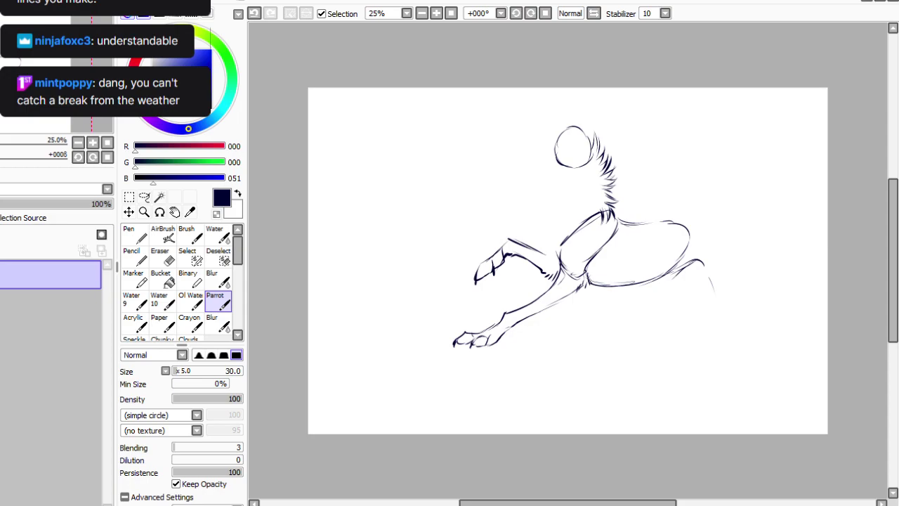
Draw spiky fur down the throat and chest from the head circle to the raised foreleg.
{"action": "mouse_move", "coordinate": [554, 139]}
{"action": "left_mouse_down"}
{"action": "mouse_move", "coordinate": [551, 165]}
{"action": "mouse_move", "coordinate": [539, 159]}
{"action": "mouse_move", "coordinate": [550, 182]}
{"action": "mouse_move", "coordinate": [539, 208]}
{"action": "mouse_move", "coordinate": [544, 246]}
{"action": "left_mouse_up"}
{"action": "left_click_drag", "start_coordinate": [555, 239], "coordinate": [552, 261]}
{"action": "left_click_drag", "start_coordinate": [559, 247], "coordinate": [555, 262]}
{"action": "mouse_move", "coordinate": [544, 197]}
{"action": "left_mouse_down"}
{"action": "mouse_move", "coordinate": [528, 210]}
{"action": "mouse_move", "coordinate": [542, 235]}
{"action": "left_mouse_up"}
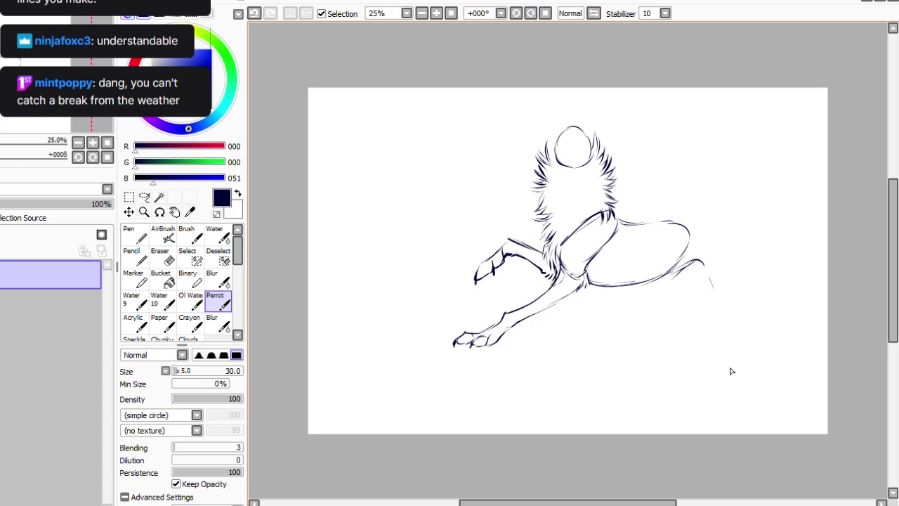
Erase the lower construction line of the shoulder oval with the Eraser at density 100.
{"action": "key", "text": "e"}
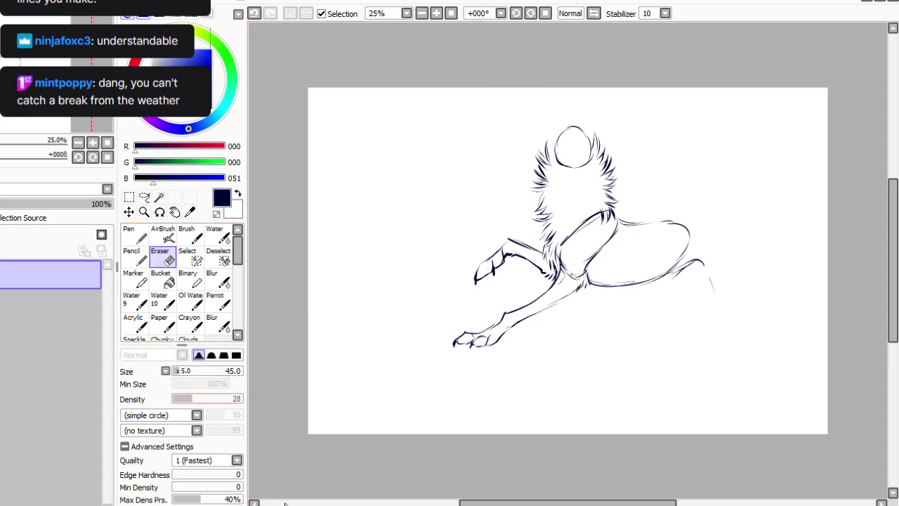
{"action": "left_click", "coordinate": [239, 399]}
{"action": "left_click_drag", "start_coordinate": [239, 398], "coordinate": [243, 399]}
{"action": "mouse_move", "coordinate": [568, 269]}
{"action": "left_mouse_down"}
{"action": "mouse_move", "coordinate": [566, 280]}
{"action": "mouse_move", "coordinate": [577, 280]}
{"action": "mouse_move", "coordinate": [568, 275]}
{"action": "left_mouse_up"}
{"action": "left_click", "coordinate": [218, 281]}
Add fur strokes at the near elbow and strengthen the raised foreleg's outline with the Parrot brush.
{"action": "left_click", "coordinate": [219, 300]}
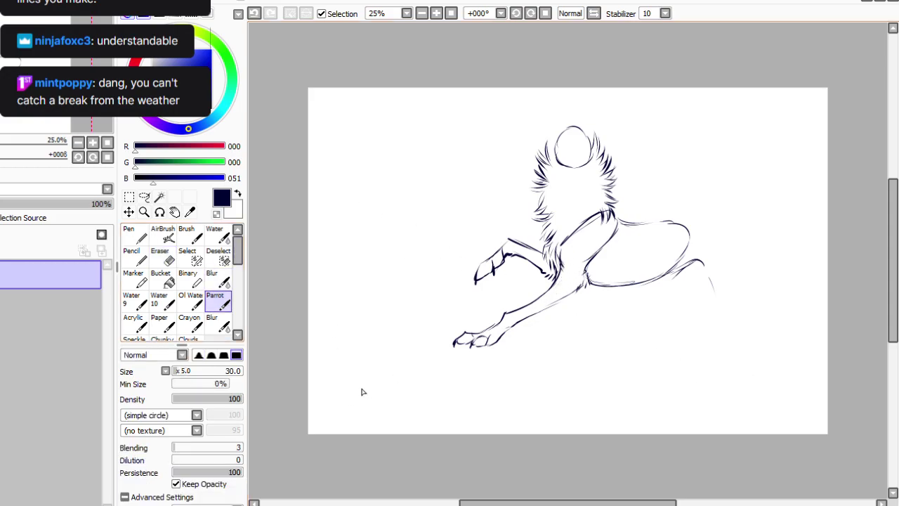
{"action": "left_click_drag", "start_coordinate": [585, 273], "coordinate": [580, 282]}
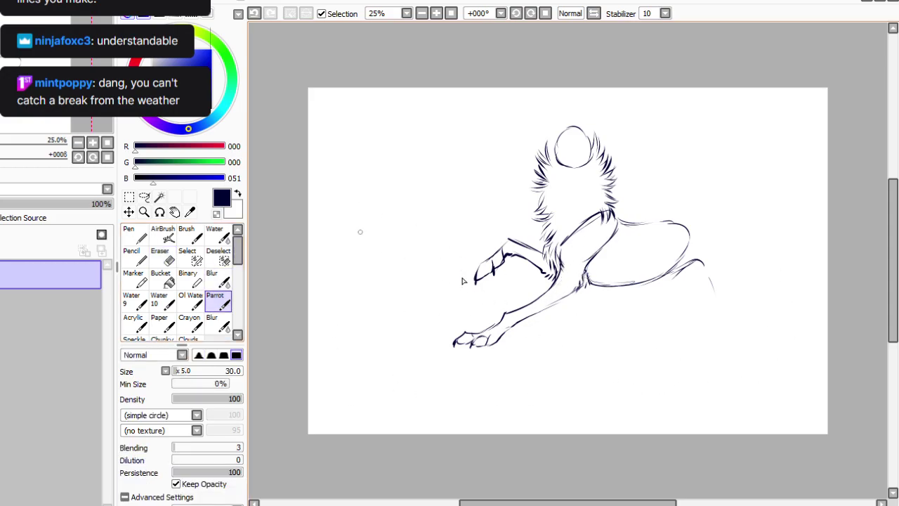
{"action": "left_click_drag", "start_coordinate": [509, 240], "coordinate": [479, 266]}
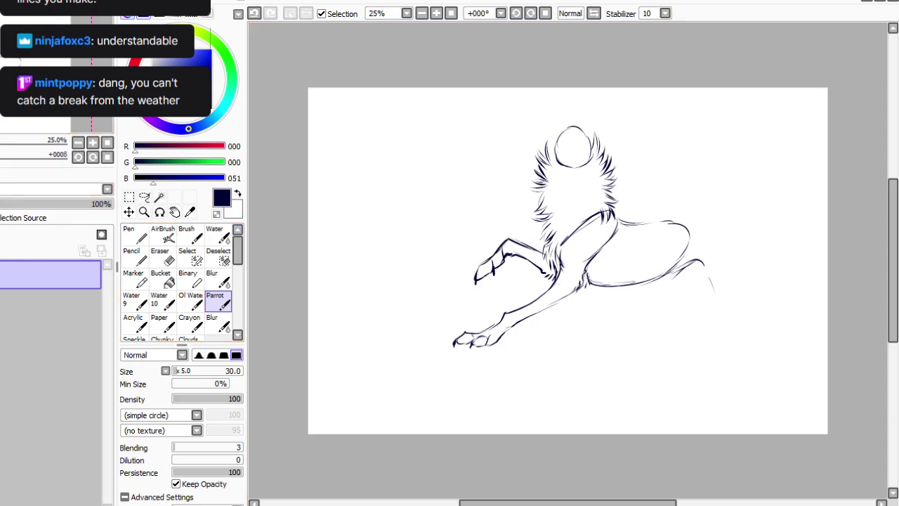
{"action": "left_click", "coordinate": [35, 310]}
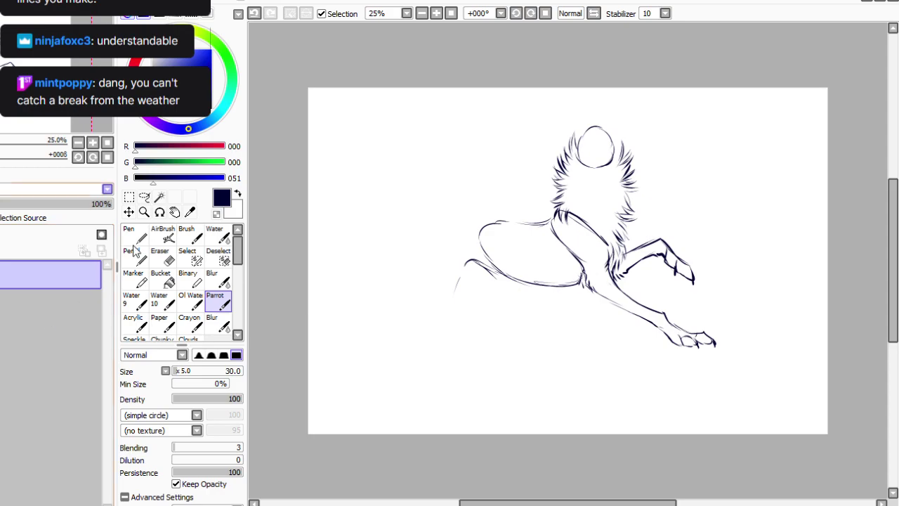
Lasso the raised foreleg's paw, scale it down and apply the transformation.
{"action": "left_click", "coordinate": [144, 198]}
{"action": "left_click_drag", "start_coordinate": [690, 241], "coordinate": [661, 256]}
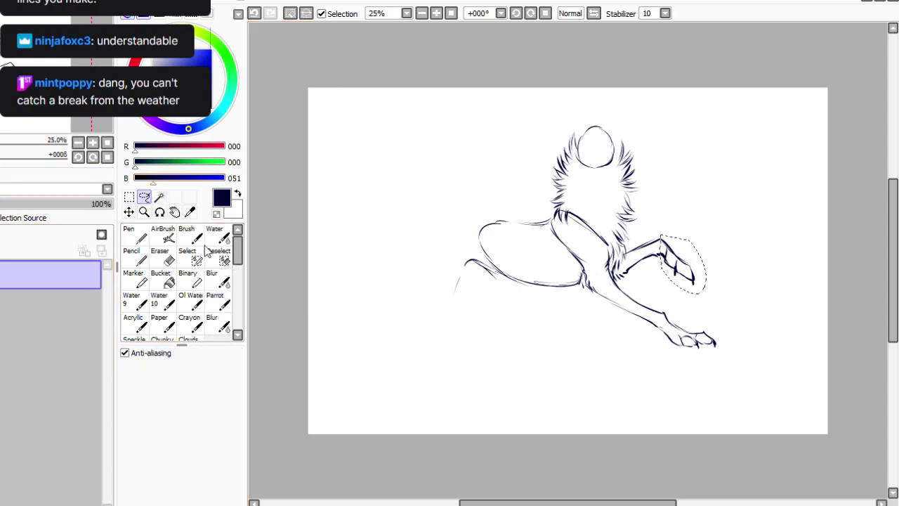
{"action": "key", "text": "ctrl+t"}
{"action": "left_click_drag", "start_coordinate": [695, 285], "coordinate": [686, 272]}
{"action": "left_click", "coordinate": [144, 451]}
Lasso the extended foreleg, reshape its length and angle with Free Deform and apply the transformation.
{"action": "left_click", "coordinate": [144, 197]}
{"action": "mouse_move", "coordinate": [697, 309]}
{"action": "left_mouse_down"}
{"action": "mouse_move", "coordinate": [706, 310]}
{"action": "mouse_move", "coordinate": [607, 326]}
{"action": "mouse_move", "coordinate": [607, 288]}
{"action": "left_mouse_up"}
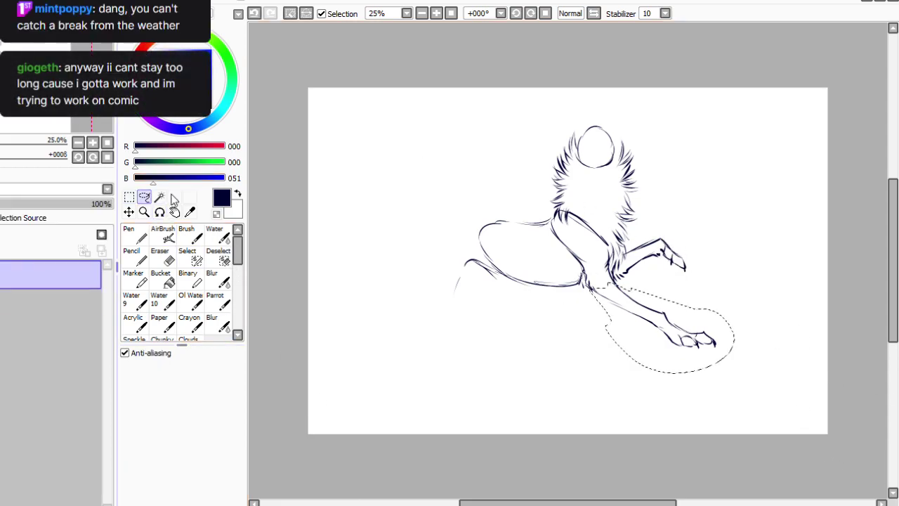
{"action": "key", "text": "ctrl+t"}
{"action": "left_click", "coordinate": [147, 419]}
{"action": "left_click_drag", "start_coordinate": [717, 314], "coordinate": [692, 313]}
{"action": "left_click_drag", "start_coordinate": [692, 281], "coordinate": [691, 294]}
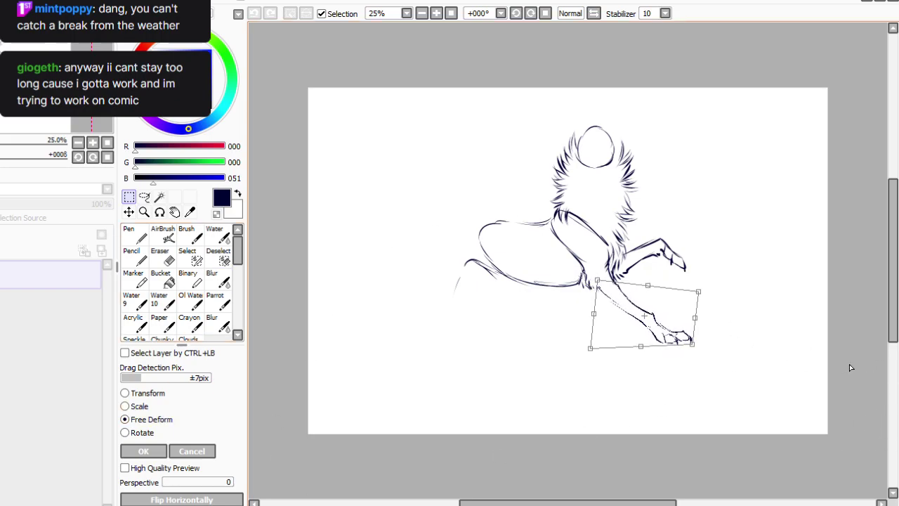
{"action": "left_click", "coordinate": [143, 451]}
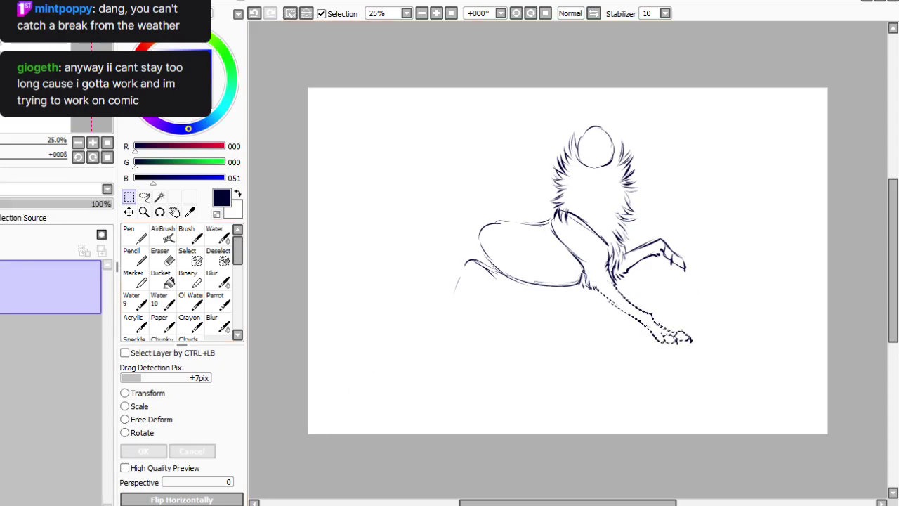
{"action": "left_click", "coordinate": [150, 419]}
{"action": "left_click_drag", "start_coordinate": [692, 345], "coordinate": [707, 353]}
{"action": "left_click", "coordinate": [143, 451]}
Clear the selection and redraw the underside of the extended foreleg from elbow to wrist with the Parrot brush.
{"action": "left_click", "coordinate": [360, 358]}
{"action": "left_click", "coordinate": [218, 301]}
{"action": "mouse_move", "coordinate": [589, 283]}
{"action": "left_mouse_down"}
{"action": "mouse_move", "coordinate": [595, 297]}
{"action": "mouse_move", "coordinate": [647, 329]}
{"action": "left_mouse_up"}
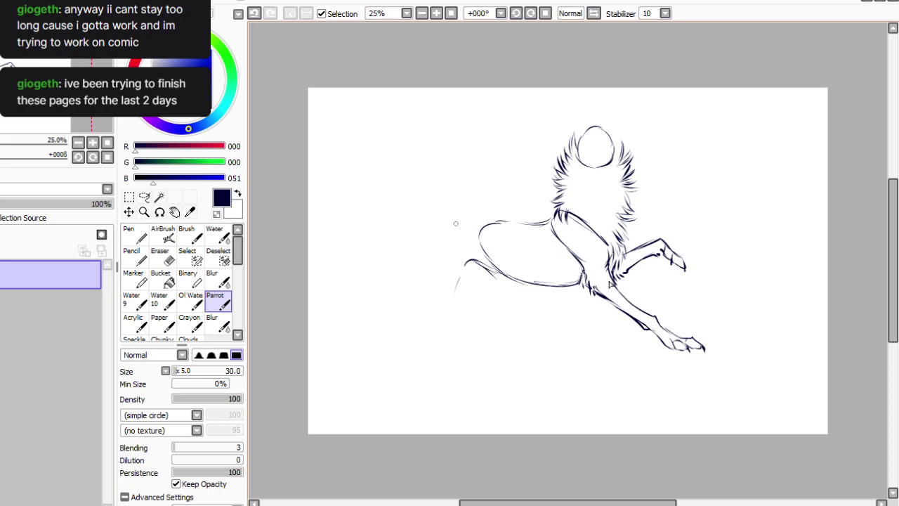
Sketch the hind leg behind the torso, with the rump, thigh, bent knee and backward-reaching lower leg.
{"action": "mouse_move", "coordinate": [451, 234]}
{"action": "left_mouse_down"}
{"action": "mouse_move", "coordinate": [485, 222]}
{"action": "mouse_move", "coordinate": [416, 274]}
{"action": "mouse_move", "coordinate": [449, 283]}
{"action": "left_mouse_up"}
{"action": "left_click_drag", "start_coordinate": [467, 253], "coordinate": [439, 295]}
{"action": "left_click_drag", "start_coordinate": [465, 262], "coordinate": [428, 310]}
{"action": "left_click_drag", "start_coordinate": [414, 288], "coordinate": [428, 310]}
{"action": "mouse_move", "coordinate": [384, 268]}
{"action": "left_mouse_down"}
{"action": "mouse_move", "coordinate": [425, 309]}
{"action": "mouse_move", "coordinate": [469, 274]}
{"action": "left_mouse_up"}
Lasso the hind leg, move it closer to the torso and apply the transformation.
{"action": "left_click", "coordinate": [160, 256]}
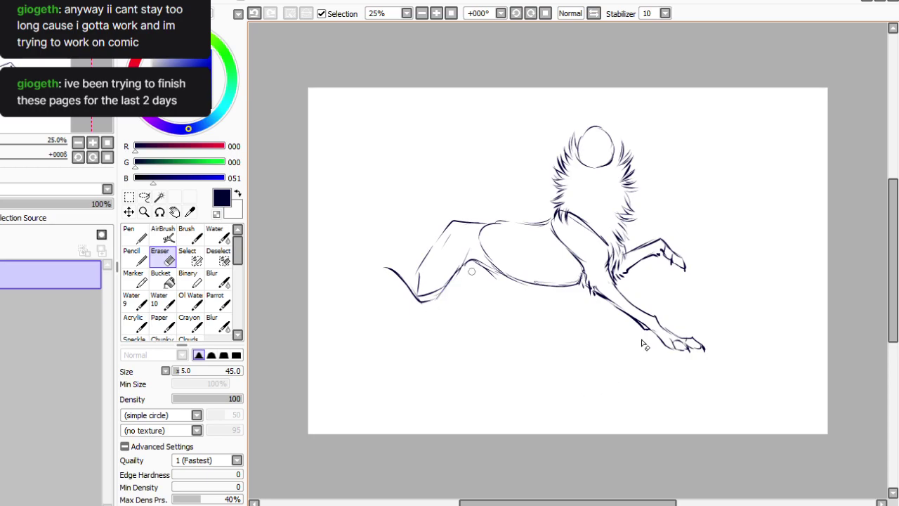
{"action": "key", "text": "l"}
{"action": "mouse_move", "coordinate": [496, 224]}
{"action": "left_mouse_down"}
{"action": "mouse_move", "coordinate": [468, 378]}
{"action": "mouse_move", "coordinate": [495, 222]}
{"action": "left_mouse_up"}
{"action": "key", "text": "ctrl+t"}
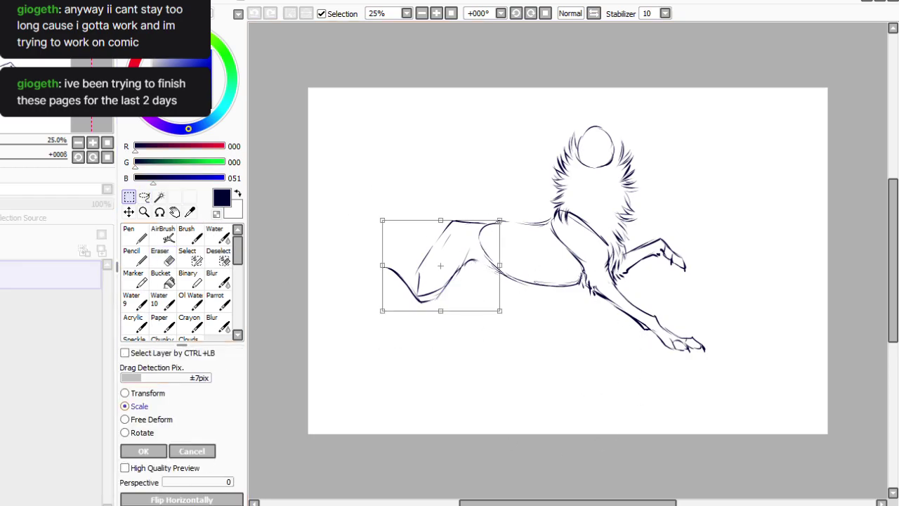
{"action": "left_click_drag", "start_coordinate": [550, 364], "coordinate": [566, 362]}
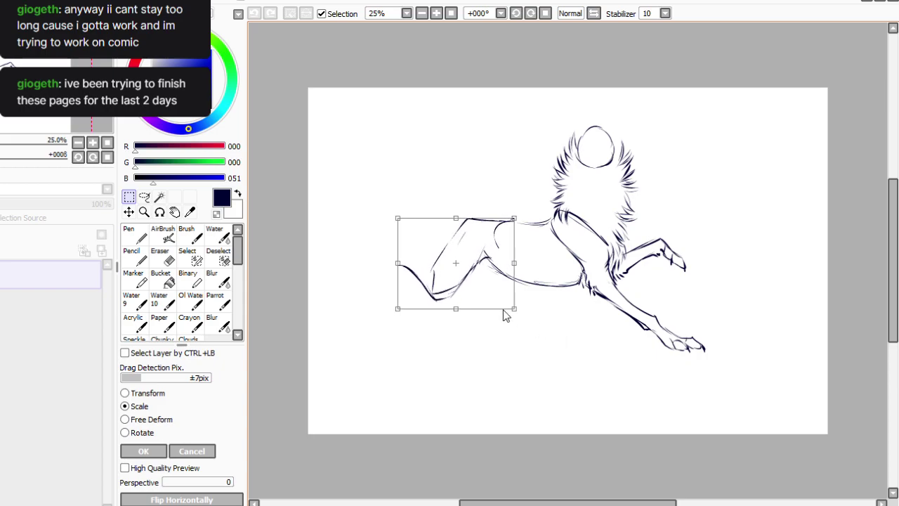
{"action": "left_click", "coordinate": [143, 451]}
Clean up the hip lines and redraw the back and haunch as a smooth curve with the Parrot brush.
{"action": "key", "text": "e"}
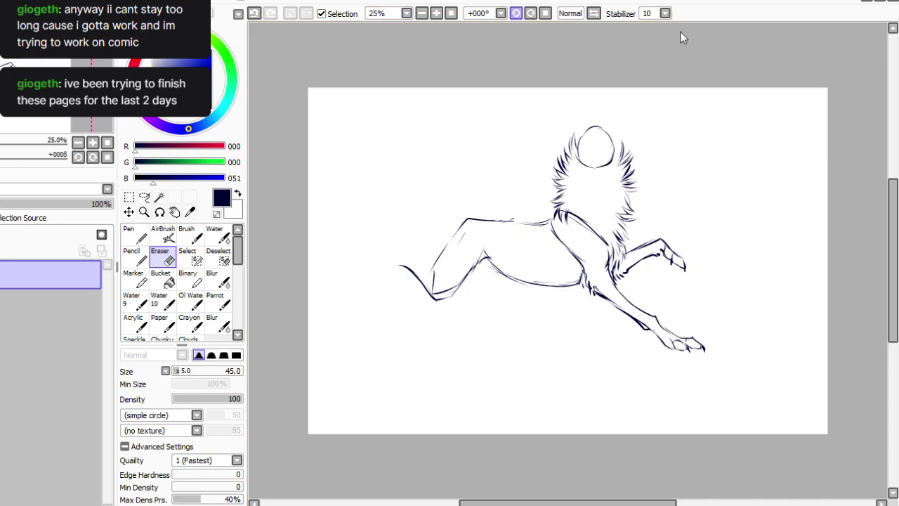
{"action": "left_click", "coordinate": [517, 13]}
{"action": "left_click_drag", "start_coordinate": [509, 293], "coordinate": [488, 343]}
{"action": "left_click", "coordinate": [221, 300]}
{"action": "mouse_move", "coordinate": [522, 263]}
{"action": "left_mouse_down"}
{"action": "mouse_move", "coordinate": [494, 340]}
{"action": "mouse_move", "coordinate": [497, 320]}
{"action": "mouse_move", "coordinate": [494, 359]}
{"action": "left_mouse_up"}
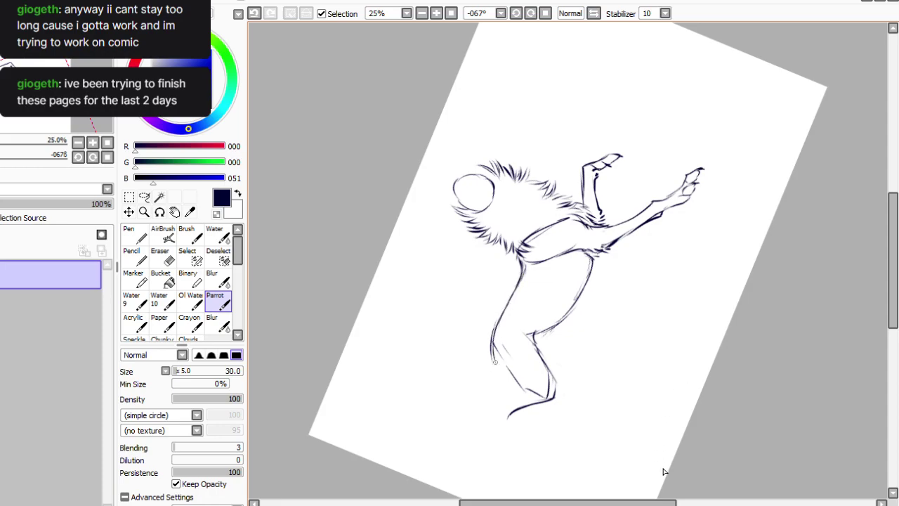
{"action": "left_click_drag", "start_coordinate": [716, 434], "coordinate": [730, 485]}
{"action": "key", "text": "Home"}
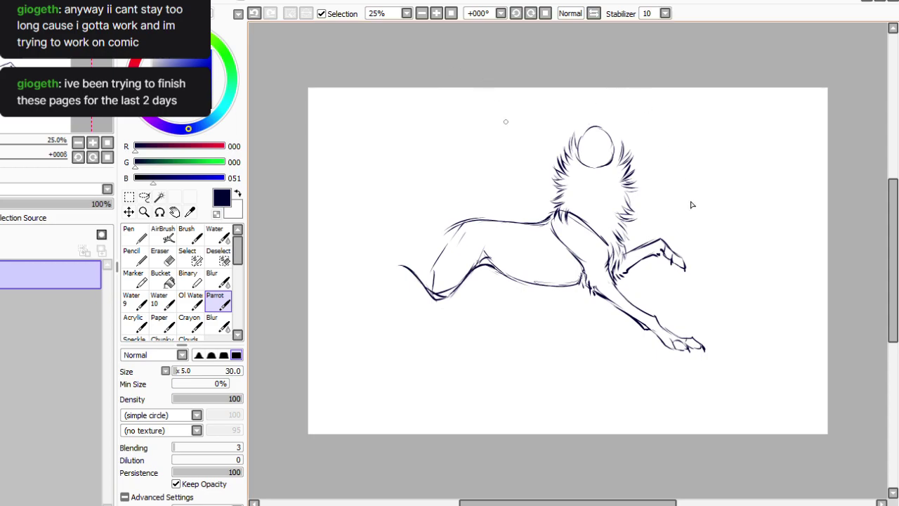
Draw short fur tufts behind the shoulder and lighten the belly line with the Eraser.
{"action": "mouse_move", "coordinate": [564, 252]}
{"action": "left_mouse_down"}
{"action": "mouse_move", "coordinate": [571, 262]}
{"action": "mouse_move", "coordinate": [552, 263]}
{"action": "left_mouse_up"}
{"action": "left_click_drag", "start_coordinate": [542, 258], "coordinate": [514, 282]}
{"action": "left_click", "coordinate": [162, 258]}
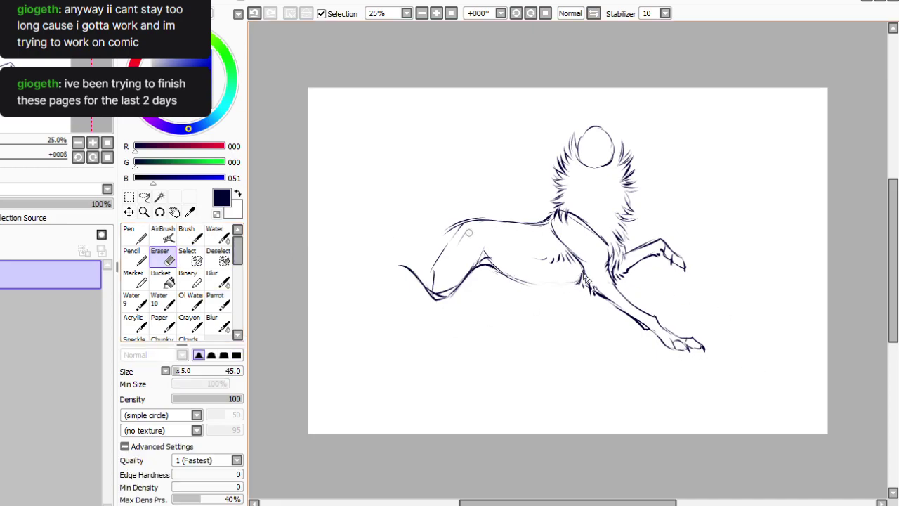
Draw spiky fur along the belly behind the elbow and add fur strokes along the shoulder's rear edge.
{"action": "left_click", "coordinate": [219, 302]}
{"action": "mouse_move", "coordinate": [583, 281]}
{"action": "left_mouse_down"}
{"action": "mouse_move", "coordinate": [560, 294]}
{"action": "mouse_move", "coordinate": [551, 281]}
{"action": "mouse_move", "coordinate": [534, 295]}
{"action": "left_mouse_up"}
{"action": "mouse_move", "coordinate": [537, 283]}
{"action": "left_mouse_down"}
{"action": "mouse_move", "coordinate": [471, 249]}
{"action": "mouse_move", "coordinate": [498, 278]}
{"action": "left_mouse_up"}
{"action": "mouse_move", "coordinate": [529, 280]}
{"action": "left_mouse_down"}
{"action": "mouse_move", "coordinate": [517, 291]}
{"action": "mouse_move", "coordinate": [527, 291]}
{"action": "left_mouse_up"}
{"action": "left_click", "coordinate": [255, 13]}
{"action": "left_click_drag", "start_coordinate": [525, 283], "coordinate": [532, 291]}
{"action": "left_click_drag", "start_coordinate": [550, 230], "coordinate": [561, 249]}
{"action": "left_click", "coordinate": [162, 257]}
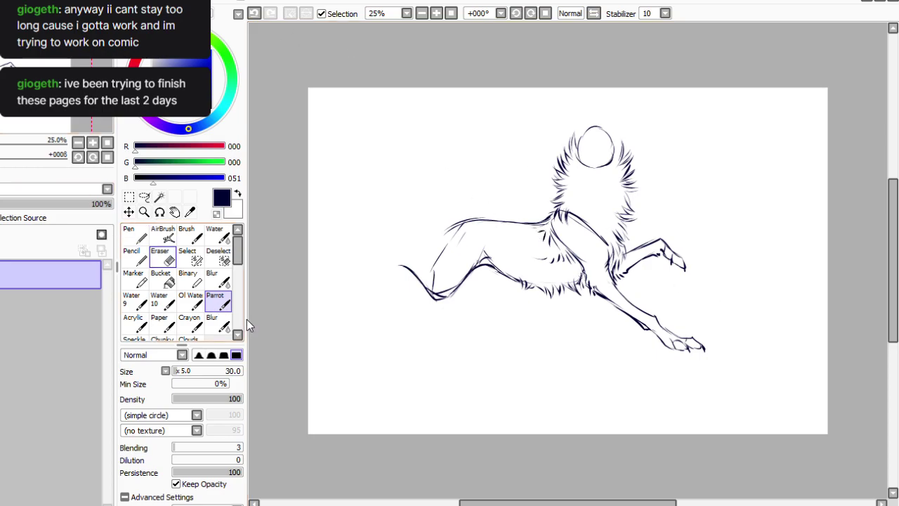
Erase the shoulder's front contour and replace it with short fur strokes at the base of the neck ruff.
{"action": "left_click", "coordinate": [215, 301]}
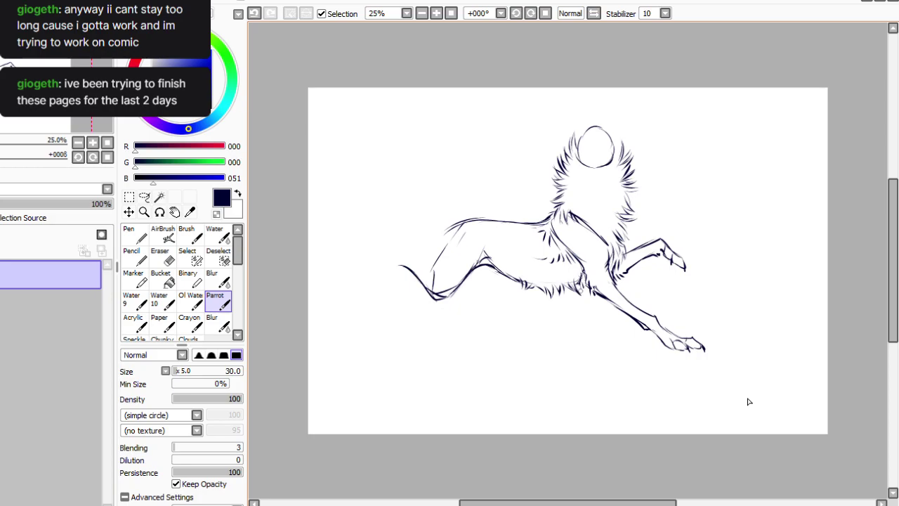
{"action": "left_click", "coordinate": [162, 257]}
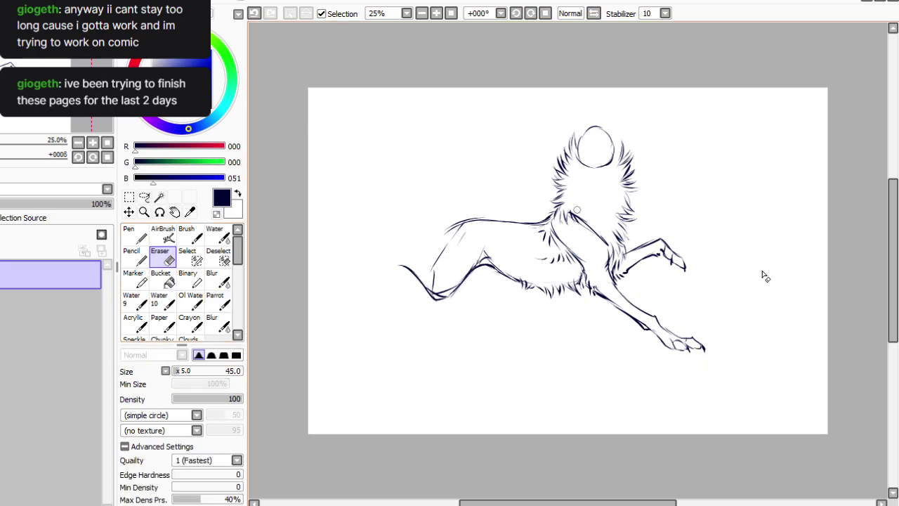
{"action": "left_click", "coordinate": [215, 301]}
{"action": "left_click_drag", "start_coordinate": [575, 212], "coordinate": [579, 227]}
{"action": "left_click_drag", "start_coordinate": [576, 216], "coordinate": [611, 258]}
{"action": "left_click_drag", "start_coordinate": [573, 225], "coordinate": [592, 234]}
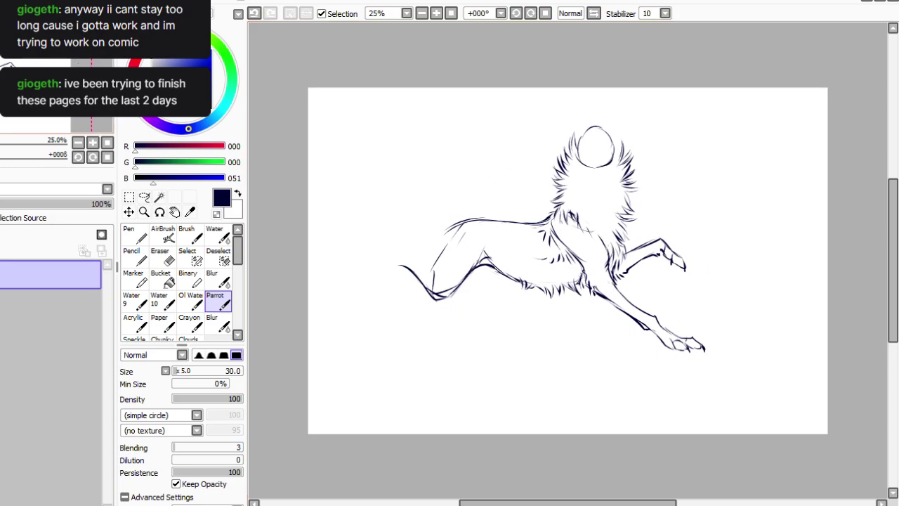
Add fur to the neck ruff's rear edge and haunch, and draw the hind leg's lower line extending backward.
{"action": "mouse_move", "coordinate": [559, 184]}
{"action": "left_mouse_down"}
{"action": "mouse_move", "coordinate": [545, 173]}
{"action": "mouse_move", "coordinate": [546, 192]}
{"action": "left_mouse_up"}
{"action": "left_click", "coordinate": [516, 13]}
{"action": "left_click", "coordinate": [516, 12]}
{"action": "left_click", "coordinate": [516, 12]}
{"action": "mouse_move", "coordinate": [460, 327]}
{"action": "left_mouse_down"}
{"action": "mouse_move", "coordinate": [477, 371]}
{"action": "mouse_move", "coordinate": [457, 369]}
{"action": "mouse_move", "coordinate": [446, 379]}
{"action": "mouse_move", "coordinate": [449, 369]}
{"action": "mouse_move", "coordinate": [427, 419]}
{"action": "left_mouse_up"}
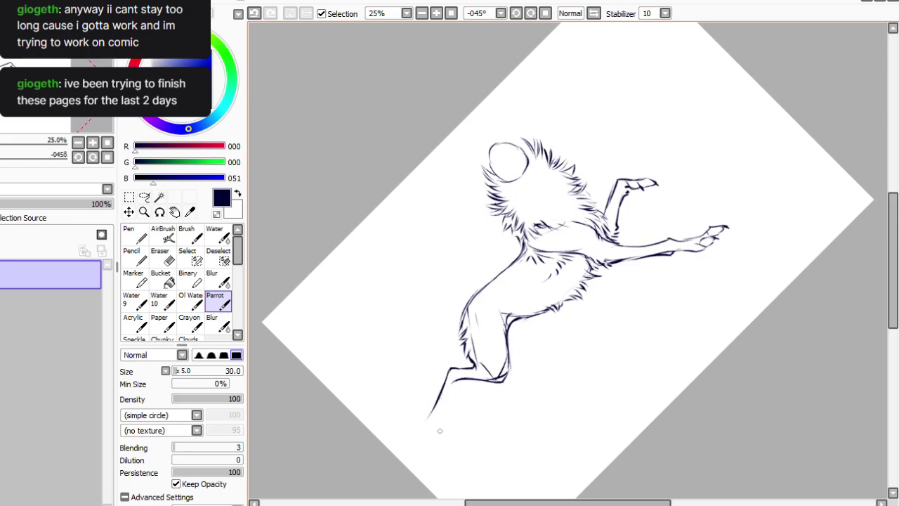
{"action": "key", "text": "Home"}
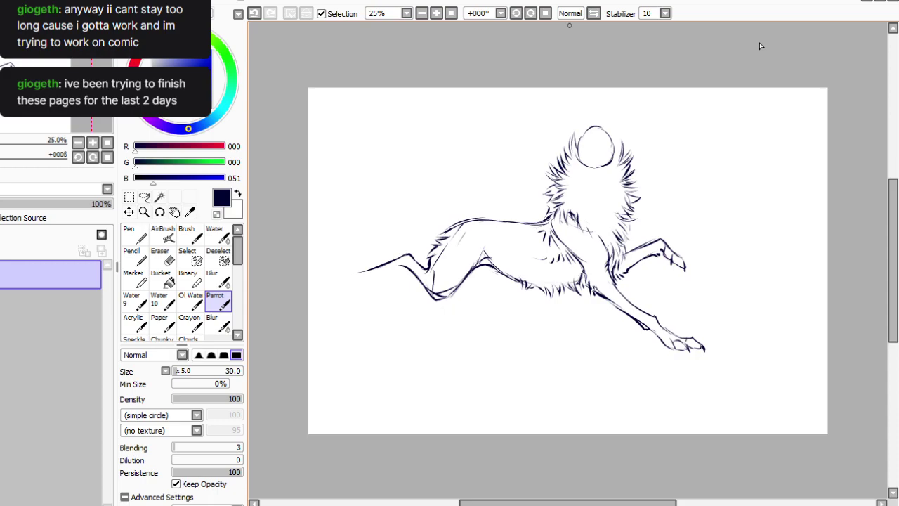
Thicken the groin line, lasso the hindquarters, shift them slightly toward the front legs, and apply the move.
{"action": "left_click_drag", "start_coordinate": [479, 252], "coordinate": [518, 280]}
{"action": "key", "text": "l"}
{"action": "mouse_move", "coordinate": [549, 213]}
{"action": "left_mouse_down"}
{"action": "mouse_move", "coordinate": [582, 311]}
{"action": "mouse_move", "coordinate": [398, 213]}
{"action": "mouse_move", "coordinate": [479, 176]}
{"action": "left_mouse_up"}
{"action": "left_click", "coordinate": [129, 198]}
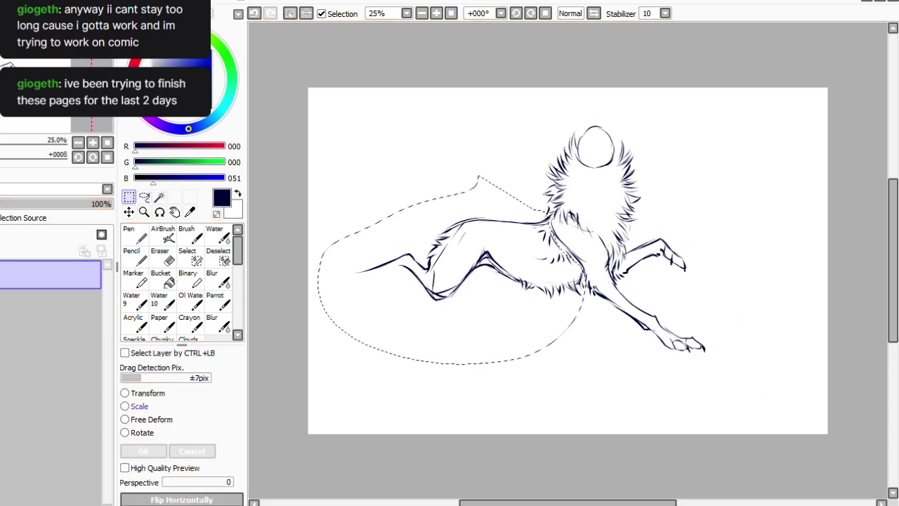
{"action": "left_click_drag", "start_coordinate": [477, 343], "coordinate": [496, 340]}
{"action": "key", "text": "Return"}
{"action": "key", "text": "ctrl+d"}
Fill the ribcage behind the shoulder with rows of short fur strokes using the Parrot brush.
{"action": "left_click", "coordinate": [215, 301]}
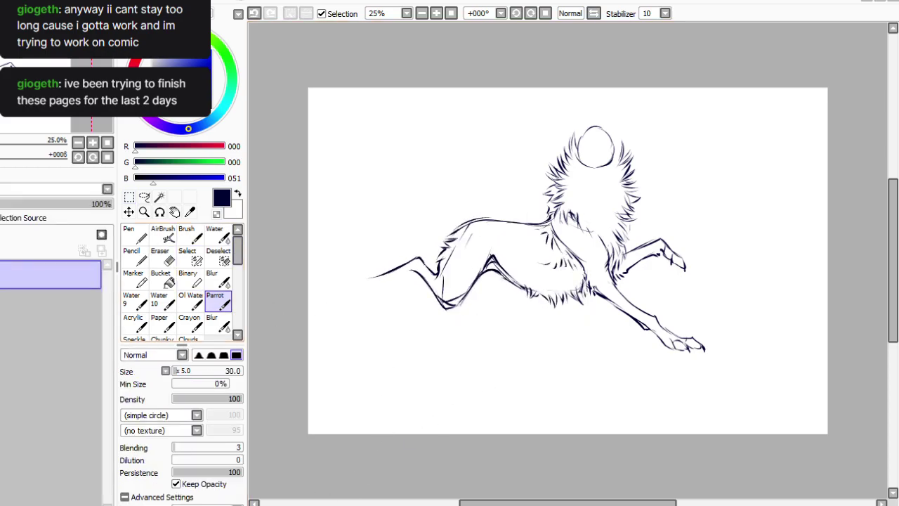
{"action": "left_click_drag", "start_coordinate": [548, 502], "coordinate": [527, 502]}
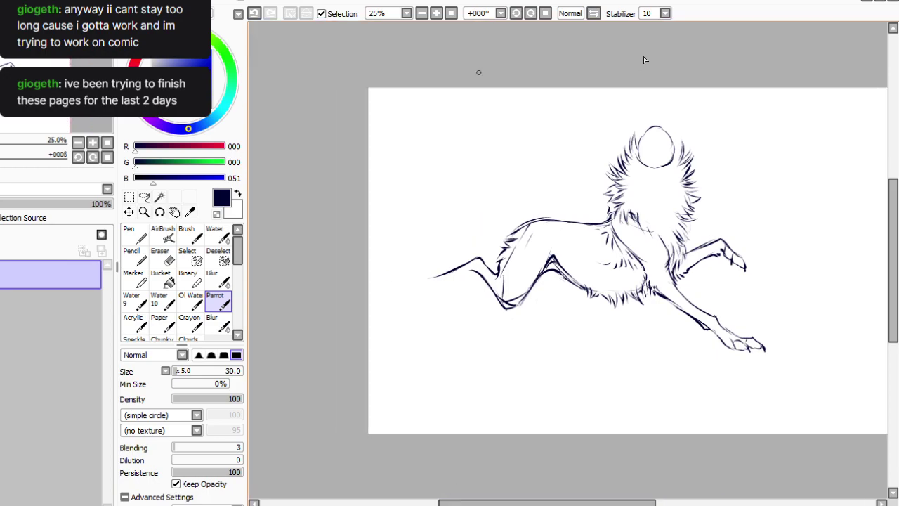
{"action": "left_click", "coordinate": [516, 14]}
{"action": "left_click", "coordinate": [517, 13]}
{"action": "left_click", "coordinate": [516, 13]}
{"action": "left_click", "coordinate": [516, 14]}
{"action": "left_click", "coordinate": [517, 13]}
{"action": "left_click", "coordinate": [517, 13]}
{"action": "left_click", "coordinate": [517, 13]}
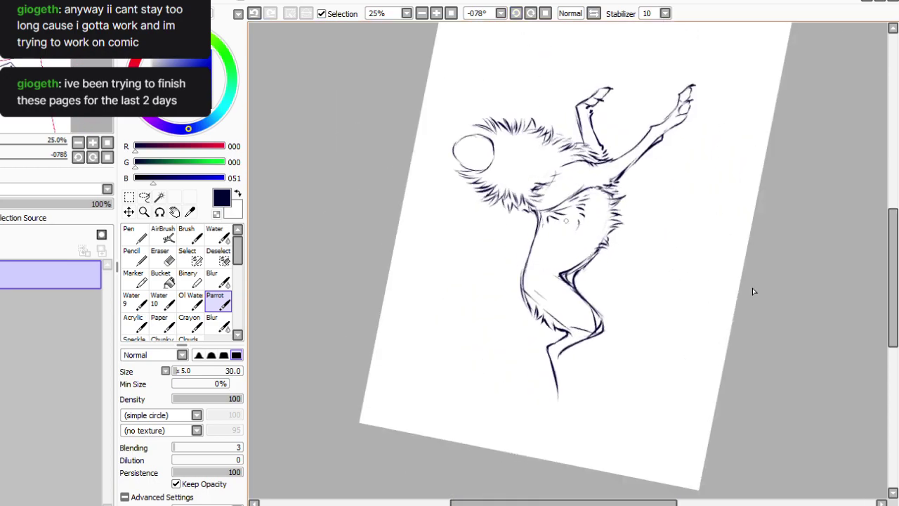
{"action": "left_click_drag", "start_coordinate": [550, 238], "coordinate": [546, 245]}
{"action": "left_click_drag", "start_coordinate": [545, 238], "coordinate": [531, 261]}
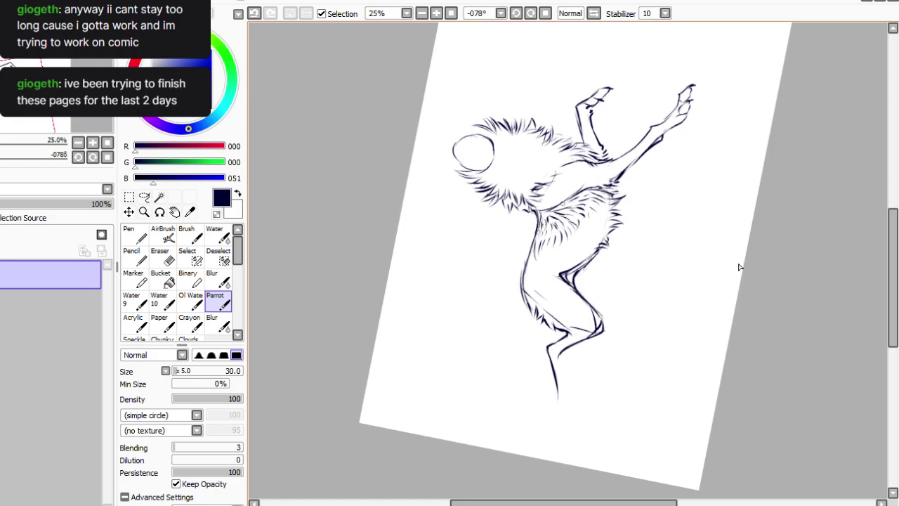
{"action": "key", "text": "Delete"}
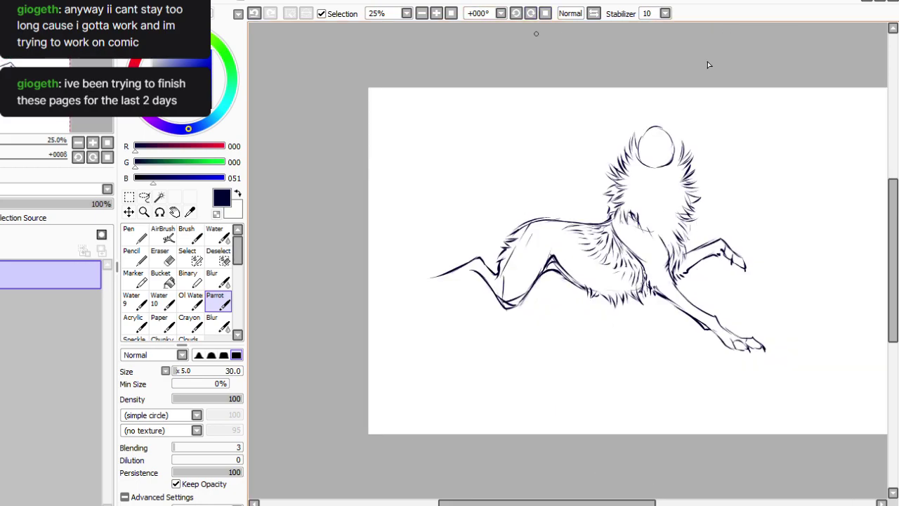
Draw more fur strokes along the belly edge and a small tuft at the groin fold.
{"action": "left_click", "coordinate": [516, 13]}
{"action": "left_click", "coordinate": [517, 14]}
{"action": "left_click", "coordinate": [516, 13]}
{"action": "left_click", "coordinate": [517, 13]}
{"action": "left_click", "coordinate": [516, 13]}
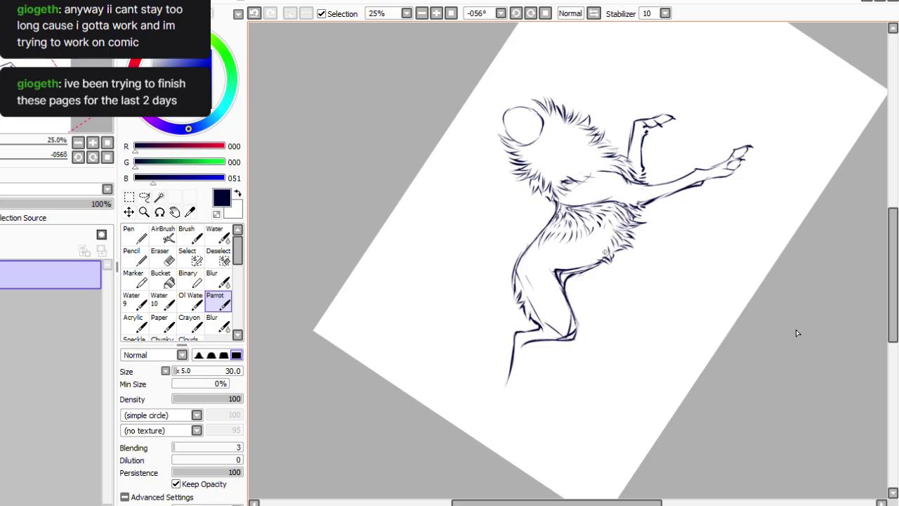
{"action": "left_click", "coordinate": [546, 14]}
{"action": "left_click_drag", "start_coordinate": [661, 175], "coordinate": [690, 27]}
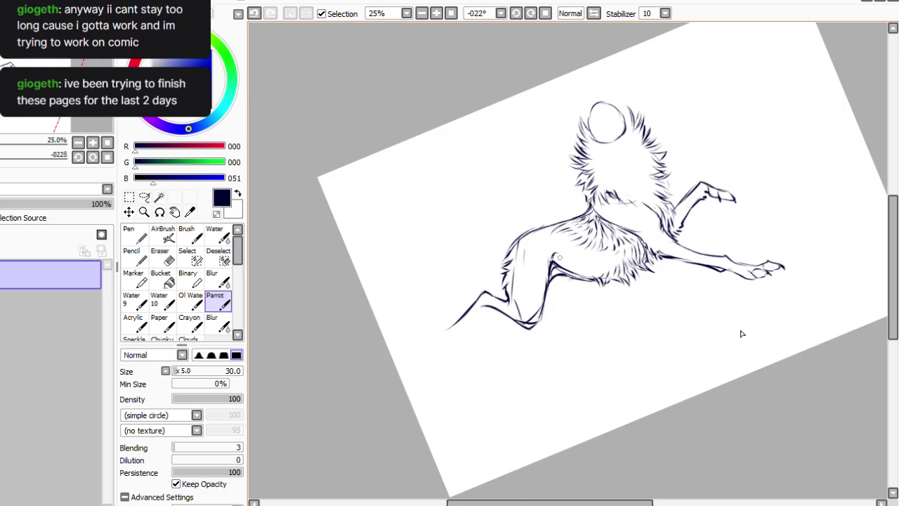
{"action": "mouse_move", "coordinate": [528, 74]}
{"action": "left_mouse_down"}
{"action": "mouse_move", "coordinate": [688, 32]}
{"action": "mouse_move", "coordinate": [602, 38]}
{"action": "left_mouse_up"}
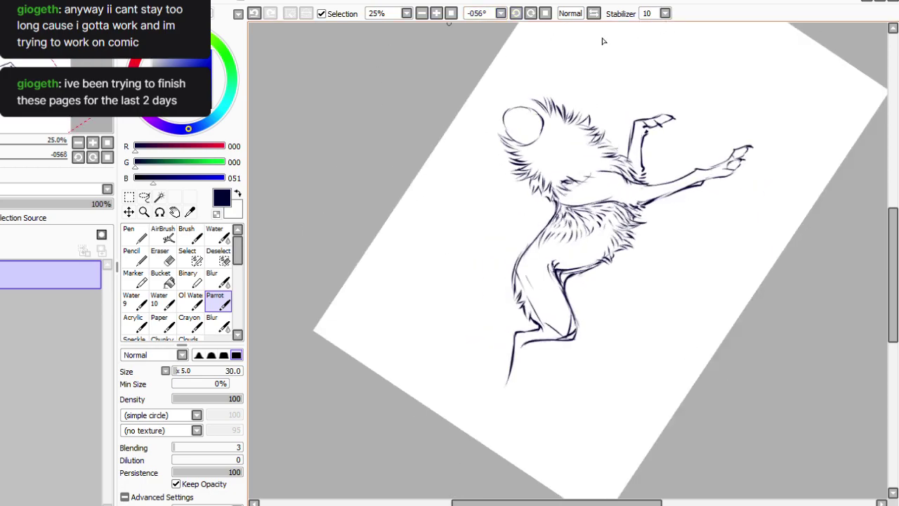
Erase the thigh guideline and the rough knee lines of the hind leg with the Eraser.
{"action": "key", "text": "e"}
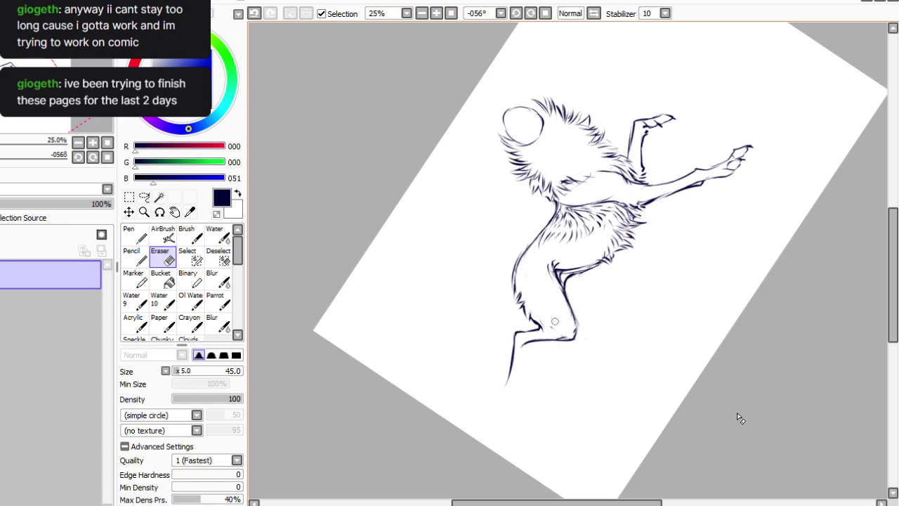
{"action": "left_click_drag", "start_coordinate": [580, 329], "coordinate": [529, 344]}
{"action": "left_click", "coordinate": [218, 301]}
{"action": "left_click", "coordinate": [255, 13]}
{"action": "key", "text": "Delete"}
{"action": "key", "text": "Delete"}
{"action": "key", "text": "Delete"}
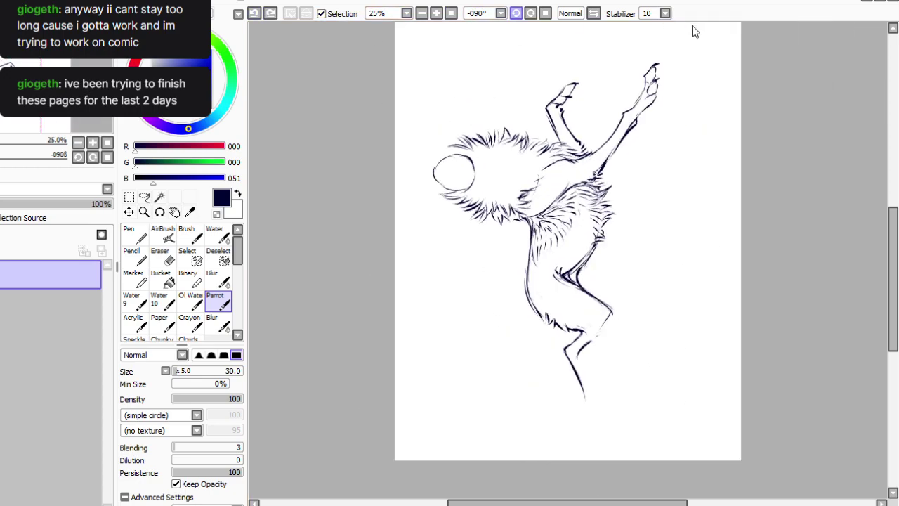
{"action": "key", "text": "e"}
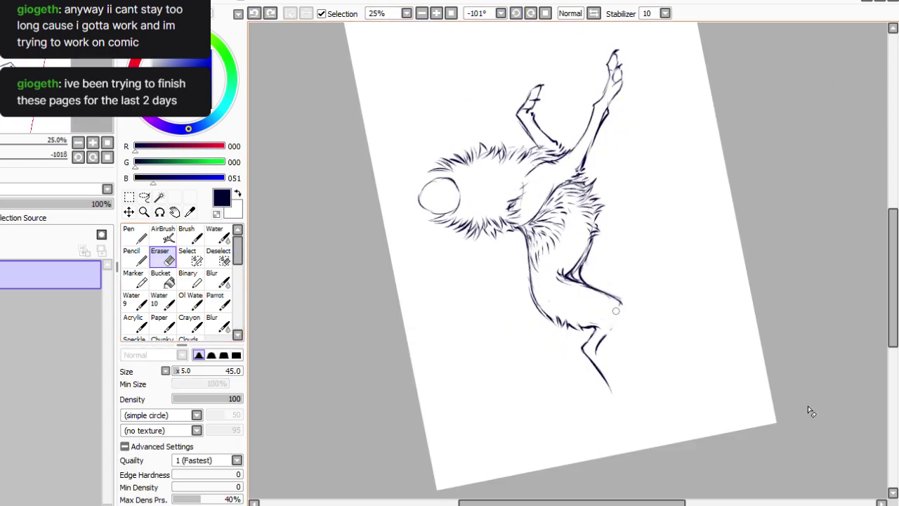
Redraw the knee as a rounded curve and complete the hind leg's lower line and clawed paw with the Parrot brush.
{"action": "left_click", "coordinate": [218, 299]}
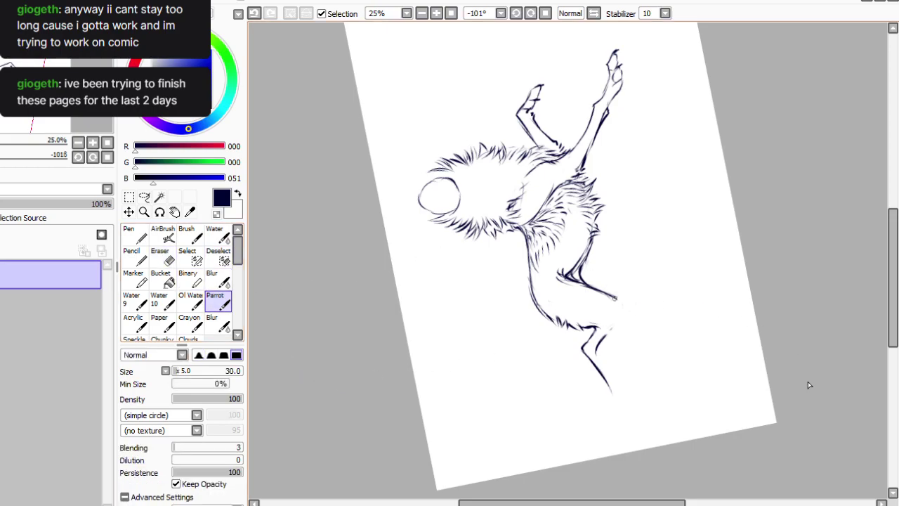
{"action": "left_click_drag", "start_coordinate": [620, 305], "coordinate": [618, 314]}
{"action": "mouse_move", "coordinate": [616, 314]}
{"action": "left_mouse_down"}
{"action": "mouse_move", "coordinate": [596, 351]}
{"action": "mouse_move", "coordinate": [623, 389]}
{"action": "left_mouse_up"}
{"action": "mouse_move", "coordinate": [622, 391]}
{"action": "left_mouse_down"}
{"action": "mouse_move", "coordinate": [620, 401]}
{"action": "mouse_move", "coordinate": [609, 394]}
{"action": "mouse_move", "coordinate": [622, 404]}
{"action": "left_mouse_up"}
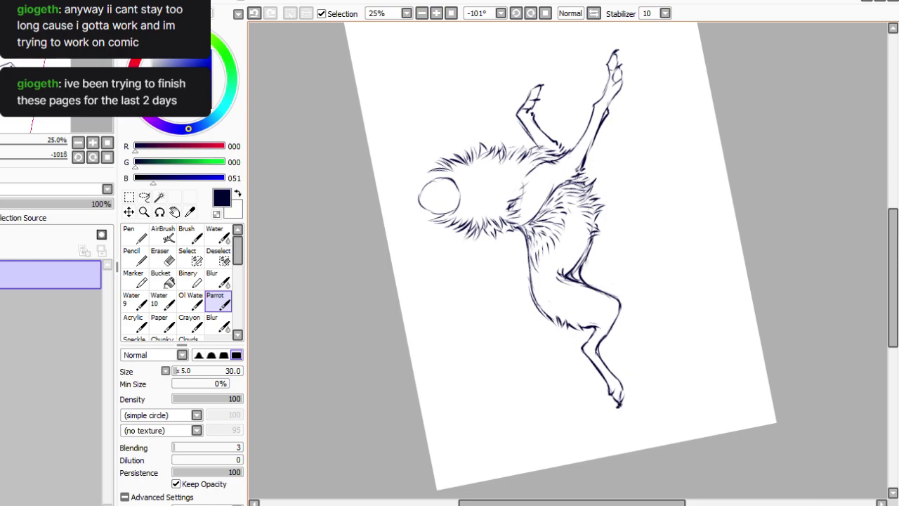
{"action": "key", "text": "Home"}
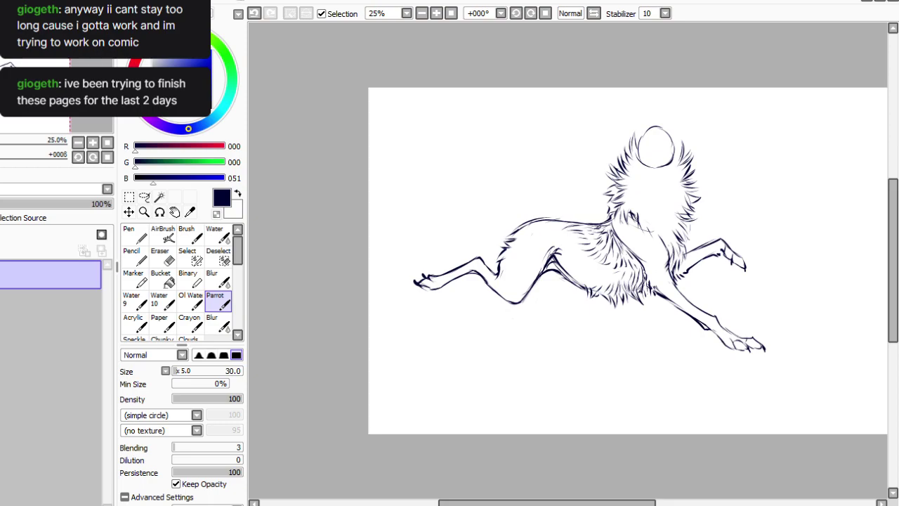
Mirror the view and draw a light curved stroke across the lower thigh, extending the haunch fur.
{"action": "key", "text": "h"}
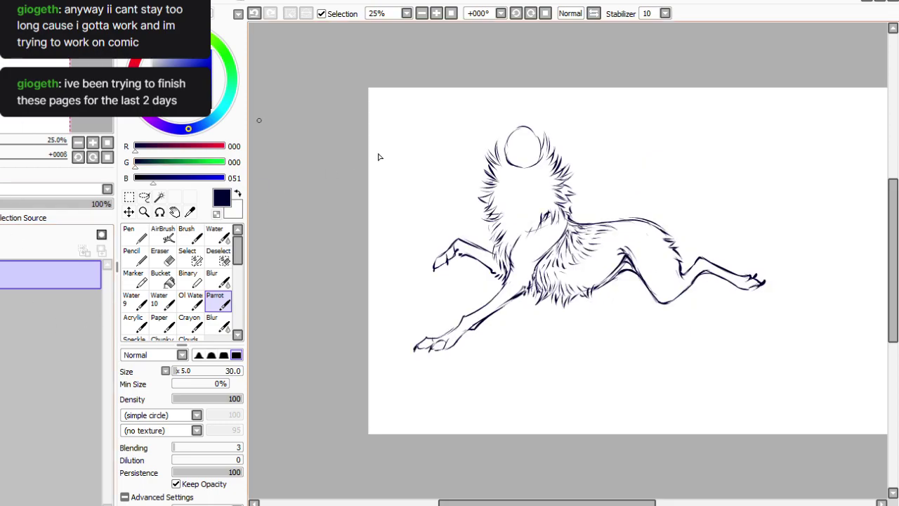
{"action": "left_click", "coordinate": [531, 13]}
{"action": "left_click", "coordinate": [531, 13]}
{"action": "left_click", "coordinate": [531, 13]}
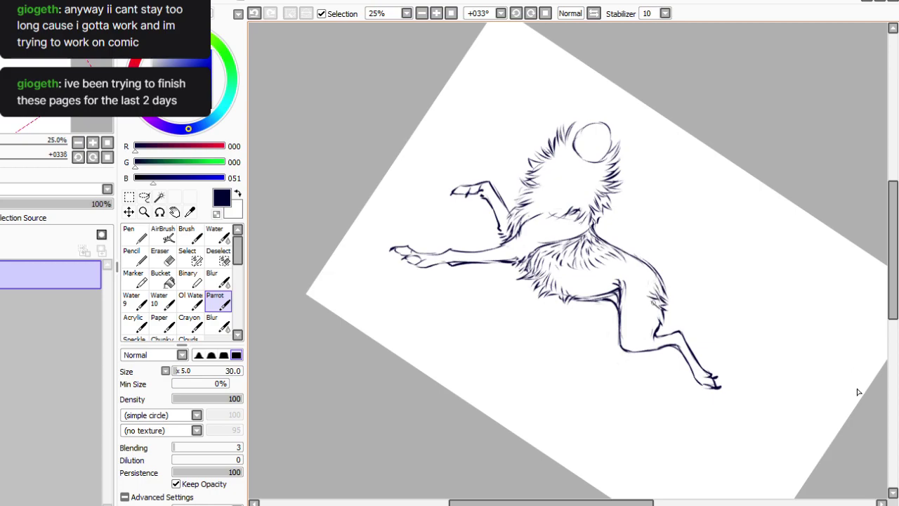
{"action": "left_click_drag", "start_coordinate": [652, 309], "coordinate": [658, 321]}
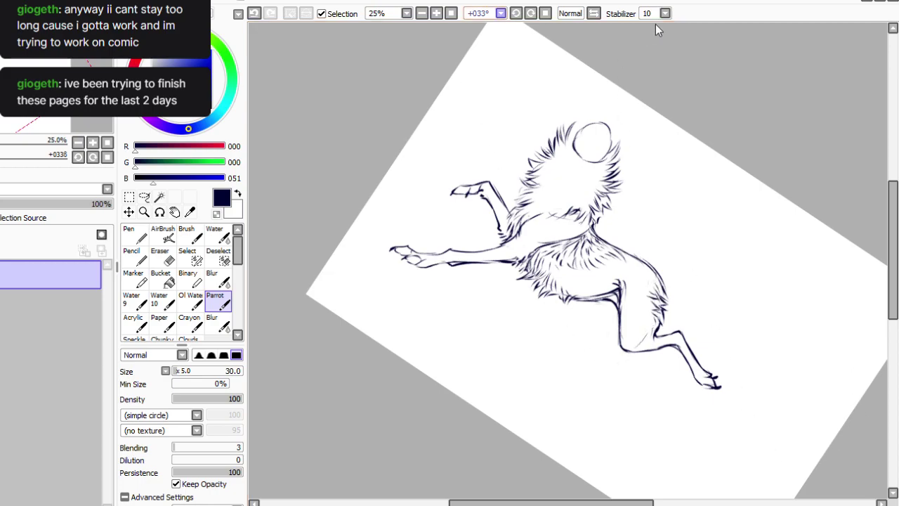
{"action": "left_click_drag", "start_coordinate": [648, 24], "coordinate": [710, 24]}
Lighten the rump's outer contour with the Eraser and touch up the haunch with the Parrot brush.
{"action": "key", "text": "e"}
{"action": "left_click_drag", "start_coordinate": [639, 288], "coordinate": [653, 339]}
{"action": "left_click_drag", "start_coordinate": [627, 273], "coordinate": [640, 297]}
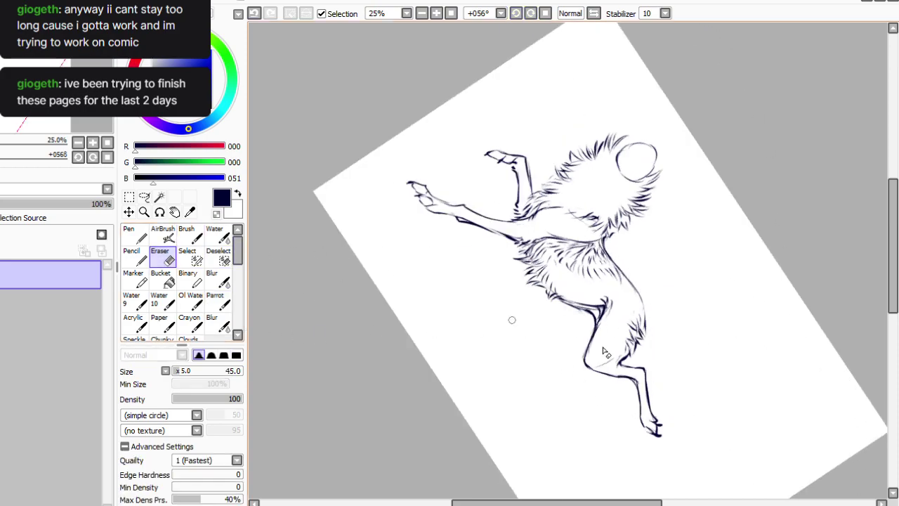
{"action": "left_click", "coordinate": [217, 281]}
{"action": "left_click", "coordinate": [218, 302]}
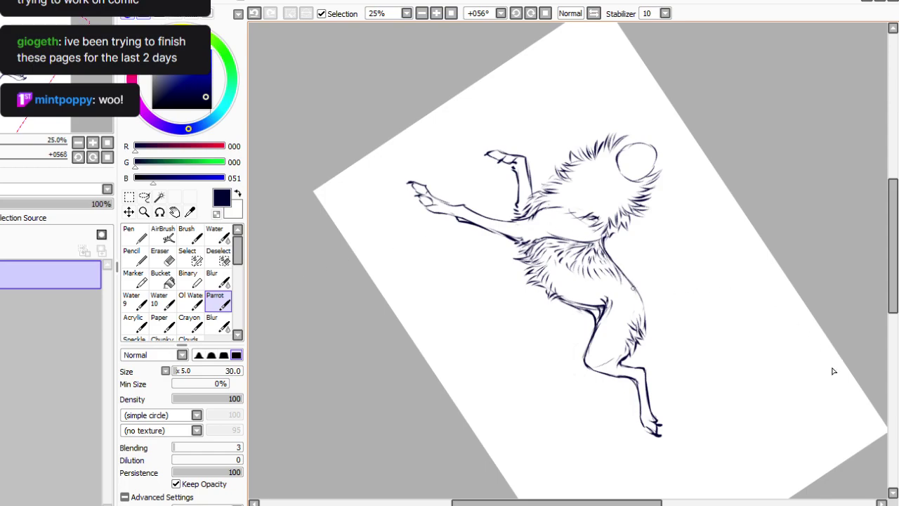
{"action": "left_click", "coordinate": [545, 14]}
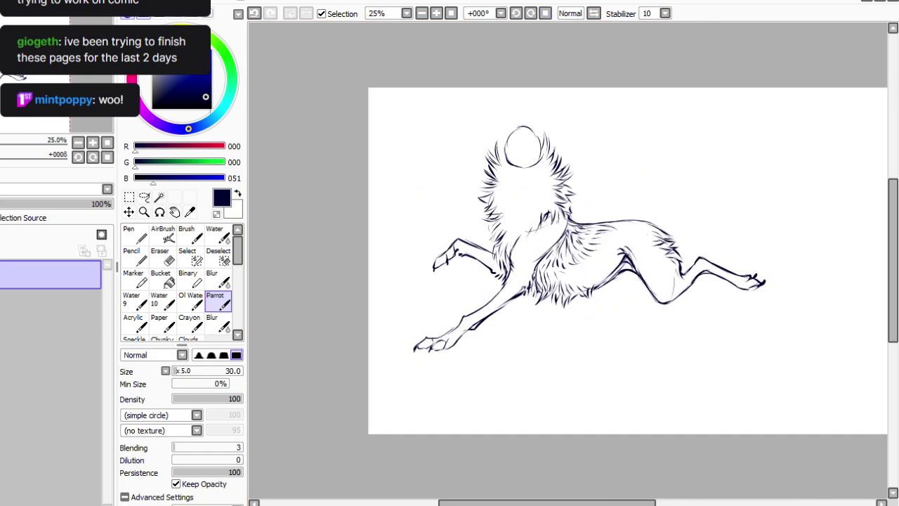
On a new layer, set the Parrot brush size to 25 and draw the tail's first stroke from the rump.
{"action": "left_click", "coordinate": [175, 371]}
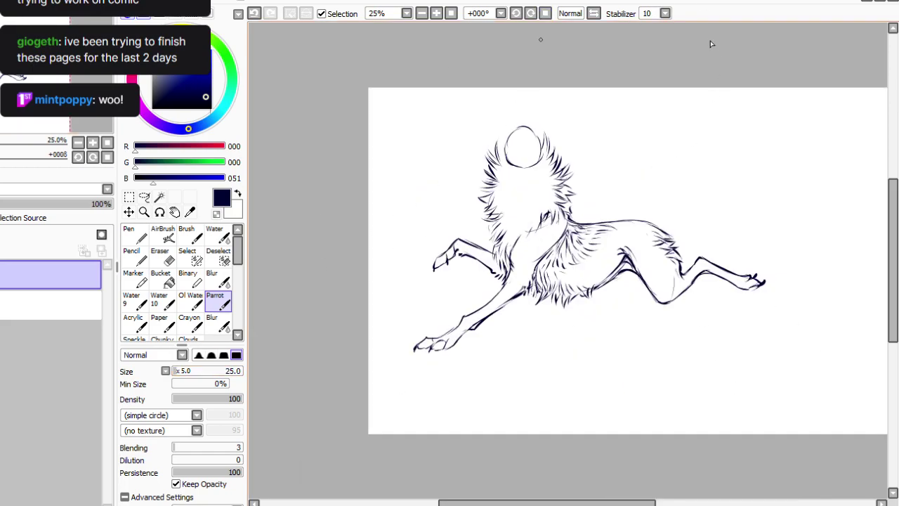
{"action": "left_click", "coordinate": [531, 13]}
{"action": "left_click", "coordinate": [531, 13]}
{"action": "left_click", "coordinate": [531, 14]}
{"action": "left_click", "coordinate": [531, 13]}
{"action": "left_click", "coordinate": [531, 13]}
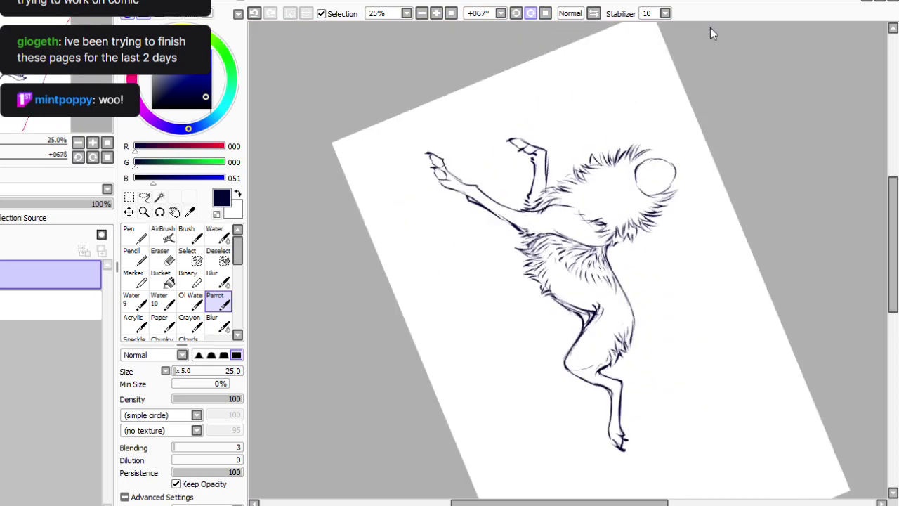
{"action": "left_click_drag", "start_coordinate": [633, 321], "coordinate": [648, 364]}
{"action": "left_click", "coordinate": [255, 13]}
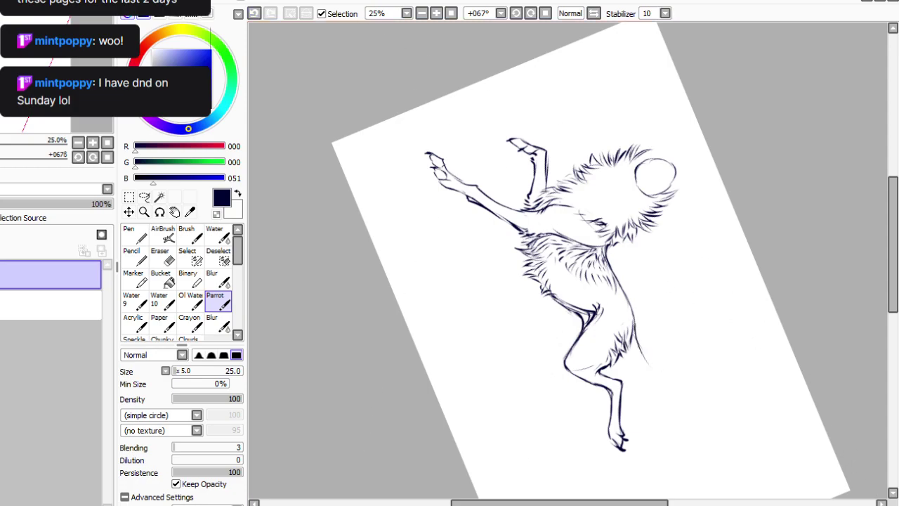
Check the two other open creature artworks and draw the tail's first large curve sweeping around beyond the hind paw.
{"action": "key", "text": "ctrl+Tab"}
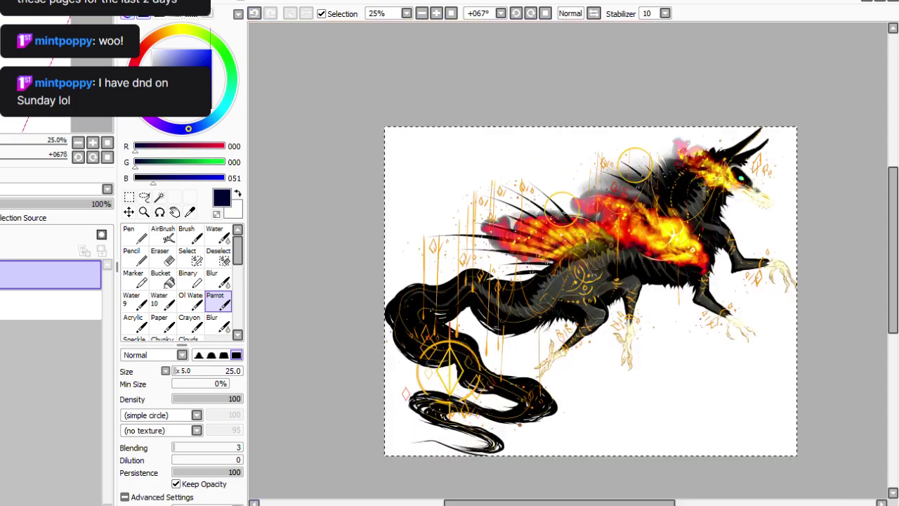
{"action": "key", "text": "ctrl+Tab"}
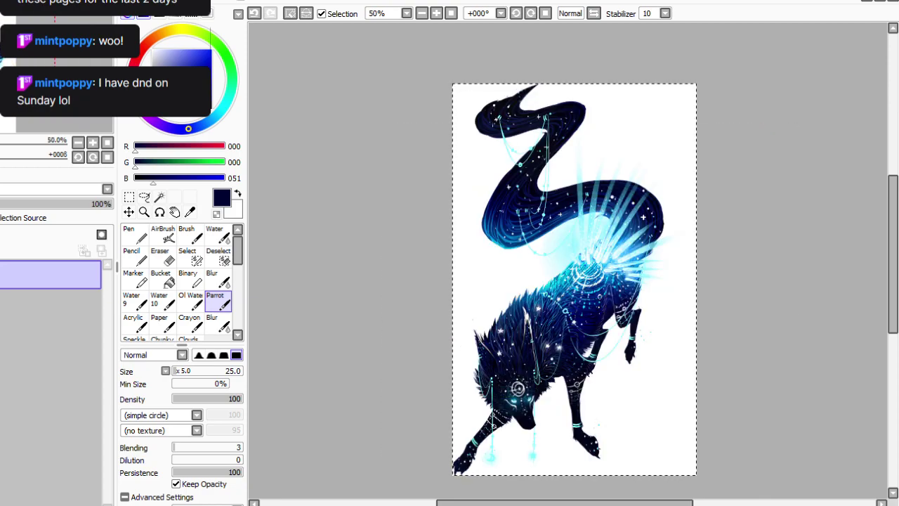
{"action": "key", "text": "ctrl+shift+Tab"}
{"action": "key", "text": "ctrl+shift+Tab"}
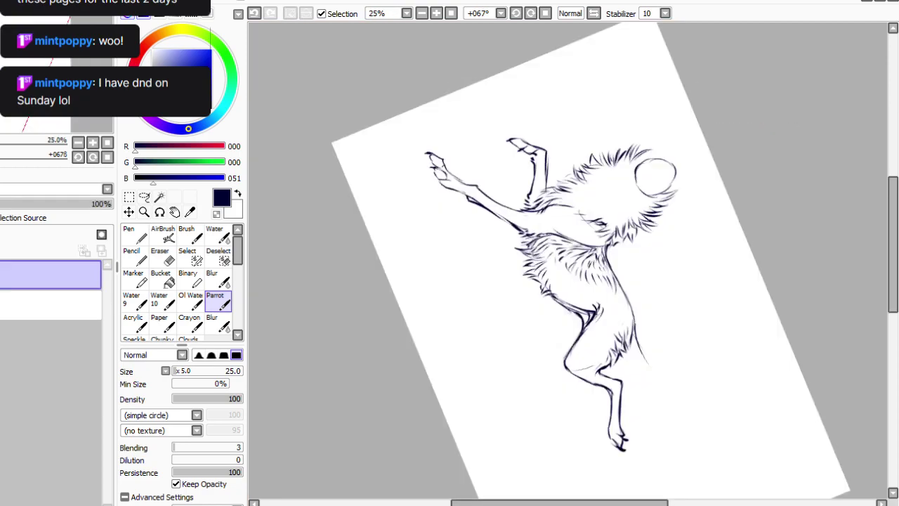
{"action": "left_click_drag", "start_coordinate": [893, 245], "coordinate": [893, 283]}
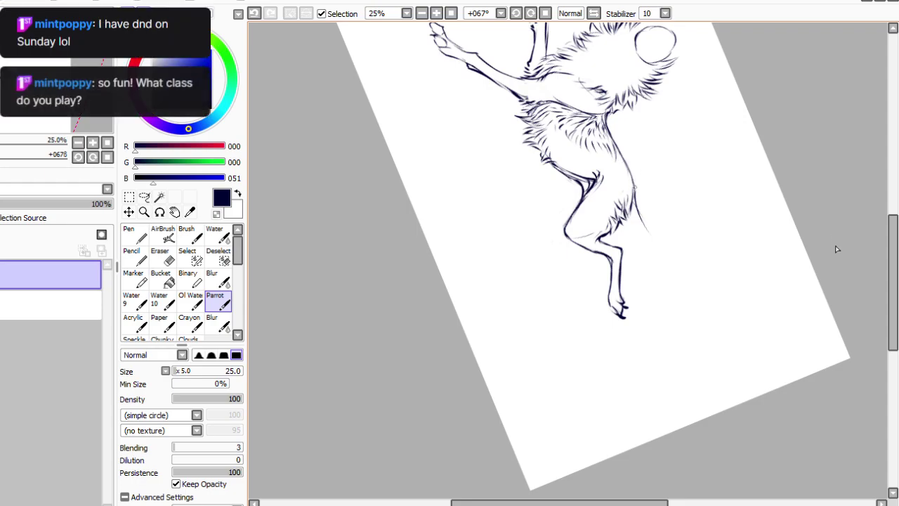
{"action": "mouse_move", "coordinate": [633, 199]}
{"action": "left_mouse_down"}
{"action": "mouse_move", "coordinate": [673, 343]}
{"action": "mouse_move", "coordinate": [621, 349]}
{"action": "left_mouse_up"}
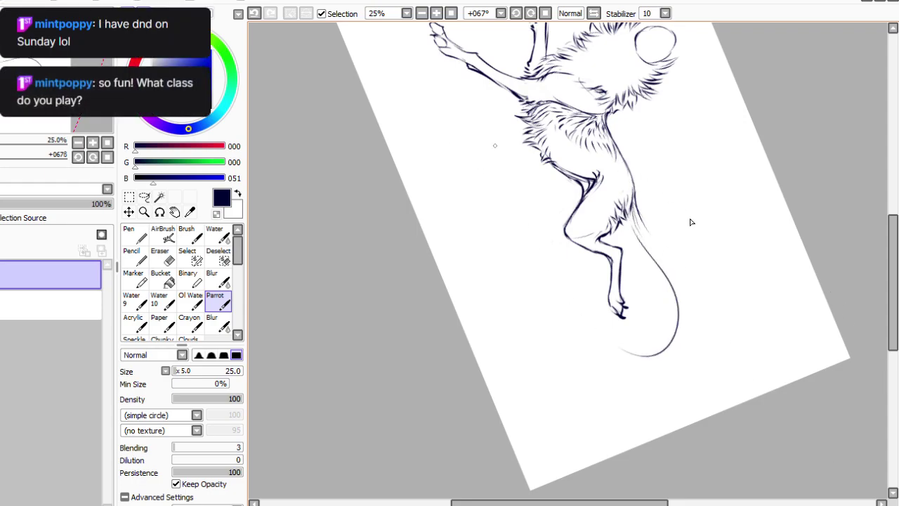
Continue the long tail line in winding S-shaped loops beneath the body, ending in a tapered stroke below the front legs.
{"action": "left_click_drag", "start_coordinate": [540, 186], "coordinate": [555, 288]}
{"action": "left_click_drag", "start_coordinate": [549, 213], "coordinate": [561, 312]}
{"action": "mouse_move", "coordinate": [551, 256]}
{"action": "left_mouse_down"}
{"action": "mouse_move", "coordinate": [599, 349]}
{"action": "mouse_move", "coordinate": [645, 363]}
{"action": "left_mouse_up"}
{"action": "left_click_drag", "start_coordinate": [547, 199], "coordinate": [515, 257]}
{"action": "left_click_drag", "start_coordinate": [512, 188], "coordinate": [517, 302]}
{"action": "mouse_move", "coordinate": [517, 264]}
{"action": "left_mouse_down"}
{"action": "mouse_move", "coordinate": [501, 162]}
{"action": "mouse_move", "coordinate": [490, 151]}
{"action": "mouse_move", "coordinate": [496, 169]}
{"action": "mouse_move", "coordinate": [477, 146]}
{"action": "mouse_move", "coordinate": [427, 128]}
{"action": "left_mouse_up"}
{"action": "left_click", "coordinate": [546, 13]}
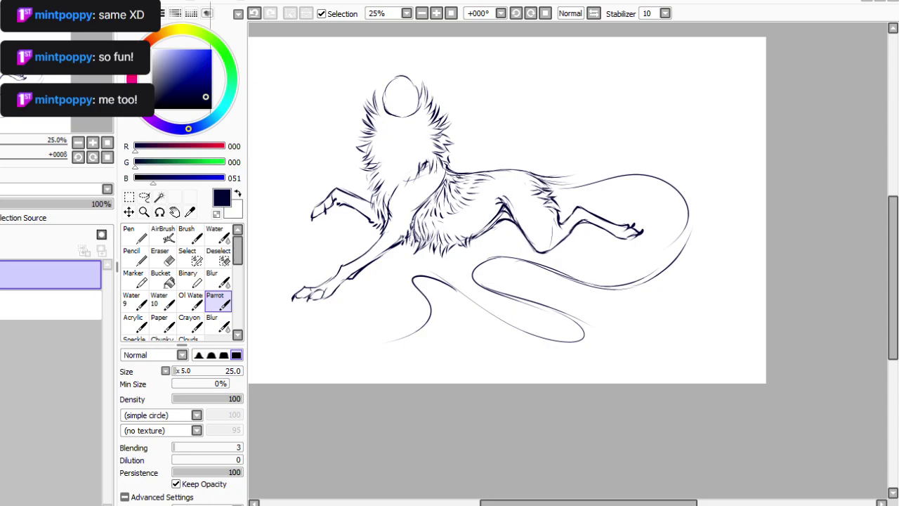
Draw a parallel outer contour from the rump along the tail's first large curve with the Parrot brush.
{"action": "left_click", "coordinate": [531, 13]}
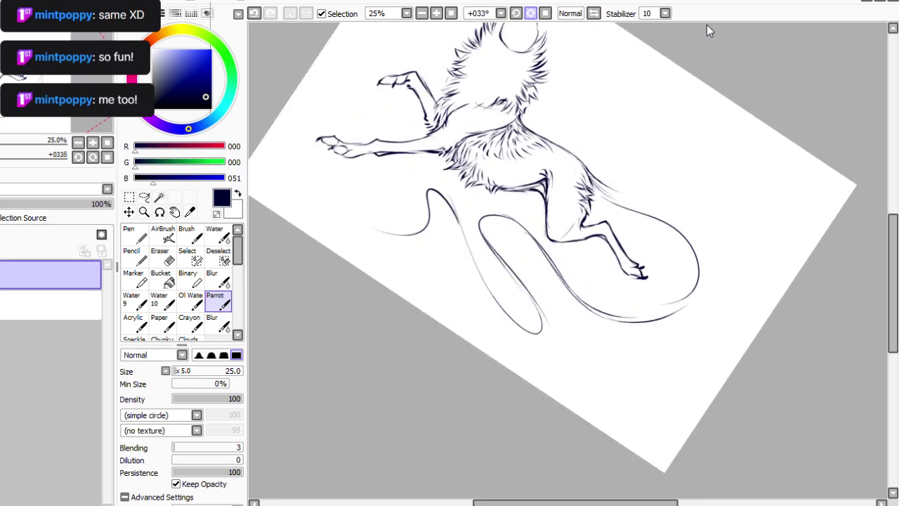
{"action": "mouse_move", "coordinate": [645, 221]}
{"action": "left_mouse_down"}
{"action": "mouse_move", "coordinate": [654, 255]}
{"action": "mouse_move", "coordinate": [641, 227]}
{"action": "mouse_move", "coordinate": [662, 261]}
{"action": "mouse_move", "coordinate": [647, 250]}
{"action": "mouse_move", "coordinate": [656, 275]}
{"action": "left_mouse_up"}
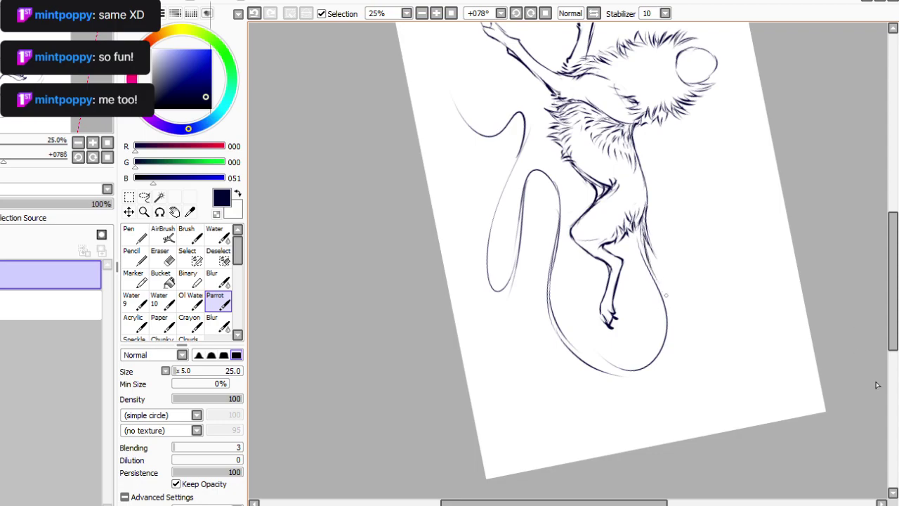
{"action": "mouse_move", "coordinate": [644, 239]}
{"action": "left_mouse_down"}
{"action": "mouse_move", "coordinate": [674, 325]}
{"action": "mouse_move", "coordinate": [671, 354]}
{"action": "left_mouse_up"}
{"action": "left_click_drag", "start_coordinate": [670, 316], "coordinate": [646, 379]}
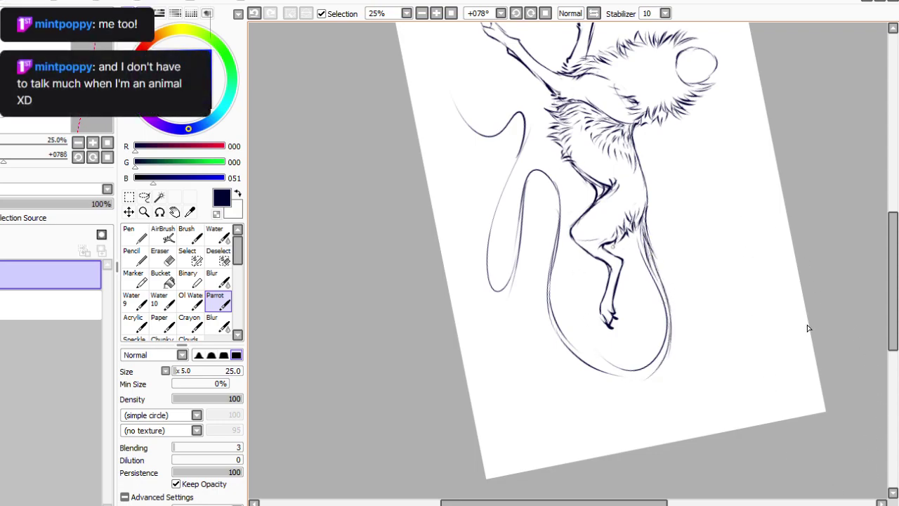
Add long hair strands inside the tail's base, sweeping from the rump down past the hind paw.
{"action": "mouse_move", "coordinate": [620, 240]}
{"action": "left_mouse_down"}
{"action": "mouse_move", "coordinate": [616, 259]}
{"action": "mouse_move", "coordinate": [634, 269]}
{"action": "left_mouse_up"}
{"action": "mouse_move", "coordinate": [632, 226]}
{"action": "left_mouse_down"}
{"action": "mouse_move", "coordinate": [640, 297]}
{"action": "mouse_move", "coordinate": [638, 286]}
{"action": "left_mouse_up"}
{"action": "left_click_drag", "start_coordinate": [636, 253], "coordinate": [646, 316]}
{"action": "mouse_move", "coordinate": [638, 279]}
{"action": "left_mouse_down"}
{"action": "mouse_move", "coordinate": [642, 348]}
{"action": "mouse_move", "coordinate": [635, 288]}
{"action": "mouse_move", "coordinate": [624, 367]}
{"action": "left_mouse_up"}
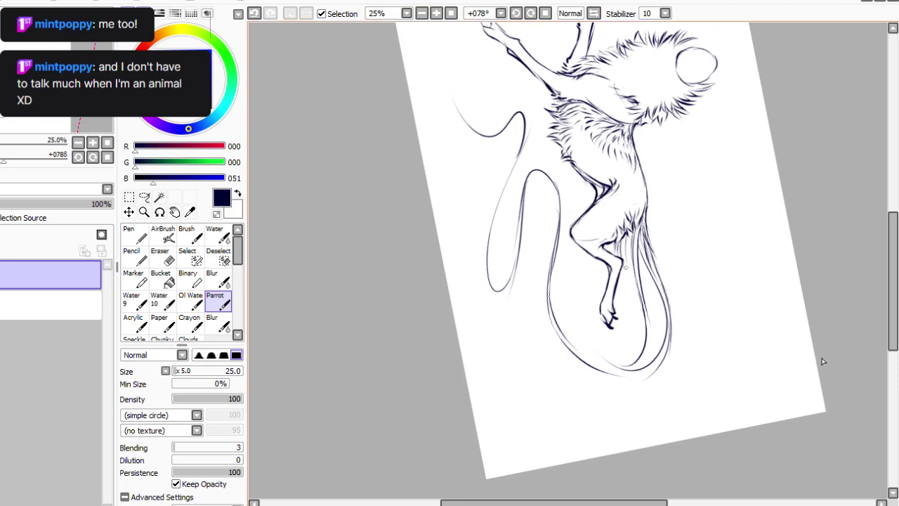
Draw the tail's inner contour tightly around the hind paw, redoing the stroke beside the lower leg.
{"action": "left_click_drag", "start_coordinate": [620, 272], "coordinate": [619, 341]}
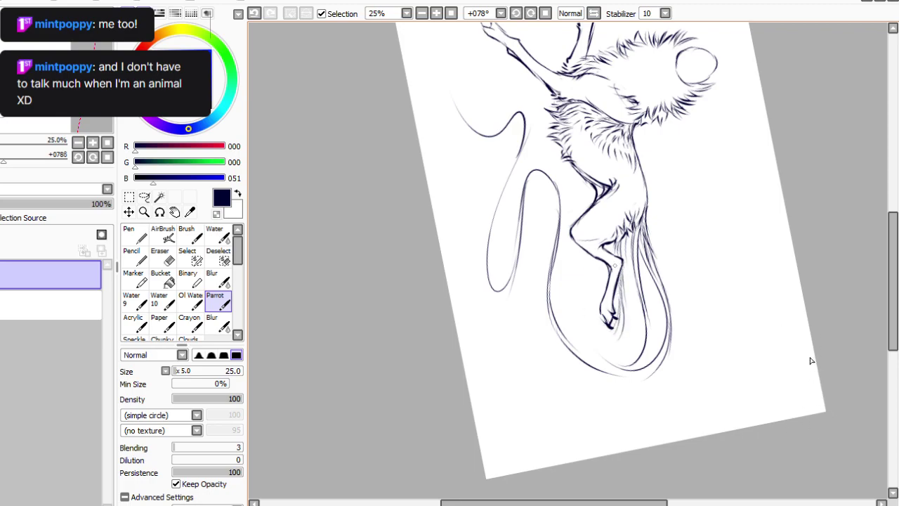
{"action": "key", "text": "ctrl+z"}
{"action": "mouse_move", "coordinate": [621, 280]}
{"action": "left_mouse_down"}
{"action": "mouse_move", "coordinate": [619, 327]}
{"action": "mouse_move", "coordinate": [609, 339]}
{"action": "left_mouse_up"}
{"action": "left_click_drag", "start_coordinate": [576, 244], "coordinate": [596, 328]}
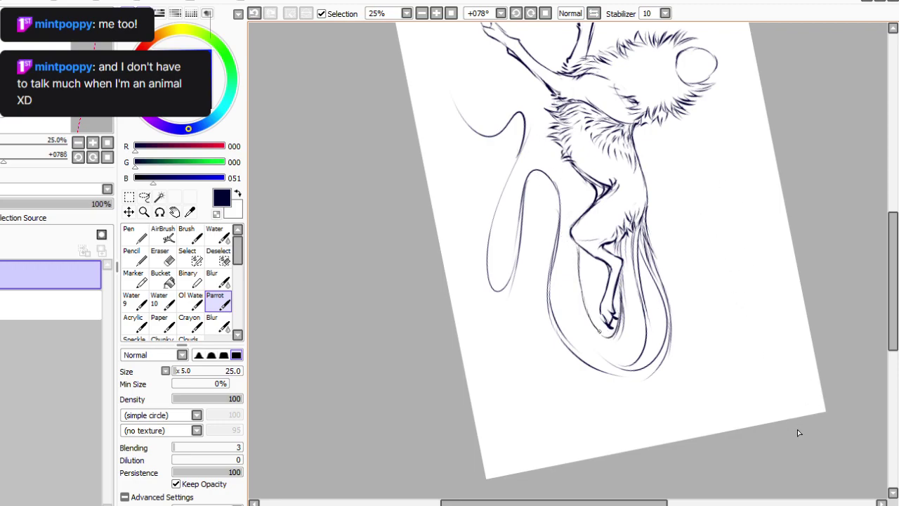
{"action": "mouse_move", "coordinate": [619, 286]}
{"action": "left_mouse_down"}
{"action": "mouse_move", "coordinate": [615, 320]}
{"action": "mouse_move", "coordinate": [604, 325]}
{"action": "left_mouse_up"}
{"action": "left_click_drag", "start_coordinate": [584, 290], "coordinate": [601, 323]}
{"action": "mouse_move", "coordinate": [580, 246]}
{"action": "left_mouse_down"}
{"action": "mouse_move", "coordinate": [593, 316]}
{"action": "mouse_move", "coordinate": [608, 328]}
{"action": "left_mouse_up"}
Clean up the tail line at the hind knee with the Eraser and add Parrot brush strands beside the leg.
{"action": "left_click", "coordinate": [163, 257]}
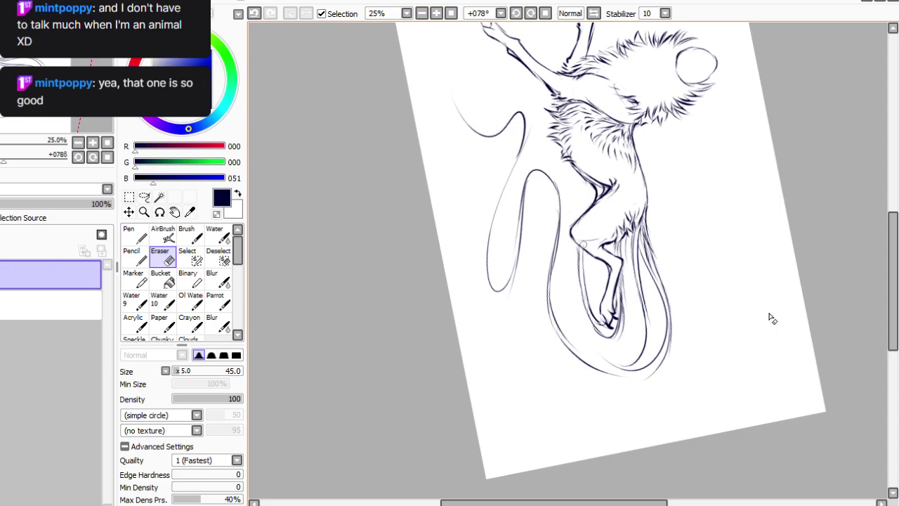
{"action": "key", "text": "e"}
{"action": "left_click_drag", "start_coordinate": [622, 245], "coordinate": [629, 295]}
{"action": "left_click_drag", "start_coordinate": [625, 261], "coordinate": [632, 354]}
{"action": "left_click_drag", "start_coordinate": [624, 283], "coordinate": [632, 362]}
{"action": "left_click_drag", "start_coordinate": [602, 326], "coordinate": [628, 358]}
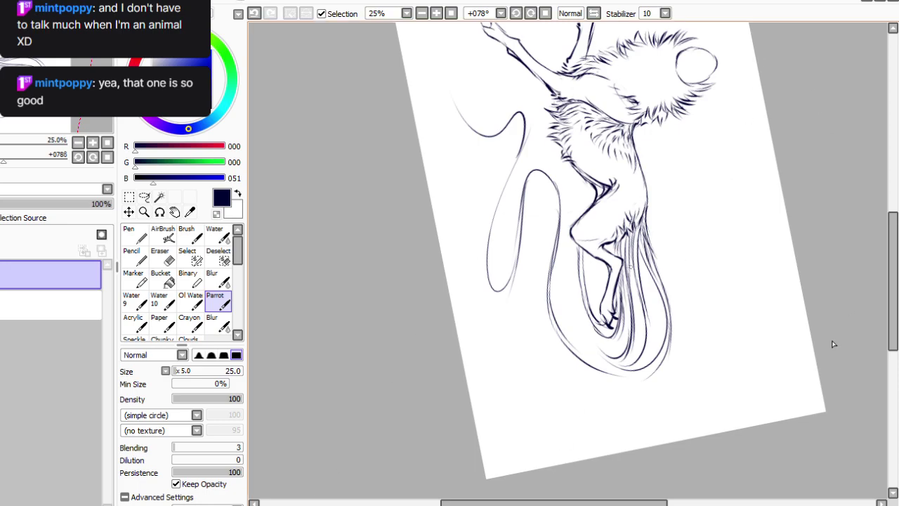
Fill the tail's base with dense curved strands between the outer contour and hind leg, replacing the last unwanted strokes.
{"action": "mouse_move", "coordinate": [642, 259]}
{"action": "left_mouse_down"}
{"action": "mouse_move", "coordinate": [653, 307]}
{"action": "mouse_move", "coordinate": [648, 360]}
{"action": "left_mouse_up"}
{"action": "left_click_drag", "start_coordinate": [646, 271], "coordinate": [662, 359]}
{"action": "left_click_drag", "start_coordinate": [646, 314], "coordinate": [650, 366]}
{"action": "left_click_drag", "start_coordinate": [629, 273], "coordinate": [645, 341]}
{"action": "left_click_drag", "start_coordinate": [634, 301], "coordinate": [638, 360]}
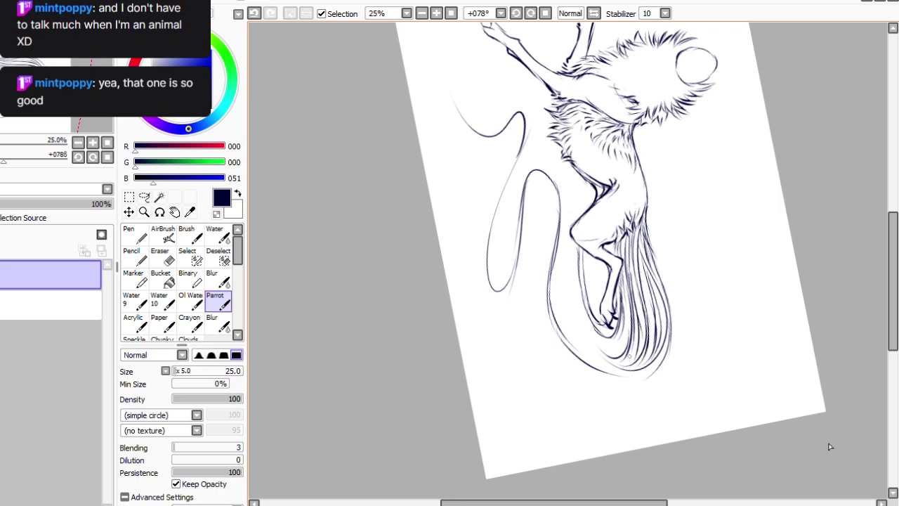
{"action": "key", "text": "ctrl+z"}
{"action": "key", "text": "ctrl+z"}
{"action": "mouse_move", "coordinate": [630, 276]}
{"action": "left_mouse_down"}
{"action": "mouse_move", "coordinate": [639, 322]}
{"action": "mouse_move", "coordinate": [632, 353]}
{"action": "mouse_move", "coordinate": [617, 365]}
{"action": "left_mouse_up"}
{"action": "left_click_drag", "start_coordinate": [624, 326], "coordinate": [612, 359]}
{"action": "left_click_drag", "start_coordinate": [625, 322], "coordinate": [601, 349]}
Draw the tail's inner contour and long strands from beneath the belly down around the large bend by the hind paw.
{"action": "double_click", "coordinate": [532, 13]}
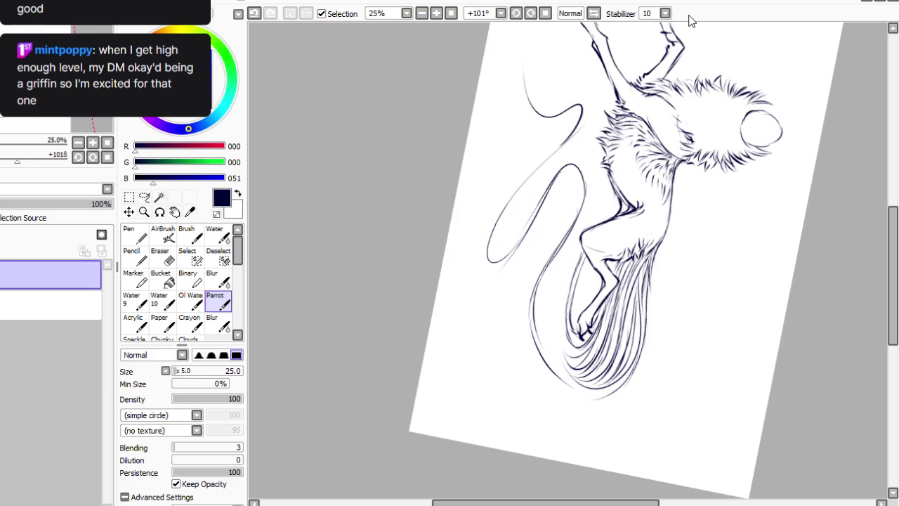
{"action": "key", "text": "ctrl+y"}
{"action": "key", "text": "ctrl+y"}
{"action": "key", "text": "ctrl+y"}
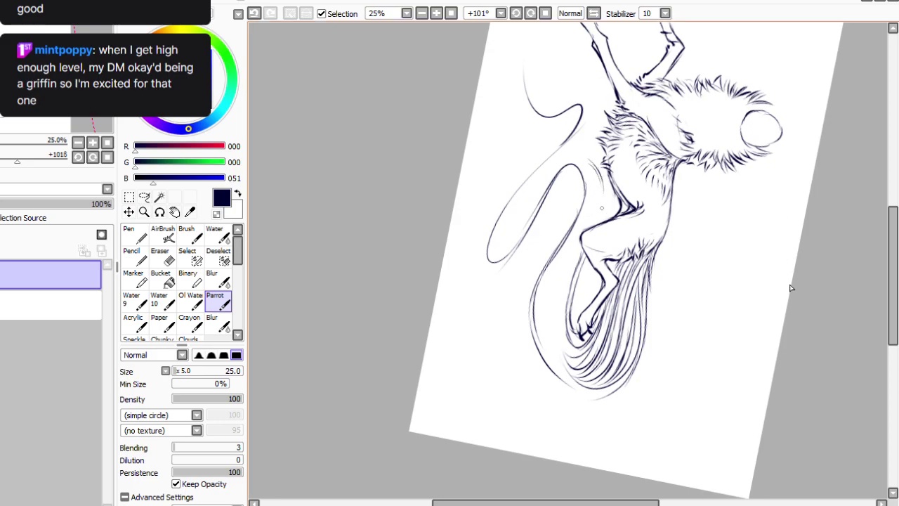
{"action": "key", "text": "ctrl+y"}
{"action": "key", "text": "ctrl+y"}
{"action": "key", "text": "ctrl+y"}
{"action": "key", "text": "ctrl+y"}
{"action": "key", "text": "ctrl+y"}
{"action": "key", "text": "ctrl+y"}
{"action": "key", "text": "ctrl+y"}
{"action": "key", "text": "ctrl+y"}
{"action": "key", "text": "ctrl+y"}
{"action": "key", "text": "ctrl+y"}
{"action": "key", "text": "ctrl+y"}
{"action": "key", "text": "ctrl+y"}
{"action": "key", "text": "ctrl+y"}
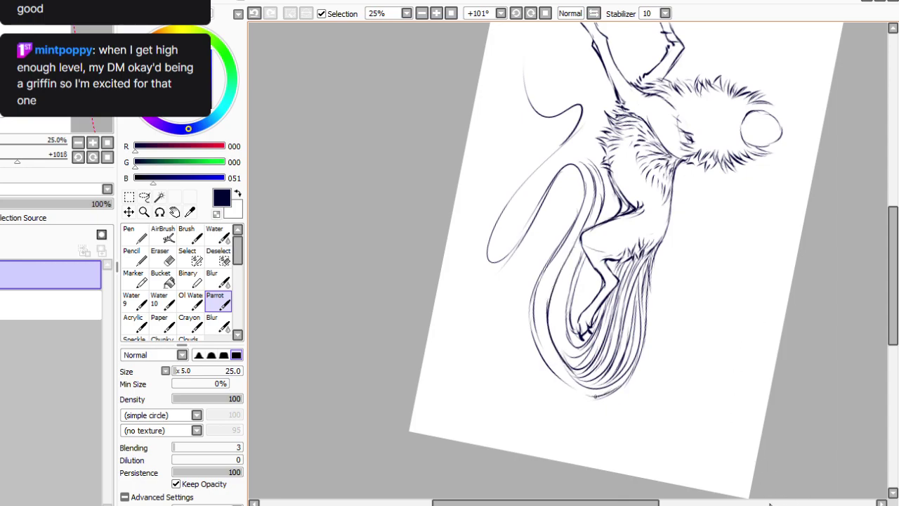
Reinforce the outer contour around the tail's large bend with additional curved strokes.
{"action": "key", "text": "ctrl+y"}
{"action": "key", "text": "ctrl+y"}
{"action": "key", "text": "ctrl+y"}
{"action": "key", "text": "ctrl+y"}
{"action": "key", "text": "ctrl+y"}
{"action": "key", "text": "ctrl+y"}
{"action": "key", "text": "ctrl+y"}
{"action": "key", "text": "ctrl+y"}
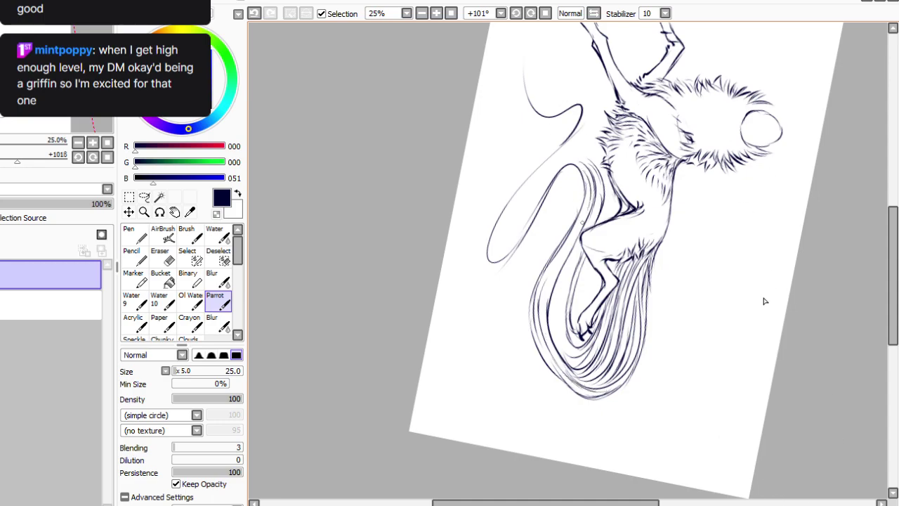
Fill the tail section between the large bend and the belly with dense parallel hair strands.
{"action": "key", "text": "ctrl+y"}
{"action": "key", "text": "ctrl+y"}
{"action": "key", "text": "ctrl+y"}
{"action": "key", "text": "ctrl+y"}
{"action": "key", "text": "ctrl+y"}
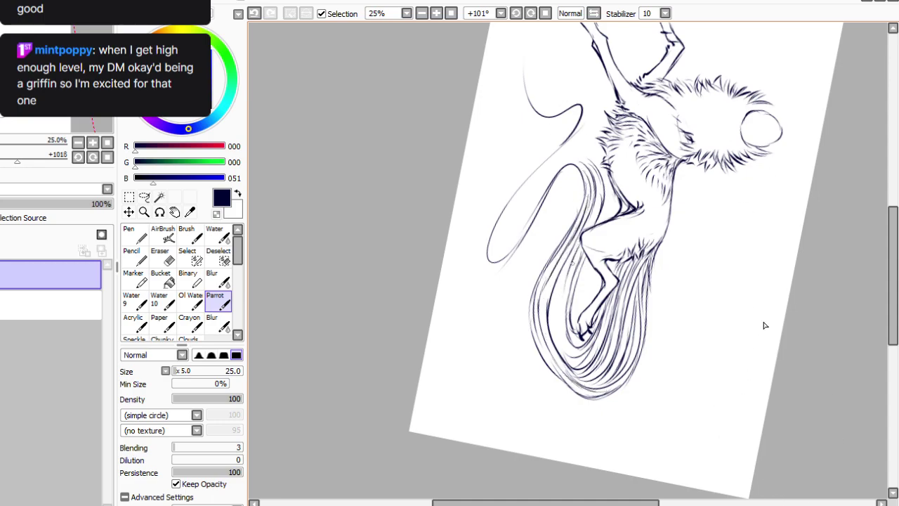
{"action": "key", "text": "ctrl+y"}
{"action": "key", "text": "ctrl+y"}
{"action": "key", "text": "ctrl+y"}
{"action": "key", "text": "ctrl+y"}
{"action": "key", "text": "ctrl+y"}
{"action": "key", "text": "ctrl+y"}
{"action": "key", "text": "ctrl+y"}
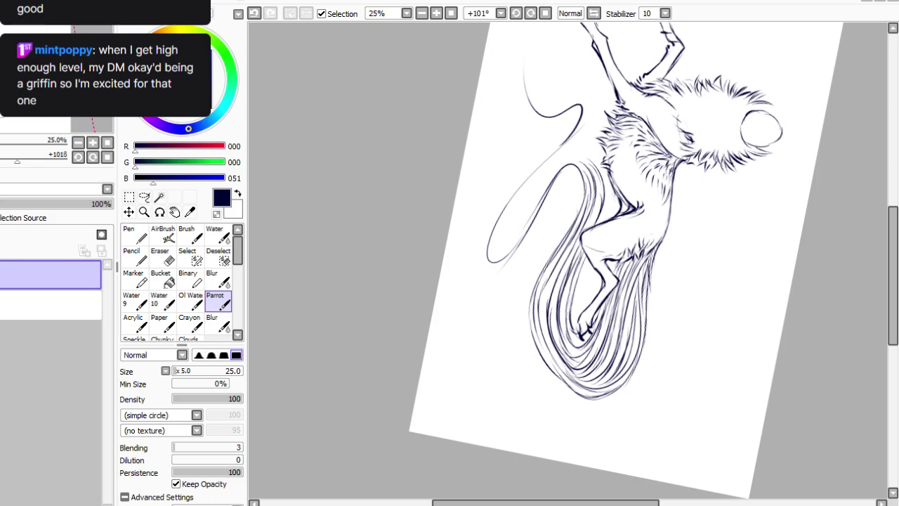
Extend the tail strands over the bend beneath the belly and add strokes in the gap around the hind leg.
{"action": "scroll", "coordinate": [872, 234], "scroll_direction": "up", "scroll_amount": 2}
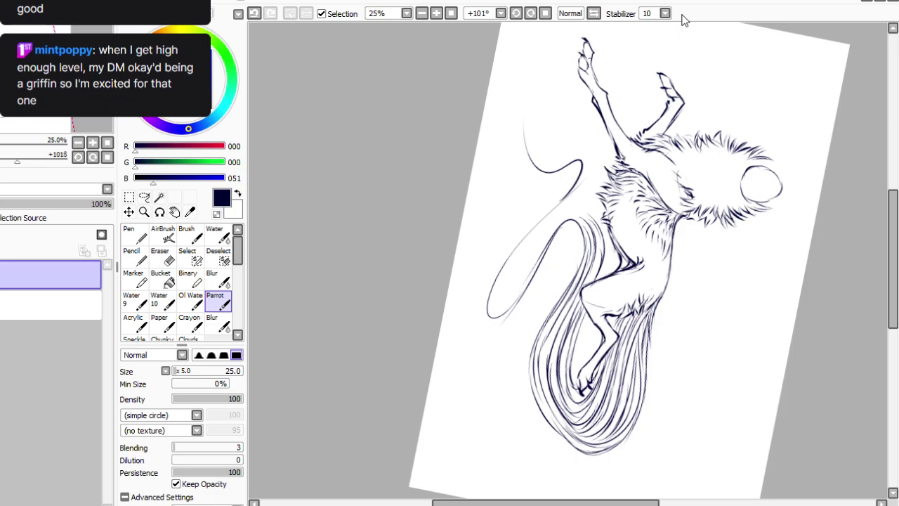
{"action": "double_click", "coordinate": [517, 13]}
{"action": "mouse_move", "coordinate": [554, 210]}
{"action": "left_mouse_down"}
{"action": "mouse_move", "coordinate": [572, 207]}
{"action": "mouse_move", "coordinate": [587, 219]}
{"action": "mouse_move", "coordinate": [611, 344]}
{"action": "mouse_move", "coordinate": [603, 301]}
{"action": "mouse_move", "coordinate": [608, 337]}
{"action": "left_mouse_up"}
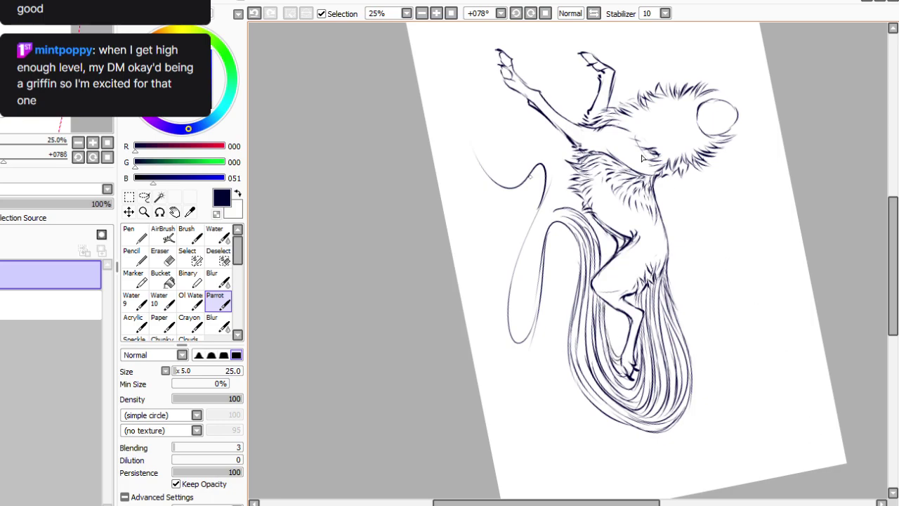
{"action": "left_click", "coordinate": [515, 13]}
{"action": "left_click", "coordinate": [516, 14]}
{"action": "left_click", "coordinate": [516, 14]}
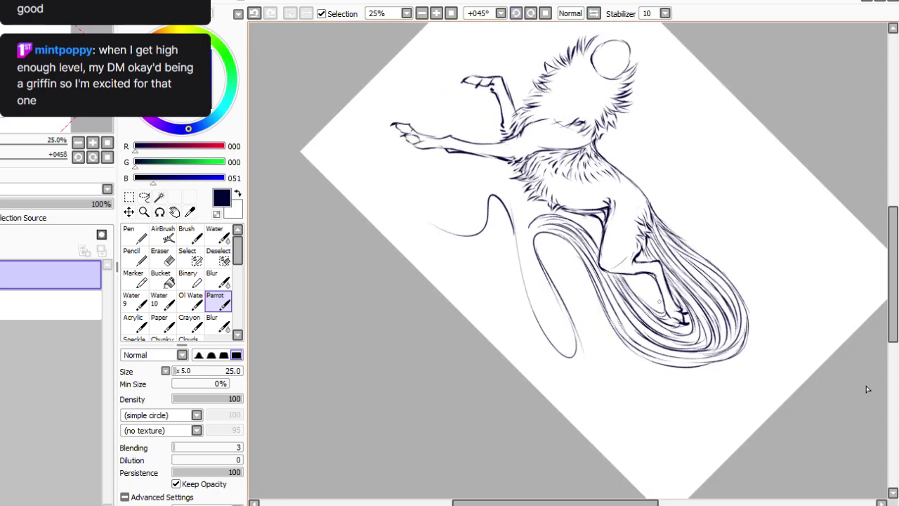
{"action": "left_click_drag", "start_coordinate": [622, 272], "coordinate": [645, 302]}
{"action": "left_click_drag", "start_coordinate": [640, 247], "coordinate": [645, 262]}
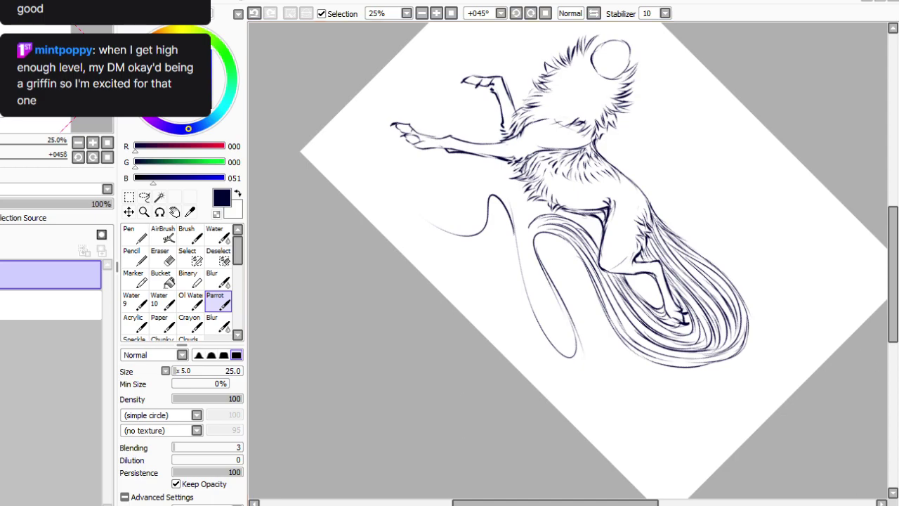
Draw parallel strands around the tail's bend beneath the belly, leading down into the narrow loop.
{"action": "left_click", "coordinate": [530, 13]}
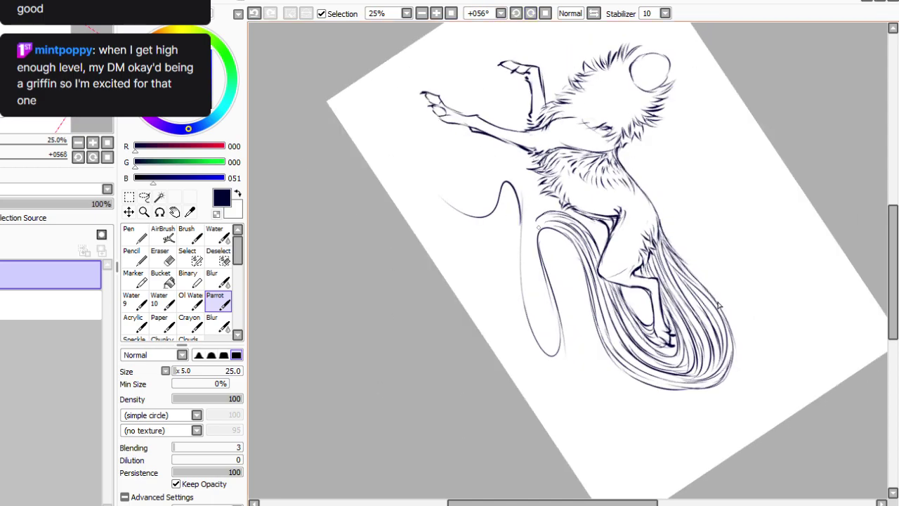
{"action": "mouse_move", "coordinate": [565, 239]}
{"action": "left_mouse_down"}
{"action": "mouse_move", "coordinate": [547, 253]}
{"action": "mouse_move", "coordinate": [565, 359]}
{"action": "mouse_move", "coordinate": [540, 242]}
{"action": "mouse_move", "coordinate": [541, 254]}
{"action": "left_mouse_up"}
{"action": "left_click_drag", "start_coordinate": [538, 215], "coordinate": [532, 228]}
{"action": "mouse_move", "coordinate": [705, 317]}
{"action": "left_mouse_down"}
{"action": "mouse_move", "coordinate": [706, 309]}
{"action": "mouse_move", "coordinate": [722, 413]}
{"action": "mouse_move", "coordinate": [701, 385]}
{"action": "left_mouse_up"}
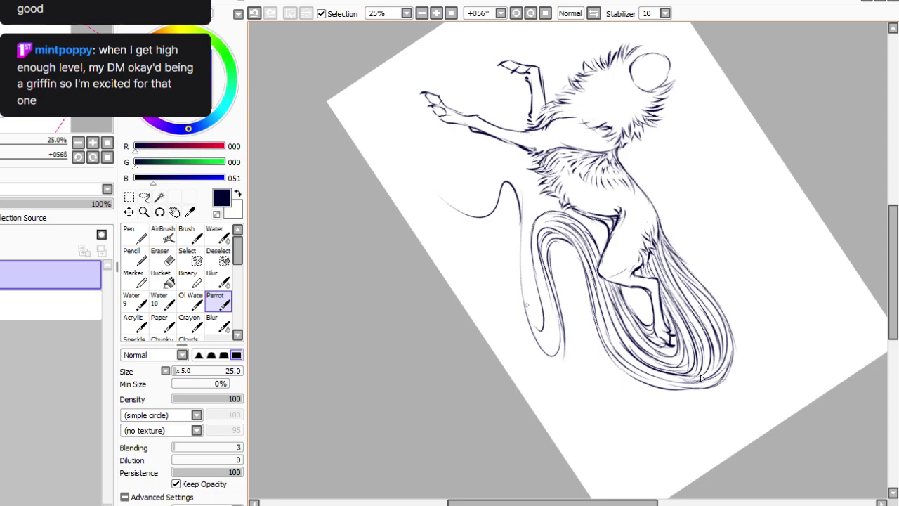
Fill the tail's narrow loop with curved strands and outline its outer edge up to the small bend near the front legs.
{"action": "left_click_drag", "start_coordinate": [520, 219], "coordinate": [525, 304]}
{"action": "left_click_drag", "start_coordinate": [520, 263], "coordinate": [538, 324]}
{"action": "mouse_move", "coordinate": [715, 384]}
{"action": "left_mouse_down"}
{"action": "mouse_move", "coordinate": [695, 329]}
{"action": "mouse_move", "coordinate": [708, 396]}
{"action": "mouse_move", "coordinate": [693, 341]}
{"action": "mouse_move", "coordinate": [698, 369]}
{"action": "left_mouse_up"}
{"action": "left_click_drag", "start_coordinate": [531, 232], "coordinate": [555, 344]}
{"action": "mouse_move", "coordinate": [544, 295]}
{"action": "left_mouse_down"}
{"action": "mouse_move", "coordinate": [552, 352]}
{"action": "mouse_move", "coordinate": [548, 343]}
{"action": "left_mouse_up"}
{"action": "mouse_move", "coordinate": [704, 414]}
{"action": "left_mouse_down"}
{"action": "mouse_move", "coordinate": [716, 342]}
{"action": "mouse_move", "coordinate": [728, 454]}
{"action": "left_mouse_up"}
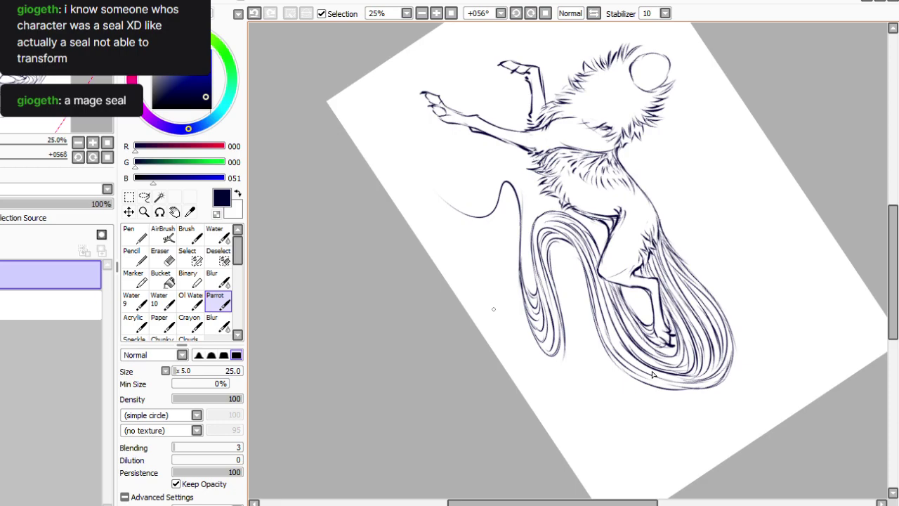
{"action": "mouse_move", "coordinate": [502, 199]}
{"action": "left_mouse_down"}
{"action": "mouse_move", "coordinate": [504, 191]}
{"action": "mouse_move", "coordinate": [521, 322]}
{"action": "mouse_move", "coordinate": [546, 366]}
{"action": "mouse_move", "coordinate": [559, 362]}
{"action": "mouse_move", "coordinate": [552, 359]}
{"action": "left_mouse_up"}
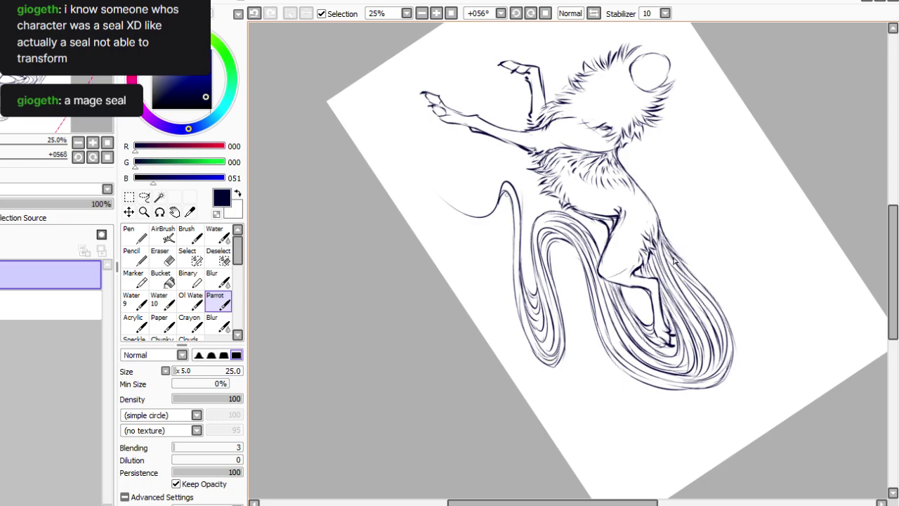
{"action": "left_click_drag", "start_coordinate": [500, 193], "coordinate": [515, 210]}
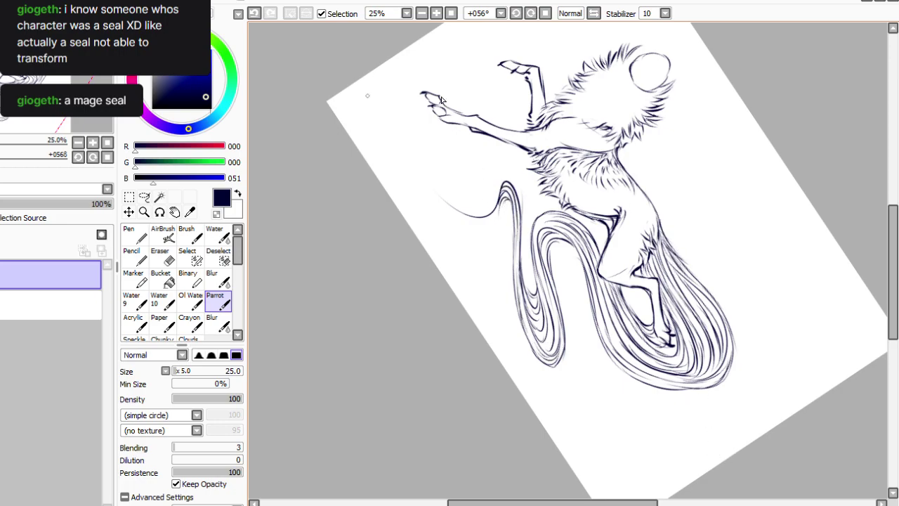
Thicken the tail's final curve with flowing strands and finish the tip with a small curl.
{"action": "mouse_move", "coordinate": [489, 222]}
{"action": "left_mouse_down"}
{"action": "mouse_move", "coordinate": [468, 203]}
{"action": "mouse_move", "coordinate": [482, 223]}
{"action": "mouse_move", "coordinate": [444, 196]}
{"action": "left_mouse_up"}
{"action": "left_click_drag", "start_coordinate": [497, 203], "coordinate": [431, 195]}
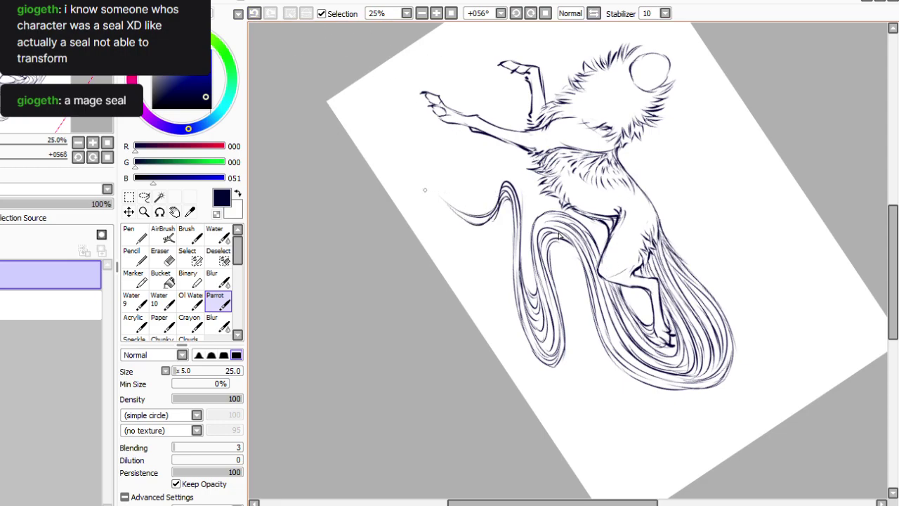
{"action": "mouse_move", "coordinate": [504, 209]}
{"action": "left_mouse_down"}
{"action": "mouse_move", "coordinate": [511, 243]}
{"action": "mouse_move", "coordinate": [424, 173]}
{"action": "left_mouse_up"}
{"action": "left_click_drag", "start_coordinate": [500, 213], "coordinate": [452, 210]}
{"action": "mouse_move", "coordinate": [442, 159]}
{"action": "left_mouse_down"}
{"action": "mouse_move", "coordinate": [441, 201]}
{"action": "mouse_move", "coordinate": [441, 162]}
{"action": "mouse_move", "coordinate": [454, 212]}
{"action": "mouse_move", "coordinate": [440, 189]}
{"action": "left_mouse_up"}
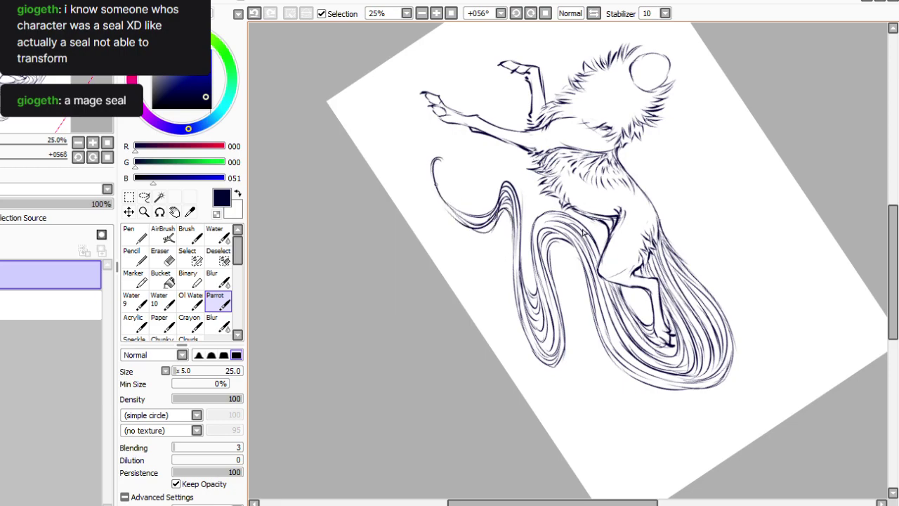
Mirror the canvas view horizontally and add fur strokes across the lower neck and chest.
{"action": "key", "text": "Home"}
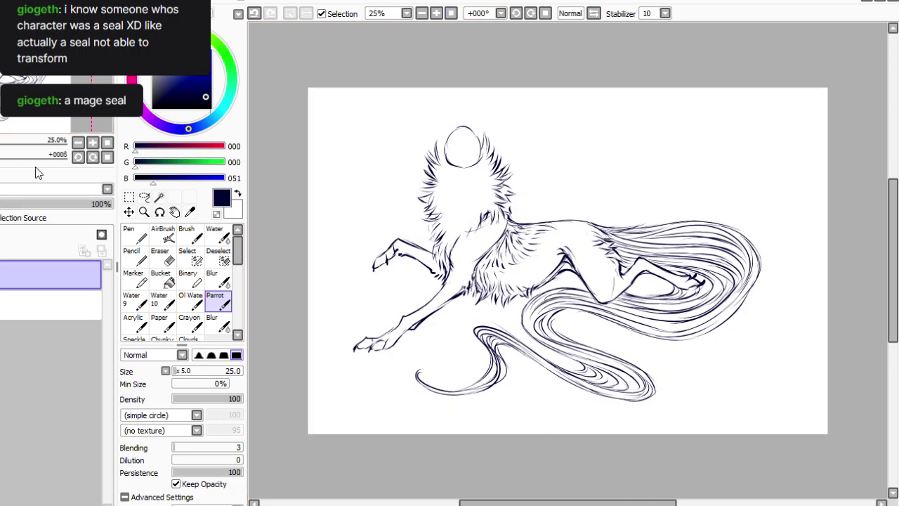
{"action": "key", "text": "h"}
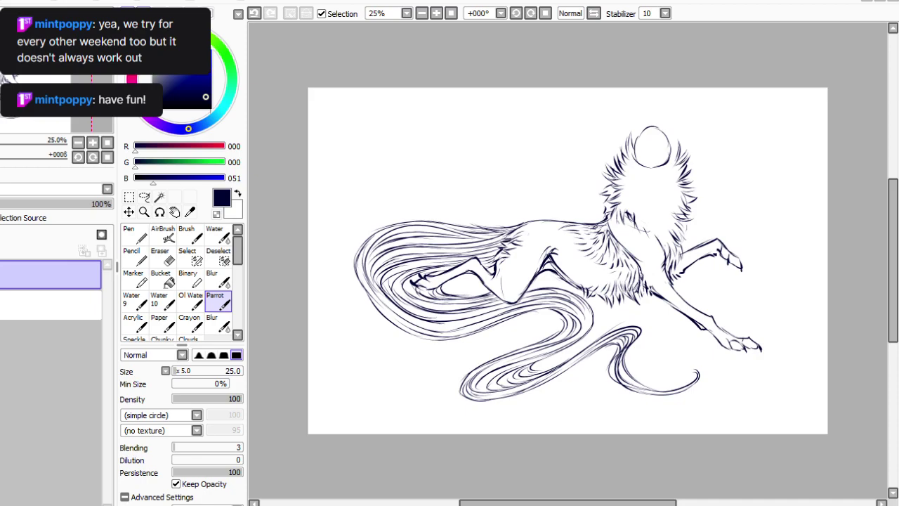
{"action": "left_click_drag", "start_coordinate": [512, 502], "coordinate": [542, 502]}
{"action": "left_click", "coordinate": [436, 14]}
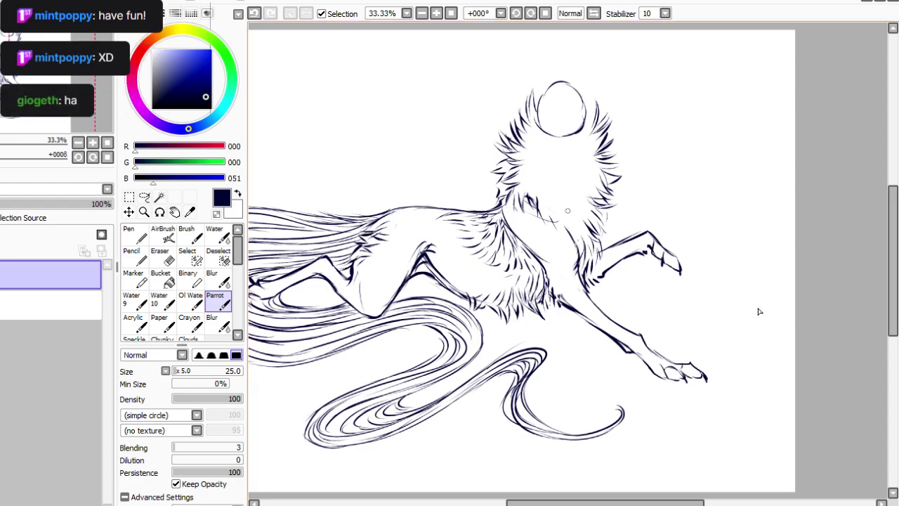
{"action": "left_click_drag", "start_coordinate": [558, 211], "coordinate": [587, 250]}
{"action": "left_click_drag", "start_coordinate": [578, 195], "coordinate": [593, 210]}
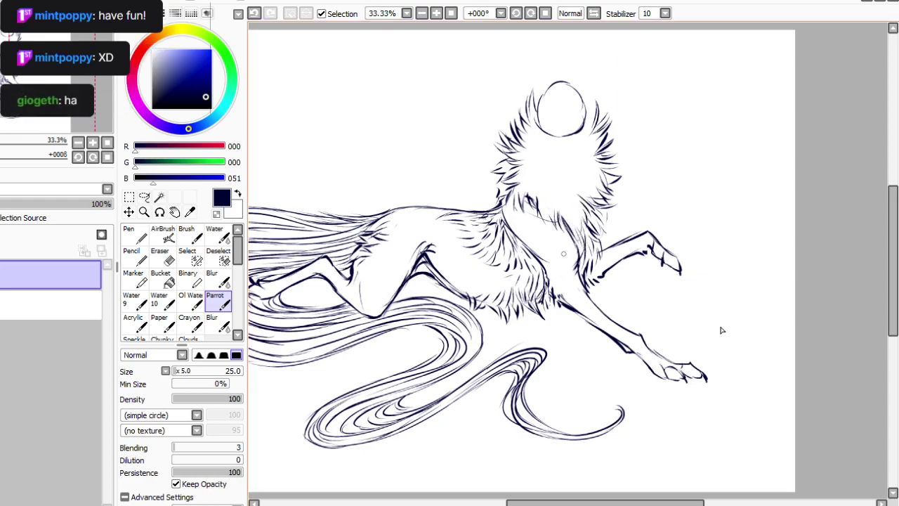
{"action": "left_click_drag", "start_coordinate": [605, 503], "coordinate": [582, 503]}
{"action": "left_click_drag", "start_coordinate": [503, 250], "coordinate": [514, 265]}
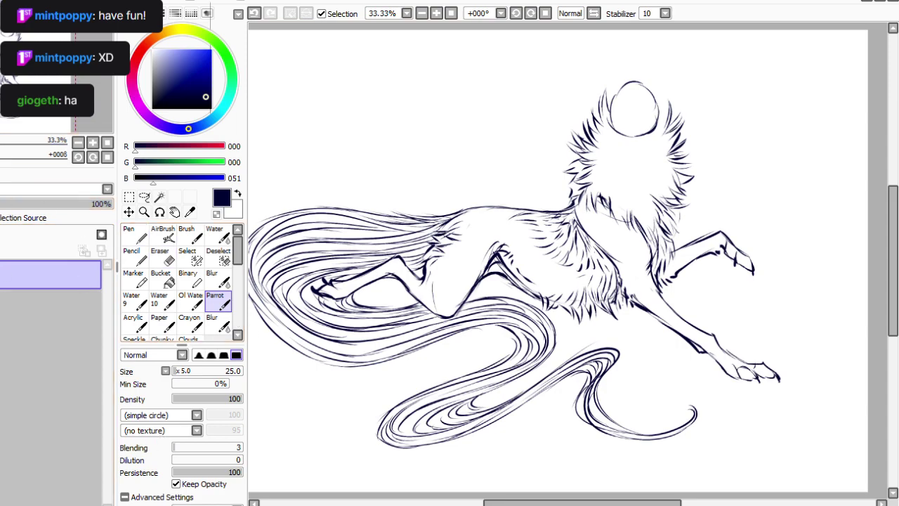
Sketch two tall pointed ears above the head's guide circle.
{"action": "scroll", "coordinate": [863, 202], "scroll_direction": "up", "scroll_amount": 3}
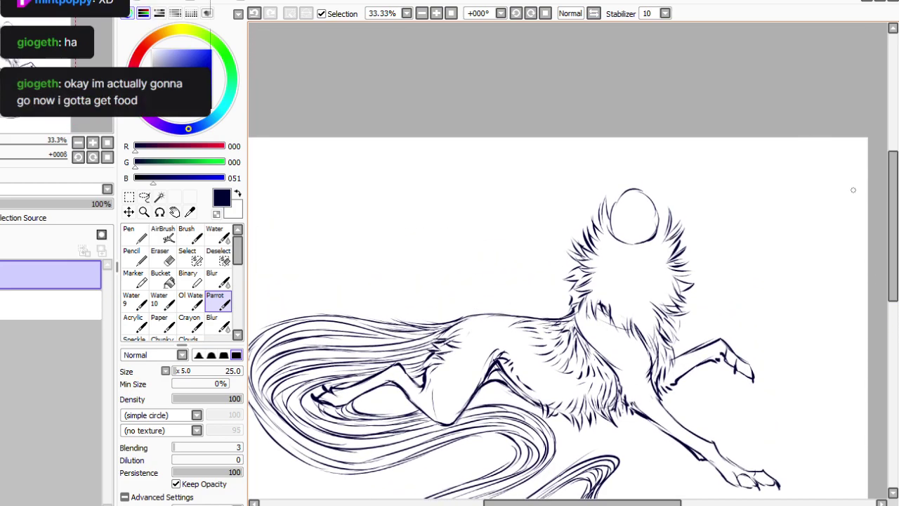
{"action": "mouse_move", "coordinate": [666, 141]}
{"action": "left_mouse_down"}
{"action": "mouse_move", "coordinate": [646, 173]}
{"action": "mouse_move", "coordinate": [647, 205]}
{"action": "left_mouse_up"}
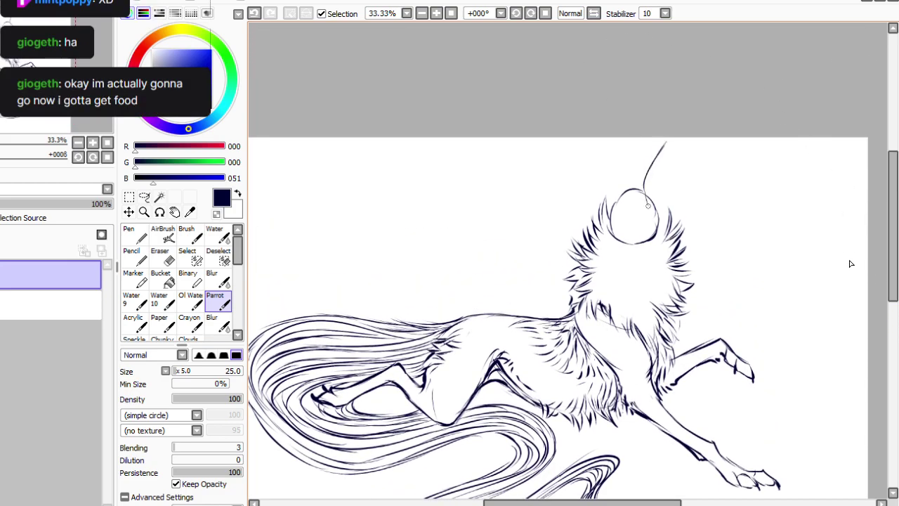
{"action": "mouse_move", "coordinate": [664, 141]}
{"action": "left_mouse_down"}
{"action": "mouse_move", "coordinate": [669, 193]}
{"action": "mouse_move", "coordinate": [659, 205]}
{"action": "mouse_move", "coordinate": [616, 172]}
{"action": "mouse_move", "coordinate": [599, 143]}
{"action": "mouse_move", "coordinate": [593, 190]}
{"action": "mouse_move", "coordinate": [607, 211]}
{"action": "left_mouse_up"}
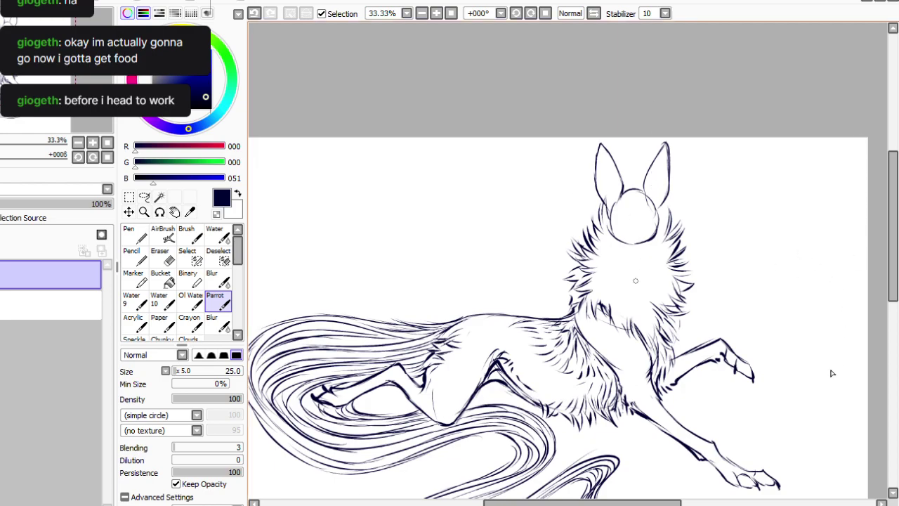
Erase the lower part of the head's guide circle and draw a tapered front-facing muzzle below it with a few cheek strokes.
{"action": "left_click", "coordinate": [10, 309]}
{"action": "key", "text": "e"}
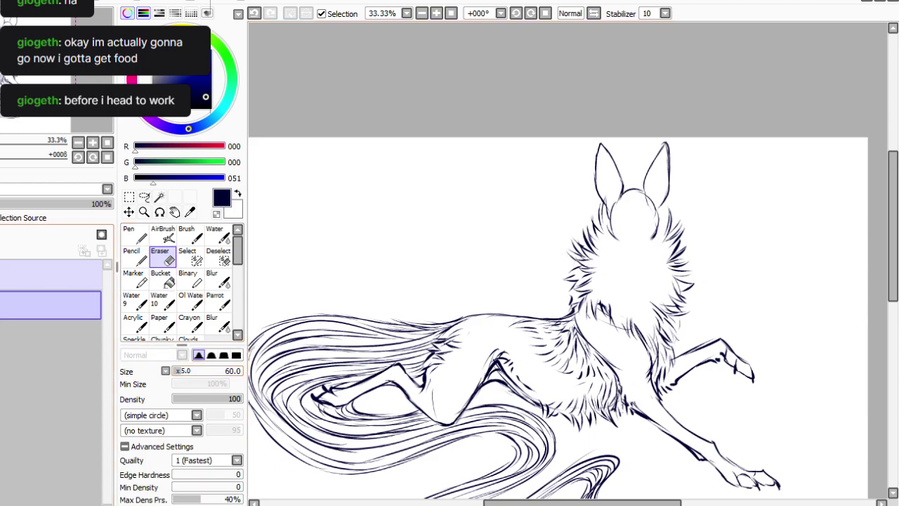
{"action": "left_click", "coordinate": [14, 275]}
{"action": "left_click", "coordinate": [217, 302]}
{"action": "left_click_drag", "start_coordinate": [653, 237], "coordinate": [637, 278]}
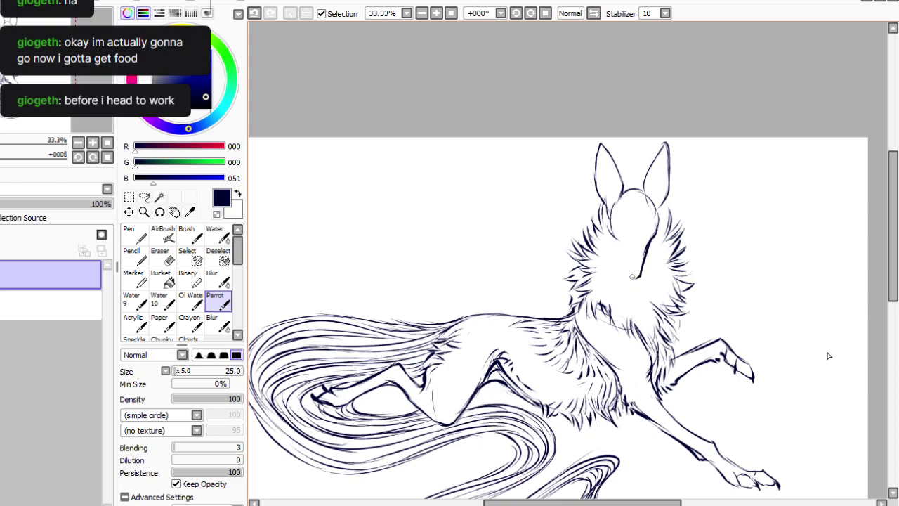
{"action": "left_click_drag", "start_coordinate": [610, 229], "coordinate": [631, 279]}
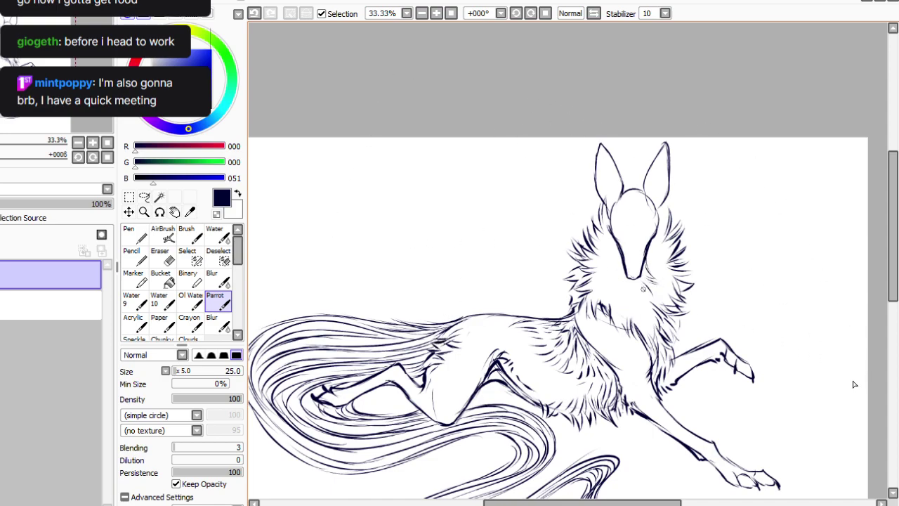
{"action": "left_click_drag", "start_coordinate": [610, 239], "coordinate": [616, 275]}
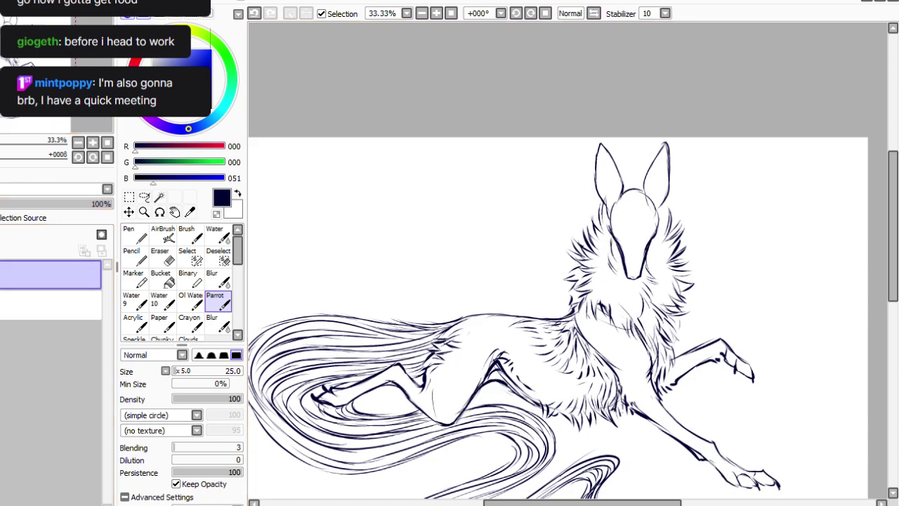
Set the brush size to 35, erase the head's side contours, and add short curved eye marks at the muzzle's top.
{"action": "key", "text": "bracketright"}
{"action": "key", "text": "bracketright"}
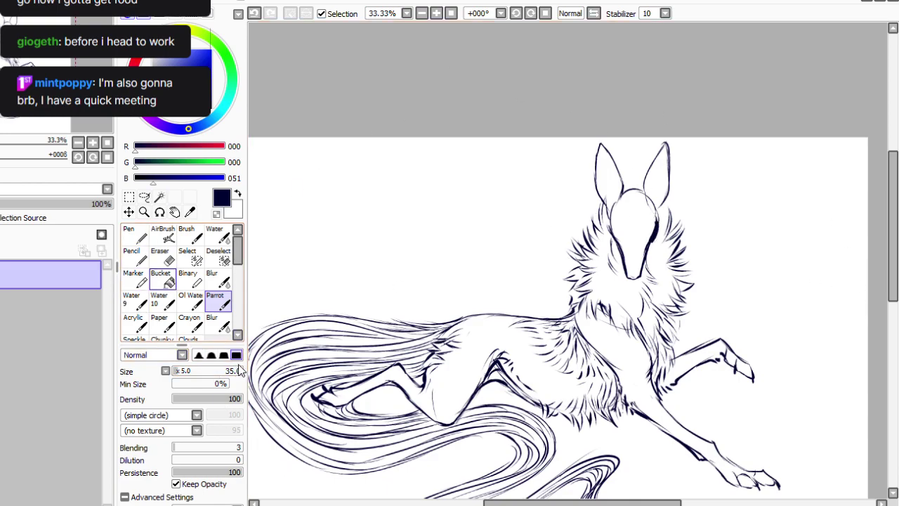
{"action": "key", "text": "e"}
{"action": "mouse_move", "coordinate": [660, 229]}
{"action": "left_mouse_down"}
{"action": "mouse_move", "coordinate": [657, 236]}
{"action": "mouse_move", "coordinate": [653, 217]}
{"action": "mouse_move", "coordinate": [616, 245]}
{"action": "mouse_move", "coordinate": [614, 221]}
{"action": "left_mouse_up"}
{"action": "key", "text": "n"}
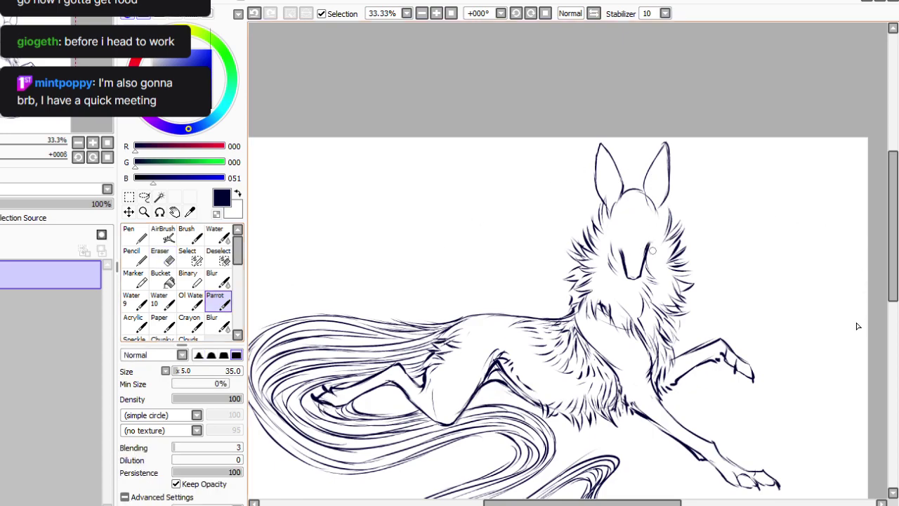
{"action": "mouse_move", "coordinate": [653, 251]}
{"action": "left_mouse_down"}
{"action": "mouse_move", "coordinate": [612, 253]}
{"action": "mouse_move", "coordinate": [655, 254]}
{"action": "left_mouse_up"}
Add dark fur strokes inside both ears and along the sides of the front-facing face.
{"action": "left_click_drag", "start_coordinate": [659, 169], "coordinate": [655, 208]}
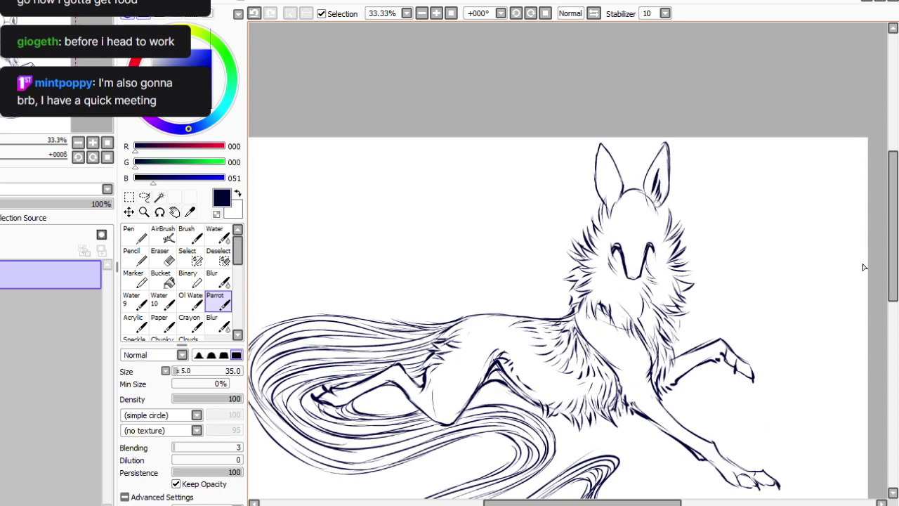
{"action": "left_click_drag", "start_coordinate": [606, 170], "coordinate": [613, 193]}
{"action": "left_click_drag", "start_coordinate": [606, 179], "coordinate": [609, 203]}
{"action": "left_click_drag", "start_coordinate": [600, 154], "coordinate": [607, 175]}
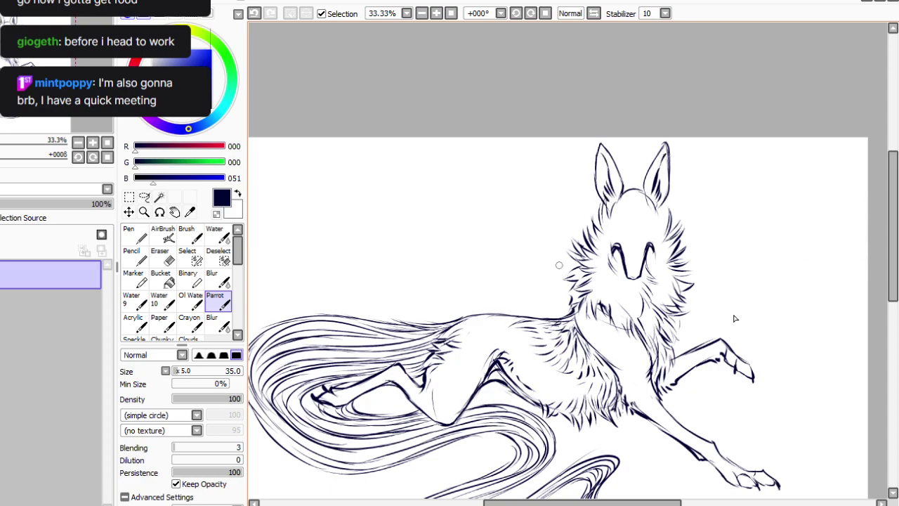
{"action": "key", "text": "e"}
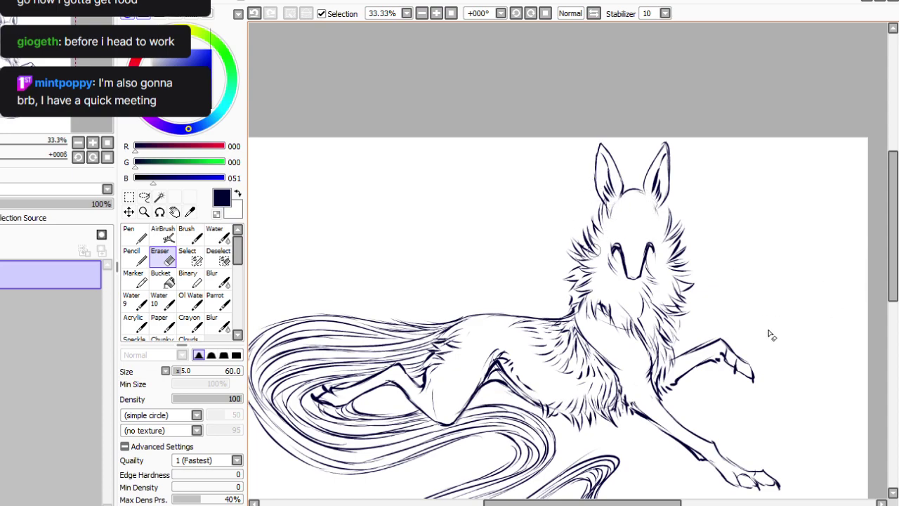
{"action": "key", "text": "e"}
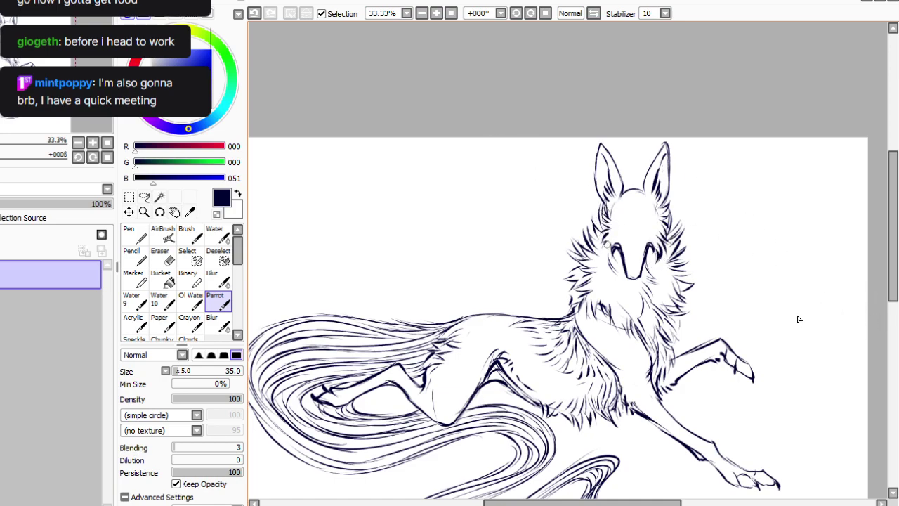
{"action": "left_click_drag", "start_coordinate": [608, 251], "coordinate": [606, 273]}
Erase the front-facing head and both ears with the eraser at size 150.
{"action": "left_click", "coordinate": [163, 280]}
{"action": "left_click", "coordinate": [163, 259]}
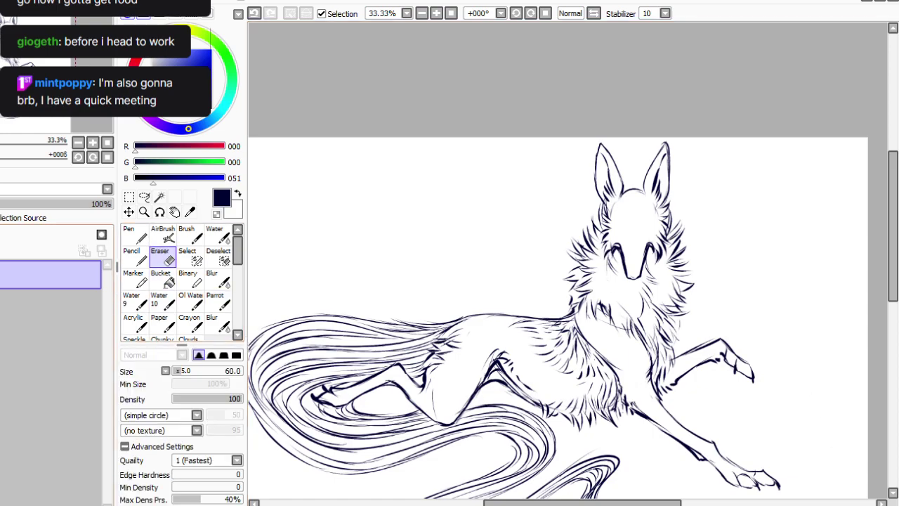
{"action": "left_click", "coordinate": [194, 371]}
{"action": "mouse_move", "coordinate": [666, 148]}
{"action": "left_mouse_down"}
{"action": "mouse_move", "coordinate": [655, 257]}
{"action": "mouse_move", "coordinate": [623, 275]}
{"action": "mouse_move", "coordinate": [612, 228]}
{"action": "left_mouse_up"}
{"action": "left_click_drag", "start_coordinate": [604, 144], "coordinate": [608, 176]}
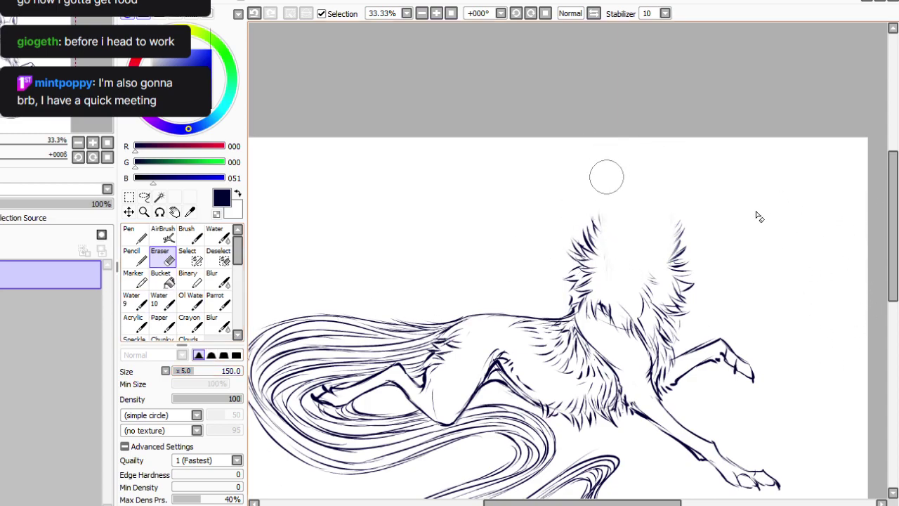
Add a new layer and draw a rounded head guide circle above the neck fur at brush size 30.
{"action": "left_click", "coordinate": [214, 300]}
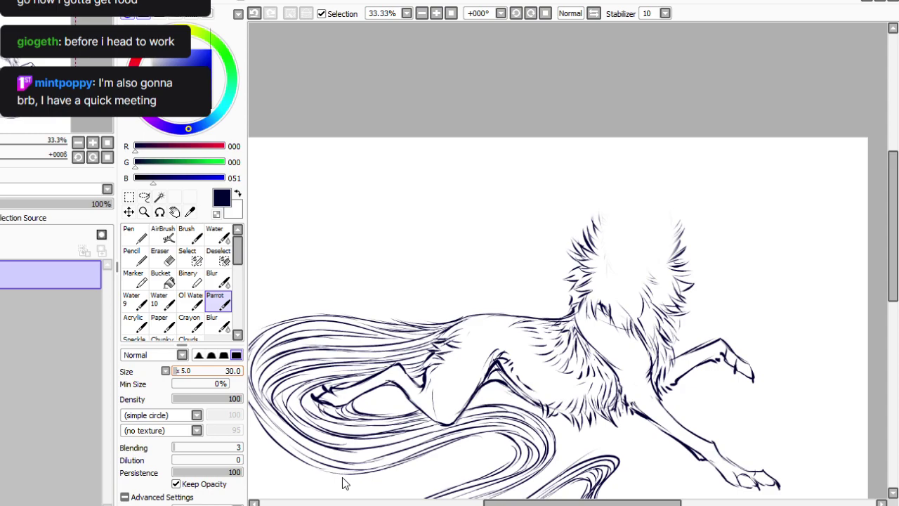
{"action": "key", "text": "ctrl+shift+n"}
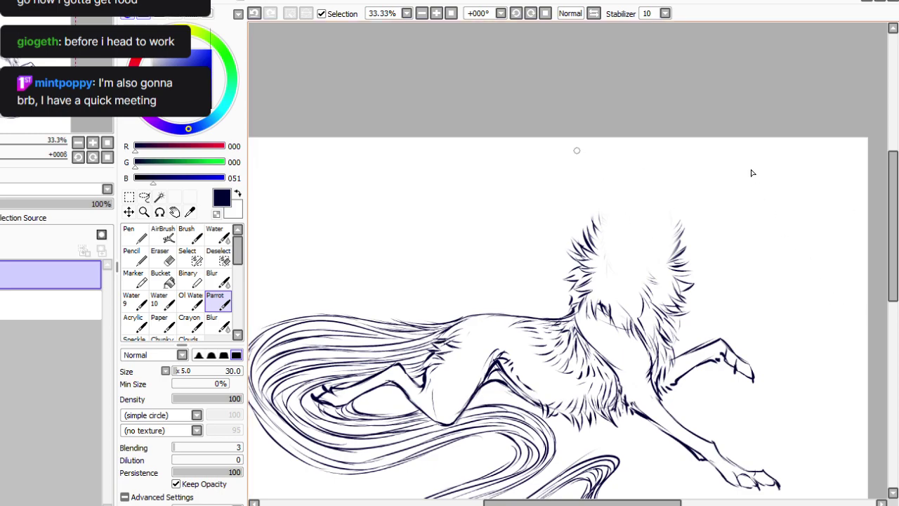
{"action": "mouse_move", "coordinate": [651, 198]}
{"action": "left_mouse_down"}
{"action": "mouse_move", "coordinate": [663, 213]}
{"action": "mouse_move", "coordinate": [620, 210]}
{"action": "left_mouse_up"}
{"action": "mouse_move", "coordinate": [614, 214]}
{"action": "left_mouse_down"}
{"action": "mouse_move", "coordinate": [618, 233]}
{"action": "mouse_move", "coordinate": [646, 238]}
{"action": "left_mouse_up"}
{"action": "left_click_drag", "start_coordinate": [648, 232], "coordinate": [664, 219]}
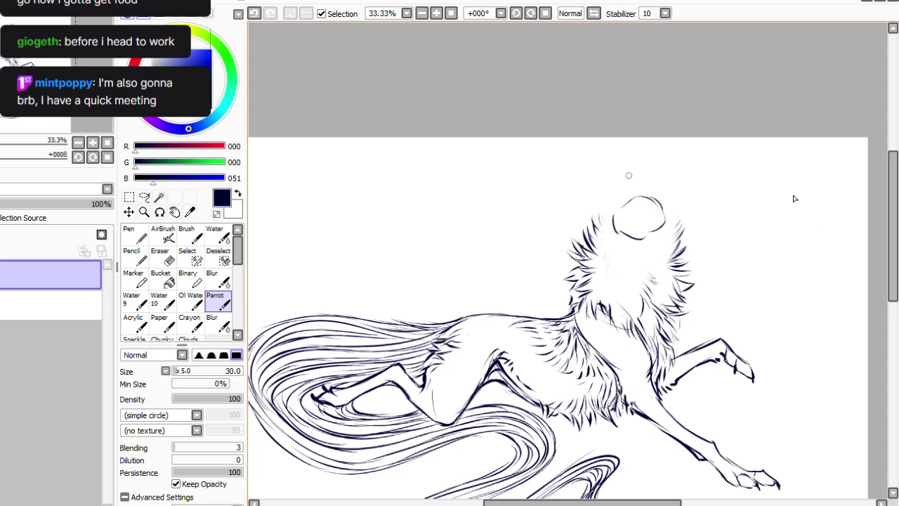
Draw a long tapered side-profile snout extending forward from the head circle.
{"action": "left_click", "coordinate": [532, 14]}
{"action": "key", "text": "End"}
{"action": "key", "text": "End"}
{"action": "key", "text": "End"}
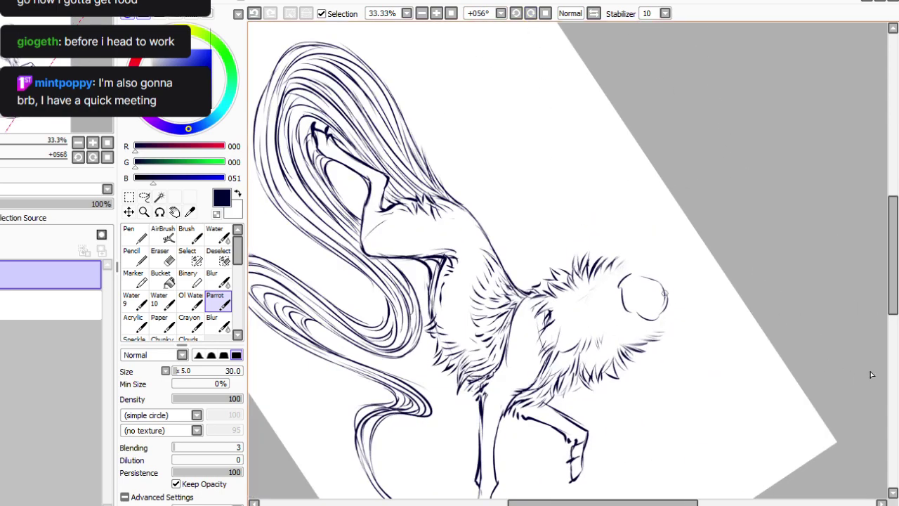
{"action": "left_click_drag", "start_coordinate": [666, 300], "coordinate": [699, 332]}
{"action": "key", "text": "Home"}
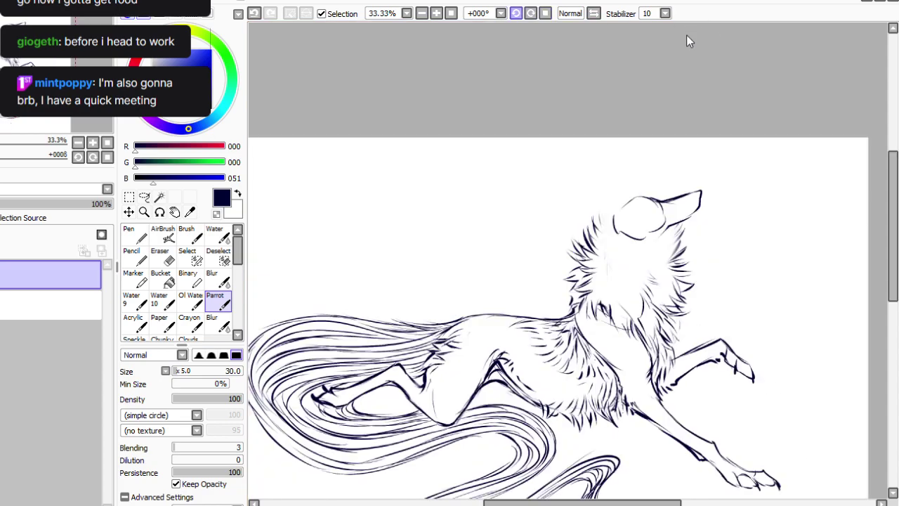
Draw the throat line below the jaw, erase the old fur along the front of the neck, and redraw it to follow the throat.
{"action": "mouse_move", "coordinate": [668, 227]}
{"action": "left_mouse_down"}
{"action": "mouse_move", "coordinate": [663, 243]}
{"action": "mouse_move", "coordinate": [676, 261]}
{"action": "left_mouse_up"}
{"action": "left_click", "coordinate": [49, 305]}
{"action": "left_click", "coordinate": [160, 255]}
{"action": "left_click_drag", "start_coordinate": [681, 235], "coordinate": [687, 279]}
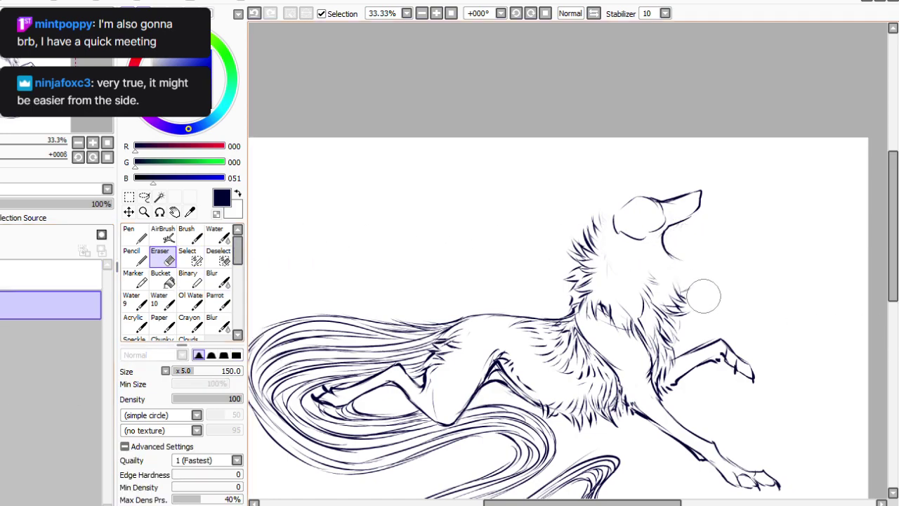
{"action": "left_click", "coordinate": [219, 302]}
{"action": "mouse_move", "coordinate": [664, 243]}
{"action": "left_mouse_down"}
{"action": "mouse_move", "coordinate": [685, 261]}
{"action": "mouse_move", "coordinate": [683, 302]}
{"action": "left_mouse_up"}
Examine the new profile head at a rotated angle, glance at the parent artwork on the breeding sheet, and review the full sketch.
{"action": "left_click", "coordinate": [531, 13]}
{"action": "left_click", "coordinate": [531, 14]}
{"action": "left_click", "coordinate": [531, 13]}
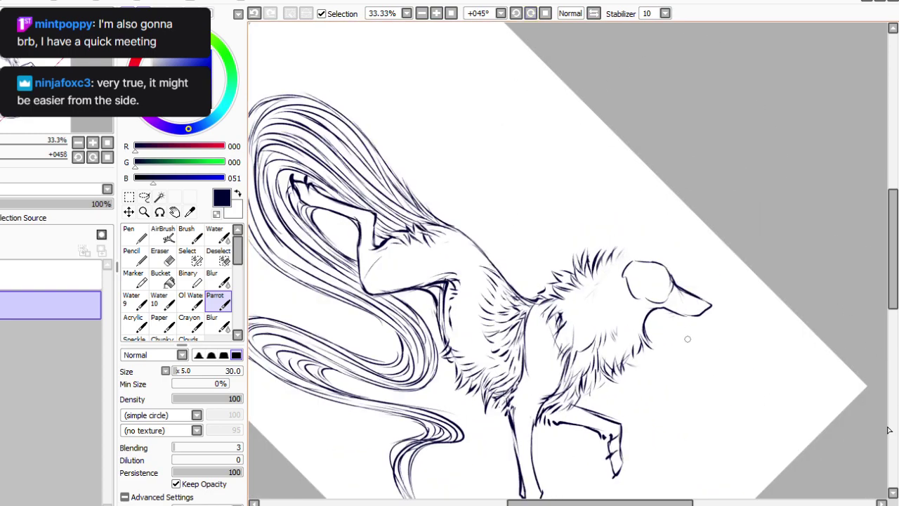
{"action": "left_click", "coordinate": [267, 504]}
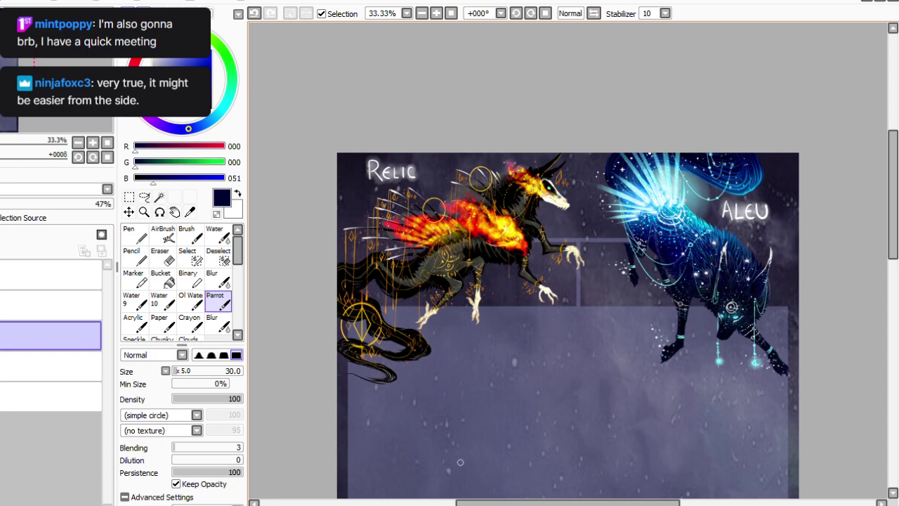
{"action": "key", "text": "ctrl+Tab"}
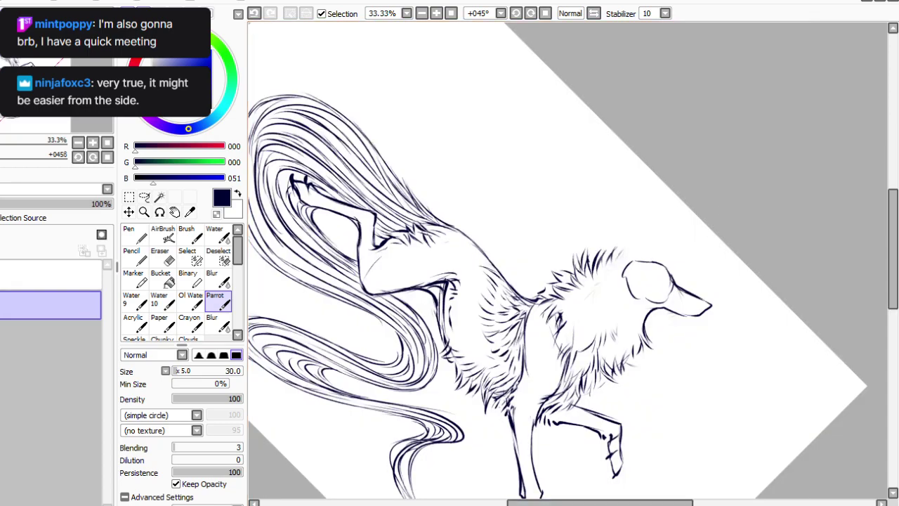
{"action": "key", "text": "Delete"}
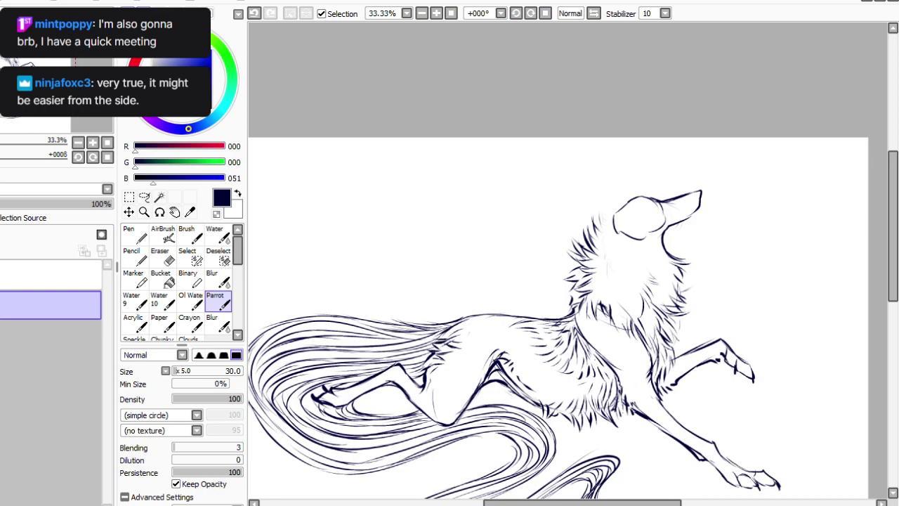
{"action": "left_click", "coordinate": [451, 13]}
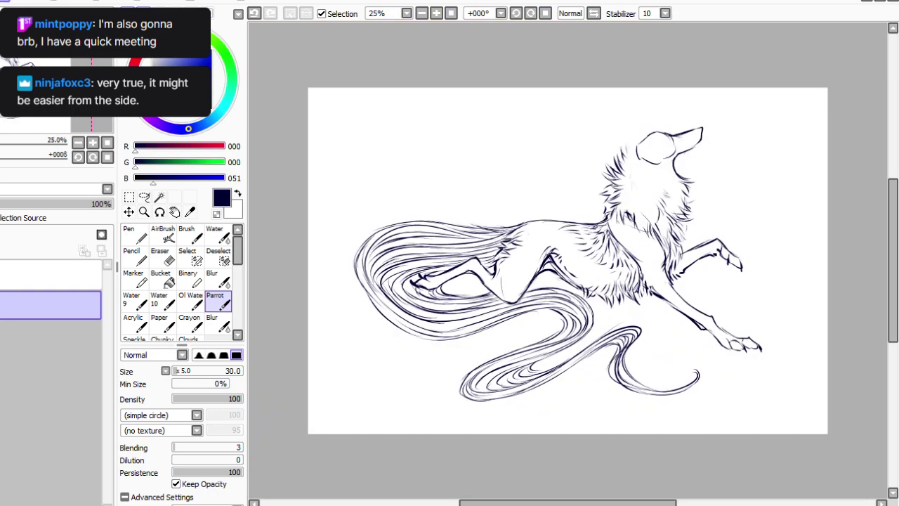
Flip the creature lineart horizontally and rotate it slightly so the head lowers and the tail rises.
{"action": "left_click", "coordinate": [42, 170]}
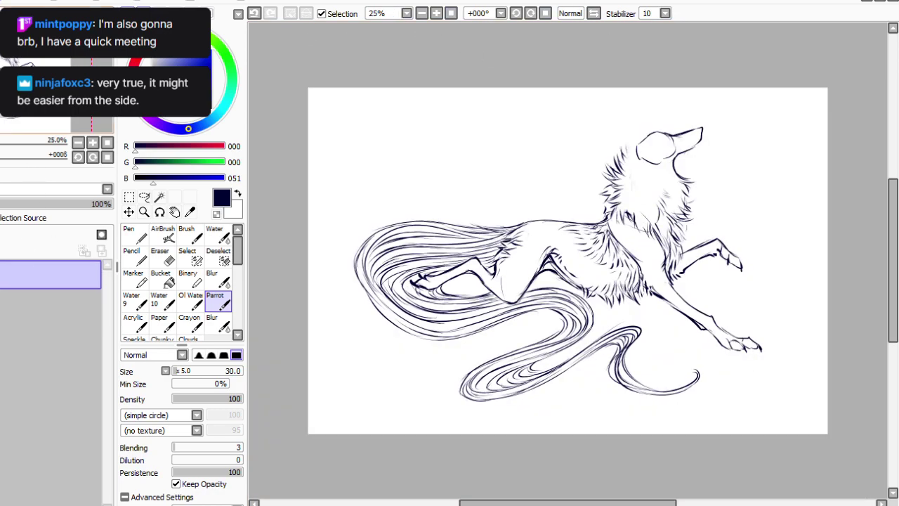
{"action": "key", "text": "h"}
{"action": "key", "text": "m"}
{"action": "left_click", "coordinate": [125, 433]}
{"action": "left_click_drag", "start_coordinate": [353, 401], "coordinate": [394, 444]}
{"action": "left_click_drag", "start_coordinate": [522, 391], "coordinate": [526, 398]}
{"action": "left_click", "coordinate": [144, 451]}
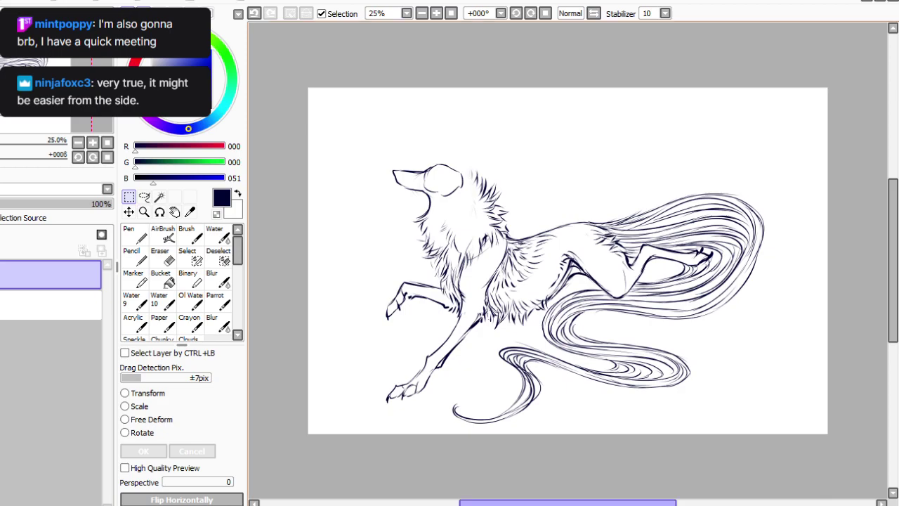
Draw the tall, narrow, pointed near ear at the back of the head circle.
{"action": "left_click_drag", "start_coordinate": [483, 502], "coordinate": [449, 503]}
{"action": "left_click", "coordinate": [437, 13]}
{"action": "left_click", "coordinate": [437, 14]}
{"action": "left_click", "coordinate": [219, 301]}
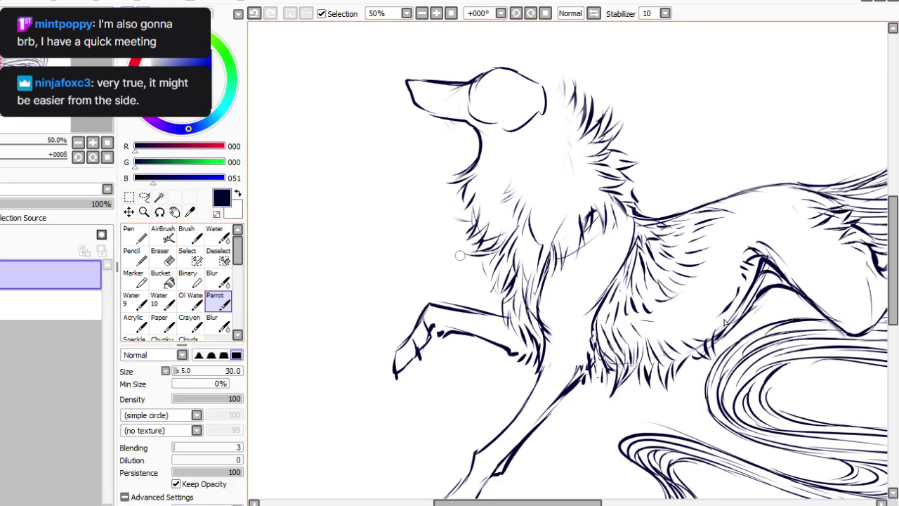
{"action": "left_click_drag", "start_coordinate": [893, 240], "coordinate": [893, 226]}
{"action": "left_click", "coordinate": [422, 13]}
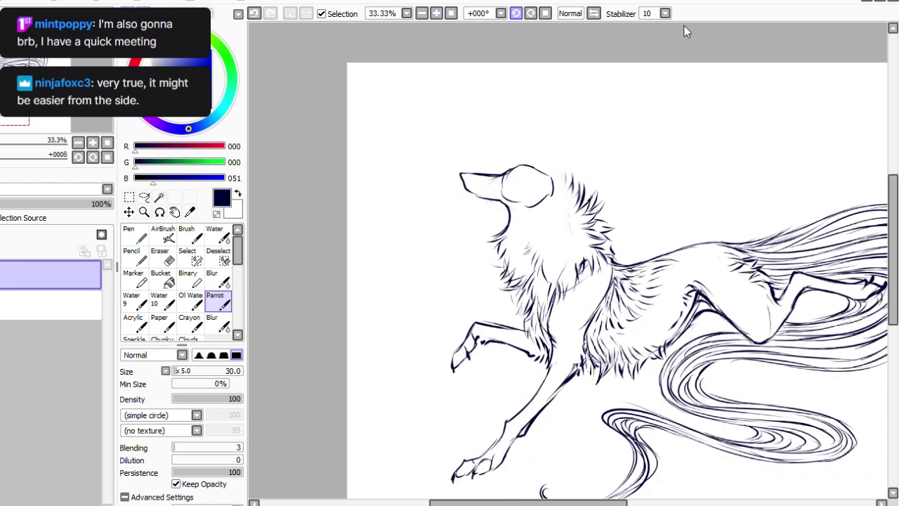
{"action": "key", "text": "Delete"}
{"action": "key", "text": "Delete"}
{"action": "key", "text": "Delete"}
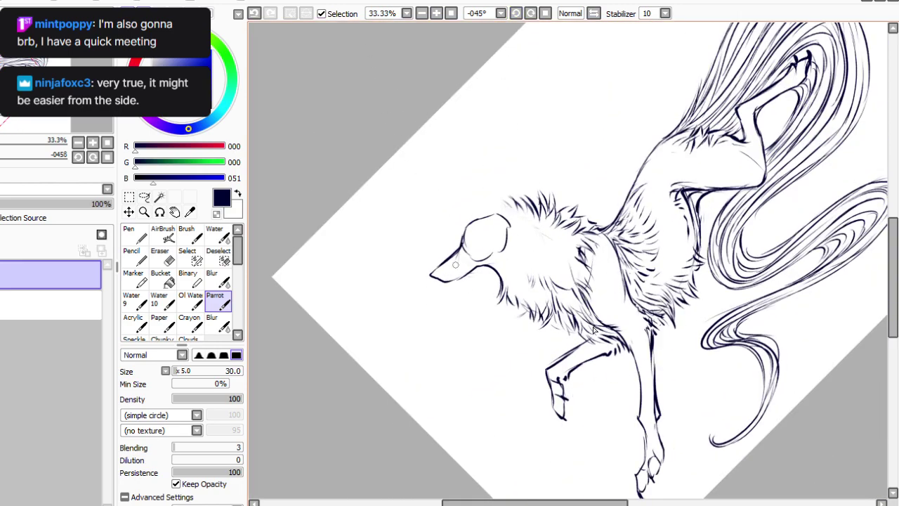
{"action": "left_click", "coordinate": [546, 12]}
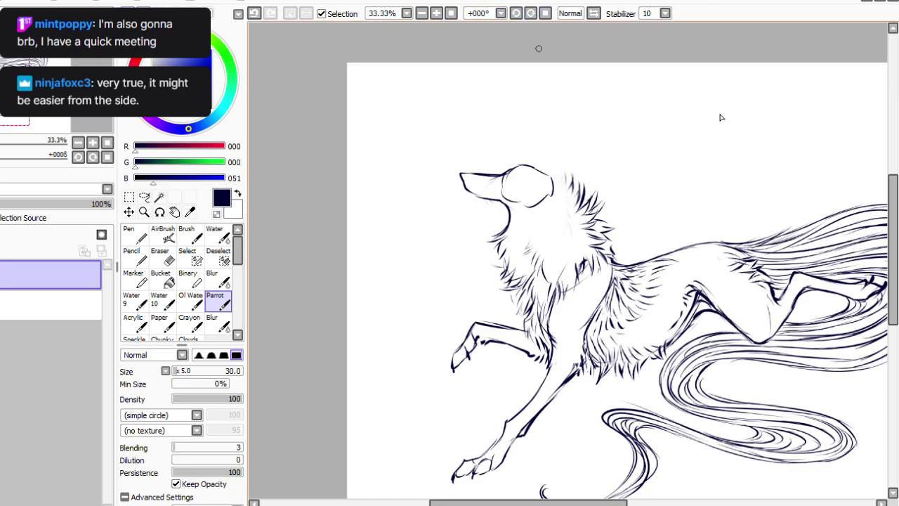
{"action": "mouse_move", "coordinate": [562, 120]}
{"action": "left_mouse_down"}
{"action": "mouse_move", "coordinate": [561, 179]}
{"action": "mouse_move", "coordinate": [565, 110]}
{"action": "mouse_move", "coordinate": [541, 172]}
{"action": "mouse_move", "coordinate": [554, 199]}
{"action": "left_mouse_up"}
{"action": "left_click_drag", "start_coordinate": [561, 172], "coordinate": [553, 193]}
Erase the rear and lower parts of the head circle around the near ear's base with a size 50 eraser.
{"action": "key", "text": "e"}
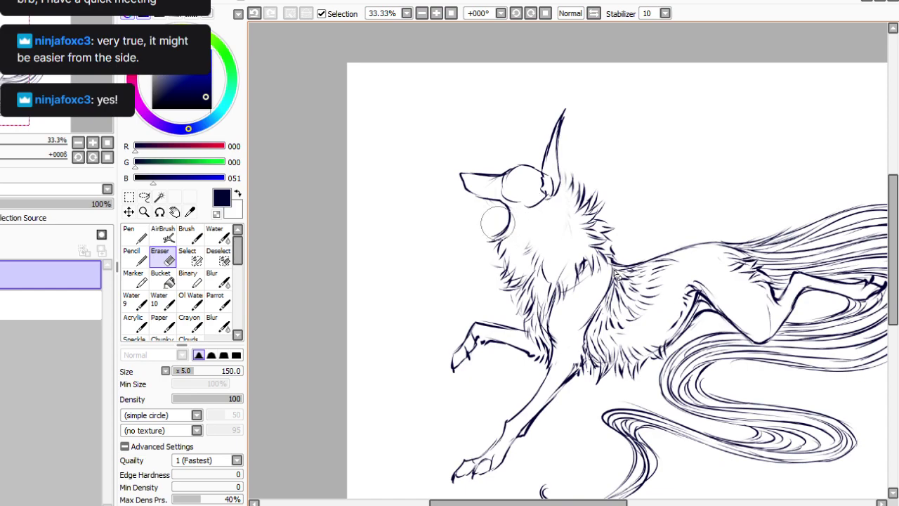
{"action": "left_click_drag", "start_coordinate": [178, 371], "coordinate": [180, 371]}
{"action": "mouse_move", "coordinate": [551, 169]}
{"action": "left_mouse_down"}
{"action": "mouse_move", "coordinate": [551, 189]}
{"action": "mouse_move", "coordinate": [539, 199]}
{"action": "left_mouse_up"}
{"action": "left_click", "coordinate": [218, 302]}
{"action": "left_click", "coordinate": [163, 260]}
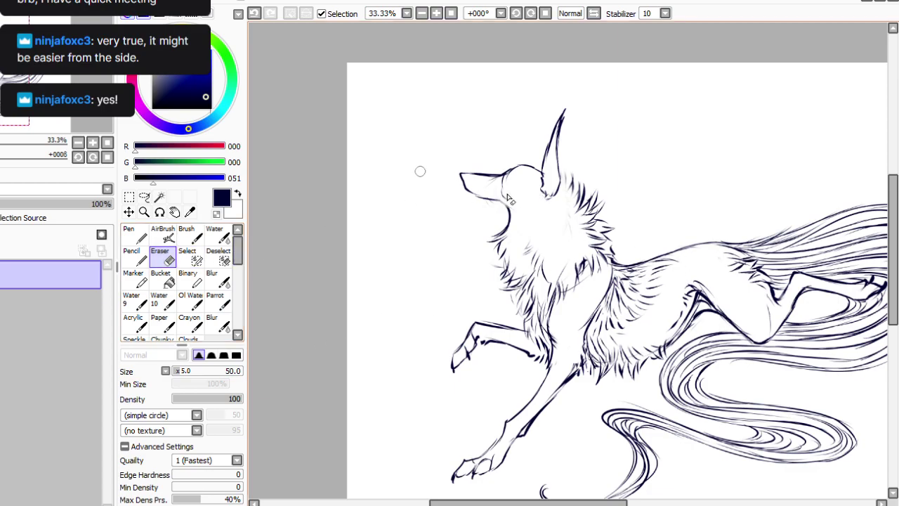
Add fur strokes along the cheek and jaw, and draw the slim far ear on top of the head.
{"action": "key", "text": "e"}
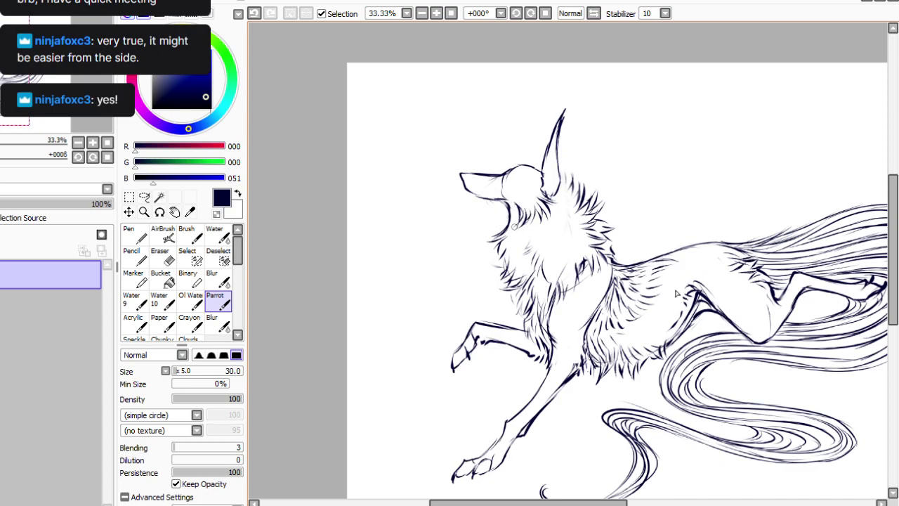
{"action": "mouse_move", "coordinate": [559, 168]}
{"action": "left_mouse_down"}
{"action": "mouse_move", "coordinate": [556, 186]}
{"action": "mouse_move", "coordinate": [537, 168]}
{"action": "mouse_move", "coordinate": [536, 112]}
{"action": "mouse_move", "coordinate": [522, 156]}
{"action": "left_mouse_up"}
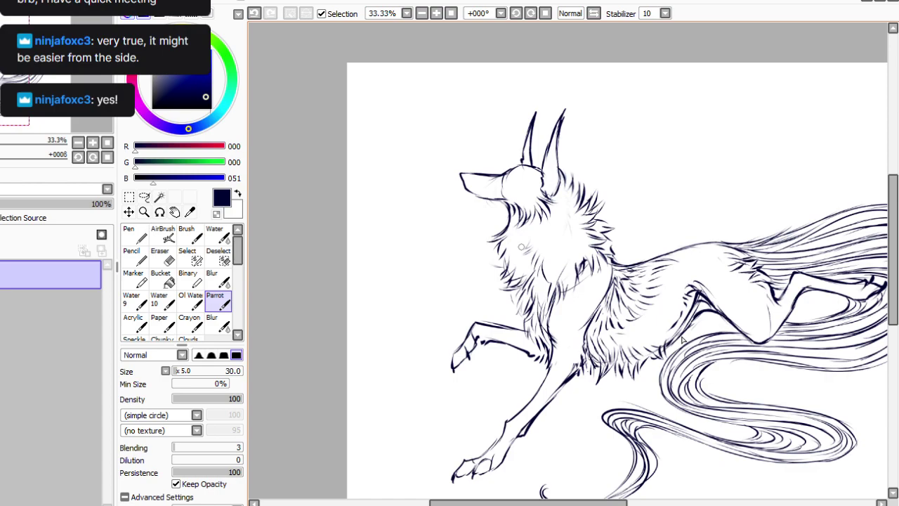
Thicken the near ear's inner line and fill the neck with layered fur strokes from the cheek down to the shoulder.
{"action": "mouse_move", "coordinate": [561, 116]}
{"action": "left_mouse_down"}
{"action": "mouse_move", "coordinate": [546, 183]}
{"action": "mouse_move", "coordinate": [565, 205]}
{"action": "mouse_move", "coordinate": [551, 214]}
{"action": "mouse_move", "coordinate": [552, 243]}
{"action": "mouse_move", "coordinate": [529, 247]}
{"action": "left_mouse_up"}
{"action": "mouse_move", "coordinate": [532, 217]}
{"action": "left_mouse_down"}
{"action": "mouse_move", "coordinate": [524, 242]}
{"action": "mouse_move", "coordinate": [503, 239]}
{"action": "mouse_move", "coordinate": [515, 260]}
{"action": "left_mouse_up"}
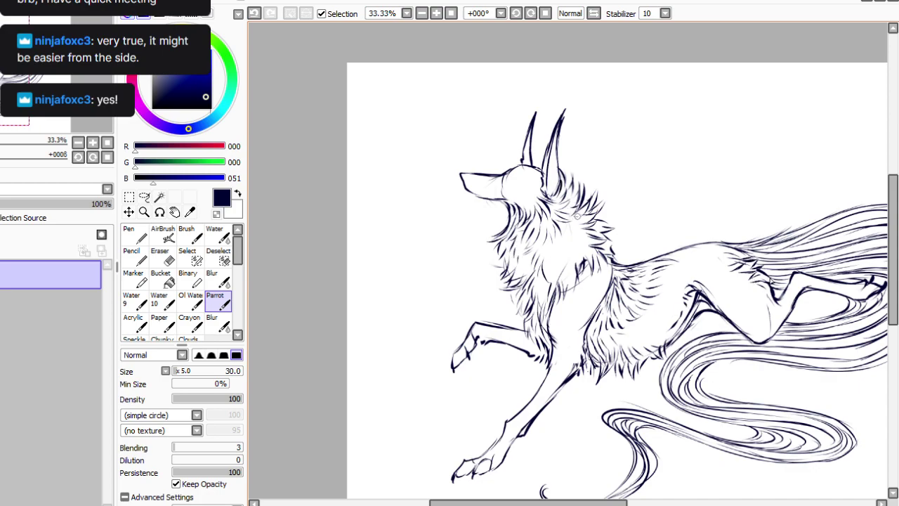
{"action": "left_click_drag", "start_coordinate": [555, 246], "coordinate": [549, 267]}
{"action": "mouse_move", "coordinate": [589, 232]}
{"action": "left_mouse_down"}
{"action": "mouse_move", "coordinate": [577, 248]}
{"action": "mouse_move", "coordinate": [581, 265]}
{"action": "mouse_move", "coordinate": [543, 288]}
{"action": "left_mouse_up"}
{"action": "left_click_drag", "start_coordinate": [605, 247], "coordinate": [608, 287]}
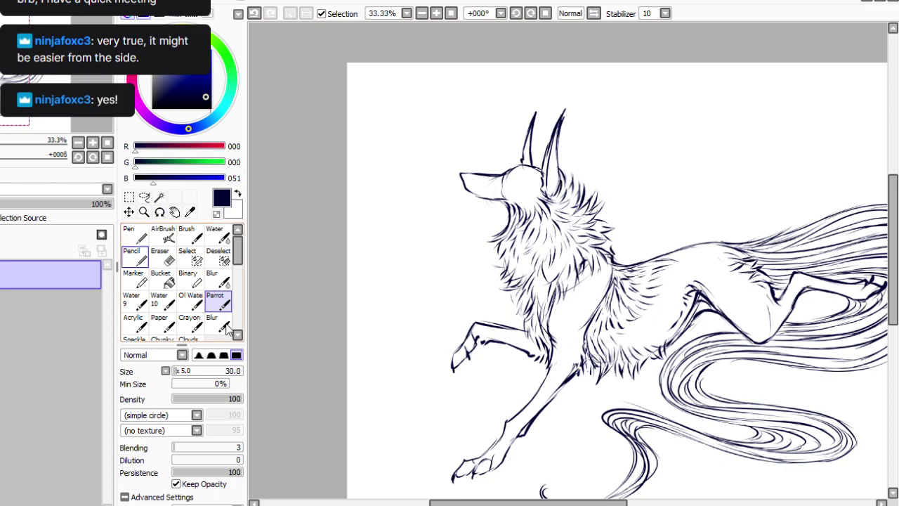
Erase the head circle's outline inside the face and redraw the muzzle with a smoothly sloped bridge and shorter, rounded tip using the size 30 brush.
{"action": "key", "text": "e"}
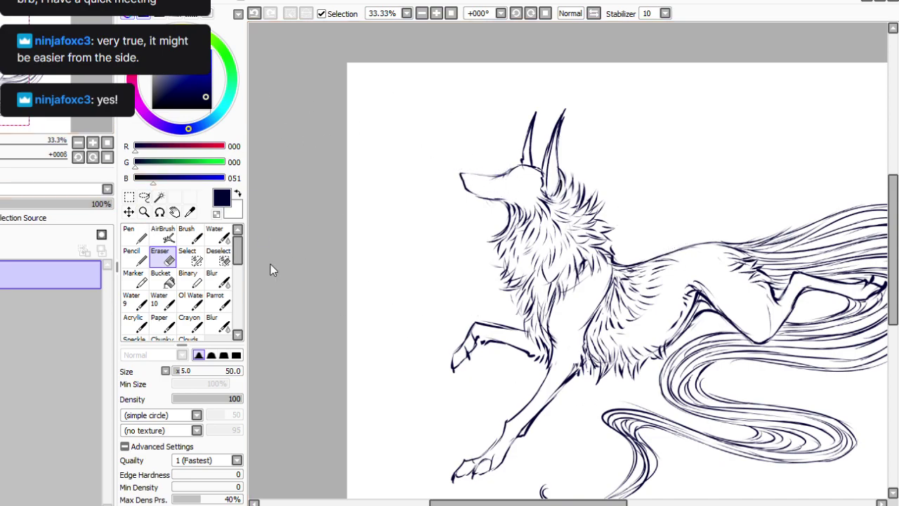
{"action": "left_click", "coordinate": [217, 301]}
{"action": "left_click", "coordinate": [516, 14]}
{"action": "left_click", "coordinate": [516, 13]}
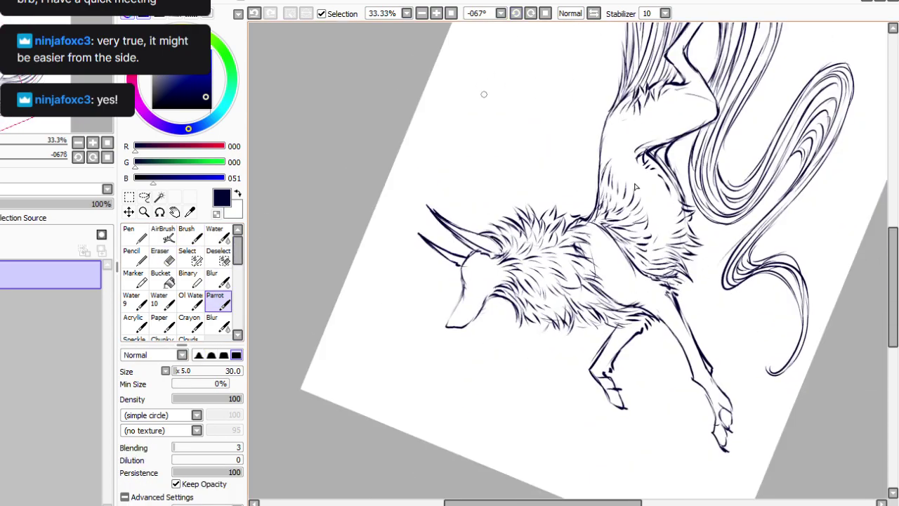
{"action": "left_click_drag", "start_coordinate": [465, 285], "coordinate": [457, 325]}
{"action": "key", "text": "e"}
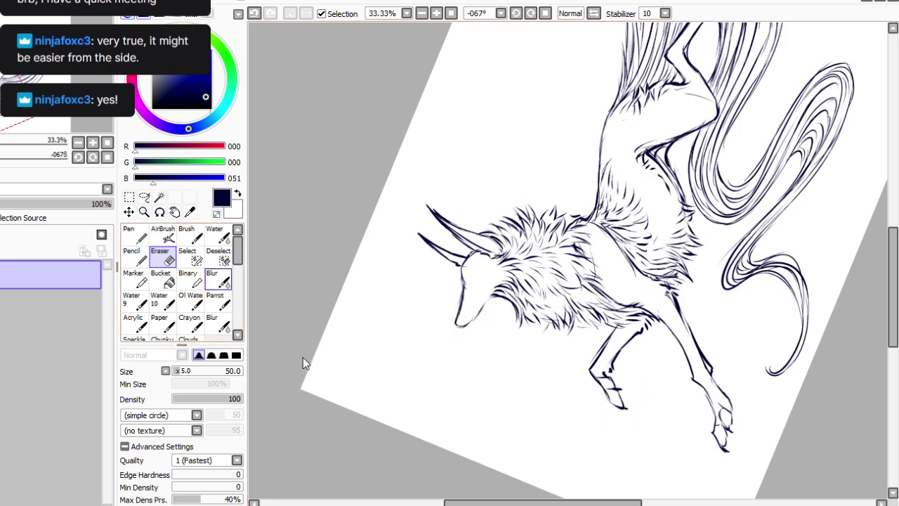
{"action": "key", "text": "e"}
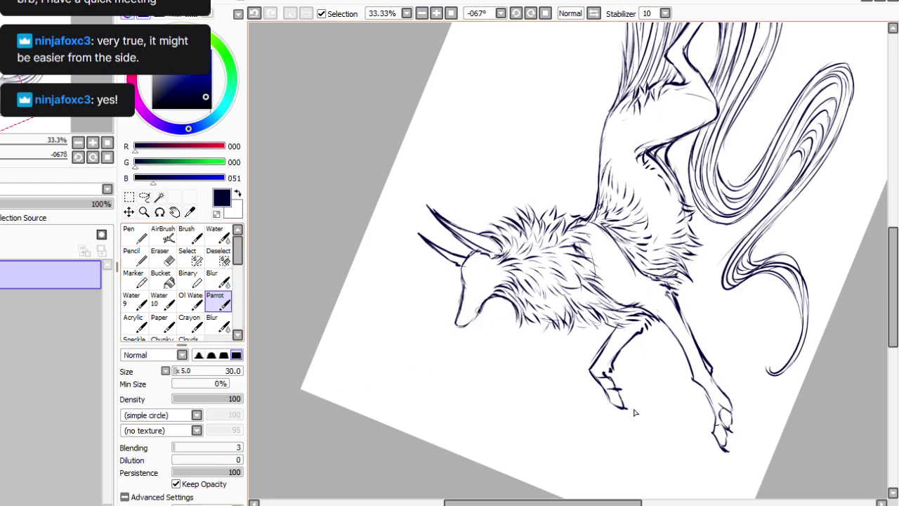
{"action": "key", "text": "Home"}
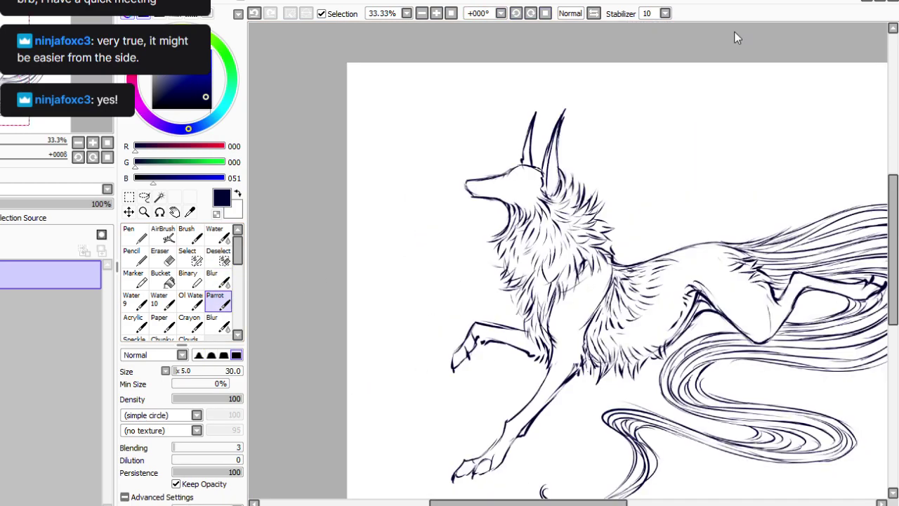
Clean up the muzzle tip with the eraser, then draw the nose and a slanted first eye.
{"action": "key", "text": "e"}
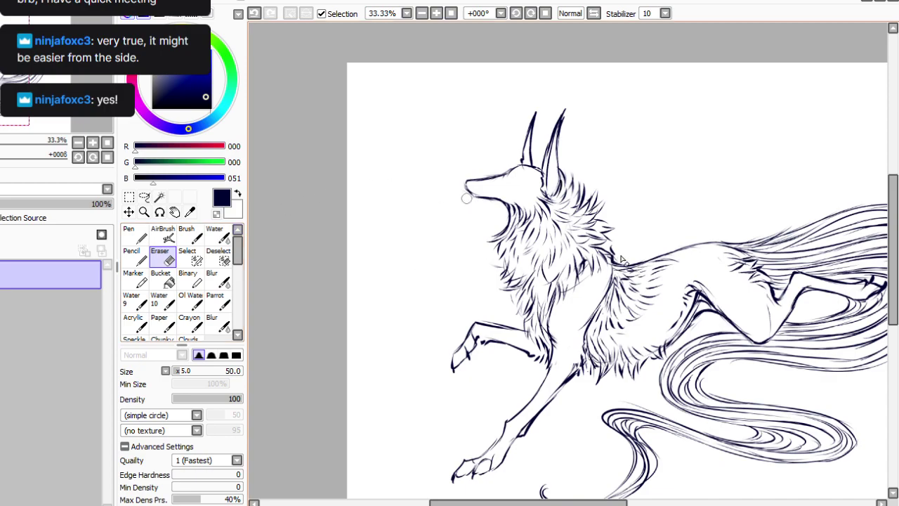
{"action": "key", "text": "e"}
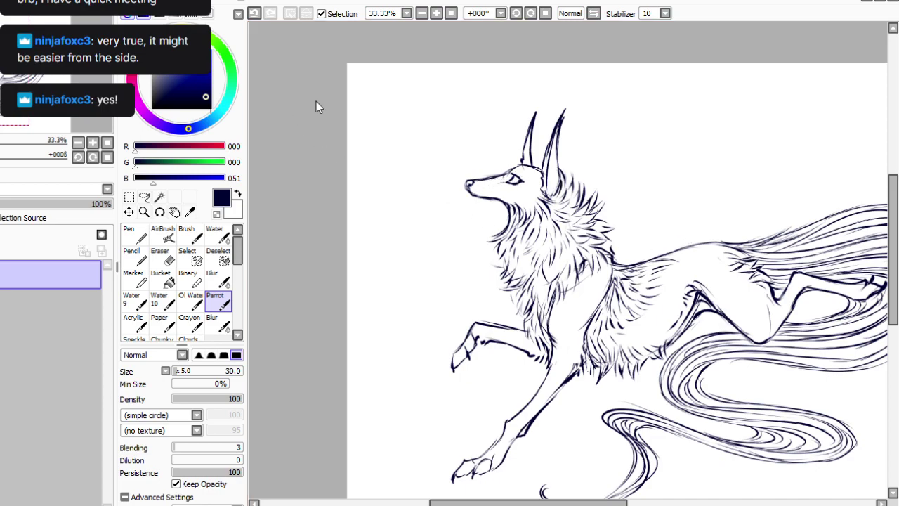
{"action": "left_click", "coordinate": [38, 284]}
Erase the first eye and the rounded forehead line, then redraw a flatter forehead with an angular brow above the muzzle.
{"action": "left_click_drag", "start_coordinate": [485, 503], "coordinate": [597, 504]}
{"action": "key", "text": "e"}
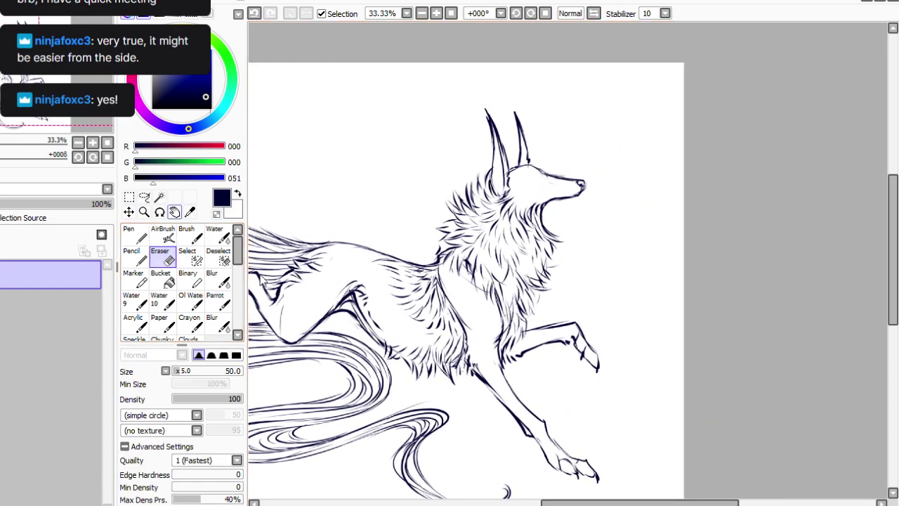
{"action": "left_click", "coordinate": [216, 301]}
{"action": "left_click", "coordinate": [530, 13]}
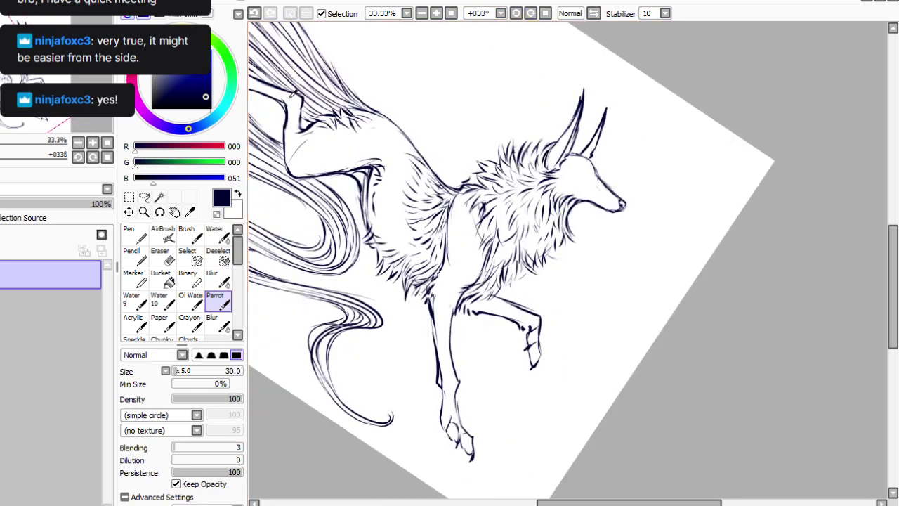
{"action": "left_click", "coordinate": [163, 257]}
{"action": "left_click_drag", "start_coordinate": [578, 156], "coordinate": [616, 185]}
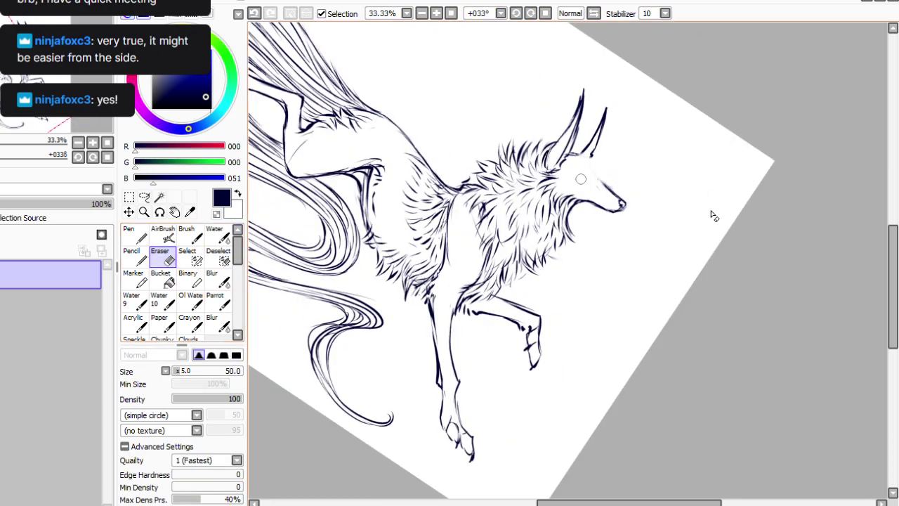
{"action": "left_click", "coordinate": [219, 300]}
{"action": "left_click_drag", "start_coordinate": [570, 153], "coordinate": [596, 164]}
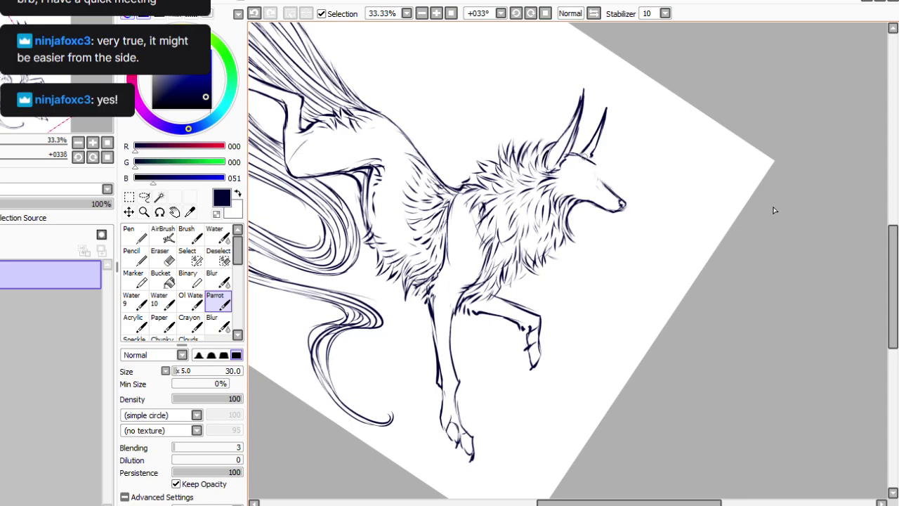
{"action": "key", "text": "Home"}
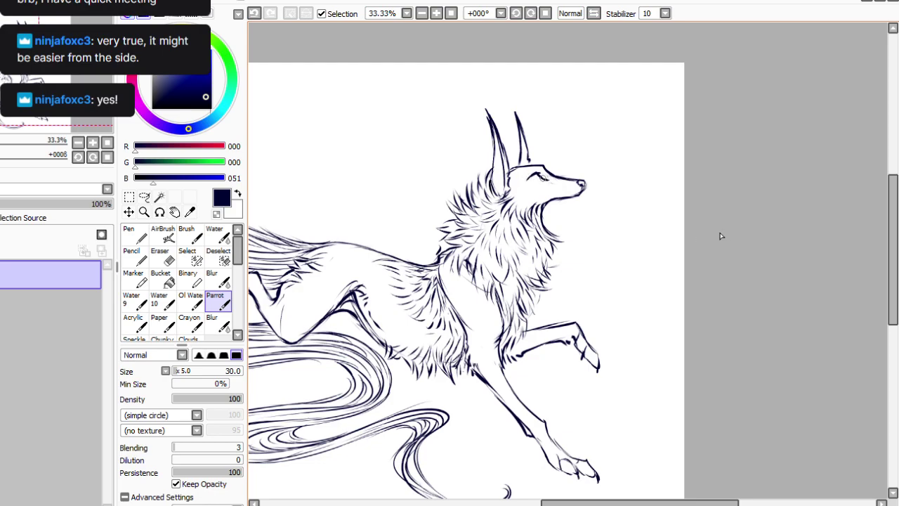
Draw the almond-shaped eye beneath the brow and ring it with short dashed markings.
{"action": "left_click_drag", "start_coordinate": [535, 181], "coordinate": [527, 178]}
{"action": "left_click", "coordinate": [254, 14]}
{"action": "left_click_drag", "start_coordinate": [528, 167], "coordinate": [531, 171]}
{"action": "mouse_move", "coordinate": [544, 189]}
{"action": "left_mouse_down"}
{"action": "mouse_move", "coordinate": [535, 170]}
{"action": "mouse_move", "coordinate": [544, 174]}
{"action": "left_mouse_up"}
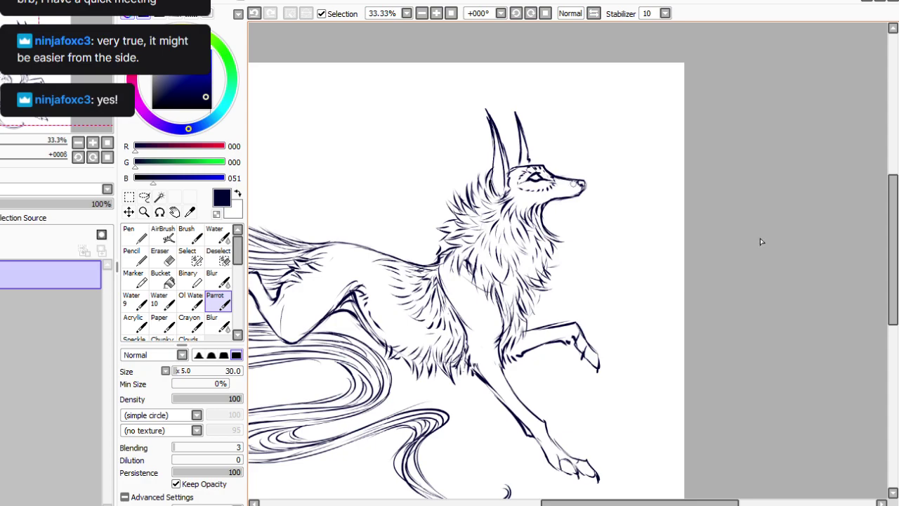
Lower the sketch layer's opacity to 25%.
{"action": "left_click", "coordinate": [451, 13]}
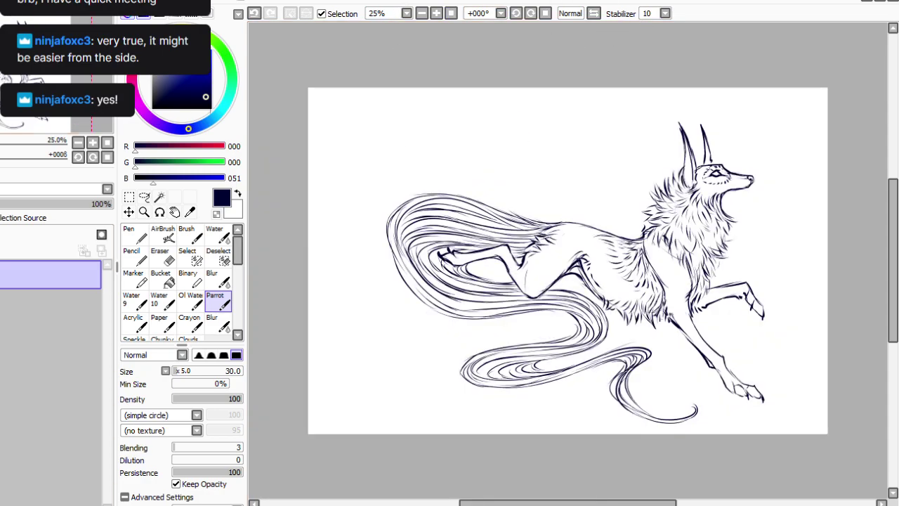
{"action": "key", "text": "ctrl+v"}
{"action": "left_click", "coordinate": [1, 305]}
{"action": "left_click", "coordinate": [1, 204]}
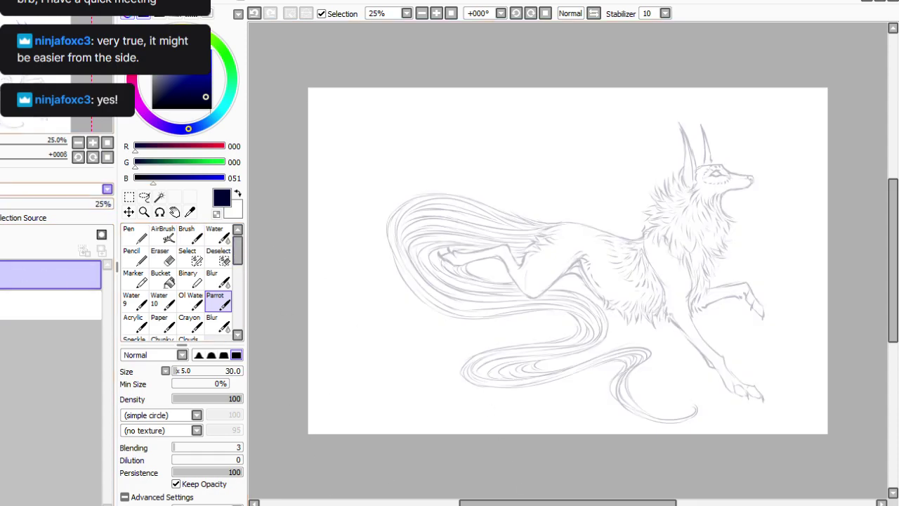
Lasso the head with its ears and upper neck, scale it up slightly, reposition it on the neck, and deselect it.
{"action": "left_click", "coordinate": [144, 198]}
{"action": "left_click_drag", "start_coordinate": [710, 111], "coordinate": [777, 183]}
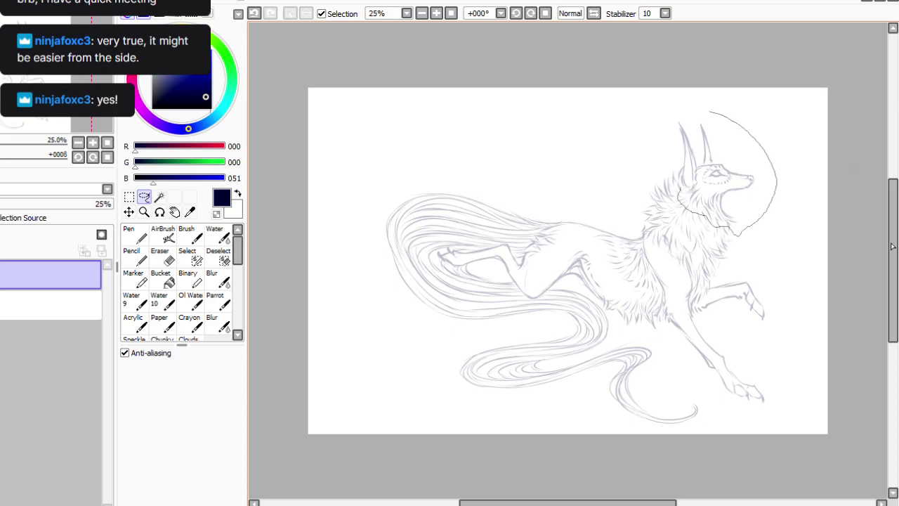
{"action": "left_click_drag", "start_coordinate": [678, 200], "coordinate": [673, 163]}
{"action": "key", "text": "ctrl+t"}
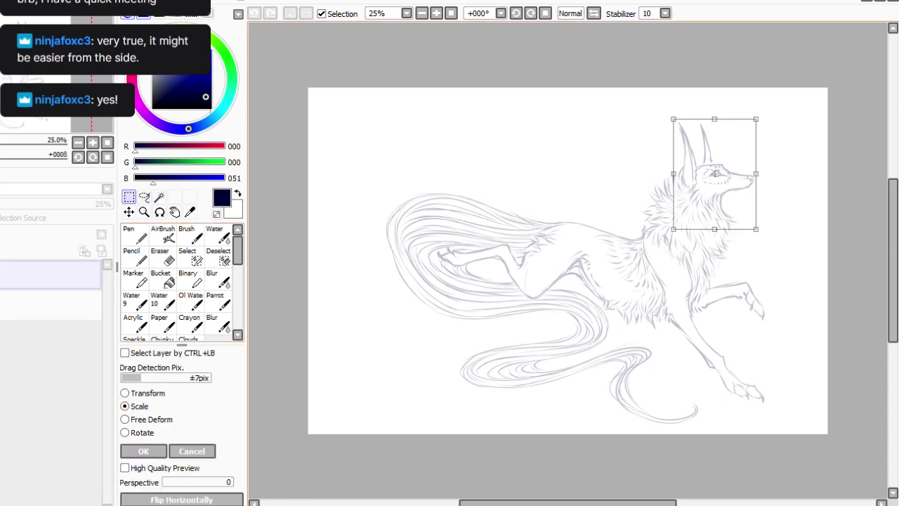
{"action": "left_click_drag", "start_coordinate": [756, 229], "coordinate": [778, 251]}
{"action": "left_click_drag", "start_coordinate": [728, 197], "coordinate": [721, 180]}
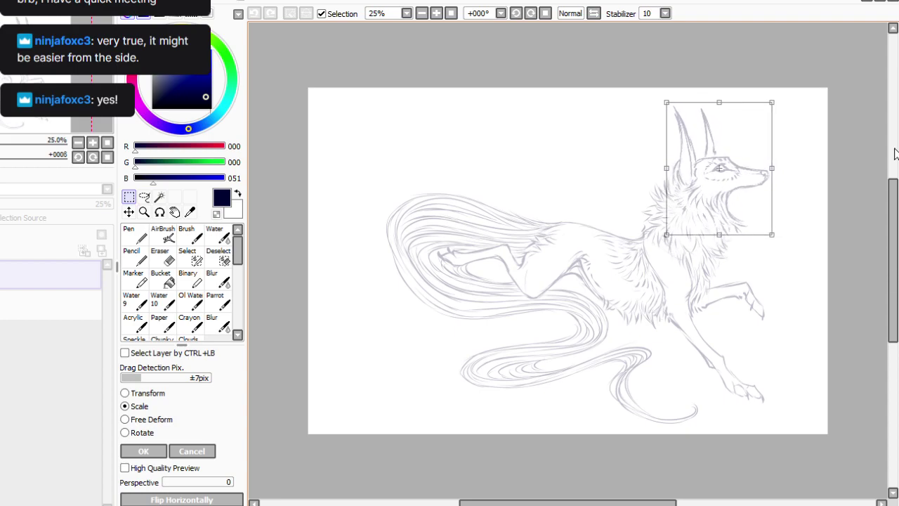
{"action": "left_click_drag", "start_coordinate": [772, 102], "coordinate": [760, 115]}
{"action": "left_click_drag", "start_coordinate": [713, 174], "coordinate": [719, 174]}
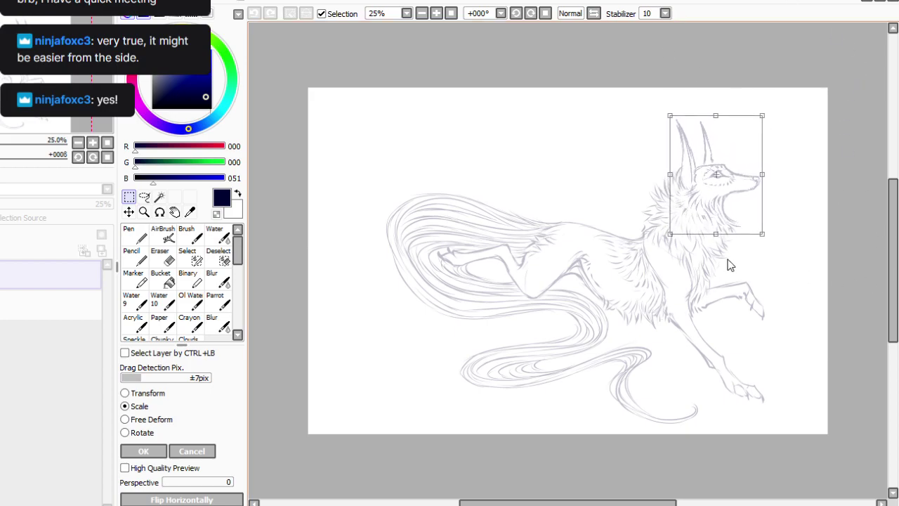
{"action": "left_click", "coordinate": [144, 451]}
{"action": "key", "text": "ctrl+d"}
Add a new layer for the inking and set the brush to deep blue (RGB 0, 0, 138) at size 40.
{"action": "key", "text": "ctrl+e"}
{"action": "left_click_drag", "start_coordinate": [6, 203], "coordinate": [13, 280]}
{"action": "left_click", "coordinate": [12, 305]}
{"action": "key", "text": "ctrl+shift+n"}
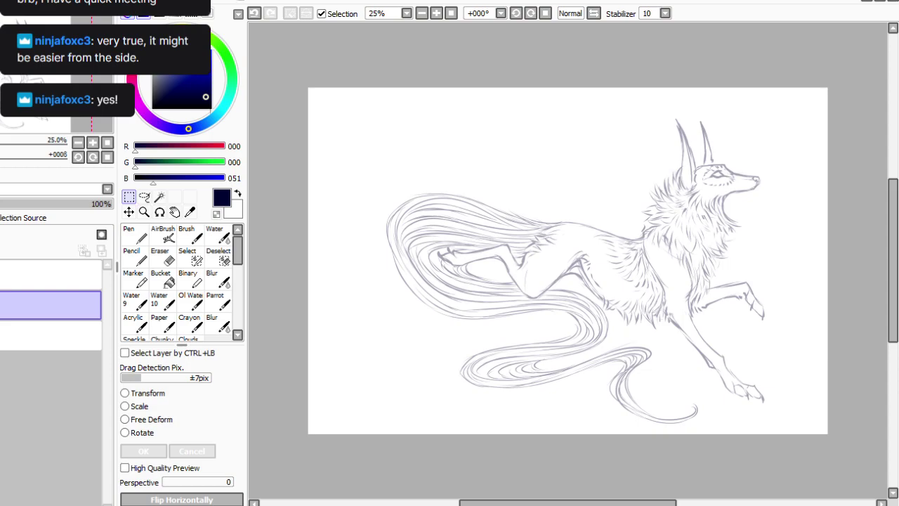
{"action": "left_click_drag", "start_coordinate": [206, 97], "coordinate": [197, 96]}
{"action": "left_click", "coordinate": [217, 302]}
{"action": "left_click", "coordinate": [203, 77]}
{"action": "key", "text": "bracketright"}
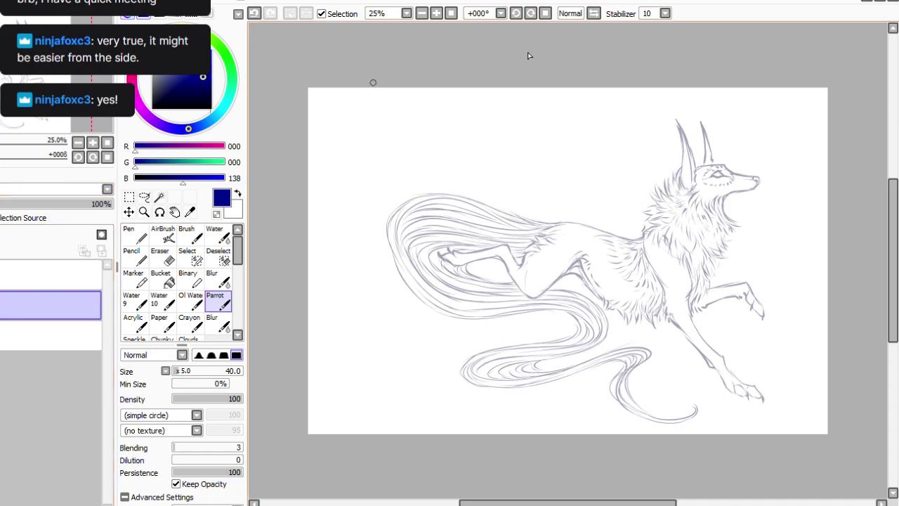
Ink the jagged fur at the base of the tail and the rump's contour with the brush at size 35.
{"action": "key", "text": "Page_Up"}
{"action": "key", "text": "Delete"}
{"action": "key", "text": "Delete"}
{"action": "key", "text": "Delete"}
{"action": "key", "text": "Delete"}
{"action": "key", "text": "Delete"}
{"action": "key", "text": "Delete"}
{"action": "key", "text": "Delete"}
{"action": "key", "text": "Delete"}
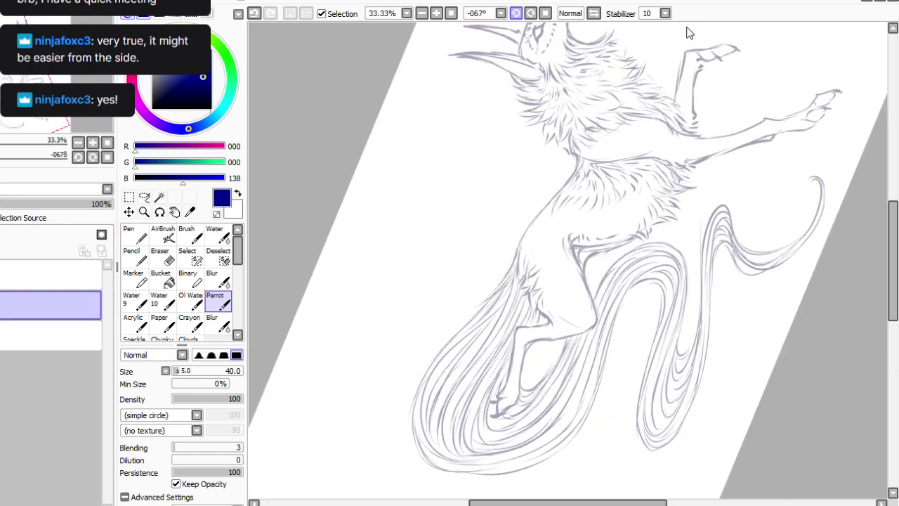
{"action": "key", "text": "bracketleft"}
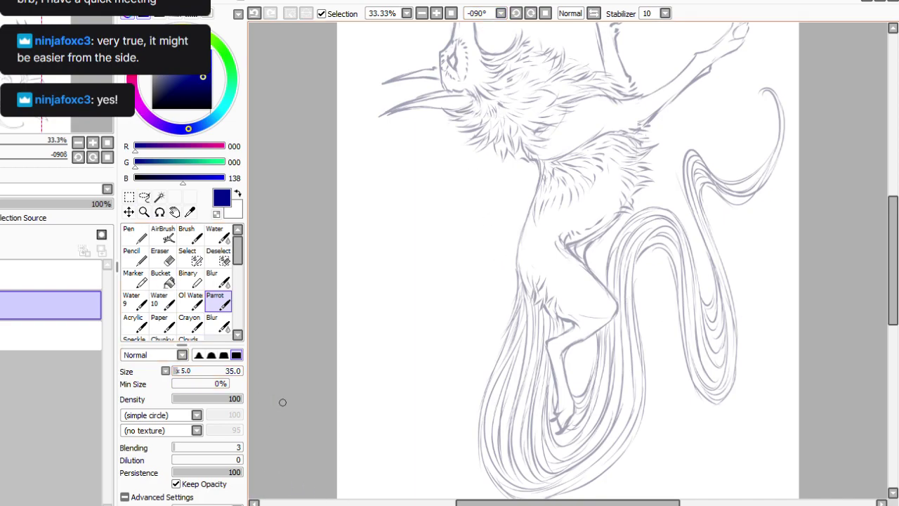
{"action": "mouse_move", "coordinate": [556, 300]}
{"action": "left_mouse_down"}
{"action": "mouse_move", "coordinate": [566, 325]}
{"action": "mouse_move", "coordinate": [547, 293]}
{"action": "mouse_move", "coordinate": [557, 325]}
{"action": "mouse_move", "coordinate": [544, 297]}
{"action": "mouse_move", "coordinate": [540, 314]}
{"action": "mouse_move", "coordinate": [544, 287]}
{"action": "mouse_move", "coordinate": [534, 307]}
{"action": "mouse_move", "coordinate": [532, 290]}
{"action": "mouse_move", "coordinate": [535, 314]}
{"action": "left_mouse_up"}
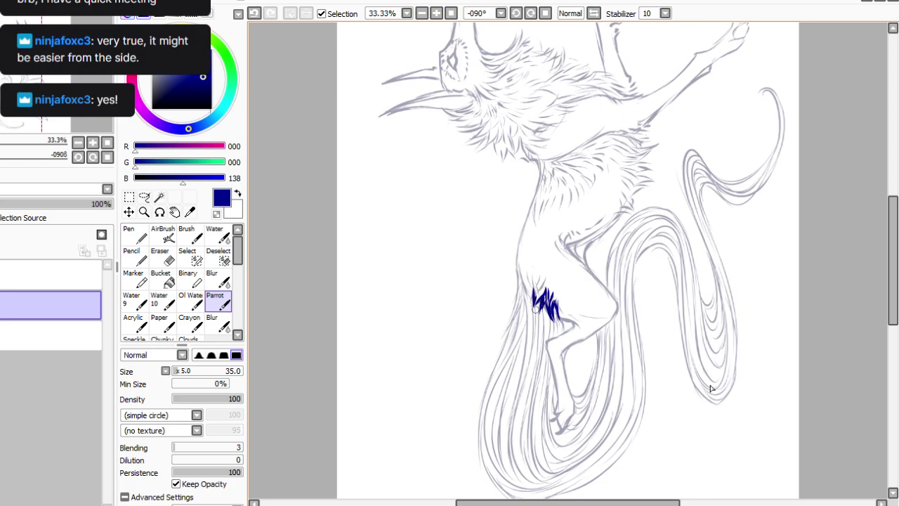
{"action": "mouse_move", "coordinate": [543, 281]}
{"action": "left_mouse_down"}
{"action": "mouse_move", "coordinate": [545, 302]}
{"action": "mouse_move", "coordinate": [534, 302]}
{"action": "left_mouse_up"}
{"action": "left_click_drag", "start_coordinate": [518, 255], "coordinate": [527, 308]}
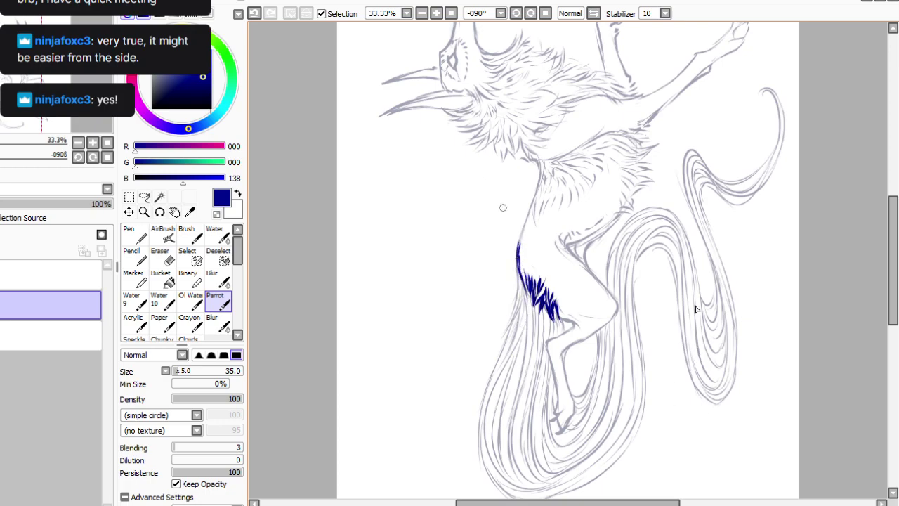
Ink the hind leg from thigh to paw and layer rows of short fur strokes across the upper haunch.
{"action": "mouse_move", "coordinate": [582, 243]}
{"action": "left_mouse_down"}
{"action": "mouse_move", "coordinate": [591, 271]}
{"action": "mouse_move", "coordinate": [571, 252]}
{"action": "mouse_move", "coordinate": [612, 295]}
{"action": "mouse_move", "coordinate": [562, 351]}
{"action": "mouse_move", "coordinate": [572, 401]}
{"action": "left_mouse_up"}
{"action": "left_click_drag", "start_coordinate": [560, 314], "coordinate": [583, 329]}
{"action": "left_click", "coordinate": [531, 13]}
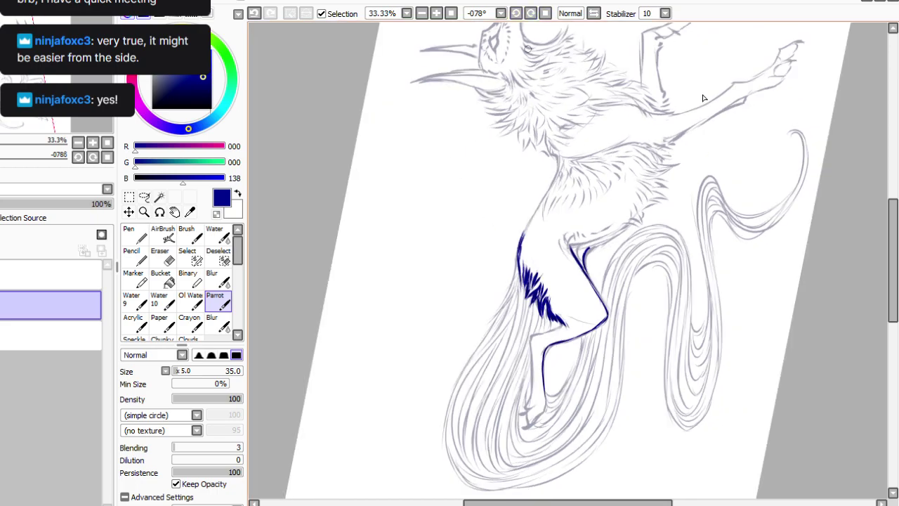
{"action": "mouse_move", "coordinate": [567, 245]}
{"action": "left_mouse_down"}
{"action": "mouse_move", "coordinate": [577, 264]}
{"action": "mouse_move", "coordinate": [558, 242]}
{"action": "mouse_move", "coordinate": [558, 254]}
{"action": "mouse_move", "coordinate": [550, 239]}
{"action": "mouse_move", "coordinate": [543, 244]}
{"action": "mouse_move", "coordinate": [542, 229]}
{"action": "mouse_move", "coordinate": [530, 235]}
{"action": "mouse_move", "coordinate": [535, 212]}
{"action": "mouse_move", "coordinate": [523, 236]}
{"action": "left_mouse_up"}
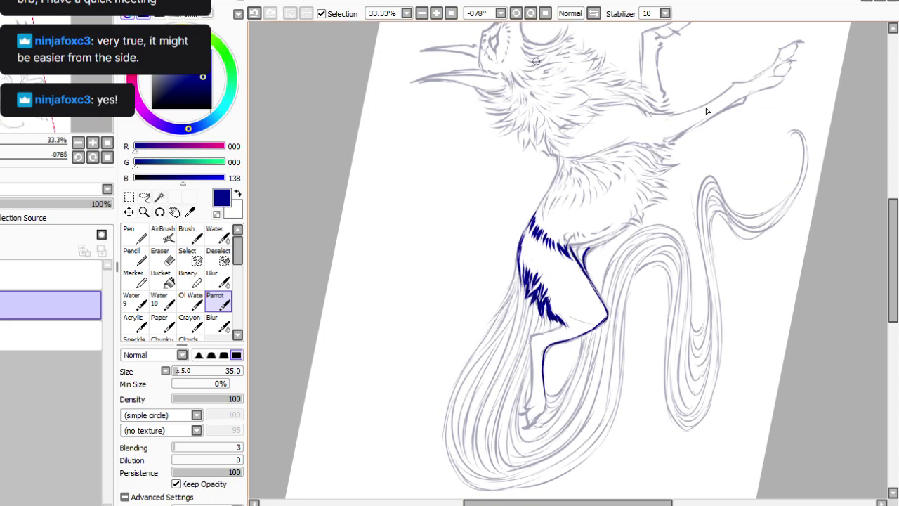
{"action": "mouse_move", "coordinate": [572, 255]}
{"action": "left_mouse_down"}
{"action": "mouse_move", "coordinate": [585, 273]}
{"action": "mouse_move", "coordinate": [524, 246]}
{"action": "mouse_move", "coordinate": [519, 256]}
{"action": "left_mouse_up"}
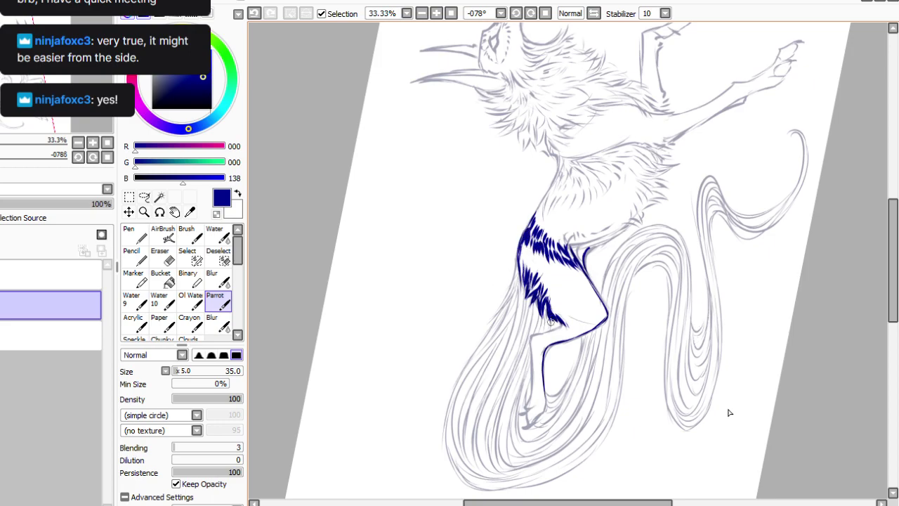
{"action": "mouse_move", "coordinate": [557, 318]}
{"action": "left_mouse_down"}
{"action": "mouse_move", "coordinate": [524, 335]}
{"action": "mouse_move", "coordinate": [534, 378]}
{"action": "mouse_move", "coordinate": [535, 366]}
{"action": "mouse_move", "coordinate": [530, 399]}
{"action": "left_mouse_up"}
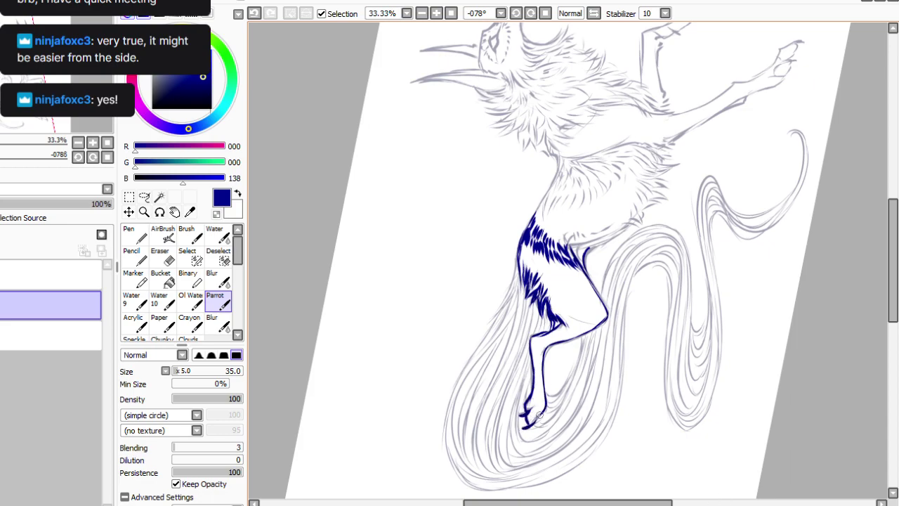
Ink the tail's inner curve beside the hind leg, tufts at the leg's back, and the tail's outer edge from the rump.
{"action": "left_click", "coordinate": [516, 13]}
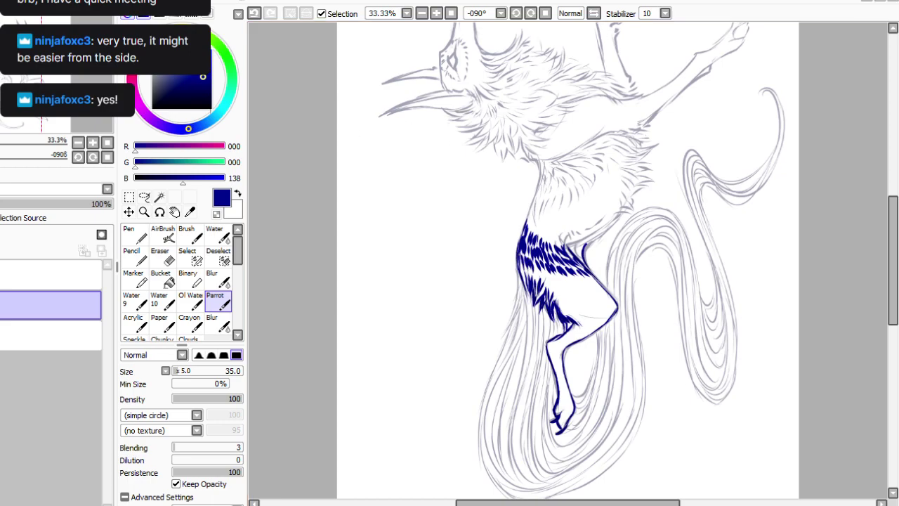
{"action": "mouse_move", "coordinate": [596, 332]}
{"action": "left_mouse_down"}
{"action": "mouse_move", "coordinate": [589, 388]}
{"action": "mouse_move", "coordinate": [570, 398]}
{"action": "left_mouse_up"}
{"action": "left_click_drag", "start_coordinate": [559, 312], "coordinate": [552, 344]}
{"action": "left_click_drag", "start_coordinate": [520, 266], "coordinate": [507, 333]}
{"action": "mouse_move", "coordinate": [523, 285]}
{"action": "left_mouse_down"}
{"action": "mouse_move", "coordinate": [492, 380]}
{"action": "mouse_move", "coordinate": [480, 463]}
{"action": "left_mouse_up"}
Ink the outer edge around the tail's large loop and add short inner strands beside the hind paw.
{"action": "left_click_drag", "start_coordinate": [891, 294], "coordinate": [891, 314]}
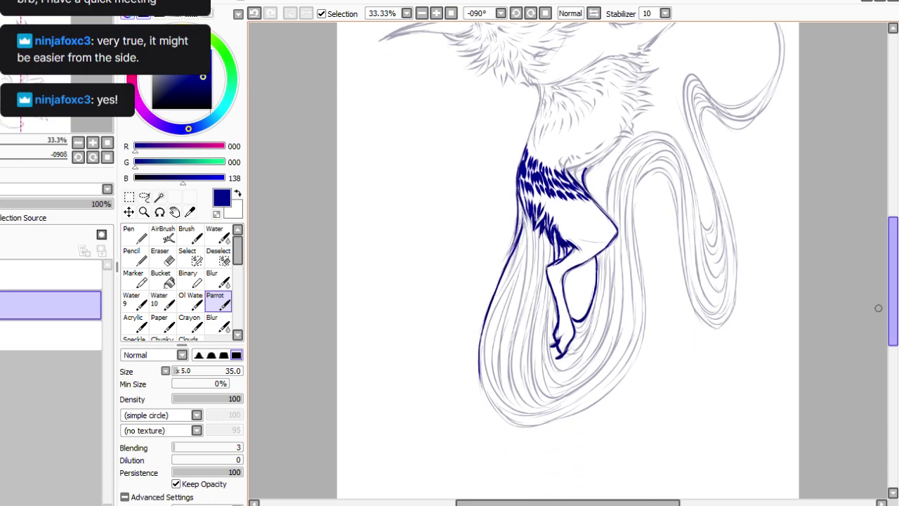
{"action": "left_click", "coordinate": [516, 14]}
{"action": "left_click", "coordinate": [516, 13]}
{"action": "mouse_move", "coordinate": [626, 226]}
{"action": "left_mouse_down"}
{"action": "mouse_move", "coordinate": [667, 311]}
{"action": "mouse_move", "coordinate": [651, 375]}
{"action": "mouse_move", "coordinate": [613, 420]}
{"action": "left_mouse_up"}
{"action": "mouse_move", "coordinate": [645, 372]}
{"action": "left_mouse_down"}
{"action": "mouse_move", "coordinate": [598, 426]}
{"action": "mouse_move", "coordinate": [558, 422]}
{"action": "mouse_move", "coordinate": [586, 432]}
{"action": "mouse_move", "coordinate": [532, 403]}
{"action": "left_mouse_up"}
{"action": "key", "text": "ctrl+z"}
{"action": "mouse_move", "coordinate": [586, 430]}
{"action": "left_mouse_down"}
{"action": "mouse_move", "coordinate": [556, 423]}
{"action": "mouse_move", "coordinate": [528, 395]}
{"action": "mouse_move", "coordinate": [562, 425]}
{"action": "left_mouse_up"}
{"action": "left_click", "coordinate": [254, 14]}
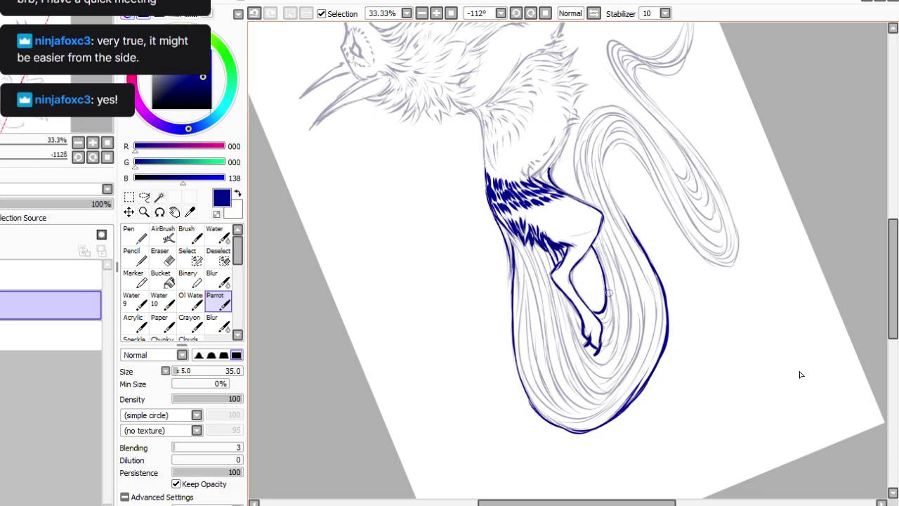
{"action": "mouse_move", "coordinate": [602, 267]}
{"action": "left_mouse_down"}
{"action": "mouse_move", "coordinate": [608, 305]}
{"action": "mouse_move", "coordinate": [606, 322]}
{"action": "mouse_move", "coordinate": [595, 318]}
{"action": "mouse_move", "coordinate": [612, 332]}
{"action": "left_mouse_up"}
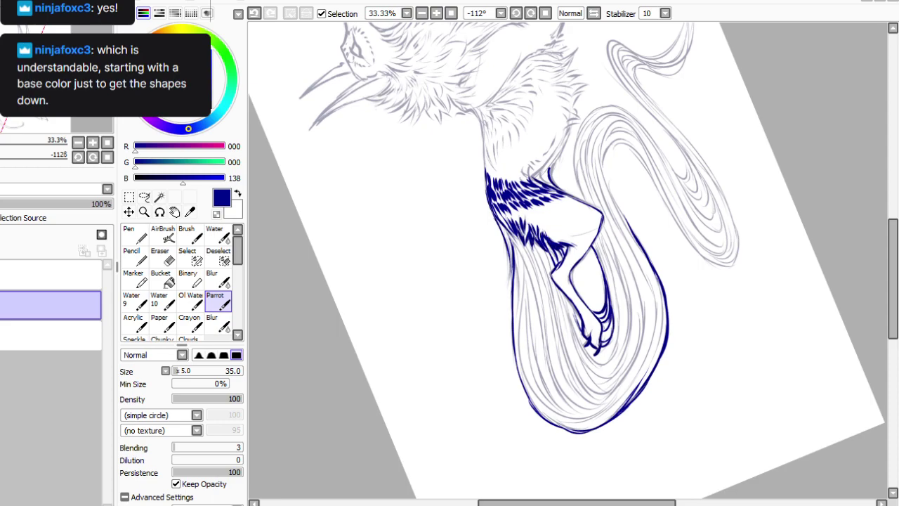
{"action": "left_click", "coordinate": [515, 13]}
{"action": "left_click", "coordinate": [516, 12]}
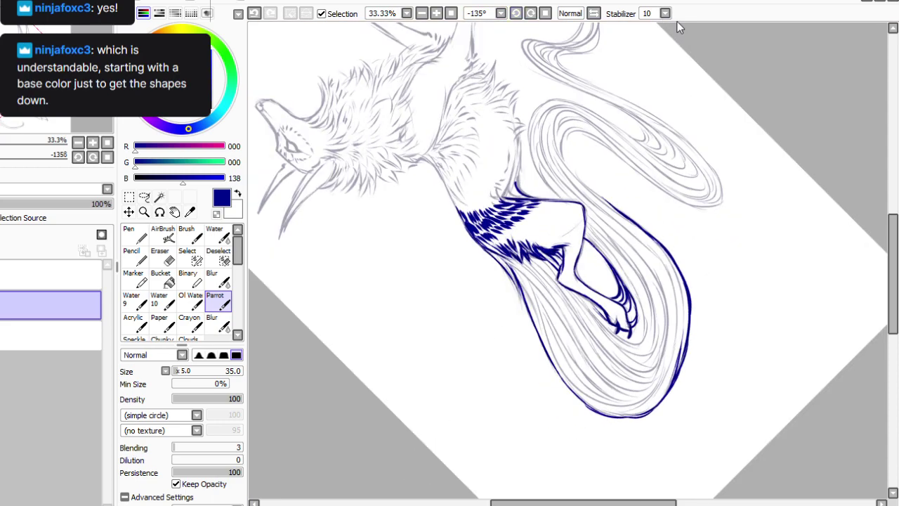
{"action": "left_click", "coordinate": [515, 13]}
{"action": "left_click", "coordinate": [516, 13]}
{"action": "left_click", "coordinate": [515, 13]}
{"action": "key", "text": "End"}
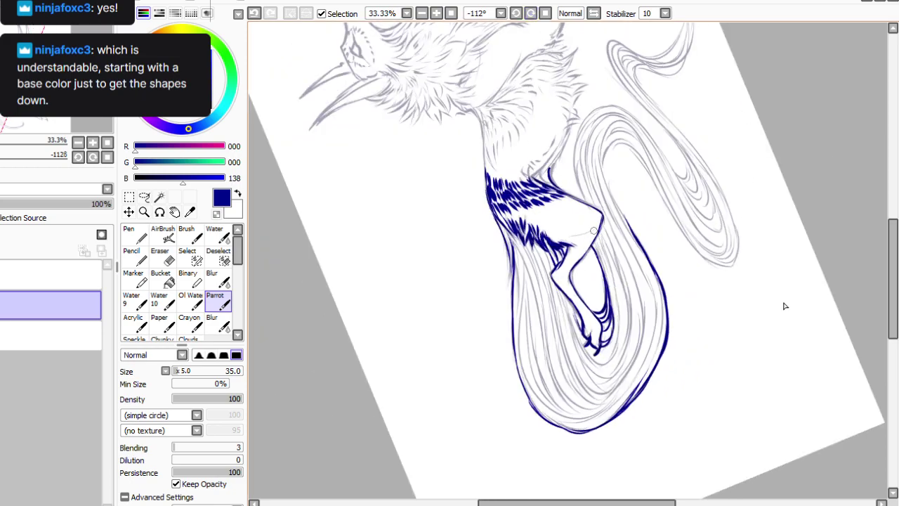
Ink nested strands curving around the hind paw on the inner side of the tail's large loop.
{"action": "left_click_drag", "start_coordinate": [598, 234], "coordinate": [609, 272]}
{"action": "left_click", "coordinate": [255, 12]}
{"action": "mouse_move", "coordinate": [597, 232]}
{"action": "left_mouse_down"}
{"action": "mouse_move", "coordinate": [615, 302]}
{"action": "mouse_move", "coordinate": [615, 350]}
{"action": "left_mouse_up"}
{"action": "mouse_move", "coordinate": [618, 318]}
{"action": "left_mouse_down"}
{"action": "mouse_move", "coordinate": [610, 356]}
{"action": "mouse_move", "coordinate": [594, 359]}
{"action": "left_mouse_up"}
{"action": "left_click_drag", "start_coordinate": [562, 295], "coordinate": [593, 359]}
{"action": "left_click_drag", "start_coordinate": [615, 324], "coordinate": [595, 356]}
{"action": "left_click_drag", "start_coordinate": [570, 310], "coordinate": [594, 354]}
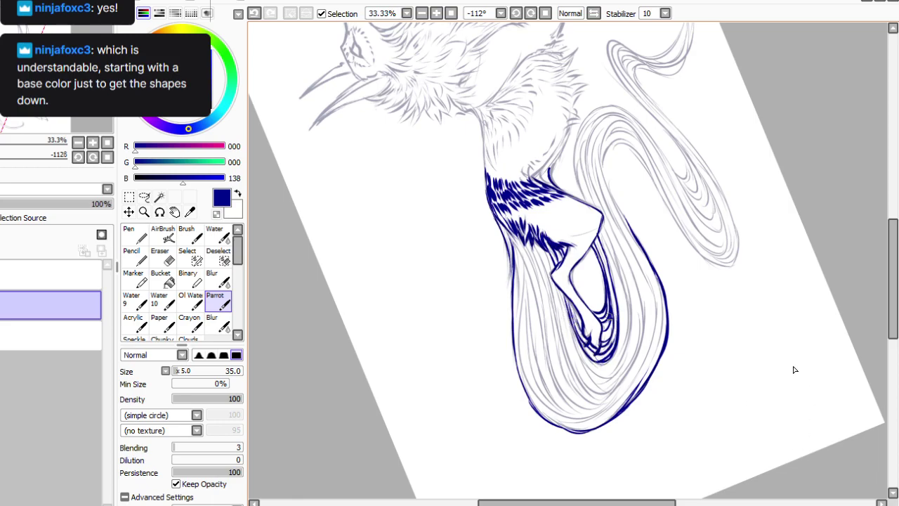
Ink long strands flowing from the haunch's fur down around the hind leg and along the tail loop's upper side.
{"action": "left_click_drag", "start_coordinate": [538, 244], "coordinate": [557, 301]}
{"action": "mouse_move", "coordinate": [543, 268]}
{"action": "left_mouse_down"}
{"action": "mouse_move", "coordinate": [581, 385]}
{"action": "mouse_move", "coordinate": [609, 394]}
{"action": "left_mouse_up"}
{"action": "mouse_move", "coordinate": [599, 229]}
{"action": "left_mouse_down"}
{"action": "mouse_move", "coordinate": [622, 291]}
{"action": "mouse_move", "coordinate": [618, 282]}
{"action": "mouse_move", "coordinate": [618, 356]}
{"action": "mouse_move", "coordinate": [626, 326]}
{"action": "mouse_move", "coordinate": [607, 369]}
{"action": "left_mouse_up"}
{"action": "mouse_move", "coordinate": [563, 295]}
{"action": "left_mouse_down"}
{"action": "mouse_move", "coordinate": [571, 330]}
{"action": "mouse_move", "coordinate": [623, 365]}
{"action": "left_mouse_up"}
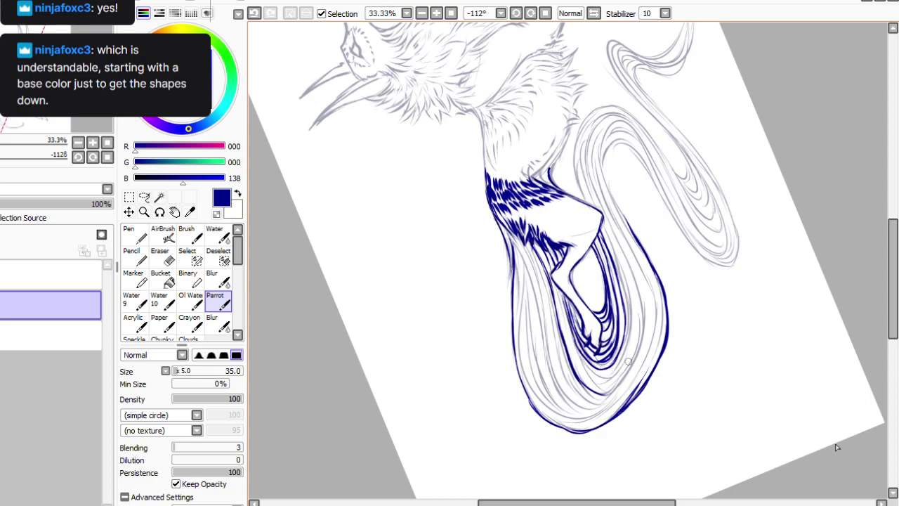
{"action": "mouse_move", "coordinate": [535, 245]}
{"action": "left_mouse_down"}
{"action": "mouse_move", "coordinate": [568, 342]}
{"action": "mouse_move", "coordinate": [613, 391]}
{"action": "left_mouse_up"}
{"action": "left_click_drag", "start_coordinate": [507, 235], "coordinate": [536, 291]}
{"action": "left_click_drag", "start_coordinate": [509, 236], "coordinate": [522, 306]}
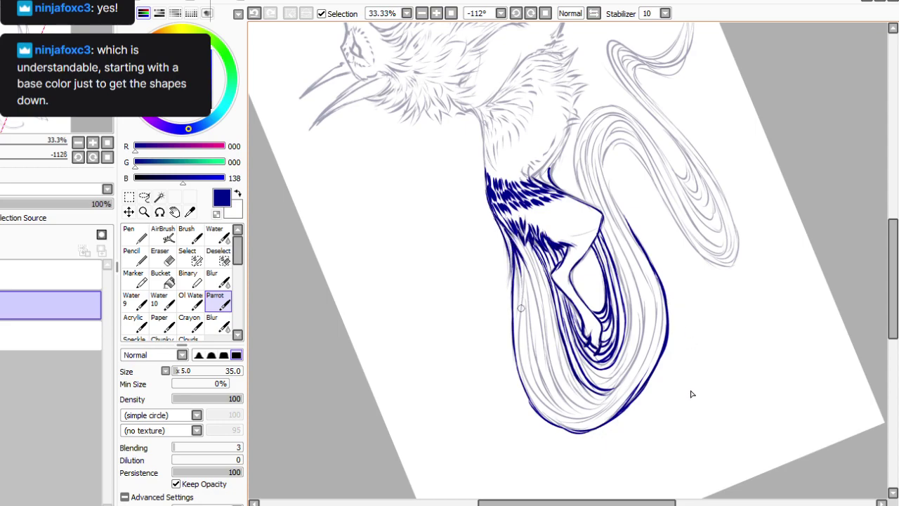
{"action": "mouse_move", "coordinate": [521, 258]}
{"action": "left_mouse_down"}
{"action": "mouse_move", "coordinate": [518, 374]}
{"action": "mouse_move", "coordinate": [541, 401]}
{"action": "left_mouse_up"}
Ink short curved strands just inside the outer edge at the far end of the tail's large loop.
{"action": "key", "text": "Delete"}
{"action": "key", "text": "Delete"}
{"action": "key", "text": "Delete"}
{"action": "key", "text": "Delete"}
{"action": "key", "text": "Delete"}
{"action": "key", "text": "Delete"}
{"action": "key", "text": "Delete"}
{"action": "key", "text": "Delete"}
{"action": "key", "text": "Delete"}
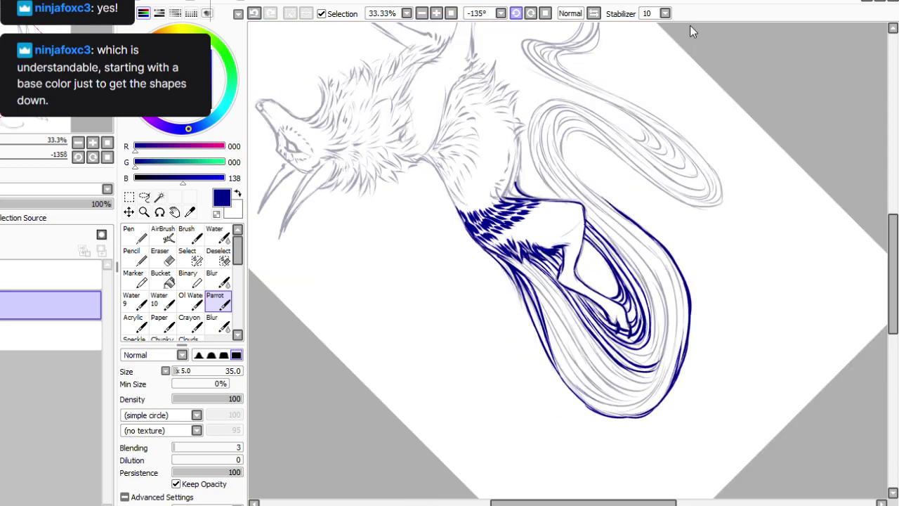
{"action": "key", "text": "End"}
{"action": "key", "text": "End"}
{"action": "key", "text": "End"}
{"action": "key", "text": "End"}
{"action": "key", "text": "End"}
{"action": "key", "text": "End"}
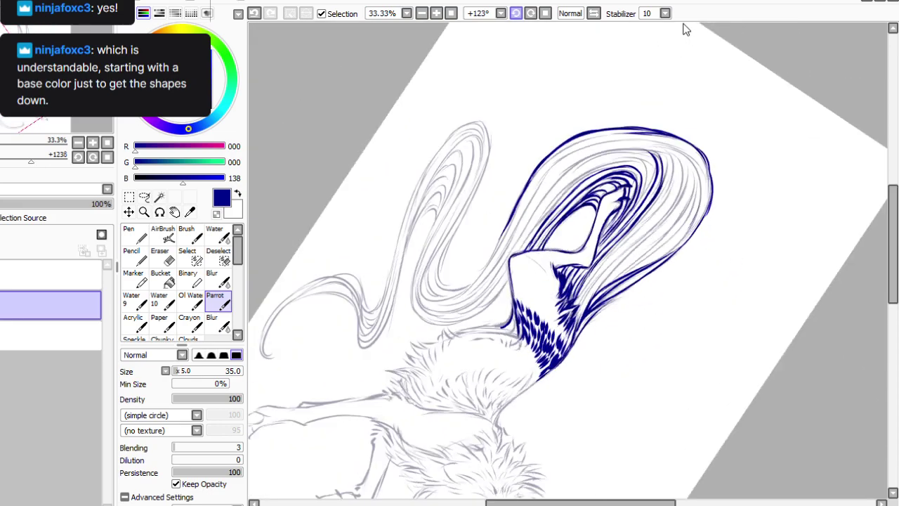
{"action": "left_click_drag", "start_coordinate": [893, 236], "coordinate": [893, 213]}
{"action": "left_click", "coordinate": [530, 13]}
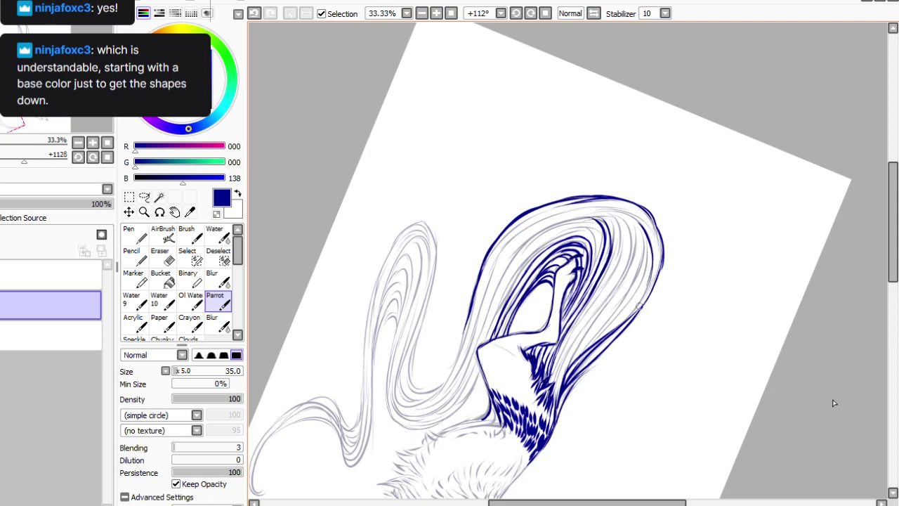
{"action": "left_click", "coordinate": [254, 13]}
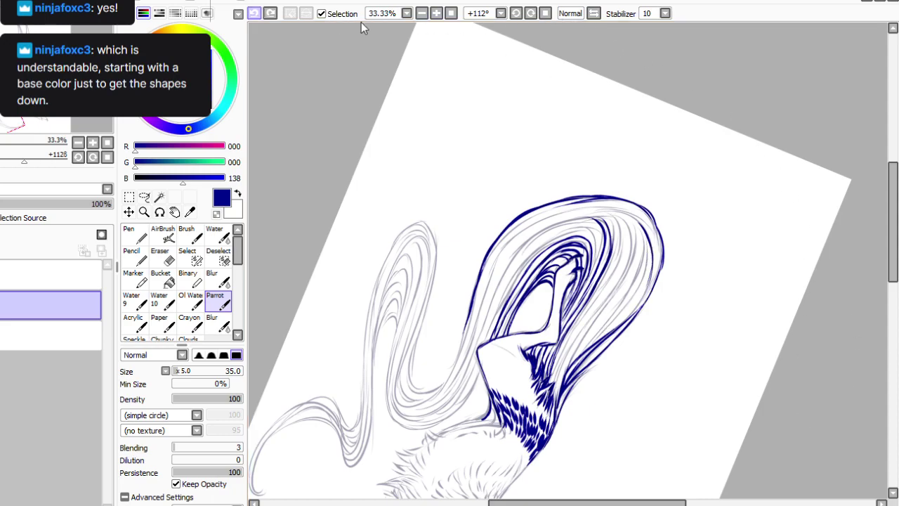
{"action": "left_click", "coordinate": [531, 13]}
{"action": "left_click_drag", "start_coordinate": [650, 269], "coordinate": [634, 312]}
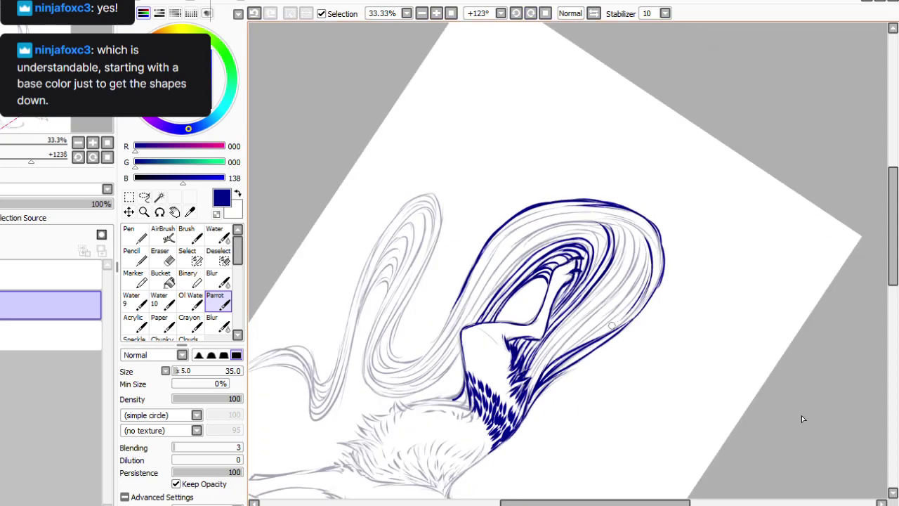
{"action": "left_click_drag", "start_coordinate": [648, 265], "coordinate": [629, 312]}
{"action": "left_click_drag", "start_coordinate": [645, 283], "coordinate": [621, 315]}
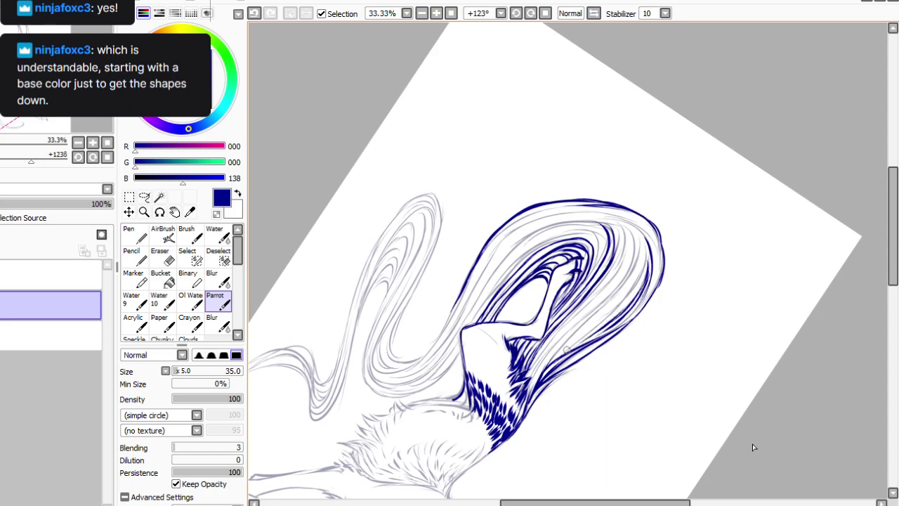
{"action": "left_click_drag", "start_coordinate": [658, 266], "coordinate": [631, 319]}
Ink longer curved strands around the turn of the large loop, between its inner strands and outer edge.
{"action": "left_click", "coordinate": [531, 14]}
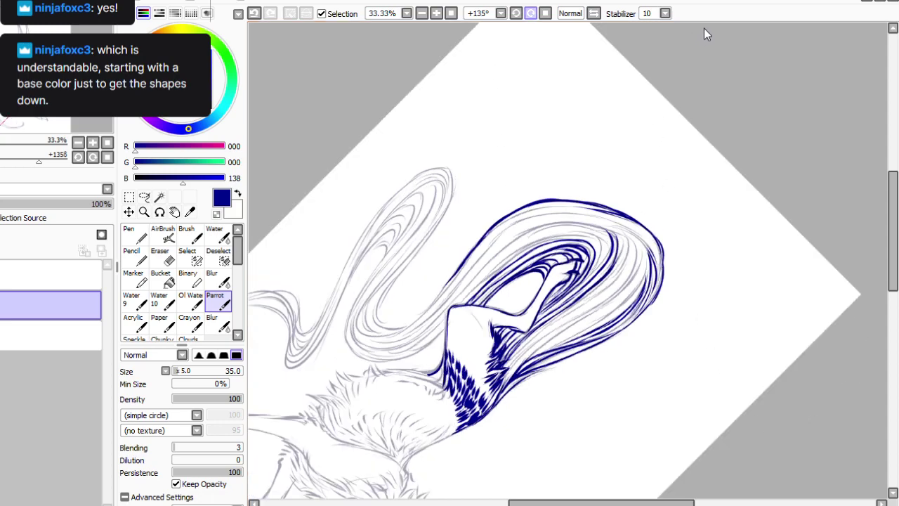
{"action": "key", "text": "End"}
{"action": "key", "text": "End"}
{"action": "key", "text": "End"}
{"action": "key", "text": "End"}
{"action": "key", "text": "End"}
{"action": "left_click_drag", "start_coordinate": [601, 246], "coordinate": [608, 320]}
{"action": "mouse_move", "coordinate": [611, 280]}
{"action": "left_mouse_down"}
{"action": "mouse_move", "coordinate": [587, 344]}
{"action": "mouse_move", "coordinate": [589, 335]}
{"action": "mouse_move", "coordinate": [555, 333]}
{"action": "left_mouse_up"}
{"action": "mouse_move", "coordinate": [598, 222]}
{"action": "left_mouse_down"}
{"action": "mouse_move", "coordinate": [620, 298]}
{"action": "mouse_move", "coordinate": [613, 327]}
{"action": "left_mouse_up"}
{"action": "mouse_move", "coordinate": [617, 289]}
{"action": "left_mouse_down"}
{"action": "mouse_move", "coordinate": [596, 346]}
{"action": "mouse_move", "coordinate": [625, 273]}
{"action": "mouse_move", "coordinate": [617, 329]}
{"action": "mouse_move", "coordinate": [574, 345]}
{"action": "left_mouse_up"}
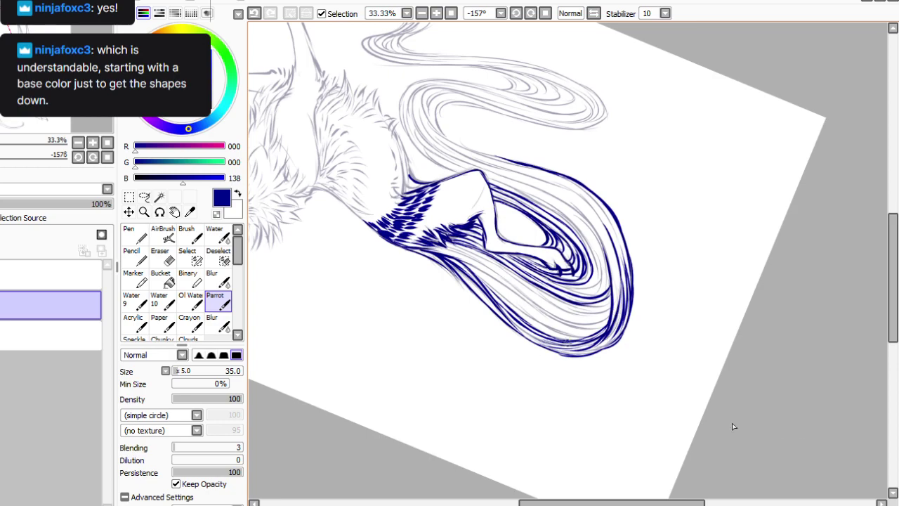
Fill the remaining gaps of the tail's large loop with dense parallel strands from the rump around the hind paw.
{"action": "left_click", "coordinate": [530, 12]}
{"action": "left_click", "coordinate": [530, 13]}
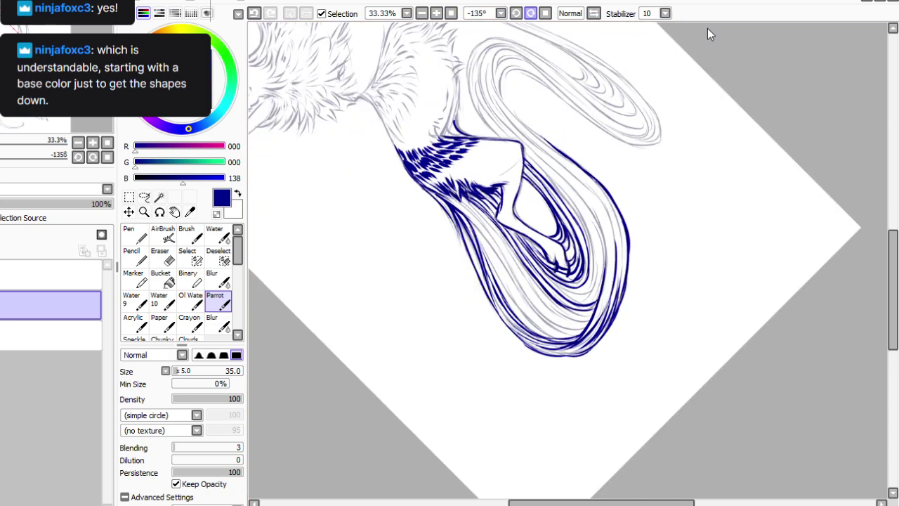
{"action": "left_click", "coordinate": [531, 13]}
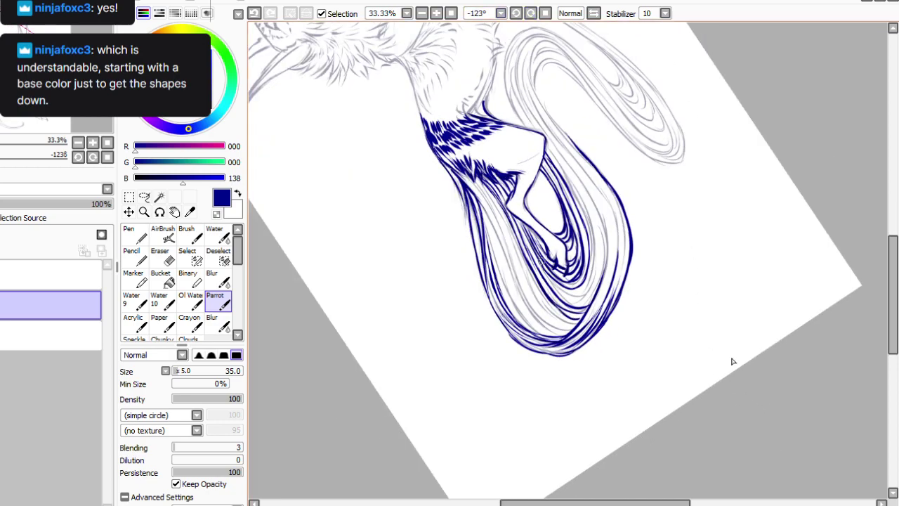
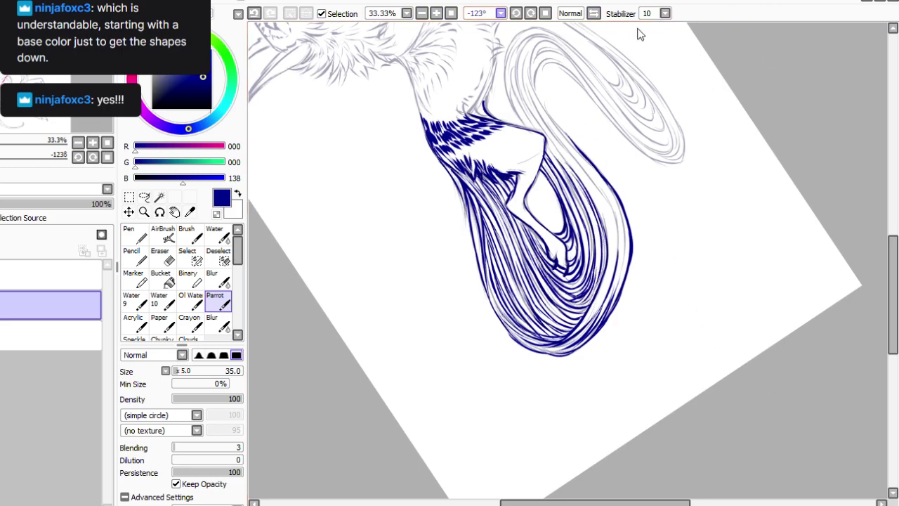
{"action": "left_click", "coordinate": [531, 14]}
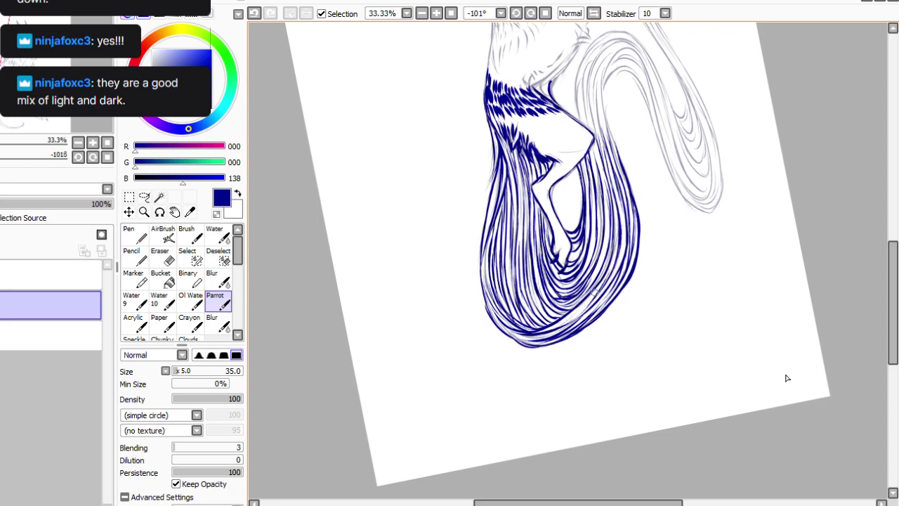
{"action": "scroll", "coordinate": [753, 288], "scroll_direction": "up", "scroll_amount": 2}
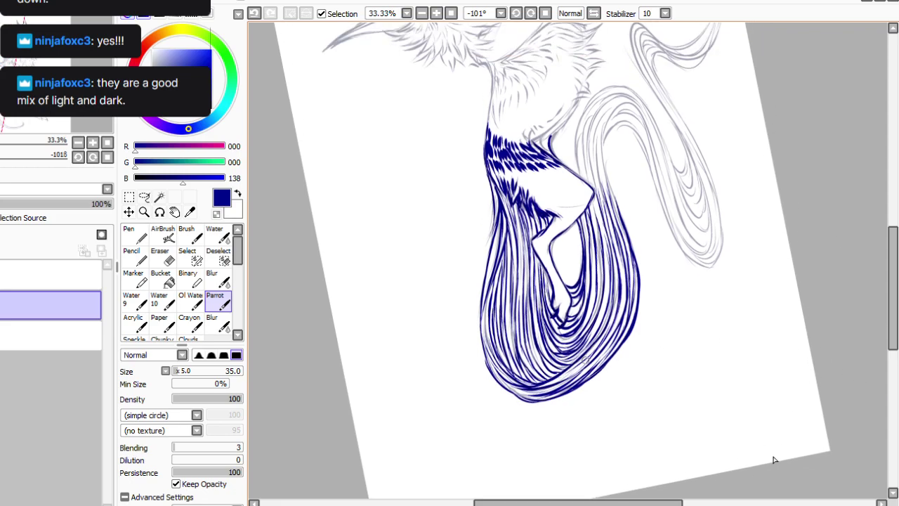
Ink strands on the tail section that passes the hind knee and leads into the second bend.
{"action": "left_click", "coordinate": [531, 13]}
{"action": "left_click_drag", "start_coordinate": [893, 256], "coordinate": [893, 237]}
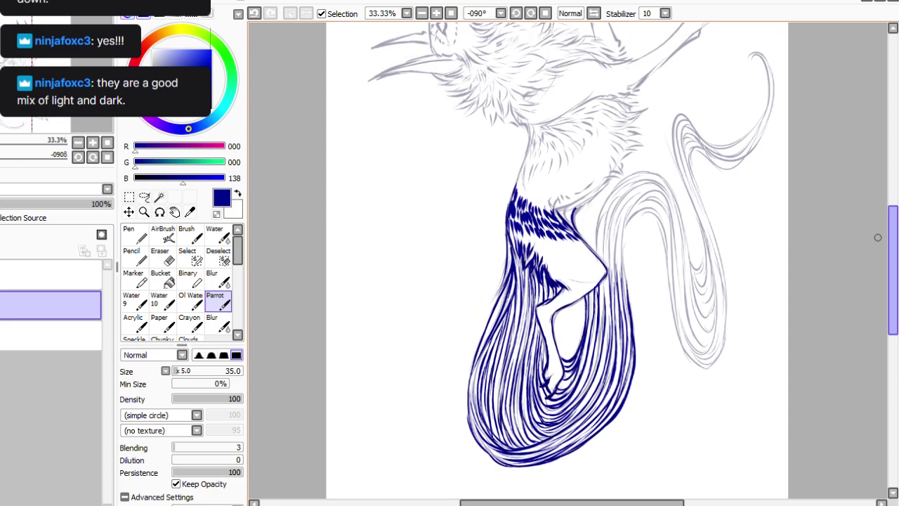
{"action": "left_click_drag", "start_coordinate": [613, 210], "coordinate": [613, 288]}
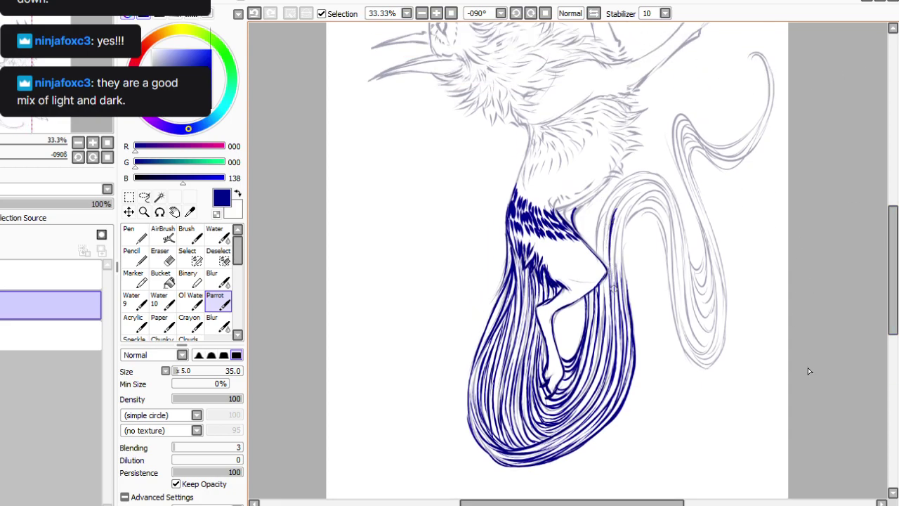
{"action": "left_click_drag", "start_coordinate": [610, 209], "coordinate": [606, 243]}
{"action": "left_click_drag", "start_coordinate": [607, 195], "coordinate": [594, 256]}
{"action": "left_click_drag", "start_coordinate": [595, 224], "coordinate": [594, 253]}
Ink the inner edge of the tail's second bend and layer arched strands above it.
{"action": "left_click_drag", "start_coordinate": [632, 209], "coordinate": [623, 266]}
{"action": "mouse_move", "coordinate": [630, 218]}
{"action": "left_mouse_down"}
{"action": "mouse_move", "coordinate": [659, 209]}
{"action": "mouse_move", "coordinate": [668, 264]}
{"action": "left_mouse_up"}
{"action": "mouse_move", "coordinate": [652, 218]}
{"action": "left_mouse_down"}
{"action": "mouse_move", "coordinate": [626, 234]}
{"action": "mouse_move", "coordinate": [652, 210]}
{"action": "mouse_move", "coordinate": [668, 248]}
{"action": "left_mouse_up"}
{"action": "mouse_move", "coordinate": [642, 201]}
{"action": "left_mouse_down"}
{"action": "mouse_move", "coordinate": [670, 212]}
{"action": "mouse_move", "coordinate": [650, 198]}
{"action": "mouse_move", "coordinate": [671, 222]}
{"action": "mouse_move", "coordinate": [671, 286]}
{"action": "left_mouse_up"}
{"action": "left_click_drag", "start_coordinate": [665, 240], "coordinate": [674, 302]}
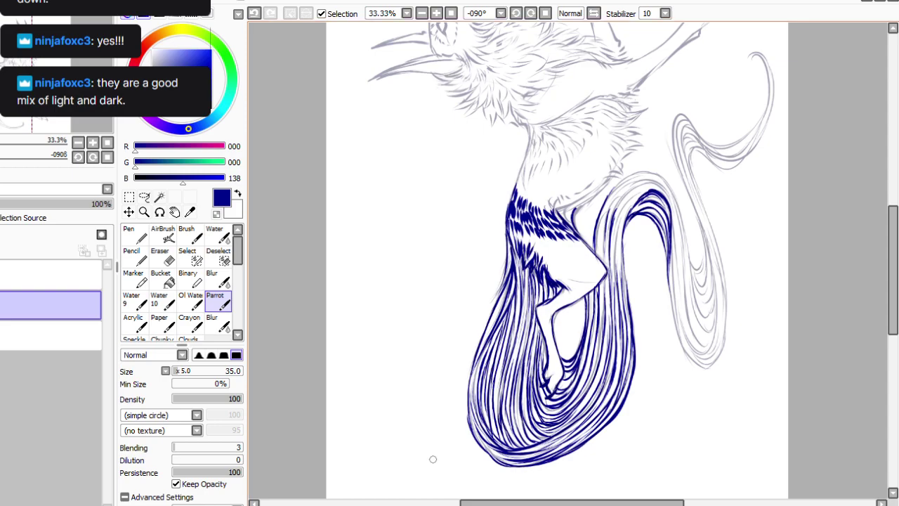
Ink the outer edge of the tail's second bend and fill the arch with parallel strands.
{"action": "mouse_move", "coordinate": [644, 169]}
{"action": "left_mouse_down"}
{"action": "mouse_move", "coordinate": [664, 177]}
{"action": "mouse_move", "coordinate": [703, 319]}
{"action": "left_mouse_up"}
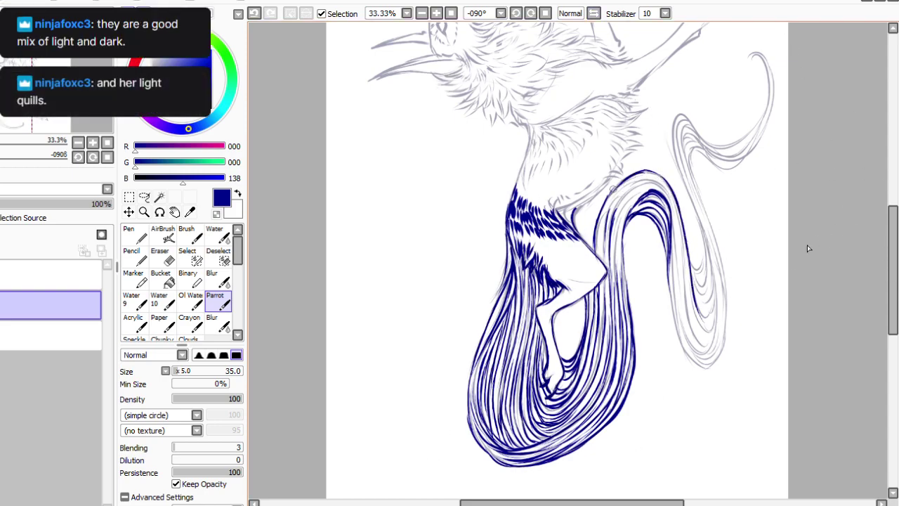
{"action": "mouse_move", "coordinate": [642, 191]}
{"action": "left_mouse_down"}
{"action": "mouse_move", "coordinate": [619, 217]}
{"action": "mouse_move", "coordinate": [616, 261]}
{"action": "mouse_move", "coordinate": [622, 220]}
{"action": "mouse_move", "coordinate": [652, 186]}
{"action": "left_mouse_up"}
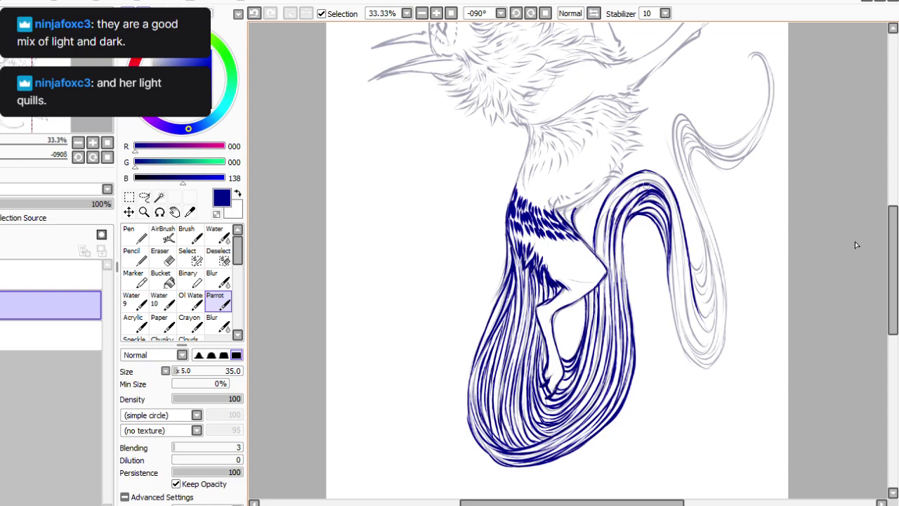
{"action": "left_click", "coordinate": [254, 14]}
{"action": "left_click", "coordinate": [254, 13]}
{"action": "mouse_move", "coordinate": [641, 186]}
{"action": "left_mouse_down"}
{"action": "mouse_move", "coordinate": [657, 246]}
{"action": "mouse_move", "coordinate": [635, 186]}
{"action": "mouse_move", "coordinate": [603, 241]}
{"action": "mouse_move", "coordinate": [610, 214]}
{"action": "mouse_move", "coordinate": [605, 266]}
{"action": "left_mouse_up"}
{"action": "left_click_drag", "start_coordinate": [642, 172], "coordinate": [672, 203]}
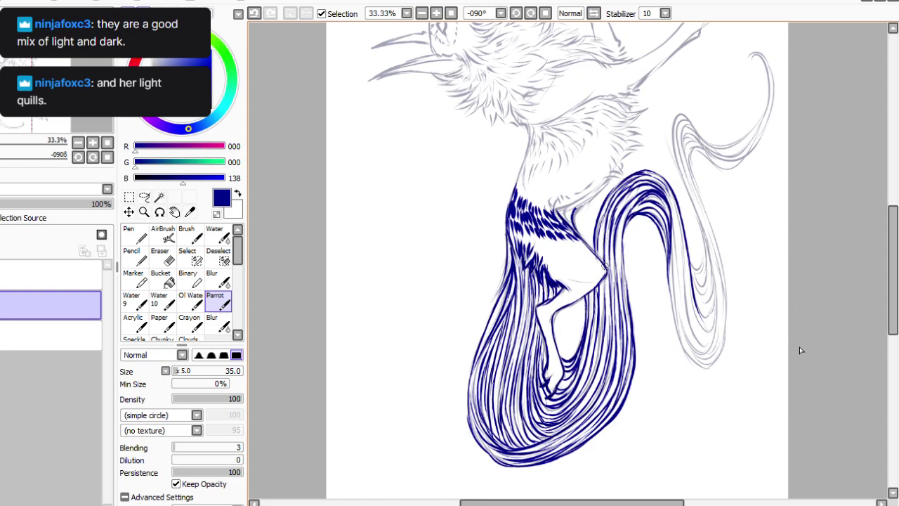
Ink nested U-shaped strands inside the tail's third bend and the inner edge leading out of it.
{"action": "left_click", "coordinate": [451, 13]}
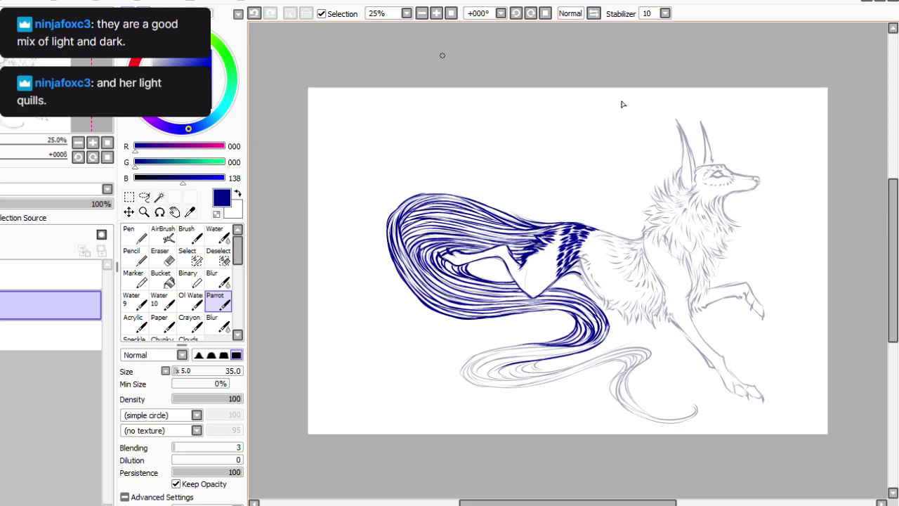
{"action": "key", "text": "Delete"}
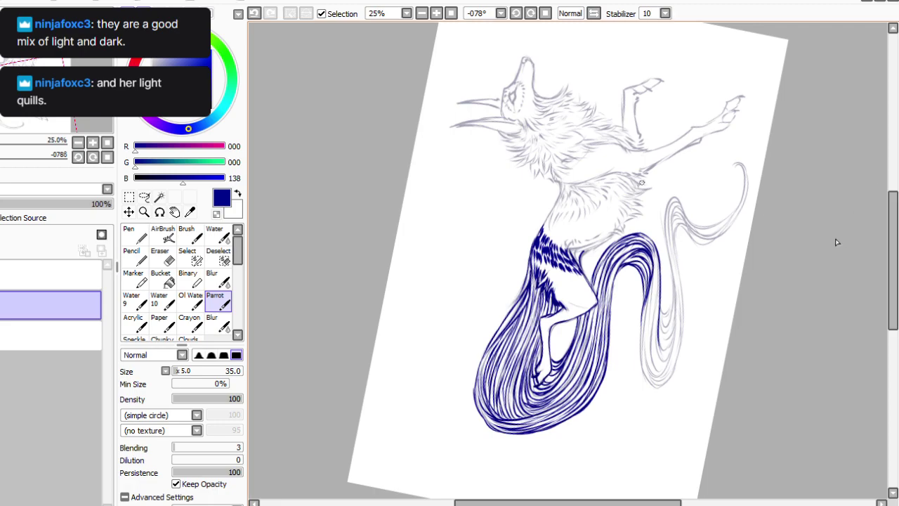
{"action": "key", "text": "ctrl+plus"}
{"action": "left_click_drag", "start_coordinate": [686, 272], "coordinate": [682, 399]}
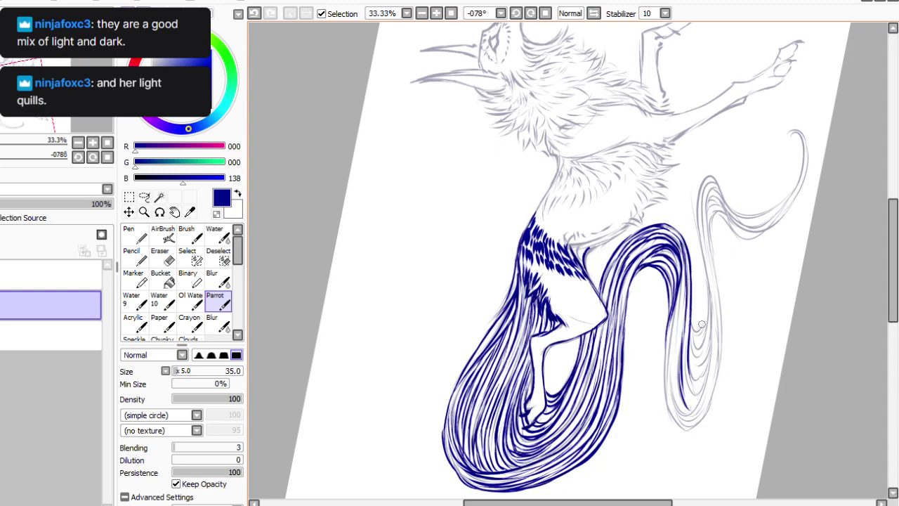
{"action": "left_click_drag", "start_coordinate": [707, 282], "coordinate": [697, 333]}
{"action": "left_click_drag", "start_coordinate": [699, 212], "coordinate": [708, 295]}
{"action": "left_click_drag", "start_coordinate": [703, 261], "coordinate": [709, 355]}
{"action": "mouse_move", "coordinate": [709, 304]}
{"action": "left_mouse_down"}
{"action": "mouse_move", "coordinate": [707, 352]}
{"action": "mouse_move", "coordinate": [696, 349]}
{"action": "mouse_move", "coordinate": [703, 362]}
{"action": "left_mouse_up"}
{"action": "mouse_move", "coordinate": [708, 330]}
{"action": "left_mouse_down"}
{"action": "mouse_move", "coordinate": [690, 363]}
{"action": "mouse_move", "coordinate": [696, 378]}
{"action": "mouse_move", "coordinate": [688, 342]}
{"action": "mouse_move", "coordinate": [696, 395]}
{"action": "left_mouse_up"}
{"action": "mouse_move", "coordinate": [710, 364]}
{"action": "left_mouse_down"}
{"action": "mouse_move", "coordinate": [687, 353]}
{"action": "mouse_move", "coordinate": [687, 378]}
{"action": "left_mouse_up"}
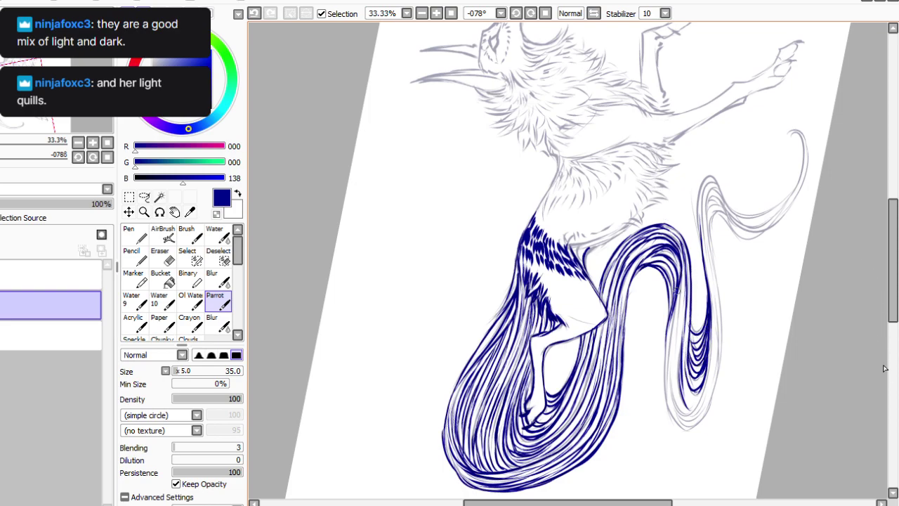
Add further curved strands down both sides and around the turn of the tail's third bend.
{"action": "left_click_drag", "start_coordinate": [711, 341], "coordinate": [701, 400]}
{"action": "left_click_drag", "start_coordinate": [709, 364], "coordinate": [687, 403]}
{"action": "left_click_drag", "start_coordinate": [676, 307], "coordinate": [670, 370]}
{"action": "left_click_drag", "start_coordinate": [672, 321], "coordinate": [673, 405]}
{"action": "mouse_move", "coordinate": [669, 371]}
{"action": "left_mouse_down"}
{"action": "mouse_move", "coordinate": [672, 407]}
{"action": "mouse_move", "coordinate": [694, 412]}
{"action": "left_mouse_up"}
{"action": "left_click_drag", "start_coordinate": [711, 366], "coordinate": [681, 413]}
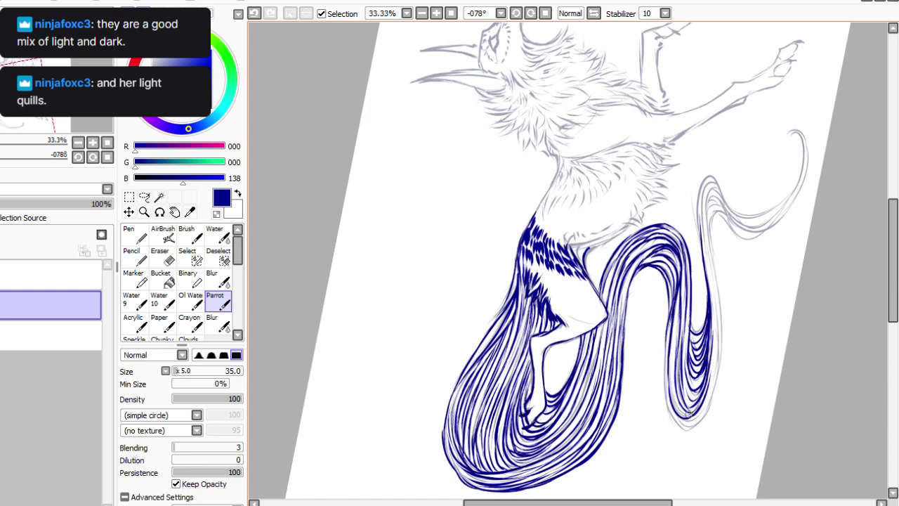
Ink the outer edge around the tail's third bend.
{"action": "mouse_move", "coordinate": [672, 306]}
{"action": "left_mouse_down"}
{"action": "mouse_move", "coordinate": [679, 391]}
{"action": "mouse_move", "coordinate": [666, 391]}
{"action": "mouse_move", "coordinate": [682, 430]}
{"action": "mouse_move", "coordinate": [706, 404]}
{"action": "left_mouse_up"}
{"action": "left_click_drag", "start_coordinate": [715, 290], "coordinate": [721, 350]}
{"action": "left_click_drag", "start_coordinate": [714, 306], "coordinate": [707, 410]}
{"action": "left_click_drag", "start_coordinate": [716, 360], "coordinate": [685, 433]}
{"action": "left_click_drag", "start_coordinate": [670, 372], "coordinate": [676, 425]}
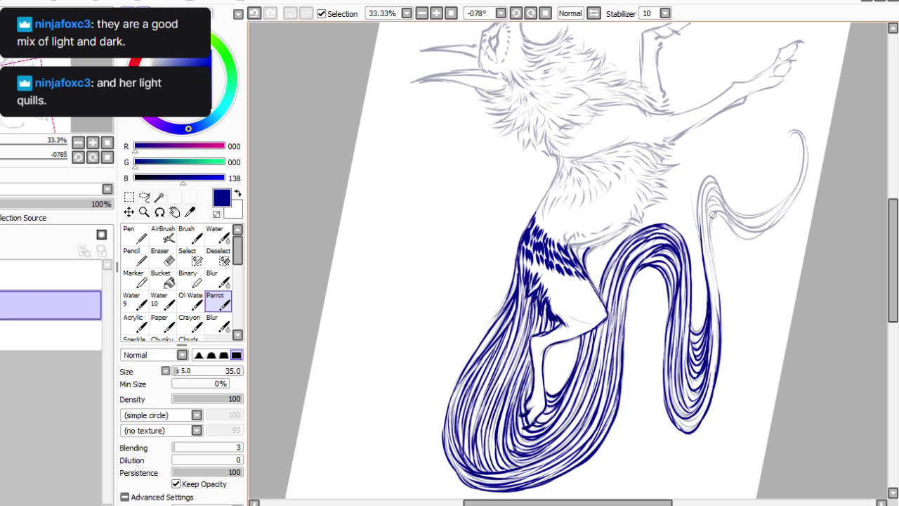
Ink the narrow fourth bend near the tail's tip and join its strands to the third bend.
{"action": "left_click_drag", "start_coordinate": [717, 214], "coordinate": [716, 284]}
{"action": "left_click_drag", "start_coordinate": [713, 246], "coordinate": [718, 298]}
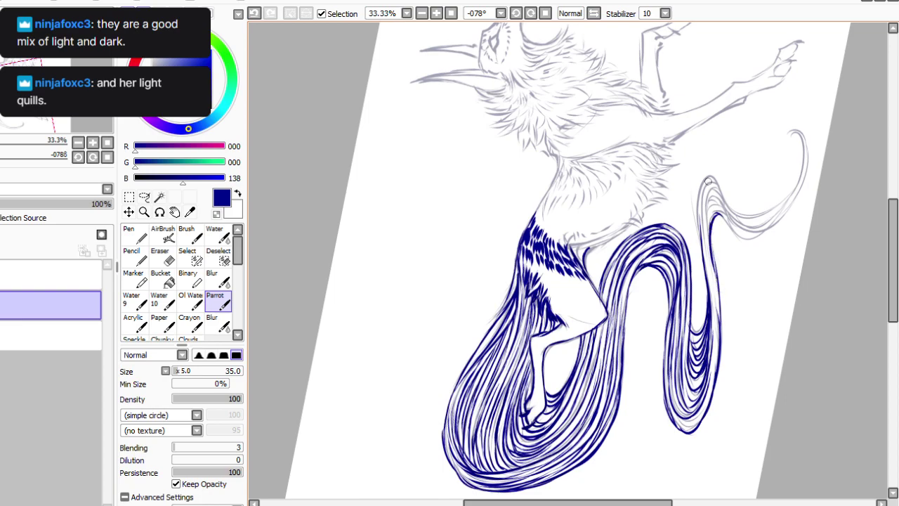
{"action": "mouse_move", "coordinate": [717, 201]}
{"action": "left_mouse_down"}
{"action": "mouse_move", "coordinate": [708, 290]}
{"action": "mouse_move", "coordinate": [708, 224]}
{"action": "left_mouse_up"}
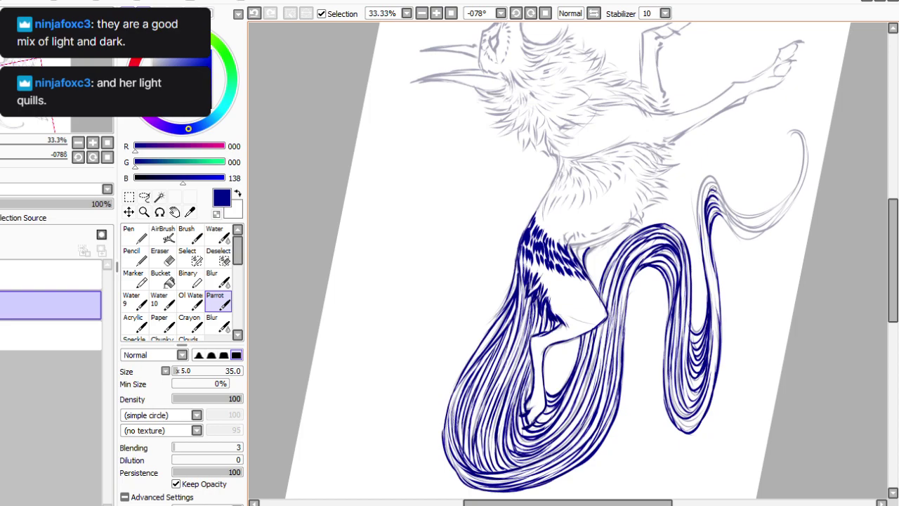
{"action": "left_click_drag", "start_coordinate": [705, 178], "coordinate": [699, 223]}
{"action": "left_click_drag", "start_coordinate": [704, 189], "coordinate": [713, 362]}
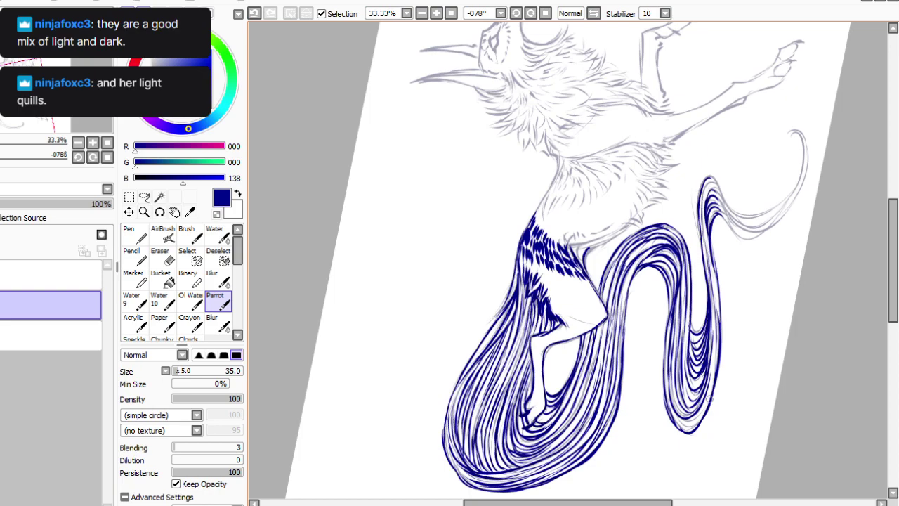
{"action": "left_click_drag", "start_coordinate": [714, 330], "coordinate": [709, 391]}
{"action": "key", "text": "ctrl+z"}
{"action": "left_click_drag", "start_coordinate": [707, 260], "coordinate": [718, 315]}
Ink the inner edge of the tail's final curve, running from the fourth bend towards the tip.
{"action": "scroll", "coordinate": [772, 199], "scroll_direction": "up", "scroll_amount": 3}
{"action": "key", "text": "Delete"}
{"action": "key", "text": "Delete"}
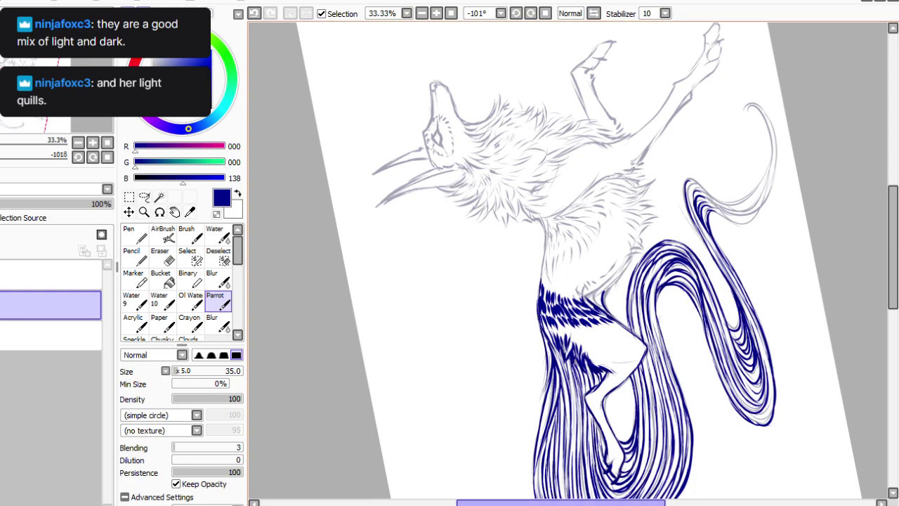
{"action": "key", "text": "Right"}
{"action": "key", "text": "Right"}
{"action": "key", "text": "Right"}
{"action": "key", "text": "End"}
{"action": "left_click_drag", "start_coordinate": [708, 26], "coordinate": [738, 40]}
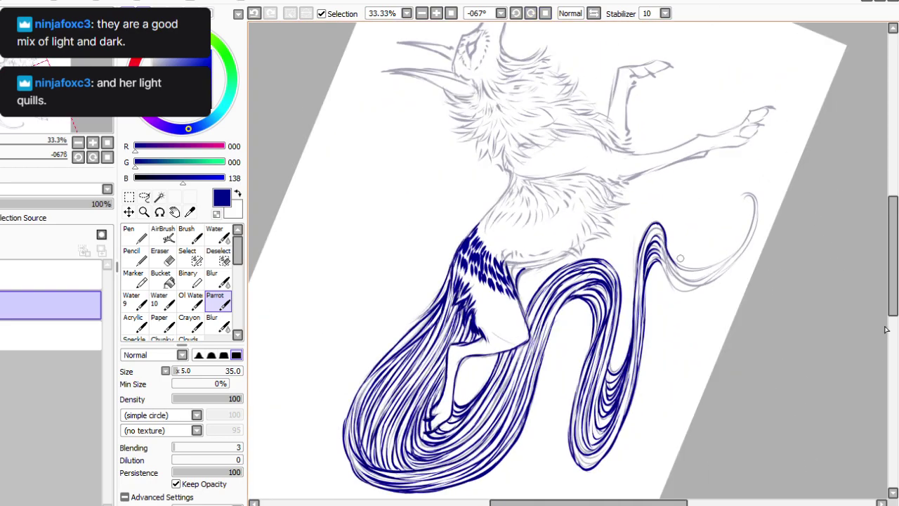
{"action": "left_click", "coordinate": [517, 14]}
{"action": "left_click_drag", "start_coordinate": [690, 30], "coordinate": [687, 27]}
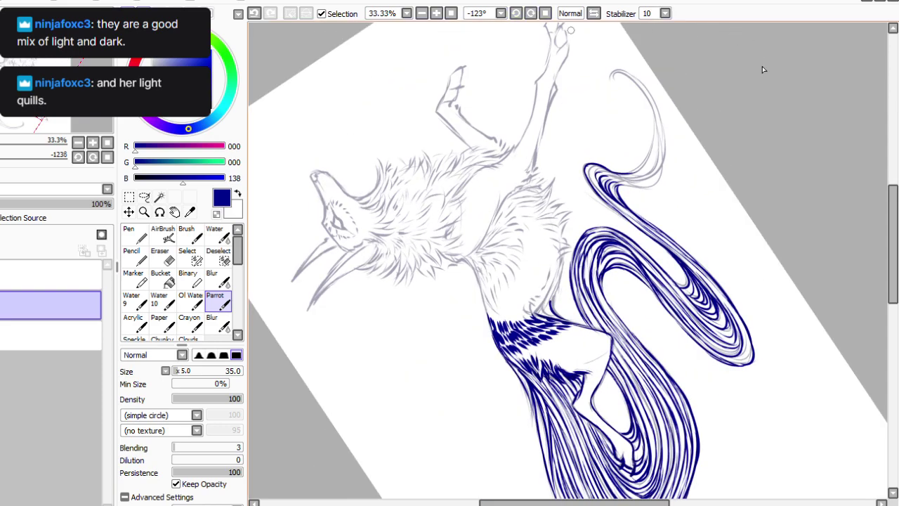
{"action": "left_click_drag", "start_coordinate": [649, 113], "coordinate": [646, 167]}
{"action": "mouse_move", "coordinate": [652, 129]}
{"action": "left_mouse_down"}
{"action": "mouse_move", "coordinate": [637, 174]}
{"action": "mouse_move", "coordinate": [612, 166]}
{"action": "left_mouse_up"}
{"action": "left_click", "coordinate": [517, 13]}
{"action": "left_click", "coordinate": [516, 13]}
{"action": "left_click_drag", "start_coordinate": [582, 85], "coordinate": [613, 119]}
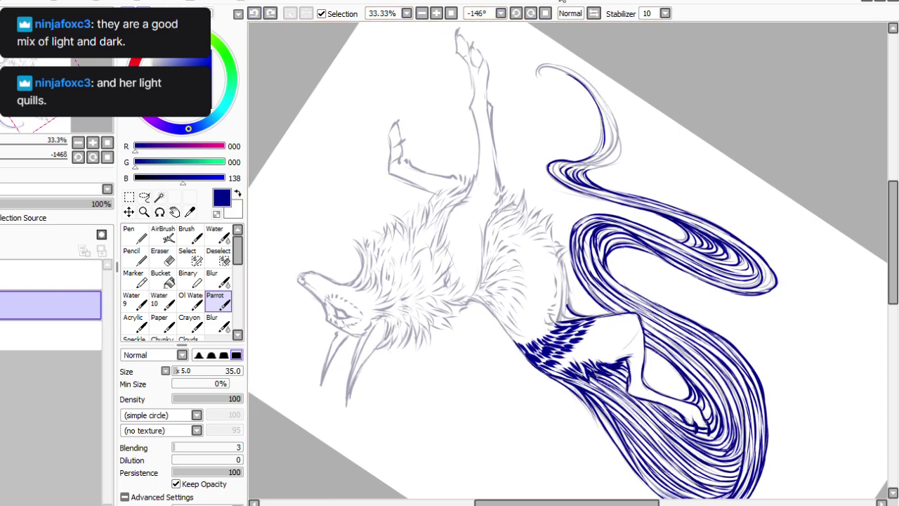
Ink the outer edge of the tail's final curve and fill its base with curved strands.
{"action": "key", "text": "End"}
{"action": "key", "text": "End"}
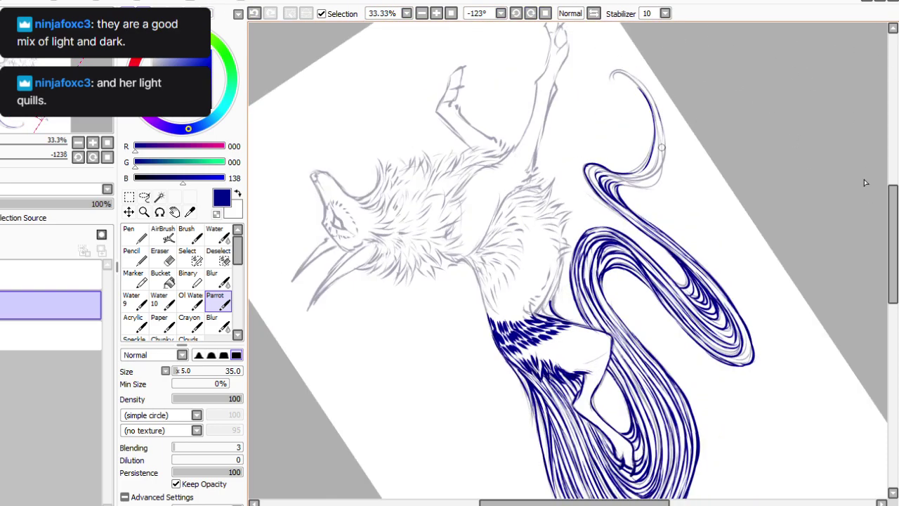
{"action": "mouse_move", "coordinate": [661, 140]}
{"action": "left_mouse_down"}
{"action": "mouse_move", "coordinate": [646, 180]}
{"action": "mouse_move", "coordinate": [622, 169]}
{"action": "mouse_move", "coordinate": [644, 186]}
{"action": "mouse_move", "coordinate": [634, 184]}
{"action": "left_mouse_up"}
{"action": "key", "text": "End"}
{"action": "key", "text": "End"}
{"action": "key", "text": "End"}
{"action": "key", "text": "End"}
{"action": "key", "text": "End"}
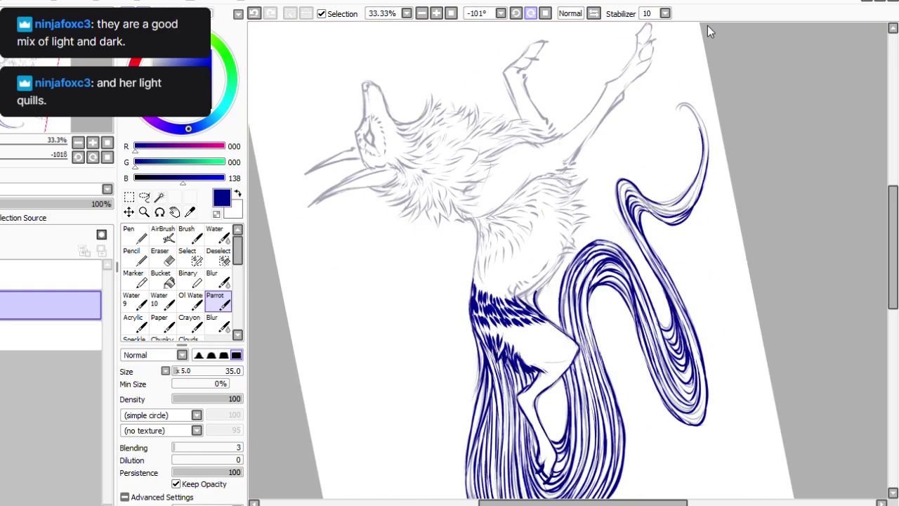
{"action": "mouse_move", "coordinate": [659, 240]}
{"action": "left_mouse_down"}
{"action": "mouse_move", "coordinate": [673, 276]}
{"action": "mouse_move", "coordinate": [691, 281]}
{"action": "left_mouse_up"}
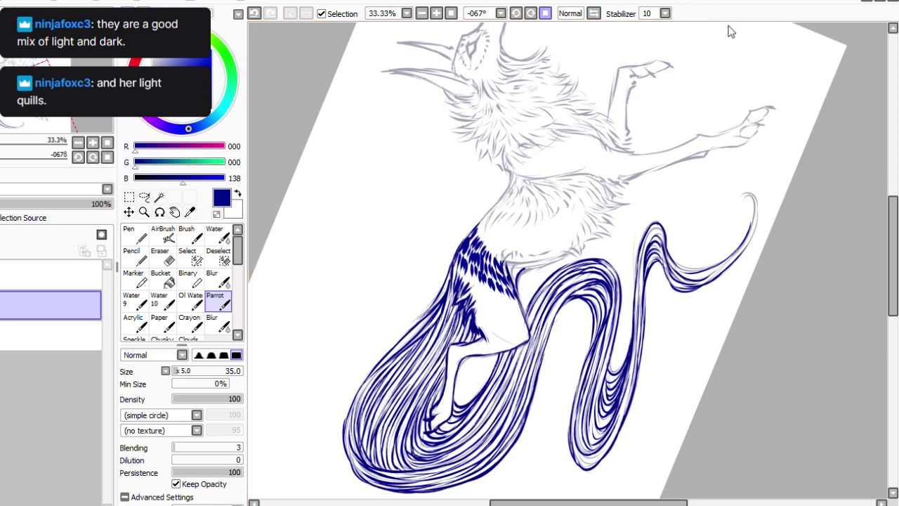
Ink the tail's small hooked tip and add the remaining strands along the final curve and fourth bend.
{"action": "key", "text": "Delete"}
{"action": "key", "text": "Delete"}
{"action": "key", "text": "Delete"}
{"action": "mouse_move", "coordinate": [683, 129]}
{"action": "left_mouse_down"}
{"action": "mouse_move", "coordinate": [678, 179]}
{"action": "mouse_move", "coordinate": [641, 188]}
{"action": "left_mouse_up"}
{"action": "mouse_move", "coordinate": [651, 86]}
{"action": "left_mouse_down"}
{"action": "mouse_move", "coordinate": [647, 94]}
{"action": "mouse_move", "coordinate": [679, 122]}
{"action": "left_mouse_up"}
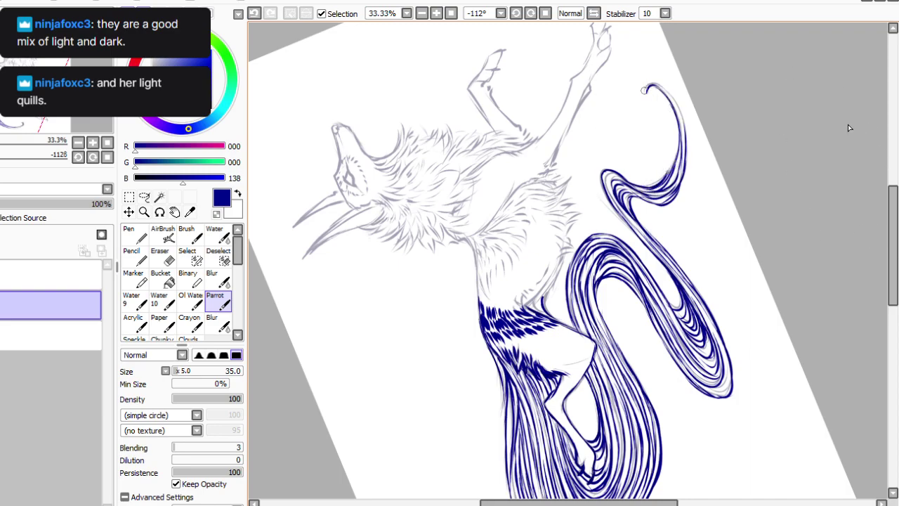
{"action": "mouse_move", "coordinate": [646, 86]}
{"action": "left_mouse_down"}
{"action": "mouse_move", "coordinate": [673, 97]}
{"action": "mouse_move", "coordinate": [683, 126]}
{"action": "mouse_move", "coordinate": [671, 184]}
{"action": "left_mouse_up"}
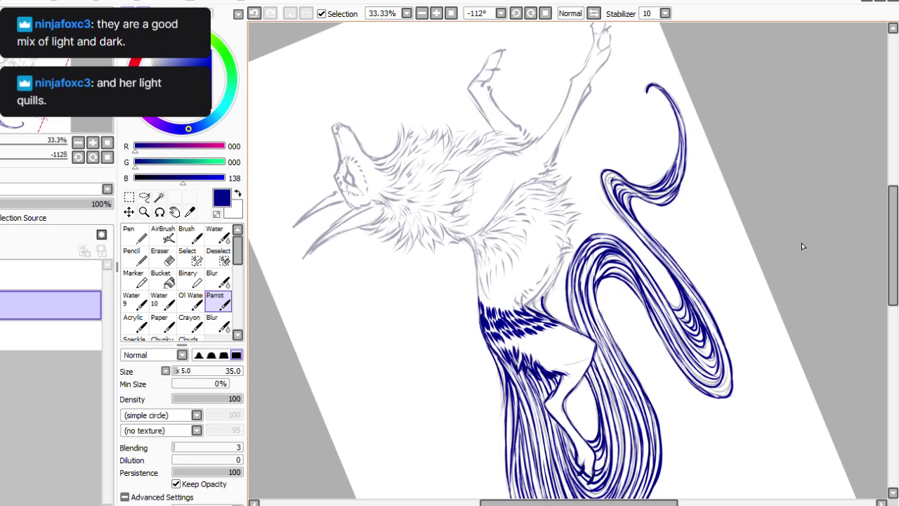
{"action": "left_click_drag", "start_coordinate": [613, 175], "coordinate": [620, 209]}
{"action": "left_click_drag", "start_coordinate": [715, 334], "coordinate": [683, 280]}
{"action": "left_click", "coordinate": [545, 14]}
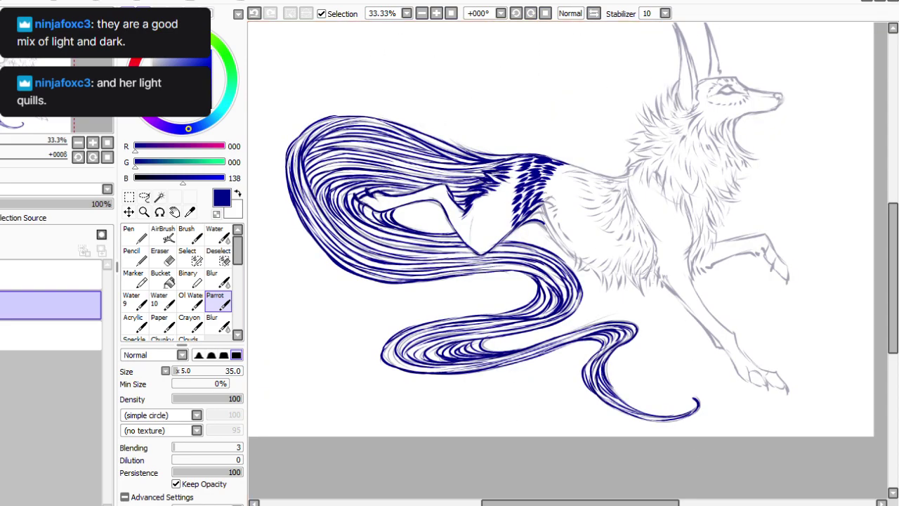
Ink the rear contour of the extended foreleg and the belly line with its jagged fur tufts.
{"action": "left_click_drag", "start_coordinate": [653, 275], "coordinate": [716, 344]}
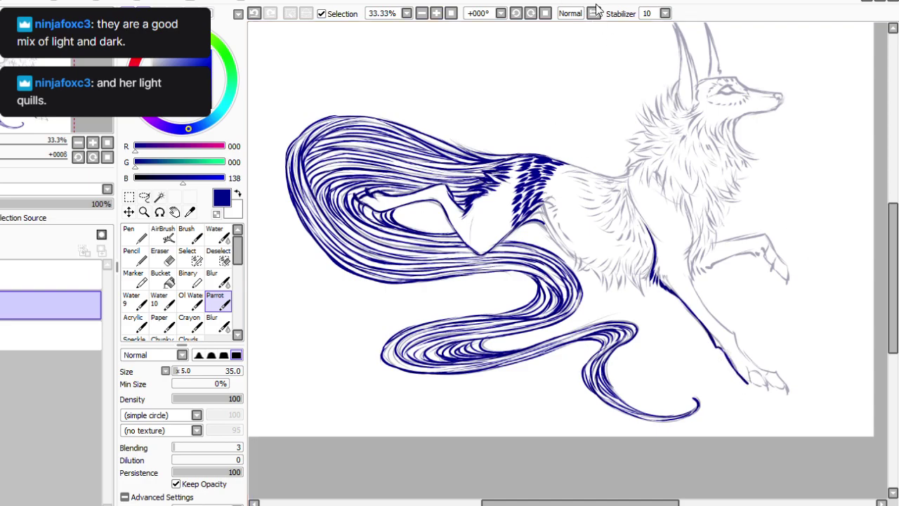
{"action": "mouse_move", "coordinate": [647, 277]}
{"action": "left_mouse_down"}
{"action": "mouse_move", "coordinate": [647, 298]}
{"action": "mouse_move", "coordinate": [639, 270]}
{"action": "mouse_move", "coordinate": [645, 295]}
{"action": "mouse_move", "coordinate": [632, 274]}
{"action": "mouse_move", "coordinate": [628, 288]}
{"action": "mouse_move", "coordinate": [623, 275]}
{"action": "mouse_move", "coordinate": [601, 289]}
{"action": "left_mouse_up"}
{"action": "left_click_drag", "start_coordinate": [599, 270], "coordinate": [597, 288]}
{"action": "mouse_move", "coordinate": [538, 224]}
{"action": "left_mouse_down"}
{"action": "mouse_move", "coordinate": [577, 269]}
{"action": "mouse_move", "coordinate": [582, 257]}
{"action": "mouse_move", "coordinate": [583, 271]}
{"action": "mouse_move", "coordinate": [591, 263]}
{"action": "mouse_move", "coordinate": [606, 283]}
{"action": "left_mouse_up"}
{"action": "mouse_move", "coordinate": [599, 272]}
{"action": "left_mouse_down"}
{"action": "mouse_move", "coordinate": [603, 286]}
{"action": "mouse_move", "coordinate": [599, 274]}
{"action": "left_mouse_up"}
{"action": "left_click_drag", "start_coordinate": [584, 269], "coordinate": [594, 274]}
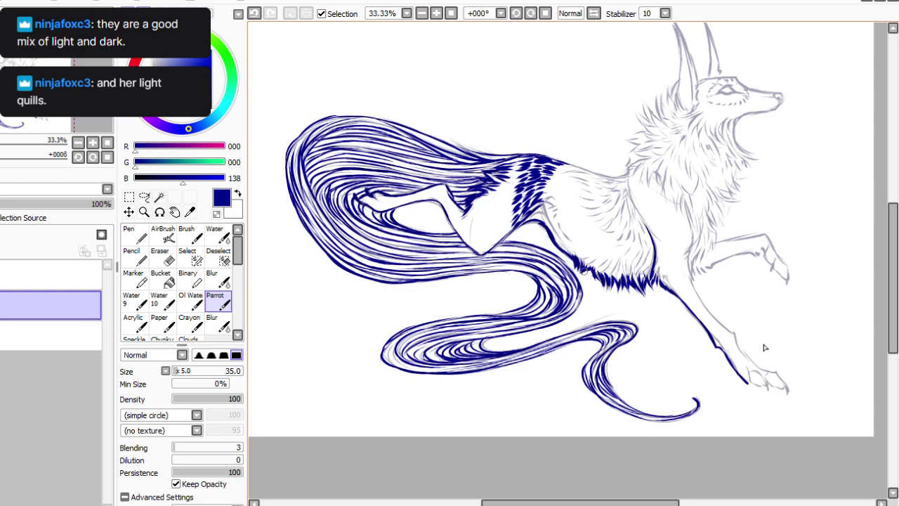
Thicken the line behind the shoulder and ink the back contour from the haunch up to the neck.
{"action": "left_click_drag", "start_coordinate": [630, 196], "coordinate": [653, 244]}
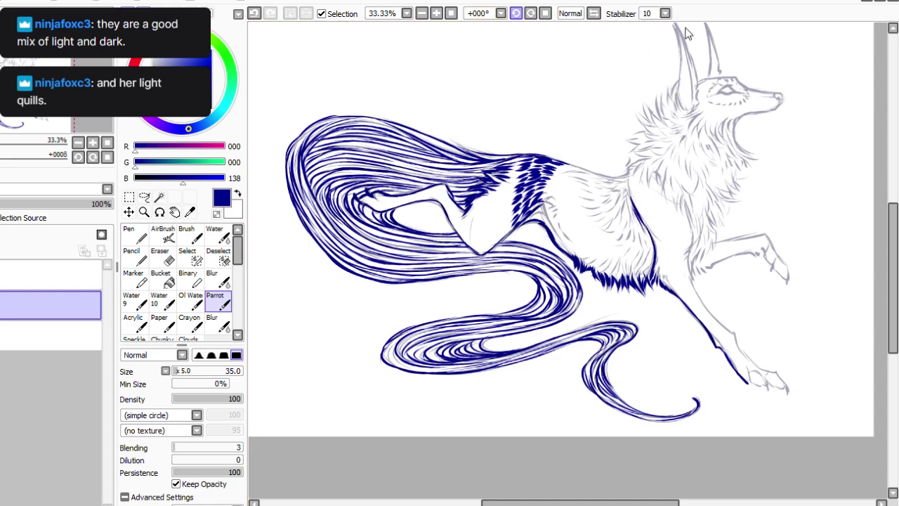
{"action": "left_click", "coordinate": [516, 13]}
{"action": "left_click", "coordinate": [517, 14]}
{"action": "mouse_move", "coordinate": [801, 257]}
{"action": "left_mouse_down"}
{"action": "mouse_move", "coordinate": [682, 33]}
{"action": "mouse_move", "coordinate": [632, 6]}
{"action": "left_mouse_up"}
{"action": "mouse_move", "coordinate": [484, 171]}
{"action": "left_mouse_down"}
{"action": "mouse_move", "coordinate": [486, 204]}
{"action": "mouse_move", "coordinate": [468, 259]}
{"action": "left_mouse_up"}
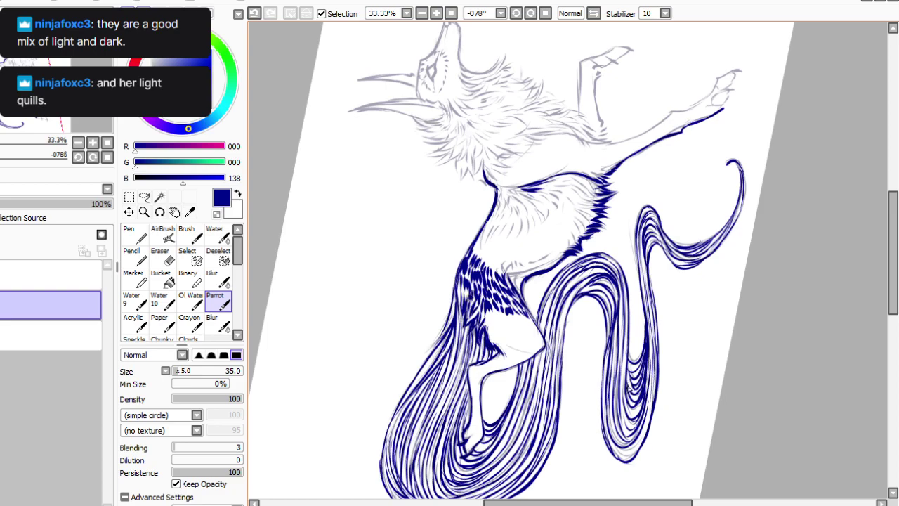
Undo the last stroke, and fill the thigh, lower hind leg and hind paw with short fur strokes.
{"action": "left_click", "coordinate": [255, 12]}
{"action": "left_click_drag", "start_coordinate": [461, 286], "coordinate": [465, 294]}
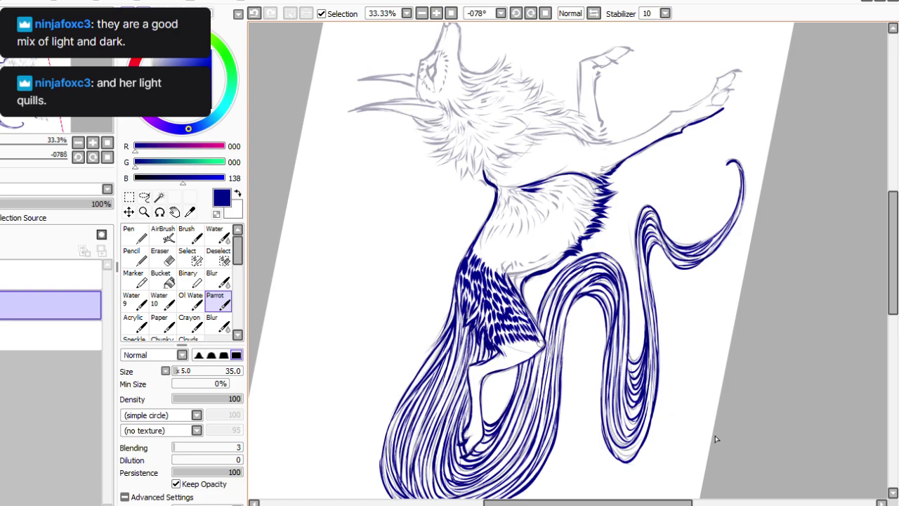
{"action": "left_click", "coordinate": [517, 13]}
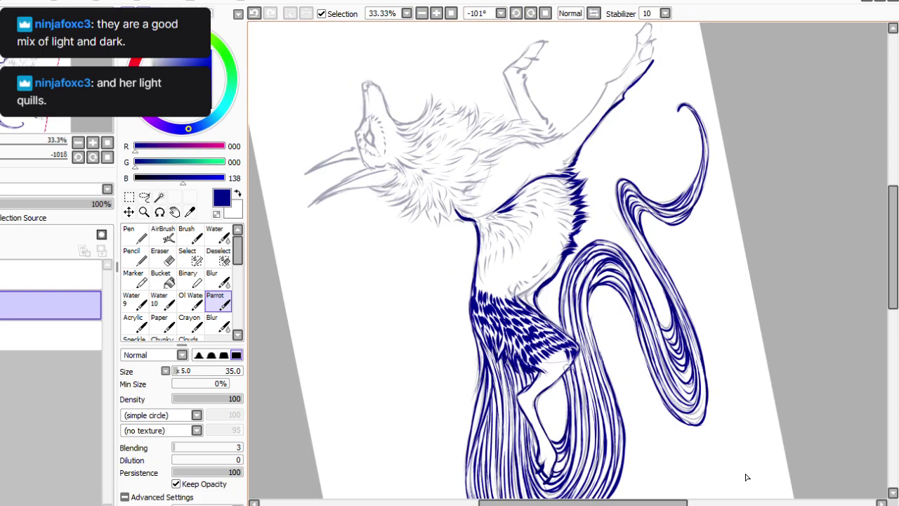
{"action": "mouse_move", "coordinate": [562, 351]}
{"action": "left_mouse_down"}
{"action": "mouse_move", "coordinate": [547, 370]}
{"action": "mouse_move", "coordinate": [561, 377]}
{"action": "left_mouse_up"}
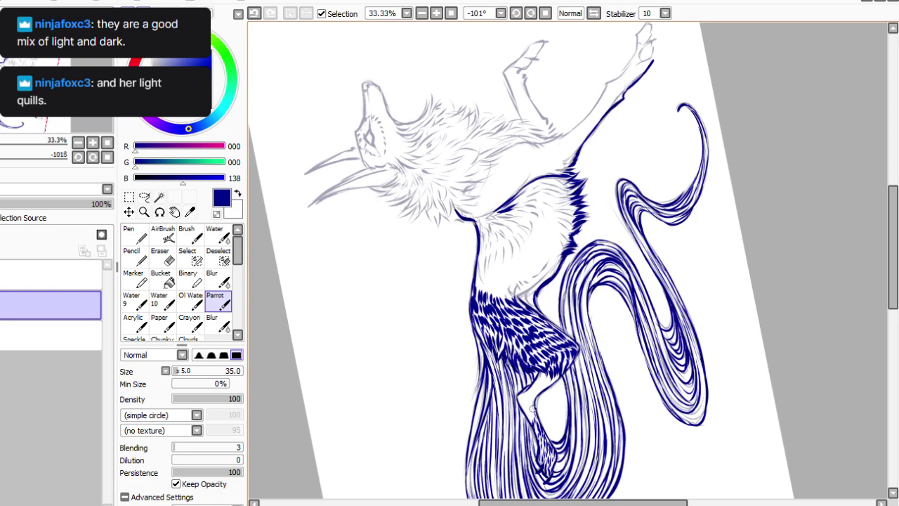
{"action": "left_click_drag", "start_coordinate": [555, 375], "coordinate": [552, 385]}
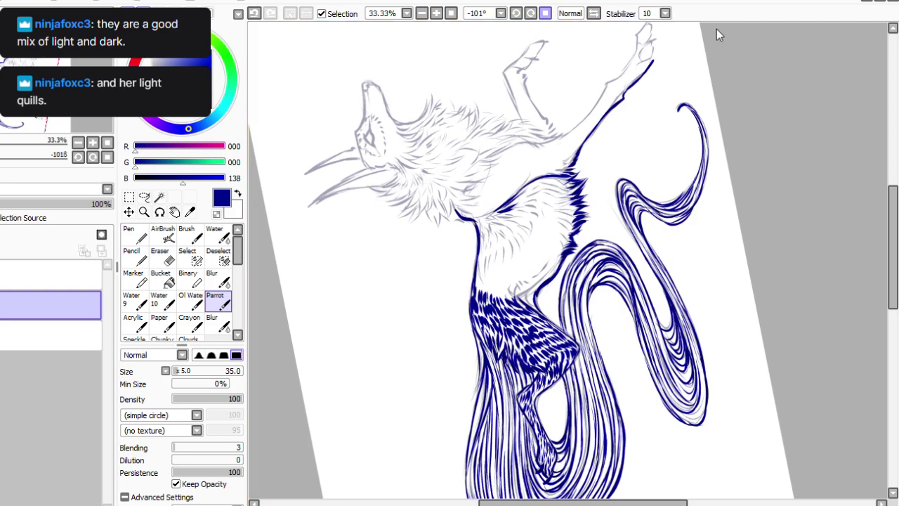
{"action": "left_click", "coordinate": [546, 13]}
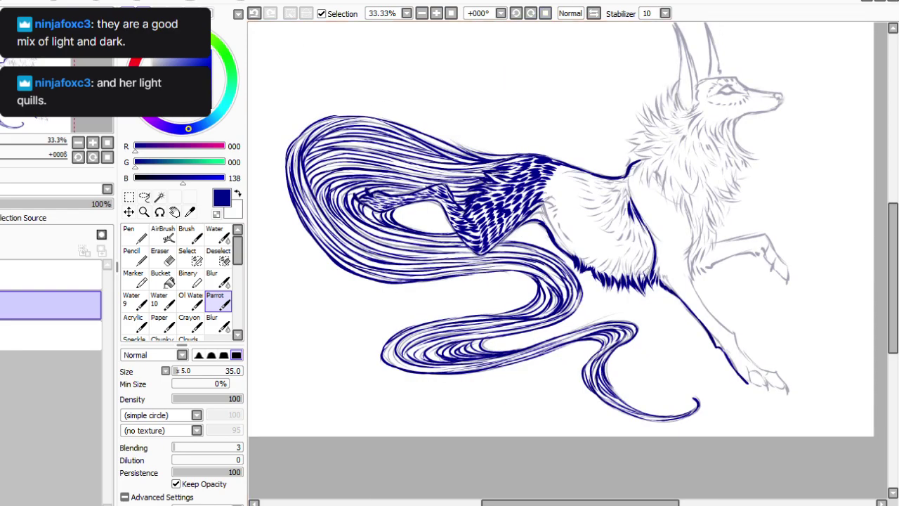
Ink a fan of fur strokes spreading over the upper ribs from the point where the back meets the shoulder.
{"action": "key", "text": "Delete"}
{"action": "key", "text": "Delete"}
{"action": "key", "text": "Delete"}
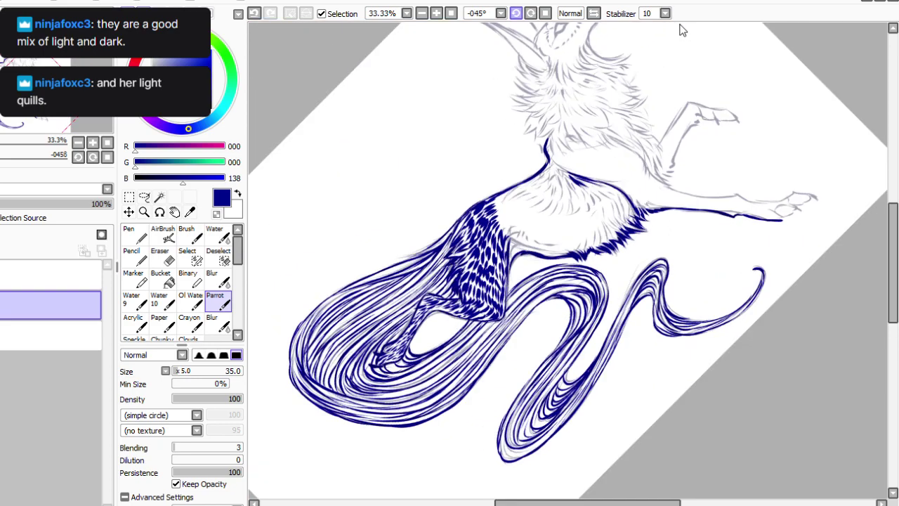
{"action": "mouse_move", "coordinate": [569, 184]}
{"action": "left_mouse_down"}
{"action": "mouse_move", "coordinate": [552, 175]}
{"action": "mouse_move", "coordinate": [528, 182]}
{"action": "left_mouse_up"}
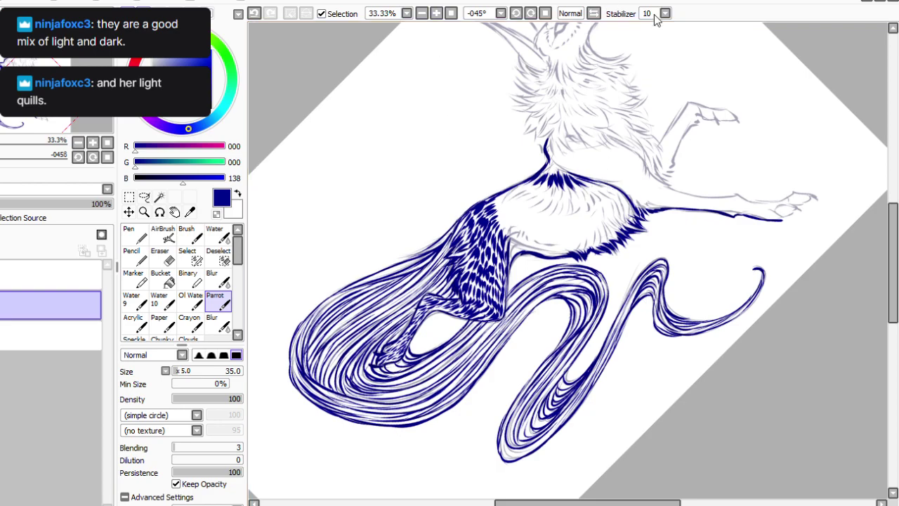
{"action": "key", "text": "End"}
{"action": "key", "text": "End"}
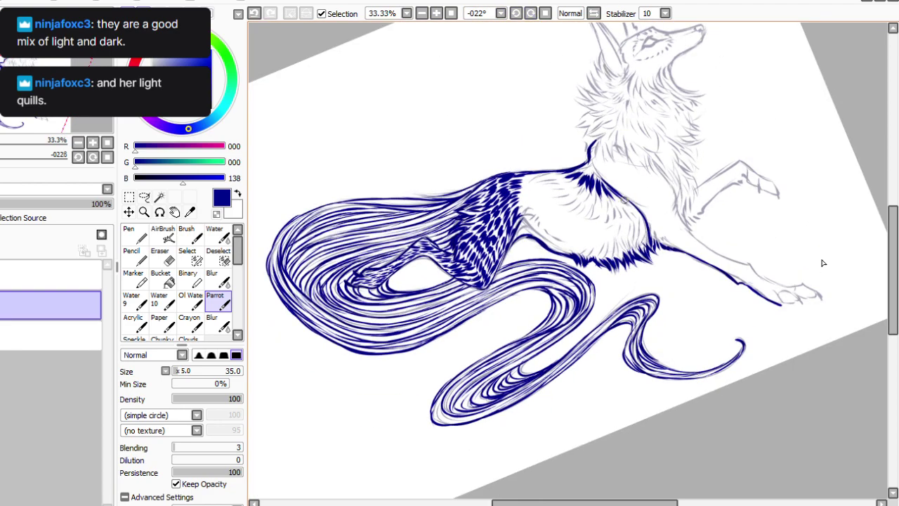
{"action": "mouse_move", "coordinate": [638, 216]}
{"action": "left_mouse_down"}
{"action": "mouse_move", "coordinate": [593, 197]}
{"action": "mouse_move", "coordinate": [593, 208]}
{"action": "mouse_move", "coordinate": [585, 207]}
{"action": "mouse_move", "coordinate": [577, 183]}
{"action": "mouse_move", "coordinate": [557, 188]}
{"action": "mouse_move", "coordinate": [563, 174]}
{"action": "mouse_move", "coordinate": [554, 173]}
{"action": "mouse_move", "coordinate": [583, 170]}
{"action": "left_mouse_up"}
{"action": "left_click_drag", "start_coordinate": [682, 26], "coordinate": [551, 141]}
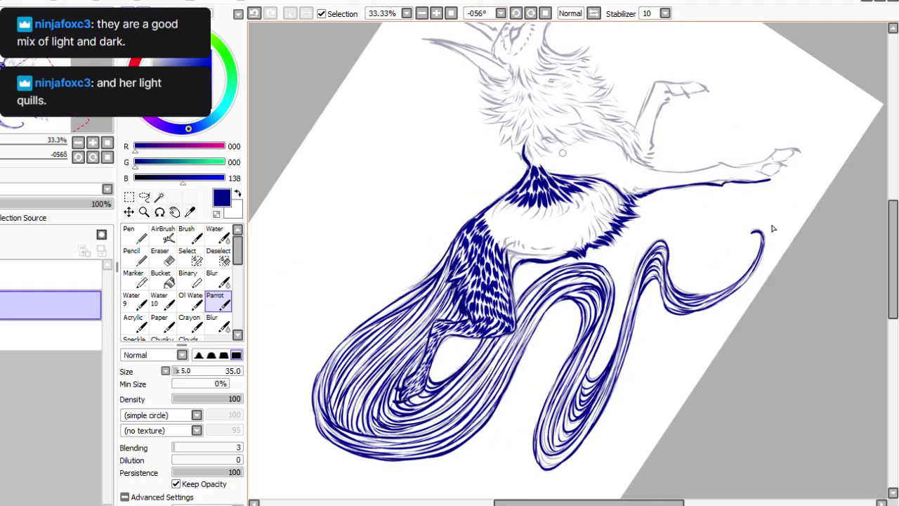
Add short fur strokes along the rear of the shoulder, above the belly edge and at the front of the haunch.
{"action": "mouse_move", "coordinate": [614, 190]}
{"action": "left_mouse_down"}
{"action": "mouse_move", "coordinate": [626, 211]}
{"action": "mouse_move", "coordinate": [604, 202]}
{"action": "left_mouse_up"}
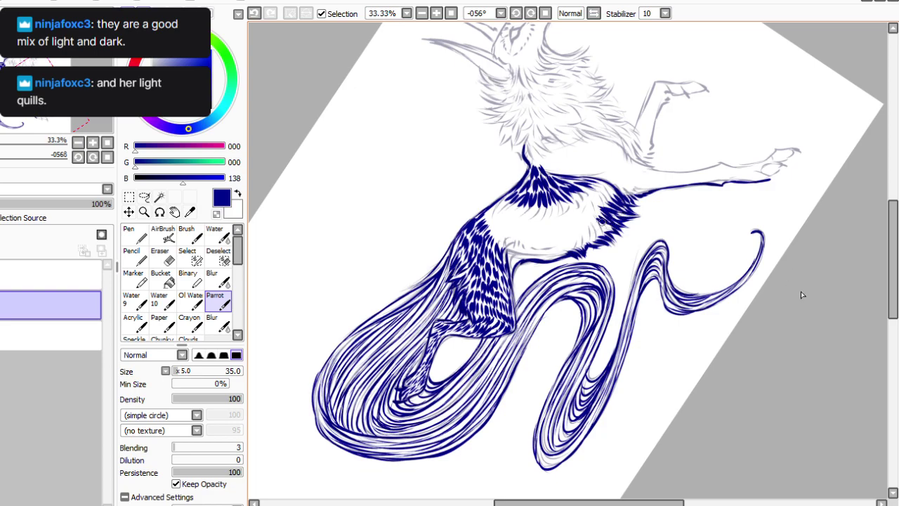
{"action": "left_click_drag", "start_coordinate": [583, 232], "coordinate": [580, 246]}
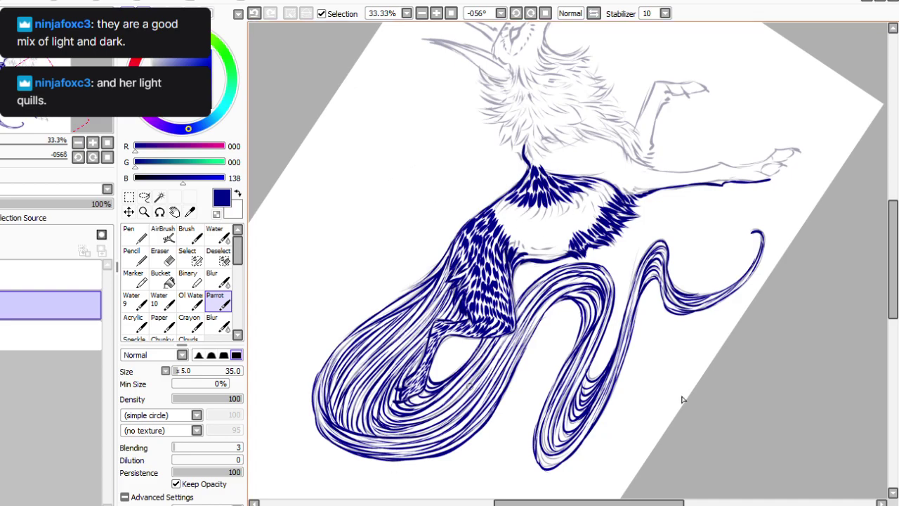
{"action": "key", "text": "Home"}
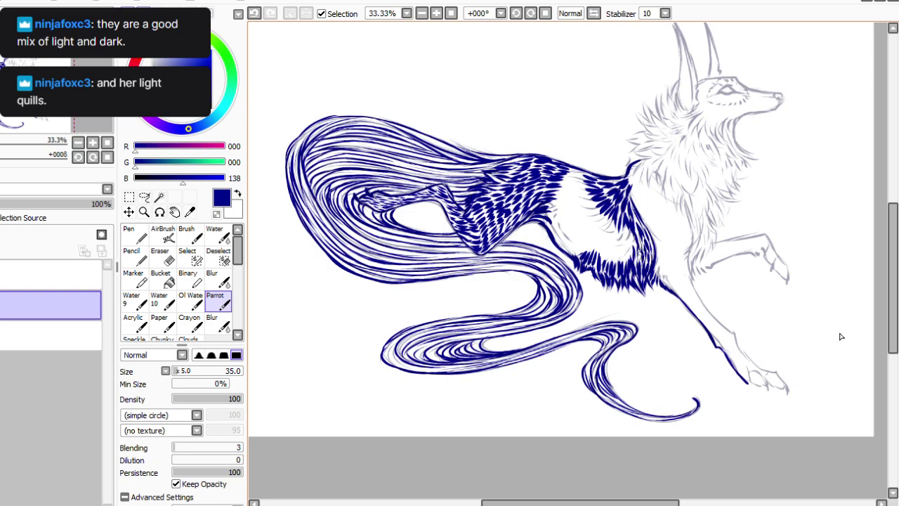
Fill the lower ribs and belly with rows of short fur strokes that follow the body's curve.
{"action": "left_click_drag", "start_coordinate": [621, 246], "coordinate": [605, 261]}
{"action": "left_click_drag", "start_coordinate": [628, 225], "coordinate": [612, 259]}
{"action": "left_click_drag", "start_coordinate": [617, 243], "coordinate": [606, 260]}
{"action": "left_click_drag", "start_coordinate": [610, 243], "coordinate": [599, 259]}
{"action": "left_click_drag", "start_coordinate": [605, 246], "coordinate": [598, 257]}
{"action": "left_click_drag", "start_coordinate": [619, 225], "coordinate": [612, 246]}
{"action": "left_click_drag", "start_coordinate": [617, 231], "coordinate": [604, 250]}
{"action": "left_click_drag", "start_coordinate": [609, 237], "coordinate": [597, 251]}
{"action": "mouse_move", "coordinate": [602, 239]}
{"action": "left_mouse_down"}
{"action": "mouse_move", "coordinate": [596, 253]}
{"action": "mouse_move", "coordinate": [575, 256]}
{"action": "mouse_move", "coordinate": [586, 259]}
{"action": "left_mouse_up"}
{"action": "left_click_drag", "start_coordinate": [565, 246], "coordinate": [579, 258]}
{"action": "left_click_drag", "start_coordinate": [565, 244], "coordinate": [577, 250]}
{"action": "left_click_drag", "start_coordinate": [562, 239], "coordinate": [571, 248]}
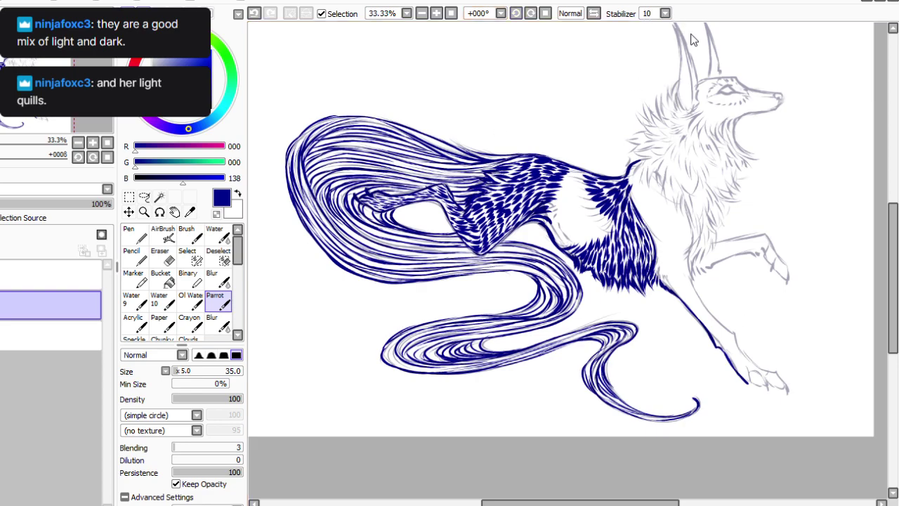
Fill the remaining blank area of the back and flank with fur strokes, joining the haunch and rib fur.
{"action": "left_click", "coordinate": [517, 14]}
{"action": "left_click", "coordinate": [516, 13]}
{"action": "left_click", "coordinate": [517, 13]}
{"action": "left_click", "coordinate": [517, 14]}
{"action": "left_click", "coordinate": [517, 13]}
{"action": "left_click", "coordinate": [516, 13]}
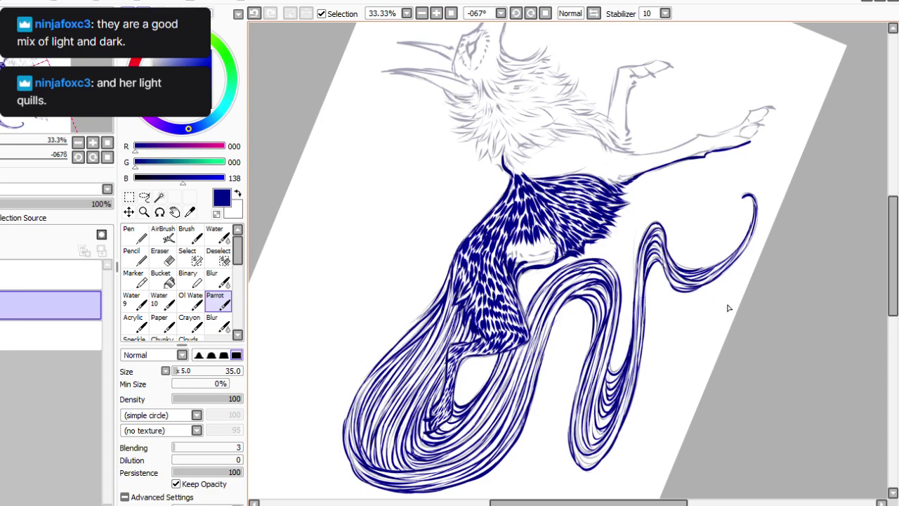
{"action": "left_click_drag", "start_coordinate": [537, 254], "coordinate": [520, 266]}
{"action": "mouse_move", "coordinate": [546, 232]}
{"action": "left_mouse_down"}
{"action": "mouse_move", "coordinate": [537, 258]}
{"action": "mouse_move", "coordinate": [533, 238]}
{"action": "mouse_move", "coordinate": [510, 257]}
{"action": "mouse_move", "coordinate": [521, 247]}
{"action": "mouse_move", "coordinate": [510, 246]}
{"action": "mouse_move", "coordinate": [513, 262]}
{"action": "left_mouse_up"}
{"action": "left_click", "coordinate": [451, 13]}
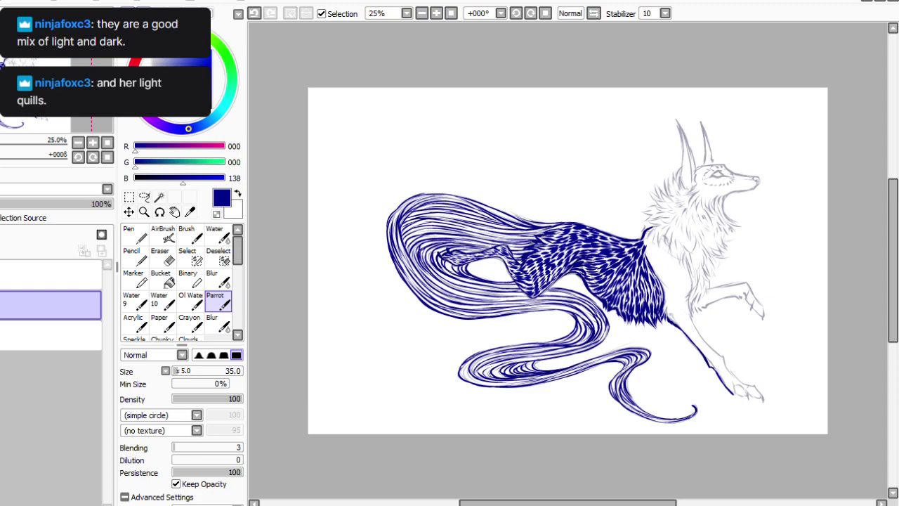
Ink the extended foreleg's front contour and toes, plus the fur clumps at the top of the foreleg.
{"action": "key", "text": "Page_Up"}
{"action": "left_click_drag", "start_coordinate": [568, 503], "coordinate": [595, 503]}
{"action": "mouse_move", "coordinate": [642, 276]}
{"action": "left_mouse_down"}
{"action": "mouse_move", "coordinate": [637, 310]}
{"action": "mouse_move", "coordinate": [653, 359]}
{"action": "mouse_move", "coordinate": [644, 338]}
{"action": "mouse_move", "coordinate": [694, 411]}
{"action": "mouse_move", "coordinate": [736, 436]}
{"action": "left_mouse_up"}
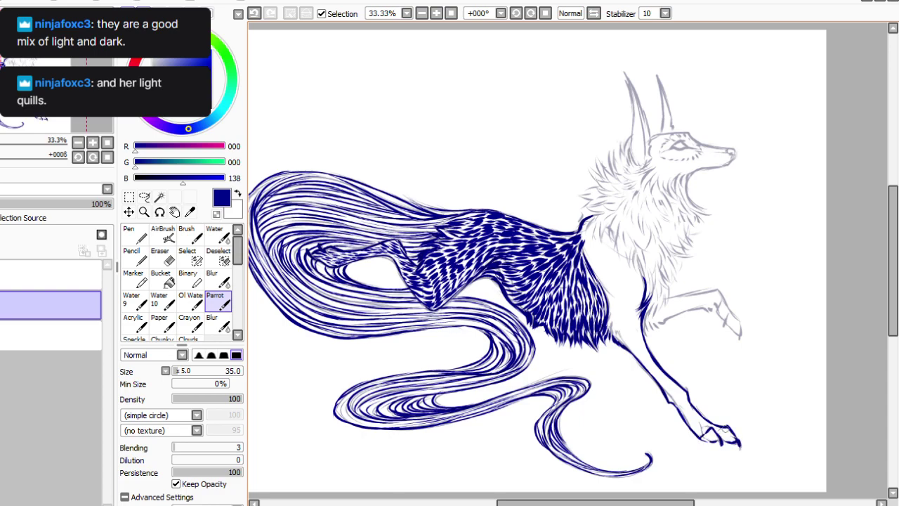
{"action": "left_click_drag", "start_coordinate": [666, 262], "coordinate": [675, 282]}
{"action": "mouse_move", "coordinate": [666, 264]}
{"action": "left_mouse_down"}
{"action": "mouse_move", "coordinate": [677, 285]}
{"action": "mouse_move", "coordinate": [664, 264]}
{"action": "mouse_move", "coordinate": [673, 291]}
{"action": "mouse_move", "coordinate": [659, 293]}
{"action": "mouse_move", "coordinate": [665, 308]}
{"action": "mouse_move", "coordinate": [658, 287]}
{"action": "mouse_move", "coordinate": [650, 323]}
{"action": "left_mouse_up"}
{"action": "left_click_drag", "start_coordinate": [662, 287], "coordinate": [645, 335]}
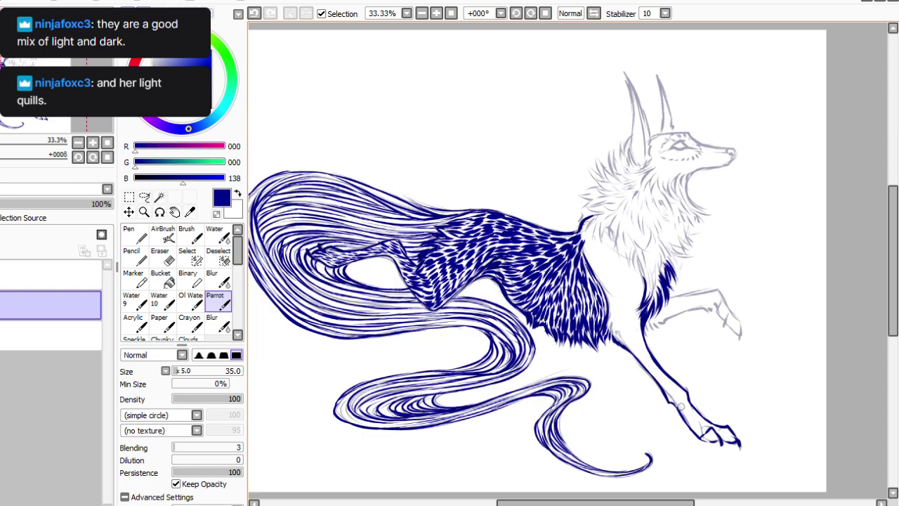
Ink the raised foreleg's contours and its paw with toes.
{"action": "left_click_drag", "start_coordinate": [680, 406], "coordinate": [680, 326]}
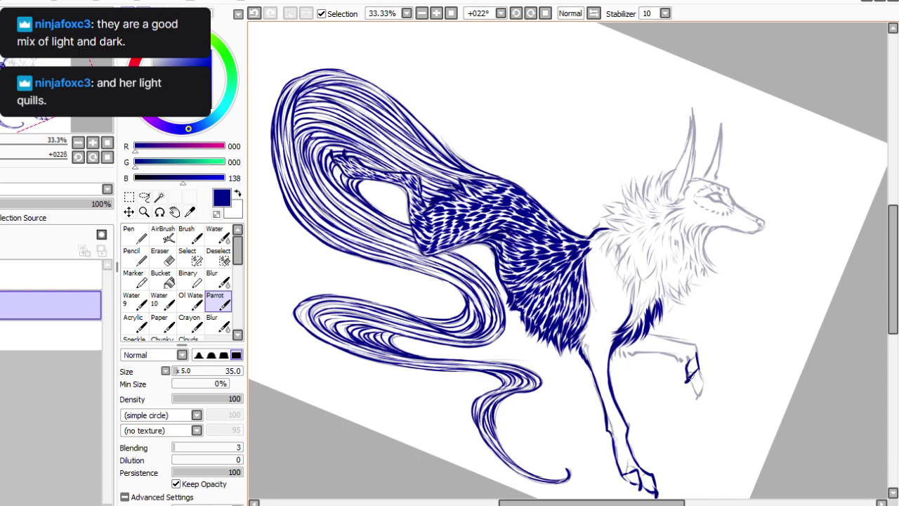
{"action": "left_click_drag", "start_coordinate": [695, 367], "coordinate": [696, 398]}
{"action": "left_click_drag", "start_coordinate": [697, 345], "coordinate": [673, 341]}
{"action": "left_click", "coordinate": [531, 14]}
{"action": "left_click", "coordinate": [531, 13]}
{"action": "left_click", "coordinate": [530, 14]}
{"action": "left_click", "coordinate": [531, 13]}
{"action": "mouse_move", "coordinate": [574, 365]}
{"action": "left_mouse_down"}
{"action": "mouse_move", "coordinate": [579, 386]}
{"action": "mouse_move", "coordinate": [547, 374]}
{"action": "mouse_move", "coordinate": [575, 408]}
{"action": "left_mouse_up"}
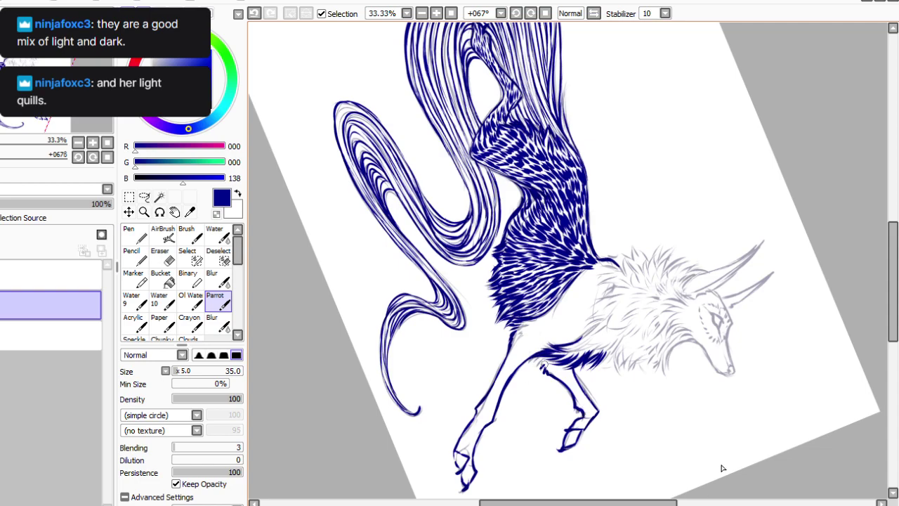
{"action": "left_click", "coordinate": [545, 13]}
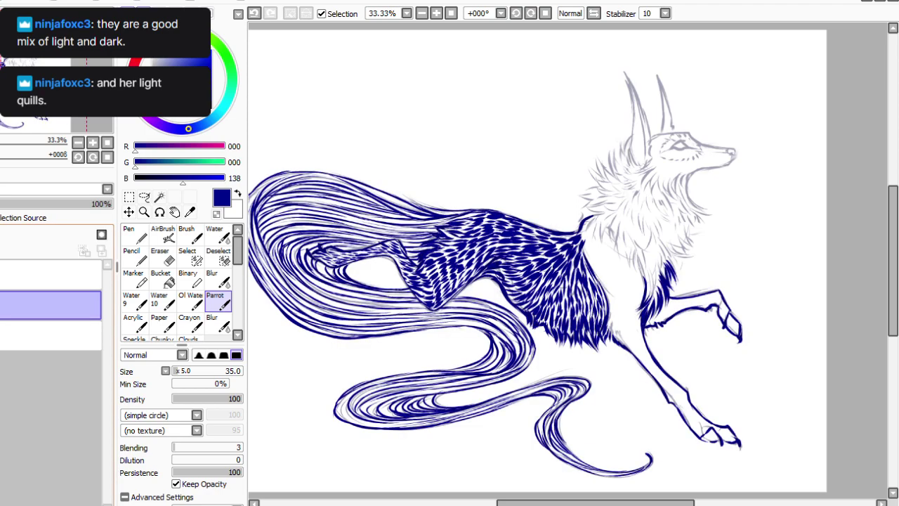
Ink the throat line and the jagged fur along the front of the chest down to the foreleg.
{"action": "key", "text": "alt"}
{"action": "mouse_move", "coordinate": [691, 175]}
{"action": "left_mouse_down"}
{"action": "mouse_move", "coordinate": [709, 210]}
{"action": "mouse_move", "coordinate": [686, 205]}
{"action": "mouse_move", "coordinate": [708, 211]}
{"action": "mouse_move", "coordinate": [688, 208]}
{"action": "mouse_move", "coordinate": [709, 221]}
{"action": "mouse_move", "coordinate": [689, 215]}
{"action": "mouse_move", "coordinate": [694, 222]}
{"action": "mouse_move", "coordinate": [675, 268]}
{"action": "left_mouse_up"}
{"action": "left_click_drag", "start_coordinate": [690, 258], "coordinate": [671, 278]}
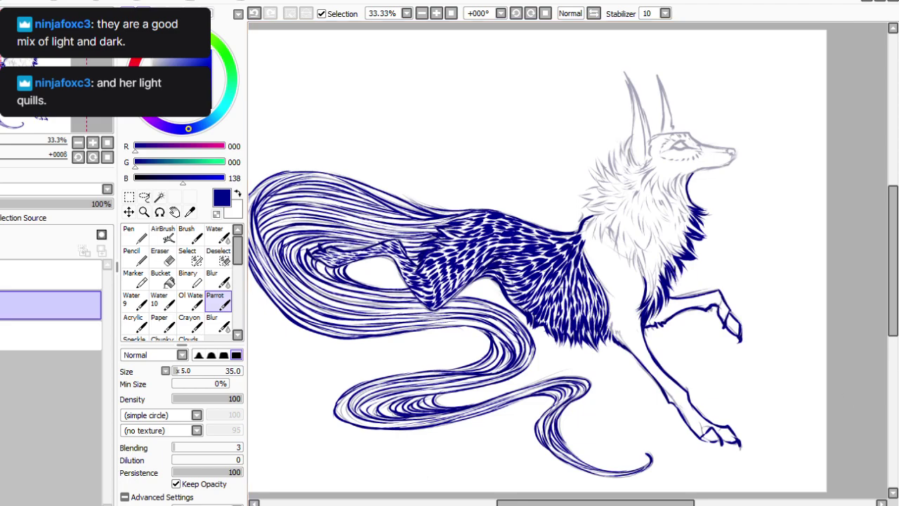
Ink the long outline of the near ear from its pointed tip down to the base.
{"action": "left_click_drag", "start_coordinate": [623, 69], "coordinate": [642, 168]}
{"action": "left_click_drag", "start_coordinate": [624, 71], "coordinate": [633, 132]}
{"action": "key", "text": "ctrl+z"}
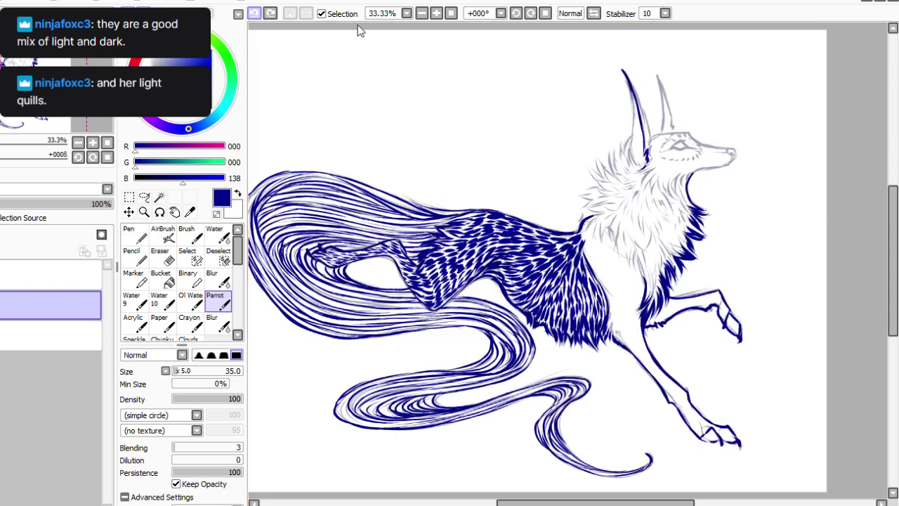
{"action": "mouse_move", "coordinate": [624, 79]}
{"action": "left_mouse_down"}
{"action": "mouse_move", "coordinate": [631, 150]}
{"action": "mouse_move", "coordinate": [644, 168]}
{"action": "left_mouse_up"}
Ink the jagged fur tufts below the near ear, along the back of the cheek.
{"action": "left_click", "coordinate": [517, 13]}
{"action": "left_click", "coordinate": [517, 14]}
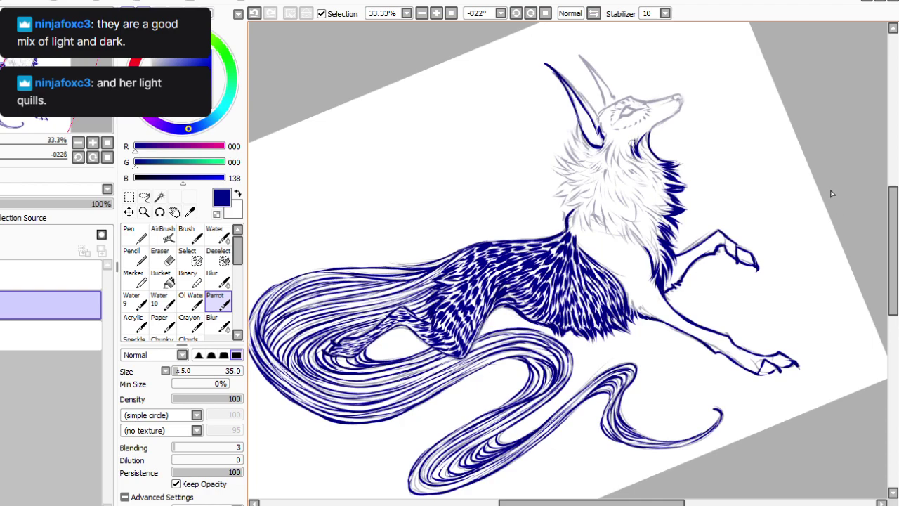
{"action": "mouse_move", "coordinate": [616, 147]}
{"action": "left_mouse_down"}
{"action": "mouse_move", "coordinate": [624, 177]}
{"action": "mouse_move", "coordinate": [607, 162]}
{"action": "left_mouse_up"}
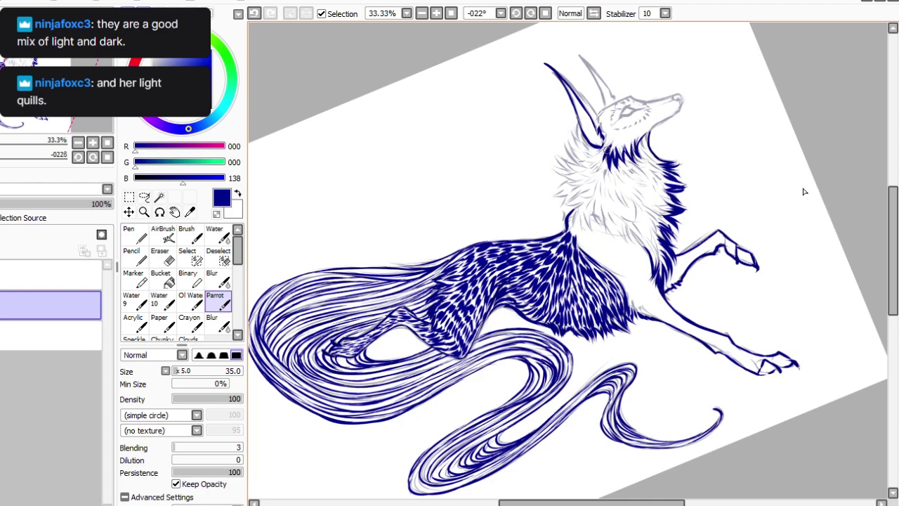
{"action": "key", "text": "Home"}
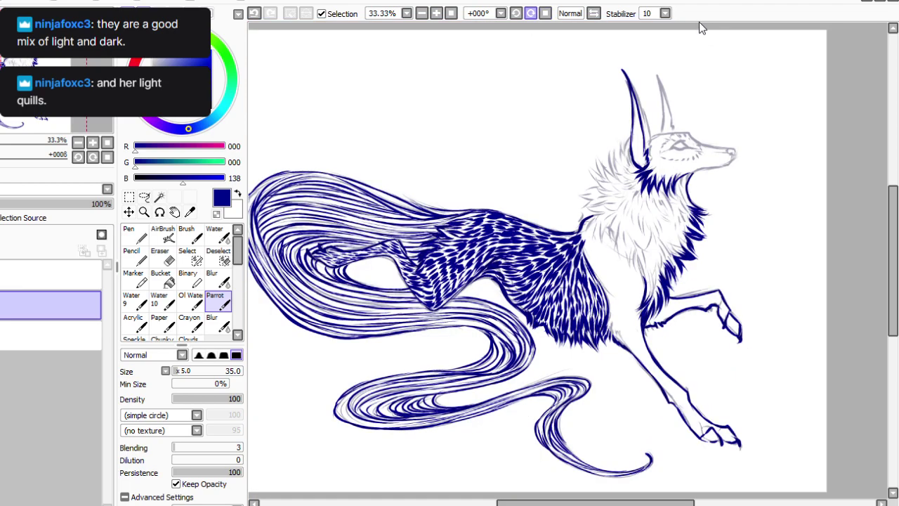
Ink the spiky fur edge of the mane along the nape and down over the shoulder.
{"action": "mouse_move", "coordinate": [611, 147]}
{"action": "left_mouse_down"}
{"action": "mouse_move", "coordinate": [623, 178]}
{"action": "mouse_move", "coordinate": [613, 174]}
{"action": "mouse_move", "coordinate": [587, 220]}
{"action": "left_mouse_up"}
{"action": "mouse_move", "coordinate": [636, 245]}
{"action": "left_mouse_down"}
{"action": "mouse_move", "coordinate": [632, 271]}
{"action": "mouse_move", "coordinate": [648, 283]}
{"action": "mouse_move", "coordinate": [628, 251]}
{"action": "mouse_move", "coordinate": [622, 264]}
{"action": "mouse_move", "coordinate": [613, 260]}
{"action": "left_mouse_up"}
{"action": "mouse_move", "coordinate": [610, 215]}
{"action": "left_mouse_down"}
{"action": "mouse_move", "coordinate": [613, 248]}
{"action": "mouse_move", "coordinate": [608, 222]}
{"action": "mouse_move", "coordinate": [608, 245]}
{"action": "mouse_move", "coordinate": [584, 237]}
{"action": "left_mouse_up"}
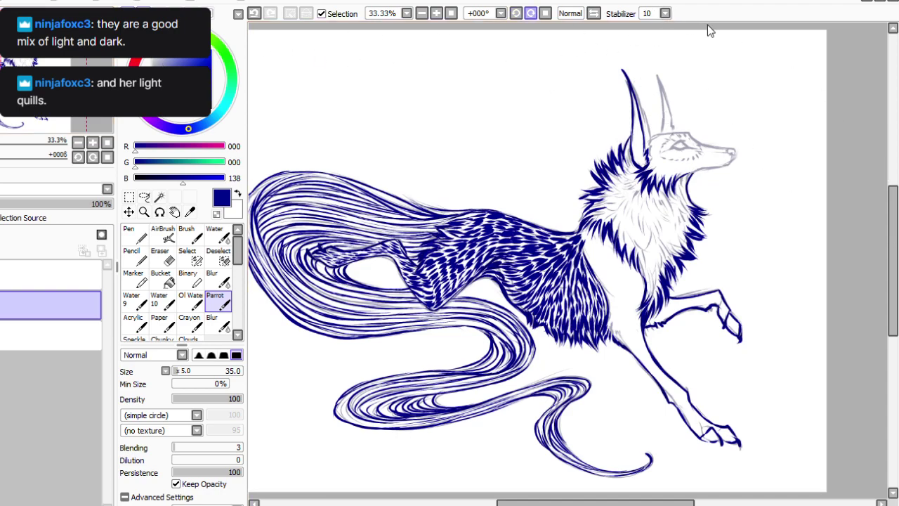
Ink the head's profile from the forehead along the muzzle to the nose and jaw.
{"action": "left_click", "coordinate": [531, 13]}
{"action": "left_click", "coordinate": [532, 14]}
{"action": "left_click", "coordinate": [531, 14]}
{"action": "left_click_drag", "start_coordinate": [719, 151], "coordinate": [715, 167]}
{"action": "mouse_move", "coordinate": [718, 145]}
{"action": "left_mouse_down"}
{"action": "mouse_move", "coordinate": [709, 203]}
{"action": "mouse_move", "coordinate": [738, 220]}
{"action": "mouse_move", "coordinate": [744, 240]}
{"action": "mouse_move", "coordinate": [741, 231]}
{"action": "mouse_move", "coordinate": [769, 261]}
{"action": "mouse_move", "coordinate": [740, 266]}
{"action": "mouse_move", "coordinate": [753, 270]}
{"action": "mouse_move", "coordinate": [727, 258]}
{"action": "left_mouse_up"}
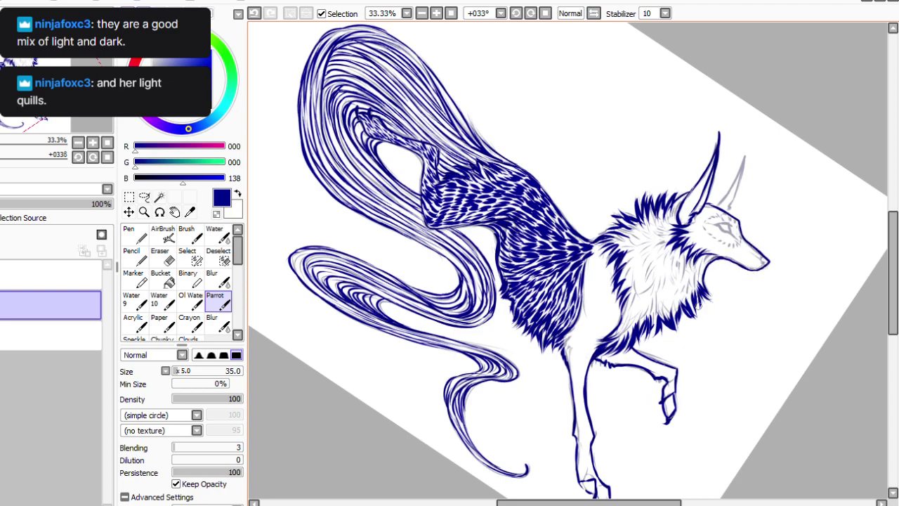
Add a row of fur strokes inside the mane's front edge, from the throat down to the raised foreleg.
{"action": "mouse_move", "coordinate": [703, 266]}
{"action": "left_mouse_down"}
{"action": "mouse_move", "coordinate": [702, 290]}
{"action": "mouse_move", "coordinate": [678, 310]}
{"action": "left_mouse_up"}
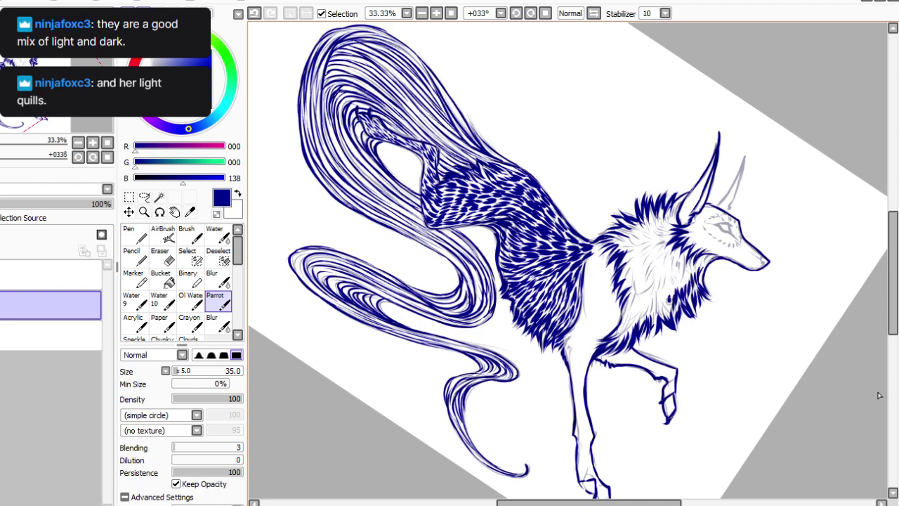
{"action": "left_click_drag", "start_coordinate": [655, 297], "coordinate": [643, 323]}
{"action": "left_click_drag", "start_coordinate": [638, 311], "coordinate": [624, 336]}
{"action": "left_click_drag", "start_coordinate": [624, 322], "coordinate": [610, 342]}
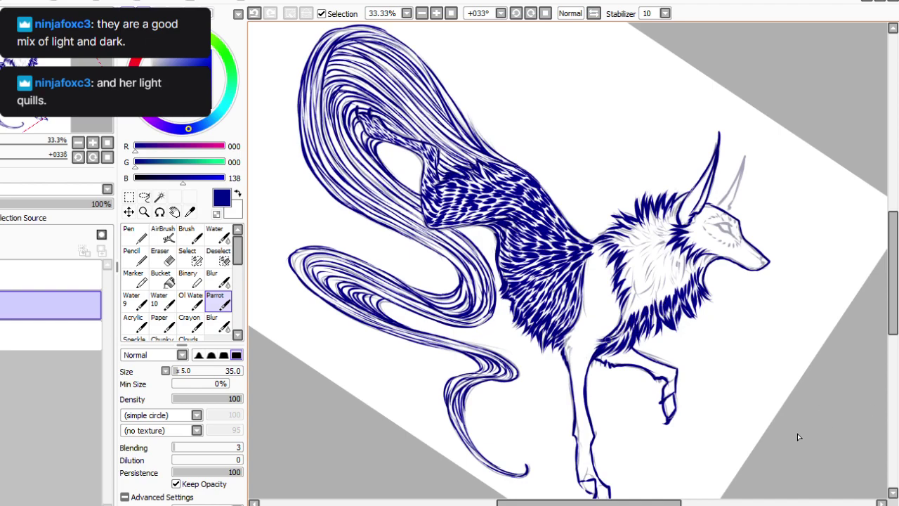
{"action": "key", "text": "Home"}
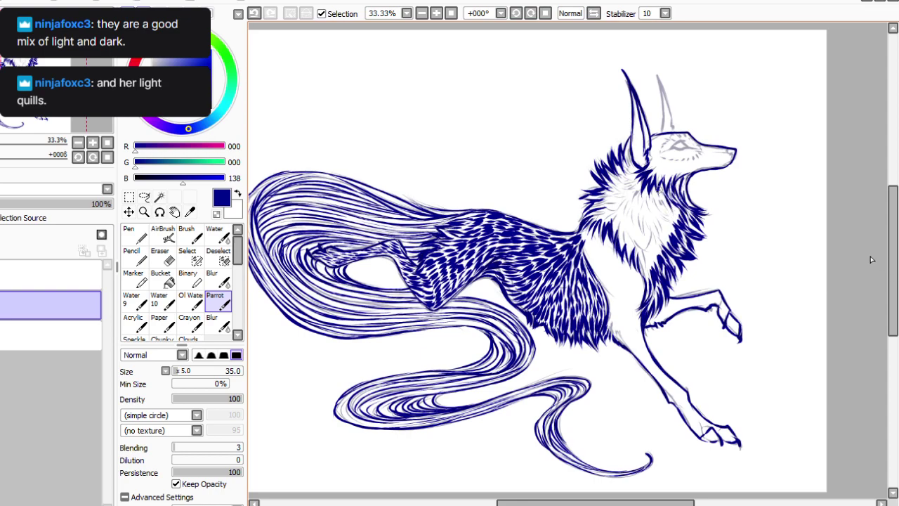
Fill the blank interior of the neck mane with fur strokes, from behind the cheek down to the chest.
{"action": "mouse_move", "coordinate": [665, 186]}
{"action": "left_mouse_down"}
{"action": "mouse_move", "coordinate": [664, 216]}
{"action": "mouse_move", "coordinate": [645, 208]}
{"action": "mouse_move", "coordinate": [643, 193]}
{"action": "mouse_move", "coordinate": [631, 213]}
{"action": "left_mouse_up"}
{"action": "left_click_drag", "start_coordinate": [635, 176], "coordinate": [629, 204]}
{"action": "mouse_move", "coordinate": [631, 157]}
{"action": "left_mouse_down"}
{"action": "mouse_move", "coordinate": [624, 181]}
{"action": "mouse_move", "coordinate": [623, 164]}
{"action": "left_mouse_up"}
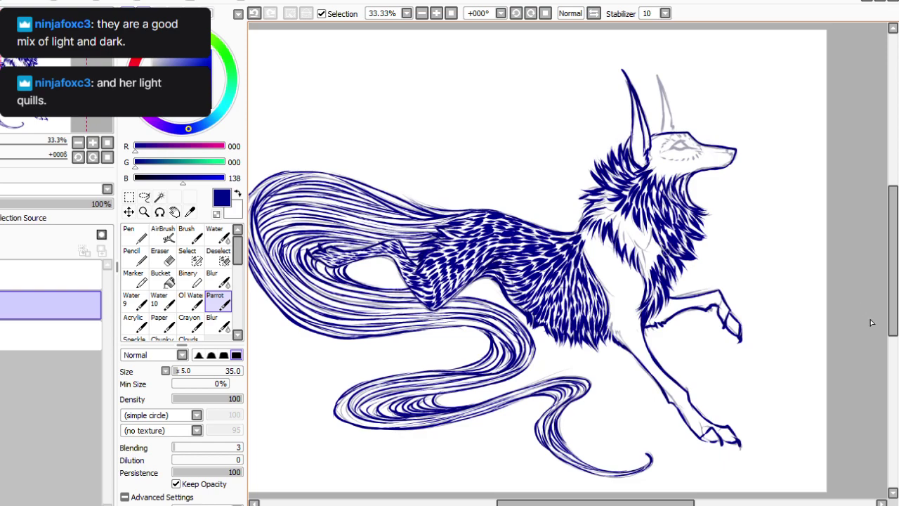
{"action": "left_click_drag", "start_coordinate": [647, 229], "coordinate": [649, 274]}
{"action": "mouse_move", "coordinate": [633, 225]}
{"action": "left_mouse_down"}
{"action": "mouse_move", "coordinate": [629, 248]}
{"action": "mouse_move", "coordinate": [618, 211]}
{"action": "mouse_move", "coordinate": [598, 224]}
{"action": "mouse_move", "coordinate": [599, 192]}
{"action": "left_mouse_up"}
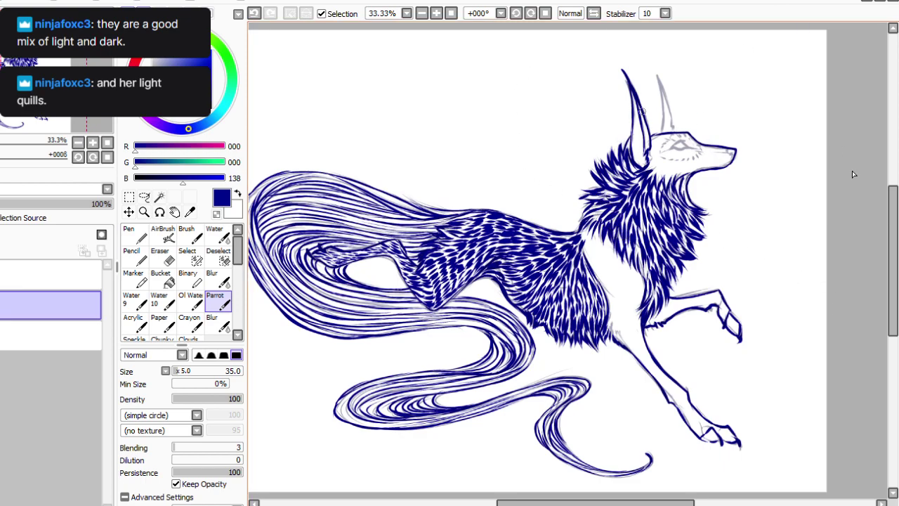
Ink the far ear and the eye with the row of short dashes beneath it.
{"action": "mouse_move", "coordinate": [654, 76]}
{"action": "left_mouse_down"}
{"action": "mouse_move", "coordinate": [676, 133]}
{"action": "mouse_move", "coordinate": [661, 118]}
{"action": "mouse_move", "coordinate": [665, 137]}
{"action": "left_mouse_up"}
{"action": "left_click", "coordinate": [531, 13]}
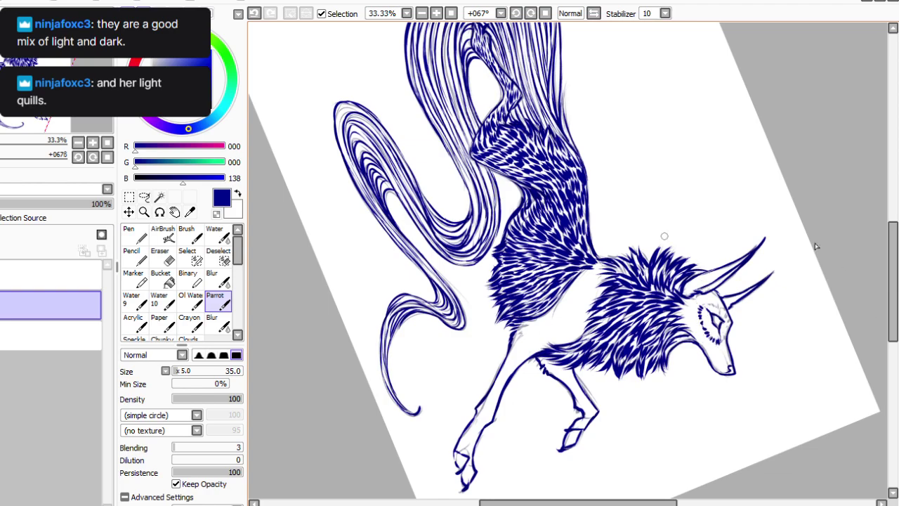
{"action": "key", "text": "Delete"}
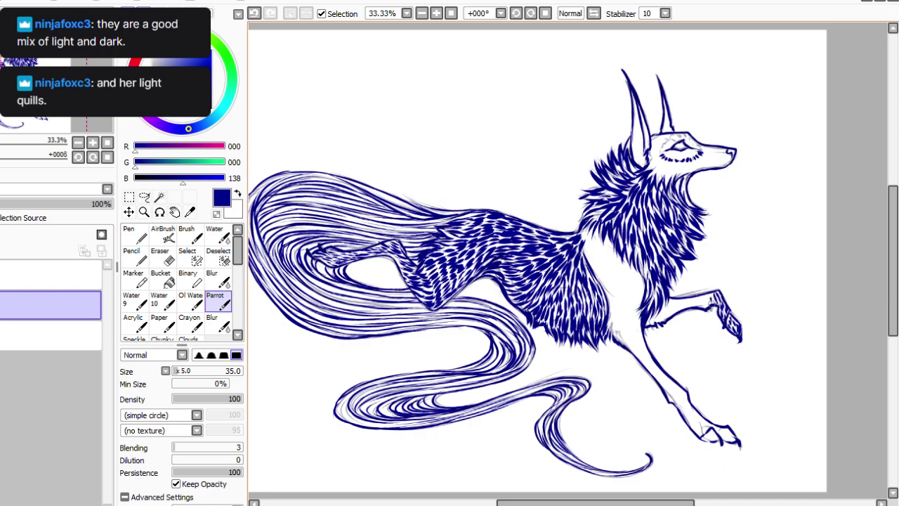
Fill the raised foreleg and the paw of the extended foreleg with short fur strokes.
{"action": "left_click", "coordinate": [530, 13]}
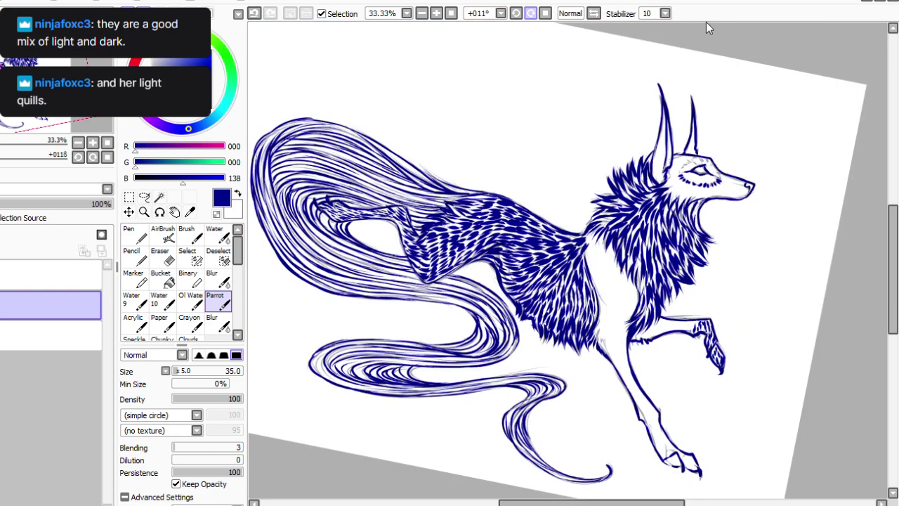
{"action": "left_click", "coordinate": [530, 13]}
{"action": "left_click", "coordinate": [530, 14]}
{"action": "left_click", "coordinate": [531, 13]}
{"action": "left_click", "coordinate": [531, 14]}
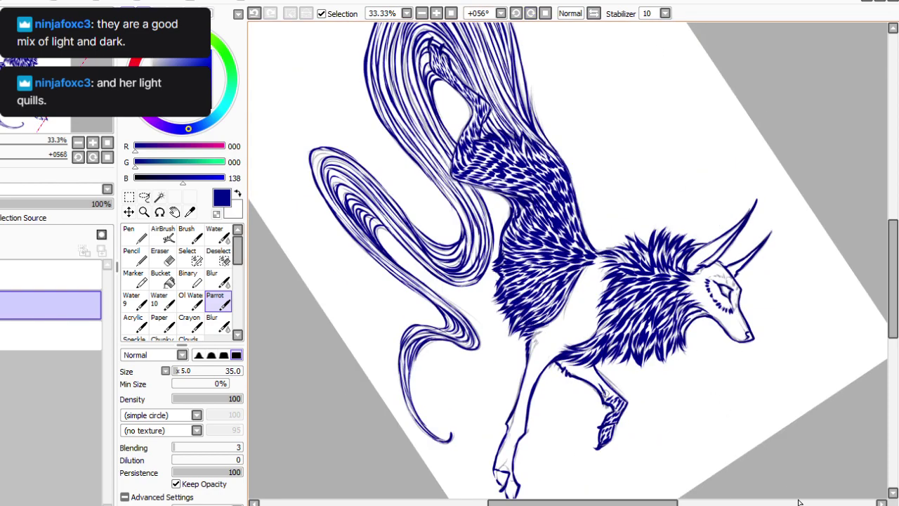
{"action": "mouse_move", "coordinate": [597, 383]}
{"action": "left_mouse_down"}
{"action": "mouse_move", "coordinate": [595, 370]}
{"action": "mouse_move", "coordinate": [591, 377]}
{"action": "mouse_move", "coordinate": [562, 359]}
{"action": "left_mouse_up"}
{"action": "left_click", "coordinate": [545, 14]}
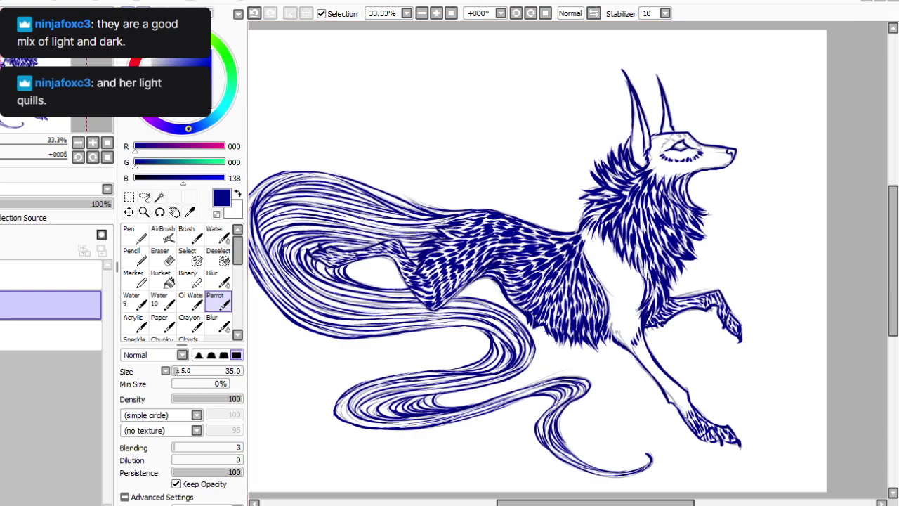
Fill the extended foreleg with short fur strokes from the wrist up to the elbow.
{"action": "left_click", "coordinate": [530, 13]}
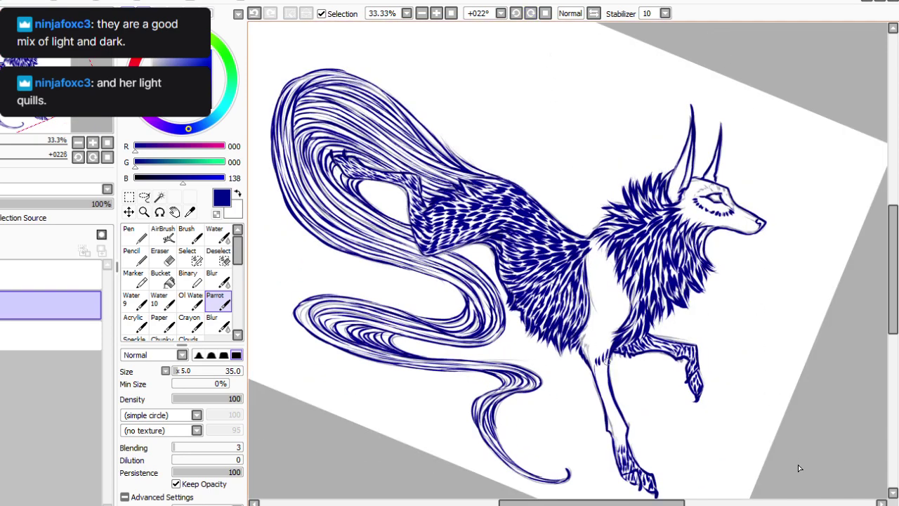
{"action": "left_click_drag", "start_coordinate": [599, 369], "coordinate": [597, 375]}
{"action": "left_click_drag", "start_coordinate": [622, 433], "coordinate": [616, 430]}
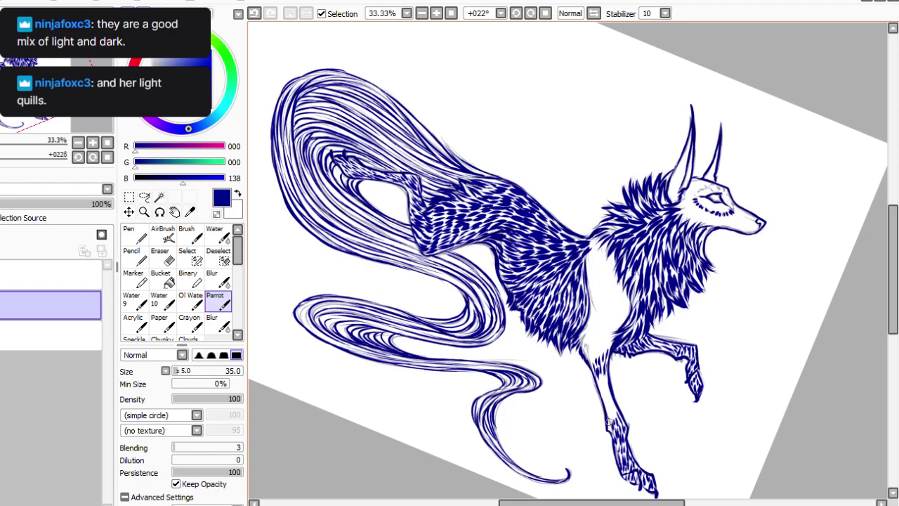
{"action": "mouse_move", "coordinate": [609, 420]}
{"action": "left_mouse_down"}
{"action": "mouse_move", "coordinate": [607, 377]}
{"action": "mouse_move", "coordinate": [600, 384]}
{"action": "left_mouse_up"}
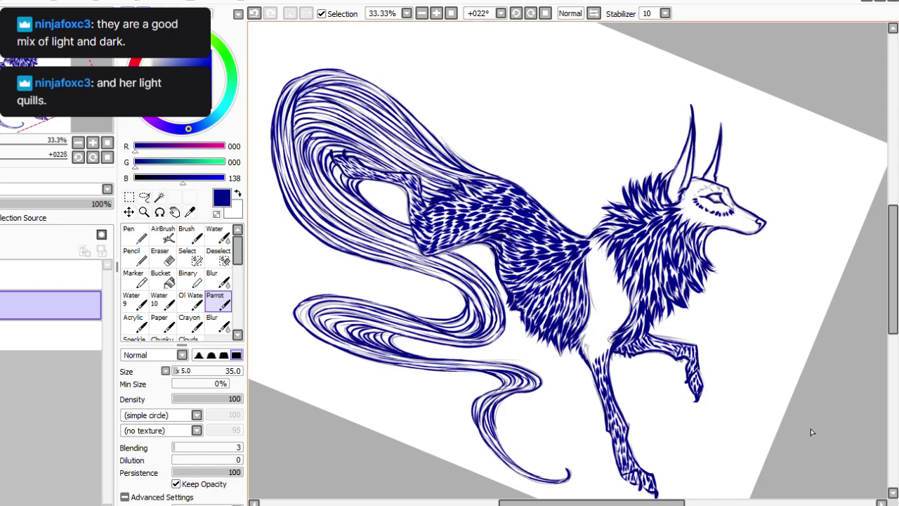
{"action": "mouse_move", "coordinate": [608, 354]}
{"action": "left_mouse_down"}
{"action": "mouse_move", "coordinate": [607, 343]}
{"action": "mouse_move", "coordinate": [591, 350]}
{"action": "mouse_move", "coordinate": [583, 338]}
{"action": "left_mouse_up"}
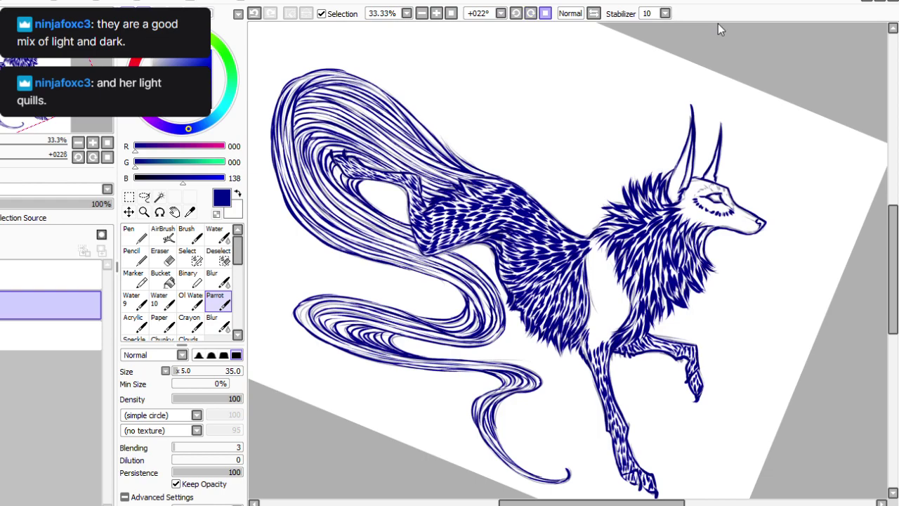
Cover the blank shoulder area between the mane, ribs and top of the foreleg with long fur strokes.
{"action": "key", "text": "Home"}
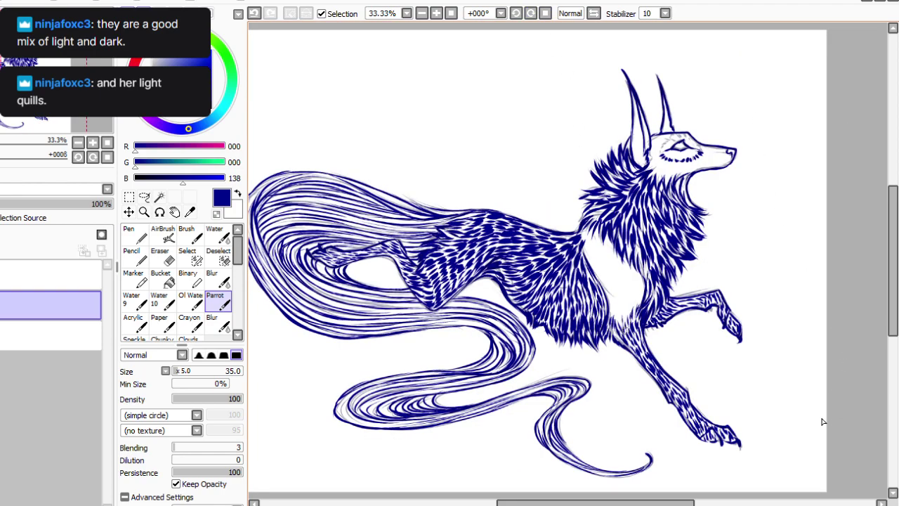
{"action": "mouse_move", "coordinate": [633, 307]}
{"action": "left_mouse_down"}
{"action": "mouse_move", "coordinate": [640, 287]}
{"action": "mouse_move", "coordinate": [614, 313]}
{"action": "left_mouse_up"}
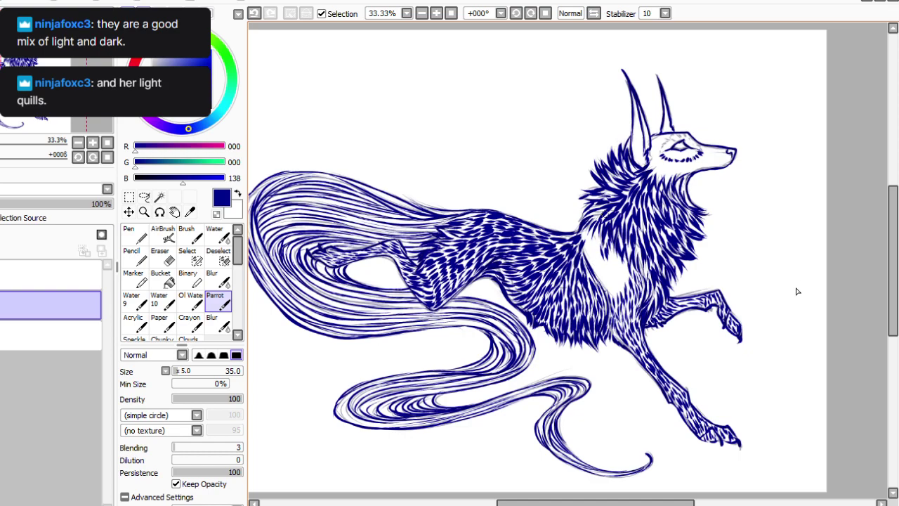
{"action": "mouse_move", "coordinate": [598, 239]}
{"action": "left_mouse_down"}
{"action": "mouse_move", "coordinate": [597, 264]}
{"action": "mouse_move", "coordinate": [588, 233]}
{"action": "mouse_move", "coordinate": [588, 258]}
{"action": "mouse_move", "coordinate": [614, 260]}
{"action": "mouse_move", "coordinate": [596, 274]}
{"action": "mouse_move", "coordinate": [594, 252]}
{"action": "mouse_move", "coordinate": [616, 302]}
{"action": "mouse_move", "coordinate": [629, 265]}
{"action": "mouse_move", "coordinate": [621, 277]}
{"action": "mouse_move", "coordinate": [615, 256]}
{"action": "mouse_move", "coordinate": [616, 288]}
{"action": "mouse_move", "coordinate": [608, 291]}
{"action": "mouse_move", "coordinate": [603, 274]}
{"action": "mouse_move", "coordinate": [641, 260]}
{"action": "mouse_move", "coordinate": [645, 308]}
{"action": "left_mouse_up"}
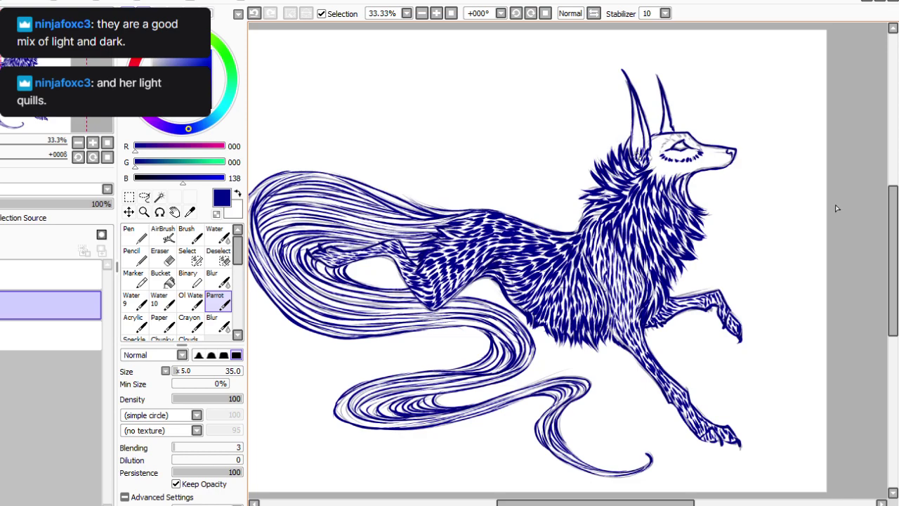
Add fur strokes inside the near ear and short fur marks around the eye.
{"action": "mouse_move", "coordinate": [638, 142]}
{"action": "left_mouse_down"}
{"action": "mouse_move", "coordinate": [640, 150]}
{"action": "mouse_move", "coordinate": [634, 121]}
{"action": "left_mouse_up"}
{"action": "mouse_move", "coordinate": [635, 138]}
{"action": "left_mouse_down"}
{"action": "mouse_move", "coordinate": [636, 104]}
{"action": "mouse_move", "coordinate": [642, 150]}
{"action": "left_mouse_up"}
{"action": "left_click", "coordinate": [531, 13]}
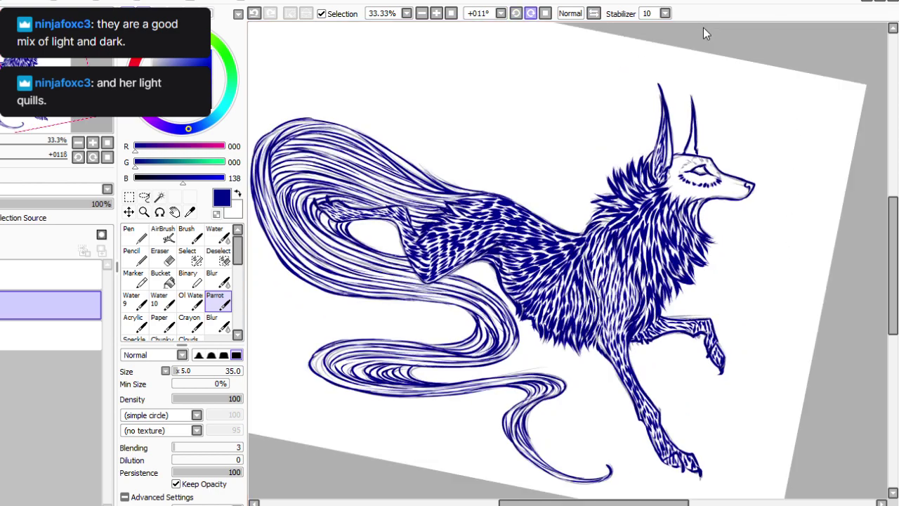
{"action": "left_click", "coordinate": [531, 14]}
{"action": "left_click", "coordinate": [532, 13]}
{"action": "mouse_move", "coordinate": [729, 244]}
{"action": "left_mouse_down"}
{"action": "mouse_move", "coordinate": [735, 254]}
{"action": "mouse_move", "coordinate": [726, 250]}
{"action": "left_mouse_up"}
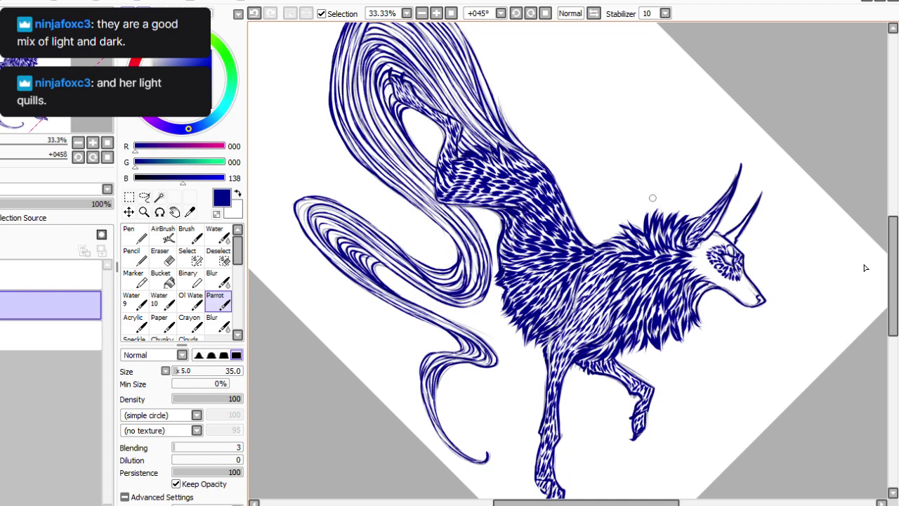
Fill the forehead and the back of the cheek with short fur strokes up to the ear bases.
{"action": "left_click", "coordinate": [531, 14]}
{"action": "left_click", "coordinate": [531, 13]}
{"action": "left_click", "coordinate": [532, 13]}
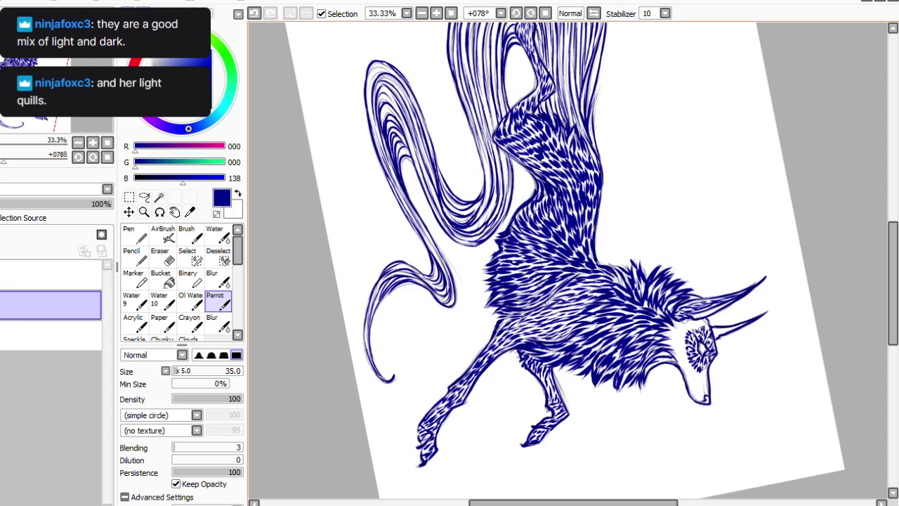
{"action": "left_click_drag", "start_coordinate": [687, 327], "coordinate": [689, 321]}
{"action": "left_click_drag", "start_coordinate": [676, 324], "coordinate": [684, 332]}
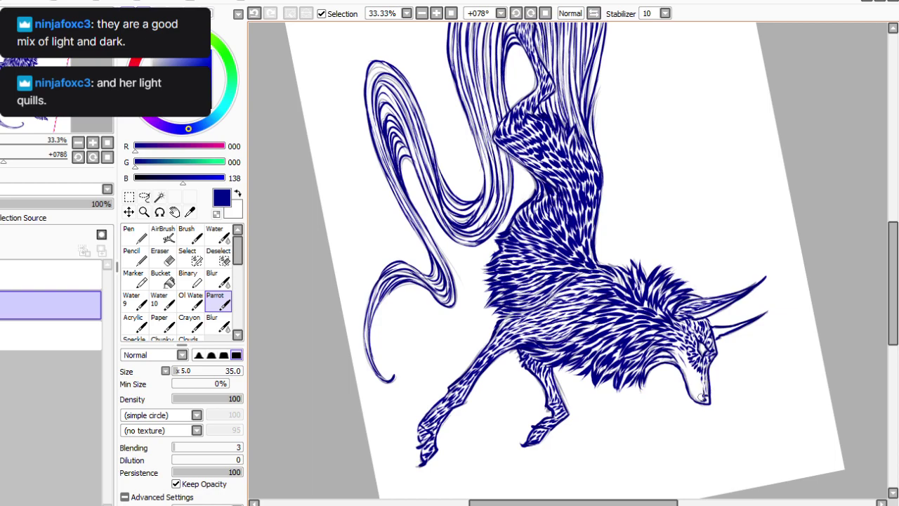
Fill the muzzle and jaw with short fur strokes and add strokes inside the far ear.
{"action": "left_click_drag", "start_coordinate": [702, 386], "coordinate": [700, 395]}
{"action": "mouse_move", "coordinate": [688, 365]}
{"action": "left_mouse_down"}
{"action": "mouse_move", "coordinate": [691, 373]}
{"action": "mouse_move", "coordinate": [682, 357]}
{"action": "left_mouse_up"}
{"action": "left_click_drag", "start_coordinate": [675, 348], "coordinate": [679, 358]}
{"action": "left_click_drag", "start_coordinate": [681, 364], "coordinate": [683, 369]}
{"action": "left_click_drag", "start_coordinate": [676, 353], "coordinate": [680, 363]}
{"action": "left_click", "coordinate": [545, 13]}
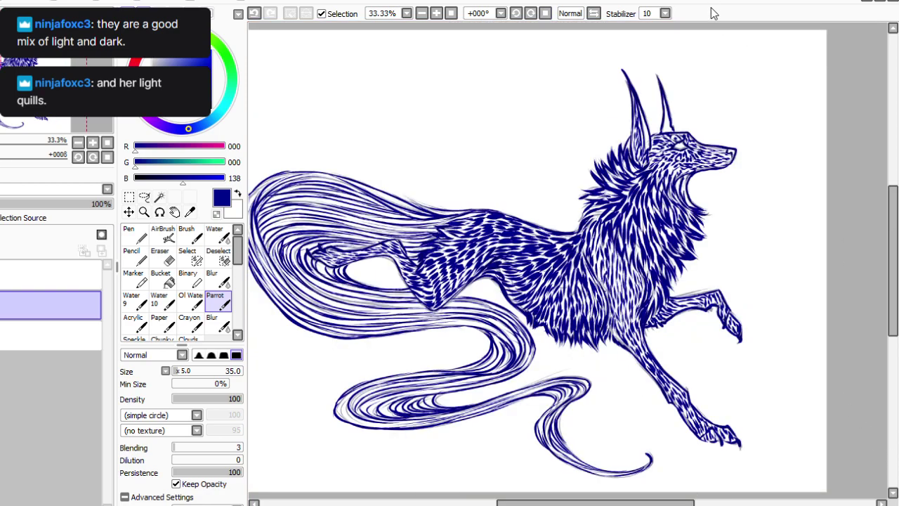
{"action": "left_click_drag", "start_coordinate": [663, 101], "coordinate": [665, 117]}
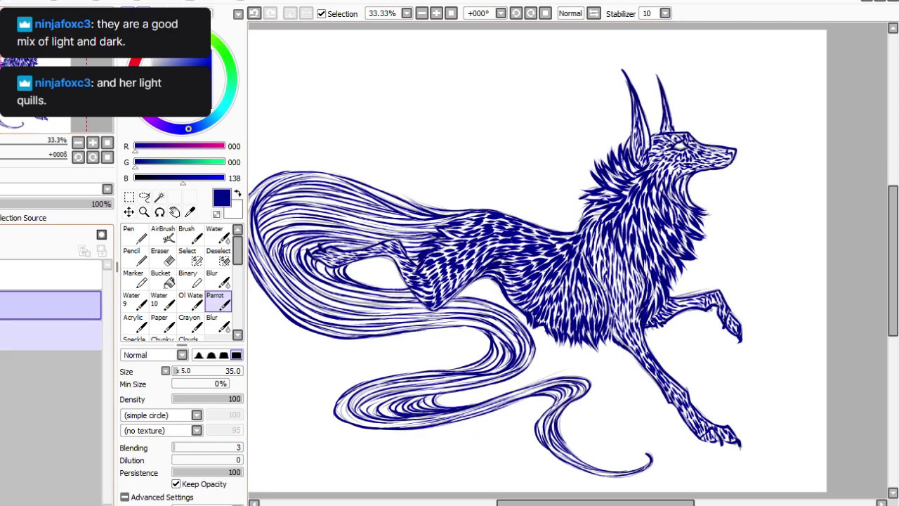
Make the uppermost layer in the list the active one.
{"action": "left_click", "coordinate": [6, 2]}
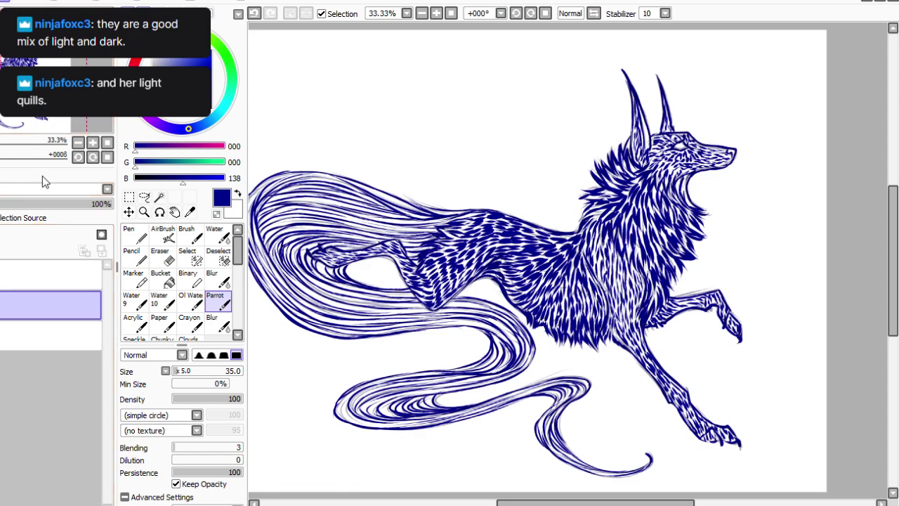
{"action": "left_click", "coordinate": [41, 175]}
{"action": "left_click", "coordinate": [7, 1]}
{"action": "left_click", "coordinate": [26, 42]}
{"action": "left_click", "coordinate": [2, 305]}
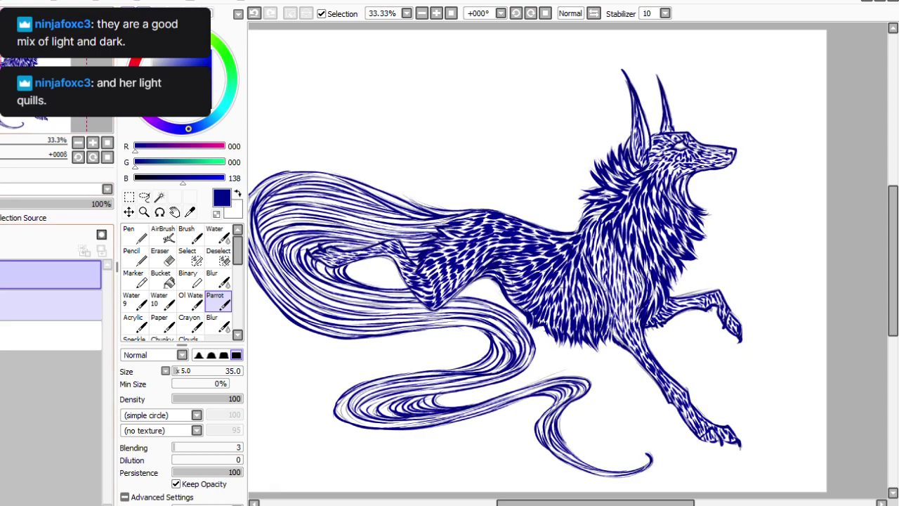
Lasso the raised foreleg, move it forward away from the chest and scale it up slightly.
{"action": "left_click", "coordinate": [163, 257]}
{"action": "left_click", "coordinate": [144, 197]}
{"action": "mouse_move", "coordinate": [725, 266]}
{"action": "left_mouse_down"}
{"action": "mouse_move", "coordinate": [704, 369]}
{"action": "mouse_move", "coordinate": [651, 334]}
{"action": "left_mouse_up"}
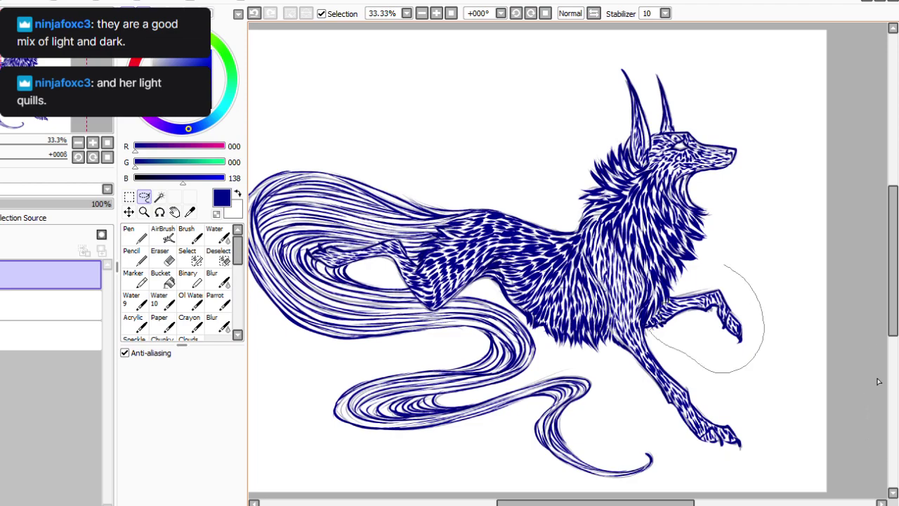
{"action": "key", "text": "ctrl+t"}
{"action": "left_click_drag", "start_coordinate": [697, 315], "coordinate": [727, 310]}
{"action": "left_click_drag", "start_coordinate": [773, 339], "coordinate": [774, 340]}
{"action": "left_click_drag", "start_coordinate": [679, 282], "coordinate": [669, 278]}
{"action": "left_click_drag", "start_coordinate": [679, 317], "coordinate": [677, 316]}
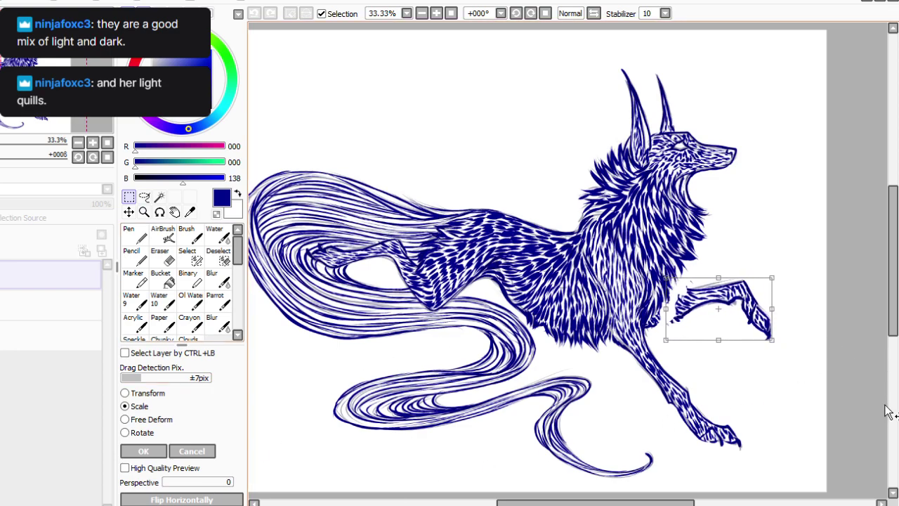
{"action": "left_click", "coordinate": [143, 451]}
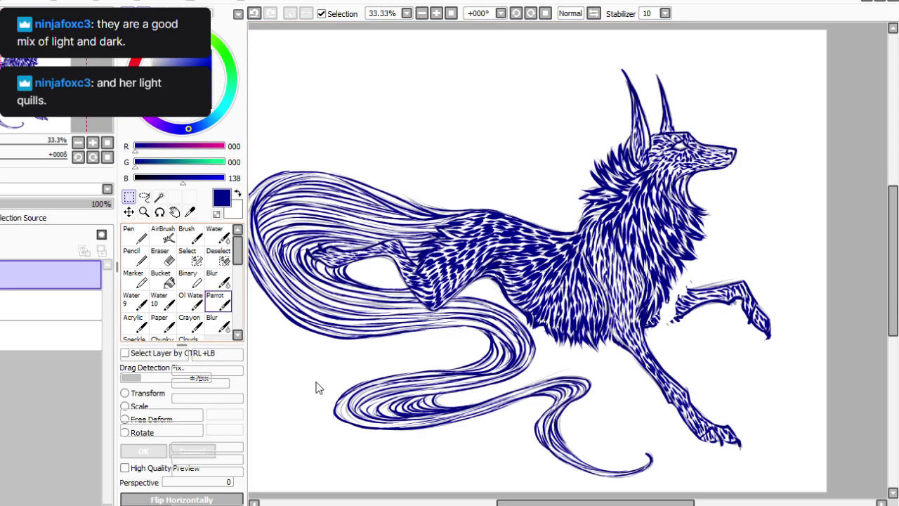
Draw fur strokes with the Parrot brush to bridge the gap between the chest and the moved foreleg.
{"action": "left_click", "coordinate": [218, 301]}
{"action": "left_click", "coordinate": [531, 14]}
{"action": "left_click", "coordinate": [531, 13]}
{"action": "left_click", "coordinate": [531, 13]}
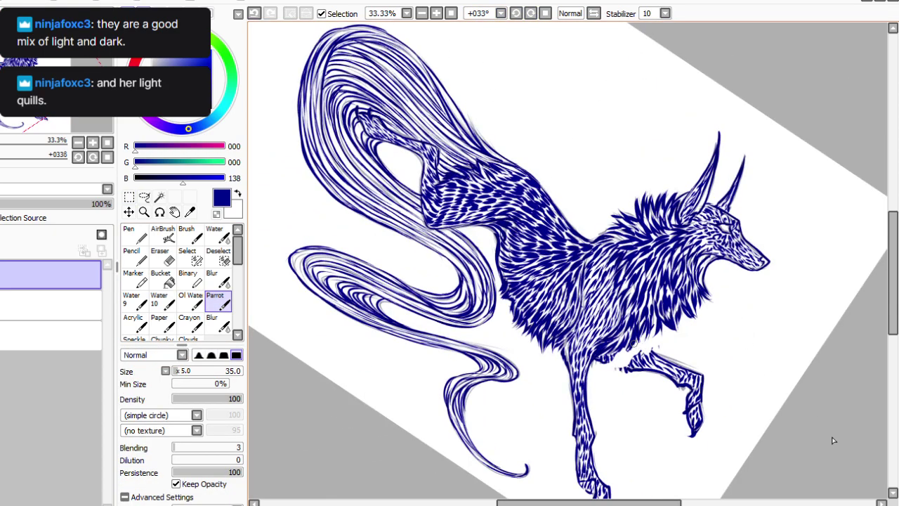
{"action": "left_click_drag", "start_coordinate": [635, 341], "coordinate": [648, 354]}
{"action": "mouse_move", "coordinate": [642, 347]}
{"action": "left_mouse_down"}
{"action": "mouse_move", "coordinate": [650, 357]}
{"action": "mouse_move", "coordinate": [617, 366]}
{"action": "left_mouse_up"}
{"action": "mouse_move", "coordinate": [623, 354]}
{"action": "left_mouse_down"}
{"action": "mouse_move", "coordinate": [606, 370]}
{"action": "mouse_move", "coordinate": [621, 375]}
{"action": "mouse_move", "coordinate": [606, 375]}
{"action": "left_mouse_up"}
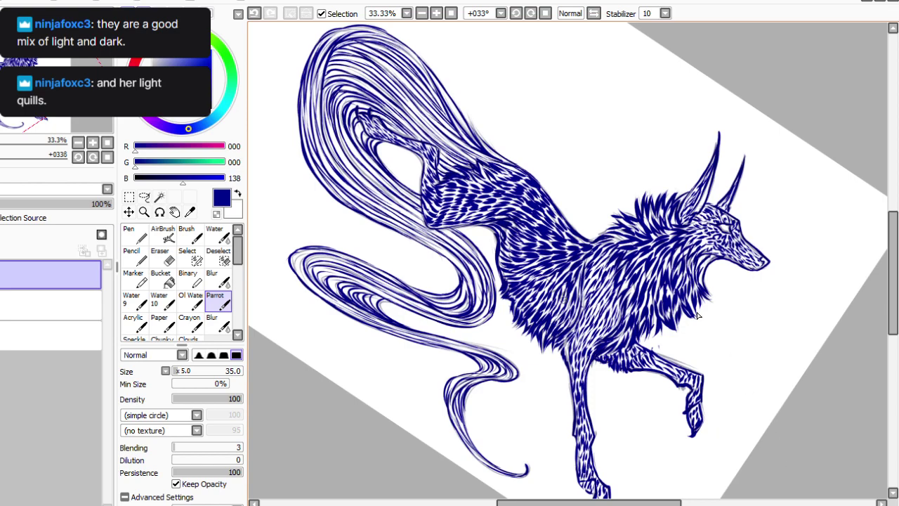
{"action": "left_click", "coordinate": [545, 13]}
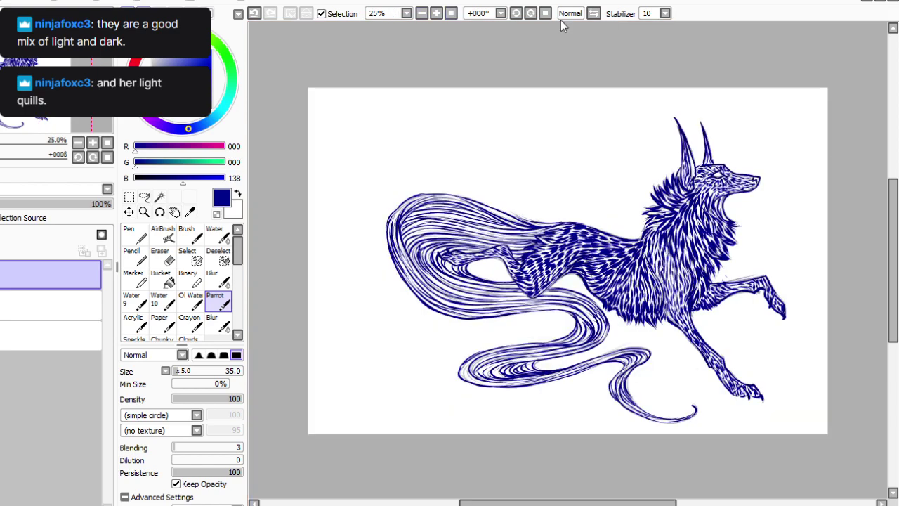
Erase the stray marks along the upper edge of the raised foreleg with the size 20 Eraser.
{"action": "left_click", "coordinate": [436, 13]}
{"action": "left_click_drag", "start_coordinate": [533, 503], "coordinate": [556, 504]}
{"action": "key", "text": "e"}
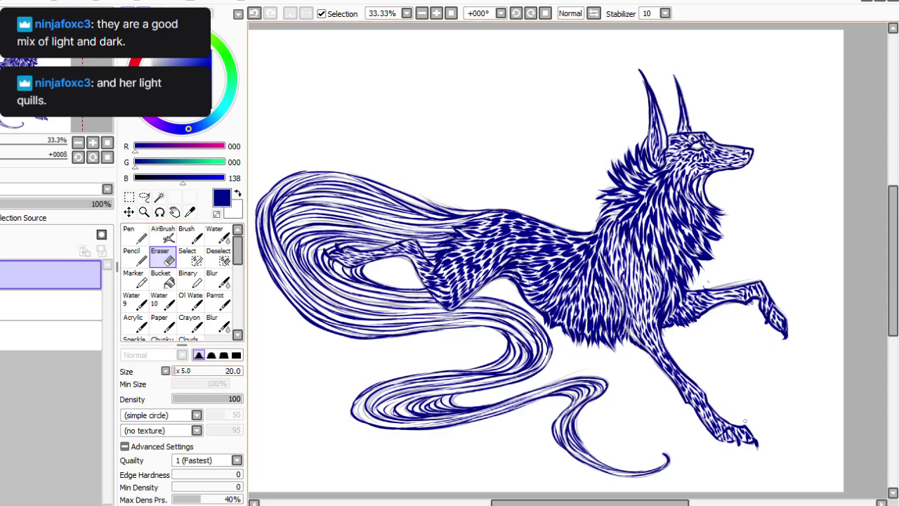
{"action": "left_click_drag", "start_coordinate": [711, 283], "coordinate": [706, 285]}
{"action": "key", "text": "End"}
{"action": "key", "text": "End"}
{"action": "key", "text": "End"}
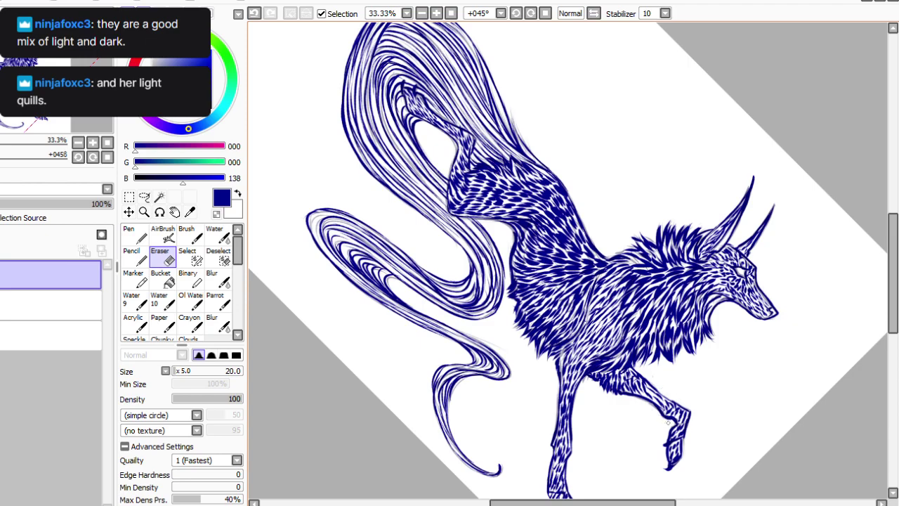
{"action": "left_click", "coordinate": [215, 301]}
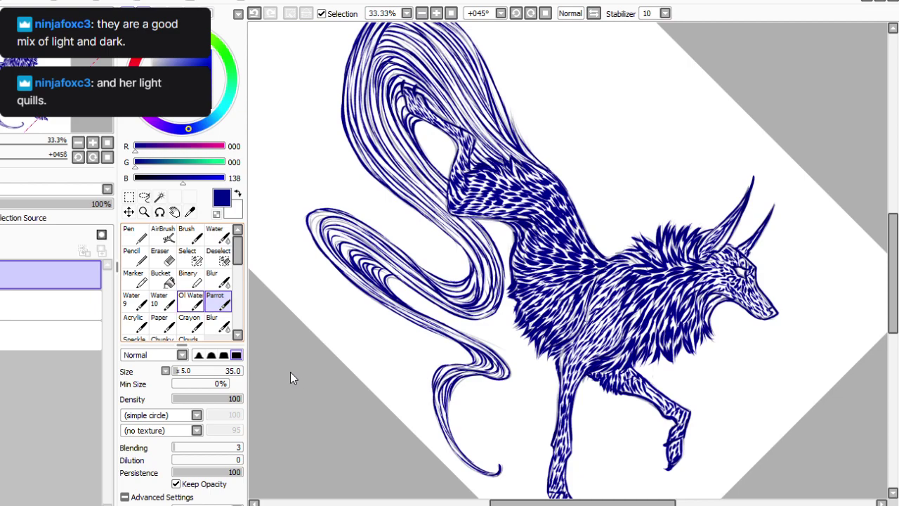
{"action": "key", "text": "e"}
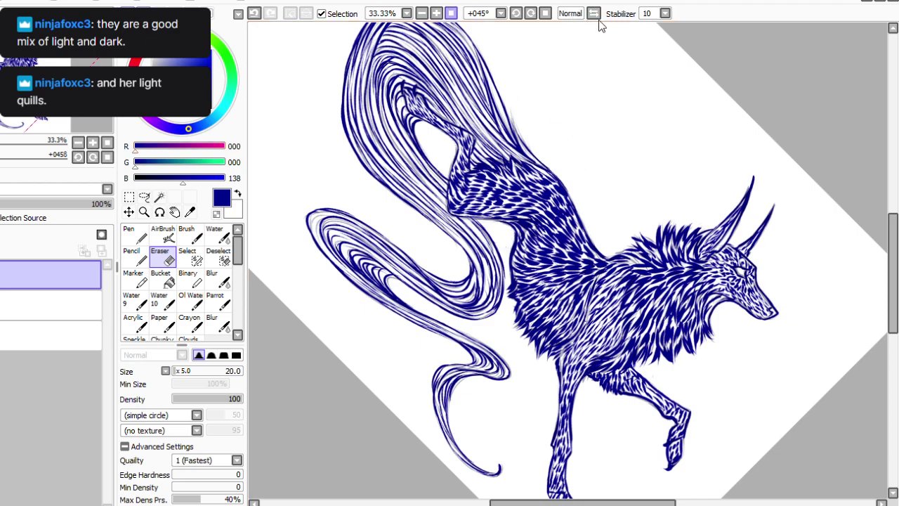
Add a new layer below the line art and block in the torso with the Parrot brush at size 135 in dark blue (0, 0, 87).
{"action": "key", "text": "Home"}
{"action": "left_click", "coordinate": [8, 305]}
{"action": "left_click", "coordinate": [14, 7]}
{"action": "left_click", "coordinate": [211, 89]}
{"action": "left_click", "coordinate": [219, 302]}
{"action": "mouse_move", "coordinate": [702, 214]}
{"action": "left_mouse_down"}
{"action": "mouse_move", "coordinate": [674, 281]}
{"action": "mouse_move", "coordinate": [706, 246]}
{"action": "mouse_move", "coordinate": [606, 275]}
{"action": "mouse_move", "coordinate": [625, 282]}
{"action": "left_mouse_up"}
{"action": "left_click_drag", "start_coordinate": [181, 371], "coordinate": [192, 371]}
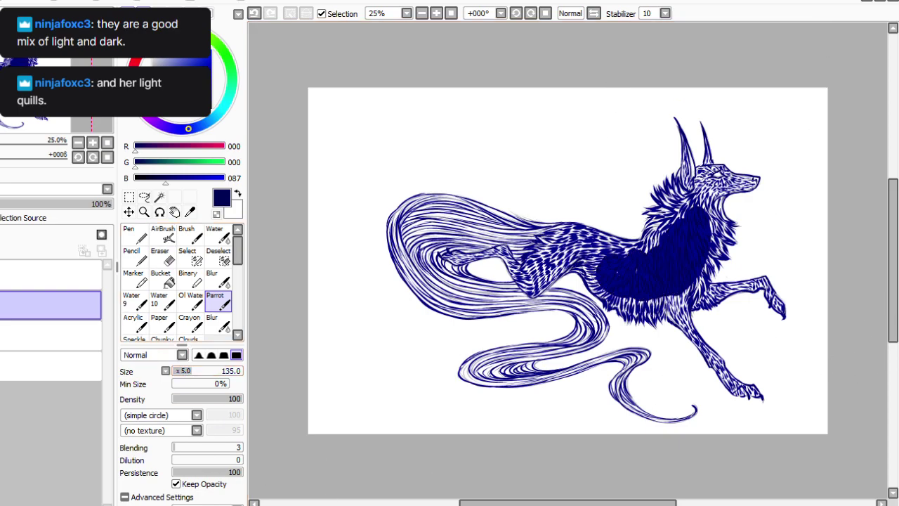
Fill the near ear and the spiky fur on the back of the neck with the dark blue.
{"action": "left_click_drag", "start_coordinate": [689, 163], "coordinate": [693, 201]}
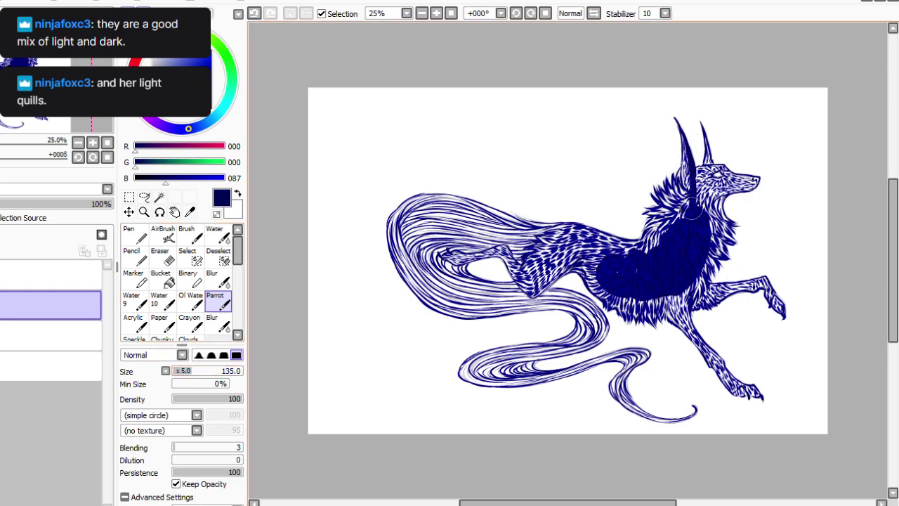
{"action": "mouse_move", "coordinate": [680, 129]}
{"action": "left_mouse_down"}
{"action": "mouse_move", "coordinate": [681, 222]}
{"action": "mouse_move", "coordinate": [685, 159]}
{"action": "mouse_move", "coordinate": [687, 223]}
{"action": "left_mouse_up"}
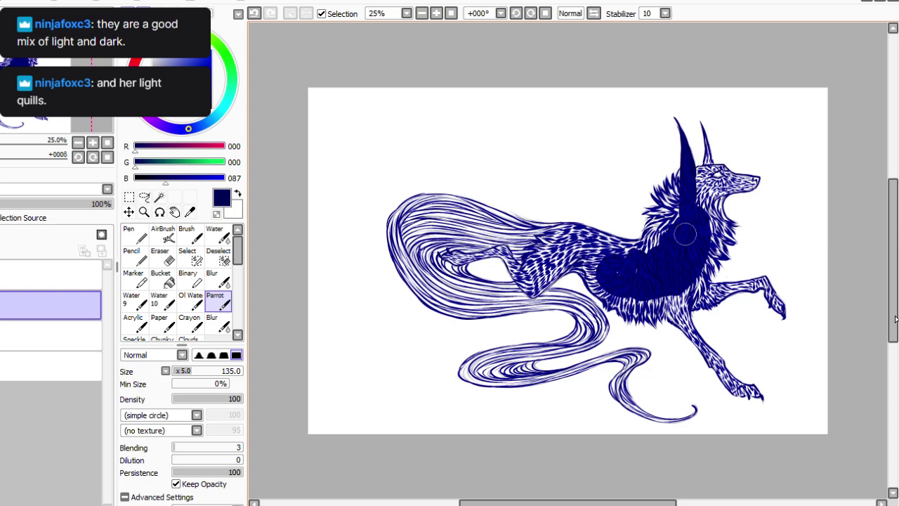
{"action": "mouse_move", "coordinate": [682, 170]}
{"action": "left_mouse_down"}
{"action": "mouse_move", "coordinate": [669, 237]}
{"action": "mouse_move", "coordinate": [670, 186]}
{"action": "left_mouse_up"}
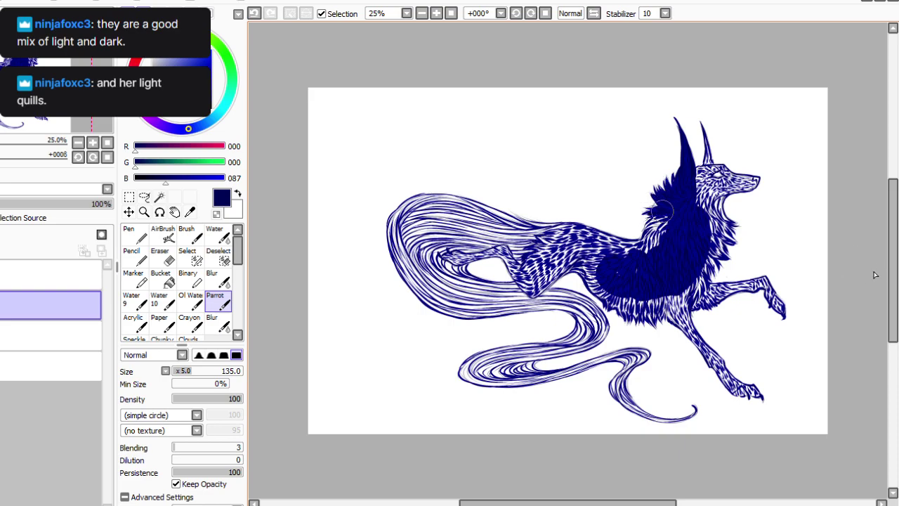
{"action": "mouse_move", "coordinate": [667, 212]}
{"action": "left_mouse_down"}
{"action": "mouse_move", "coordinate": [638, 230]}
{"action": "mouse_move", "coordinate": [659, 211]}
{"action": "mouse_move", "coordinate": [636, 260]}
{"action": "mouse_move", "coordinate": [652, 229]}
{"action": "left_mouse_up"}
Smooth out the filled flank and extend the dark blue fill through the neck and upper head.
{"action": "left_click_drag", "start_coordinate": [602, 503], "coordinate": [631, 503]}
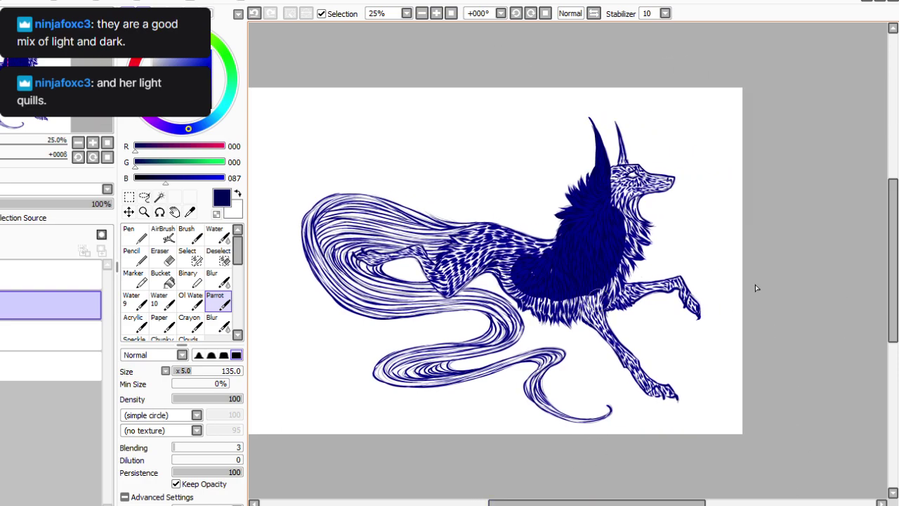
{"action": "left_click_drag", "start_coordinate": [530, 272], "coordinate": [522, 264]}
{"action": "left_click", "coordinate": [531, 12]}
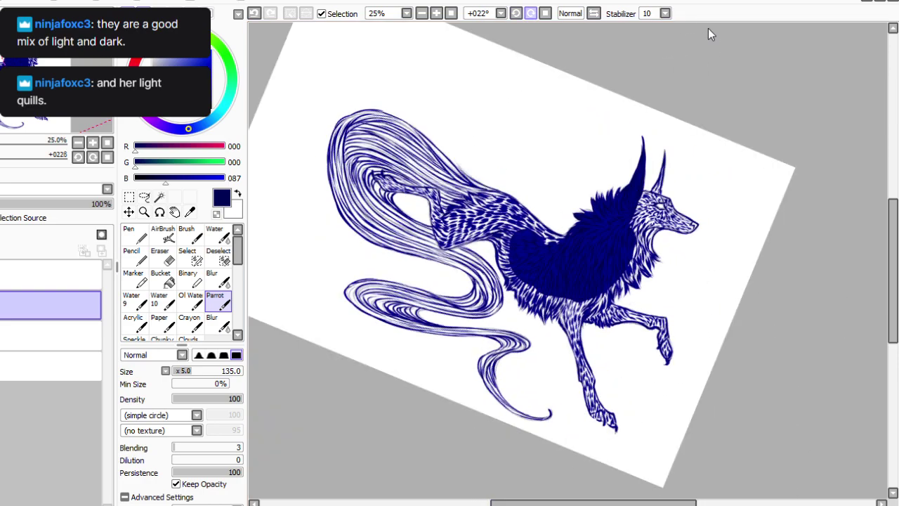
{"action": "key", "text": "End"}
{"action": "mouse_move", "coordinate": [664, 258]}
{"action": "left_mouse_down"}
{"action": "mouse_move", "coordinate": [683, 276]}
{"action": "mouse_move", "coordinate": [676, 273]}
{"action": "mouse_move", "coordinate": [682, 296]}
{"action": "mouse_move", "coordinate": [664, 265]}
{"action": "mouse_move", "coordinate": [675, 302]}
{"action": "mouse_move", "coordinate": [657, 271]}
{"action": "mouse_move", "coordinate": [671, 291]}
{"action": "mouse_move", "coordinate": [650, 284]}
{"action": "left_mouse_up"}
Fill the muzzle and jaw with the dark blue, erasing the spill around the tip of the snout.
{"action": "left_click", "coordinate": [436, 13]}
{"action": "left_click", "coordinate": [530, 13]}
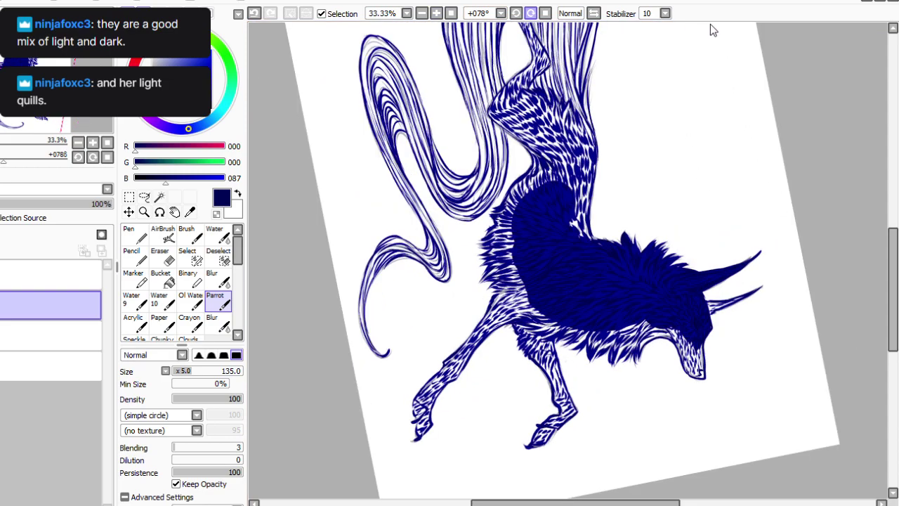
{"action": "mouse_move", "coordinate": [700, 346]}
{"action": "left_mouse_down"}
{"action": "mouse_move", "coordinate": [702, 379]}
{"action": "mouse_move", "coordinate": [700, 350]}
{"action": "mouse_move", "coordinate": [702, 377]}
{"action": "mouse_move", "coordinate": [675, 347]}
{"action": "mouse_move", "coordinate": [683, 363]}
{"action": "mouse_move", "coordinate": [670, 333]}
{"action": "mouse_move", "coordinate": [698, 380]}
{"action": "left_mouse_up"}
{"action": "left_click", "coordinate": [160, 256]}
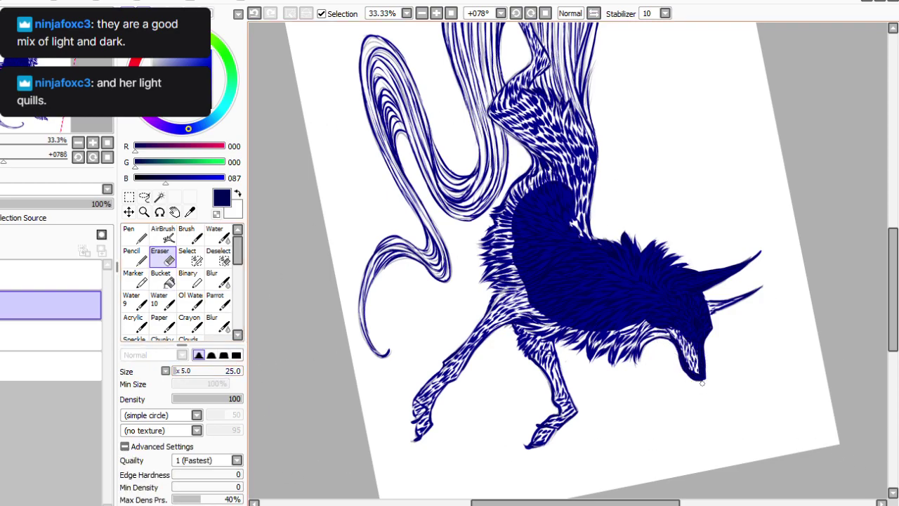
{"action": "left_click", "coordinate": [216, 300]}
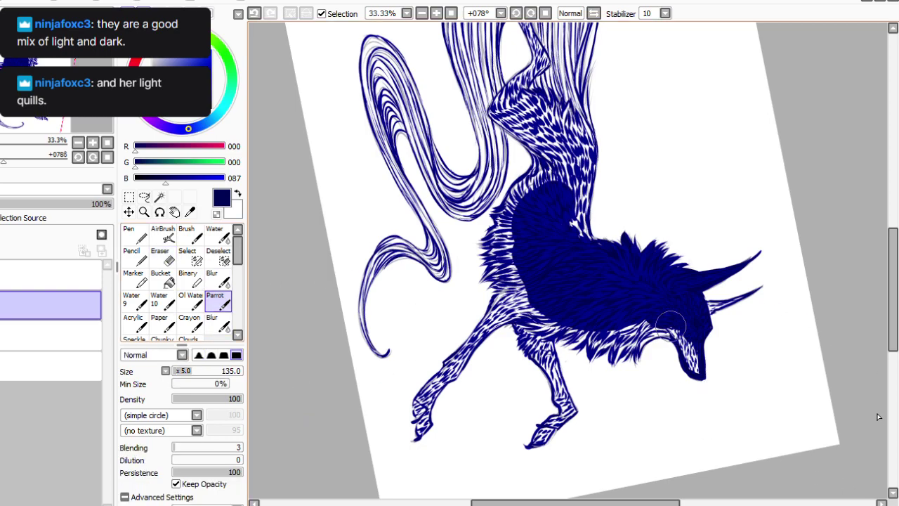
{"action": "mouse_move", "coordinate": [674, 330]}
{"action": "left_mouse_down"}
{"action": "mouse_move", "coordinate": [692, 366]}
{"action": "mouse_move", "coordinate": [692, 341]}
{"action": "mouse_move", "coordinate": [691, 367]}
{"action": "left_mouse_up"}
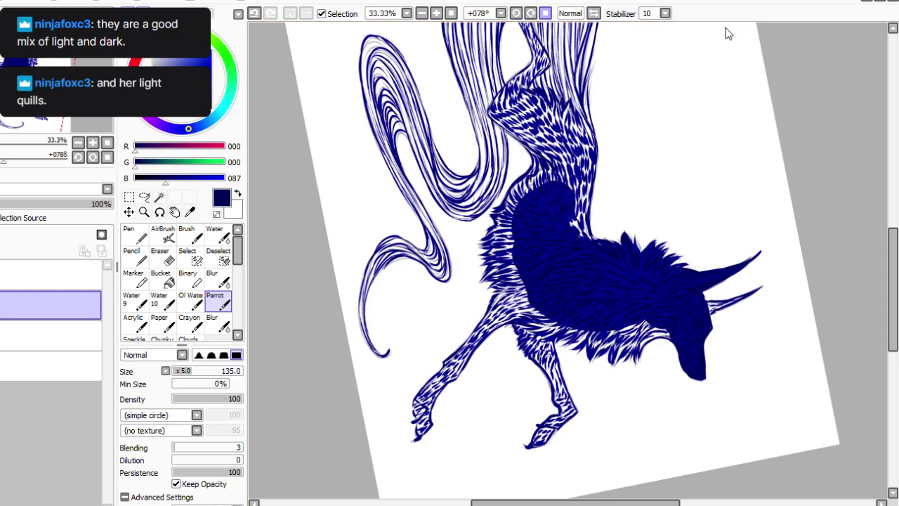
Fill the far ear with the dark blue and trim the paint around the head with the Eraser.
{"action": "key", "text": "Home"}
{"action": "left_click_drag", "start_coordinate": [634, 98], "coordinate": [638, 120]}
{"action": "left_click", "coordinate": [160, 254]}
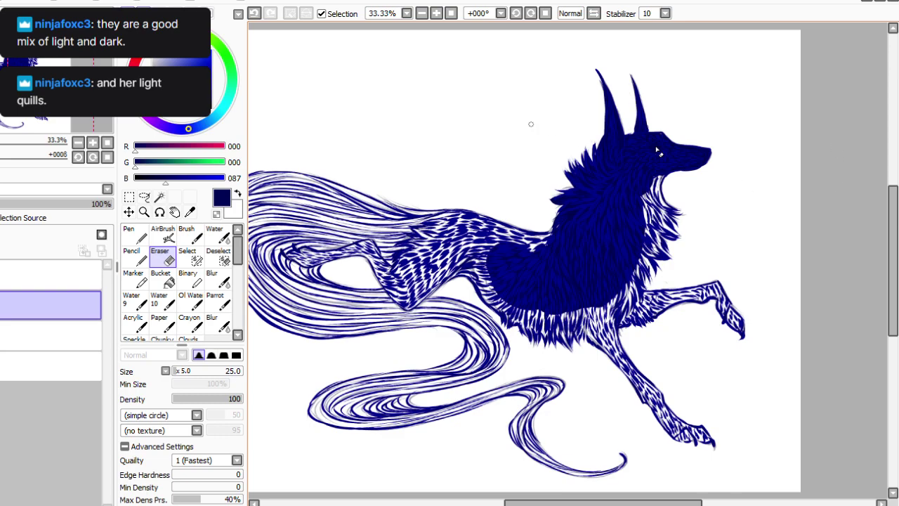
{"action": "left_click", "coordinate": [218, 302]}
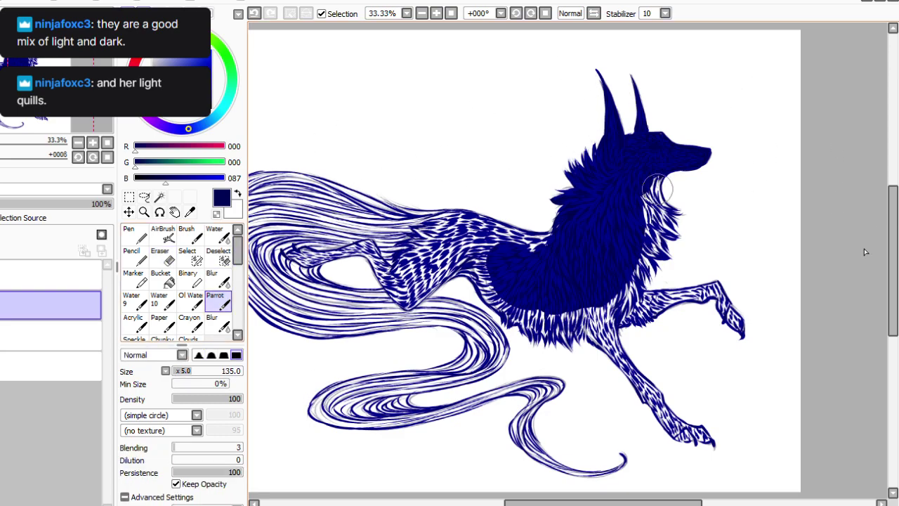
Fill the throat and chest fur and the back up to the hip with the Parrot brush.
{"action": "left_click", "coordinate": [162, 256]}
{"action": "left_click", "coordinate": [531, 13]}
{"action": "left_click", "coordinate": [531, 14]}
{"action": "left_click", "coordinate": [531, 13]}
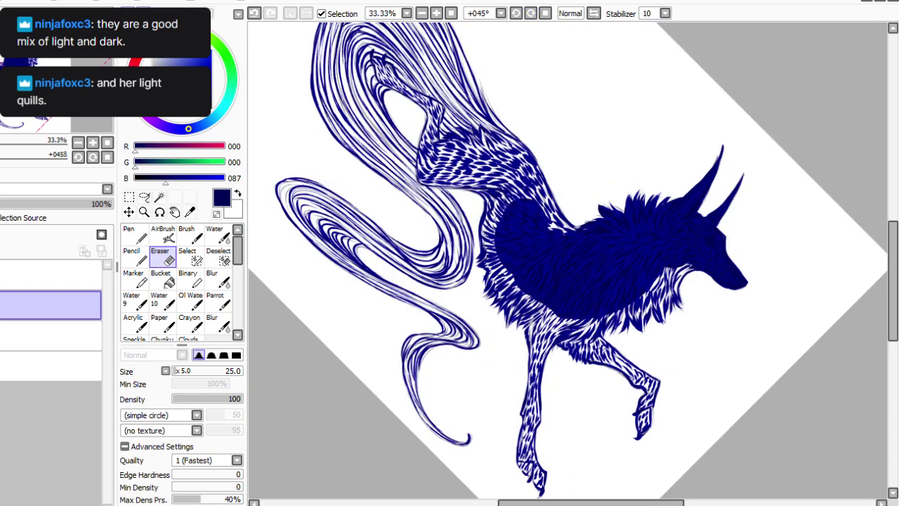
{"action": "key", "text": "e"}
{"action": "mouse_move", "coordinate": [694, 266]}
{"action": "left_mouse_down"}
{"action": "mouse_move", "coordinate": [680, 301]}
{"action": "mouse_move", "coordinate": [671, 273]}
{"action": "mouse_move", "coordinate": [663, 317]}
{"action": "mouse_move", "coordinate": [667, 289]}
{"action": "mouse_move", "coordinate": [656, 276]}
{"action": "mouse_move", "coordinate": [655, 294]}
{"action": "mouse_move", "coordinate": [681, 265]}
{"action": "mouse_move", "coordinate": [639, 216]}
{"action": "mouse_move", "coordinate": [628, 292]}
{"action": "mouse_move", "coordinate": [653, 281]}
{"action": "mouse_move", "coordinate": [642, 320]}
{"action": "mouse_move", "coordinate": [652, 280]}
{"action": "mouse_move", "coordinate": [653, 319]}
{"action": "mouse_move", "coordinate": [642, 291]}
{"action": "mouse_move", "coordinate": [638, 332]}
{"action": "mouse_move", "coordinate": [625, 291]}
{"action": "mouse_move", "coordinate": [615, 325]}
{"action": "mouse_move", "coordinate": [619, 301]}
{"action": "mouse_move", "coordinate": [597, 327]}
{"action": "mouse_move", "coordinate": [595, 316]}
{"action": "mouse_move", "coordinate": [570, 322]}
{"action": "left_mouse_up"}
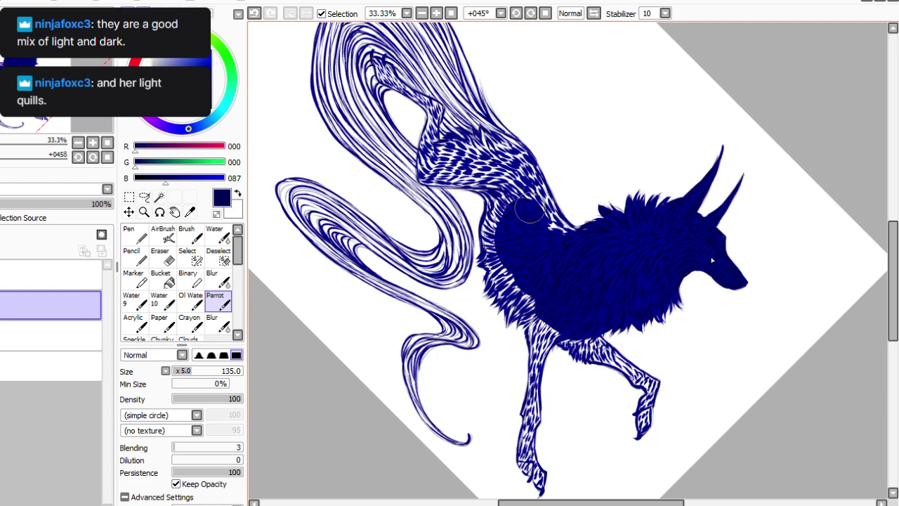
{"action": "mouse_move", "coordinate": [536, 169]}
{"action": "left_mouse_down"}
{"action": "mouse_move", "coordinate": [567, 236]}
{"action": "mouse_move", "coordinate": [560, 218]}
{"action": "mouse_move", "coordinate": [584, 235]}
{"action": "mouse_move", "coordinate": [601, 222]}
{"action": "mouse_move", "coordinate": [582, 233]}
{"action": "mouse_move", "coordinate": [595, 223]}
{"action": "mouse_move", "coordinate": [529, 191]}
{"action": "mouse_move", "coordinate": [562, 244]}
{"action": "mouse_move", "coordinate": [503, 184]}
{"action": "mouse_move", "coordinate": [503, 167]}
{"action": "mouse_move", "coordinate": [513, 164]}
{"action": "mouse_move", "coordinate": [534, 202]}
{"action": "mouse_move", "coordinate": [501, 133]}
{"action": "mouse_move", "coordinate": [541, 194]}
{"action": "left_mouse_up"}
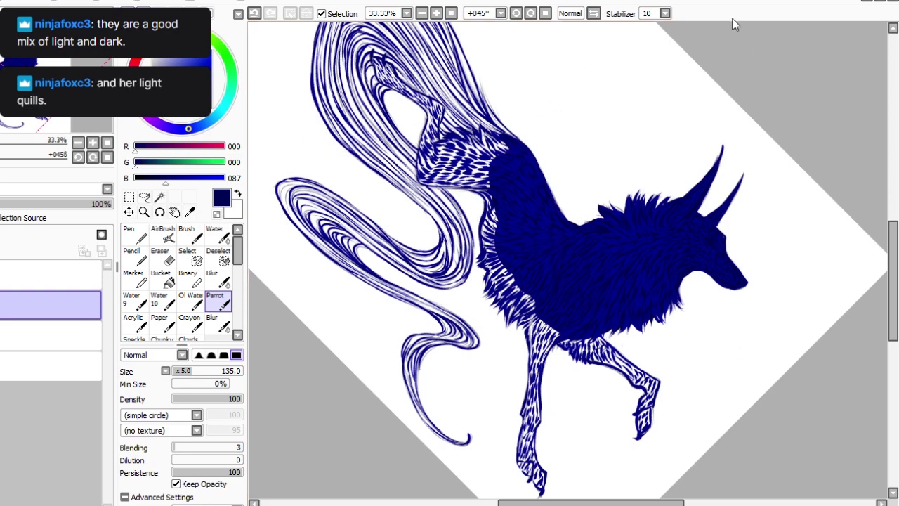
Paint the tip of the far ear, undoing the first stroke and drawing it again.
{"action": "key", "text": "Home"}
{"action": "left_click_drag", "start_coordinate": [625, 69], "coordinate": [637, 103]}
{"action": "left_click", "coordinate": [255, 13]}
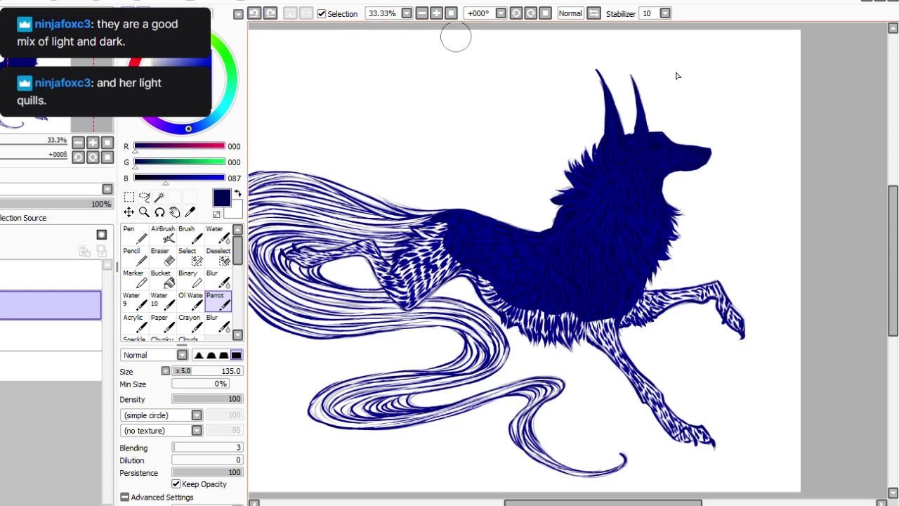
{"action": "mouse_move", "coordinate": [625, 69]}
{"action": "left_mouse_down"}
{"action": "mouse_move", "coordinate": [640, 131]}
{"action": "mouse_move", "coordinate": [624, 69]}
{"action": "mouse_move", "coordinate": [635, 102]}
{"action": "left_mouse_up"}
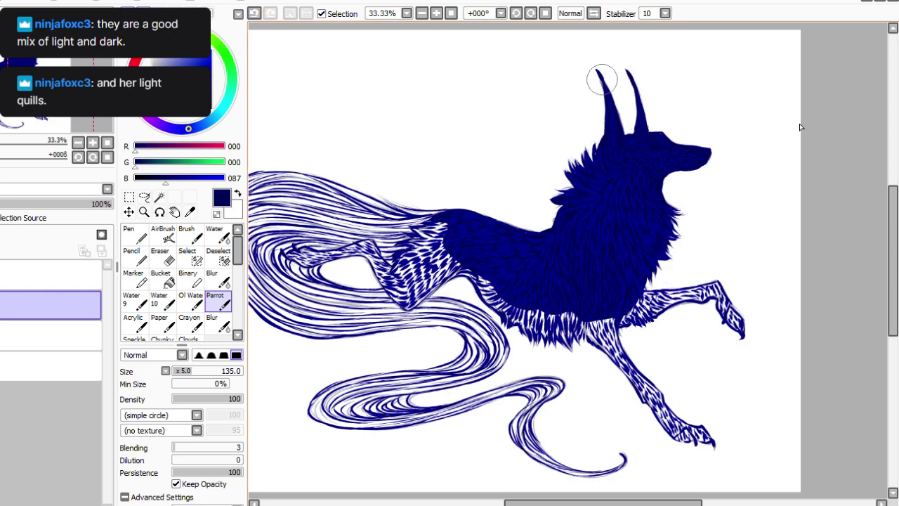
Fill the upper part of the extended foreleg and the whole raised foreleg with the dark blue.
{"action": "mouse_move", "coordinate": [616, 313]}
{"action": "left_mouse_down"}
{"action": "mouse_move", "coordinate": [636, 375]}
{"action": "mouse_move", "coordinate": [623, 359]}
{"action": "mouse_move", "coordinate": [649, 385]}
{"action": "left_mouse_up"}
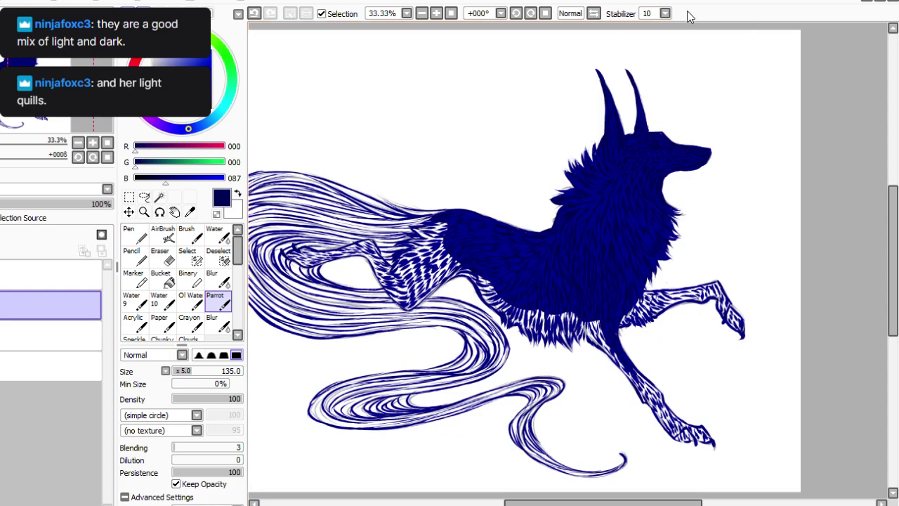
{"action": "left_click", "coordinate": [531, 14]}
{"action": "left_click", "coordinate": [531, 13]}
{"action": "left_click", "coordinate": [532, 13]}
{"action": "left_click", "coordinate": [531, 13]}
{"action": "left_click", "coordinate": [532, 14]}
{"action": "left_click", "coordinate": [532, 13]}
{"action": "mouse_move", "coordinate": [518, 317]}
{"action": "left_mouse_down"}
{"action": "mouse_move", "coordinate": [570, 347]}
{"action": "mouse_move", "coordinate": [567, 338]}
{"action": "mouse_move", "coordinate": [588, 386]}
{"action": "mouse_move", "coordinate": [535, 344]}
{"action": "mouse_move", "coordinate": [530, 331]}
{"action": "mouse_move", "coordinate": [542, 350]}
{"action": "mouse_move", "coordinate": [529, 329]}
{"action": "mouse_move", "coordinate": [554, 341]}
{"action": "mouse_move", "coordinate": [533, 288]}
{"action": "mouse_move", "coordinate": [573, 386]}
{"action": "mouse_move", "coordinate": [593, 407]}
{"action": "mouse_move", "coordinate": [589, 388]}
{"action": "mouse_move", "coordinate": [604, 407]}
{"action": "mouse_move", "coordinate": [588, 421]}
{"action": "mouse_move", "coordinate": [594, 405]}
{"action": "mouse_move", "coordinate": [573, 449]}
{"action": "mouse_move", "coordinate": [586, 418]}
{"action": "mouse_move", "coordinate": [569, 447]}
{"action": "left_mouse_up"}
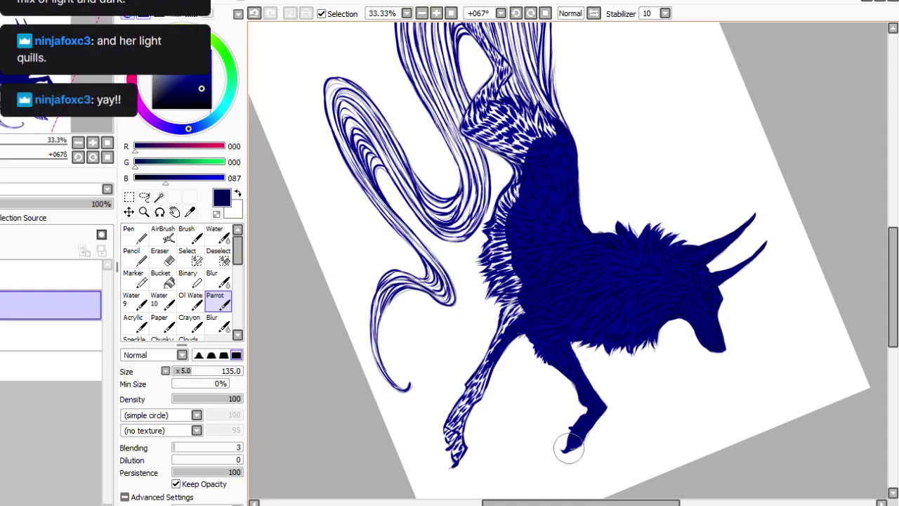
Undo the last stroke and repaint the claw tip of the raised forepaw.
{"action": "key", "text": "Home"}
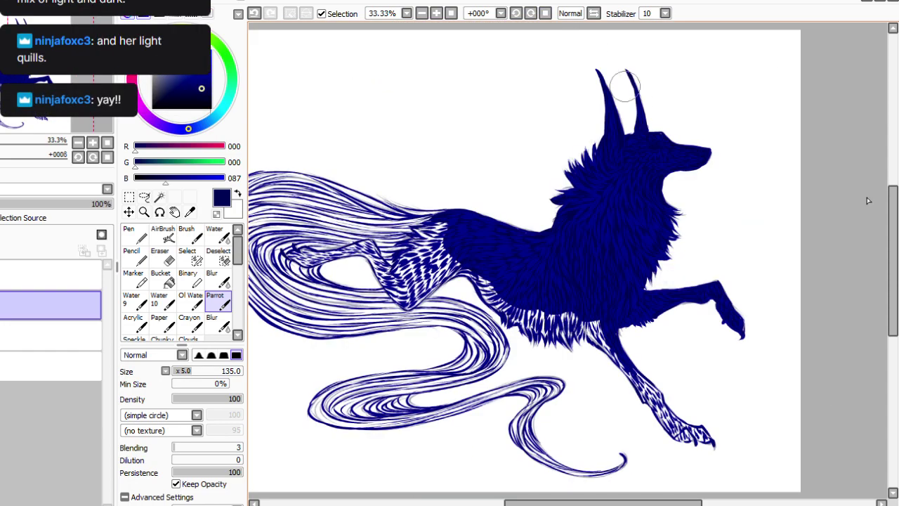
{"action": "key", "text": "ctrl+z"}
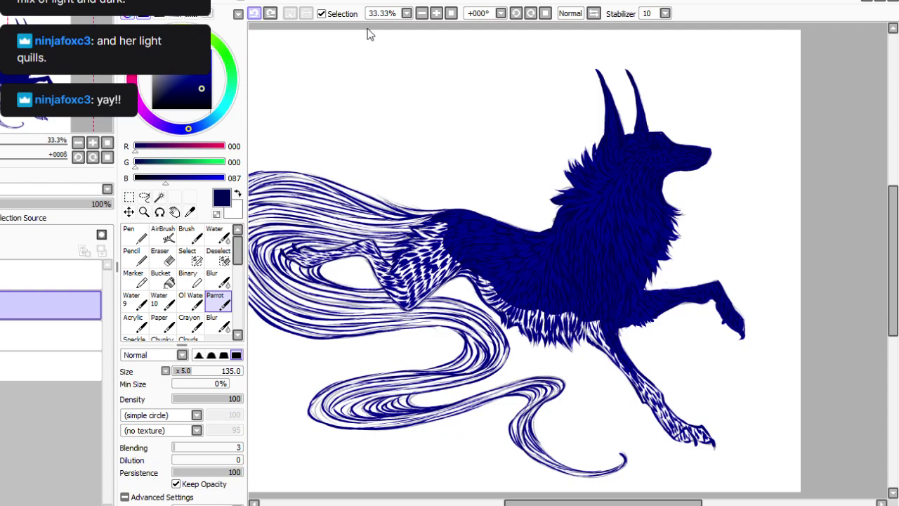
{"action": "left_click_drag", "start_coordinate": [740, 336], "coordinate": [742, 335]}
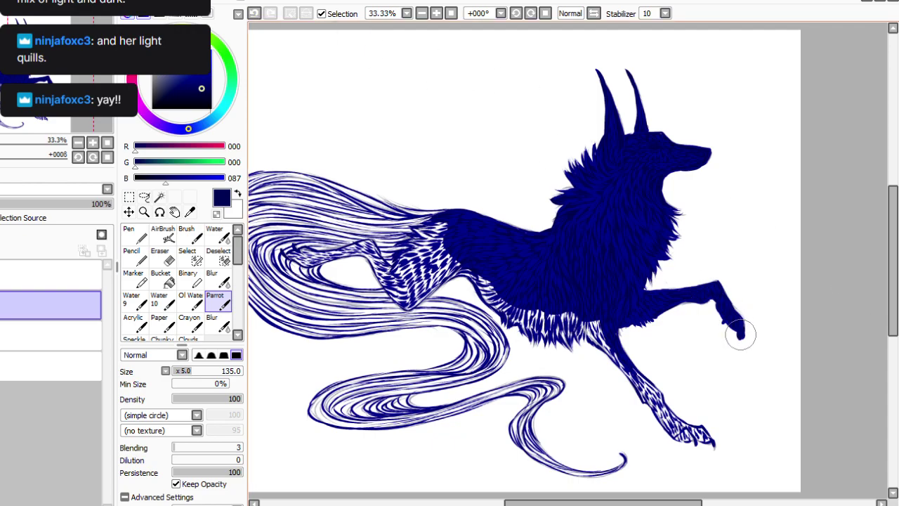
Fill the rest of the extended foreleg from the elbow down through the paw with the dark blue.
{"action": "left_click", "coordinate": [531, 13]}
{"action": "mouse_move", "coordinate": [621, 397]}
{"action": "left_mouse_down"}
{"action": "mouse_move", "coordinate": [613, 386]}
{"action": "mouse_move", "coordinate": [632, 427]}
{"action": "left_mouse_up"}
{"action": "left_click_drag", "start_coordinate": [606, 380], "coordinate": [617, 412]}
{"action": "mouse_move", "coordinate": [574, 342]}
{"action": "left_mouse_down"}
{"action": "mouse_move", "coordinate": [610, 396]}
{"action": "mouse_move", "coordinate": [583, 343]}
{"action": "mouse_move", "coordinate": [593, 358]}
{"action": "mouse_move", "coordinate": [557, 317]}
{"action": "mouse_move", "coordinate": [561, 310]}
{"action": "mouse_move", "coordinate": [583, 323]}
{"action": "mouse_move", "coordinate": [568, 302]}
{"action": "left_mouse_up"}
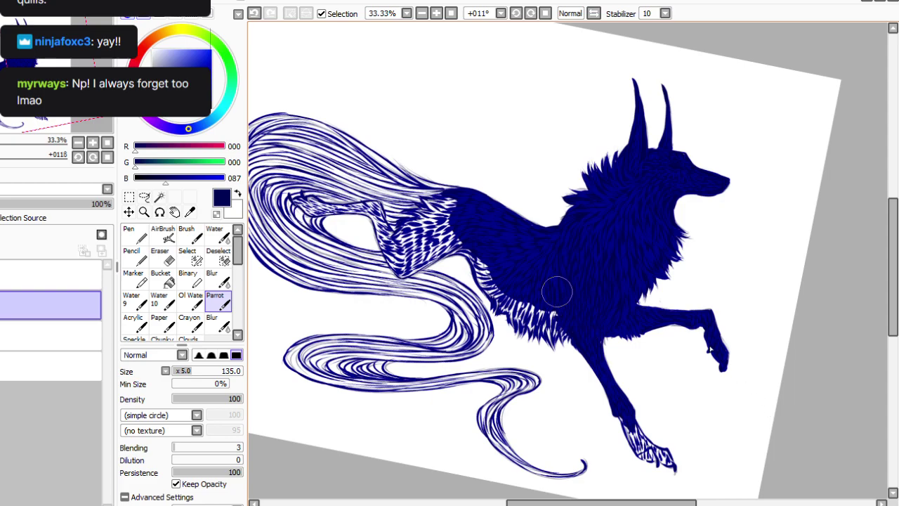
{"action": "left_click_drag", "start_coordinate": [621, 411], "coordinate": [641, 455]}
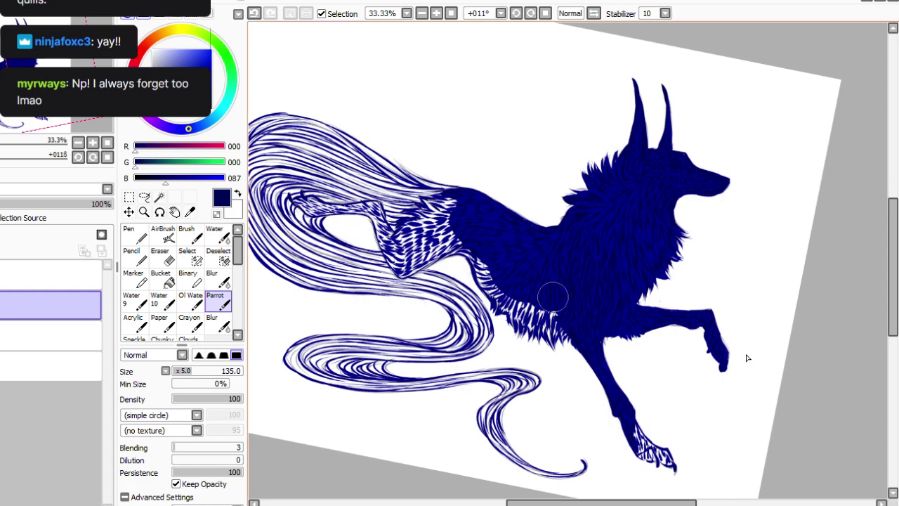
{"action": "scroll", "coordinate": [739, 371], "scroll_direction": "down", "scroll_amount": 2}
{"action": "left_click", "coordinate": [531, 13]}
{"action": "left_click", "coordinate": [531, 13]}
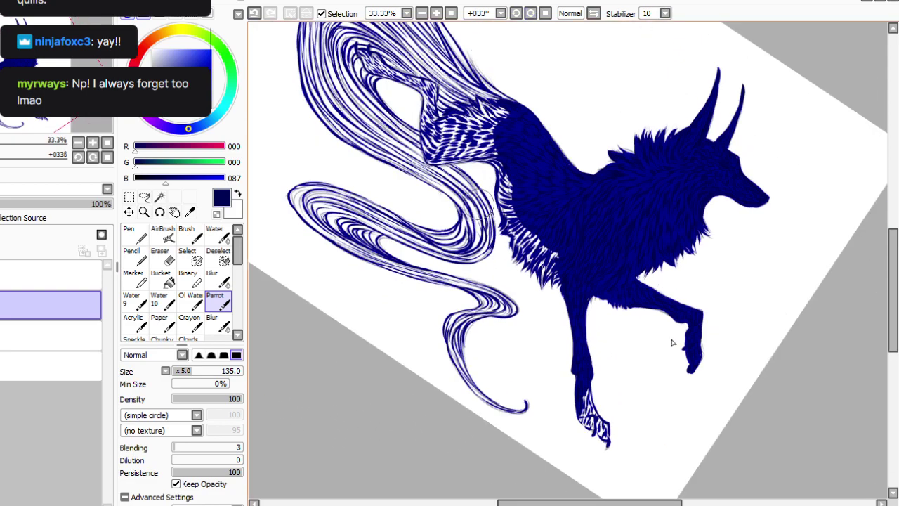
{"action": "mouse_move", "coordinate": [589, 388]}
{"action": "left_mouse_down"}
{"action": "mouse_move", "coordinate": [605, 438]}
{"action": "mouse_move", "coordinate": [582, 400]}
{"action": "mouse_move", "coordinate": [602, 434]}
{"action": "left_mouse_up"}
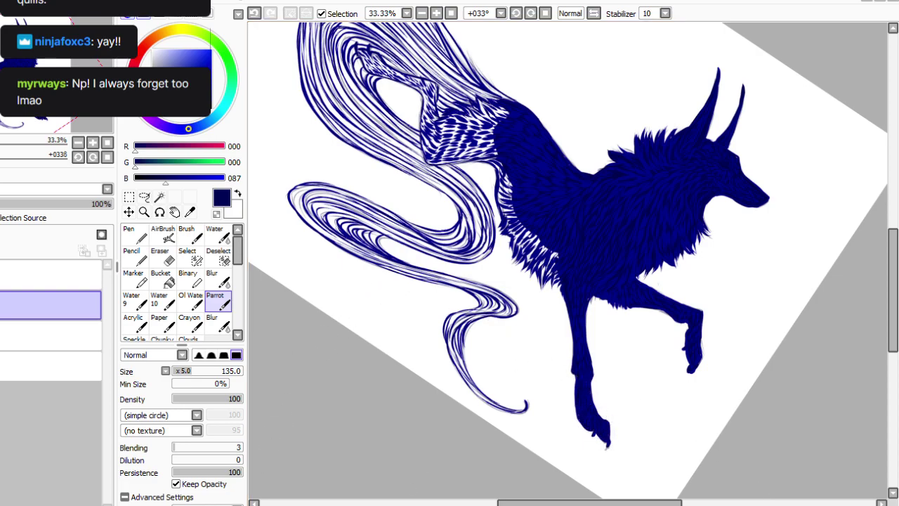
Fill the remaining belly fur and the underside up to the hind thigh.
{"action": "mouse_move", "coordinate": [550, 257]}
{"action": "left_mouse_down"}
{"action": "mouse_move", "coordinate": [552, 284]}
{"action": "mouse_move", "coordinate": [558, 243]}
{"action": "mouse_move", "coordinate": [539, 282]}
{"action": "mouse_move", "coordinate": [547, 243]}
{"action": "mouse_move", "coordinate": [544, 272]}
{"action": "mouse_move", "coordinate": [532, 261]}
{"action": "mouse_move", "coordinate": [542, 233]}
{"action": "mouse_move", "coordinate": [522, 248]}
{"action": "left_mouse_up"}
{"action": "mouse_move", "coordinate": [497, 165]}
{"action": "left_mouse_down"}
{"action": "mouse_move", "coordinate": [500, 209]}
{"action": "mouse_move", "coordinate": [501, 181]}
{"action": "mouse_move", "coordinate": [519, 253]}
{"action": "mouse_move", "coordinate": [507, 192]}
{"action": "mouse_move", "coordinate": [530, 235]}
{"action": "mouse_move", "coordinate": [495, 155]}
{"action": "mouse_move", "coordinate": [527, 237]}
{"action": "left_mouse_up"}
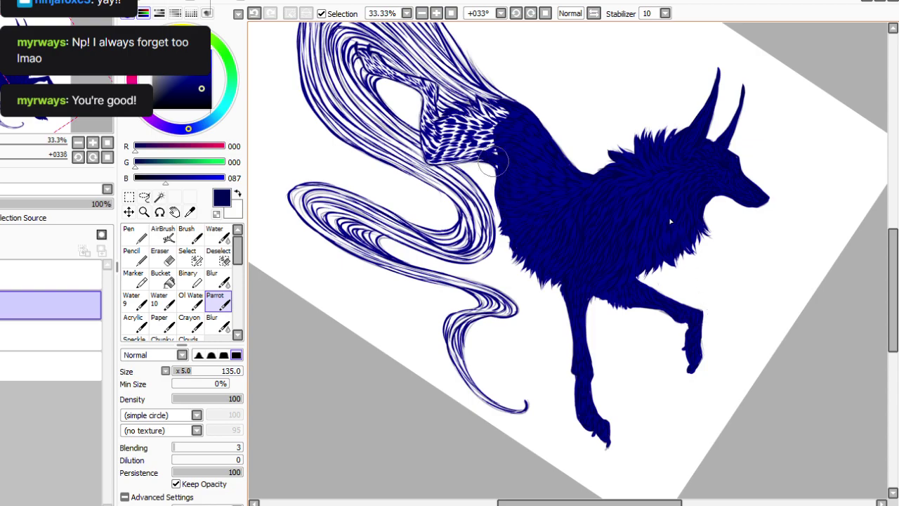
{"action": "left_click", "coordinate": [545, 14]}
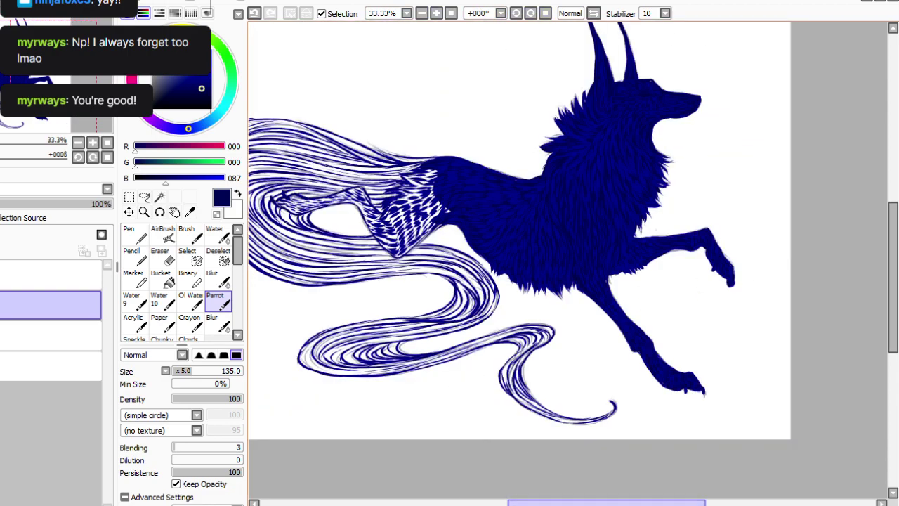
Fill the rump and hind thigh down to the knee with the dark blue.
{"action": "left_click_drag", "start_coordinate": [517, 502], "coordinate": [481, 502]}
{"action": "left_click", "coordinate": [516, 13]}
{"action": "left_click", "coordinate": [516, 14]}
{"action": "left_click", "coordinate": [517, 13]}
{"action": "key", "text": "Delete"}
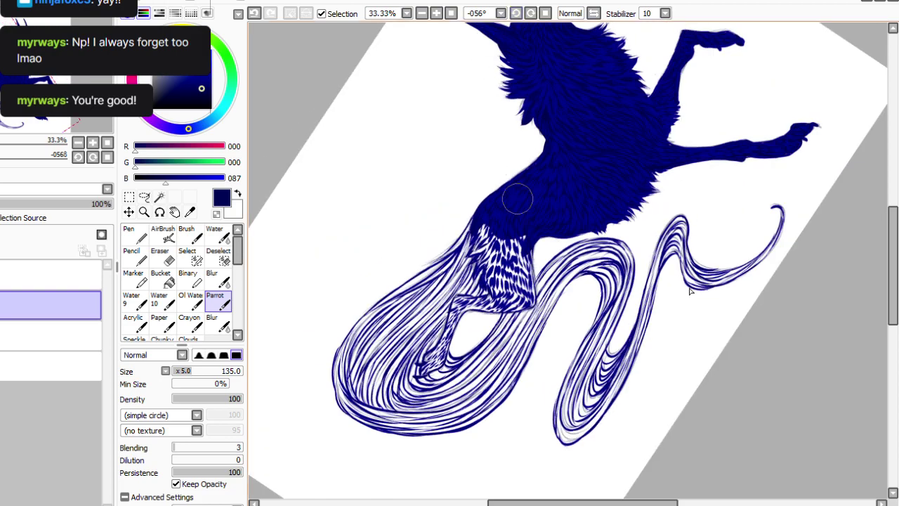
{"action": "mouse_move", "coordinate": [521, 258]}
{"action": "left_mouse_down"}
{"action": "mouse_move", "coordinate": [519, 336]}
{"action": "mouse_move", "coordinate": [516, 281]}
{"action": "mouse_move", "coordinate": [504, 350]}
{"action": "left_mouse_up"}
{"action": "mouse_move", "coordinate": [479, 240]}
{"action": "left_mouse_down"}
{"action": "mouse_move", "coordinate": [502, 292]}
{"action": "mouse_move", "coordinate": [482, 262]}
{"action": "mouse_move", "coordinate": [468, 206]}
{"action": "mouse_move", "coordinate": [498, 254]}
{"action": "mouse_move", "coordinate": [495, 232]}
{"action": "mouse_move", "coordinate": [520, 246]}
{"action": "left_mouse_up"}
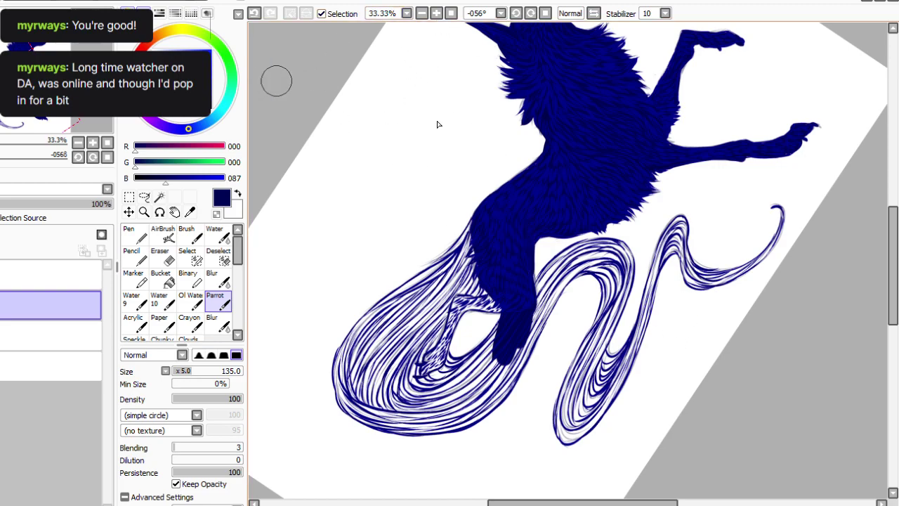
Fill the lower hind leg and the inner strands of the large tail loop, leaving the opening behind the leg unpainted.
{"action": "left_click", "coordinate": [516, 14]}
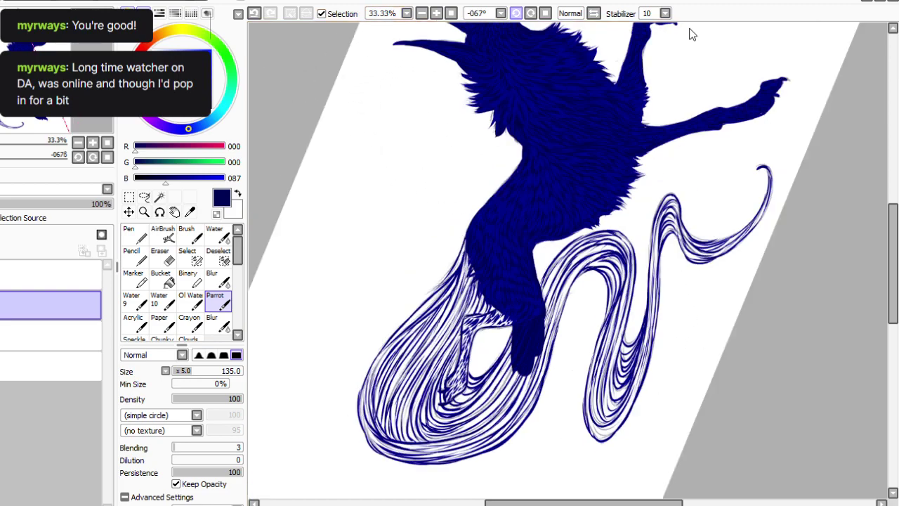
{"action": "mouse_move", "coordinate": [529, 324]}
{"action": "left_mouse_down"}
{"action": "mouse_move", "coordinate": [518, 345]}
{"action": "mouse_move", "coordinate": [537, 335]}
{"action": "mouse_move", "coordinate": [514, 350]}
{"action": "left_mouse_up"}
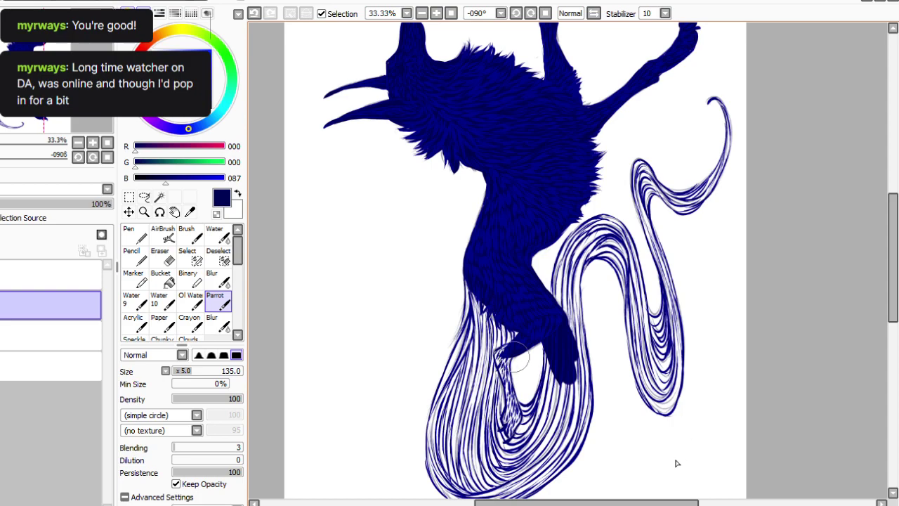
{"action": "mouse_move", "coordinate": [504, 370]}
{"action": "left_mouse_down"}
{"action": "mouse_move", "coordinate": [514, 391]}
{"action": "mouse_move", "coordinate": [506, 370]}
{"action": "mouse_move", "coordinate": [511, 445]}
{"action": "mouse_move", "coordinate": [496, 342]}
{"action": "mouse_move", "coordinate": [502, 390]}
{"action": "mouse_move", "coordinate": [504, 361]}
{"action": "mouse_move", "coordinate": [495, 331]}
{"action": "mouse_move", "coordinate": [493, 359]}
{"action": "mouse_move", "coordinate": [469, 246]}
{"action": "mouse_move", "coordinate": [485, 296]}
{"action": "mouse_move", "coordinate": [470, 333]}
{"action": "mouse_move", "coordinate": [466, 267]}
{"action": "mouse_move", "coordinate": [464, 331]}
{"action": "mouse_move", "coordinate": [467, 315]}
{"action": "mouse_move", "coordinate": [468, 290]}
{"action": "mouse_move", "coordinate": [451, 352]}
{"action": "mouse_move", "coordinate": [473, 306]}
{"action": "mouse_move", "coordinate": [441, 390]}
{"action": "mouse_move", "coordinate": [477, 321]}
{"action": "mouse_move", "coordinate": [466, 435]}
{"action": "mouse_move", "coordinate": [476, 459]}
{"action": "mouse_move", "coordinate": [493, 465]}
{"action": "mouse_move", "coordinate": [533, 428]}
{"action": "mouse_move", "coordinate": [558, 428]}
{"action": "left_mouse_up"}
{"action": "mouse_move", "coordinate": [548, 335]}
{"action": "left_mouse_down"}
{"action": "mouse_move", "coordinate": [559, 422]}
{"action": "mouse_move", "coordinate": [571, 361]}
{"action": "mouse_move", "coordinate": [564, 352]}
{"action": "mouse_move", "coordinate": [541, 358]}
{"action": "mouse_move", "coordinate": [538, 423]}
{"action": "mouse_move", "coordinate": [546, 339]}
{"action": "mouse_move", "coordinate": [531, 408]}
{"action": "mouse_move", "coordinate": [545, 331]}
{"action": "mouse_move", "coordinate": [534, 410]}
{"action": "mouse_move", "coordinate": [545, 373]}
{"action": "mouse_move", "coordinate": [513, 416]}
{"action": "mouse_move", "coordinate": [501, 380]}
{"action": "left_mouse_up"}
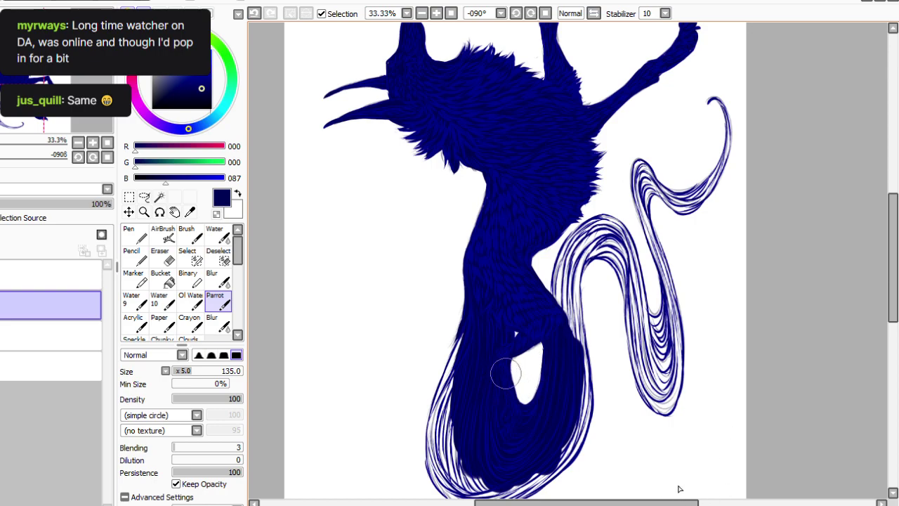
Fill the outer strands of the large tail loop and the tail section passing beneath the hind leg.
{"action": "scroll", "coordinate": [878, 308], "scroll_direction": "down", "scroll_amount": 3}
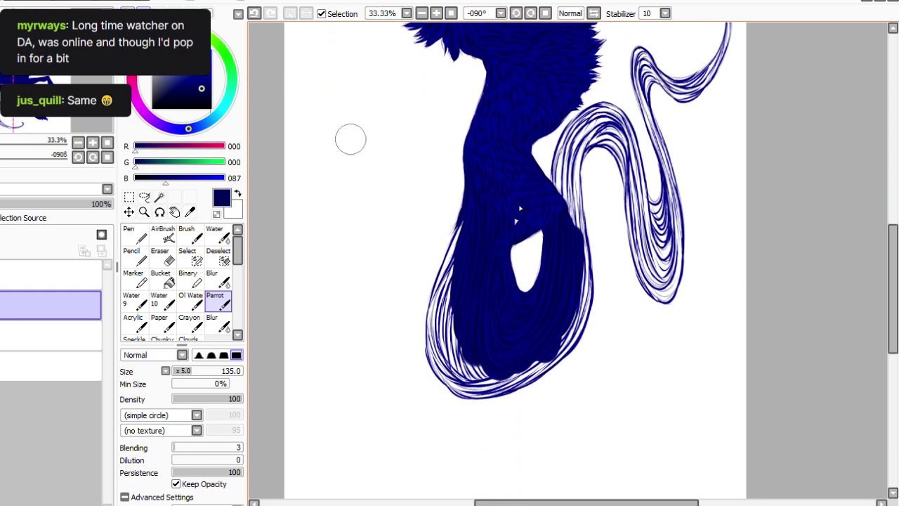
{"action": "mouse_move", "coordinate": [476, 379]}
{"action": "left_mouse_down"}
{"action": "mouse_move", "coordinate": [492, 383]}
{"action": "mouse_move", "coordinate": [527, 353]}
{"action": "mouse_move", "coordinate": [501, 388]}
{"action": "mouse_move", "coordinate": [437, 346]}
{"action": "mouse_move", "coordinate": [479, 381]}
{"action": "mouse_move", "coordinate": [468, 382]}
{"action": "mouse_move", "coordinate": [498, 391]}
{"action": "mouse_move", "coordinate": [459, 388]}
{"action": "mouse_move", "coordinate": [452, 373]}
{"action": "mouse_move", "coordinate": [467, 217]}
{"action": "mouse_move", "coordinate": [450, 281]}
{"action": "mouse_move", "coordinate": [423, 321]}
{"action": "mouse_move", "coordinate": [430, 338]}
{"action": "mouse_move", "coordinate": [445, 300]}
{"action": "mouse_move", "coordinate": [426, 327]}
{"action": "mouse_move", "coordinate": [435, 371]}
{"action": "mouse_move", "coordinate": [445, 372]}
{"action": "mouse_move", "coordinate": [454, 368]}
{"action": "mouse_move", "coordinate": [415, 246]}
{"action": "left_mouse_up"}
{"action": "key", "text": "ctrl+z"}
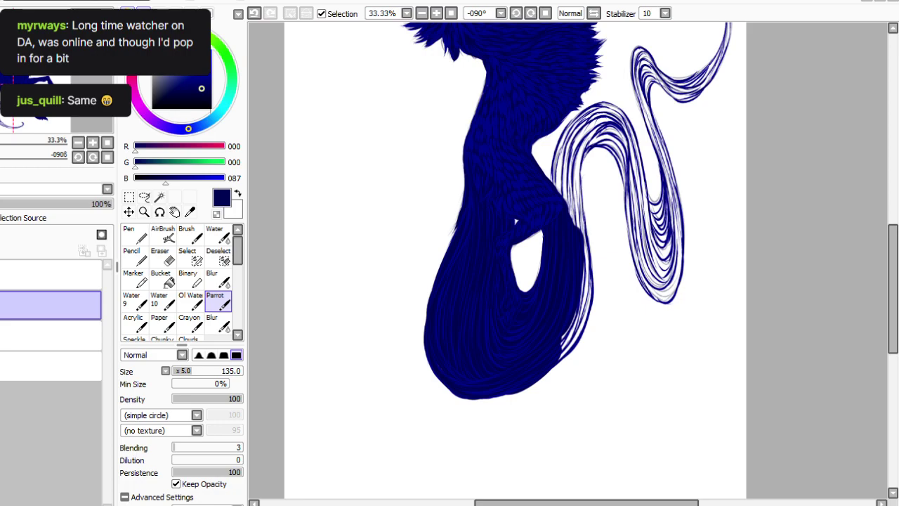
{"action": "mouse_move", "coordinate": [568, 166]}
{"action": "left_mouse_down"}
{"action": "mouse_move", "coordinate": [580, 228]}
{"action": "mouse_move", "coordinate": [579, 165]}
{"action": "mouse_move", "coordinate": [586, 292]}
{"action": "mouse_move", "coordinate": [589, 282]}
{"action": "mouse_move", "coordinate": [581, 241]}
{"action": "mouse_move", "coordinate": [564, 350]}
{"action": "mouse_move", "coordinate": [586, 287]}
{"action": "mouse_move", "coordinate": [560, 354]}
{"action": "mouse_move", "coordinate": [576, 268]}
{"action": "mouse_move", "coordinate": [565, 329]}
{"action": "mouse_move", "coordinate": [580, 289]}
{"action": "mouse_move", "coordinate": [553, 356]}
{"action": "mouse_move", "coordinate": [588, 292]}
{"action": "mouse_move", "coordinate": [557, 353]}
{"action": "left_mouse_up"}
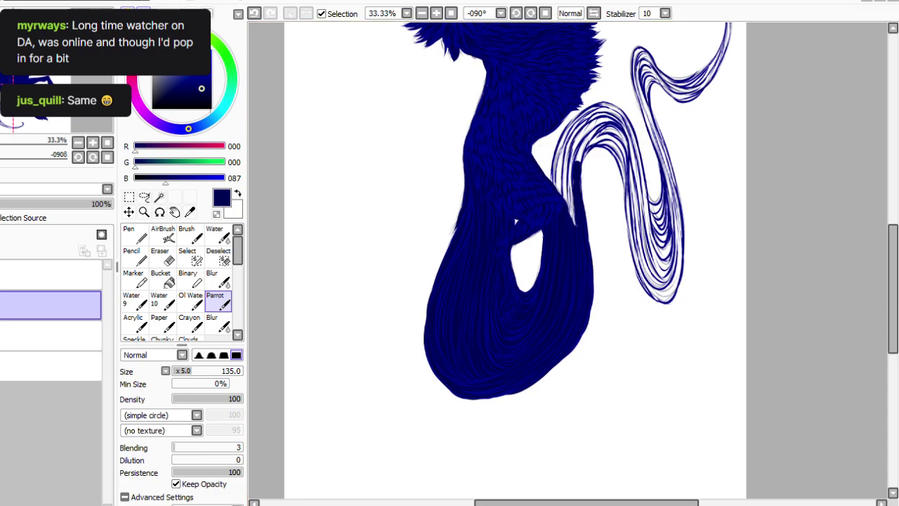
{"action": "mouse_move", "coordinate": [575, 135]}
{"action": "left_mouse_down"}
{"action": "mouse_move", "coordinate": [571, 232]}
{"action": "mouse_move", "coordinate": [571, 137]}
{"action": "mouse_move", "coordinate": [560, 206]}
{"action": "mouse_move", "coordinate": [555, 176]}
{"action": "mouse_move", "coordinate": [566, 129]}
{"action": "left_mouse_up"}
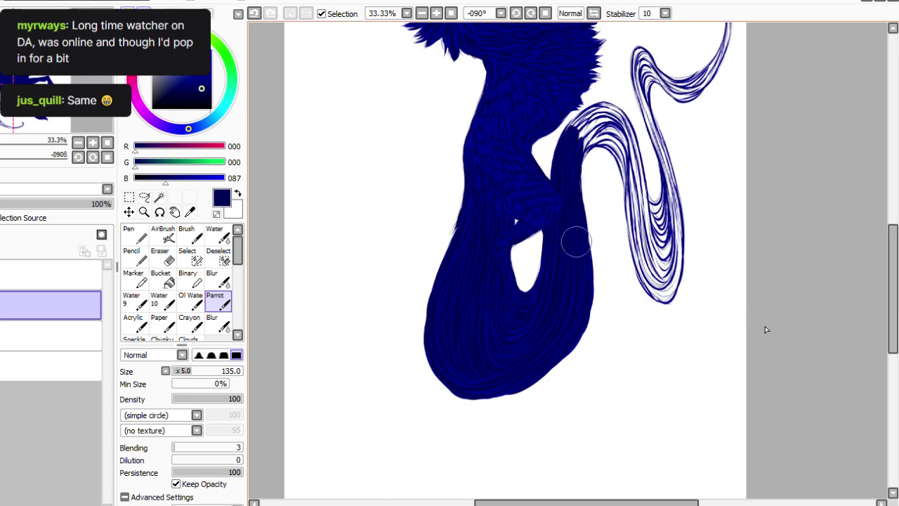
Fill the strands of the tail's first bend below the belly with the dark blue.
{"action": "left_click_drag", "start_coordinate": [893, 298], "coordinate": [893, 274]}
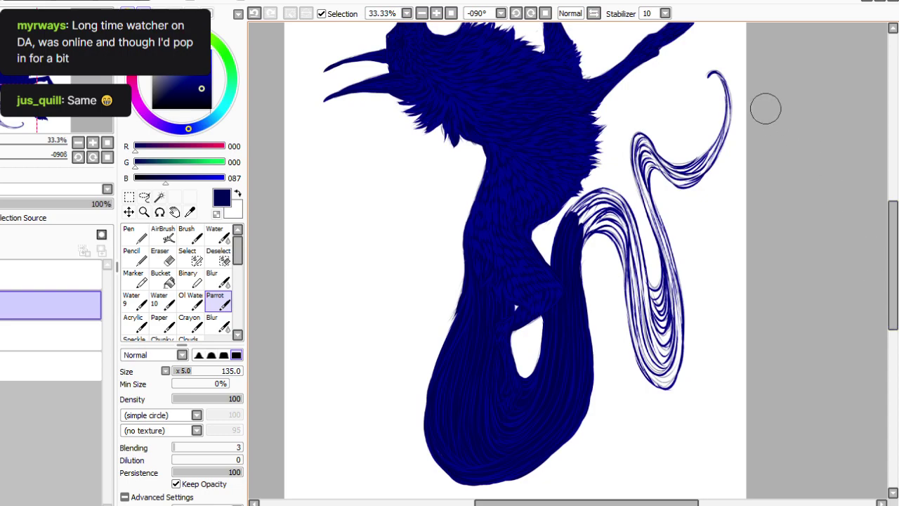
{"action": "left_click", "coordinate": [516, 13]}
{"action": "left_click", "coordinate": [517, 13]}
{"action": "left_click", "coordinate": [516, 14]}
{"action": "left_click", "coordinate": [516, 14]}
{"action": "left_click", "coordinate": [516, 13]}
{"action": "mouse_move", "coordinate": [557, 229]}
{"action": "left_mouse_down"}
{"action": "mouse_move", "coordinate": [560, 207]}
{"action": "mouse_move", "coordinate": [571, 258]}
{"action": "mouse_move", "coordinate": [547, 196]}
{"action": "left_mouse_up"}
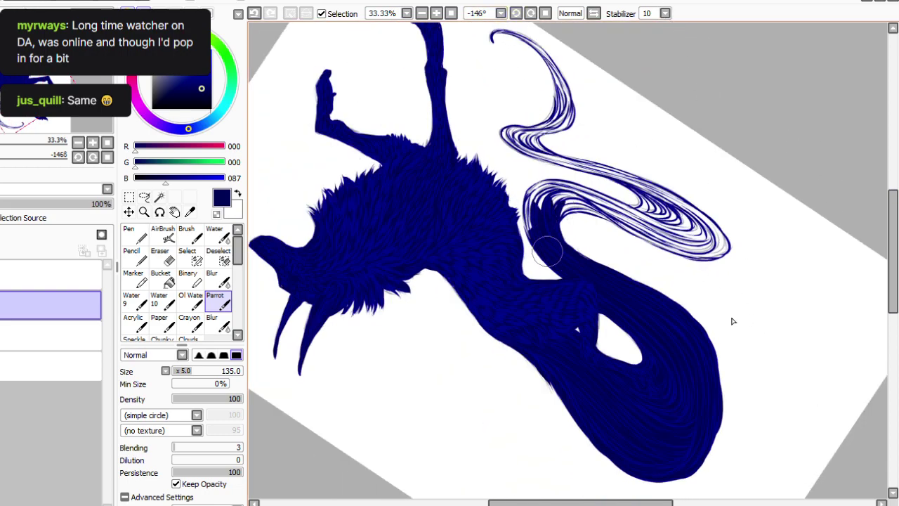
{"action": "key", "text": "Home"}
{"action": "key", "text": "End"}
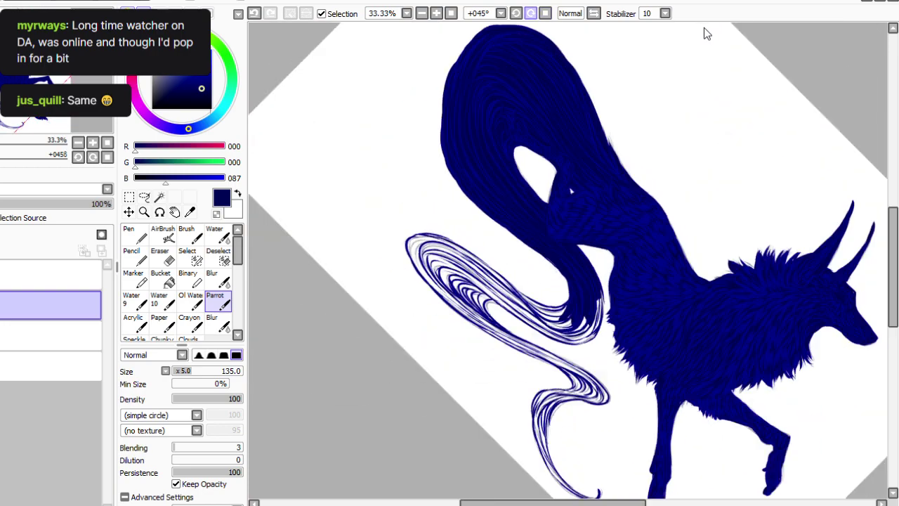
{"action": "mouse_move", "coordinate": [593, 286]}
{"action": "left_mouse_down"}
{"action": "mouse_move", "coordinate": [599, 322]}
{"action": "mouse_move", "coordinate": [600, 295]}
{"action": "mouse_move", "coordinate": [585, 338]}
{"action": "mouse_move", "coordinate": [596, 319]}
{"action": "mouse_move", "coordinate": [574, 329]}
{"action": "mouse_move", "coordinate": [574, 339]}
{"action": "mouse_move", "coordinate": [590, 336]}
{"action": "mouse_move", "coordinate": [585, 325]}
{"action": "mouse_move", "coordinate": [559, 331]}
{"action": "mouse_move", "coordinate": [586, 337]}
{"action": "mouse_move", "coordinate": [559, 336]}
{"action": "mouse_move", "coordinate": [576, 323]}
{"action": "left_mouse_up"}
Fill the tail from the end of its first bend into the inner strands of the second loop.
{"action": "key", "text": "End"}
{"action": "left_click", "coordinate": [530, 14]}
{"action": "left_click", "coordinate": [531, 13]}
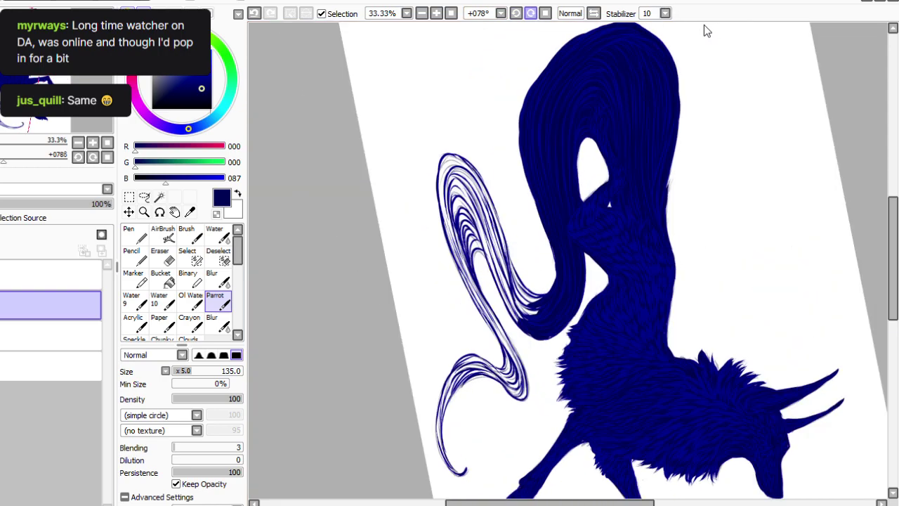
{"action": "left_click", "coordinate": [531, 13]}
{"action": "left_click_drag", "start_coordinate": [509, 241], "coordinate": [521, 288]}
{"action": "mouse_move", "coordinate": [508, 259]}
{"action": "left_mouse_down"}
{"action": "mouse_move", "coordinate": [538, 298]}
{"action": "mouse_move", "coordinate": [508, 245]}
{"action": "mouse_move", "coordinate": [525, 290]}
{"action": "mouse_move", "coordinate": [540, 295]}
{"action": "mouse_move", "coordinate": [508, 283]}
{"action": "mouse_move", "coordinate": [528, 309]}
{"action": "mouse_move", "coordinate": [500, 260]}
{"action": "mouse_move", "coordinate": [522, 312]}
{"action": "mouse_move", "coordinate": [496, 247]}
{"action": "mouse_move", "coordinate": [514, 320]}
{"action": "mouse_move", "coordinate": [501, 285]}
{"action": "mouse_move", "coordinate": [530, 319]}
{"action": "left_mouse_up"}
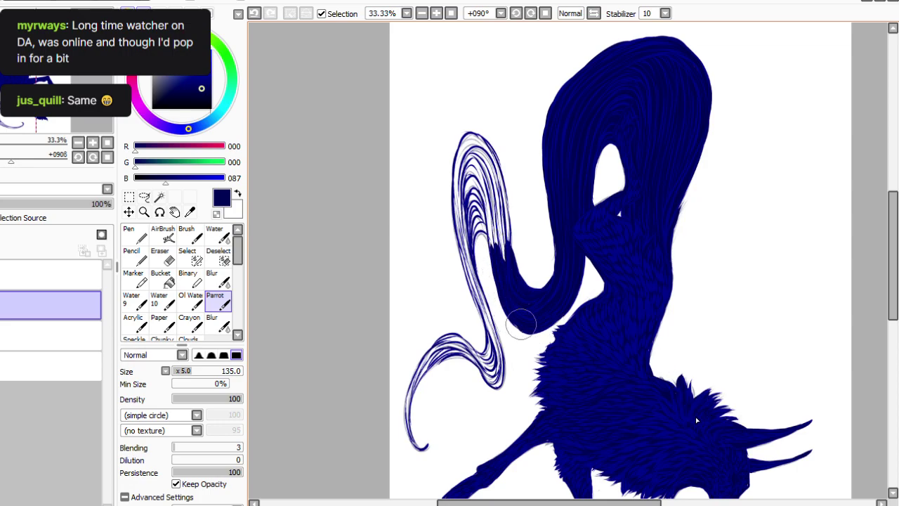
{"action": "mouse_move", "coordinate": [477, 226]}
{"action": "left_mouse_down"}
{"action": "mouse_move", "coordinate": [500, 273]}
{"action": "mouse_move", "coordinate": [486, 199]}
{"action": "mouse_move", "coordinate": [499, 251]}
{"action": "mouse_move", "coordinate": [494, 164]}
{"action": "mouse_move", "coordinate": [509, 254]}
{"action": "mouse_move", "coordinate": [499, 185]}
{"action": "left_mouse_up"}
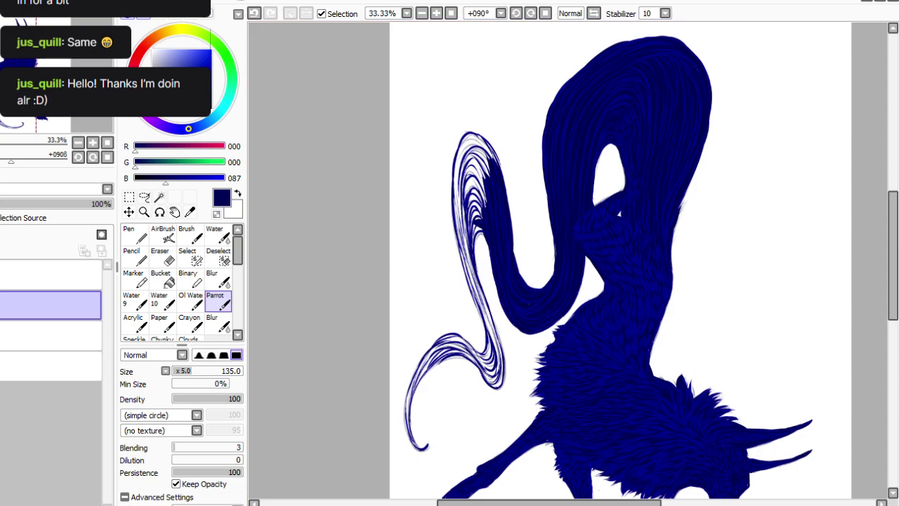
Fill the outer edge at the turn of the tail's second loop with the dark blue.
{"action": "left_click", "coordinate": [531, 13]}
{"action": "left_click", "coordinate": [531, 13]}
{"action": "left_click", "coordinate": [531, 13]}
{"action": "mouse_move", "coordinate": [551, 106]}
{"action": "left_mouse_down"}
{"action": "mouse_move", "coordinate": [554, 158]}
{"action": "mouse_move", "coordinate": [560, 116]}
{"action": "mouse_move", "coordinate": [552, 116]}
{"action": "mouse_move", "coordinate": [548, 169]}
{"action": "mouse_move", "coordinate": [561, 113]}
{"action": "mouse_move", "coordinate": [541, 147]}
{"action": "left_mouse_up"}
{"action": "left_click_drag", "start_coordinate": [552, 108], "coordinate": [543, 136]}
Fill the rest of the second tail loop and its narrow stretch to the next bend, undoing and repainting one stroke.
{"action": "left_click", "coordinate": [517, 13]}
{"action": "left_click", "coordinate": [517, 14]}
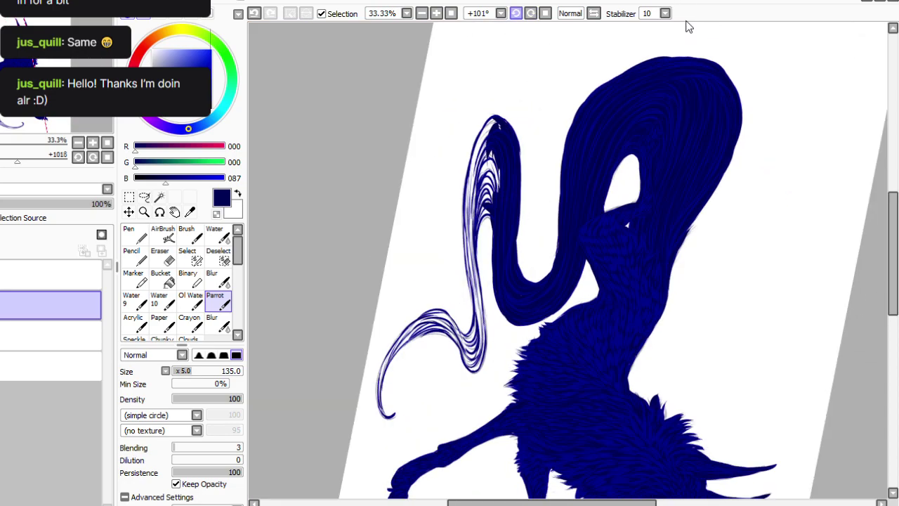
{"action": "left_click", "coordinate": [516, 13]}
{"action": "mouse_move", "coordinate": [471, 139]}
{"action": "left_mouse_down"}
{"action": "mouse_move", "coordinate": [464, 173]}
{"action": "mouse_move", "coordinate": [459, 167]}
{"action": "mouse_move", "coordinate": [467, 142]}
{"action": "mouse_move", "coordinate": [456, 224]}
{"action": "mouse_move", "coordinate": [462, 140]}
{"action": "mouse_move", "coordinate": [465, 261]}
{"action": "mouse_move", "coordinate": [471, 178]}
{"action": "mouse_move", "coordinate": [468, 214]}
{"action": "mouse_move", "coordinate": [484, 182]}
{"action": "mouse_move", "coordinate": [466, 244]}
{"action": "mouse_move", "coordinate": [483, 222]}
{"action": "mouse_move", "coordinate": [473, 273]}
{"action": "mouse_move", "coordinate": [478, 223]}
{"action": "mouse_move", "coordinate": [472, 271]}
{"action": "mouse_move", "coordinate": [456, 170]}
{"action": "mouse_move", "coordinate": [474, 276]}
{"action": "left_mouse_up"}
{"action": "left_click_drag", "start_coordinate": [457, 220], "coordinate": [472, 309]}
{"action": "left_click", "coordinate": [255, 13]}
{"action": "mouse_move", "coordinate": [451, 214]}
{"action": "left_mouse_down"}
{"action": "mouse_move", "coordinate": [482, 314]}
{"action": "mouse_move", "coordinate": [463, 205]}
{"action": "mouse_move", "coordinate": [471, 231]}
{"action": "mouse_move", "coordinate": [473, 209]}
{"action": "mouse_move", "coordinate": [473, 288]}
{"action": "mouse_move", "coordinate": [465, 239]}
{"action": "mouse_move", "coordinate": [492, 329]}
{"action": "left_mouse_up"}
{"action": "left_click_drag", "start_coordinate": [471, 282], "coordinate": [464, 265]}
{"action": "mouse_move", "coordinate": [484, 316]}
{"action": "left_mouse_down"}
{"action": "mouse_move", "coordinate": [493, 359]}
{"action": "mouse_move", "coordinate": [478, 343]}
{"action": "mouse_move", "coordinate": [489, 315]}
{"action": "mouse_move", "coordinate": [492, 384]}
{"action": "left_mouse_up"}
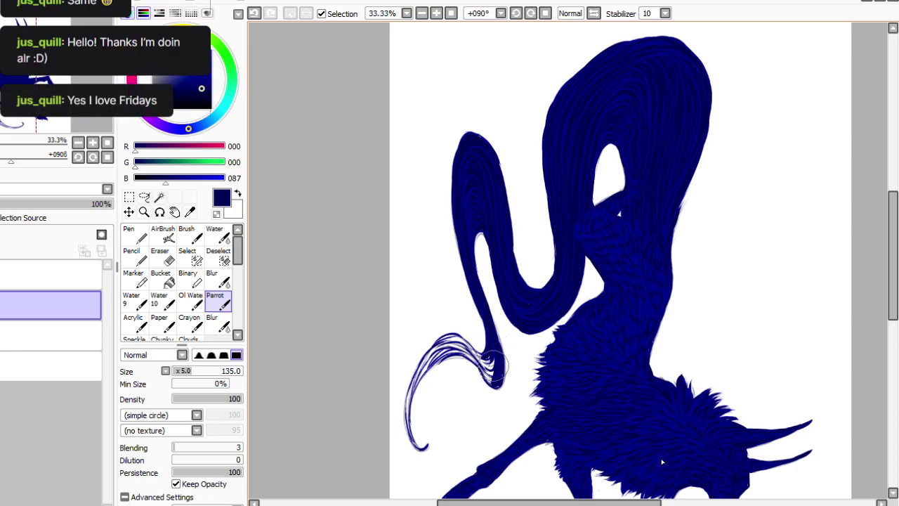
Fill the inner side of the tail's last small bend with the dark blue.
{"action": "left_click", "coordinate": [531, 14]}
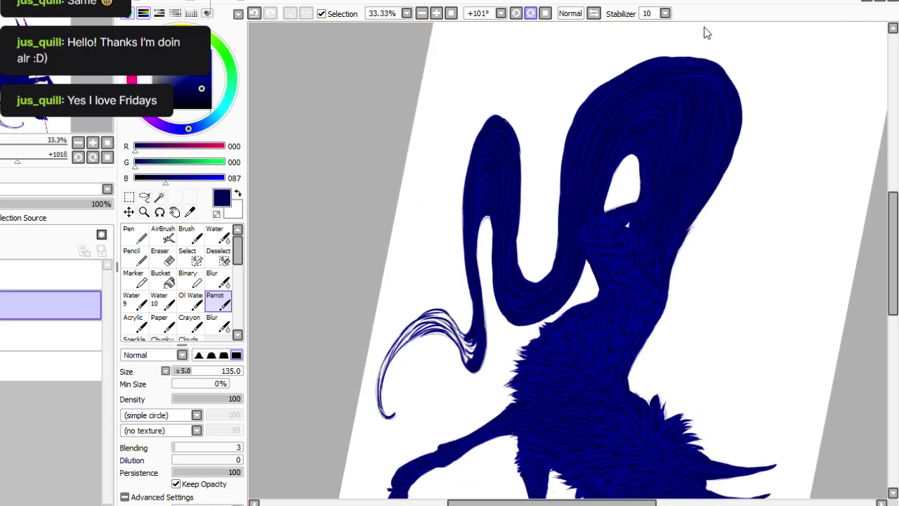
{"action": "left_click", "coordinate": [531, 14]}
{"action": "left_click", "coordinate": [531, 14]}
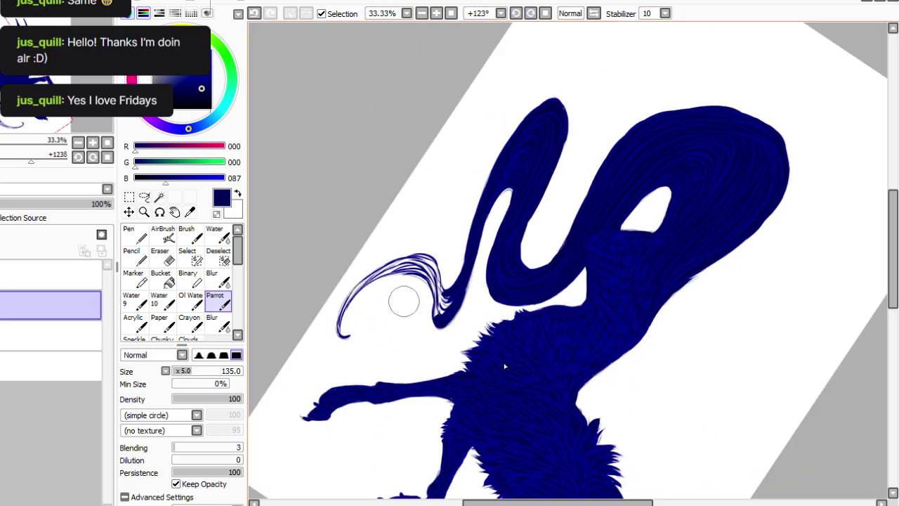
{"action": "mouse_move", "coordinate": [425, 287]}
{"action": "left_mouse_down"}
{"action": "mouse_move", "coordinate": [434, 322]}
{"action": "mouse_move", "coordinate": [435, 282]}
{"action": "mouse_move", "coordinate": [443, 318]}
{"action": "mouse_move", "coordinate": [448, 302]}
{"action": "mouse_move", "coordinate": [430, 261]}
{"action": "mouse_move", "coordinate": [440, 307]}
{"action": "left_mouse_up"}
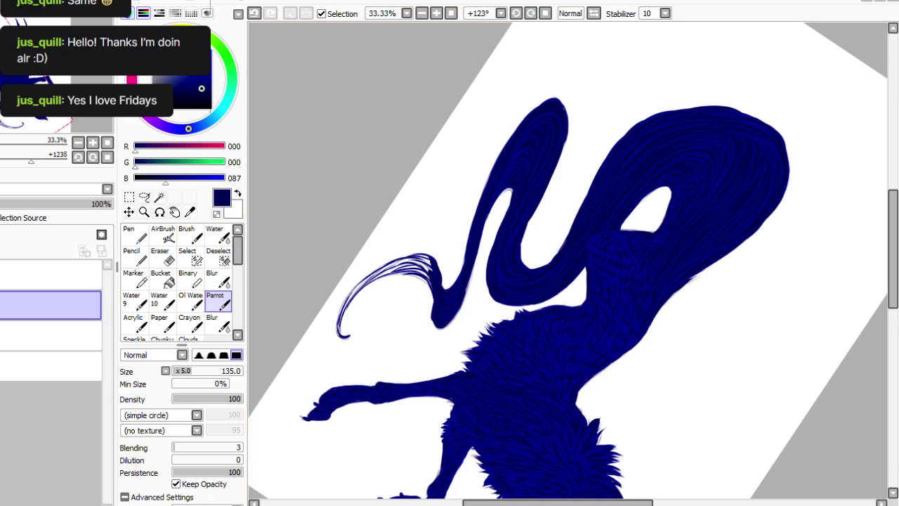
Fill the loose strands of the curved tail end between the last bend and the curl.
{"action": "left_click", "coordinate": [531, 13]}
{"action": "left_click", "coordinate": [531, 13]}
{"action": "left_click", "coordinate": [532, 13]}
{"action": "left_click", "coordinate": [531, 13]}
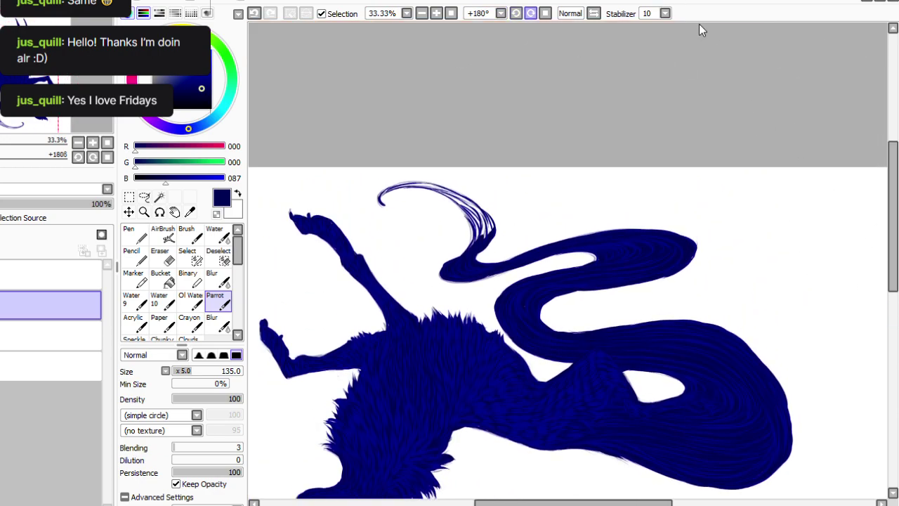
{"action": "key", "text": "End"}
{"action": "key", "text": "End"}
{"action": "key", "text": "End"}
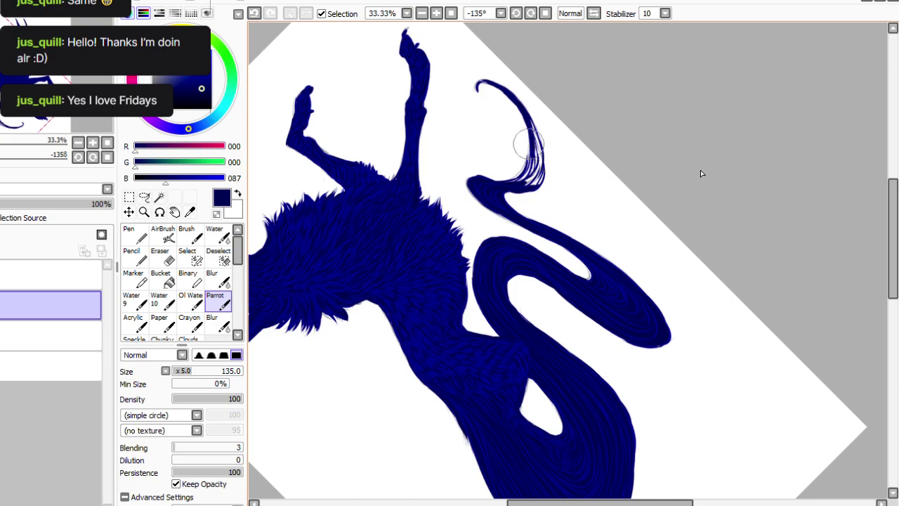
{"action": "mouse_move", "coordinate": [535, 138]}
{"action": "left_mouse_down"}
{"action": "mouse_move", "coordinate": [535, 189]}
{"action": "mouse_move", "coordinate": [536, 144]}
{"action": "mouse_move", "coordinate": [535, 188]}
{"action": "mouse_move", "coordinate": [539, 160]}
{"action": "mouse_move", "coordinate": [524, 163]}
{"action": "mouse_move", "coordinate": [518, 183]}
{"action": "mouse_move", "coordinate": [534, 159]}
{"action": "mouse_move", "coordinate": [520, 152]}
{"action": "mouse_move", "coordinate": [526, 170]}
{"action": "mouse_move", "coordinate": [528, 138]}
{"action": "mouse_move", "coordinate": [501, 177]}
{"action": "mouse_move", "coordinate": [528, 161]}
{"action": "mouse_move", "coordinate": [495, 174]}
{"action": "left_mouse_up"}
{"action": "left_click", "coordinate": [515, 12]}
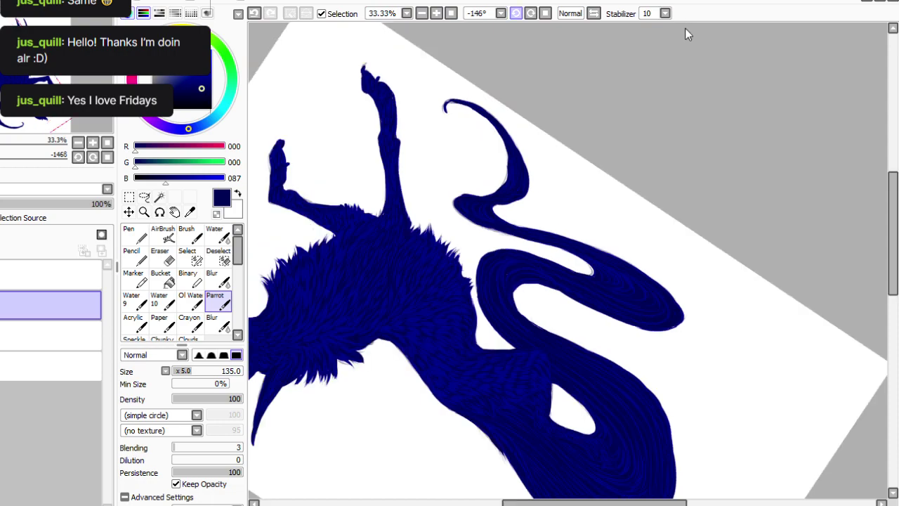
{"action": "left_click", "coordinate": [516, 13]}
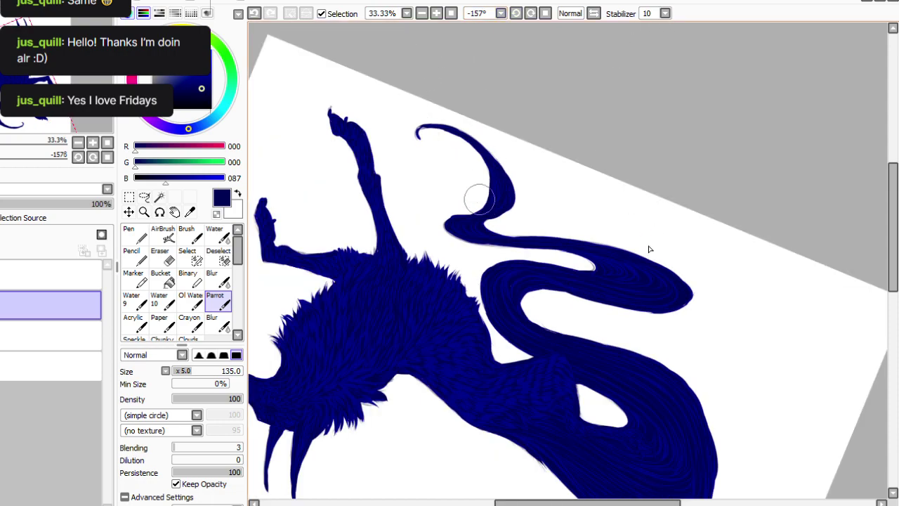
Touch up the curled tip of the tail with the dark blue and bring the whole creature into view.
{"action": "key", "text": "Home"}
{"action": "left_click_drag", "start_coordinate": [591, 503], "coordinate": [622, 503]}
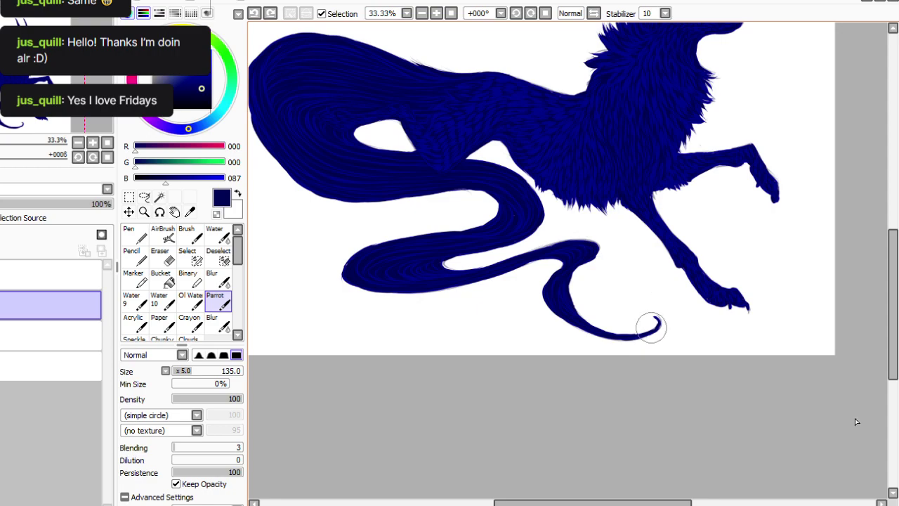
{"action": "left_click_drag", "start_coordinate": [643, 331], "coordinate": [658, 320]}
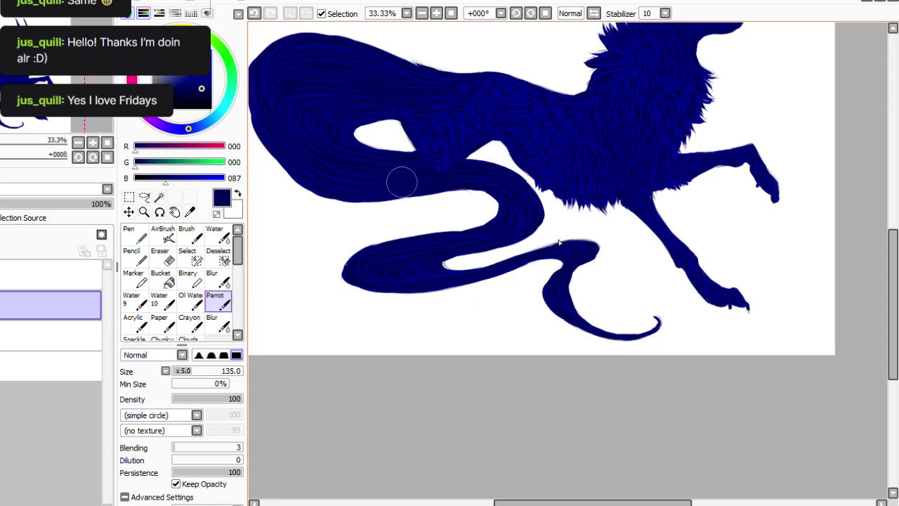
{"action": "left_click_drag", "start_coordinate": [580, 503], "coordinate": [586, 503]}
{"action": "left_click_drag", "start_coordinate": [893, 304], "coordinate": [893, 271]}
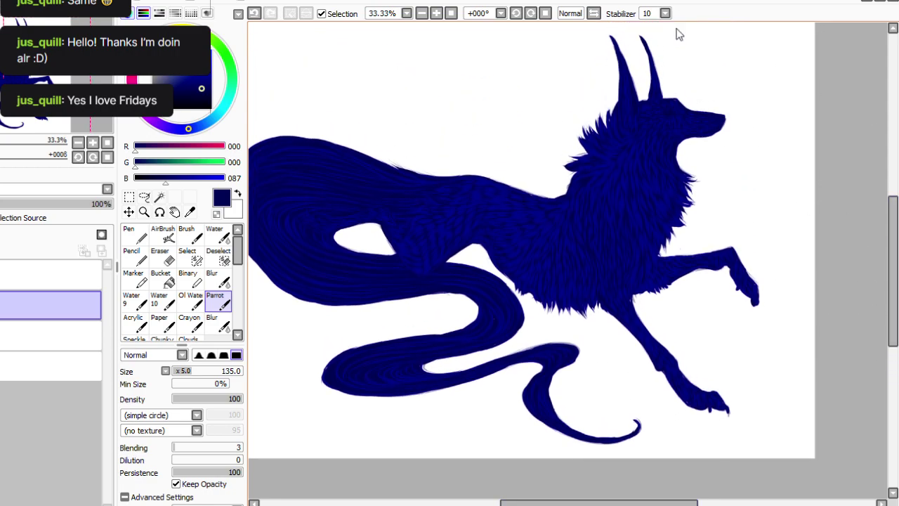
{"action": "left_click", "coordinate": [451, 13]}
{"action": "left_click", "coordinate": [436, 13]}
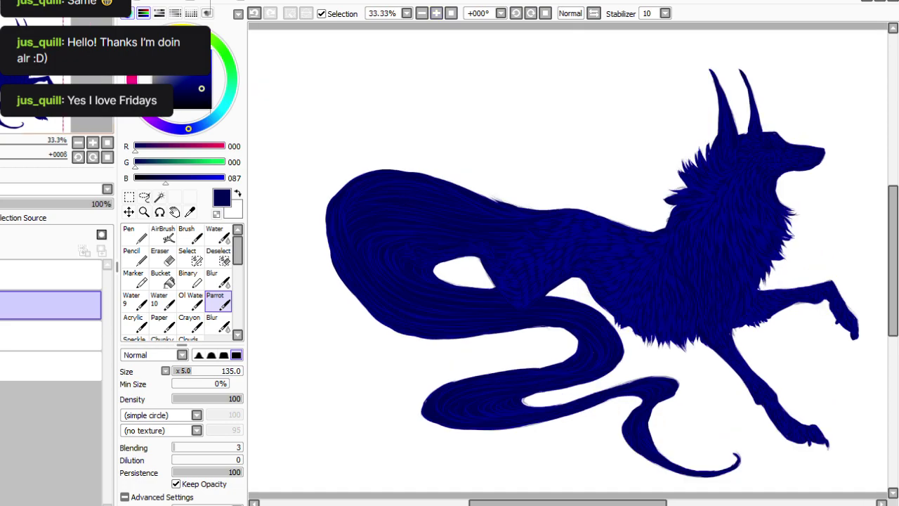
Duplicate the dark blue base layer and the line art layer, leaving the line art copy selected.
{"action": "left_click", "coordinate": [2, 234]}
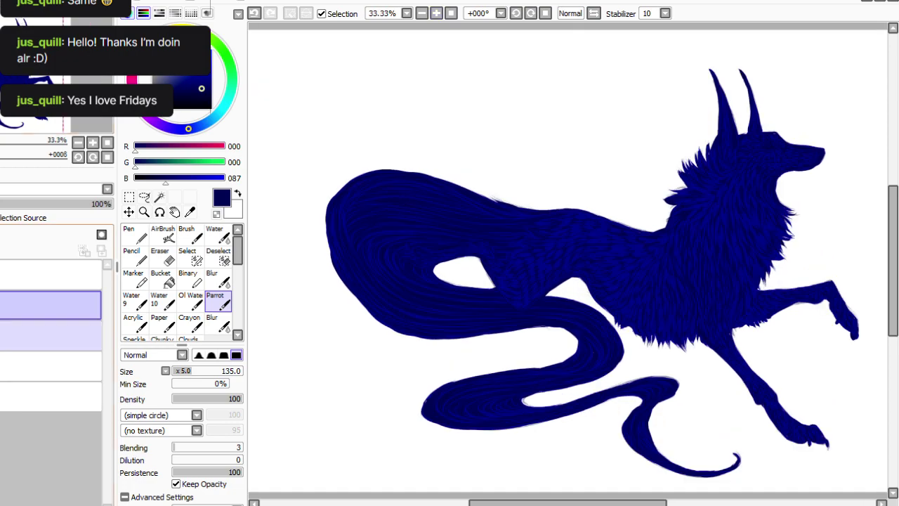
{"action": "left_click", "coordinate": [42, 274]}
{"action": "left_click", "coordinate": [27, 76]}
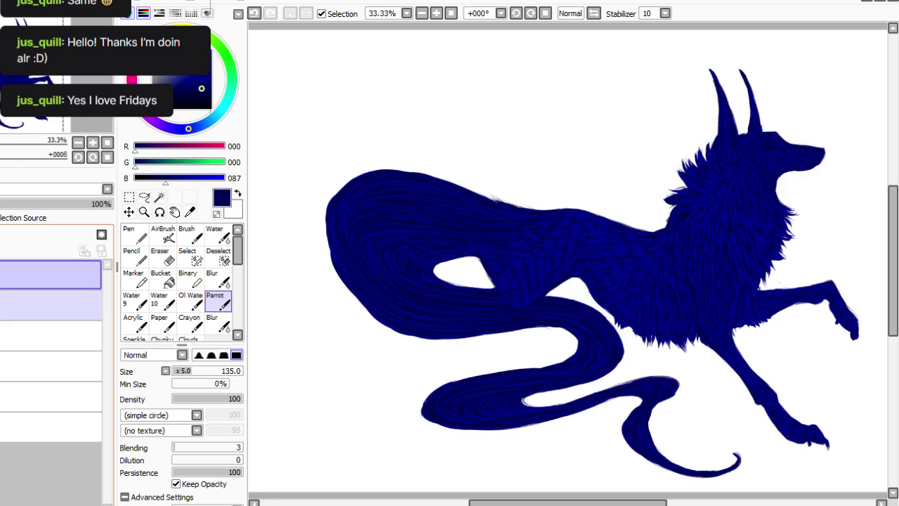
{"action": "left_click_drag", "start_coordinate": [27, 334], "coordinate": [27, 288]}
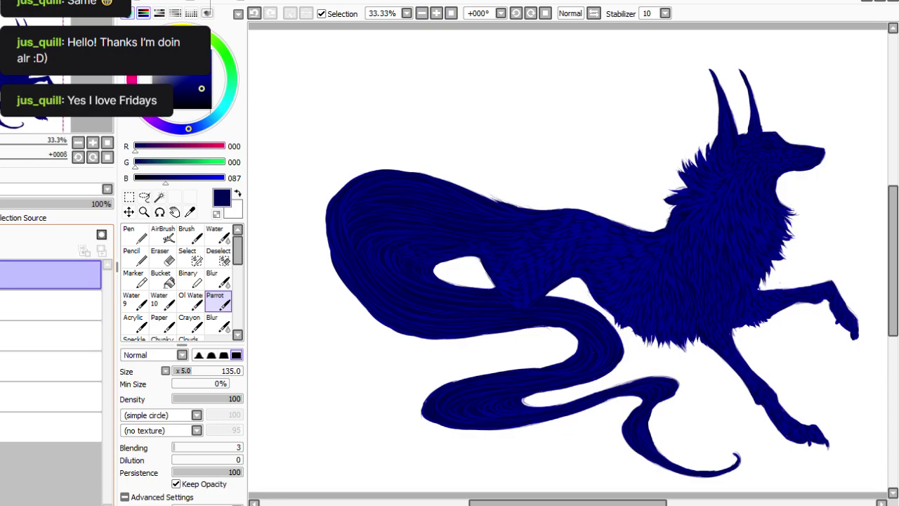
Lighten the blue of the selected line art layer with a colour adjustment and mirror the canvas view horizontally.
{"action": "left_click", "coordinate": [158, 19]}
{"action": "left_click", "coordinate": [230, 381]}
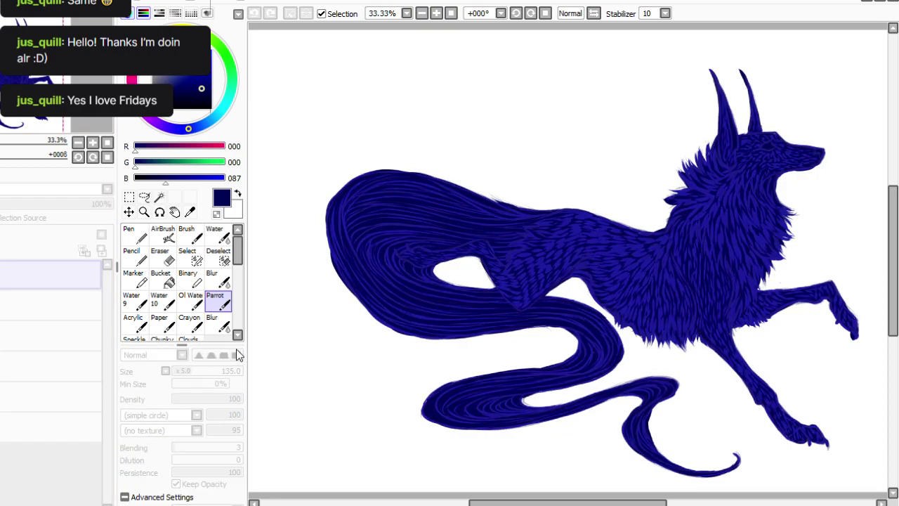
{"action": "left_click", "coordinate": [213, 370]}
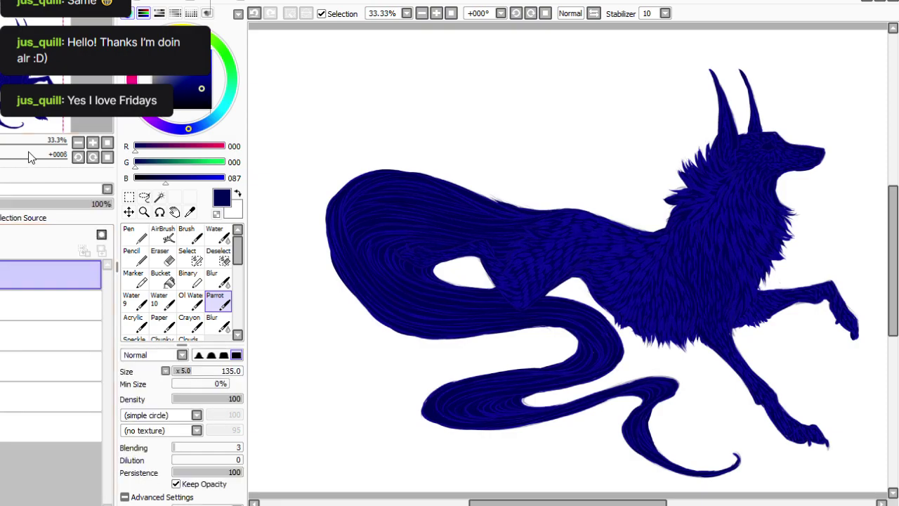
{"action": "key", "text": "ctrl+e"}
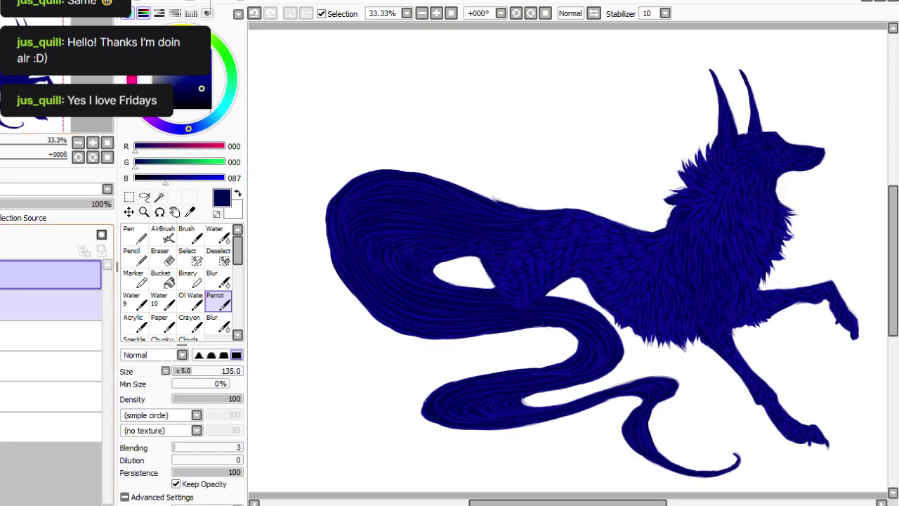
{"action": "key", "text": "h"}
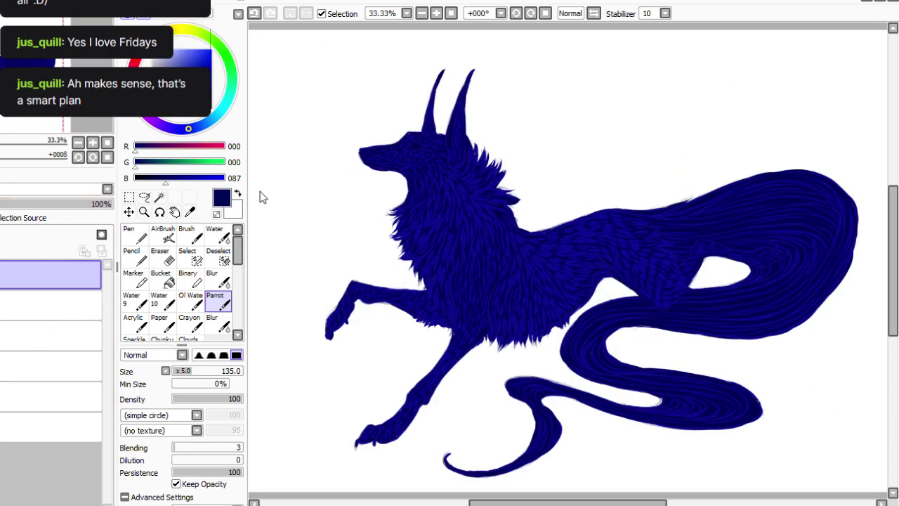
Fit the drawing in view, copy the entire creature artwork and clear the selection.
{"action": "left_click", "coordinate": [451, 14]}
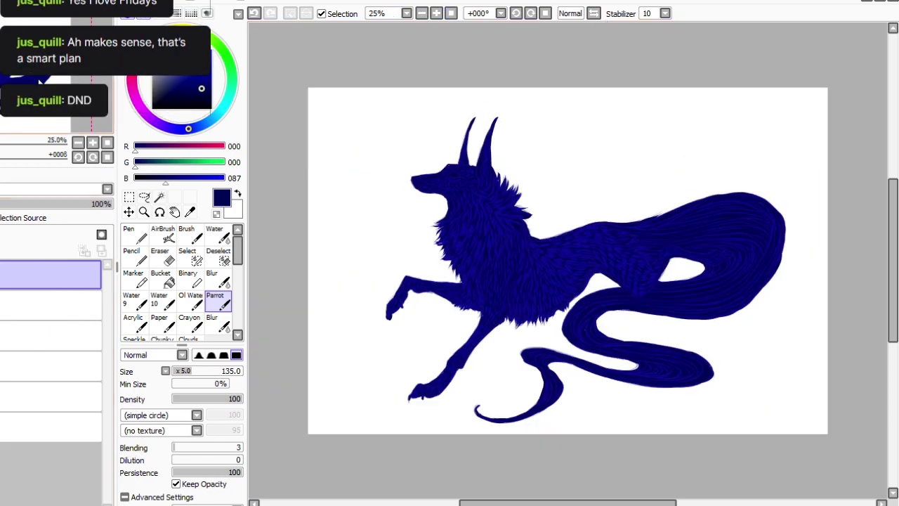
{"action": "key", "text": "m"}
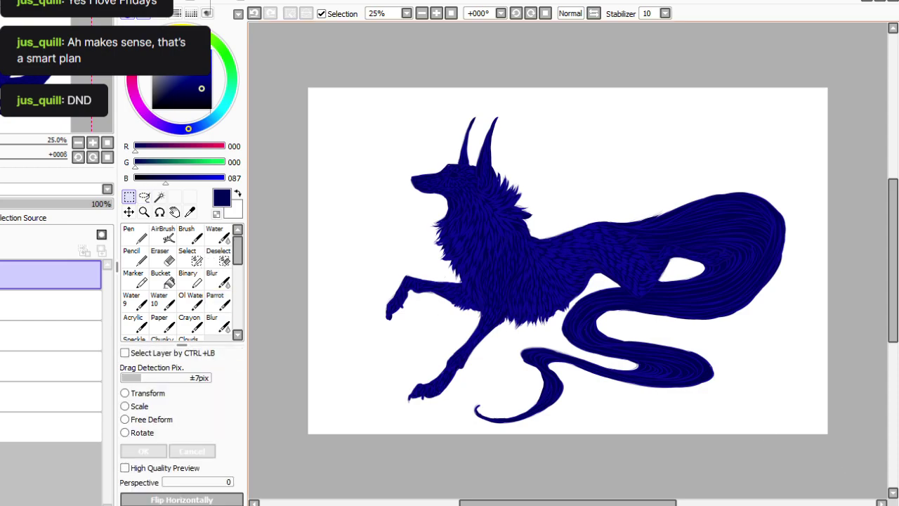
{"action": "key", "text": "ctrl+a"}
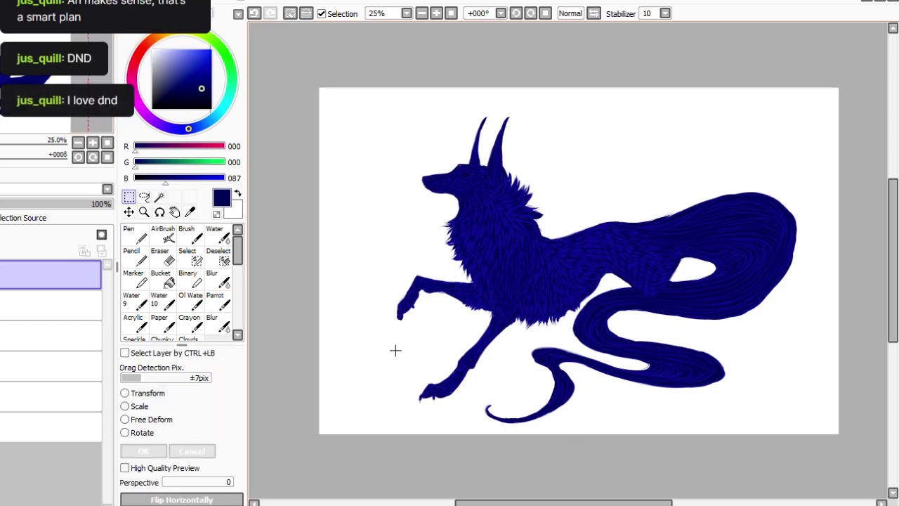
{"action": "key", "text": "ctrl+d"}
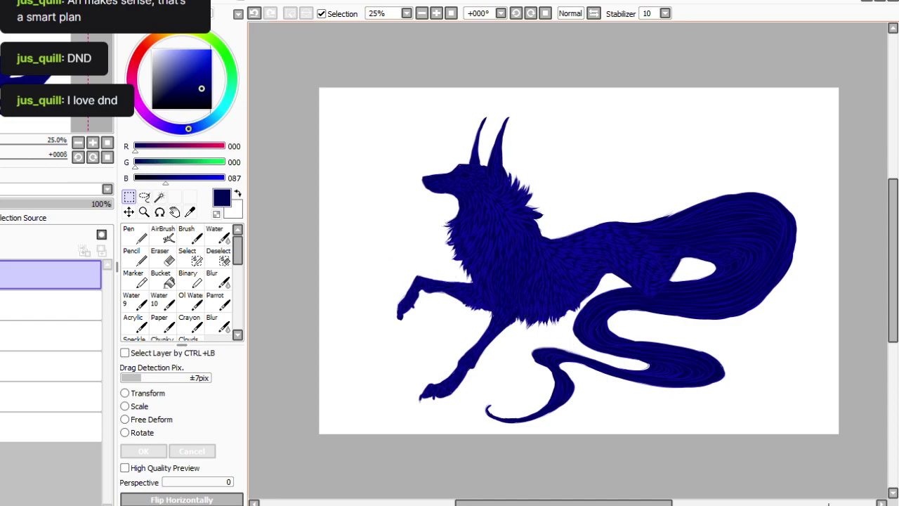
Switch to the Relic and Aleu sheet, paste the creature on a top layer and scale it to fit beneath Aleu.
{"action": "left_click", "coordinate": [805, 505]}
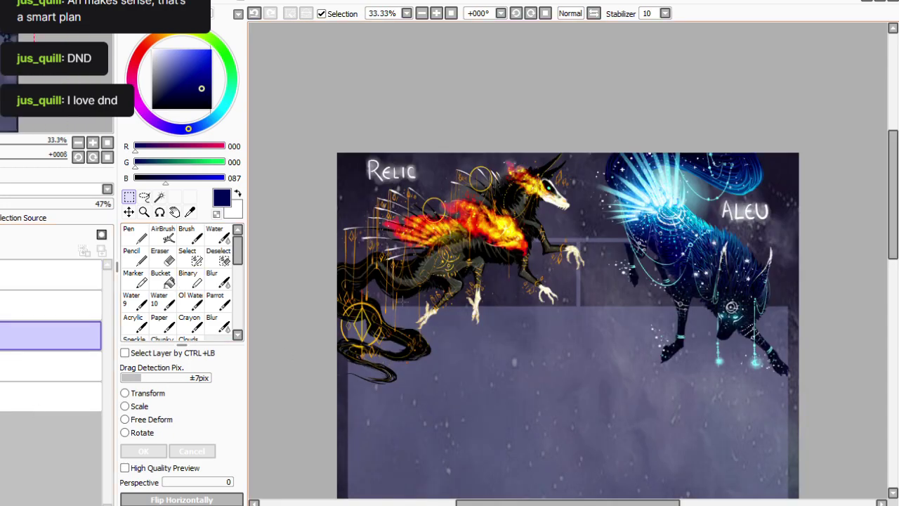
{"action": "left_click", "coordinate": [451, 13]}
{"action": "left_click", "coordinate": [50, 274]}
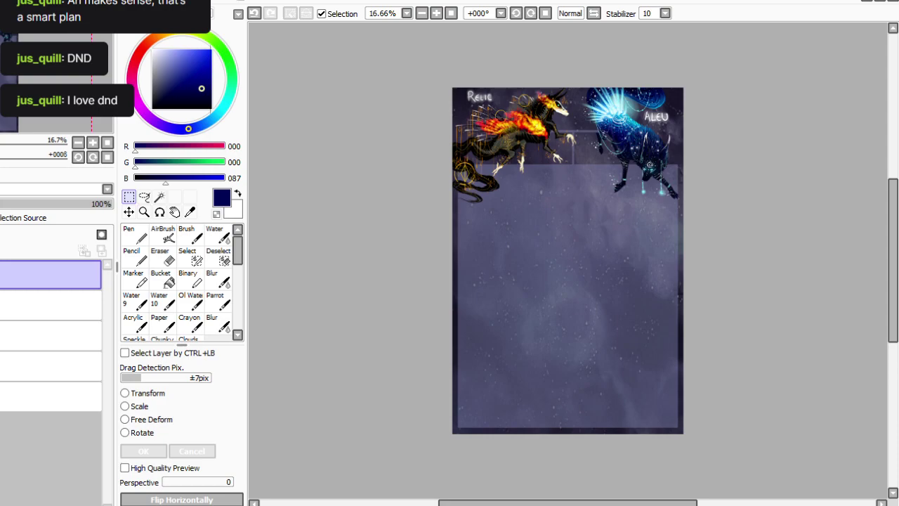
{"action": "key", "text": "ctrl+v"}
{"action": "key", "text": "ctrl+t"}
{"action": "left_click_drag", "start_coordinate": [672, 143], "coordinate": [764, 241]}
{"action": "left_click_drag", "start_coordinate": [785, 310], "coordinate": [783, 303]}
{"action": "left_click", "coordinate": [436, 13]}
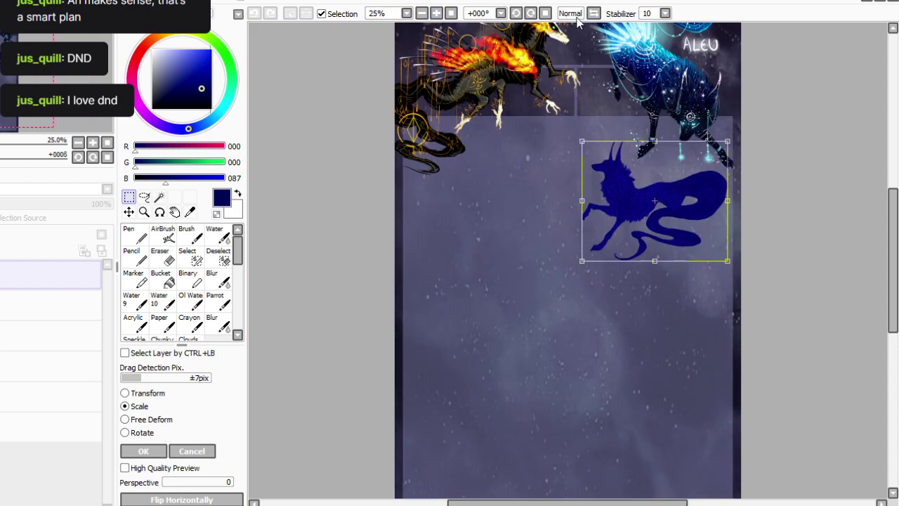
{"action": "left_click", "coordinate": [143, 451]}
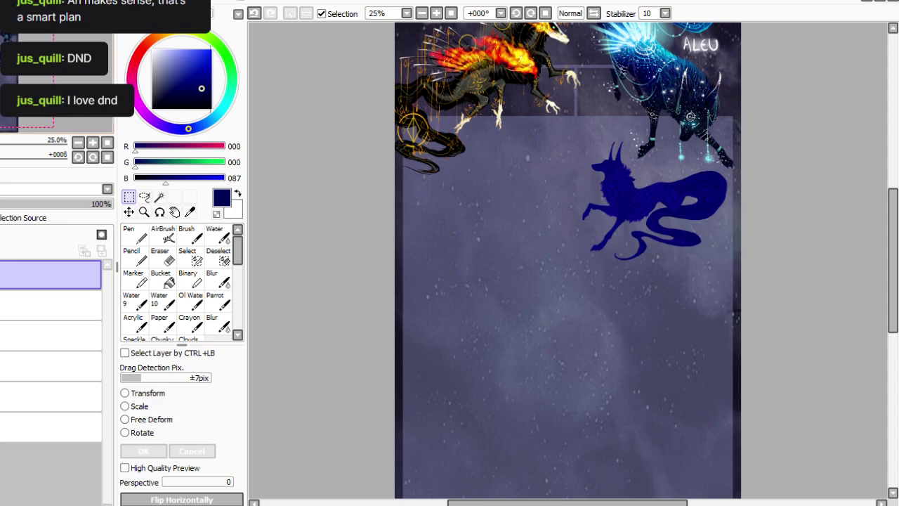
Duplicate the pasted creature, mirror the copy horizontally and place it beneath Relic so the two face each other.
{"action": "left_click", "coordinate": [26, 83]}
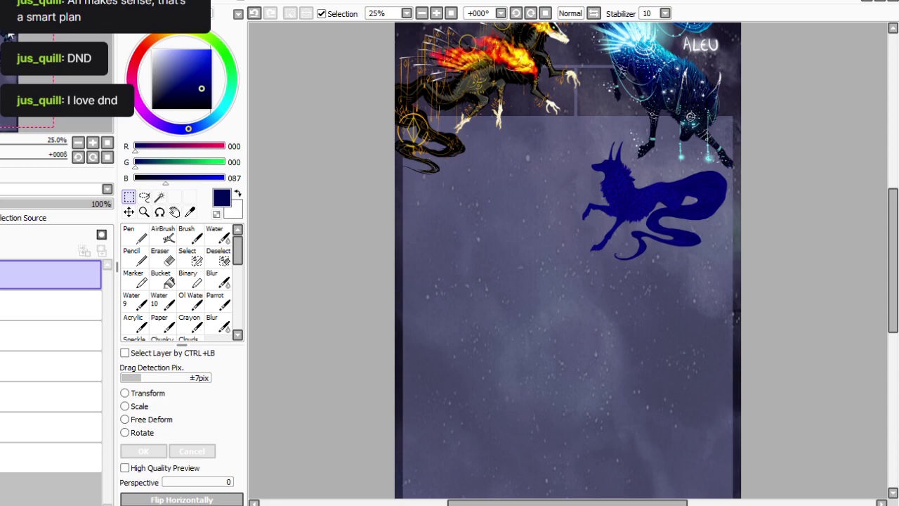
{"action": "left_click", "coordinate": [41, 312]}
{"action": "left_click", "coordinate": [138, 406]}
{"action": "left_click_drag", "start_coordinate": [850, 295], "coordinate": [613, 307]}
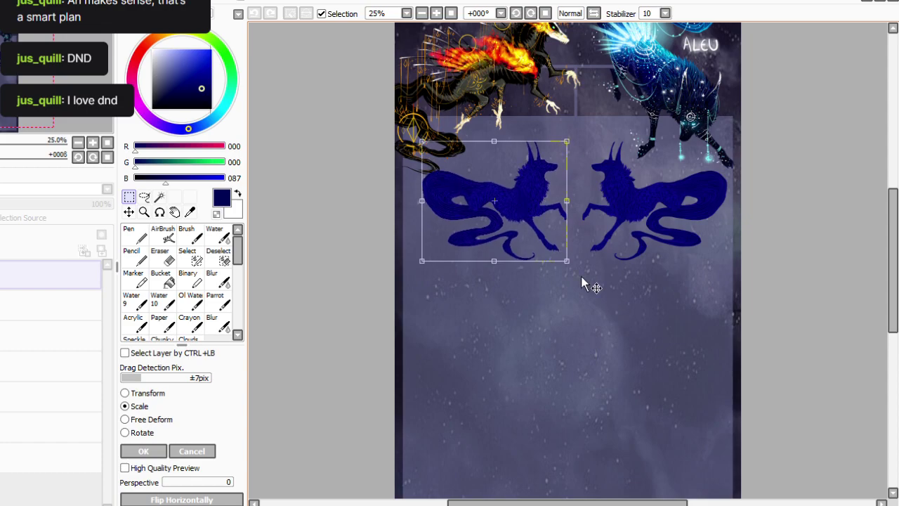
{"action": "left_click", "coordinate": [143, 451]}
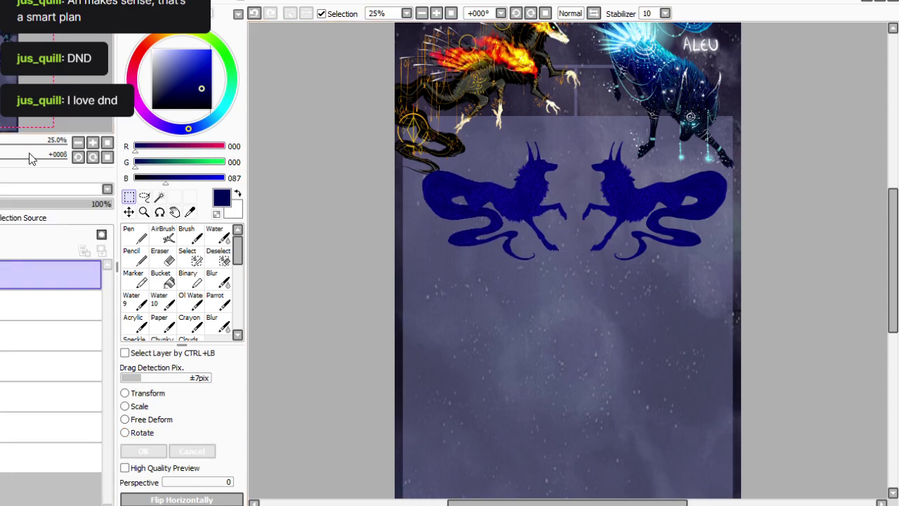
Move the facing pair of creatures up slightly within the translucent panel.
{"action": "left_click", "coordinate": [139, 406]}
{"action": "left_click_drag", "start_coordinate": [615, 284], "coordinate": [586, 262]}
{"action": "left_click", "coordinate": [144, 451]}
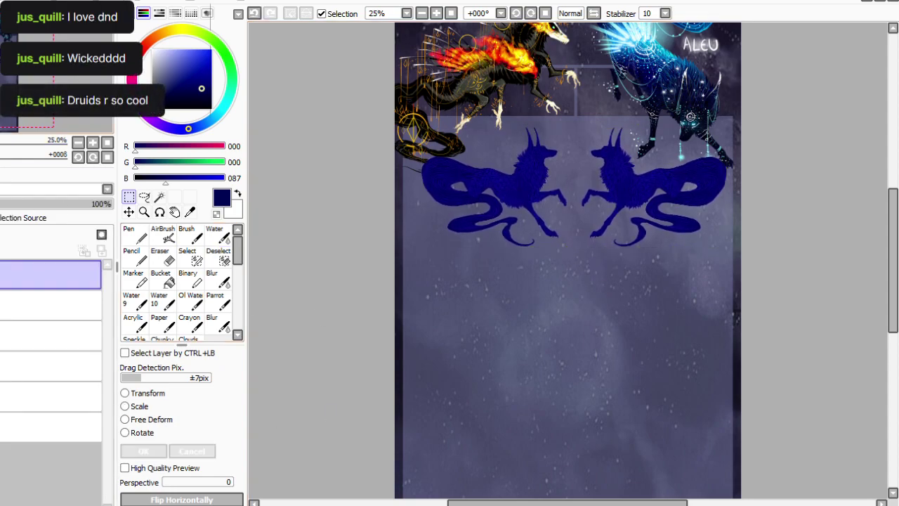
Add a copy of the facing pair directly below the first as a second row.
{"action": "key", "text": "ctrl+v"}
{"action": "left_click", "coordinate": [139, 406]}
{"action": "left_click_drag", "start_coordinate": [679, 305], "coordinate": [607, 438]}
{"action": "left_click", "coordinate": [143, 451]}
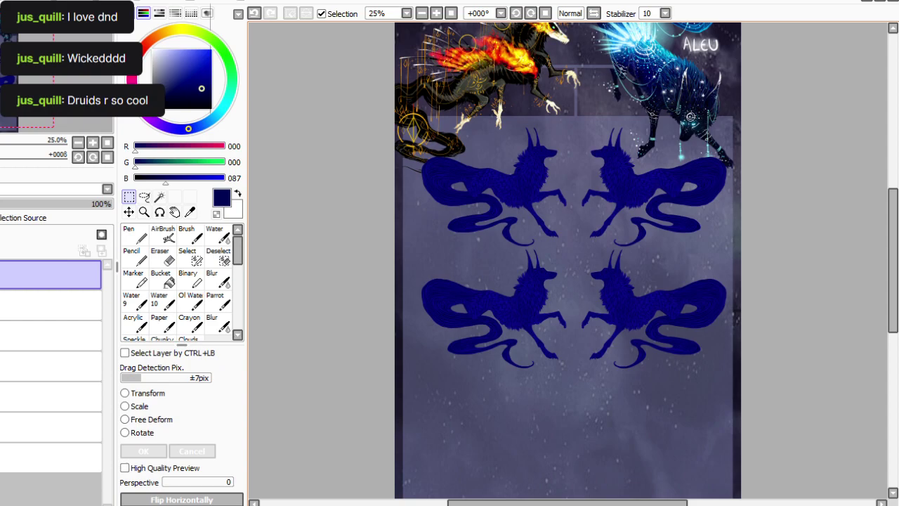
Place another copy of the facing pair near the panel's lower edge as a third row, lined up with the rows above.
{"action": "left_click", "coordinate": [422, 13]}
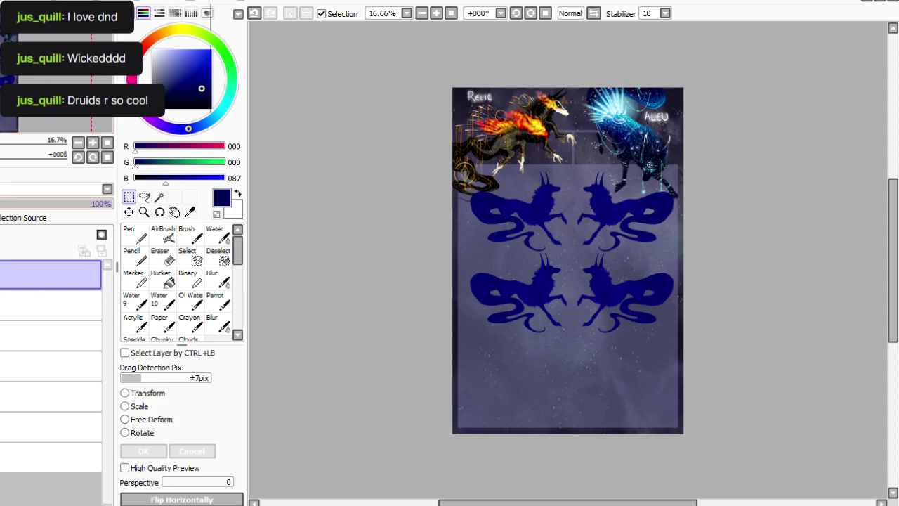
{"action": "left_click", "coordinate": [140, 406]}
{"action": "left_click_drag", "start_coordinate": [571, 293], "coordinate": [571, 381]}
{"action": "key", "text": "Up"}
{"action": "key", "text": "Right"}
{"action": "key", "text": "Down"}
{"action": "key", "text": "Down"}
{"action": "key", "text": "Up"}
{"action": "key", "text": "Up"}
{"action": "key", "text": "Right"}
{"action": "key", "text": "Right"}
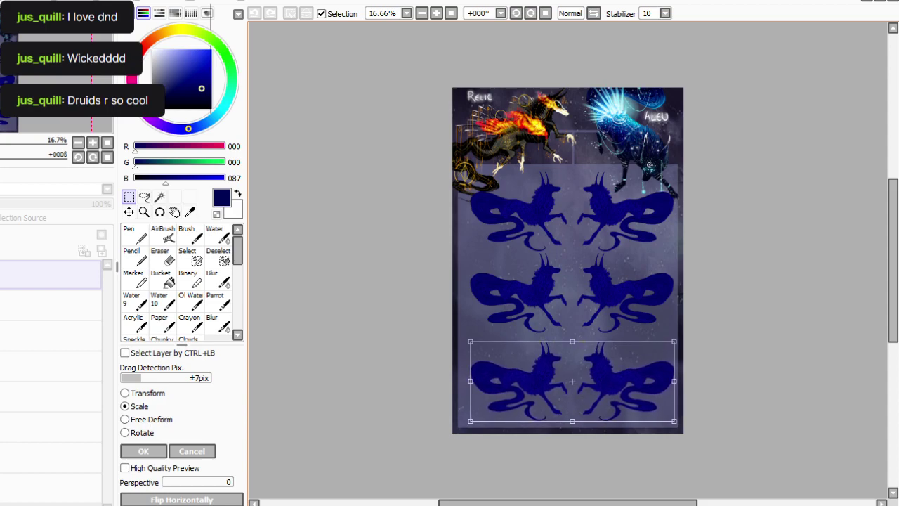
{"action": "left_click_drag", "start_coordinate": [573, 382], "coordinate": [569, 383]}
{"action": "key", "text": "Return"}
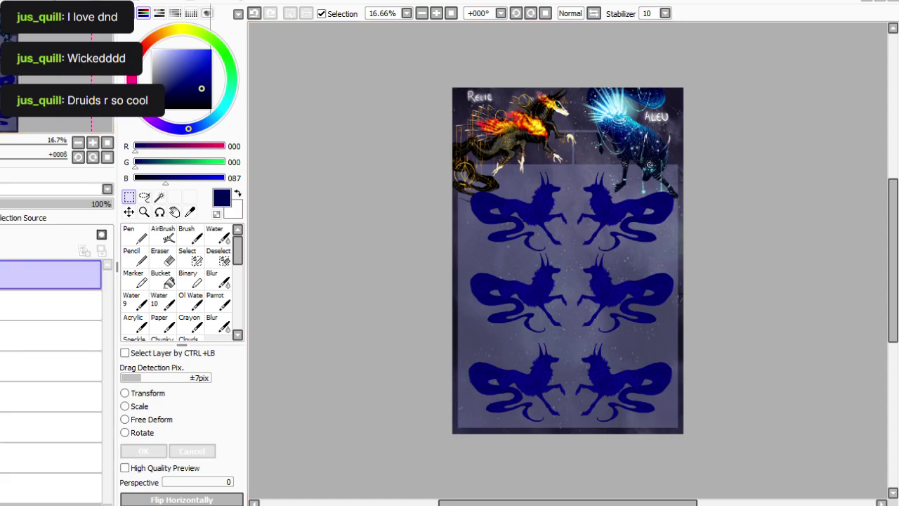
Extend the canvas downward below the artwork and select the starry background layer.
{"action": "left_click", "coordinate": [182, 361]}
{"action": "left_click_drag", "start_coordinate": [893, 288], "coordinate": [893, 308]}
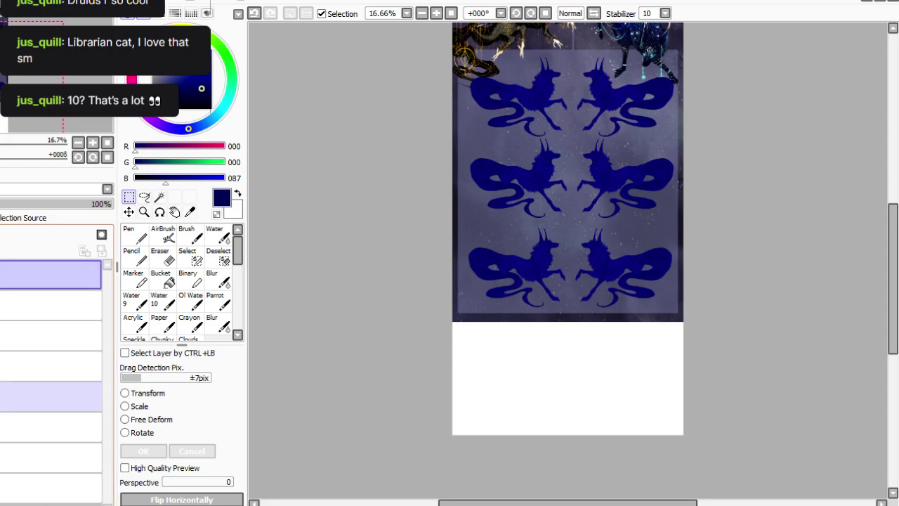
{"action": "left_click", "coordinate": [49, 427]}
{"action": "key", "text": "ctrl+t"}
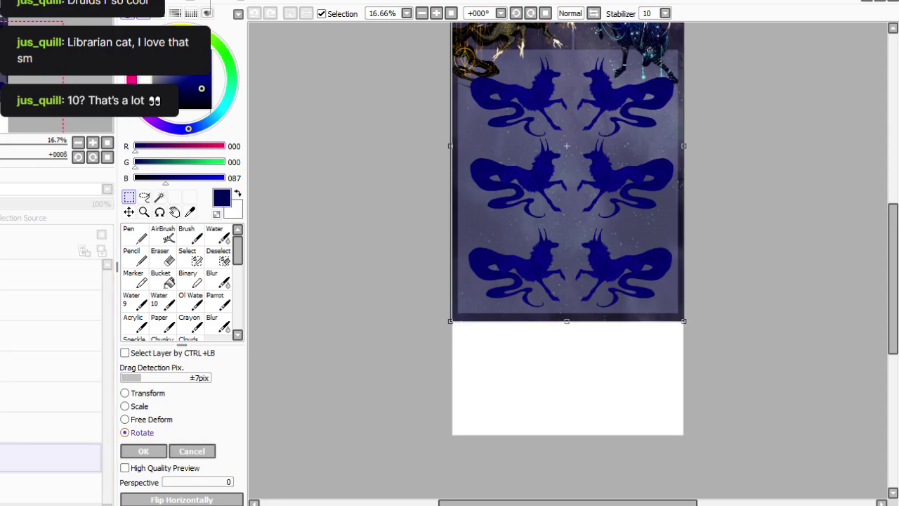
{"action": "left_click_drag", "start_coordinate": [752, 460], "coordinate": [748, 463]}
{"action": "left_click", "coordinate": [192, 451]}
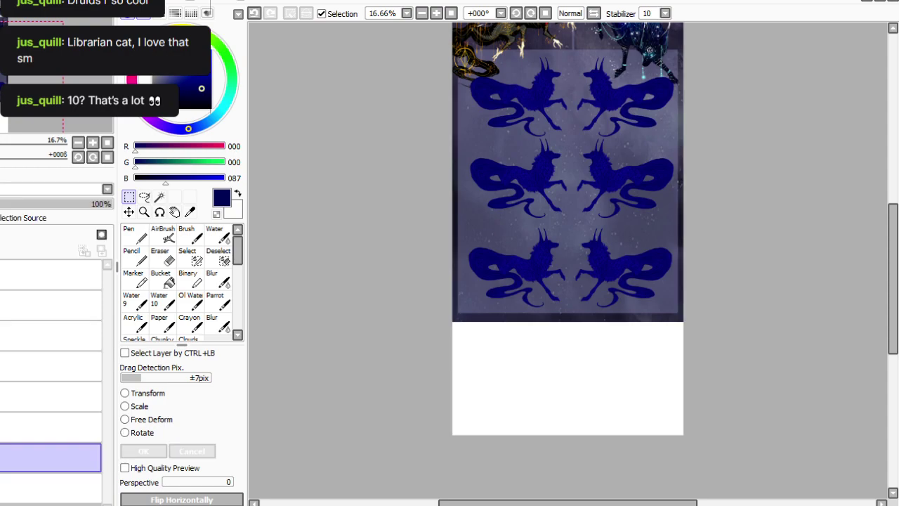
Stretch the starry background down to the new lower edge of the canvas.
{"action": "left_click", "coordinate": [139, 406]}
{"action": "left_click_drag", "start_coordinate": [566, 321], "coordinate": [567, 435]}
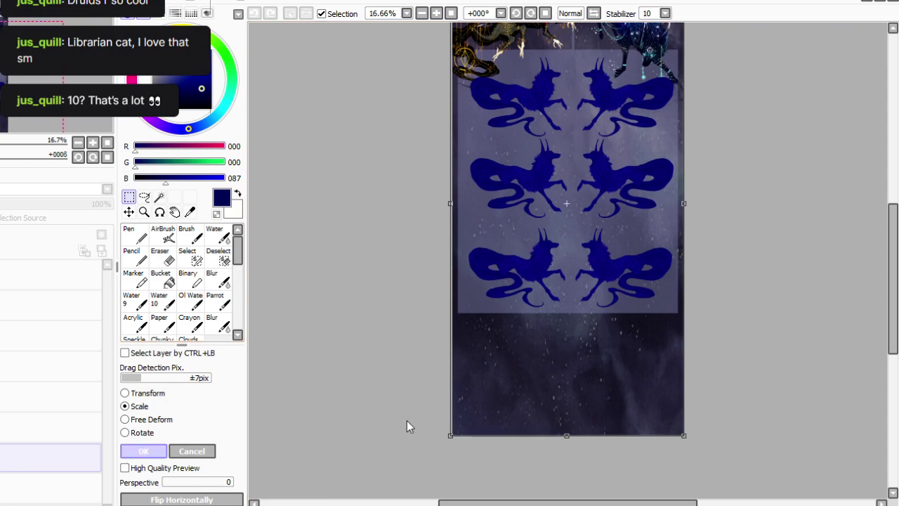
{"action": "key", "text": "Return"}
Stretch the translucent panel downward, leaving a narrow dark border along the canvas's lower edge.
{"action": "left_click", "coordinate": [64, 427]}
{"action": "left_click", "coordinate": [139, 406]}
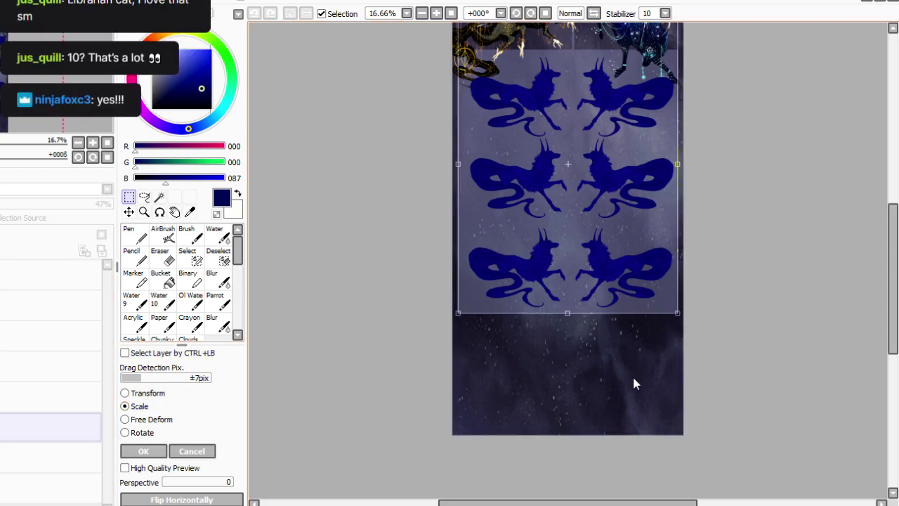
{"action": "left_click_drag", "start_coordinate": [752, 402], "coordinate": [749, 482]}
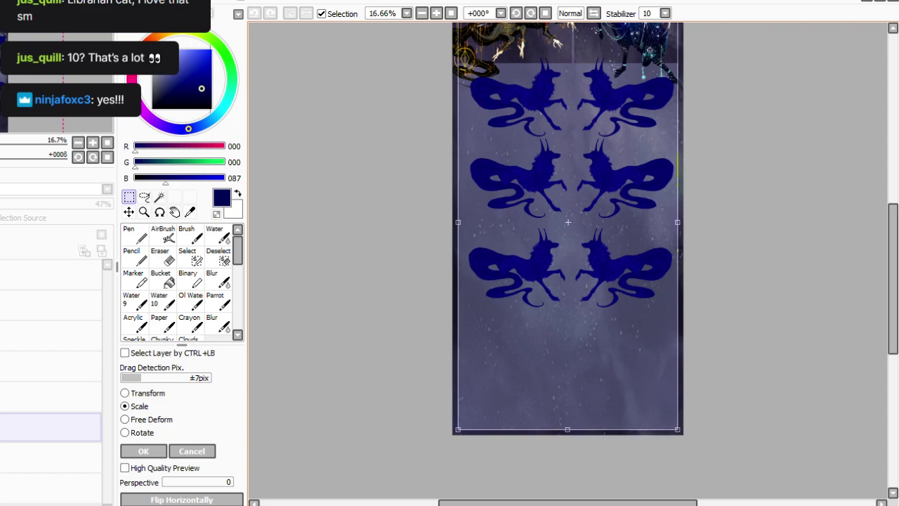
{"action": "key", "text": "Return"}
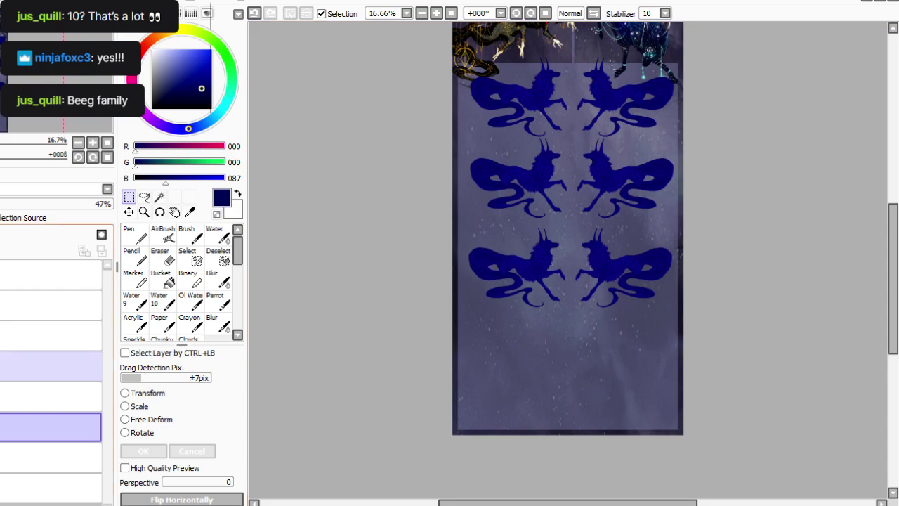
Place another copy of the facing pair below the third row as a fourth row.
{"action": "left_click", "coordinate": [42, 274]}
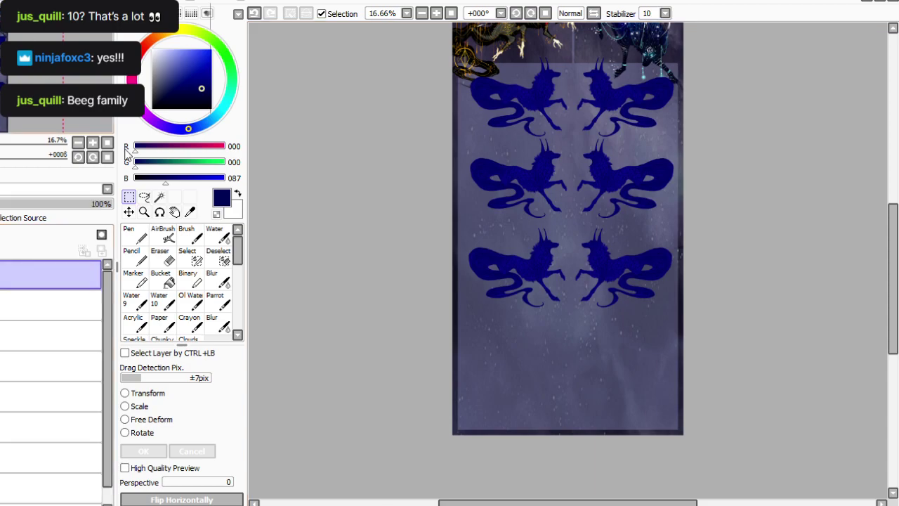
{"action": "key", "text": "ctrl+t"}
{"action": "left_click_drag", "start_coordinate": [680, 372], "coordinate": [684, 460]}
{"action": "left_click", "coordinate": [143, 451]}
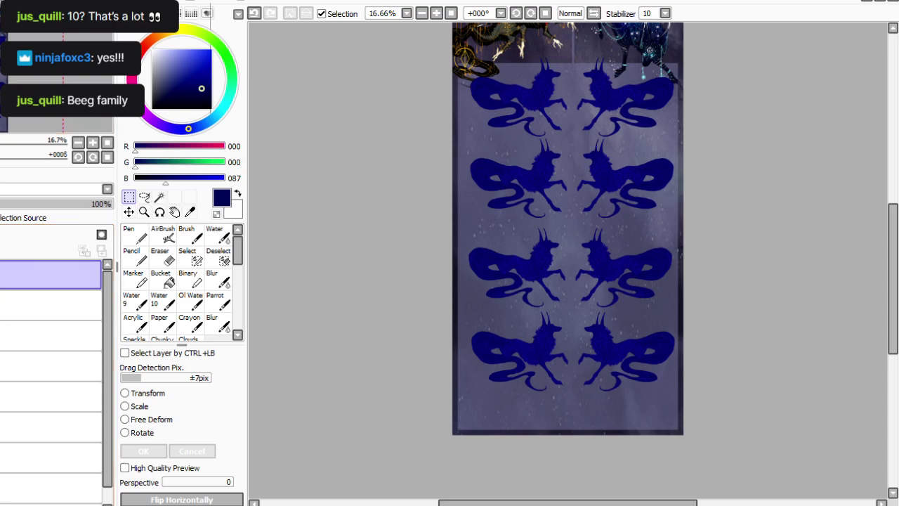
Move the third and fourth rows of creatures up slightly together to tighten the spacing.
{"action": "key", "text": "ctrl+t"}
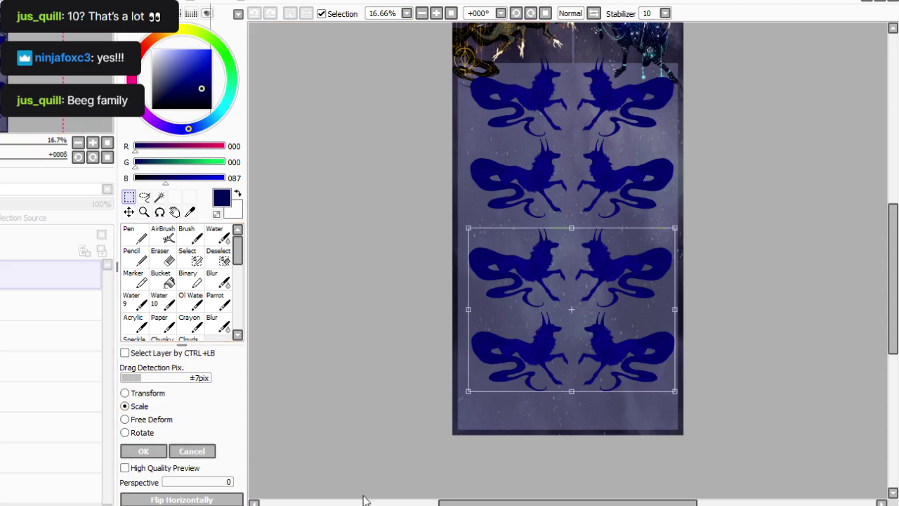
{"action": "left_click_drag", "start_coordinate": [666, 428], "coordinate": [666, 423]}
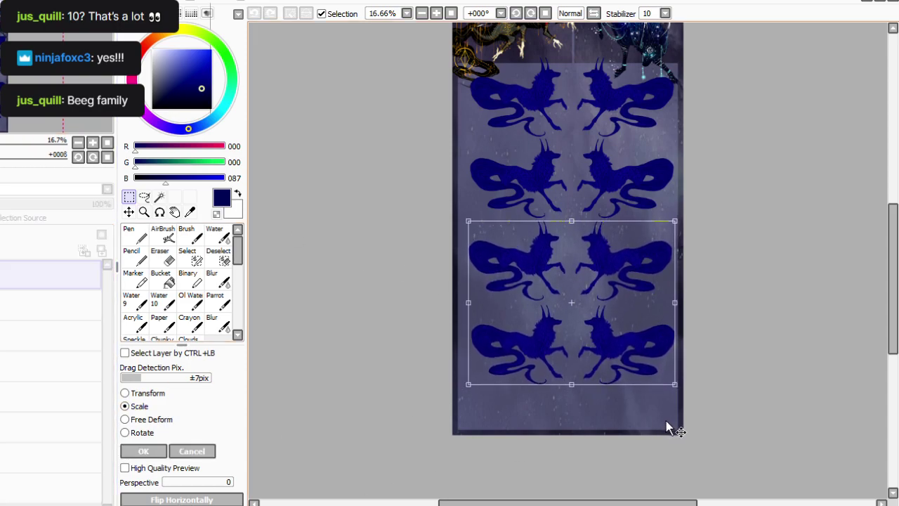
{"action": "left_click", "coordinate": [143, 451]}
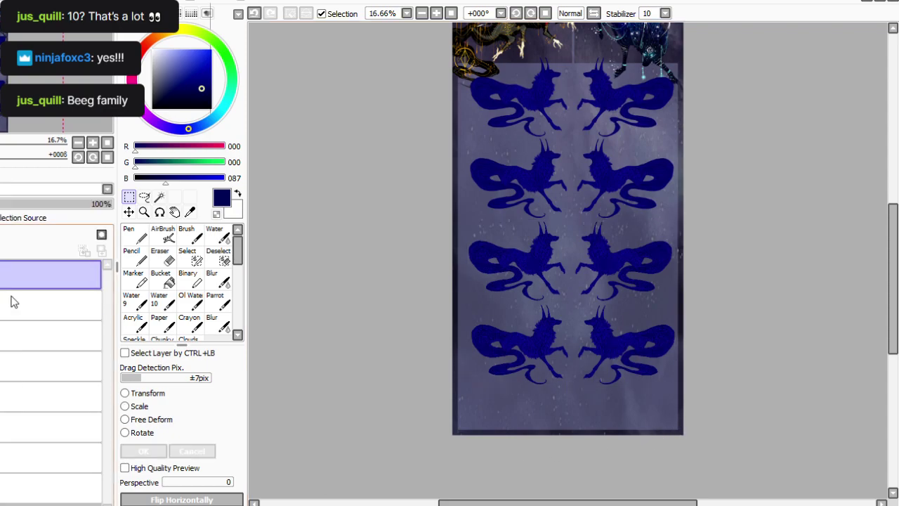
Nudge the combined layer of lower creature rows slightly to the right to improve its alignment.
{"action": "mouse_move", "coordinate": [893, 309]}
{"action": "left_mouse_down"}
{"action": "mouse_move", "coordinate": [893, 274]}
{"action": "mouse_move", "coordinate": [893, 314]}
{"action": "left_mouse_up"}
{"action": "scroll", "coordinate": [568, 225], "scroll_direction": "up", "scroll_amount": 1}
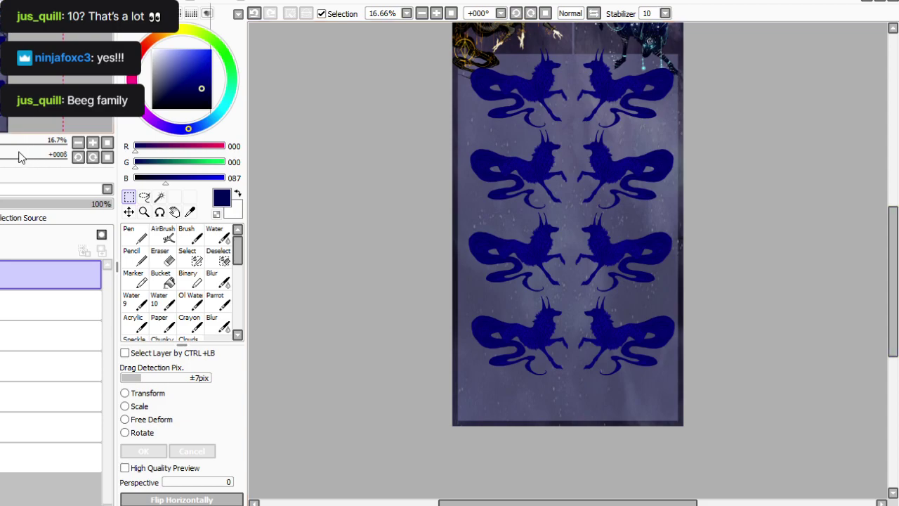
{"action": "left_click", "coordinate": [139, 406]}
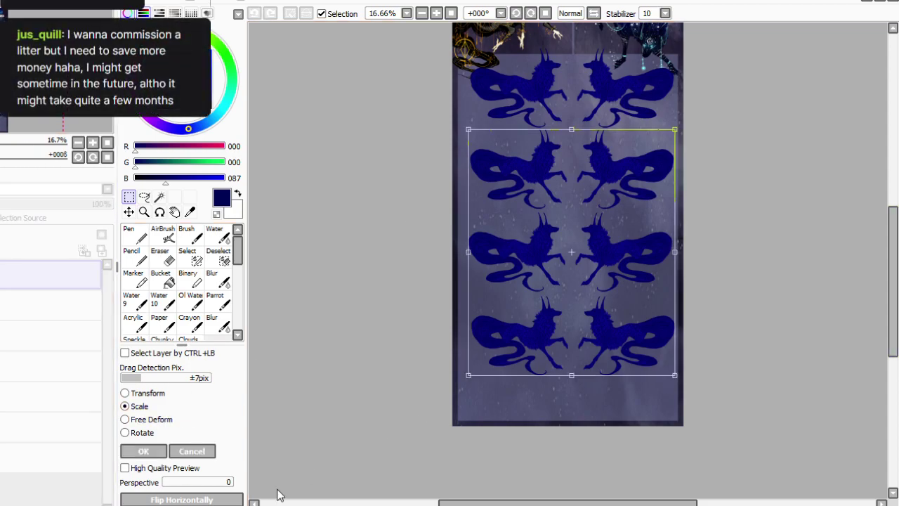
{"action": "left_click_drag", "start_coordinate": [659, 366], "coordinate": [659, 364]}
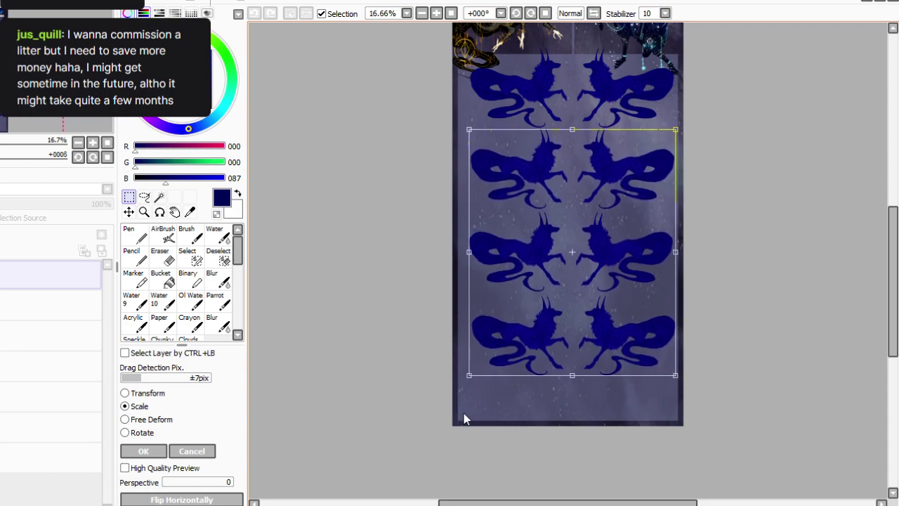
{"action": "left_click", "coordinate": [143, 451]}
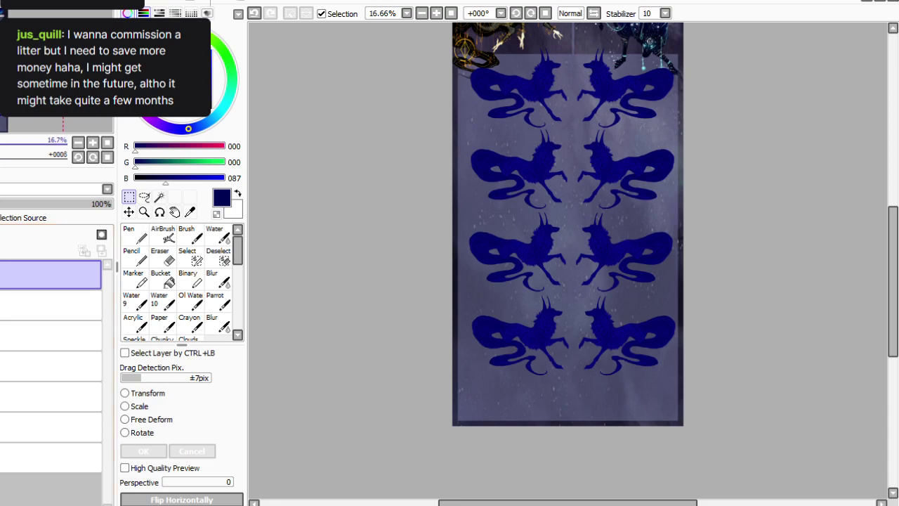
Extend the canvas downward below the fourth row and stretch the rainy background layer to fill the added space.
{"action": "left_click", "coordinate": [129, 212]}
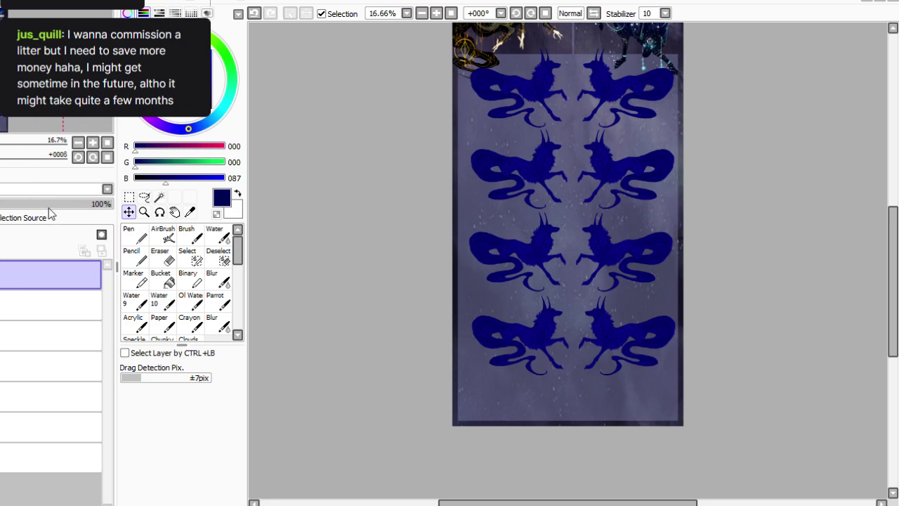
{"action": "left_click", "coordinate": [187, 361]}
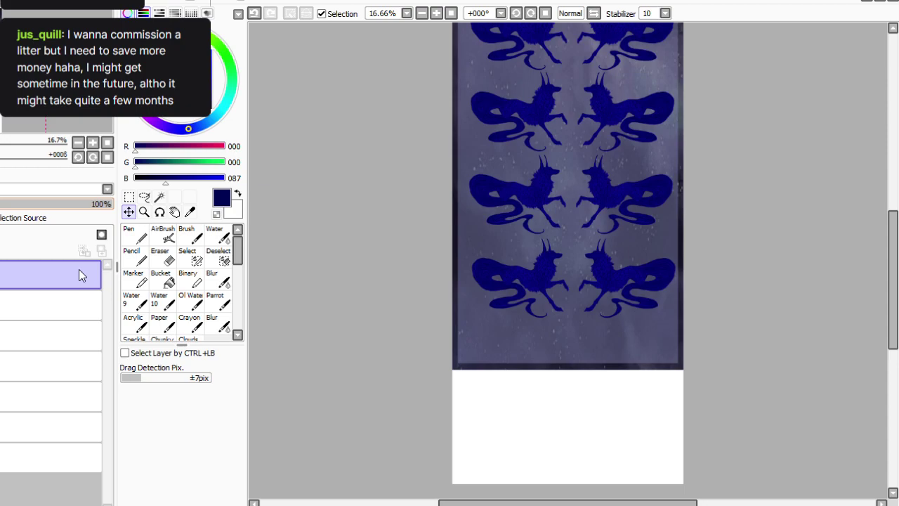
{"action": "left_click", "coordinate": [74, 398]}
{"action": "left_click", "coordinate": [74, 426]}
{"action": "left_click", "coordinate": [129, 198]}
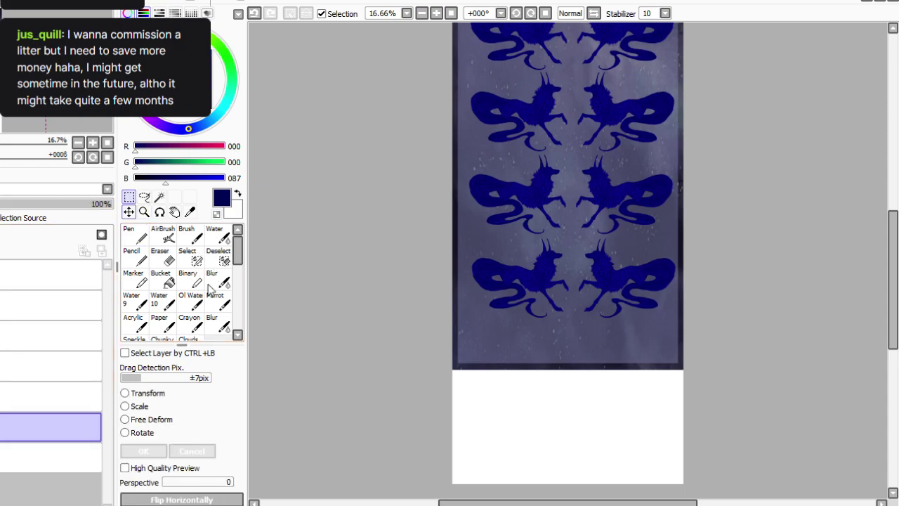
{"action": "left_click", "coordinate": [139, 407]}
{"action": "left_click_drag", "start_coordinate": [567, 369], "coordinate": [566, 485]}
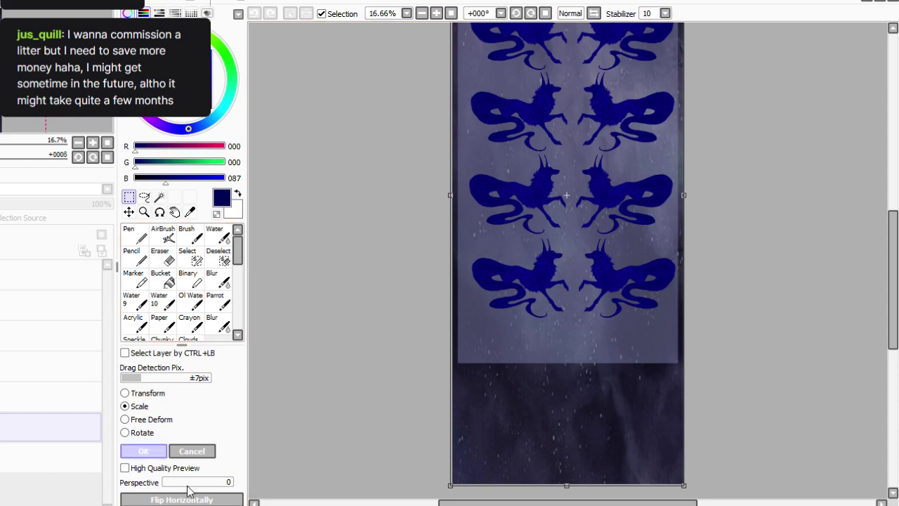
{"action": "key", "text": "Return"}
Stretch the translucent panel down over the extended background, keeping a narrow dark border along the lower edge.
{"action": "left_click", "coordinate": [51, 397]}
{"action": "left_click", "coordinate": [140, 406]}
{"action": "left_click_drag", "start_coordinate": [568, 363], "coordinate": [567, 477]}
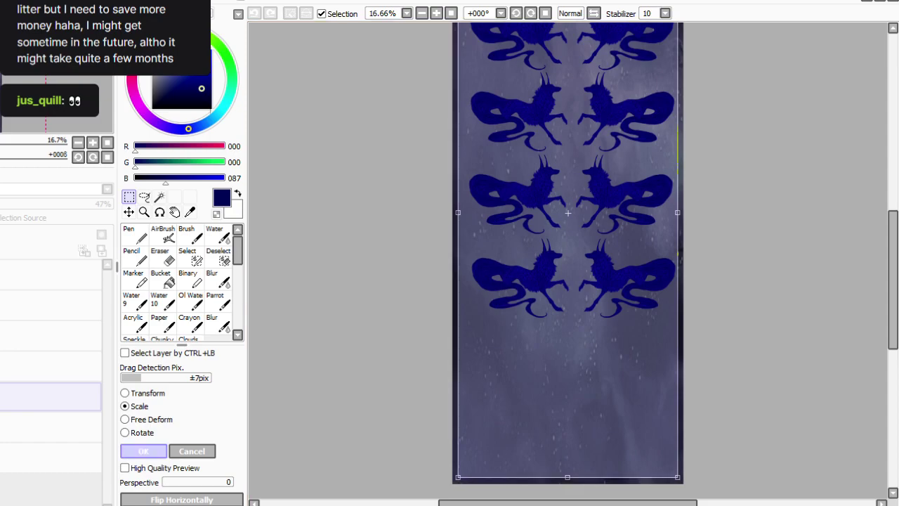
{"action": "left_click", "coordinate": [143, 451]}
{"action": "left_click", "coordinate": [451, 13]}
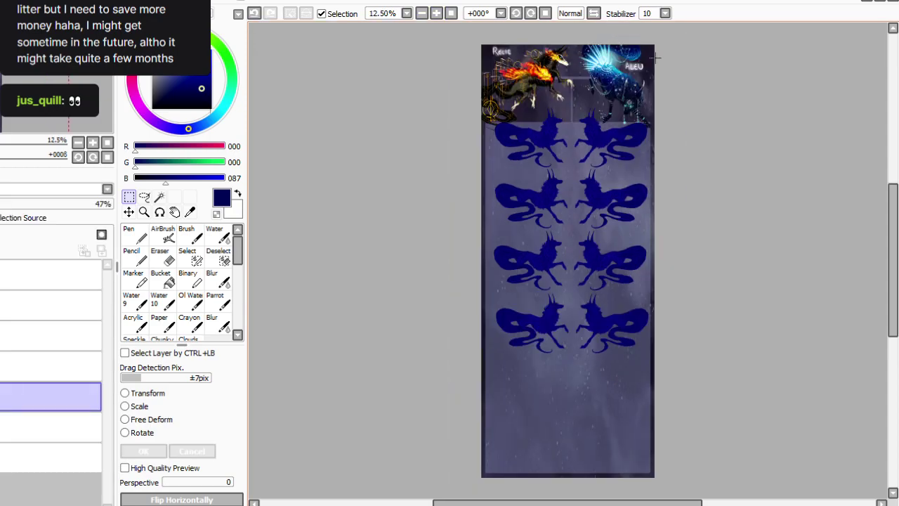
Place another copy of the facing creature pair below the fourth row as a fifth row.
{"action": "left_click", "coordinate": [51, 274]}
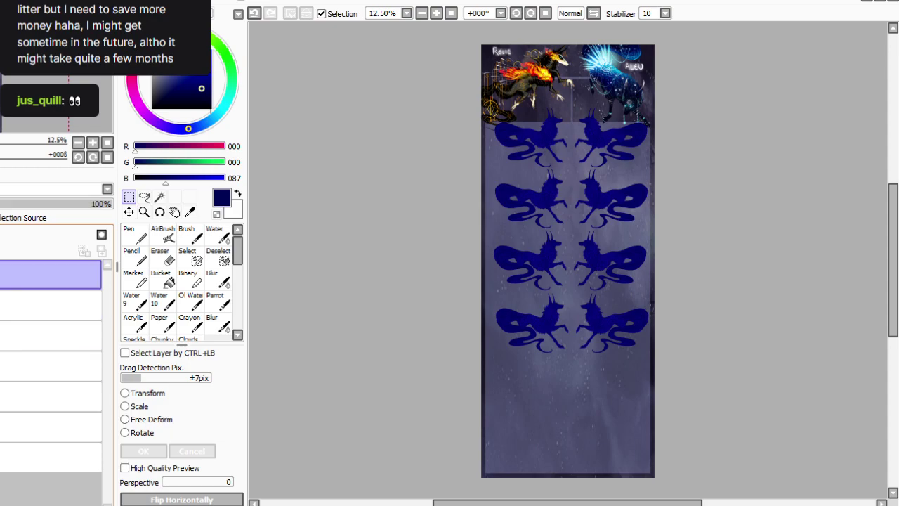
{"action": "left_click", "coordinate": [51, 305]}
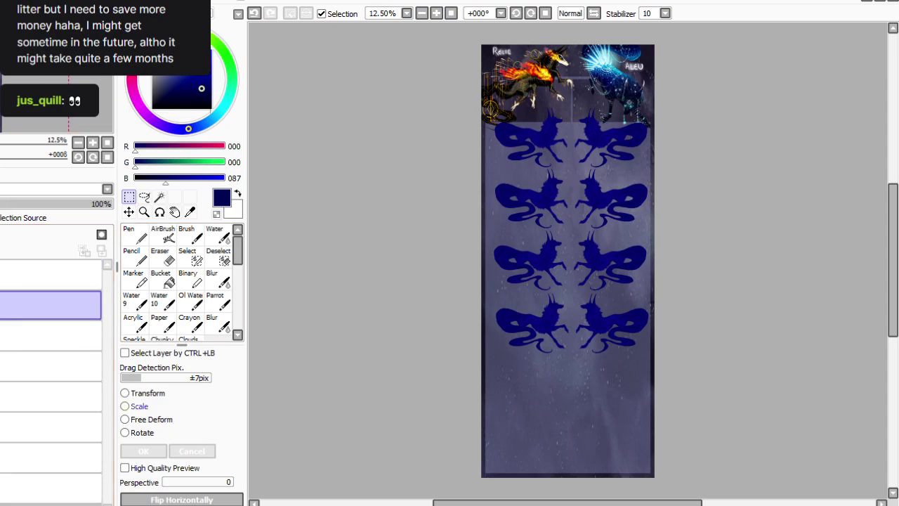
{"action": "left_click", "coordinate": [139, 406]}
{"action": "left_click_drag", "start_coordinate": [718, 182], "coordinate": [714, 463]}
{"action": "left_click_drag", "start_coordinate": [723, 505], "coordinate": [726, 484]}
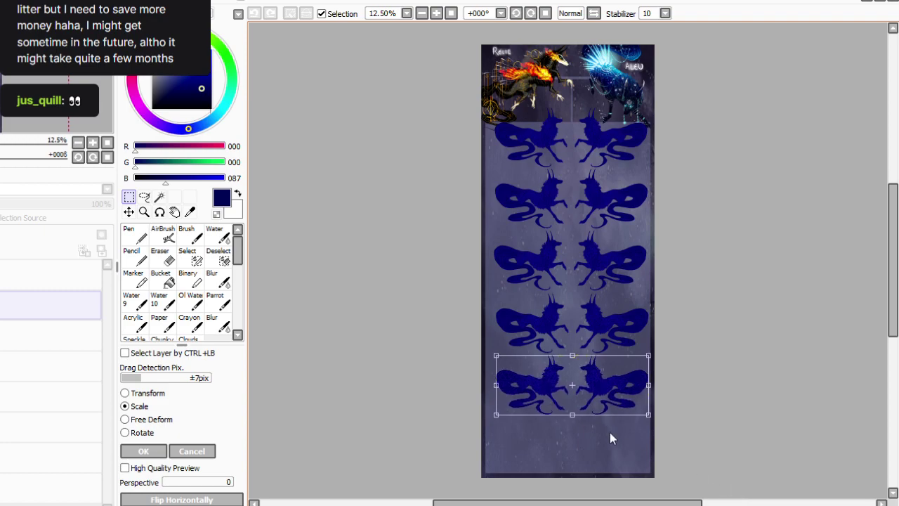
{"action": "key", "text": "Return"}
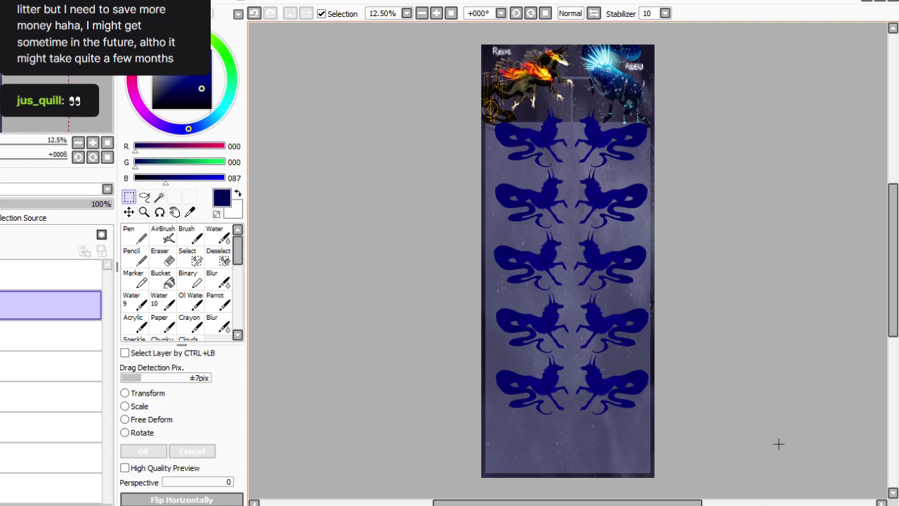
Place one more copy of the facing pair below the fifth row as a sixth row.
{"action": "left_click", "coordinate": [28, 81]}
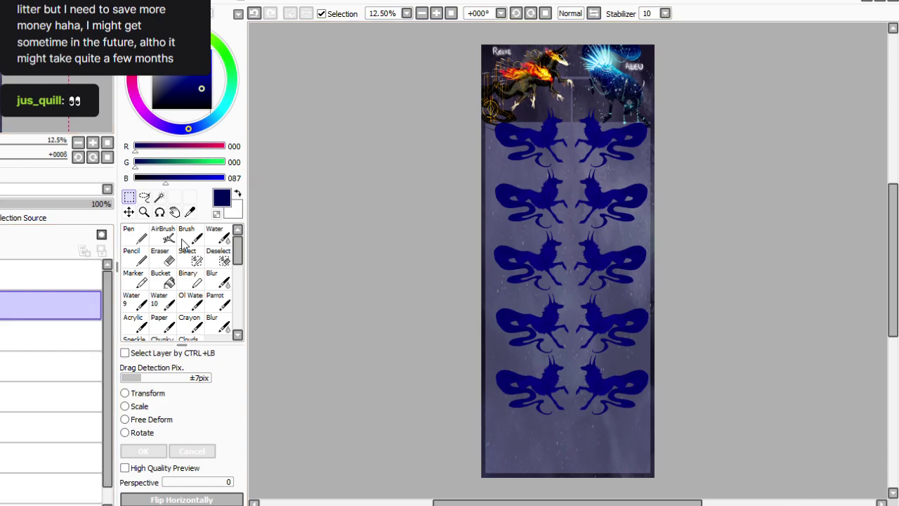
{"action": "left_click", "coordinate": [145, 406]}
{"action": "left_click_drag", "start_coordinate": [597, 395], "coordinate": [571, 445]}
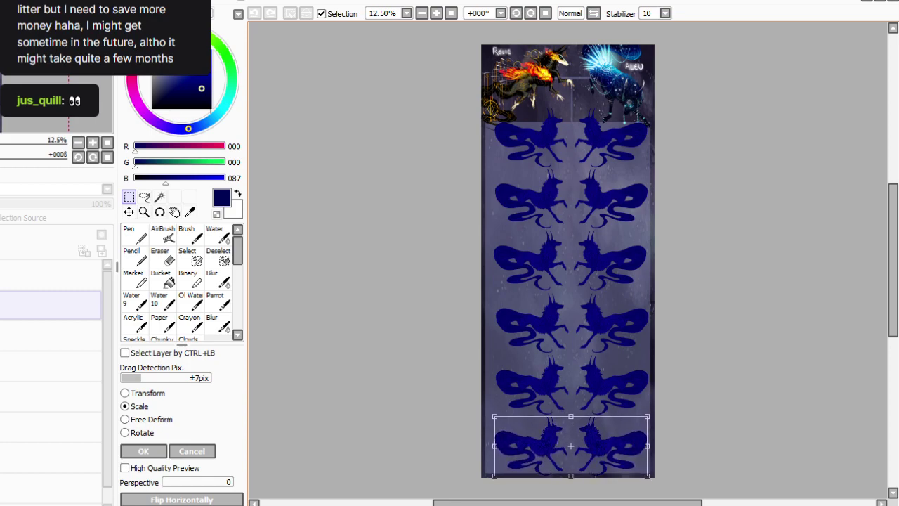
{"action": "left_click", "coordinate": [143, 451]}
Merge the creature row layers together and nudge all the rows slightly to the left to center them.
{"action": "left_click", "coordinate": [49, 275]}
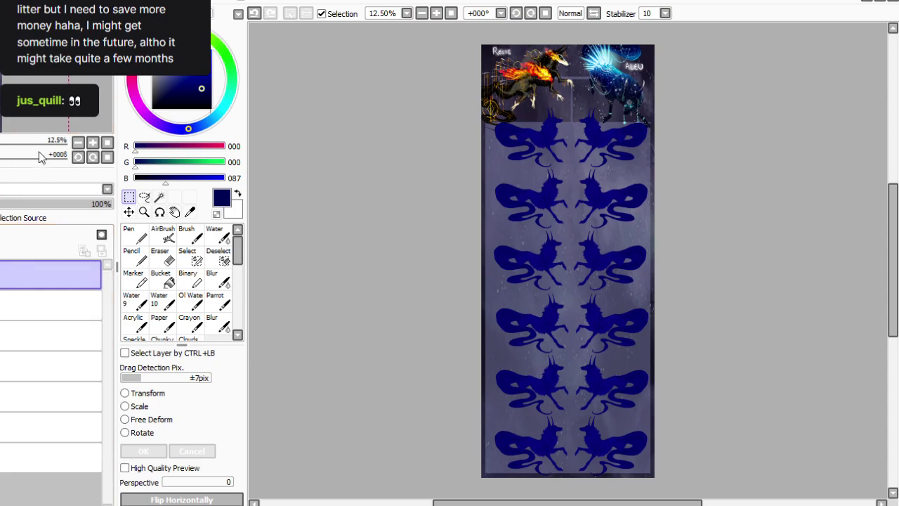
{"action": "key", "text": "ctrl+e"}
{"action": "left_click", "coordinate": [2, 275]}
{"action": "left_click", "coordinate": [2, 275]}
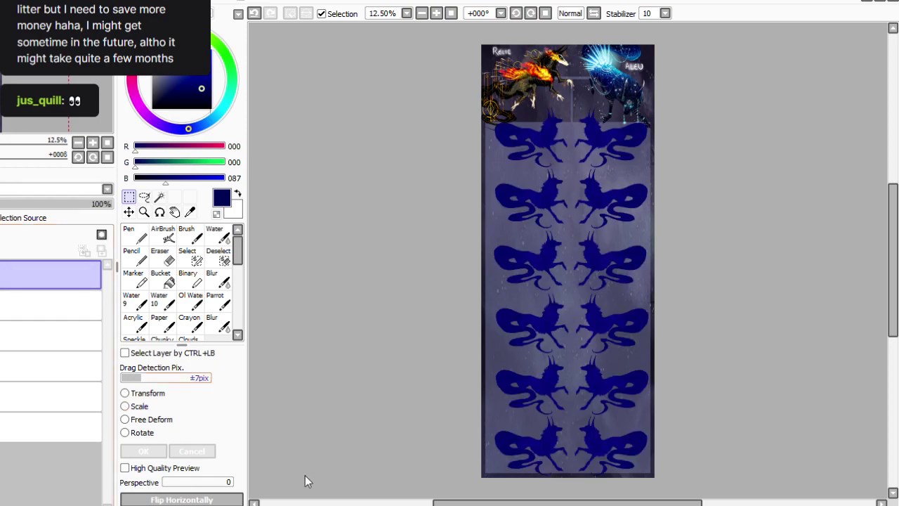
{"action": "left_click", "coordinate": [139, 406]}
{"action": "left_click_drag", "start_coordinate": [670, 414], "coordinate": [669, 412]}
{"action": "key", "text": "Return"}
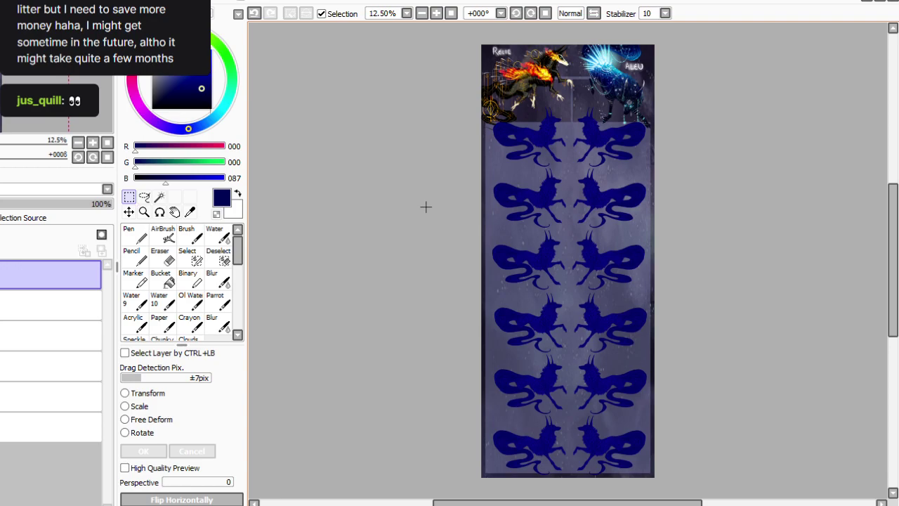
Examine the spacing and alignment of all six creature rows up close, from the parents down to the last row.
{"action": "left_click", "coordinate": [436, 13]}
{"action": "left_click_drag", "start_coordinate": [893, 276], "coordinate": [893, 209]}
{"action": "left_click", "coordinate": [436, 13]}
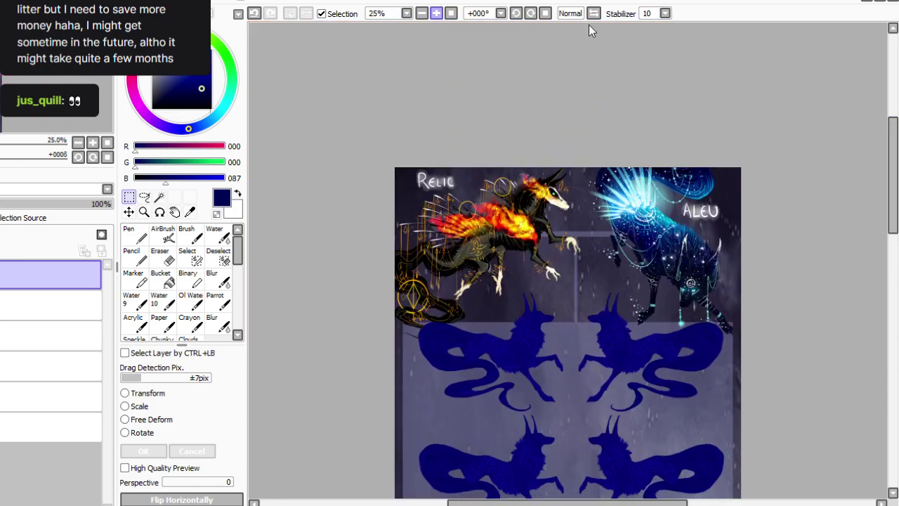
{"action": "left_click", "coordinate": [436, 13]}
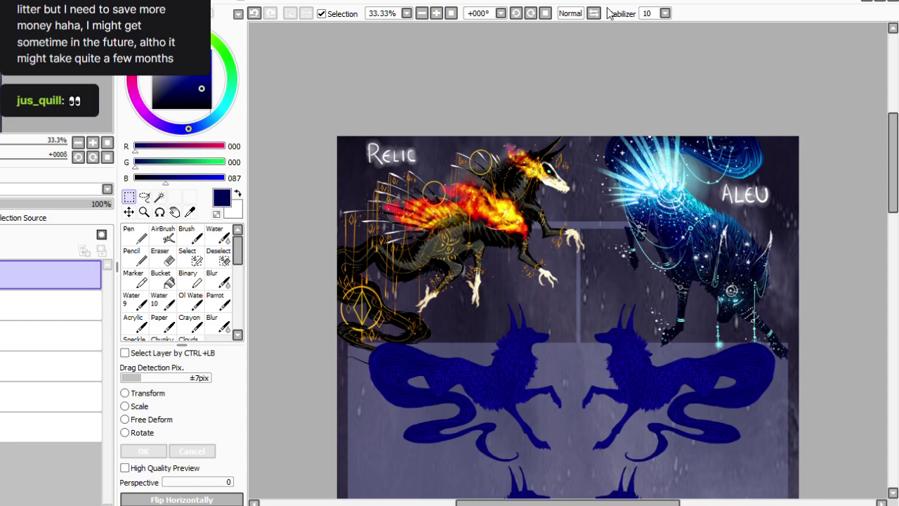
{"action": "left_click_drag", "start_coordinate": [893, 162], "coordinate": [893, 359]}
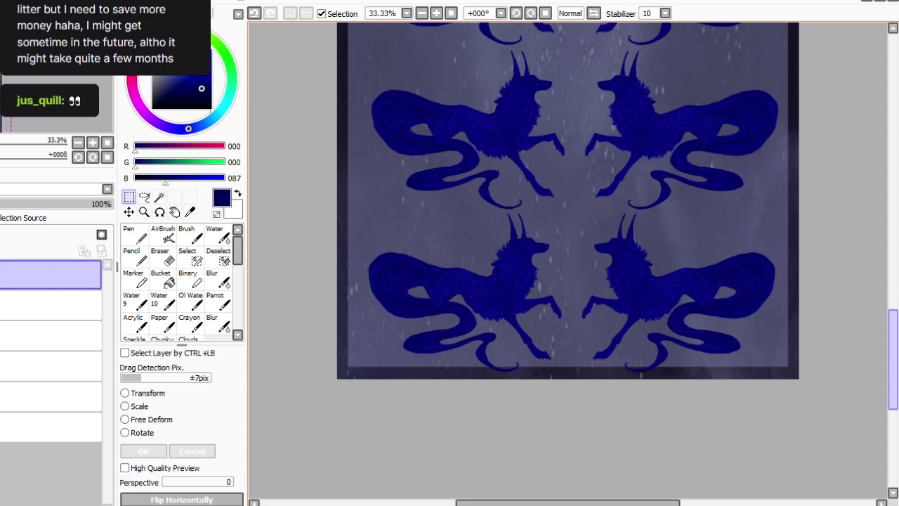
{"action": "scroll", "coordinate": [568, 261], "scroll_direction": "up", "scroll_amount": 8}
{"action": "scroll", "coordinate": [568, 261], "scroll_direction": "down", "scroll_amount": 9}
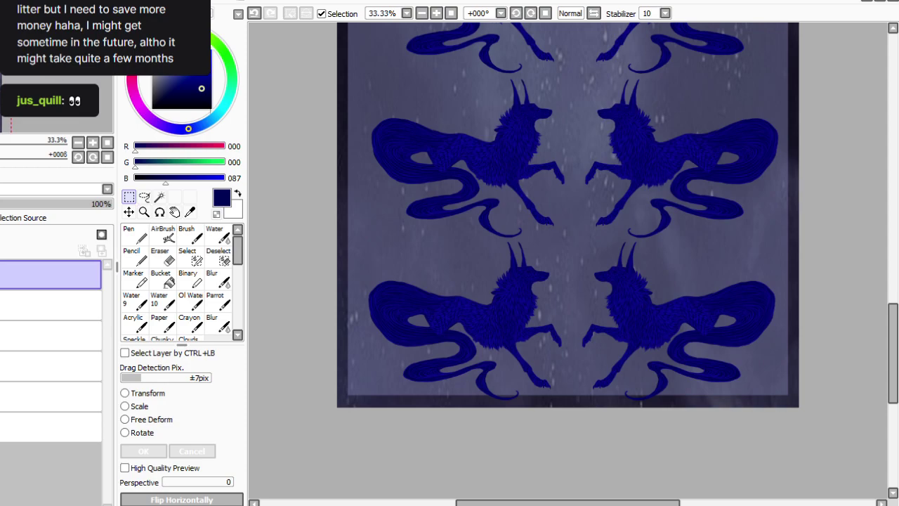
{"action": "scroll", "coordinate": [568, 262], "scroll_direction": "up", "scroll_amount": 6}
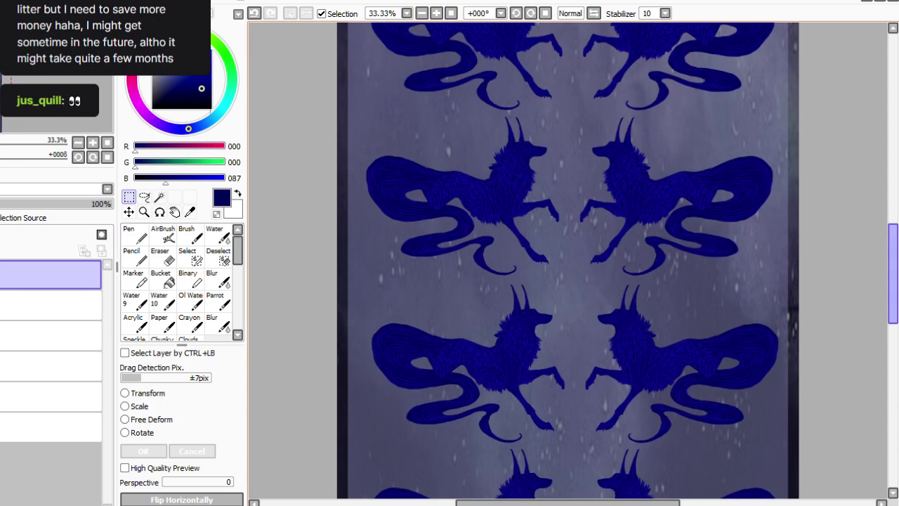
{"action": "scroll", "coordinate": [568, 261], "scroll_direction": "up", "scroll_amount": 6}
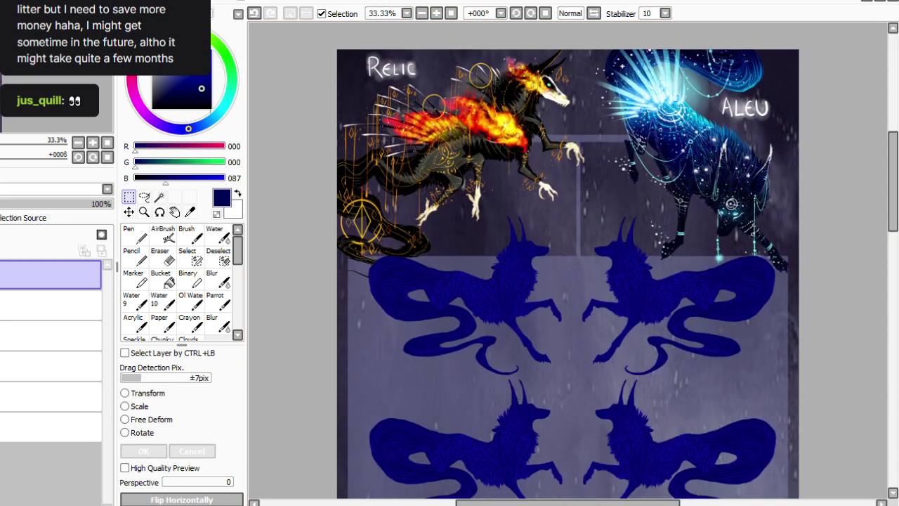
Add two new layers and draw short dark blue spines along the first-row left creature's back with the Parrot brush at size 30.
{"action": "left_click", "coordinate": [215, 300]}
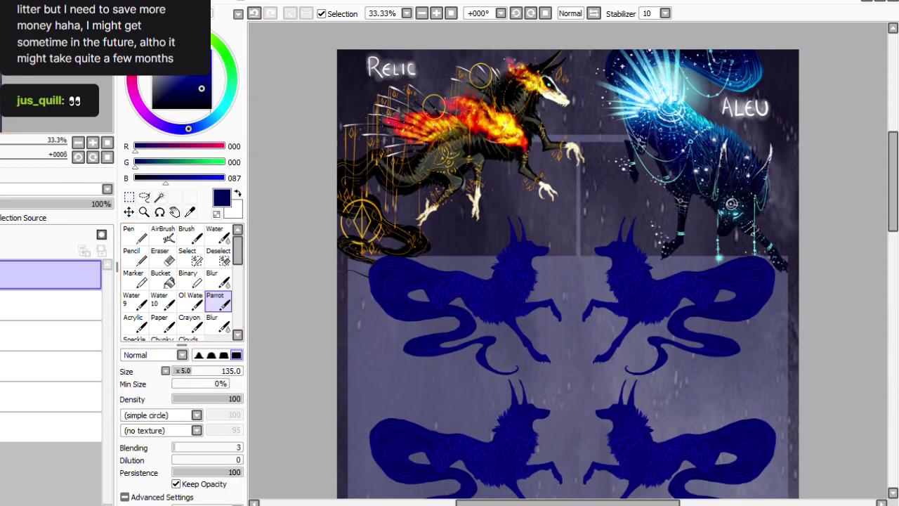
{"action": "key", "text": "ctrl+shift+n"}
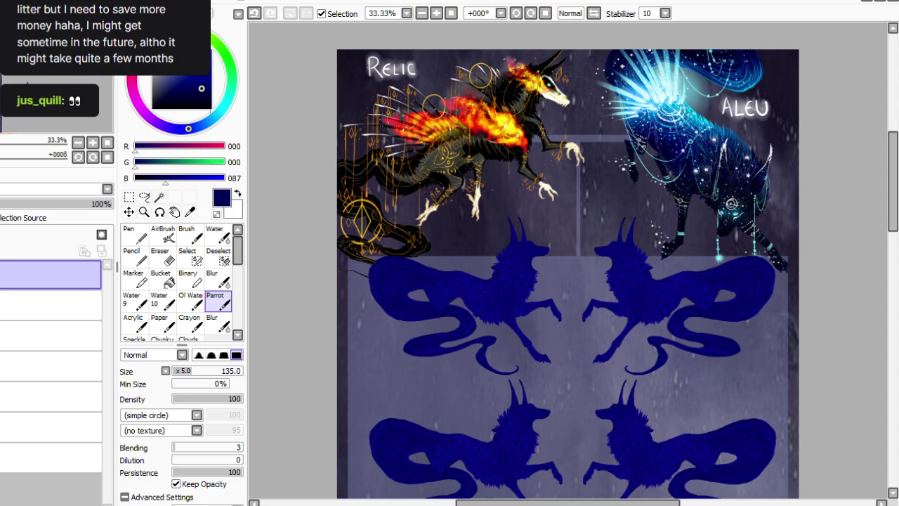
{"action": "key", "text": "ctrl+shift+n"}
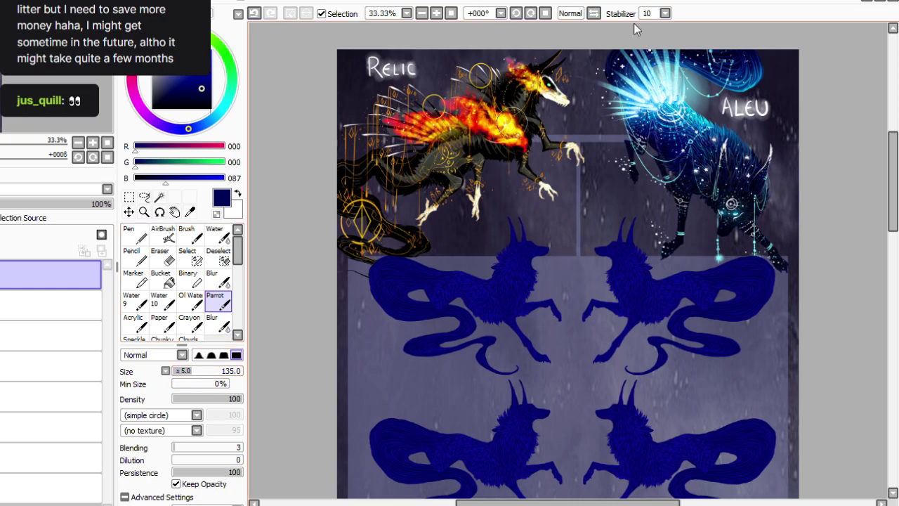
{"action": "key", "text": "Delete"}
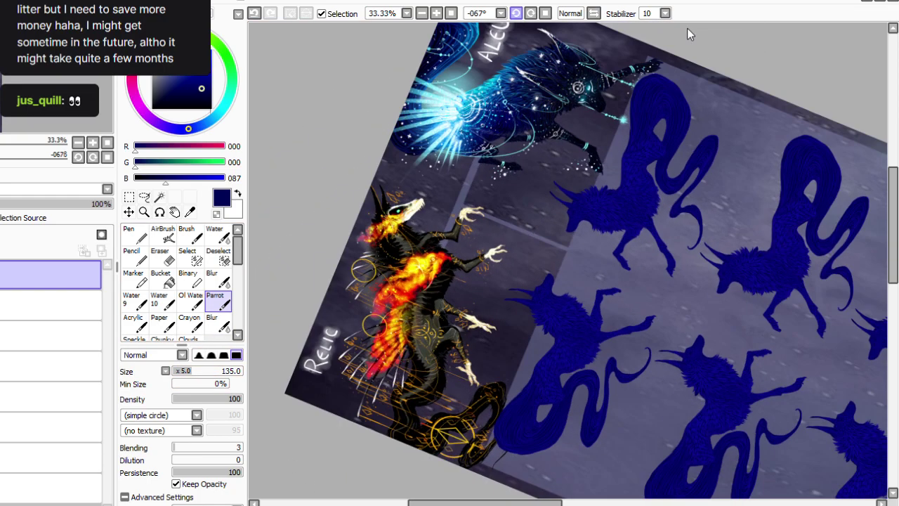
{"action": "left_click", "coordinate": [177, 371]}
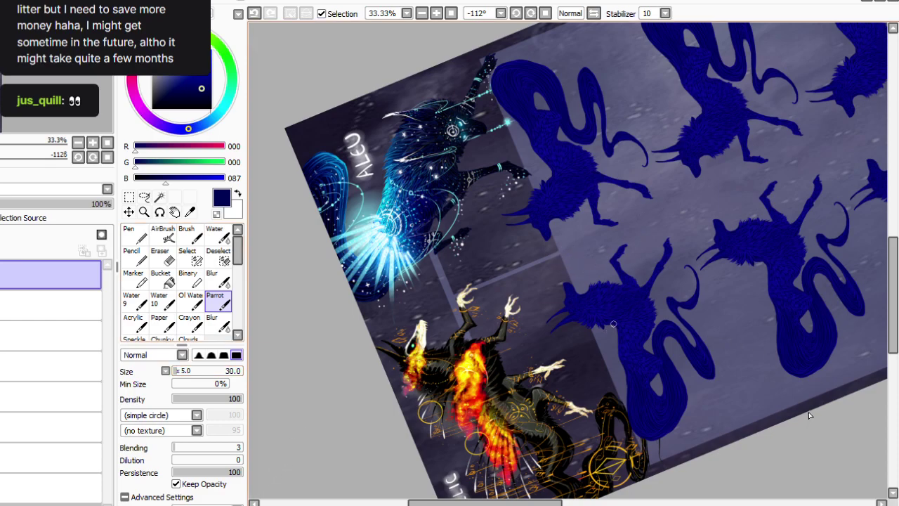
{"action": "key", "text": "ctrl+z"}
{"action": "mouse_move", "coordinate": [616, 322]}
{"action": "left_mouse_down"}
{"action": "mouse_move", "coordinate": [603, 352]}
{"action": "mouse_move", "coordinate": [615, 358]}
{"action": "mouse_move", "coordinate": [610, 367]}
{"action": "left_mouse_up"}
{"action": "left_click_drag", "start_coordinate": [611, 326], "coordinate": [596, 346]}
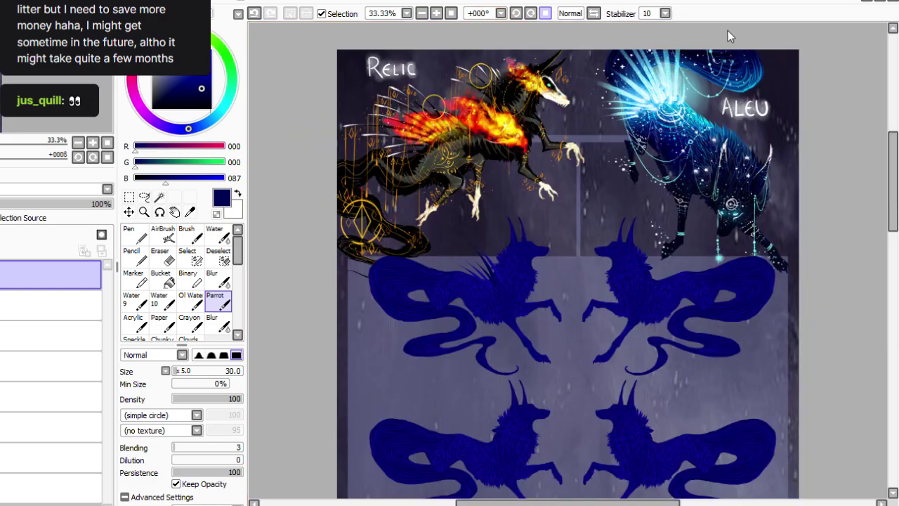
{"action": "left_click", "coordinate": [546, 12]}
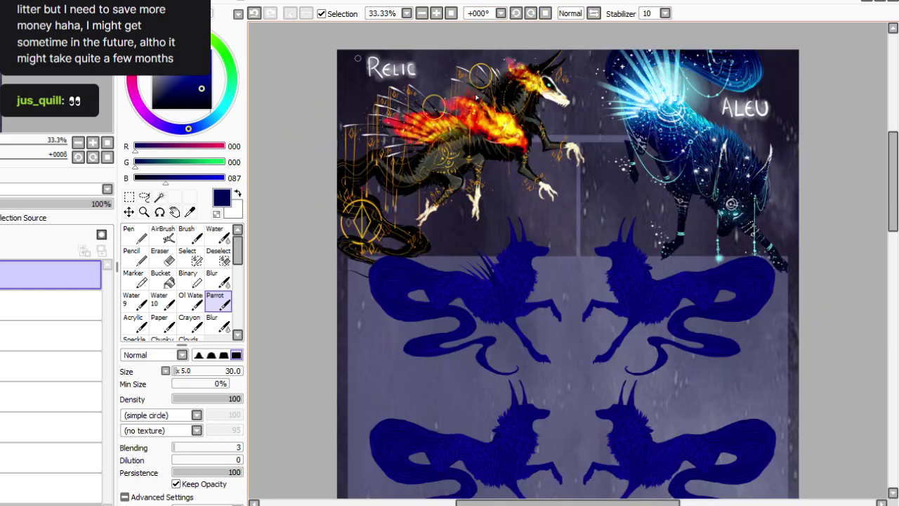
Draw long, curved dark blue spines rising from the back of the first-row right creature.
{"action": "left_click", "coordinate": [531, 13]}
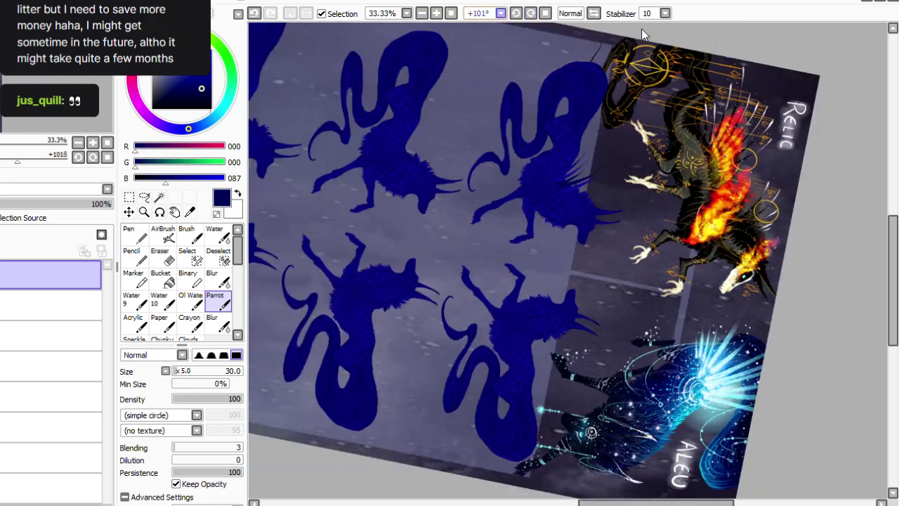
{"action": "mouse_move", "coordinate": [527, 373]}
{"action": "left_mouse_down"}
{"action": "mouse_move", "coordinate": [565, 414]}
{"action": "mouse_move", "coordinate": [541, 420]}
{"action": "left_mouse_up"}
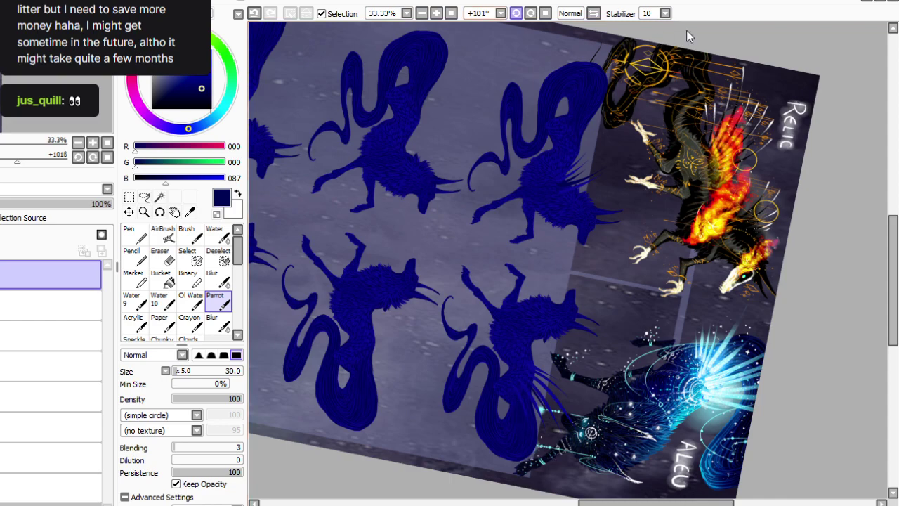
{"action": "key", "text": "Home"}
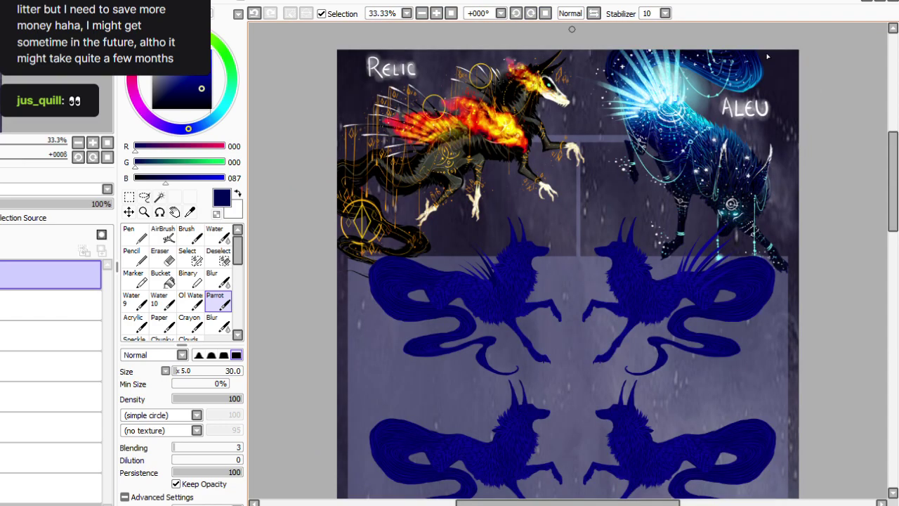
Draw short shoulder spines and long curved back spines on the second-row right creature.
{"action": "left_click_drag", "start_coordinate": [893, 219], "coordinate": [893, 243]}
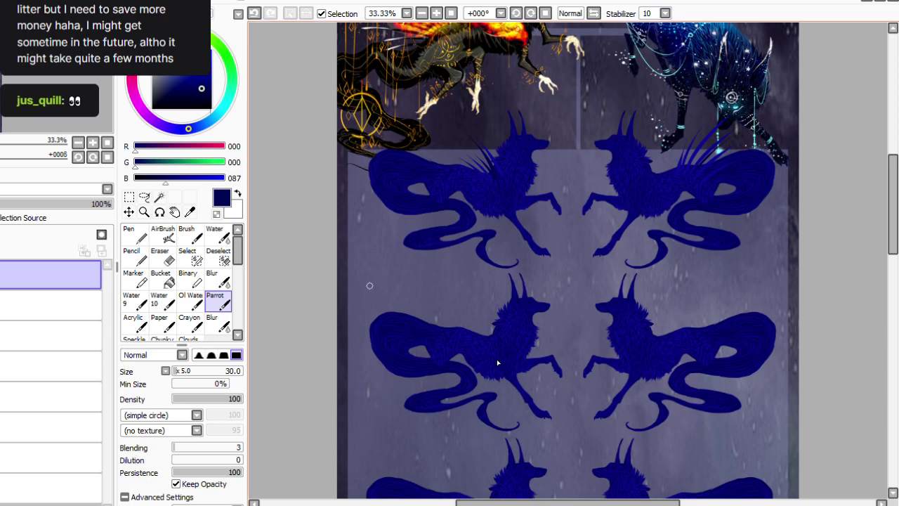
{"action": "left_click_drag", "start_coordinate": [493, 503], "coordinate": [508, 503]}
{"action": "left_click", "coordinate": [531, 14]}
{"action": "left_click", "coordinate": [532, 14]}
{"action": "double_click", "coordinate": [532, 13]}
{"action": "left_click", "coordinate": [531, 13]}
{"action": "left_click", "coordinate": [532, 14]}
{"action": "left_click", "coordinate": [531, 13]}
{"action": "left_click", "coordinate": [531, 13]}
{"action": "left_click", "coordinate": [531, 13]}
{"action": "mouse_move", "coordinate": [492, 289]}
{"action": "left_mouse_down"}
{"action": "mouse_move", "coordinate": [512, 313]}
{"action": "mouse_move", "coordinate": [479, 284]}
{"action": "mouse_move", "coordinate": [507, 316]}
{"action": "mouse_move", "coordinate": [479, 286]}
{"action": "mouse_move", "coordinate": [493, 313]}
{"action": "mouse_move", "coordinate": [488, 281]}
{"action": "mouse_move", "coordinate": [511, 300]}
{"action": "mouse_move", "coordinate": [440, 246]}
{"action": "mouse_move", "coordinate": [480, 319]}
{"action": "mouse_move", "coordinate": [531, 356]}
{"action": "mouse_move", "coordinate": [478, 320]}
{"action": "mouse_move", "coordinate": [523, 357]}
{"action": "left_mouse_up"}
{"action": "mouse_move", "coordinate": [483, 329]}
{"action": "left_mouse_down"}
{"action": "mouse_move", "coordinate": [527, 383]}
{"action": "mouse_move", "coordinate": [511, 376]}
{"action": "mouse_move", "coordinate": [516, 389]}
{"action": "left_mouse_up"}
{"action": "left_click_drag", "start_coordinate": [485, 349], "coordinate": [506, 396]}
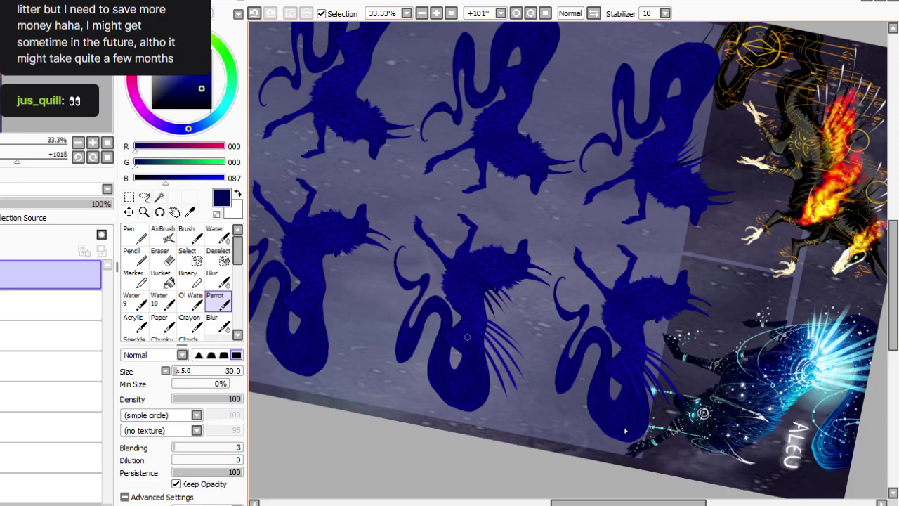
{"action": "left_click", "coordinate": [545, 13]}
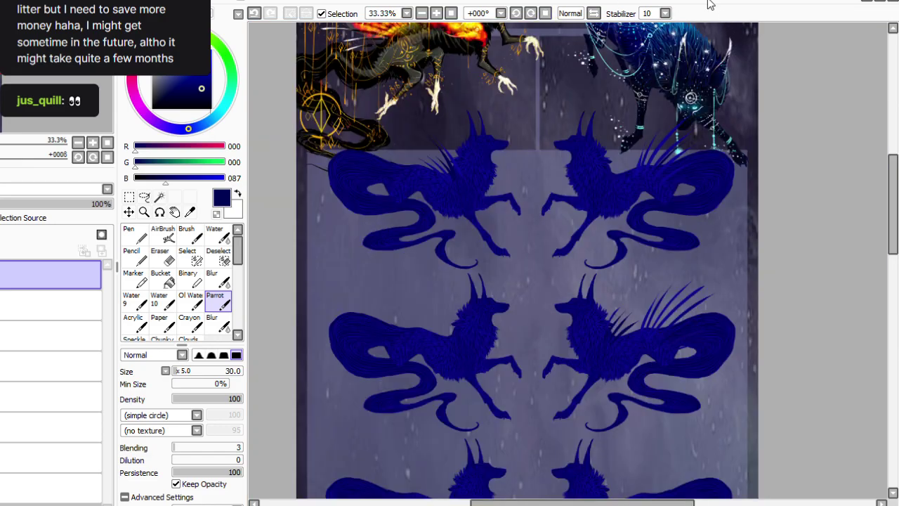
{"action": "left_click_drag", "start_coordinate": [894, 243], "coordinate": [894, 295]}
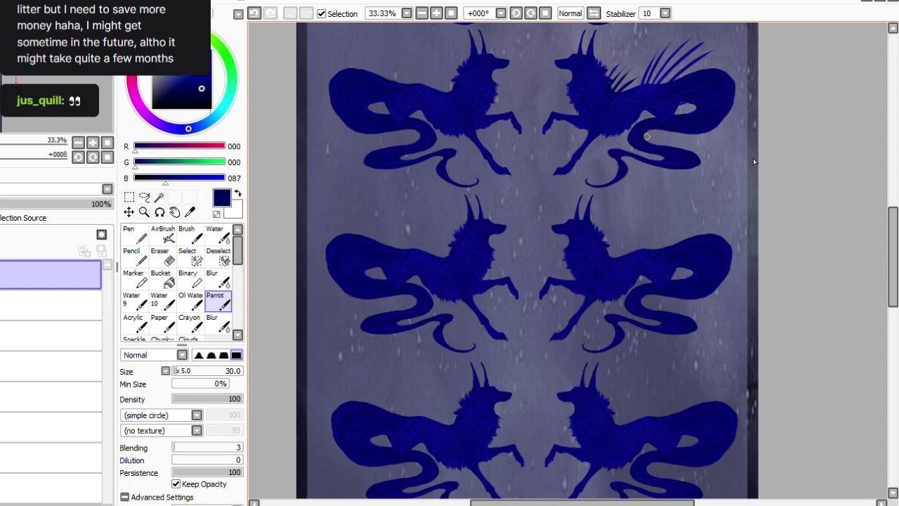
Draw long, curved dark blue spines rising from the back of the third-row left creature.
{"action": "left_click_drag", "start_coordinate": [416, 254], "coordinate": [389, 218]}
{"action": "mouse_move", "coordinate": [409, 252]}
{"action": "left_mouse_down"}
{"action": "mouse_move", "coordinate": [373, 216]}
{"action": "mouse_move", "coordinate": [371, 232]}
{"action": "left_mouse_up"}
{"action": "mouse_move", "coordinate": [419, 252]}
{"action": "left_mouse_down"}
{"action": "mouse_move", "coordinate": [409, 231]}
{"action": "mouse_move", "coordinate": [425, 256]}
{"action": "mouse_move", "coordinate": [395, 241]}
{"action": "mouse_move", "coordinate": [419, 263]}
{"action": "mouse_move", "coordinate": [365, 209]}
{"action": "left_mouse_up"}
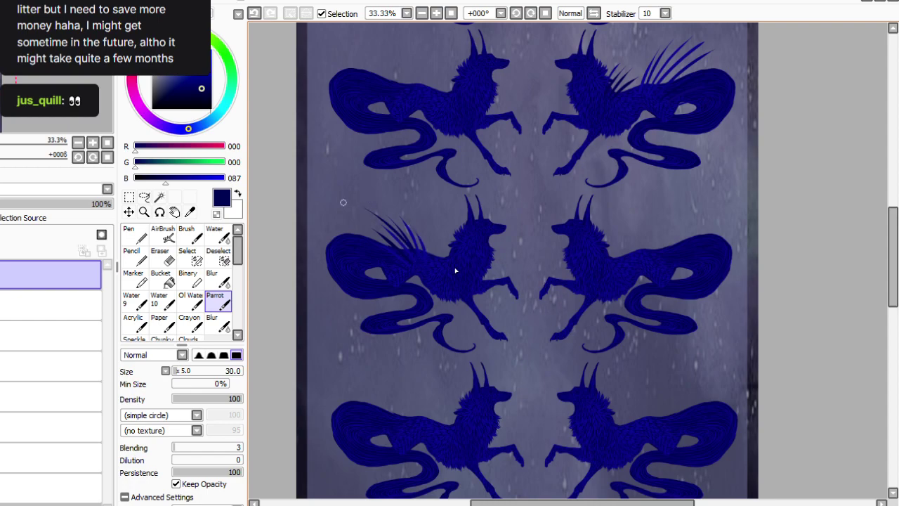
Draw short dark blue shoulder spines on both fourth-row creatures.
{"action": "scroll", "coordinate": [878, 293], "scroll_direction": "down", "scroll_amount": 4}
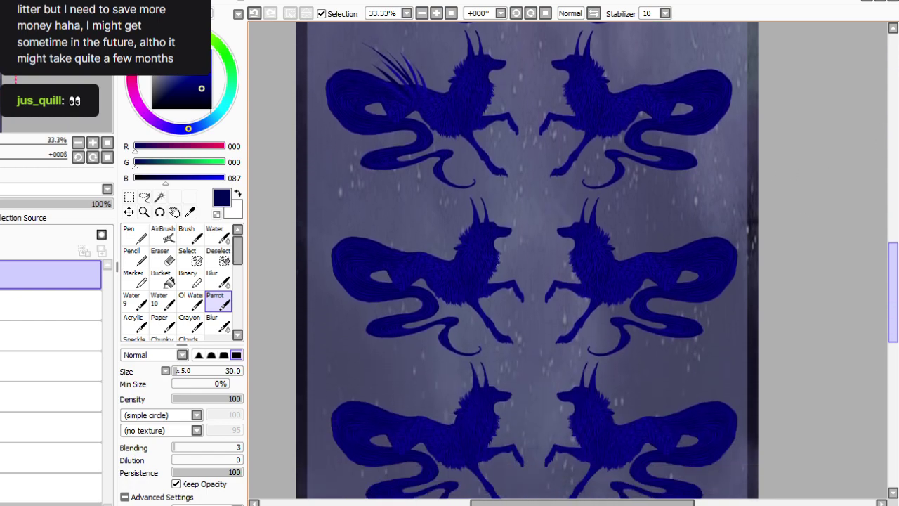
{"action": "mouse_move", "coordinate": [457, 277]}
{"action": "left_mouse_down"}
{"action": "mouse_move", "coordinate": [442, 266]}
{"action": "mouse_move", "coordinate": [435, 279]}
{"action": "mouse_move", "coordinate": [440, 266]}
{"action": "left_mouse_up"}
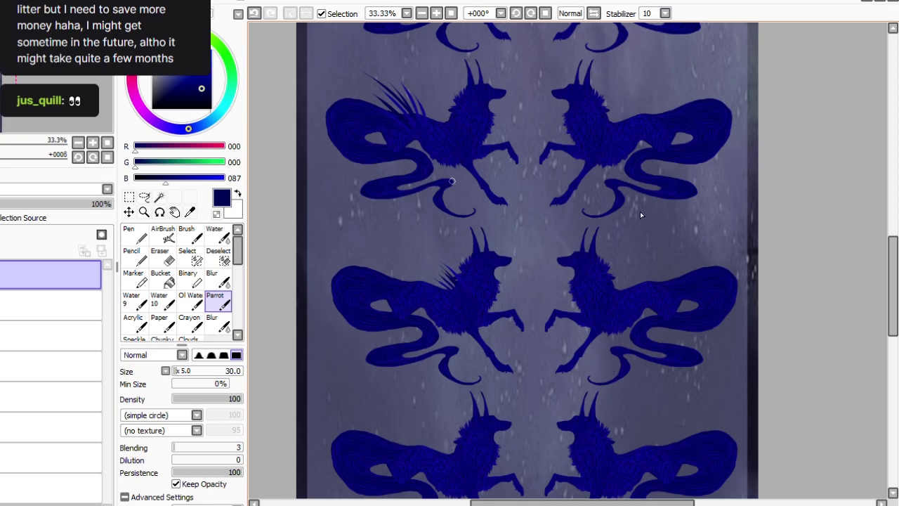
{"action": "left_click", "coordinate": [531, 13]}
{"action": "key", "text": "End"}
{"action": "key", "text": "End"}
{"action": "key", "text": "End"}
{"action": "key", "text": "End"}
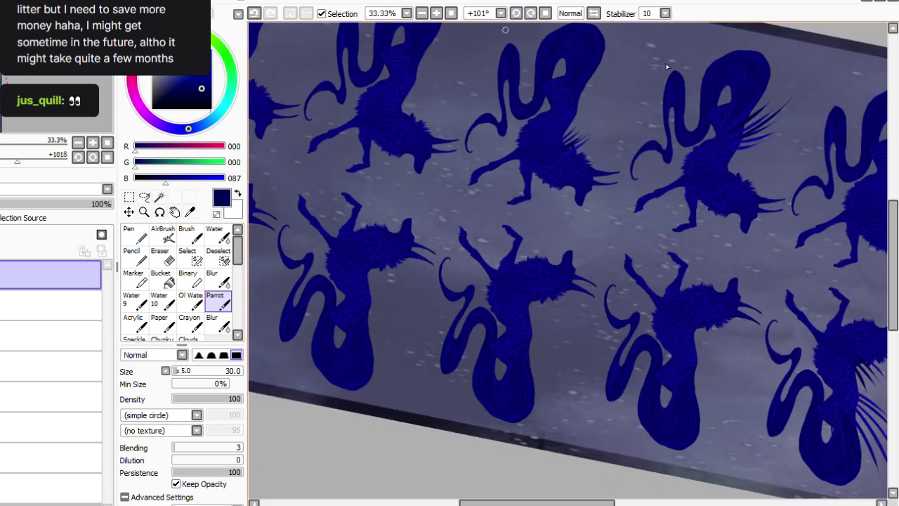
{"action": "mouse_move", "coordinate": [528, 298]}
{"action": "left_mouse_down"}
{"action": "mouse_move", "coordinate": [552, 323]}
{"action": "mouse_move", "coordinate": [525, 298]}
{"action": "mouse_move", "coordinate": [548, 326]}
{"action": "mouse_move", "coordinate": [523, 300]}
{"action": "mouse_move", "coordinate": [531, 335]}
{"action": "left_mouse_up"}
{"action": "key", "text": "Home"}
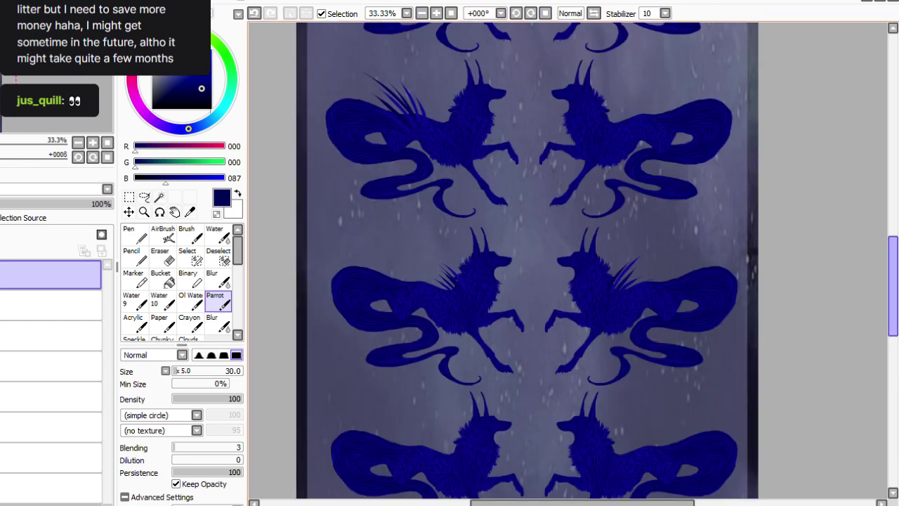
Draw long, curved dark blue spines along the back of the sixth-row left creature.
{"action": "scroll", "coordinate": [527, 260], "scroll_direction": "down", "scroll_amount": 3}
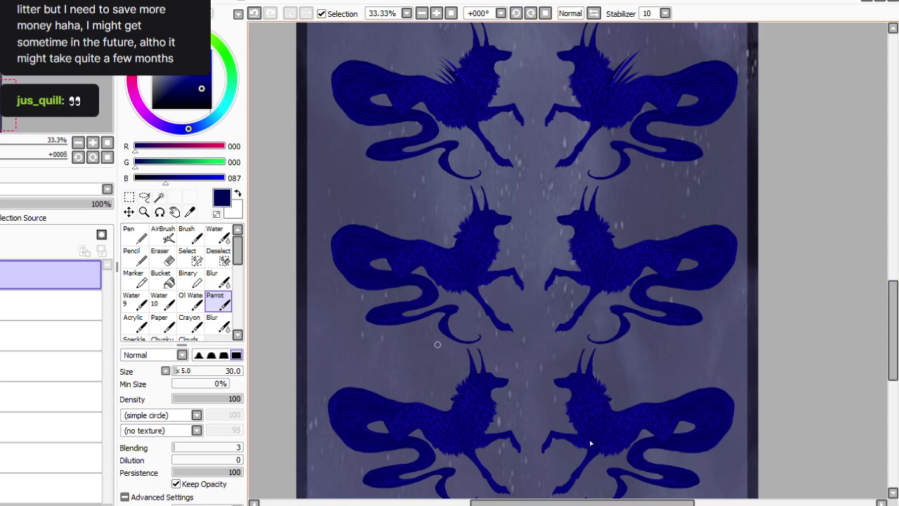
{"action": "mouse_move", "coordinate": [421, 405]}
{"action": "left_mouse_down"}
{"action": "mouse_move", "coordinate": [402, 366]}
{"action": "mouse_move", "coordinate": [405, 381]}
{"action": "mouse_move", "coordinate": [387, 361]}
{"action": "mouse_move", "coordinate": [378, 378]}
{"action": "left_mouse_up"}
{"action": "left_click_drag", "start_coordinate": [405, 405], "coordinate": [371, 373]}
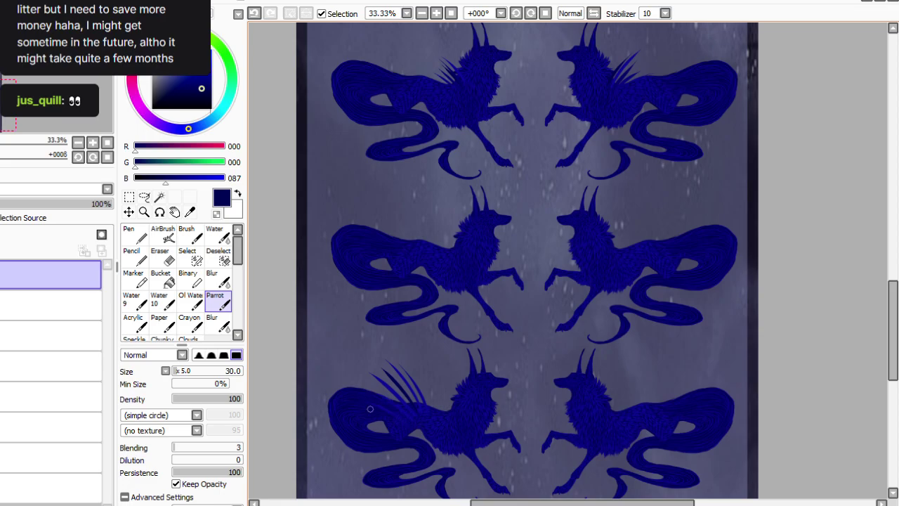
Draw short shoulder spines and long, curved back spines on the sixth-row right creature.
{"action": "left_click", "coordinate": [531, 14]}
{"action": "left_click", "coordinate": [531, 13]}
{"action": "left_click", "coordinate": [531, 14]}
{"action": "left_click", "coordinate": [531, 13]}
{"action": "left_click", "coordinate": [531, 13]}
{"action": "left_click", "coordinate": [531, 14]}
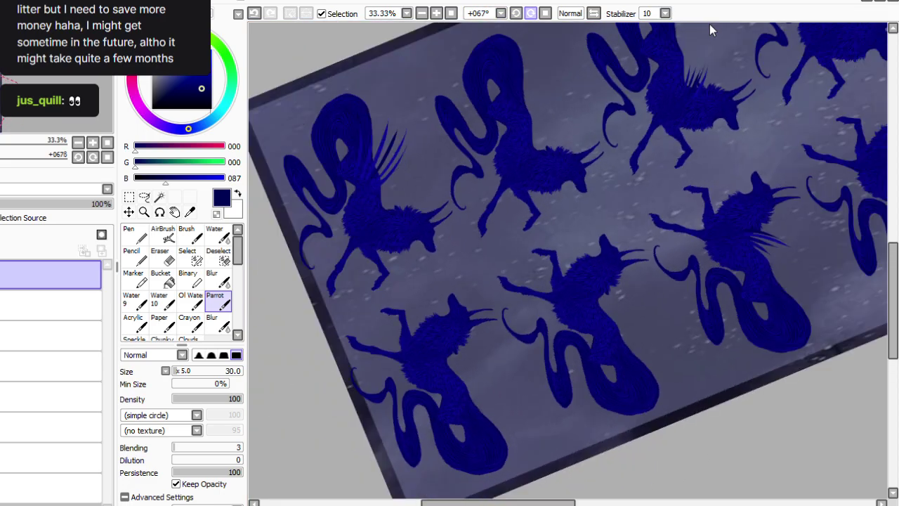
{"action": "left_click", "coordinate": [532, 13]}
{"action": "left_click", "coordinate": [531, 14]}
{"action": "left_click", "coordinate": [532, 14]}
{"action": "mouse_move", "coordinate": [409, 270]}
{"action": "left_mouse_down"}
{"action": "mouse_move", "coordinate": [432, 284]}
{"action": "mouse_move", "coordinate": [408, 269]}
{"action": "mouse_move", "coordinate": [433, 296]}
{"action": "mouse_move", "coordinate": [406, 271]}
{"action": "mouse_move", "coordinate": [427, 304]}
{"action": "mouse_move", "coordinate": [406, 277]}
{"action": "left_mouse_up"}
{"action": "mouse_move", "coordinate": [410, 310]}
{"action": "left_mouse_down"}
{"action": "mouse_move", "coordinate": [463, 347]}
{"action": "mouse_move", "coordinate": [454, 377]}
{"action": "mouse_move", "coordinate": [425, 347]}
{"action": "mouse_move", "coordinate": [436, 391]}
{"action": "left_mouse_up"}
{"action": "left_click_drag", "start_coordinate": [414, 344], "coordinate": [420, 411]}
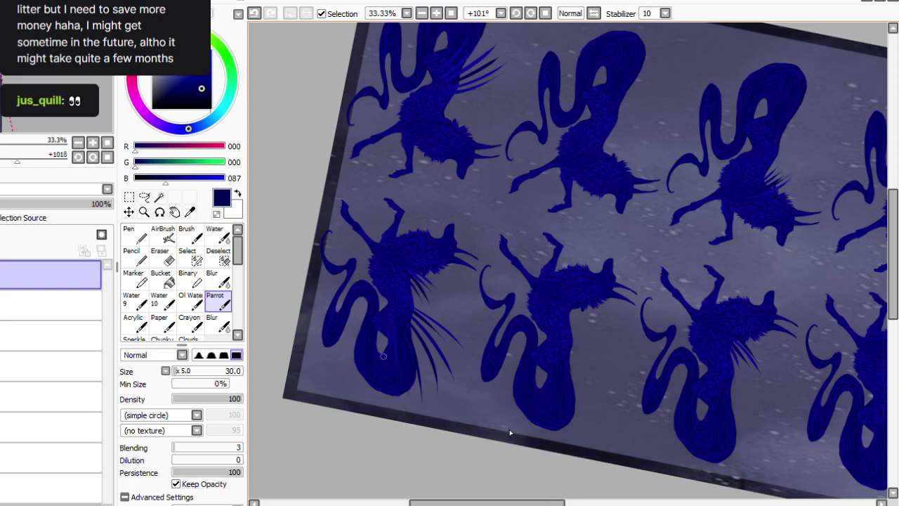
{"action": "key", "text": "Home"}
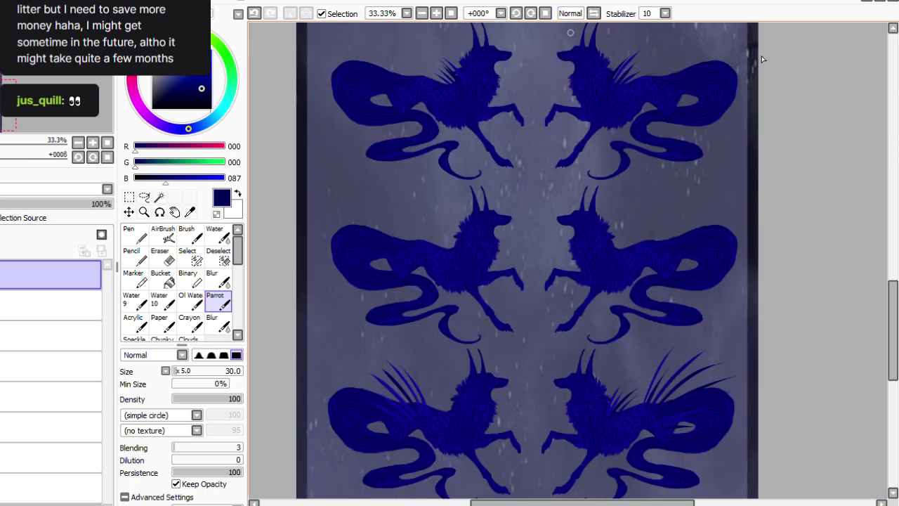
Examine the spines across the whole litter sheet and the parents Relic and Aleu up close.
{"action": "left_click", "coordinate": [436, 13]}
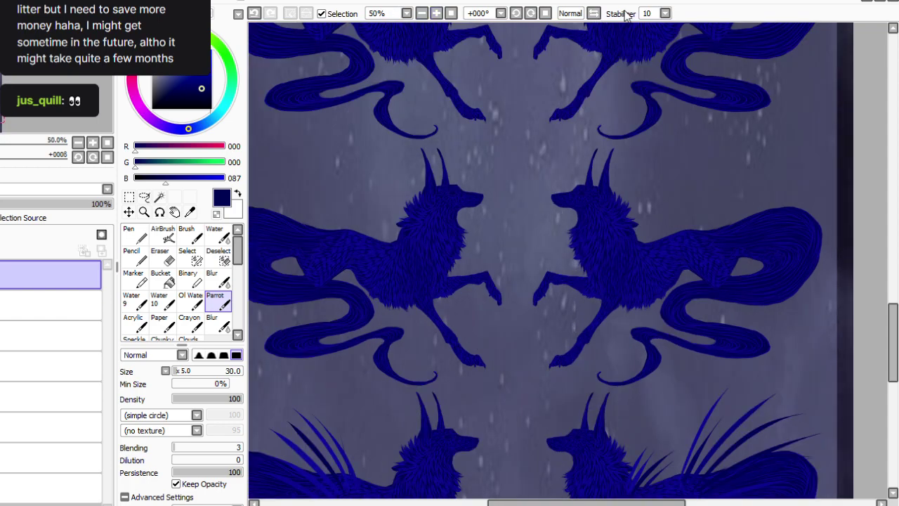
{"action": "key", "text": "ctrl+minus"}
{"action": "key", "text": "ctrl+minus"}
{"action": "key", "text": "ctrl+minus"}
{"action": "key", "text": "ctrl+minus"}
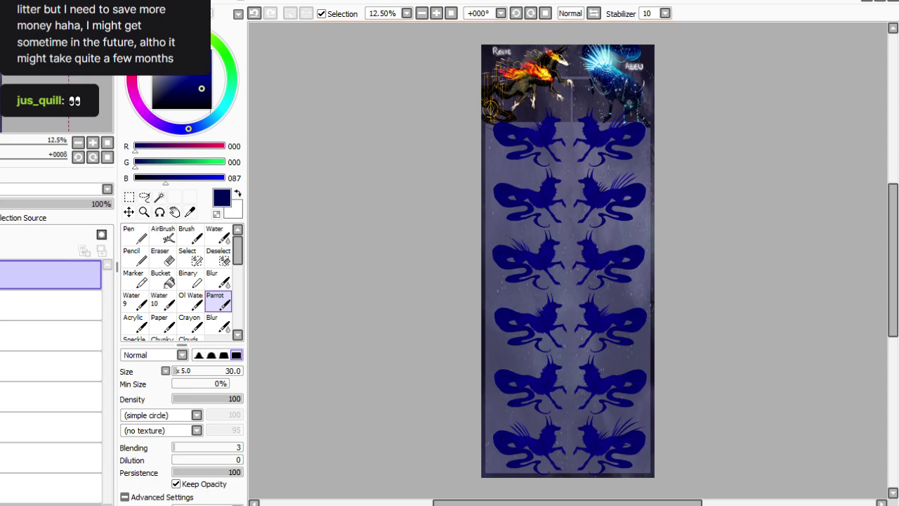
{"action": "left_click_drag", "start_coordinate": [893, 261], "coordinate": [893, 176]}
{"action": "left_click", "coordinate": [436, 13]}
{"action": "left_click", "coordinate": [436, 14]}
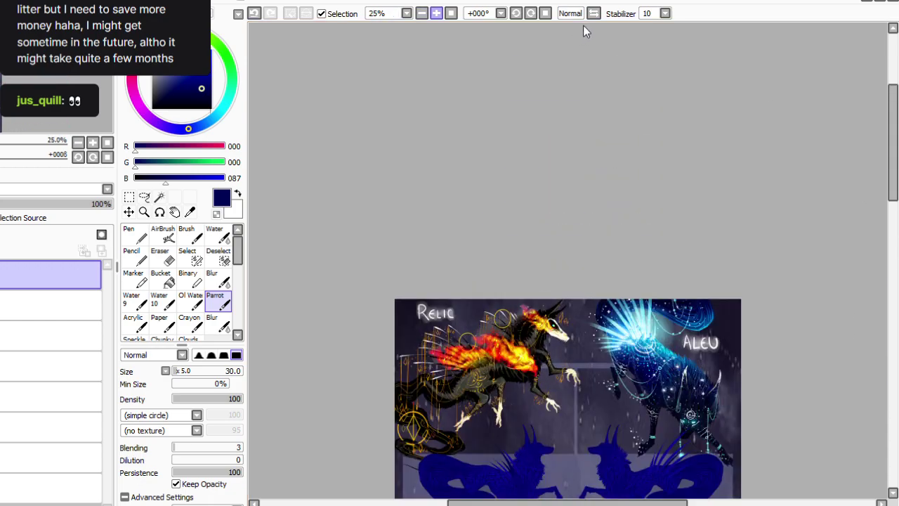
{"action": "left_click", "coordinate": [436, 14]}
{"action": "scroll", "coordinate": [862, 156], "scroll_direction": "down", "scroll_amount": 5}
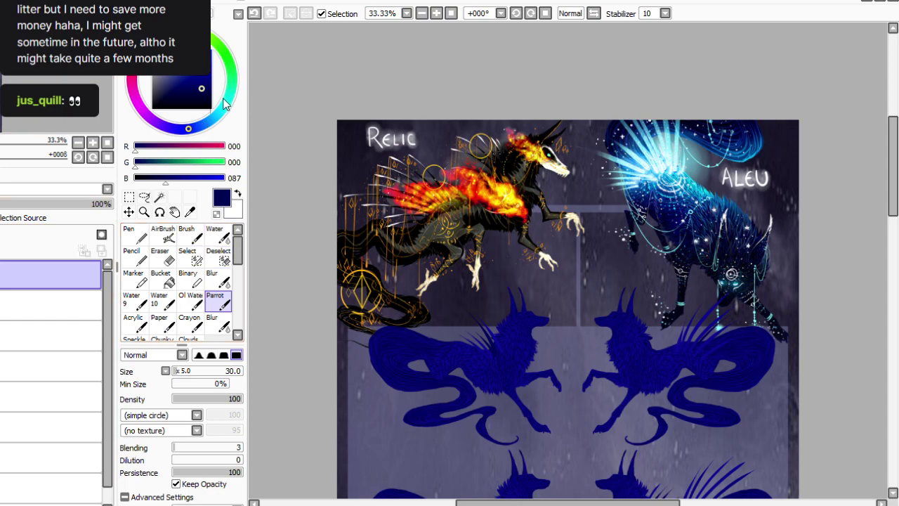
Paint a lighter blue (RGB 40, 58, 177) shape over the first-row right creature's head with the Parrot brush at size 55 on the uppermost layer.
{"action": "mouse_move", "coordinate": [278, 111]}
{"action": "left_mouse_down"}
{"action": "mouse_move", "coordinate": [258, 87]}
{"action": "mouse_move", "coordinate": [275, 93]}
{"action": "left_mouse_up"}
{"action": "left_click", "coordinate": [183, 371]}
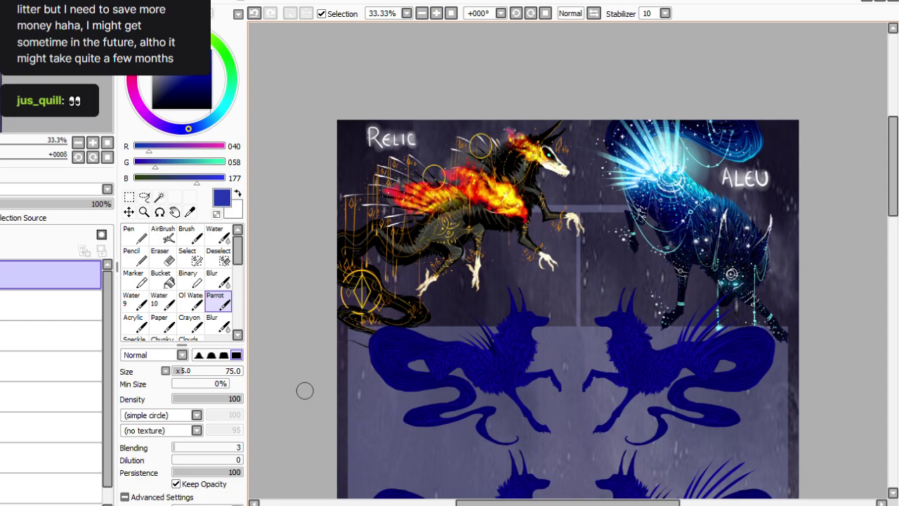
{"action": "key", "text": "Page_Up"}
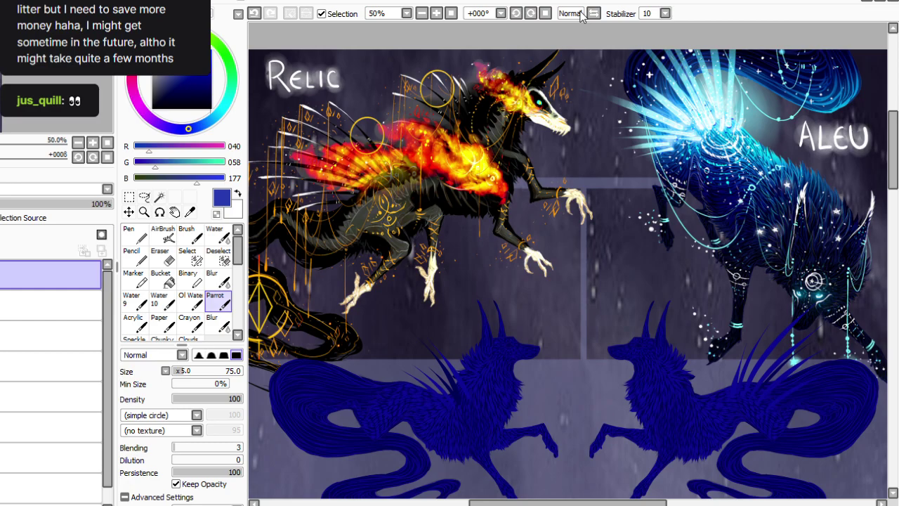
{"action": "left_click", "coordinate": [49, 304]}
{"action": "left_click", "coordinate": [161, 256]}
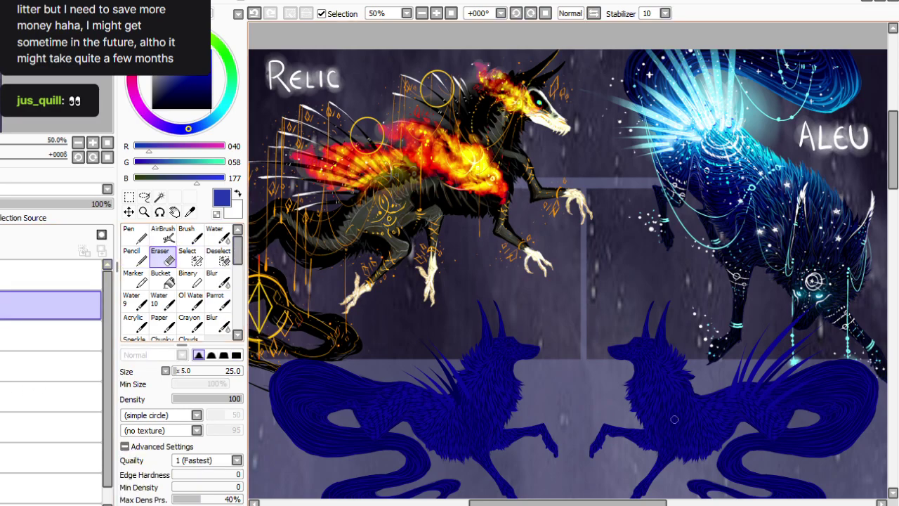
{"action": "left_click_drag", "start_coordinate": [527, 502], "coordinate": [552, 503]}
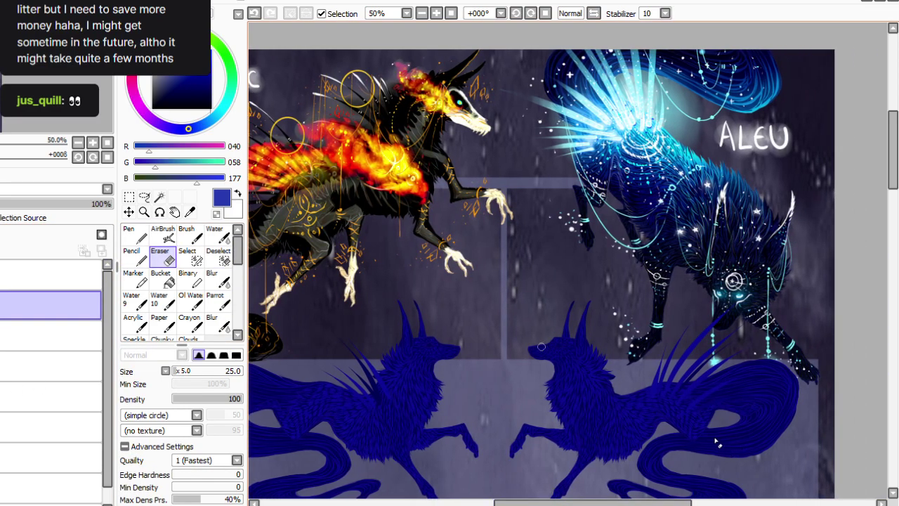
{"action": "left_click", "coordinate": [49, 274]}
{"action": "left_click", "coordinate": [215, 300]}
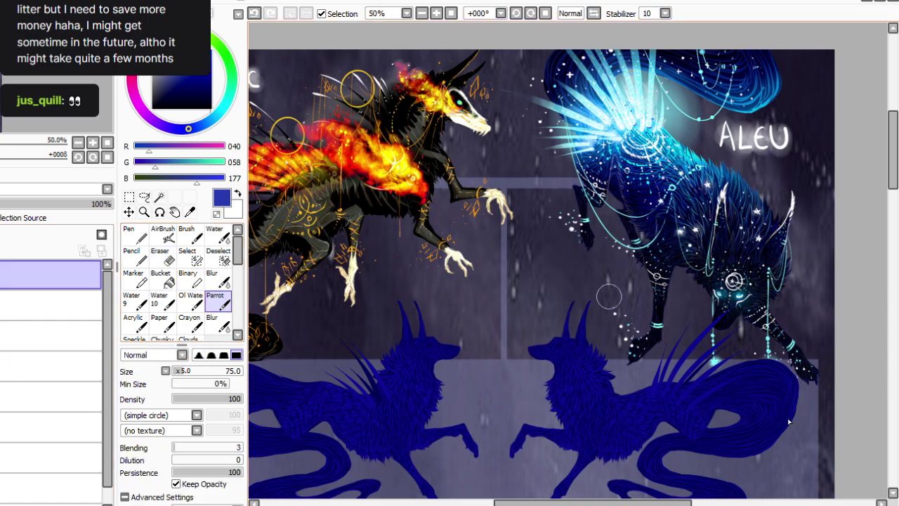
{"action": "left_click", "coordinate": [180, 371]}
{"action": "mouse_move", "coordinate": [564, 349]}
{"action": "left_mouse_down"}
{"action": "mouse_move", "coordinate": [543, 348]}
{"action": "mouse_move", "coordinate": [555, 353]}
{"action": "mouse_move", "coordinate": [532, 351]}
{"action": "mouse_move", "coordinate": [557, 342]}
{"action": "mouse_move", "coordinate": [531, 347]}
{"action": "mouse_move", "coordinate": [560, 343]}
{"action": "mouse_move", "coordinate": [521, 355]}
{"action": "mouse_move", "coordinate": [542, 357]}
{"action": "left_mouse_up"}
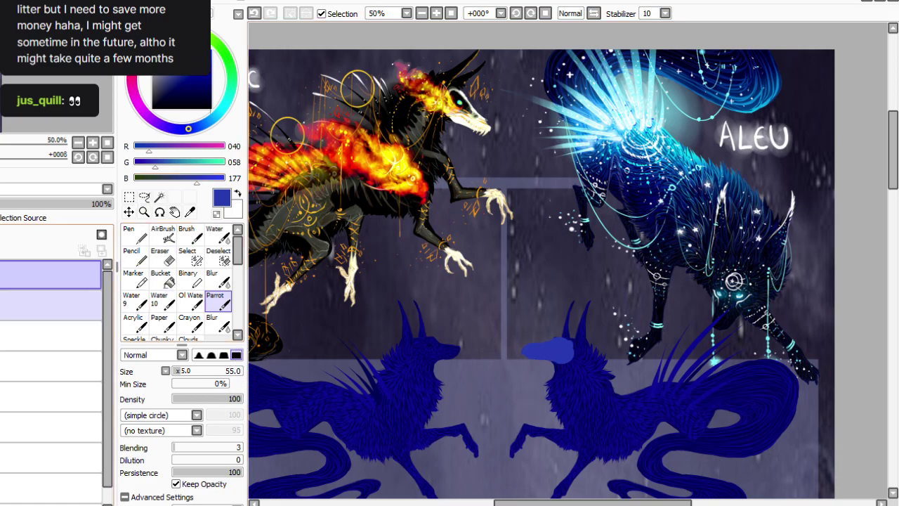
Erase the first-row right creature's original head on the layer below with the Eraser at size 60.
{"action": "left_click", "coordinate": [50, 305]}
{"action": "left_click", "coordinate": [161, 256]}
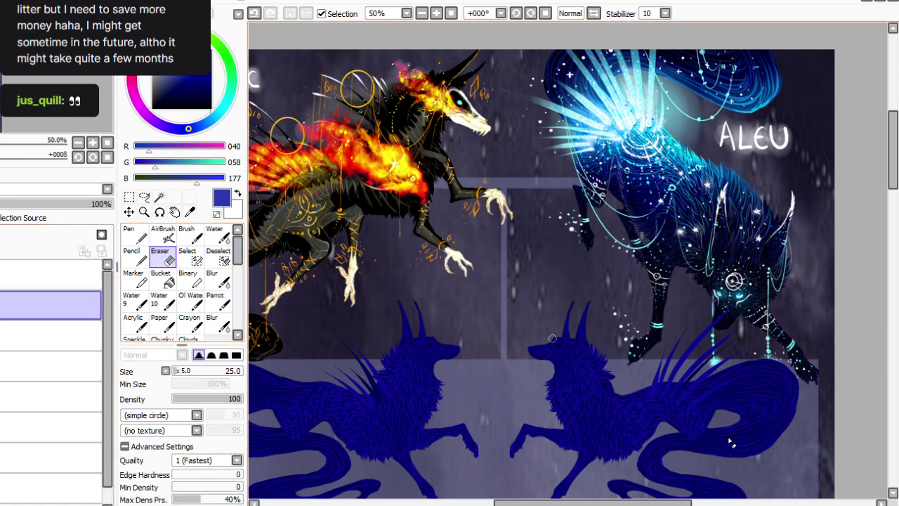
{"action": "key", "text": "]"}
{"action": "key", "text": "]"}
{"action": "key", "text": "]"}
{"action": "key", "text": "]"}
{"action": "key", "text": "]"}
{"action": "mouse_move", "coordinate": [544, 354]}
{"action": "left_mouse_down"}
{"action": "mouse_move", "coordinate": [558, 355]}
{"action": "mouse_move", "coordinate": [528, 356]}
{"action": "mouse_move", "coordinate": [562, 350]}
{"action": "left_mouse_up"}
Carve the snout of the lighter blue head on the uppermost layer with a small Eraser, reducing its size to 15 and then 5.
{"action": "left_click", "coordinate": [49, 274]}
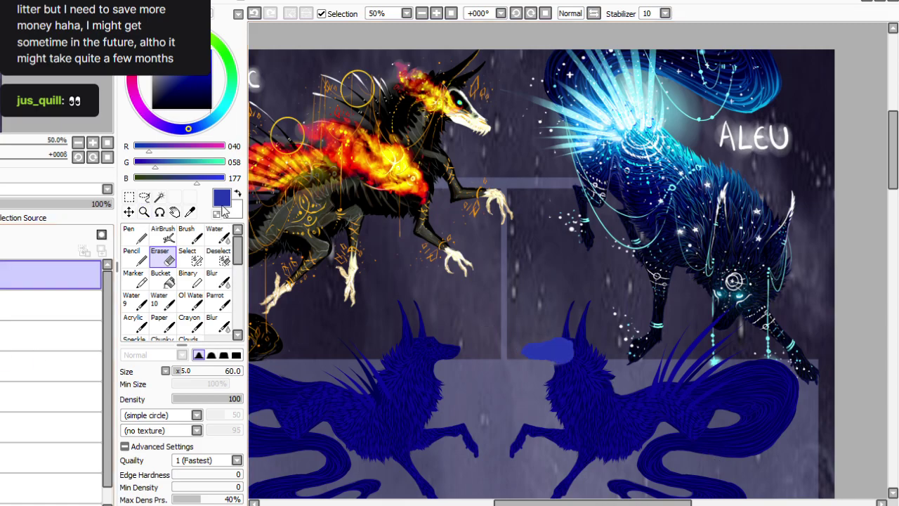
{"action": "key", "text": "["}
{"action": "key", "text": "["}
{"action": "key", "text": "["}
{"action": "key", "text": "["}
{"action": "key", "text": "["}
{"action": "key", "text": "["}
{"action": "key", "text": "["}
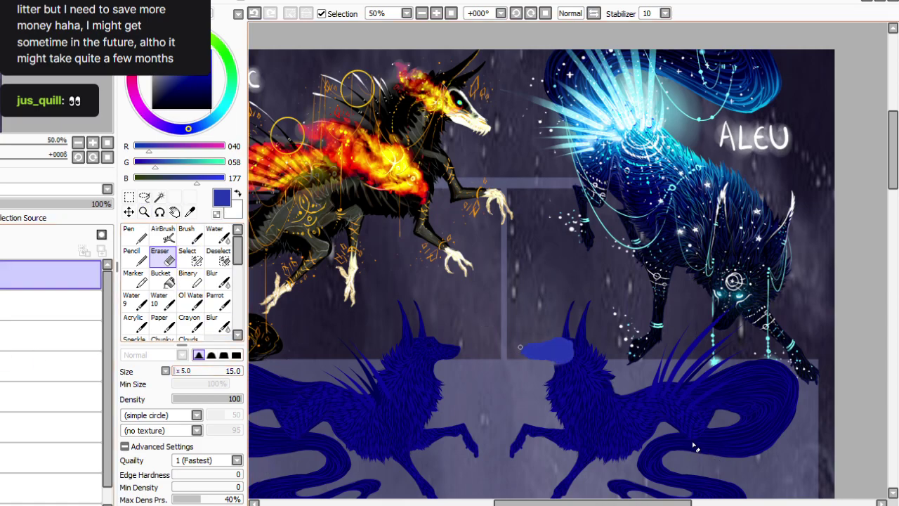
{"action": "left_click_drag", "start_coordinate": [188, 371], "coordinate": [174, 371]}
Draw a hooked upper jaw with small teeth on the lighter blue head using the Parrot brush at size 20.
{"action": "left_click", "coordinate": [218, 302]}
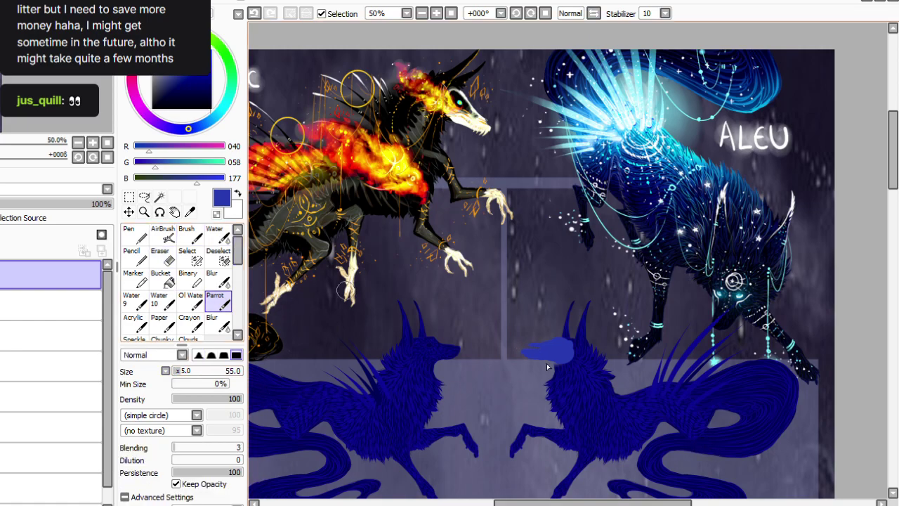
{"action": "left_click", "coordinate": [174, 371]}
{"action": "left_click", "coordinate": [175, 371]}
{"action": "left_click", "coordinate": [531, 13]}
{"action": "left_click", "coordinate": [531, 14]}
{"action": "left_click", "coordinate": [531, 14]}
{"action": "left_click", "coordinate": [531, 13]}
{"action": "left_click", "coordinate": [531, 14]}
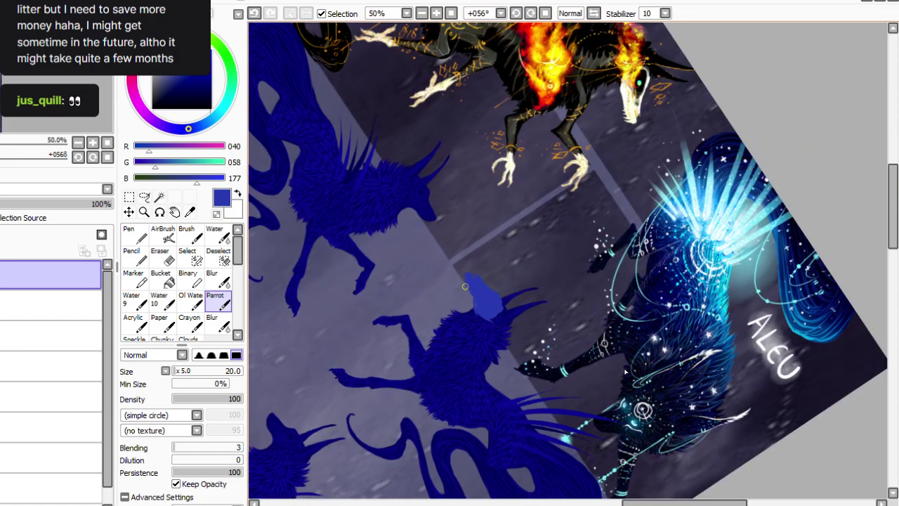
{"action": "key", "text": "Home"}
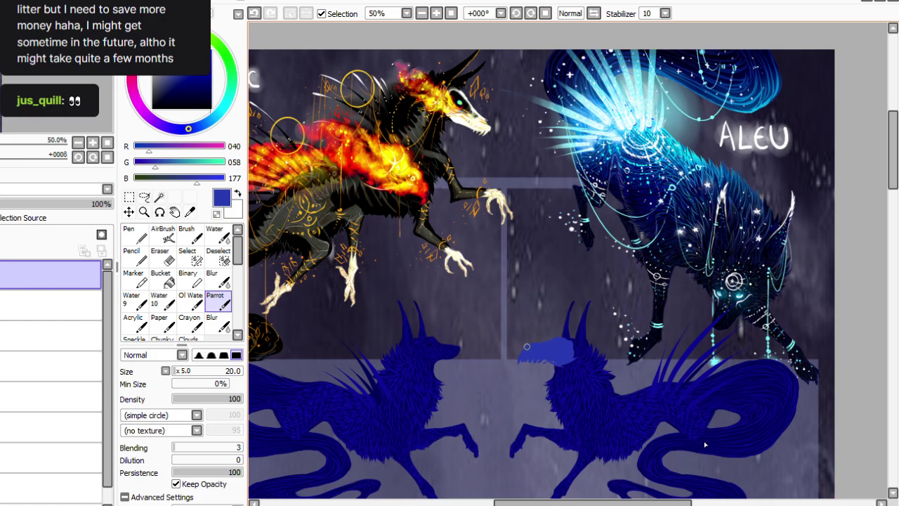
Trim the upper edge of the skull's snout with the Eraser at size 20 and the hardest edge shape.
{"action": "key", "text": "e"}
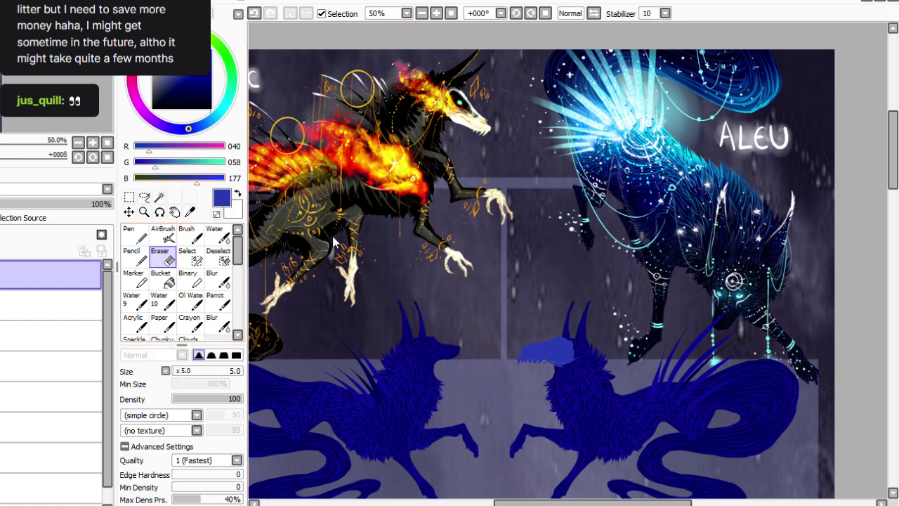
{"action": "key", "text": "Delete"}
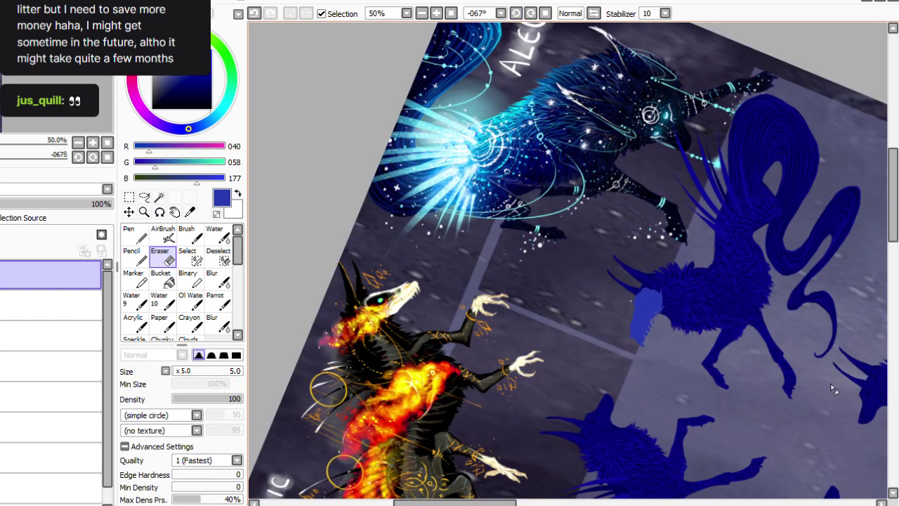
{"action": "left_click", "coordinate": [176, 371]}
{"action": "left_click_drag", "start_coordinate": [633, 299], "coordinate": [630, 344]}
{"action": "left_click", "coordinate": [237, 354]}
{"action": "left_click", "coordinate": [545, 14]}
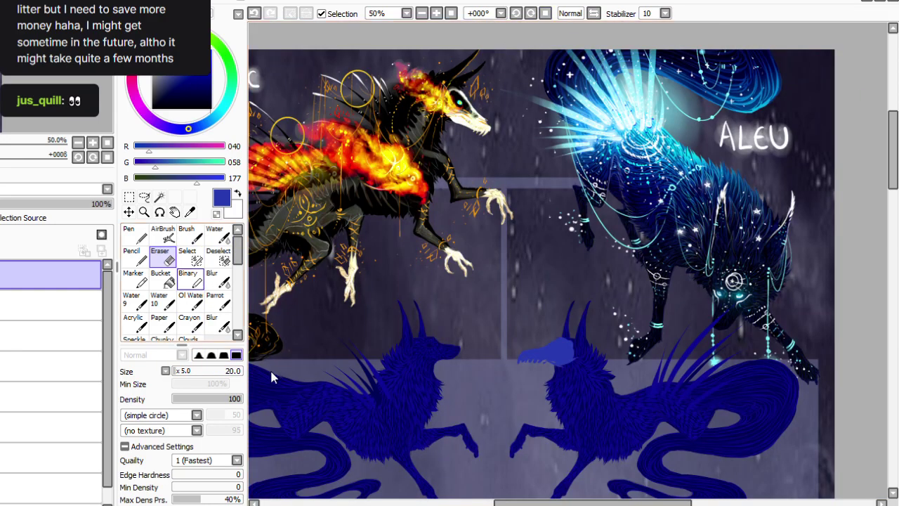
Fill out and sharpen the forehead and back edge of the lighter blue skull with the Parrot brush at size 20.
{"action": "left_click", "coordinate": [218, 302]}
{"action": "left_click", "coordinate": [516, 13]}
{"action": "left_click", "coordinate": [517, 13]}
{"action": "left_click", "coordinate": [516, 14]}
{"action": "left_click", "coordinate": [516, 14]}
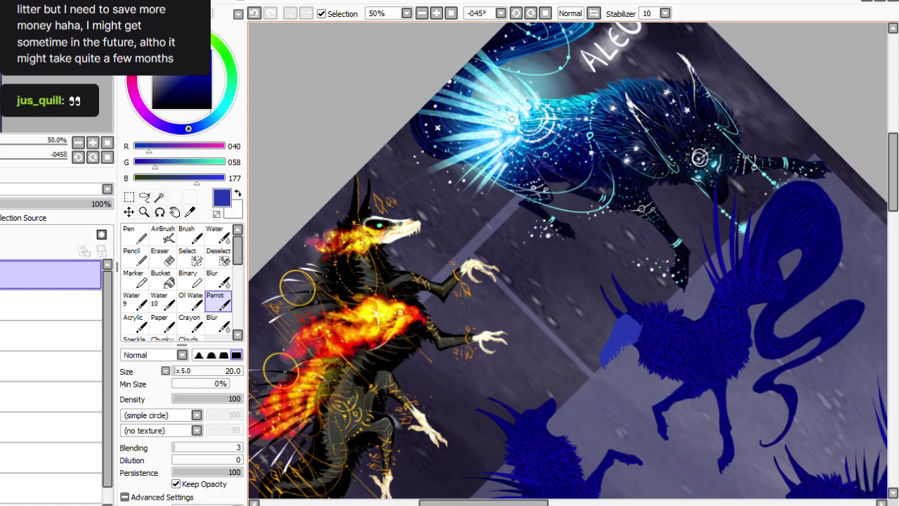
{"action": "key", "text": "Home"}
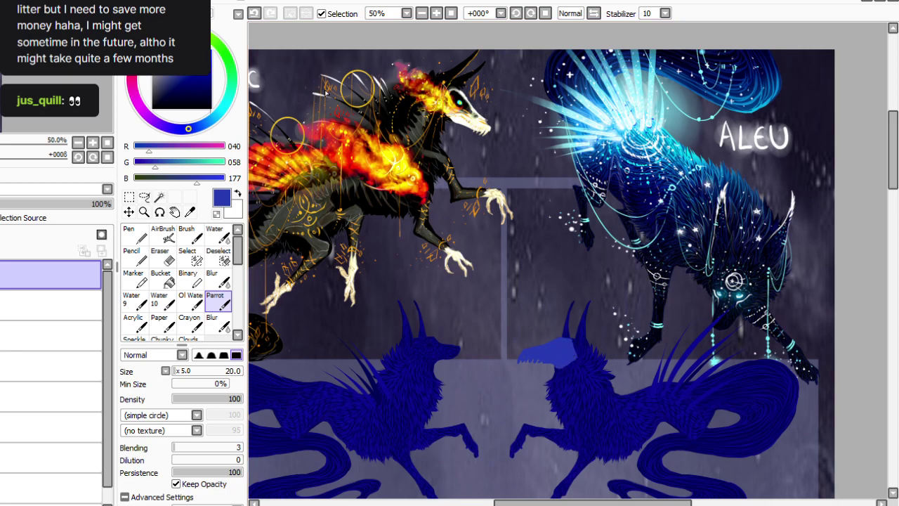
Sample black from Relic's body and paint an elongated eye socket on the first-row right creature's skull with the Parrot brush.
{"action": "key", "text": "e"}
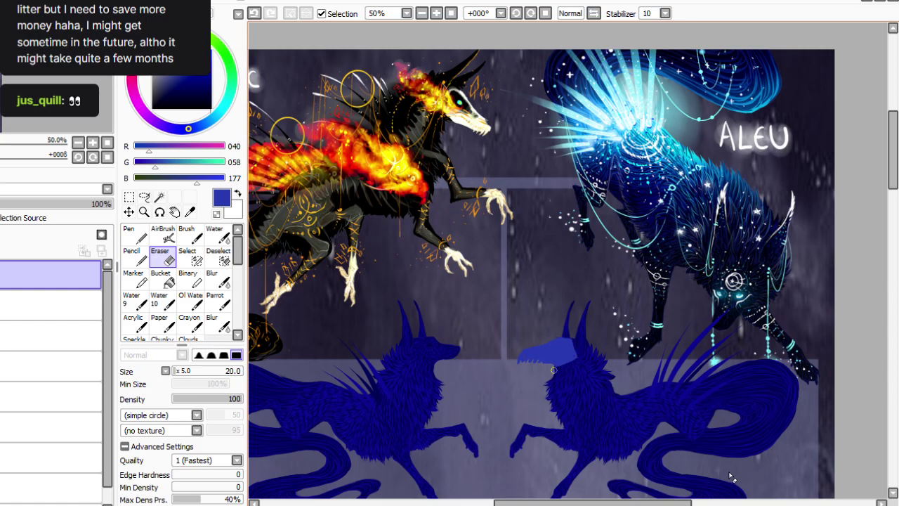
{"action": "left_click", "coordinate": [218, 302]}
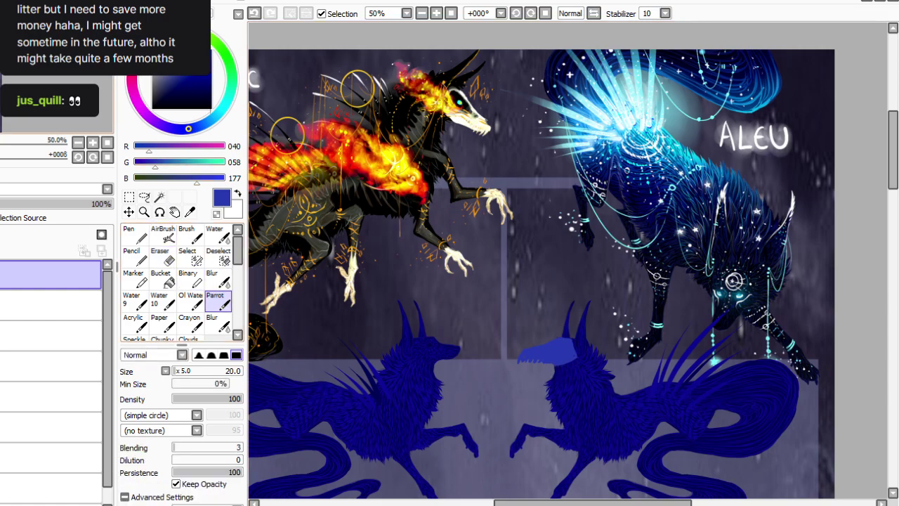
{"action": "left_click", "coordinate": [190, 212]}
{"action": "left_click", "coordinate": [393, 203]}
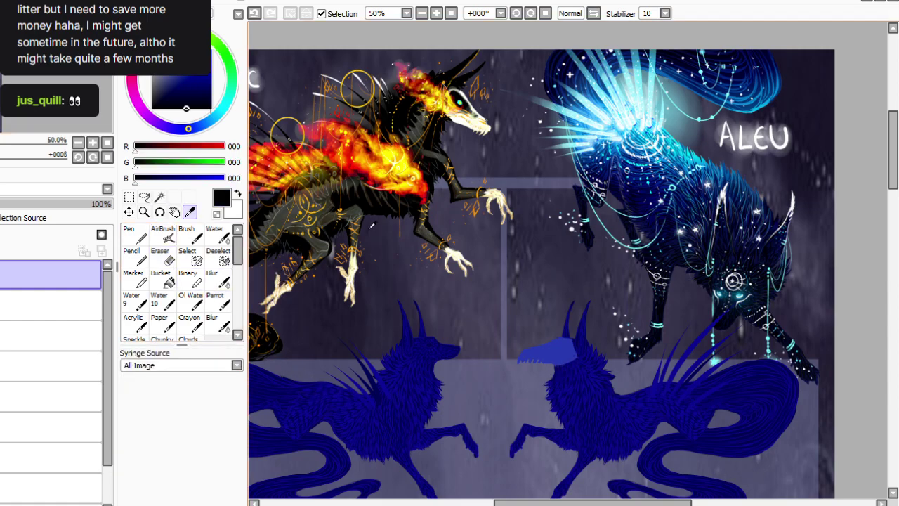
{"action": "left_click", "coordinate": [219, 302]}
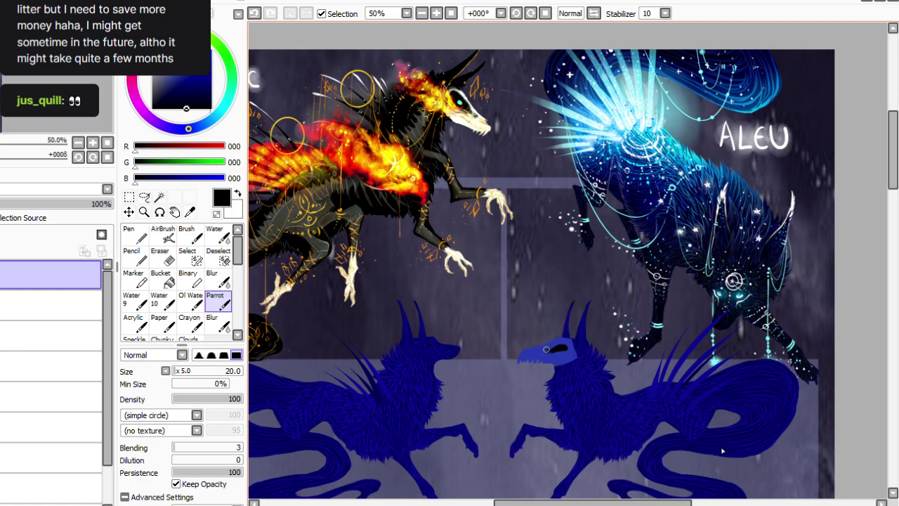
Trim the eye socket on the first-row right creature's skull and paint a nasal opening with the Parrot brush at density 27.
{"action": "key", "text": "e"}
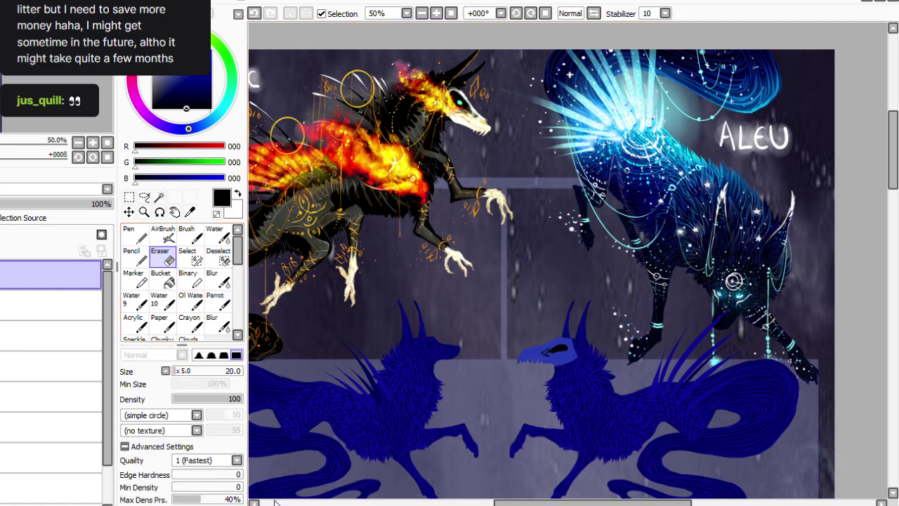
{"action": "left_click_drag", "start_coordinate": [546, 352], "coordinate": [540, 350]}
{"action": "key", "text": "e"}
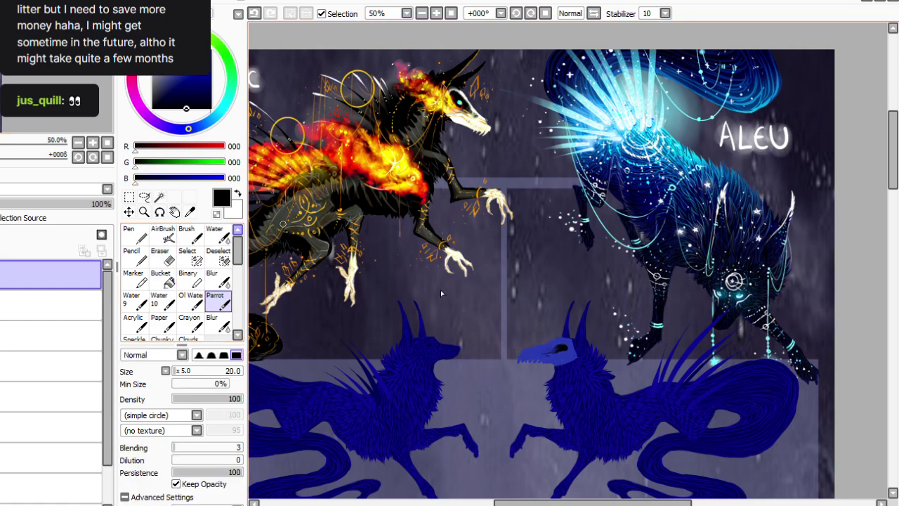
{"action": "left_click", "coordinate": [191, 398]}
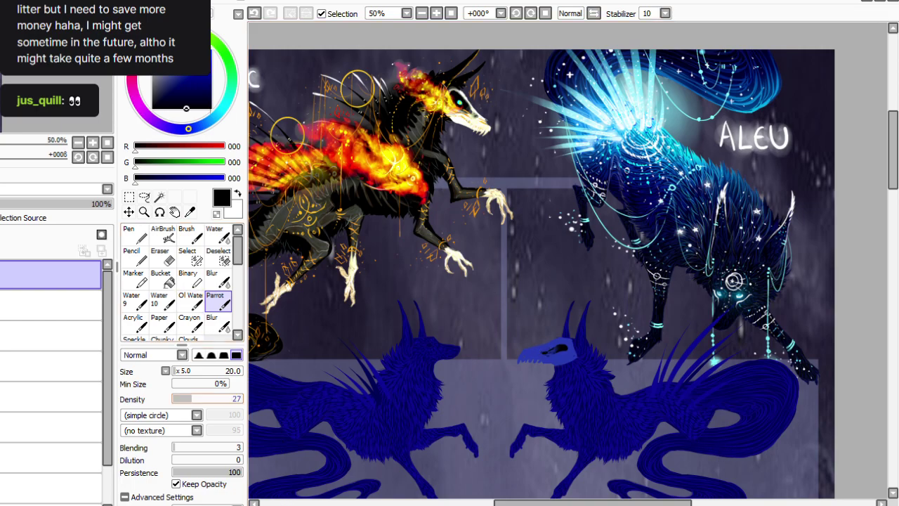
{"action": "left_click", "coordinate": [255, 14]}
{"action": "left_click_drag", "start_coordinate": [540, 354], "coordinate": [541, 350]}
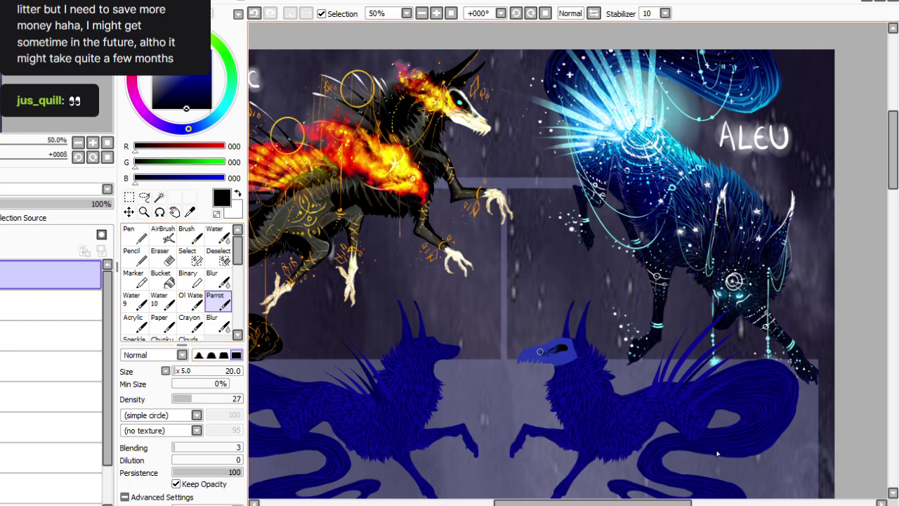
{"action": "key", "text": "End"}
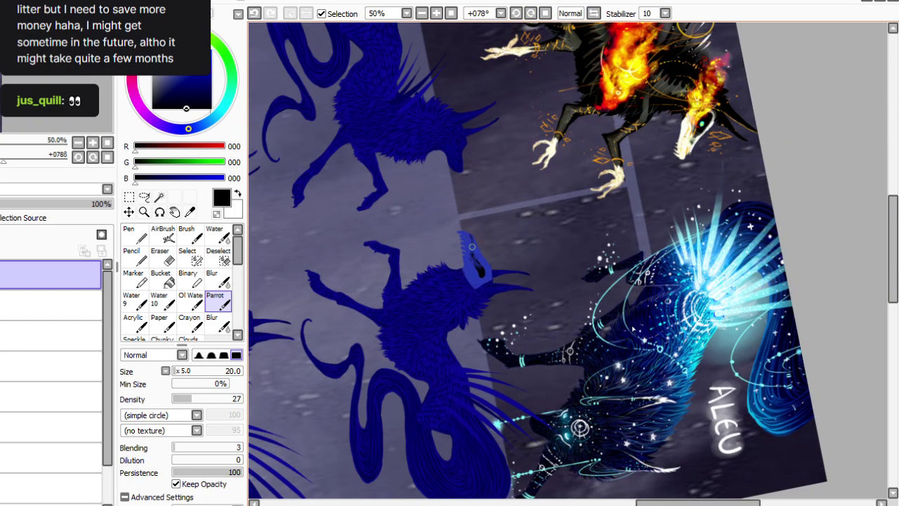
{"action": "key", "text": "Home"}
Duplicate the first-row right creature's skull layer and darken the copy with a hue and saturation adjustment.
{"action": "left_click", "coordinate": [162, 256]}
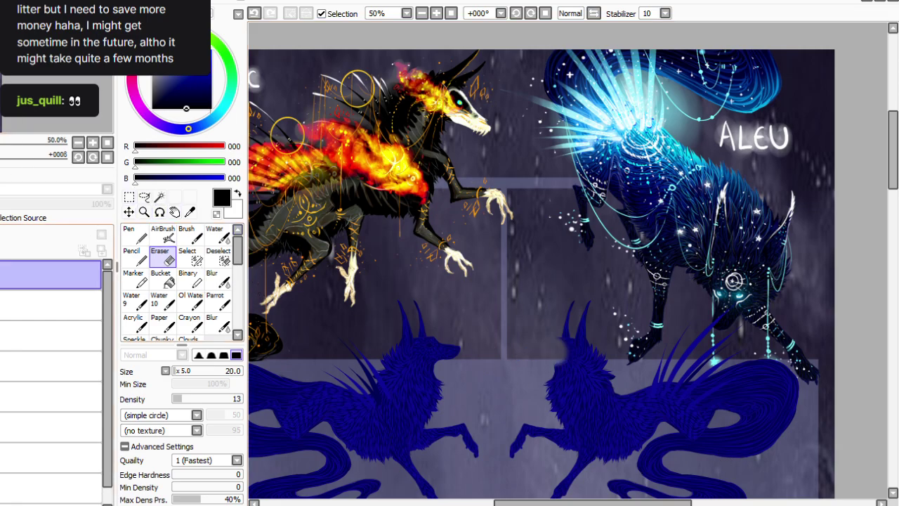
{"action": "left_click", "coordinate": [31, 73]}
{"action": "key", "text": "ctrl+u"}
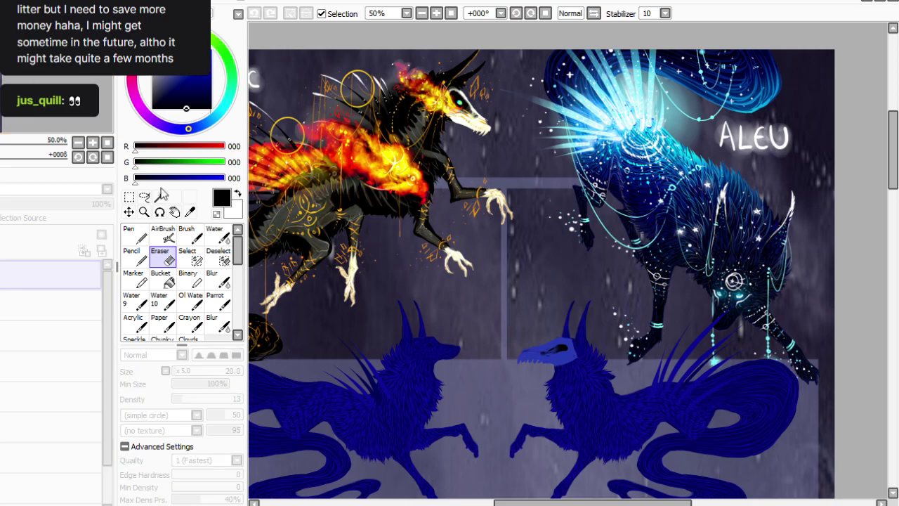
{"action": "left_click", "coordinate": [121, 375]}
Softly erase the dark skull copy with the Eraser at size 100 and density 8, and set its layer opacity to 58%.
{"action": "left_click", "coordinate": [195, 371]}
{"action": "left_click", "coordinate": [178, 399]}
{"action": "left_click", "coordinate": [186, 371]}
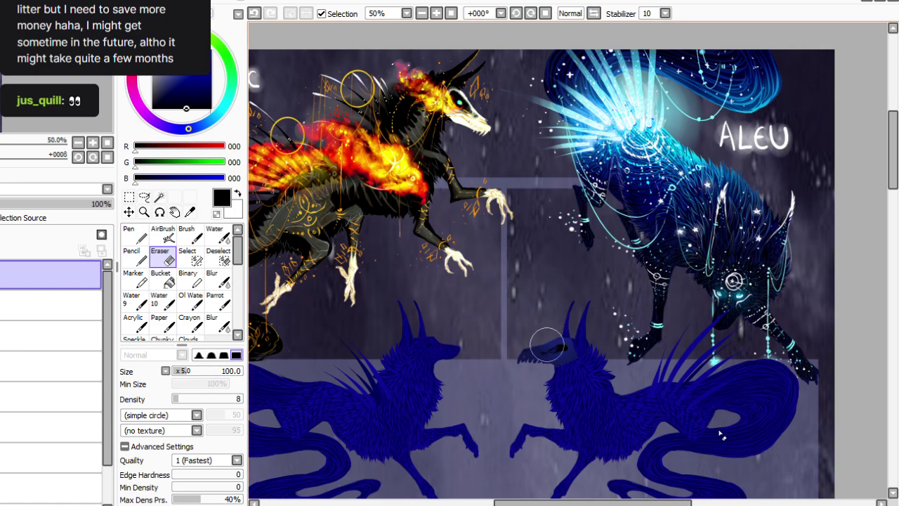
{"action": "mouse_move", "coordinate": [552, 332]}
{"action": "left_mouse_down"}
{"action": "mouse_move", "coordinate": [565, 336]}
{"action": "mouse_move", "coordinate": [538, 348]}
{"action": "left_mouse_up"}
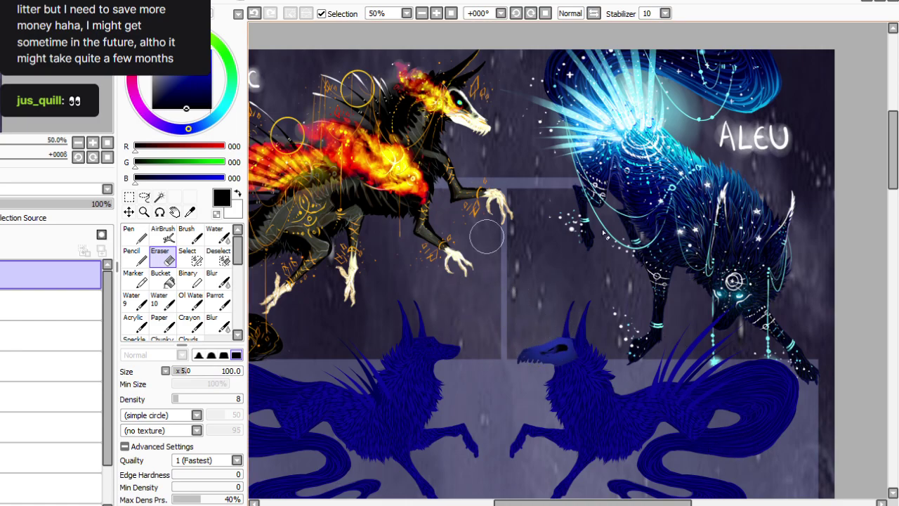
{"action": "left_click_drag", "start_coordinate": [1, 204], "coordinate": [14, 204]}
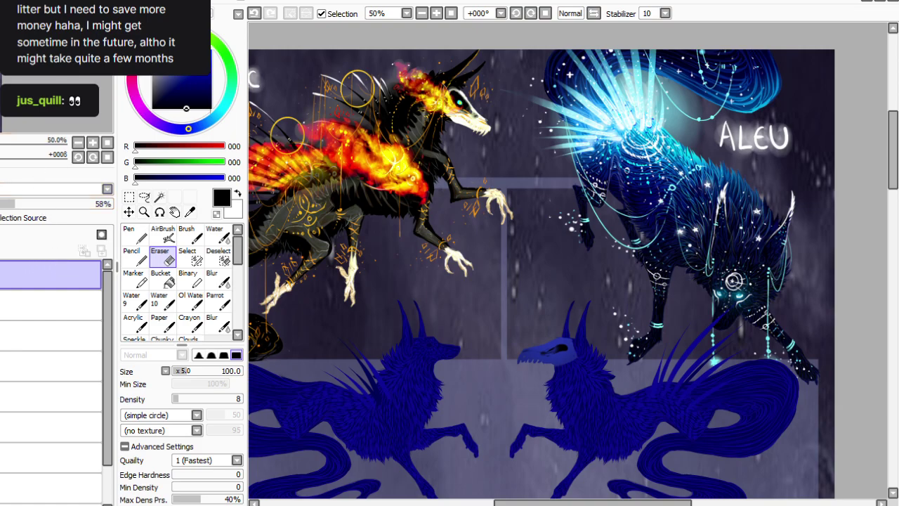
Merge the dark shading into the skull layer and adjust the merged skull's hue and saturation.
{"action": "key", "text": "ctrl+e"}
{"action": "key", "text": "ctrl+u"}
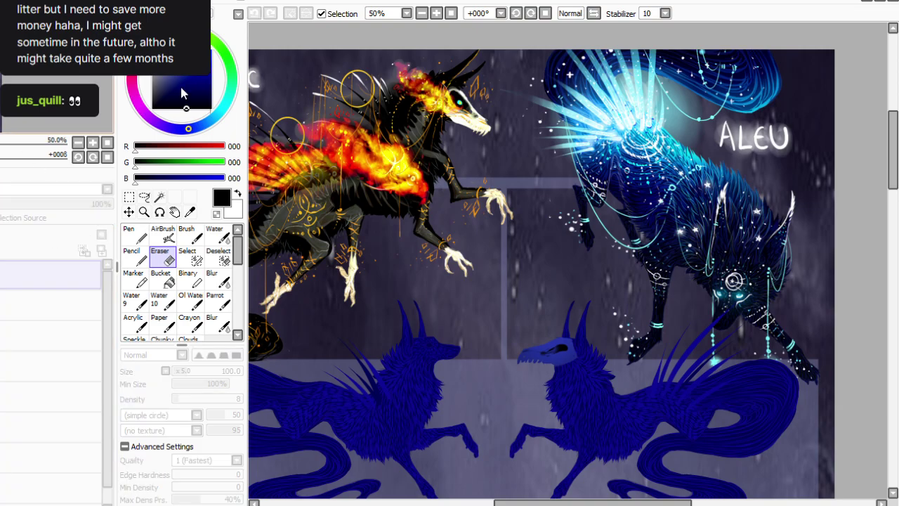
{"action": "left_click_drag", "start_coordinate": [205, 444], "coordinate": [210, 413]}
{"action": "left_click", "coordinate": [170, 448]}
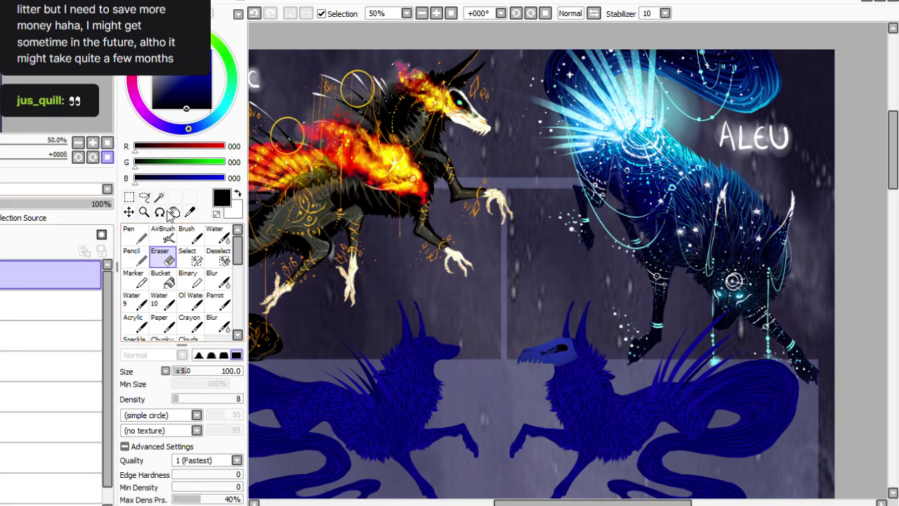
Duplicate the skull and place the copy over the head of the second-row right creature.
{"action": "left_click", "coordinate": [452, 13]}
{"action": "left_click", "coordinate": [436, 14]}
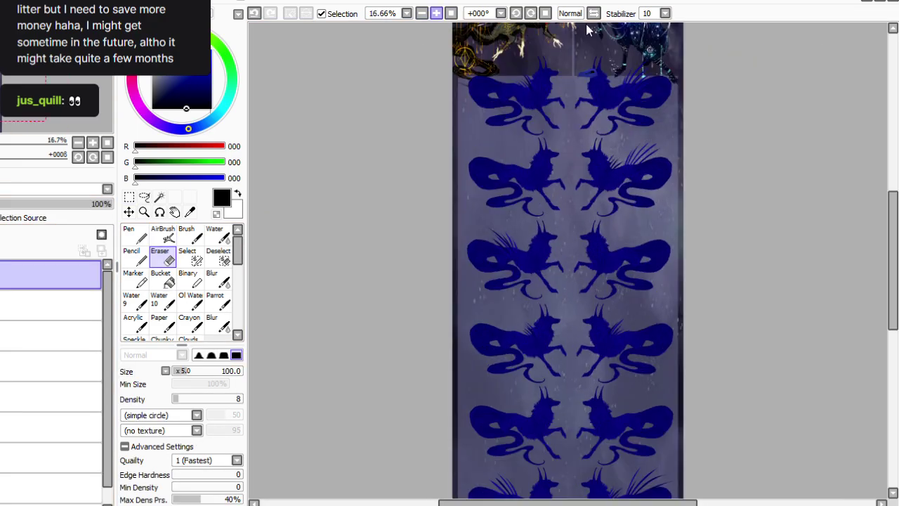
{"action": "left_click", "coordinate": [437, 14]}
{"action": "left_click_drag", "start_coordinate": [893, 263], "coordinate": [893, 202]}
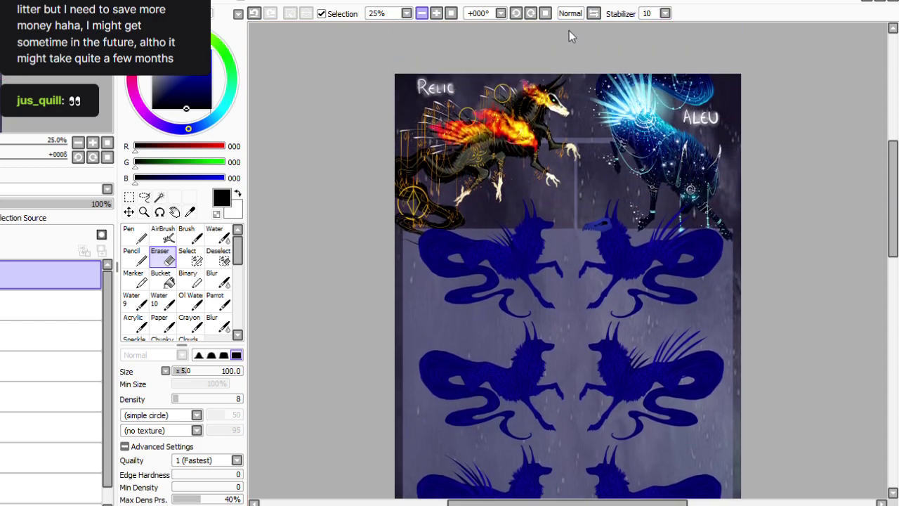
{"action": "left_click", "coordinate": [436, 13]}
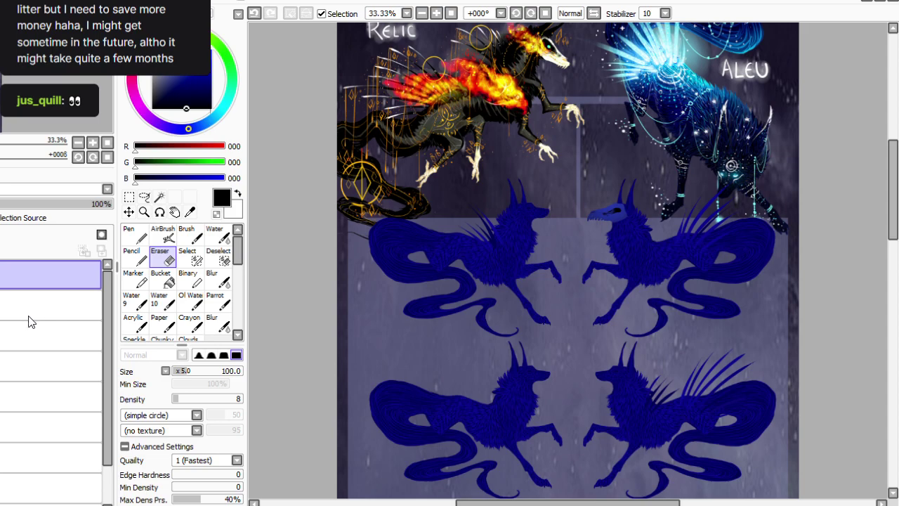
{"action": "left_click", "coordinate": [129, 198]}
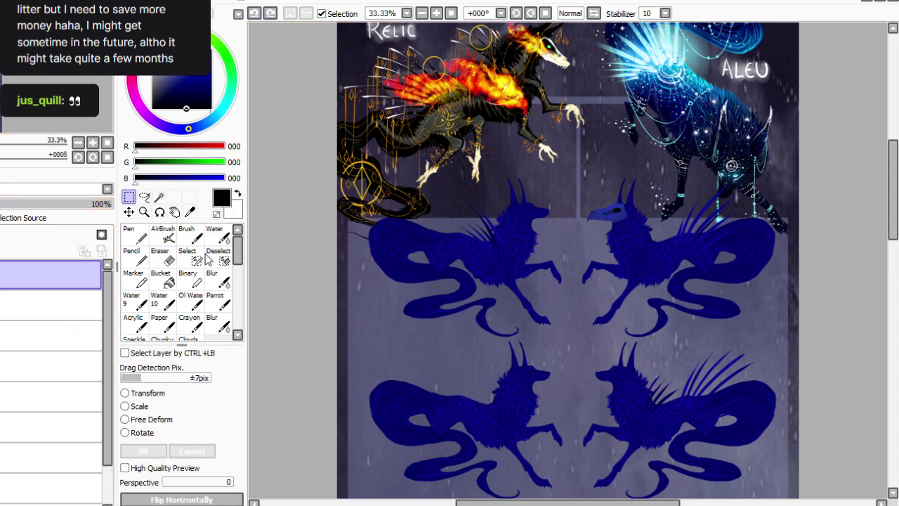
{"action": "left_click_drag", "start_coordinate": [877, 336], "coordinate": [534, 135]}
{"action": "left_click_drag", "start_coordinate": [752, 308], "coordinate": [752, 480]}
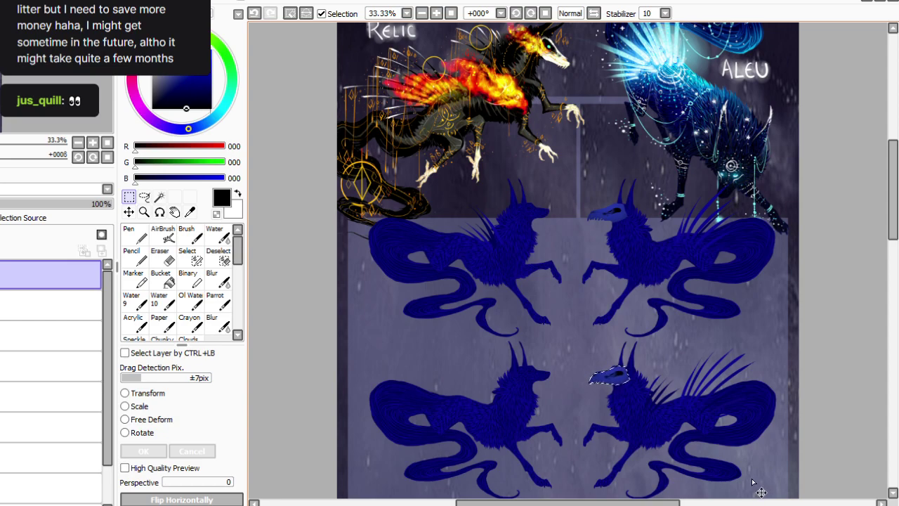
{"action": "key", "text": "ctrl+d"}
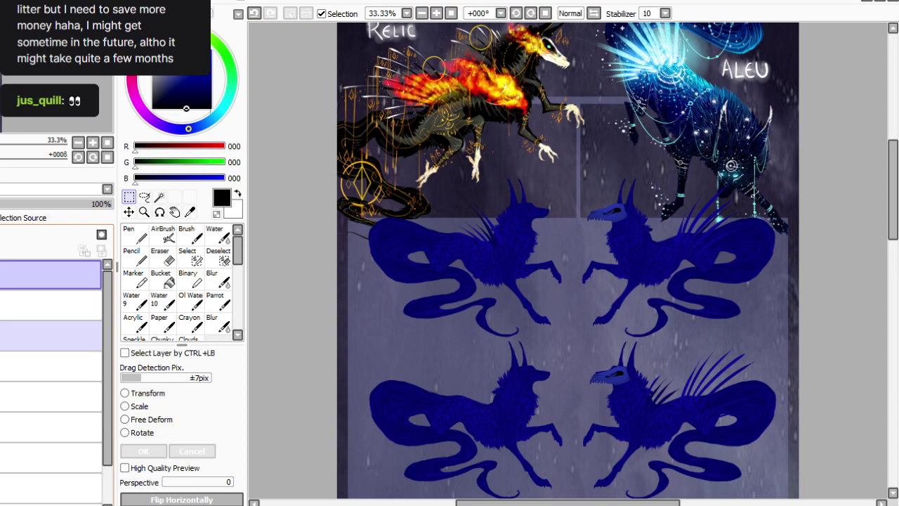
Erase the second-row right creature's original snout beneath the skull with the Eraser at size 35 and density 100.
{"action": "left_click", "coordinate": [65, 335]}
{"action": "left_click", "coordinate": [163, 257]}
{"action": "scroll", "coordinate": [689, 87], "scroll_direction": "up", "scroll_amount": 1}
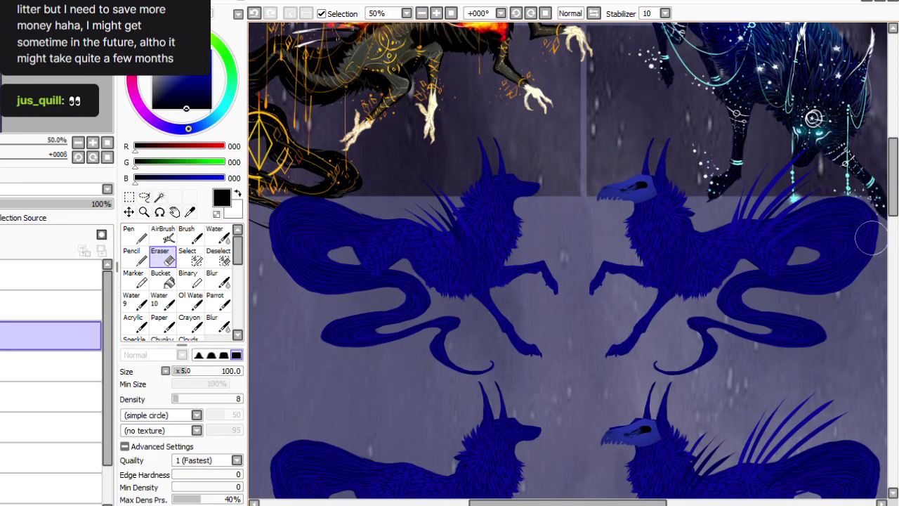
{"action": "left_click_drag", "start_coordinate": [893, 198], "coordinate": [893, 228]}
{"action": "left_click", "coordinate": [178, 371]}
{"action": "left_click_drag", "start_coordinate": [181, 399], "coordinate": [243, 399]}
{"action": "left_click_drag", "start_coordinate": [635, 251], "coordinate": [615, 257]}
{"action": "left_click", "coordinate": [255, 13]}
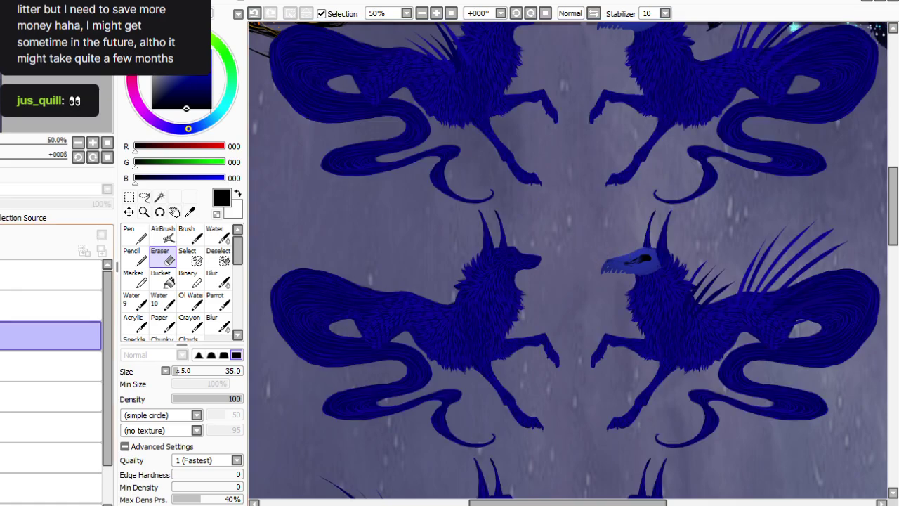
Merge the copied skull layer with the original skull layer and undo the extra merge into the creature artwork.
{"action": "left_click", "coordinate": [14, 305]}
{"action": "left_click", "coordinate": [28, 274]}
{"action": "key", "text": "ctrl+e"}
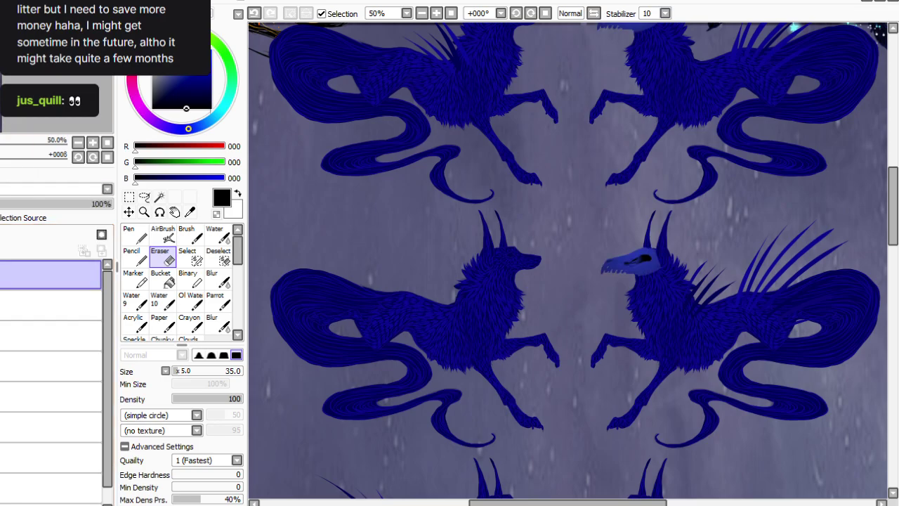
{"action": "key", "text": "ctrl+e"}
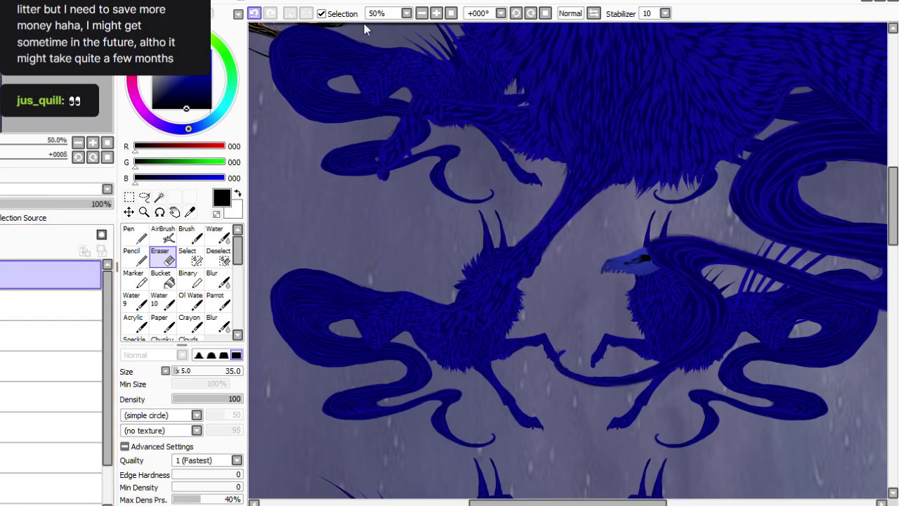
{"action": "left_click", "coordinate": [254, 14]}
Lasso the second-row right creature's skull and place a horizontally flipped copy on the third-row left creature's head.
{"action": "left_click", "coordinate": [144, 197]}
{"action": "mouse_move", "coordinate": [621, 228]}
{"action": "left_mouse_down"}
{"action": "mouse_move", "coordinate": [647, 308]}
{"action": "mouse_move", "coordinate": [617, 229]}
{"action": "left_mouse_up"}
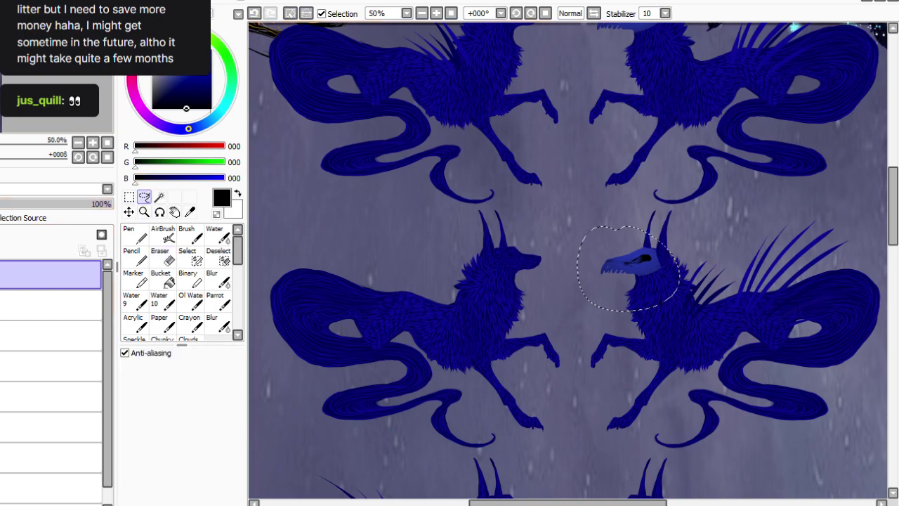
{"action": "left_click_drag", "start_coordinate": [893, 208], "coordinate": [893, 239]}
{"action": "left_click_drag", "start_coordinate": [808, 131], "coordinate": [756, 220]}
{"action": "left_click_drag", "start_coordinate": [741, 258], "coordinate": [673, 414]}
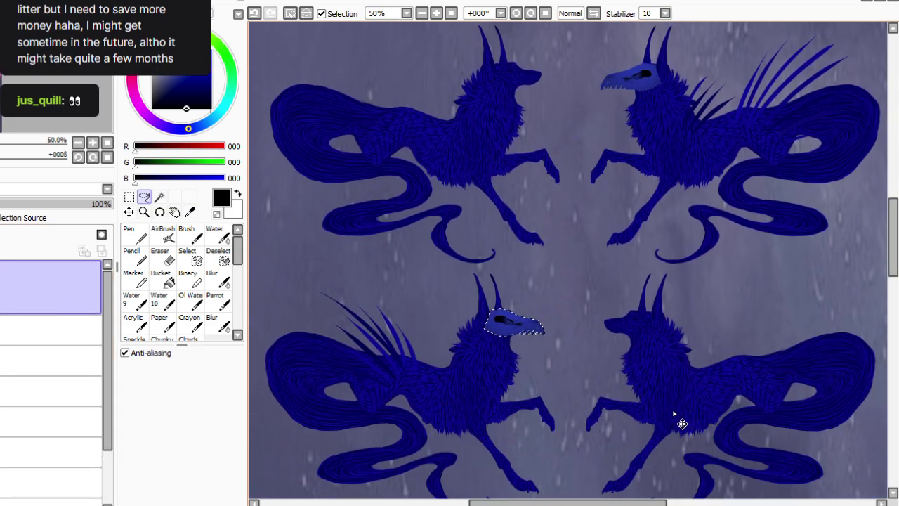
{"action": "left_click_drag", "start_coordinate": [488, 503], "coordinate": [450, 503]}
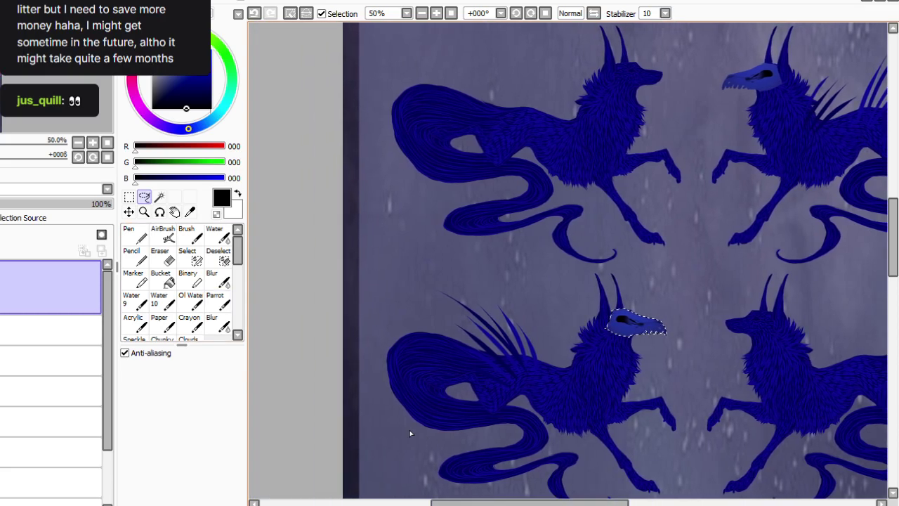
{"action": "key", "text": "ctrl+d"}
Erase the third-row left creature's original snout beneath the skull with the Eraser at size 35.
{"action": "left_click", "coordinate": [77, 336]}
{"action": "key", "text": "e"}
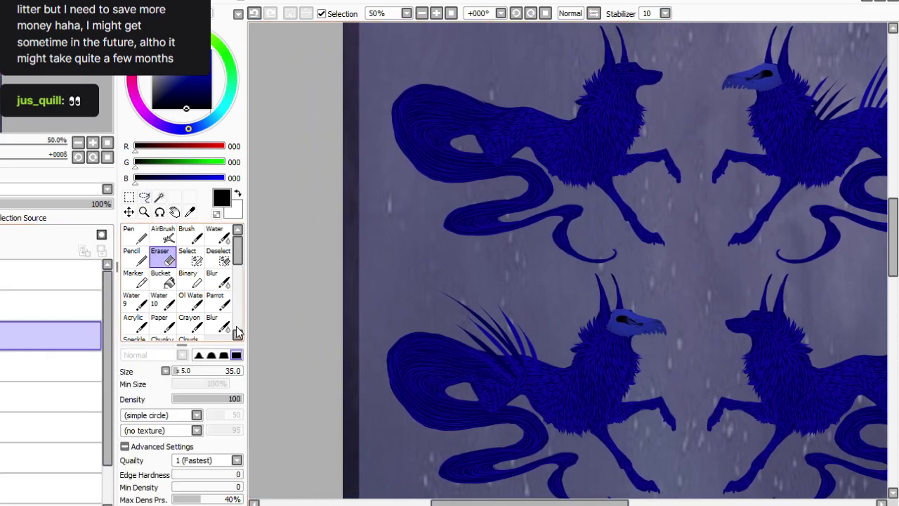
{"action": "left_click_drag", "start_coordinate": [438, 503], "coordinate": [476, 504]}
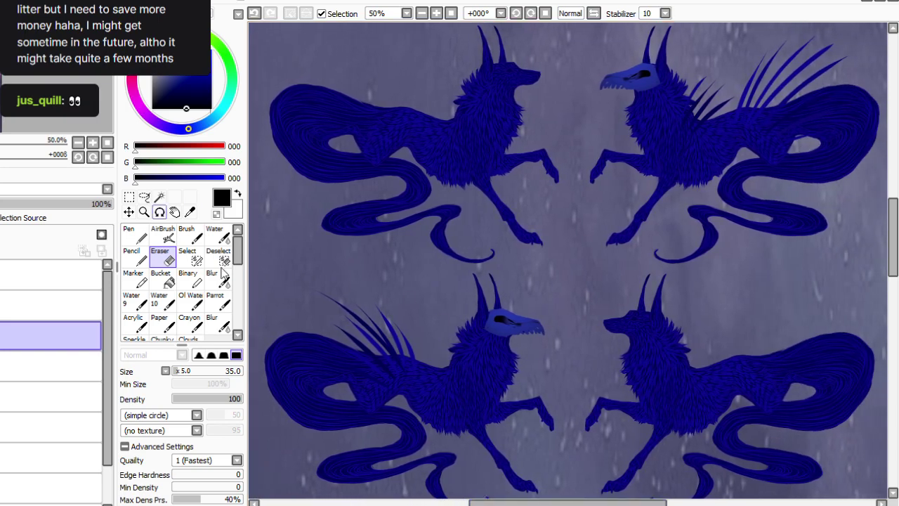
Select the layer holding the third-row left creature's skull and duplicate it.
{"action": "left_click", "coordinate": [14, 305], "text": "ctrl"}
{"action": "left_click", "coordinate": [42, 305]}
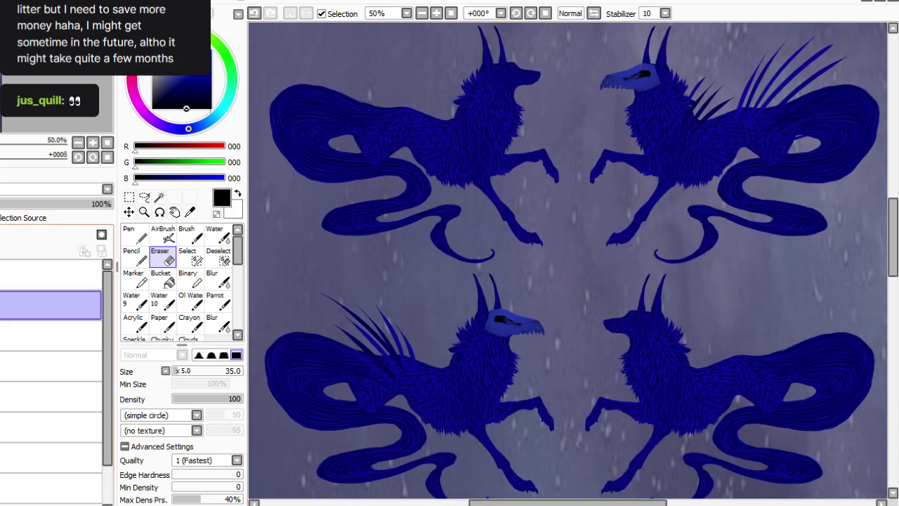
{"action": "left_click", "coordinate": [42, 275]}
{"action": "left_click", "coordinate": [1, 275]}
{"action": "left_click", "coordinate": [2, 275]}
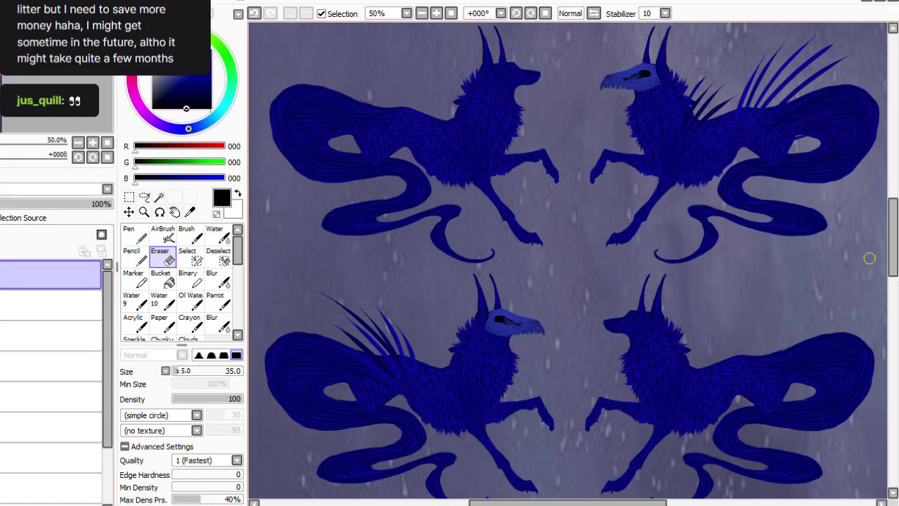
Flip the duplicated skull horizontally and move it onto the fourth-row right creature's head.
{"action": "scroll", "coordinate": [843, 232], "scroll_direction": "down", "scroll_amount": 5}
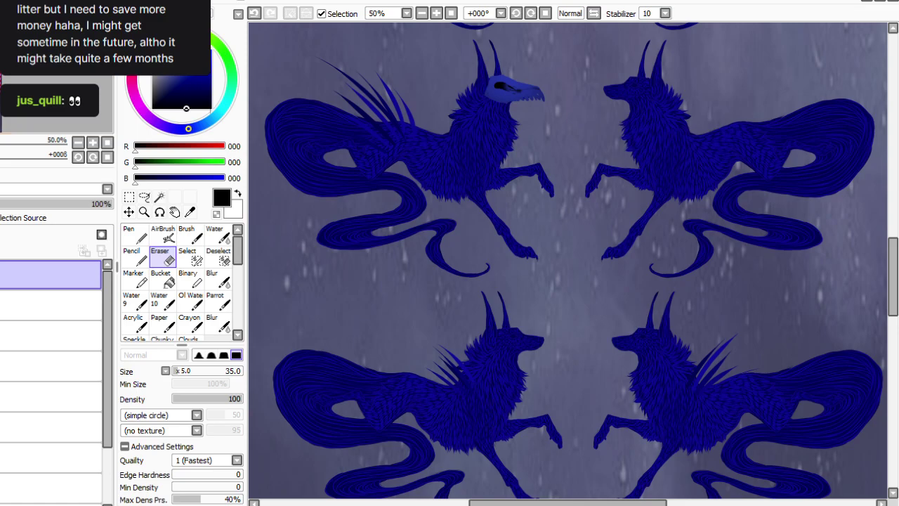
{"action": "key", "text": "ctrl+z"}
{"action": "left_click", "coordinate": [128, 196]}
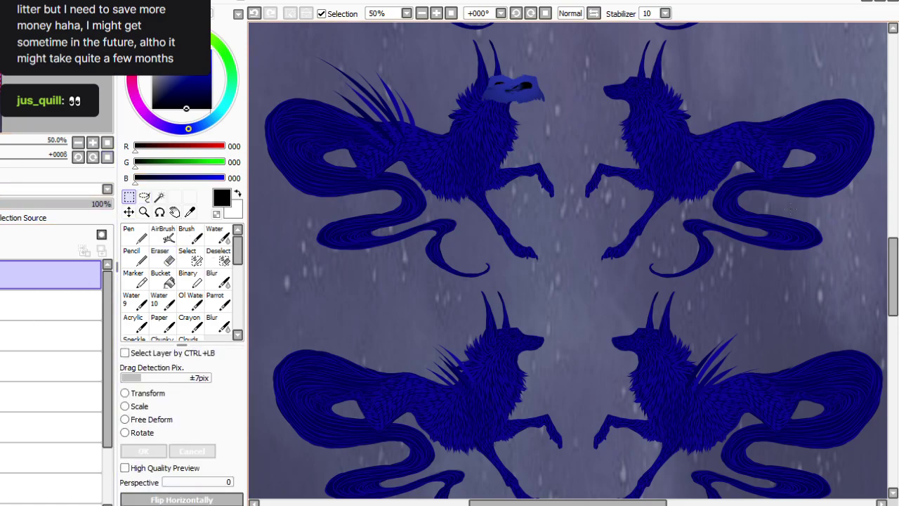
{"action": "left_click_drag", "start_coordinate": [428, 51], "coordinate": [602, 162]}
{"action": "mouse_move", "coordinate": [653, 208]}
{"action": "left_mouse_down"}
{"action": "mouse_move", "coordinate": [726, 452]}
{"action": "mouse_move", "coordinate": [775, 461]}
{"action": "left_mouse_up"}
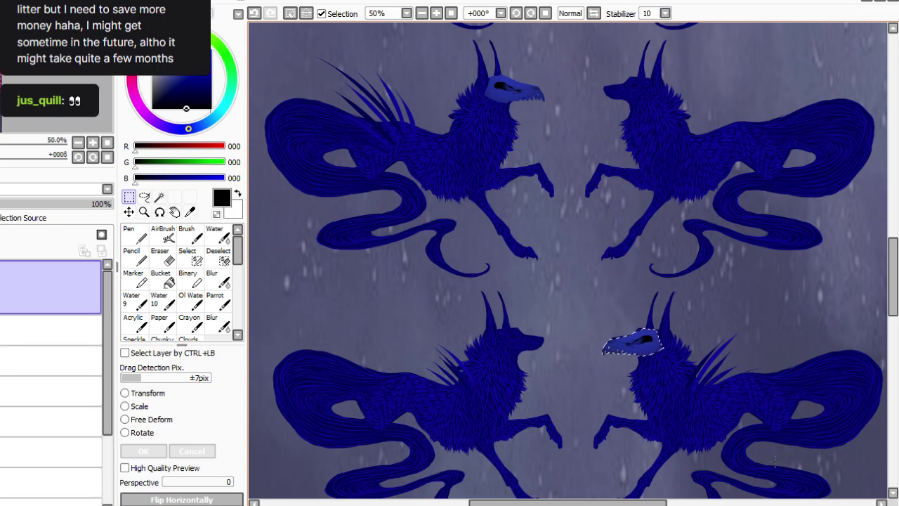
{"action": "mouse_move", "coordinate": [633, 503]}
{"action": "left_mouse_down"}
{"action": "mouse_move", "coordinate": [681, 503]}
{"action": "mouse_move", "coordinate": [634, 503]}
{"action": "left_mouse_up"}
{"action": "key", "text": "ctrl+d"}
Erase the fourth-row right creature's original snout beneath the skull on its base layer with the Eraser at size 35.
{"action": "left_click", "coordinate": [2, 305]}
{"action": "left_click", "coordinate": [3, 305]}
{"action": "left_click", "coordinate": [50, 305]}
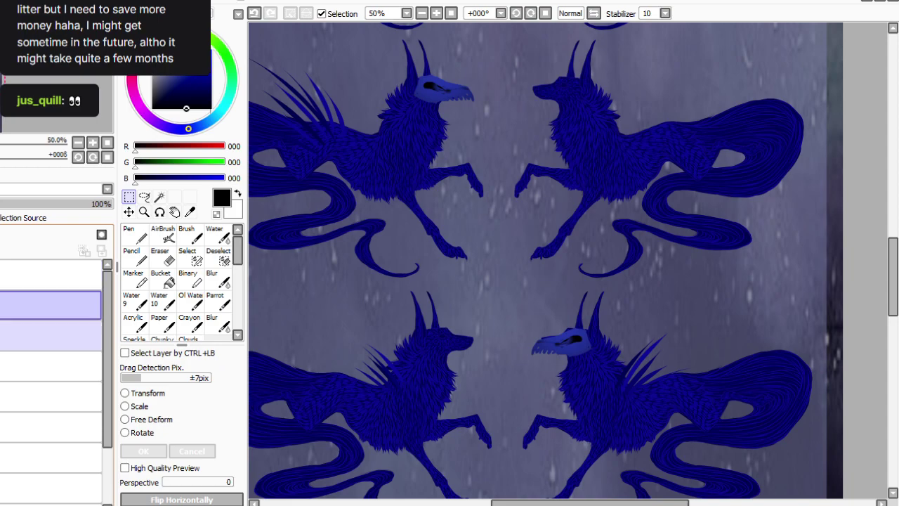
{"action": "left_click", "coordinate": [49, 336]}
{"action": "left_click", "coordinate": [50, 366]}
{"action": "left_click", "coordinate": [163, 257]}
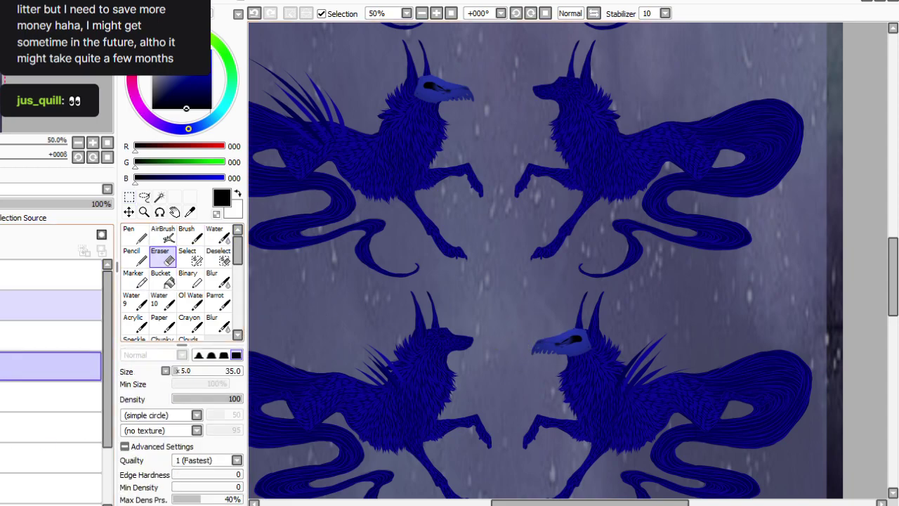
{"action": "left_click", "coordinate": [49, 274]}
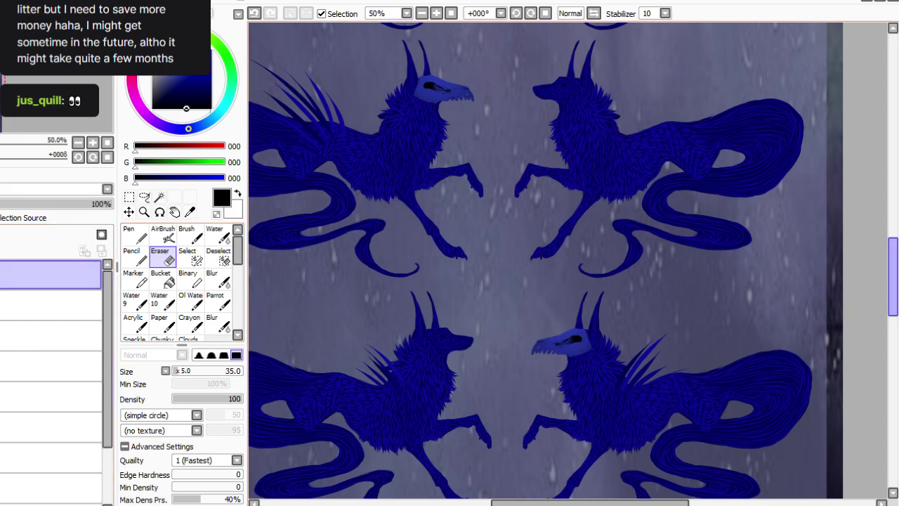
Duplicate the fourth-row right creature's skull, flip the copy horizontally and move it onto the fifth-row left creature's head.
{"action": "scroll", "coordinate": [262, 353], "scroll_direction": "down", "scroll_amount": 5}
{"action": "left_click", "coordinate": [28, 77]}
{"action": "left_click", "coordinate": [37, 317]}
{"action": "left_click", "coordinate": [129, 212]}
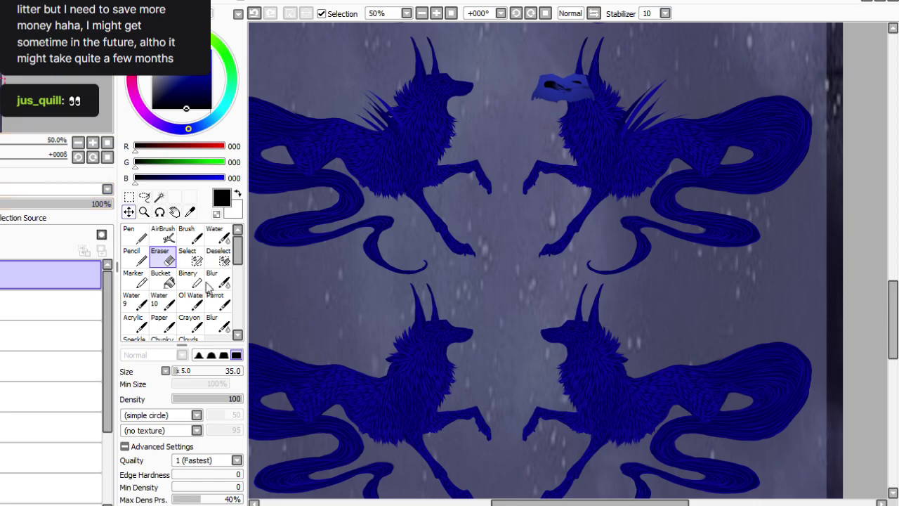
{"action": "left_click", "coordinate": [128, 196]}
{"action": "left_click_drag", "start_coordinate": [490, 44], "coordinate": [541, 456]}
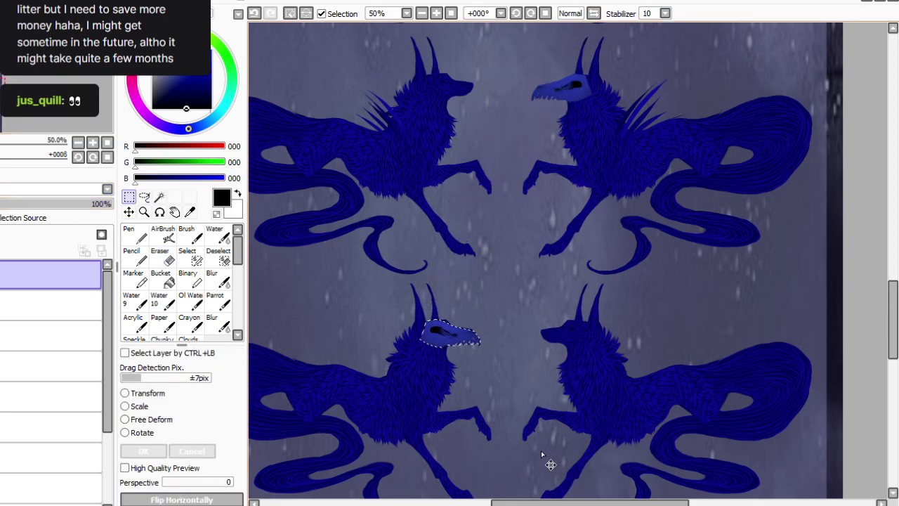
{"action": "left_click", "coordinate": [691, 180]}
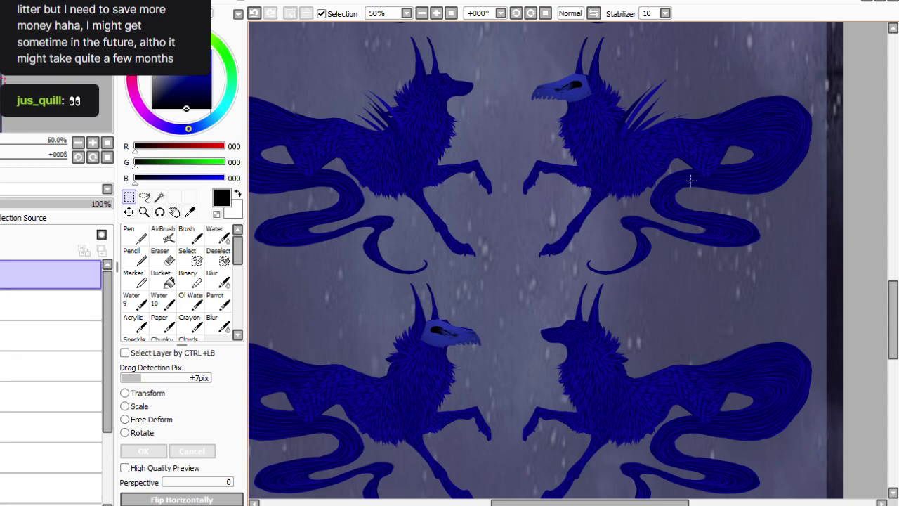
Erase the fifth-row left creature's original snout beneath the skull on its base layer with the Eraser at size 35.
{"action": "left_click", "coordinate": [70, 397]}
{"action": "left_click", "coordinate": [163, 257]}
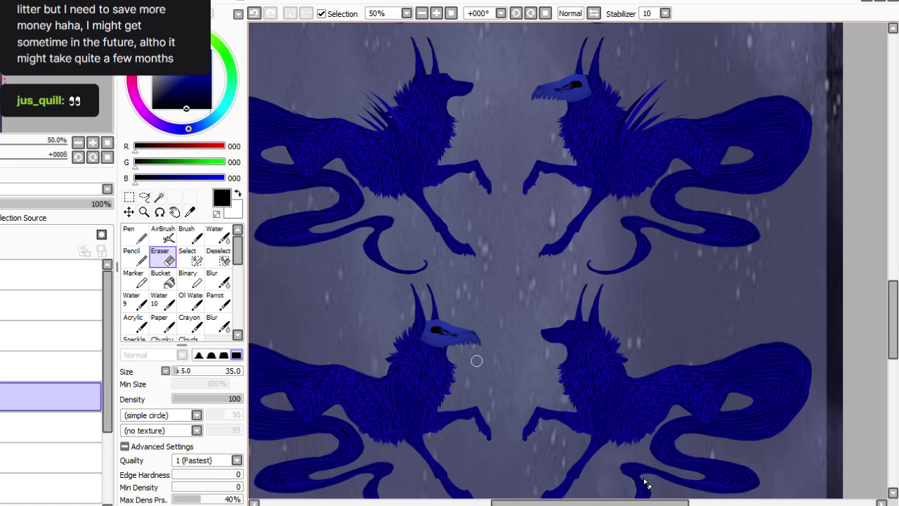
{"action": "left_click", "coordinate": [451, 13]}
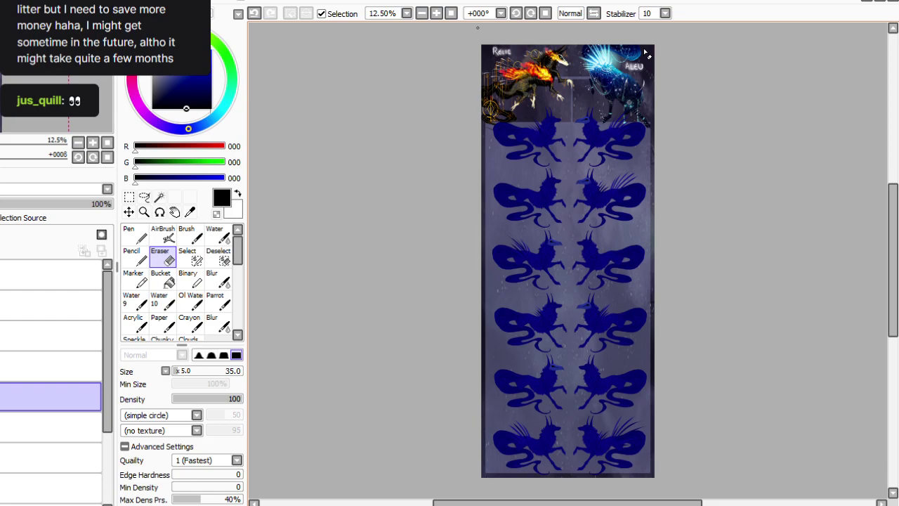
Select the layer holding the fifth-row left creature's skull and duplicate it.
{"action": "left_click_drag", "start_coordinate": [893, 260], "coordinate": [893, 294]}
{"action": "left_click", "coordinate": [437, 13]}
{"action": "left_click", "coordinate": [436, 13]}
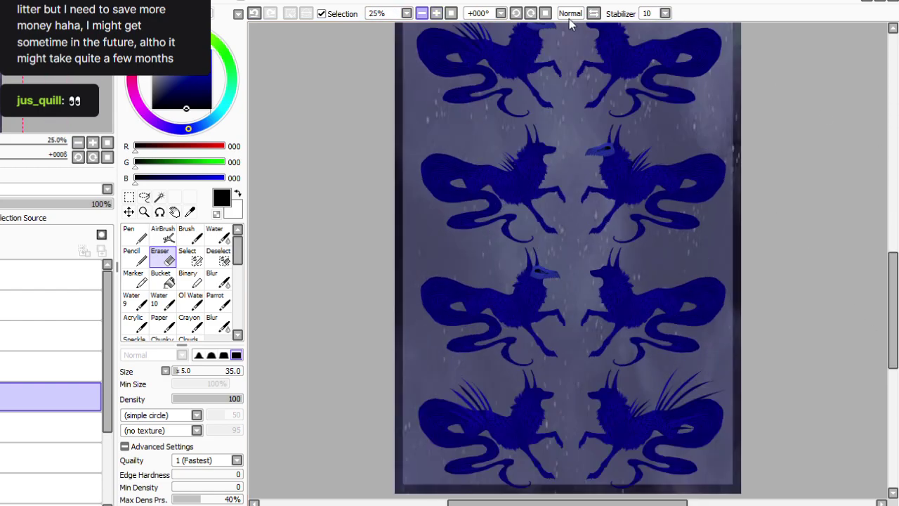
{"action": "scroll", "coordinate": [573, 28], "scroll_direction": "up", "scroll_amount": 1}
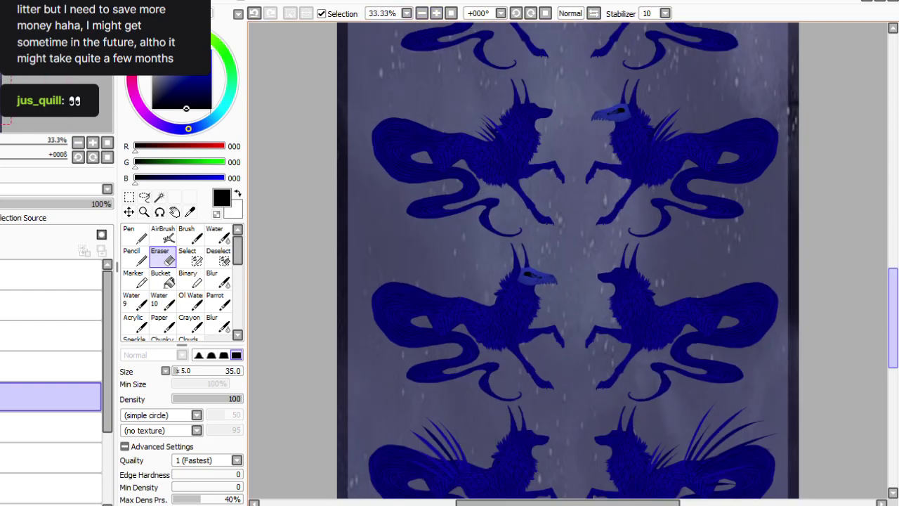
{"action": "scroll", "coordinate": [873, 333], "scroll_direction": "down", "scroll_amount": 3}
{"action": "left_click", "coordinate": [42, 275]}
{"action": "left_click", "coordinate": [2, 275]}
{"action": "left_click", "coordinate": [2, 275]}
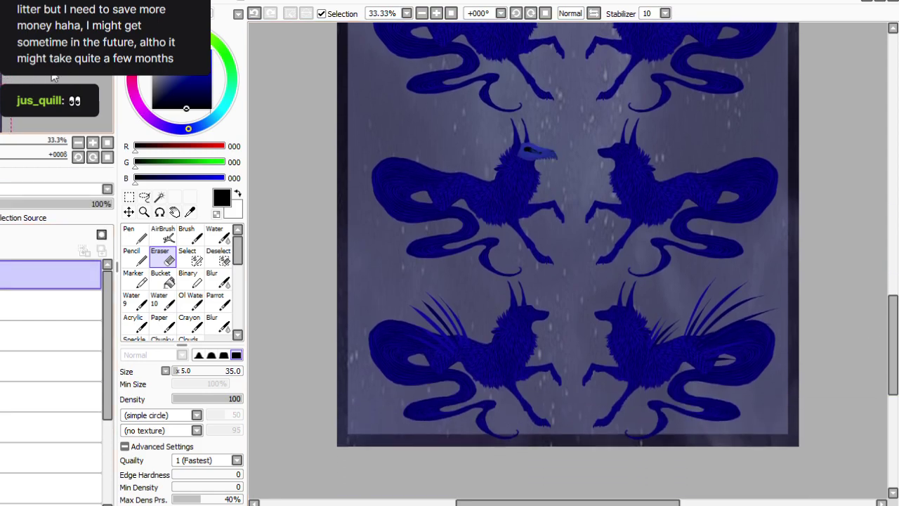
Move the duplicated skull straight down onto the sixth-row left creature's head and deselect it.
{"action": "left_click", "coordinate": [129, 196]}
{"action": "left_click_drag", "start_coordinate": [456, 110], "coordinate": [615, 248]}
{"action": "left_click_drag", "start_coordinate": [658, 303], "coordinate": [661, 470]}
{"action": "key", "text": "Page_Up"}
{"action": "key", "text": "Page_Up"}
{"action": "left_click_drag", "start_coordinate": [628, 503], "coordinate": [581, 502], "text": "ctrl"}
{"action": "key", "text": "ctrl+d"}
Erase the sixth-row left creature's snout beneath the skull with the Eraser at size 35, checking it with the skull layer hidden.
{"action": "left_click", "coordinate": [70, 427]}
{"action": "key", "text": "e"}
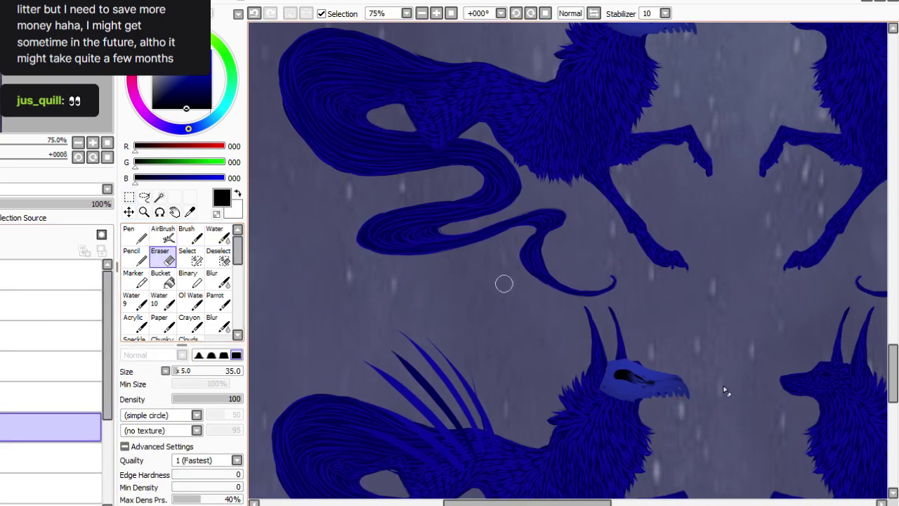
{"action": "left_click", "coordinate": [51, 274]}
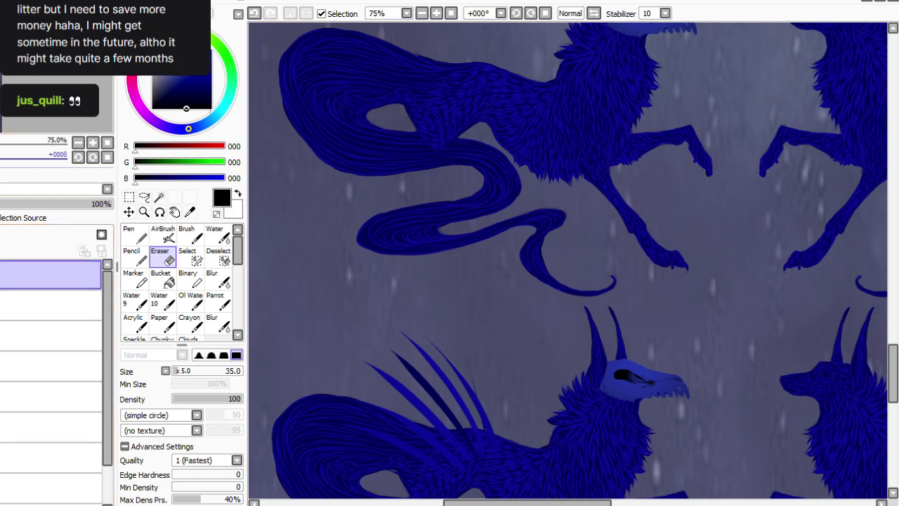
{"action": "left_click", "coordinate": [1, 275]}
{"action": "left_click", "coordinate": [1, 275]}
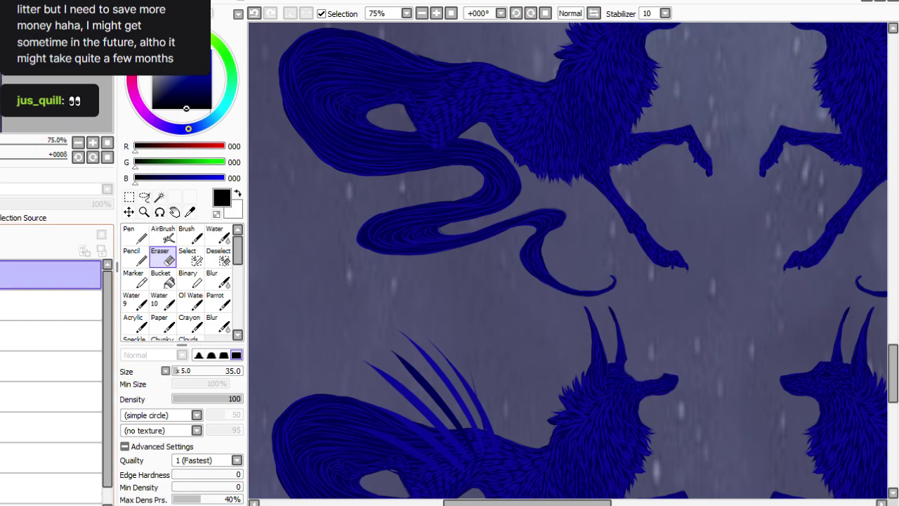
{"action": "left_click", "coordinate": [451, 13]}
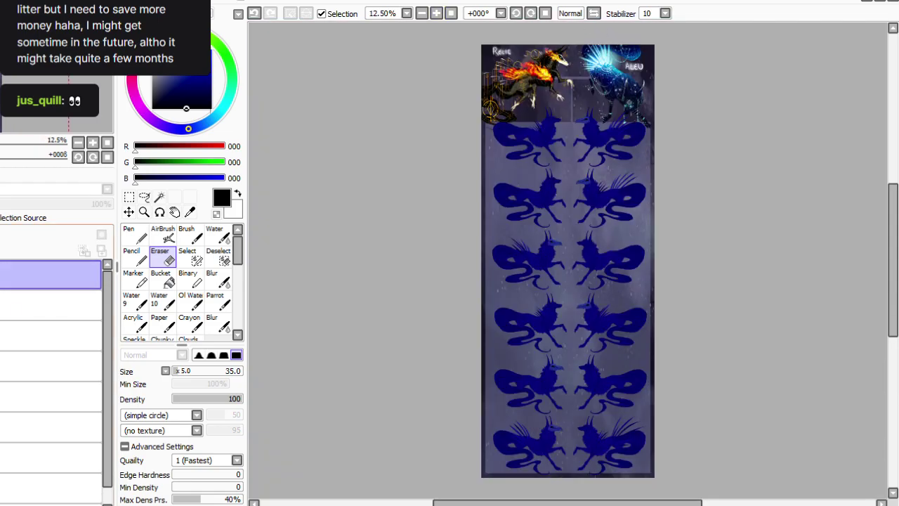
{"action": "left_click", "coordinate": [1, 275]}
Erase both front paws of the first-row left creature on its base layer with the Eraser at size 60.
{"action": "left_click", "coordinate": [436, 13]}
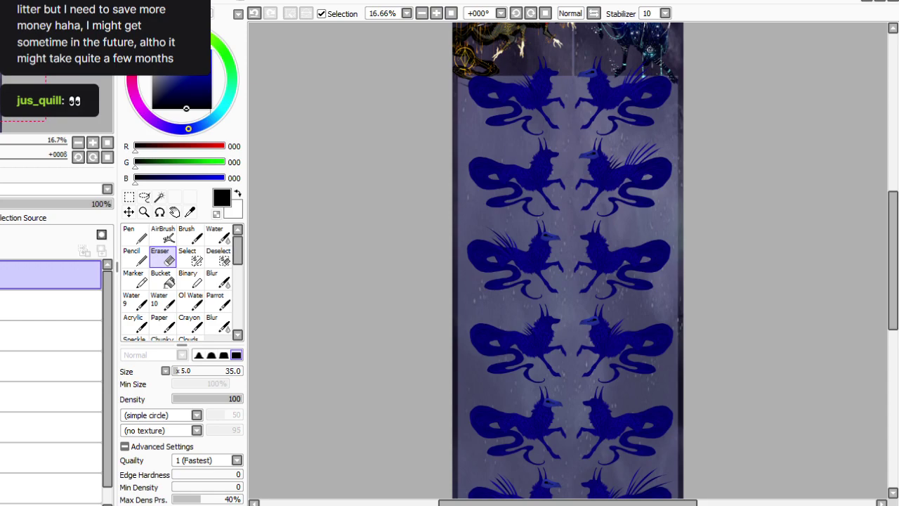
{"action": "left_click_drag", "start_coordinate": [892, 291], "coordinate": [893, 250]}
{"action": "left_click", "coordinate": [436, 14]}
{"action": "left_click", "coordinate": [437, 14]}
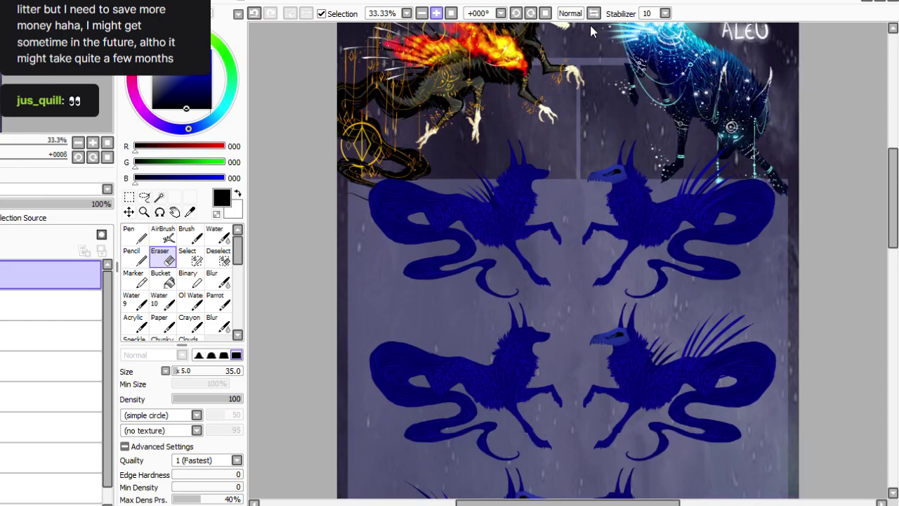
{"action": "scroll", "coordinate": [590, 28], "scroll_direction": "up", "scroll_amount": 2}
{"action": "key", "text": "ctrl+plus"}
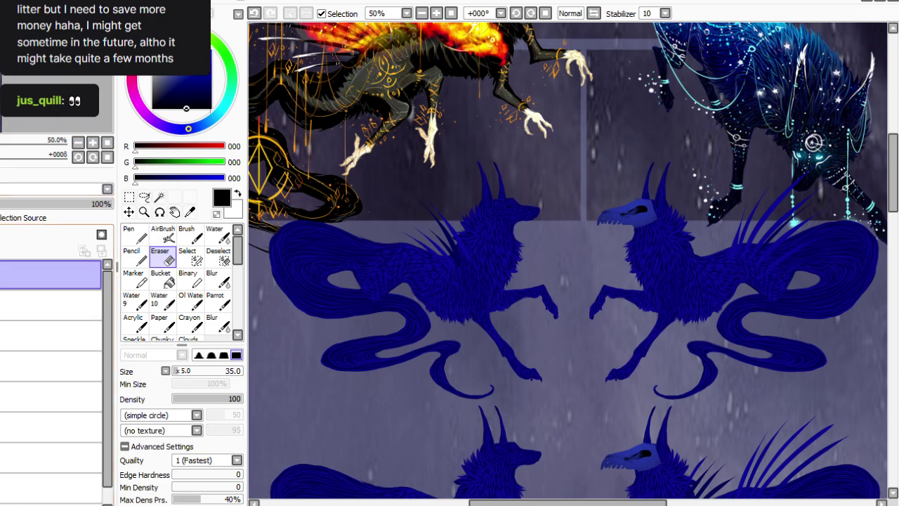
{"action": "left_click", "coordinate": [53, 305]}
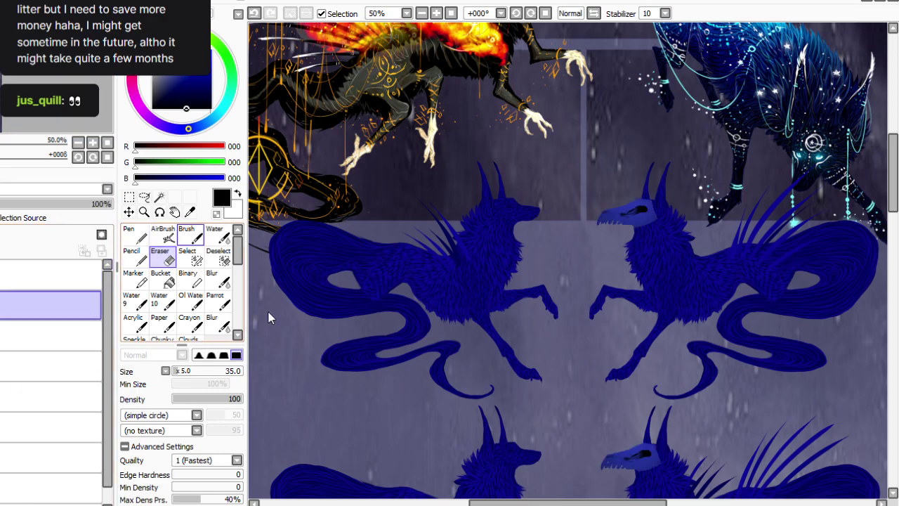
{"action": "left_click", "coordinate": [182, 371]}
{"action": "left_click_drag", "start_coordinate": [528, 377], "coordinate": [539, 379]}
{"action": "left_click_drag", "start_coordinate": [544, 311], "coordinate": [551, 302]}
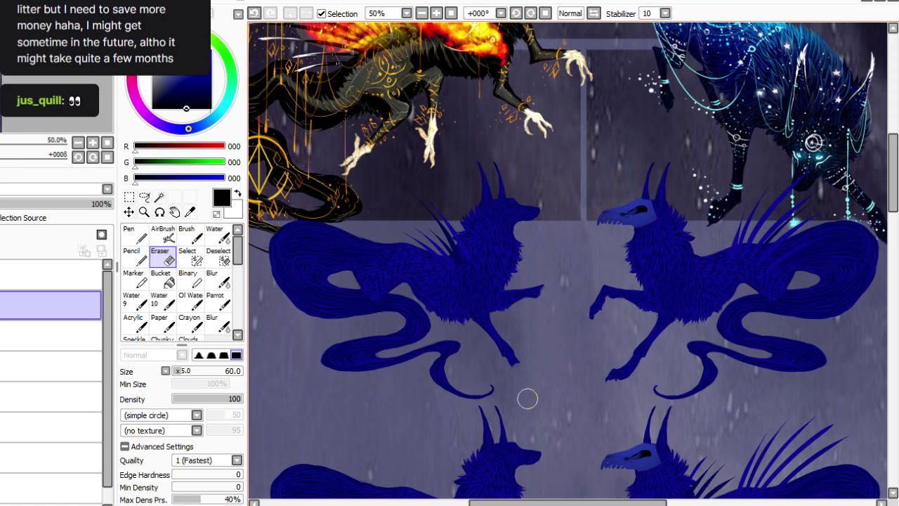
Paint a lighter blue clawed hand on the first-row left creature's raised front leg on a new layer, using the Parrot brush at size 20, density 100.
{"action": "left_click", "coordinate": [49, 274]}
{"action": "left_click", "coordinate": [842, 261], "text": "alt"}
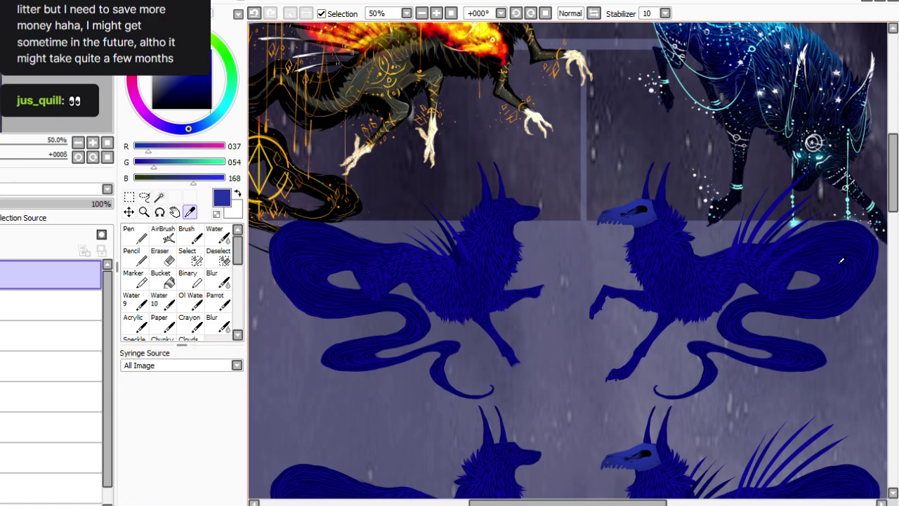
{"action": "left_click", "coordinate": [215, 299]}
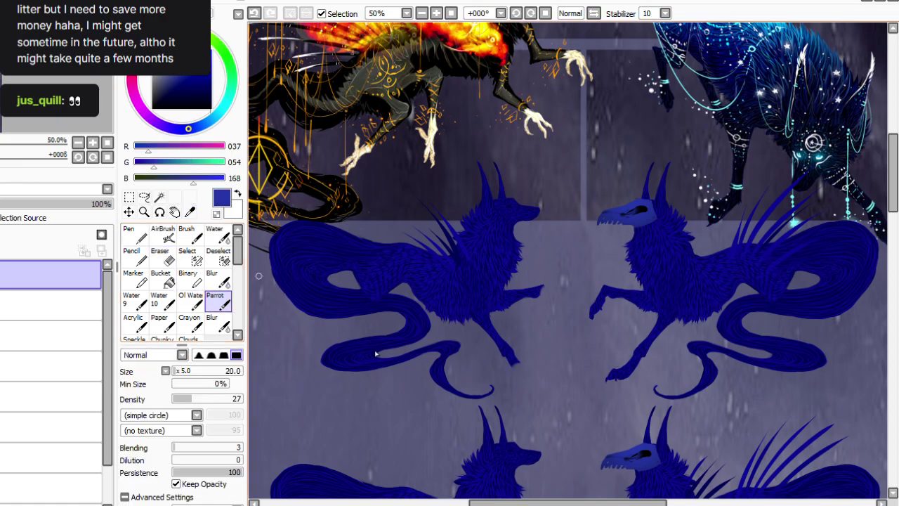
{"action": "left_click_drag", "start_coordinate": [194, 398], "coordinate": [243, 399]}
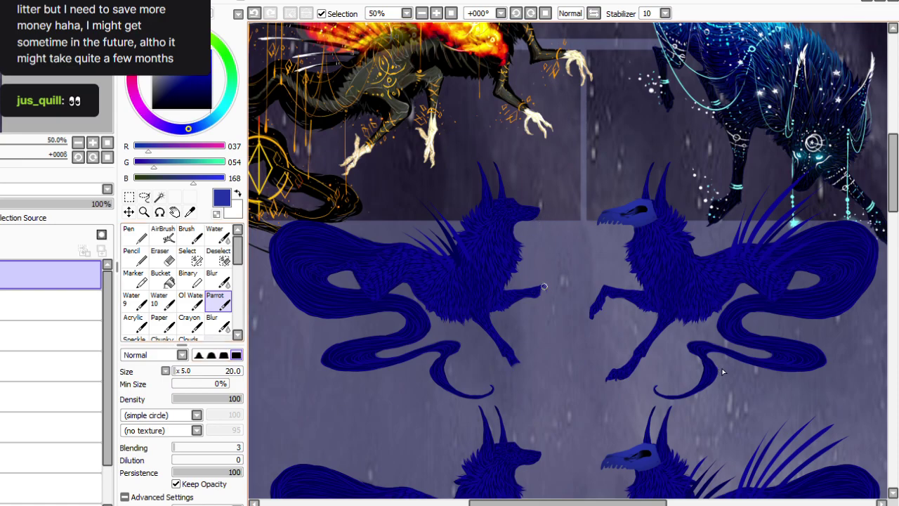
{"action": "mouse_move", "coordinate": [557, 301]}
{"action": "left_mouse_down"}
{"action": "mouse_move", "coordinate": [559, 310]}
{"action": "mouse_move", "coordinate": [549, 297]}
{"action": "mouse_move", "coordinate": [550, 312]}
{"action": "left_mouse_up"}
{"action": "key", "text": "ctrl+z"}
{"action": "key", "text": "ctrl+y"}
{"action": "mouse_move", "coordinate": [547, 323]}
{"action": "left_mouse_down"}
{"action": "mouse_move", "coordinate": [551, 300]}
{"action": "mouse_move", "coordinate": [540, 281]}
{"action": "mouse_move", "coordinate": [548, 301]}
{"action": "left_mouse_up"}
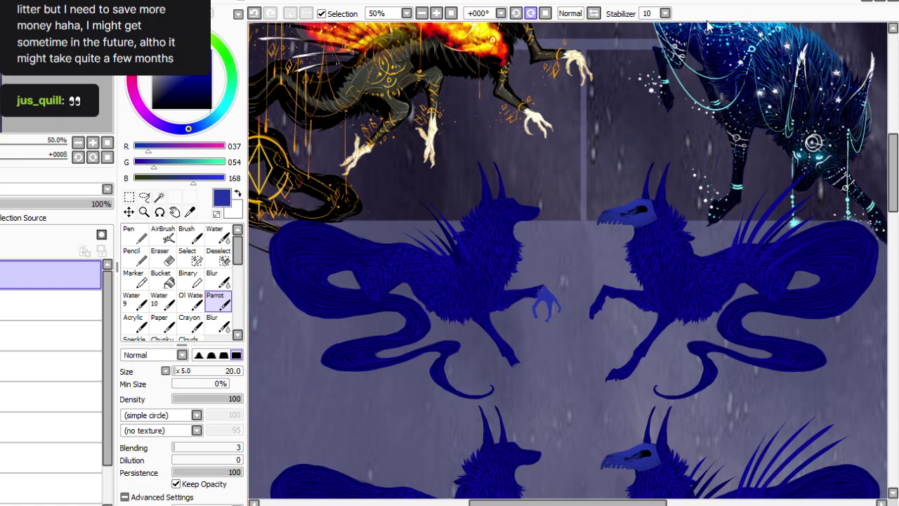
Paint a matching lighter blue clawed foot at the end of the first-row left creature's extended front leg.
{"action": "left_click", "coordinate": [530, 13]}
{"action": "left_click", "coordinate": [531, 12]}
{"action": "left_click", "coordinate": [531, 13]}
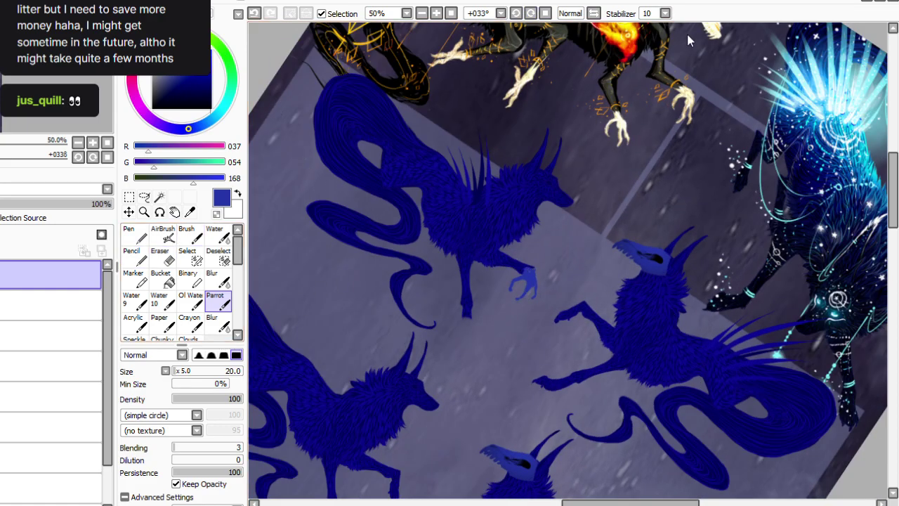
{"action": "key", "text": "Home"}
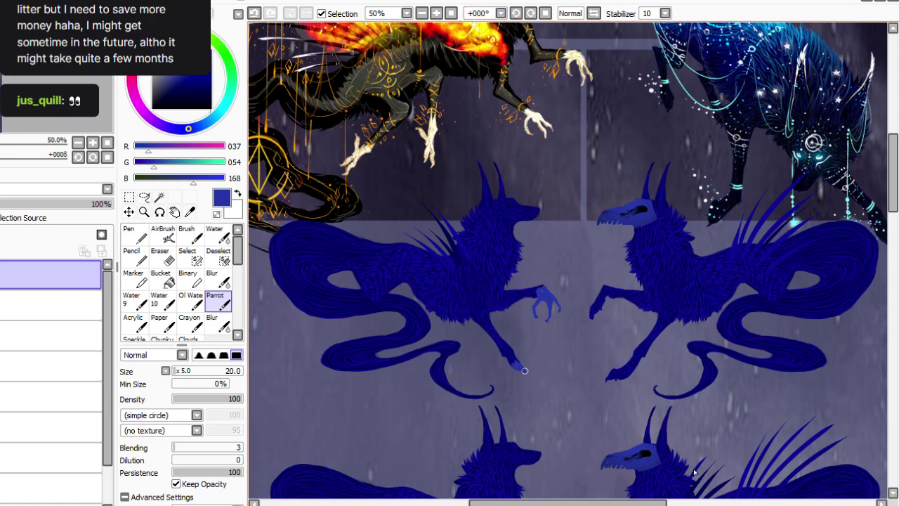
{"action": "left_click_drag", "start_coordinate": [538, 376], "coordinate": [543, 383]}
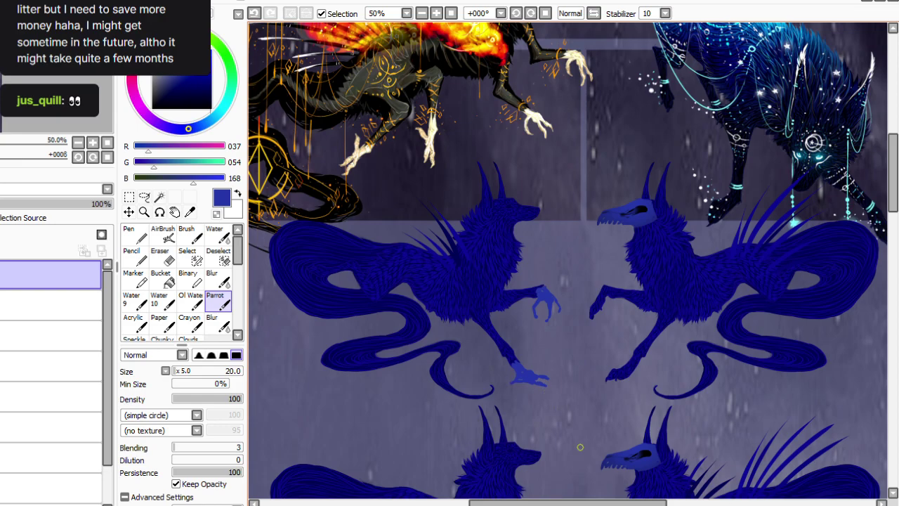
Paint a matching clawed hind foot over the base of the first-row left creature's tail.
{"action": "left_click_drag", "start_coordinate": [567, 503], "coordinate": [522, 502]}
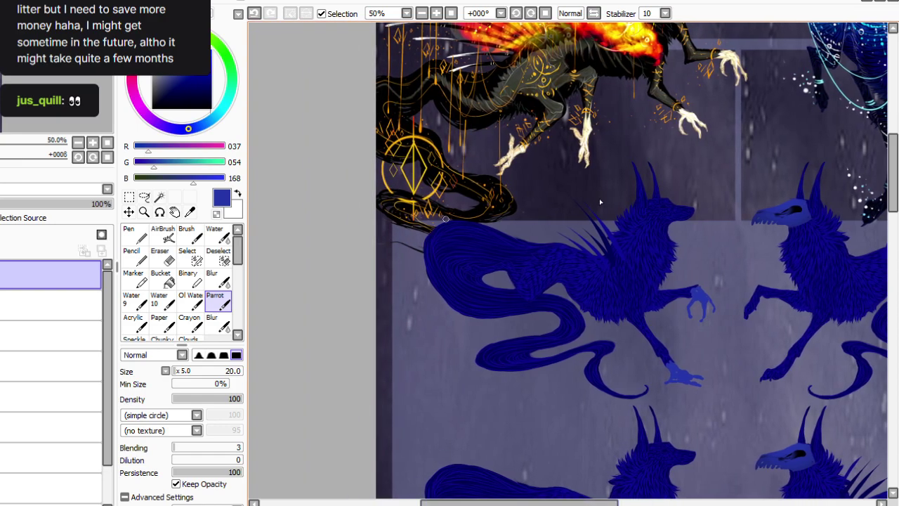
{"action": "left_click", "coordinate": [516, 13]}
{"action": "left_click", "coordinate": [516, 13]}
{"action": "left_click", "coordinate": [517, 13]}
{"action": "left_click", "coordinate": [517, 13]}
{"action": "left_click", "coordinate": [516, 13]}
{"action": "left_click", "coordinate": [517, 13]}
{"action": "left_click", "coordinate": [516, 14]}
{"action": "left_click", "coordinate": [517, 13]}
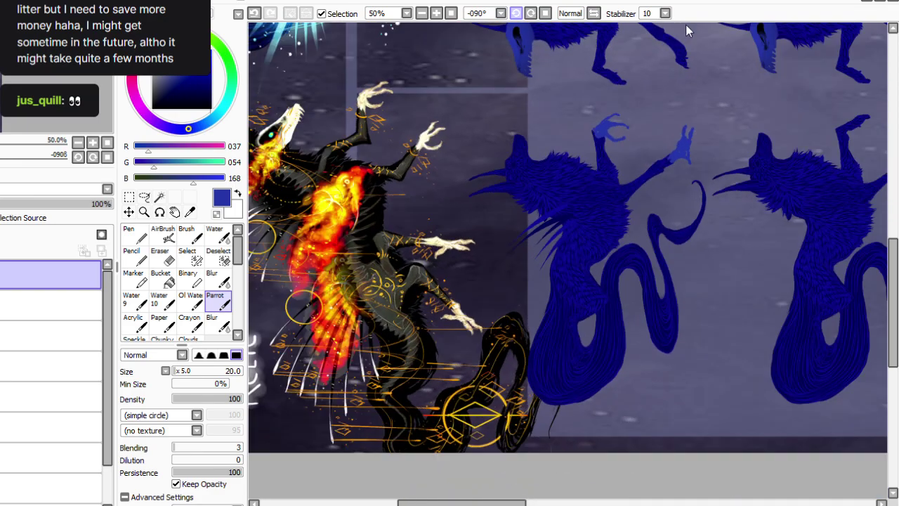
{"action": "left_click", "coordinate": [436, 13]}
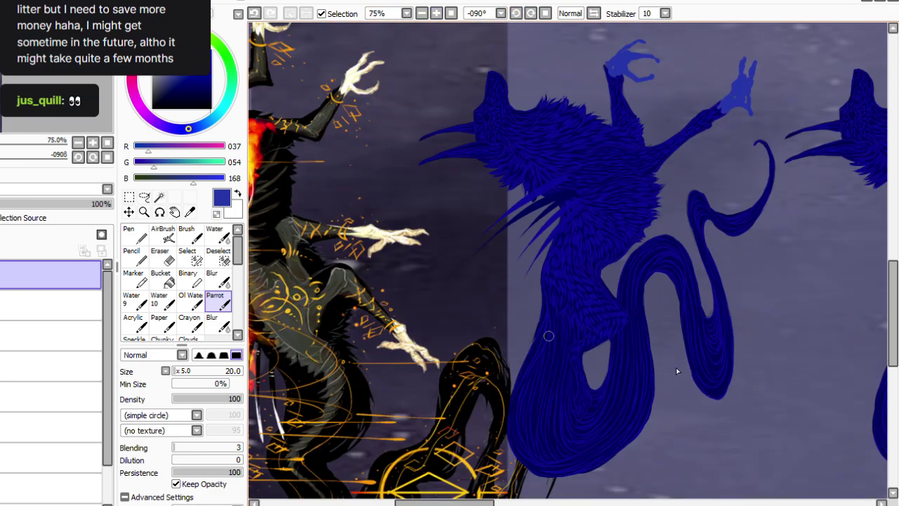
{"action": "mouse_move", "coordinate": [589, 399]}
{"action": "left_mouse_down"}
{"action": "mouse_move", "coordinate": [572, 425]}
{"action": "mouse_move", "coordinate": [584, 405]}
{"action": "mouse_move", "coordinate": [564, 415]}
{"action": "left_mouse_up"}
{"action": "mouse_move", "coordinate": [577, 379]}
{"action": "left_mouse_down"}
{"action": "mouse_move", "coordinate": [579, 397]}
{"action": "mouse_move", "coordinate": [564, 400]}
{"action": "mouse_move", "coordinate": [579, 381]}
{"action": "mouse_move", "coordinate": [588, 404]}
{"action": "mouse_move", "coordinate": [580, 379]}
{"action": "mouse_move", "coordinate": [583, 404]}
{"action": "left_mouse_up"}
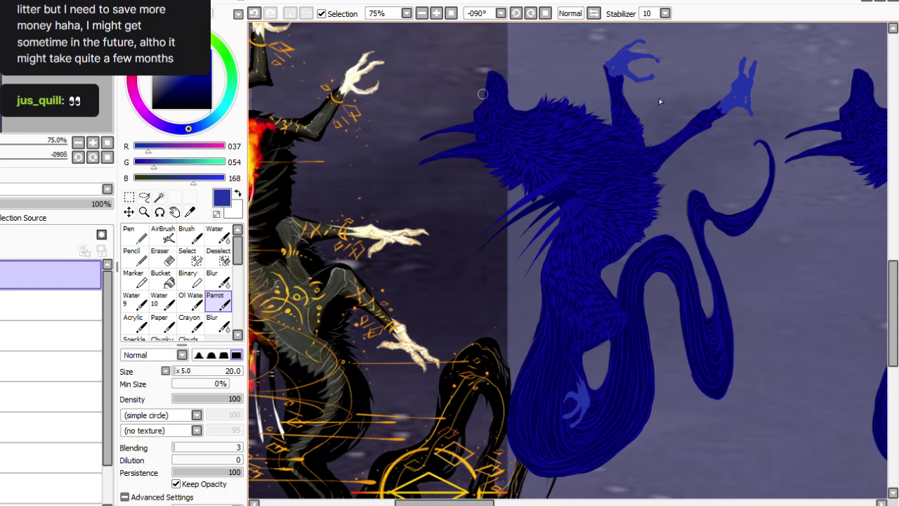
Duplicate the claw layer and darken the copy with a hue and saturation adjustment.
{"action": "left_click", "coordinate": [546, 14]}
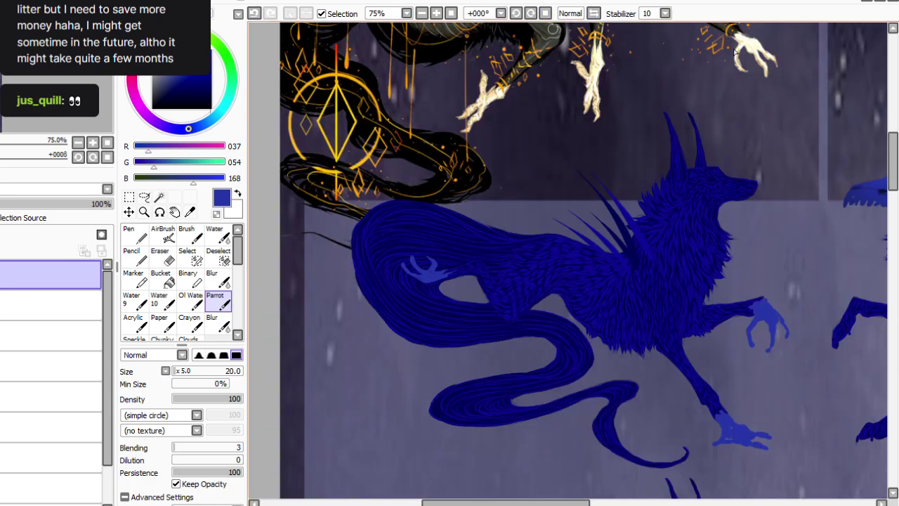
{"action": "left_click", "coordinate": [32, 82]}
{"action": "key", "text": "ctrl+u"}
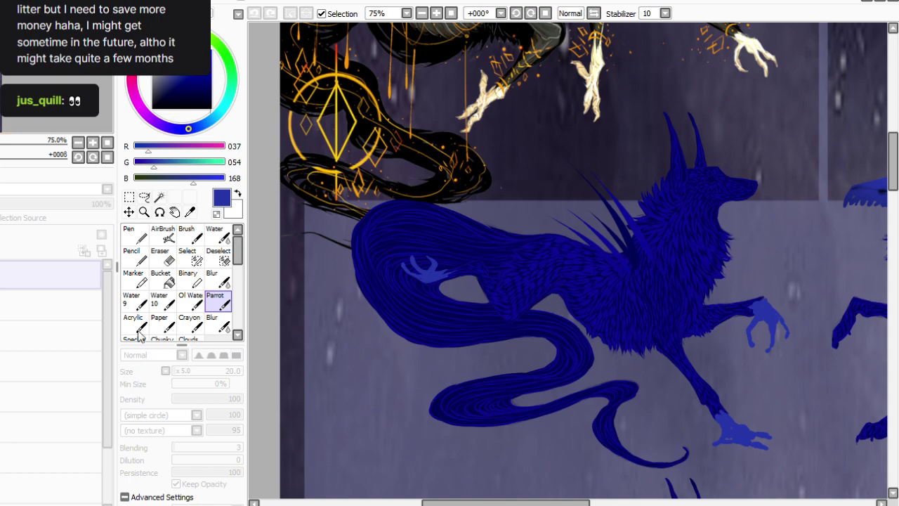
{"action": "left_click", "coordinate": [121, 377]}
{"action": "key", "text": "Return"}
Softly erase parts of the darkened copy over all three clawed feet with the Eraser at size 50 and density 12 for shading.
{"action": "key", "text": "e"}
{"action": "key", "text": "bracketleft"}
{"action": "key", "text": "bracketleft"}
{"action": "key", "text": "bracketleft"}
{"action": "key", "text": "bracketleft"}
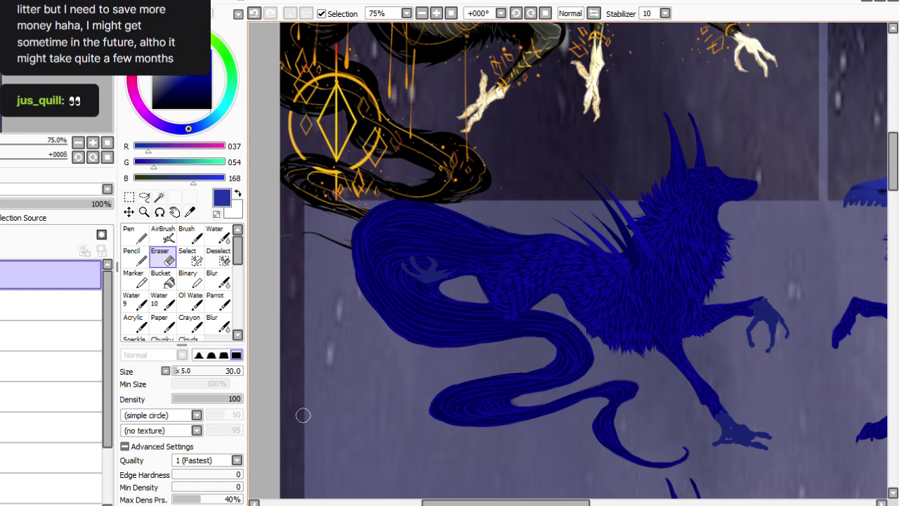
{"action": "left_click", "coordinate": [181, 399]}
{"action": "left_click", "coordinate": [179, 371]}
{"action": "mouse_move", "coordinate": [443, 267]}
{"action": "left_mouse_down"}
{"action": "mouse_move", "coordinate": [423, 277]}
{"action": "mouse_move", "coordinate": [430, 273]}
{"action": "mouse_move", "coordinate": [422, 269]}
{"action": "mouse_move", "coordinate": [428, 280]}
{"action": "left_mouse_up"}
{"action": "left_click_drag", "start_coordinate": [724, 423], "coordinate": [756, 427]}
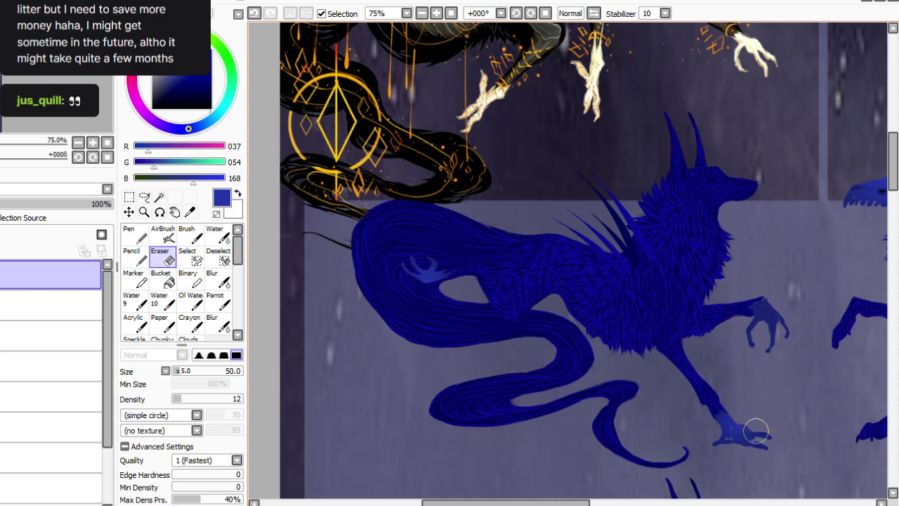
{"action": "left_click_drag", "start_coordinate": [747, 309], "coordinate": [769, 346]}
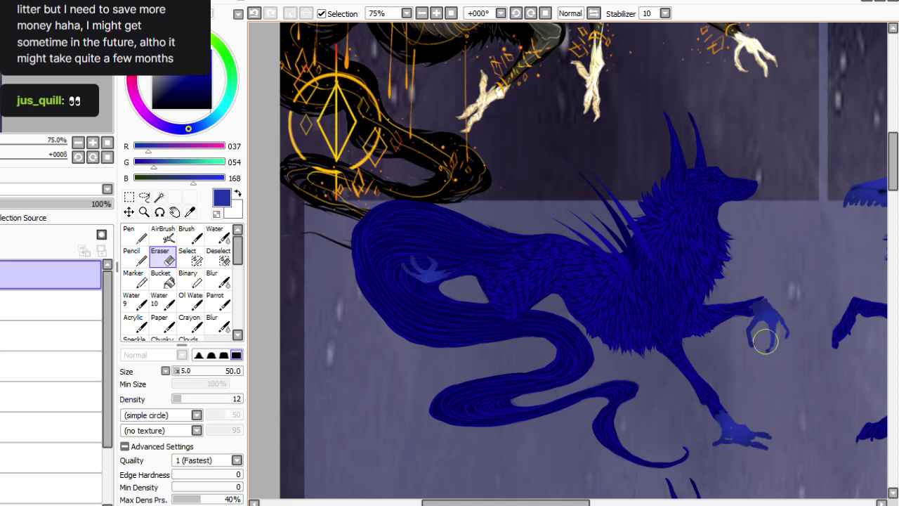
Set the darkened claw layer's opacity to 72% and merge it into the claw layer below.
{"action": "left_click_drag", "start_coordinate": [11, 204], "coordinate": [48, 204]}
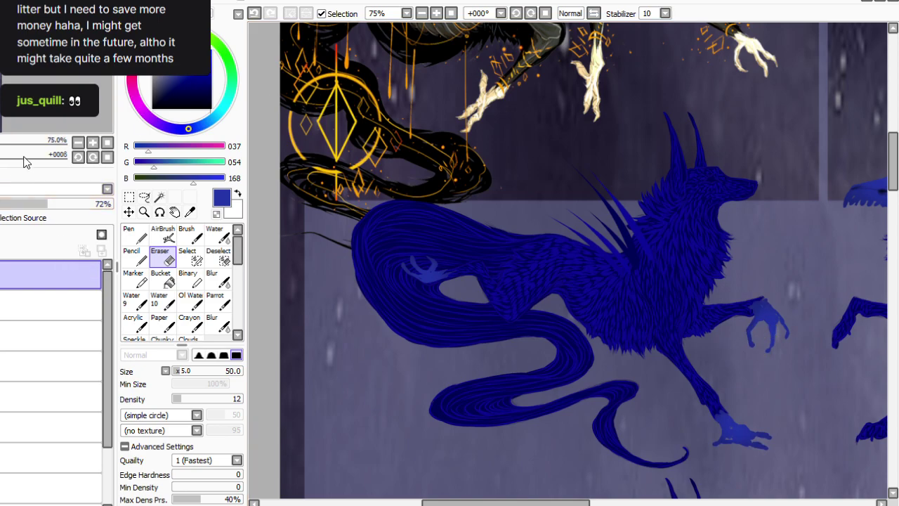
{"action": "key", "text": "ctrl+e"}
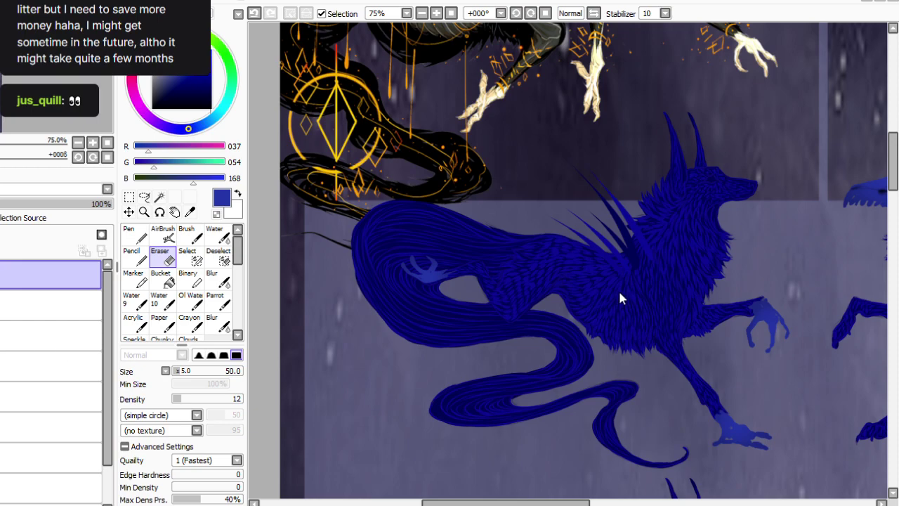
Refine the first-row left creature's lower clawed foot with the Eraser at density 100 and the Parrot brush at size 20, extending the rear toe.
{"action": "left_click_drag", "start_coordinate": [182, 398], "coordinate": [261, 402]}
{"action": "left_click", "coordinate": [179, 371]}
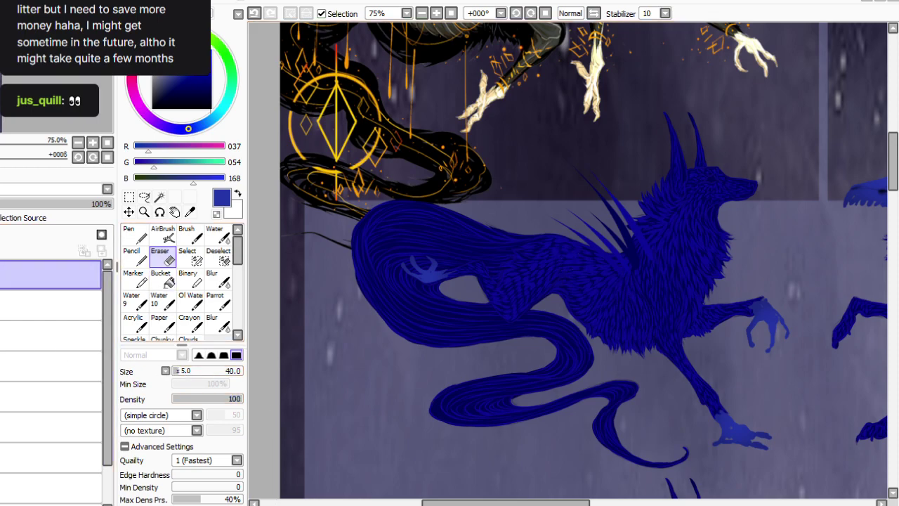
{"action": "left_click", "coordinate": [531, 13]}
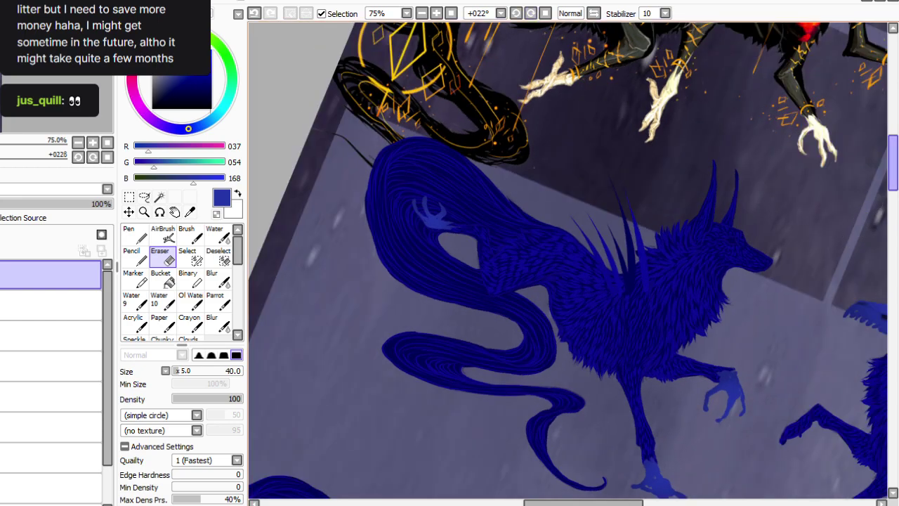
{"action": "scroll", "coordinate": [728, 85], "scroll_direction": "down", "scroll_amount": 4}
{"action": "key", "text": "bracketleft"}
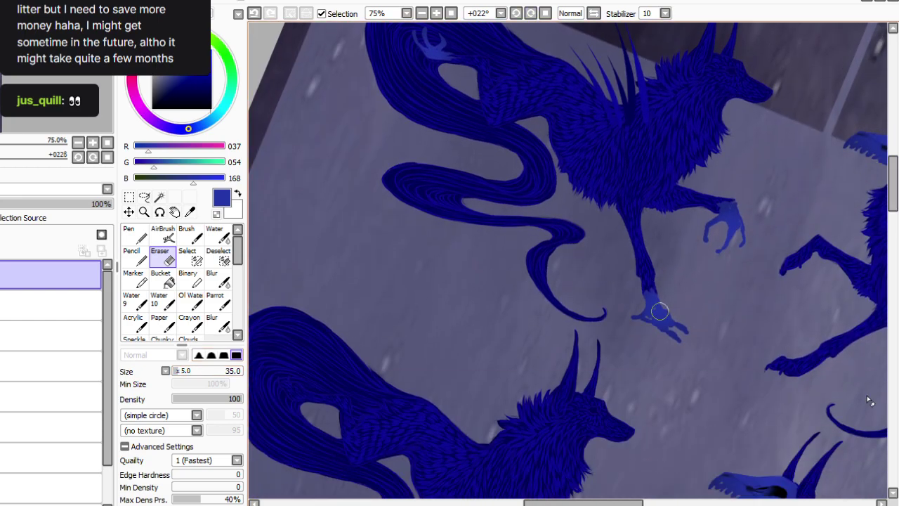
{"action": "key", "text": "bracketleft"}
{"action": "key", "text": "bracketleft"}
{"action": "key", "text": "bracketleft"}
{"action": "left_click_drag", "start_coordinate": [665, 299], "coordinate": [676, 318]}
{"action": "left_click", "coordinate": [224, 300]}
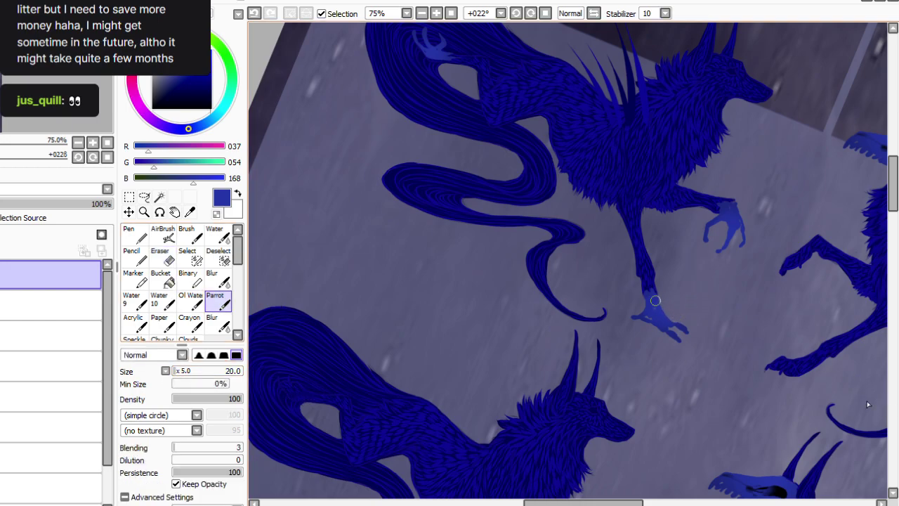
{"action": "mouse_move", "coordinate": [629, 315]}
{"action": "left_mouse_down"}
{"action": "mouse_move", "coordinate": [649, 322]}
{"action": "mouse_move", "coordinate": [662, 314]}
{"action": "mouse_move", "coordinate": [683, 328]}
{"action": "mouse_move", "coordinate": [659, 305]}
{"action": "left_mouse_up"}
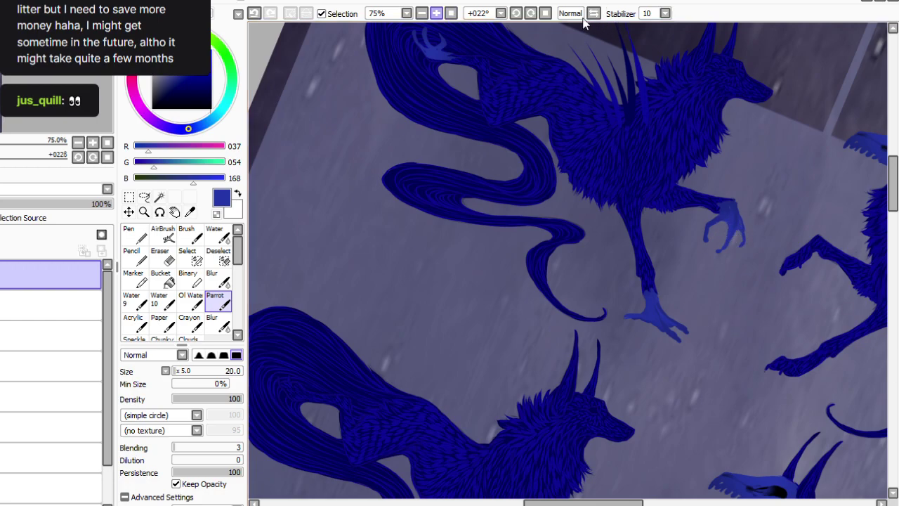
Place a horizontally flipped copy of the clawed feet on the second-row right creature and erase its original paws beneath them.
{"action": "left_click", "coordinate": [451, 13]}
{"action": "left_click", "coordinate": [437, 14]}
{"action": "left_click_drag", "start_coordinate": [893, 300], "coordinate": [893, 246]}
{"action": "key", "text": "ctrl+plus"}
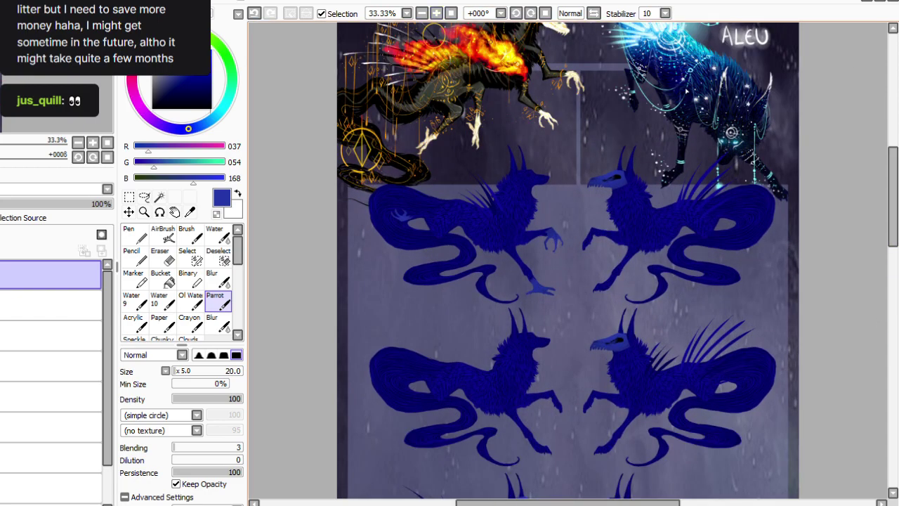
{"action": "left_click", "coordinate": [32, 79]}
{"action": "left_click", "coordinate": [38, 319]}
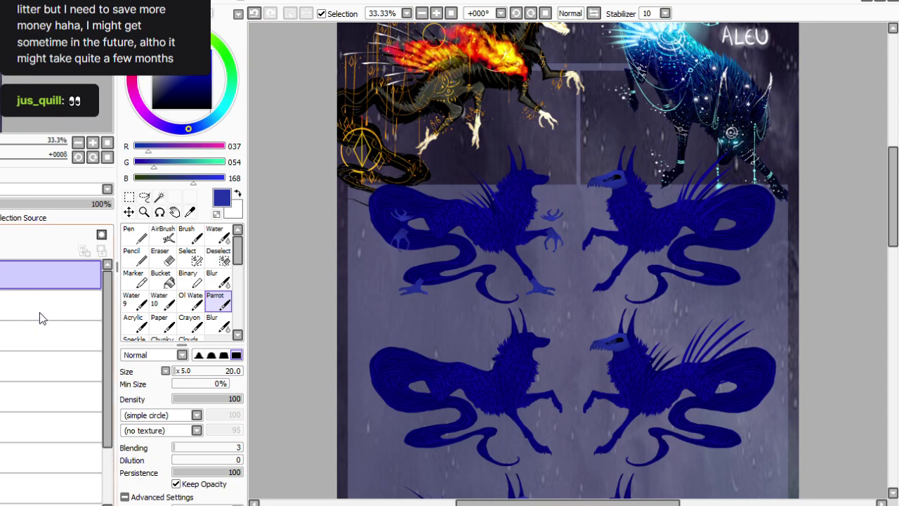
{"action": "left_click", "coordinate": [129, 198]}
{"action": "left_click_drag", "start_coordinate": [623, 310], "coordinate": [335, 137]}
{"action": "mouse_move", "coordinate": [528, 349]}
{"action": "left_mouse_down"}
{"action": "mouse_move", "coordinate": [702, 505]}
{"action": "mouse_move", "coordinate": [724, 489]}
{"action": "mouse_move", "coordinate": [717, 488]}
{"action": "left_mouse_up"}
{"action": "left_click_drag", "start_coordinate": [588, 404], "coordinate": [591, 403]}
{"action": "key", "text": "ctrl+d"}
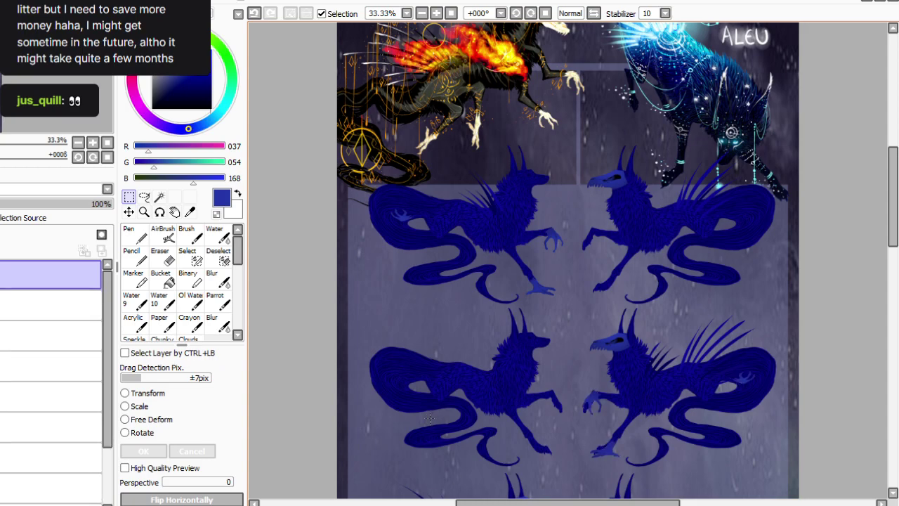
{"action": "left_click", "coordinate": [78, 366]}
{"action": "left_click", "coordinate": [165, 258]}
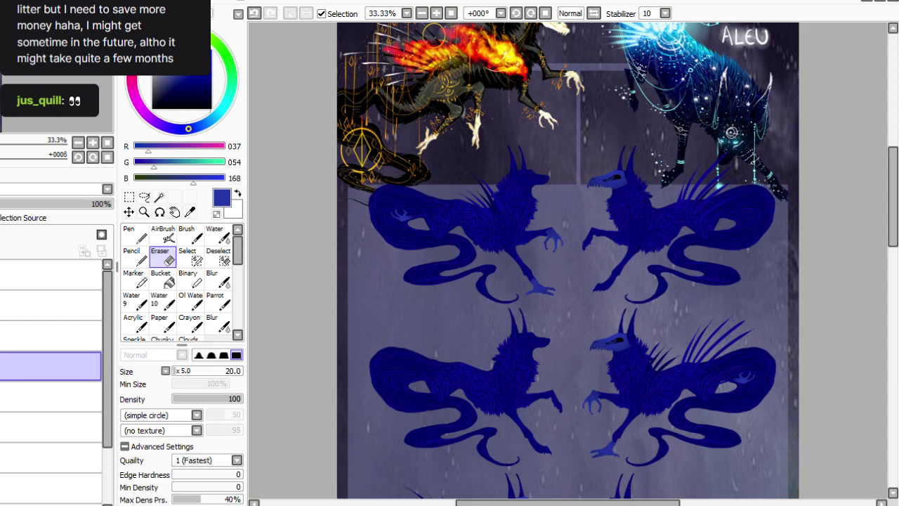
Duplicate the second-row right creature's clawed feet and move the copy down onto the third-row right creature.
{"action": "left_click", "coordinate": [51, 274]}
{"action": "left_click", "coordinate": [2, 275]}
{"action": "left_click", "coordinate": [1, 275]}
{"action": "left_click_drag", "start_coordinate": [893, 232], "coordinate": [893, 279]}
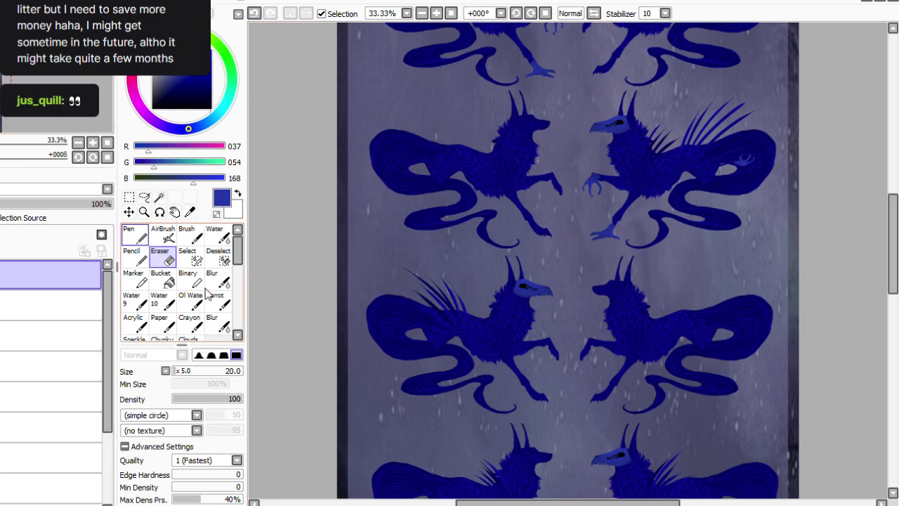
{"action": "key", "text": "ctrl+t"}
{"action": "left_click_drag", "start_coordinate": [793, 279], "coordinate": [783, 484]}
{"action": "left_click", "coordinate": [143, 451]}
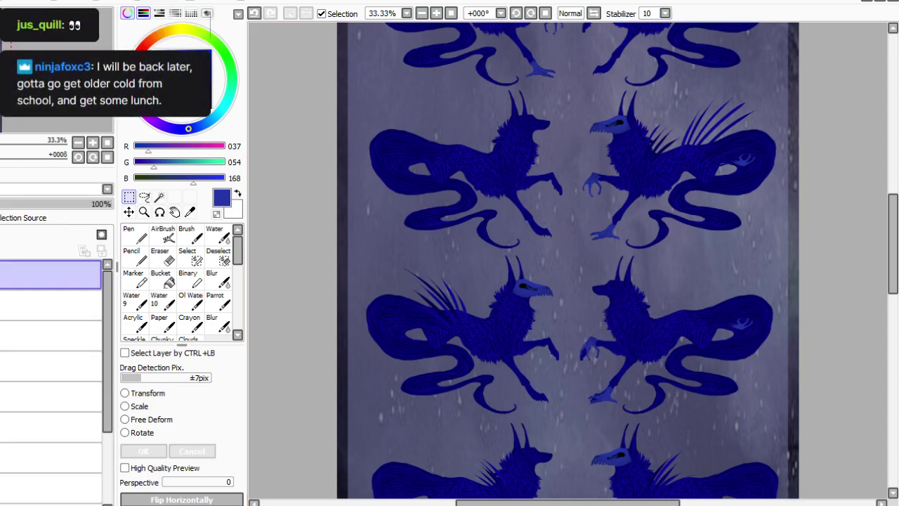
Erase the third-row right creature's original paws from its base layer around the clawed feet with the Eraser at size 20.
{"action": "left_click", "coordinate": [50, 397]}
{"action": "left_click", "coordinate": [161, 256]}
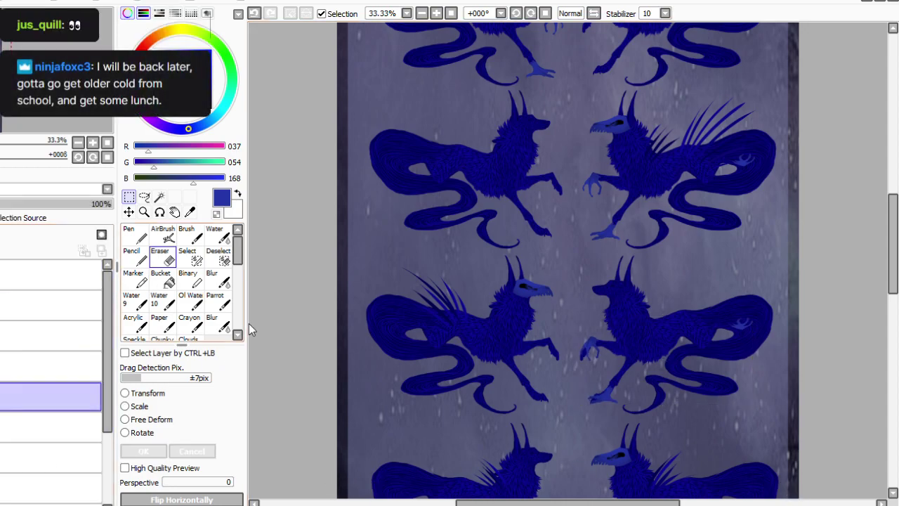
{"action": "scroll", "coordinate": [594, 51], "scroll_direction": "up", "scroll_amount": 1}
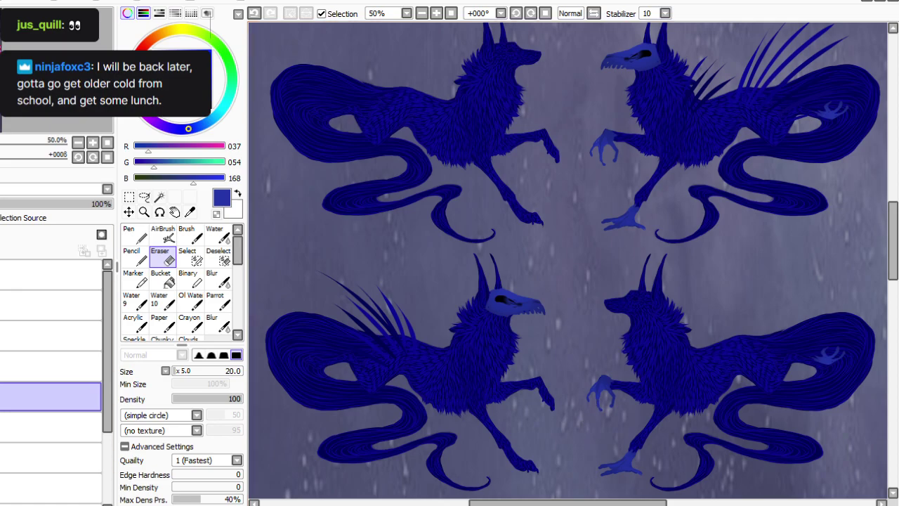
{"action": "left_click", "coordinate": [1, 366]}
{"action": "left_click", "coordinate": [1, 366]}
{"action": "left_click", "coordinate": [49, 366]}
Nudge the third-row right creature's clawed feet slightly down and left so they line up with its legs.
{"action": "left_click", "coordinate": [49, 275]}
{"action": "key", "text": "m"}
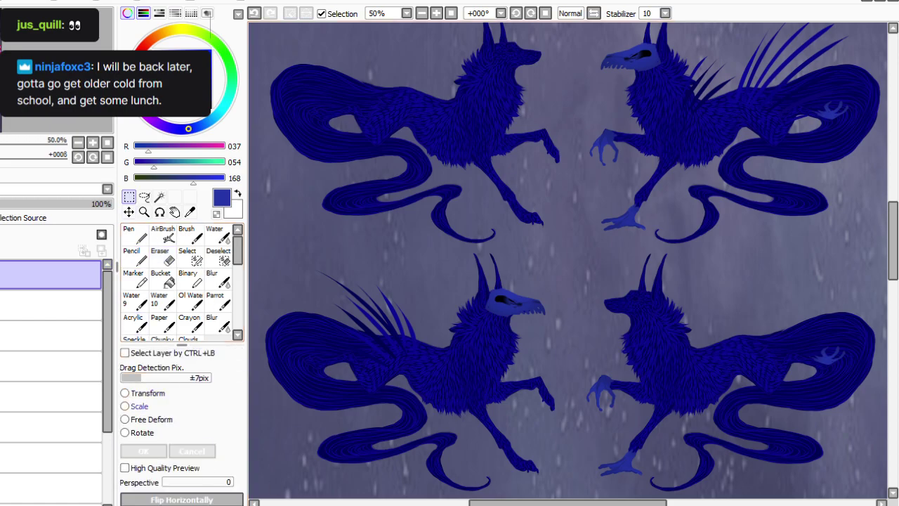
{"action": "left_click", "coordinate": [139, 406]}
{"action": "key", "text": "Down"}
{"action": "key", "text": "Down"}
{"action": "key", "text": "Down"}
{"action": "key", "text": "Down"}
{"action": "key", "text": "Left"}
{"action": "key", "text": "Left"}
{"action": "key", "text": "Left"}
{"action": "key", "text": "Left"}
{"action": "key", "text": "Left"}
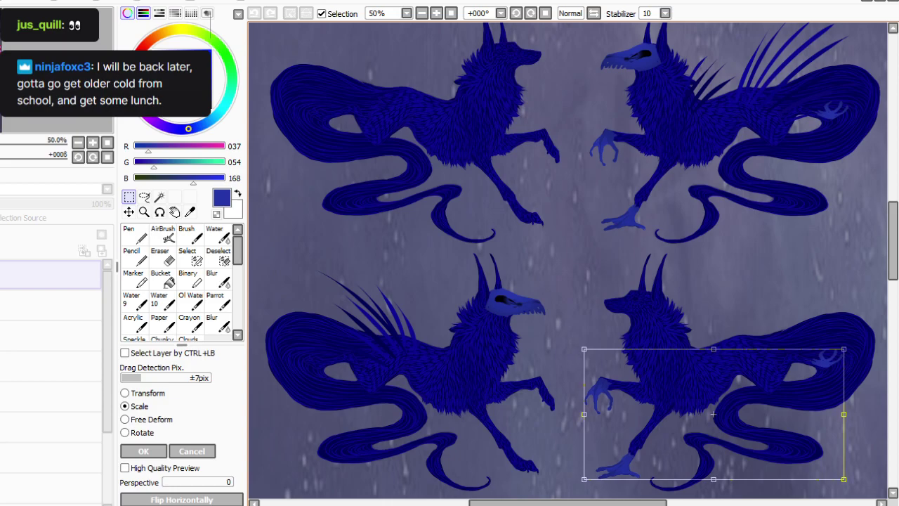
{"action": "key", "text": "Return"}
Duplicate the third-row right creature's clawed feet, flip the copy horizontally and position it on the fourth-row left creature.
{"action": "left_click", "coordinate": [421, 14]}
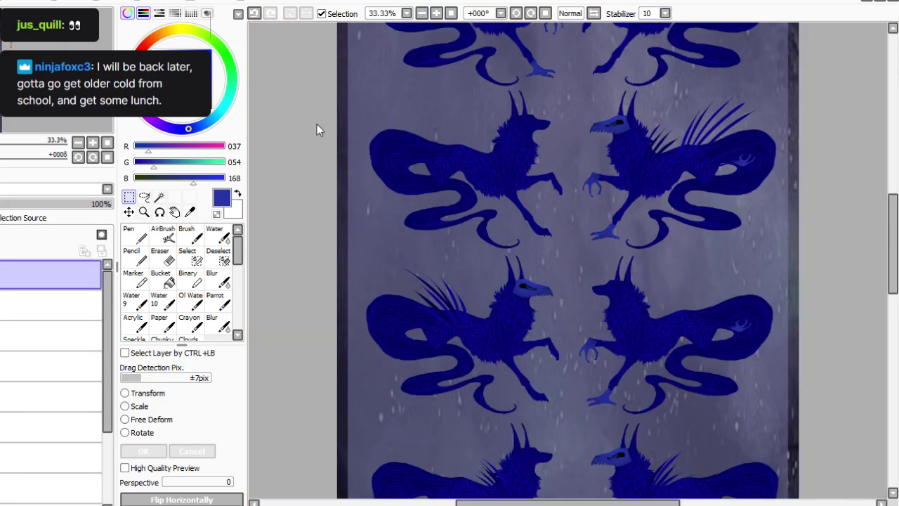
{"action": "scroll", "coordinate": [548, 318], "scroll_direction": "down", "scroll_amount": 5}
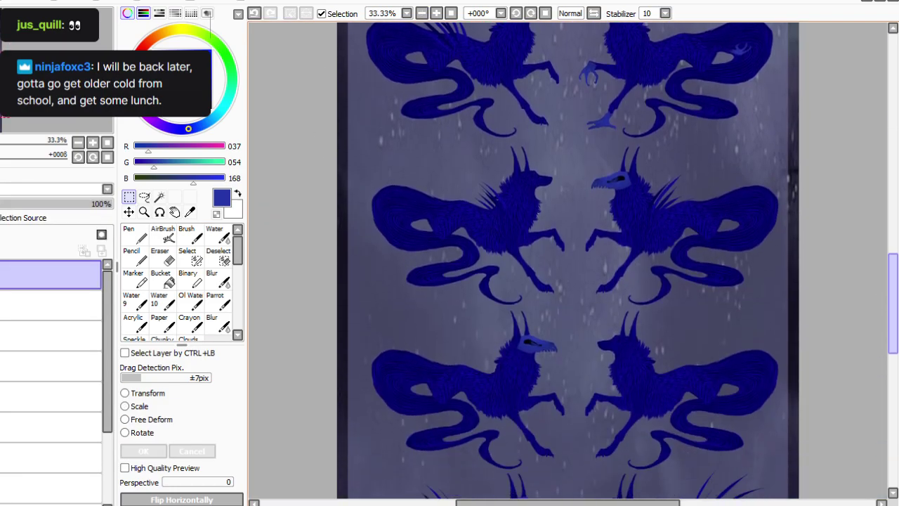
{"action": "scroll", "coordinate": [568, 260], "scroll_direction": "up", "scroll_amount": 3}
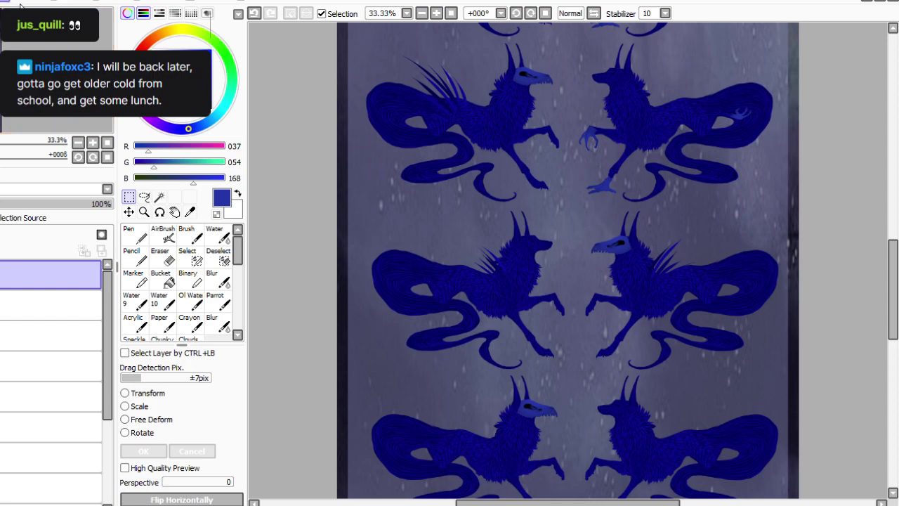
{"action": "left_click", "coordinate": [33, 320]}
{"action": "key", "text": "ctrl+t"}
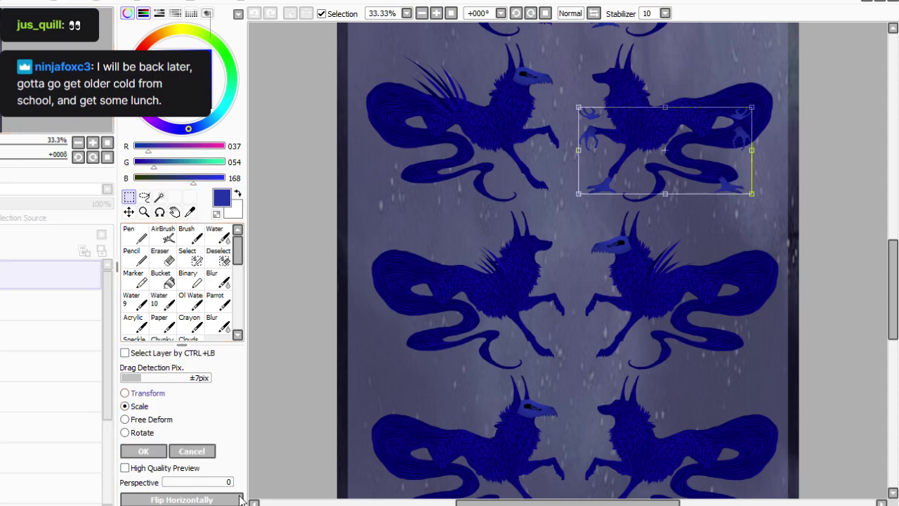
{"action": "left_click_drag", "start_coordinate": [763, 284], "coordinate": [569, 444]}
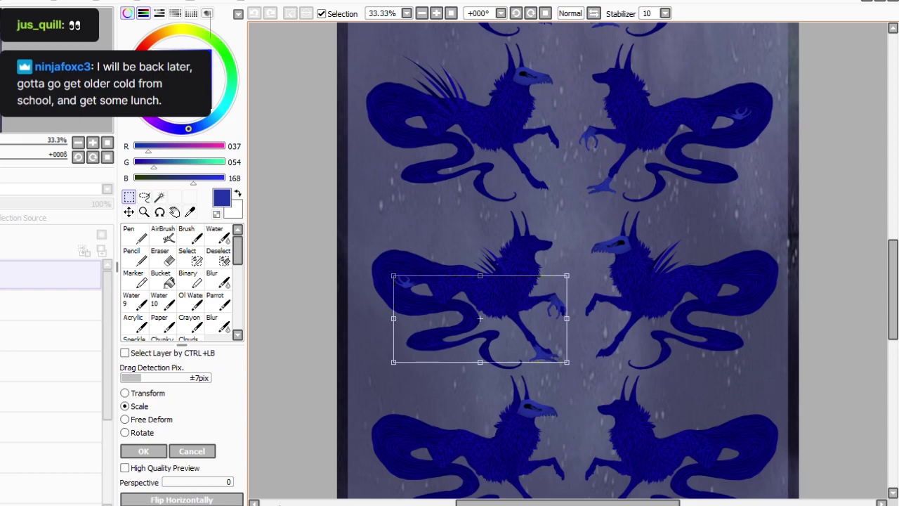
{"action": "key", "text": "Return"}
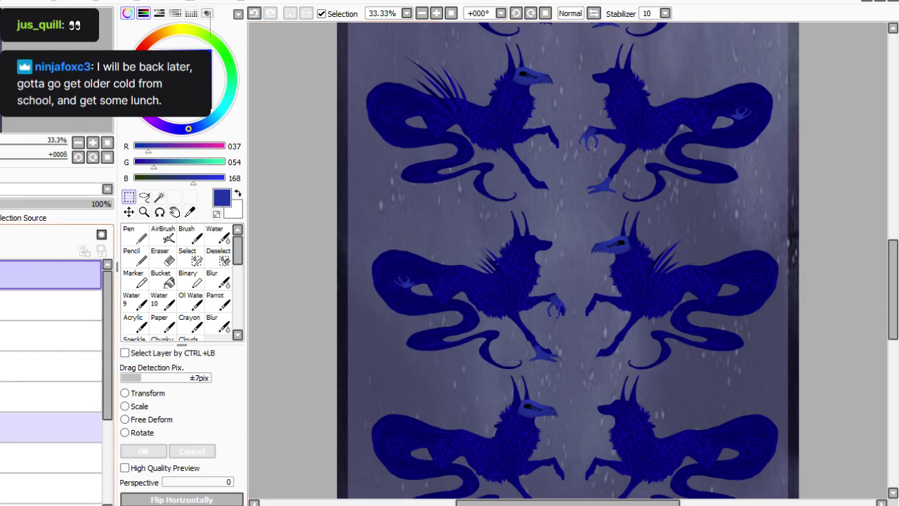
Erase the fourth-row left creature's original paws from its base layer around the clawed feet.
{"action": "left_click", "coordinate": [77, 427]}
{"action": "left_click", "coordinate": [163, 257]}
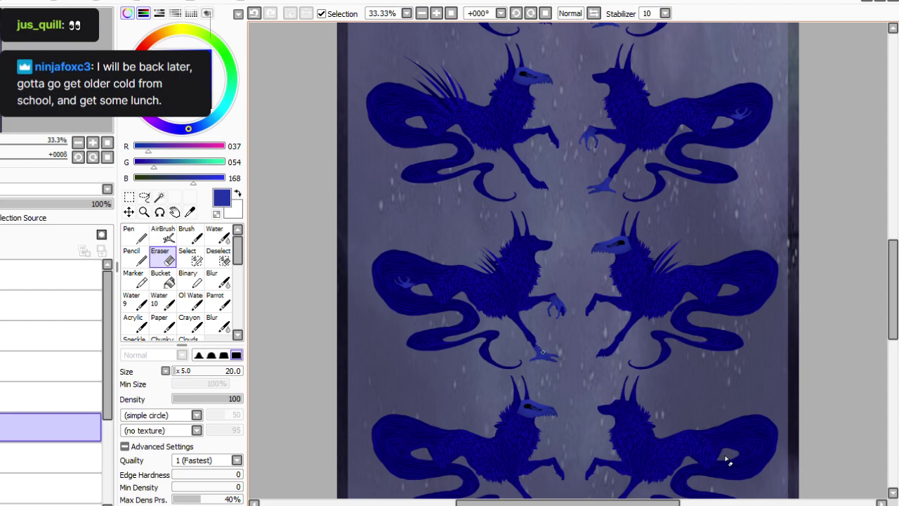
{"action": "mouse_move", "coordinate": [551, 353]}
{"action": "left_mouse_down"}
{"action": "mouse_move", "coordinate": [537, 343]}
{"action": "mouse_move", "coordinate": [549, 355]}
{"action": "left_mouse_up"}
Place a copy of the clawed feet on the fifth-row left creature and erase its original paws from the base layer.
{"action": "scroll", "coordinate": [564, 437], "scroll_direction": "down", "scroll_amount": 5}
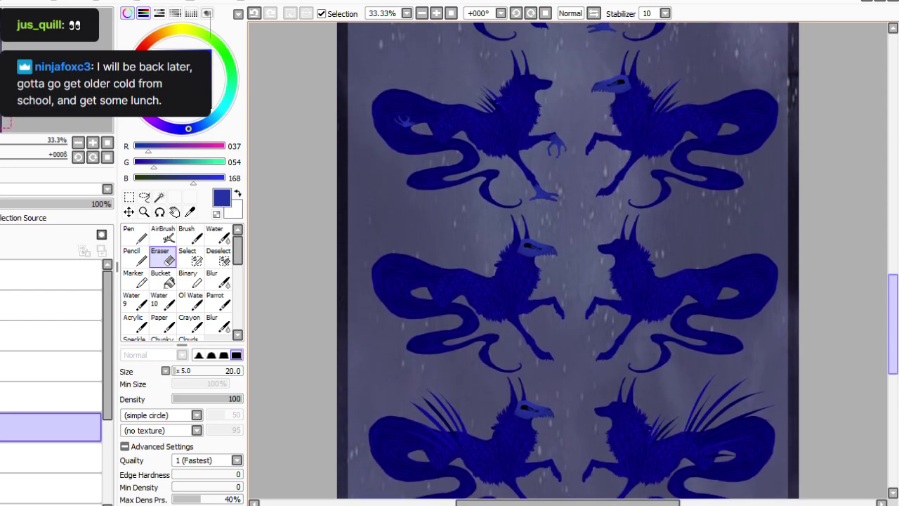
{"action": "left_click_drag", "start_coordinate": [893, 342], "coordinate": [868, 347]}
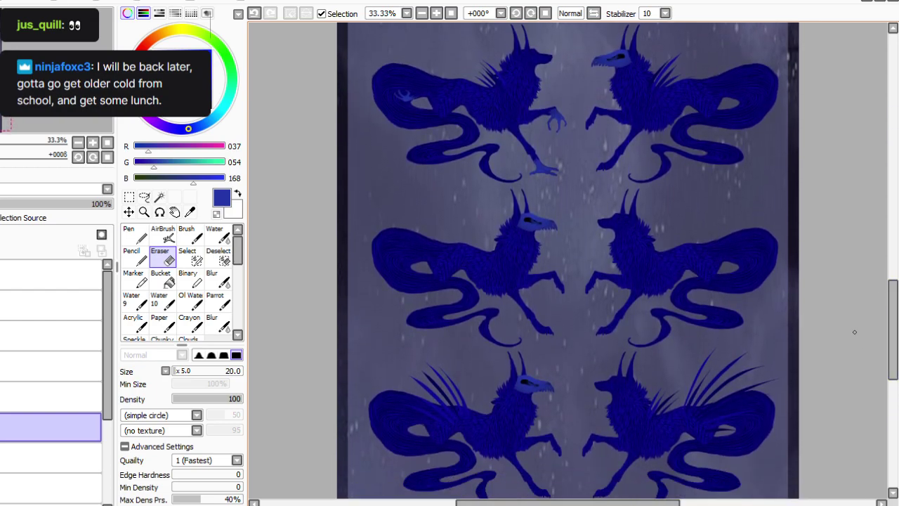
{"action": "left_click", "coordinate": [42, 275]}
{"action": "left_click", "coordinate": [2, 275]}
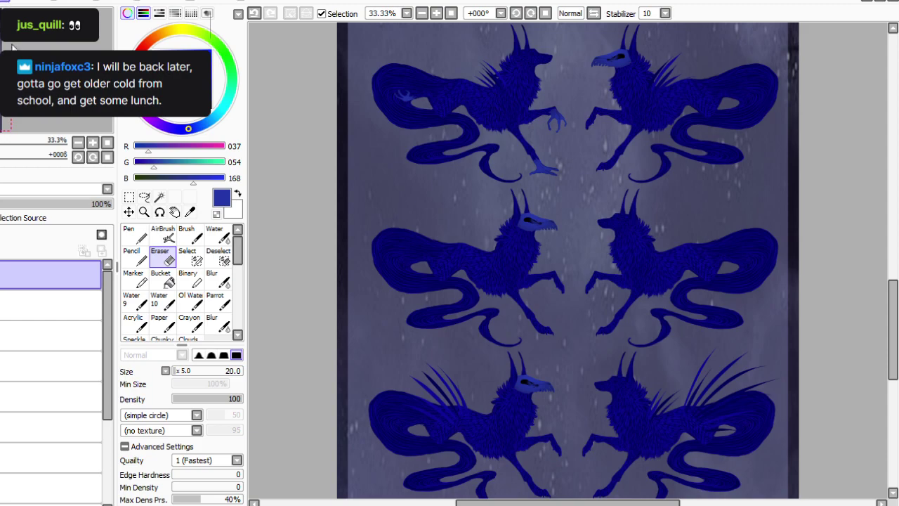
{"action": "key", "text": "ctrl+t"}
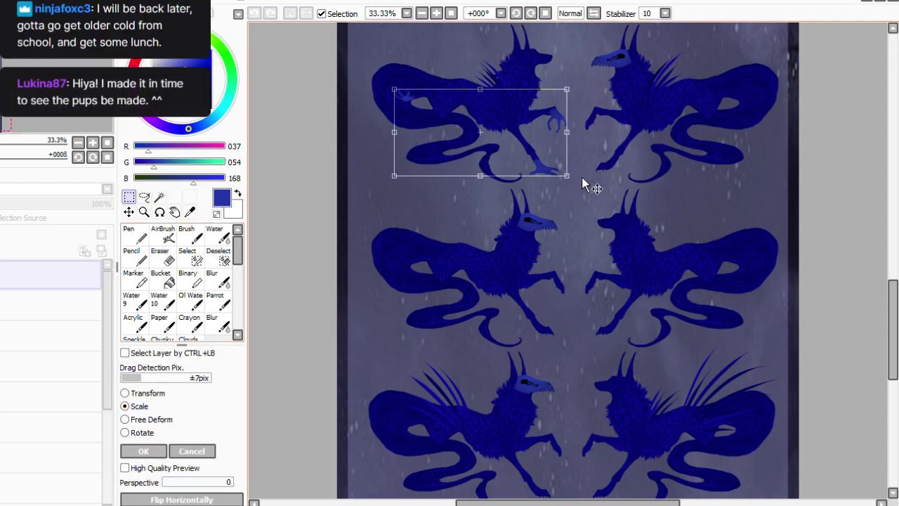
{"action": "left_click_drag", "start_coordinate": [582, 175], "coordinate": [582, 380]}
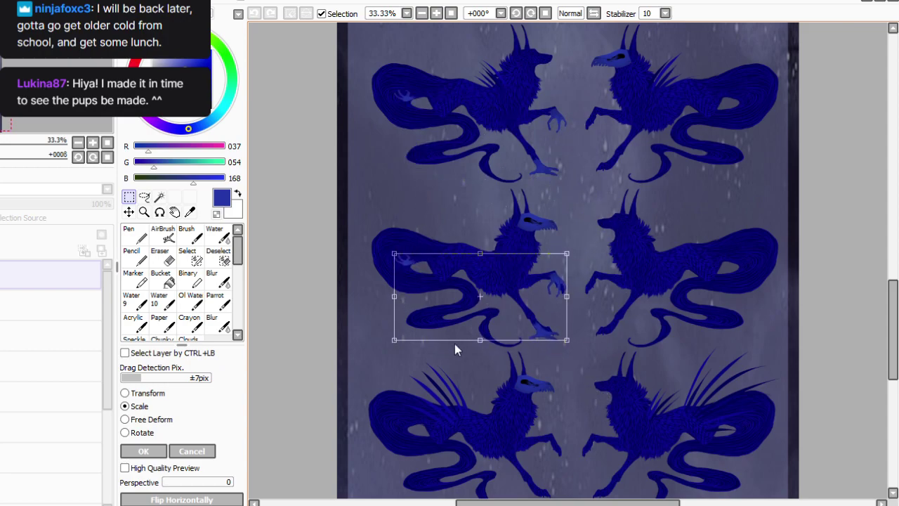
{"action": "key", "text": "Return"}
{"action": "left_click", "coordinate": [49, 458]}
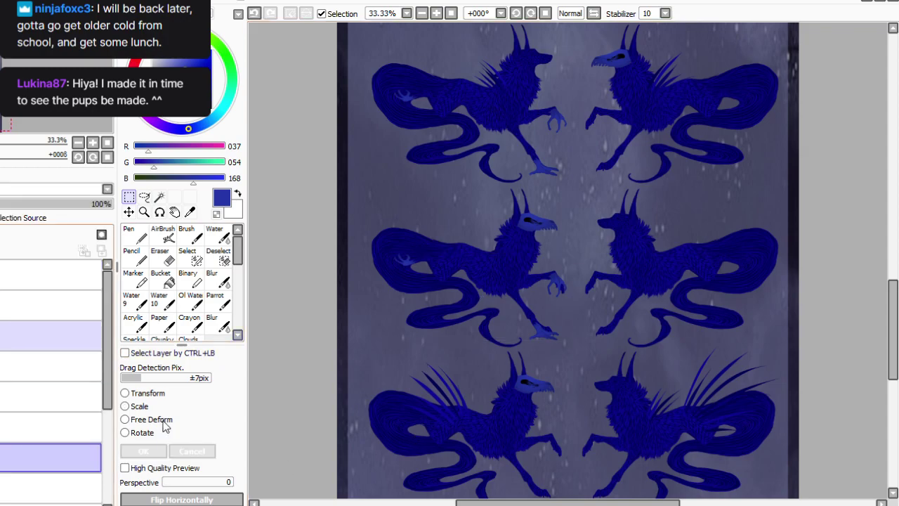
{"action": "left_click", "coordinate": [163, 257]}
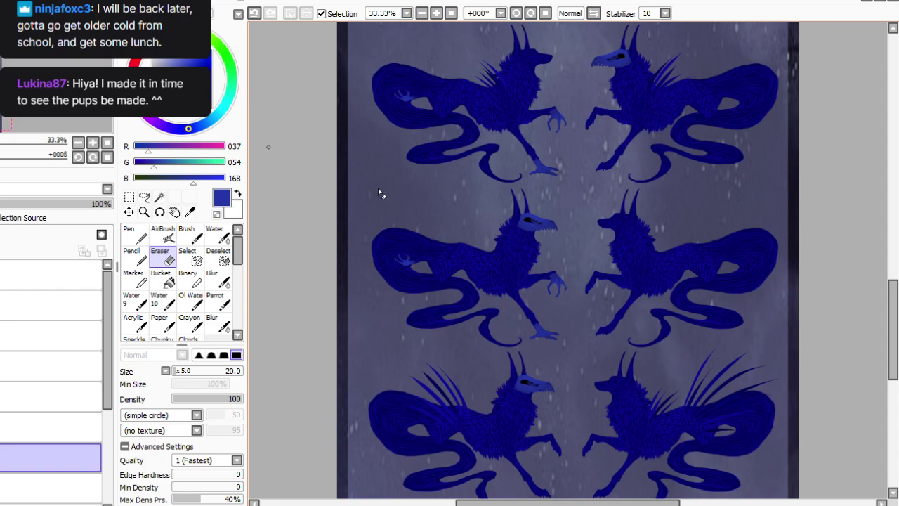
Move a horizontally flipped copy of the clawed feet onto the sixth-row right creature and clear the selection.
{"action": "left_click", "coordinate": [49, 274]}
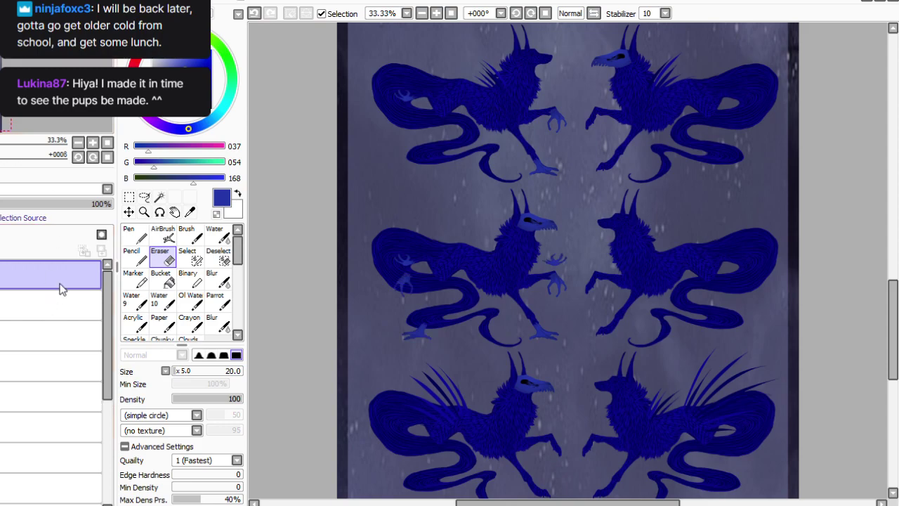
{"action": "left_click", "coordinate": [129, 197]}
{"action": "left_click_drag", "start_coordinate": [893, 365], "coordinate": [893, 390]}
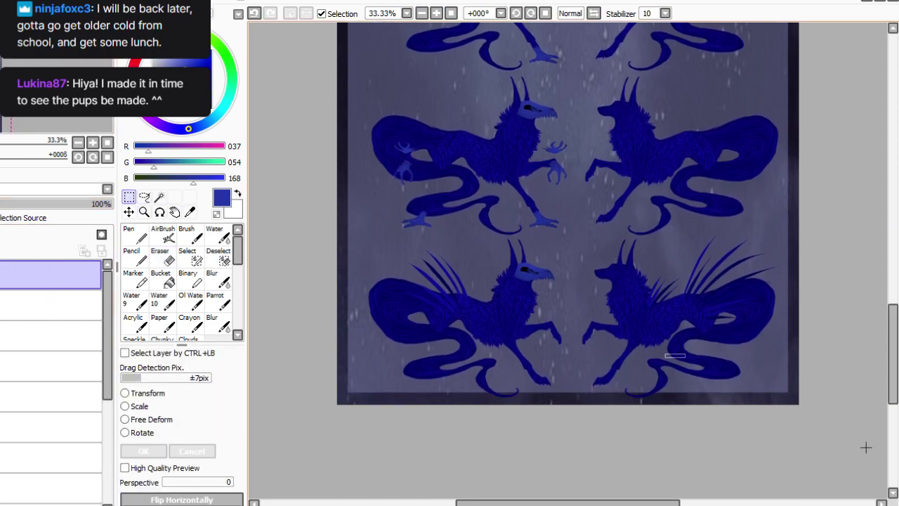
{"action": "left_click_drag", "start_coordinate": [687, 357], "coordinate": [336, 64]}
{"action": "mouse_move", "coordinate": [550, 240]}
{"action": "left_mouse_down"}
{"action": "mouse_move", "coordinate": [673, 383]}
{"action": "mouse_move", "coordinate": [741, 386]}
{"action": "mouse_move", "coordinate": [736, 400]}
{"action": "left_mouse_up"}
{"action": "left_click_drag", "start_coordinate": [499, 496], "coordinate": [503, 503]}
{"action": "key", "text": "ctrl+d"}
Erase the claw copy's hind foot over the sixth-row right creature's tail, and erase its original paws around the front claws.
{"action": "key", "text": "e"}
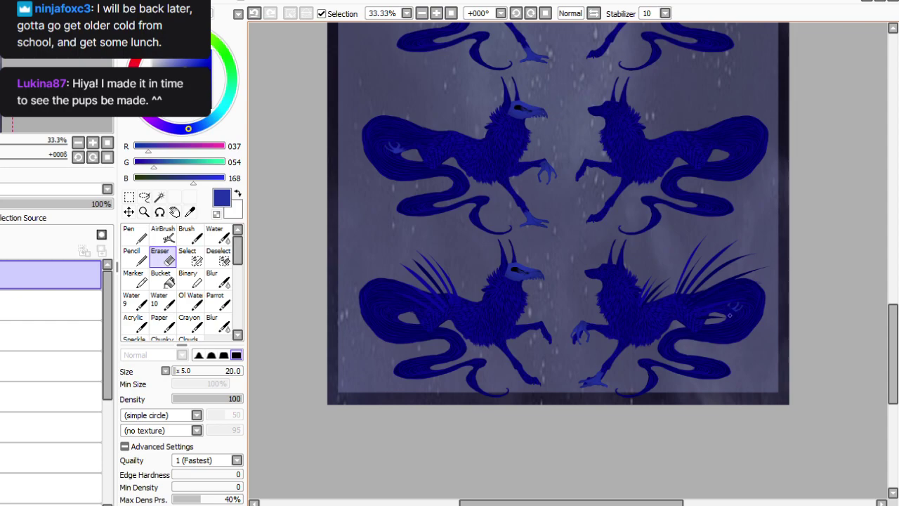
{"action": "left_click", "coordinate": [436, 13]}
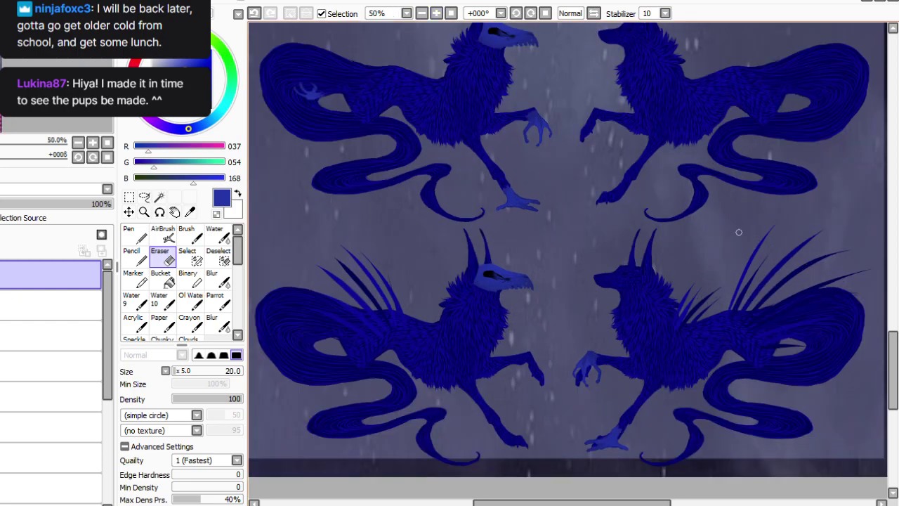
{"action": "left_click_drag", "start_coordinate": [893, 351], "coordinate": [893, 379]}
{"action": "left_click", "coordinate": [84, 485]}
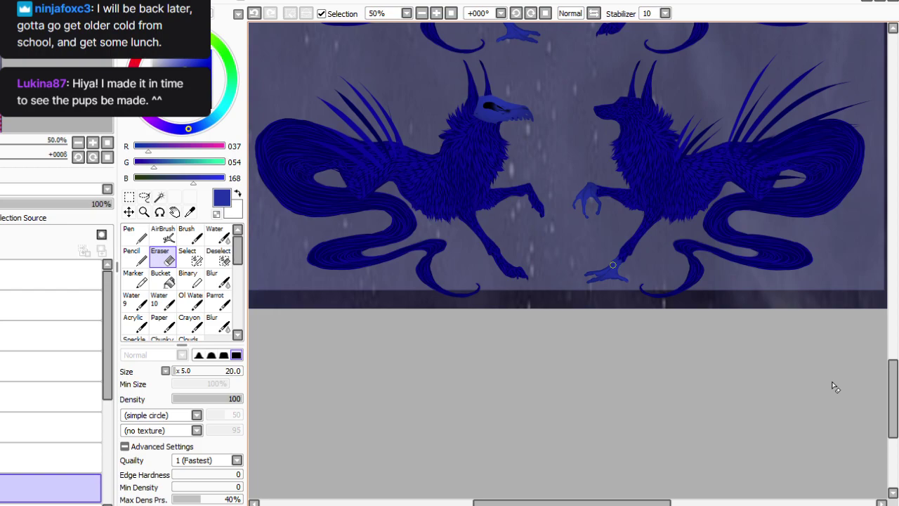
{"action": "left_click", "coordinate": [51, 458]}
{"action": "left_click", "coordinate": [51, 427]}
{"action": "left_click", "coordinate": [50, 274]}
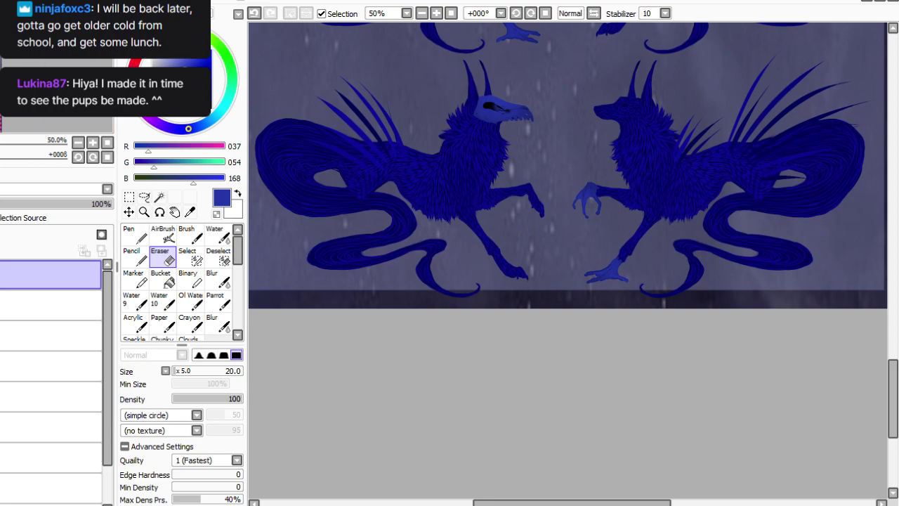
Compare the sixth-row creatures with the skull head and clawed feet layer hidden and shown.
{"action": "left_click", "coordinate": [0, 251]}
{"action": "left_click", "coordinate": [0, 275]}
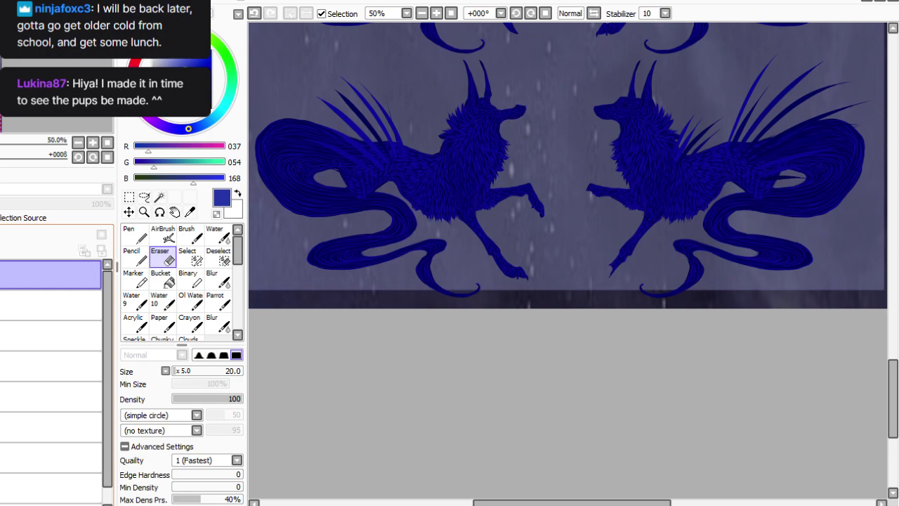
{"action": "left_click", "coordinate": [0, 274]}
{"action": "left_click", "coordinate": [0, 275]}
{"action": "left_click", "coordinate": [0, 274]}
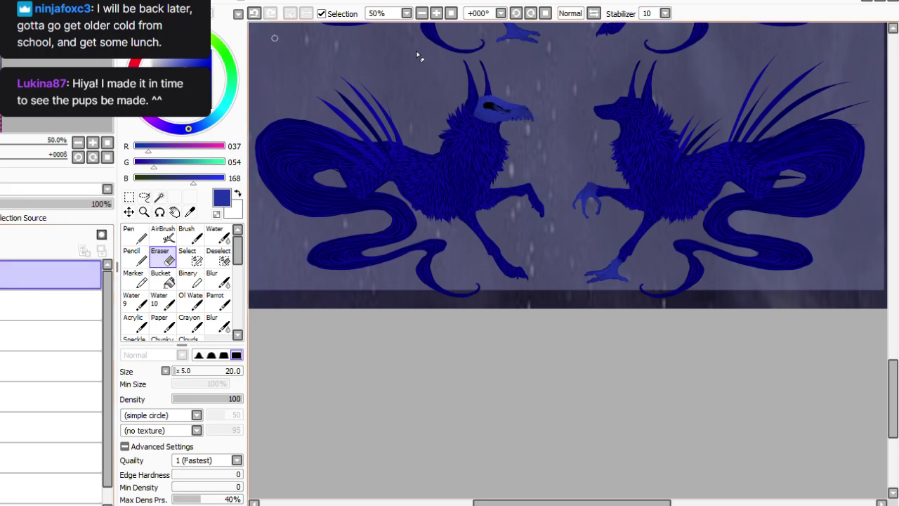
Examine the full litter sheet, comparing the upper rows' traits with the Relic and Aleu parent artwork.
{"action": "left_click", "coordinate": [451, 14]}
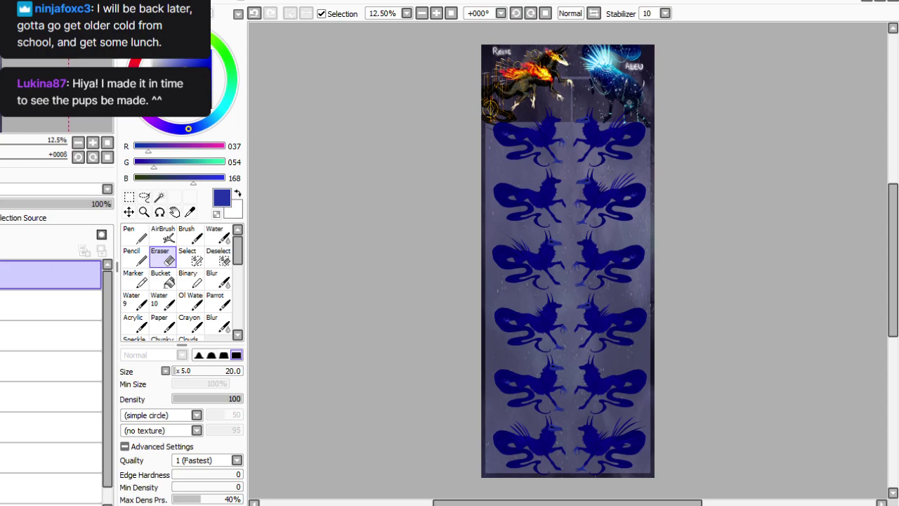
{"action": "left_click", "coordinate": [437, 12]}
{"action": "left_click", "coordinate": [437, 13]}
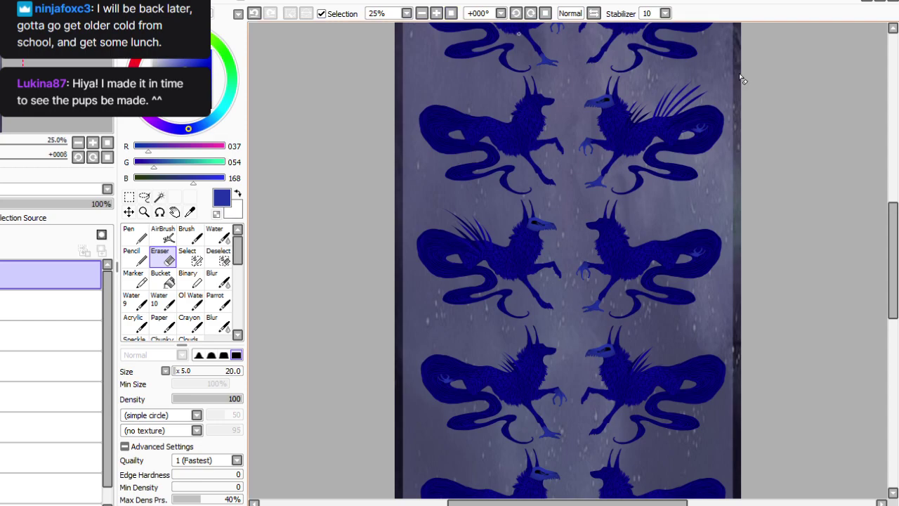
{"action": "left_click_drag", "start_coordinate": [893, 259], "coordinate": [893, 223]}
{"action": "scroll", "coordinate": [568, 260], "scroll_direction": "up", "scroll_amount": 3}
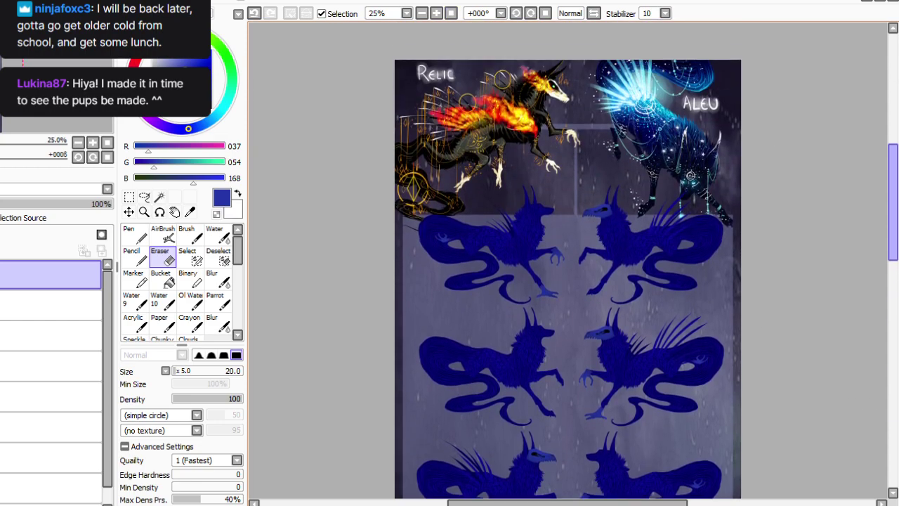
{"action": "scroll", "coordinate": [751, 63], "scroll_direction": "up", "scroll_amount": 3}
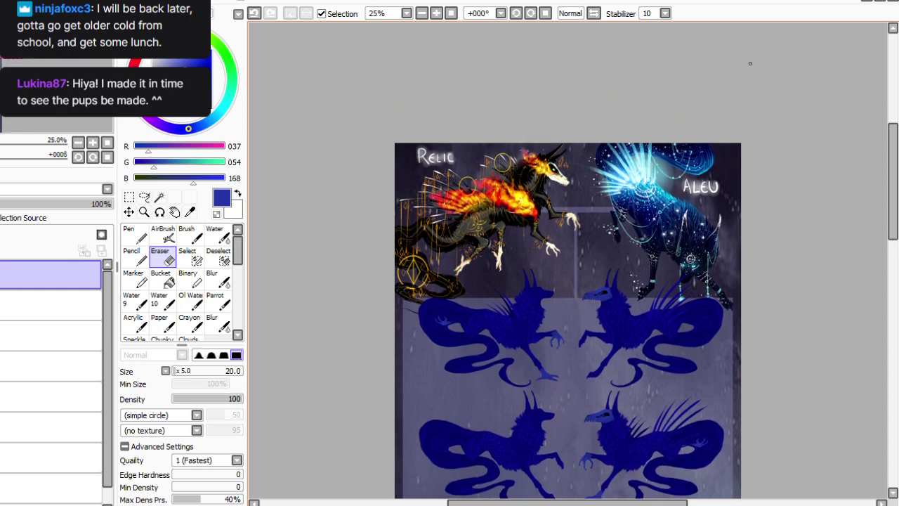
{"action": "left_click", "coordinate": [437, 13]}
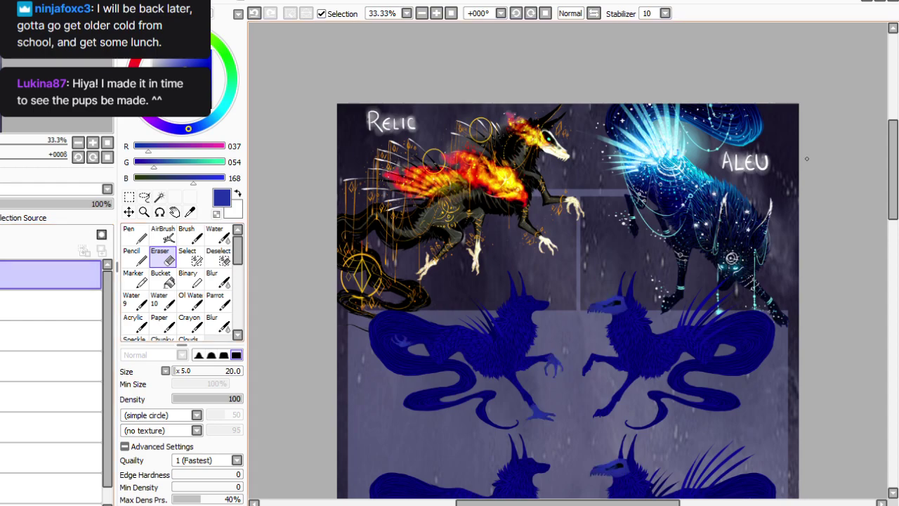
{"action": "mouse_move", "coordinate": [893, 179]}
{"action": "left_mouse_down"}
{"action": "mouse_move", "coordinate": [893, 390]}
{"action": "mouse_move", "coordinate": [893, 187]}
{"action": "left_mouse_up"}
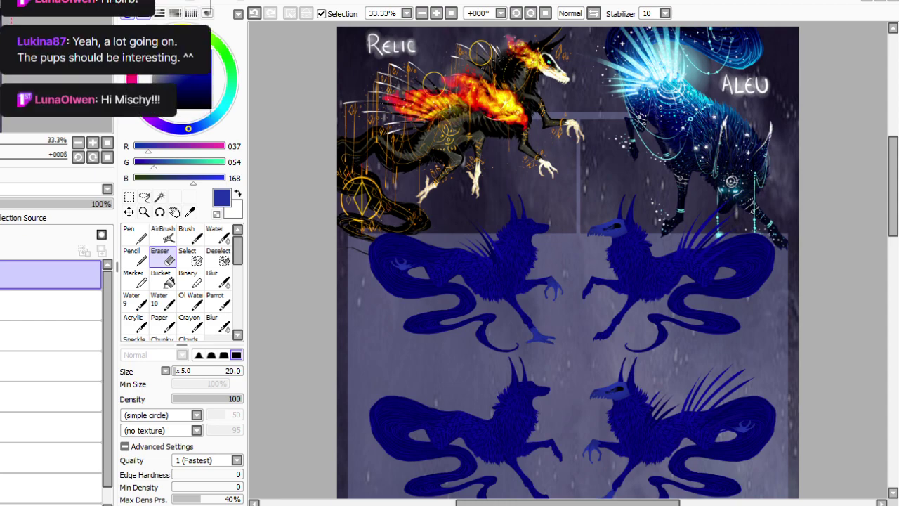
{"action": "scroll", "coordinate": [870, 255], "scroll_direction": "down", "scroll_amount": 5}
{"action": "scroll", "coordinate": [871, 255], "scroll_direction": "up", "scroll_amount": 2}
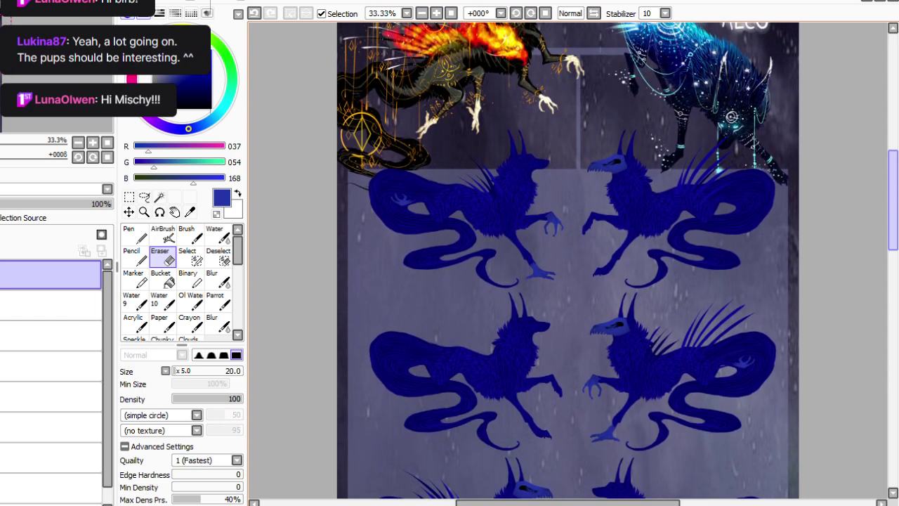
{"action": "scroll", "coordinate": [568, 260], "scroll_direction": "up", "scroll_amount": 3}
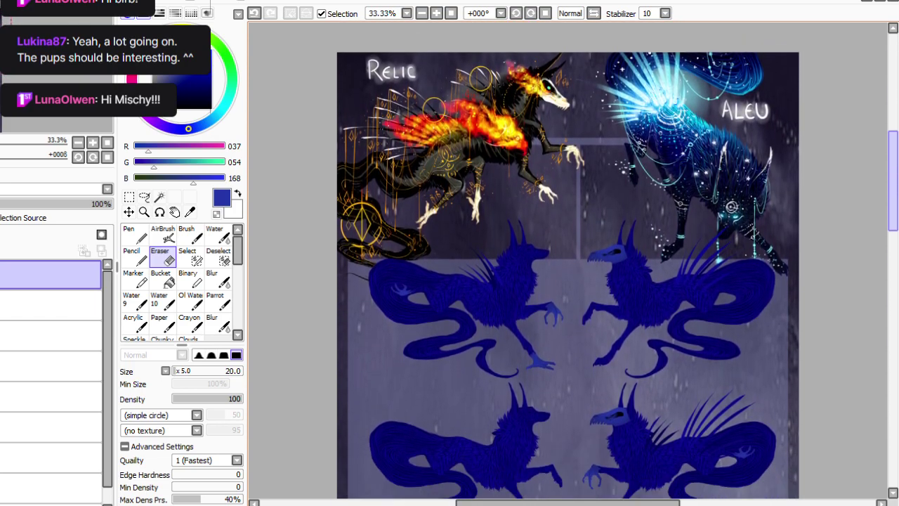
{"action": "scroll", "coordinate": [568, 260], "scroll_direction": "down", "scroll_amount": 8}
{"action": "scroll", "coordinate": [568, 260], "scroll_direction": "down", "scroll_amount": 4}
{"action": "scroll", "coordinate": [567, 260], "scroll_direction": "up", "scroll_amount": 7}
{"action": "scroll", "coordinate": [568, 260], "scroll_direction": "up", "scroll_amount": 3}
Make the creature base layer active and hide the layer holding the skull heads and clawed feet.
{"action": "left_click", "coordinate": [50, 305]}
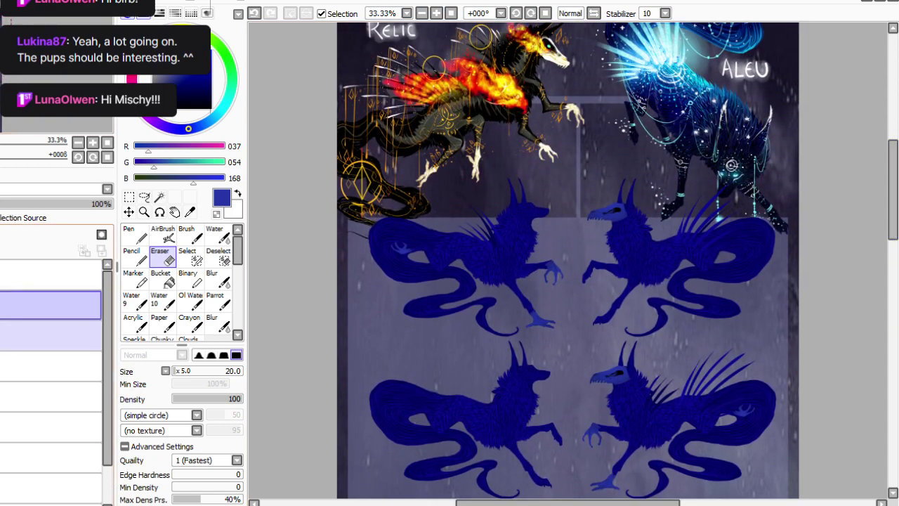
{"action": "left_click", "coordinate": [1, 275]}
{"action": "left_click", "coordinate": [1, 275]}
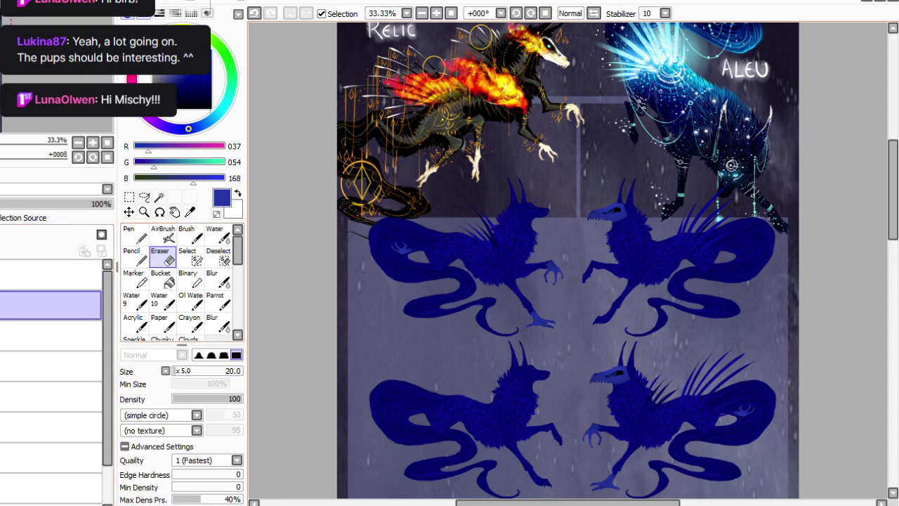
{"action": "left_click", "coordinate": [1, 274]}
{"action": "left_click", "coordinate": [2, 305]}
{"action": "left_click", "coordinate": [1, 305]}
Lasso the first-row left creature, adjust its hue and saturation, and clear the selection.
{"action": "left_click", "coordinate": [144, 199]}
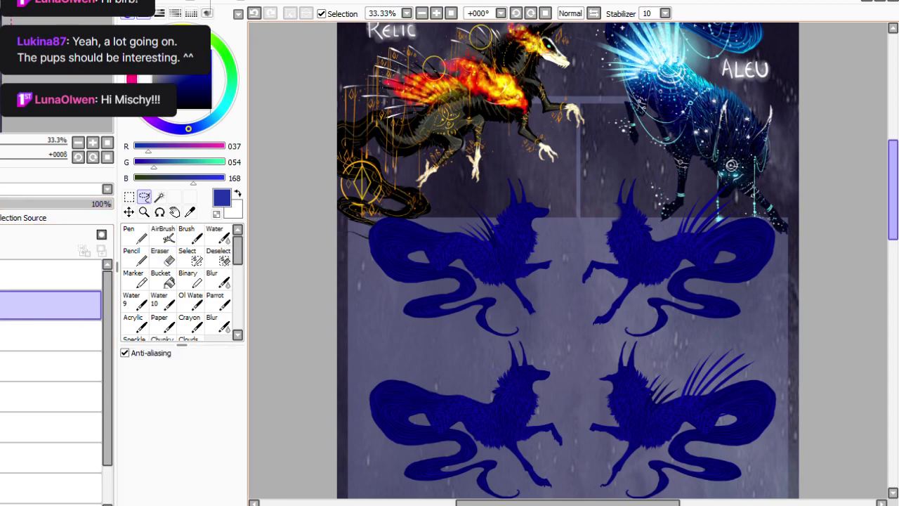
{"action": "scroll", "coordinate": [355, 240], "scroll_direction": "up", "scroll_amount": 2}
{"action": "mouse_move", "coordinate": [505, 208]}
{"action": "left_mouse_down"}
{"action": "mouse_move", "coordinate": [572, 297]}
{"action": "mouse_move", "coordinate": [538, 378]}
{"action": "mouse_move", "coordinate": [343, 288]}
{"action": "mouse_move", "coordinate": [493, 222]}
{"action": "left_mouse_up"}
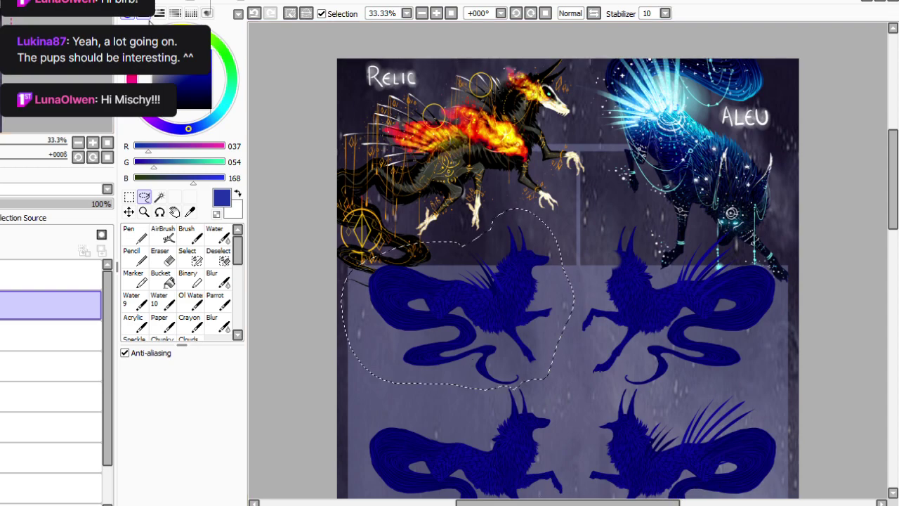
{"action": "key", "text": "ctrl+u"}
{"action": "left_click", "coordinate": [145, 346]}
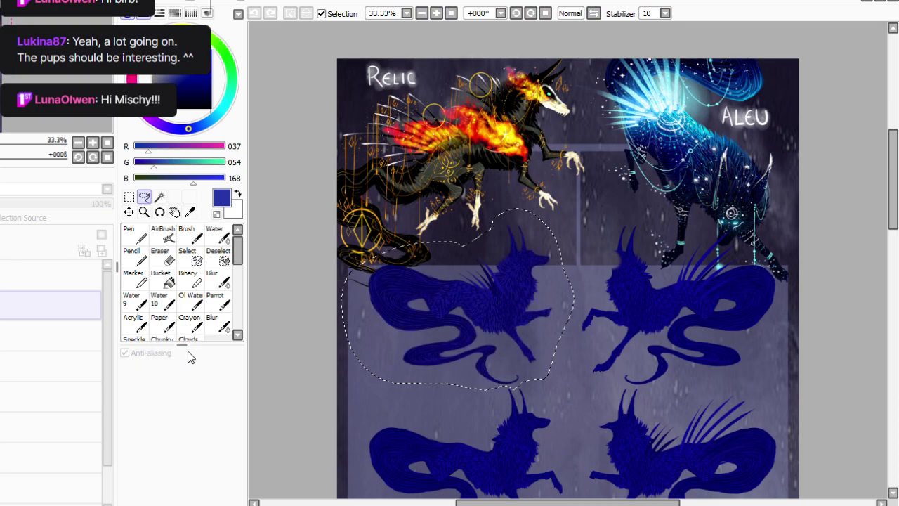
{"action": "key", "text": "Return"}
{"action": "key", "text": "ctrl+d"}
Lasso the first-row right creature, desaturate it to a near-black tone with the hue and saturation adjustment, and deselect it.
{"action": "mouse_move", "coordinate": [695, 236]}
{"action": "left_mouse_down"}
{"action": "mouse_move", "coordinate": [815, 333]}
{"action": "mouse_move", "coordinate": [651, 394]}
{"action": "mouse_move", "coordinate": [583, 383]}
{"action": "mouse_move", "coordinate": [581, 242]}
{"action": "mouse_move", "coordinate": [618, 210]}
{"action": "left_mouse_up"}
{"action": "left_click", "coordinate": [147, 21]}
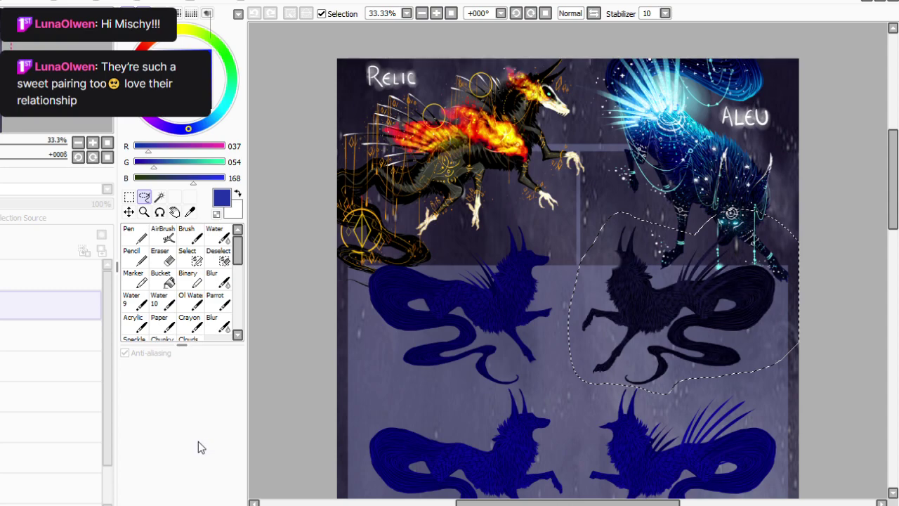
{"action": "key", "text": "ctrl+d"}
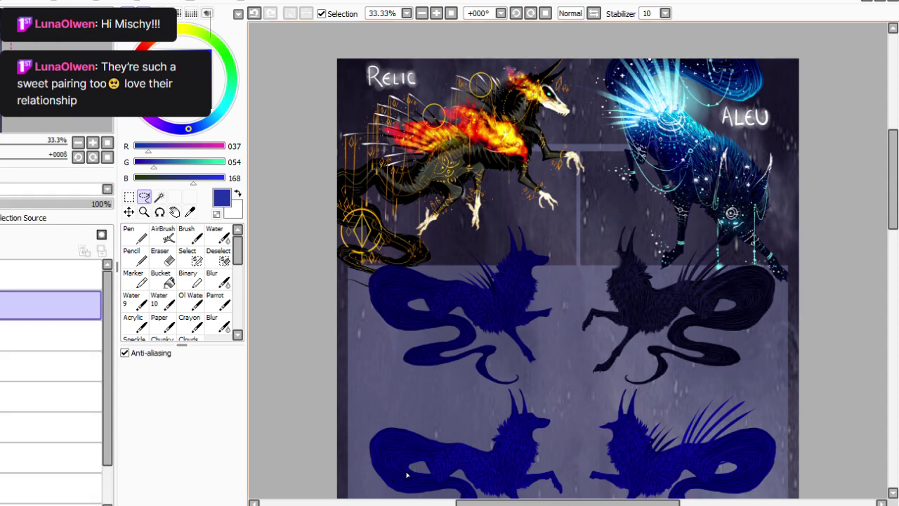
Lasso the second-row left creature, recolor it to a pale cream white with the hue and saturation adjustment, and deselect it.
{"action": "scroll", "coordinate": [678, 216], "scroll_direction": "down", "scroll_amount": 5}
{"action": "mouse_move", "coordinate": [541, 169]}
{"action": "left_mouse_down"}
{"action": "mouse_move", "coordinate": [570, 257]}
{"action": "mouse_move", "coordinate": [557, 335]}
{"action": "mouse_move", "coordinate": [492, 334]}
{"action": "mouse_move", "coordinate": [376, 309]}
{"action": "mouse_move", "coordinate": [472, 187]}
{"action": "mouse_move", "coordinate": [497, 174]}
{"action": "left_mouse_up"}
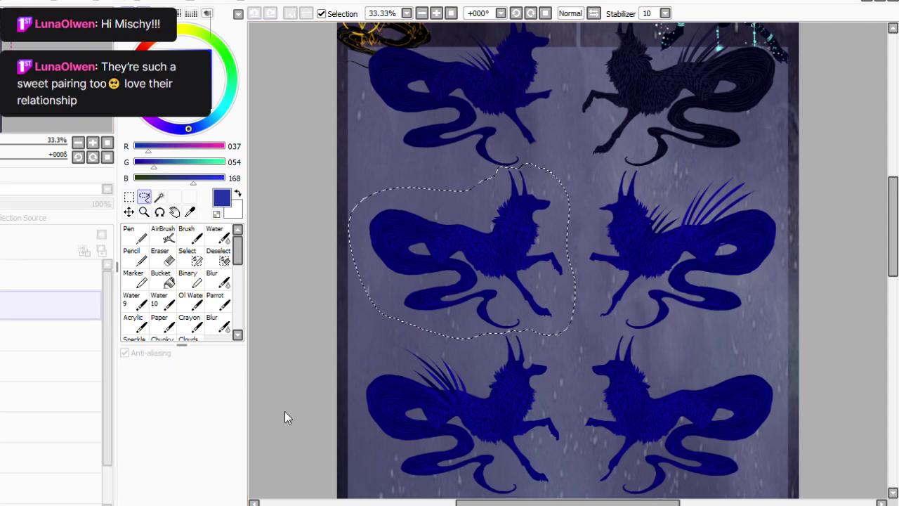
{"action": "left_click", "coordinate": [254, 416]}
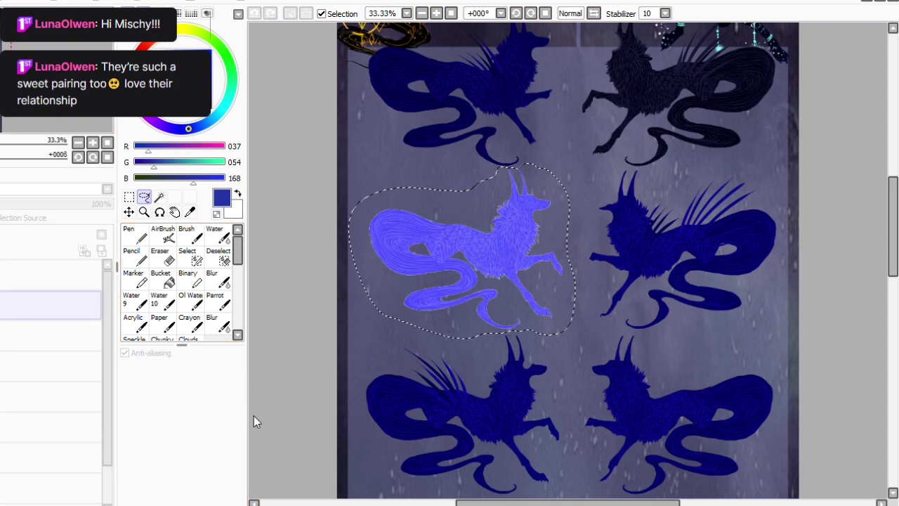
{"action": "left_click", "coordinate": [56, 464]}
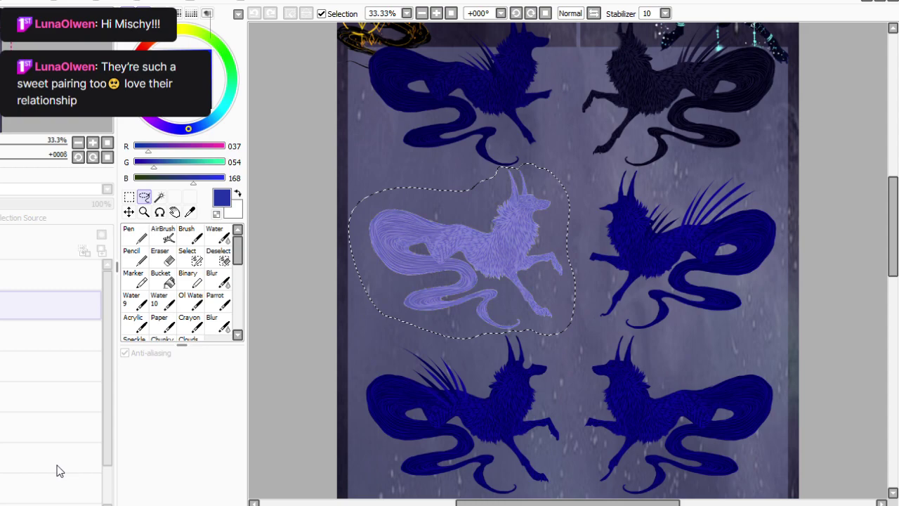
{"action": "left_click_drag", "start_coordinate": [253, 416], "coordinate": [267, 416]}
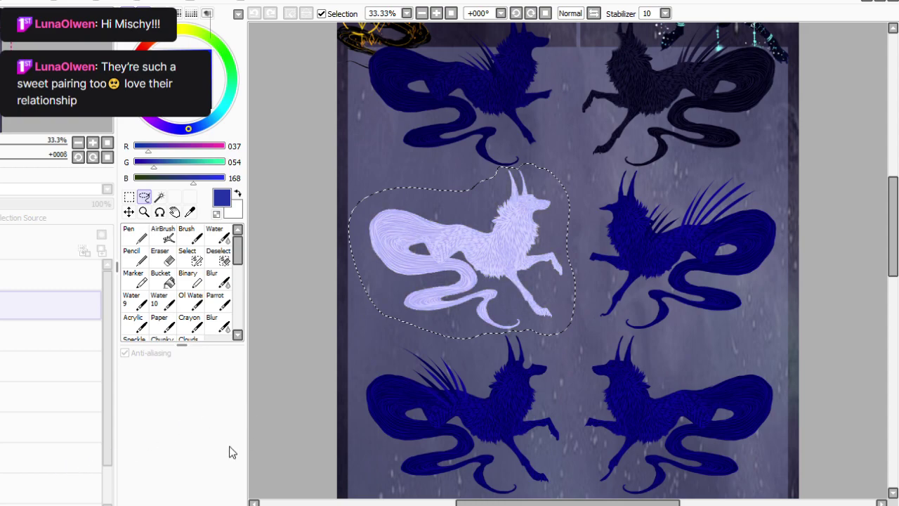
{"action": "left_click_drag", "start_coordinate": [204, 324], "coordinate": [280, 329]}
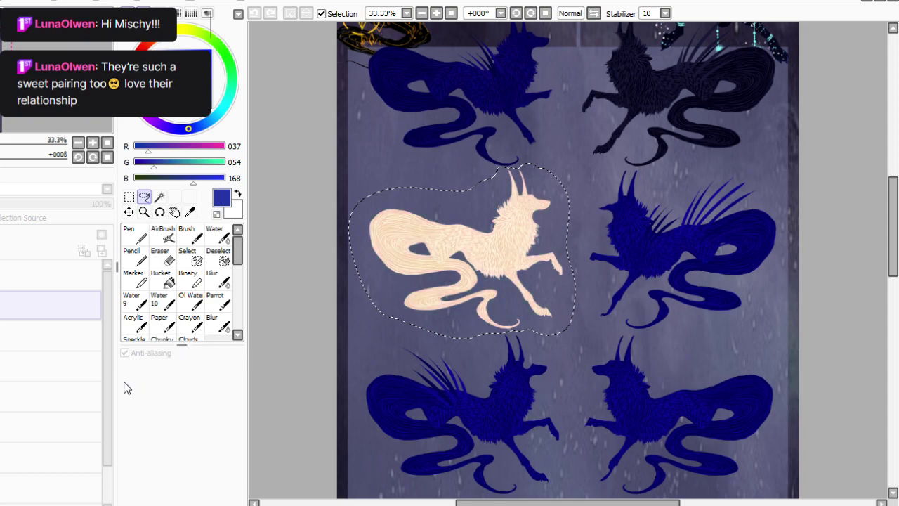
{"action": "left_click", "coordinate": [219, 381]}
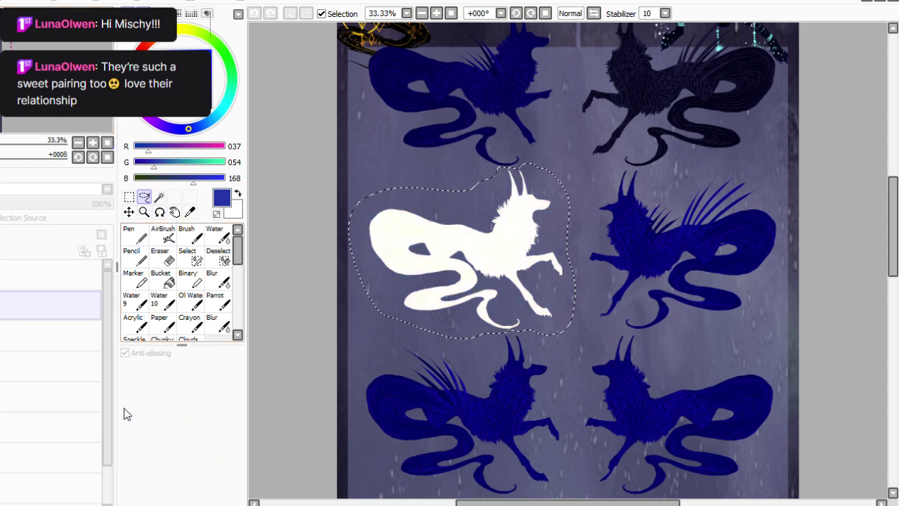
{"action": "left_click", "coordinate": [100, 415]}
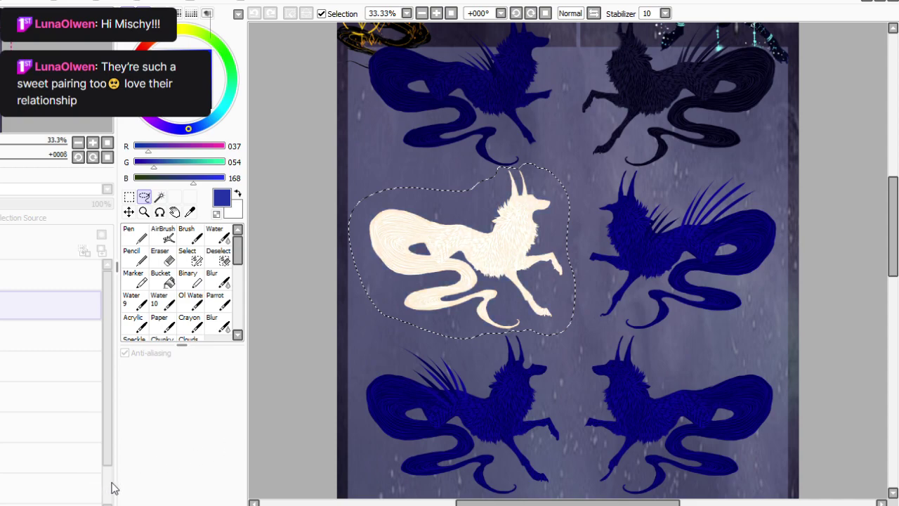
{"action": "left_click", "coordinate": [205, 500]}
{"action": "key", "text": "ctrl+d"}
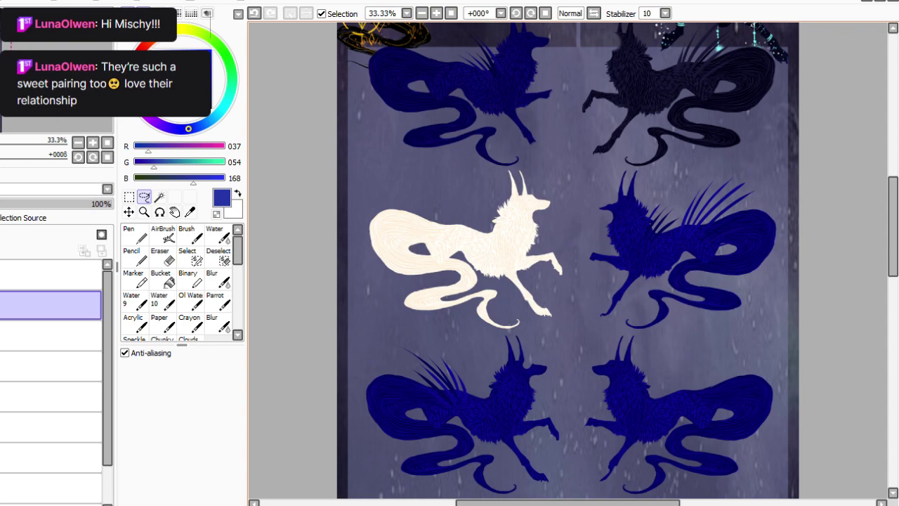
Lasso the second-row right creature, lighten it to a soft periwinkle blue with the hue and saturation adjustment, and deselect it.
{"action": "scroll", "coordinate": [369, 475], "scroll_direction": "up", "scroll_amount": 5}
{"action": "scroll", "coordinate": [369, 475], "scroll_direction": "down", "scroll_amount": 5}
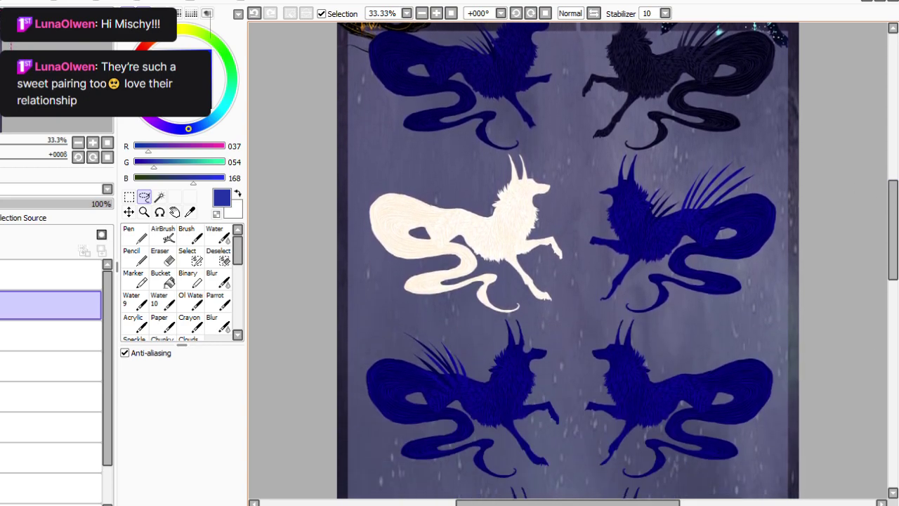
{"action": "mouse_move", "coordinate": [691, 160]}
{"action": "left_mouse_down"}
{"action": "mouse_move", "coordinate": [789, 177]}
{"action": "mouse_move", "coordinate": [694, 325]}
{"action": "mouse_move", "coordinate": [643, 320]}
{"action": "mouse_move", "coordinate": [605, 309]}
{"action": "mouse_move", "coordinate": [584, 238]}
{"action": "mouse_move", "coordinate": [616, 149]}
{"action": "mouse_move", "coordinate": [633, 147]}
{"action": "left_mouse_up"}
{"action": "left_click", "coordinate": [86, 2]}
{"action": "left_click", "coordinate": [162, 39]}
{"action": "left_click_drag", "start_coordinate": [208, 444], "coordinate": [225, 419]}
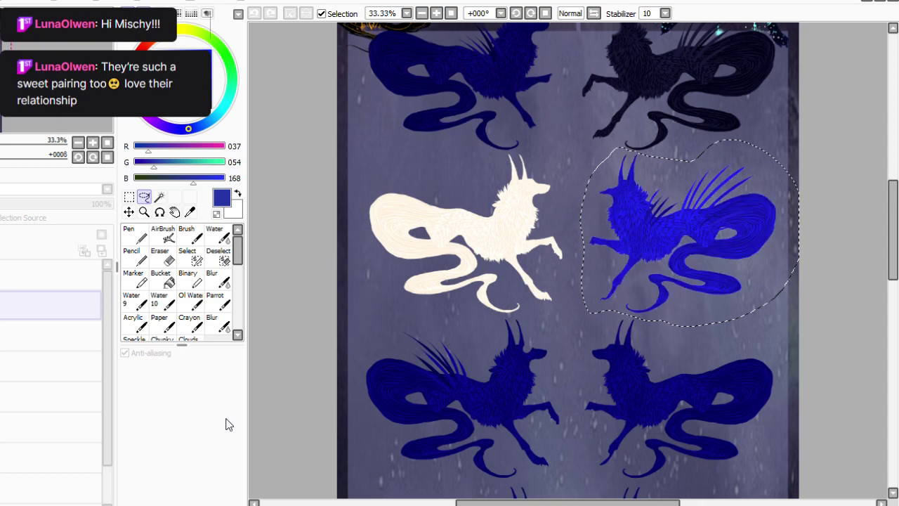
{"action": "left_click_drag", "start_coordinate": [163, 454], "coordinate": [82, 464]}
{"action": "left_click_drag", "start_coordinate": [213, 444], "coordinate": [247, 417]}
{"action": "left_click_drag", "start_coordinate": [67, 469], "coordinate": [106, 466]}
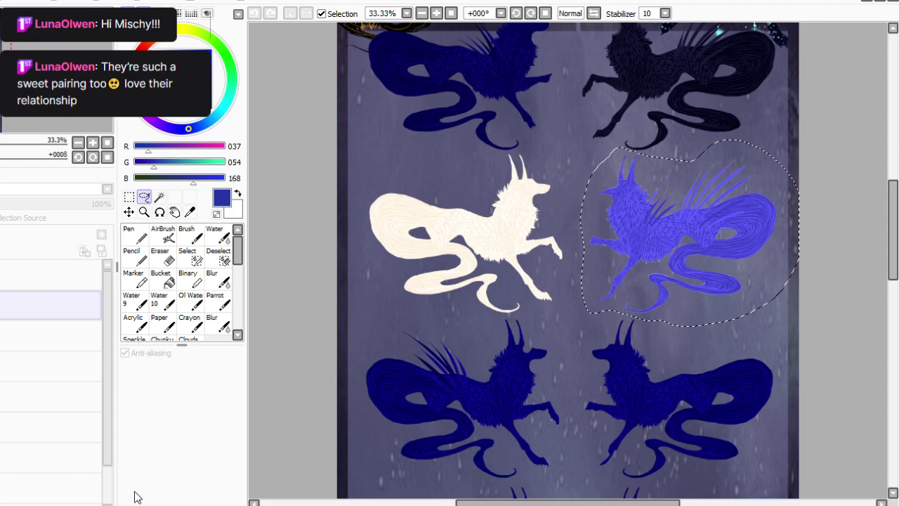
{"action": "left_click", "coordinate": [197, 499]}
{"action": "key", "text": "ctrl+d"}
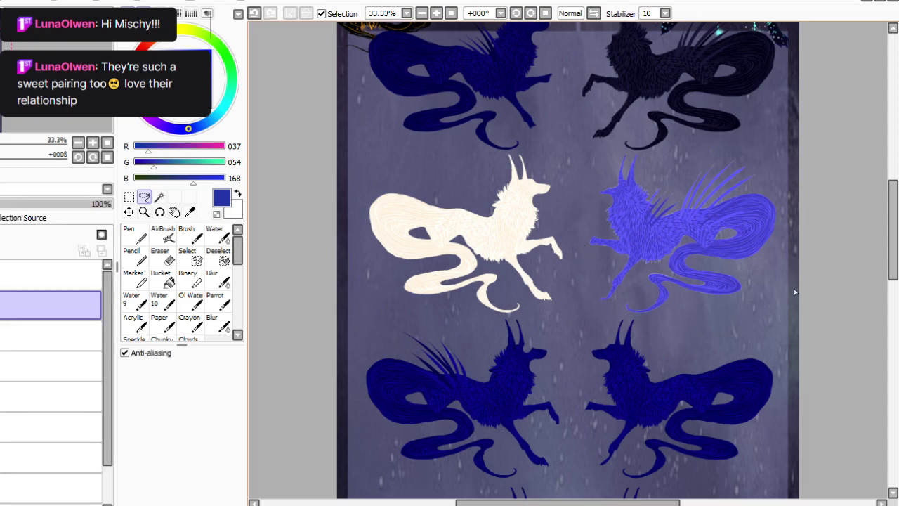
Lasso the third-row left creature, darken it to near-black with the hue and saturation adjustment, and deselect it.
{"action": "left_click_drag", "start_coordinate": [893, 232], "coordinate": [893, 211]}
{"action": "scroll", "coordinate": [567, 260], "scroll_direction": "down", "scroll_amount": 6}
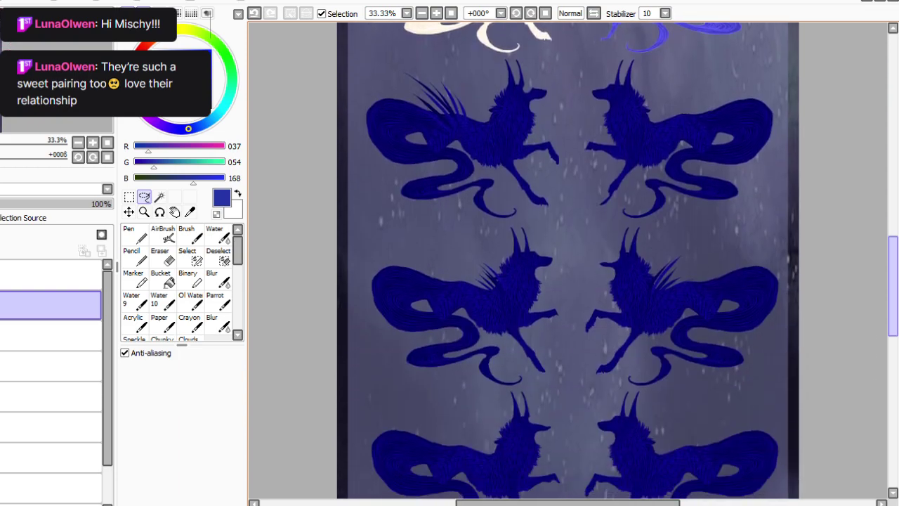
{"action": "mouse_move", "coordinate": [532, 171]}
{"action": "left_mouse_down"}
{"action": "mouse_move", "coordinate": [567, 255]}
{"action": "mouse_move", "coordinate": [551, 334]}
{"action": "mouse_move", "coordinate": [396, 331]}
{"action": "mouse_move", "coordinate": [427, 177]}
{"action": "mouse_move", "coordinate": [533, 172]}
{"action": "left_mouse_up"}
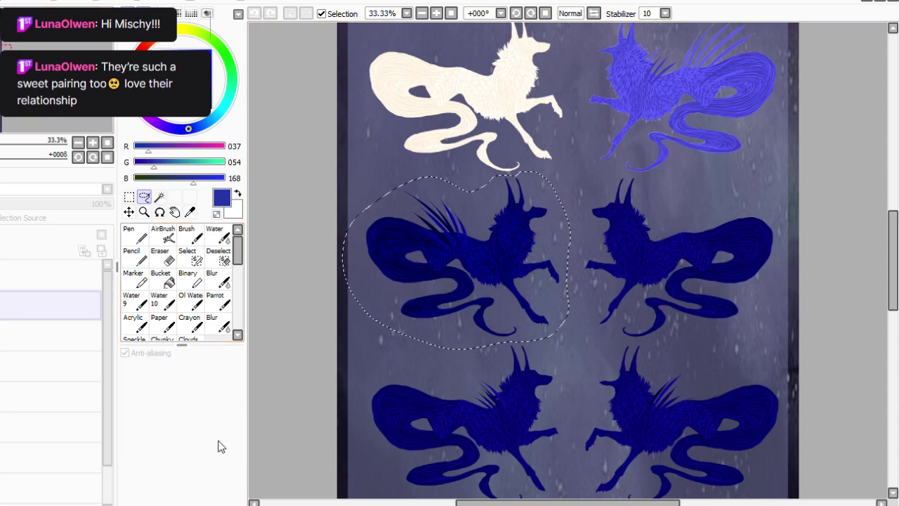
{"action": "left_click", "coordinate": [87, 460]}
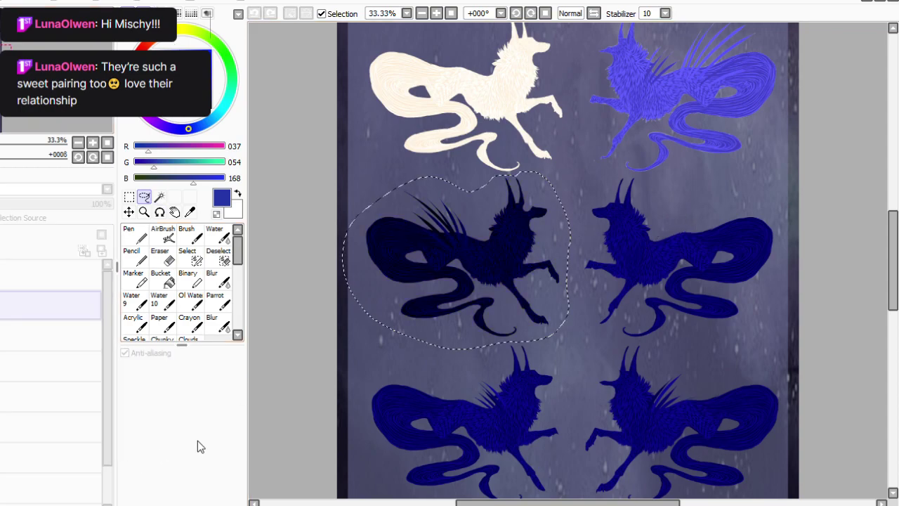
{"action": "left_click_drag", "start_coordinate": [74, 467], "coordinate": [67, 467]}
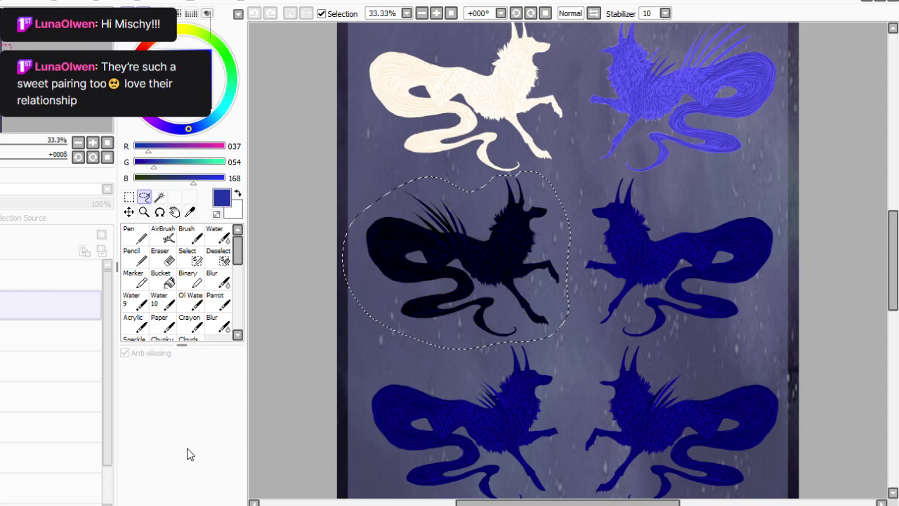
{"action": "key", "text": "Return"}
{"action": "key", "text": "ctrl+d"}
Lasso the fourth-row right creature and darken it from blue to near-black with a color adjustment.
{"action": "left_click_drag", "start_coordinate": [893, 251], "coordinate": [893, 284]}
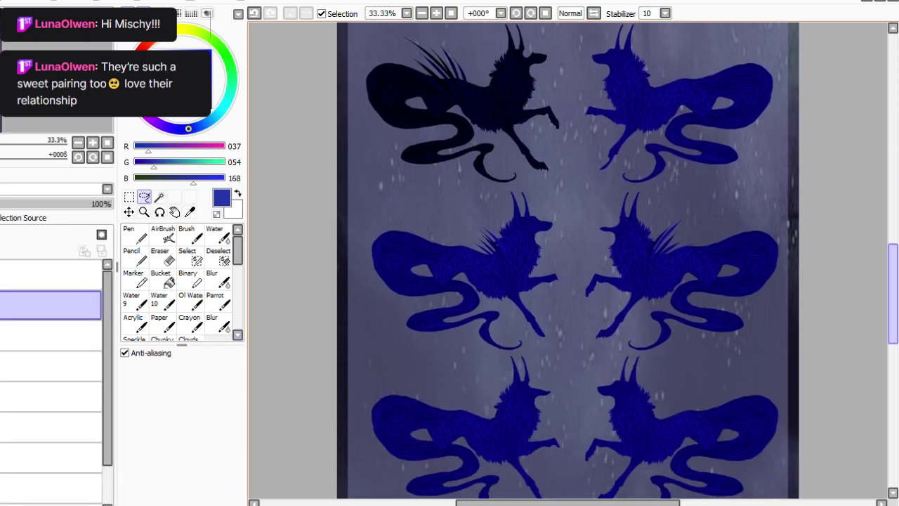
{"action": "mouse_move", "coordinate": [660, 188]}
{"action": "left_mouse_down"}
{"action": "mouse_move", "coordinate": [771, 210]}
{"action": "mouse_move", "coordinate": [790, 309]}
{"action": "mouse_move", "coordinate": [669, 353]}
{"action": "left_mouse_up"}
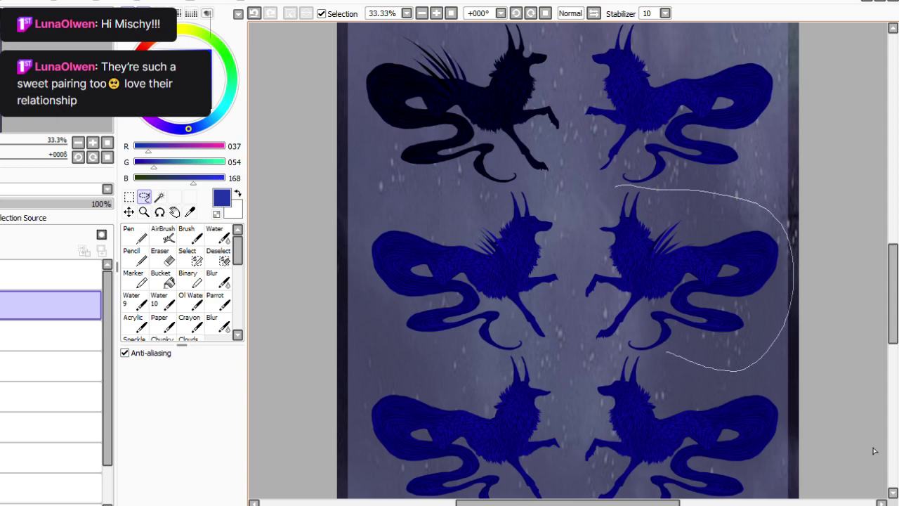
{"action": "mouse_move", "coordinate": [606, 353]}
{"action": "left_mouse_down"}
{"action": "mouse_move", "coordinate": [576, 257]}
{"action": "mouse_move", "coordinate": [614, 188]}
{"action": "left_mouse_up"}
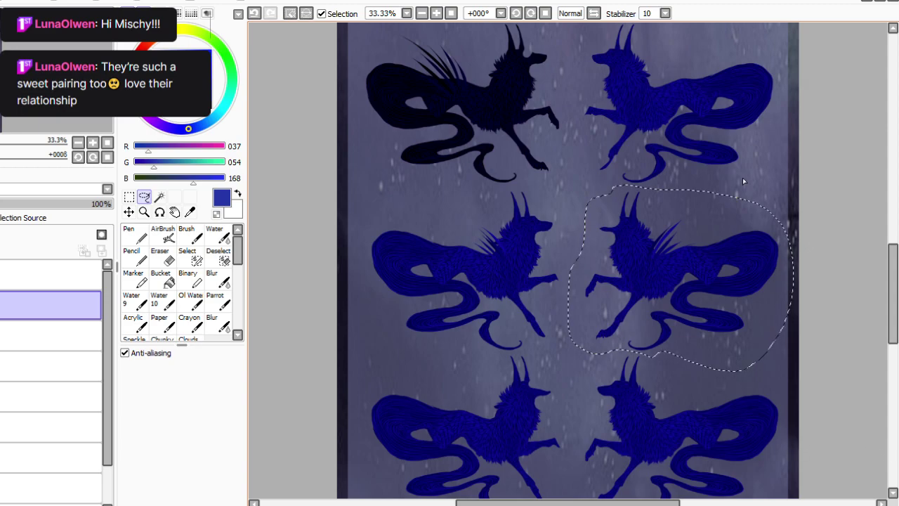
{"action": "left_click", "coordinate": [86, 1]}
{"action": "left_click", "coordinate": [128, 94]}
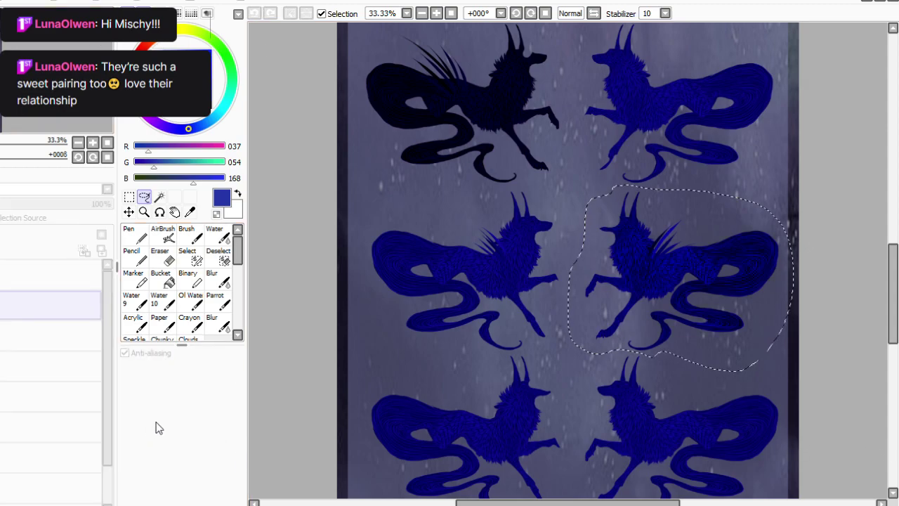
{"action": "left_click", "coordinate": [67, 466]}
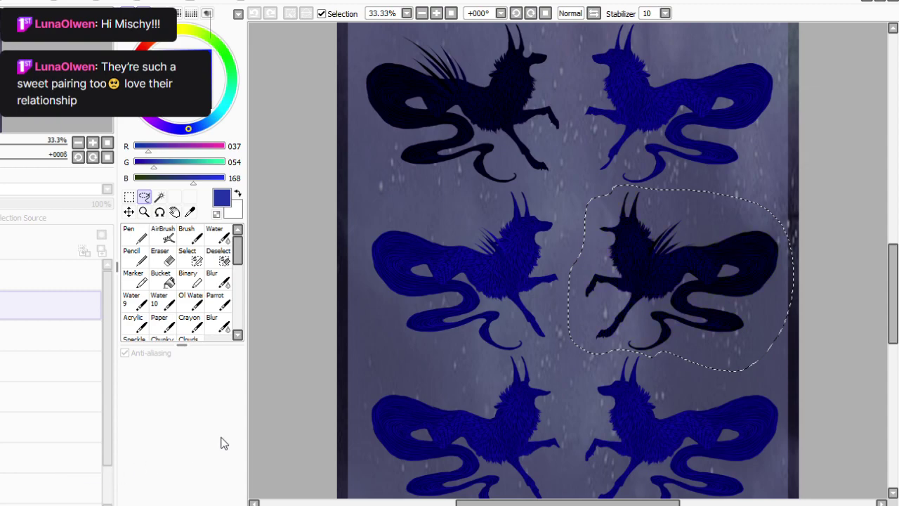
{"action": "left_click", "coordinate": [197, 424]}
Shift the selected fourth-row right creature to a very dark brown with the hue and saturation adjustment, and deselect it.
{"action": "left_click", "coordinate": [87, 1]}
{"action": "left_click", "coordinate": [147, 39]}
{"action": "left_click_drag", "start_coordinate": [204, 328], "coordinate": [282, 336]}
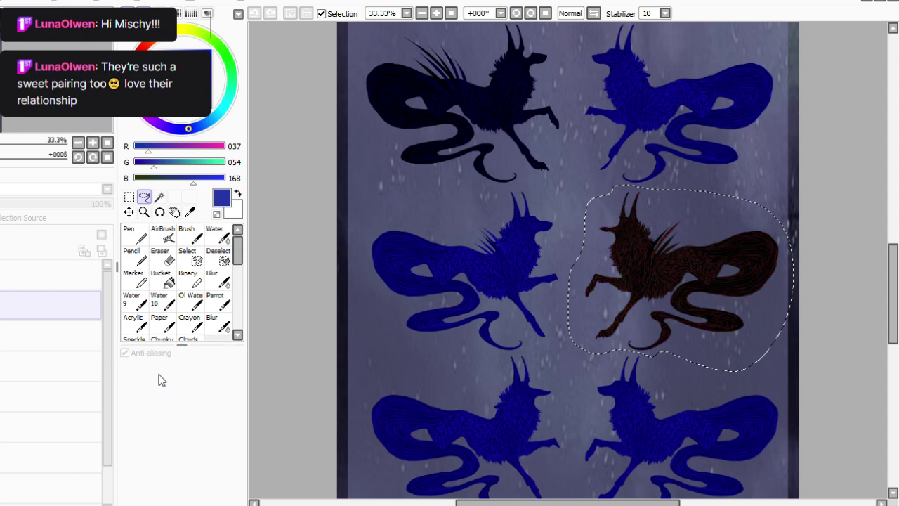
{"action": "left_click", "coordinate": [208, 412]}
{"action": "key", "text": "ctrl+d"}
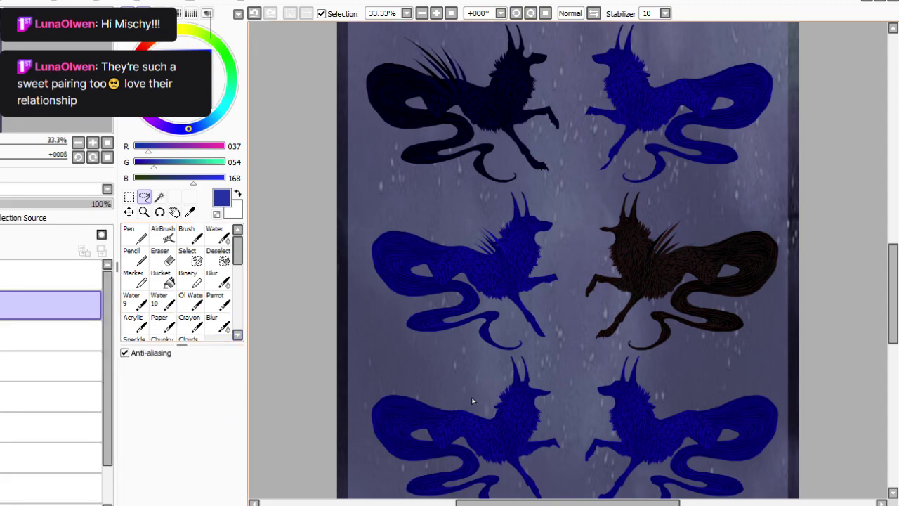
Lasso the third-row right creature, lighten it to a pale lavender white with the hue and saturation adjustment, and deselect it.
{"action": "scroll", "coordinate": [806, 214], "scroll_direction": "up", "scroll_amount": 3}
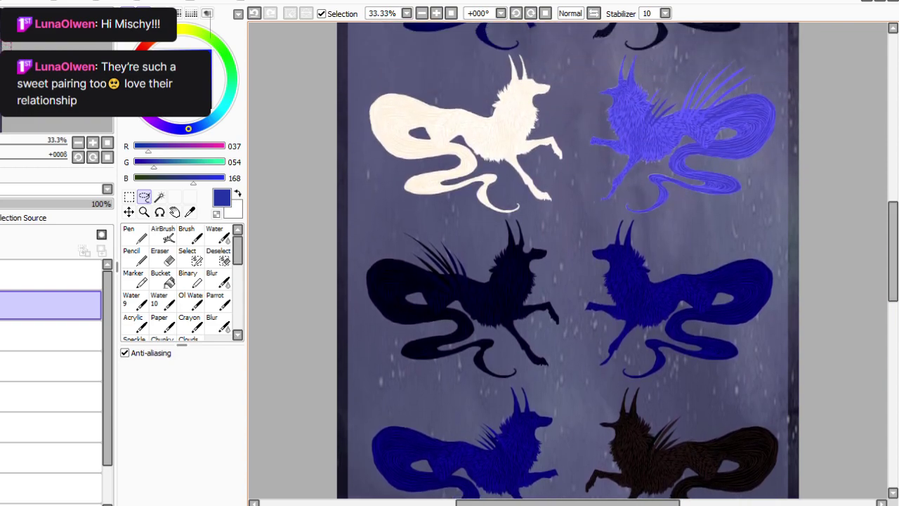
{"action": "mouse_move", "coordinate": [752, 239]}
{"action": "left_mouse_down"}
{"action": "mouse_move", "coordinate": [788, 320]}
{"action": "mouse_move", "coordinate": [666, 395]}
{"action": "left_mouse_up"}
{"action": "left_click_drag", "start_coordinate": [581, 355], "coordinate": [588, 230]}
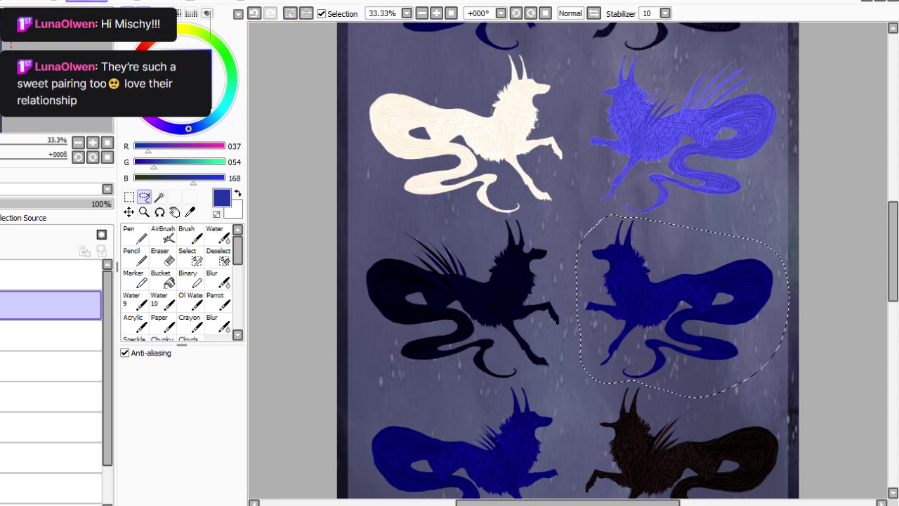
{"action": "left_click", "coordinate": [253, 430]}
{"action": "left_click", "coordinate": [56, 486]}
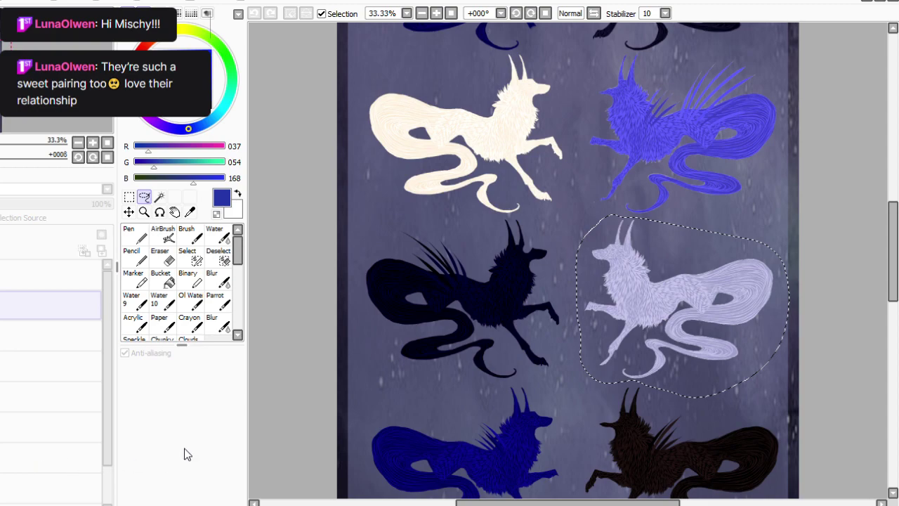
{"action": "left_click_drag", "start_coordinate": [262, 420], "coordinate": [272, 418]}
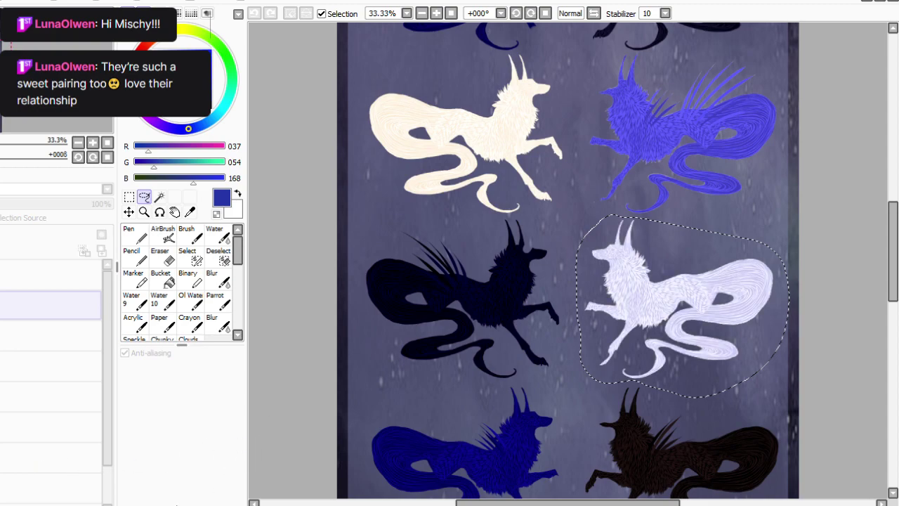
{"action": "left_click", "coordinate": [205, 504]}
{"action": "key", "text": "ctrl+d"}
Lasso the fourth-row left creature, darken it to a deep navy blue with a color adjustment, and deselect it.
{"action": "left_click", "coordinate": [452, 14]}
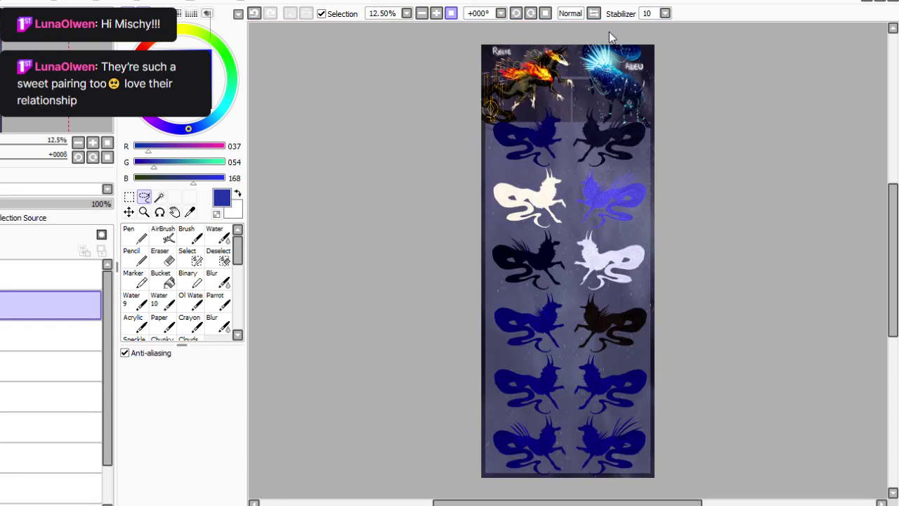
{"action": "scroll", "coordinate": [590, 34], "scroll_direction": "up", "scroll_amount": 1}
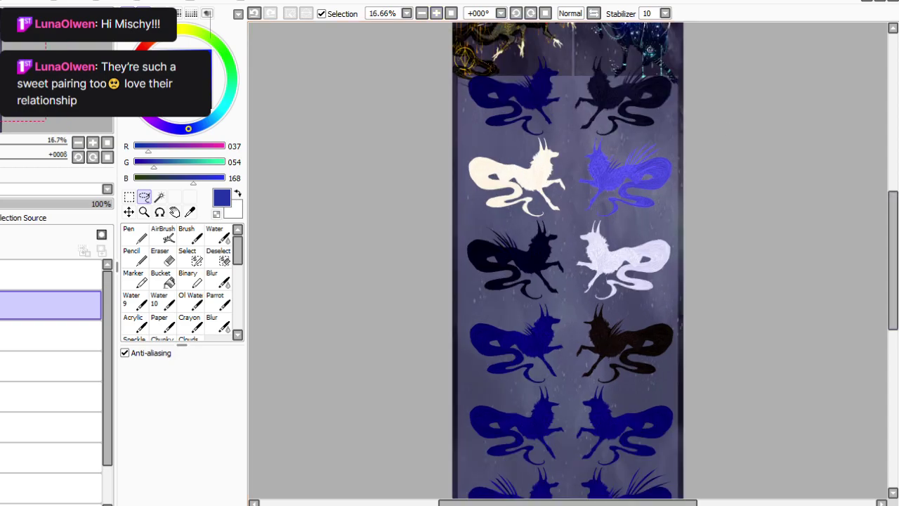
{"action": "scroll", "coordinate": [567, 260], "scroll_direction": "down", "scroll_amount": 3}
{"action": "scroll", "coordinate": [585, 21], "scroll_direction": "up", "scroll_amount": 2}
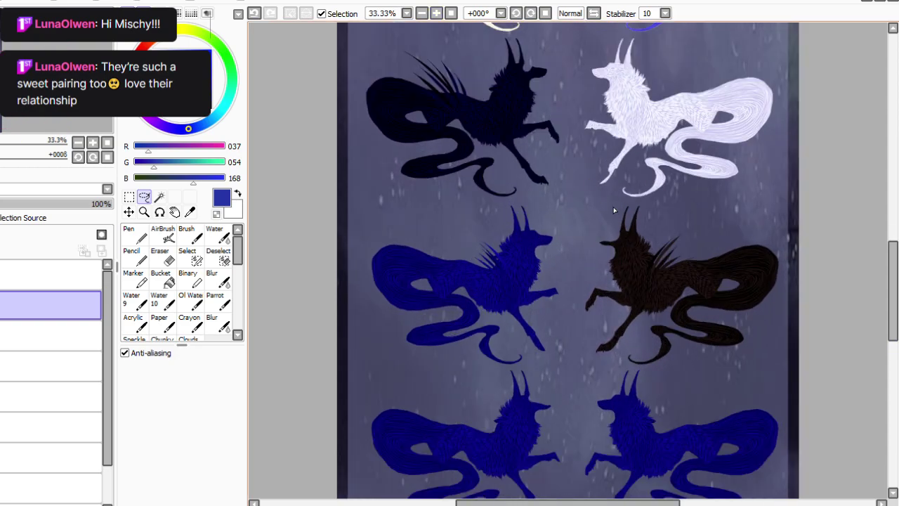
{"action": "left_click_drag", "start_coordinate": [538, 200], "coordinate": [566, 284]}
{"action": "left_click_drag", "start_coordinate": [441, 378], "coordinate": [461, 223]}
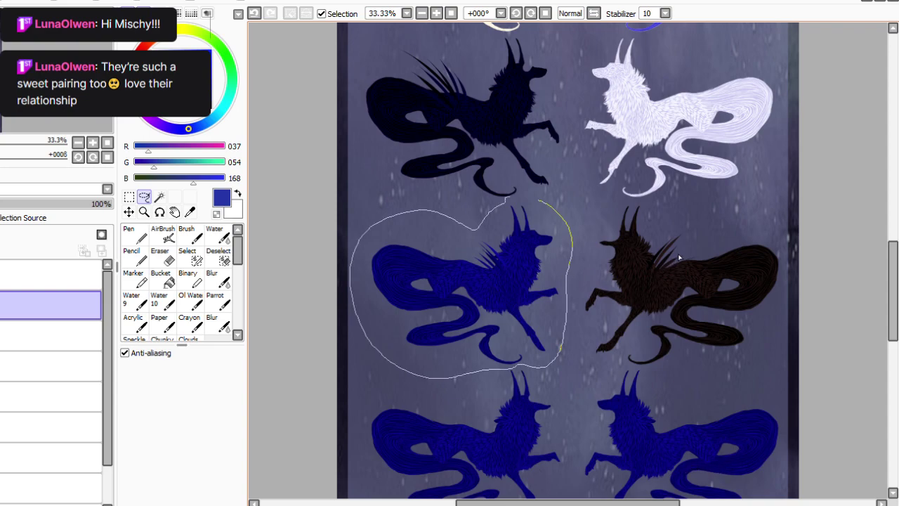
{"action": "left_click_drag", "start_coordinate": [506, 199], "coordinate": [523, 197]}
{"action": "left_click", "coordinate": [86, 1]}
{"action": "left_click", "coordinate": [170, 44]}
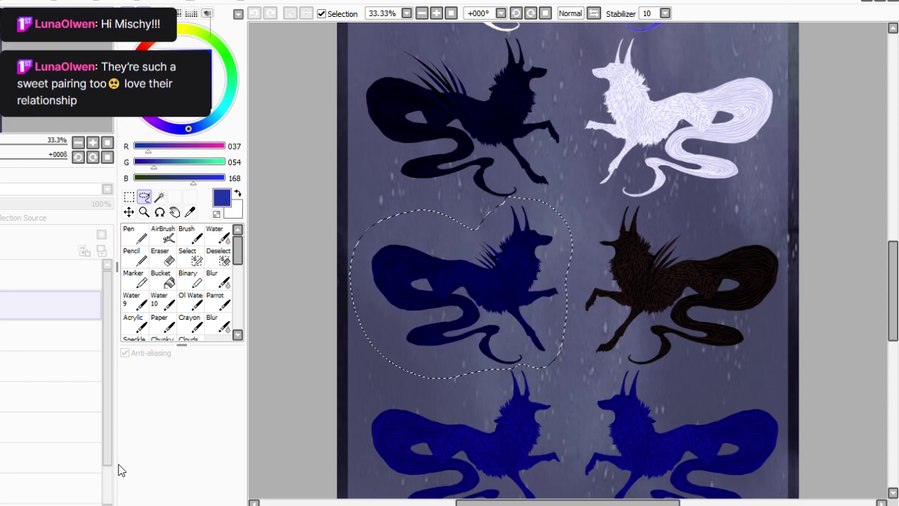
{"action": "key", "text": "ctrl+d"}
Lasso the fifth-row left creature and shift its hue from blue to red with the hue and saturation adjustment.
{"action": "scroll", "coordinate": [708, 267], "scroll_direction": "down", "scroll_amount": 5}
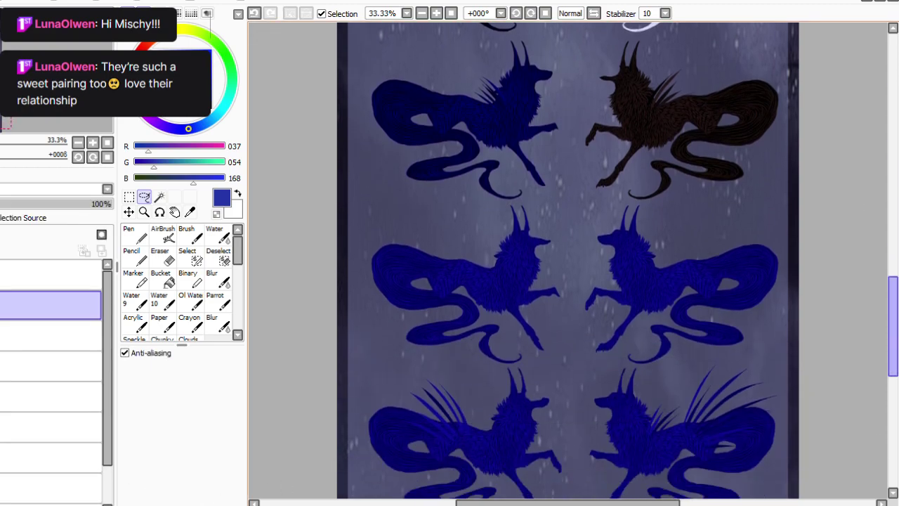
{"action": "left_click_drag", "start_coordinate": [534, 203], "coordinate": [575, 303]}
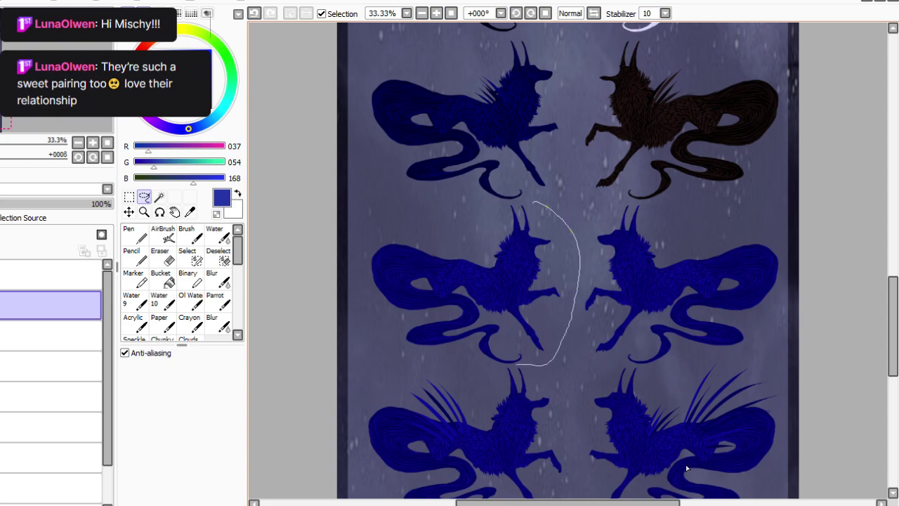
{"action": "mouse_move", "coordinate": [478, 366]}
{"action": "left_mouse_down"}
{"action": "mouse_move", "coordinate": [395, 215]}
{"action": "mouse_move", "coordinate": [513, 202]}
{"action": "left_mouse_up"}
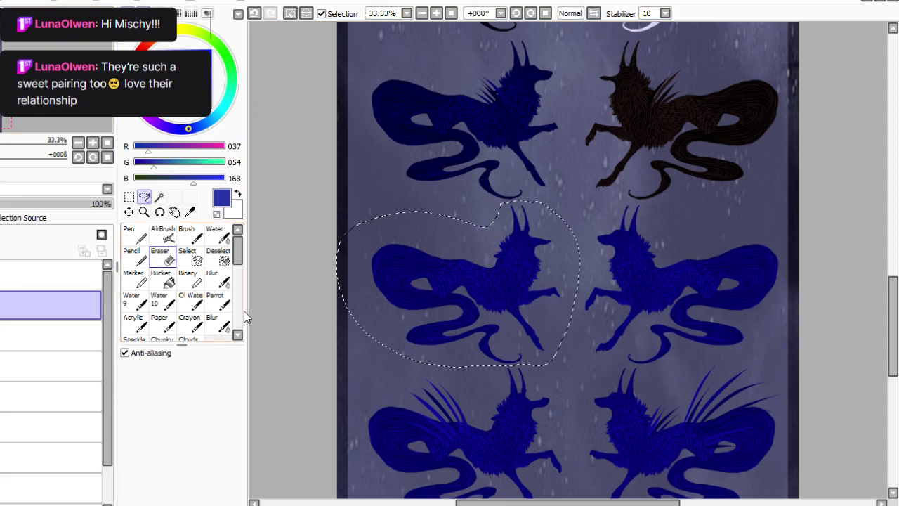
{"action": "key", "text": "ctrl+u"}
{"action": "left_click_drag", "start_coordinate": [207, 325], "coordinate": [125, 375]}
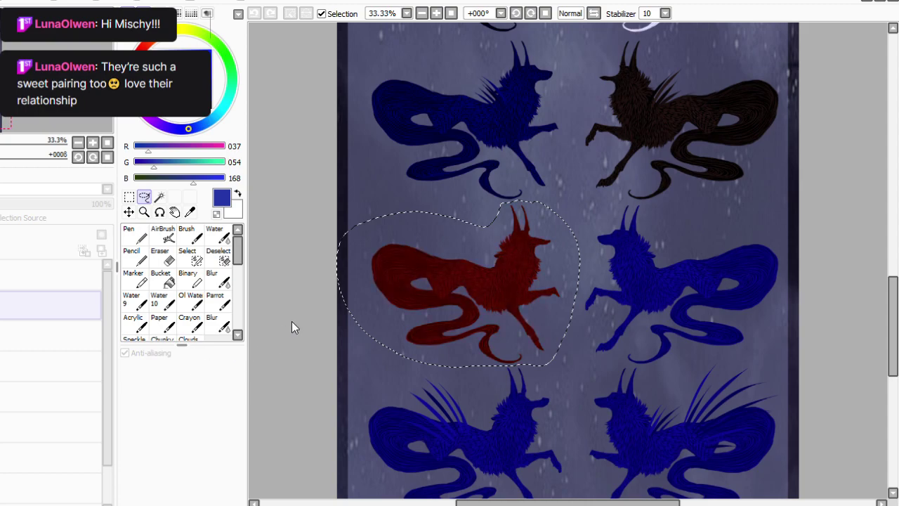
{"action": "left_click", "coordinate": [246, 411]}
Darken the selected fifth-row left creature to a deep red with a color adjustment, and deselect it.
{"action": "left_click", "coordinate": [86, 1]}
{"action": "left_click", "coordinate": [172, 38]}
{"action": "left_click_drag", "start_coordinate": [243, 419], "coordinate": [199, 439]}
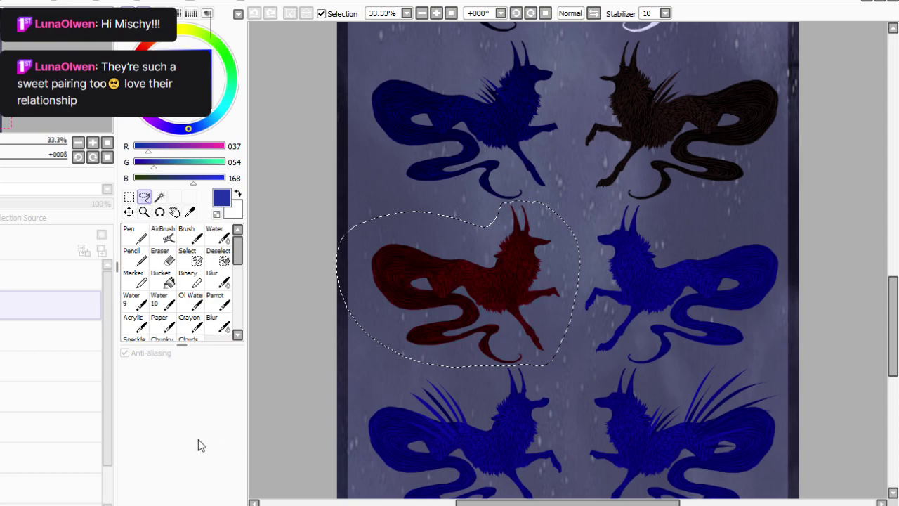
{"action": "left_click", "coordinate": [201, 504]}
{"action": "left_click", "coordinate": [403, 456]}
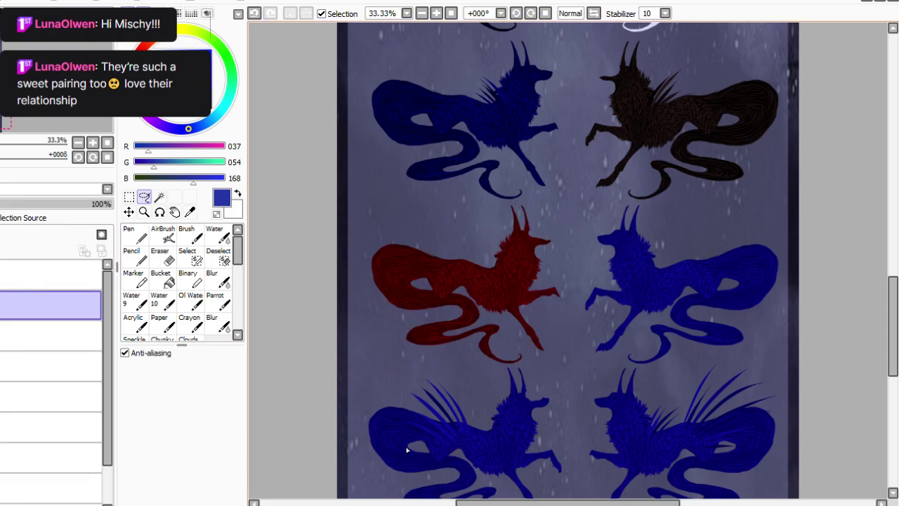
Lasso the sixth-row right creature and darken it to a very dark navy with a color adjustment.
{"action": "left_click", "coordinate": [451, 13]}
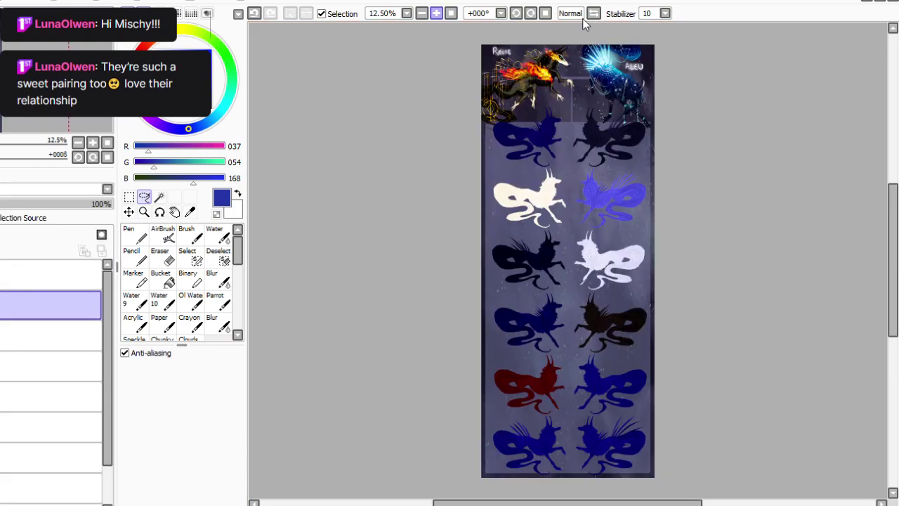
{"action": "key", "text": "ctrl+plus"}
{"action": "key", "text": "ctrl+plus"}
{"action": "scroll", "coordinate": [691, 161], "scroll_direction": "up", "scroll_amount": 5}
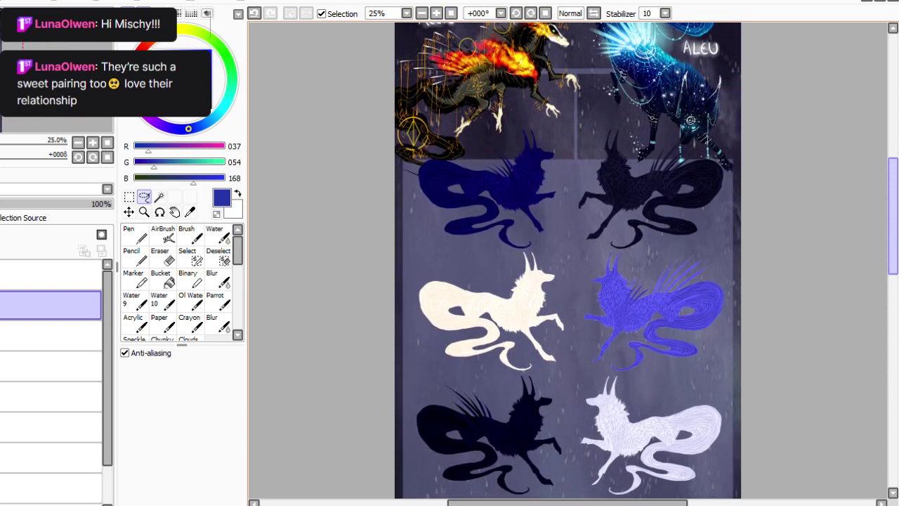
{"action": "scroll", "coordinate": [691, 162], "scroll_direction": "down", "scroll_amount": 10}
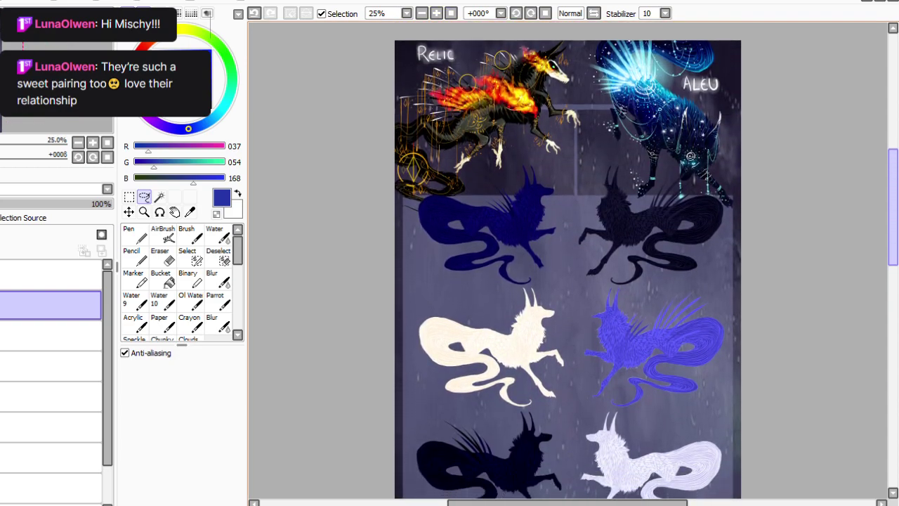
{"action": "scroll", "coordinate": [779, 296], "scroll_direction": "up", "scroll_amount": 1}
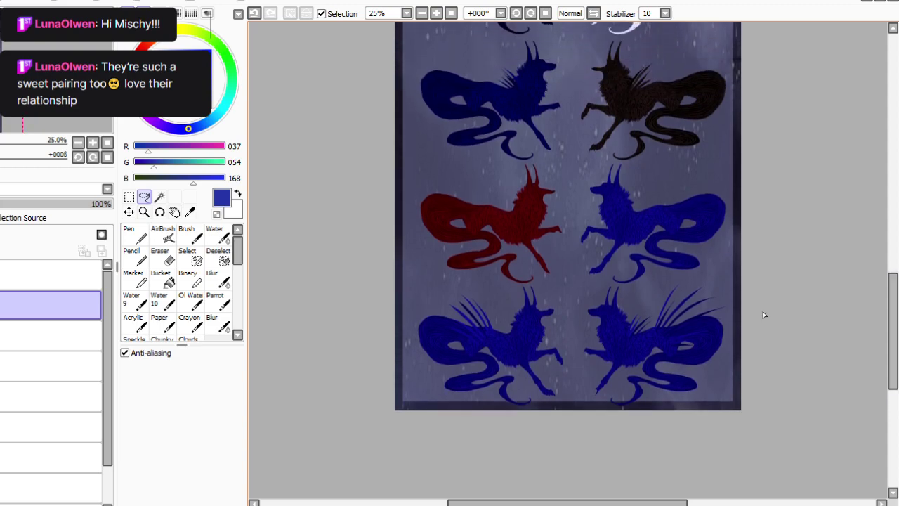
{"action": "mouse_move", "coordinate": [667, 278]}
{"action": "left_mouse_down"}
{"action": "mouse_move", "coordinate": [742, 314]}
{"action": "mouse_move", "coordinate": [664, 446]}
{"action": "mouse_move", "coordinate": [564, 437]}
{"action": "mouse_move", "coordinate": [577, 344]}
{"action": "left_mouse_up"}
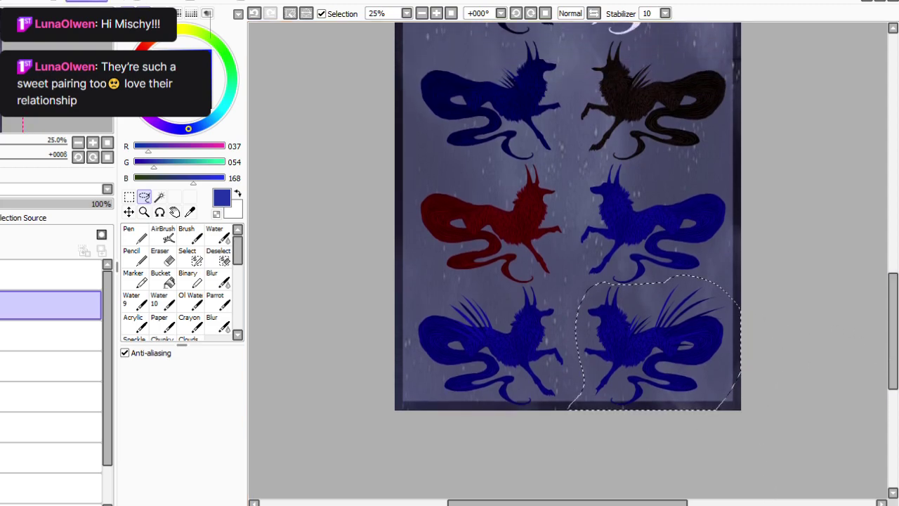
{"action": "left_click_drag", "start_coordinate": [229, 411], "coordinate": [63, 468]}
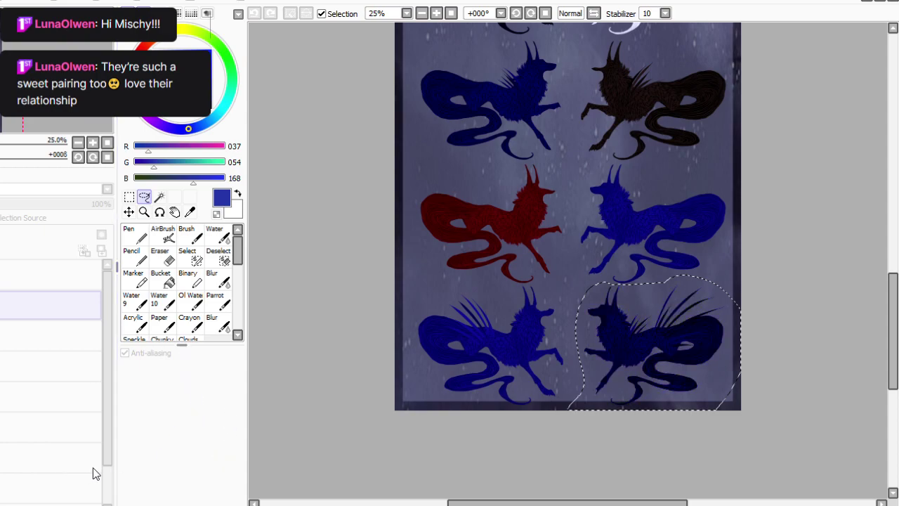
{"action": "left_click", "coordinate": [184, 475]}
Desaturate the selected sixth-row right creature to a dark charcoal tone with the hue and saturation adjustment, and deselect it.
{"action": "left_click", "coordinate": [86, 1]}
{"action": "left_click", "coordinate": [106, 18]}
{"action": "left_click", "coordinate": [125, 359]}
{"action": "key", "text": "Return"}
{"action": "key", "text": "ctrl+d"}
Lasso the fifth-row right creature and open the hue and saturation adjustment for it.
{"action": "mouse_move", "coordinate": [685, 171]}
{"action": "left_mouse_down"}
{"action": "mouse_move", "coordinate": [744, 232]}
{"action": "mouse_move", "coordinate": [714, 273]}
{"action": "left_mouse_up"}
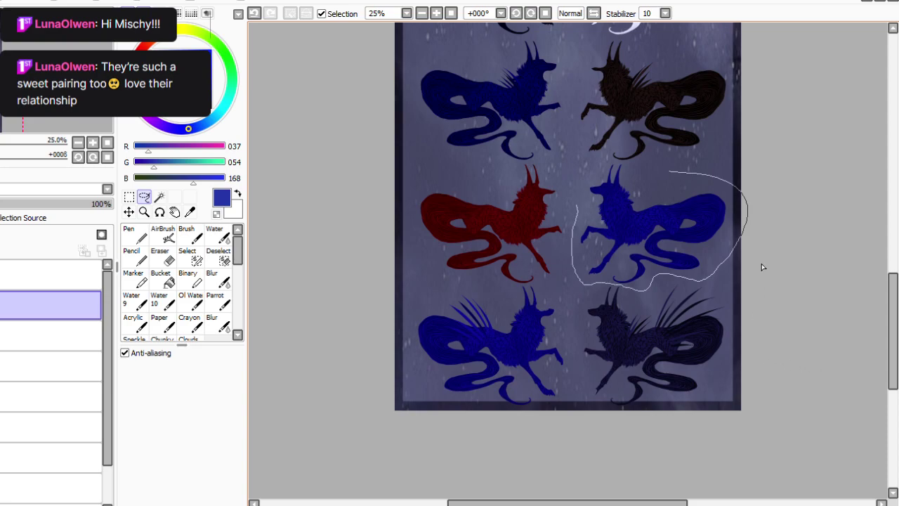
{"action": "left_click_drag", "start_coordinate": [609, 162], "coordinate": [627, 162]}
{"action": "left_click", "coordinate": [86, 1]}
{"action": "left_click", "coordinate": [106, 14]}
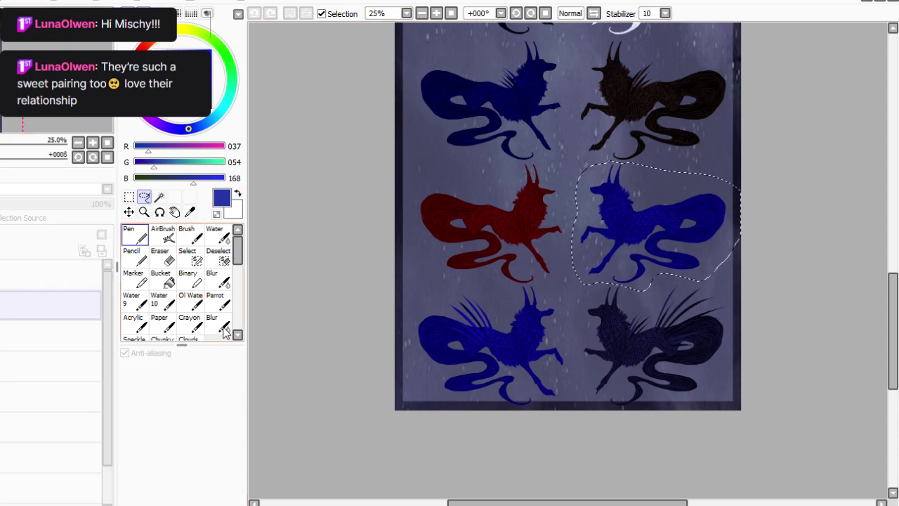
Recolour the selected right-hand canine silhouette in the second row from the artwork's bottom to bright yellow using a colour adjustment filter.
{"action": "left_click", "coordinate": [225, 401]}
{"action": "left_click", "coordinate": [87, 1]}
{"action": "left_click", "coordinate": [106, 14]}
{"action": "left_click_drag", "start_coordinate": [207, 320], "coordinate": [340, 344]}
{"action": "left_click_drag", "start_coordinate": [210, 333], "coordinate": [259, 377]}
{"action": "left_click", "coordinate": [248, 397]}
Refine the selected yellow silhouette with further colour adjustments, shifting it to a warm gold, and deselect it.
{"action": "left_click", "coordinate": [87, 2]}
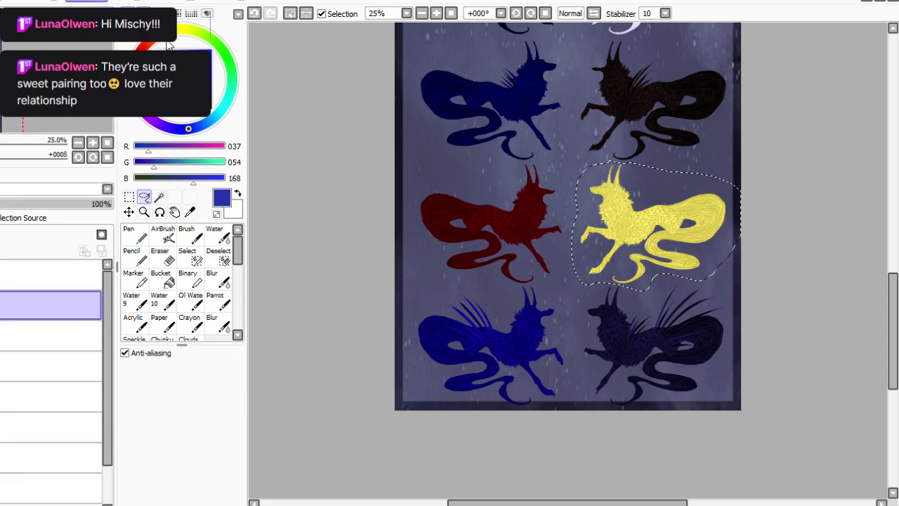
{"action": "left_click", "coordinate": [169, 42]}
{"action": "left_click", "coordinate": [248, 433]}
{"action": "left_click_drag", "start_coordinate": [160, 414], "coordinate": [117, 413]}
{"action": "left_click_drag", "start_coordinate": [90, 448], "coordinate": [237, 448]}
{"action": "left_click", "coordinate": [201, 497]}
{"action": "left_click", "coordinate": [87, 1]}
{"action": "left_click", "coordinate": [146, 22]}
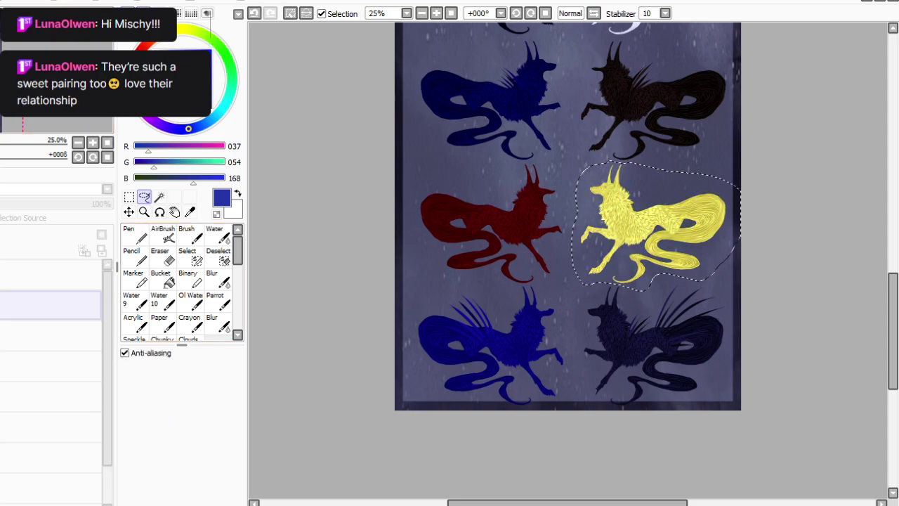
{"action": "left_click_drag", "start_coordinate": [199, 327], "coordinate": [196, 324]}
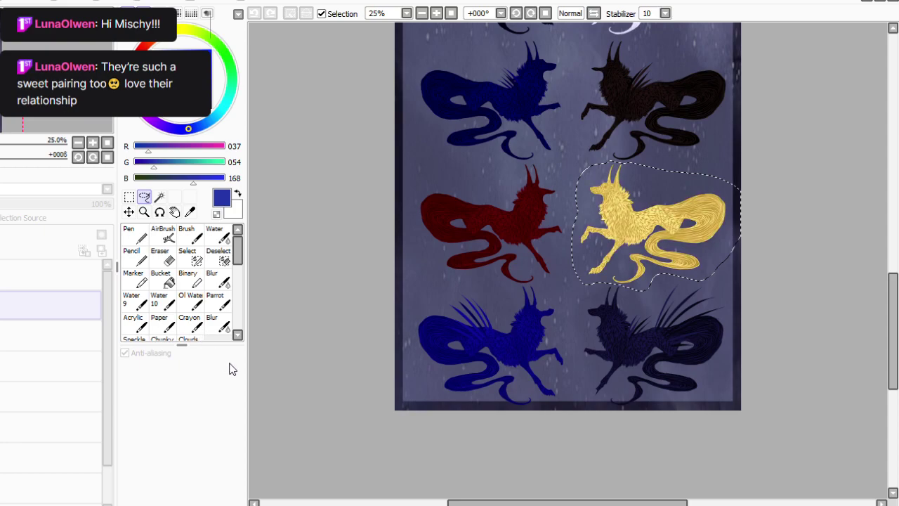
{"action": "left_click", "coordinate": [234, 415]}
{"action": "key", "text": "ctrl+d"}
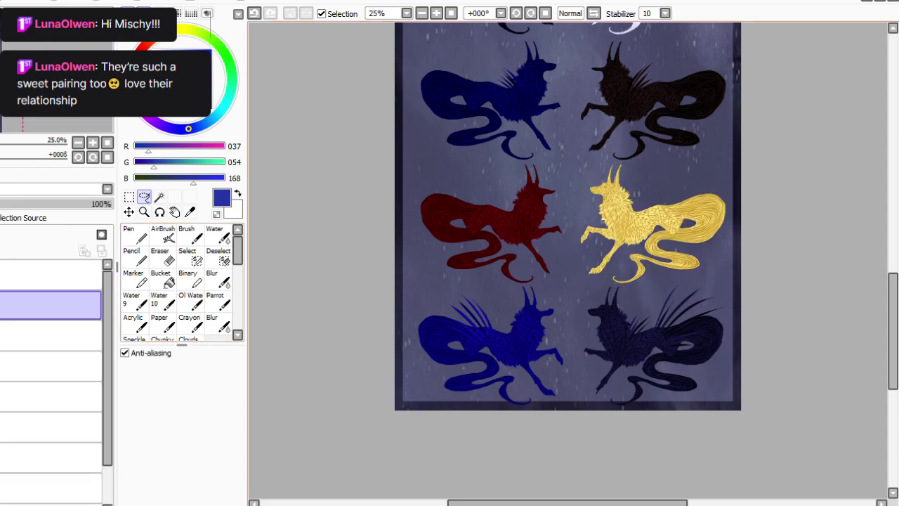
Lasso the canine silhouette at the artwork's bottom left, shift its colour to a lighter azure blue, and deselect it.
{"action": "scroll", "coordinate": [568, 260], "scroll_direction": "up", "scroll_amount": 10}
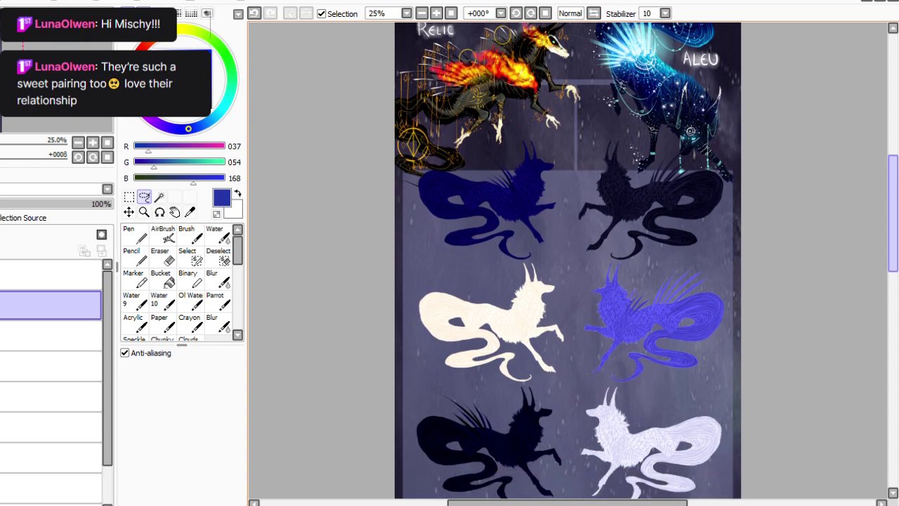
{"action": "scroll", "coordinate": [567, 260], "scroll_direction": "down", "scroll_amount": 1}
{"action": "scroll", "coordinate": [568, 260], "scroll_direction": "up", "scroll_amount": 3}
{"action": "scroll", "coordinate": [567, 260], "scroll_direction": "down", "scroll_amount": 2}
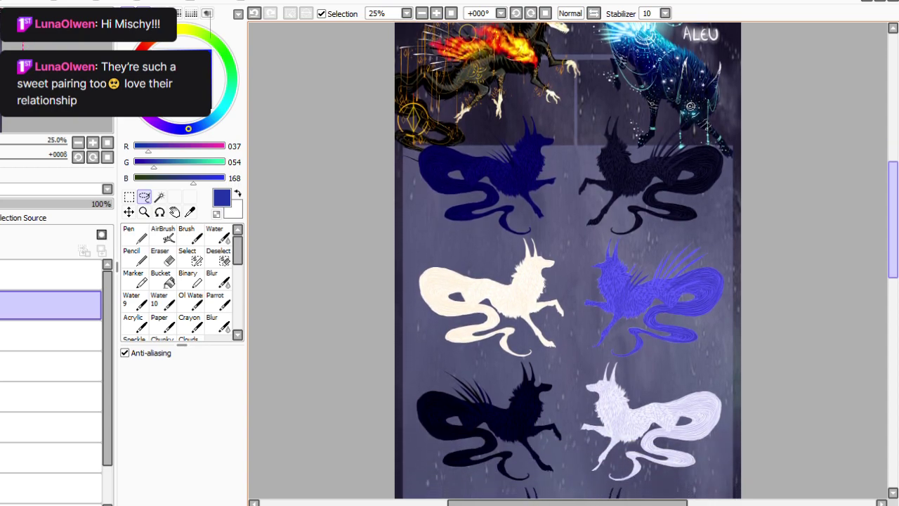
{"action": "scroll", "coordinate": [567, 260], "scroll_direction": "down", "scroll_amount": 8}
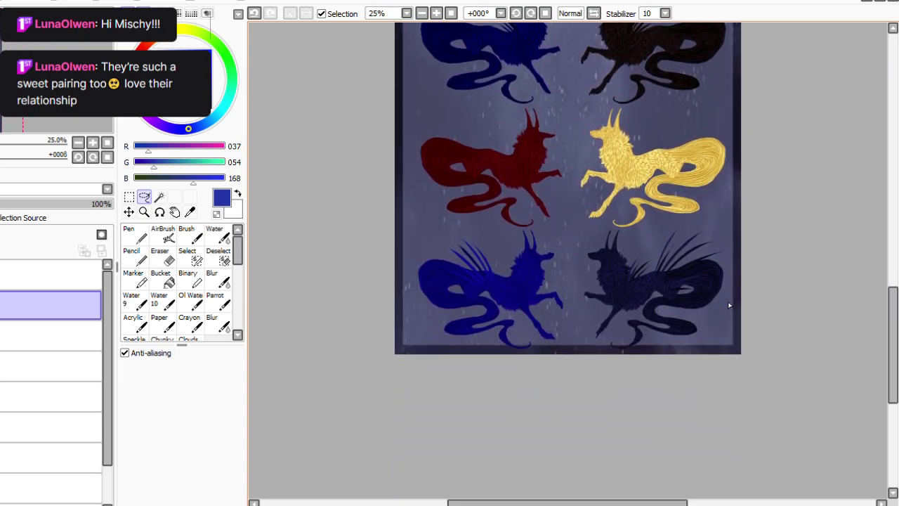
{"action": "mouse_move", "coordinate": [756, 402]}
{"action": "left_mouse_down"}
{"action": "mouse_move", "coordinate": [517, 373]}
{"action": "mouse_move", "coordinate": [642, 304]}
{"action": "left_mouse_up"}
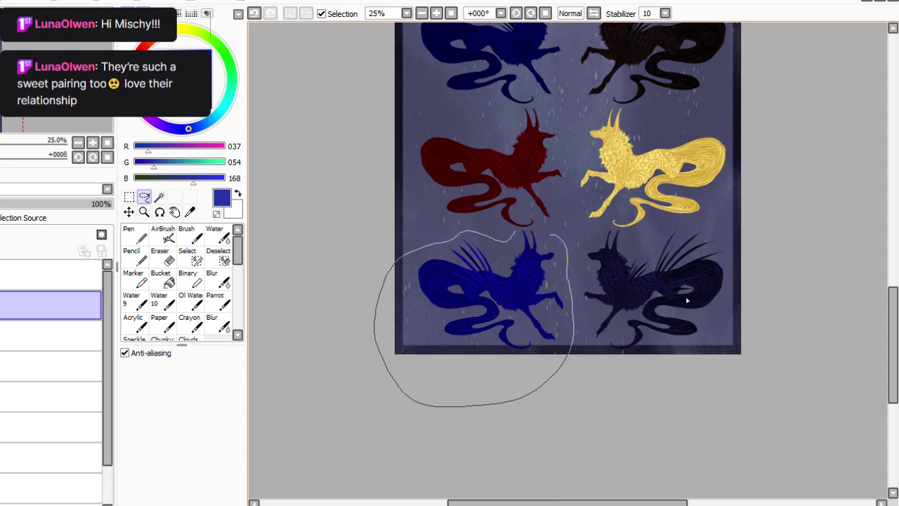
{"action": "left_click_drag", "start_coordinate": [697, 298], "coordinate": [702, 298]}
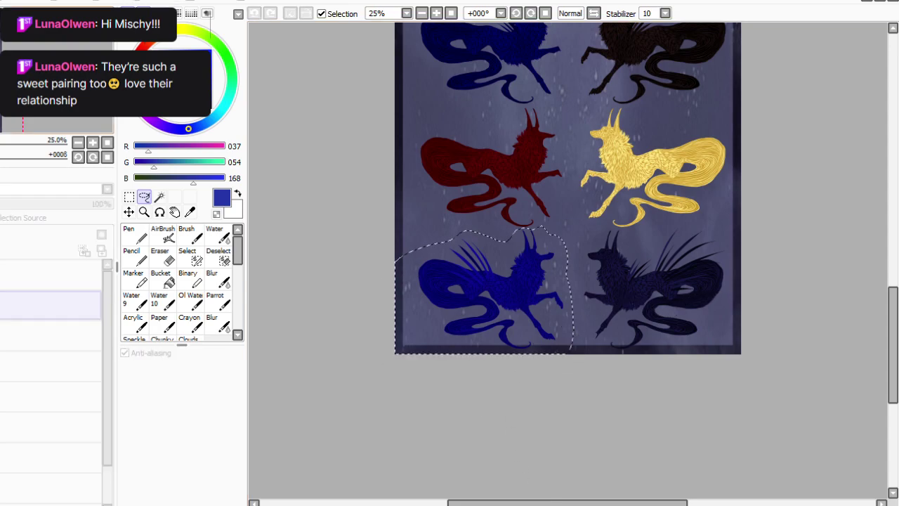
{"action": "left_click", "coordinate": [288, 410]}
{"action": "left_click", "coordinate": [86, 1]}
{"action": "left_click", "coordinate": [98, 13]}
{"action": "left_click_drag", "start_coordinate": [201, 327], "coordinate": [183, 329]}
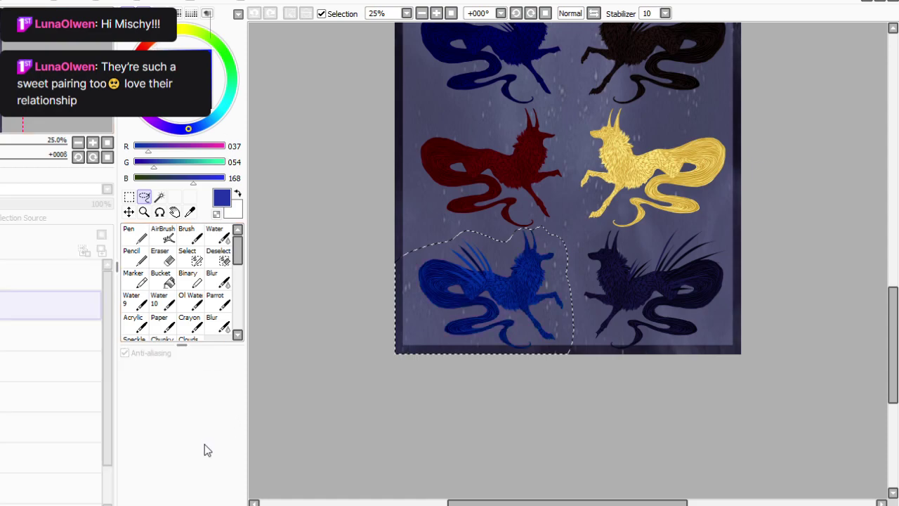
{"action": "left_click", "coordinate": [190, 496]}
{"action": "key", "text": "ctrl+d"}
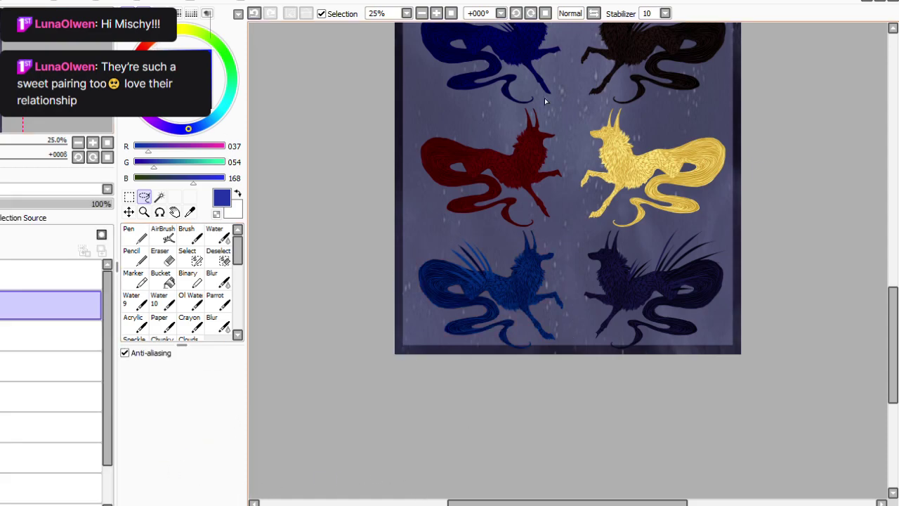
Set up a blue layer covering all the coloured silhouettes, select it, and switch to the Eraser.
{"action": "left_click", "coordinate": [451, 13]}
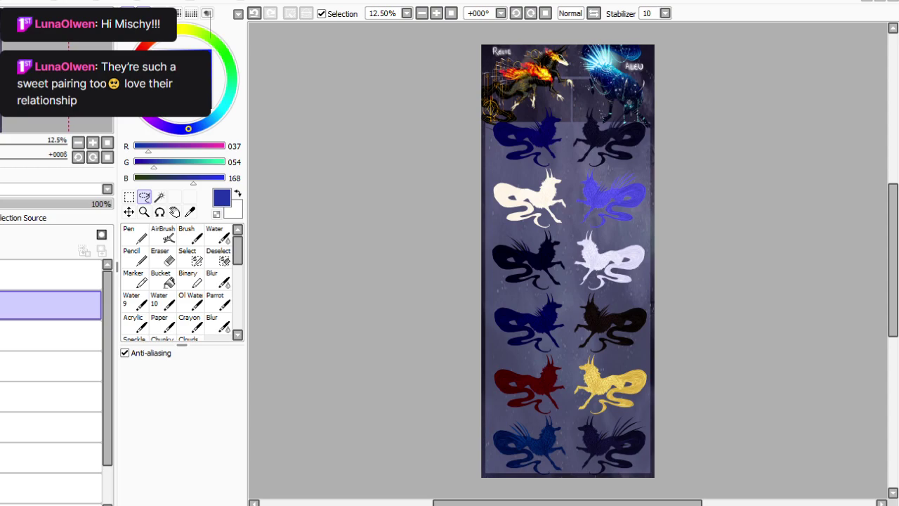
{"action": "left_click", "coordinate": [2, 305]}
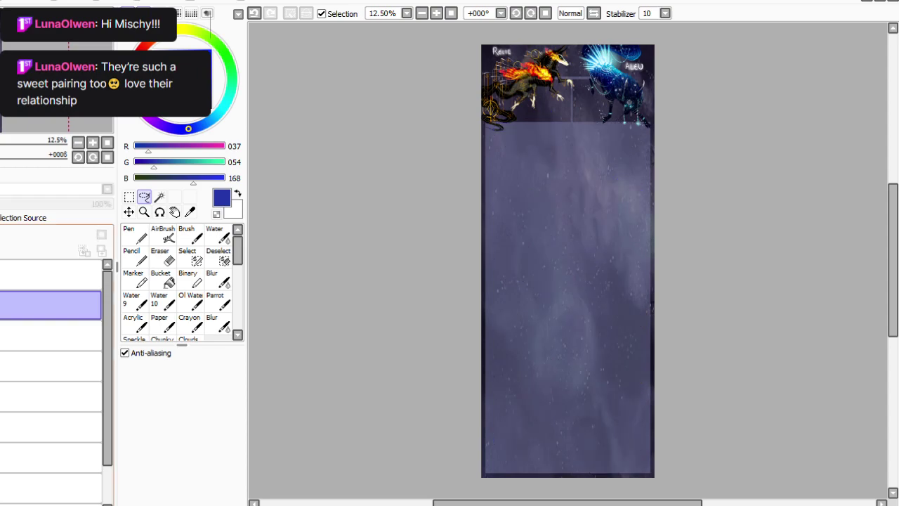
{"action": "left_click", "coordinate": [3, 305]}
{"action": "left_click", "coordinate": [3, 335]}
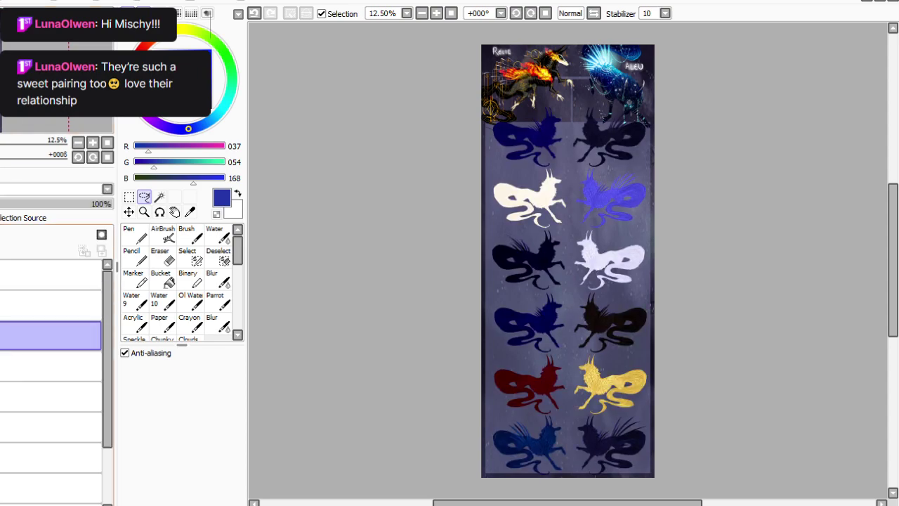
{"action": "left_click", "coordinate": [28, 295]}
{"action": "key", "text": "e"}
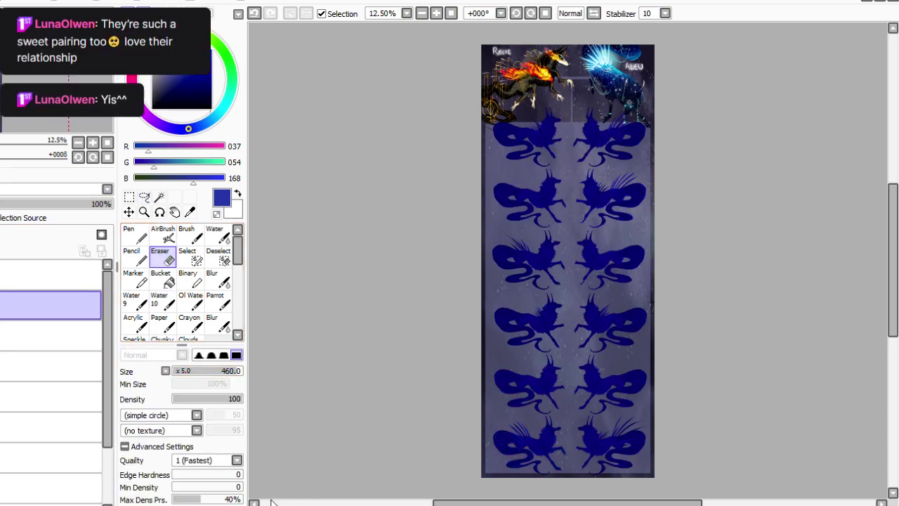
With the Eraser at size 205 and density 12, softly fade the blue from the bottom-right silhouette's body, legs and inner tail.
{"action": "left_click_drag", "start_coordinate": [893, 253], "coordinate": [893, 273]}
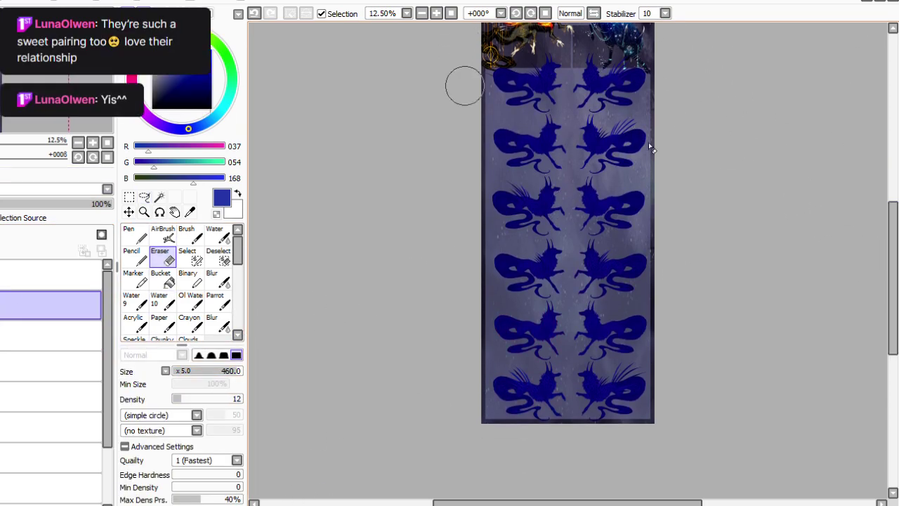
{"action": "left_click", "coordinate": [437, 13]}
{"action": "scroll", "coordinate": [857, 309], "scroll_direction": "down", "scroll_amount": 2}
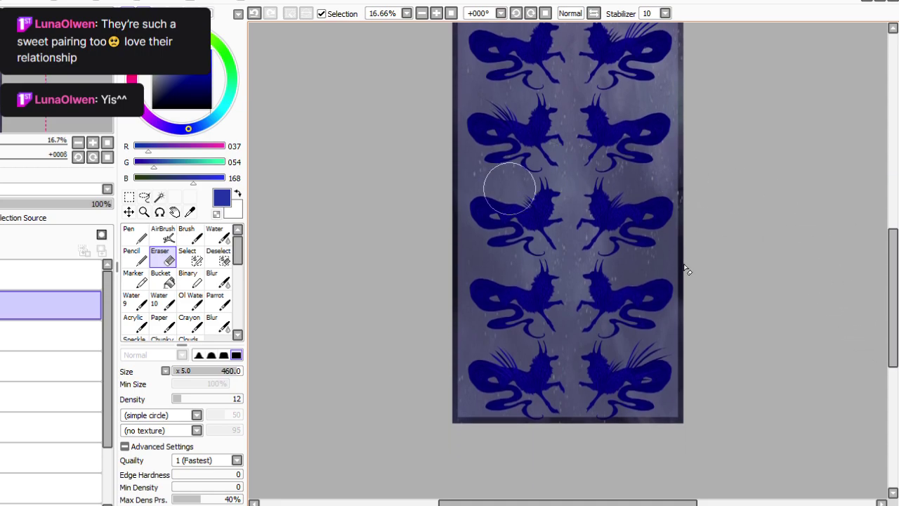
{"action": "left_click", "coordinate": [202, 371]}
{"action": "left_click", "coordinate": [436, 13]}
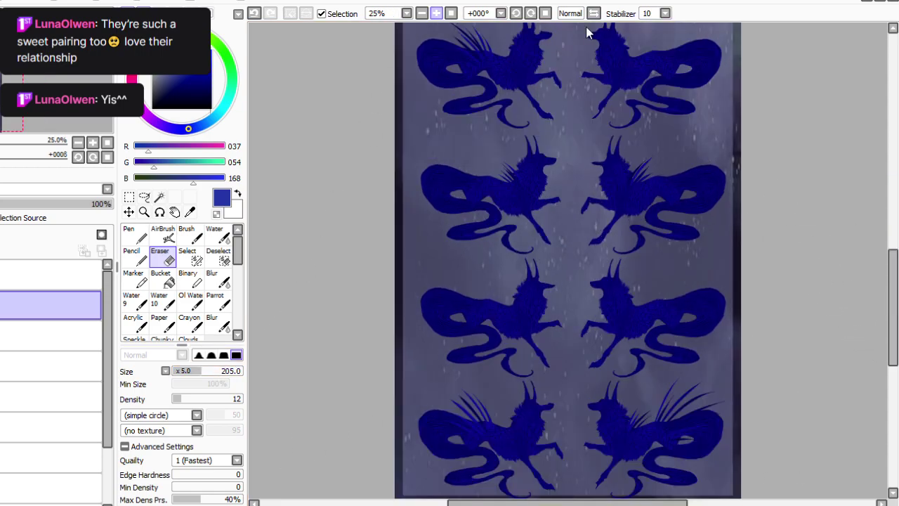
{"action": "scroll", "coordinate": [793, 317], "scroll_direction": "down", "scroll_amount": 2}
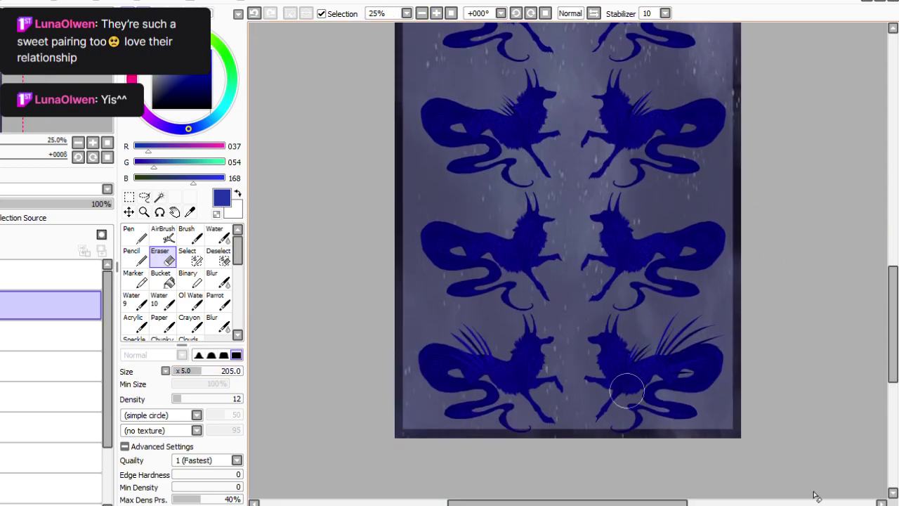
{"action": "mouse_move", "coordinate": [626, 394]}
{"action": "left_mouse_down"}
{"action": "mouse_move", "coordinate": [618, 354]}
{"action": "mouse_move", "coordinate": [624, 388]}
{"action": "mouse_move", "coordinate": [638, 397]}
{"action": "mouse_move", "coordinate": [654, 384]}
{"action": "mouse_move", "coordinate": [610, 406]}
{"action": "mouse_move", "coordinate": [639, 385]}
{"action": "mouse_move", "coordinate": [605, 386]}
{"action": "left_mouse_up"}
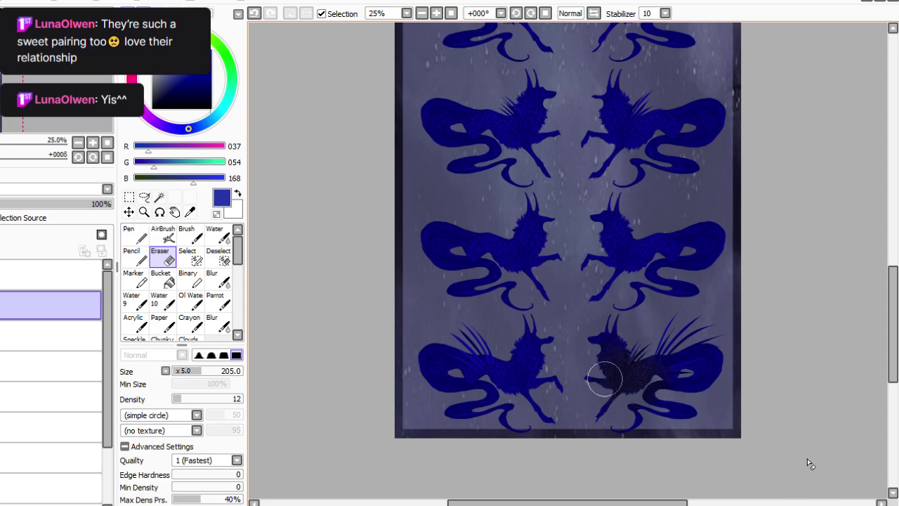
{"action": "left_click_drag", "start_coordinate": [674, 419], "coordinate": [676, 370]}
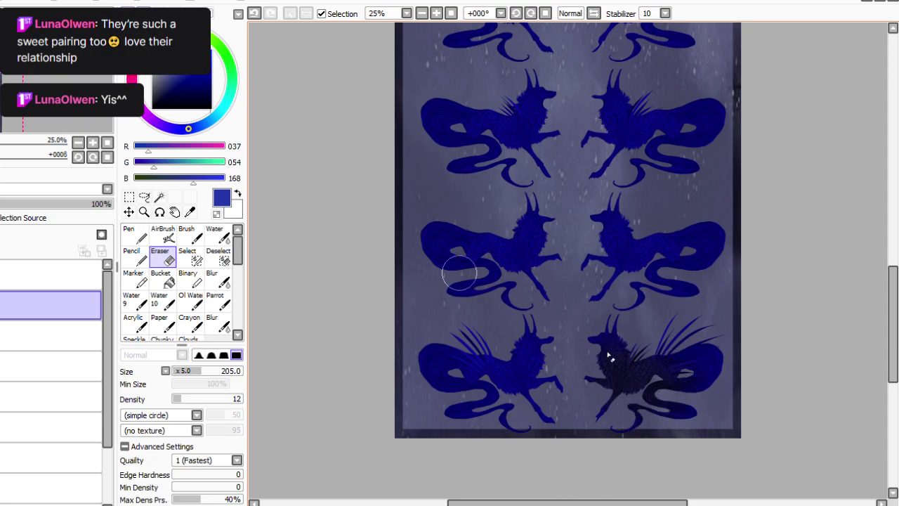
Fade the blue from the bottom-left silhouette's head and body using eraser densities 40 and 17, and reveal red on the silhouette above it.
{"action": "mouse_move", "coordinate": [548, 344]}
{"action": "left_mouse_down"}
{"action": "mouse_move", "coordinate": [523, 358]}
{"action": "mouse_move", "coordinate": [515, 310]}
{"action": "mouse_move", "coordinate": [547, 354]}
{"action": "mouse_move", "coordinate": [527, 380]}
{"action": "left_mouse_up"}
{"action": "left_click", "coordinate": [200, 398]}
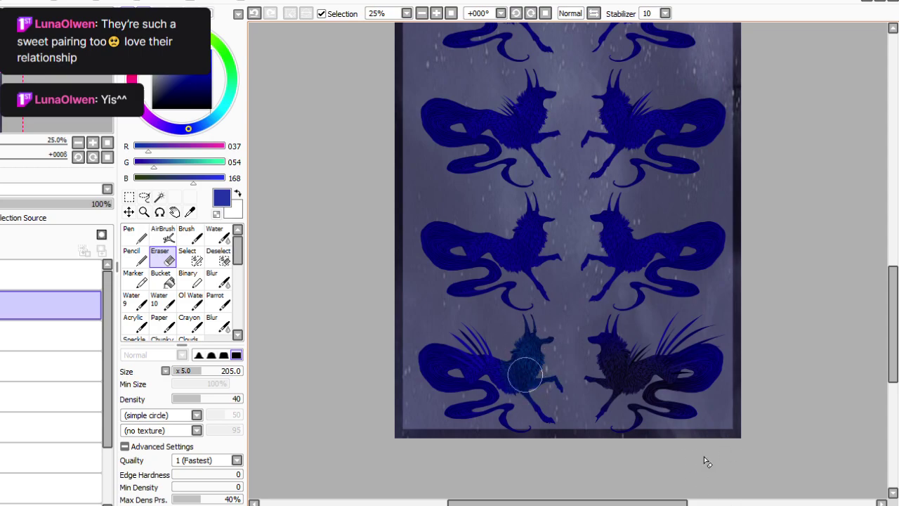
{"action": "left_click", "coordinate": [184, 398]}
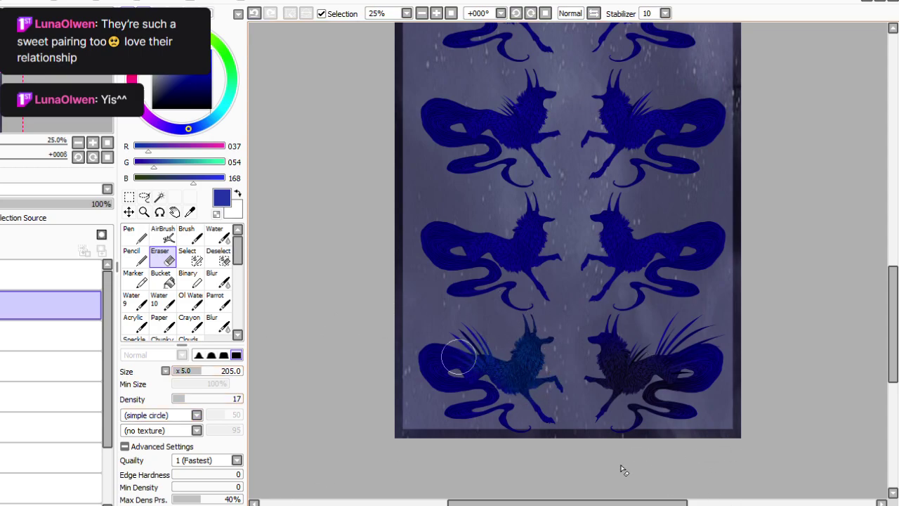
{"action": "mouse_move", "coordinate": [470, 226]}
{"action": "left_mouse_down"}
{"action": "mouse_move", "coordinate": [497, 214]}
{"action": "mouse_move", "coordinate": [456, 227]}
{"action": "mouse_move", "coordinate": [436, 210]}
{"action": "mouse_move", "coordinate": [443, 233]}
{"action": "left_mouse_up"}
Erase the blue over the gold silhouette's head and body, blending into the tail with the Eraser at size 120 and density down to 6.
{"action": "left_click", "coordinate": [180, 399]}
{"action": "mouse_move", "coordinate": [602, 258]}
{"action": "left_mouse_down"}
{"action": "mouse_move", "coordinate": [598, 249]}
{"action": "mouse_move", "coordinate": [608, 245]}
{"action": "mouse_move", "coordinate": [613, 280]}
{"action": "mouse_move", "coordinate": [618, 225]}
{"action": "mouse_move", "coordinate": [610, 205]}
{"action": "mouse_move", "coordinate": [601, 251]}
{"action": "mouse_move", "coordinate": [627, 251]}
{"action": "left_mouse_up"}
{"action": "left_click", "coordinate": [177, 398]}
{"action": "mouse_move", "coordinate": [624, 291]}
{"action": "left_mouse_down"}
{"action": "mouse_move", "coordinate": [640, 303]}
{"action": "mouse_move", "coordinate": [667, 300]}
{"action": "left_mouse_up"}
{"action": "left_click_drag", "start_coordinate": [216, 371], "coordinate": [189, 371]}
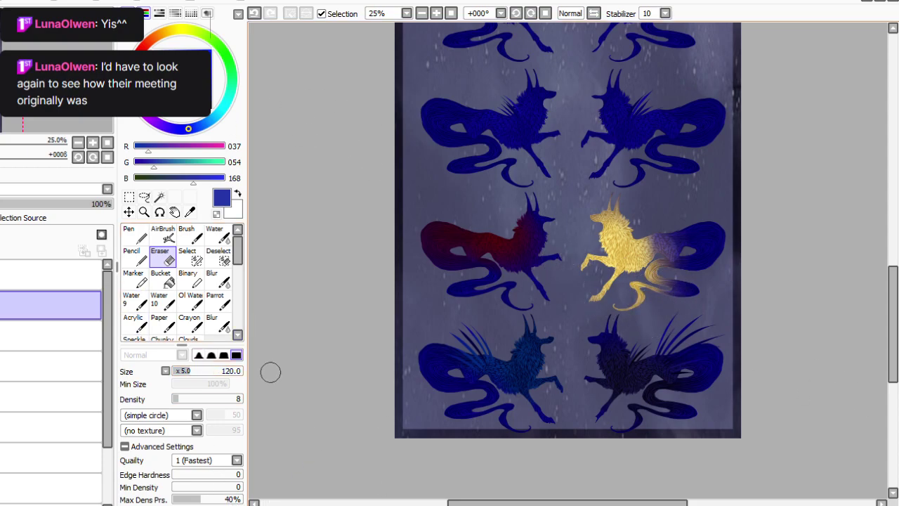
{"action": "left_click_drag", "start_coordinate": [659, 245], "coordinate": [673, 252]}
{"action": "mouse_move", "coordinate": [639, 279]}
{"action": "left_mouse_down"}
{"action": "mouse_move", "coordinate": [677, 288]}
{"action": "mouse_move", "coordinate": [694, 247]}
{"action": "left_mouse_up"}
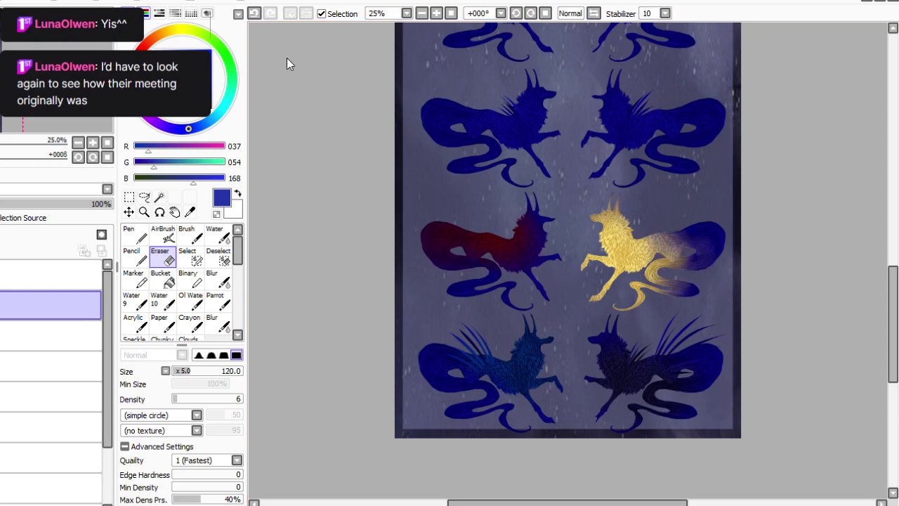
Softly erase the blue along the back and tail of the silhouette above the red one, at density 7 and sizes 130 to 160.
{"action": "scroll", "coordinate": [867, 288], "scroll_direction": "up", "scroll_amount": 4}
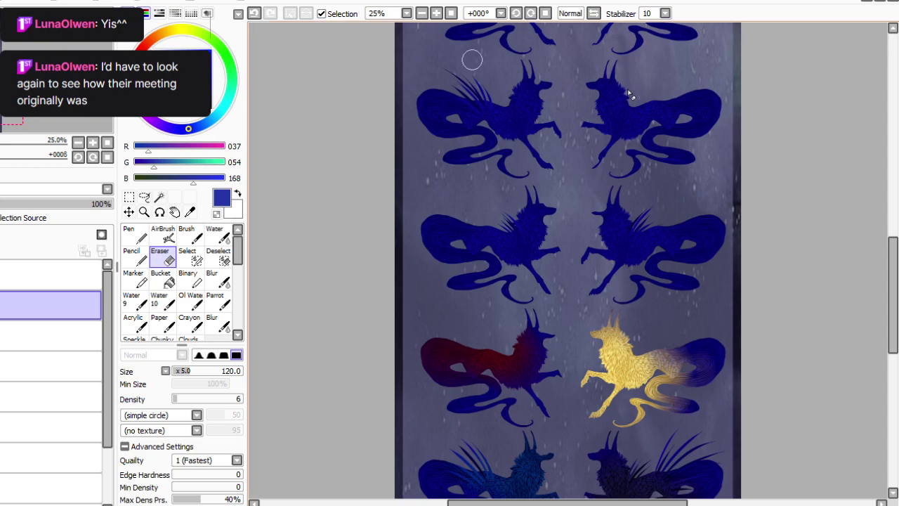
{"action": "left_click_drag", "start_coordinate": [190, 371], "coordinate": [193, 399]}
{"action": "left_click", "coordinate": [191, 371]}
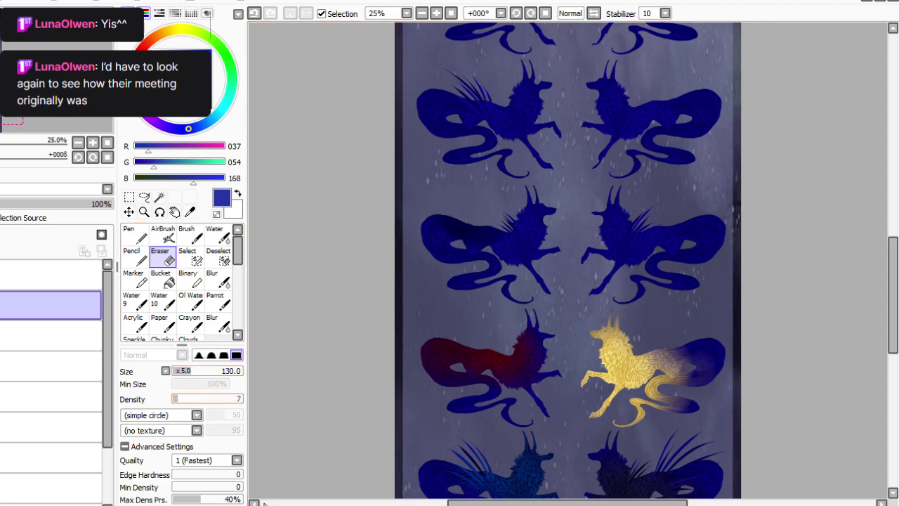
{"action": "key", "text": "bracketright"}
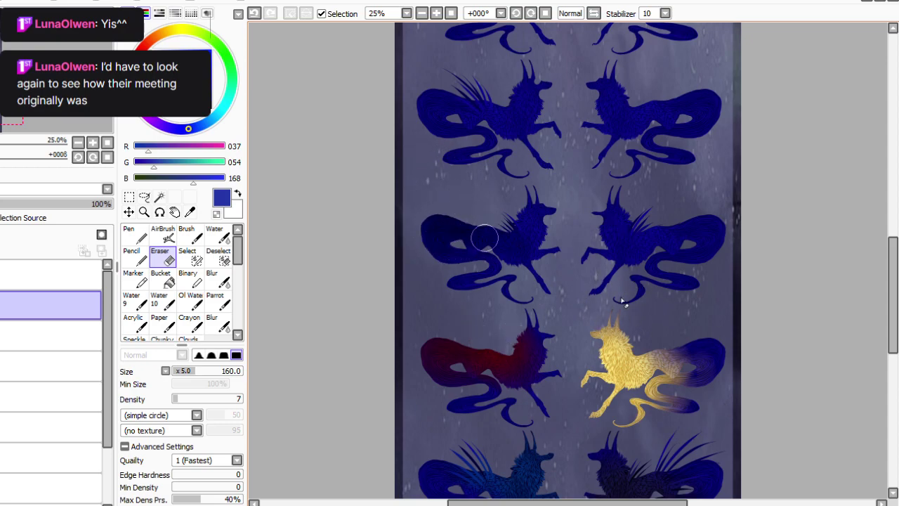
Enlarge the Eraser to size 240 and fade the blue from the legs, lower tail and head of the silhouette above the gold one.
{"action": "scroll", "coordinate": [389, 114], "scroll_direction": "up", "scroll_amount": 1}
{"action": "left_click_drag", "start_coordinate": [893, 270], "coordinate": [893, 254]}
{"action": "left_click", "coordinate": [207, 371]}
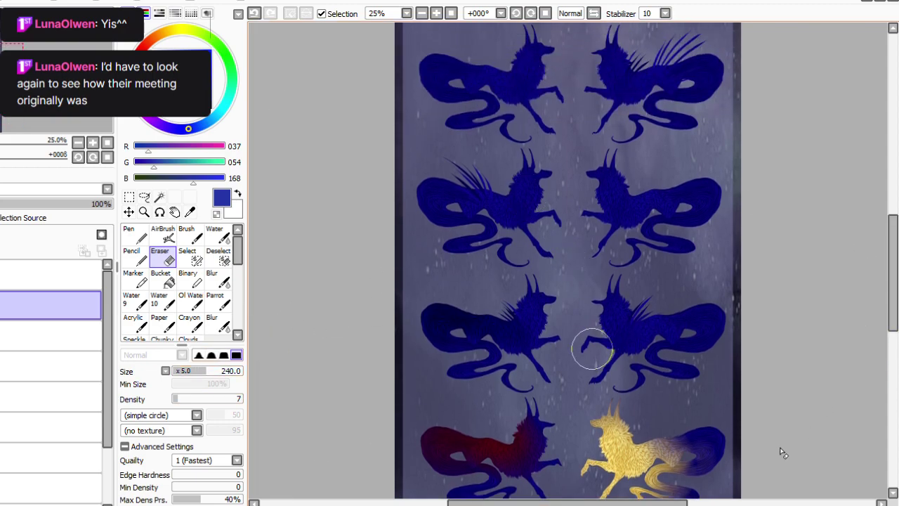
{"action": "mouse_move", "coordinate": [585, 361]}
{"action": "left_mouse_down"}
{"action": "mouse_move", "coordinate": [597, 343]}
{"action": "mouse_move", "coordinate": [596, 362]}
{"action": "left_mouse_up"}
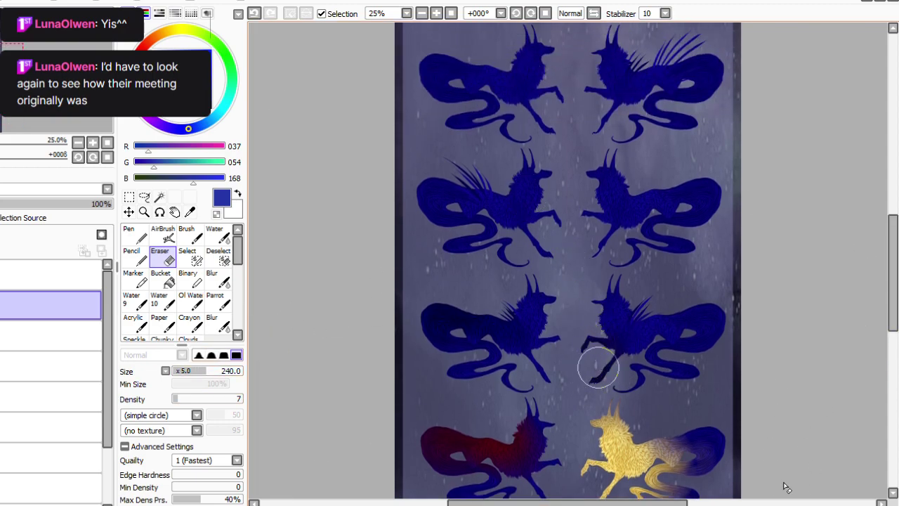
{"action": "mouse_move", "coordinate": [668, 364]}
{"action": "left_mouse_down"}
{"action": "mouse_move", "coordinate": [643, 390]}
{"action": "mouse_move", "coordinate": [612, 386]}
{"action": "mouse_move", "coordinate": [700, 363]}
{"action": "mouse_move", "coordinate": [678, 370]}
{"action": "mouse_move", "coordinate": [708, 376]}
{"action": "mouse_move", "coordinate": [691, 371]}
{"action": "mouse_move", "coordinate": [694, 363]}
{"action": "mouse_move", "coordinate": [665, 379]}
{"action": "left_mouse_up"}
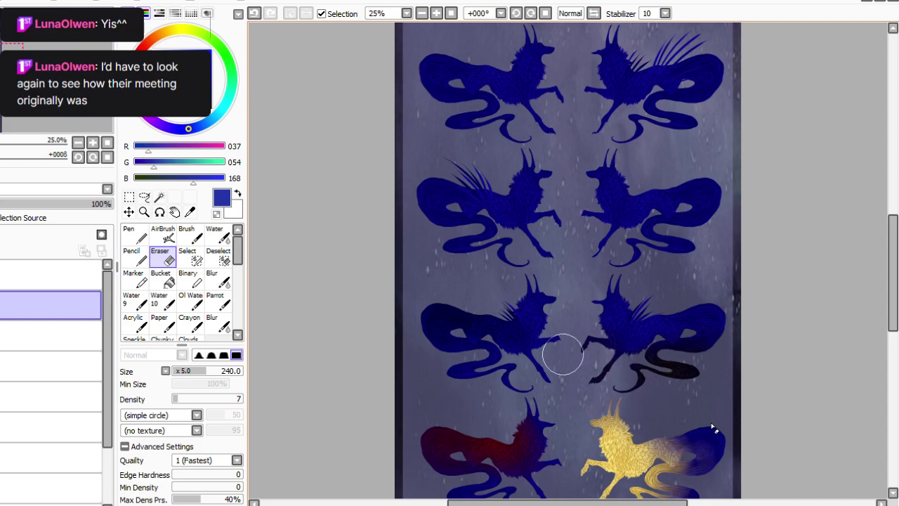
{"action": "mouse_move", "coordinate": [562, 354]}
{"action": "left_mouse_down"}
{"action": "mouse_move", "coordinate": [598, 293]}
{"action": "mouse_move", "coordinate": [606, 298]}
{"action": "mouse_move", "coordinate": [590, 284]}
{"action": "left_mouse_up"}
Set the Eraser to size 140 and density 100, and fully reveal the pale lavender tail of the right-hand silhouette in the third row.
{"action": "scroll", "coordinate": [555, 150], "scroll_direction": "up", "scroll_amount": 3}
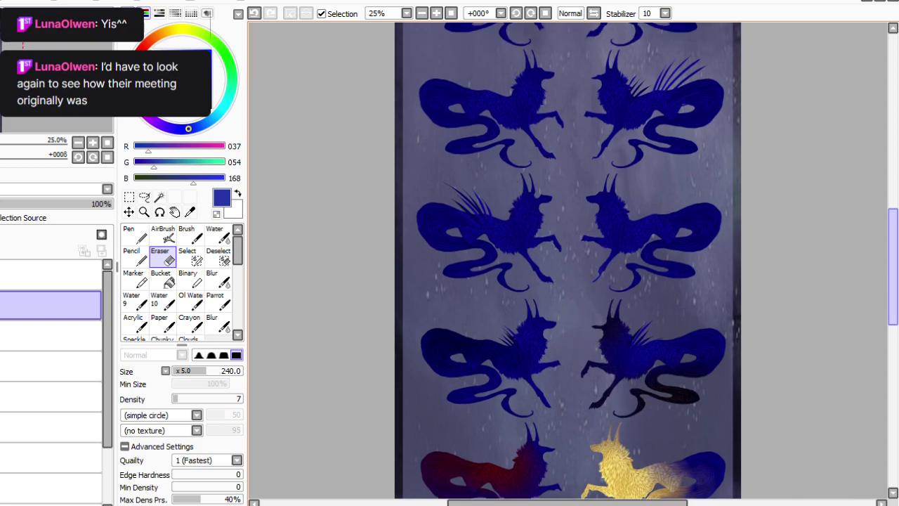
{"action": "left_click", "coordinate": [190, 399]}
{"action": "left_click", "coordinate": [191, 371]}
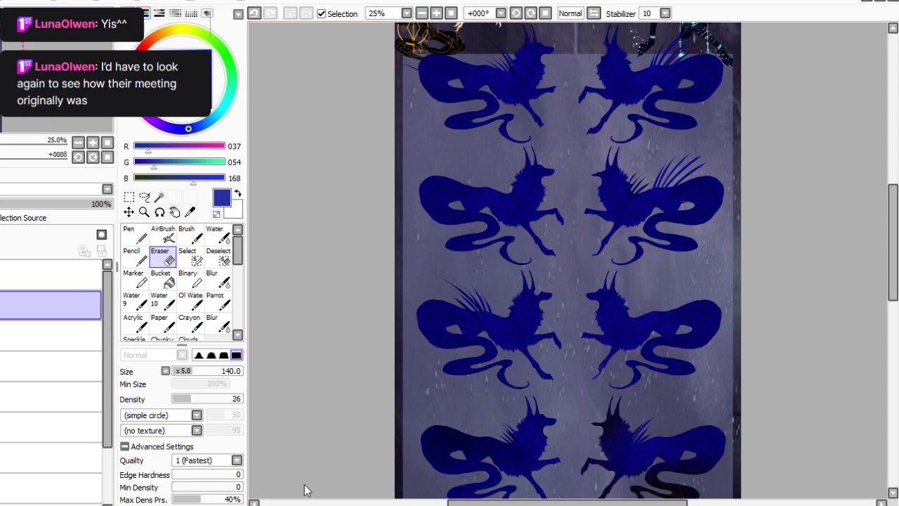
{"action": "left_click", "coordinate": [240, 398]}
{"action": "mouse_move", "coordinate": [705, 292]}
{"action": "left_mouse_down"}
{"action": "mouse_move", "coordinate": [696, 330]}
{"action": "mouse_move", "coordinate": [668, 355]}
{"action": "mouse_move", "coordinate": [686, 346]}
{"action": "mouse_move", "coordinate": [656, 356]}
{"action": "mouse_move", "coordinate": [657, 370]}
{"action": "mouse_move", "coordinate": [629, 372]}
{"action": "mouse_move", "coordinate": [634, 382]}
{"action": "mouse_move", "coordinate": [637, 374]}
{"action": "left_mouse_up"}
{"action": "left_click_drag", "start_coordinate": [672, 344], "coordinate": [685, 330]}
{"action": "left_click", "coordinate": [437, 13]}
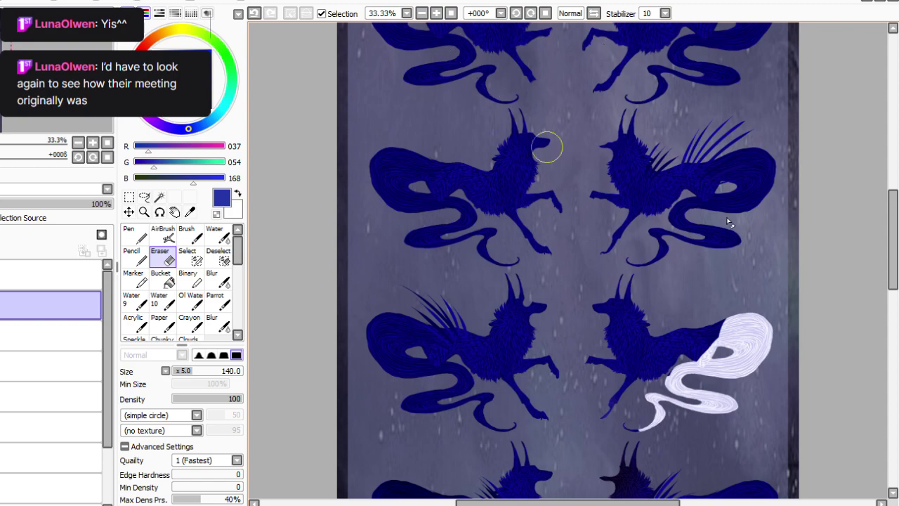
{"action": "left_click_drag", "start_coordinate": [711, 364], "coordinate": [711, 343]}
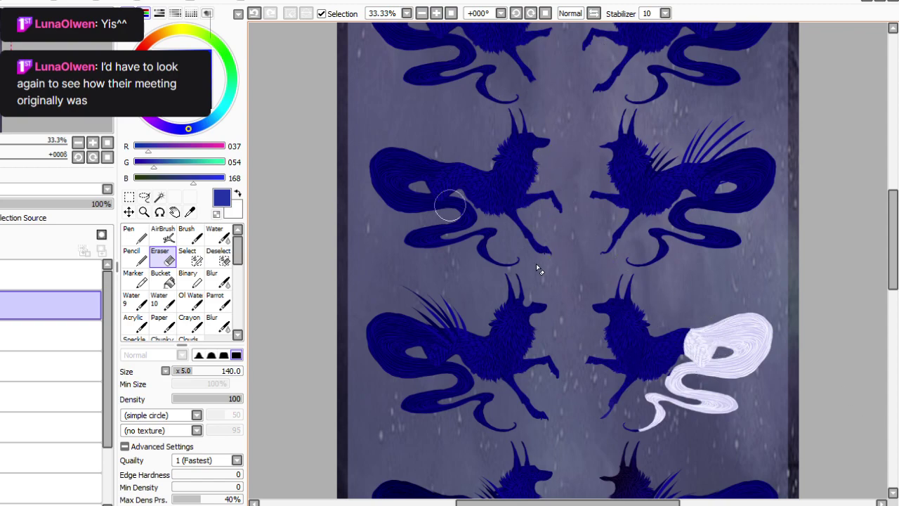
Fade the blue from the lavender silhouette's body and legs and darken the torso of its left-hand neighbour, using Eraser density 15 to 18.
{"action": "left_click", "coordinate": [184, 398]}
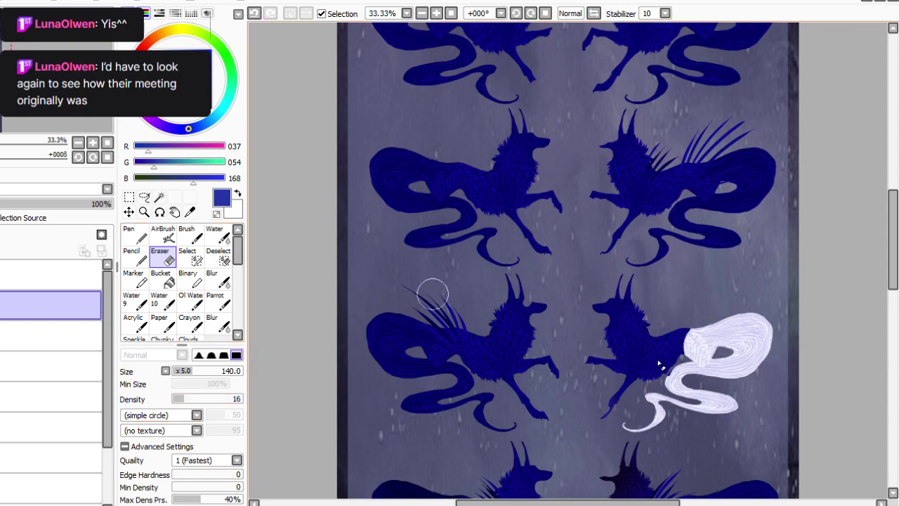
{"action": "mouse_move", "coordinate": [685, 343]}
{"action": "left_mouse_down"}
{"action": "mouse_move", "coordinate": [669, 365]}
{"action": "mouse_move", "coordinate": [680, 347]}
{"action": "mouse_move", "coordinate": [671, 366]}
{"action": "mouse_move", "coordinate": [676, 359]}
{"action": "mouse_move", "coordinate": [614, 359]}
{"action": "mouse_move", "coordinate": [622, 343]}
{"action": "mouse_move", "coordinate": [633, 368]}
{"action": "mouse_move", "coordinate": [612, 366]}
{"action": "mouse_move", "coordinate": [634, 393]}
{"action": "mouse_move", "coordinate": [621, 404]}
{"action": "mouse_move", "coordinate": [595, 370]}
{"action": "mouse_move", "coordinate": [580, 393]}
{"action": "mouse_move", "coordinate": [578, 361]}
{"action": "left_mouse_up"}
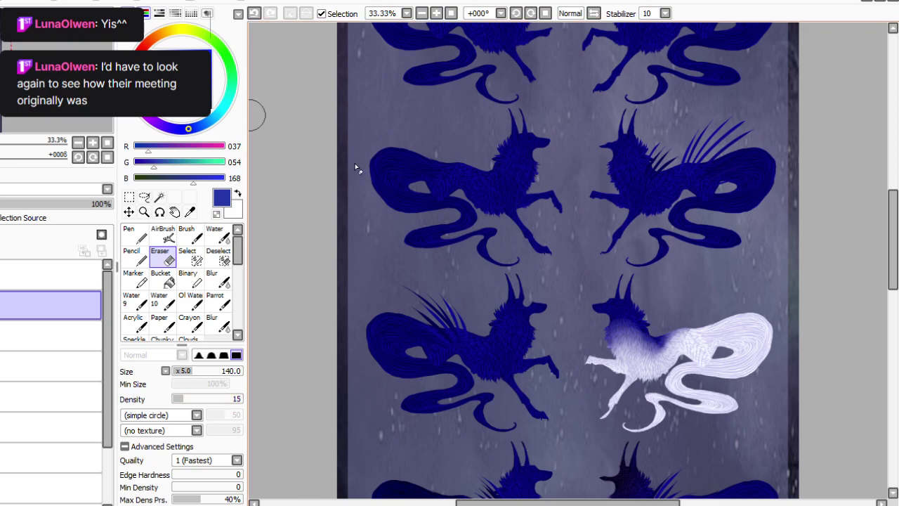
{"action": "mouse_move", "coordinate": [527, 329]}
{"action": "left_mouse_down"}
{"action": "mouse_move", "coordinate": [498, 344]}
{"action": "mouse_move", "coordinate": [492, 362]}
{"action": "mouse_move", "coordinate": [477, 333]}
{"action": "mouse_move", "coordinate": [466, 332]}
{"action": "mouse_move", "coordinate": [466, 347]}
{"action": "mouse_move", "coordinate": [450, 324]}
{"action": "mouse_move", "coordinate": [452, 342]}
{"action": "mouse_move", "coordinate": [434, 352]}
{"action": "left_mouse_up"}
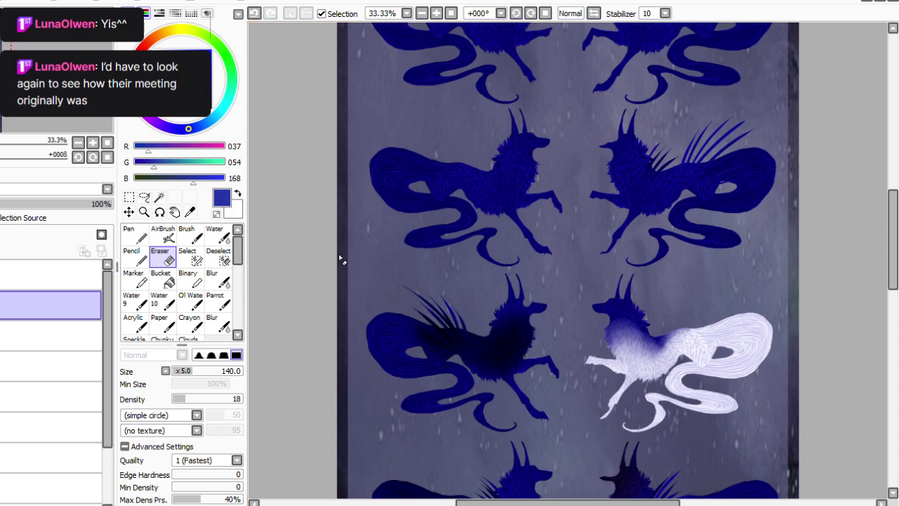
{"action": "mouse_move", "coordinate": [893, 257]}
{"action": "left_mouse_down"}
{"action": "mouse_move", "coordinate": [893, 398]}
{"action": "mouse_move", "coordinate": [893, 232]}
{"action": "left_mouse_up"}
{"action": "left_click", "coordinate": [181, 371]}
{"action": "left_click", "coordinate": [198, 399]}
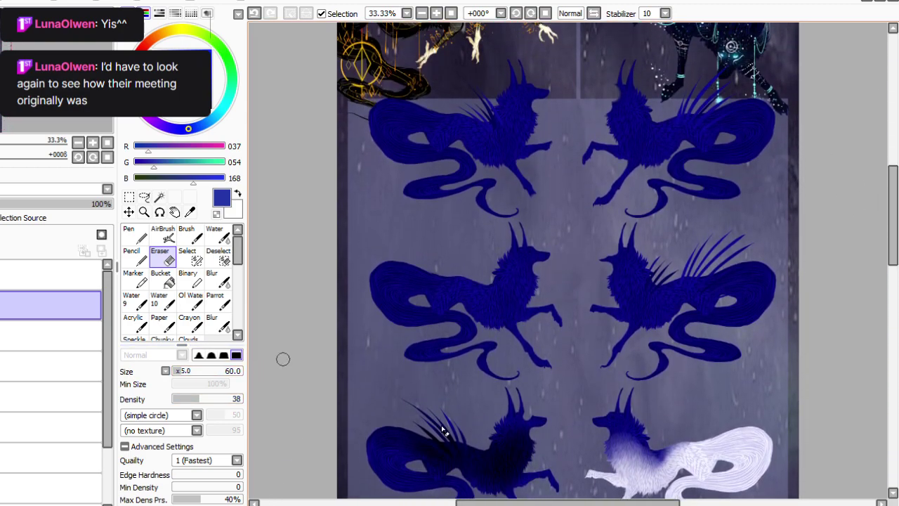
{"action": "left_click_drag", "start_coordinate": [484, 274], "coordinate": [497, 334]}
{"action": "key", "text": "ctrl+z"}
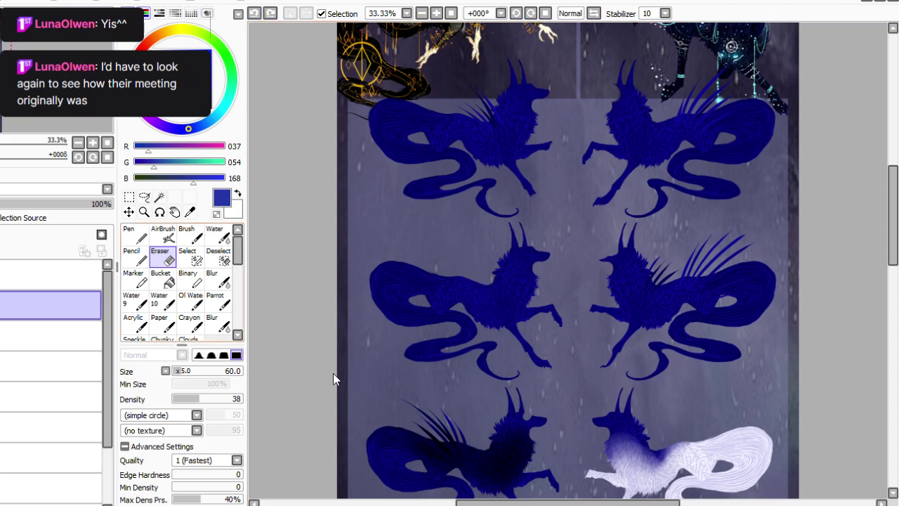
Set the Eraser to density 100 and size 130, and reveal cream on the muzzle and shoulder of the second row's left-hand silhouette.
{"action": "left_click_drag", "start_coordinate": [215, 399], "coordinate": [243, 399]}
{"action": "left_click_drag", "start_coordinate": [184, 371], "coordinate": [191, 371]}
{"action": "mouse_move", "coordinate": [495, 291]}
{"action": "left_mouse_down"}
{"action": "mouse_move", "coordinate": [478, 279]}
{"action": "mouse_move", "coordinate": [453, 282]}
{"action": "mouse_move", "coordinate": [474, 277]}
{"action": "left_mouse_up"}
{"action": "left_click", "coordinate": [254, 14]}
{"action": "left_click_drag", "start_coordinate": [550, 254], "coordinate": [536, 265]}
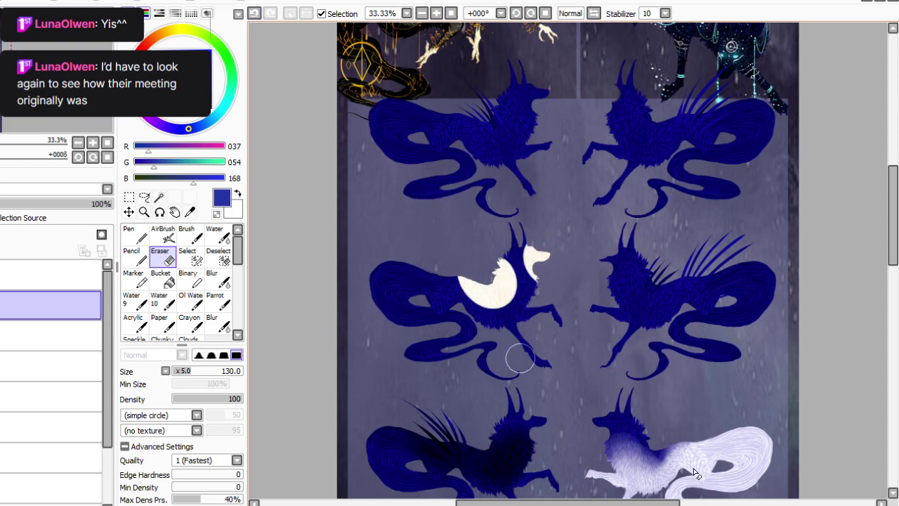
Erase the blue from the same silhouette's paws, tail tip and upper tail curve to reveal solid cream markings.
{"action": "left_click_drag", "start_coordinate": [555, 308], "coordinate": [553, 324]}
{"action": "mouse_move", "coordinate": [524, 351]}
{"action": "left_mouse_down"}
{"action": "mouse_move", "coordinate": [550, 368]}
{"action": "mouse_move", "coordinate": [508, 377]}
{"action": "mouse_move", "coordinate": [483, 359]}
{"action": "left_mouse_up"}
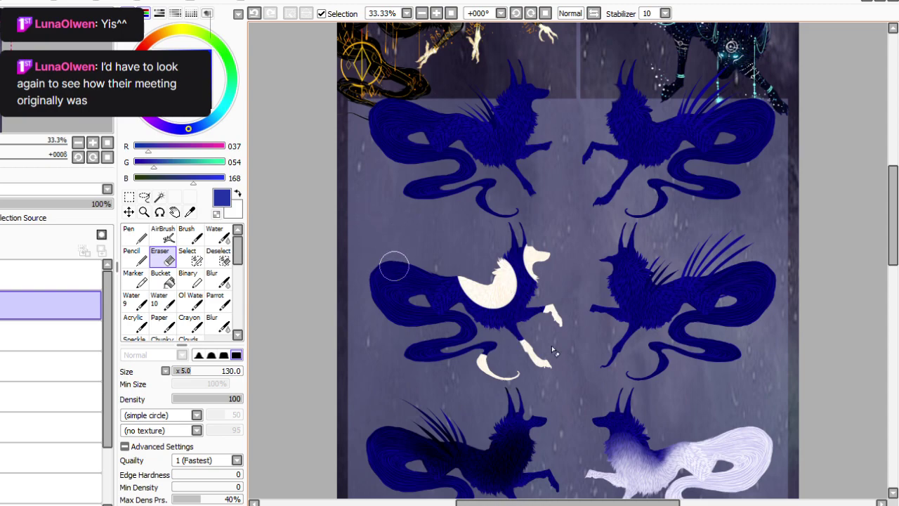
{"action": "mouse_move", "coordinate": [388, 262]}
{"action": "left_mouse_down"}
{"action": "mouse_move", "coordinate": [423, 274]}
{"action": "mouse_move", "coordinate": [388, 332]}
{"action": "left_mouse_up"}
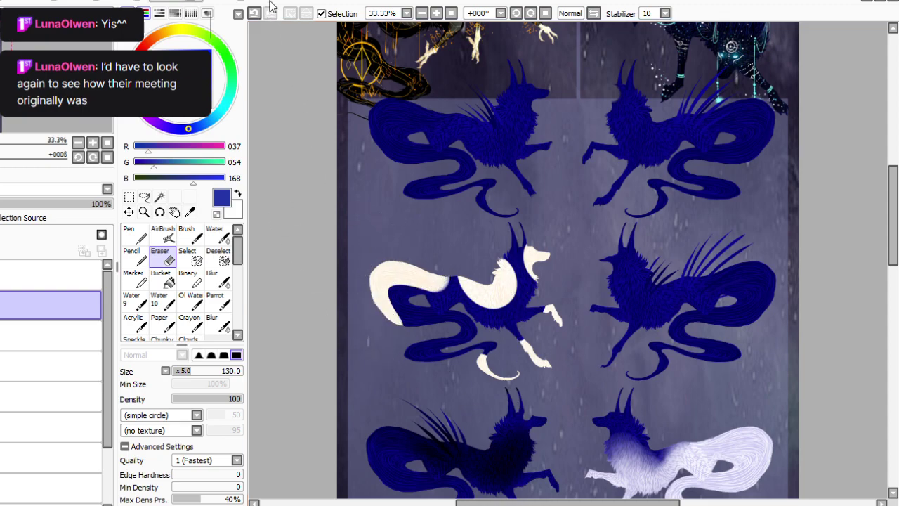
Lower the Eraser density to 20 and softly reveal bright blue along the chest and back of the second row's right-hand silhouette.
{"action": "left_click", "coordinate": [186, 399]}
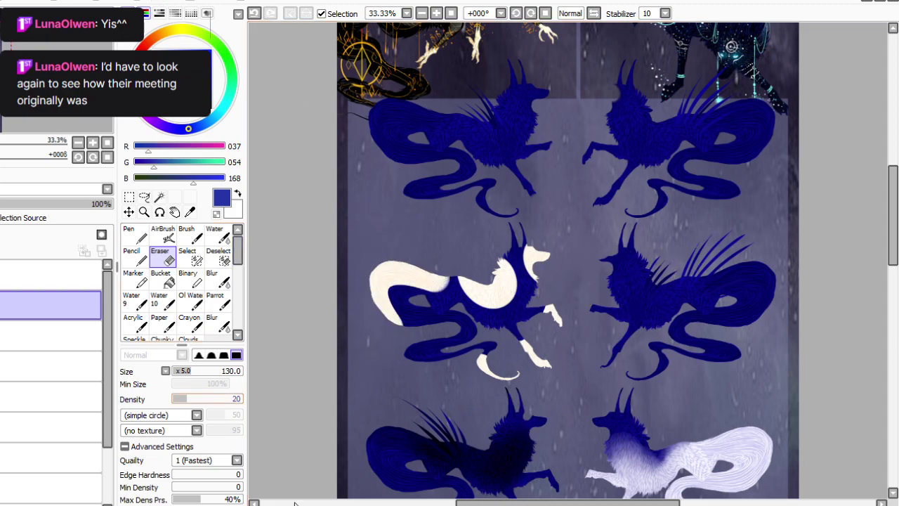
{"action": "mouse_move", "coordinate": [640, 270]}
{"action": "left_mouse_down"}
{"action": "mouse_move", "coordinate": [680, 290]}
{"action": "mouse_move", "coordinate": [697, 273]}
{"action": "mouse_move", "coordinate": [753, 258]}
{"action": "left_mouse_up"}
{"action": "mouse_move", "coordinate": [600, 278]}
{"action": "left_mouse_down"}
{"action": "mouse_move", "coordinate": [642, 294]}
{"action": "mouse_move", "coordinate": [634, 289]}
{"action": "mouse_move", "coordinate": [633, 260]}
{"action": "left_mouse_up"}
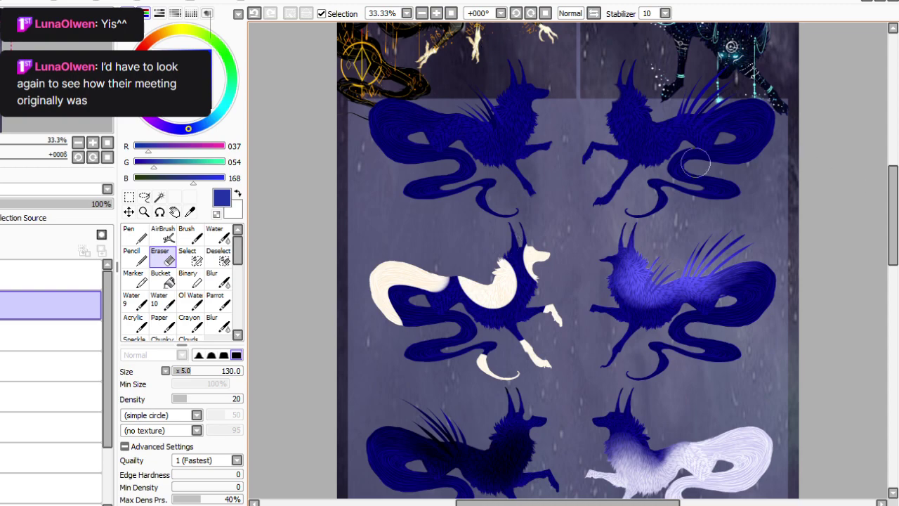
Softly erase the blue from the head, chest, front legs and lower tail of the top row's right-hand silhouette to reveal black.
{"action": "scroll", "coordinate": [849, 236], "scroll_direction": "up", "scroll_amount": 3}
{"action": "mouse_move", "coordinate": [634, 306]}
{"action": "left_mouse_down"}
{"action": "mouse_move", "coordinate": [626, 283]}
{"action": "mouse_move", "coordinate": [619, 287]}
{"action": "mouse_move", "coordinate": [625, 237]}
{"action": "left_mouse_up"}
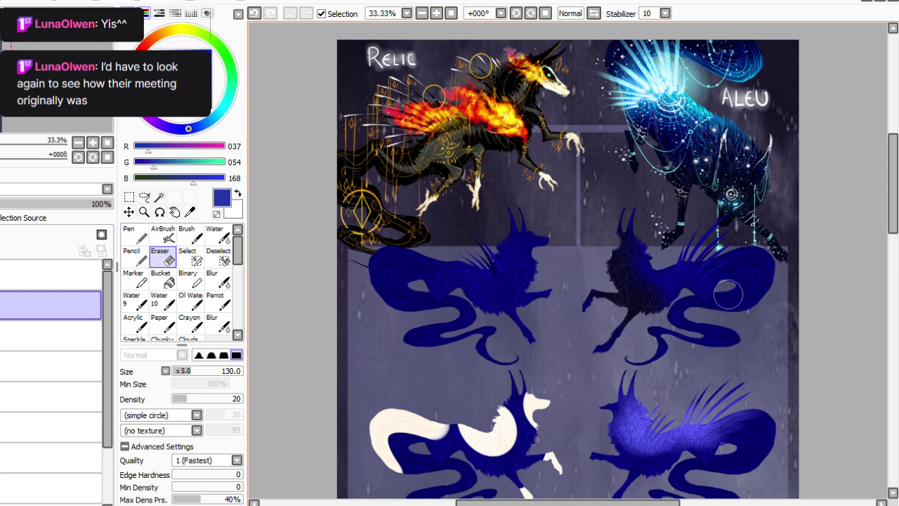
{"action": "mouse_move", "coordinate": [688, 351]}
{"action": "left_mouse_down"}
{"action": "mouse_move", "coordinate": [671, 325]}
{"action": "mouse_move", "coordinate": [684, 314]}
{"action": "mouse_move", "coordinate": [726, 302]}
{"action": "mouse_move", "coordinate": [707, 311]}
{"action": "mouse_move", "coordinate": [722, 335]}
{"action": "mouse_move", "coordinate": [714, 325]}
{"action": "mouse_move", "coordinate": [733, 324]}
{"action": "mouse_move", "coordinate": [739, 344]}
{"action": "mouse_move", "coordinate": [762, 318]}
{"action": "mouse_move", "coordinate": [735, 316]}
{"action": "mouse_move", "coordinate": [768, 311]}
{"action": "left_mouse_up"}
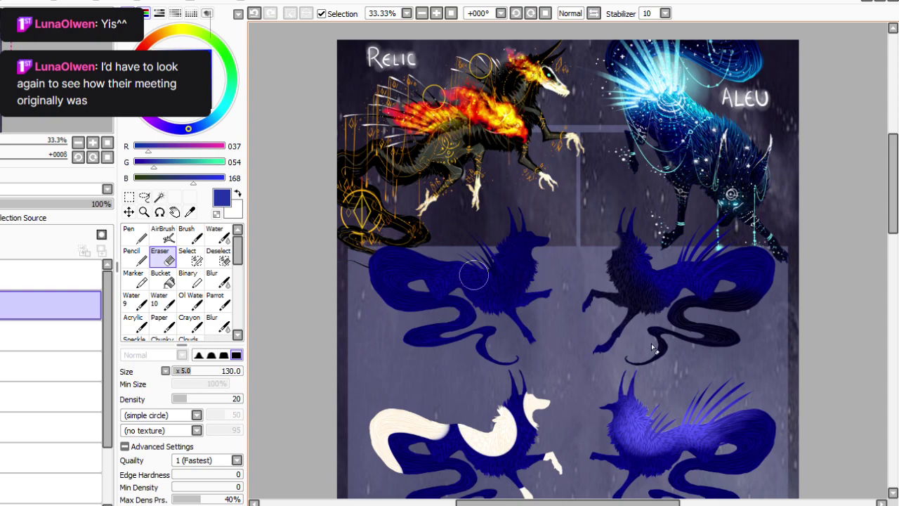
Lasso-select the right-hand silhouette in the bottom row of the sheet.
{"action": "key", "text": "Home"}
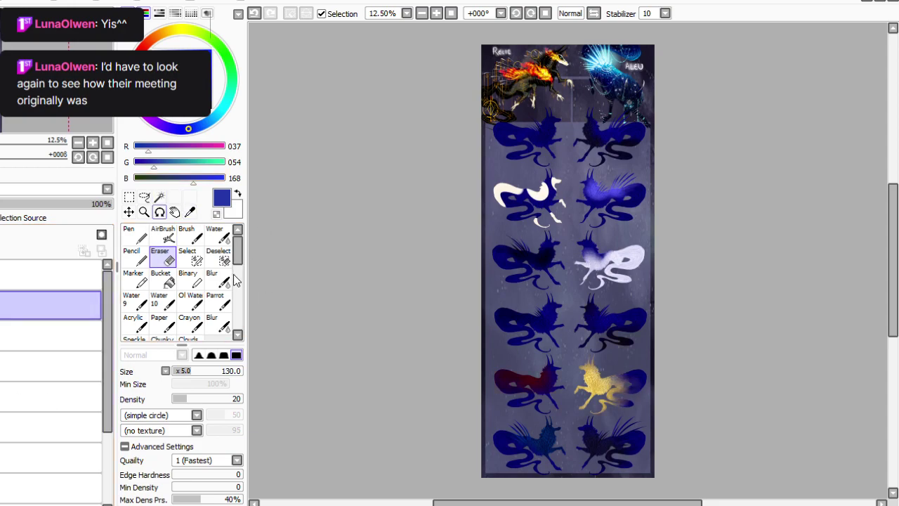
{"action": "left_click", "coordinate": [145, 197]}
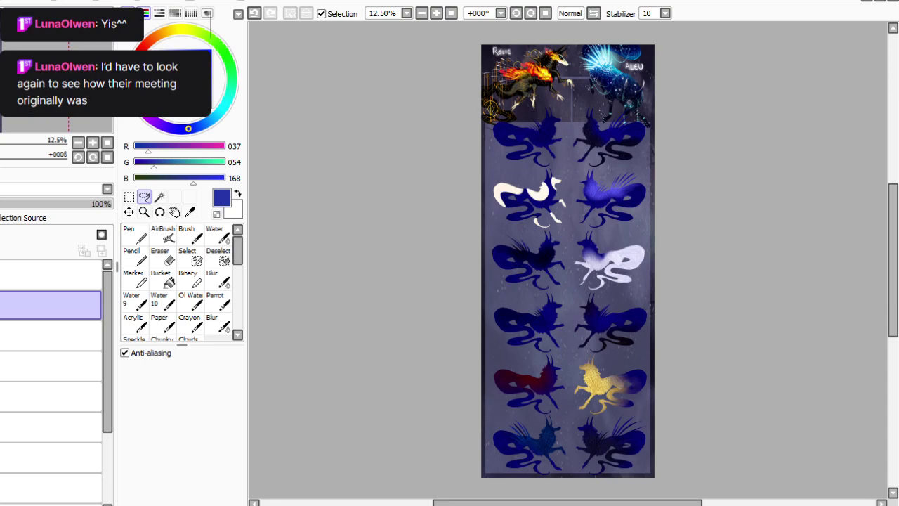
{"action": "left_click_drag", "start_coordinate": [893, 243], "coordinate": [893, 283]}
{"action": "left_click", "coordinate": [436, 14]}
{"action": "left_click", "coordinate": [437, 13]}
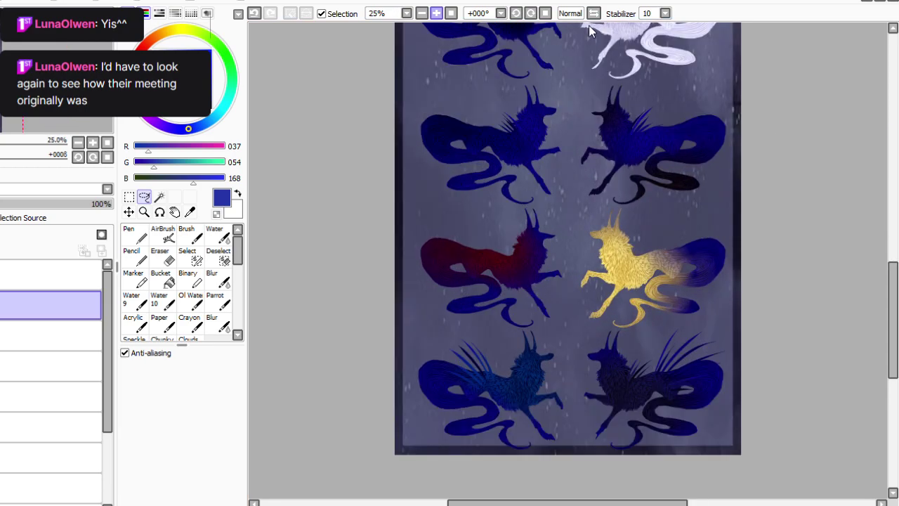
{"action": "left_click_drag", "start_coordinate": [893, 320], "coordinate": [893, 344]}
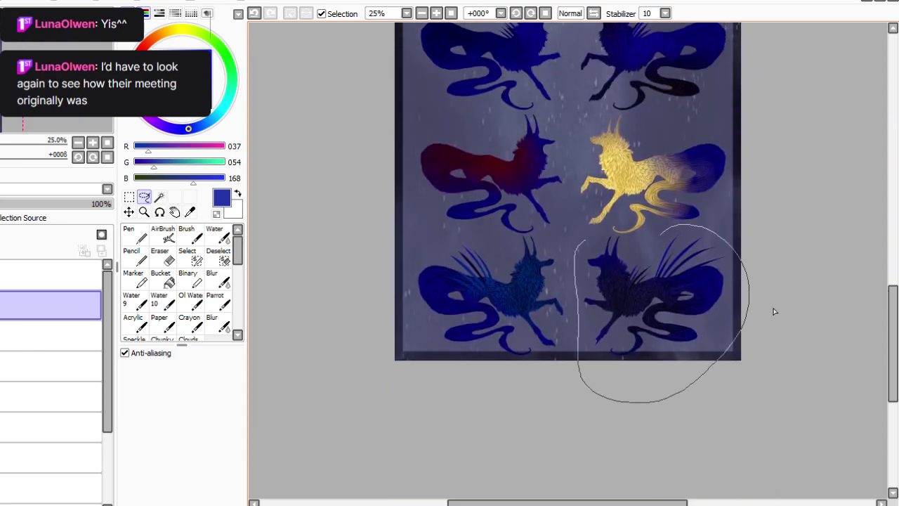
{"action": "left_click_drag", "start_coordinate": [802, 300], "coordinate": [809, 305]}
{"action": "scroll", "coordinate": [565, 24], "scroll_direction": "up", "scroll_amount": 1}
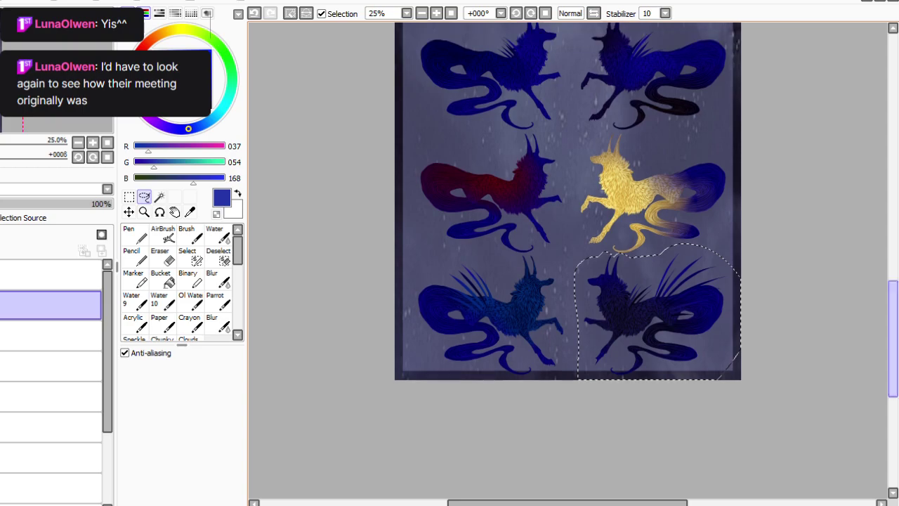
{"action": "scroll", "coordinate": [566, 24], "scroll_direction": "up", "scroll_amount": 1}
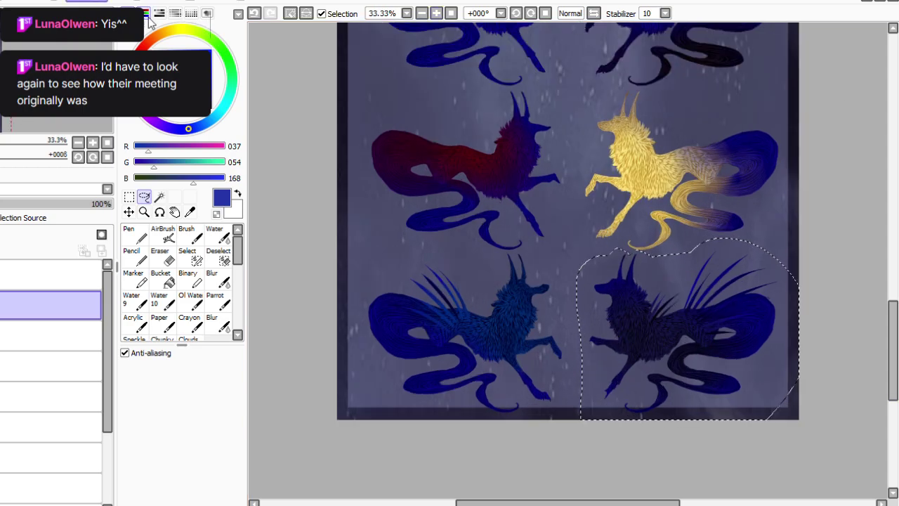
Shift the selected silhouette's blue areas to deep red with a colour adjustment, and clear the selection.
{"action": "left_click_drag", "start_coordinate": [205, 325], "coordinate": [295, 336]}
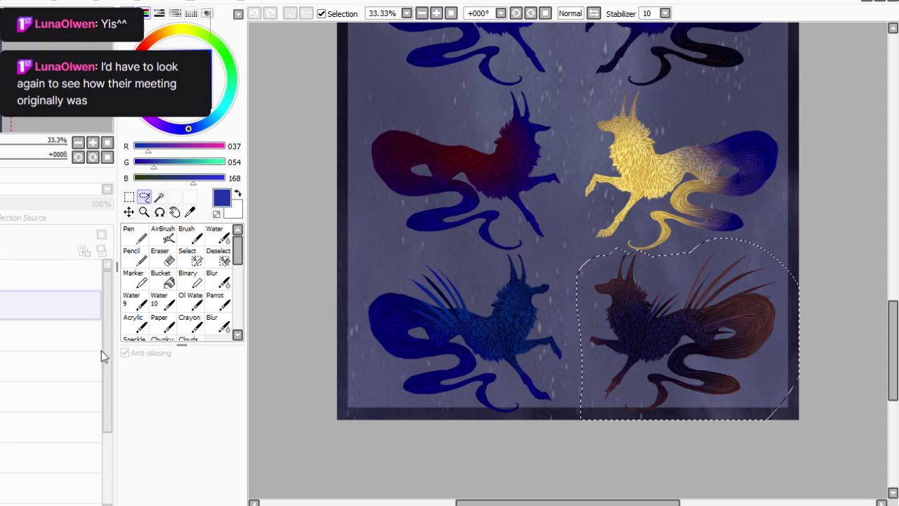
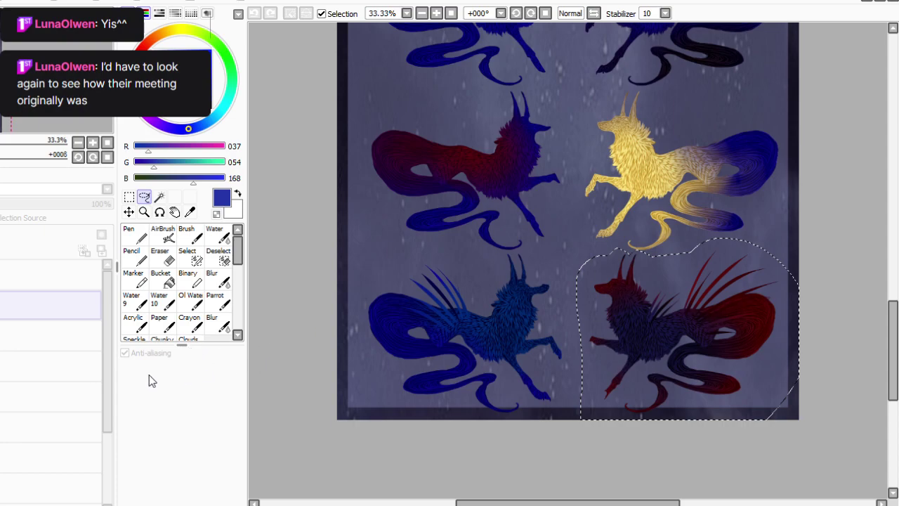
{"action": "left_click", "coordinate": [271, 399]}
{"action": "key", "text": "ctrl+d"}
Lasso the bottom row's left-hand silhouette, darken its tail and legs to navy with a hue and saturation adjustment, and deselect.
{"action": "mouse_move", "coordinate": [572, 338]}
{"action": "left_mouse_down"}
{"action": "mouse_move", "coordinate": [550, 436]}
{"action": "mouse_move", "coordinate": [358, 436]}
{"action": "left_mouse_up"}
{"action": "left_click_drag", "start_coordinate": [692, 314], "coordinate": [521, 251]}
{"action": "key", "text": "ctrl+u"}
{"action": "left_click_drag", "start_coordinate": [119, 463], "coordinate": [95, 465]}
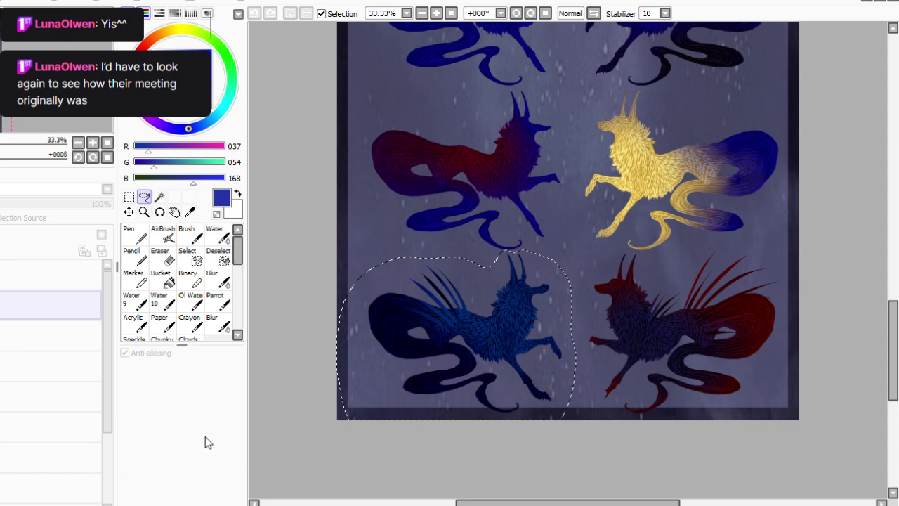
{"action": "key", "text": "Return"}
{"action": "key", "text": "ctrl+d"}
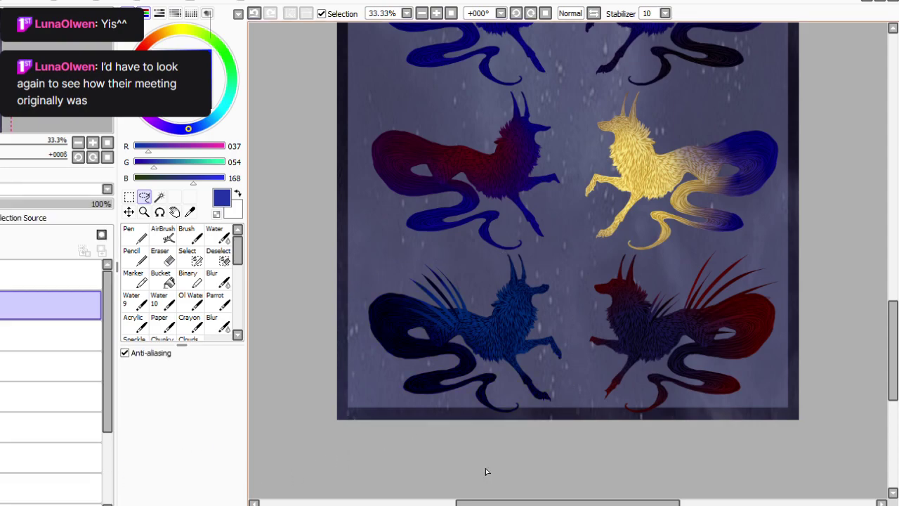
Lasso the gold silhouette, adjust its colours to a brighter gold body and a darker navy tail, and deselect.
{"action": "scroll", "coordinate": [568, 260], "scroll_direction": "up", "scroll_amount": 4}
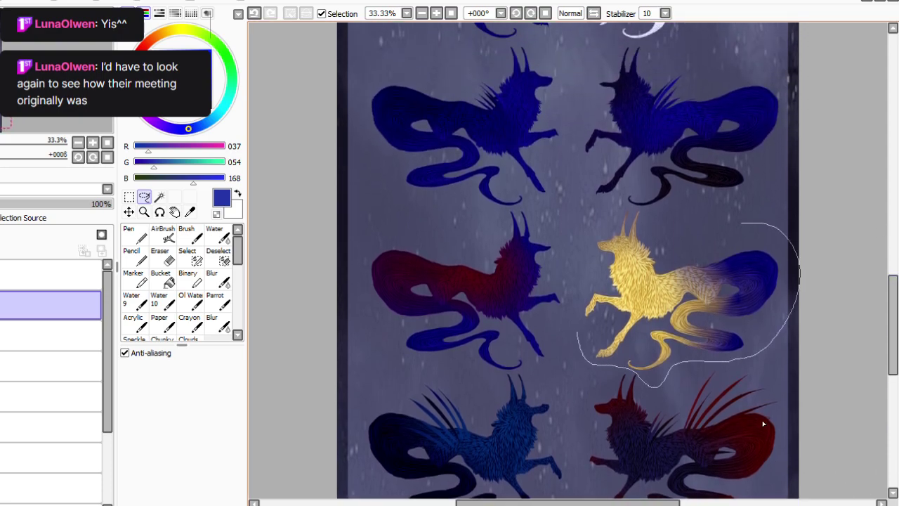
{"action": "left_click_drag", "start_coordinate": [626, 204], "coordinate": [638, 208]}
{"action": "left_click", "coordinate": [86, 2]}
{"action": "left_click", "coordinate": [173, 18]}
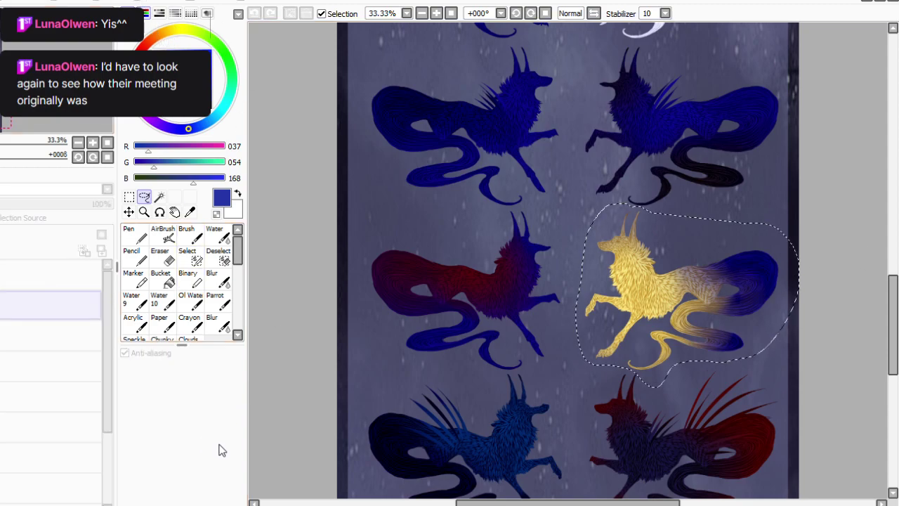
{"action": "left_click_drag", "start_coordinate": [213, 426], "coordinate": [223, 414]}
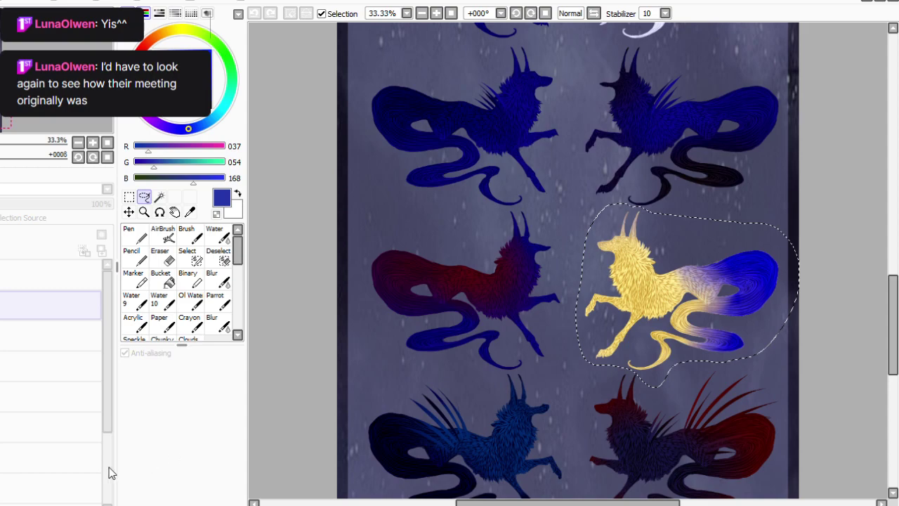
{"action": "left_click_drag", "start_coordinate": [233, 445], "coordinate": [268, 441]}
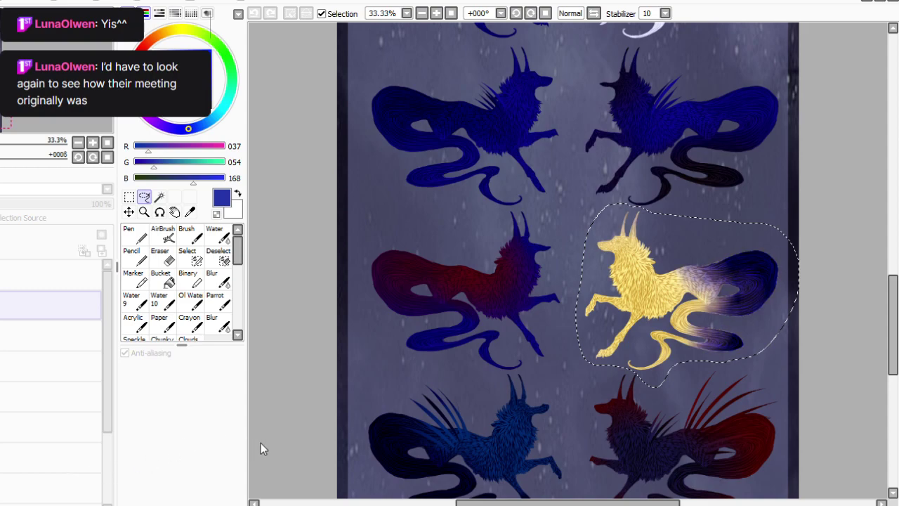
{"action": "key", "text": "ctrl+d"}
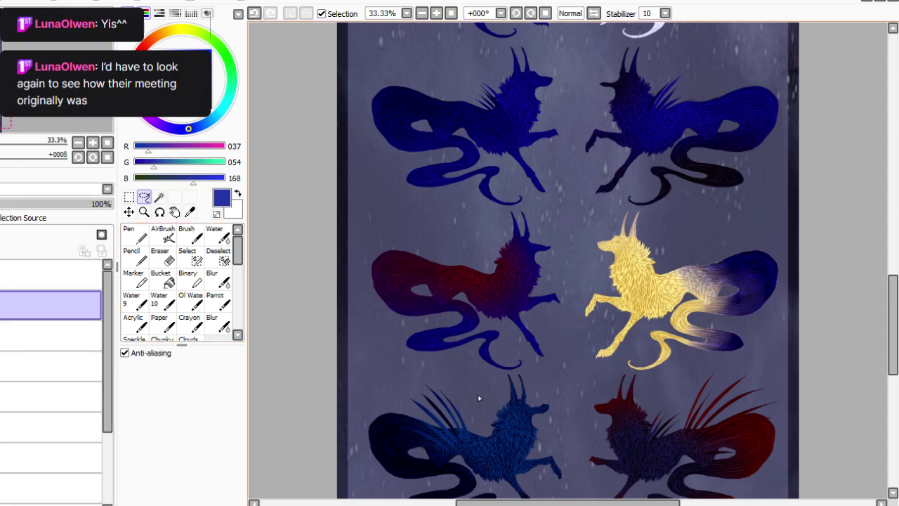
Lasso the red silhouette, darken its blue head, legs and lower tail to near-black navy with a colour adjustment, and deselect.
{"action": "mouse_move", "coordinate": [539, 208]}
{"action": "left_mouse_down"}
{"action": "mouse_move", "coordinate": [573, 279]}
{"action": "mouse_move", "coordinate": [552, 372]}
{"action": "mouse_move", "coordinate": [416, 367]}
{"action": "mouse_move", "coordinate": [458, 214]}
{"action": "mouse_move", "coordinate": [501, 212]}
{"action": "left_mouse_up"}
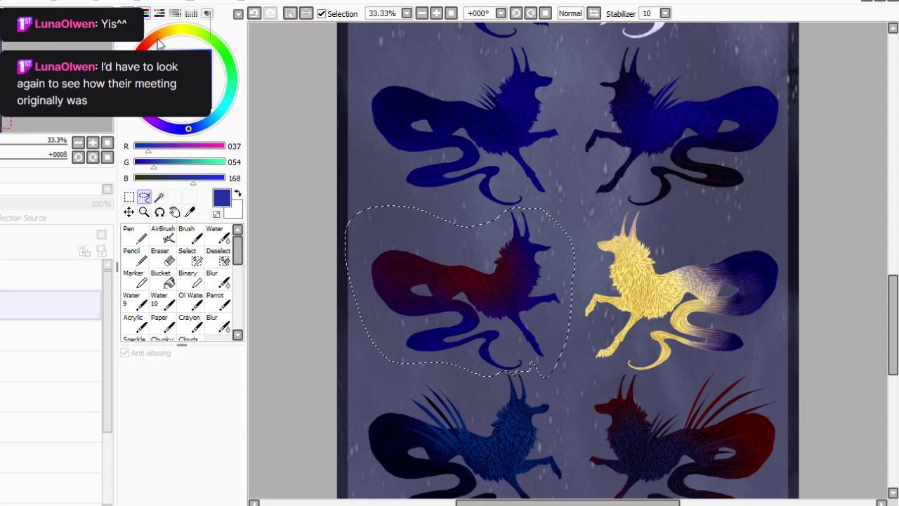
{"action": "left_click_drag", "start_coordinate": [214, 419], "coordinate": [229, 416]}
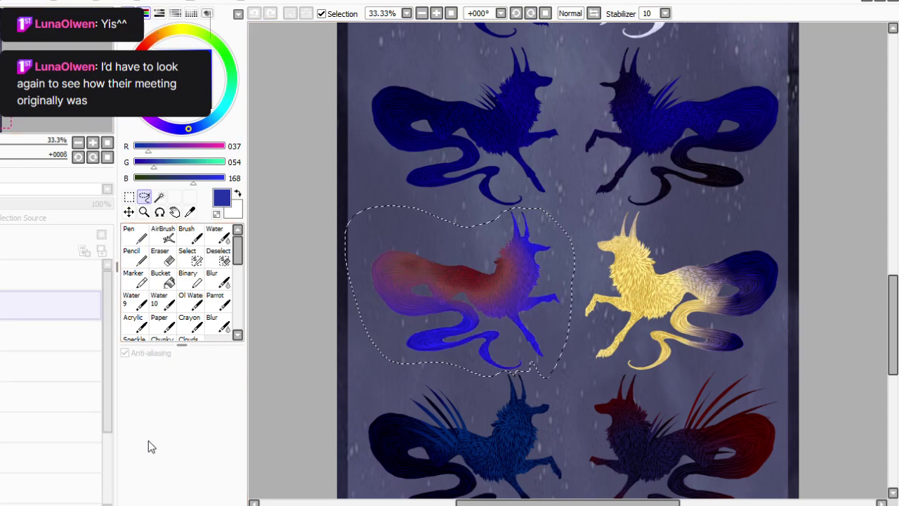
{"action": "left_click", "coordinate": [195, 415]}
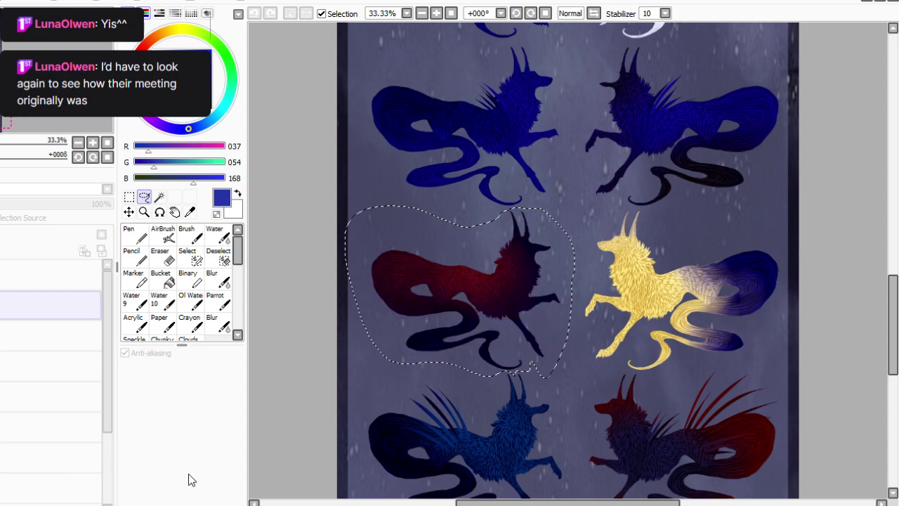
{"action": "left_click", "coordinate": [191, 500]}
{"action": "key", "text": "ctrl+d"}
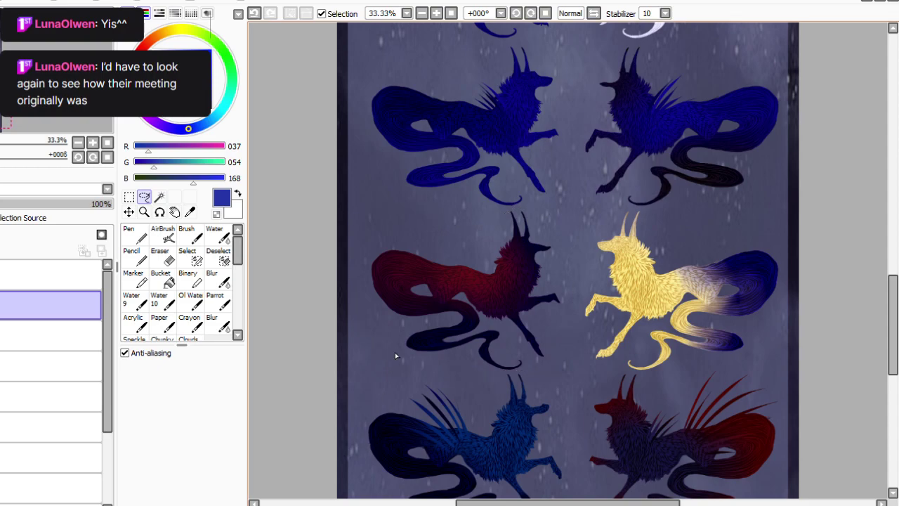
Lasso the right-hand silhouette above the gold one and brighten its dark blue body and tail to azure with a colour adjustment.
{"action": "scroll", "coordinate": [568, 260], "scroll_direction": "up", "scroll_amount": 5}
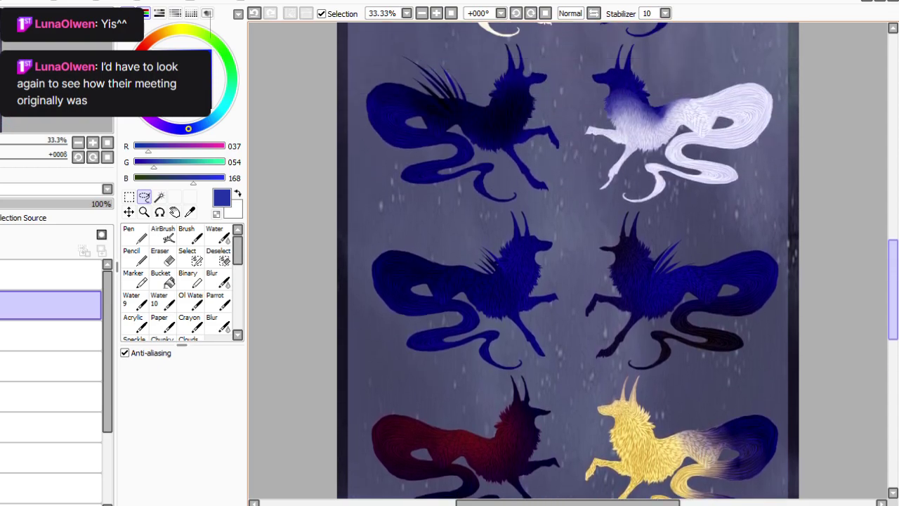
{"action": "mouse_move", "coordinate": [791, 343]}
{"action": "left_mouse_down"}
{"action": "mouse_move", "coordinate": [742, 402]}
{"action": "mouse_move", "coordinate": [691, 404]}
{"action": "left_mouse_up"}
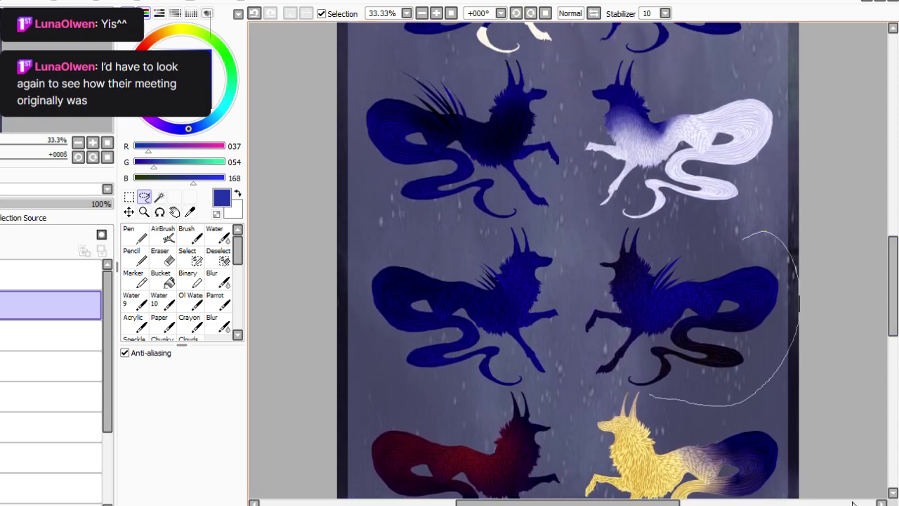
{"action": "left_click_drag", "start_coordinate": [590, 386], "coordinate": [580, 275]}
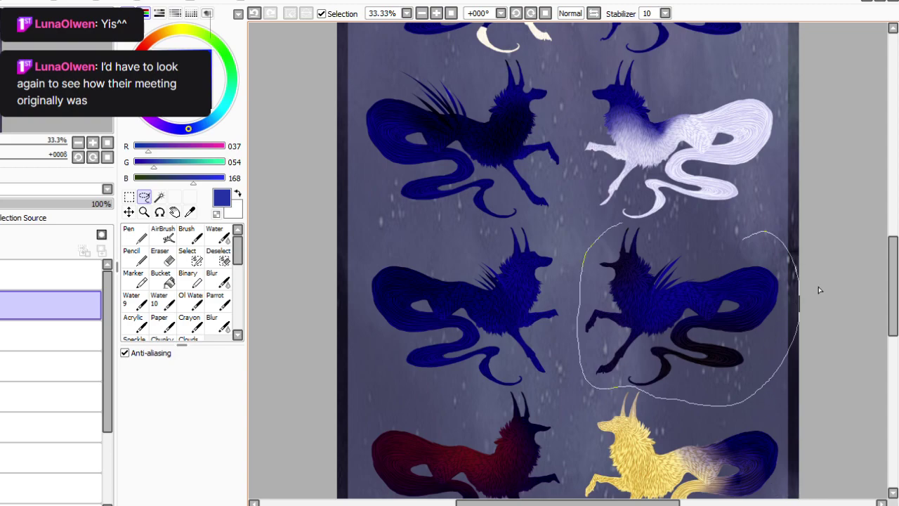
{"action": "left_click_drag", "start_coordinate": [819, 291], "coordinate": [810, 215]}
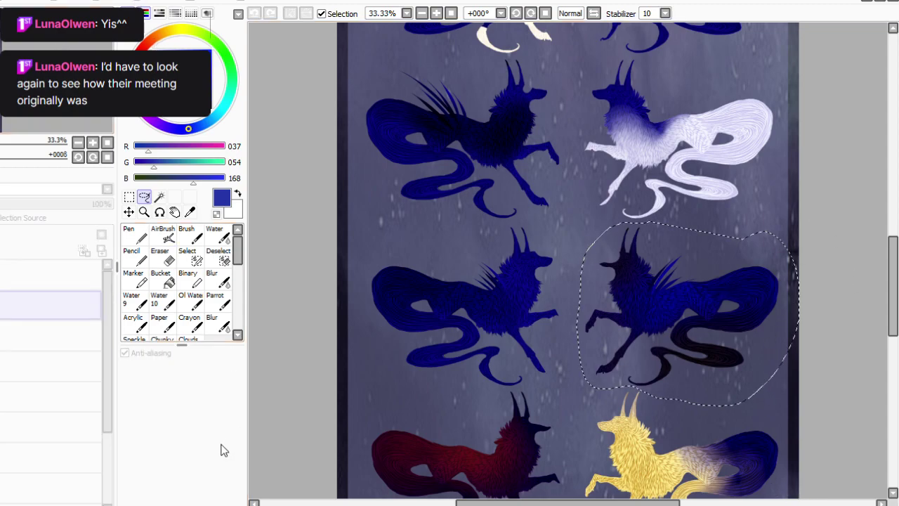
{"action": "mouse_move", "coordinate": [214, 429]}
{"action": "left_mouse_down"}
{"action": "mouse_move", "coordinate": [240, 422]}
{"action": "mouse_move", "coordinate": [212, 414]}
{"action": "mouse_move", "coordinate": [219, 417]}
{"action": "left_mouse_up"}
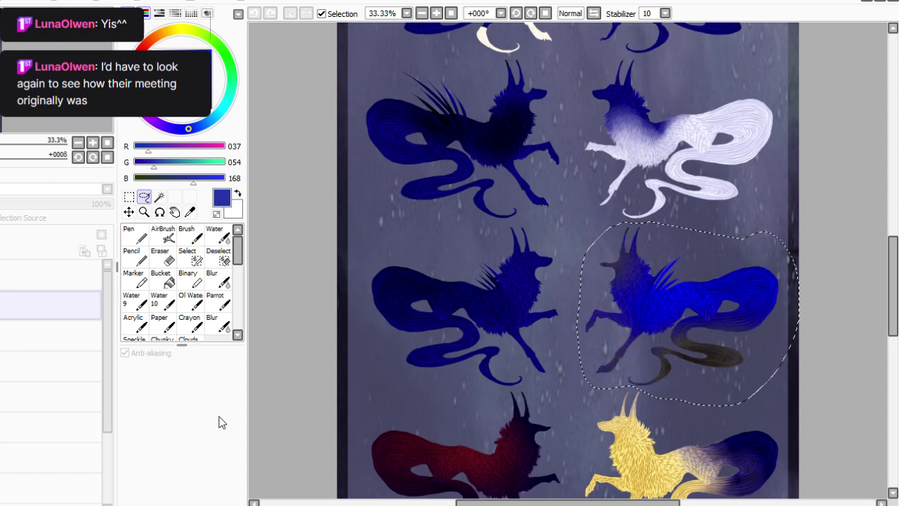
{"action": "left_click_drag", "start_coordinate": [87, 470], "coordinate": [80, 466]}
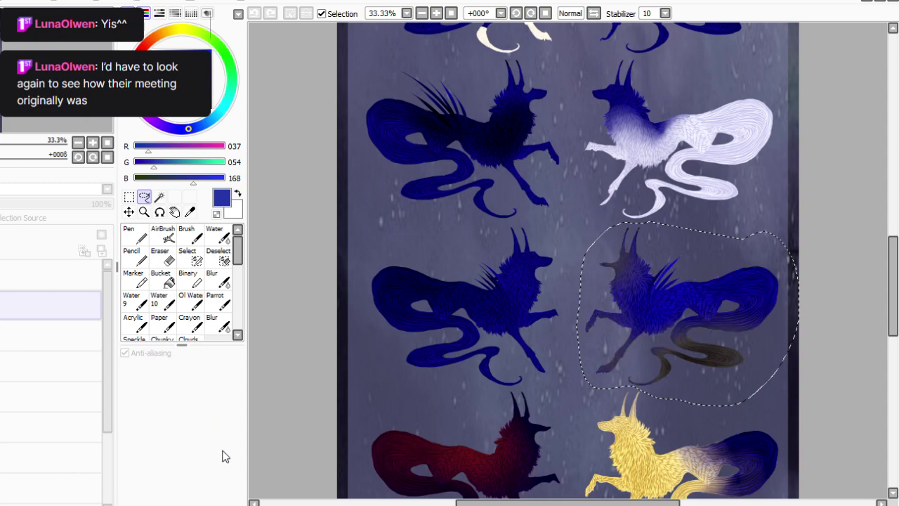
{"action": "mouse_move", "coordinate": [213, 420]}
{"action": "left_mouse_down"}
{"action": "mouse_move", "coordinate": [186, 417]}
{"action": "mouse_move", "coordinate": [217, 416]}
{"action": "left_mouse_up"}
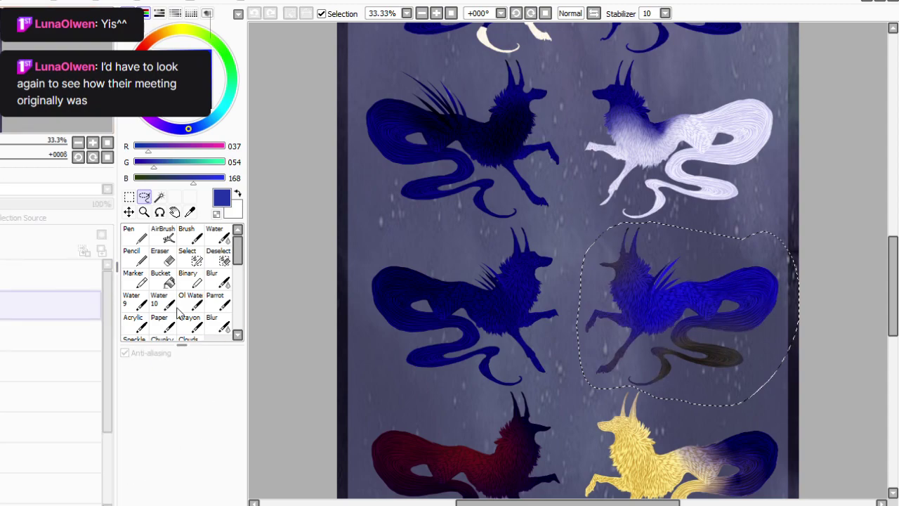
{"action": "left_click_drag", "start_coordinate": [199, 326], "coordinate": [181, 330]}
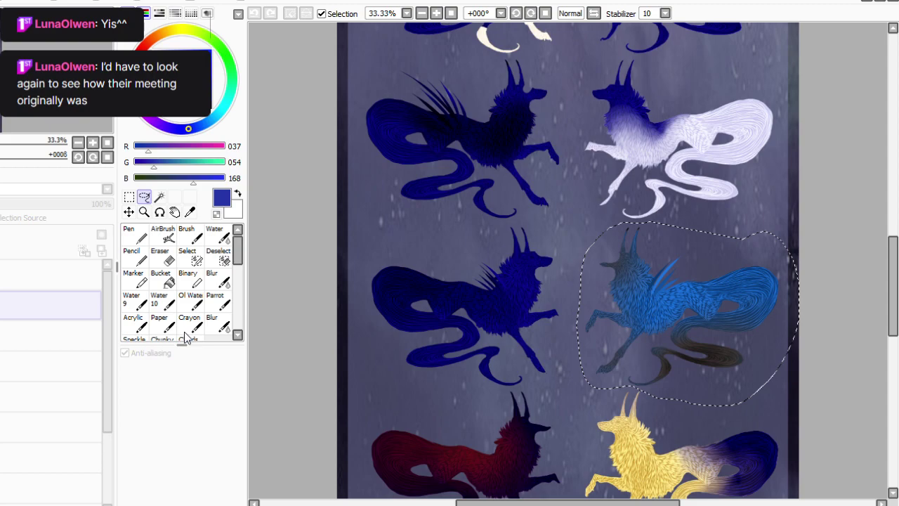
{"action": "left_click", "coordinate": [239, 420]}
Erase the overlay from the azure silhouette's head, legs and lower tail with the 130-size, density 20 eraser, leaving them near-black.
{"action": "left_click", "coordinate": [159, 256]}
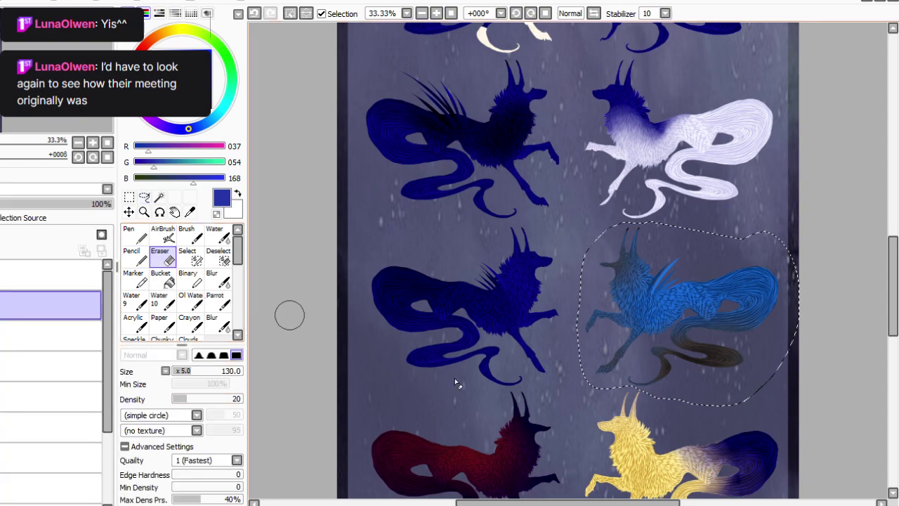
{"action": "mouse_move", "coordinate": [665, 361]}
{"action": "left_mouse_down"}
{"action": "mouse_move", "coordinate": [664, 372]}
{"action": "mouse_move", "coordinate": [689, 379]}
{"action": "mouse_move", "coordinate": [716, 365]}
{"action": "mouse_move", "coordinate": [686, 366]}
{"action": "left_mouse_up"}
{"action": "mouse_move", "coordinate": [622, 242]}
{"action": "left_mouse_down"}
{"action": "mouse_move", "coordinate": [631, 245]}
{"action": "mouse_move", "coordinate": [608, 270]}
{"action": "mouse_move", "coordinate": [602, 250]}
{"action": "left_mouse_up"}
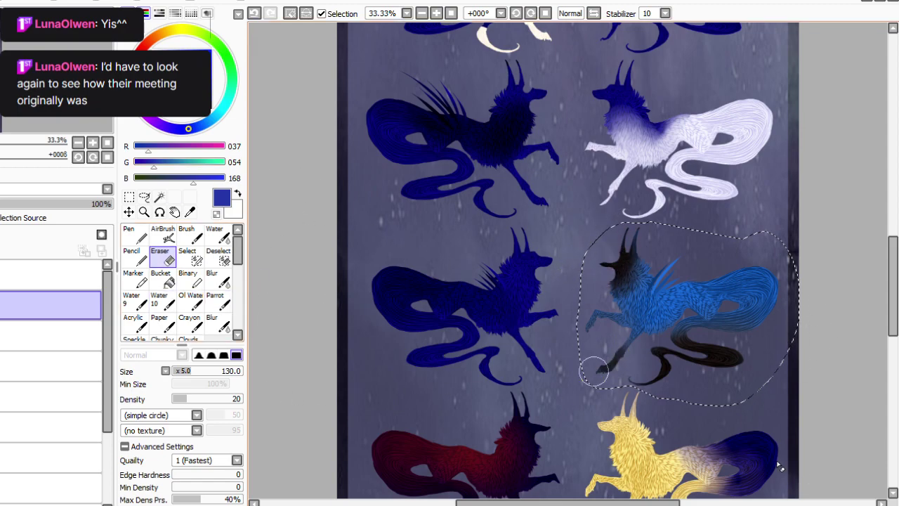
{"action": "mouse_move", "coordinate": [583, 333]}
{"action": "left_mouse_down"}
{"action": "mouse_move", "coordinate": [570, 322]}
{"action": "mouse_move", "coordinate": [598, 315]}
{"action": "left_mouse_up"}
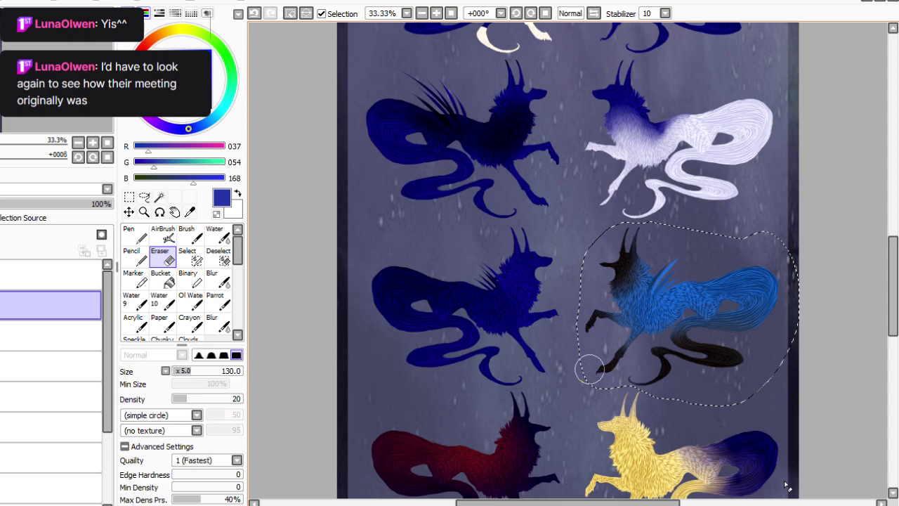
Clear the selection and lasso the dark blue silhouette beside the azure one.
{"action": "left_click", "coordinate": [129, 197]}
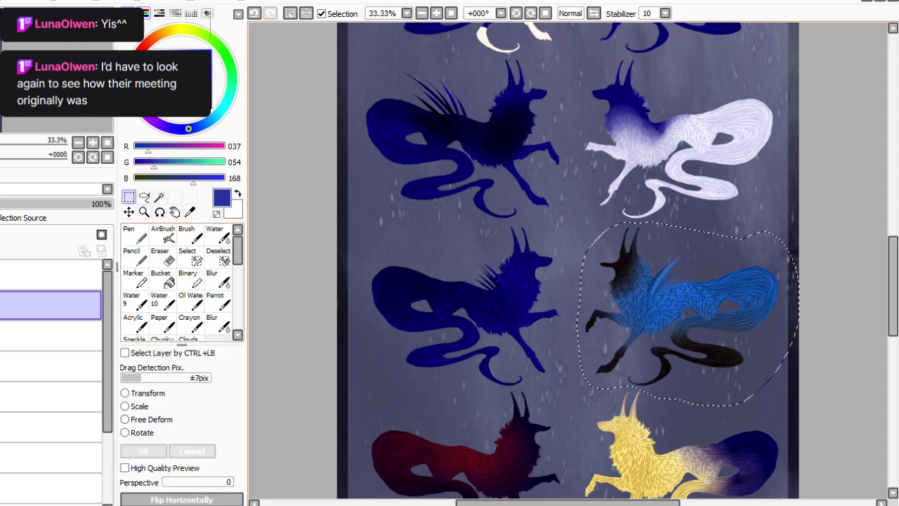
{"action": "key", "text": "ctrl+d"}
{"action": "left_click", "coordinate": [145, 197]}
{"action": "mouse_move", "coordinate": [502, 224]}
{"action": "left_mouse_down"}
{"action": "mouse_move", "coordinate": [566, 281]}
{"action": "mouse_move", "coordinate": [546, 385]}
{"action": "mouse_move", "coordinate": [457, 391]}
{"action": "mouse_move", "coordinate": [500, 227]}
{"action": "left_mouse_up"}
Try lightening the selected silhouette's head, legs and lower tail to lavender and white with a colour adjustment.
{"action": "left_click", "coordinate": [156, 23]}
{"action": "left_click_drag", "start_coordinate": [200, 324], "coordinate": [262, 341]}
{"action": "left_click", "coordinate": [309, 404]}
{"action": "left_click", "coordinate": [87, 2]}
{"action": "left_click", "coordinate": [154, 19]}
{"action": "left_click_drag", "start_coordinate": [230, 417], "coordinate": [267, 423]}
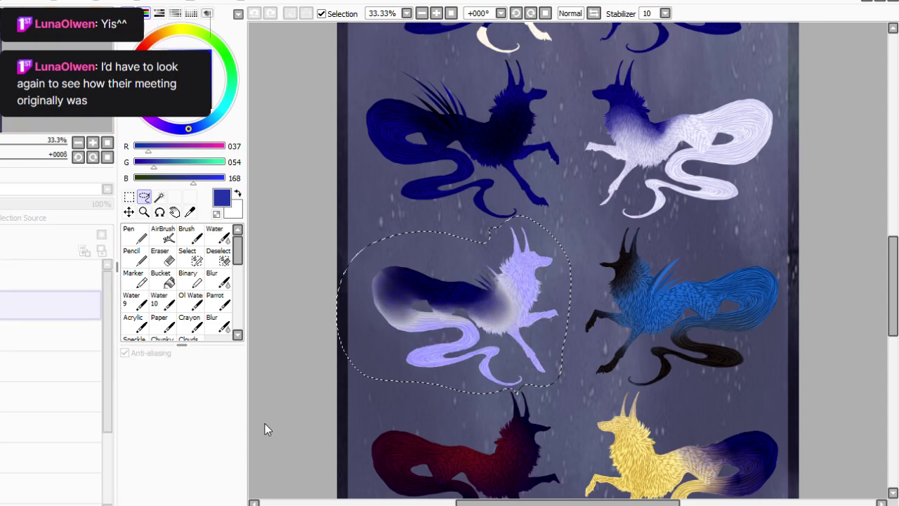
{"action": "left_click_drag", "start_coordinate": [51, 461], "coordinate": [30, 464]}
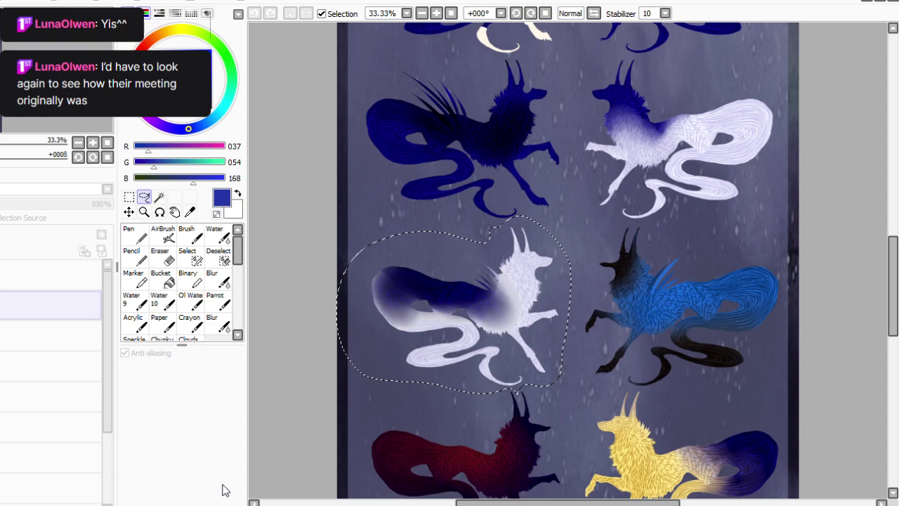
{"action": "left_click_drag", "start_coordinate": [249, 458], "coordinate": [282, 451]}
{"action": "left_click", "coordinate": [281, 503]}
Shift the selected silhouette's head, legs and lower tail to dark maroon with a hue adjustment, and deselect.
{"action": "left_click", "coordinate": [87, 1]}
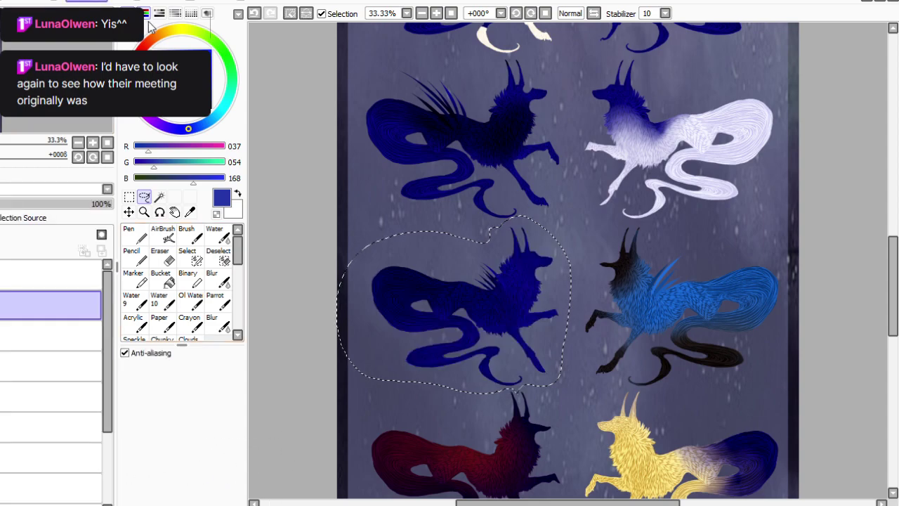
{"action": "left_click", "coordinate": [148, 24]}
{"action": "left_click_drag", "start_coordinate": [134, 381], "coordinate": [81, 380]}
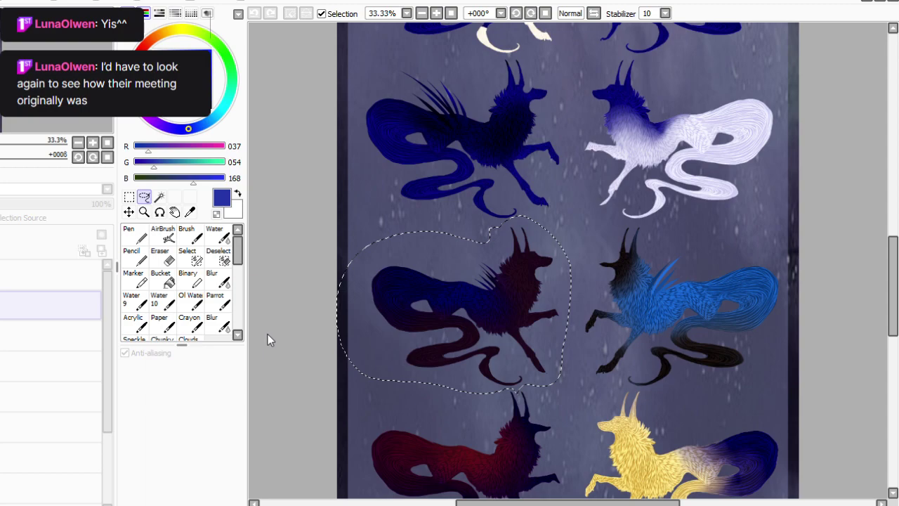
{"action": "left_click", "coordinate": [87, 379]}
{"action": "left_click", "coordinate": [237, 413]}
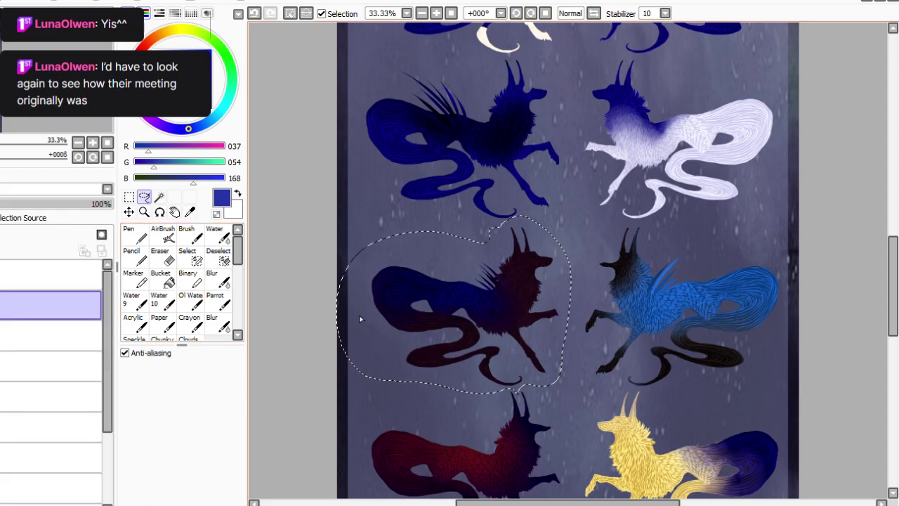
{"action": "key", "text": "ctrl+d"}
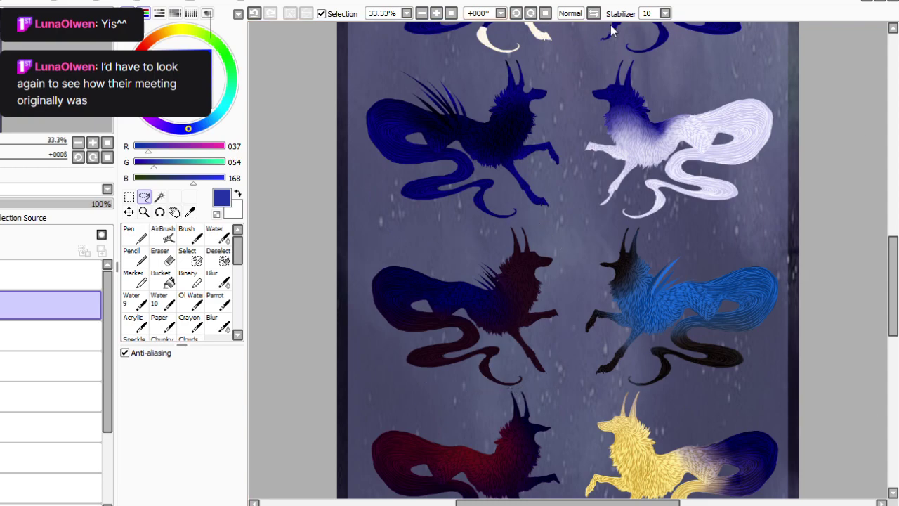
Lasso the white silhouette, darken its blue head and shoulders to deep navy with a colour adjustment, and deselect.
{"action": "scroll", "coordinate": [678, 98], "scroll_direction": "down", "scroll_amount": 3}
{"action": "scroll", "coordinate": [678, 97], "scroll_direction": "up", "scroll_amount": 1}
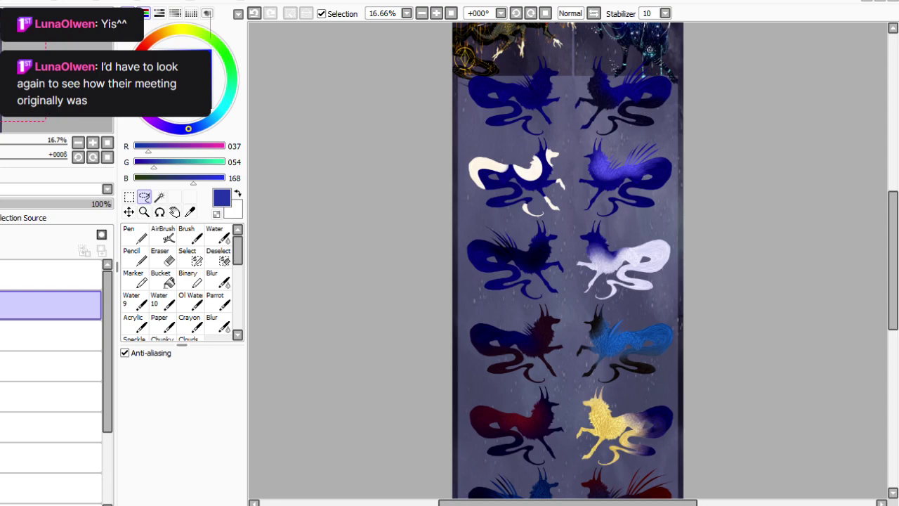
{"action": "left_click_drag", "start_coordinate": [893, 220], "coordinate": [893, 239]}
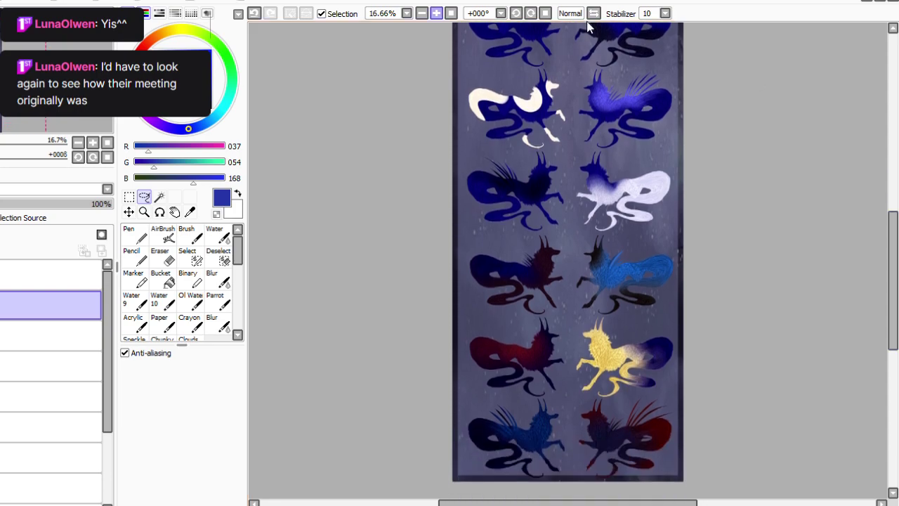
{"action": "double_click", "coordinate": [436, 12]}
{"action": "scroll", "coordinate": [568, 260], "scroll_direction": "up", "scroll_amount": 5}
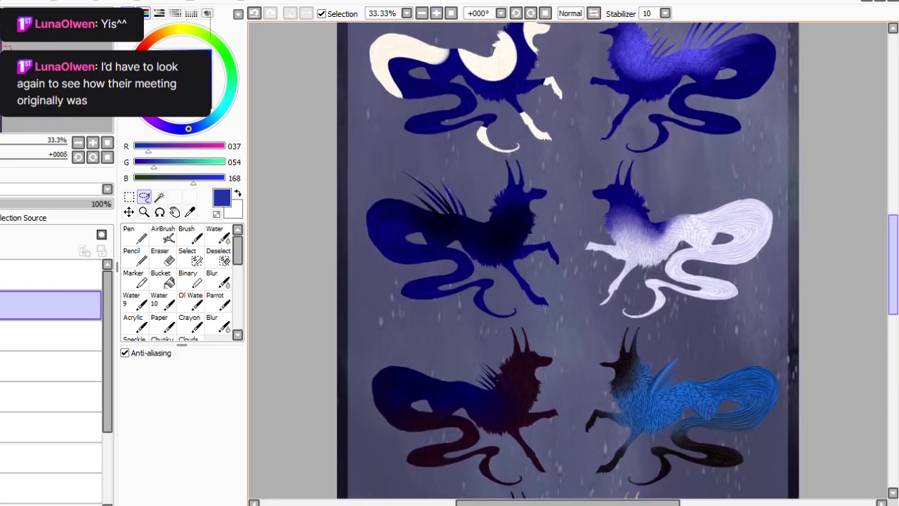
{"action": "mouse_move", "coordinate": [694, 234]}
{"action": "left_mouse_down"}
{"action": "mouse_move", "coordinate": [800, 255]}
{"action": "mouse_move", "coordinate": [767, 368]}
{"action": "left_mouse_up"}
{"action": "mouse_move", "coordinate": [622, 369]}
{"action": "left_mouse_down"}
{"action": "mouse_move", "coordinate": [573, 302]}
{"action": "mouse_move", "coordinate": [612, 201]}
{"action": "left_mouse_up"}
{"action": "left_click", "coordinate": [144, 16]}
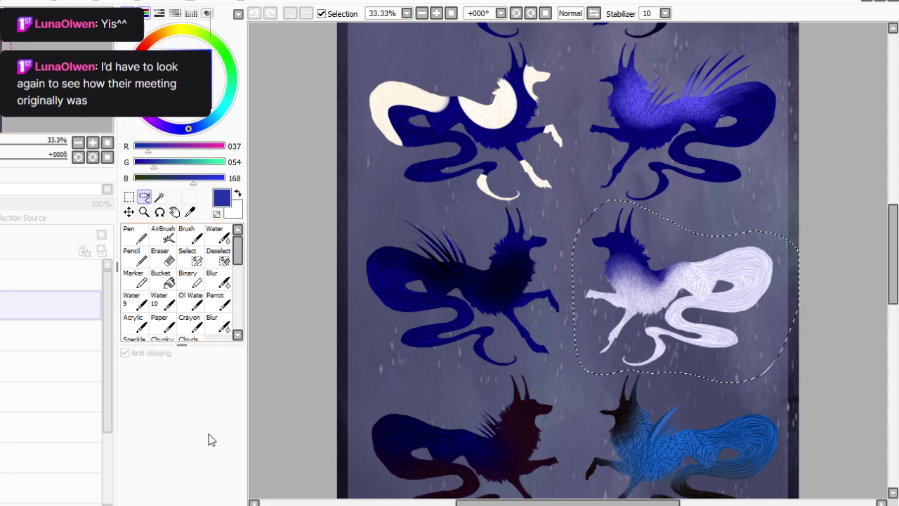
{"action": "left_click_drag", "start_coordinate": [219, 439], "coordinate": [96, 467]}
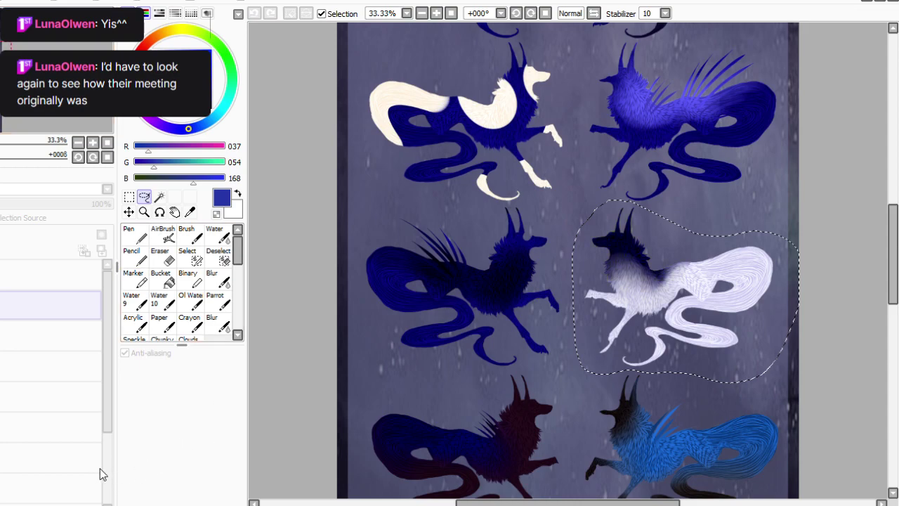
{"action": "left_click", "coordinate": [185, 501]}
{"action": "key", "text": "ctrl+d"}
Lasso the silhouette beside the white one, turn its blue head, legs and tail charcoal black with a hue and saturation adjustment, and deselect.
{"action": "left_click_drag", "start_coordinate": [548, 204], "coordinate": [756, 381]}
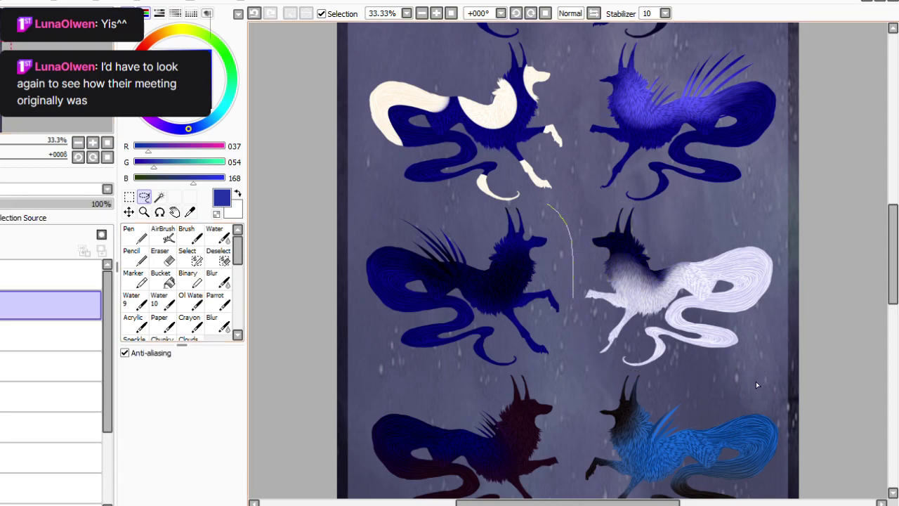
{"action": "mouse_move", "coordinate": [467, 380]}
{"action": "left_mouse_down"}
{"action": "mouse_move", "coordinate": [390, 207]}
{"action": "mouse_move", "coordinate": [503, 204]}
{"action": "left_mouse_up"}
{"action": "left_click", "coordinate": [143, 15]}
{"action": "left_click_drag", "start_coordinate": [199, 330], "coordinate": [298, 340]}
{"action": "left_click_drag", "start_coordinate": [132, 364], "coordinate": [91, 350]}
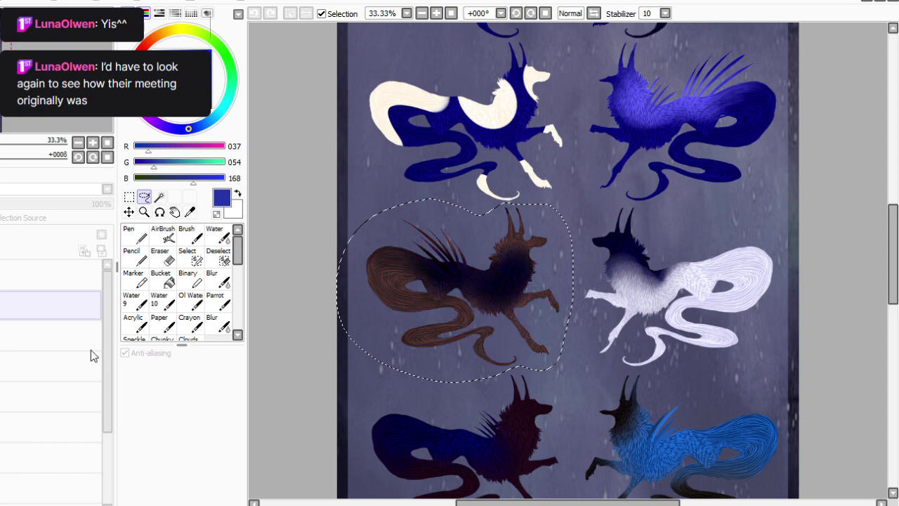
{"action": "left_click_drag", "start_coordinate": [131, 374], "coordinate": [104, 374]}
{"action": "left_click_drag", "start_coordinate": [298, 324], "coordinate": [188, 336]}
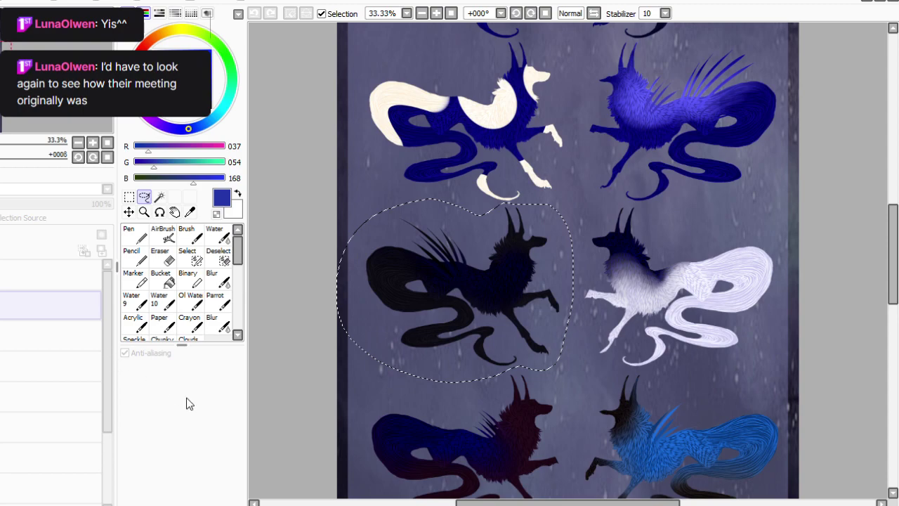
{"action": "key", "text": "ctrl+d"}
Lasso the violet-backed silhouette, darken its blue legs and tail to deep navy with a colour adjustment, and deselect.
{"action": "scroll", "coordinate": [568, 260], "scroll_direction": "up", "scroll_amount": 5}
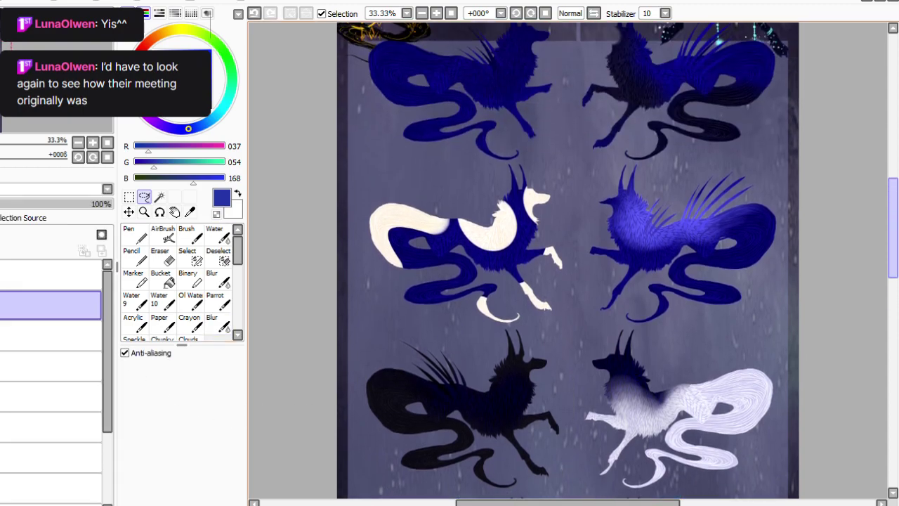
{"action": "mouse_move", "coordinate": [717, 191]}
{"action": "left_mouse_down"}
{"action": "mouse_move", "coordinate": [755, 360]}
{"action": "mouse_move", "coordinate": [645, 362]}
{"action": "left_mouse_up"}
{"action": "mouse_move", "coordinate": [809, 458]}
{"action": "left_mouse_down"}
{"action": "mouse_move", "coordinate": [769, 375]}
{"action": "mouse_move", "coordinate": [804, 257]}
{"action": "mouse_move", "coordinate": [883, 246]}
{"action": "left_mouse_up"}
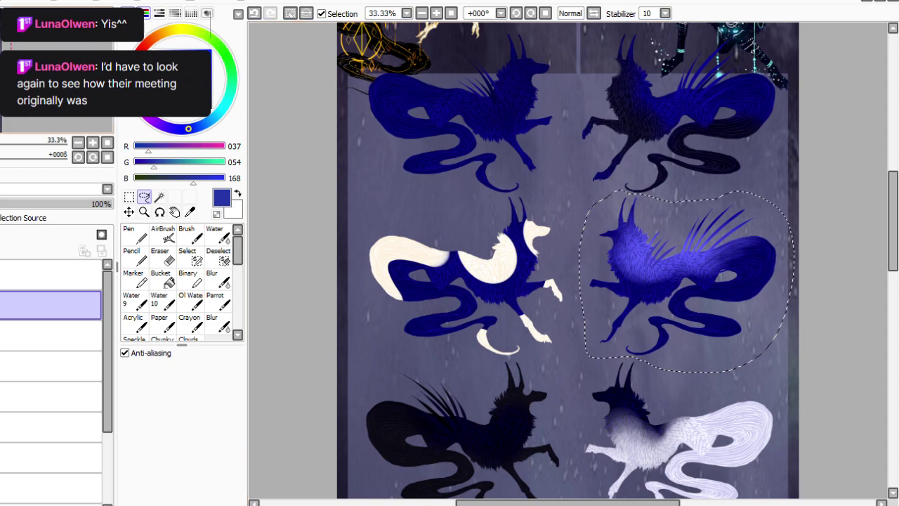
{"action": "key", "text": "ctrl+u"}
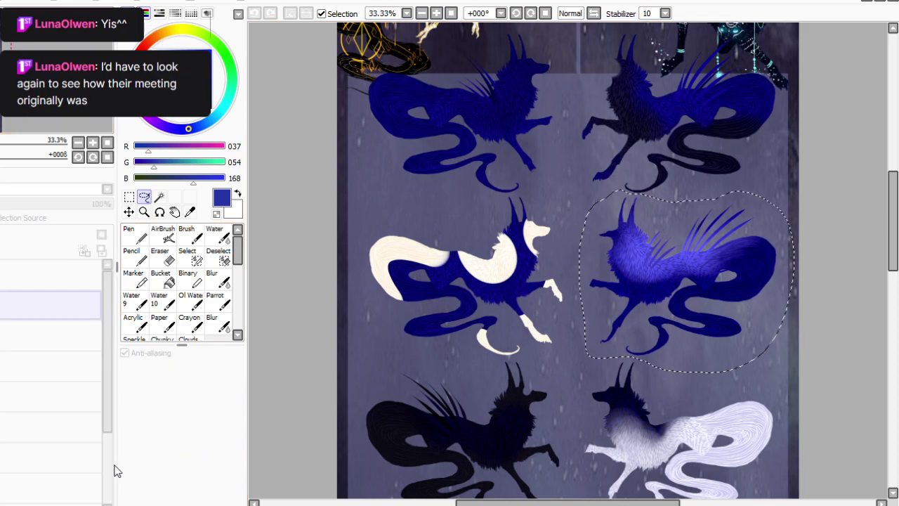
{"action": "left_click", "coordinate": [331, 482]}
{"action": "key", "text": "ctrl+d"}
Lasso the cream-marked silhouette, darken its blue areas to deep navy with a colour adjustment, and deselect.
{"action": "mouse_move", "coordinate": [712, 251]}
{"action": "left_mouse_down"}
{"action": "mouse_move", "coordinate": [757, 340]}
{"action": "mouse_move", "coordinate": [761, 401]}
{"action": "mouse_move", "coordinate": [737, 477]}
{"action": "left_mouse_up"}
{"action": "mouse_move", "coordinate": [520, 359]}
{"action": "left_mouse_down"}
{"action": "mouse_move", "coordinate": [447, 356]}
{"action": "mouse_move", "coordinate": [408, 201]}
{"action": "mouse_move", "coordinate": [535, 192]}
{"action": "left_mouse_up"}
{"action": "left_click", "coordinate": [87, 2]}
{"action": "left_click", "coordinate": [153, 25]}
{"action": "left_click", "coordinate": [86, 1]}
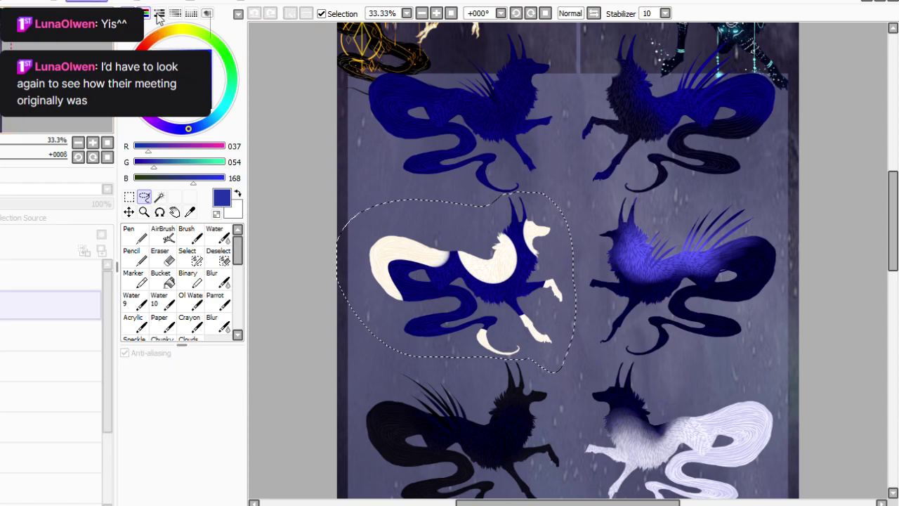
{"action": "key", "text": "Return"}
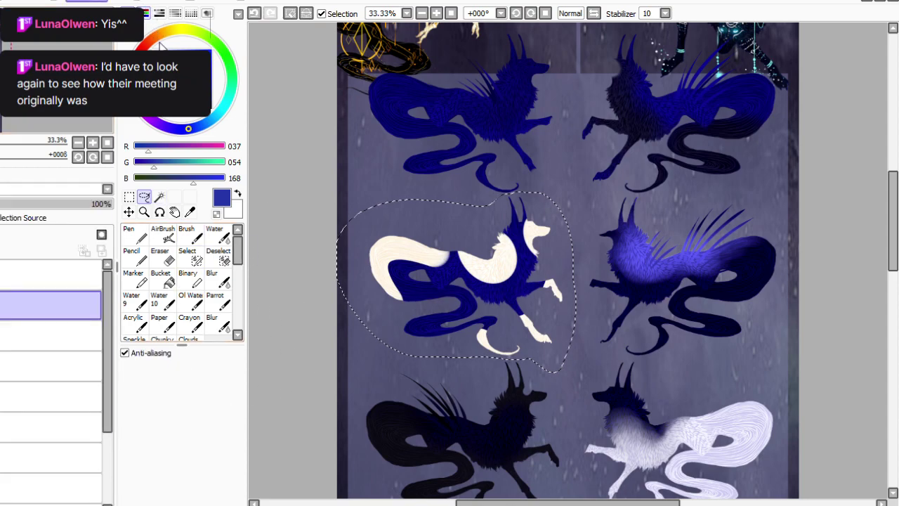
{"action": "left_click", "coordinate": [160, 44]}
{"action": "left_click", "coordinate": [69, 466]}
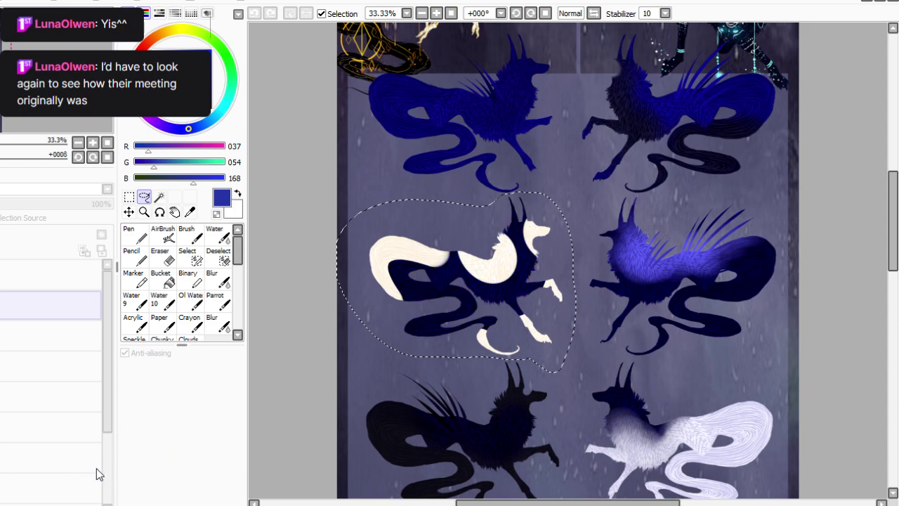
{"action": "key", "text": "Return"}
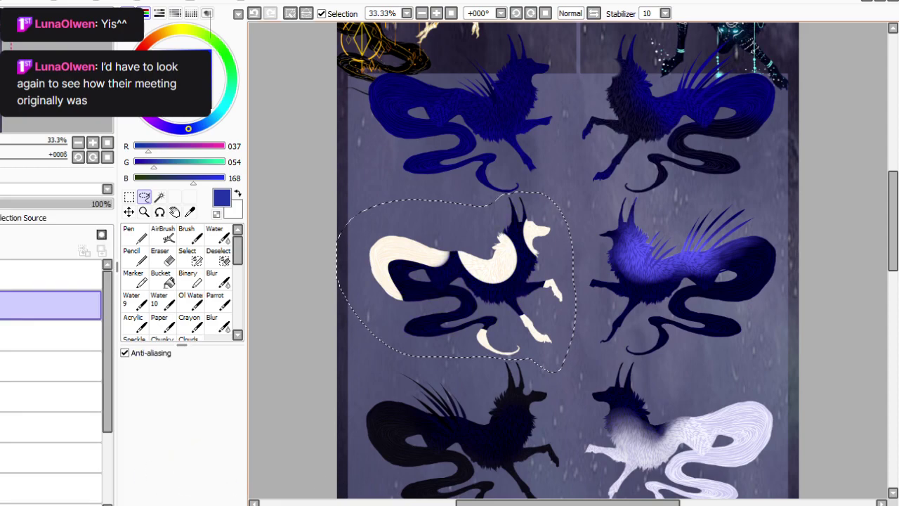
{"action": "key", "text": "ctrl+d"}
Lasso the dark-headed silhouette below the ALEU character, shift its blue areas to deep teal with a colour adjustment, and deselect.
{"action": "scroll", "coordinate": [568, 260], "scroll_direction": "up", "scroll_amount": 3}
{"action": "mouse_move", "coordinate": [728, 139]}
{"action": "left_mouse_down"}
{"action": "mouse_move", "coordinate": [792, 186]}
{"action": "mouse_move", "coordinate": [738, 301]}
{"action": "left_mouse_up"}
{"action": "mouse_move", "coordinate": [618, 308]}
{"action": "left_mouse_down"}
{"action": "mouse_move", "coordinate": [567, 263]}
{"action": "mouse_move", "coordinate": [633, 132]}
{"action": "mouse_move", "coordinate": [653, 137]}
{"action": "left_mouse_up"}
{"action": "left_click", "coordinate": [156, 38]}
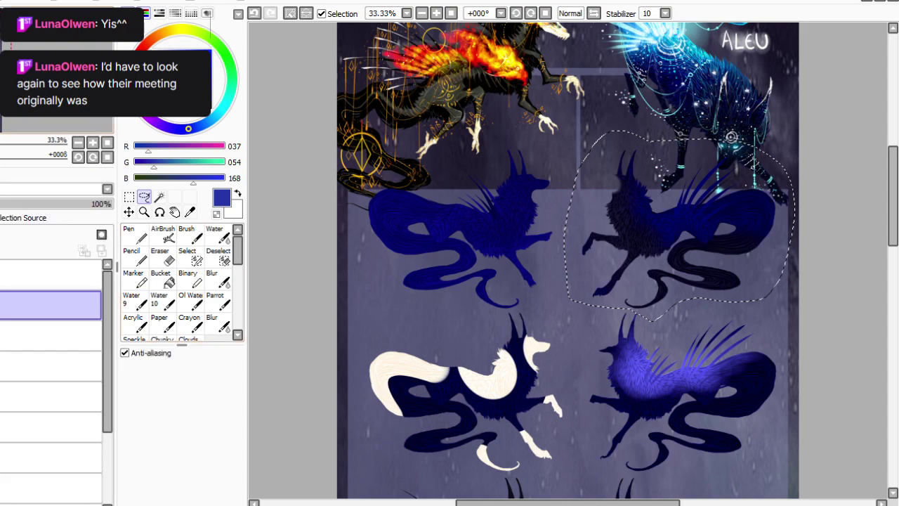
{"action": "mouse_move", "coordinate": [203, 326]}
{"action": "left_mouse_down"}
{"action": "mouse_move", "coordinate": [220, 329]}
{"action": "mouse_move", "coordinate": [160, 320]}
{"action": "mouse_move", "coordinate": [187, 333]}
{"action": "mouse_move", "coordinate": [172, 340]}
{"action": "left_mouse_up"}
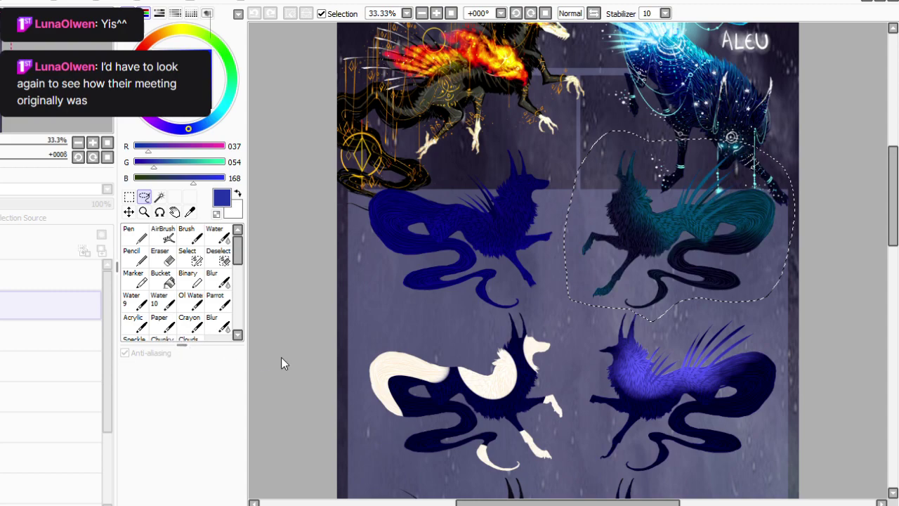
{"action": "key", "text": "Return"}
{"action": "key", "text": "ctrl+d"}
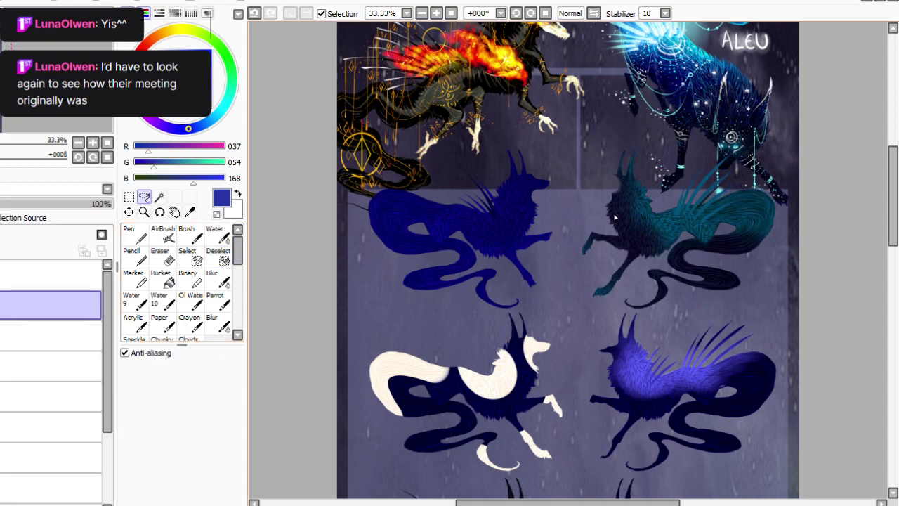
Lasso the all-blue silhouette below the RELIC character, darken its tail and legs to deep navy with a hue and saturation adjustment, and deselect.
{"action": "mouse_move", "coordinate": [713, 184]}
{"action": "left_mouse_down"}
{"action": "mouse_move", "coordinate": [749, 332]}
{"action": "mouse_move", "coordinate": [709, 397]}
{"action": "mouse_move", "coordinate": [568, 406]}
{"action": "mouse_move", "coordinate": [494, 330]}
{"action": "left_mouse_up"}
{"action": "mouse_move", "coordinate": [492, 217]}
{"action": "left_mouse_down"}
{"action": "mouse_move", "coordinate": [723, 186]}
{"action": "mouse_move", "coordinate": [722, 369]}
{"action": "left_mouse_up"}
{"action": "mouse_move", "coordinate": [507, 311]}
{"action": "left_mouse_down"}
{"action": "mouse_move", "coordinate": [355, 276]}
{"action": "mouse_move", "coordinate": [367, 163]}
{"action": "mouse_move", "coordinate": [473, 123]}
{"action": "left_mouse_up"}
{"action": "mouse_move", "coordinate": [221, 329]}
{"action": "left_mouse_down"}
{"action": "mouse_move", "coordinate": [257, 331]}
{"action": "mouse_move", "coordinate": [211, 335]}
{"action": "left_mouse_up"}
{"action": "left_click_drag", "start_coordinate": [119, 369], "coordinate": [330, 400]}
{"action": "left_click", "coordinate": [324, 417]}
{"action": "left_click", "coordinate": [87, 1]}
{"action": "left_click", "coordinate": [112, 29]}
{"action": "left_click_drag", "start_coordinate": [98, 461], "coordinate": [75, 465]}
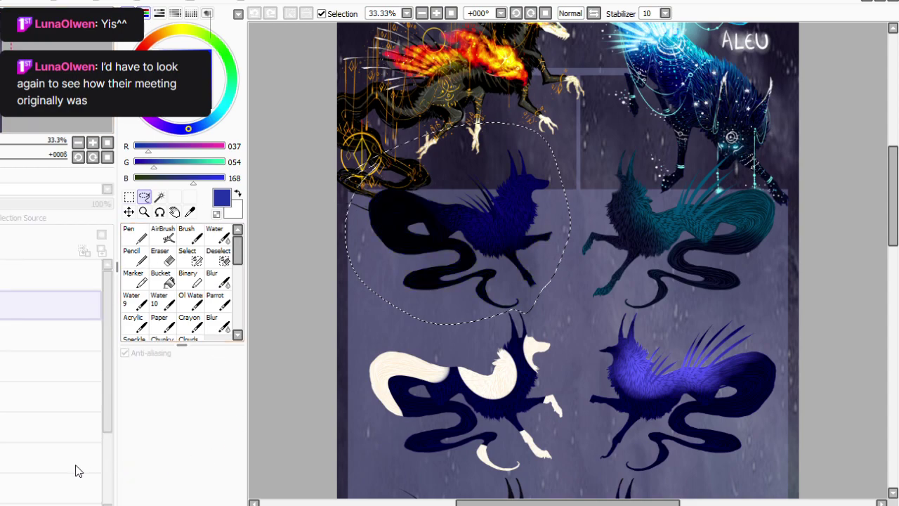
{"action": "left_click_drag", "start_coordinate": [167, 420], "coordinate": [185, 417]}
{"action": "left_click", "coordinate": [192, 502]}
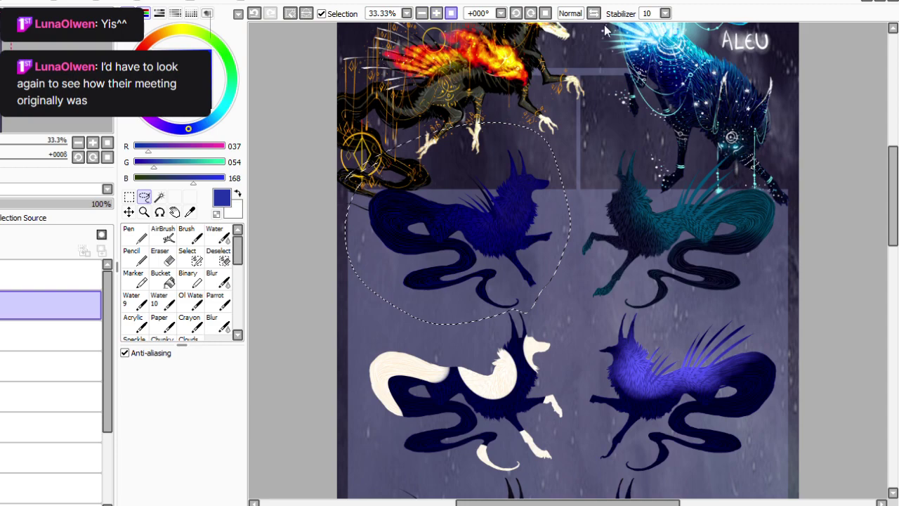
{"action": "scroll", "coordinate": [765, 138], "scroll_direction": "down", "scroll_amount": 2}
{"action": "scroll", "coordinate": [765, 138], "scroll_direction": "up", "scroll_amount": 1}
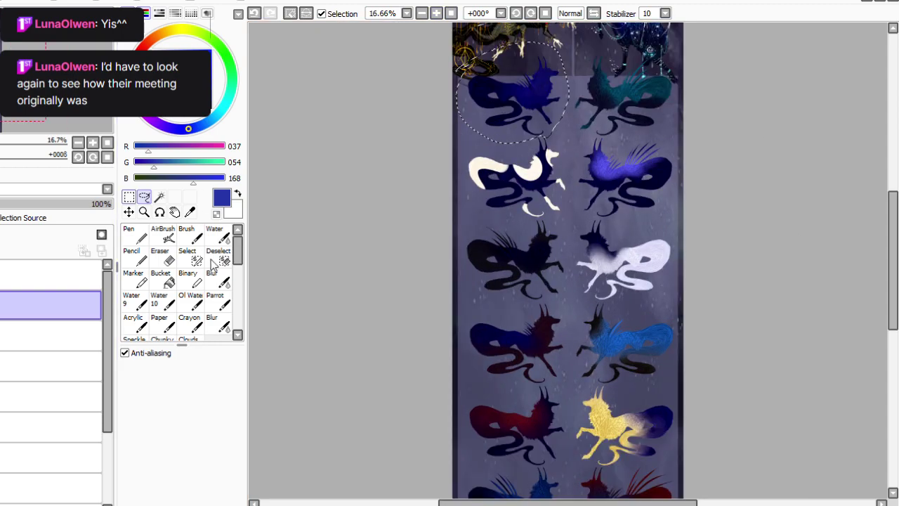
{"action": "left_click", "coordinate": [130, 197]}
{"action": "left_click", "coordinate": [330, 331]}
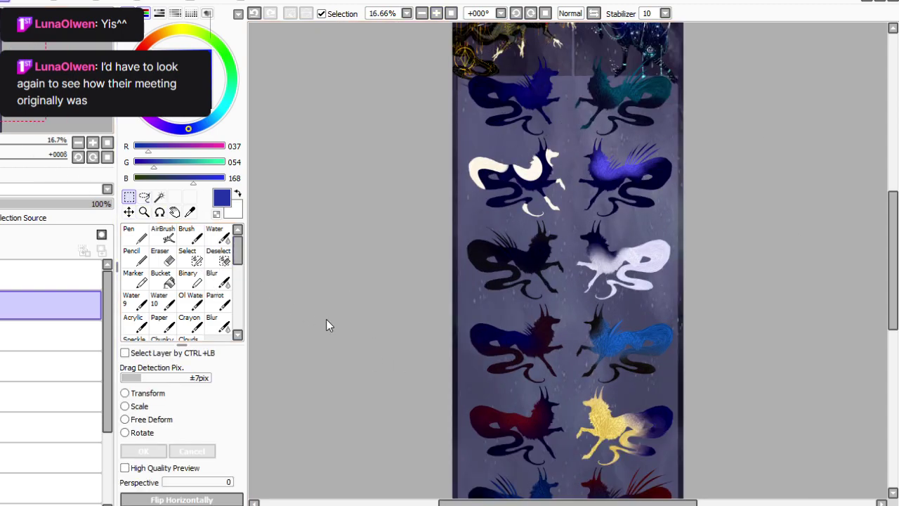
Lasso the blue silhouette below the RELIC character again and darken its tail to near-black navy with a hue and saturation adjustment.
{"action": "left_click_drag", "start_coordinate": [49, 367], "coordinate": [49, 286]}
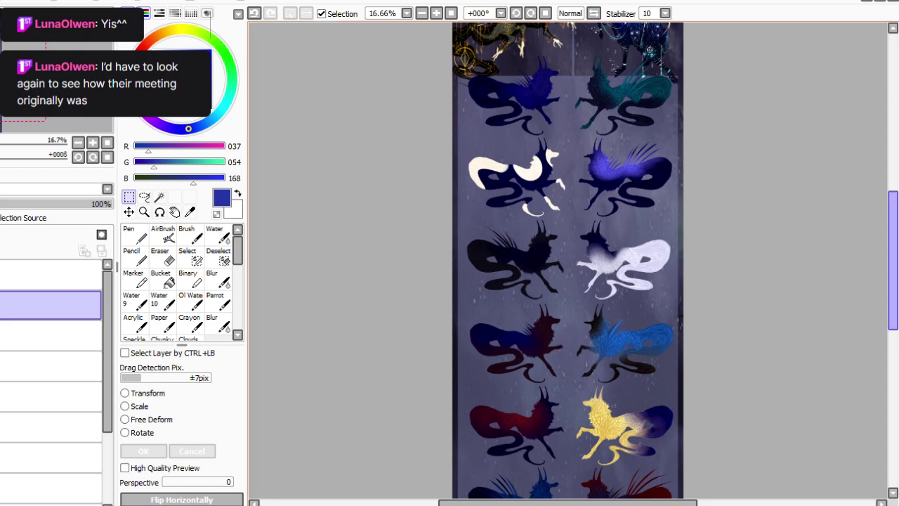
{"action": "left_click_drag", "start_coordinate": [893, 260], "coordinate": [893, 197]}
{"action": "left_click", "coordinate": [436, 13]}
{"action": "left_click", "coordinate": [437, 12]}
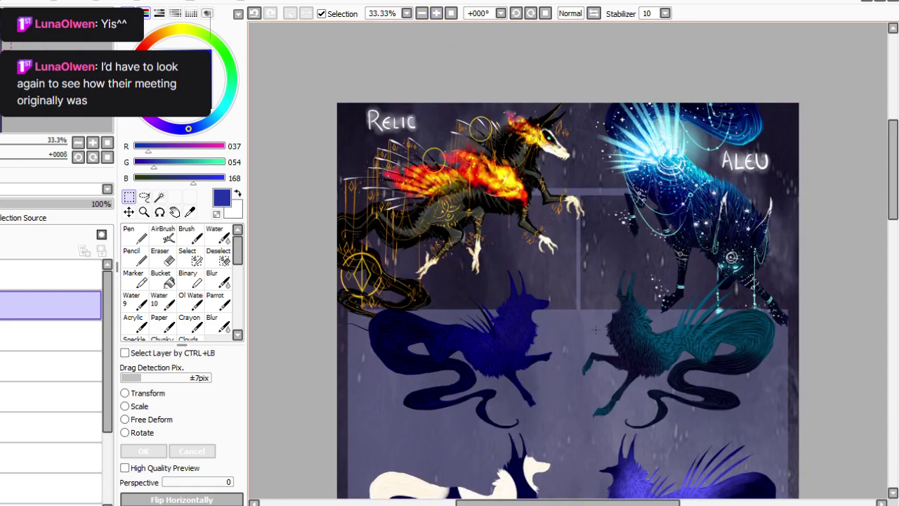
{"action": "left_click_drag", "start_coordinate": [457, 274], "coordinate": [561, 287]}
{"action": "key", "text": "ctrl+d"}
{"action": "left_click", "coordinate": [146, 197]}
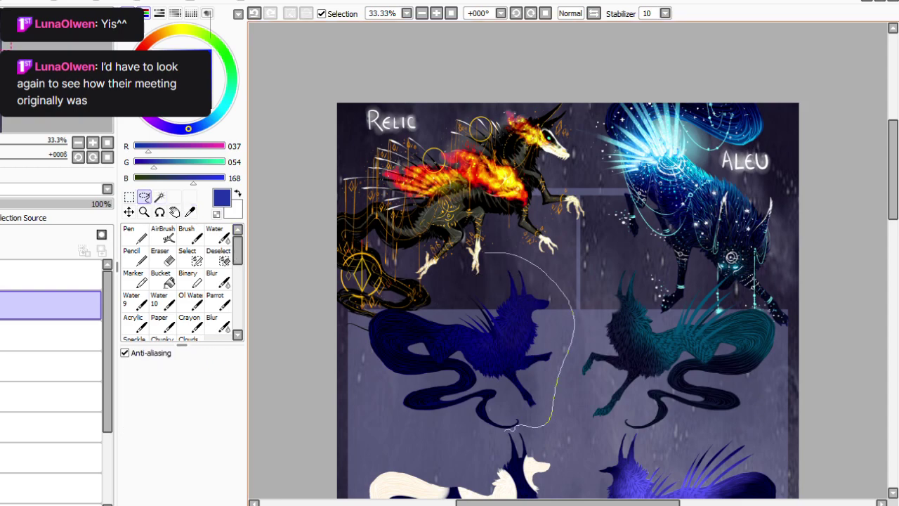
{"action": "left_click_drag", "start_coordinate": [353, 378], "coordinate": [394, 271]}
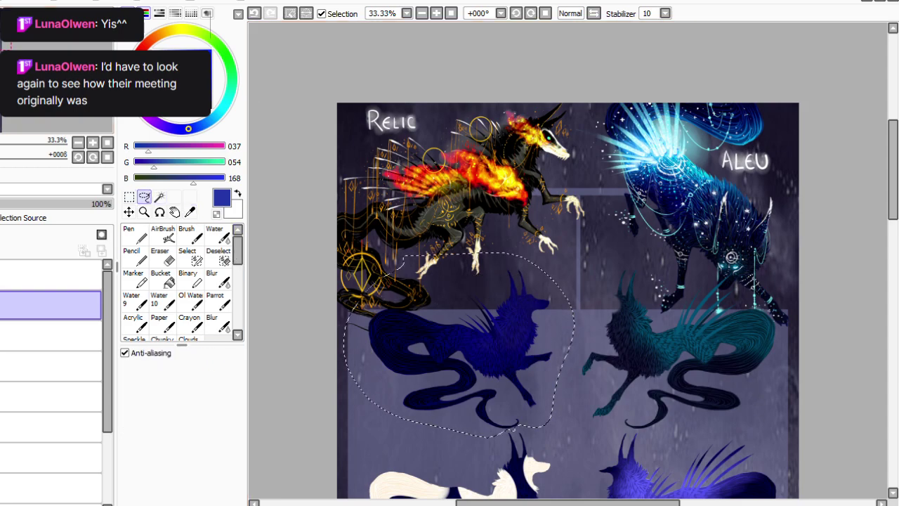
{"action": "key", "text": "ctrl+v"}
{"action": "key", "text": "ctrl+u"}
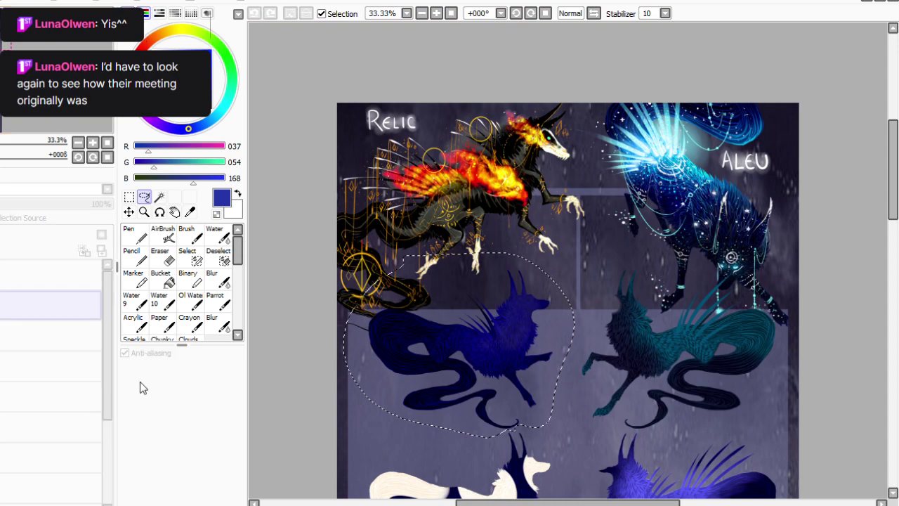
{"action": "key", "text": "Return"}
Set the eraser size to 230, erase part of the dark overlay along the blue silhouette's tail, and deselect.
{"action": "key", "text": "e"}
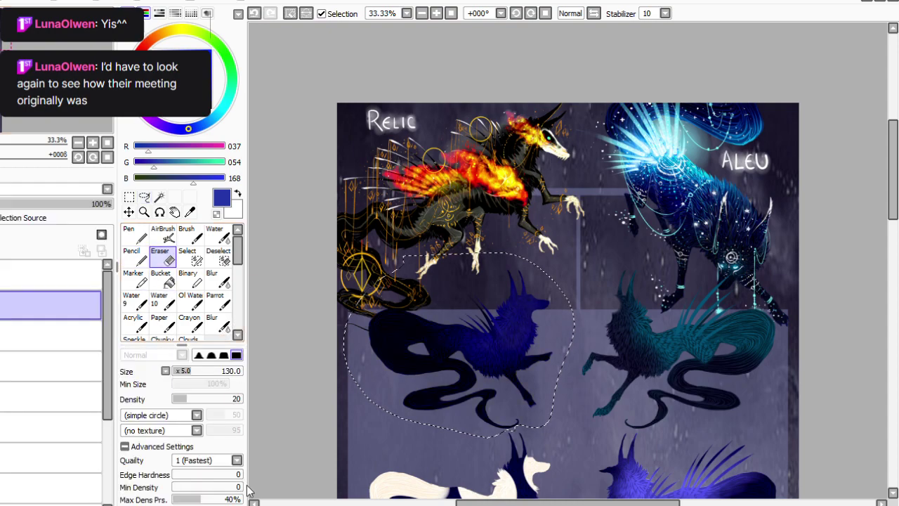
{"action": "left_click", "coordinate": [204, 371]}
{"action": "mouse_move", "coordinate": [367, 354]}
{"action": "left_mouse_down"}
{"action": "mouse_move", "coordinate": [460, 377]}
{"action": "mouse_move", "coordinate": [441, 374]}
{"action": "mouse_move", "coordinate": [380, 311]}
{"action": "left_mouse_up"}
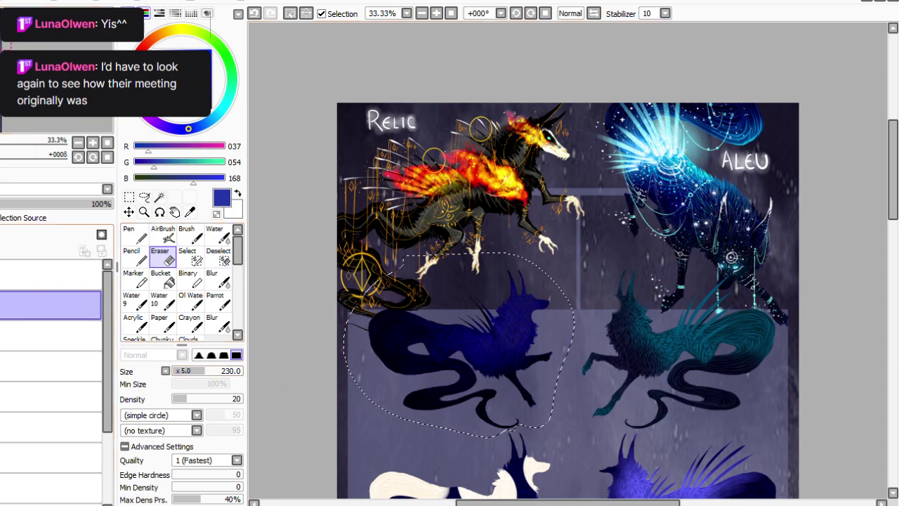
{"action": "key", "text": "ctrl+t"}
{"action": "left_click", "coordinate": [375, 443]}
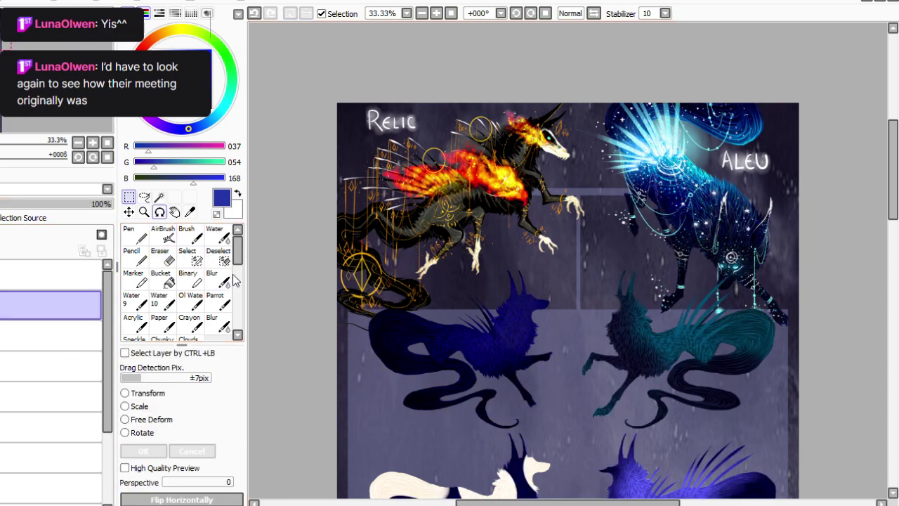
Lasso the teal silhouette below the ALEU character and brighten its overlay to vivid cyan with a colour adjustment.
{"action": "left_click", "coordinate": [145, 198]}
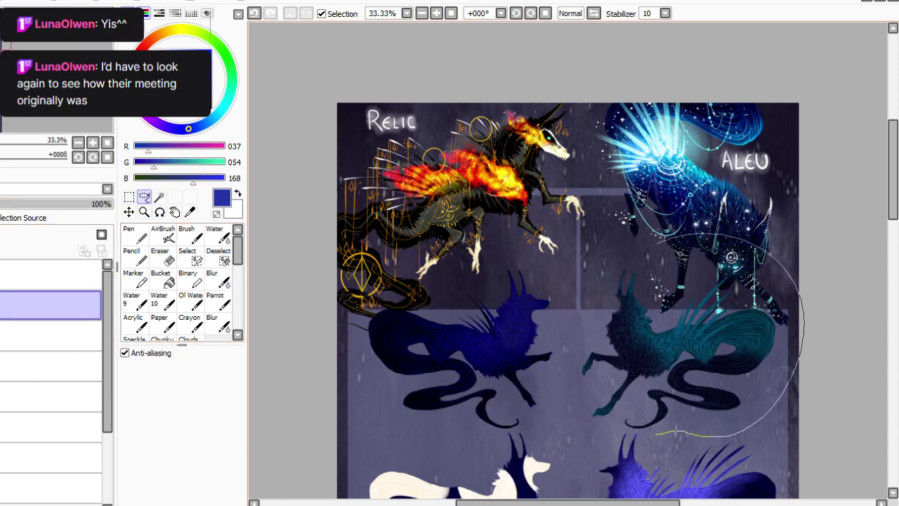
{"action": "left_click_drag", "start_coordinate": [773, 387], "coordinate": [639, 261]}
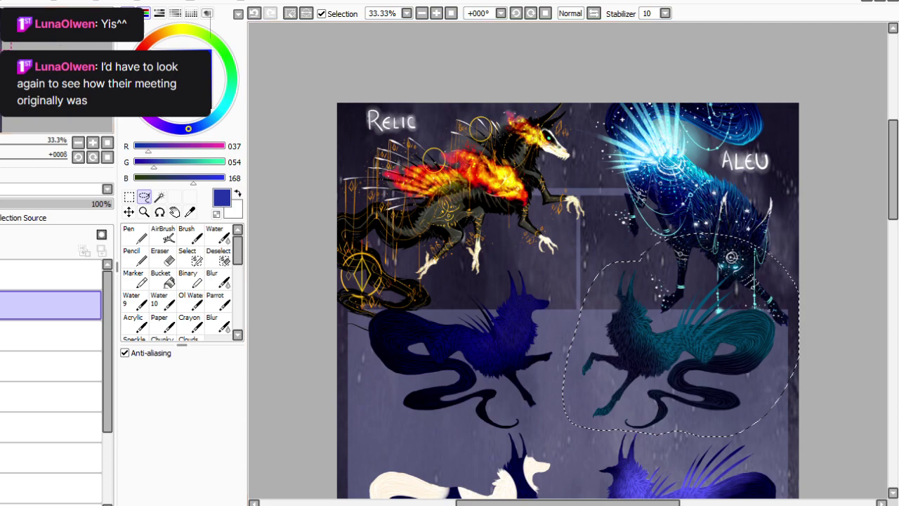
{"action": "left_click", "coordinate": [86, 2]}
{"action": "left_click", "coordinate": [160, 39]}
{"action": "left_click", "coordinate": [240, 454]}
{"action": "left_click_drag", "start_coordinate": [242, 416], "coordinate": [247, 420]}
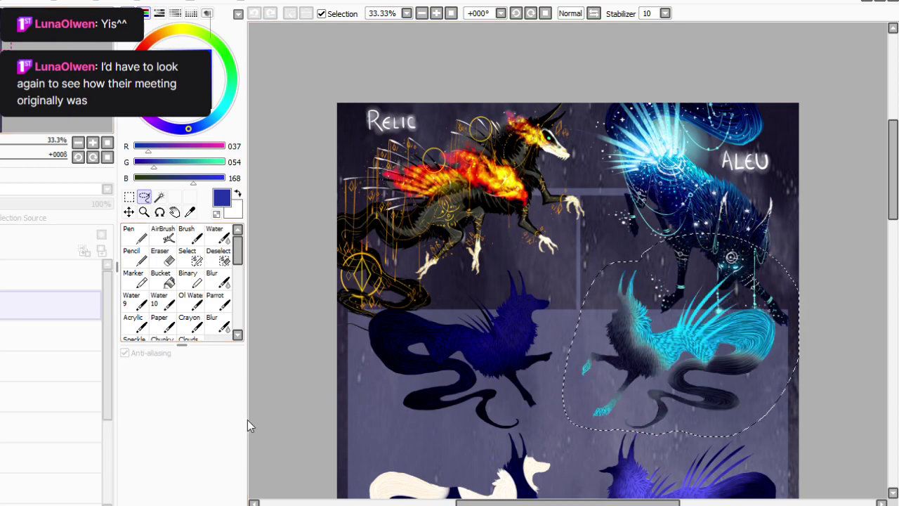
{"action": "key", "text": "Return"}
Erase the bright cyan overlay from the teal silhouette's head, front legs and lower tail with the eraser at density 99.
{"action": "left_click", "coordinate": [160, 256]}
{"action": "left_click_drag", "start_coordinate": [187, 399], "coordinate": [182, 398]}
{"action": "mouse_move", "coordinate": [630, 345]}
{"action": "left_mouse_down"}
{"action": "mouse_move", "coordinate": [624, 373]}
{"action": "mouse_move", "coordinate": [612, 329]}
{"action": "mouse_move", "coordinate": [623, 288]}
{"action": "mouse_move", "coordinate": [618, 408]}
{"action": "left_mouse_up"}
{"action": "left_click", "coordinate": [241, 399]}
{"action": "mouse_move", "coordinate": [593, 338]}
{"action": "left_mouse_down"}
{"action": "mouse_move", "coordinate": [636, 429]}
{"action": "mouse_move", "coordinate": [689, 409]}
{"action": "mouse_move", "coordinate": [678, 396]}
{"action": "mouse_move", "coordinate": [698, 375]}
{"action": "mouse_move", "coordinate": [754, 387]}
{"action": "mouse_move", "coordinate": [738, 400]}
{"action": "mouse_move", "coordinate": [680, 385]}
{"action": "left_mouse_up"}
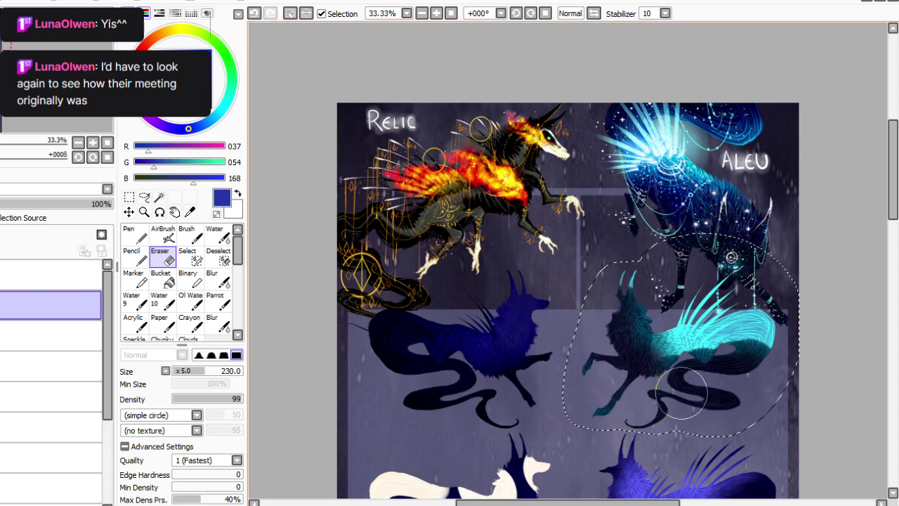
Soften the cyan edges along the silhouette's back and tail with the eraser at density 17, and deselect.
{"action": "left_click_drag", "start_coordinate": [241, 398], "coordinate": [185, 398]}
{"action": "mouse_move", "coordinate": [757, 358]}
{"action": "left_mouse_down"}
{"action": "mouse_move", "coordinate": [734, 354]}
{"action": "mouse_move", "coordinate": [713, 383]}
{"action": "mouse_move", "coordinate": [692, 369]}
{"action": "mouse_move", "coordinate": [731, 369]}
{"action": "mouse_move", "coordinate": [766, 348]}
{"action": "mouse_move", "coordinate": [667, 365]}
{"action": "left_mouse_up"}
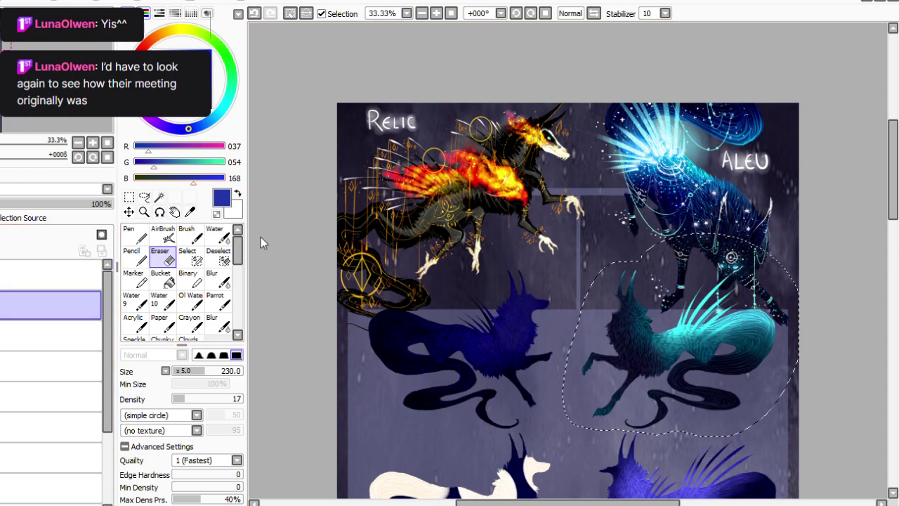
{"action": "key", "text": "ctrl+t"}
{"action": "left_click", "coordinate": [610, 419]}
Lasso the cream-marked silhouette and turn its navy areas charcoal black with a hue and saturation adjustment.
{"action": "scroll", "coordinate": [568, 295], "scroll_direction": "down", "scroll_amount": 5}
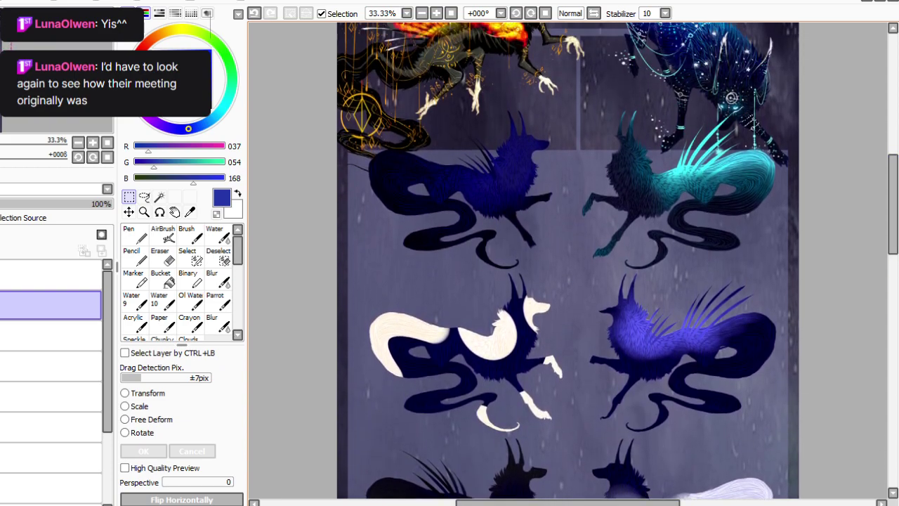
{"action": "key", "text": "l"}
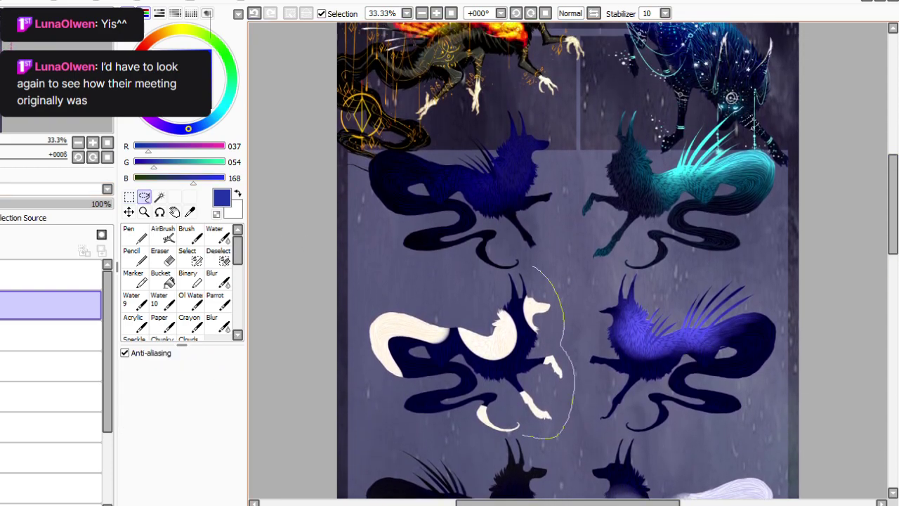
{"action": "left_click_drag", "start_coordinate": [495, 280], "coordinate": [500, 276]}
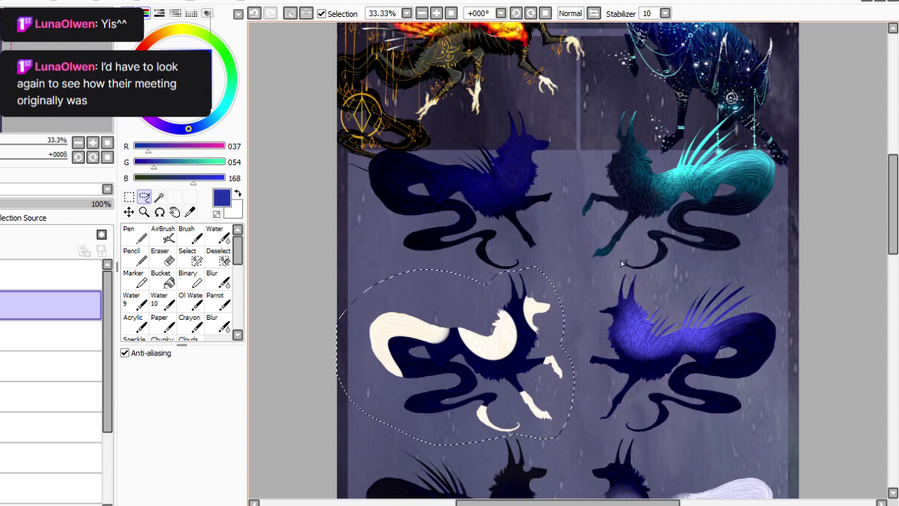
{"action": "key", "text": "ctrl+c"}
{"action": "key", "text": "ctrl+v"}
{"action": "left_click", "coordinate": [86, 1]}
{"action": "left_click", "coordinate": [222, 143]}
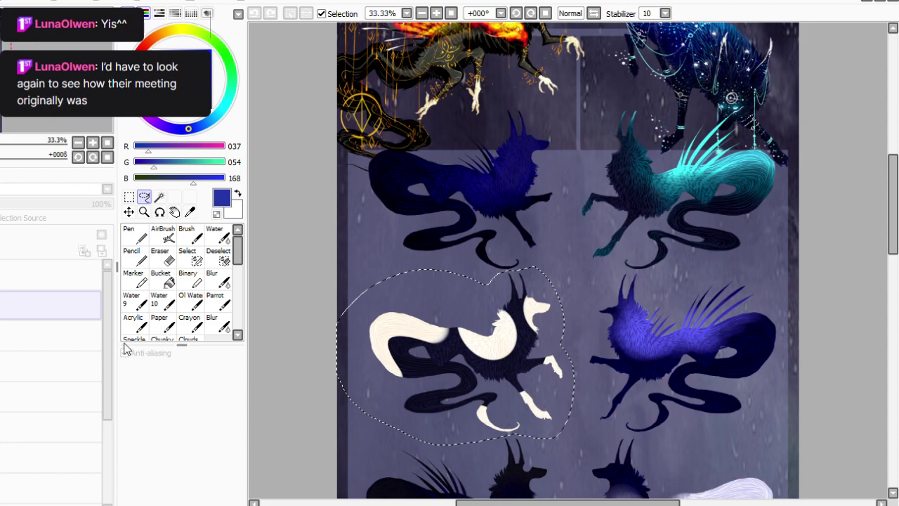
{"action": "left_click", "coordinate": [216, 395]}
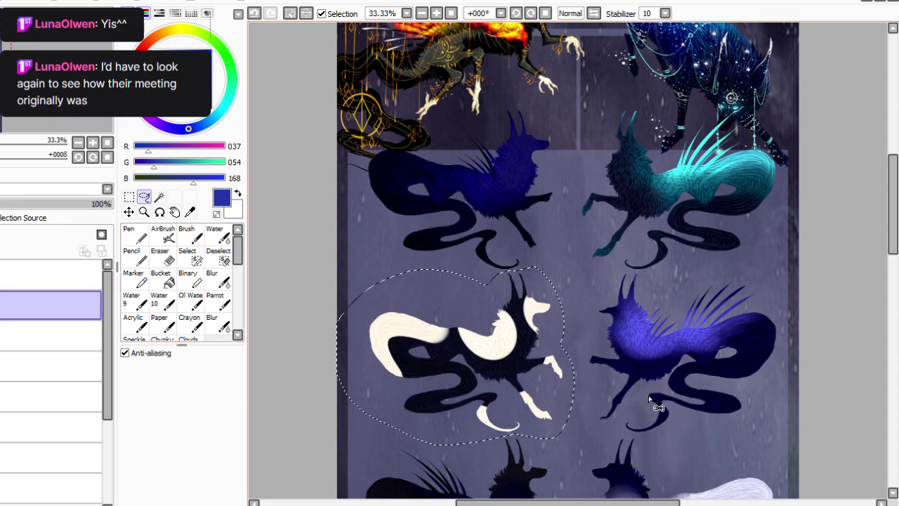
Erase the charcoal from the cream-marked silhouette's upper body, try the layer at 76% opacity, and deselect.
{"action": "left_click", "coordinate": [163, 257]}
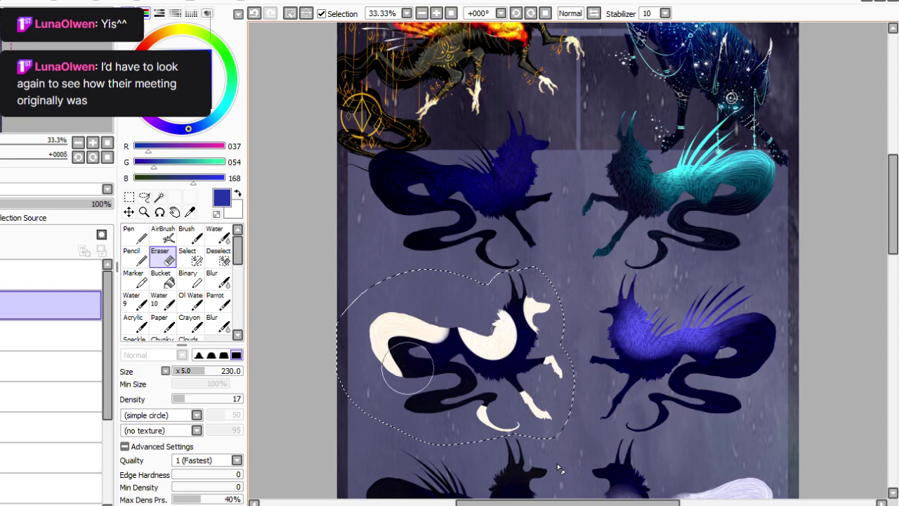
{"action": "left_click", "coordinate": [129, 196]}
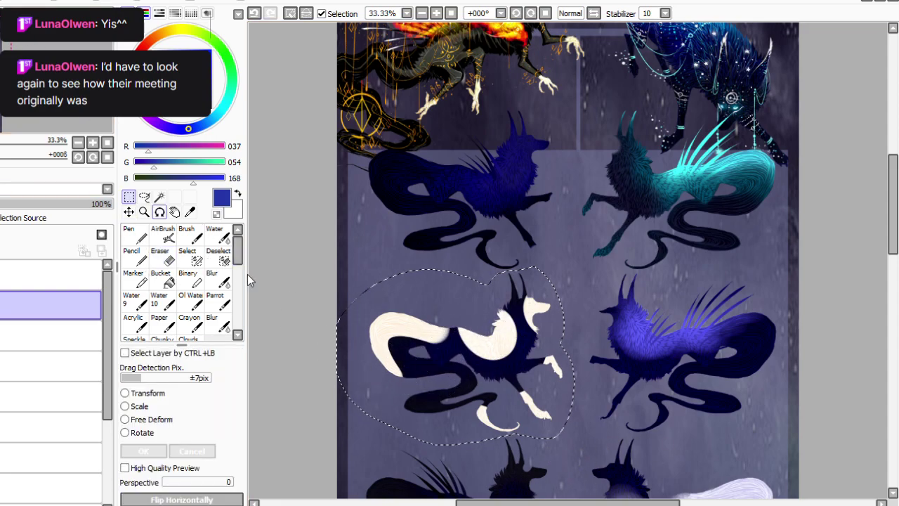
{"action": "left_click_drag", "start_coordinate": [53, 203], "coordinate": [57, 204]}
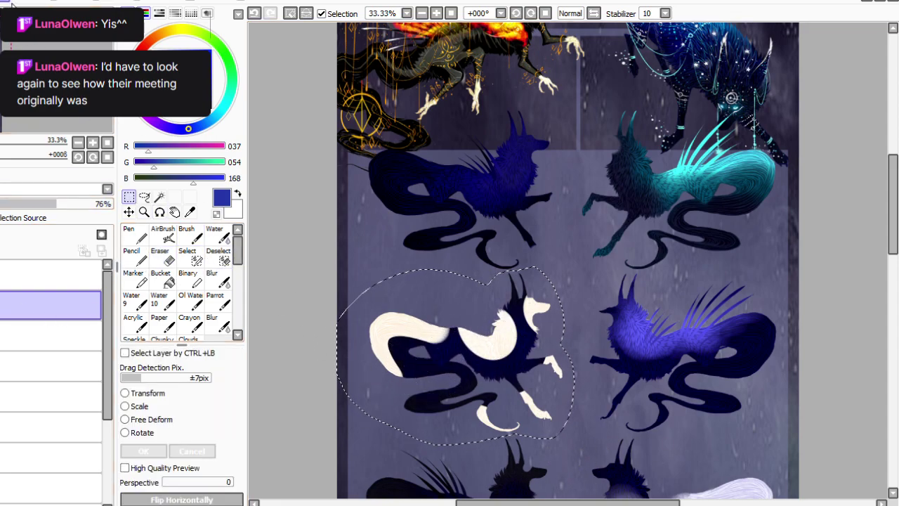
{"action": "key", "text": "ctrl+z"}
{"action": "left_click", "coordinate": [144, 197]}
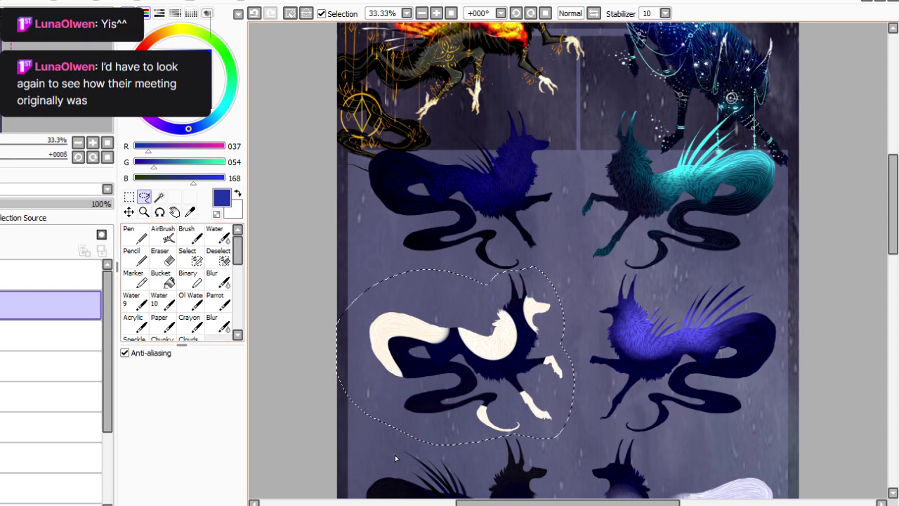
{"action": "left_click", "coordinate": [396, 445]}
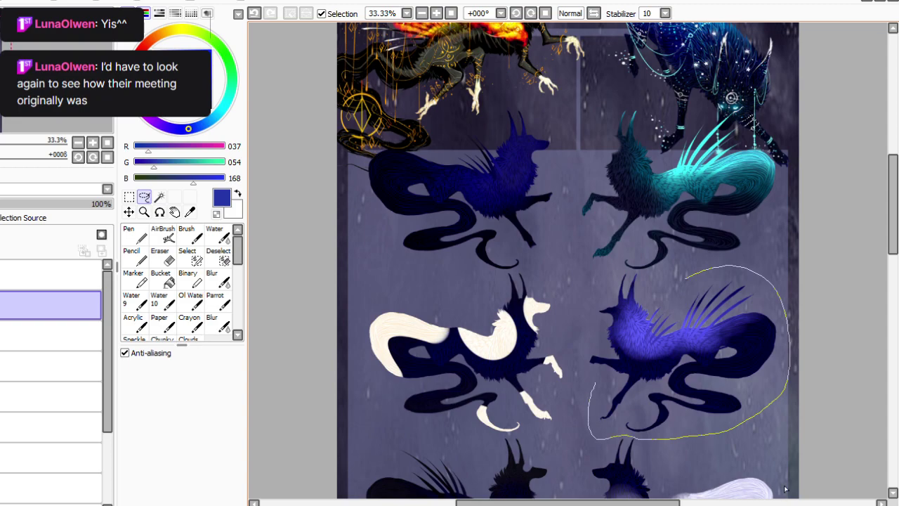
Lasso the violet-and-navy silhouette, duplicate it and darken the copy with a hue and saturation adjustment.
{"action": "left_click_drag", "start_coordinate": [652, 276], "coordinate": [684, 278]}
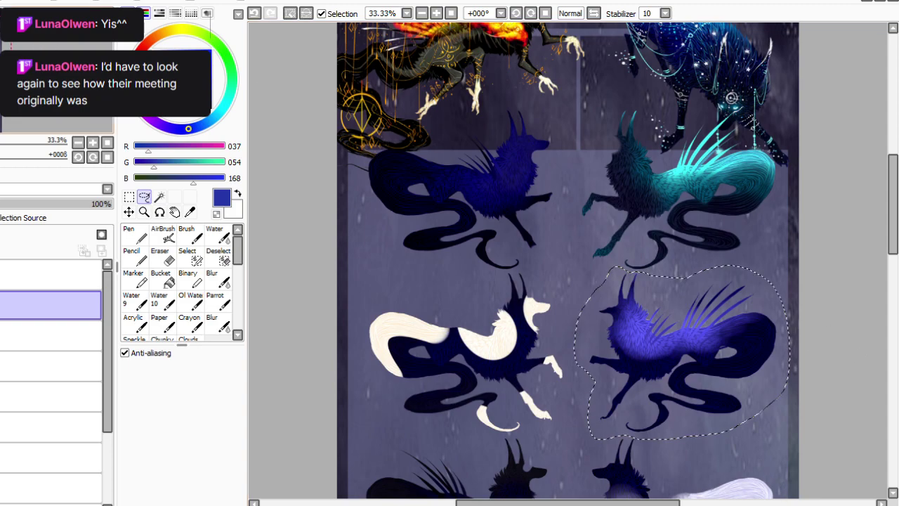
{"action": "left_click", "coordinate": [84, 295]}
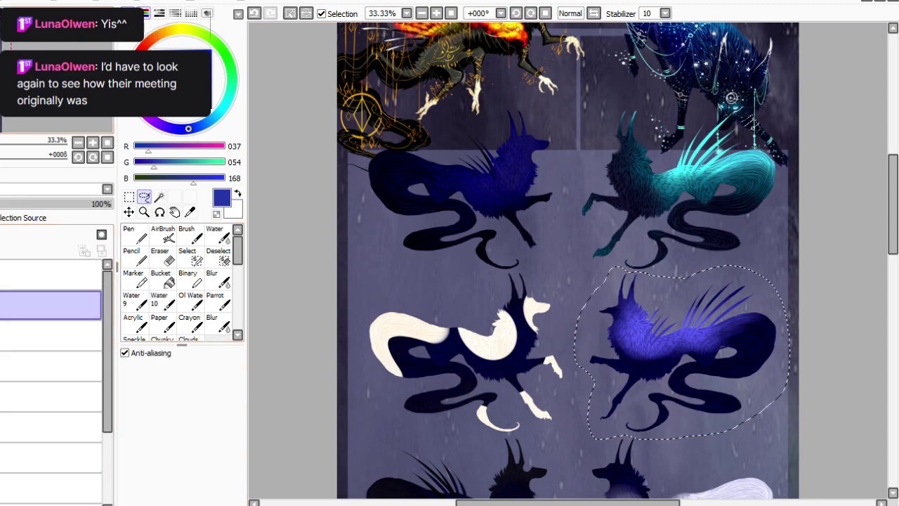
{"action": "key", "text": "ctrl+v"}
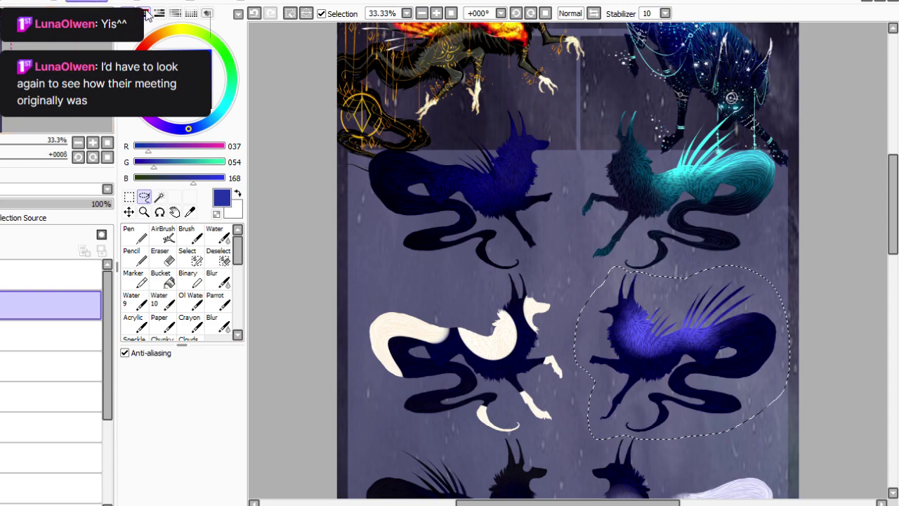
{"action": "key", "text": "ctrl+u"}
{"action": "mouse_move", "coordinate": [236, 412]}
{"action": "left_mouse_down"}
{"action": "mouse_move", "coordinate": [254, 412]}
{"action": "mouse_move", "coordinate": [242, 412]}
{"action": "left_mouse_up"}
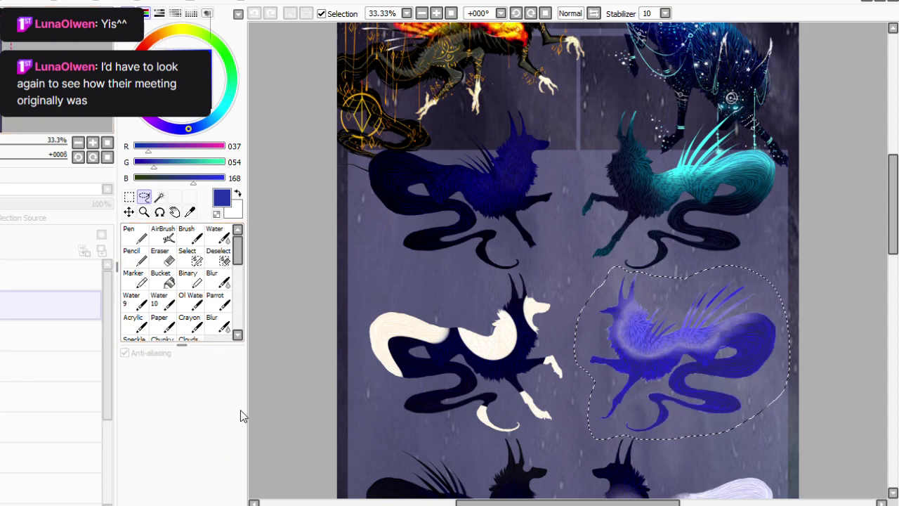
{"action": "left_click", "coordinate": [178, 431]}
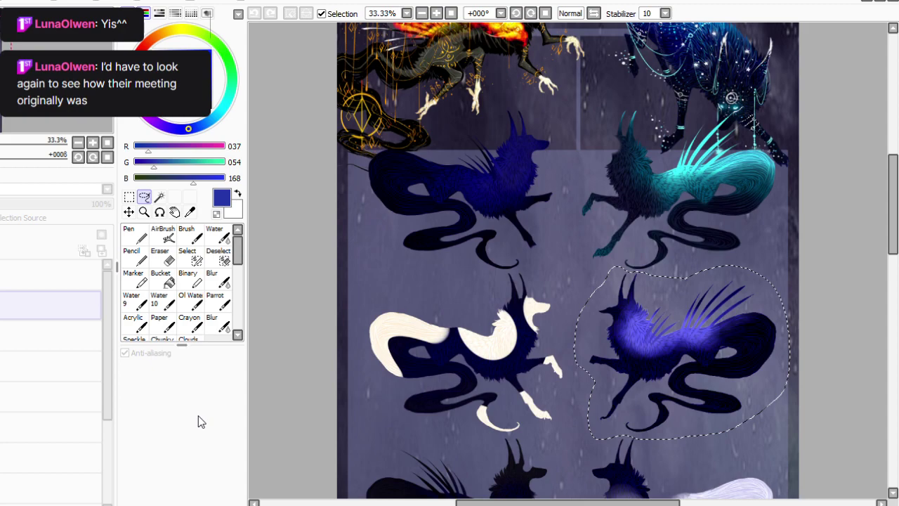
{"action": "left_click", "coordinate": [198, 496]}
Erase the darkened overlay along the violet silhouette's chest and back with the eraser at size 230 and density 17, and deselect.
{"action": "left_click", "coordinate": [163, 257]}
{"action": "left_click_drag", "start_coordinate": [640, 343], "coordinate": [689, 336]}
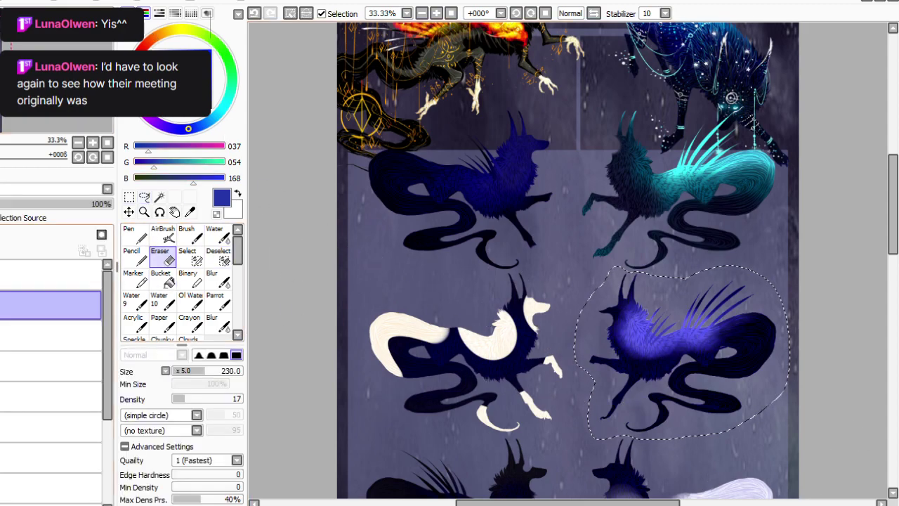
{"action": "left_click", "coordinate": [3, 249]}
{"action": "left_click", "coordinate": [129, 197]}
{"action": "left_click", "coordinate": [396, 473]}
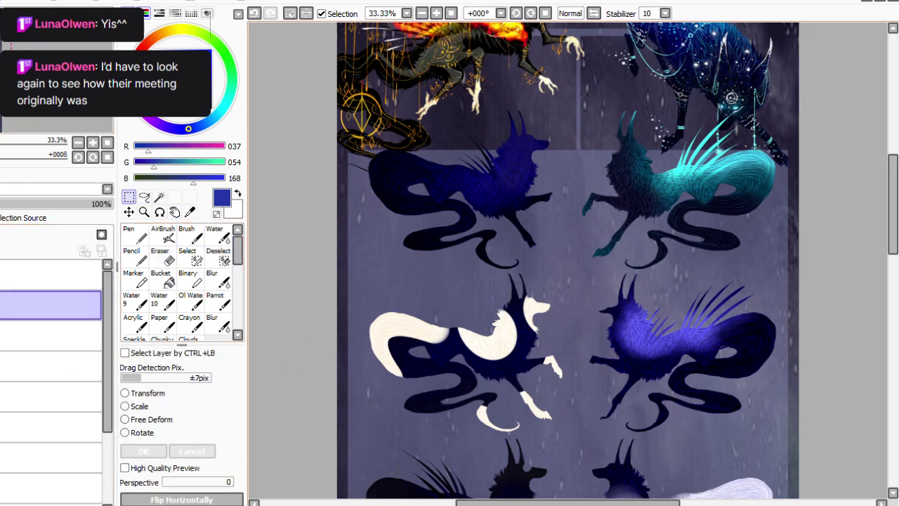
Lasso the blue-backed maroon silhouette, duplicate it and darken the copy to near black with a hue and saturation adjustment.
{"action": "scroll", "coordinate": [730, 97], "scroll_direction": "down", "scroll_amount": 5}
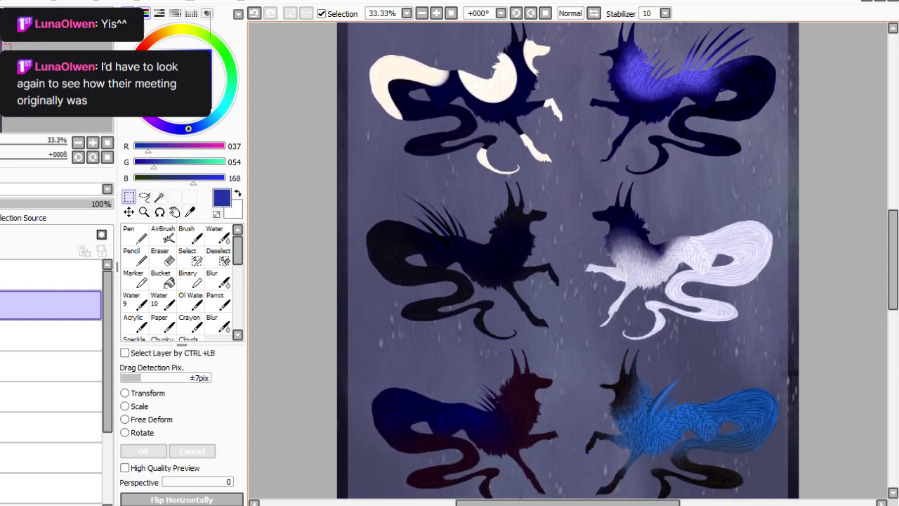
{"action": "key", "text": "a"}
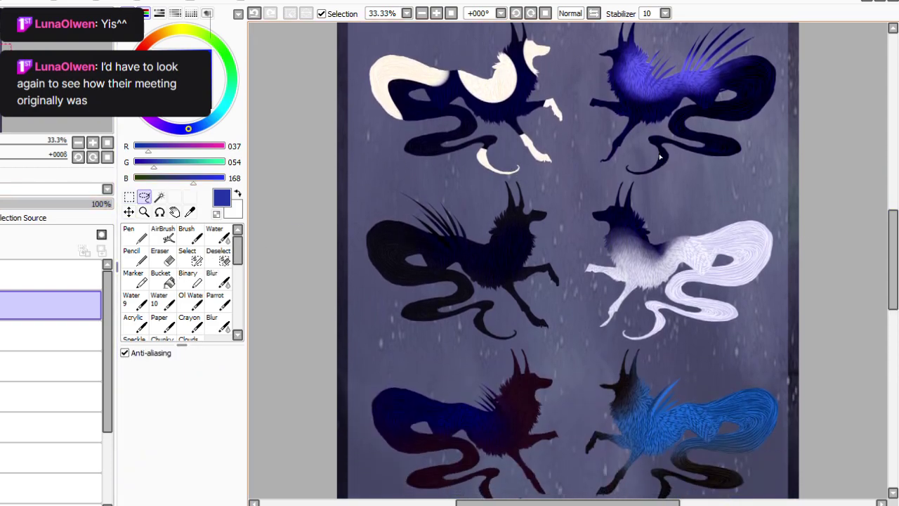
{"action": "scroll", "coordinate": [568, 260], "scroll_direction": "down", "scroll_amount": 3}
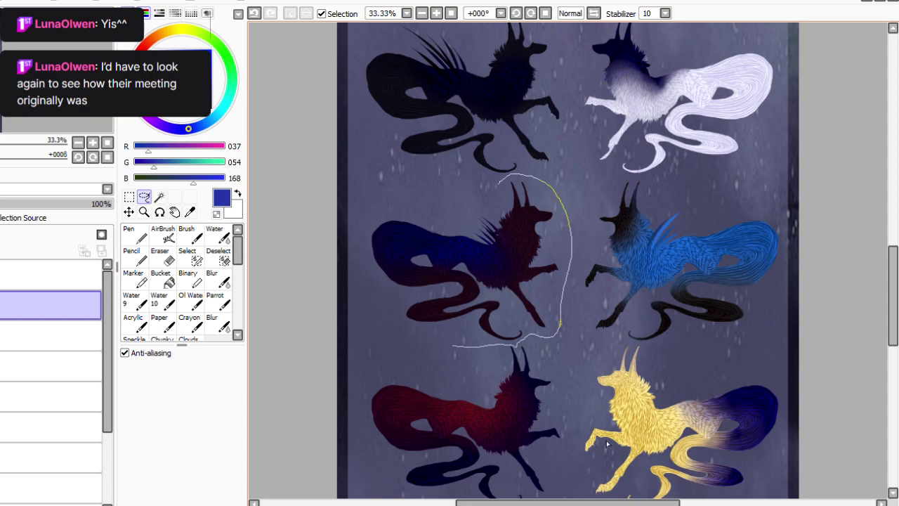
{"action": "left_click_drag", "start_coordinate": [579, 243], "coordinate": [586, 166]}
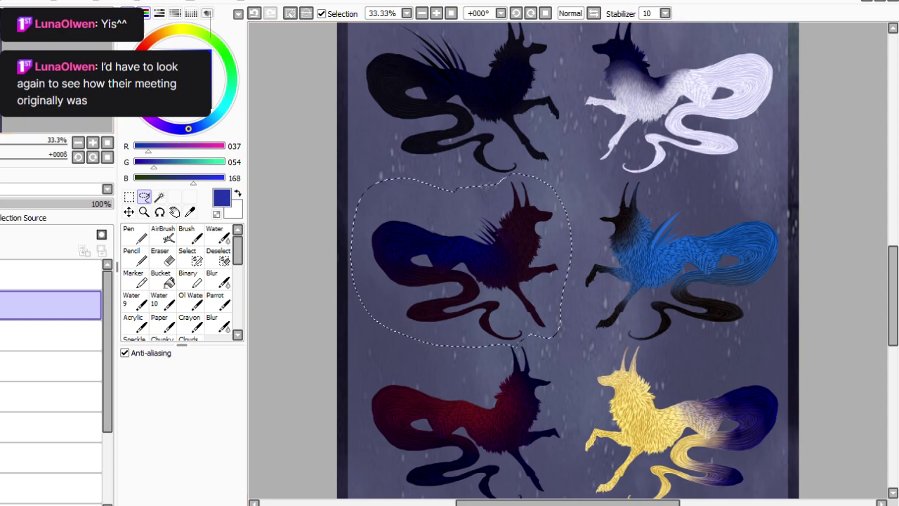
{"action": "key", "text": "ctrl+v"}
{"action": "key", "text": "ctrl+u"}
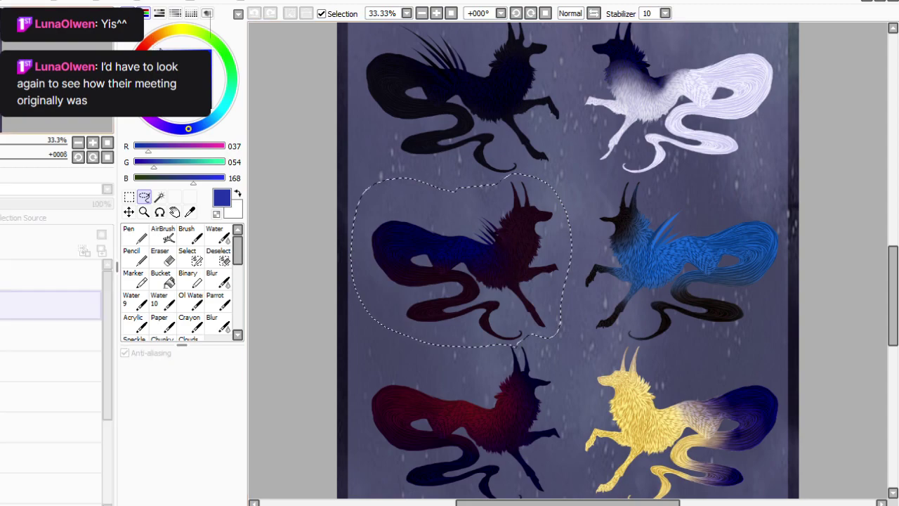
{"action": "left_click_drag", "start_coordinate": [214, 444], "coordinate": [203, 416]}
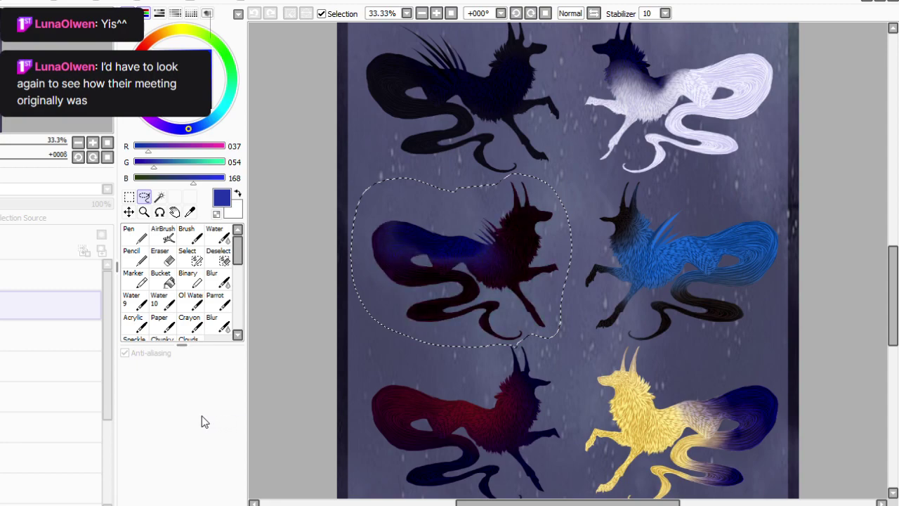
{"action": "left_click", "coordinate": [206, 493]}
Erase the dark overlay from the maroon silhouette's back and chest with the eraser at density 17, using sizes 105 and 175.
{"action": "left_click", "coordinate": [166, 257]}
{"action": "left_click_drag", "start_coordinate": [206, 371], "coordinate": [189, 370]}
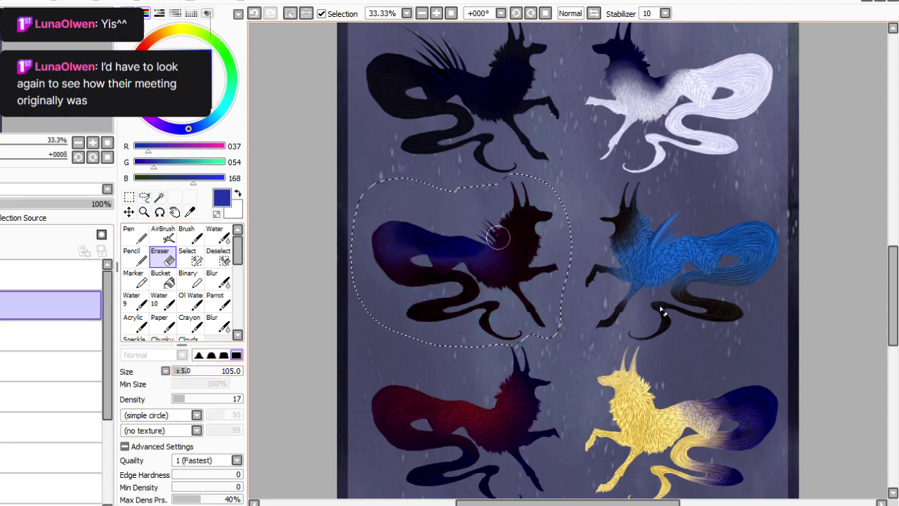
{"action": "left_click_drag", "start_coordinate": [422, 245], "coordinate": [568, 261]}
{"action": "left_click", "coordinate": [198, 371]}
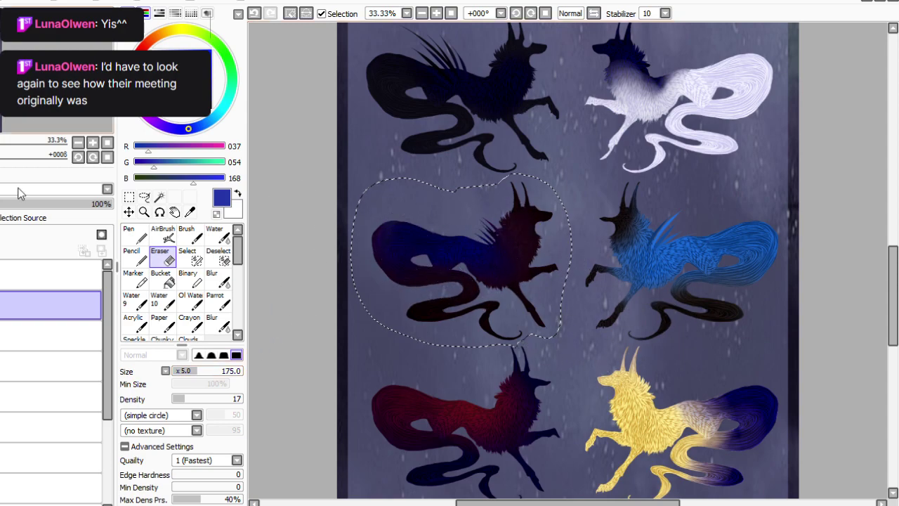
Fine-tune the colours of the maroon and blue silhouette with another filter adjustment, and deselect.
{"action": "left_click", "coordinate": [86, 1]}
{"action": "left_click", "coordinate": [149, 21]}
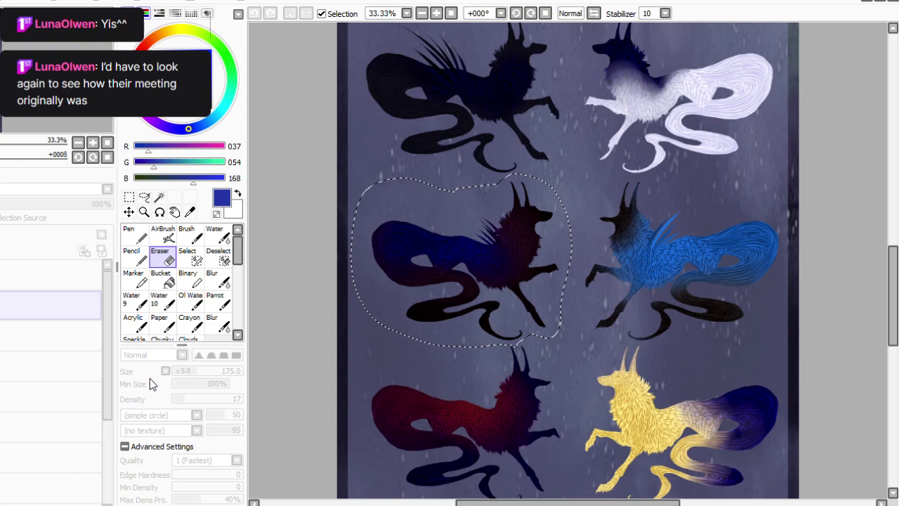
{"action": "left_click", "coordinate": [237, 407]}
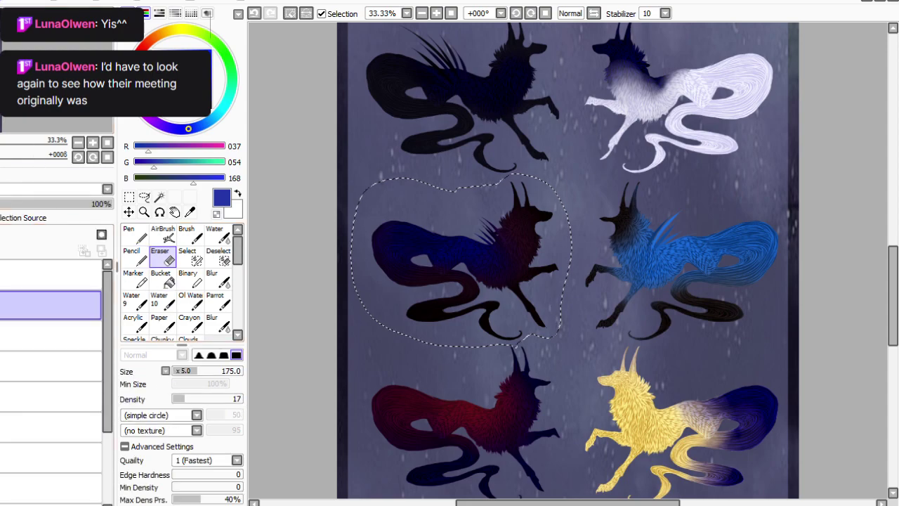
{"action": "key", "text": "ctrl+d"}
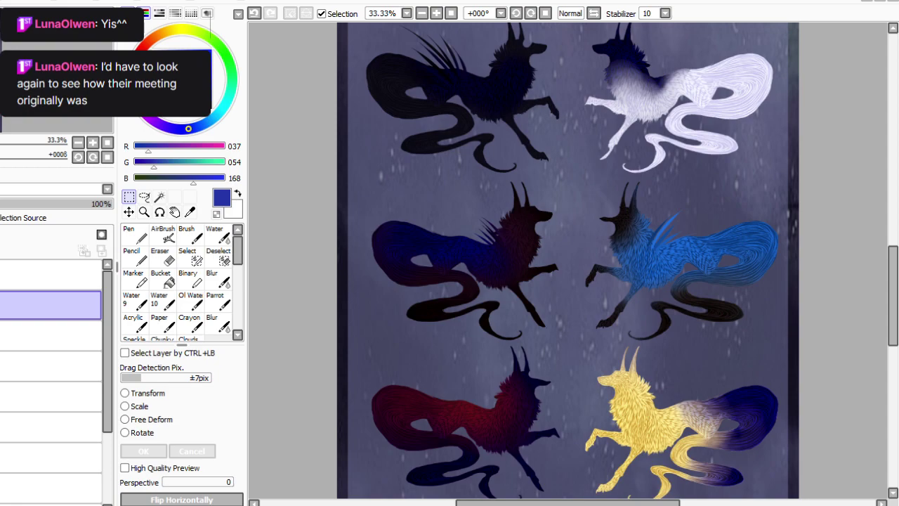
Lasso the bright blue silhouette, duplicate it and turn the copy light cyan with a hue and saturation adjustment.
{"action": "left_click", "coordinate": [144, 197]}
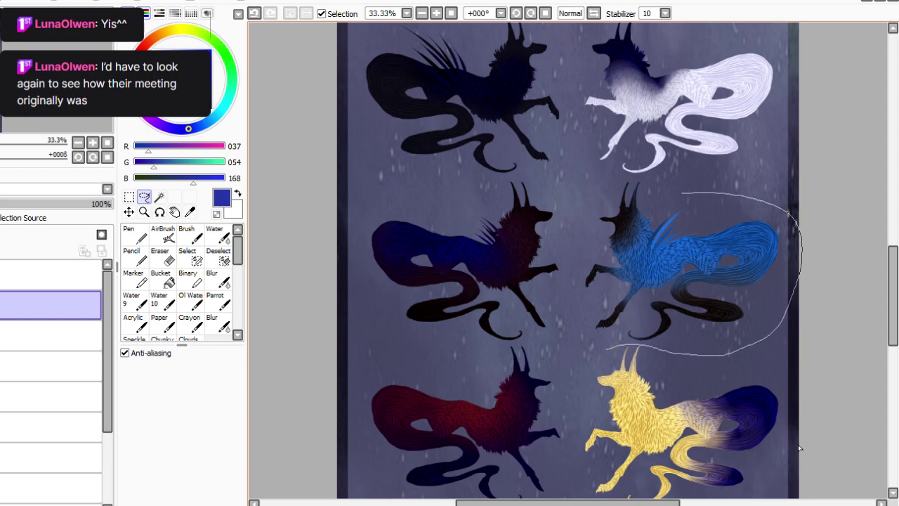
{"action": "left_click_drag", "start_coordinate": [799, 235], "coordinate": [799, 239]}
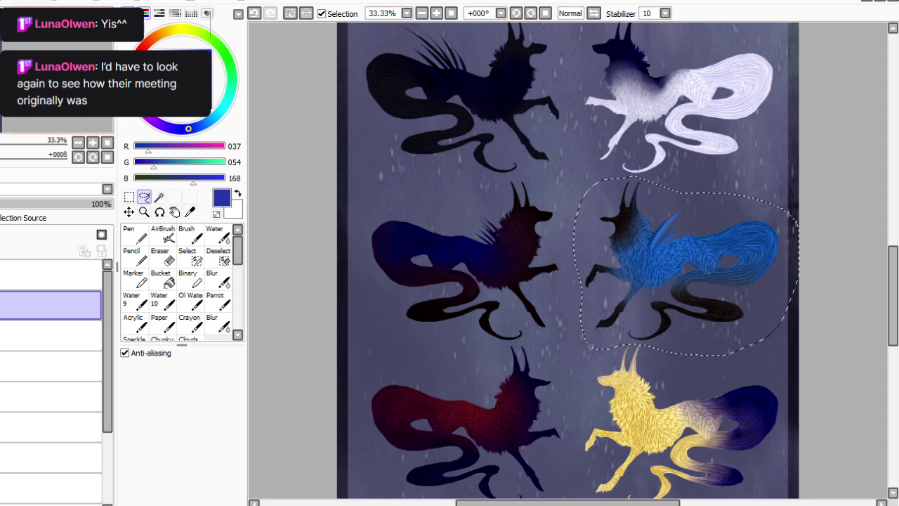
{"action": "key", "text": "ctrl+c"}
{"action": "key", "text": "ctrl+v"}
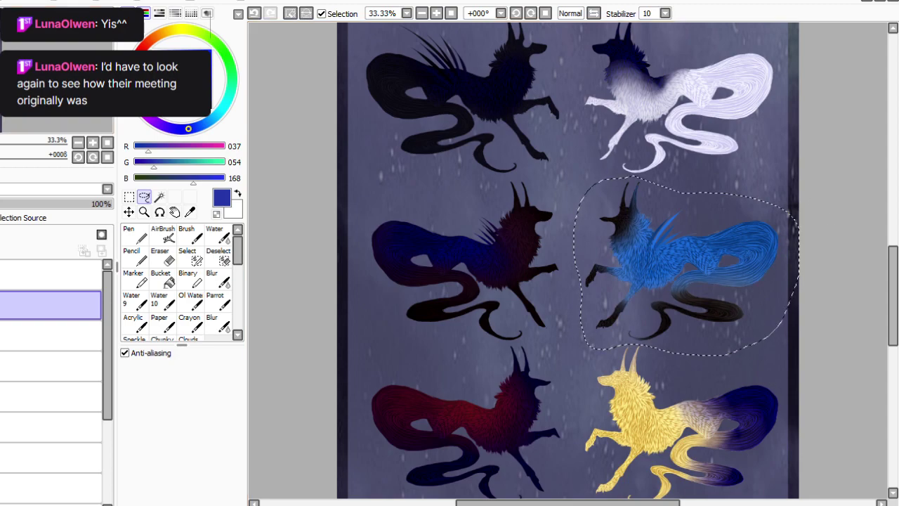
{"action": "key", "text": "ctrl+u"}
{"action": "key", "text": "Escape"}
{"action": "key", "text": "ctrl+u"}
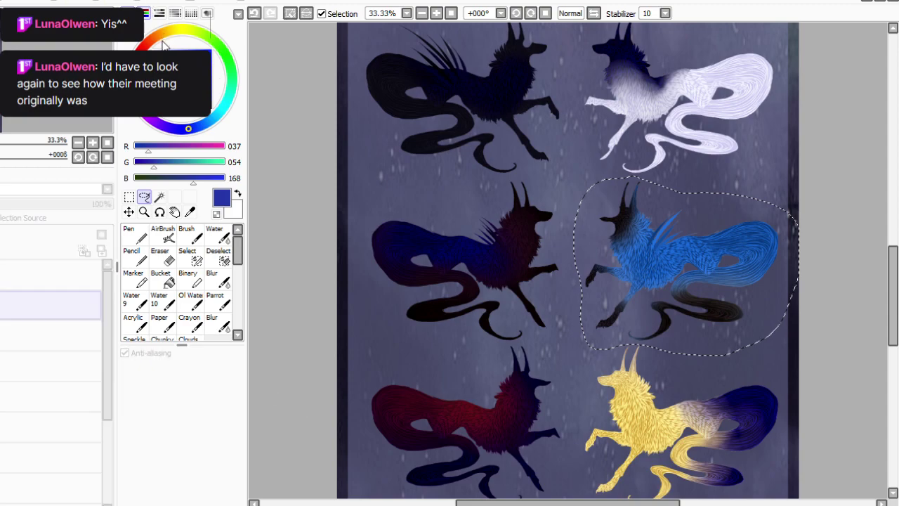
{"action": "left_click_drag", "start_coordinate": [216, 413], "coordinate": [244, 417]}
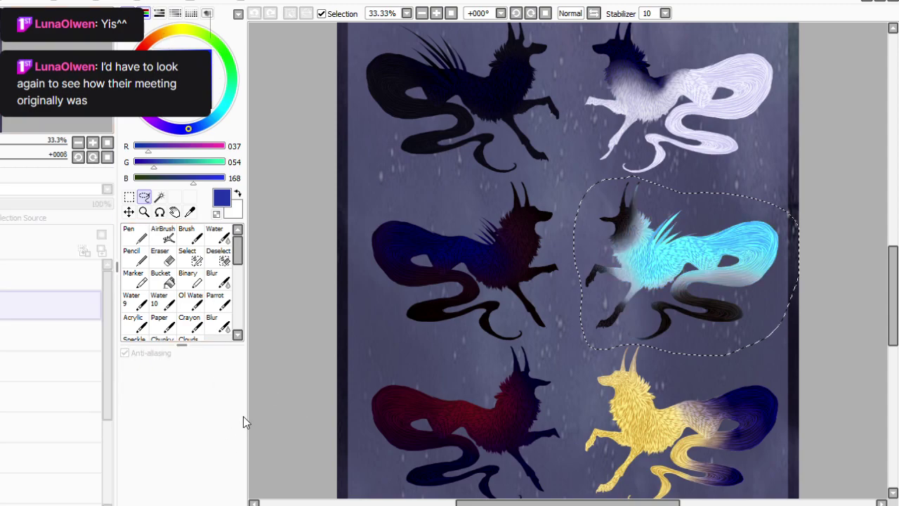
{"action": "key", "text": "Return"}
Erase the cyan overlay from the silhouette's head, chest, legs and tail with a size 175 eraser at densities 17 and 9, and deselect.
{"action": "key", "text": "e"}
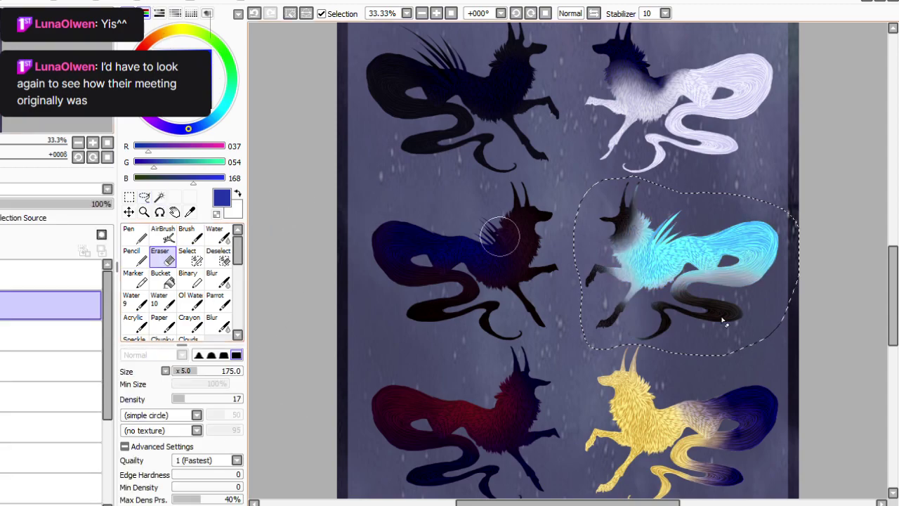
{"action": "mouse_move", "coordinate": [623, 257]}
{"action": "left_mouse_down"}
{"action": "mouse_move", "coordinate": [649, 331]}
{"action": "mouse_move", "coordinate": [671, 316]}
{"action": "mouse_move", "coordinate": [670, 292]}
{"action": "mouse_move", "coordinate": [719, 275]}
{"action": "mouse_move", "coordinate": [752, 284]}
{"action": "mouse_move", "coordinate": [756, 308]}
{"action": "mouse_move", "coordinate": [728, 320]}
{"action": "mouse_move", "coordinate": [662, 313]}
{"action": "mouse_move", "coordinate": [688, 315]}
{"action": "mouse_move", "coordinate": [670, 318]}
{"action": "mouse_move", "coordinate": [596, 264]}
{"action": "mouse_move", "coordinate": [602, 237]}
{"action": "mouse_move", "coordinate": [633, 204]}
{"action": "mouse_move", "coordinate": [631, 241]}
{"action": "mouse_move", "coordinate": [602, 278]}
{"action": "left_mouse_up"}
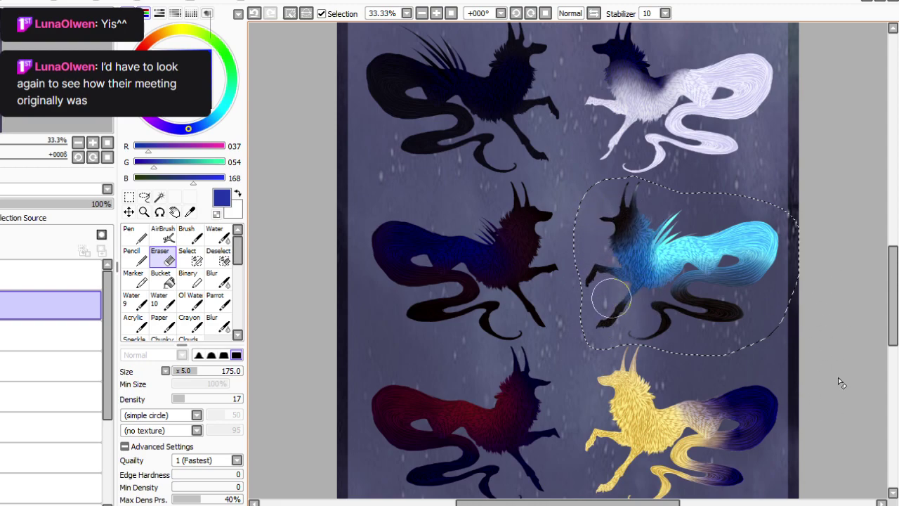
{"action": "left_click", "coordinate": [178, 399]}
{"action": "mouse_move", "coordinate": [758, 264]}
{"action": "left_mouse_down"}
{"action": "mouse_move", "coordinate": [763, 297]}
{"action": "mouse_move", "coordinate": [752, 301]}
{"action": "mouse_move", "coordinate": [763, 272]}
{"action": "mouse_move", "coordinate": [752, 285]}
{"action": "left_mouse_up"}
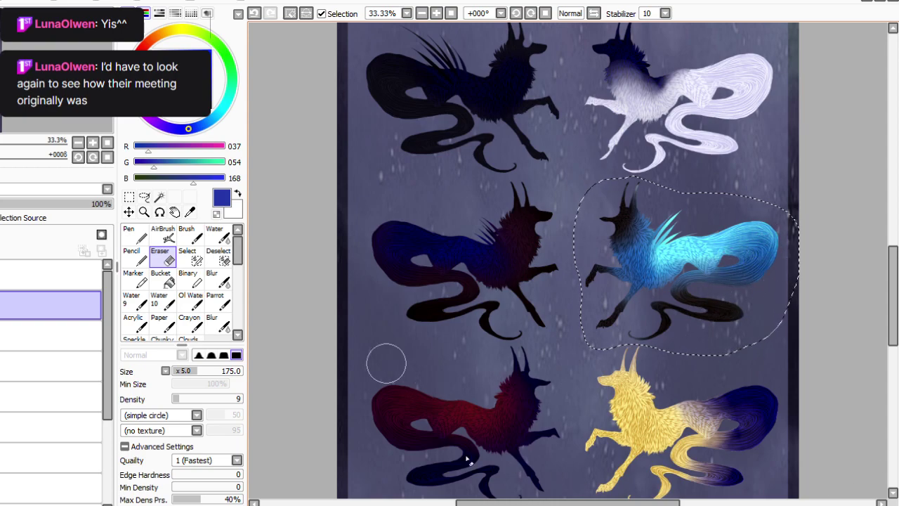
{"action": "left_click_drag", "start_coordinate": [893, 295], "coordinate": [878, 363]}
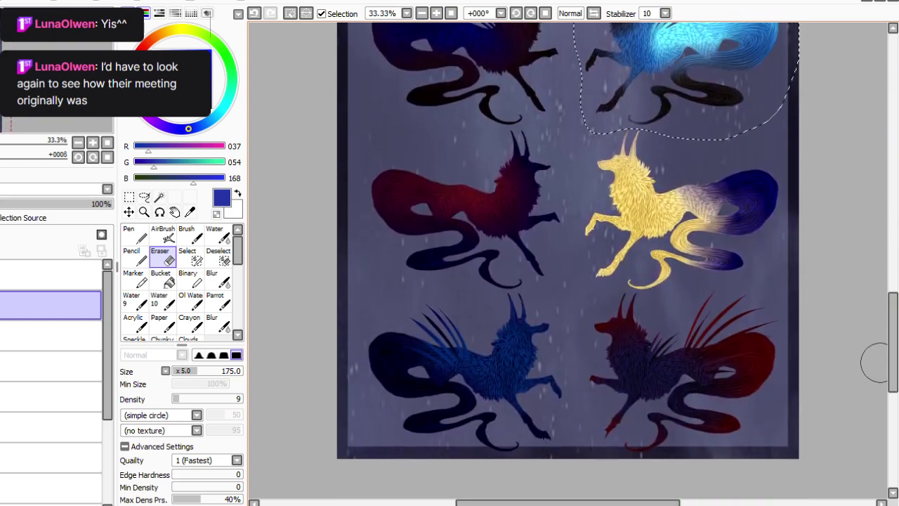
{"action": "left_click", "coordinate": [130, 198]}
{"action": "key", "text": "ctrl+d"}
Lasso the red-bodied navy silhouette, duplicate it and brighten the copy with a hue and saturation adjustment.
{"action": "left_click", "coordinate": [144, 198]}
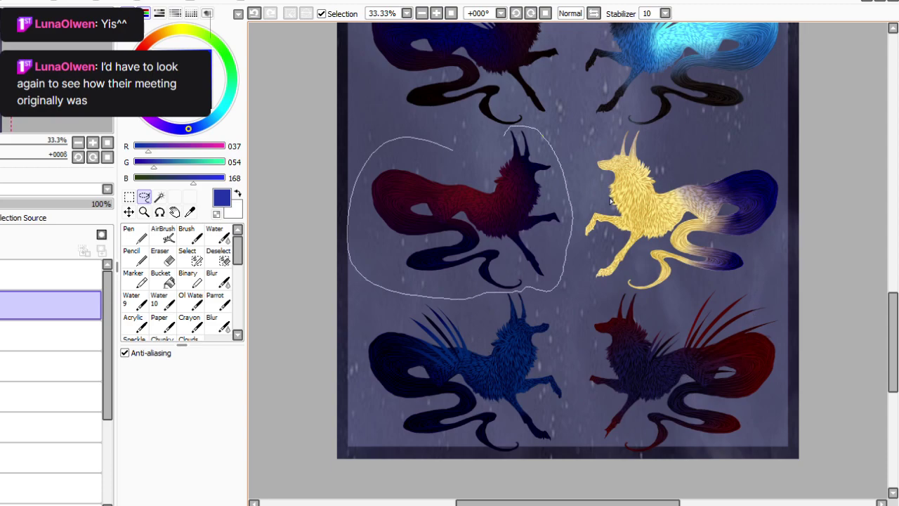
{"action": "left_click_drag", "start_coordinate": [446, 146], "coordinate": [458, 151]}
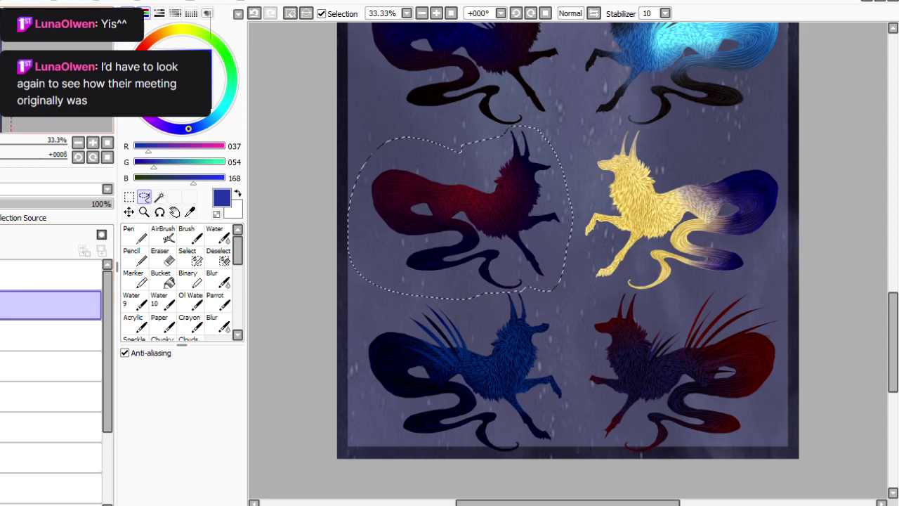
{"action": "key", "text": "ctrl+c"}
{"action": "key", "text": "ctrl+v"}
{"action": "key", "text": "ctrl+u"}
{"action": "left_click_drag", "start_coordinate": [218, 440], "coordinate": [225, 413]}
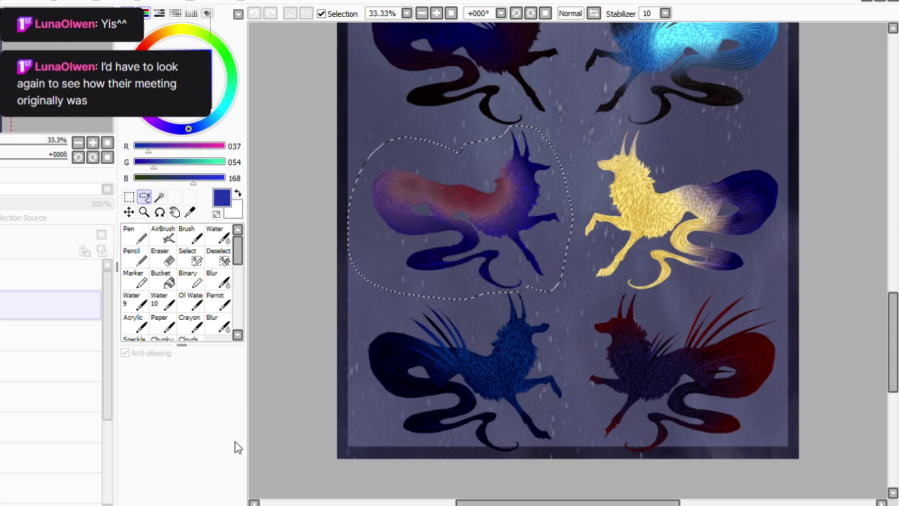
{"action": "left_click", "coordinate": [215, 494]}
Erase parts of the brightened red overlay with the eraser at density 9, set the layer opacity to 43%, and merge it down.
{"action": "left_click", "coordinate": [163, 258]}
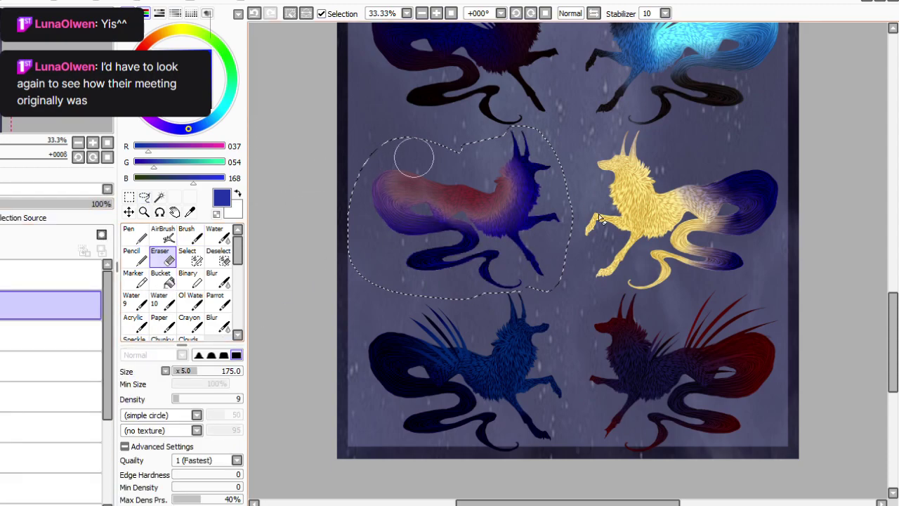
{"action": "mouse_move", "coordinate": [500, 185]}
{"action": "left_mouse_down"}
{"action": "mouse_move", "coordinate": [467, 163]}
{"action": "mouse_move", "coordinate": [500, 211]}
{"action": "mouse_move", "coordinate": [502, 204]}
{"action": "mouse_move", "coordinate": [522, 217]}
{"action": "mouse_move", "coordinate": [523, 205]}
{"action": "mouse_move", "coordinate": [519, 218]}
{"action": "mouse_move", "coordinate": [505, 198]}
{"action": "mouse_move", "coordinate": [491, 204]}
{"action": "mouse_move", "coordinate": [418, 170]}
{"action": "mouse_move", "coordinate": [387, 182]}
{"action": "left_mouse_up"}
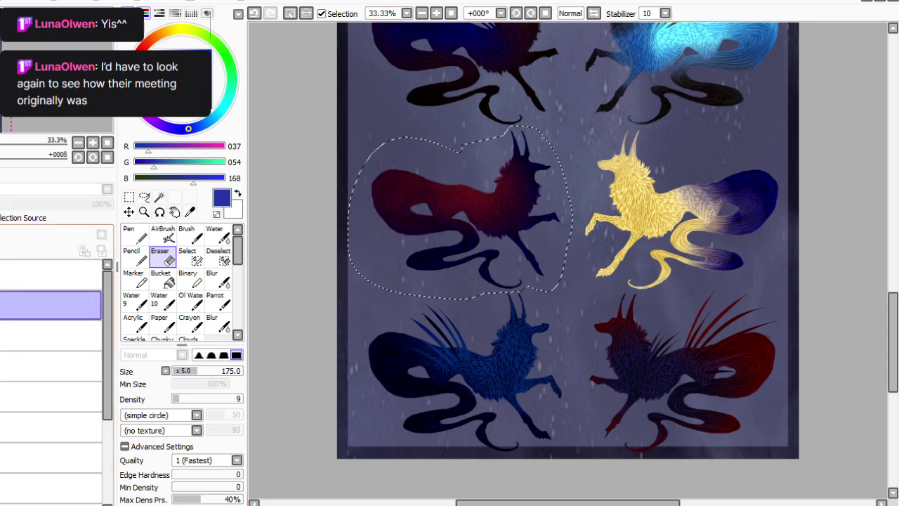
{"action": "left_click", "coordinate": [3, 204]}
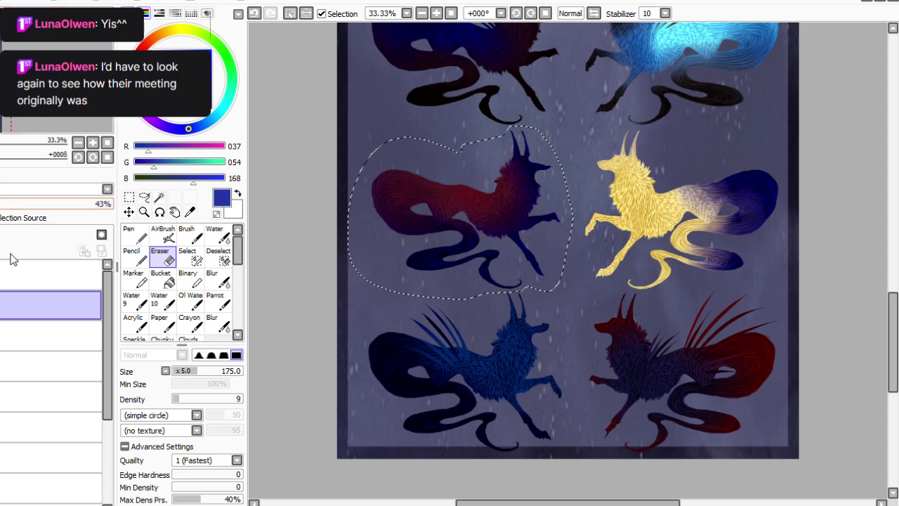
{"action": "left_click_drag", "start_coordinate": [2, 203], "coordinate": [0, 204]}
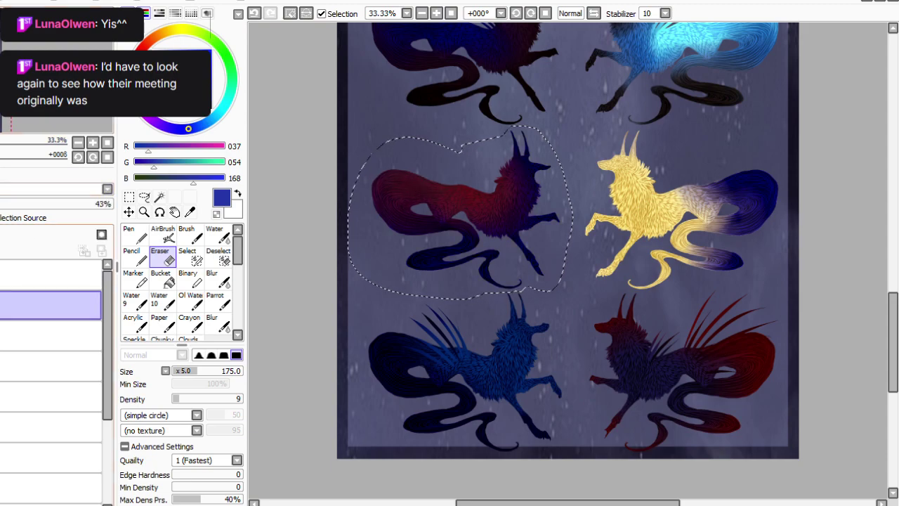
{"action": "key", "text": "ctrl+e"}
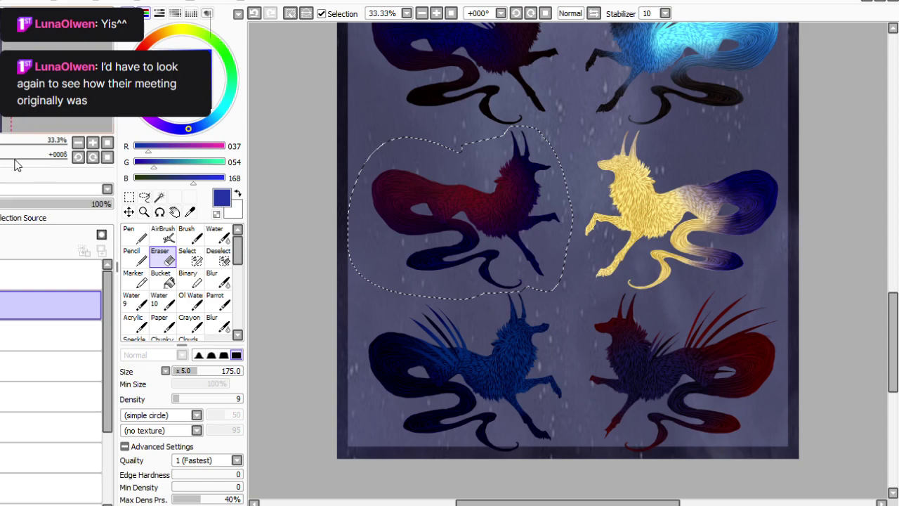
Lasso the yellow and navy silhouette, duplicate it and turn the copy's tail dark red with a hue and saturation adjustment.
{"action": "key", "text": "ctrl+d"}
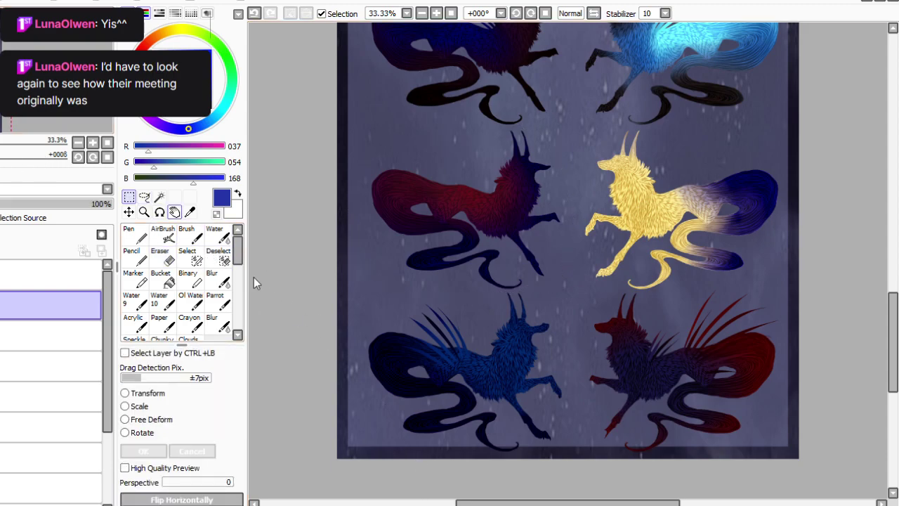
{"action": "left_click", "coordinate": [145, 197]}
{"action": "mouse_move", "coordinate": [635, 125]}
{"action": "left_mouse_down"}
{"action": "mouse_move", "coordinate": [777, 167]}
{"action": "mouse_move", "coordinate": [748, 283]}
{"action": "mouse_move", "coordinate": [685, 280]}
{"action": "mouse_move", "coordinate": [646, 295]}
{"action": "mouse_move", "coordinate": [565, 301]}
{"action": "mouse_move", "coordinate": [586, 151]}
{"action": "left_mouse_up"}
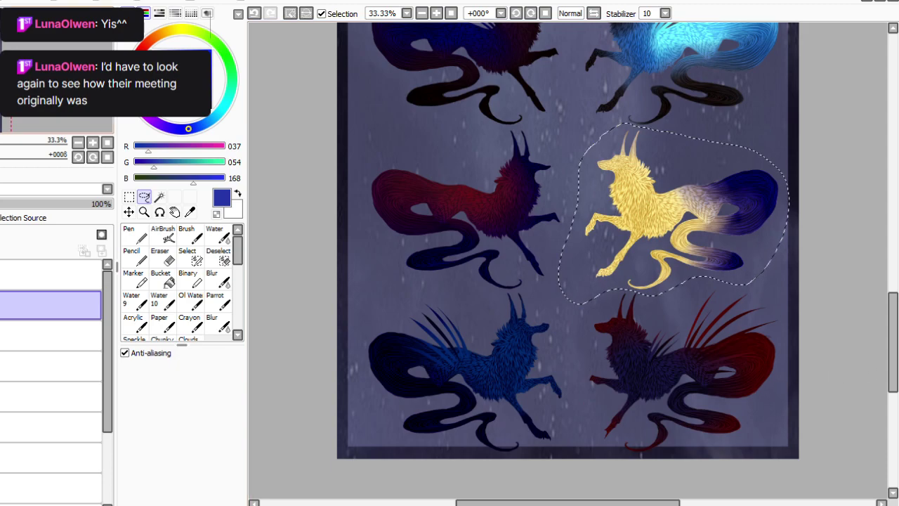
{"action": "key", "text": "ctrl+c"}
{"action": "key", "text": "ctrl+v"}
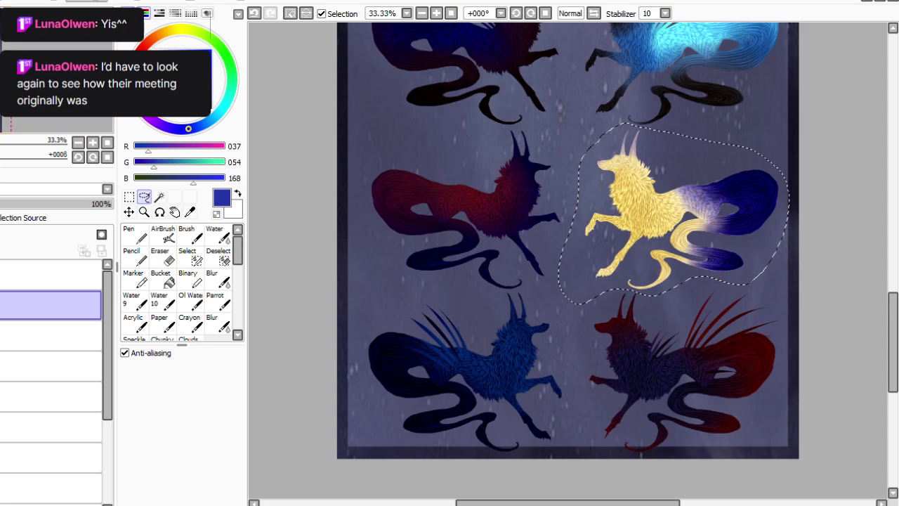
{"action": "key", "text": "ctrl+u"}
{"action": "left_click_drag", "start_coordinate": [201, 327], "coordinate": [242, 333]}
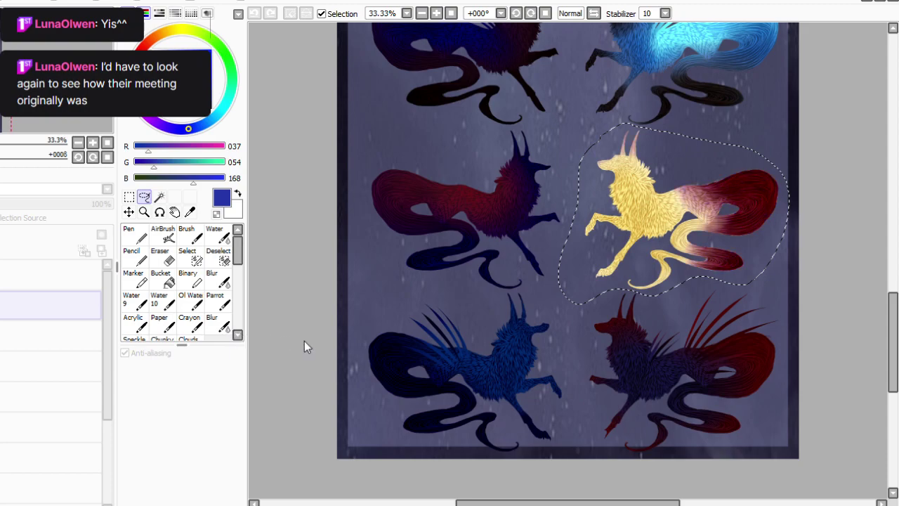
{"action": "left_click", "coordinate": [239, 412]}
Erase part of the red overlay from the yellow silhouette's tail with a size 305 eraser at density 9.
{"action": "left_click", "coordinate": [162, 257]}
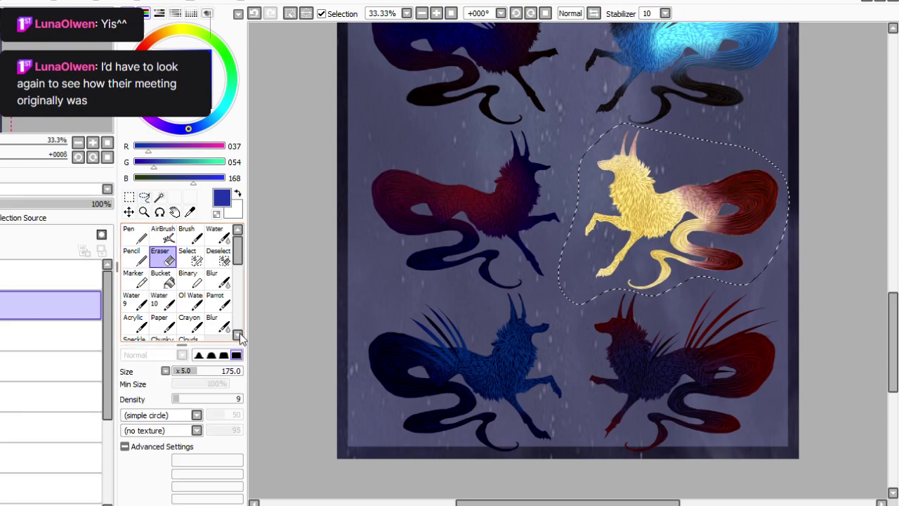
{"action": "left_click", "coordinate": [215, 371]}
{"action": "mouse_move", "coordinate": [753, 170]}
{"action": "left_mouse_down"}
{"action": "mouse_move", "coordinate": [755, 147]}
{"action": "mouse_move", "coordinate": [763, 160]}
{"action": "mouse_move", "coordinate": [754, 157]}
{"action": "mouse_move", "coordinate": [718, 208]}
{"action": "mouse_move", "coordinate": [727, 243]}
{"action": "mouse_move", "coordinate": [747, 254]}
{"action": "left_mouse_up"}
Shift the yellow silhouette's tail overlay to teal and brighten it with a second colour adjustment.
{"action": "left_click", "coordinate": [147, 10]}
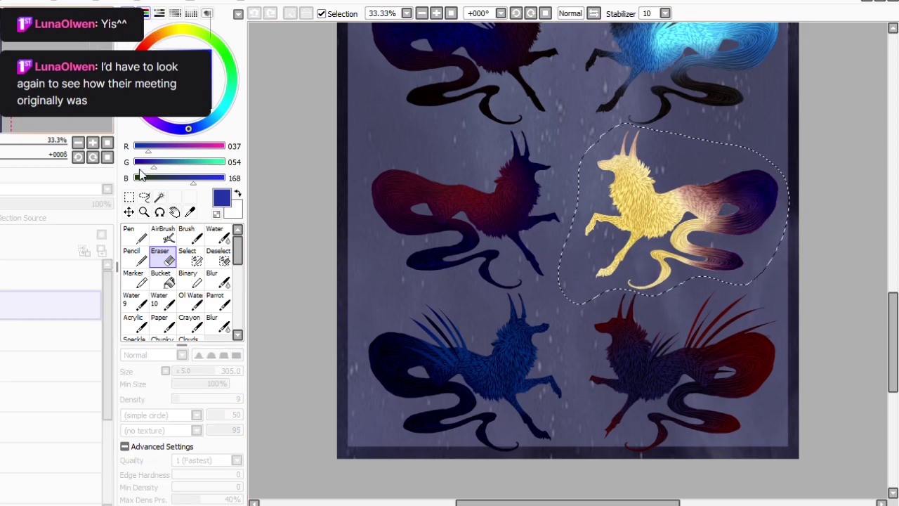
{"action": "left_click_drag", "start_coordinate": [212, 328], "coordinate": [177, 335]}
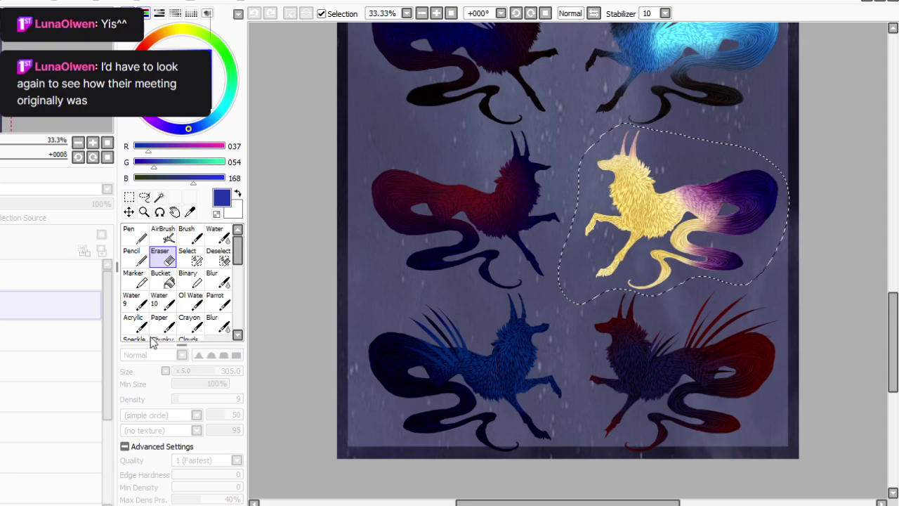
{"action": "left_click_drag", "start_coordinate": [84, 336], "coordinate": [284, 339]}
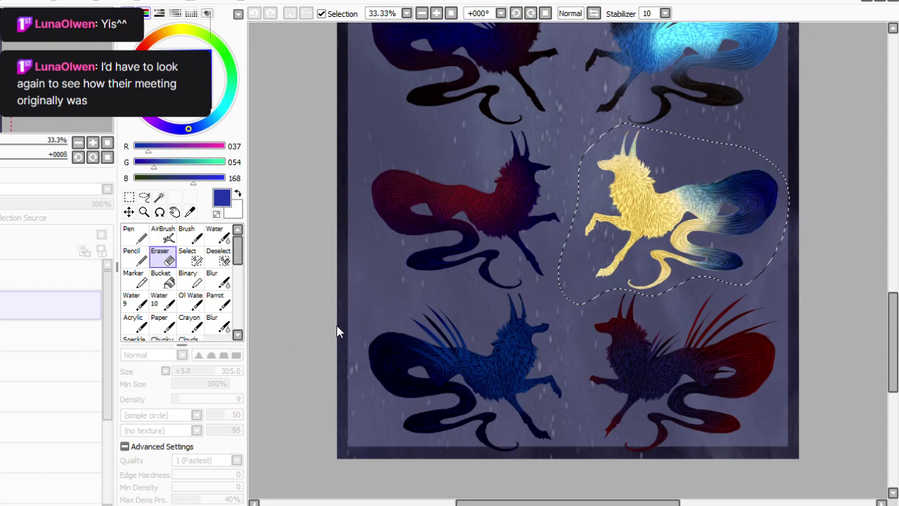
{"action": "left_click", "coordinate": [225, 402]}
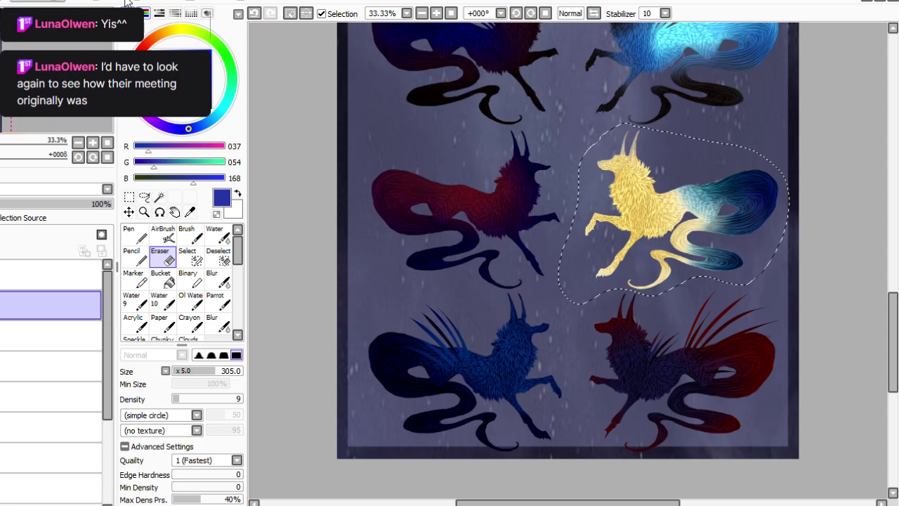
{"action": "left_click", "coordinate": [87, 2]}
{"action": "left_click", "coordinate": [143, 27]}
{"action": "left_click_drag", "start_coordinate": [202, 326], "coordinate": [249, 326]}
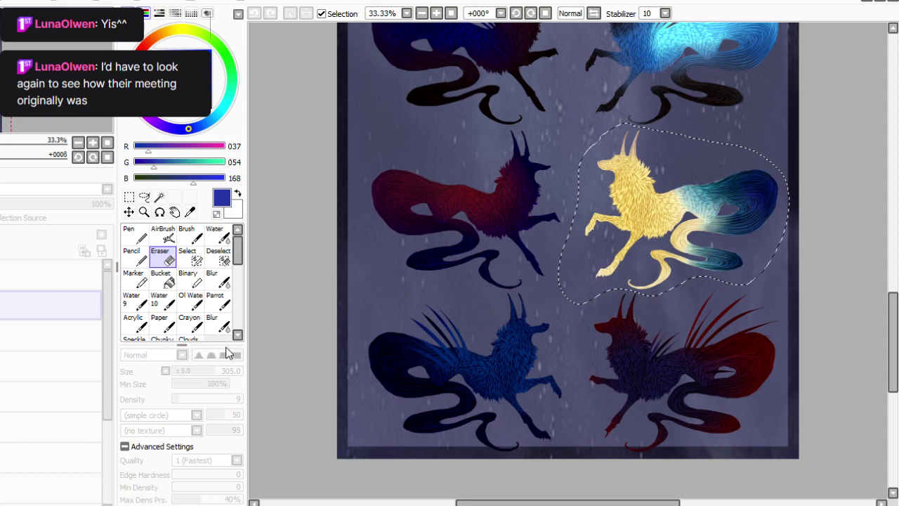
{"action": "left_click", "coordinate": [246, 415]}
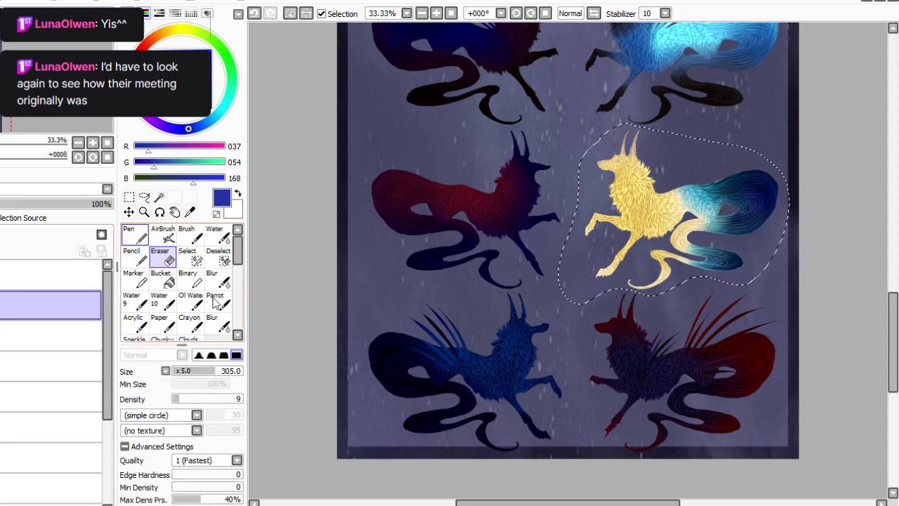
Hide and show the overlay layer to compare it with the base colours, and clear the selection.
{"action": "left_click", "coordinate": [2, 305]}
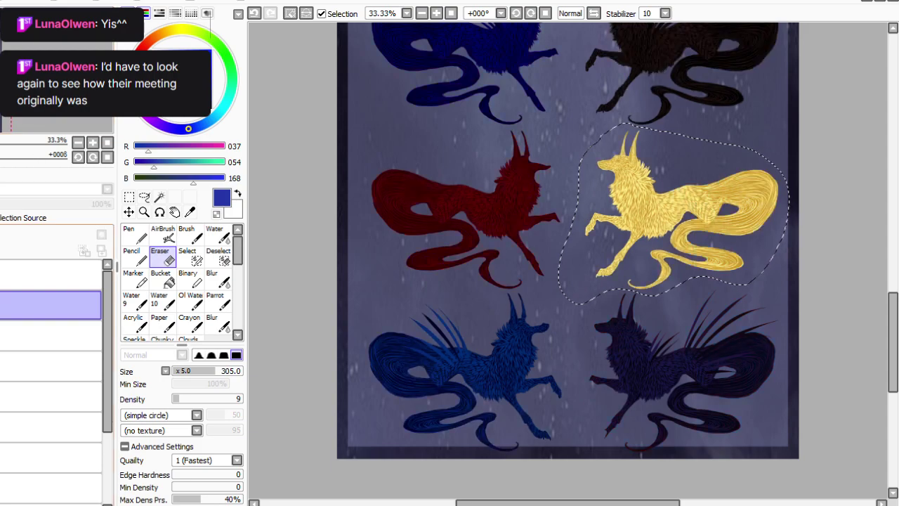
{"action": "left_click", "coordinate": [2, 305]}
{"action": "key", "text": "Return"}
{"action": "key", "text": "m"}
{"action": "key", "text": "ctrl+d"}
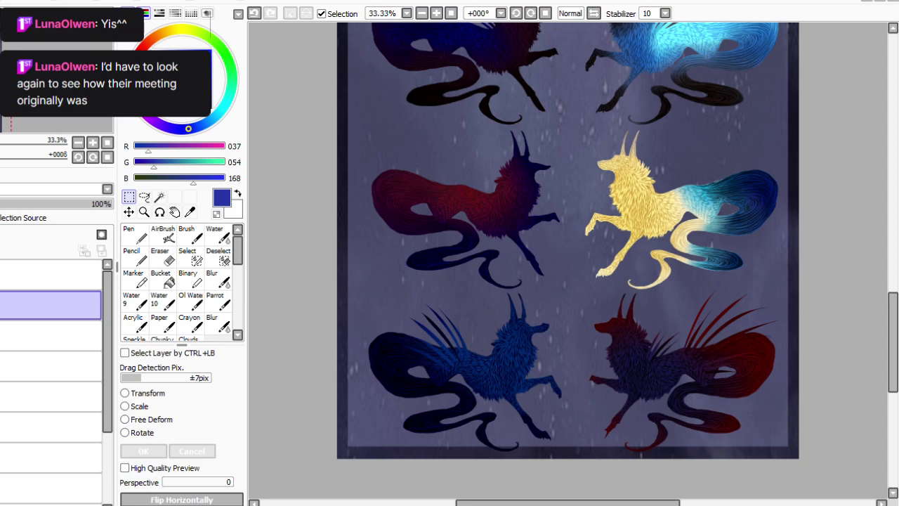
Lasso the red and purple silhouette, duplicate it and give the copy a duller, darker red tail with a colour adjustment.
{"action": "left_click", "coordinate": [144, 196]}
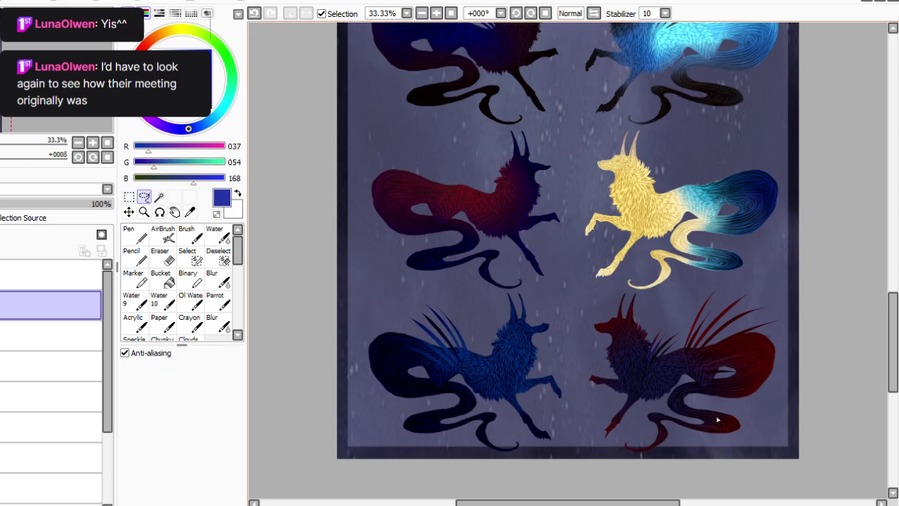
{"action": "mouse_move", "coordinate": [703, 285]}
{"action": "left_mouse_down"}
{"action": "mouse_move", "coordinate": [783, 453]}
{"action": "mouse_move", "coordinate": [583, 446]}
{"action": "mouse_move", "coordinate": [594, 309]}
{"action": "mouse_move", "coordinate": [629, 284]}
{"action": "left_mouse_up"}
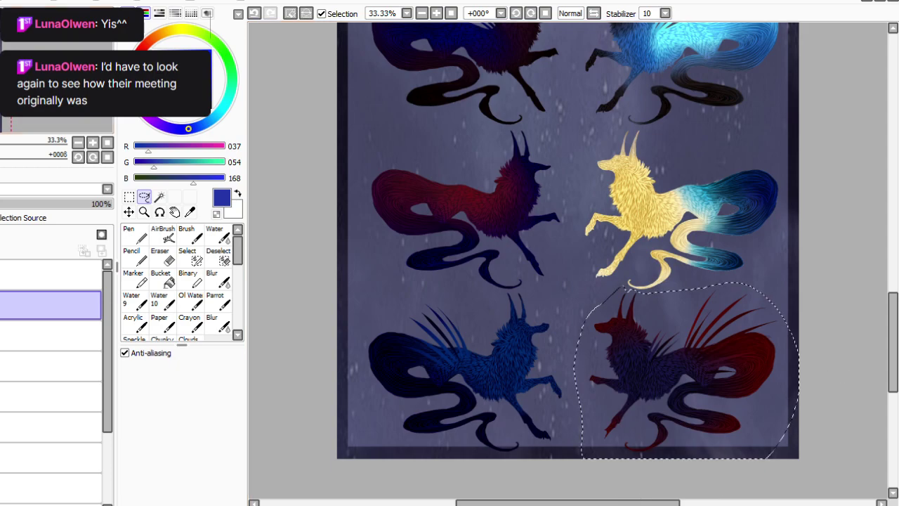
{"action": "key", "text": "ctrl+v"}
{"action": "left_click", "coordinate": [86, 2]}
{"action": "left_click", "coordinate": [159, 38]}
{"action": "left_click", "coordinate": [215, 440]}
{"action": "left_click_drag", "start_coordinate": [223, 412], "coordinate": [152, 423]}
{"action": "left_click_drag", "start_coordinate": [247, 441], "coordinate": [261, 437]}
{"action": "left_click", "coordinate": [200, 491]}
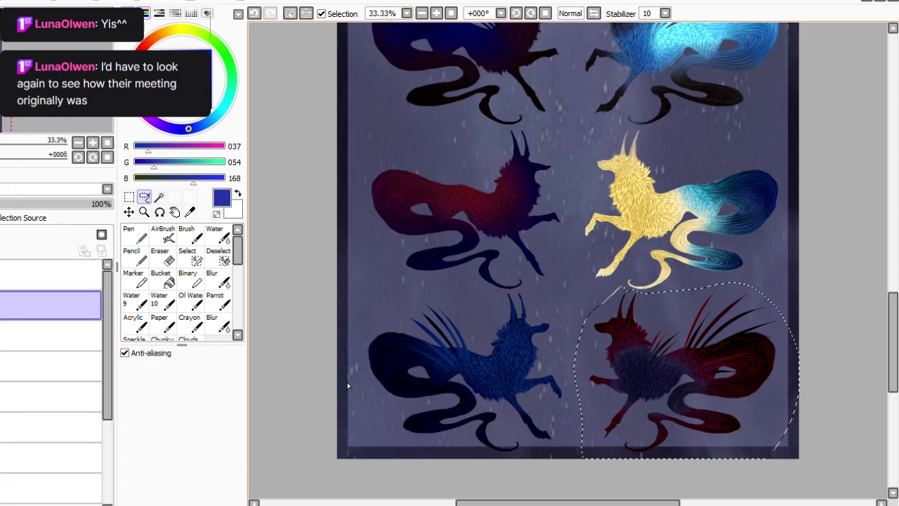
Erase parts of the red silhouette's overlay with the size 305 eraser, set the layer opacity to 73%, merge it down and deselect.
{"action": "key", "text": "e"}
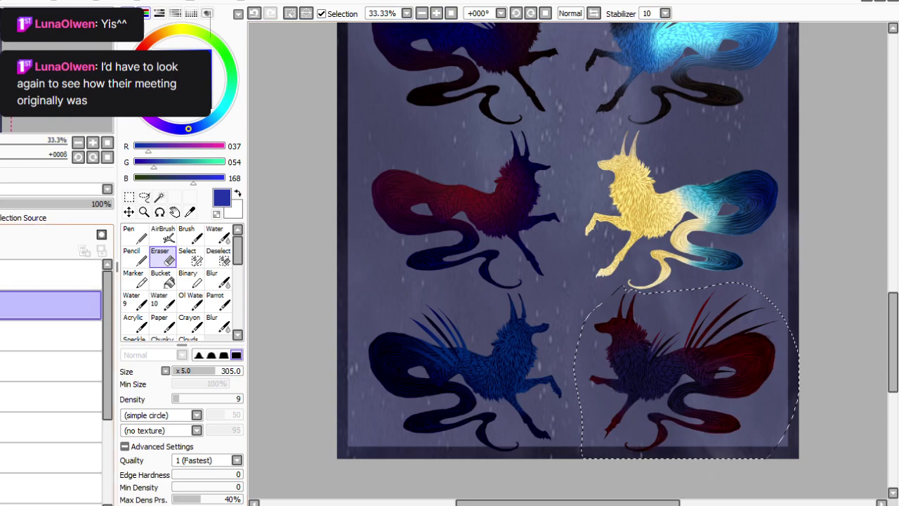
{"action": "left_click", "coordinate": [2, 305]}
{"action": "left_click", "coordinate": [1, 305]}
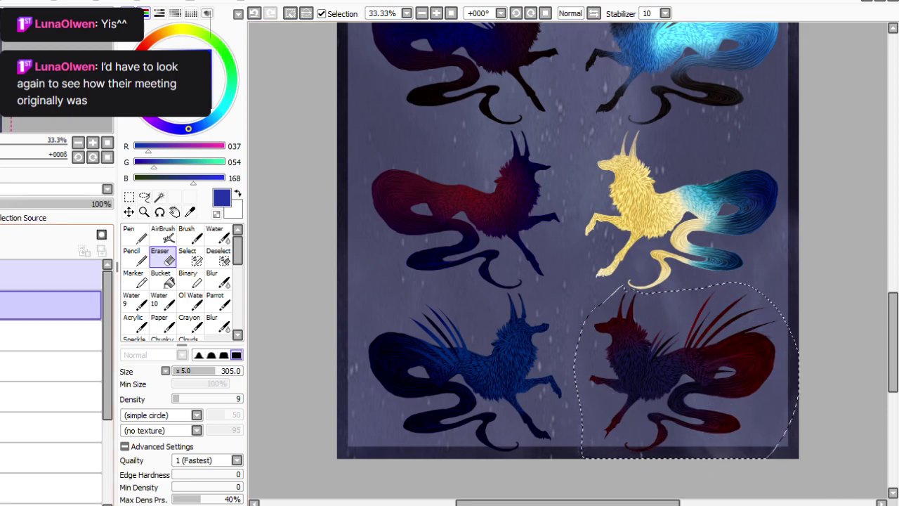
{"action": "left_click", "coordinate": [49, 204]}
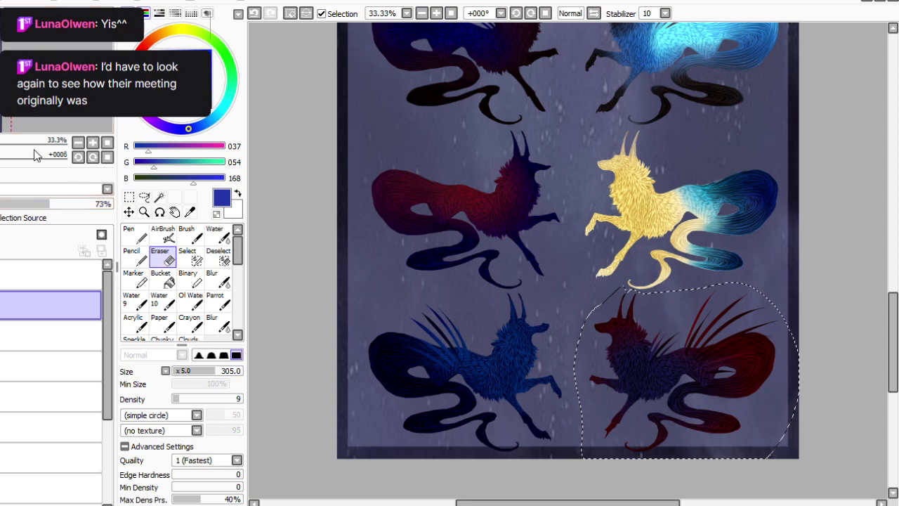
{"action": "key", "text": "ctrl+e"}
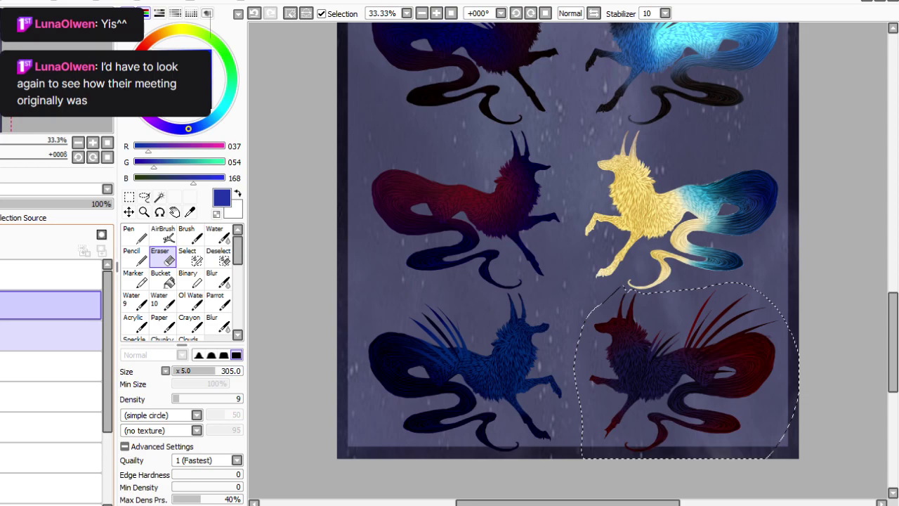
{"action": "left_click", "coordinate": [129, 197]}
{"action": "left_click", "coordinate": [406, 485]}
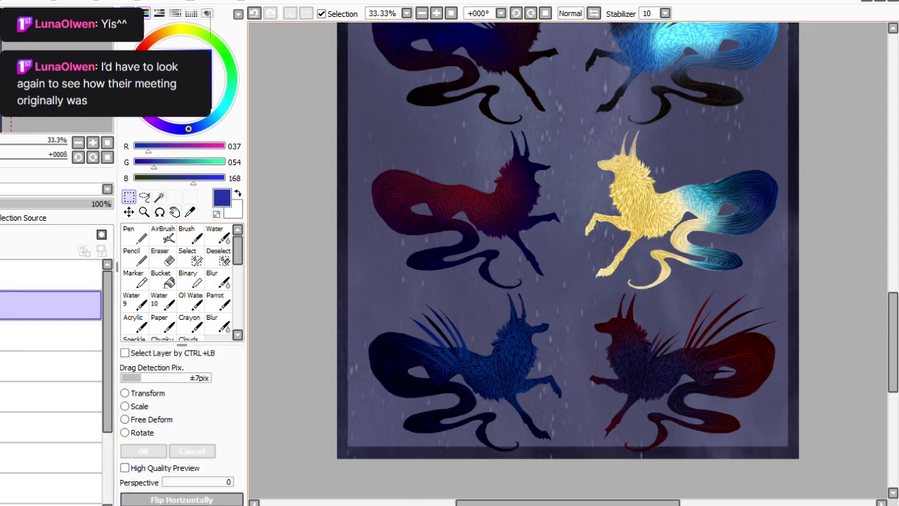
Define the hind leg of the yellow and teal silhouette with the Parrot brush at size 20.
{"action": "key", "text": "ctrl+0"}
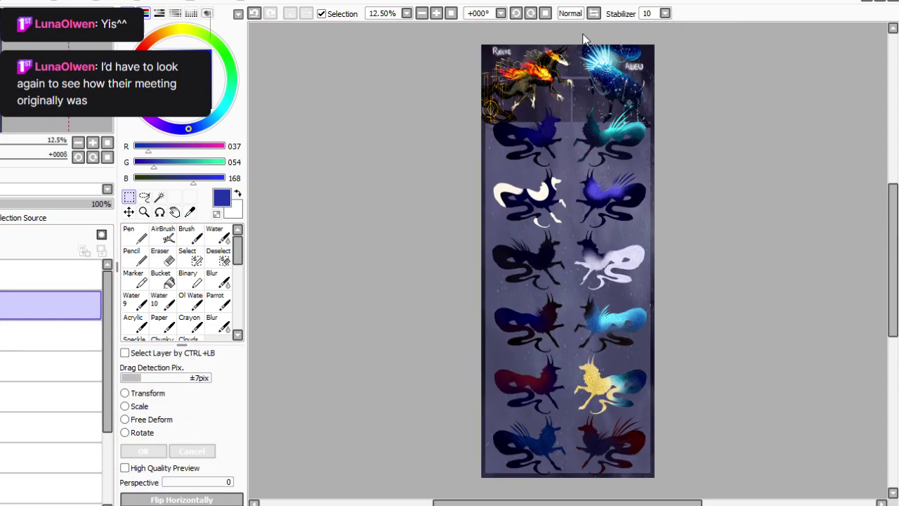
{"action": "scroll", "coordinate": [586, 36], "scroll_direction": "up", "scroll_amount": 1}
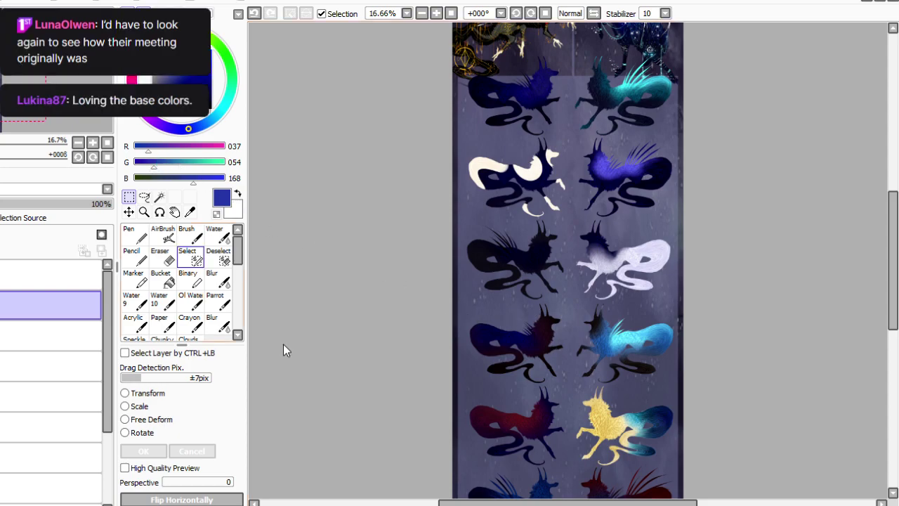
{"action": "left_click", "coordinate": [218, 301]}
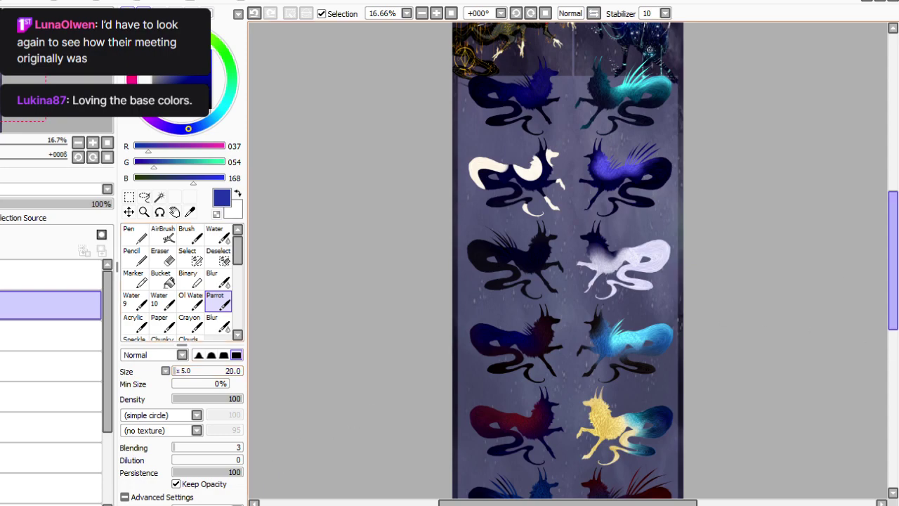
{"action": "left_click_drag", "start_coordinate": [893, 316], "coordinate": [893, 378]}
{"action": "left_click", "coordinate": [437, 14]}
{"action": "left_click", "coordinate": [436, 13]}
{"action": "scroll", "coordinate": [591, 30], "scroll_direction": "up", "scroll_amount": 1}
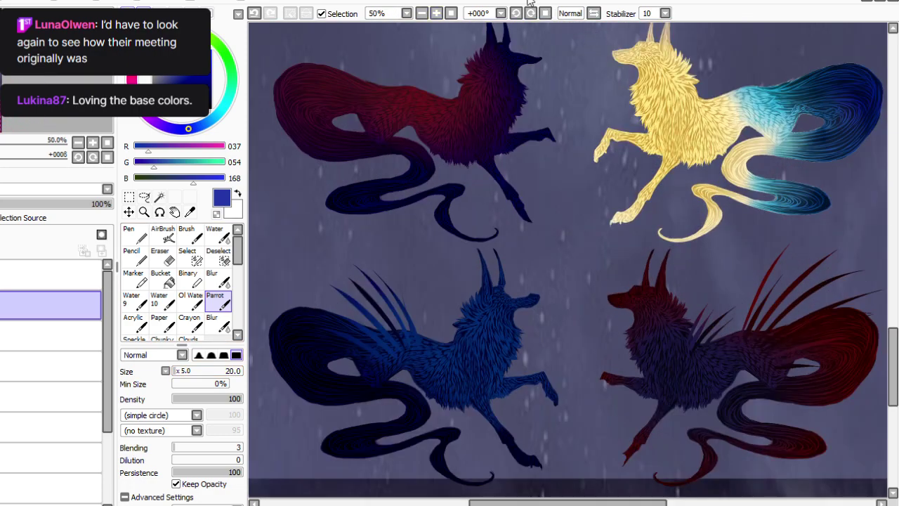
{"action": "left_click_drag", "start_coordinate": [562, 501], "coordinate": [604, 501]}
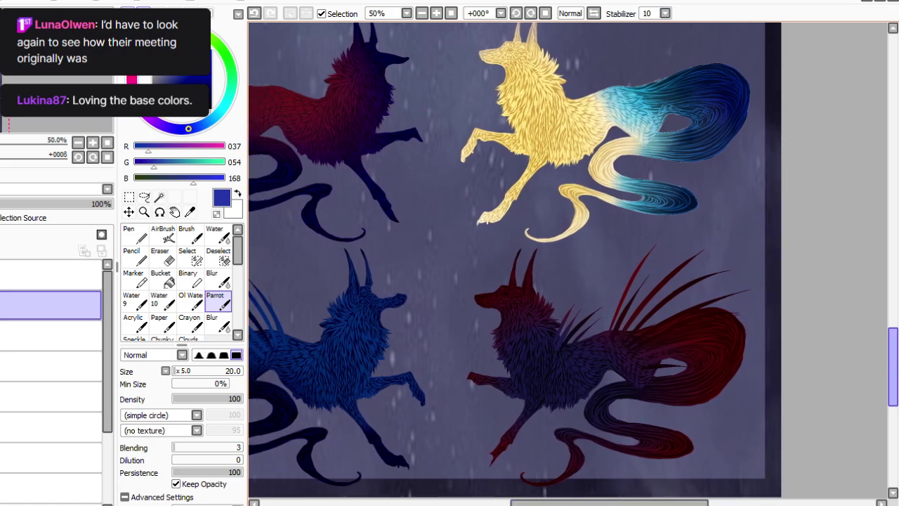
{"action": "scroll", "coordinate": [829, 106], "scroll_direction": "up", "scroll_amount": 3}
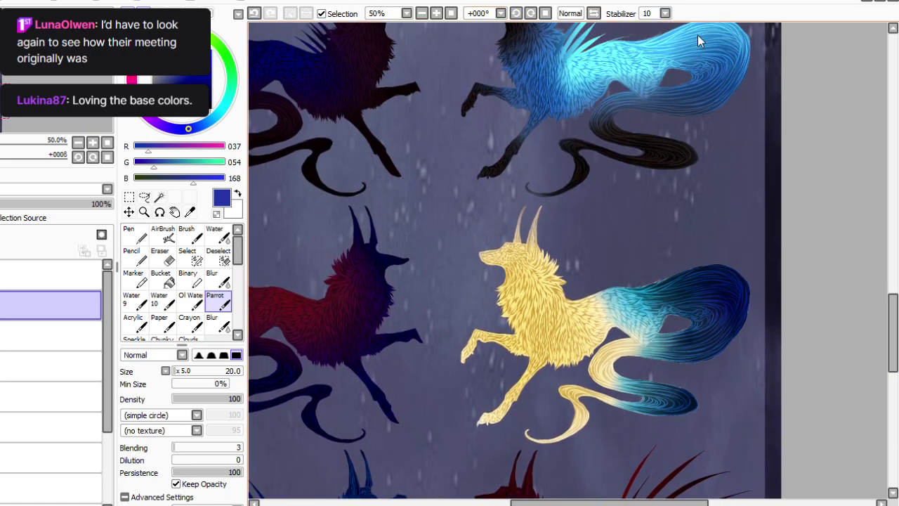
{"action": "left_click", "coordinate": [531, 13]}
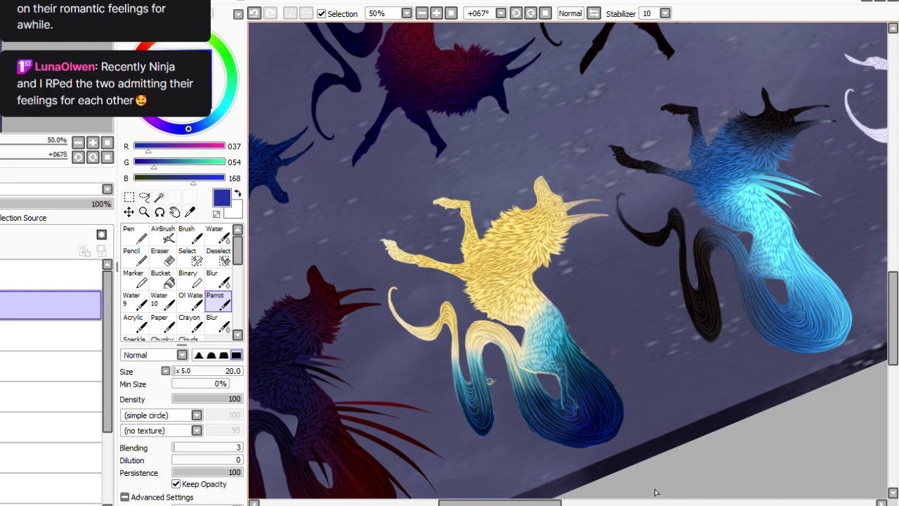
Rework the cream-to-teal transition on the yellow silhouette's curled tail with short Parrot brush strokes, undoing unwanted ones.
{"action": "key", "text": "ctrl+z"}
{"action": "left_click_drag", "start_coordinate": [477, 347], "coordinate": [479, 359]}
{"action": "left_click", "coordinate": [254, 13]}
{"action": "left_click_drag", "start_coordinate": [480, 349], "coordinate": [484, 366]}
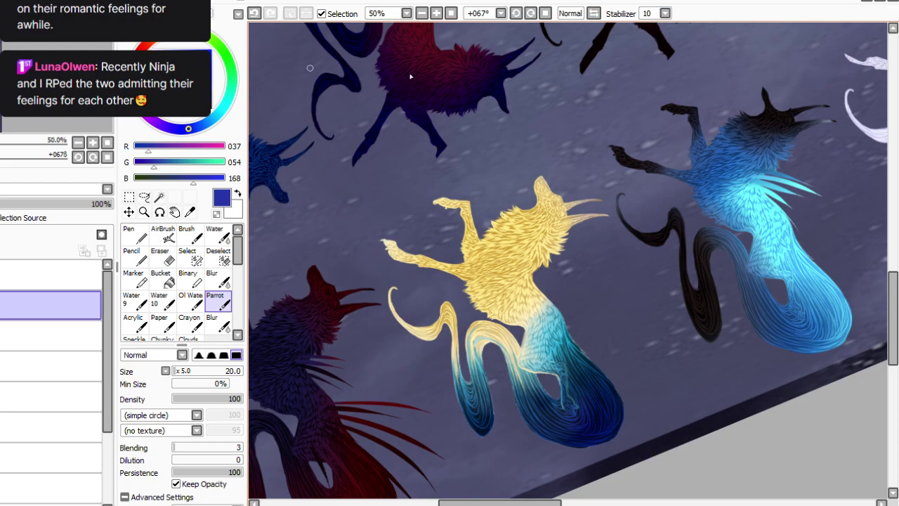
{"action": "key", "text": "Delete"}
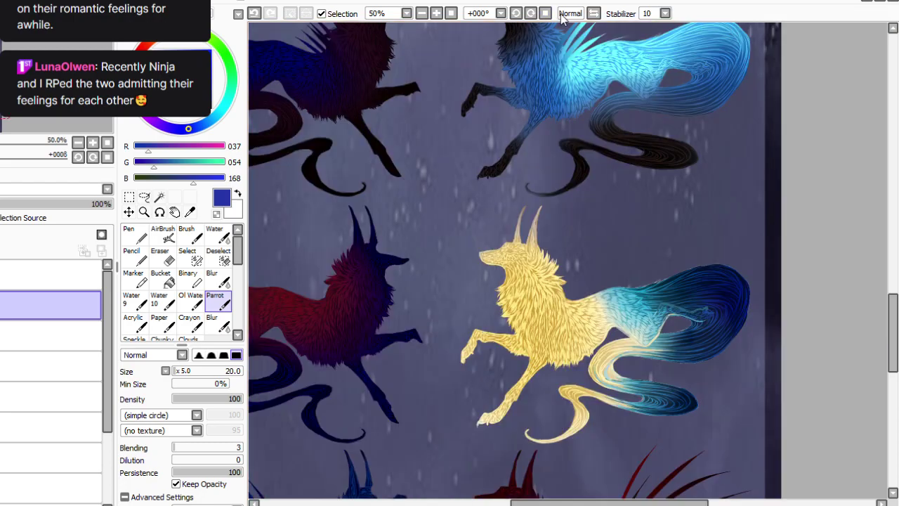
Review the colour transitions on the silhouettes from the yellow one up to the lavender-white one.
{"action": "left_click", "coordinate": [422, 13]}
{"action": "left_click_drag", "start_coordinate": [599, 503], "coordinate": [565, 503]}
{"action": "left_click", "coordinate": [436, 14]}
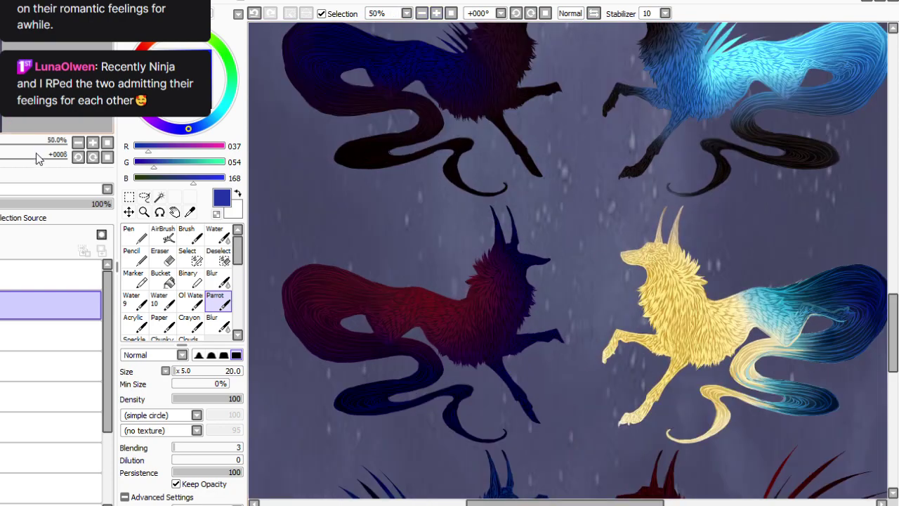
{"action": "left_click", "coordinate": [130, 197]}
{"action": "left_click", "coordinate": [218, 302]}
{"action": "left_click", "coordinate": [244, 502]}
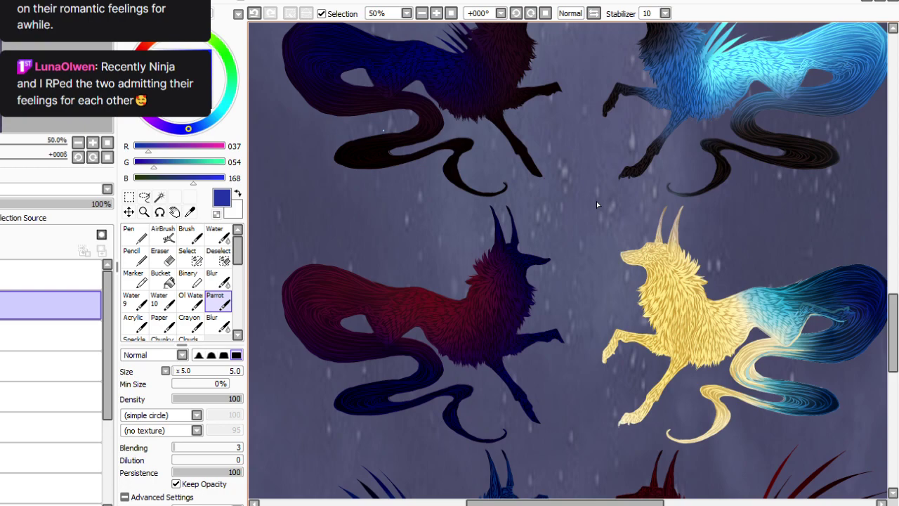
{"action": "scroll", "coordinate": [394, 28], "scroll_direction": "up", "scroll_amount": 5}
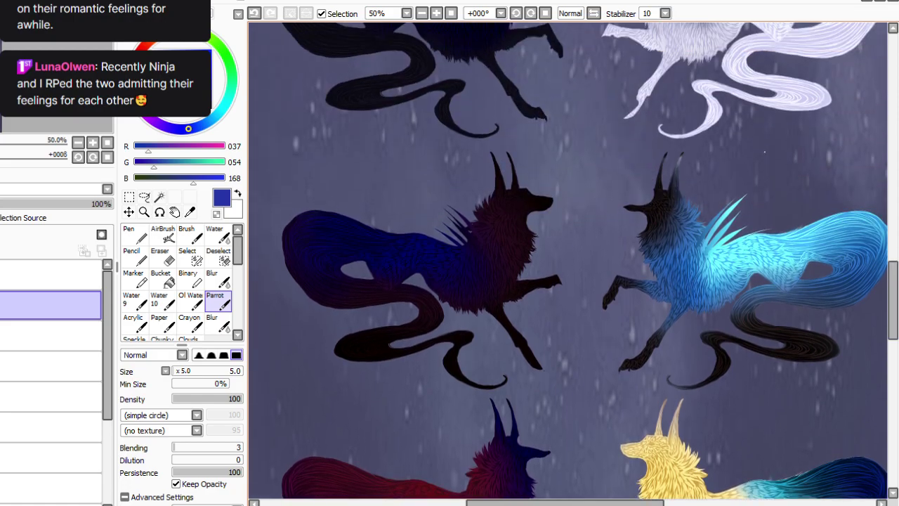
{"action": "scroll", "coordinate": [771, 41], "scroll_direction": "up", "scroll_amount": 6}
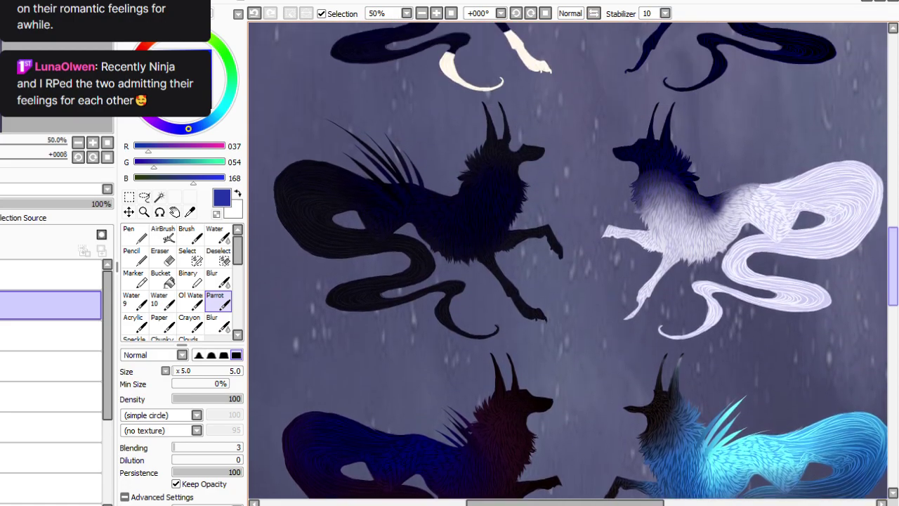
Work navy fur strokes into the white back of the lavender-white silhouette with the Parrot brush at size 15, on the layer below.
{"action": "mouse_move", "coordinate": [710, 23]}
{"action": "left_mouse_down"}
{"action": "mouse_move", "coordinate": [843, 246]}
{"action": "mouse_move", "coordinate": [841, 299]}
{"action": "left_mouse_up"}
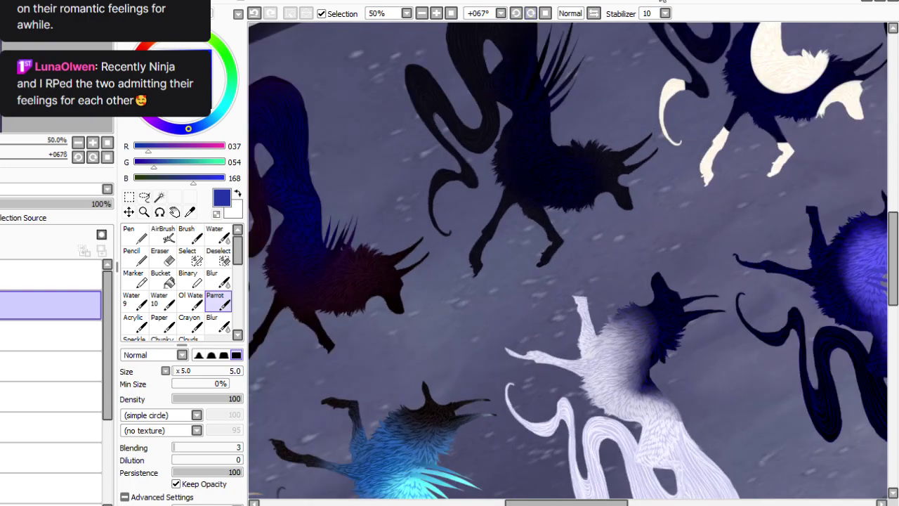
{"action": "left_click", "coordinate": [174, 371]}
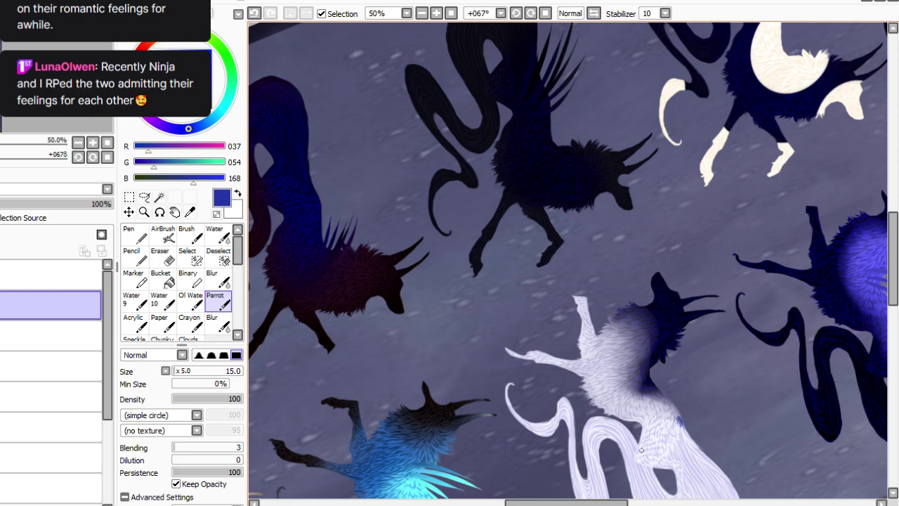
{"action": "left_click", "coordinate": [161, 255]}
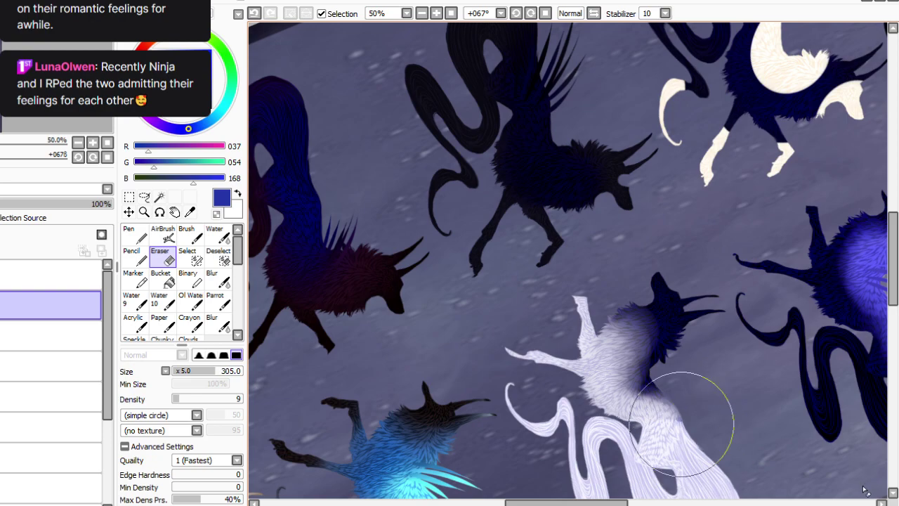
{"action": "left_click", "coordinate": [68, 336]}
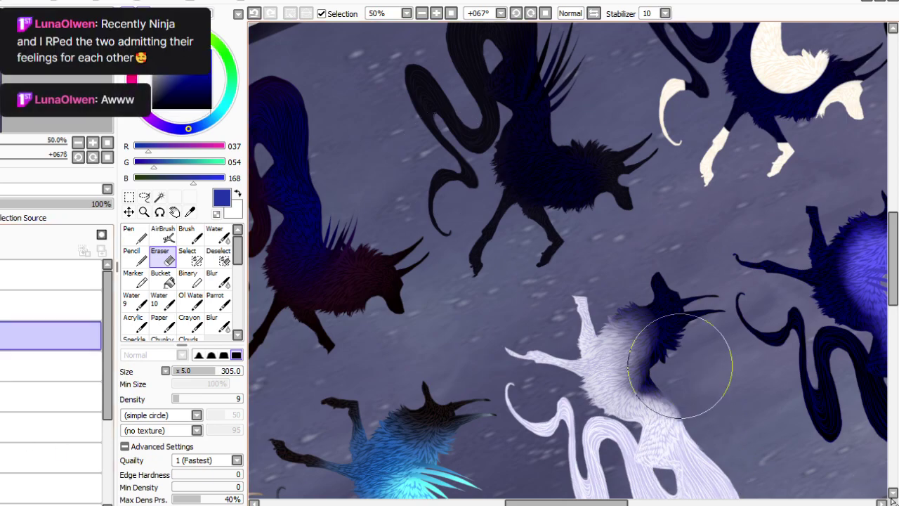
{"action": "left_click", "coordinate": [215, 300]}
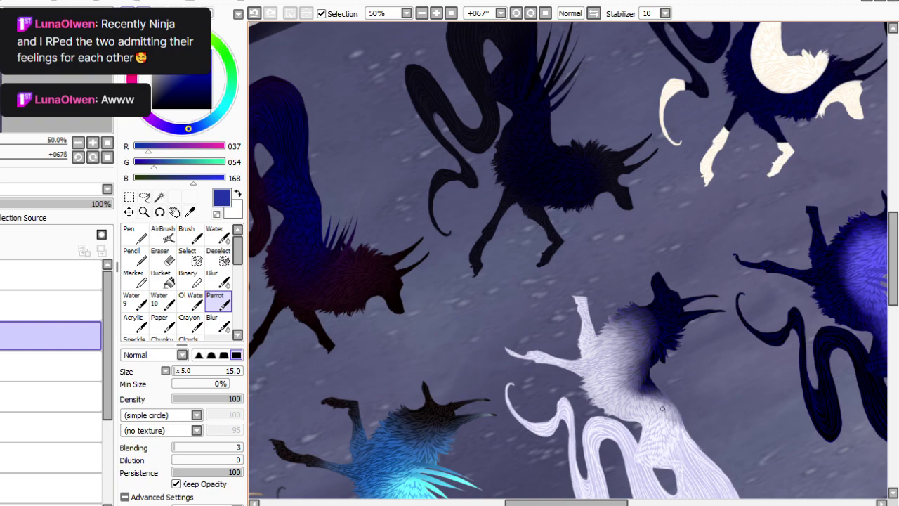
{"action": "mouse_move", "coordinate": [651, 390]}
{"action": "left_mouse_down"}
{"action": "mouse_move", "coordinate": [664, 401]}
{"action": "mouse_move", "coordinate": [644, 399]}
{"action": "left_mouse_up"}
{"action": "left_click_drag", "start_coordinate": [640, 386], "coordinate": [636, 397]}
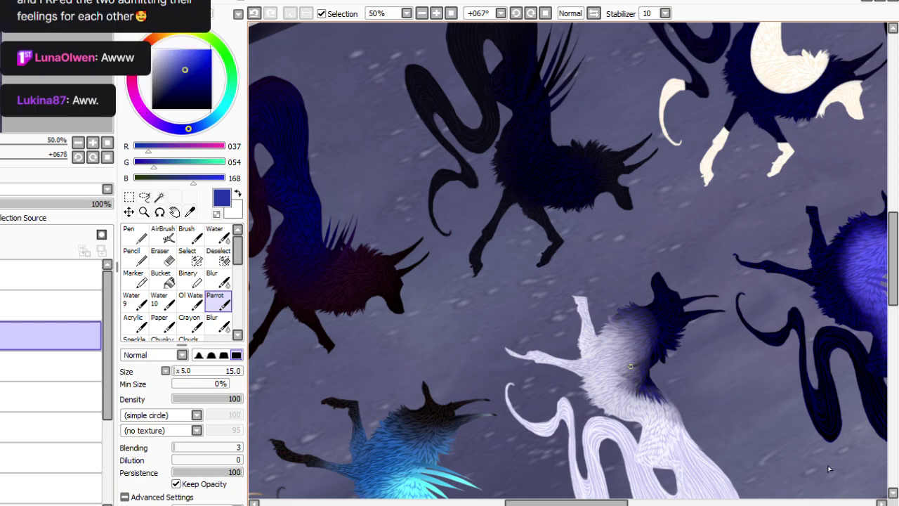
{"action": "left_click", "coordinate": [517, 14]}
{"action": "left_click", "coordinate": [516, 13]}
{"action": "left_click", "coordinate": [516, 13]}
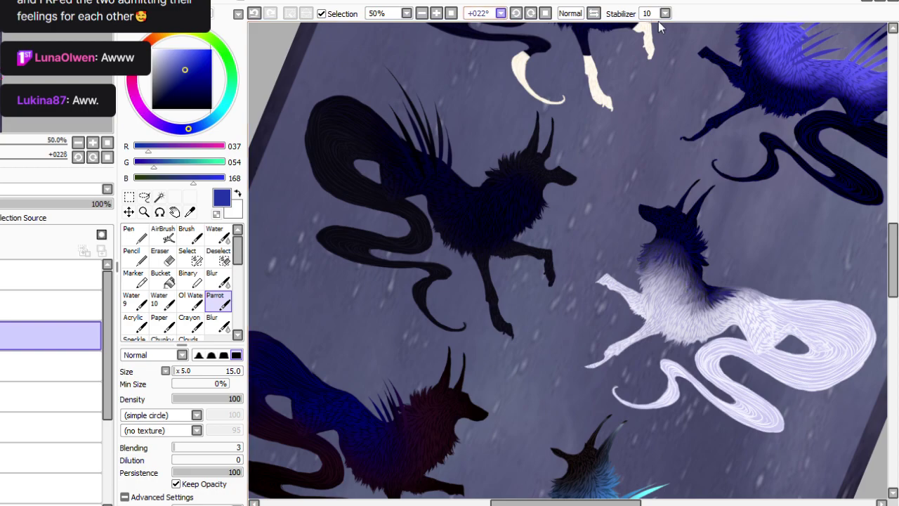
Break the hard edge of the cream face marking on the navy and cream silhouette into pointed fur tufts.
{"action": "key", "text": "Delete"}
{"action": "left_click_drag", "start_coordinate": [893, 269], "coordinate": [893, 225]}
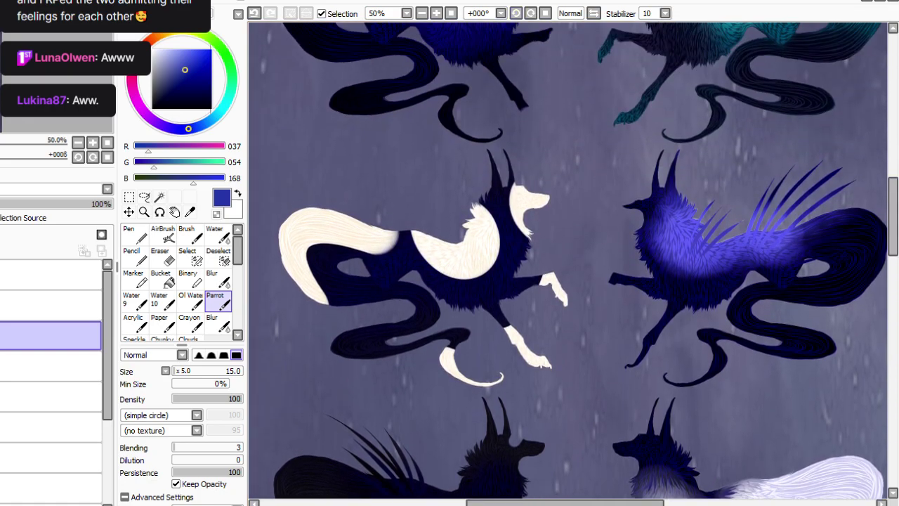
{"action": "key", "text": "Delete"}
{"action": "key", "text": "Delete"}
{"action": "key", "text": "Delete"}
{"action": "key", "text": "Delete"}
{"action": "key", "text": "Delete"}
{"action": "key", "text": "Page_Up"}
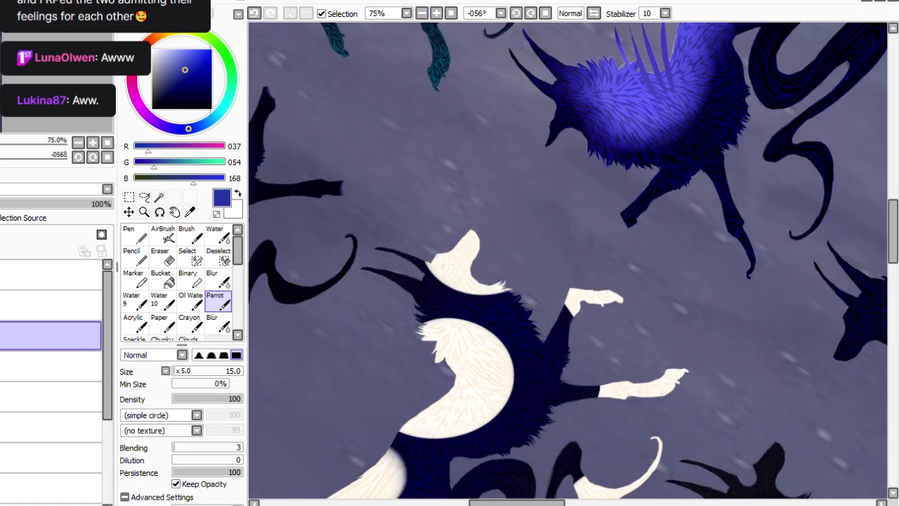
{"action": "mouse_move", "coordinate": [454, 284]}
{"action": "left_mouse_down"}
{"action": "mouse_move", "coordinate": [482, 300]}
{"action": "mouse_move", "coordinate": [475, 291]}
{"action": "mouse_move", "coordinate": [513, 284]}
{"action": "left_mouse_up"}
{"action": "mouse_move", "coordinate": [447, 296]}
{"action": "left_mouse_down"}
{"action": "mouse_move", "coordinate": [450, 282]}
{"action": "mouse_move", "coordinate": [452, 298]}
{"action": "mouse_move", "coordinate": [419, 261]}
{"action": "mouse_move", "coordinate": [426, 279]}
{"action": "left_mouse_up"}
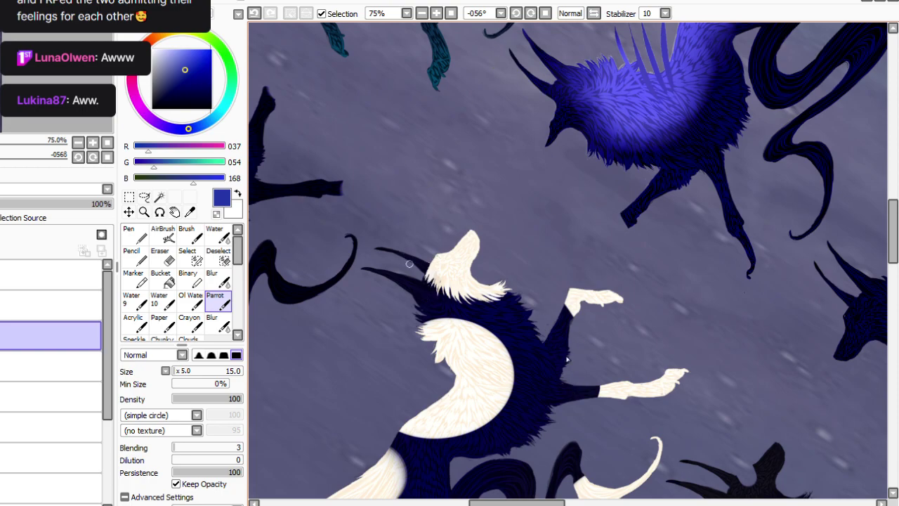
Fray the edges of the cream back patch and leg markings into fur tufts with short Parrot strokes.
{"action": "left_click", "coordinate": [531, 13]}
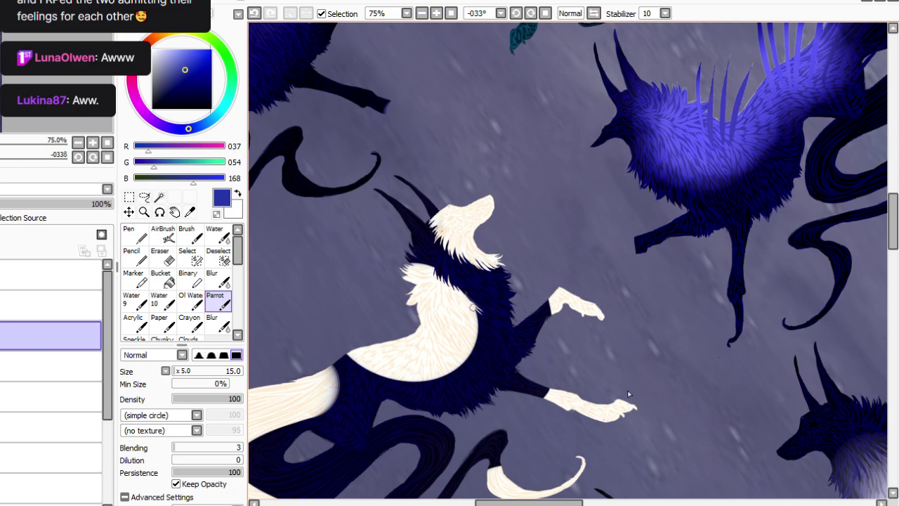
{"action": "mouse_move", "coordinate": [433, 263]}
{"action": "left_mouse_down"}
{"action": "mouse_move", "coordinate": [432, 277]}
{"action": "mouse_move", "coordinate": [421, 279]}
{"action": "mouse_move", "coordinate": [426, 264]}
{"action": "left_mouse_up"}
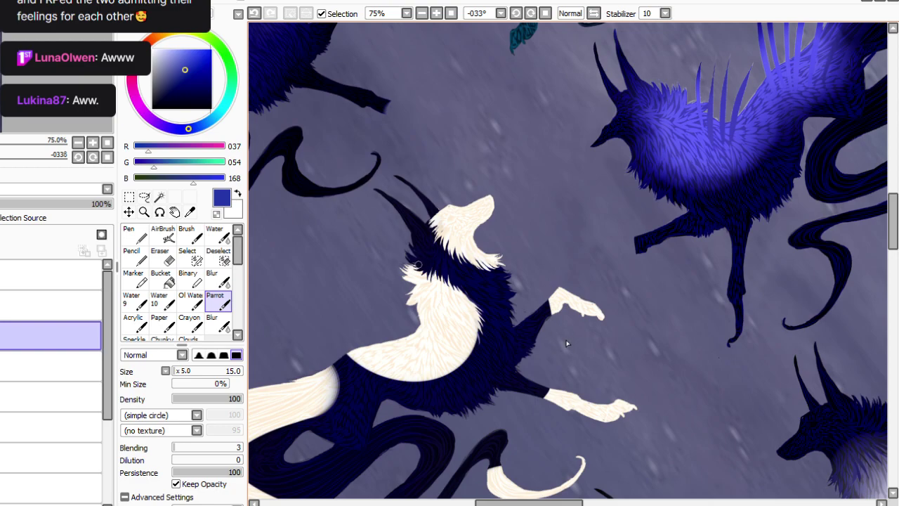
{"action": "key", "text": "Home"}
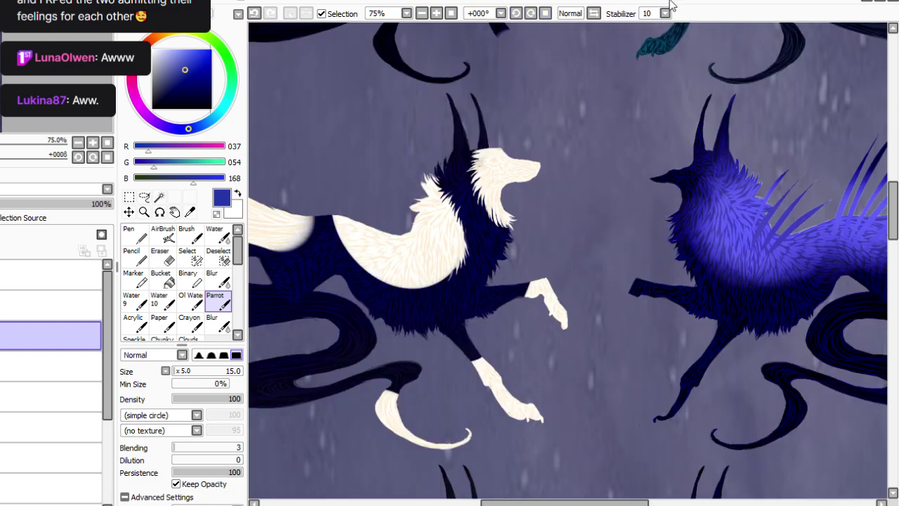
{"action": "mouse_move", "coordinate": [436, 281]}
{"action": "left_mouse_down"}
{"action": "mouse_move", "coordinate": [448, 281]}
{"action": "mouse_move", "coordinate": [449, 292]}
{"action": "mouse_move", "coordinate": [442, 278]}
{"action": "mouse_move", "coordinate": [434, 293]}
{"action": "mouse_move", "coordinate": [415, 297]}
{"action": "left_mouse_up"}
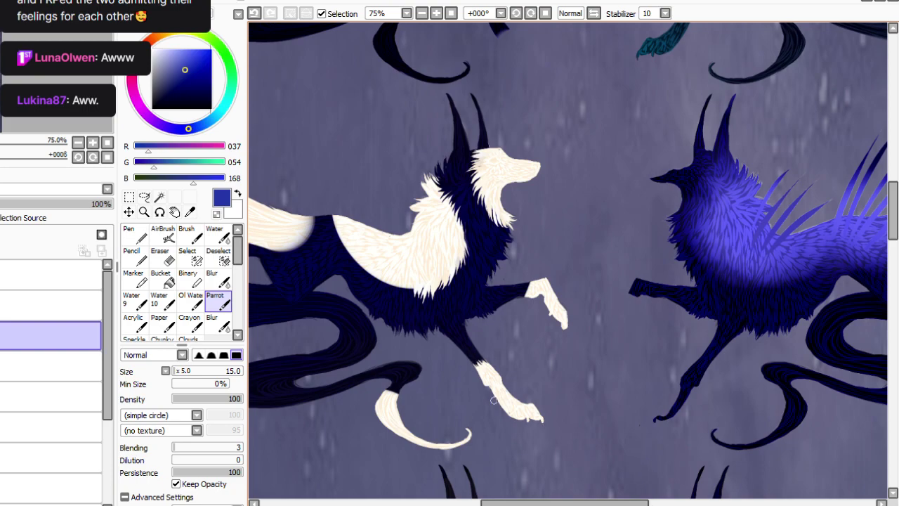
{"action": "left_click", "coordinate": [530, 13]}
{"action": "left_click", "coordinate": [530, 14]}
{"action": "left_click", "coordinate": [530, 13]}
{"action": "left_click", "coordinate": [530, 14]}
{"action": "left_click", "coordinate": [530, 13]}
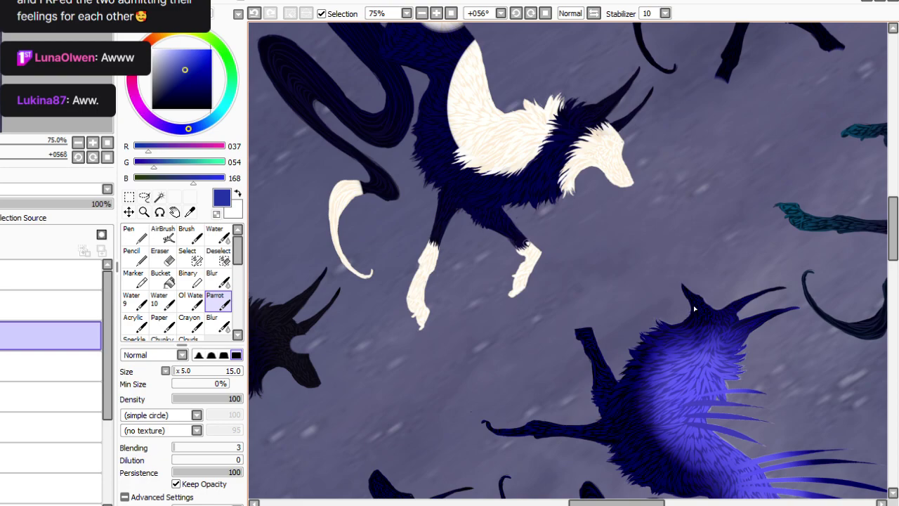
{"action": "left_click", "coordinate": [545, 14]}
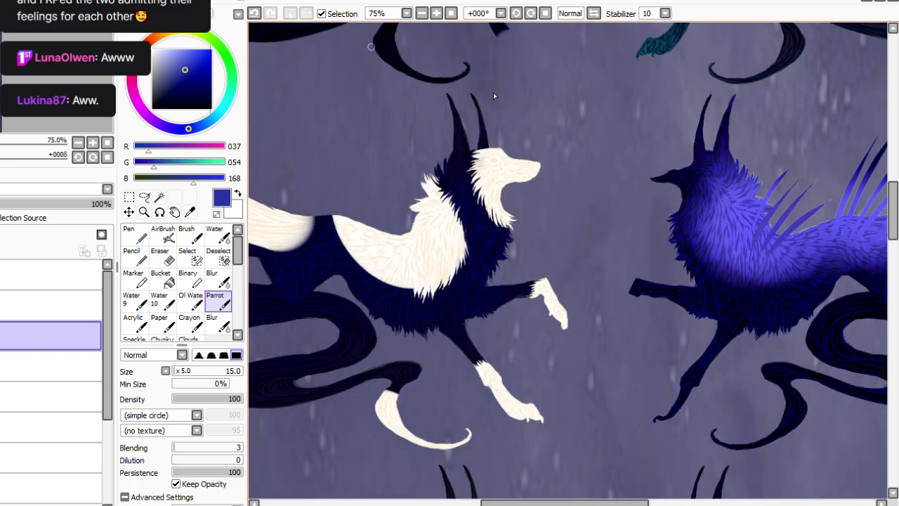
Replace the soft fade at the cream tail's base with tapered navy strands running into the tail.
{"action": "left_click_drag", "start_coordinate": [642, 503], "coordinate": [604, 502]}
{"action": "left_click", "coordinate": [516, 14]}
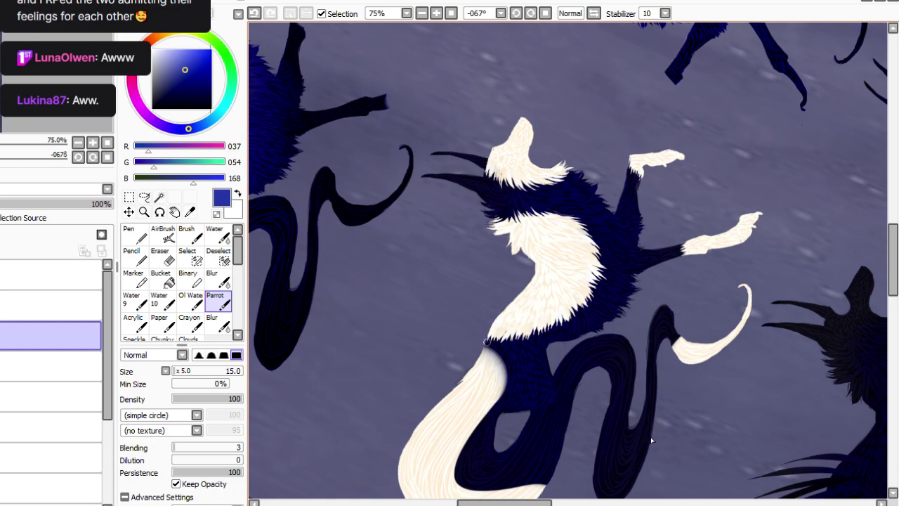
{"action": "mouse_move", "coordinate": [485, 349]}
{"action": "left_mouse_down"}
{"action": "mouse_move", "coordinate": [502, 374]}
{"action": "mouse_move", "coordinate": [507, 366]}
{"action": "mouse_move", "coordinate": [482, 402]}
{"action": "mouse_move", "coordinate": [485, 343]}
{"action": "mouse_move", "coordinate": [464, 369]}
{"action": "mouse_move", "coordinate": [492, 342]}
{"action": "mouse_move", "coordinate": [450, 388]}
{"action": "mouse_move", "coordinate": [480, 376]}
{"action": "mouse_move", "coordinate": [490, 353]}
{"action": "mouse_move", "coordinate": [462, 426]}
{"action": "mouse_move", "coordinate": [491, 357]}
{"action": "mouse_move", "coordinate": [462, 392]}
{"action": "left_mouse_up"}
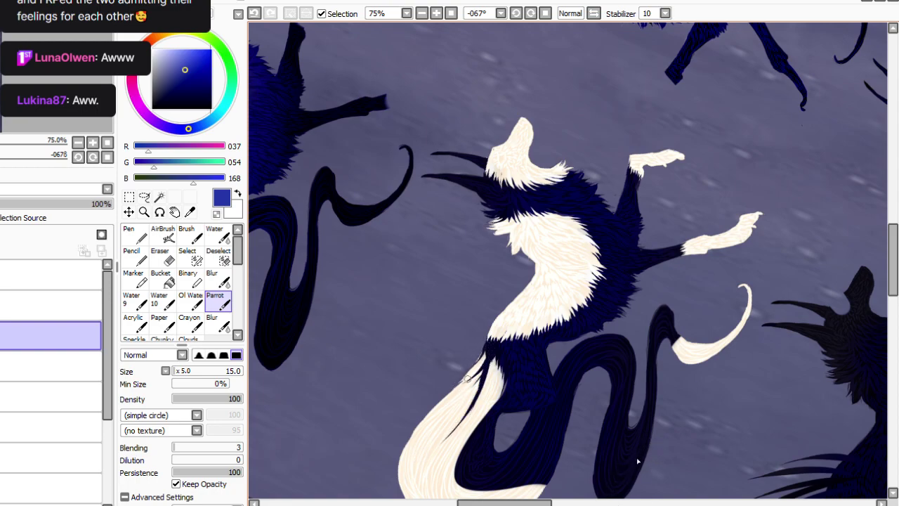
{"action": "mouse_move", "coordinate": [496, 359]}
{"action": "left_mouse_down"}
{"action": "mouse_move", "coordinate": [485, 393]}
{"action": "mouse_move", "coordinate": [444, 443]}
{"action": "mouse_move", "coordinate": [498, 358]}
{"action": "mouse_move", "coordinate": [464, 426]}
{"action": "mouse_move", "coordinate": [497, 370]}
{"action": "mouse_move", "coordinate": [496, 391]}
{"action": "mouse_move", "coordinate": [501, 367]}
{"action": "mouse_move", "coordinate": [476, 427]}
{"action": "mouse_move", "coordinate": [499, 372]}
{"action": "mouse_move", "coordinate": [465, 434]}
{"action": "left_mouse_up"}
{"action": "left_click_drag", "start_coordinate": [492, 393], "coordinate": [475, 422]}
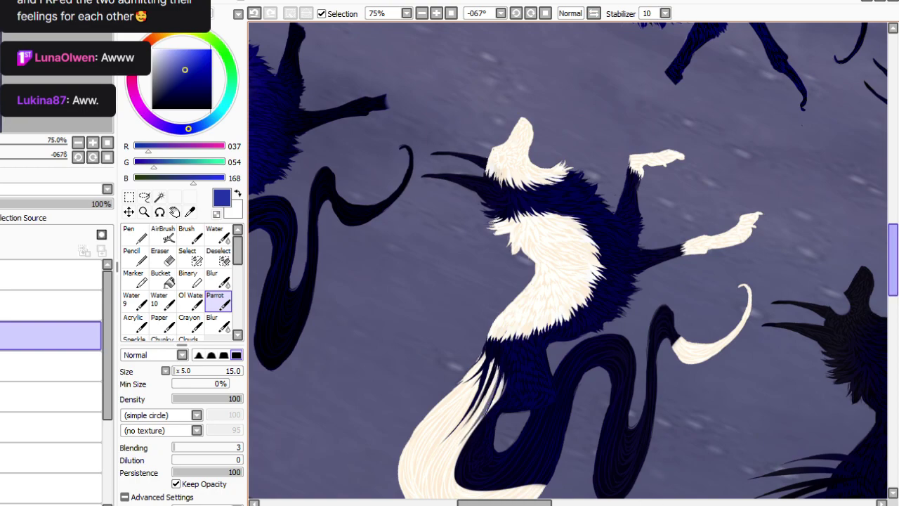
Paint long navy strands along the outer curve of the cream tail, undoing unwanted strokes.
{"action": "left_click_drag", "start_coordinate": [893, 282], "coordinate": [893, 313]}
{"action": "left_click", "coordinate": [517, 14]}
{"action": "left_click", "coordinate": [516, 13]}
{"action": "left_click", "coordinate": [516, 13]}
{"action": "left_click_drag", "start_coordinate": [444, 234], "coordinate": [448, 291]}
{"action": "key", "text": "ctrl+z"}
{"action": "mouse_move", "coordinate": [445, 244]}
{"action": "left_mouse_down"}
{"action": "mouse_move", "coordinate": [445, 333]}
{"action": "mouse_move", "coordinate": [455, 358]}
{"action": "left_mouse_up"}
{"action": "left_click_drag", "start_coordinate": [444, 235], "coordinate": [439, 294]}
{"action": "mouse_move", "coordinate": [438, 289]}
{"action": "left_mouse_down"}
{"action": "mouse_move", "coordinate": [438, 339]}
{"action": "mouse_move", "coordinate": [439, 313]}
{"action": "mouse_move", "coordinate": [450, 366]}
{"action": "mouse_move", "coordinate": [461, 372]}
{"action": "left_mouse_up"}
{"action": "key", "text": "ctrl+z"}
{"action": "left_click_drag", "start_coordinate": [445, 237], "coordinate": [444, 258]}
{"action": "left_click_drag", "start_coordinate": [439, 219], "coordinate": [431, 298]}
{"action": "left_click_drag", "start_coordinate": [440, 254], "coordinate": [430, 349]}
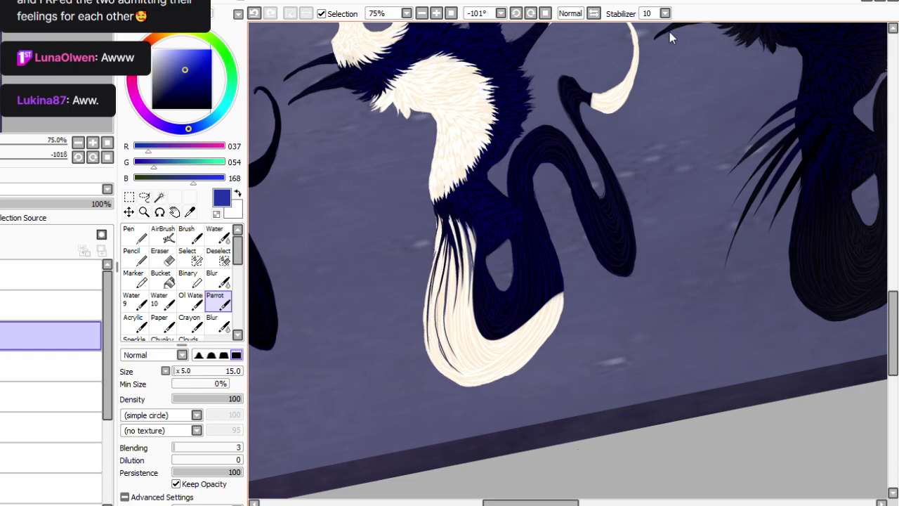
Refine the interleaved cream and navy strands where the tail joins the body.
{"action": "key", "text": "Home"}
{"action": "key", "text": "End"}
{"action": "key", "text": "End"}
{"action": "key", "text": "End"}
{"action": "key", "text": "End"}
{"action": "key", "text": "End"}
{"action": "key", "text": "End"}
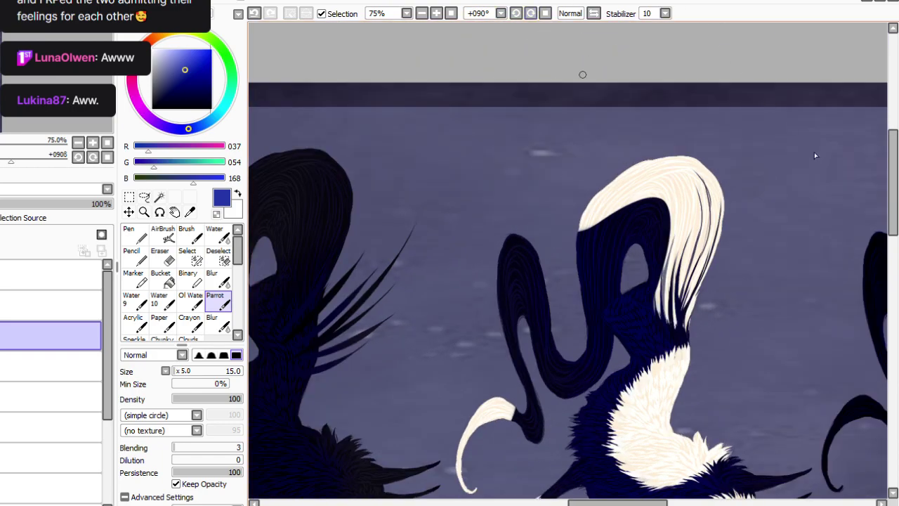
{"action": "left_click_drag", "start_coordinate": [688, 309], "coordinate": [682, 337]}
{"action": "mouse_move", "coordinate": [696, 291]}
{"action": "left_mouse_down"}
{"action": "mouse_move", "coordinate": [685, 333]}
{"action": "mouse_move", "coordinate": [688, 312]}
{"action": "mouse_move", "coordinate": [673, 336]}
{"action": "left_mouse_up"}
{"action": "left_click_drag", "start_coordinate": [672, 304], "coordinate": [673, 333]}
Pull cream strands over the inner curve and far end of the cream tail marking into the navy.
{"action": "mouse_move", "coordinate": [666, 198]}
{"action": "left_mouse_down"}
{"action": "mouse_move", "coordinate": [653, 279]}
{"action": "mouse_move", "coordinate": [655, 194]}
{"action": "mouse_move", "coordinate": [661, 214]}
{"action": "mouse_move", "coordinate": [652, 194]}
{"action": "mouse_move", "coordinate": [624, 234]}
{"action": "mouse_move", "coordinate": [639, 192]}
{"action": "mouse_move", "coordinate": [610, 266]}
{"action": "left_mouse_up"}
{"action": "mouse_move", "coordinate": [632, 196]}
{"action": "left_mouse_down"}
{"action": "mouse_move", "coordinate": [610, 252]}
{"action": "mouse_move", "coordinate": [626, 195]}
{"action": "mouse_move", "coordinate": [612, 224]}
{"action": "mouse_move", "coordinate": [638, 188]}
{"action": "mouse_move", "coordinate": [610, 260]}
{"action": "mouse_move", "coordinate": [627, 191]}
{"action": "mouse_move", "coordinate": [604, 250]}
{"action": "left_mouse_up"}
{"action": "mouse_move", "coordinate": [612, 211]}
{"action": "left_mouse_down"}
{"action": "mouse_move", "coordinate": [604, 236]}
{"action": "mouse_move", "coordinate": [610, 203]}
{"action": "mouse_move", "coordinate": [595, 292]}
{"action": "mouse_move", "coordinate": [612, 207]}
{"action": "mouse_move", "coordinate": [594, 285]}
{"action": "mouse_move", "coordinate": [604, 208]}
{"action": "mouse_move", "coordinate": [592, 268]}
{"action": "mouse_move", "coordinate": [604, 219]}
{"action": "mouse_move", "coordinate": [586, 262]}
{"action": "mouse_move", "coordinate": [587, 215]}
{"action": "mouse_move", "coordinate": [585, 278]}
{"action": "left_mouse_up"}
{"action": "left_click_drag", "start_coordinate": [590, 221], "coordinate": [583, 284]}
{"action": "left_click_drag", "start_coordinate": [589, 227], "coordinate": [579, 294]}
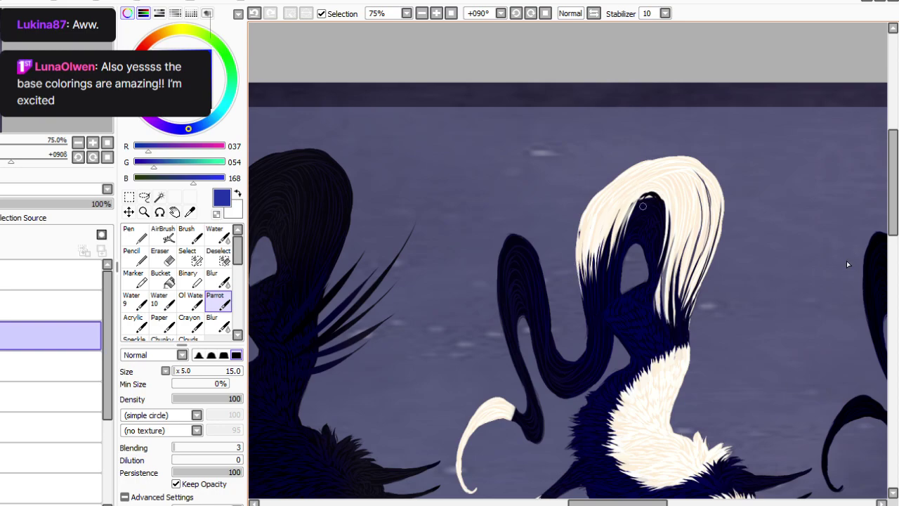
Define the inside of the tail bend with short curved strands between the cream and navy areas.
{"action": "left_click_drag", "start_coordinate": [647, 199], "coordinate": [636, 239]}
{"action": "left_click_drag", "start_coordinate": [641, 205], "coordinate": [620, 254]}
{"action": "left_click_drag", "start_coordinate": [650, 202], "coordinate": [647, 238]}
{"action": "left_click_drag", "start_coordinate": [655, 205], "coordinate": [658, 226]}
{"action": "left_click", "coordinate": [546, 13]}
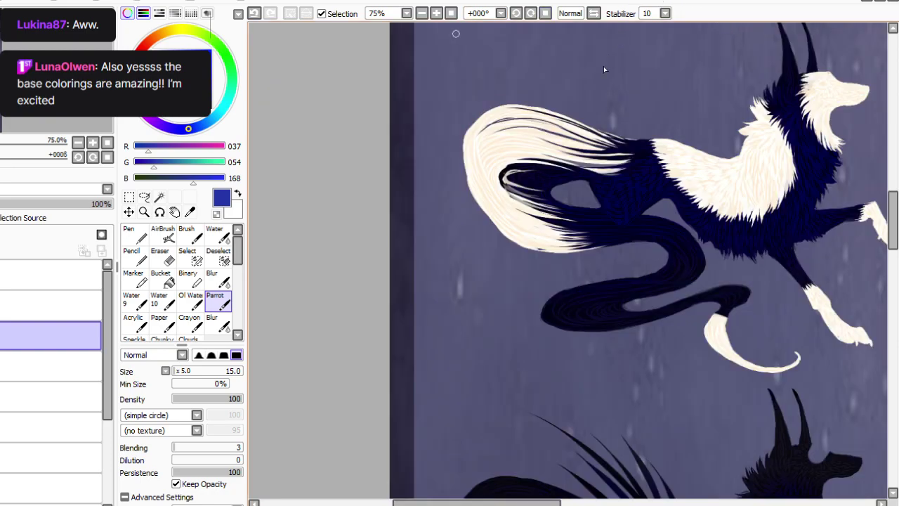
Extend long cream strands from the lower end of the tail marking into the navy curl.
{"action": "left_click", "coordinate": [531, 13]}
{"action": "left_click", "coordinate": [532, 14]}
{"action": "left_click", "coordinate": [531, 14]}
{"action": "left_click", "coordinate": [531, 13]}
{"action": "left_click", "coordinate": [532, 14]}
{"action": "left_click_drag", "start_coordinate": [581, 214], "coordinate": [646, 335]}
{"action": "mouse_move", "coordinate": [582, 253]}
{"action": "left_mouse_down"}
{"action": "mouse_move", "coordinate": [637, 337]}
{"action": "mouse_move", "coordinate": [625, 310]}
{"action": "mouse_move", "coordinate": [636, 328]}
{"action": "mouse_move", "coordinate": [615, 332]}
{"action": "mouse_move", "coordinate": [636, 322]}
{"action": "mouse_move", "coordinate": [625, 345]}
{"action": "mouse_move", "coordinate": [640, 324]}
{"action": "mouse_move", "coordinate": [617, 350]}
{"action": "mouse_move", "coordinate": [636, 319]}
{"action": "mouse_move", "coordinate": [640, 360]}
{"action": "mouse_move", "coordinate": [632, 335]}
{"action": "mouse_move", "coordinate": [645, 334]}
{"action": "mouse_move", "coordinate": [615, 345]}
{"action": "mouse_move", "coordinate": [636, 363]}
{"action": "left_mouse_up"}
{"action": "left_click", "coordinate": [546, 13]}
{"action": "left_click", "coordinate": [451, 14]}
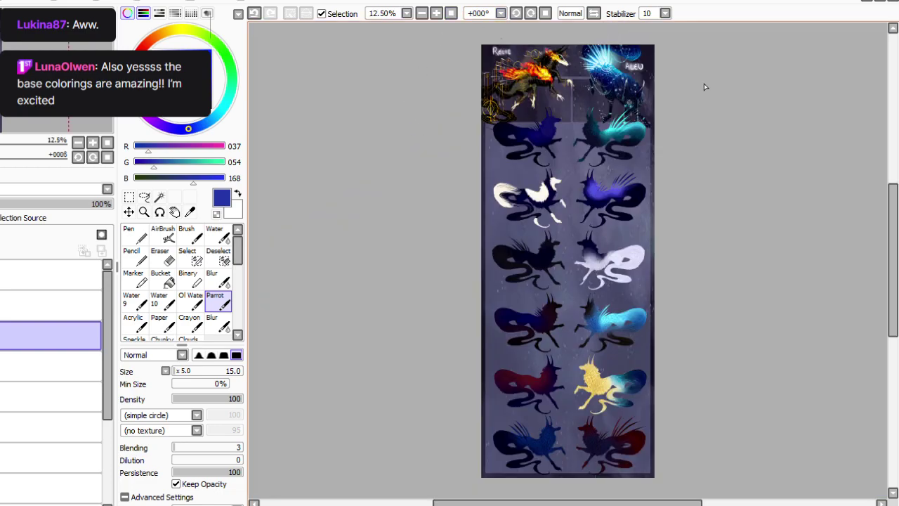
Review the reworked cream tail and the neighbouring upper silhouettes, then the whole character sheet.
{"action": "scroll", "coordinate": [584, 25], "scroll_direction": "up", "scroll_amount": 1}
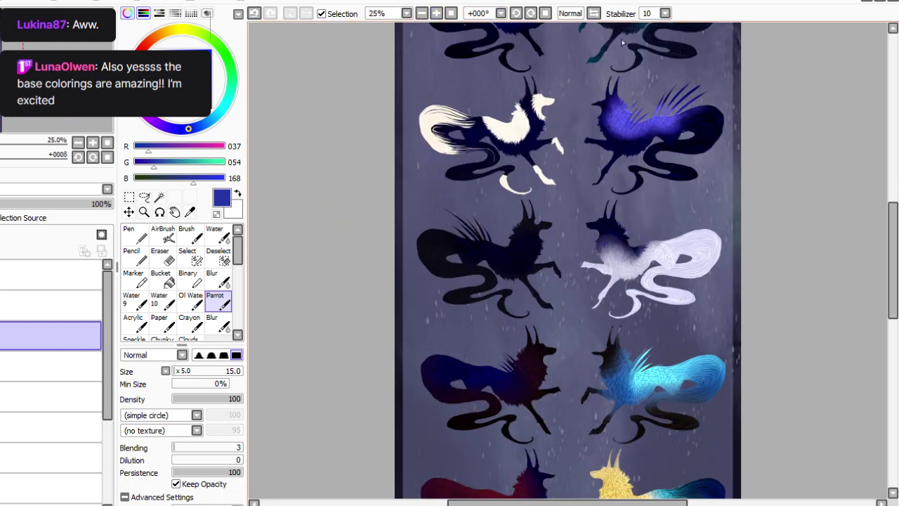
{"action": "left_click_drag", "start_coordinate": [893, 260], "coordinate": [893, 220]}
{"action": "left_click", "coordinate": [436, 13]}
{"action": "left_click", "coordinate": [436, 13]}
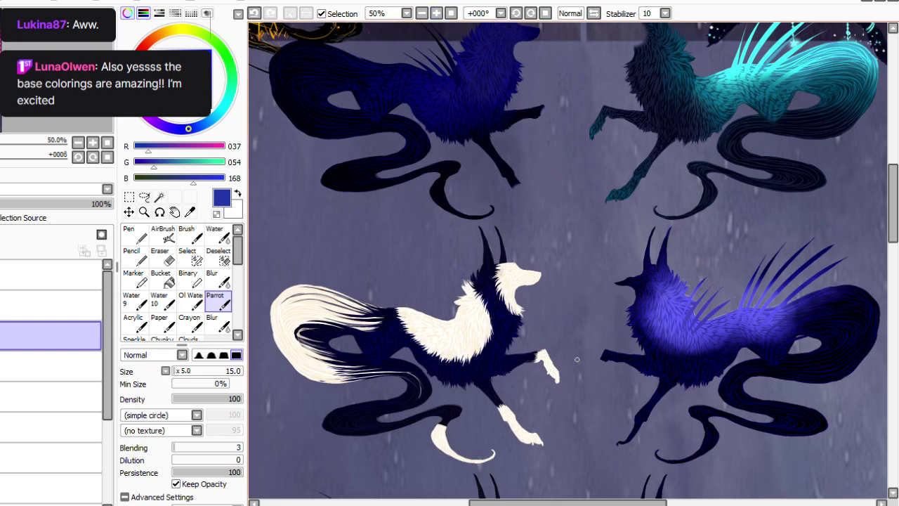
{"action": "left_click_drag", "start_coordinate": [544, 503], "coordinate": [567, 503]}
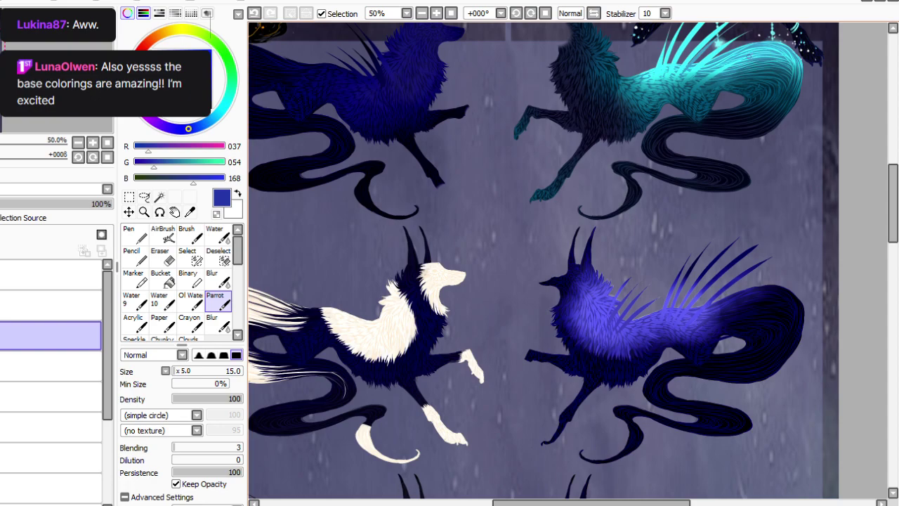
{"action": "scroll", "coordinate": [878, 257], "scroll_direction": "up", "scroll_amount": 5}
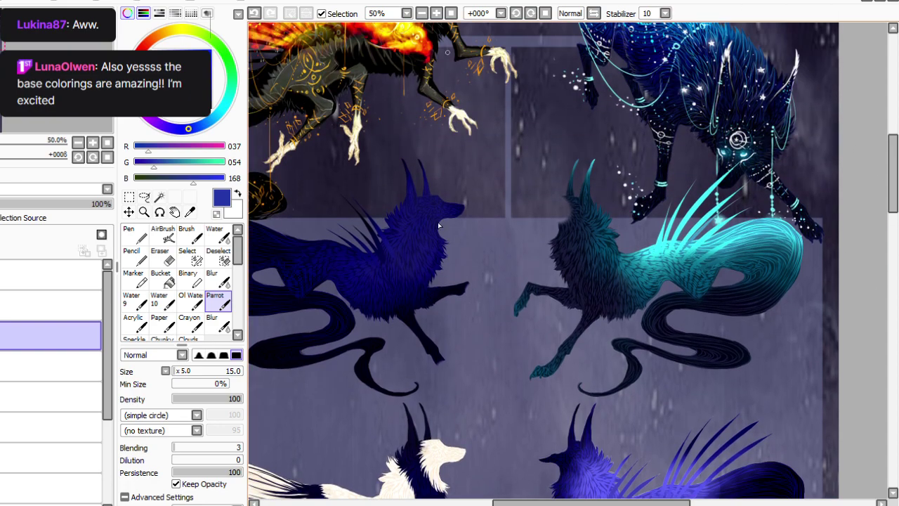
{"action": "left_click_drag", "start_coordinate": [636, 502], "coordinate": [600, 502]}
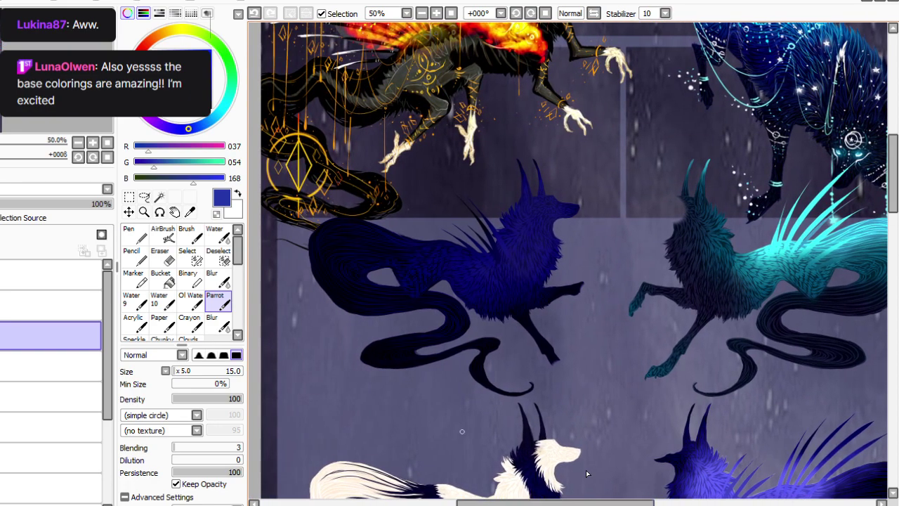
{"action": "left_click", "coordinate": [451, 13]}
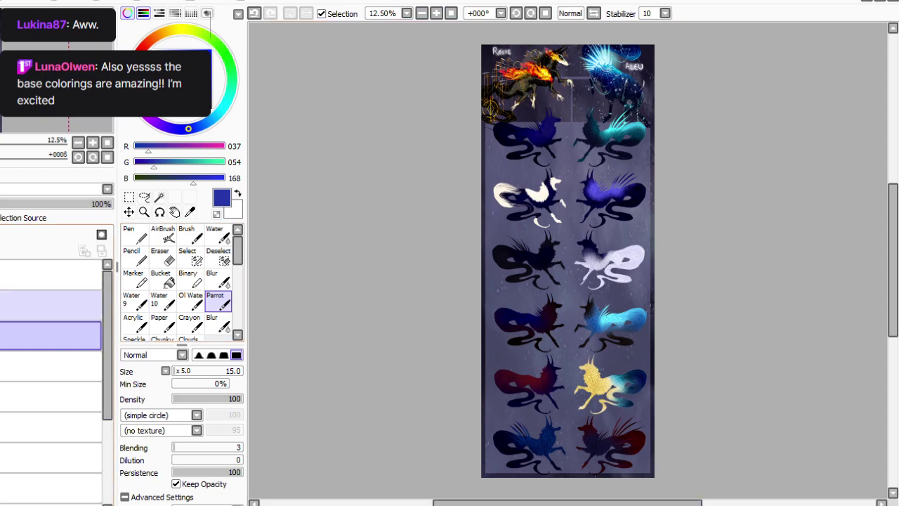
Select the layer directly above the one used for the cream and navy silhouette.
{"action": "left_click", "coordinate": [50, 305]}
{"action": "left_click", "coordinate": [49, 366]}
{"action": "left_click", "coordinate": [49, 397]}
{"action": "left_click", "coordinate": [49, 275]}
{"action": "left_click", "coordinate": [50, 305]}
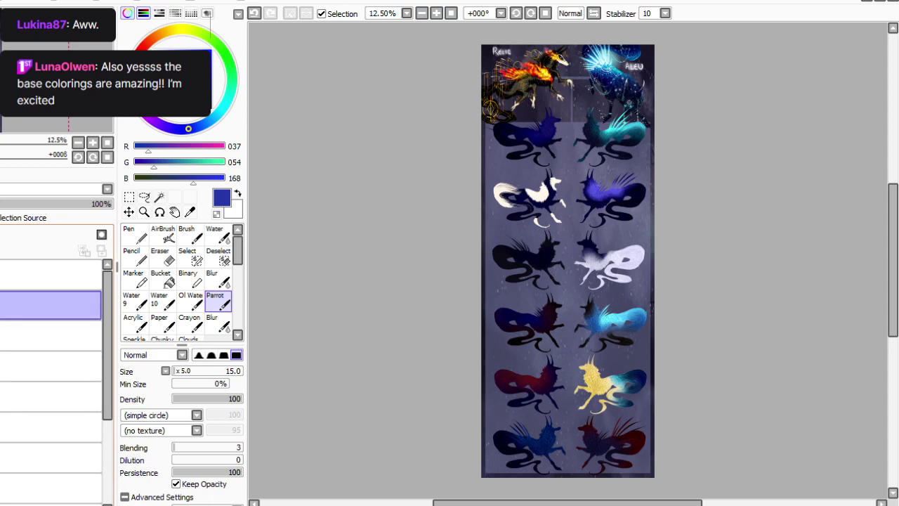
Make the layer holding the blue skulls and claws the active layer.
{"action": "left_click", "coordinate": [3, 335]}
{"action": "left_click", "coordinate": [2, 336]}
{"action": "left_click", "coordinate": [2, 274]}
{"action": "left_click", "coordinate": [21, 276]}
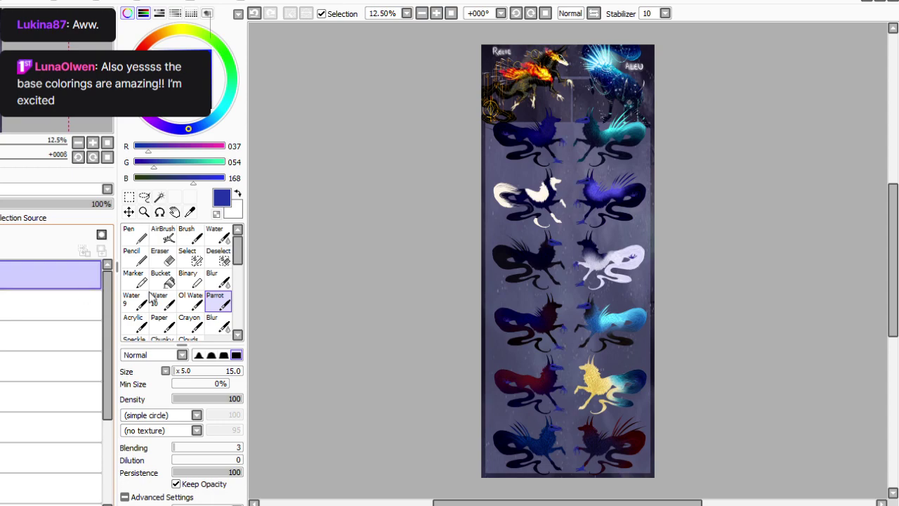
{"action": "left_click_drag", "start_coordinate": [21, 305], "coordinate": [21, 275]}
Lasso the skull of the teal silhouette, recolour it bright orange with the colour adjustments and clear the selection.
{"action": "left_click", "coordinate": [144, 197]}
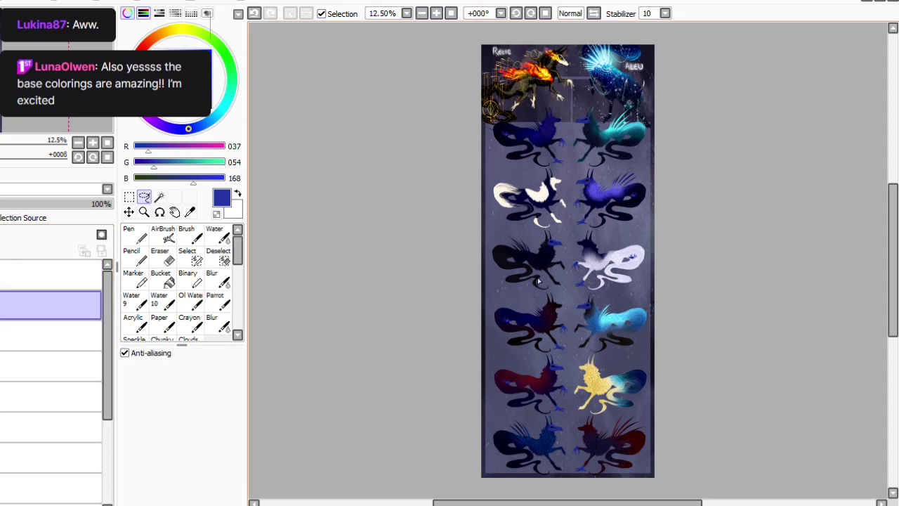
{"action": "left_click_drag", "start_coordinate": [894, 260], "coordinate": [893, 220]}
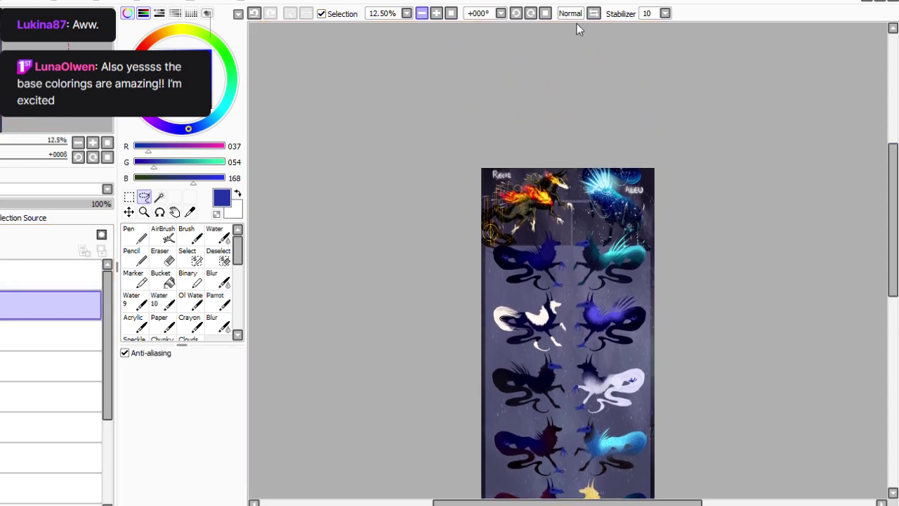
{"action": "left_click", "coordinate": [436, 13]}
{"action": "left_click", "coordinate": [437, 12]}
{"action": "scroll", "coordinate": [592, 26], "scroll_direction": "up", "scroll_amount": 1}
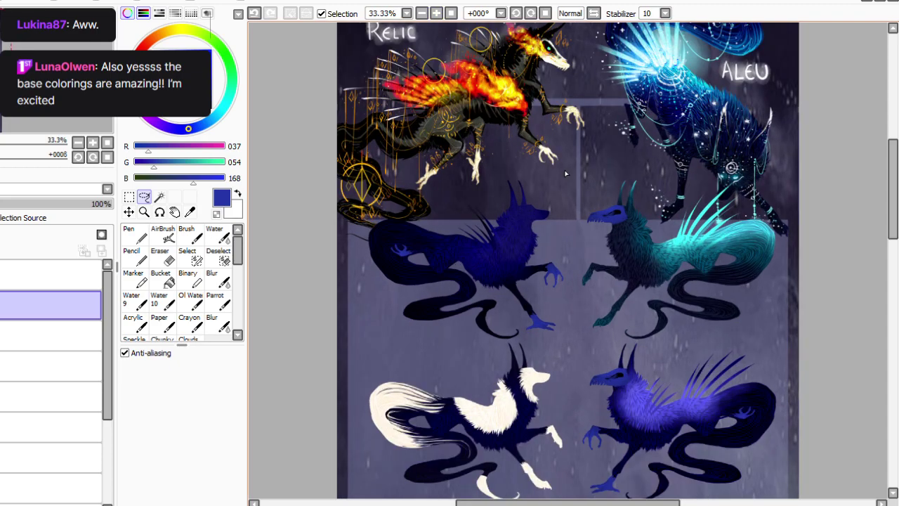
{"action": "mouse_move", "coordinate": [594, 176]}
{"action": "left_mouse_down"}
{"action": "mouse_move", "coordinate": [591, 258]}
{"action": "mouse_move", "coordinate": [569, 197]}
{"action": "left_mouse_up"}
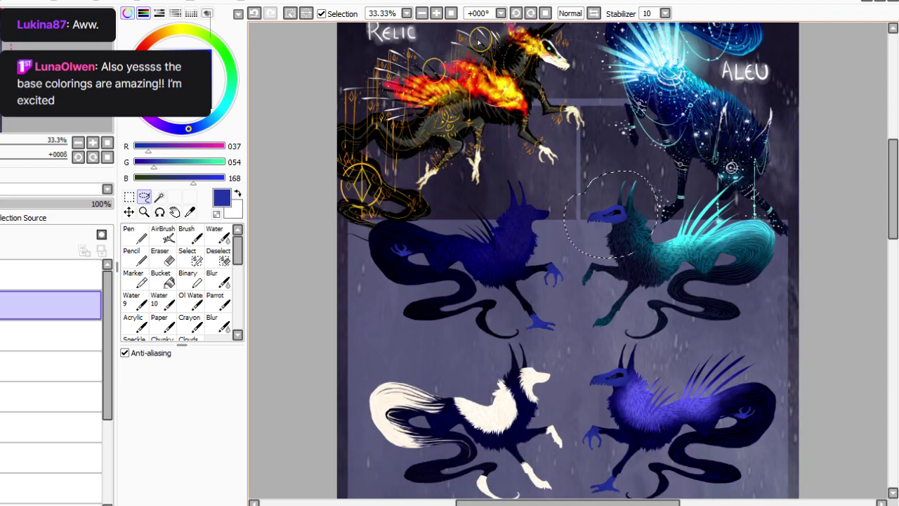
{"action": "left_click", "coordinate": [148, 32]}
{"action": "left_click_drag", "start_coordinate": [233, 430], "coordinate": [204, 413]}
{"action": "left_click", "coordinate": [188, 495]}
{"action": "left_click", "coordinate": [87, 1]}
{"action": "left_click", "coordinate": [148, 33]}
{"action": "left_click_drag", "start_coordinate": [205, 326], "coordinate": [329, 352]}
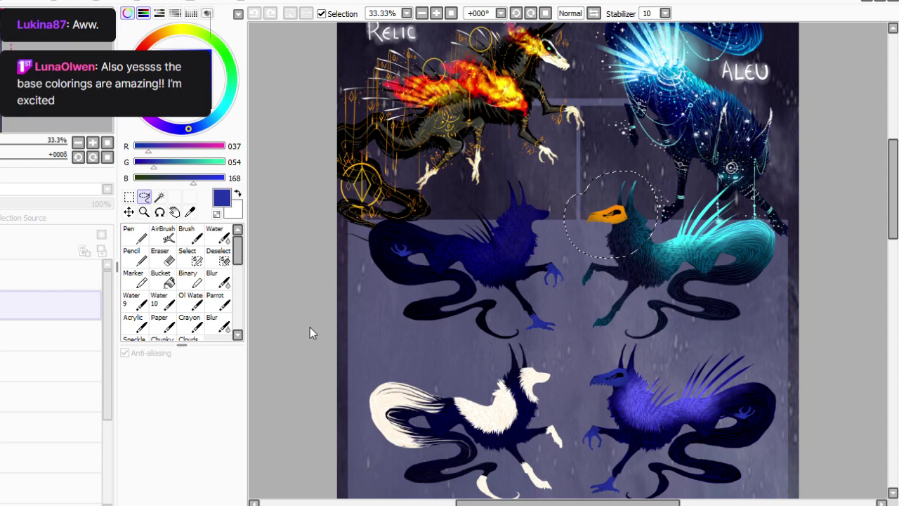
{"action": "key", "text": "Return"}
{"action": "key", "text": "ctrl+d"}
Lasso the claws of the uppermost navy silhouette, lighten them and shift their hue to pale cream.
{"action": "mouse_move", "coordinate": [558, 242]}
{"action": "left_mouse_down"}
{"action": "mouse_move", "coordinate": [557, 339]}
{"action": "mouse_move", "coordinate": [514, 338]}
{"action": "mouse_move", "coordinate": [375, 282]}
{"action": "mouse_move", "coordinate": [441, 203]}
{"action": "left_mouse_up"}
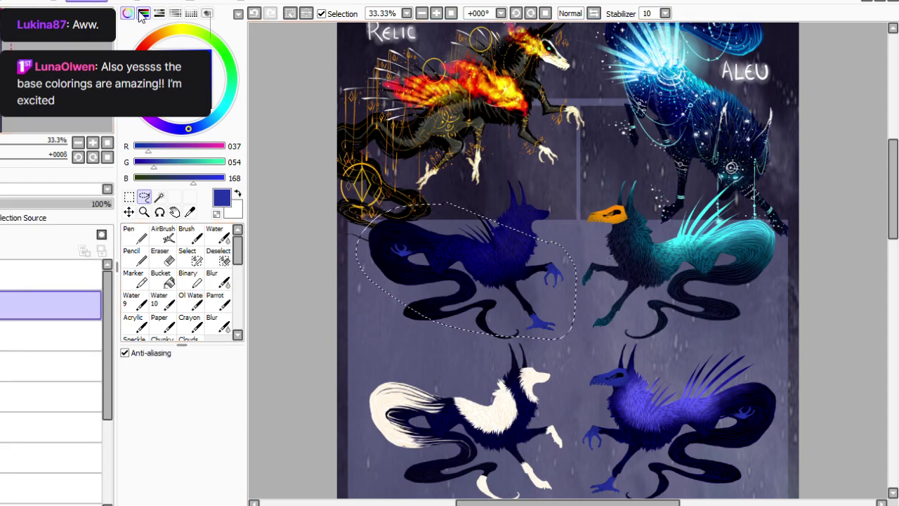
{"action": "left_click", "coordinate": [137, 12]}
{"action": "left_click_drag", "start_coordinate": [221, 443], "coordinate": [268, 417]}
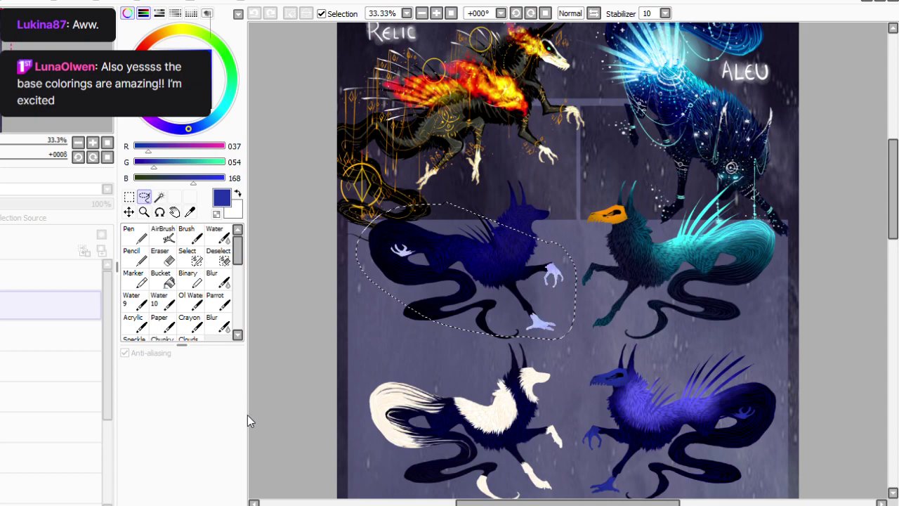
{"action": "left_click", "coordinate": [219, 495]}
{"action": "left_click", "coordinate": [89, 2]}
{"action": "left_click", "coordinate": [145, 21]}
{"action": "left_click_drag", "start_coordinate": [232, 328], "coordinate": [258, 333]}
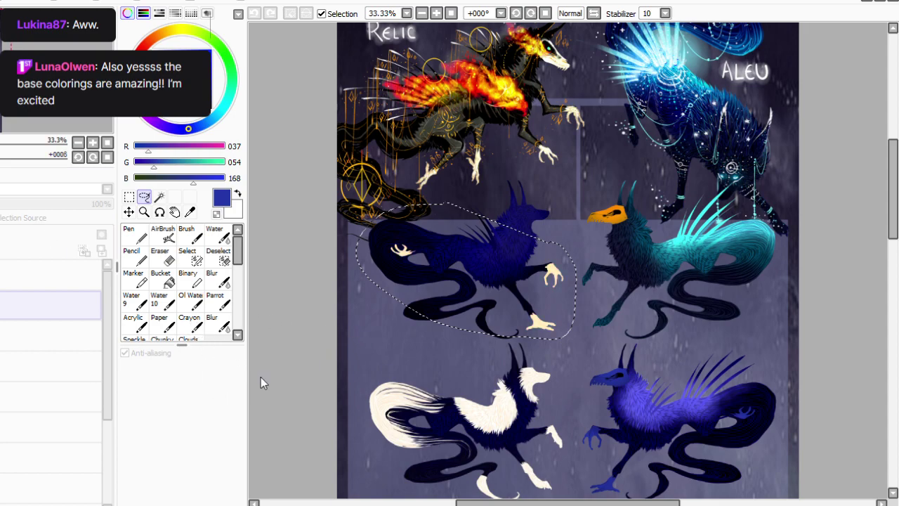
{"action": "key", "text": "Return"}
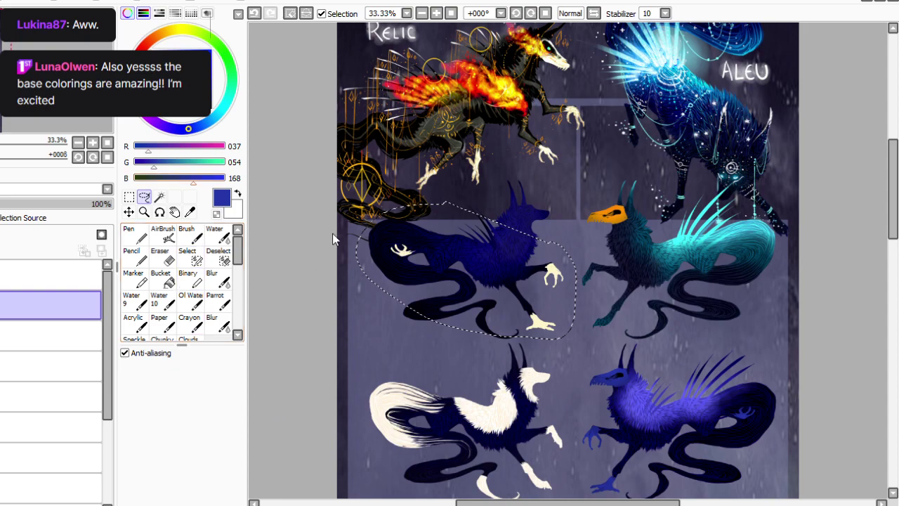
{"action": "key", "text": "ctrl+d"}
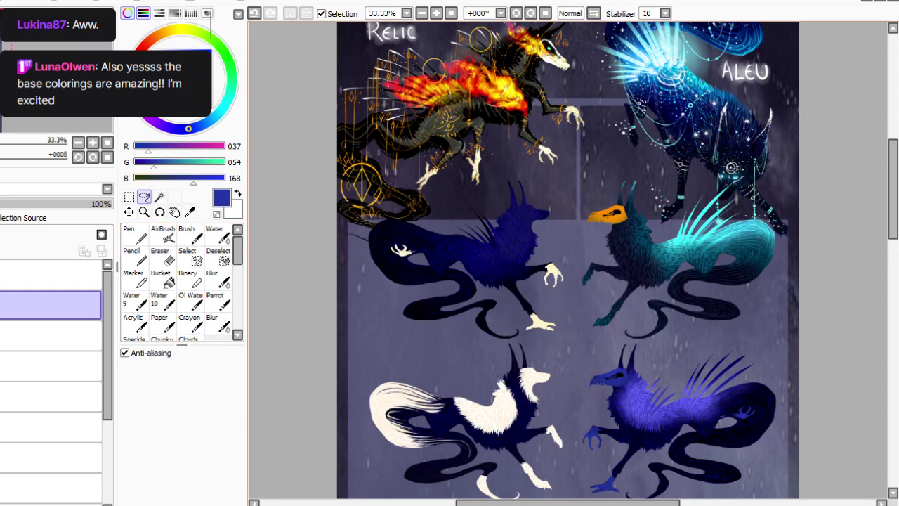
Lasso around the violet silhouette and lighten its skull and claws to a periwinkle blue.
{"action": "scroll", "coordinate": [568, 260], "scroll_direction": "down", "scroll_amount": 3}
{"action": "mouse_move", "coordinate": [612, 261]}
{"action": "left_mouse_down"}
{"action": "mouse_move", "coordinate": [758, 288]}
{"action": "mouse_move", "coordinate": [658, 437]}
{"action": "mouse_move", "coordinate": [619, 365]}
{"action": "left_mouse_up"}
{"action": "left_click_drag", "start_coordinate": [577, 274], "coordinate": [575, 405]}
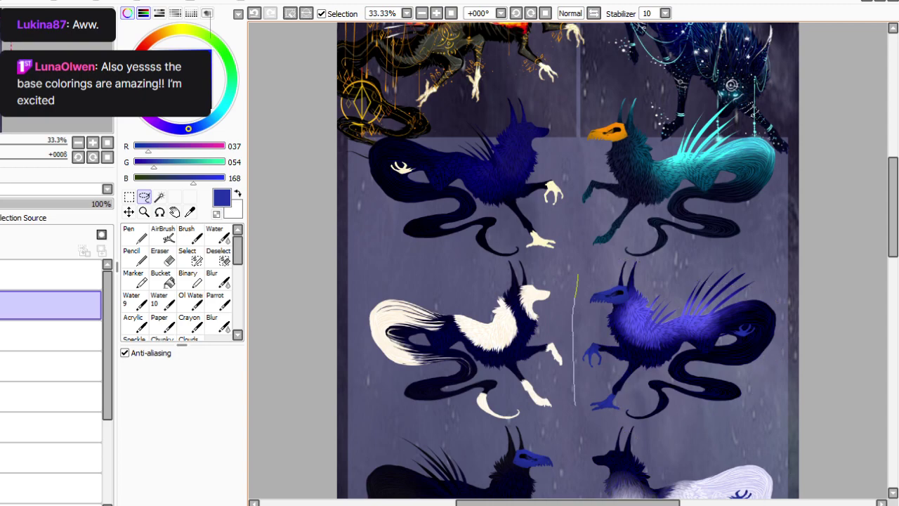
{"action": "mouse_move", "coordinate": [660, 418]}
{"action": "left_mouse_down"}
{"action": "mouse_move", "coordinate": [782, 312]}
{"action": "mouse_move", "coordinate": [711, 270]}
{"action": "mouse_move", "coordinate": [583, 254]}
{"action": "left_mouse_up"}
{"action": "left_click", "coordinate": [87, 1]}
{"action": "left_click", "coordinate": [150, 23]}
{"action": "left_click_drag", "start_coordinate": [212, 441], "coordinate": [222, 442]}
{"action": "left_click_drag", "start_coordinate": [227, 408], "coordinate": [244, 408]}
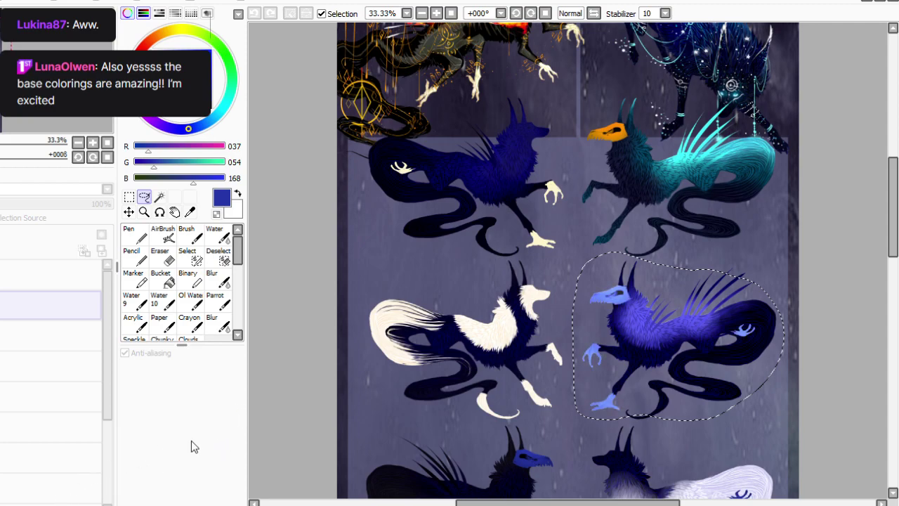
{"action": "mouse_move", "coordinate": [213, 475]}
{"action": "left_mouse_down"}
{"action": "mouse_move", "coordinate": [246, 476]}
{"action": "mouse_move", "coordinate": [223, 480]}
{"action": "left_mouse_up"}
{"action": "left_click", "coordinate": [188, 501]}
Shift the hue of the violet silhouette's skull and claws to bright sky blue and clear the selection.
{"action": "left_click", "coordinate": [86, 2]}
{"action": "left_click", "coordinate": [153, 24]}
{"action": "left_click_drag", "start_coordinate": [213, 329], "coordinate": [183, 327]}
{"action": "left_click", "coordinate": [230, 398]}
{"action": "key", "text": "ctrl+d"}
Lasso the skull of the black silhouette and reduce its colour saturation.
{"action": "left_click_drag", "start_coordinate": [893, 207], "coordinate": [893, 265]}
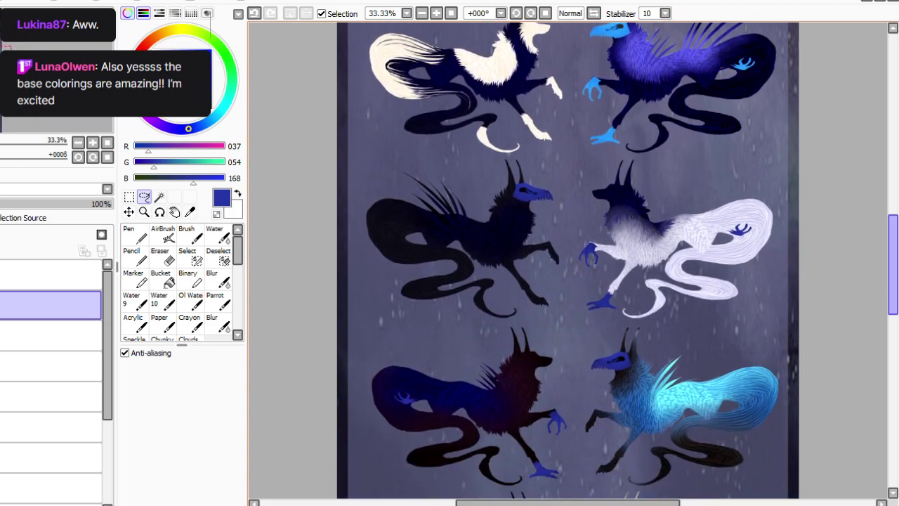
{"action": "mouse_move", "coordinate": [490, 176]}
{"action": "left_mouse_down"}
{"action": "mouse_move", "coordinate": [491, 219]}
{"action": "mouse_move", "coordinate": [496, 174]}
{"action": "left_mouse_up"}
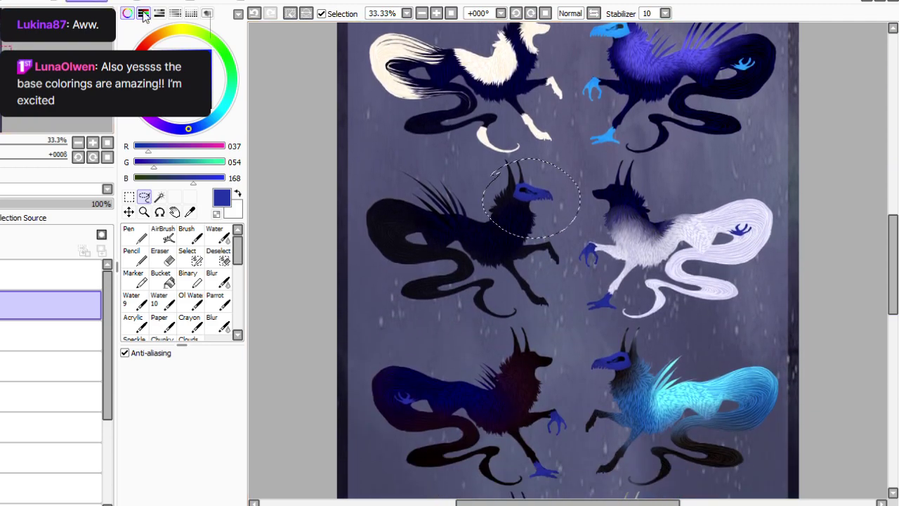
{"action": "key", "text": "ctrl+u"}
{"action": "left_click", "coordinate": [108, 349]}
{"action": "left_click", "coordinate": [167, 373]}
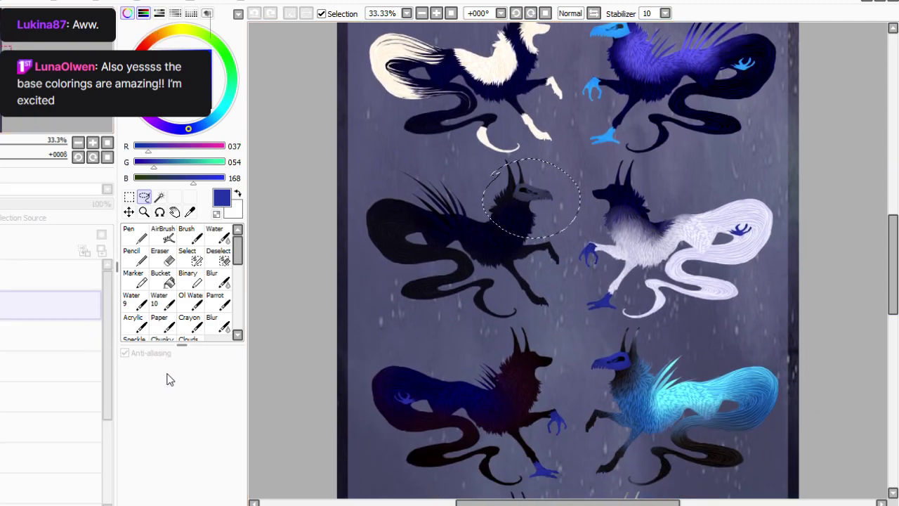
{"action": "left_click", "coordinate": [195, 385]}
{"action": "left_click", "coordinate": [230, 413]}
Adjust the brightness and contrast of the black silhouette's skull to a dark, muted slate blue and clear the selection.
{"action": "left_click", "coordinate": [87, 2]}
{"action": "left_click", "coordinate": [159, 39]}
{"action": "left_click", "coordinate": [233, 437]}
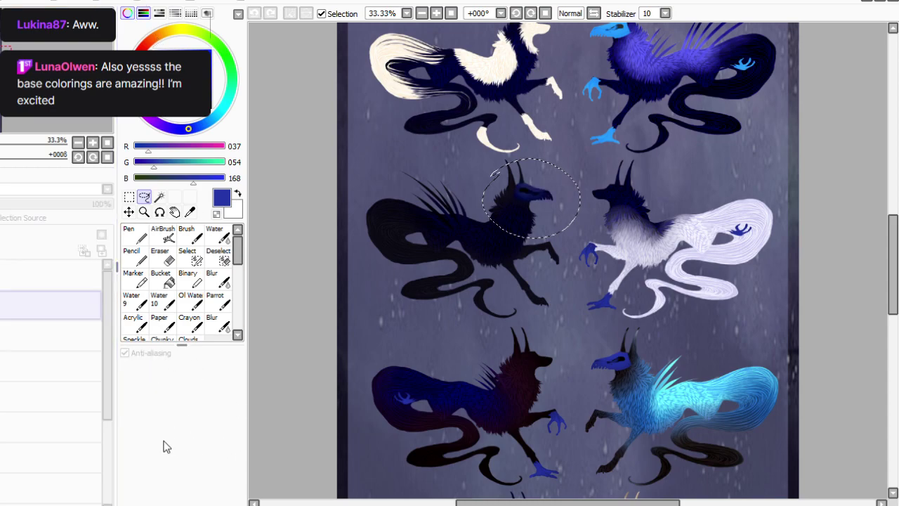
{"action": "left_click", "coordinate": [202, 415]}
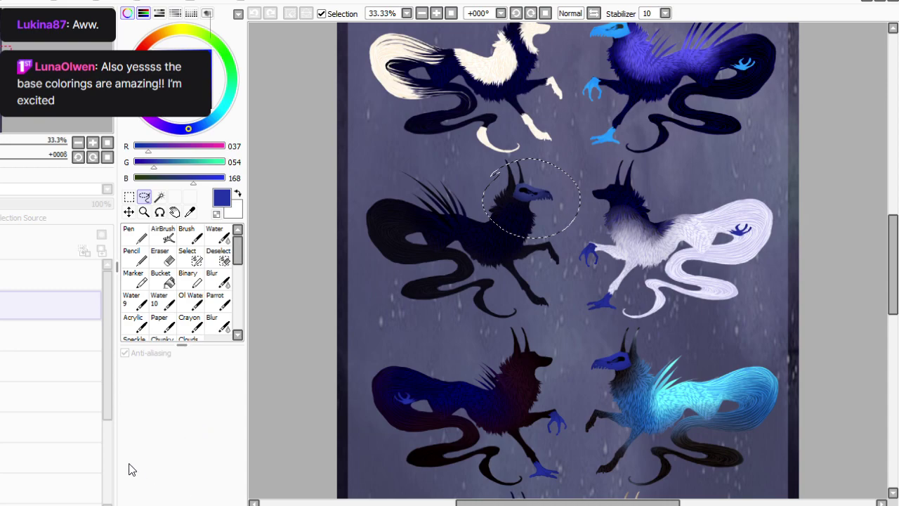
{"action": "left_click", "coordinate": [207, 493]}
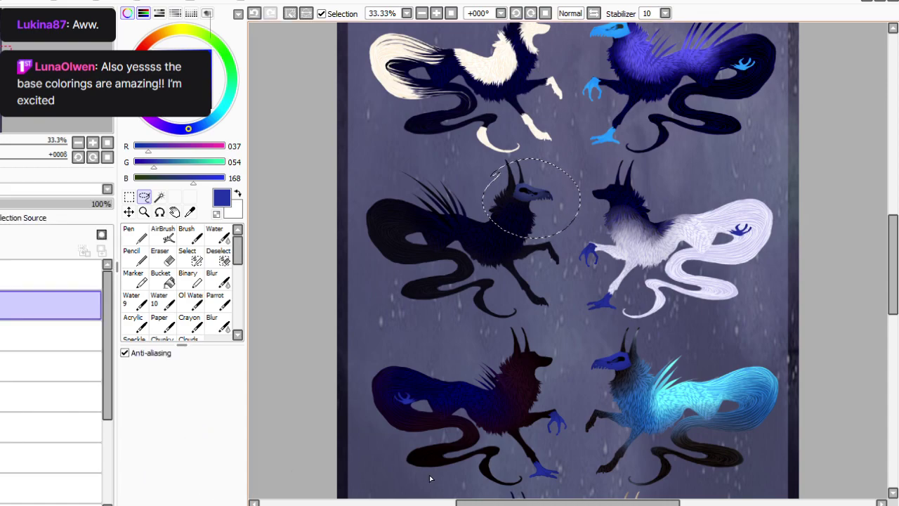
{"action": "key", "text": "ctrl+d"}
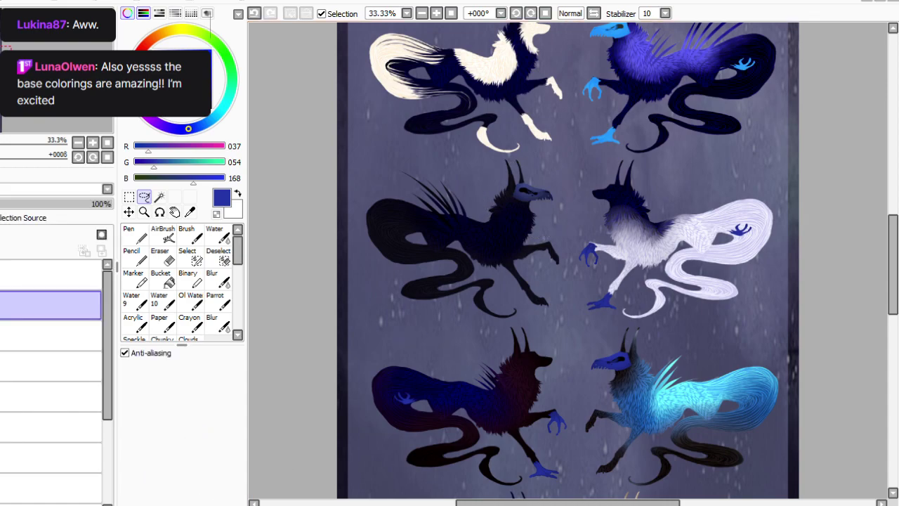
Lasso the claws of the white-tailed silhouette and darken them to deep navy like its head.
{"action": "mouse_move", "coordinate": [717, 191]}
{"action": "left_mouse_down"}
{"action": "mouse_move", "coordinate": [734, 296]}
{"action": "mouse_move", "coordinate": [630, 314]}
{"action": "left_mouse_up"}
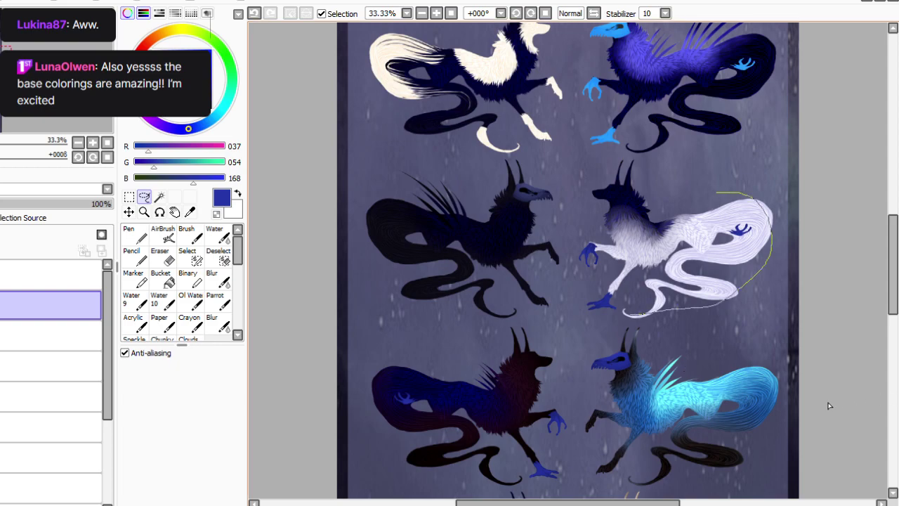
{"action": "left_click_drag", "start_coordinate": [570, 285], "coordinate": [598, 217]}
{"action": "left_click", "coordinate": [86, 1]}
{"action": "left_click", "coordinate": [95, 14]}
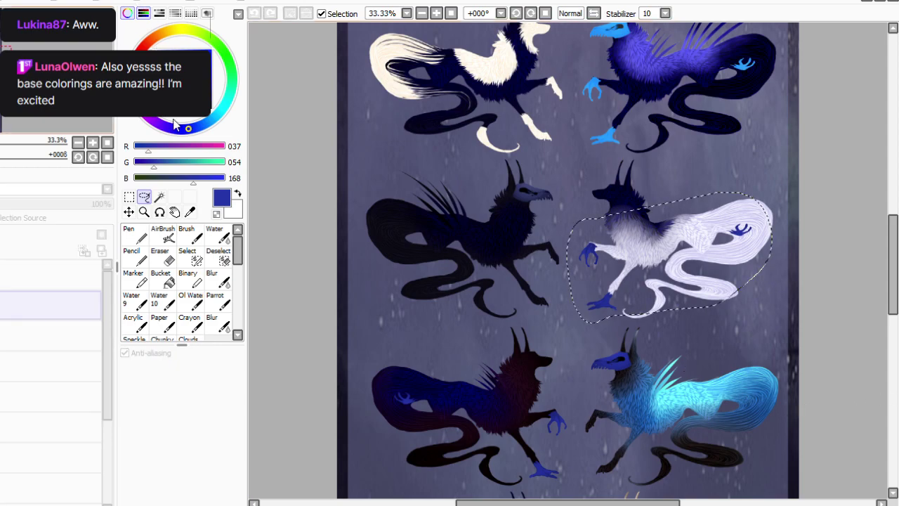
{"action": "mouse_move", "coordinate": [222, 441]}
{"action": "left_mouse_down"}
{"action": "mouse_move", "coordinate": [91, 479]}
{"action": "mouse_move", "coordinate": [61, 464]}
{"action": "left_mouse_up"}
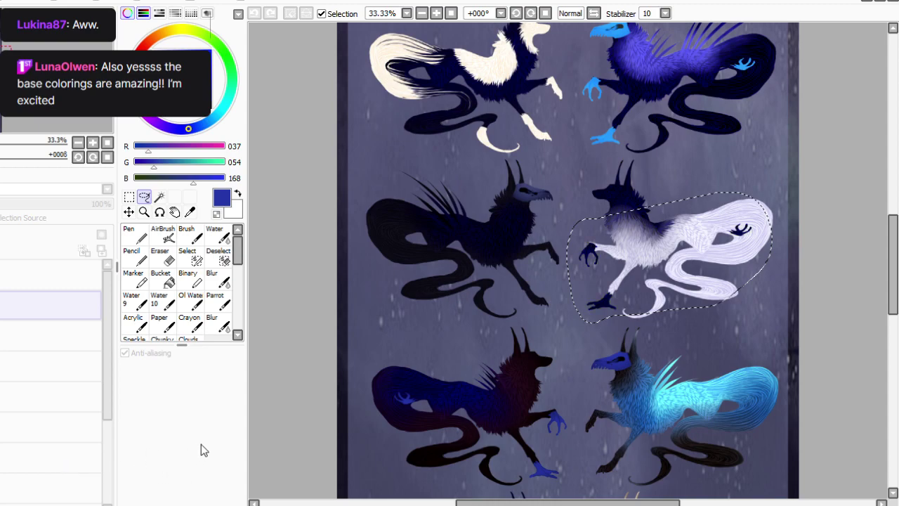
{"action": "key", "text": "Return"}
{"action": "key", "text": "ctrl+d"}
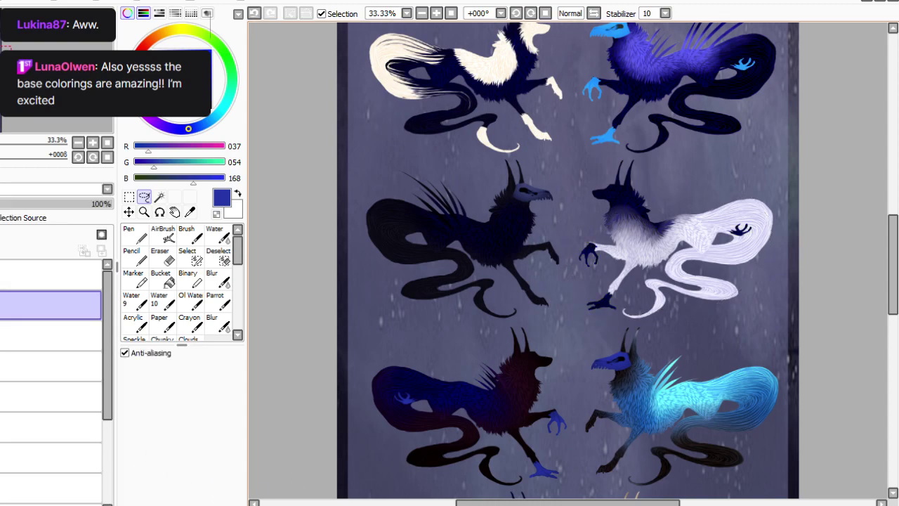
Lasso the claws of the navy and maroon silhouette, then darken and desaturate them to near-black.
{"action": "left_click_drag", "start_coordinate": [893, 265], "coordinate": [893, 292]}
{"action": "scroll", "coordinate": [713, 384], "scroll_direction": "up", "scroll_amount": 1}
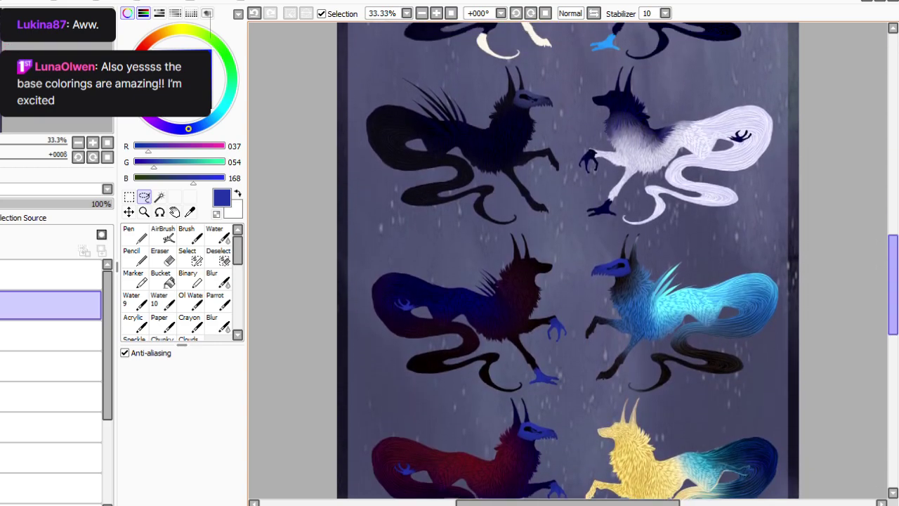
{"action": "mouse_move", "coordinate": [576, 367]}
{"action": "left_mouse_down"}
{"action": "mouse_move", "coordinate": [498, 392]}
{"action": "mouse_move", "coordinate": [383, 280]}
{"action": "mouse_move", "coordinate": [492, 273]}
{"action": "left_mouse_up"}
{"action": "left_click", "coordinate": [207, 234]}
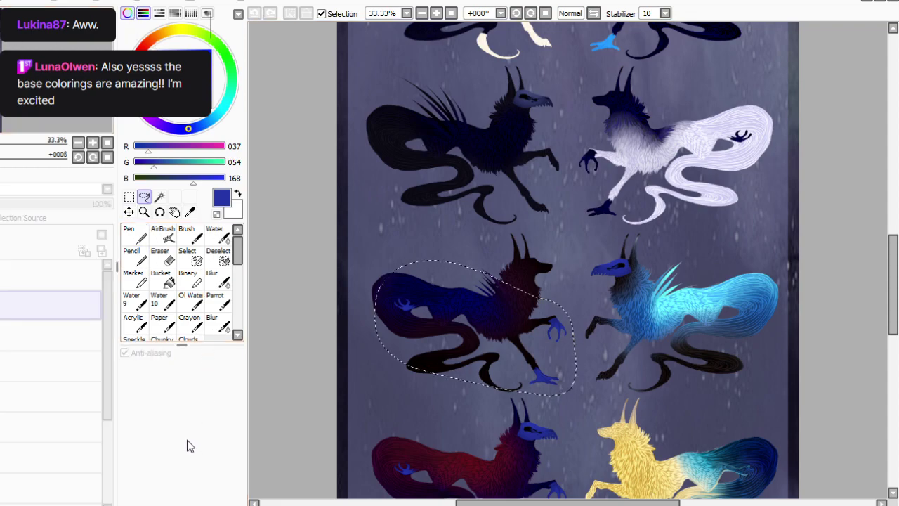
{"action": "left_click", "coordinate": [190, 501]}
{"action": "left_click", "coordinate": [87, 1]}
{"action": "left_click", "coordinate": [149, 26]}
{"action": "left_click_drag", "start_coordinate": [83, 368], "coordinate": [96, 350]}
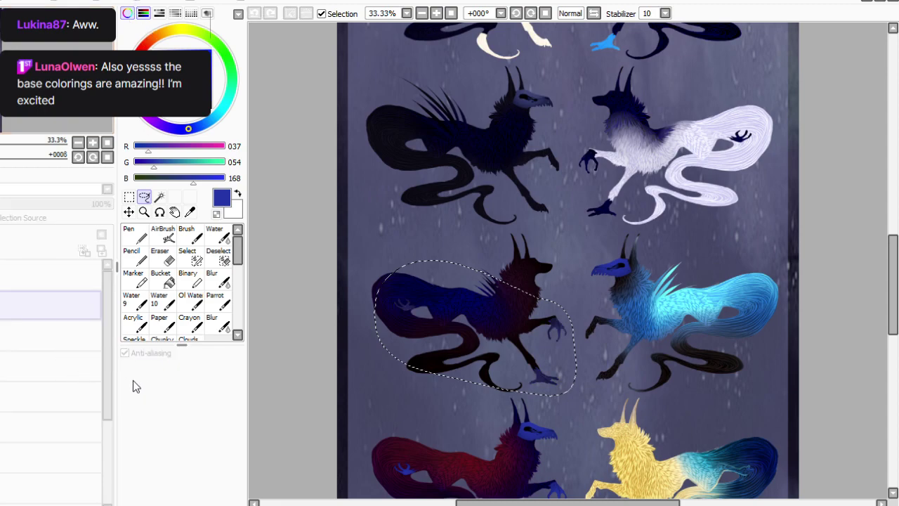
{"action": "left_click_drag", "start_coordinate": [143, 386], "coordinate": [105, 375]}
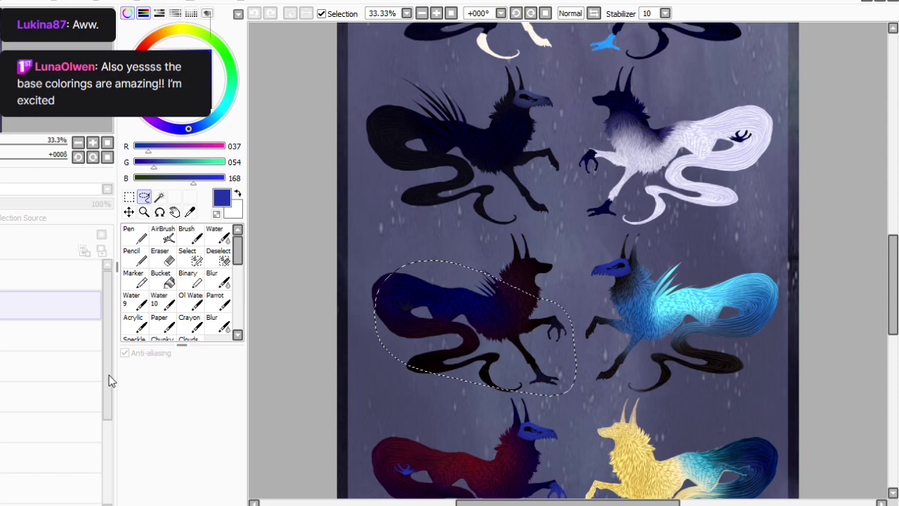
{"action": "left_click", "coordinate": [239, 414]}
{"action": "key", "text": "ctrl+d"}
Lasso the skull of the black and light-blue silhouette and brighten it to a vivid blue.
{"action": "mouse_move", "coordinate": [608, 235]}
{"action": "left_mouse_down"}
{"action": "mouse_move", "coordinate": [721, 267]}
{"action": "mouse_move", "coordinate": [651, 380]}
{"action": "mouse_move", "coordinate": [573, 260]}
{"action": "mouse_move", "coordinate": [604, 236]}
{"action": "left_mouse_up"}
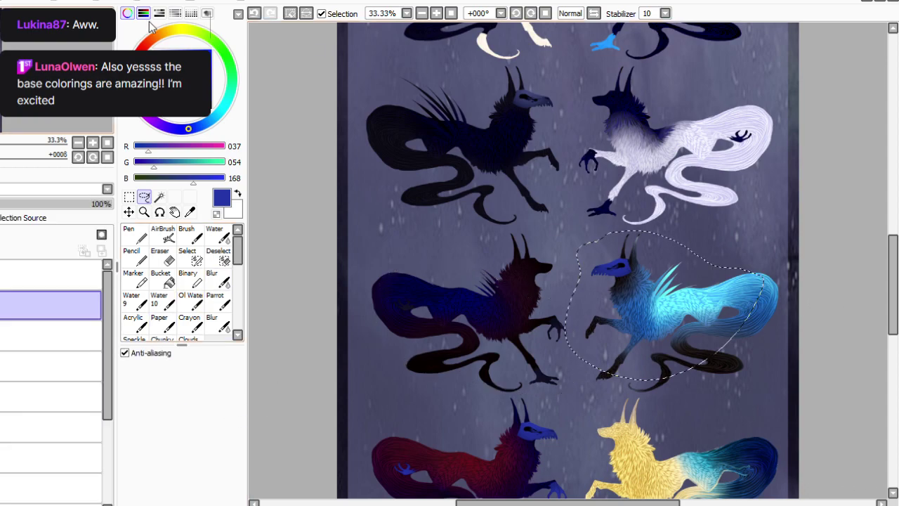
{"action": "left_click", "coordinate": [87, 1]}
{"action": "left_click", "coordinate": [163, 38]}
{"action": "left_click_drag", "start_coordinate": [205, 441], "coordinate": [232, 437]}
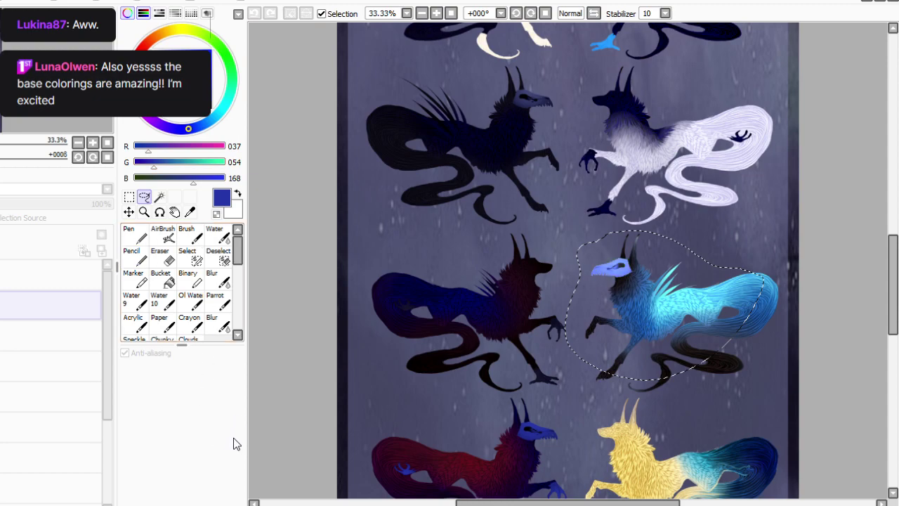
{"action": "mouse_move", "coordinate": [177, 469]}
{"action": "left_mouse_down"}
{"action": "mouse_move", "coordinate": [225, 467]}
{"action": "mouse_move", "coordinate": [194, 465]}
{"action": "left_mouse_up"}
{"action": "left_click", "coordinate": [195, 494]}
Shift the hue of the light-blue silhouette's skull to bright cyan and clear the selection.
{"action": "left_click", "coordinate": [87, 1]}
{"action": "key", "text": "ctrl+u"}
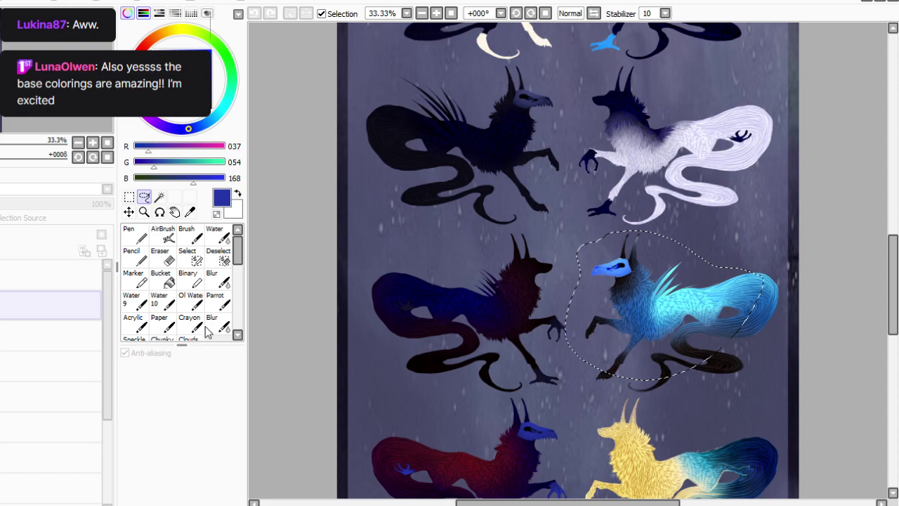
{"action": "left_click_drag", "start_coordinate": [187, 326], "coordinate": [174, 326]}
{"action": "key", "text": "Return"}
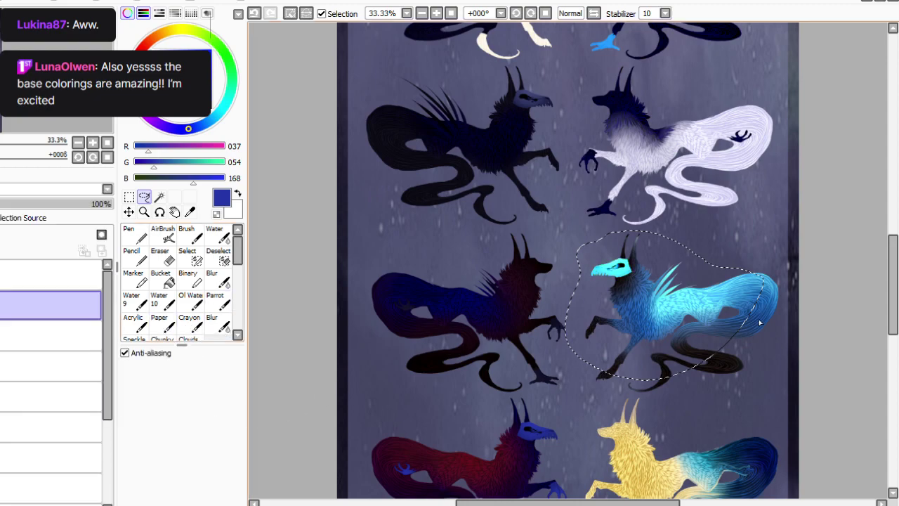
{"action": "scroll", "coordinate": [723, 345], "scroll_direction": "up", "scroll_amount": 3}
{"action": "scroll", "coordinate": [567, 260], "scroll_direction": "down", "scroll_amount": 5}
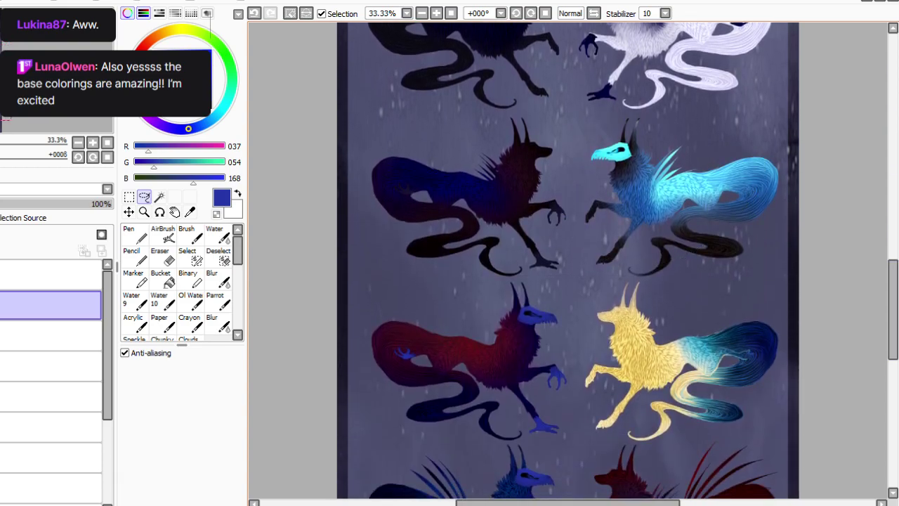
{"action": "key", "text": "ctrl+d"}
Lasso around the red and navy silhouette and darken its skull and claws to deep navy.
{"action": "scroll", "coordinate": [568, 260], "scroll_direction": "down", "scroll_amount": 1}
{"action": "mouse_move", "coordinate": [495, 156]}
{"action": "left_mouse_down"}
{"action": "mouse_move", "coordinate": [525, 152]}
{"action": "mouse_move", "coordinate": [578, 261]}
{"action": "mouse_move", "coordinate": [460, 288]}
{"action": "mouse_move", "coordinate": [394, 162]}
{"action": "left_mouse_up"}
{"action": "left_click", "coordinate": [86, 2]}
{"action": "left_click", "coordinate": [145, 9]}
{"action": "left_click_drag", "start_coordinate": [219, 445], "coordinate": [229, 434]}
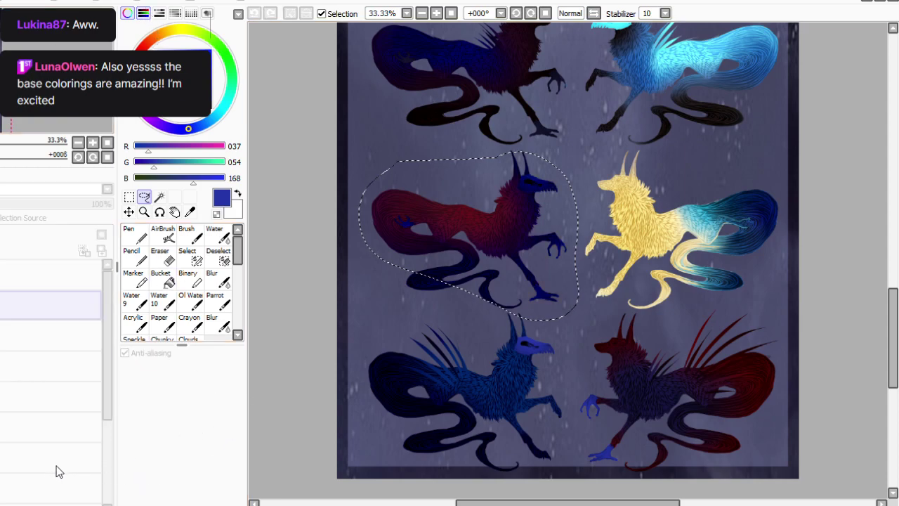
{"action": "left_click", "coordinate": [180, 494]}
{"action": "key", "text": "ctrl+d"}
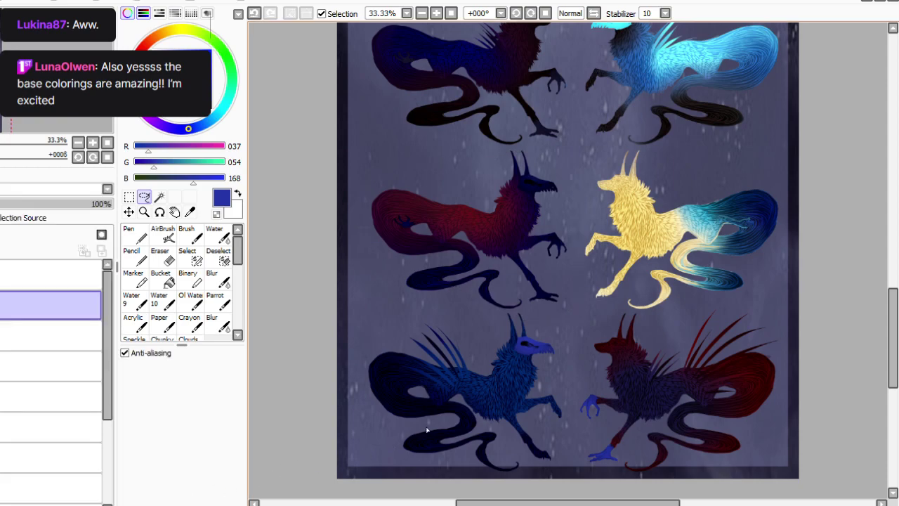
Lasso the head of the blue silhouette in the bottom row, darken its skull to near-black navy, and clear the selection.
{"action": "mouse_move", "coordinate": [489, 328]}
{"action": "left_mouse_down"}
{"action": "mouse_move", "coordinate": [479, 333]}
{"action": "mouse_move", "coordinate": [493, 321]}
{"action": "left_mouse_up"}
{"action": "left_click", "coordinate": [86, 1]}
{"action": "left_click", "coordinate": [138, 3]}
{"action": "left_click", "coordinate": [219, 436]}
{"action": "left_click", "coordinate": [68, 462]}
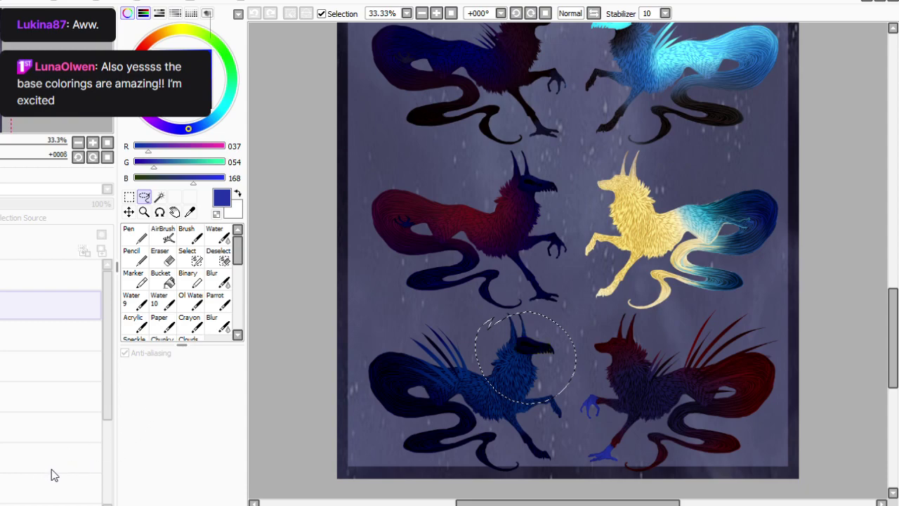
{"action": "key", "text": "Return"}
{"action": "key", "text": "ctrl+d"}
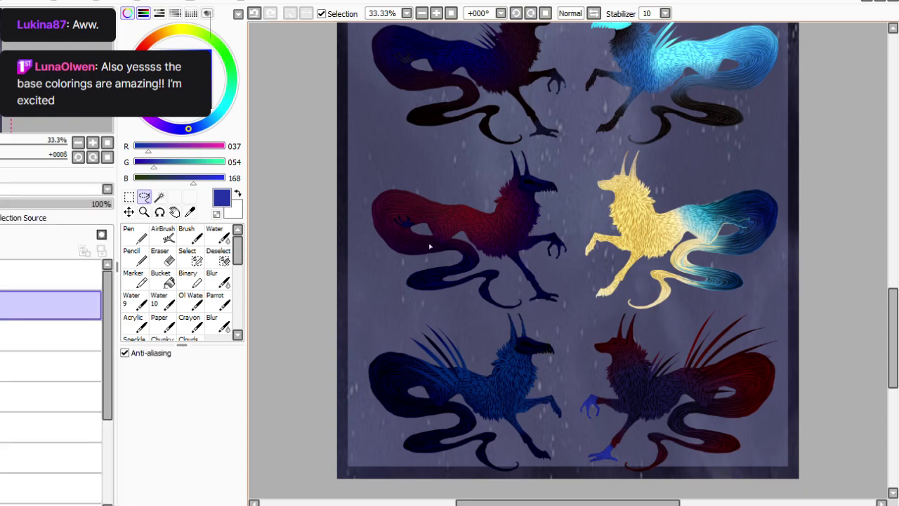
Lasso the claws of the maroon silhouette in the bottom row, darken them to deep navy, and clear the selection.
{"action": "mouse_move", "coordinate": [594, 371]}
{"action": "left_mouse_down"}
{"action": "mouse_move", "coordinate": [559, 404]}
{"action": "mouse_move", "coordinate": [589, 372]}
{"action": "left_mouse_up"}
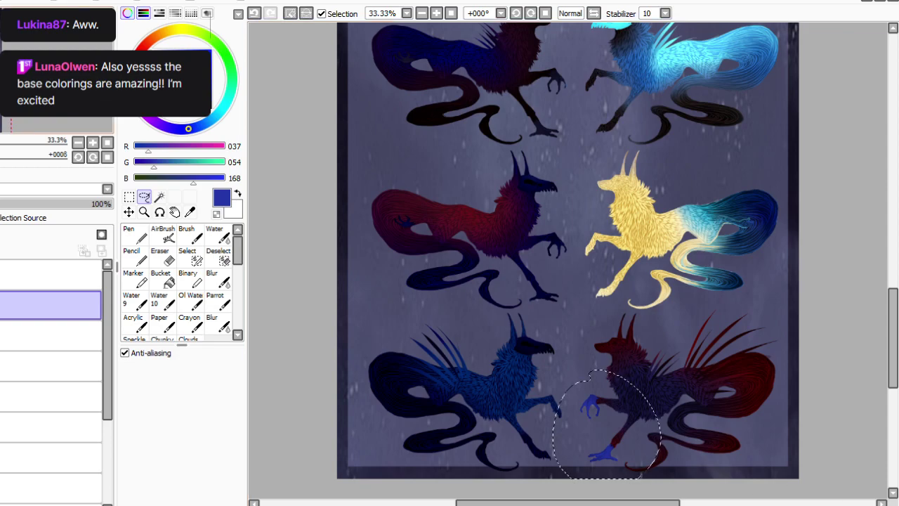
{"action": "key", "text": "ctrl+u"}
{"action": "left_click_drag", "start_coordinate": [212, 441], "coordinate": [243, 441]}
{"action": "mouse_move", "coordinate": [217, 413]}
{"action": "left_mouse_down"}
{"action": "mouse_move", "coordinate": [252, 412]}
{"action": "mouse_move", "coordinate": [180, 417]}
{"action": "left_mouse_up"}
{"action": "left_click", "coordinate": [64, 470]}
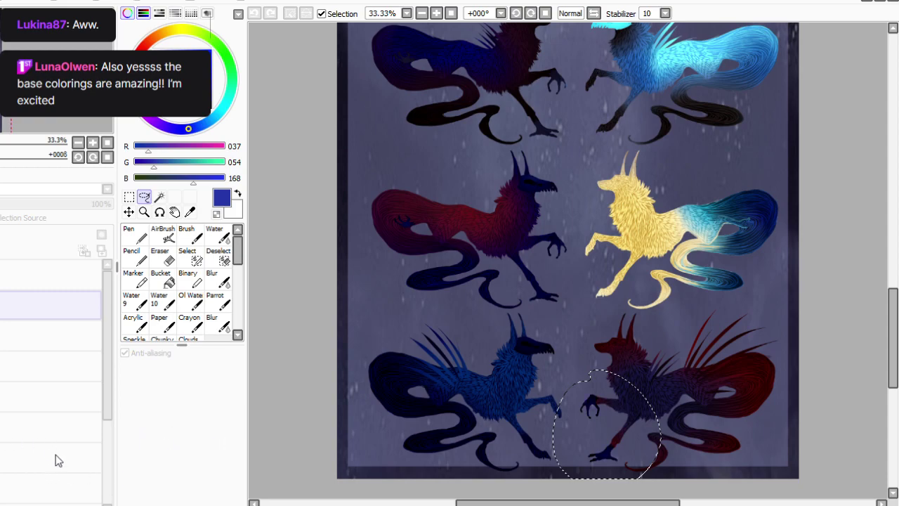
{"action": "left_click", "coordinate": [200, 503]}
{"action": "key", "text": "ctrl+d"}
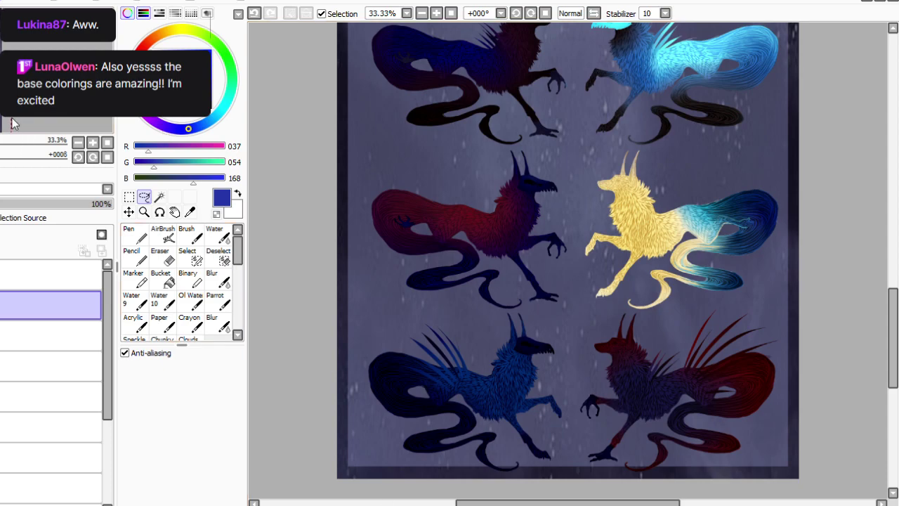
Set up the Parrot brush in bright cyan (RGB 94, 227, 255) at size 50 and density 26 for the first navy silhouette.
{"action": "left_click", "coordinate": [451, 14]}
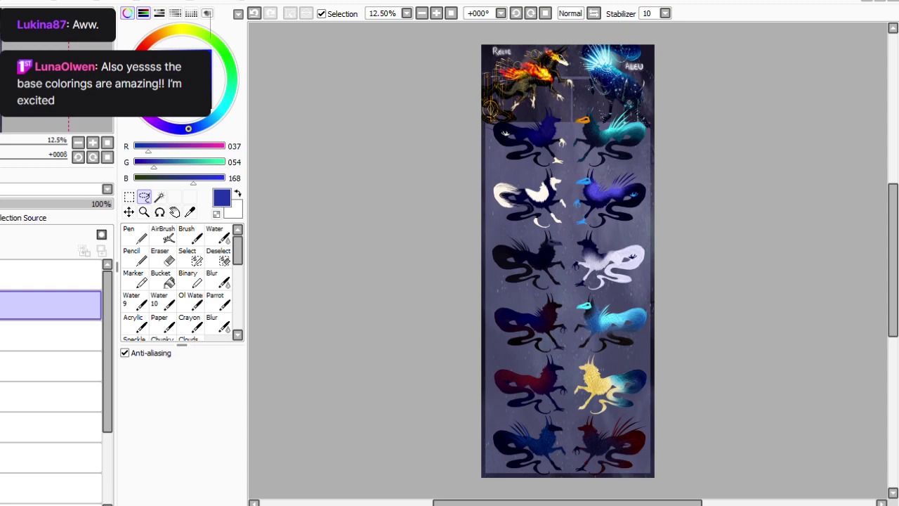
{"action": "double_click", "coordinate": [436, 14]}
{"action": "left_click_drag", "start_coordinate": [893, 261], "coordinate": [893, 195]}
{"action": "scroll", "coordinate": [567, 293], "scroll_direction": "up", "scroll_amount": 1}
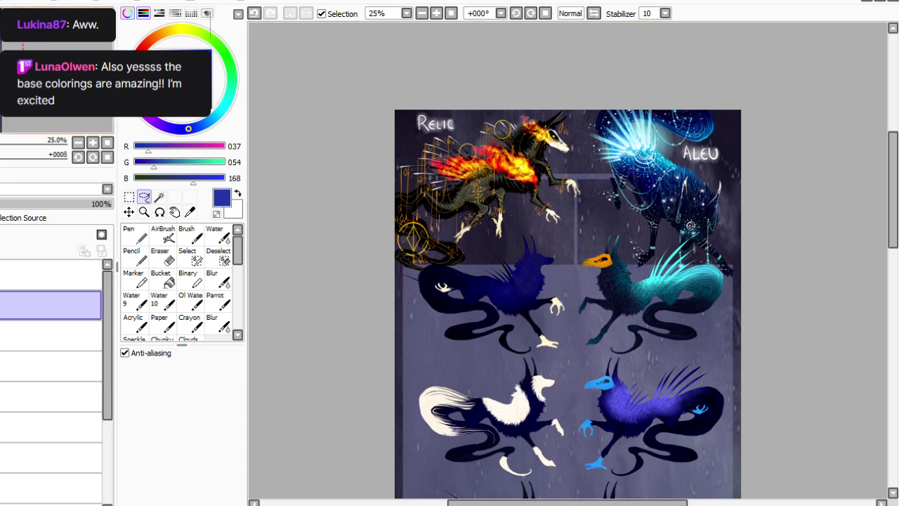
{"action": "left_click", "coordinate": [216, 300]}
{"action": "left_click_drag", "start_coordinate": [199, 69], "coordinate": [190, 49]}
{"action": "left_click_drag", "start_coordinate": [184, 371], "coordinate": [178, 370]}
{"action": "left_click", "coordinate": [436, 13]}
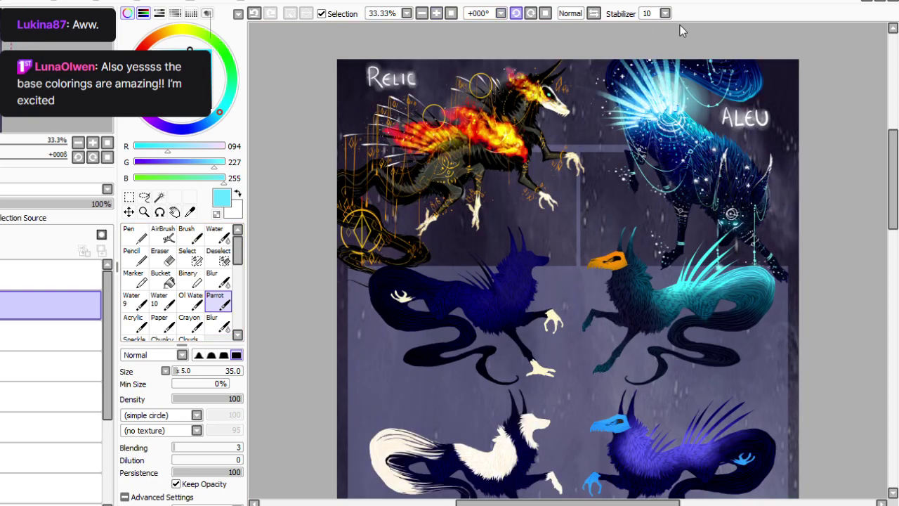
{"action": "left_click", "coordinate": [532, 13]}
{"action": "left_click", "coordinate": [531, 13]}
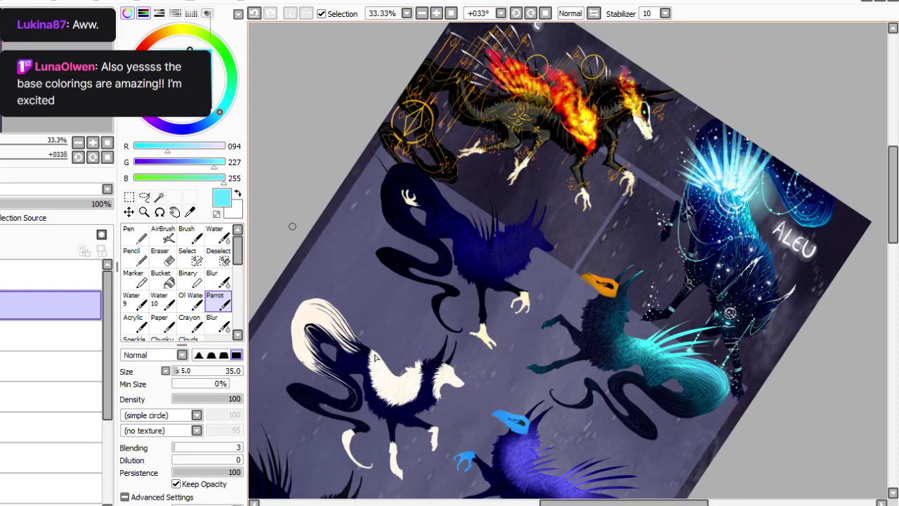
{"action": "left_click", "coordinate": [180, 370]}
{"action": "left_click", "coordinate": [191, 400]}
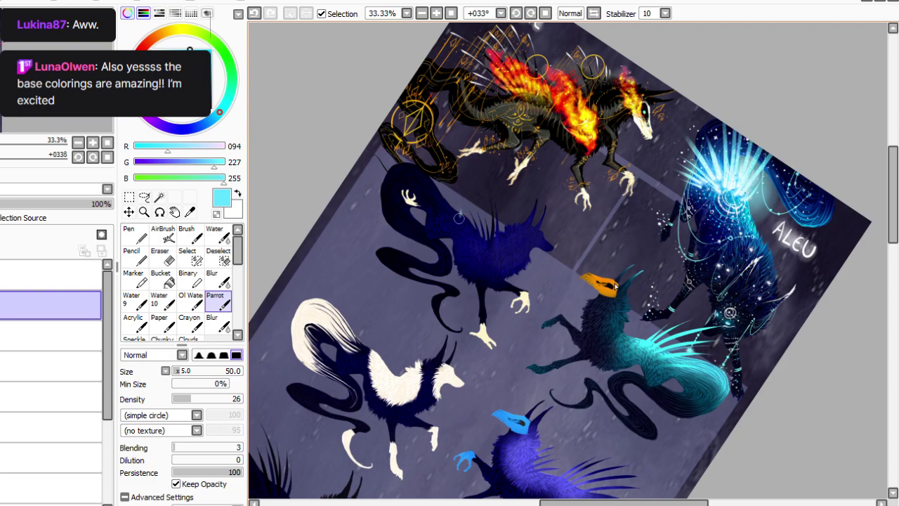
Paint a fan of translucent cyan spines rising from the rear back of the first navy silhouette.
{"action": "left_click_drag", "start_coordinate": [460, 211], "coordinate": [461, 174]}
{"action": "left_click_drag", "start_coordinate": [448, 219], "coordinate": [442, 177]}
{"action": "left_click_drag", "start_coordinate": [448, 225], "coordinate": [426, 175]}
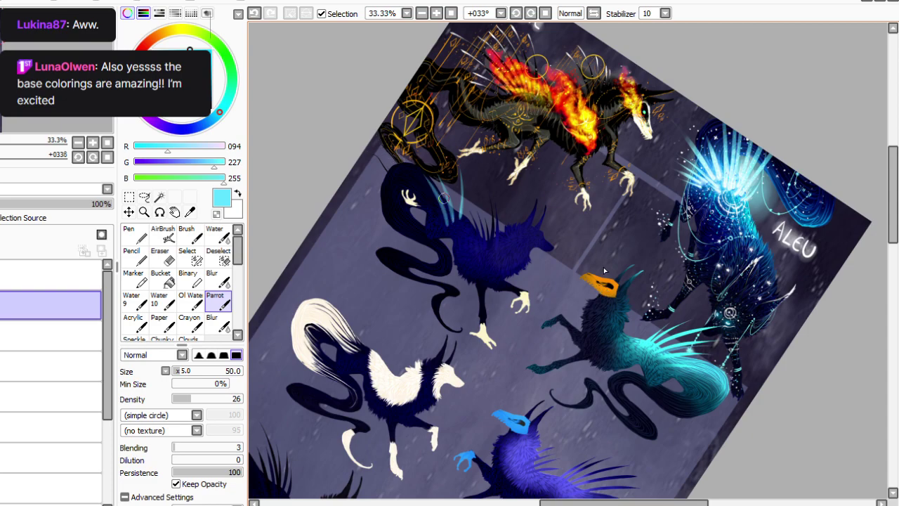
{"action": "left_click_drag", "start_coordinate": [456, 217], "coordinate": [451, 174]}
{"action": "left_click_drag", "start_coordinate": [466, 225], "coordinate": [468, 191]}
{"action": "left_click_drag", "start_coordinate": [456, 229], "coordinate": [458, 202]}
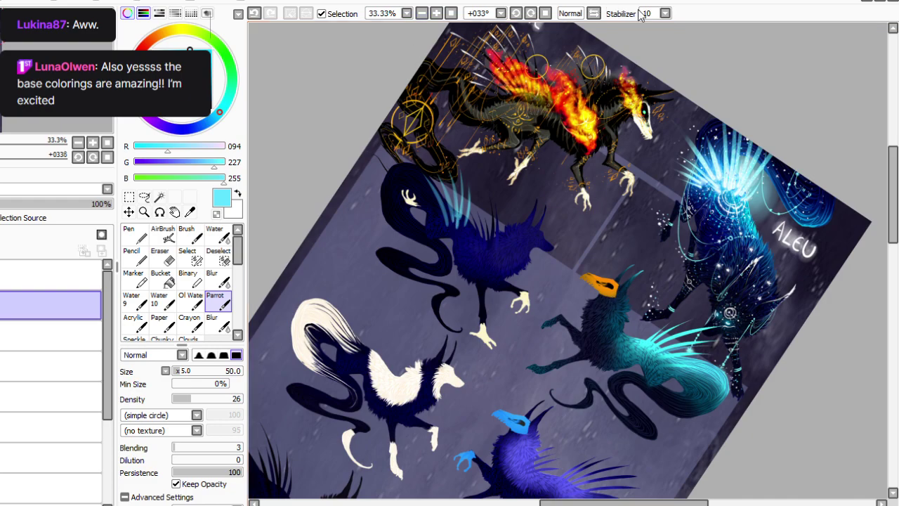
{"action": "key", "text": "Home"}
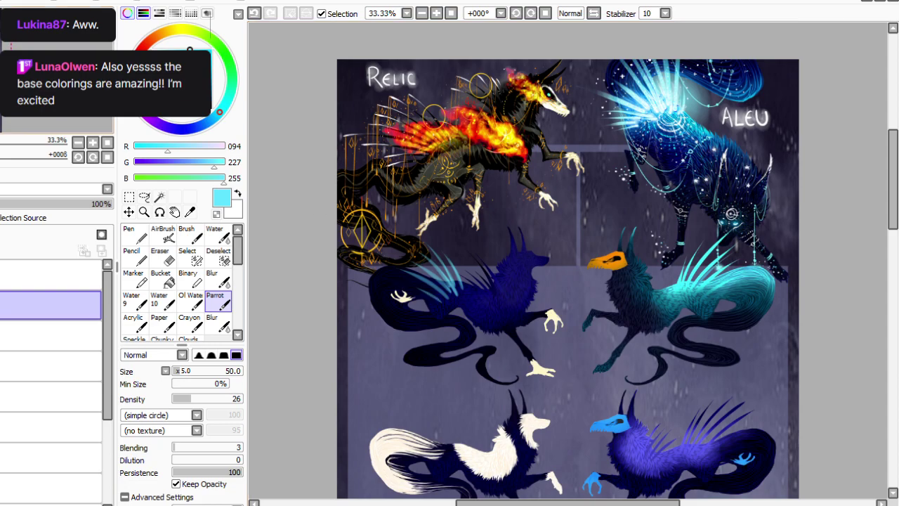
Brighten the bases of the cyan spines with pale cyan (RGB 187, 243, 255) at brush size 35 and density 52.
{"action": "left_click_drag", "start_coordinate": [189, 49], "coordinate": [168, 49]}
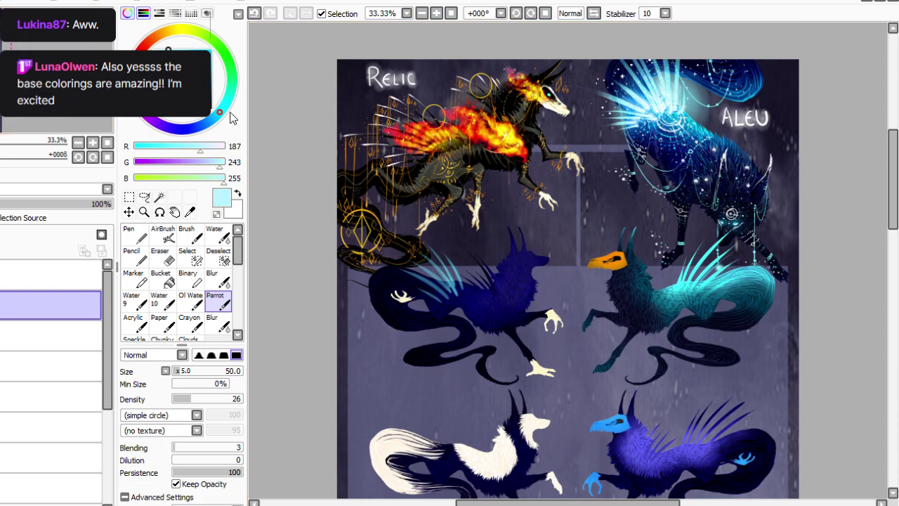
{"action": "left_click", "coordinate": [210, 398]}
{"action": "key", "text": "bracketleft"}
{"action": "key", "text": "bracketleft"}
{"action": "left_click", "coordinate": [437, 13]}
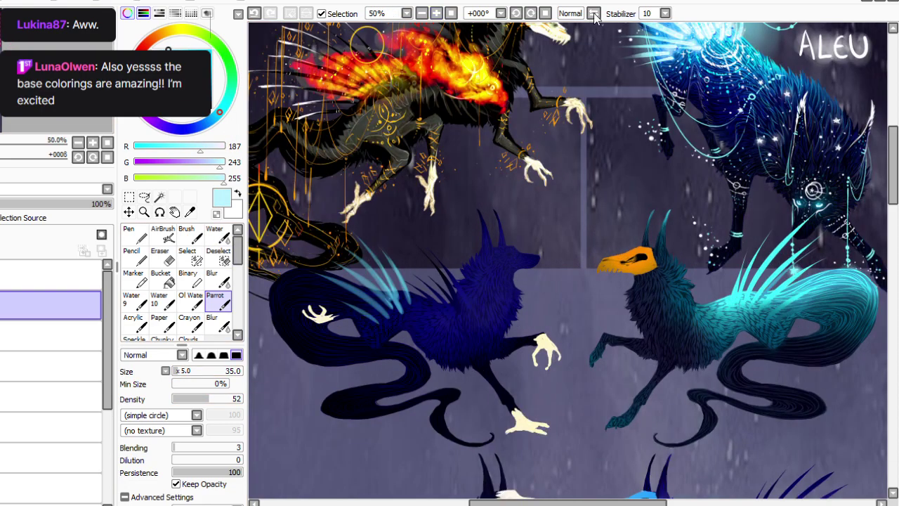
{"action": "left_click", "coordinate": [531, 14]}
{"action": "left_click", "coordinate": [531, 14]}
{"action": "left_click", "coordinate": [532, 13]}
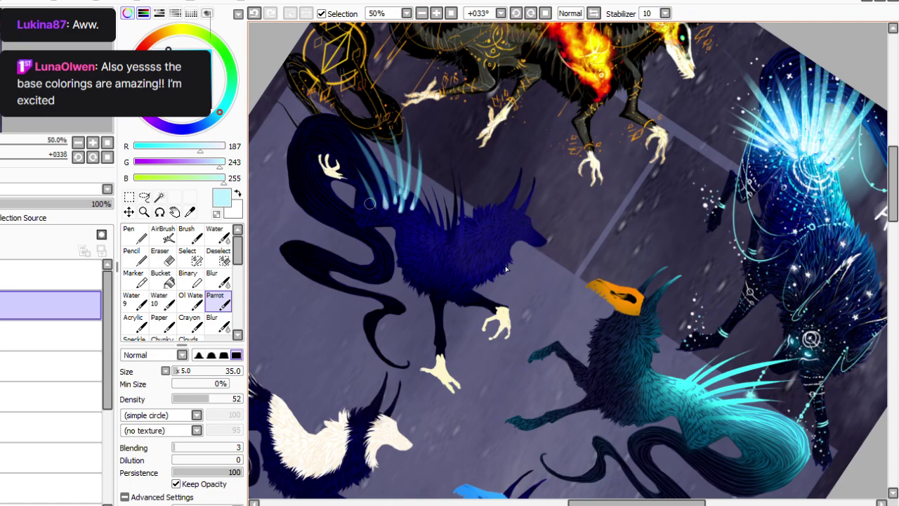
Set the Parrot brush to size 10 and density 100, with the canvas rotated to suit strokes along the cyan spines.
{"action": "left_click_drag", "start_coordinate": [212, 399], "coordinate": [237, 399]}
{"action": "left_click", "coordinate": [174, 371]}
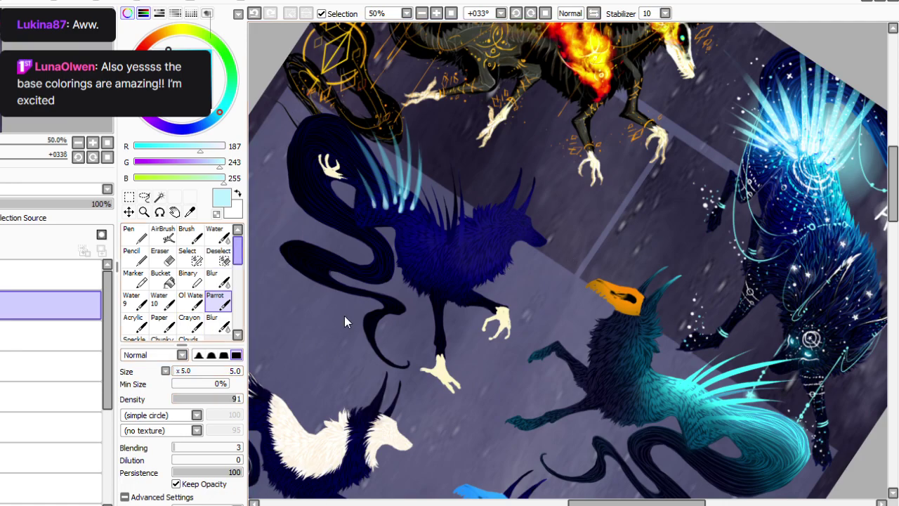
{"action": "left_click", "coordinate": [546, 13]}
{"action": "left_click", "coordinate": [517, 13]}
{"action": "left_click", "coordinate": [516, 14]}
{"action": "left_click", "coordinate": [517, 13]}
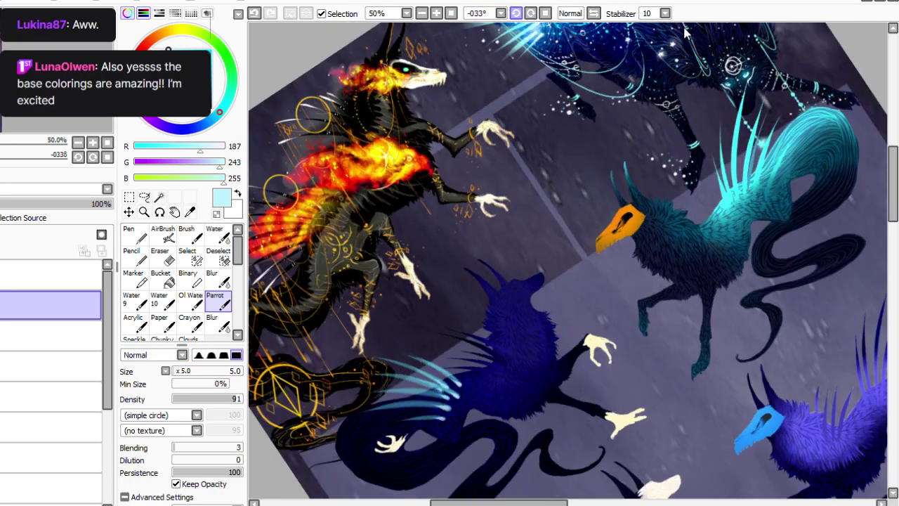
{"action": "left_click", "coordinate": [516, 13]}
{"action": "left_click", "coordinate": [516, 14]}
{"action": "left_click", "coordinate": [516, 14]}
{"action": "left_click", "coordinate": [516, 13]}
{"action": "left_click", "coordinate": [516, 13]}
{"action": "key", "text": "Delete"}
{"action": "key", "text": "Delete"}
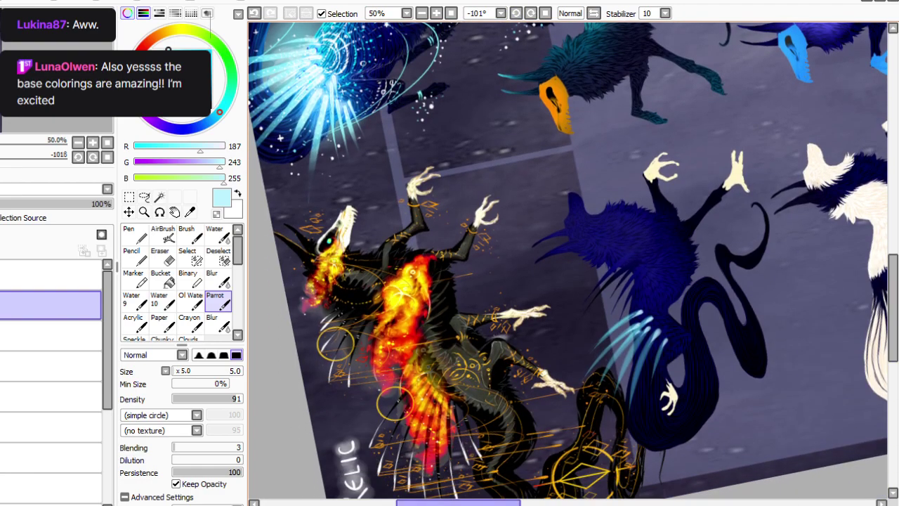
{"action": "left_click_drag", "start_coordinate": [459, 503], "coordinate": [486, 503]}
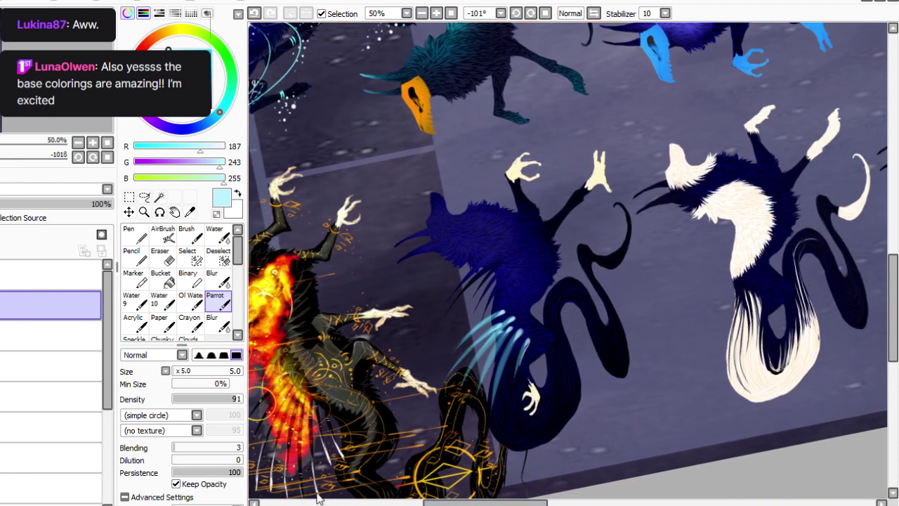
{"action": "key", "text": "bracketright"}
{"action": "left_click", "coordinate": [236, 398]}
Paint thin pale-cyan highlight strokes along the navy silhouette's spines from base to tip, and restore the canvas to upright.
{"action": "left_click_drag", "start_coordinate": [521, 335], "coordinate": [494, 379]}
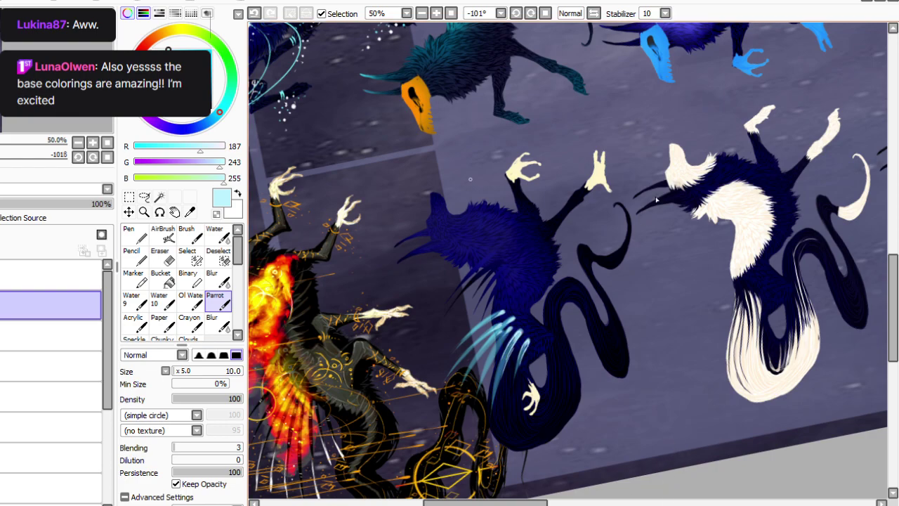
{"action": "left_click", "coordinate": [516, 13]}
{"action": "left_click", "coordinate": [517, 13]}
{"action": "left_click_drag", "start_coordinate": [539, 346], "coordinate": [532, 402]}
{"action": "left_click_drag", "start_coordinate": [537, 342], "coordinate": [522, 386]}
{"action": "left_click_drag", "start_coordinate": [536, 336], "coordinate": [520, 381]}
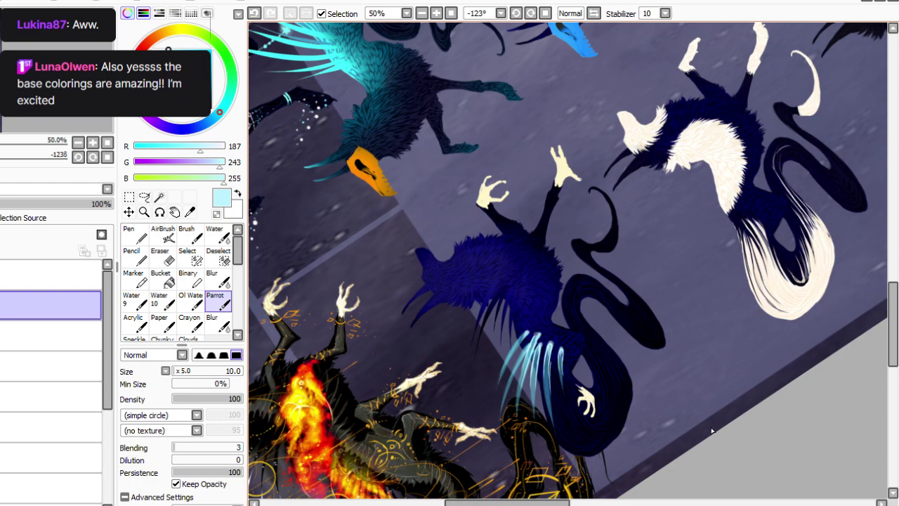
{"action": "left_click_drag", "start_coordinate": [527, 347], "coordinate": [503, 388]}
{"action": "key", "text": "Delete"}
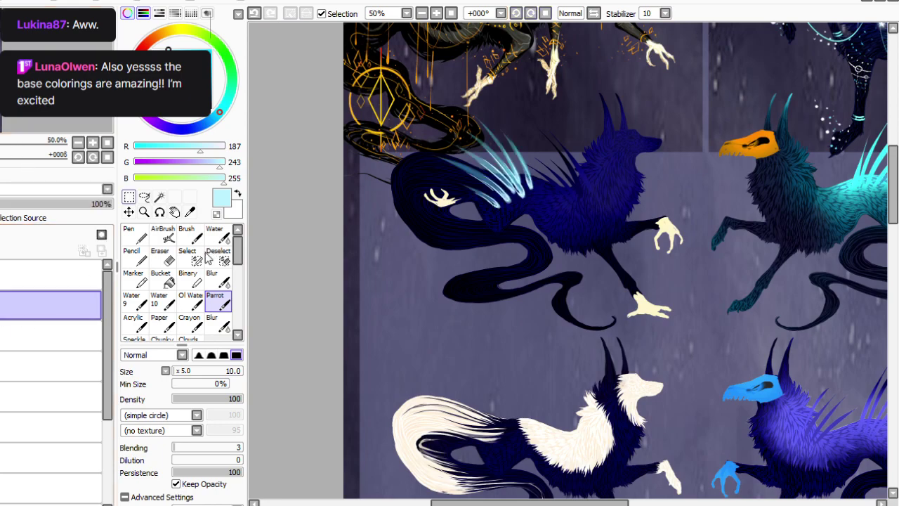
Scale and shift the cyan spines slightly toward the navy silhouette's body, and intensify their cyan colour.
{"action": "key", "text": "ctrl+t"}
{"action": "left_click_drag", "start_coordinate": [580, 131], "coordinate": [570, 134]}
{"action": "left_click_drag", "start_coordinate": [611, 196], "coordinate": [618, 189]}
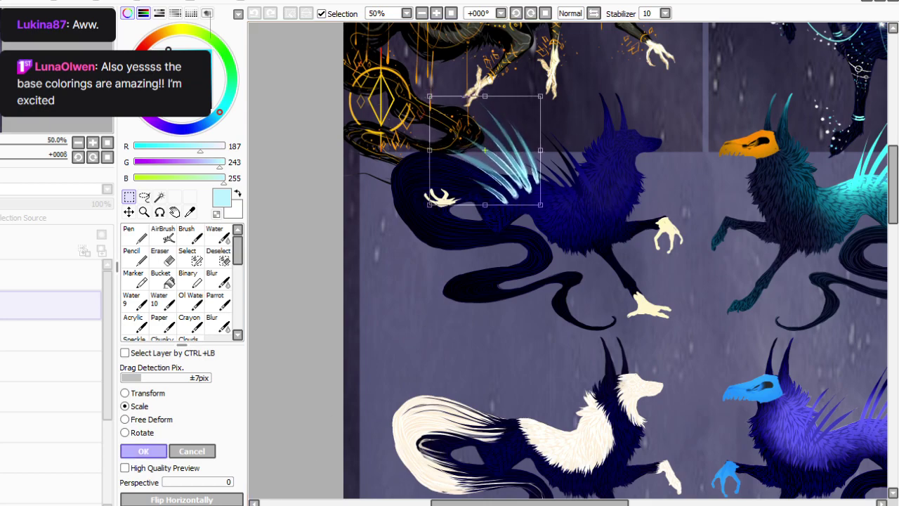
{"action": "left_click", "coordinate": [143, 451]}
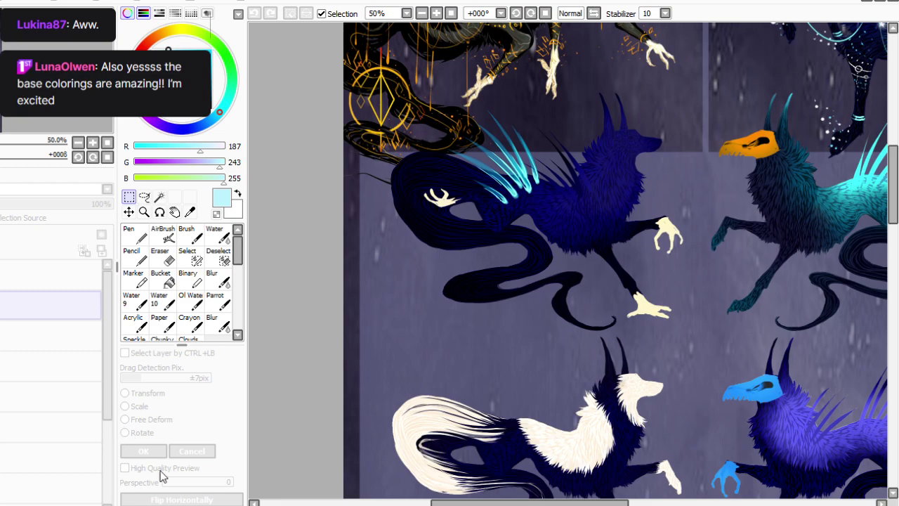
{"action": "mouse_move", "coordinate": [185, 328]}
{"action": "left_mouse_down"}
{"action": "mouse_move", "coordinate": [355, 361]}
{"action": "mouse_move", "coordinate": [192, 332]}
{"action": "left_mouse_up"}
{"action": "left_click", "coordinate": [295, 402]}
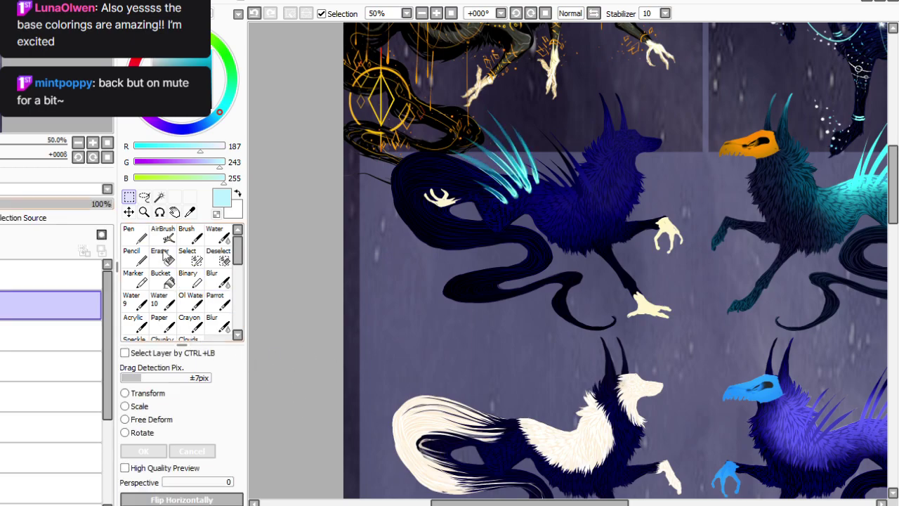
Paint a pale-cyan glow around the spine bases with the Parrot brush at size 105 and density 19, and soften it with Blur.
{"action": "left_click", "coordinate": [215, 298]}
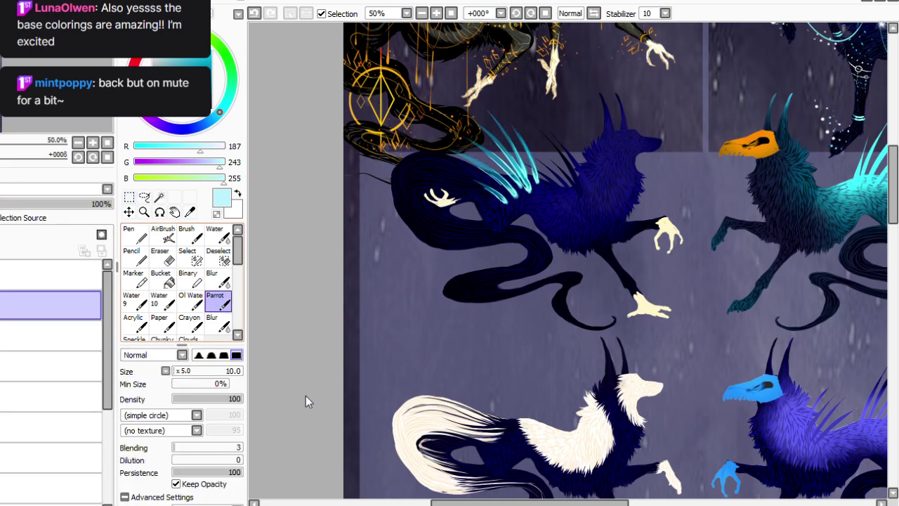
{"action": "left_click_drag", "start_coordinate": [185, 398], "coordinate": [186, 399]}
{"action": "left_click", "coordinate": [187, 371]}
{"action": "mouse_move", "coordinate": [538, 183]}
{"action": "left_mouse_down"}
{"action": "mouse_move", "coordinate": [499, 171]}
{"action": "mouse_move", "coordinate": [519, 169]}
{"action": "mouse_move", "coordinate": [531, 191]}
{"action": "mouse_move", "coordinate": [509, 169]}
{"action": "mouse_move", "coordinate": [513, 191]}
{"action": "mouse_move", "coordinate": [500, 199]}
{"action": "mouse_move", "coordinate": [507, 175]}
{"action": "left_mouse_up"}
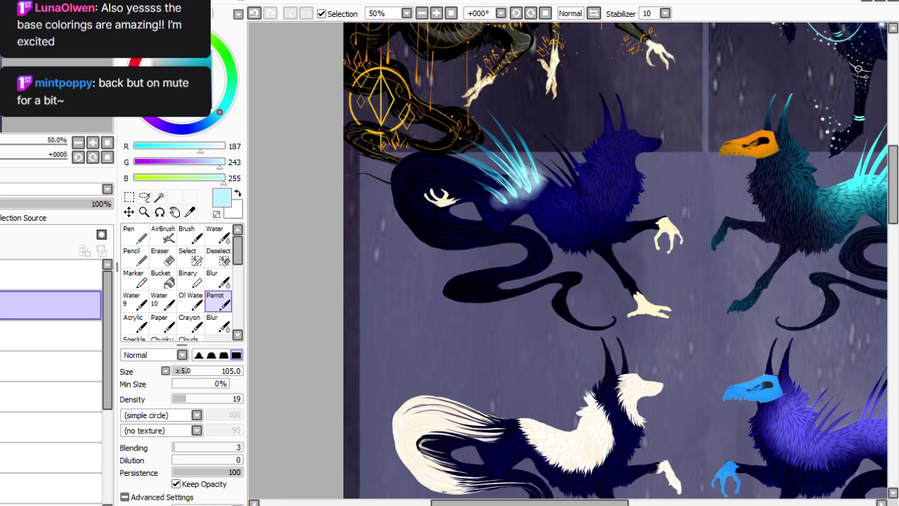
{"action": "left_click", "coordinate": [218, 279]}
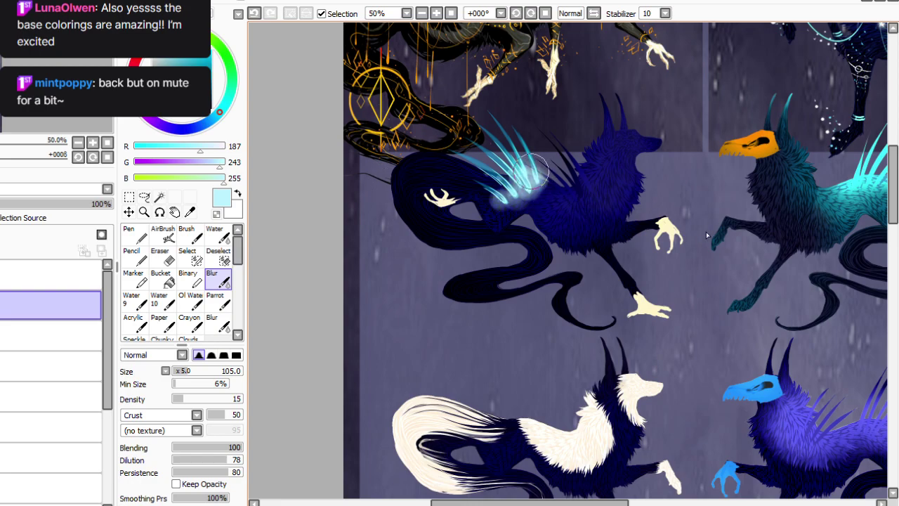
{"action": "mouse_move", "coordinate": [510, 211]}
{"action": "left_mouse_down"}
{"action": "mouse_move", "coordinate": [492, 190]}
{"action": "mouse_move", "coordinate": [495, 172]}
{"action": "mouse_move", "coordinate": [506, 196]}
{"action": "mouse_move", "coordinate": [543, 137]}
{"action": "left_mouse_up"}
{"action": "left_click", "coordinate": [216, 301]}
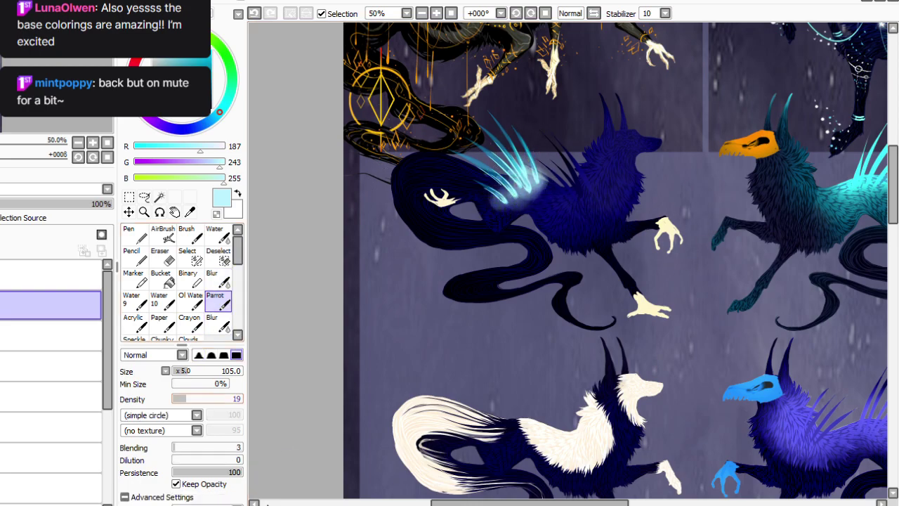
{"action": "left_click_drag", "start_coordinate": [187, 370], "coordinate": [178, 371]}
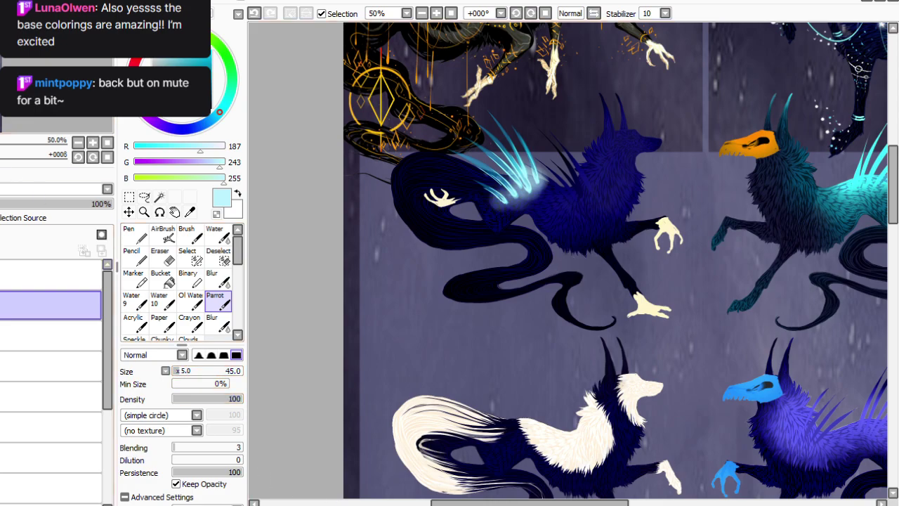
{"action": "key", "text": "ctrl+u"}
{"action": "mouse_move", "coordinate": [186, 428]}
{"action": "left_mouse_down"}
{"action": "mouse_move", "coordinate": [118, 426]}
{"action": "mouse_move", "coordinate": [216, 468]}
{"action": "mouse_move", "coordinate": [192, 468]}
{"action": "left_mouse_up"}
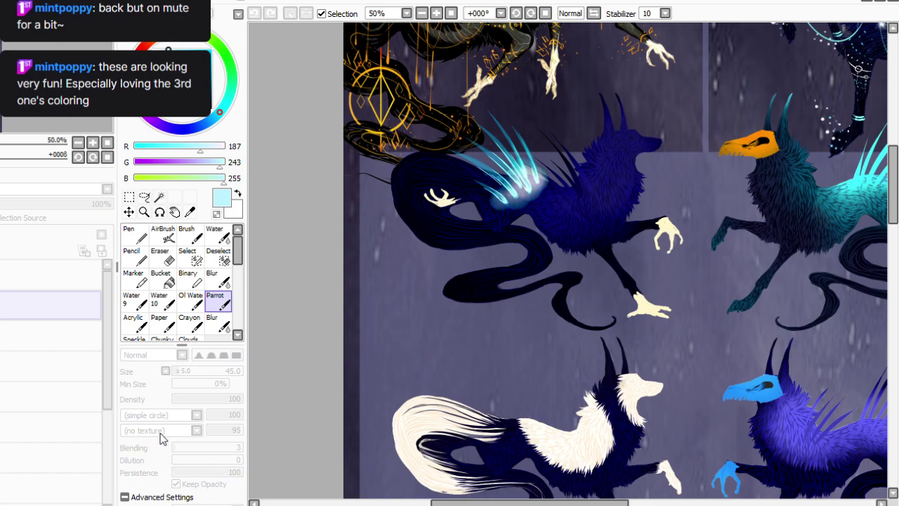
{"action": "left_click", "coordinate": [254, 493]}
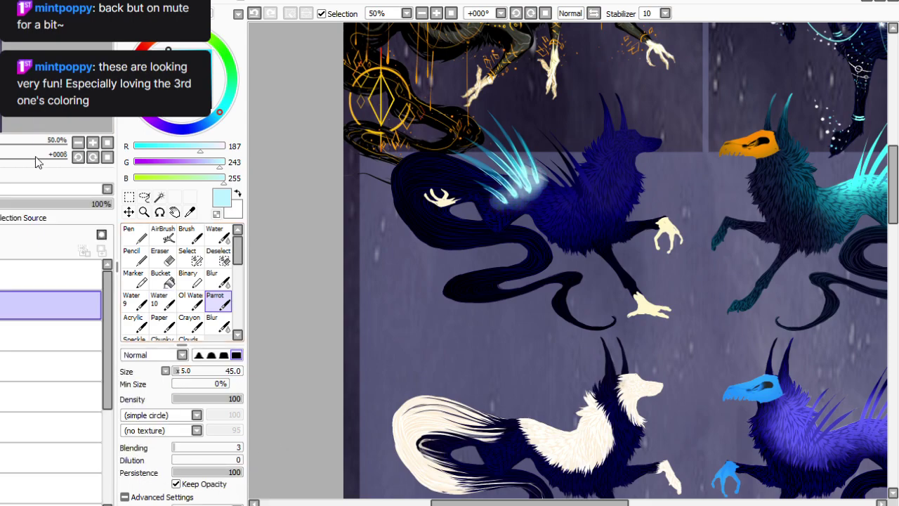
Dot small pale-cyan sparkles around the glowing spine bases with the Parrot brush at size 20 and density 100.
{"action": "left_click", "coordinate": [211, 502]}
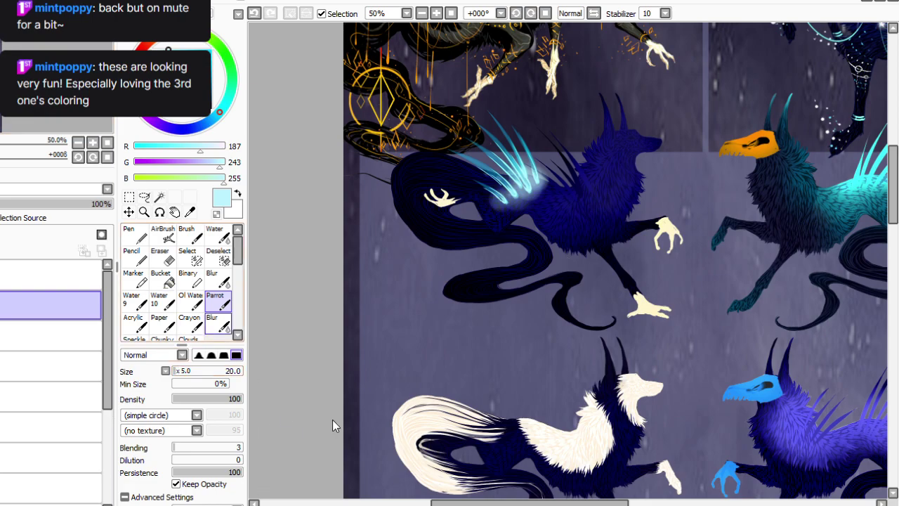
{"action": "left_click", "coordinate": [421, 14]}
{"action": "left_click_drag", "start_coordinate": [893, 186], "coordinate": [893, 167]}
{"action": "key", "text": "plus"}
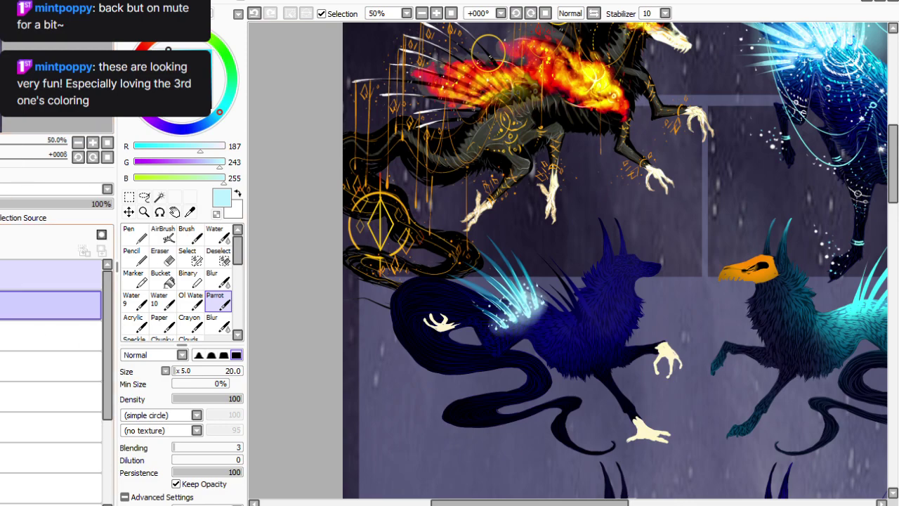
Fade the edges of the glow around the navy silhouette's spines using the Eraser at size 155 and density 9.
{"action": "key", "text": "e"}
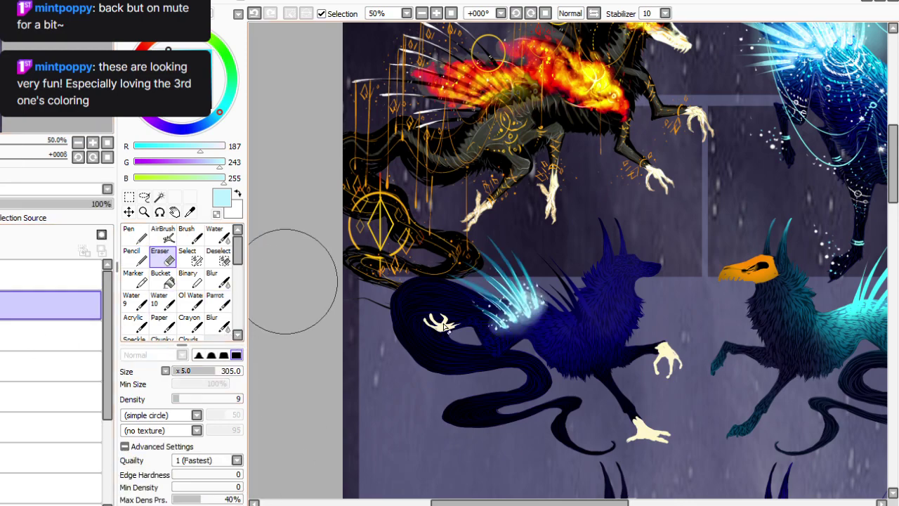
{"action": "left_click", "coordinate": [194, 371]}
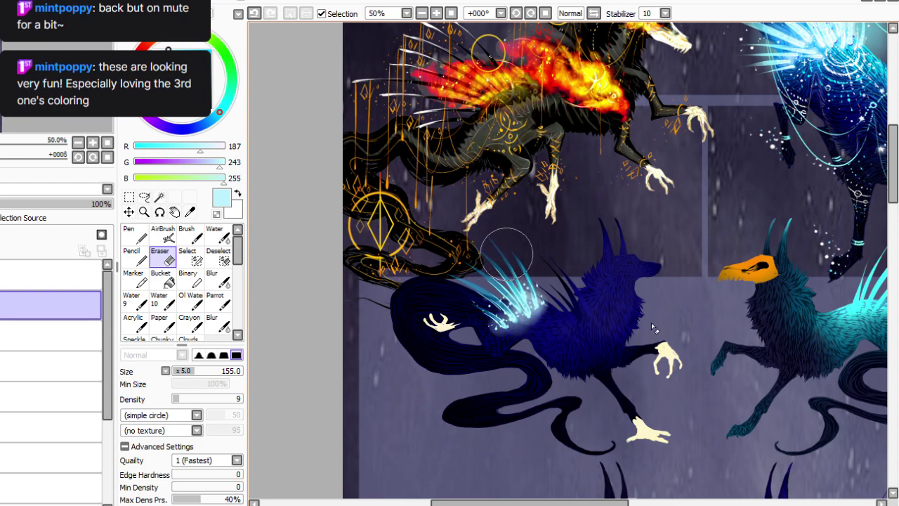
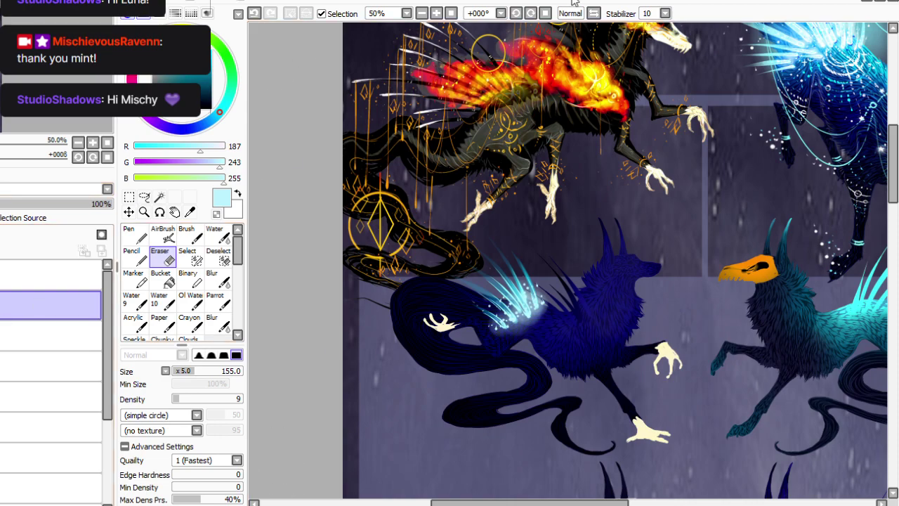
{"action": "left_click", "coordinate": [451, 13]}
{"action": "left_click", "coordinate": [437, 14]}
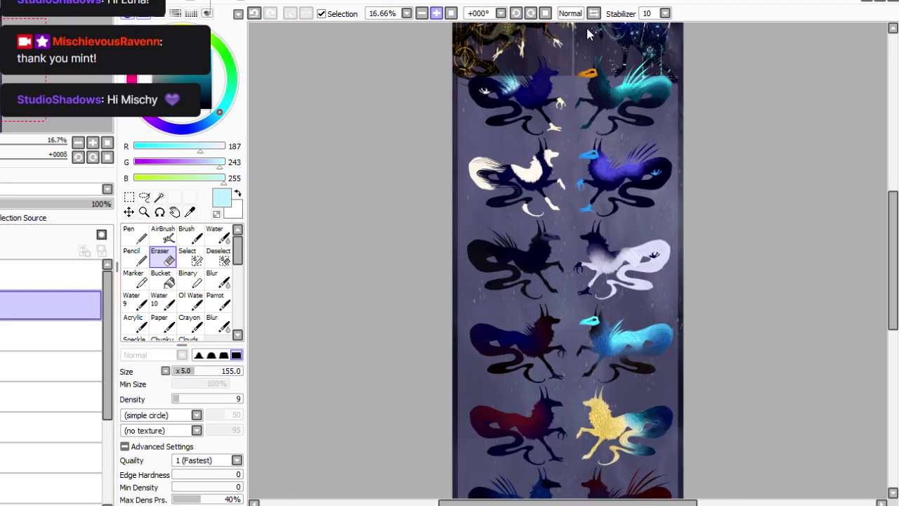
{"action": "left_click", "coordinate": [437, 14]}
{"action": "scroll", "coordinate": [863, 221], "scroll_direction": "up", "scroll_amount": 3}
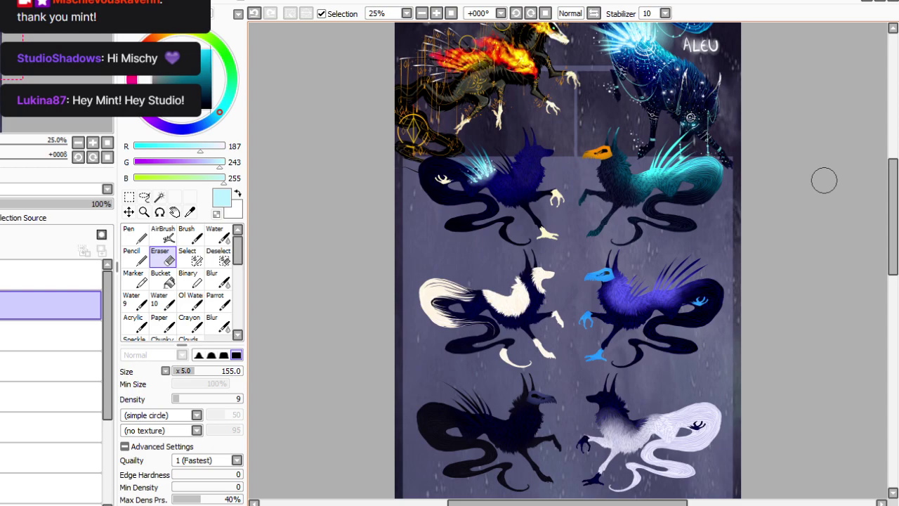
{"action": "scroll", "coordinate": [817, 176], "scroll_direction": "up", "scroll_amount": 1}
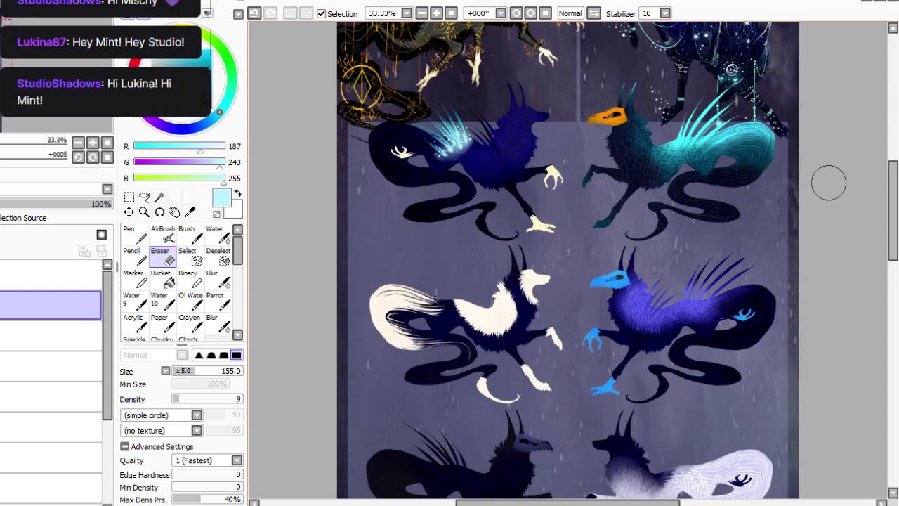
{"action": "scroll", "coordinate": [843, 169], "scroll_direction": "up", "scroll_amount": 2}
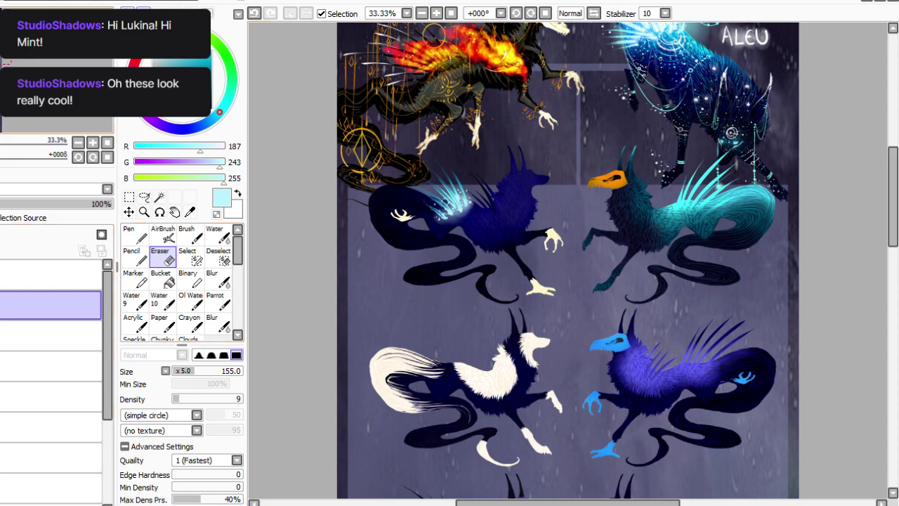
Try a pale-cyan spine stroke on the teal silhouette's upper back with the Parrot brush at size 20 and density 100.
{"action": "left_click", "coordinate": [219, 302]}
{"action": "left_click_drag", "start_coordinate": [893, 166], "coordinate": [893, 148]}
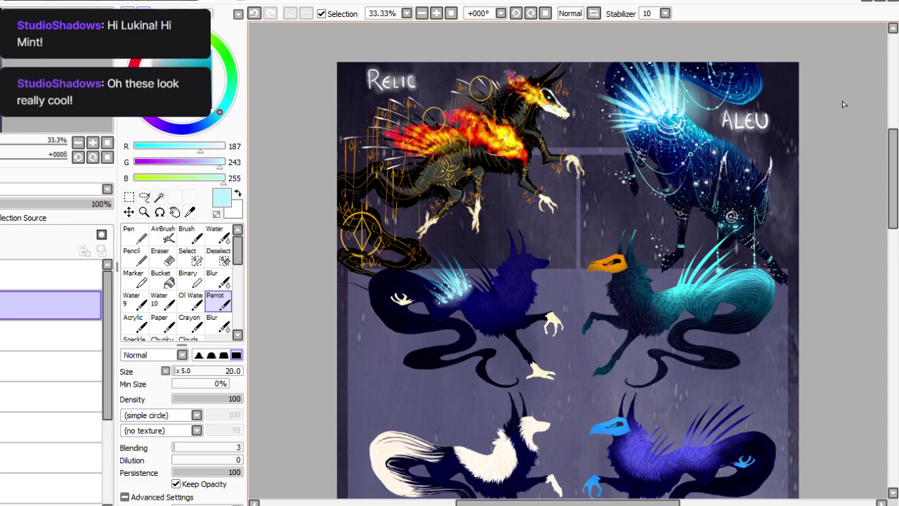
{"action": "left_click", "coordinate": [531, 13]}
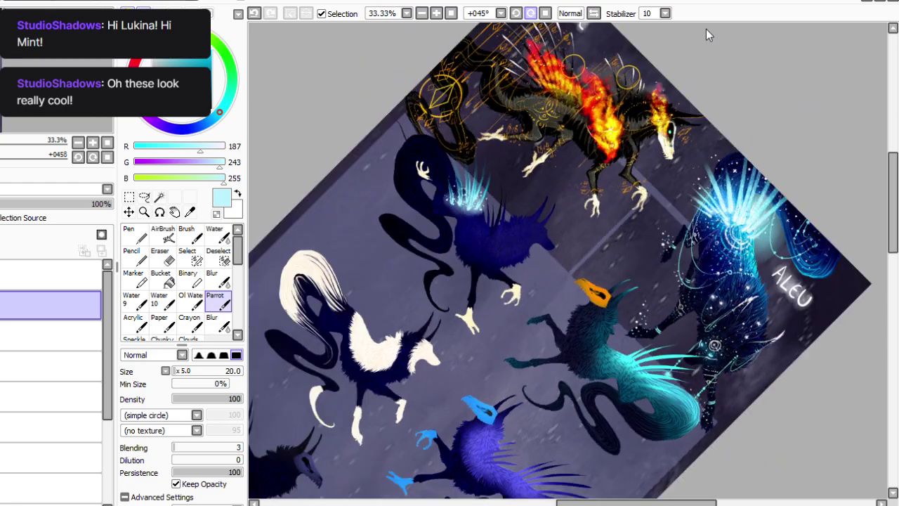
{"action": "key", "text": "End"}
{"action": "key", "text": "End"}
{"action": "key", "text": "End"}
{"action": "key", "text": "End"}
{"action": "key", "text": "Page_Up"}
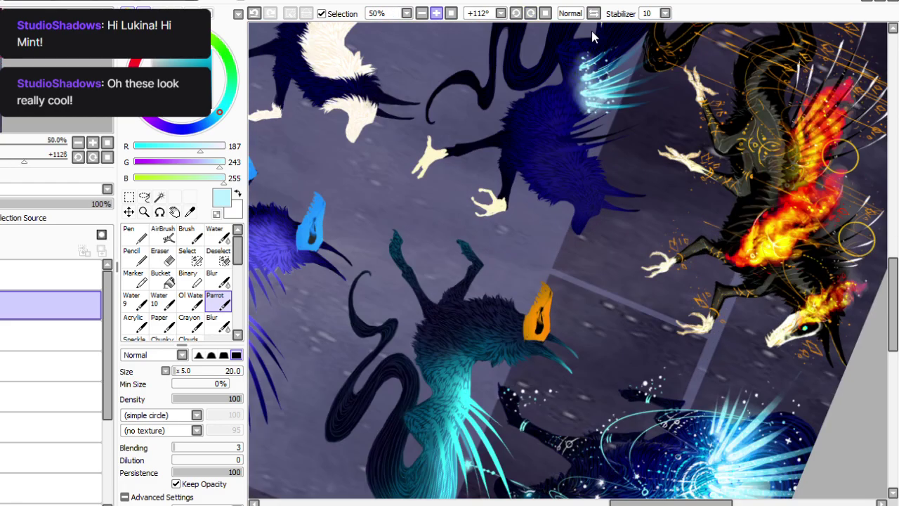
{"action": "scroll", "coordinate": [535, 391], "scroll_direction": "down", "scroll_amount": 4}
{"action": "key", "text": "alt"}
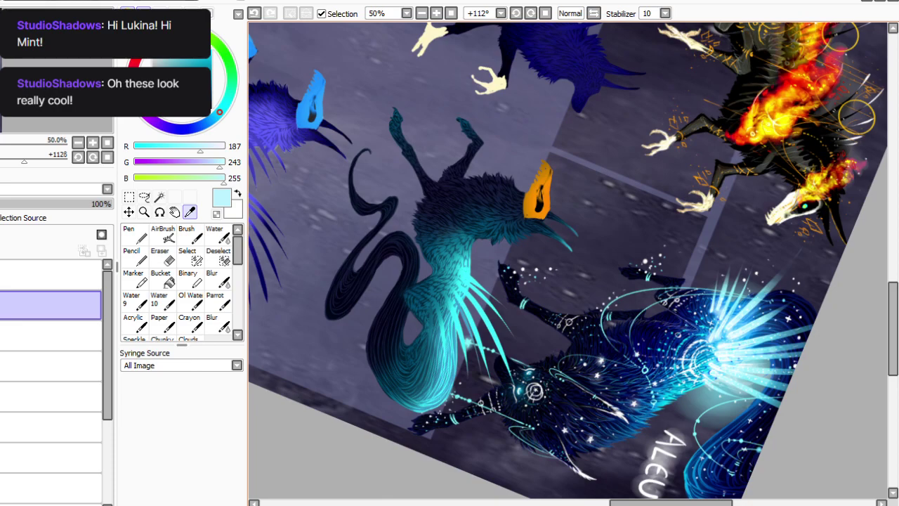
{"action": "left_click", "coordinate": [219, 301]}
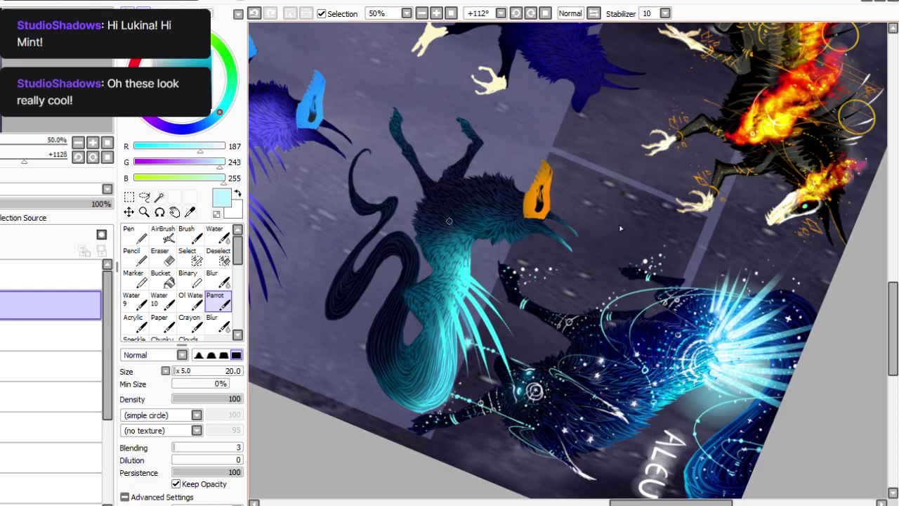
{"action": "left_click_drag", "start_coordinate": [474, 236], "coordinate": [504, 281]}
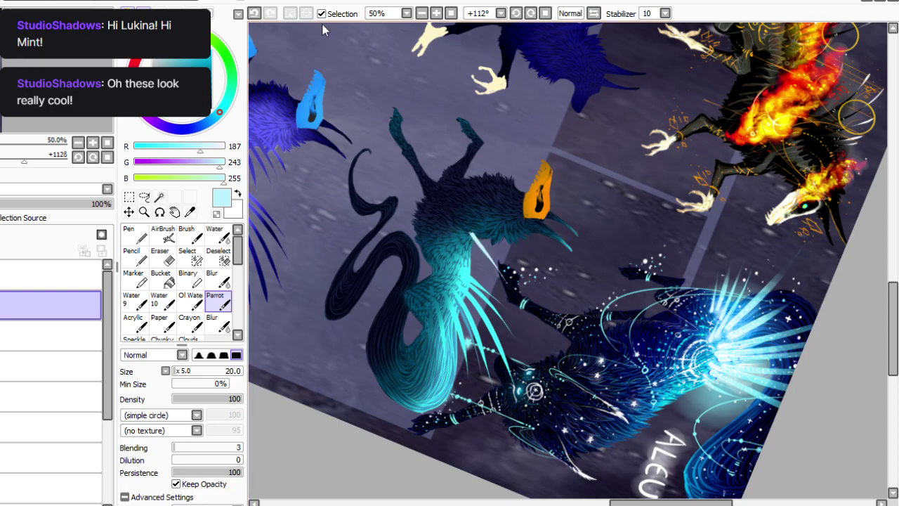
{"action": "left_click", "coordinate": [254, 13]}
Paint several thin cyan spines (RGB 45, 191, 222) on the teal silhouette's upper back with the Parrot brush at size 20 and density 45.
{"action": "left_click", "coordinate": [196, 58]}
{"action": "left_click", "coordinate": [204, 399]}
{"action": "left_click_drag", "start_coordinate": [468, 238], "coordinate": [495, 273]}
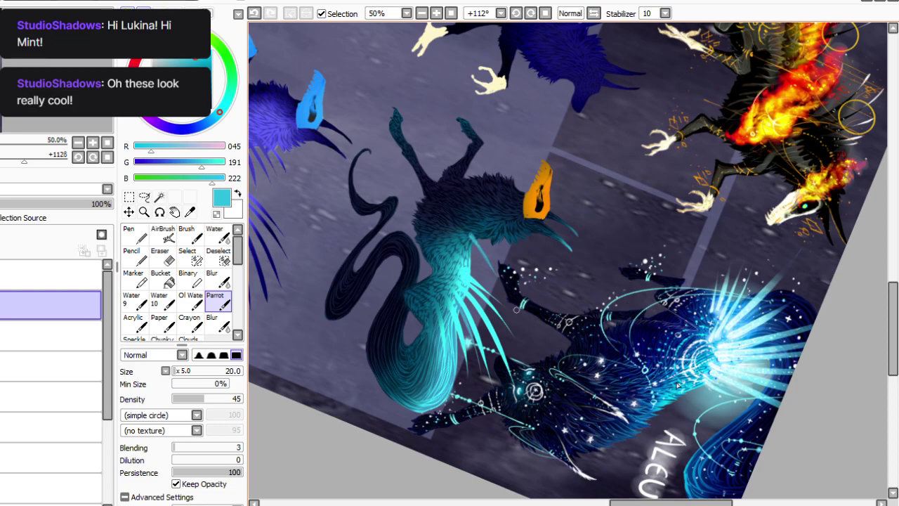
{"action": "left_click_drag", "start_coordinate": [464, 238], "coordinate": [482, 269]}
{"action": "left_click_drag", "start_coordinate": [470, 236], "coordinate": [486, 249]}
{"action": "left_click_drag", "start_coordinate": [480, 243], "coordinate": [500, 274]}
{"action": "left_click_drag", "start_coordinate": [463, 244], "coordinate": [478, 280]}
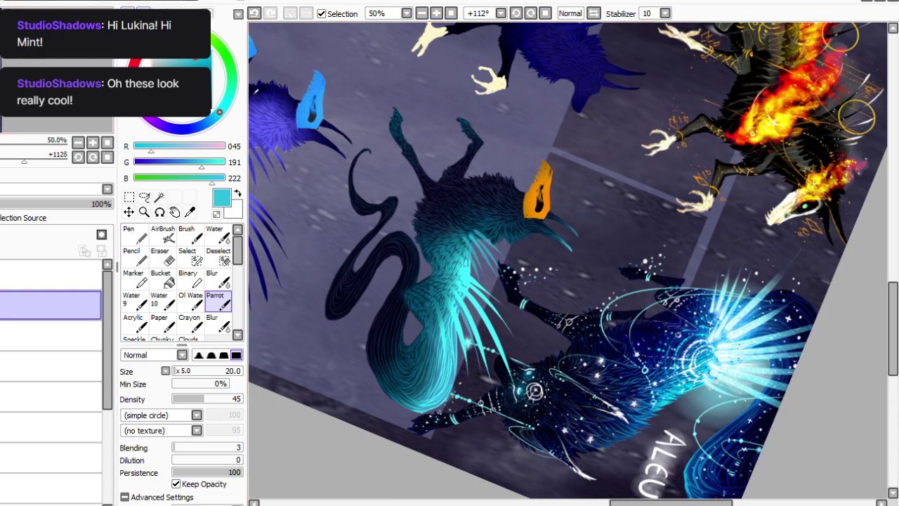
Highlight the teal silhouette's new spine bases in pale cyan (166, 240, 255), refine them at size 5 and density 88, and save.
{"action": "left_click", "coordinate": [172, 51]}
{"action": "left_click", "coordinate": [217, 399]}
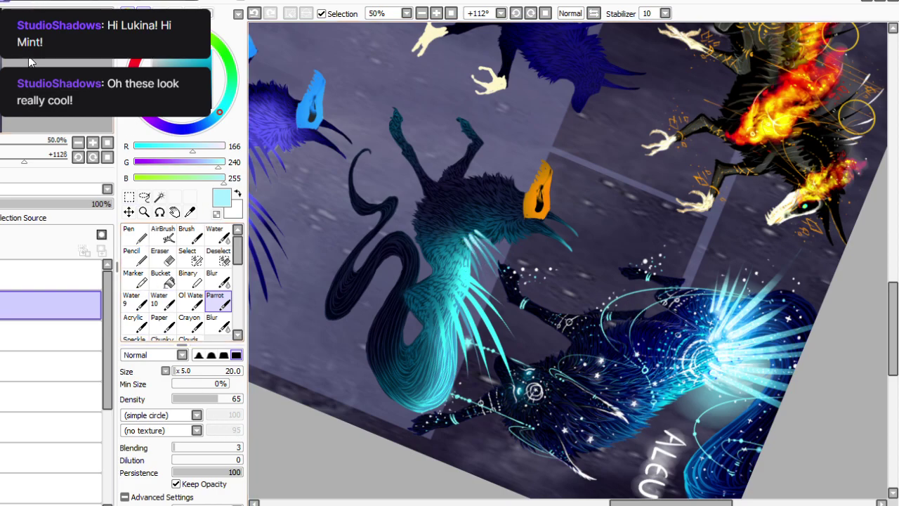
{"action": "left_click", "coordinate": [233, 399]}
{"action": "left_click_drag", "start_coordinate": [232, 399], "coordinate": [235, 399]}
{"action": "left_click", "coordinate": [176, 371]}
{"action": "left_click", "coordinate": [531, 13]}
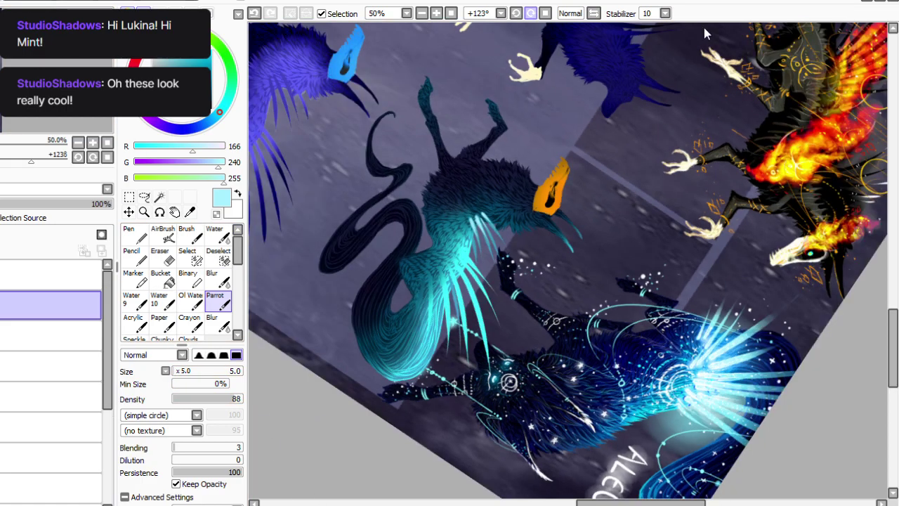
{"action": "left_click", "coordinate": [531, 13]}
{"action": "left_click", "coordinate": [530, 12]}
{"action": "left_click", "coordinate": [437, 13]}
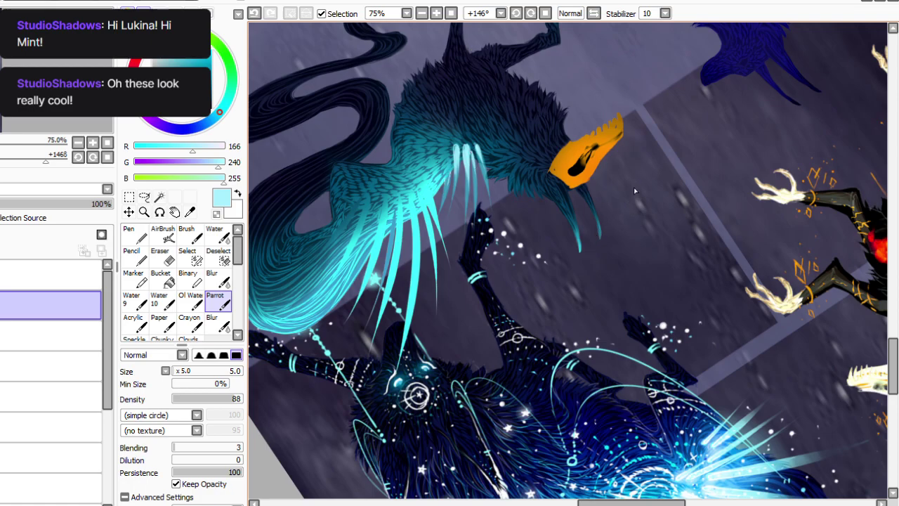
{"action": "key", "text": "ctrl+s"}
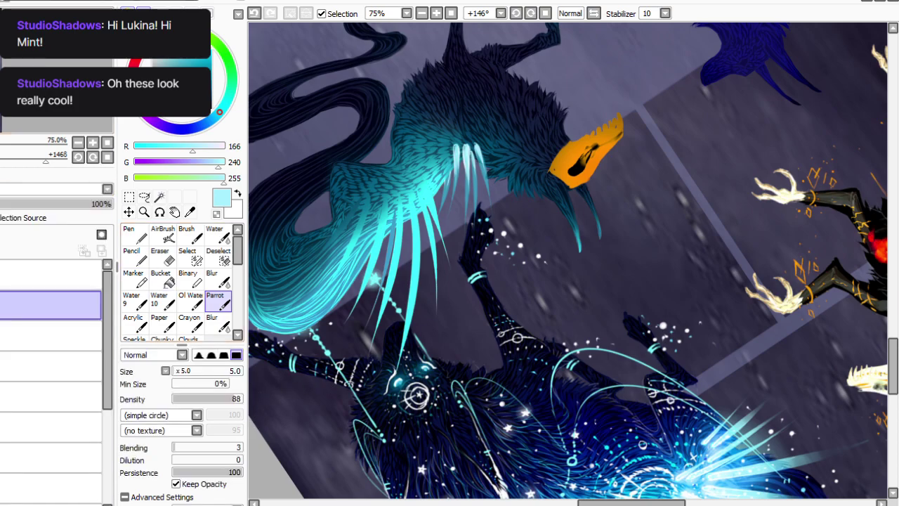
Trim the teal silhouette's new spines with a small Eraser at density 100.
{"action": "left_click", "coordinate": [160, 256]}
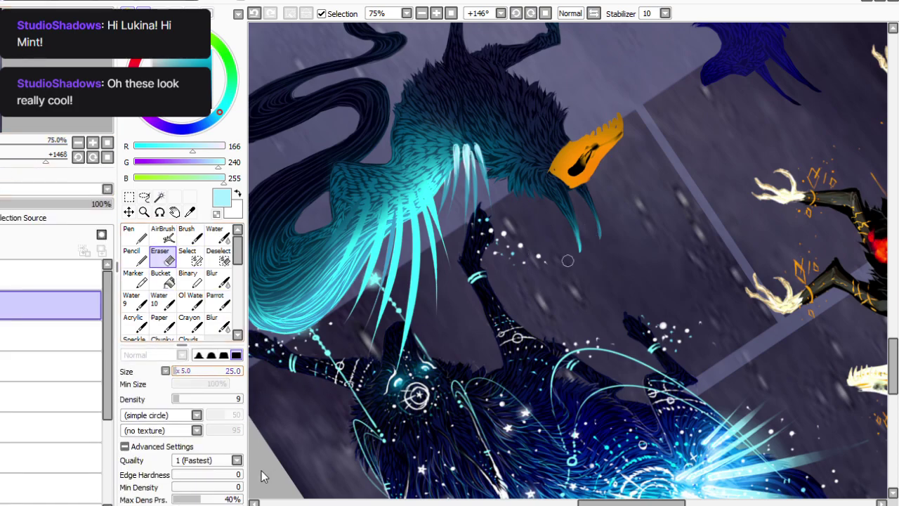
{"action": "left_click_drag", "start_coordinate": [234, 399], "coordinate": [244, 399]}
{"action": "left_click", "coordinate": [175, 371]}
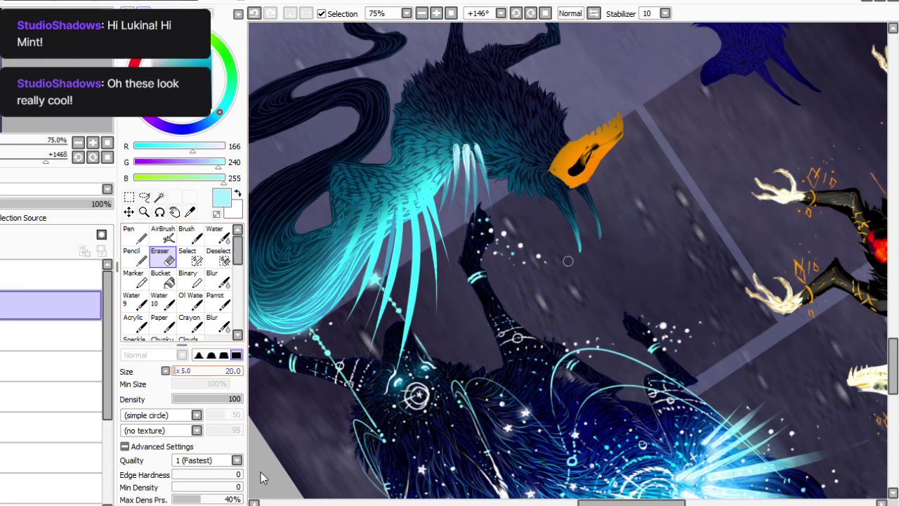
{"action": "left_click", "coordinate": [174, 371]}
Paint a pale-cyan glow (205, 247, 255) around the new spine bases with Parrot at size 65 and density 24, and soften it with Blur at size 80.
{"action": "left_click", "coordinate": [215, 301]}
{"action": "left_click", "coordinate": [189, 399]}
{"action": "left_click_drag", "start_coordinate": [177, 371], "coordinate": [181, 371]}
{"action": "mouse_move", "coordinate": [480, 142]}
{"action": "left_mouse_down"}
{"action": "mouse_move", "coordinate": [469, 164]}
{"action": "mouse_move", "coordinate": [456, 153]}
{"action": "mouse_move", "coordinate": [443, 172]}
{"action": "mouse_move", "coordinate": [479, 153]}
{"action": "mouse_move", "coordinate": [487, 164]}
{"action": "mouse_move", "coordinate": [470, 141]}
{"action": "mouse_move", "coordinate": [450, 161]}
{"action": "left_mouse_up"}
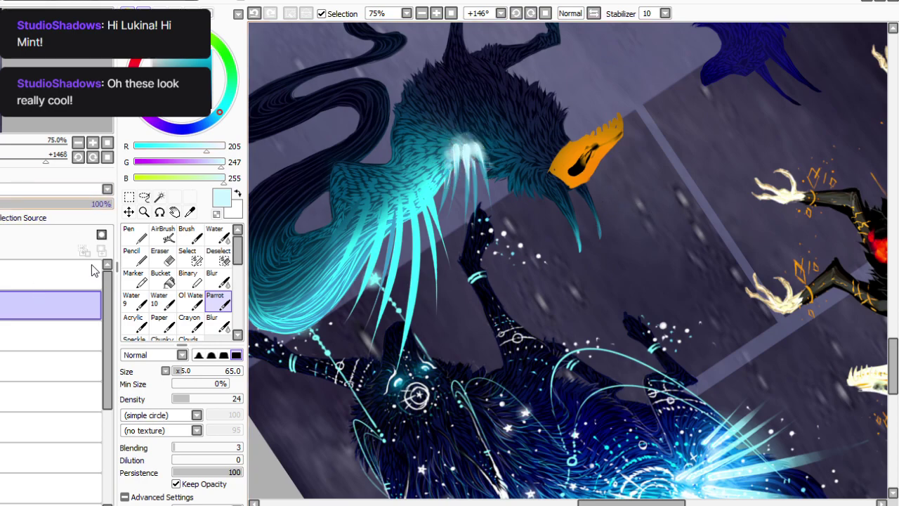
{"action": "left_click_drag", "start_coordinate": [42, 204], "coordinate": [53, 203]}
{"action": "left_click", "coordinate": [218, 280]}
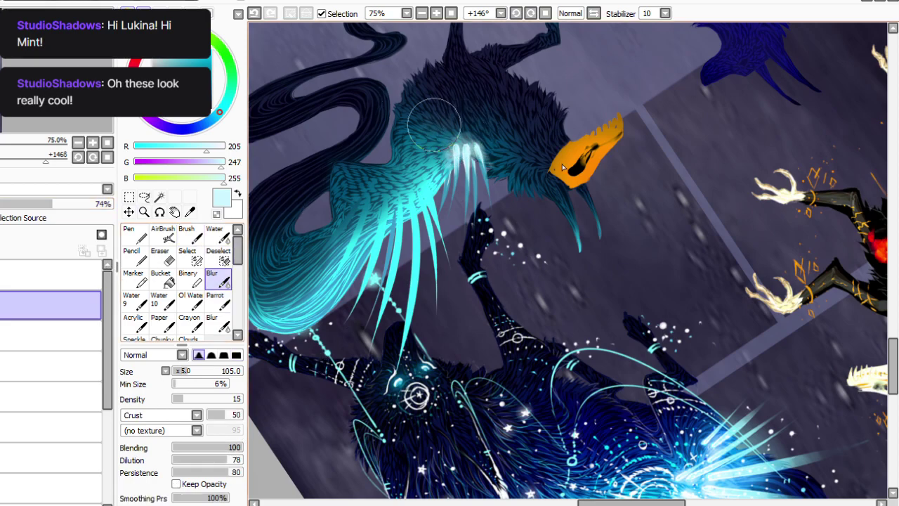
{"action": "left_click_drag", "start_coordinate": [187, 371], "coordinate": [185, 370]}
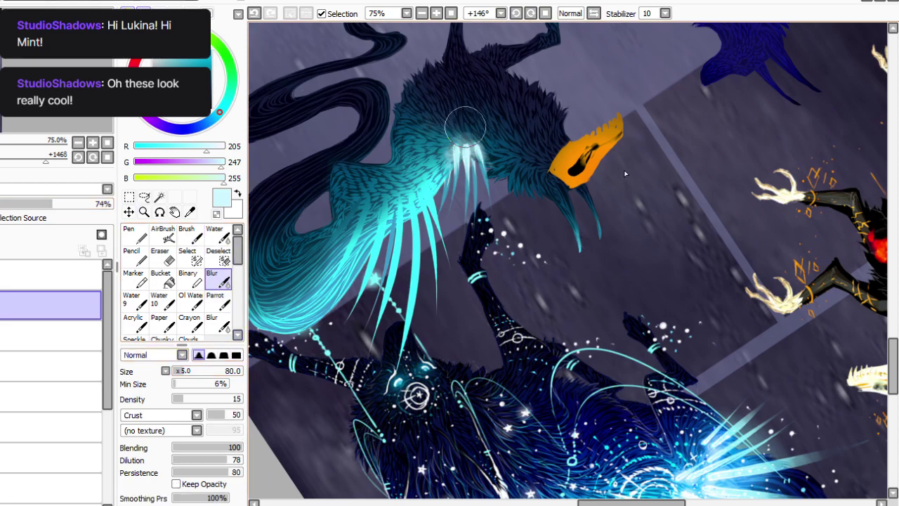
{"action": "left_click", "coordinate": [109, 204]}
Dot tiny pale-cyan sparkles around the teal silhouette's glowing spine bases with the Parrot brush at size 15 and density 100.
{"action": "left_click", "coordinate": [218, 301]}
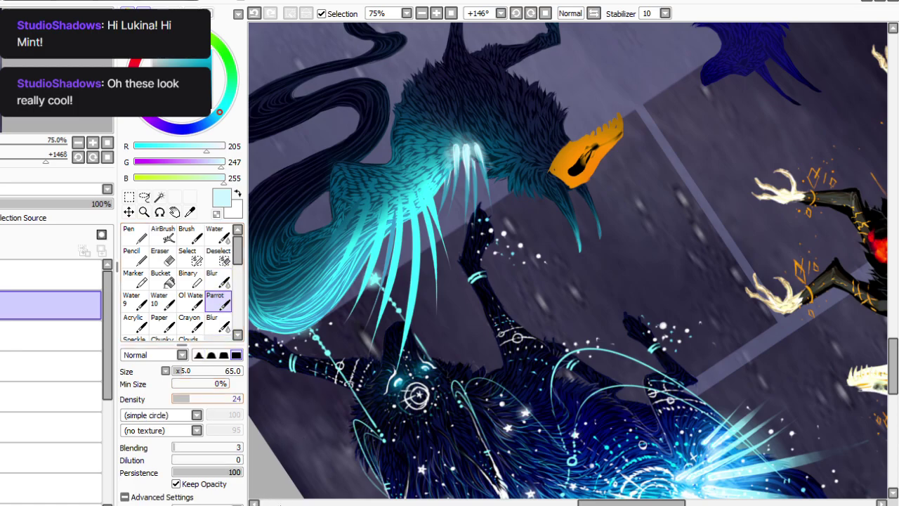
{"action": "left_click_drag", "start_coordinate": [191, 399], "coordinate": [243, 399]}
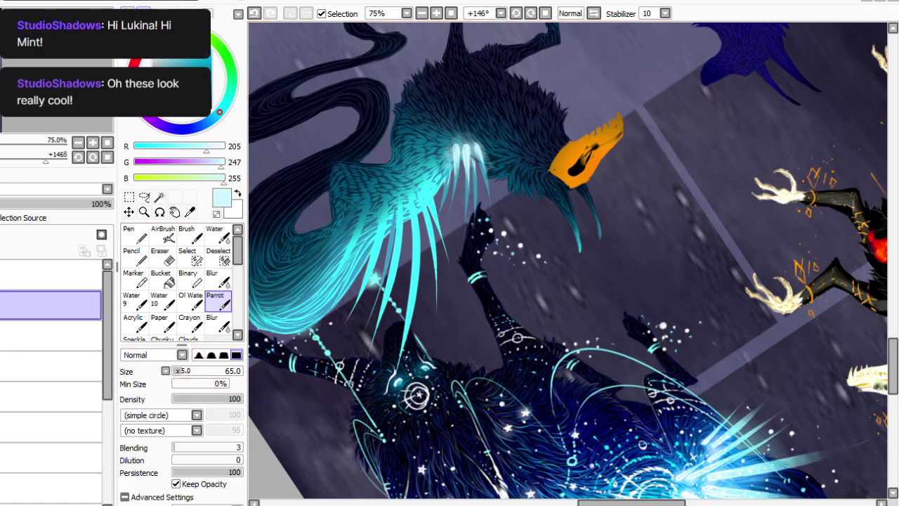
{"action": "left_click_drag", "start_coordinate": [181, 371], "coordinate": [174, 371]}
{"action": "key", "text": "e"}
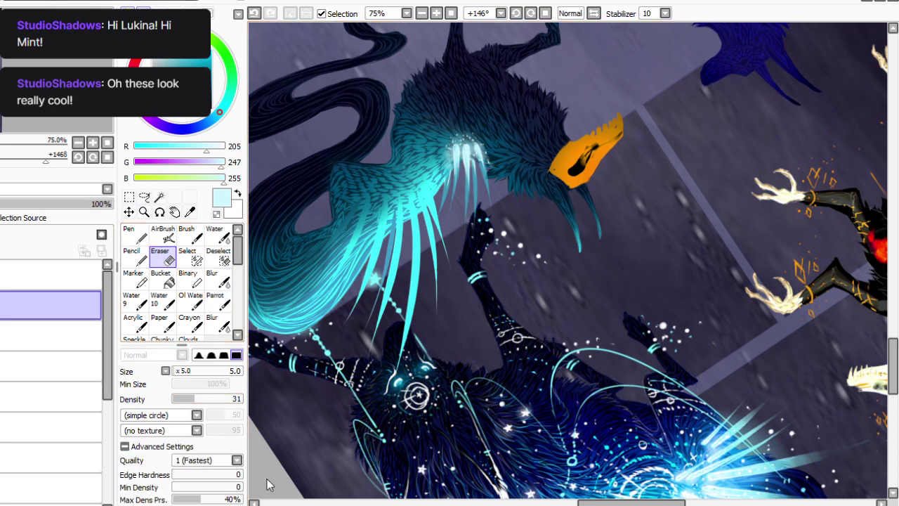
{"action": "key", "text": "e"}
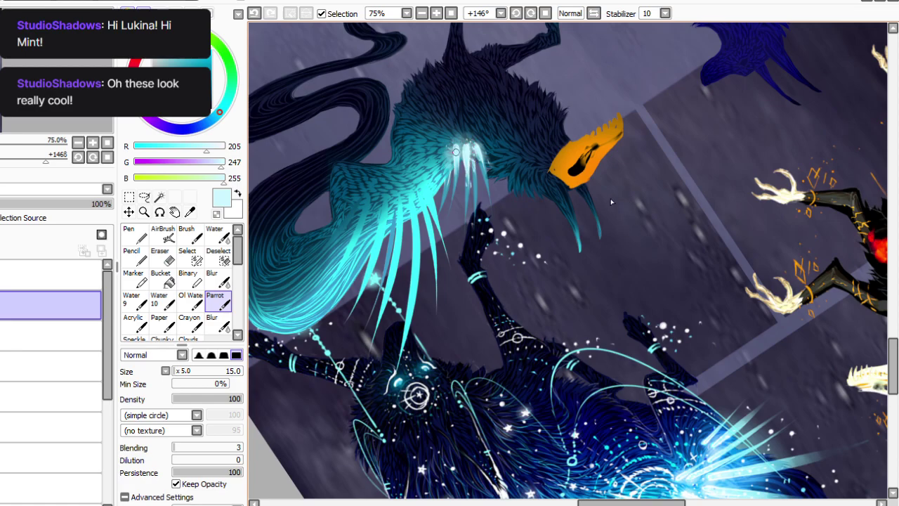
Make the glow on the teal silhouette's upper back whiter, and soften it with the Eraser at size 65 and density 16.
{"action": "left_click", "coordinate": [451, 14]}
{"action": "left_click", "coordinate": [437, 14]}
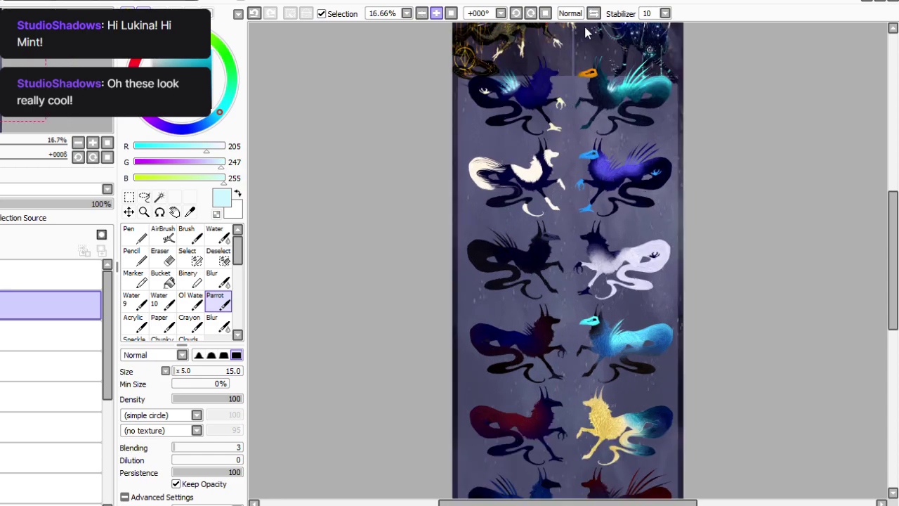
{"action": "left_click", "coordinate": [437, 13]}
{"action": "left_click_drag", "start_coordinate": [893, 261], "coordinate": [893, 201]}
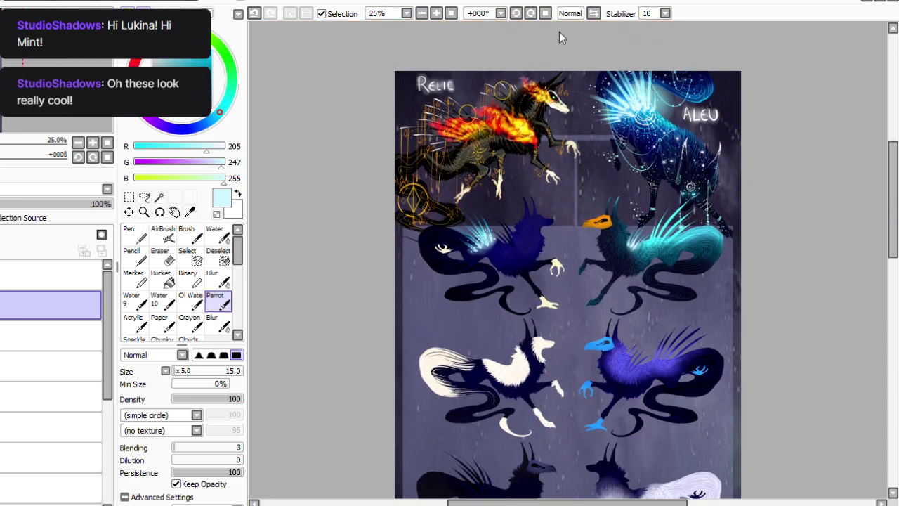
{"action": "left_click", "coordinate": [437, 13]}
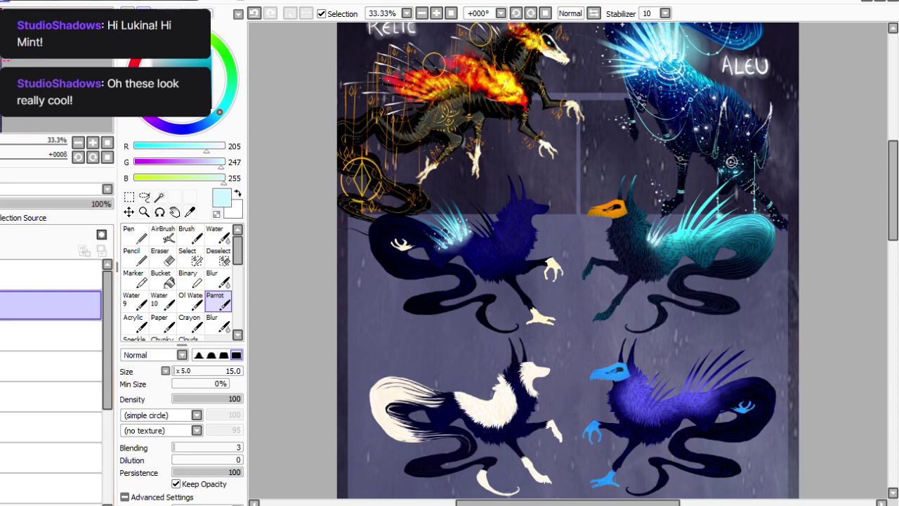
{"action": "left_click", "coordinate": [86, 3]}
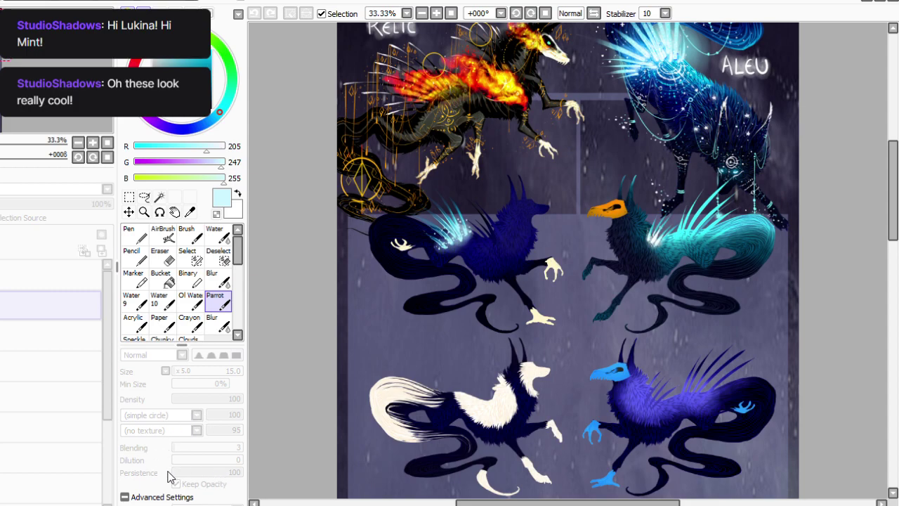
{"action": "key", "text": "e"}
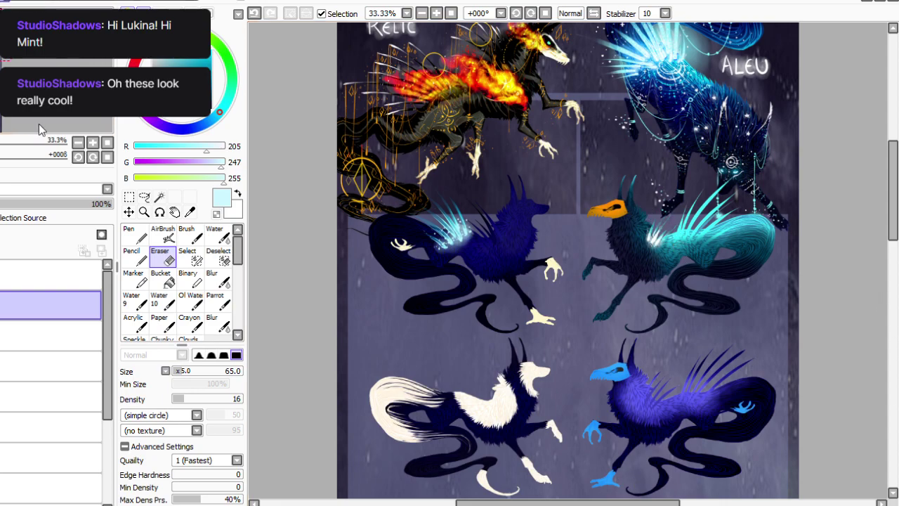
{"action": "left_click", "coordinate": [49, 274], "text": "ctrl"}
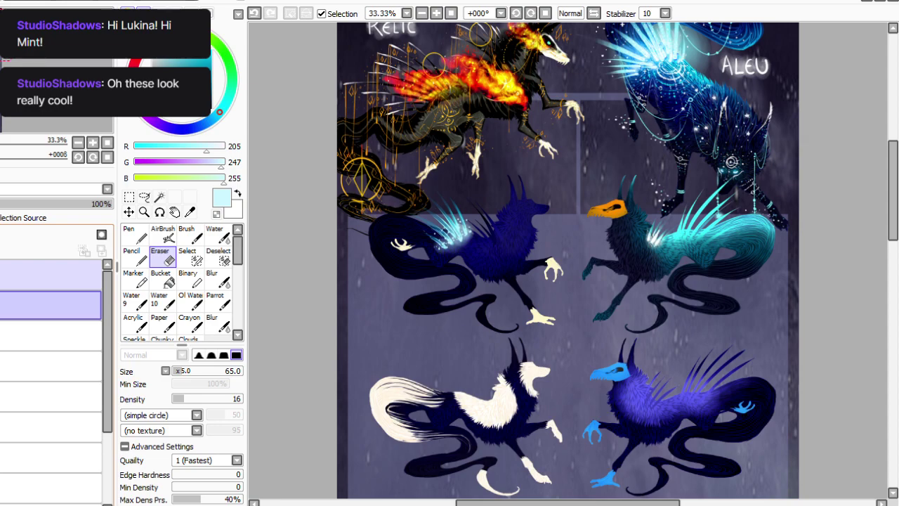
Sample an off-white (255, 255, 244) from the white-and-navy silhouette's head for painting with the Parrot brush at size 15.
{"action": "left_click_drag", "start_coordinate": [893, 224], "coordinate": [893, 241]}
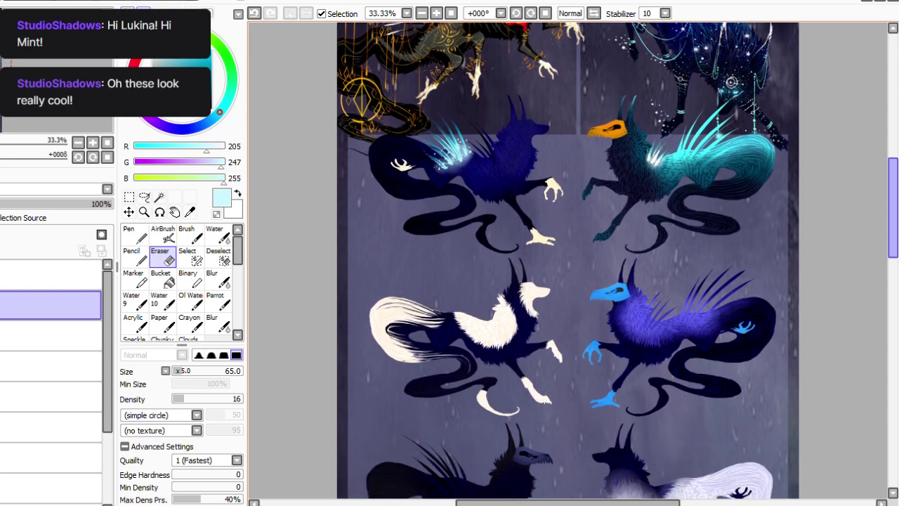
{"action": "left_click", "coordinate": [189, 212]}
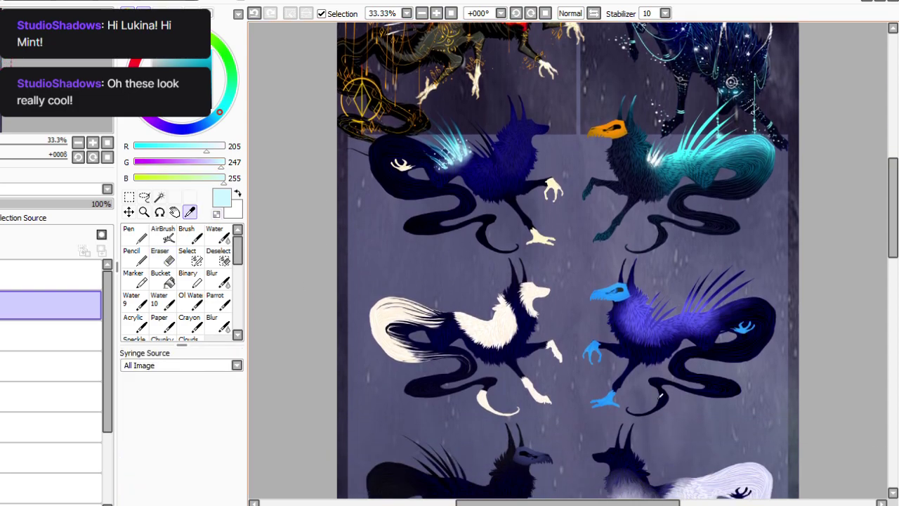
{"action": "left_click", "coordinate": [538, 292]}
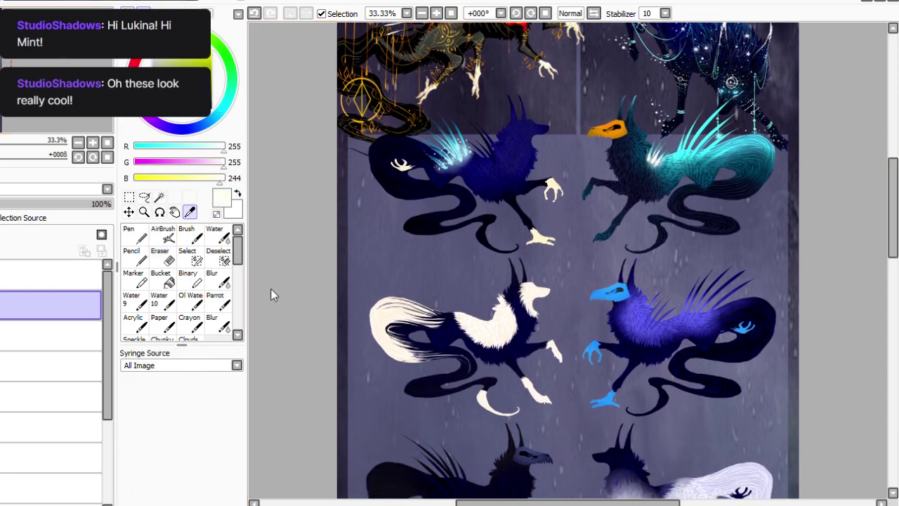
{"action": "left_click", "coordinate": [219, 302]}
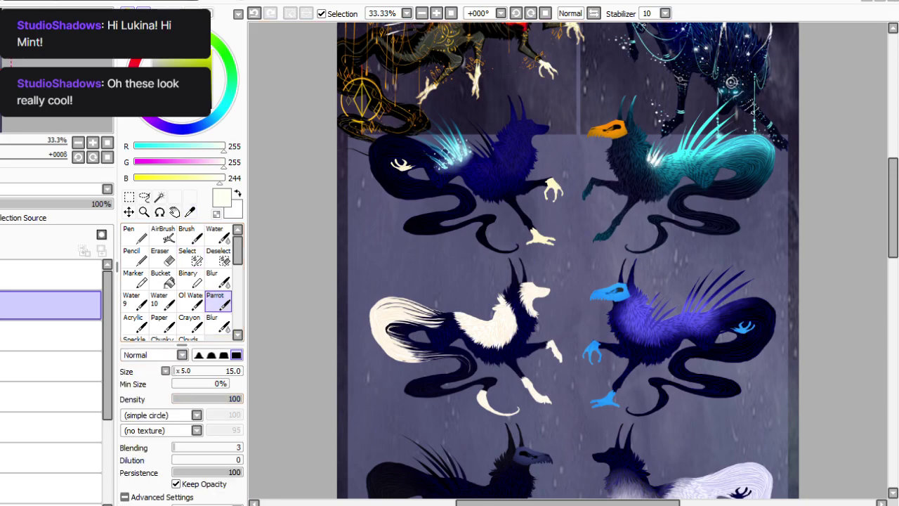
{"action": "left_click", "coordinate": [516, 13]}
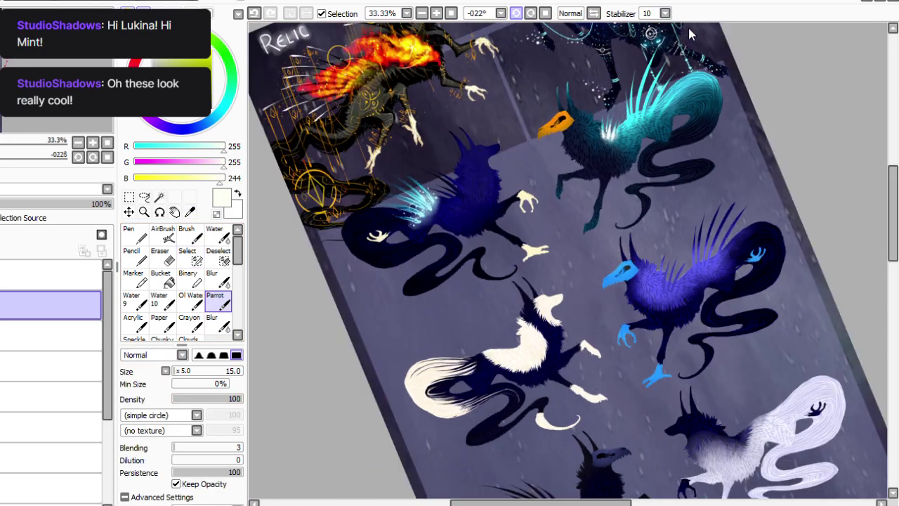
Paint translucent pale spines fanning from the back of the cream-and-navy creature with the Parrot brush at size 60 and density 35.
{"action": "scroll", "coordinate": [586, 28], "scroll_direction": "up", "scroll_amount": 1}
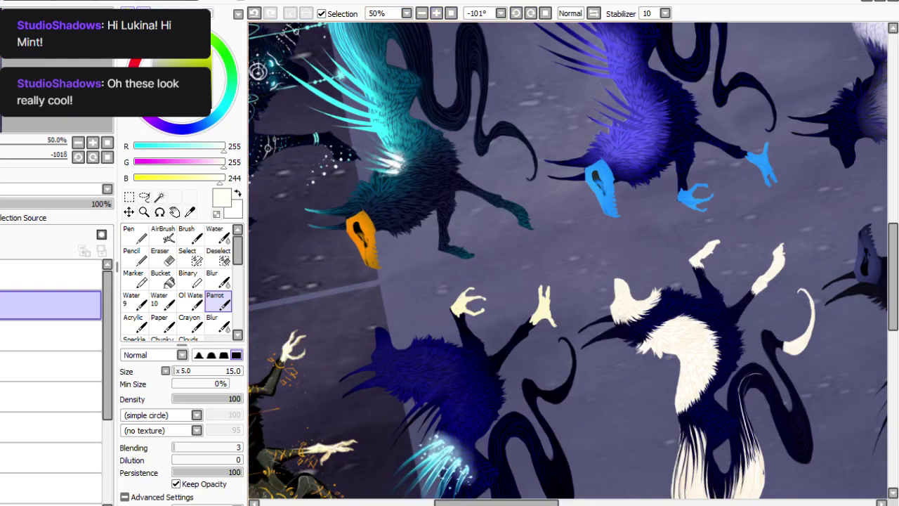
{"action": "left_click", "coordinate": [196, 400]}
{"action": "left_click", "coordinate": [181, 371]}
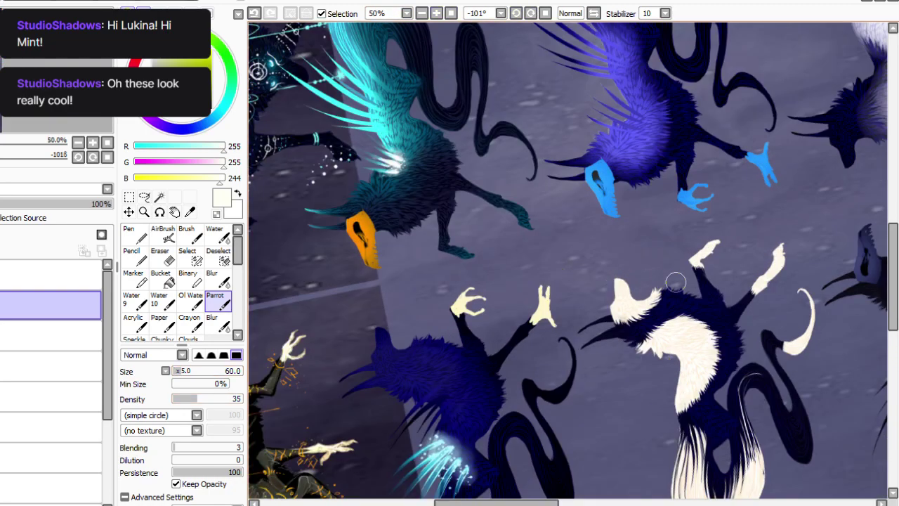
{"action": "left_click_drag", "start_coordinate": [676, 361], "coordinate": [643, 402]}
{"action": "left_click_drag", "start_coordinate": [680, 361], "coordinate": [656, 407]}
{"action": "mouse_move", "coordinate": [671, 352]}
{"action": "left_mouse_down"}
{"action": "mouse_move", "coordinate": [636, 381]}
{"action": "mouse_move", "coordinate": [634, 393]}
{"action": "left_mouse_up"}
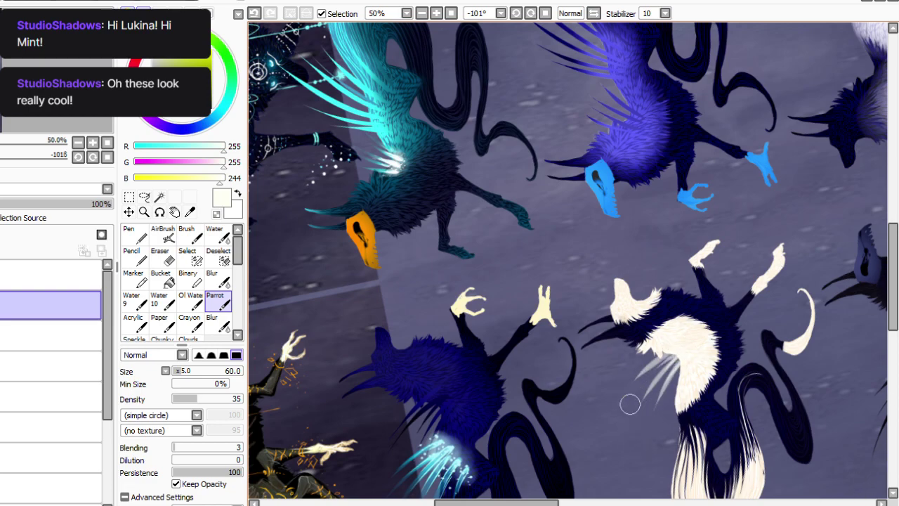
{"action": "mouse_move", "coordinate": [686, 358]}
{"action": "left_mouse_down"}
{"action": "mouse_move", "coordinate": [664, 403]}
{"action": "mouse_move", "coordinate": [664, 374]}
{"action": "mouse_move", "coordinate": [683, 351]}
{"action": "mouse_move", "coordinate": [634, 437]}
{"action": "mouse_move", "coordinate": [678, 355]}
{"action": "mouse_move", "coordinate": [624, 416]}
{"action": "left_mouse_up"}
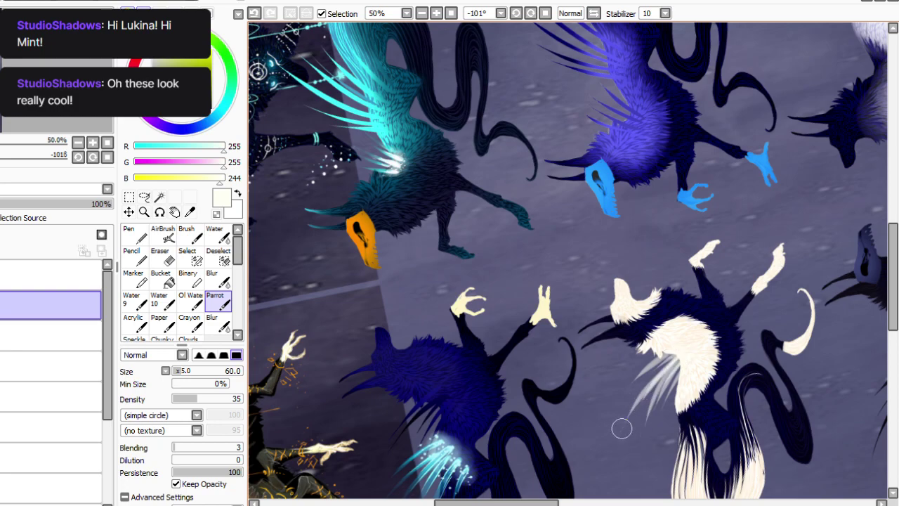
{"action": "mouse_move", "coordinate": [679, 352]}
{"action": "left_mouse_down"}
{"action": "mouse_move", "coordinate": [606, 429]}
{"action": "mouse_move", "coordinate": [606, 401]}
{"action": "mouse_move", "coordinate": [592, 412]}
{"action": "left_mouse_up"}
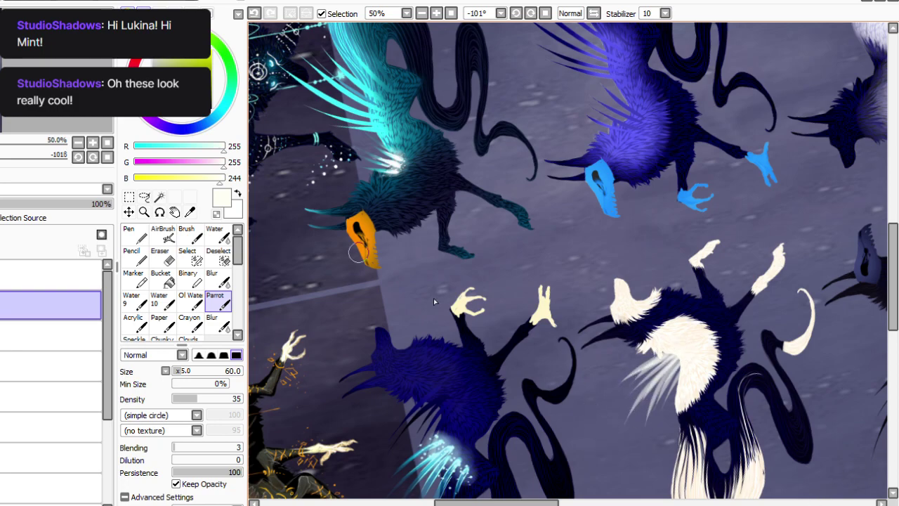
Add crisper light grey (RGB 243, 243, 243) strokes to the cream-and-navy creature's spines with the brush at size 20 and density 100.
{"action": "left_click_drag", "start_coordinate": [460, 502], "coordinate": [475, 502]}
{"action": "left_click", "coordinate": [217, 79]}
{"action": "left_click_drag", "start_coordinate": [218, 398], "coordinate": [243, 398]}
{"action": "left_click", "coordinate": [175, 371]}
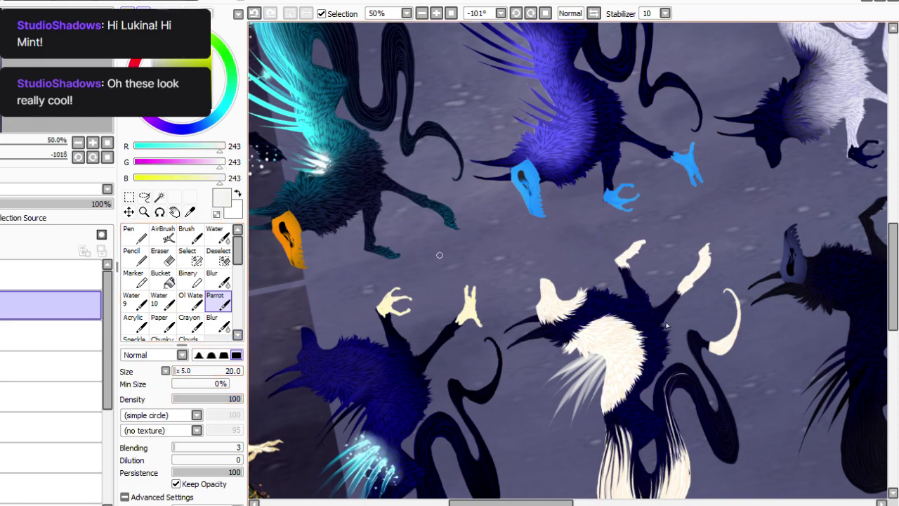
{"action": "mouse_move", "coordinate": [608, 361]}
{"action": "left_mouse_down"}
{"action": "mouse_move", "coordinate": [586, 386]}
{"action": "mouse_move", "coordinate": [589, 398]}
{"action": "left_mouse_up"}
{"action": "mouse_move", "coordinate": [606, 355]}
{"action": "left_mouse_down"}
{"action": "mouse_move", "coordinate": [587, 381]}
{"action": "mouse_move", "coordinate": [564, 381]}
{"action": "left_mouse_up"}
{"action": "key", "text": "Home"}
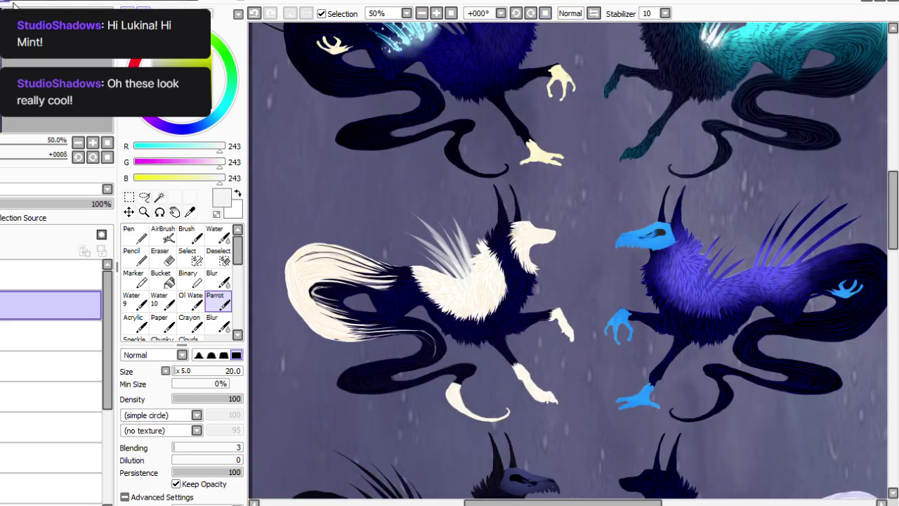
Add a soft, low-density light grey glow where the spines meet the cream-and-navy creature's back.
{"action": "key", "text": "ctrl+e"}
{"action": "key", "text": "ctrl+u"}
{"action": "left_click", "coordinate": [184, 398]}
{"action": "left_click_drag", "start_coordinate": [184, 371], "coordinate": [188, 371]}
{"action": "mouse_move", "coordinate": [464, 288]}
{"action": "left_mouse_down"}
{"action": "mouse_move", "coordinate": [470, 257]}
{"action": "mouse_move", "coordinate": [460, 253]}
{"action": "mouse_move", "coordinate": [452, 275]}
{"action": "mouse_move", "coordinate": [402, 249]}
{"action": "left_mouse_up"}
Blend the bases of the cream-and-navy creature's spines using the Blur brush at size 80 and density 37.
{"action": "left_click", "coordinate": [219, 278]}
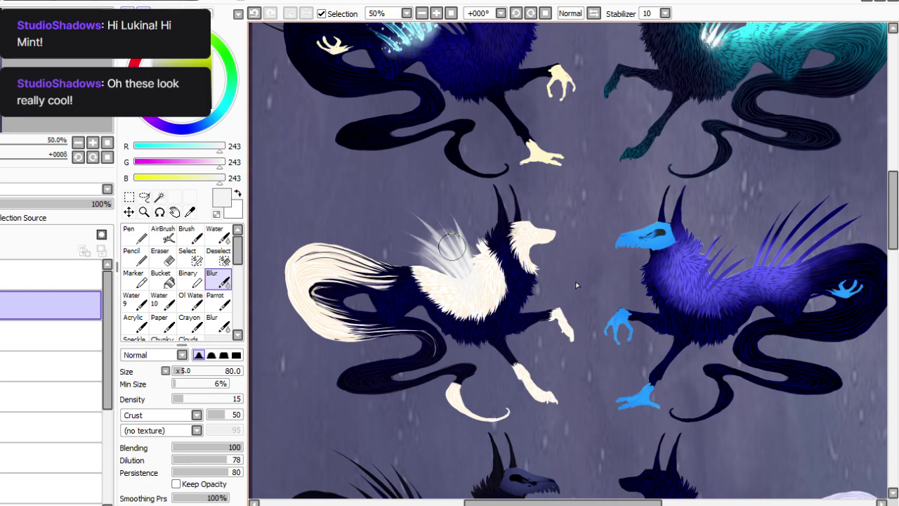
{"action": "left_click", "coordinate": [197, 398]}
{"action": "left_click_drag", "start_coordinate": [198, 398], "coordinate": [198, 398]}
{"action": "mouse_move", "coordinate": [460, 250]}
{"action": "left_mouse_down"}
{"action": "mouse_move", "coordinate": [462, 265]}
{"action": "mouse_move", "coordinate": [446, 268]}
{"action": "left_mouse_up"}
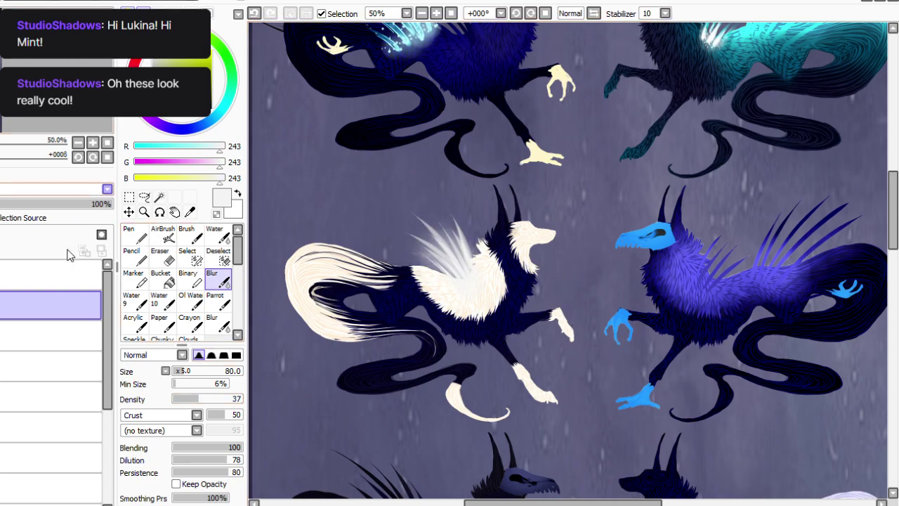
Dot small light grey specks among the spines with the Parrot brush at size 5 and density 100, and brighten the spine bases.
{"action": "left_click", "coordinate": [162, 257]}
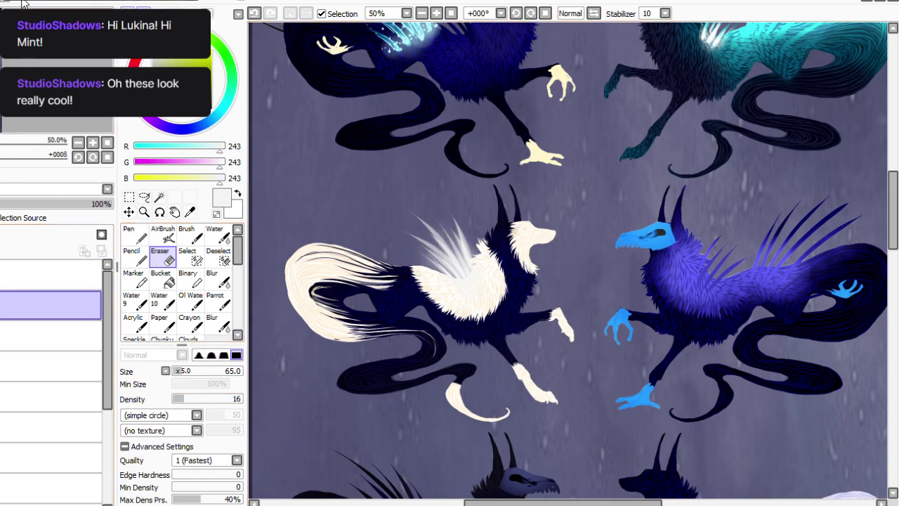
{"action": "left_click", "coordinate": [25, 69]}
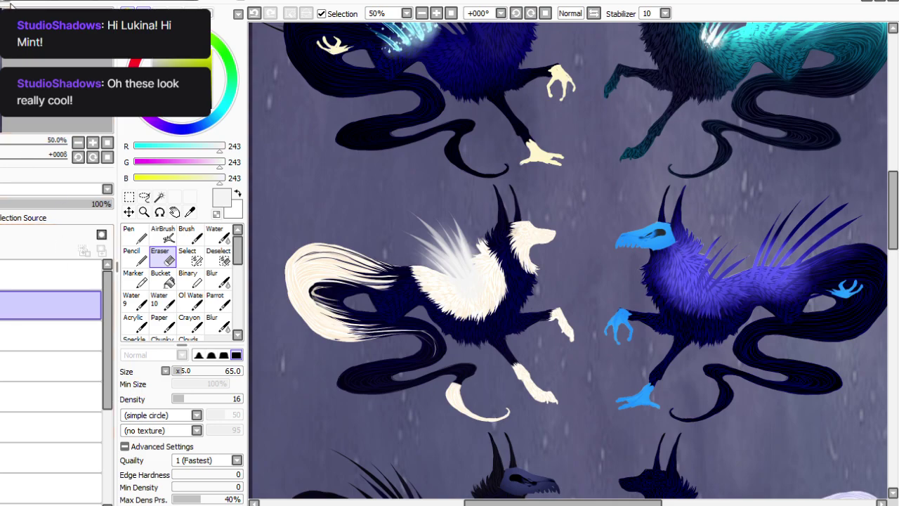
{"action": "left_click_drag", "start_coordinate": [185, 398], "coordinate": [254, 395]}
{"action": "left_click_drag", "start_coordinate": [179, 371], "coordinate": [170, 371]}
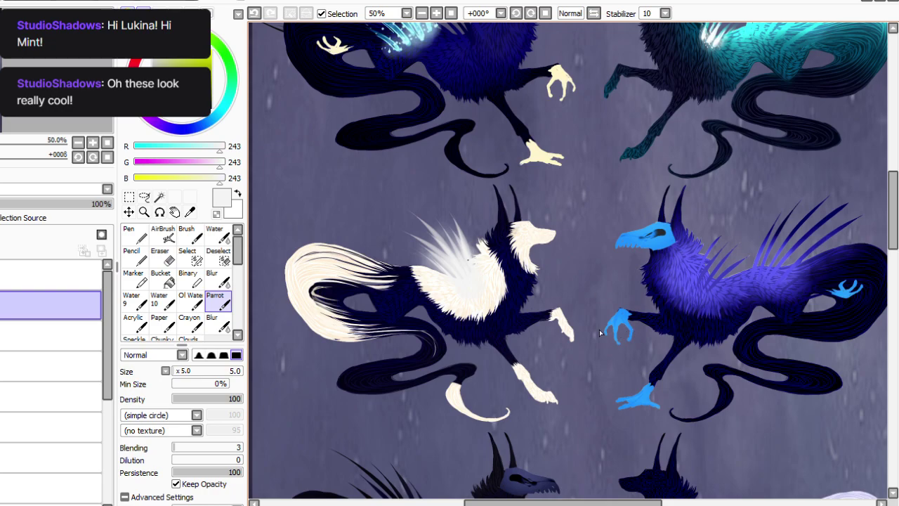
{"action": "left_click", "coordinate": [177, 371]}
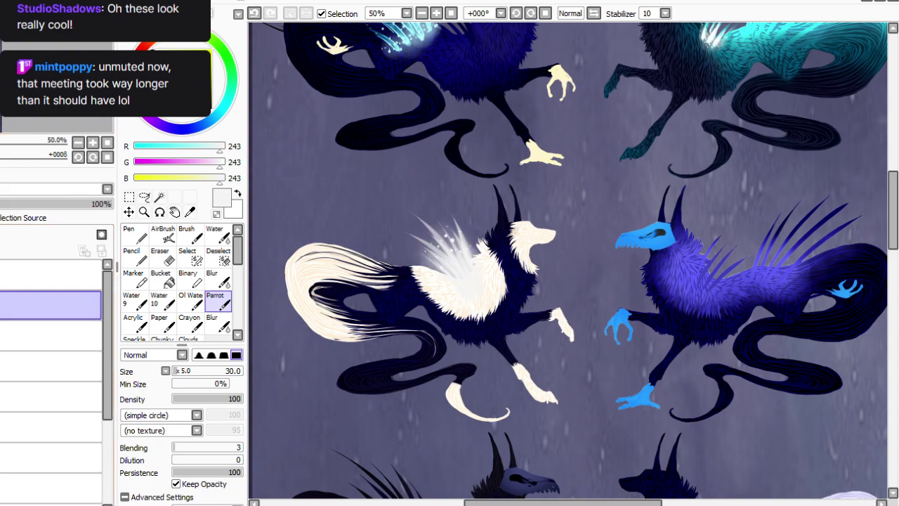
{"action": "left_click", "coordinate": [158, 38]}
{"action": "left_click", "coordinate": [199, 447]}
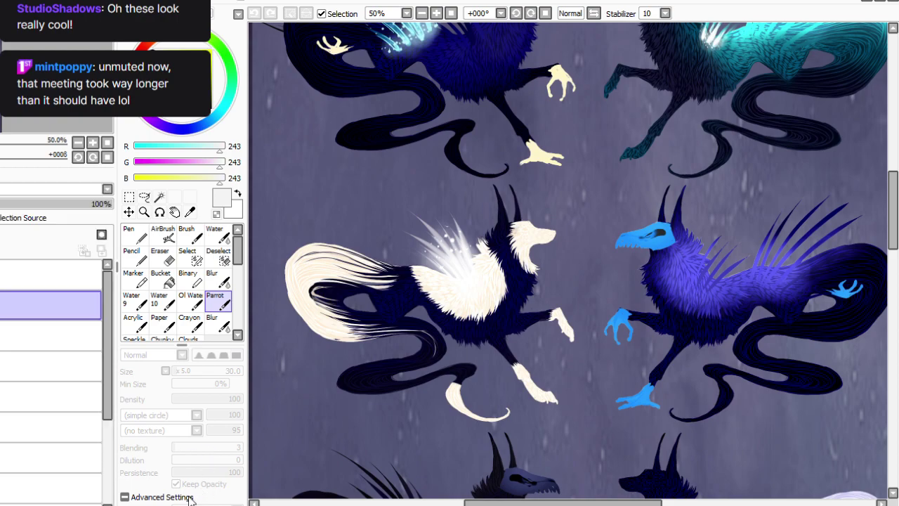
Softly erase the glow where the spines meet the cream fur, using the Eraser at size 65 and density 9.
{"action": "key", "text": "e"}
{"action": "left_click_drag", "start_coordinate": [472, 294], "coordinate": [466, 269]}
{"action": "left_click", "coordinate": [254, 14]}
{"action": "left_click", "coordinate": [254, 14]}
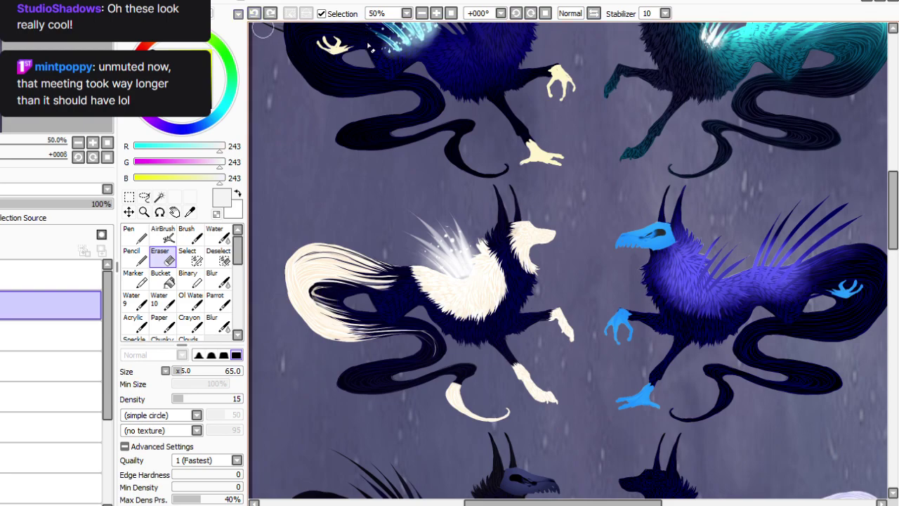
{"action": "left_click", "coordinate": [179, 398]}
{"action": "left_click_drag", "start_coordinate": [468, 293], "coordinate": [483, 287]}
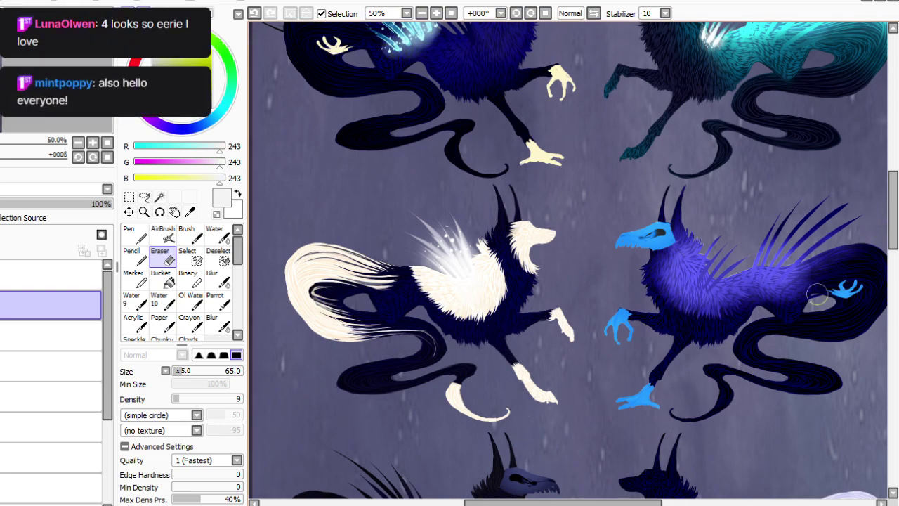
Sample the pale lavender from the fur of the navy-headed white creature as the paint colour for the Parrot brush.
{"action": "left_click_drag", "start_coordinate": [562, 503], "coordinate": [584, 503]}
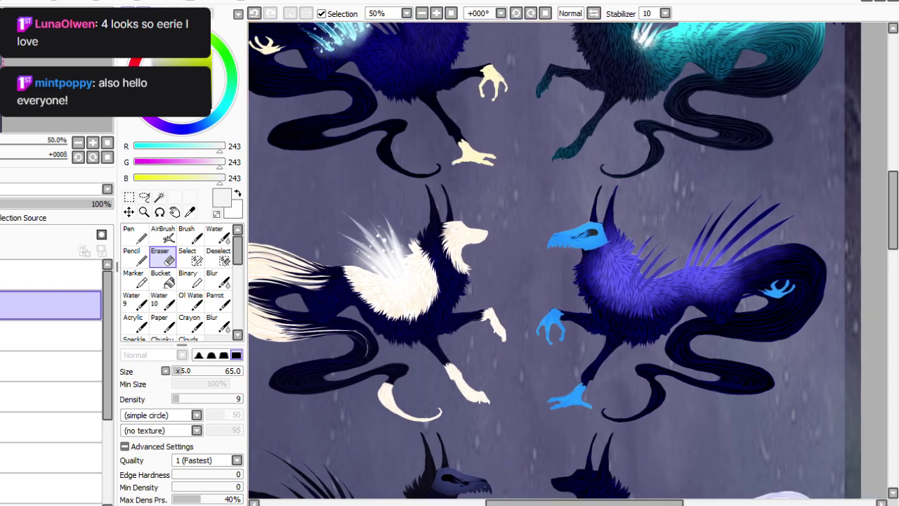
{"action": "left_click_drag", "start_coordinate": [893, 213], "coordinate": [893, 195]}
{"action": "scroll", "coordinate": [554, 261], "scroll_direction": "down", "scroll_amount": 10}
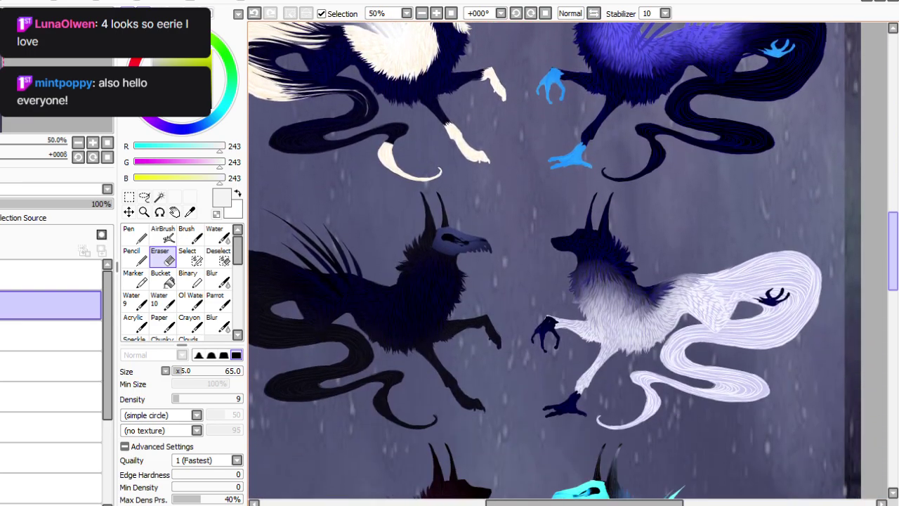
{"action": "left_click_drag", "start_coordinate": [893, 251], "coordinate": [893, 262]}
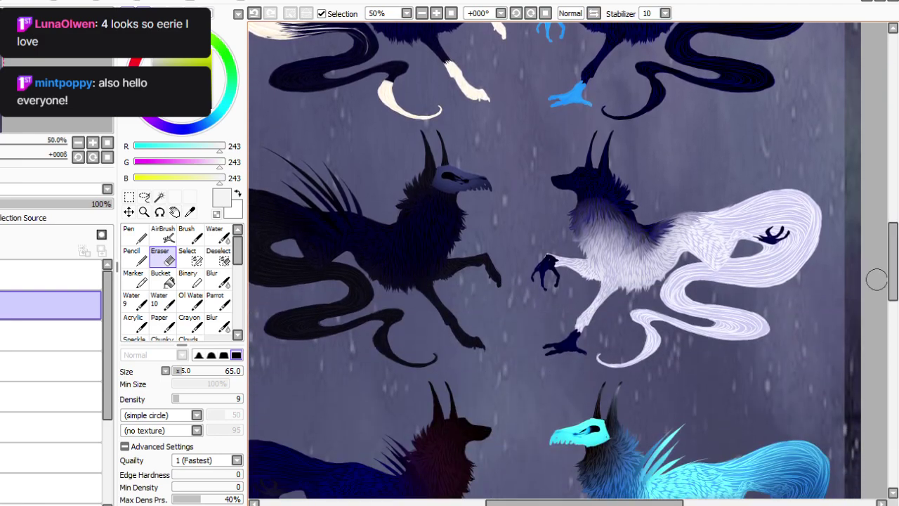
{"action": "left_click_drag", "start_coordinate": [503, 503], "coordinate": [522, 503]}
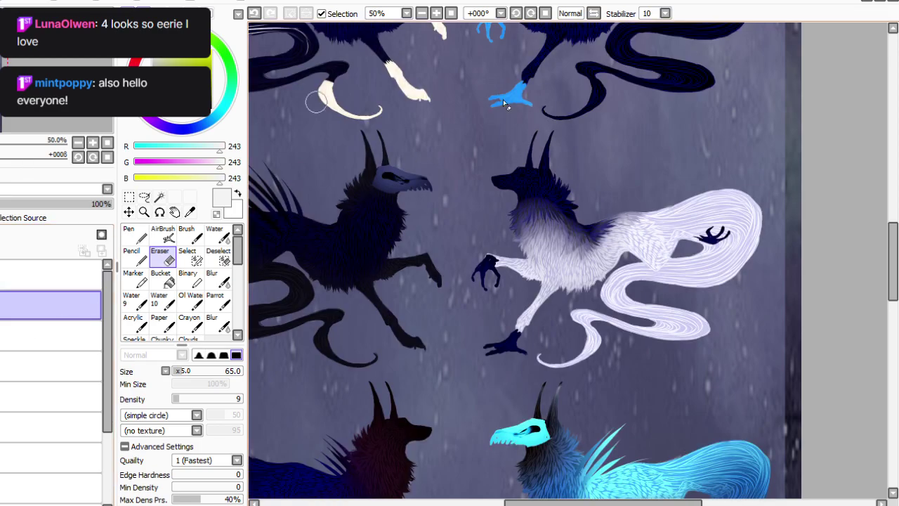
{"action": "left_click", "coordinate": [531, 13]}
{"action": "key", "text": "End"}
{"action": "key", "text": "End"}
{"action": "key", "text": "End"}
{"action": "key", "text": "End"}
{"action": "key", "text": "End"}
{"action": "key", "text": "End"}
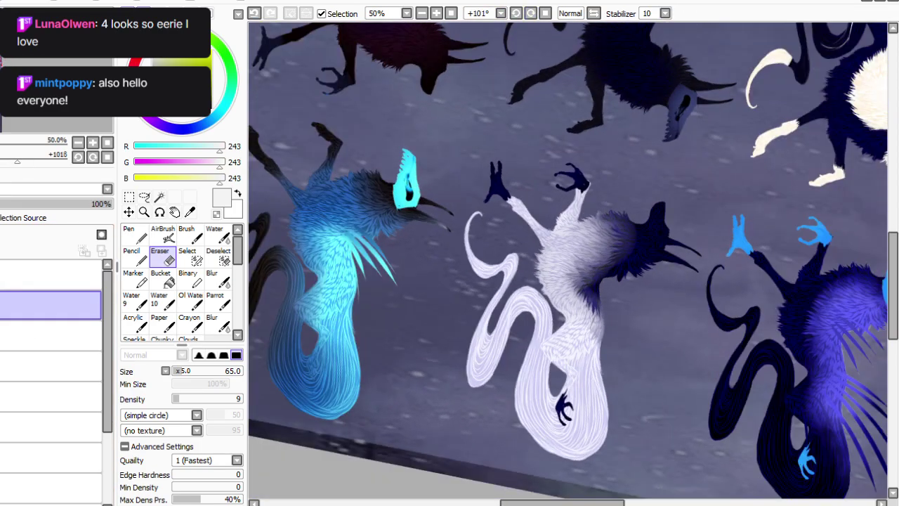
{"action": "key", "text": "alt"}
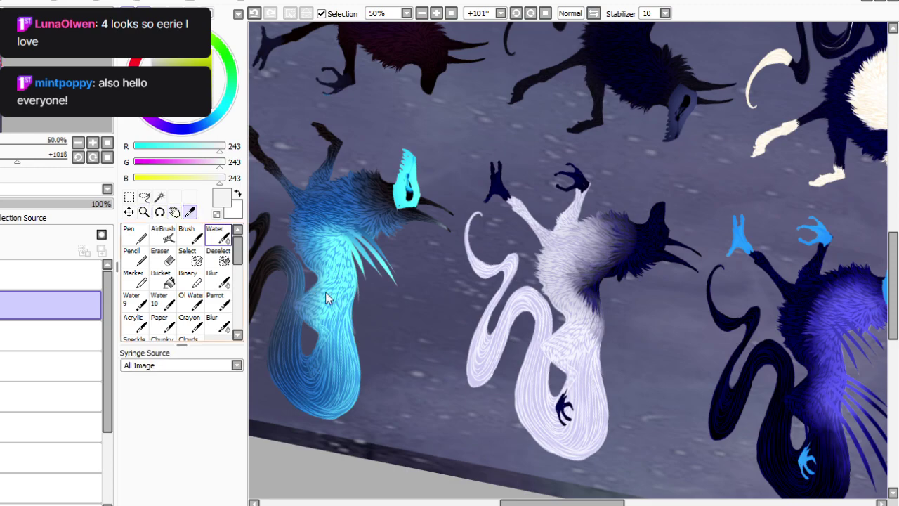
{"action": "left_click", "coordinate": [595, 356]}
{"action": "left_click", "coordinate": [218, 301]}
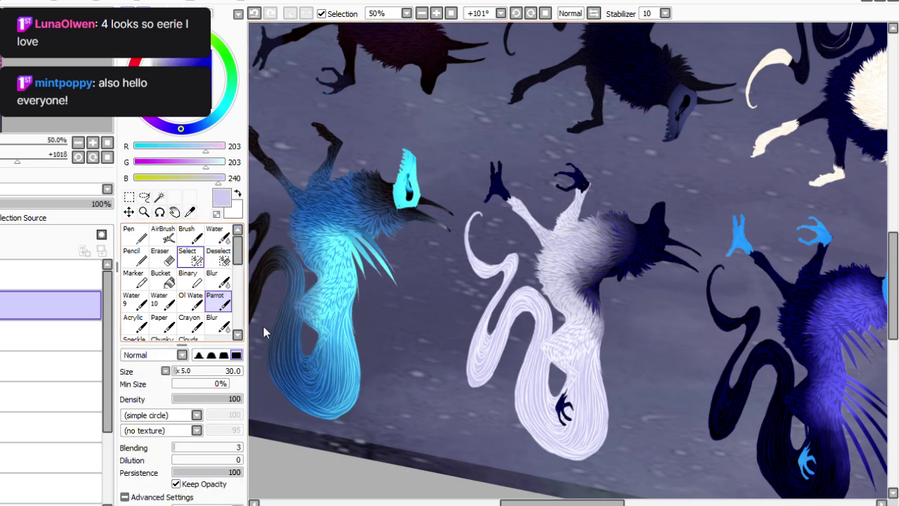
Paint violet-blue (RGB 115, 112, 255) spines on the navy-headed white creature's shoulder and haunch with the Parrot brush at size 45 and density 36.
{"action": "left_click", "coordinate": [151, 54]}
{"action": "key", "text": "]"}
{"action": "key", "text": "]"}
{"action": "key", "text": "]"}
{"action": "key", "text": "]"}
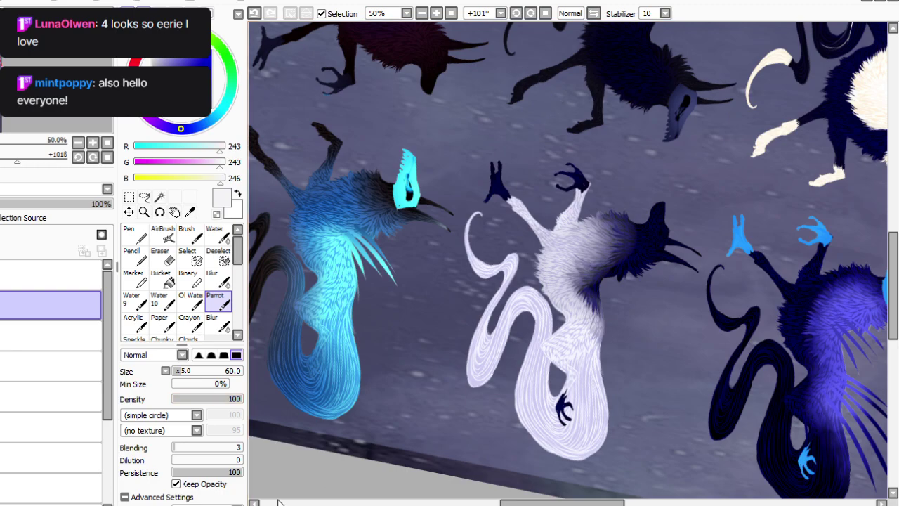
{"action": "left_click", "coordinate": [199, 398]}
{"action": "key", "text": "["}
{"action": "key", "text": "["}
{"action": "left_click", "coordinate": [160, 52]}
{"action": "mouse_move", "coordinate": [159, 51]}
{"action": "left_mouse_down"}
{"action": "mouse_move", "coordinate": [194, 62]}
{"action": "mouse_move", "coordinate": [184, 50]}
{"action": "left_mouse_up"}
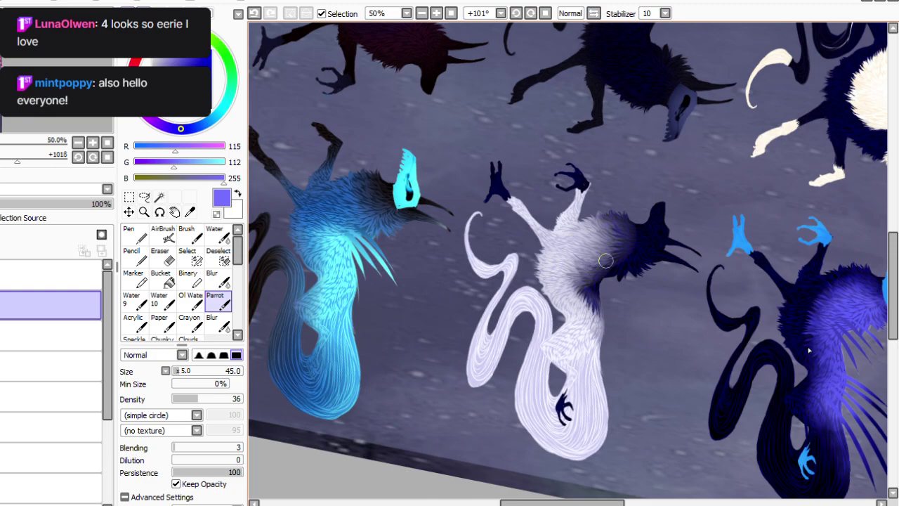
{"action": "left_click_drag", "start_coordinate": [598, 273], "coordinate": [633, 313]}
{"action": "mouse_move", "coordinate": [596, 274]}
{"action": "left_mouse_down"}
{"action": "mouse_move", "coordinate": [624, 326]}
{"action": "mouse_move", "coordinate": [632, 296]}
{"action": "mouse_move", "coordinate": [644, 316]}
{"action": "left_mouse_up"}
{"action": "mouse_move", "coordinate": [598, 278]}
{"action": "left_mouse_down"}
{"action": "mouse_move", "coordinate": [623, 313]}
{"action": "mouse_move", "coordinate": [634, 374]}
{"action": "left_mouse_up"}
{"action": "mouse_move", "coordinate": [593, 338]}
{"action": "left_mouse_down"}
{"action": "mouse_move", "coordinate": [641, 395]}
{"action": "mouse_move", "coordinate": [588, 339]}
{"action": "mouse_move", "coordinate": [645, 444]}
{"action": "mouse_move", "coordinate": [583, 344]}
{"action": "mouse_move", "coordinate": [611, 416]}
{"action": "mouse_move", "coordinate": [575, 345]}
{"action": "mouse_move", "coordinate": [591, 412]}
{"action": "left_mouse_up"}
Layer pale lavender (RGB 232, 232, 255) strokes over the haunch and shoulder spines of the navy-headed white creature.
{"action": "left_click", "coordinate": [158, 51]}
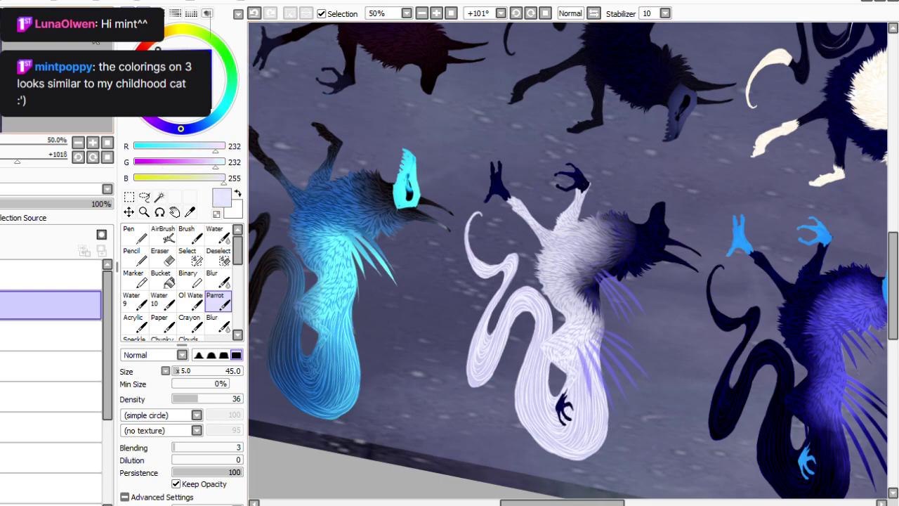
{"action": "left_click_drag", "start_coordinate": [575, 347], "coordinate": [612, 398]}
{"action": "left_click_drag", "start_coordinate": [591, 345], "coordinate": [632, 378]}
{"action": "mouse_move", "coordinate": [593, 329]}
{"action": "left_mouse_down"}
{"action": "mouse_move", "coordinate": [622, 353]}
{"action": "mouse_move", "coordinate": [615, 340]}
{"action": "left_mouse_up"}
{"action": "left_click", "coordinate": [531, 13]}
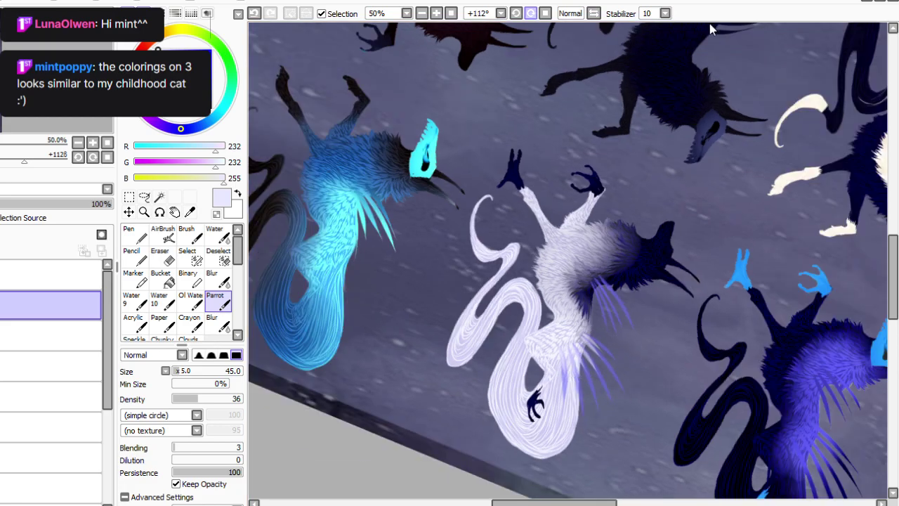
{"action": "left_click", "coordinate": [531, 13]}
{"action": "left_click", "coordinate": [531, 13]}
{"action": "mouse_move", "coordinate": [591, 286]}
{"action": "left_mouse_down"}
{"action": "mouse_move", "coordinate": [604, 341]}
{"action": "mouse_move", "coordinate": [585, 288]}
{"action": "mouse_move", "coordinate": [588, 338]}
{"action": "mouse_move", "coordinate": [580, 293]}
{"action": "mouse_move", "coordinate": [580, 326]}
{"action": "left_mouse_up"}
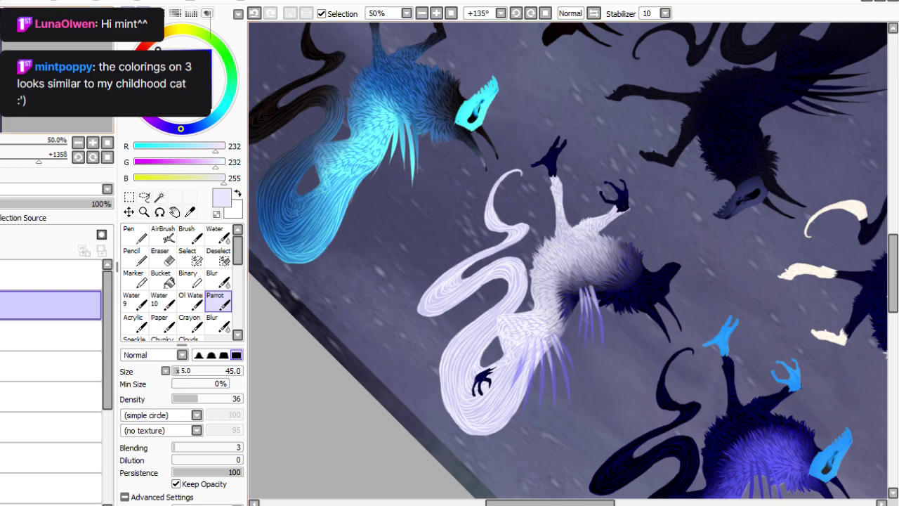
Lighten the bases of both spine clusters with the Parrot brush at size 90 and density 14, and blend them with the Blur brush.
{"action": "left_click", "coordinate": [182, 399]}
{"action": "left_click", "coordinate": [186, 371]}
{"action": "left_click_drag", "start_coordinate": [584, 292], "coordinate": [590, 303]}
{"action": "left_click_drag", "start_coordinate": [549, 336], "coordinate": [542, 354]}
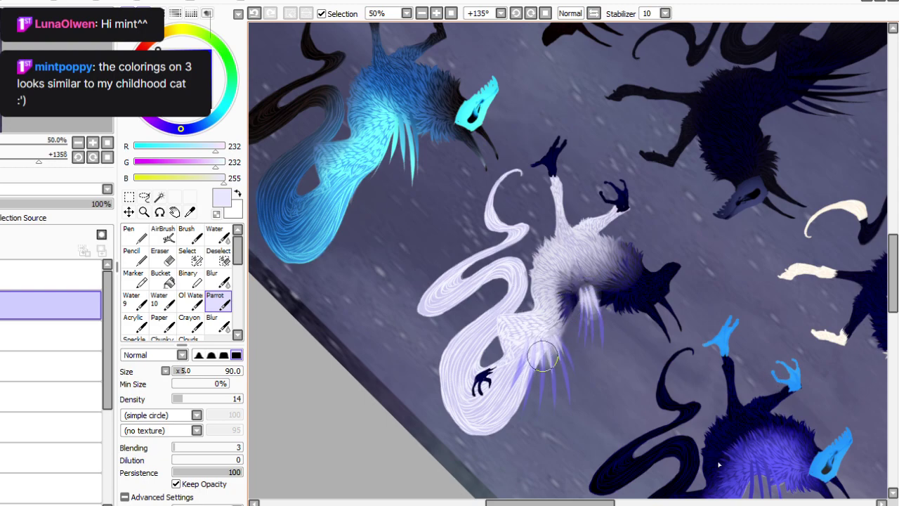
{"action": "left_click", "coordinate": [218, 280]}
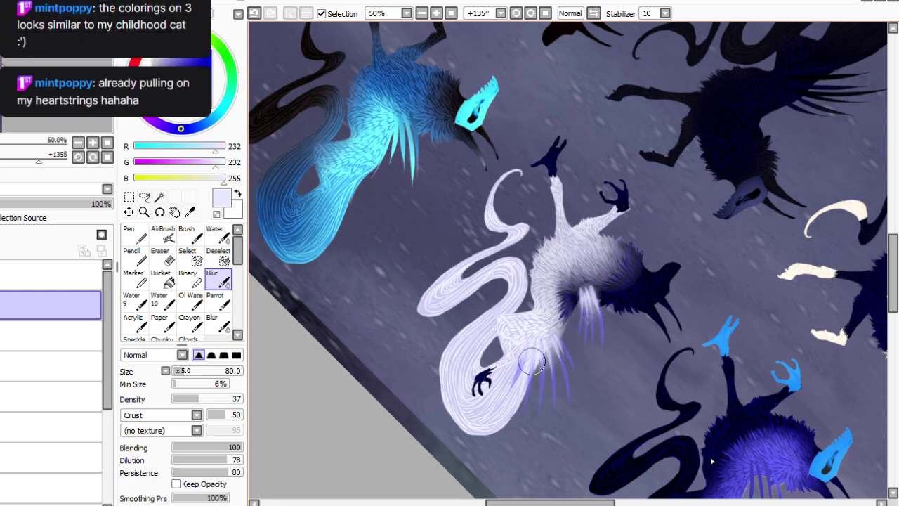
{"action": "key", "text": "Home"}
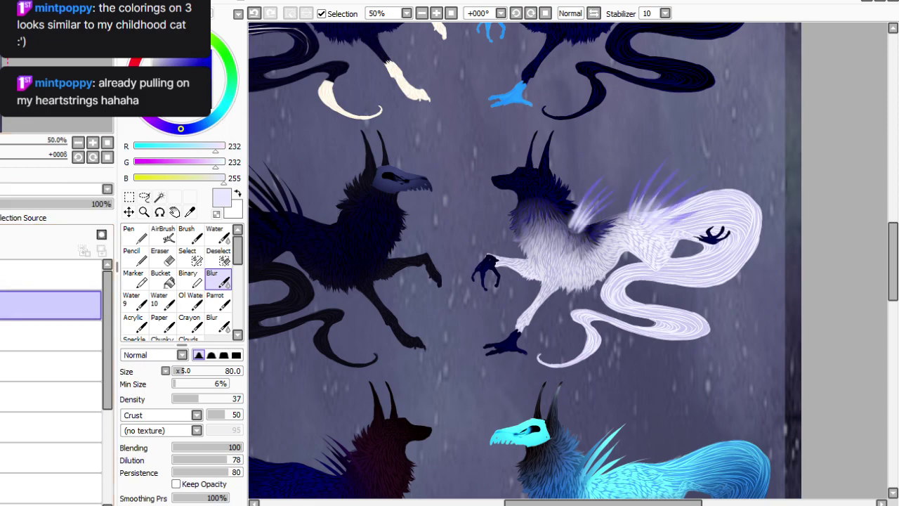
Paint white strokes at the bases of the navy-headed creature's shoulder spines with the Parrot brush at size 20 and density 100.
{"action": "left_click", "coordinate": [151, 50]}
{"action": "left_click", "coordinate": [241, 399]}
{"action": "left_click_drag", "start_coordinate": [185, 371], "coordinate": [175, 371]}
{"action": "key", "text": "Delete"}
{"action": "key", "text": "Delete"}
{"action": "key", "text": "Delete"}
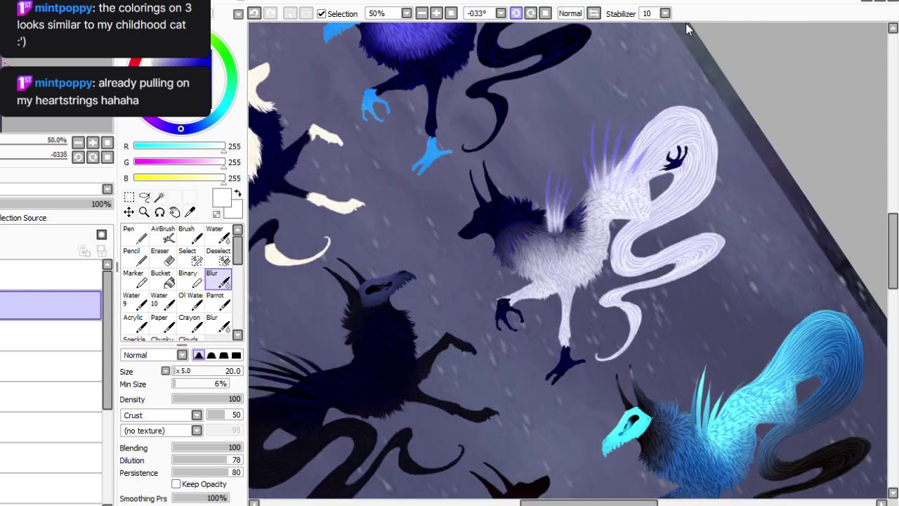
{"action": "key", "text": "Page_Up"}
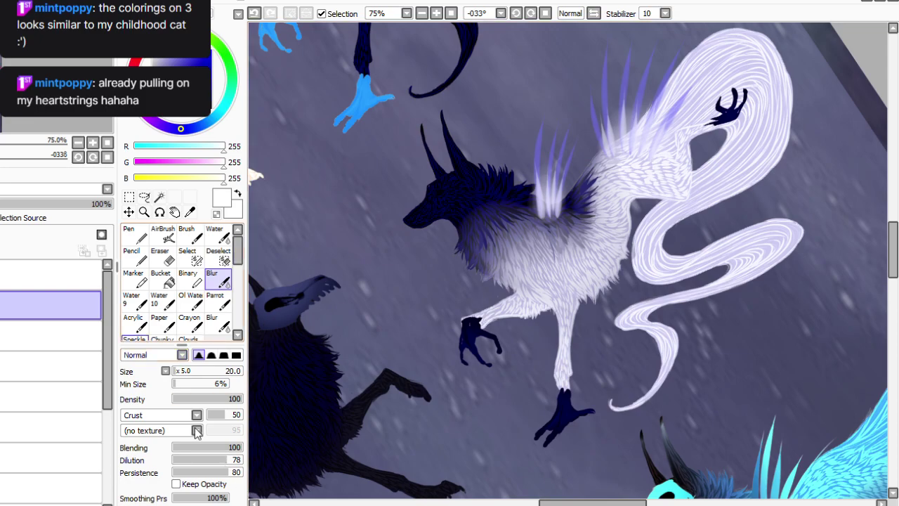
{"action": "left_click", "coordinate": [218, 302]}
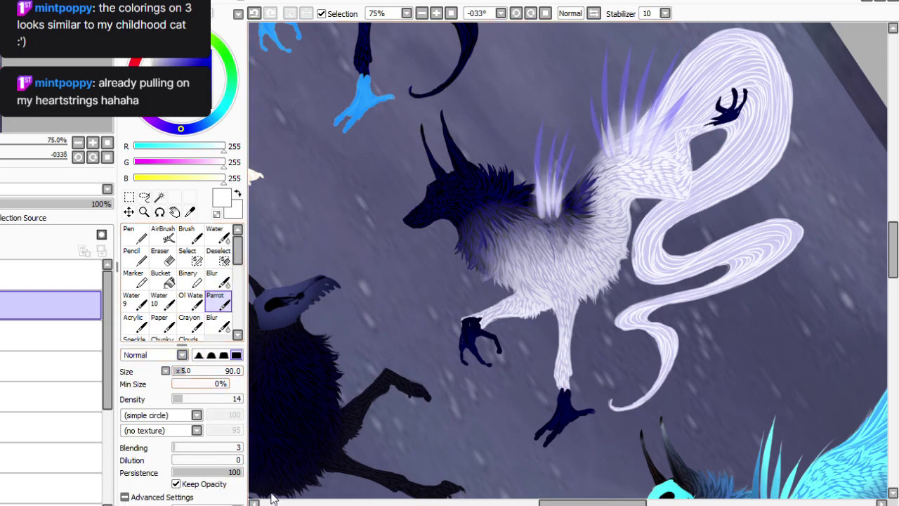
{"action": "left_click_drag", "start_coordinate": [188, 399], "coordinate": [242, 399]}
{"action": "left_click", "coordinate": [177, 371]}
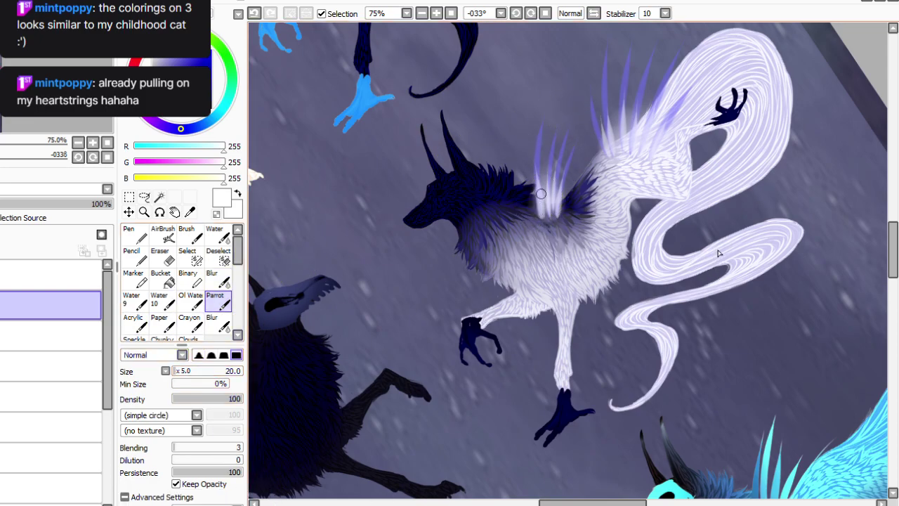
{"action": "key", "text": "ctrl+z"}
{"action": "key", "text": "ctrl+y"}
{"action": "key", "text": "Delete"}
{"action": "key", "text": "Delete"}
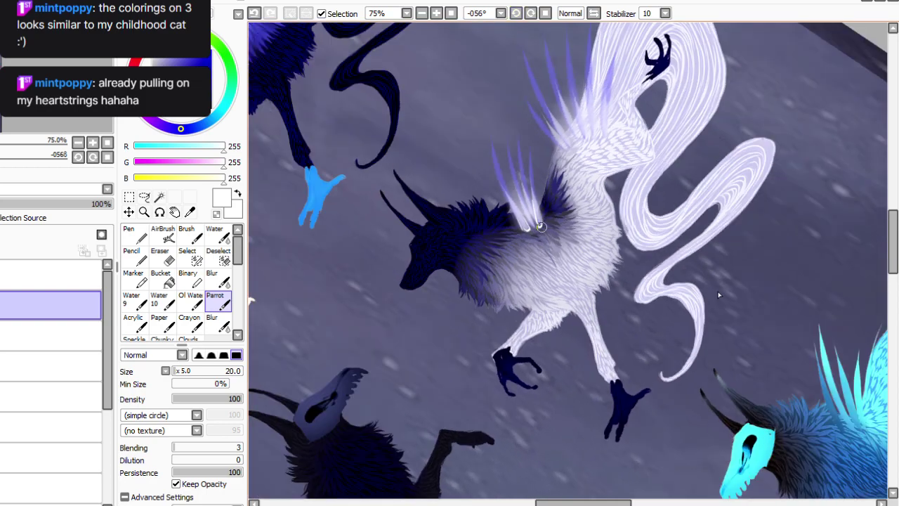
{"action": "left_click_drag", "start_coordinate": [529, 214], "coordinate": [532, 229]}
Paint white streaks from the bases of the haunch spines on the navy-headed white creature.
{"action": "key", "text": "Home"}
{"action": "key", "text": "End"}
{"action": "key", "text": "End"}
{"action": "key", "text": "End"}
{"action": "key", "text": "End"}
{"action": "key", "text": "End"}
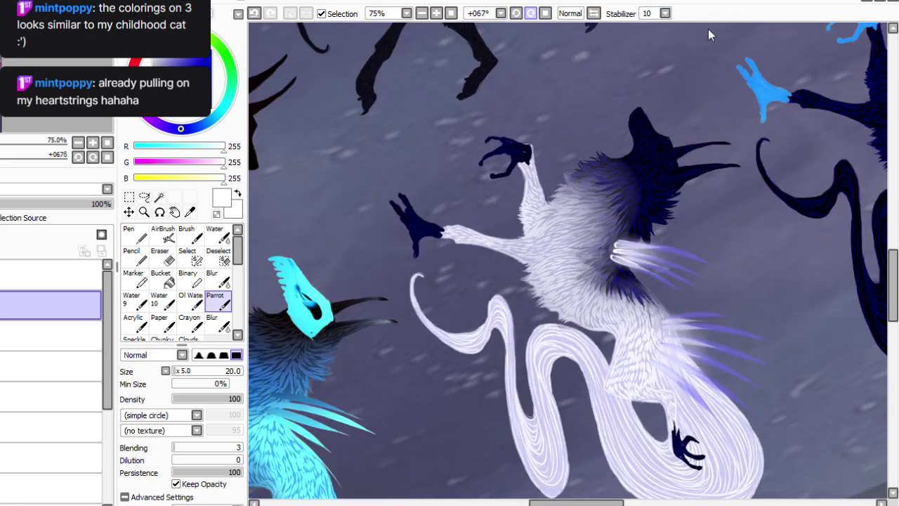
{"action": "left_click", "coordinate": [531, 14]}
{"action": "left_click", "coordinate": [531, 14]}
{"action": "left_click", "coordinate": [531, 13]}
{"action": "left_click", "coordinate": [531, 14]}
{"action": "left_click", "coordinate": [531, 13]}
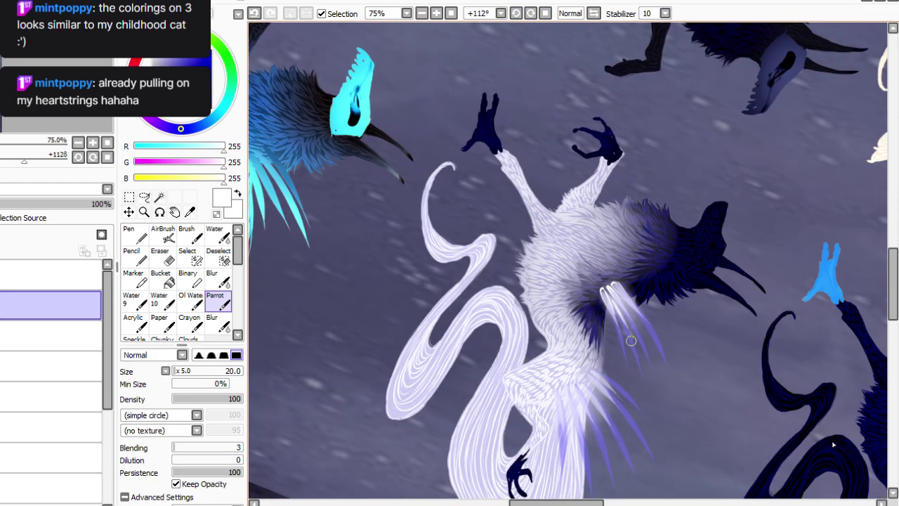
{"action": "scroll", "coordinate": [534, 133], "scroll_direction": "down", "scroll_amount": 5}
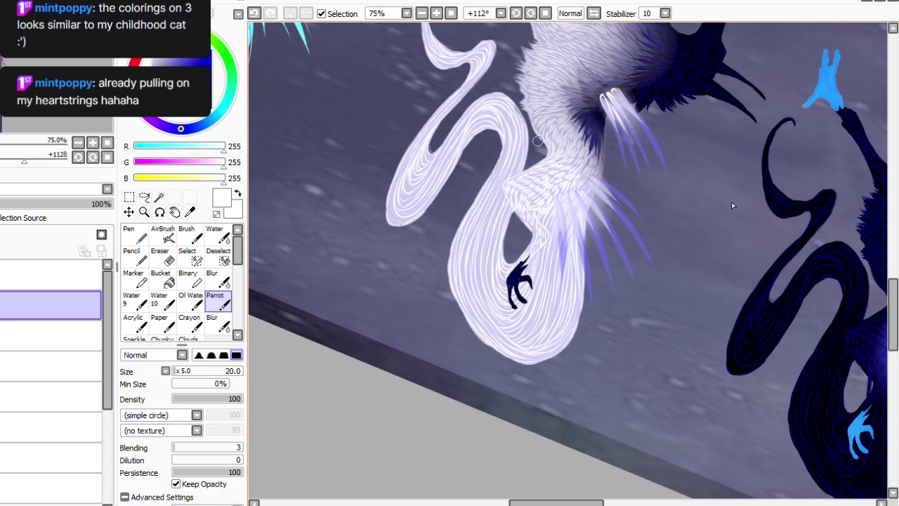
{"action": "left_click_drag", "start_coordinate": [586, 181], "coordinate": [616, 209]}
{"action": "mouse_move", "coordinate": [590, 178]}
{"action": "left_mouse_down"}
{"action": "mouse_move", "coordinate": [616, 190]}
{"action": "mouse_move", "coordinate": [619, 240]}
{"action": "left_mouse_up"}
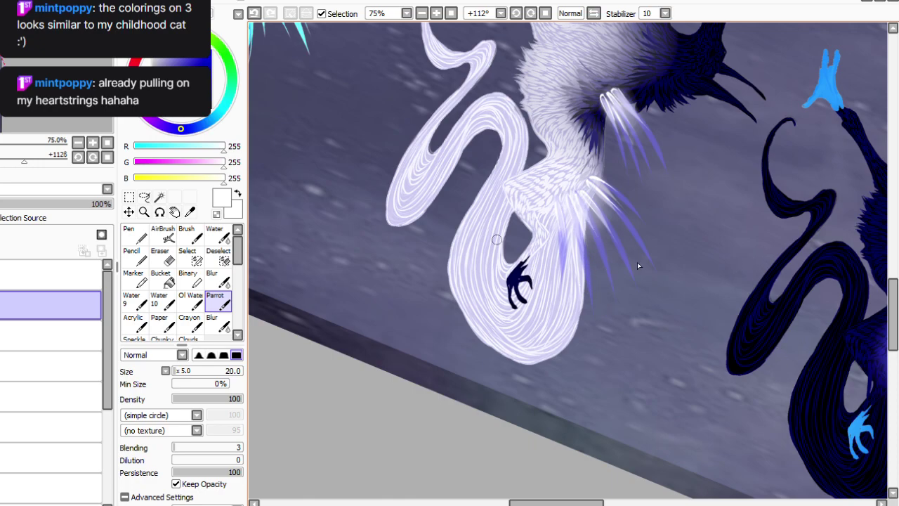
{"action": "key", "text": "Delete"}
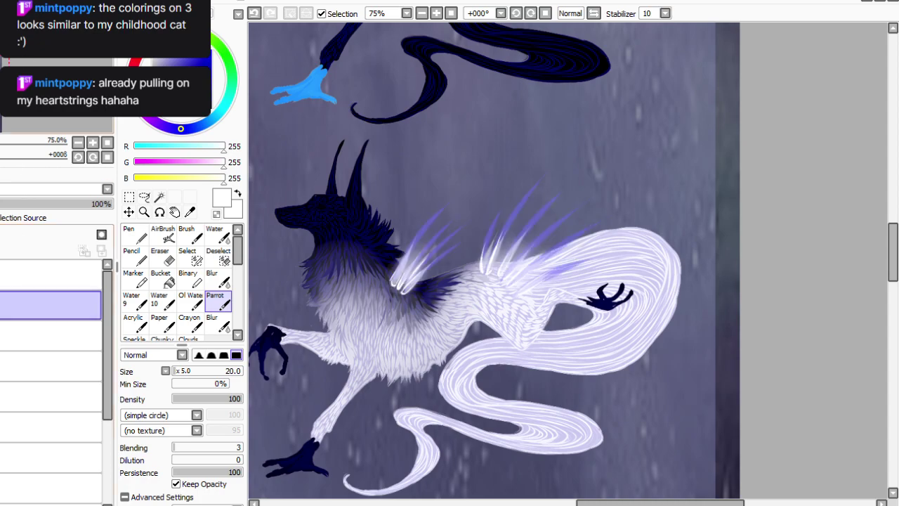
{"action": "left_click", "coordinate": [531, 14]}
{"action": "left_click", "coordinate": [531, 14]}
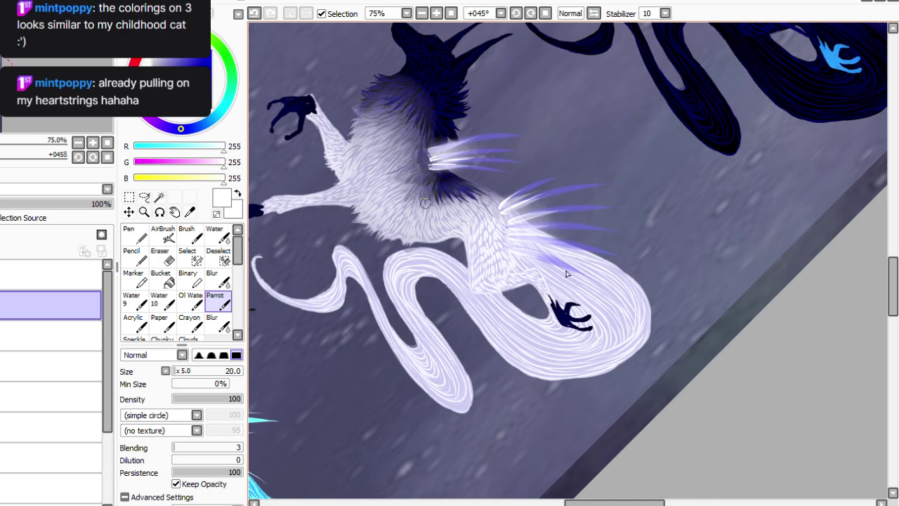
Examine the spines on the creature designs across the whole sheet, from the top rows to the lower ones.
{"action": "left_click", "coordinate": [451, 13]}
{"action": "left_click", "coordinate": [436, 14]}
{"action": "left_click", "coordinate": [436, 13]}
{"action": "left_click", "coordinate": [436, 14]}
{"action": "left_click", "coordinate": [436, 13]}
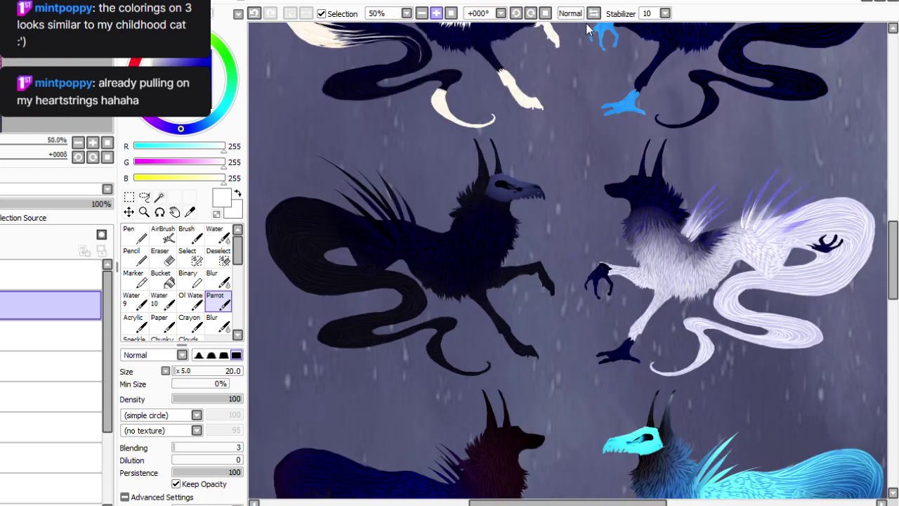
{"action": "left_click_drag", "start_coordinate": [893, 277], "coordinate": [893, 189]}
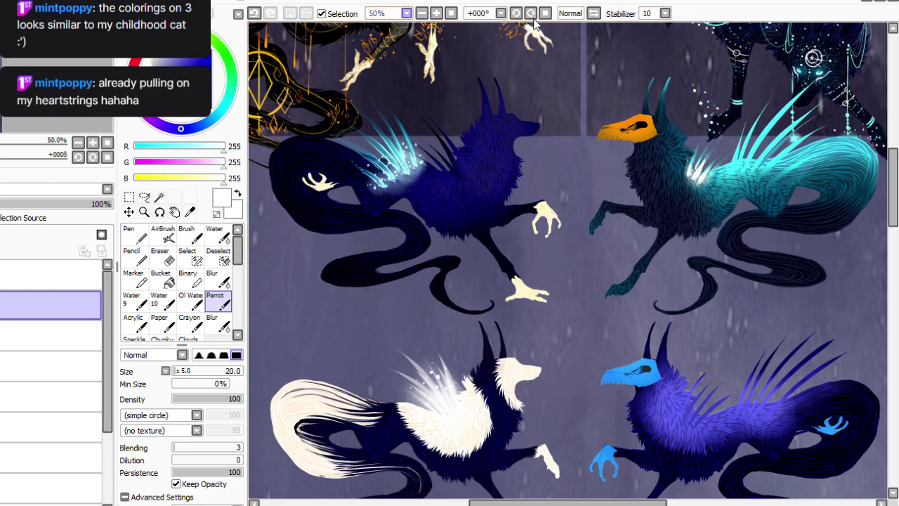
{"action": "left_click_drag", "start_coordinate": [892, 198], "coordinate": [892, 328]}
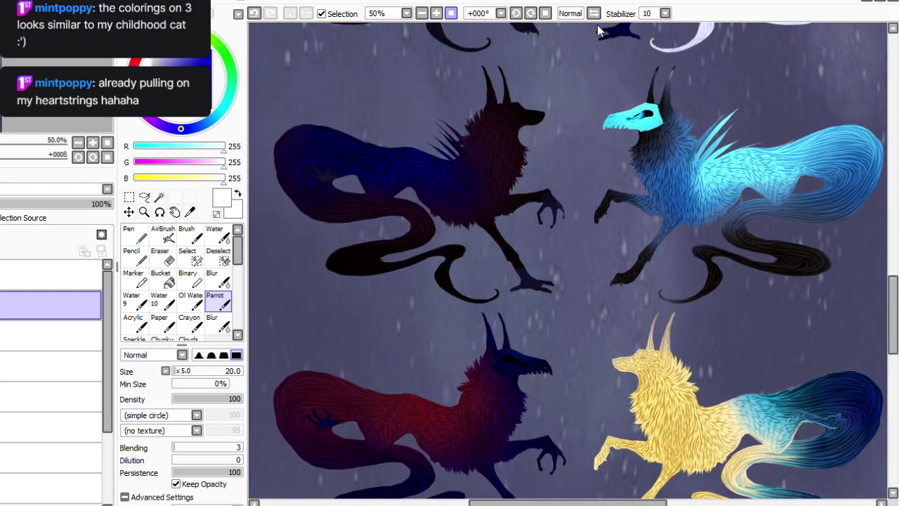
{"action": "left_click", "coordinate": [451, 13]}
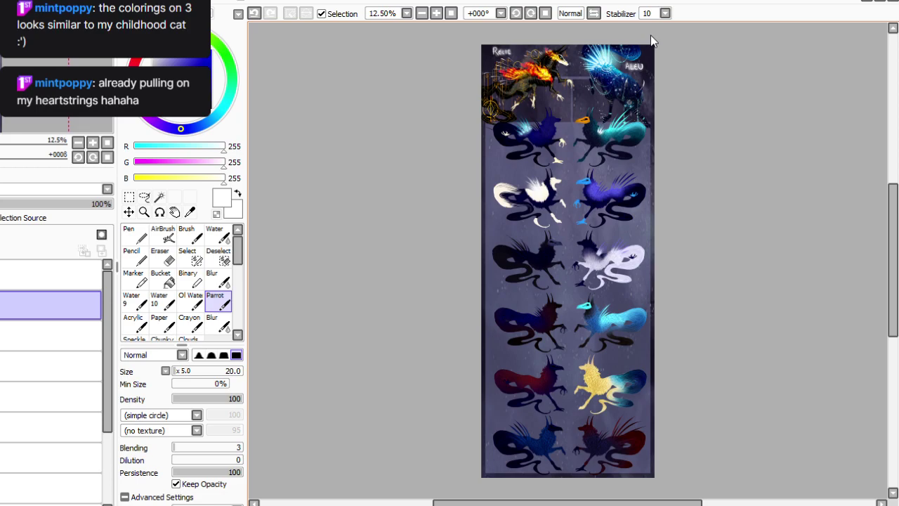
{"action": "key", "text": "plus"}
{"action": "key", "text": "plus"}
{"action": "key", "text": "plus"}
{"action": "key", "text": "plus"}
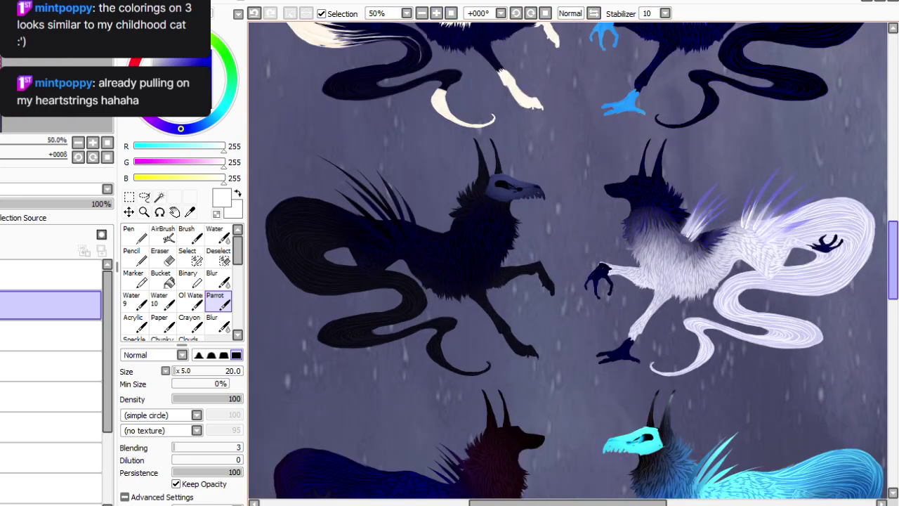
{"action": "scroll", "coordinate": [604, 35], "scroll_direction": "down", "scroll_amount": 5}
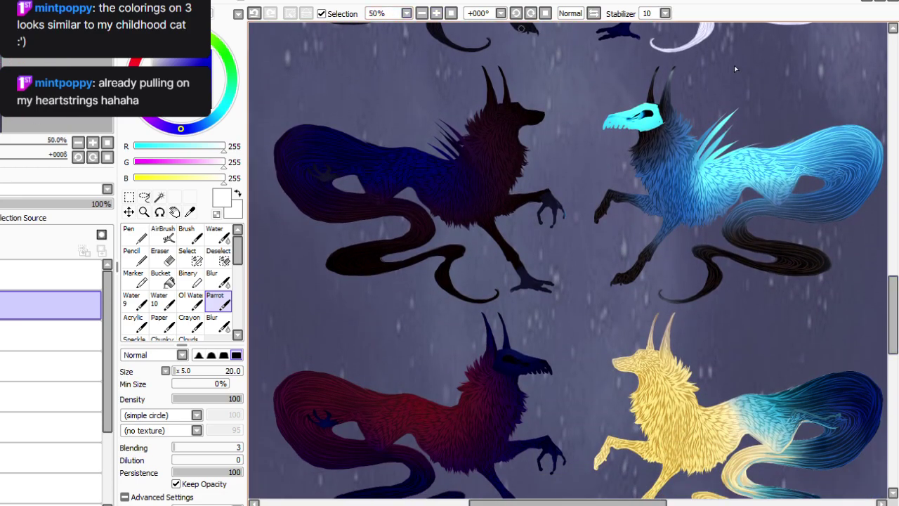
{"action": "scroll", "coordinate": [685, 44], "scroll_direction": "up", "scroll_amount": 3}
{"action": "scroll", "coordinate": [685, 44], "scroll_direction": "down", "scroll_amount": 1}
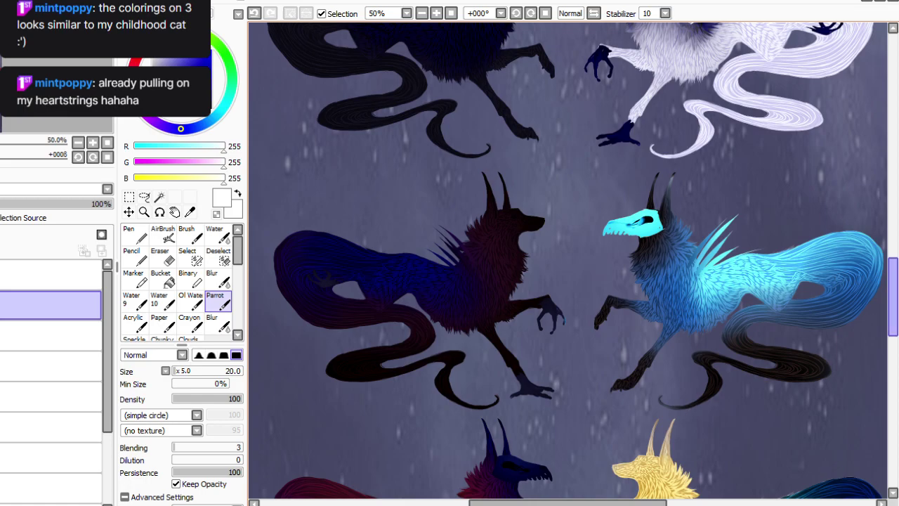
Paint light cyan (RGB 107, 255, 255) spines on the cyan-skulled blue creature's haunch with the Parrot brush at size 30 and density 36.
{"action": "left_click_drag", "start_coordinate": [570, 503], "coordinate": [589, 503]}
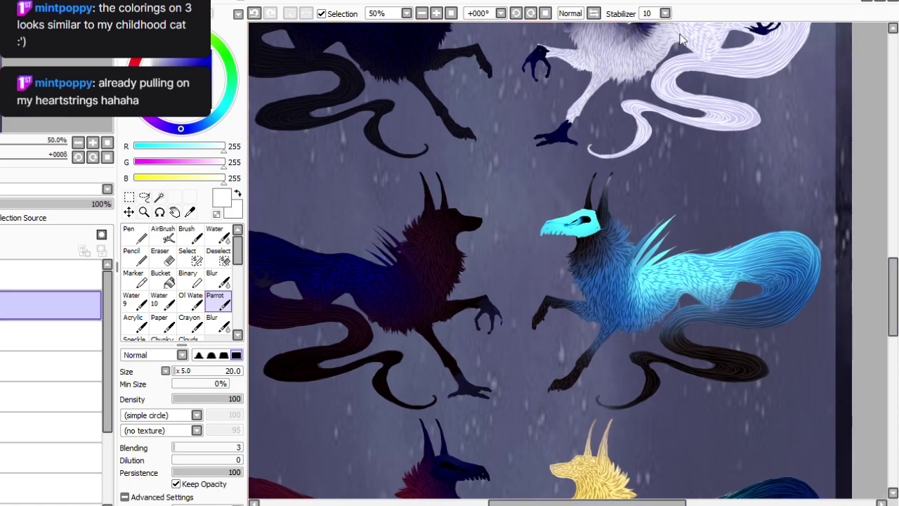
{"action": "left_click", "coordinate": [531, 13]}
{"action": "key", "text": "End"}
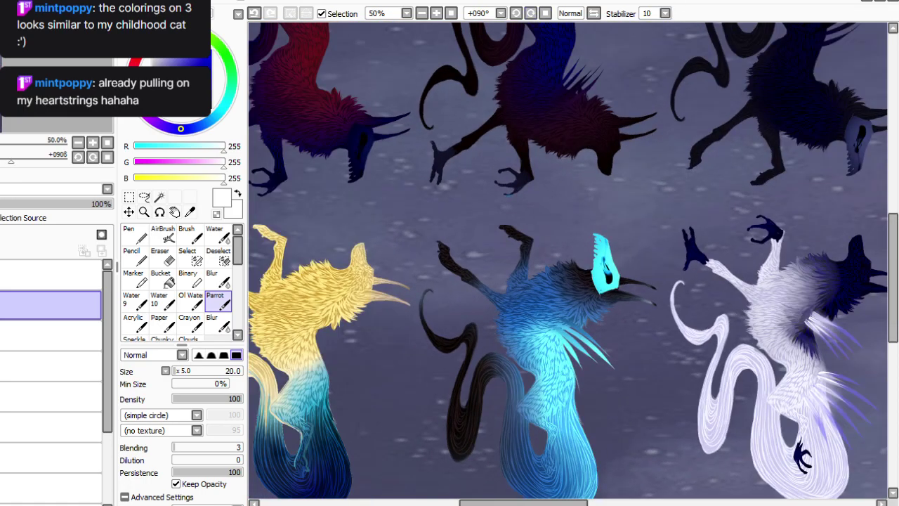
{"action": "key", "text": "alt"}
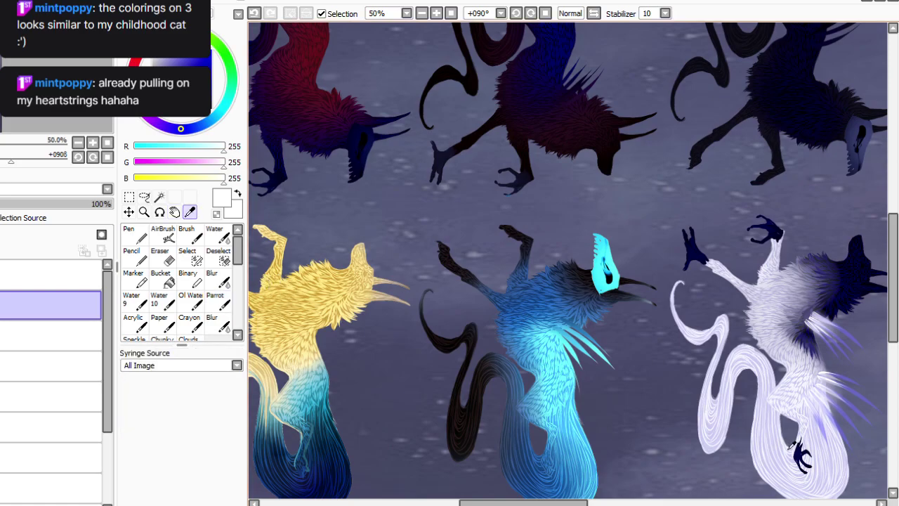
{"action": "left_click", "coordinate": [582, 341]}
{"action": "left_click", "coordinate": [215, 300]}
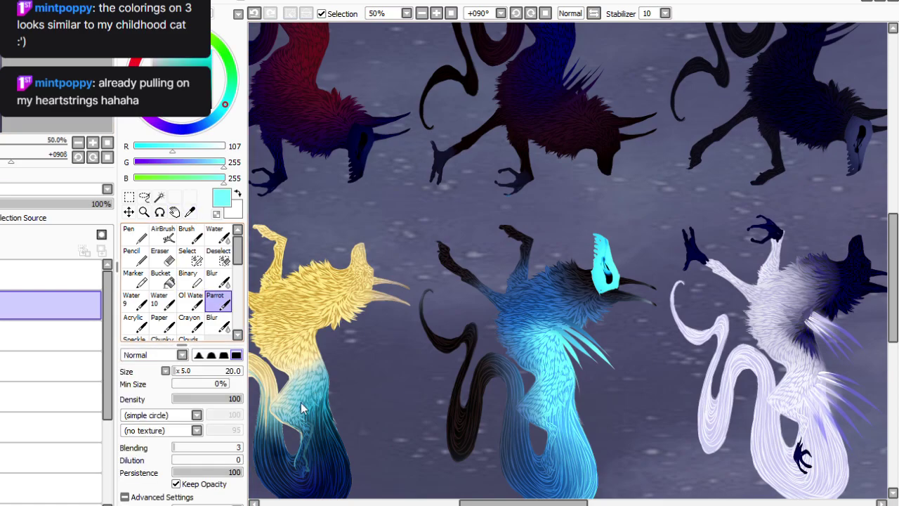
{"action": "mouse_move", "coordinate": [711, 23]}
{"action": "left_mouse_down"}
{"action": "mouse_move", "coordinate": [765, 28]}
{"action": "mouse_move", "coordinate": [798, 155]}
{"action": "left_mouse_up"}
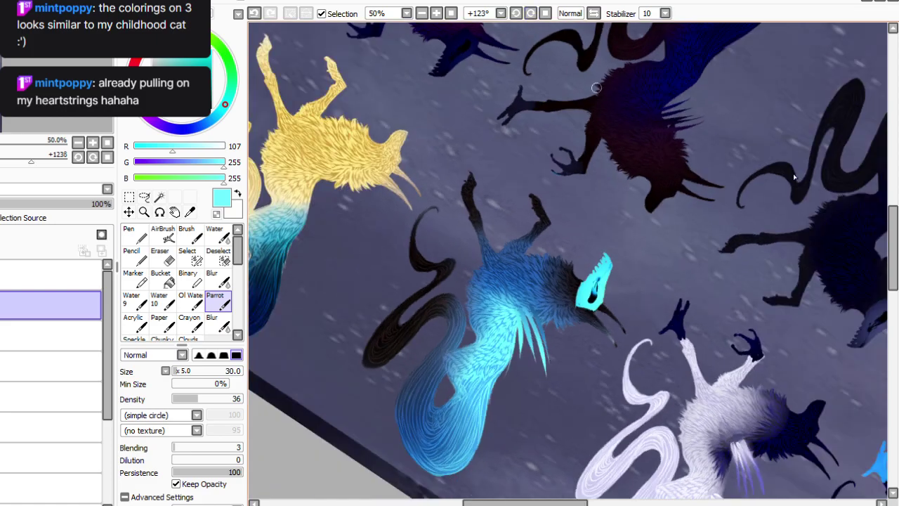
{"action": "left_click_drag", "start_coordinate": [499, 365], "coordinate": [510, 424]}
{"action": "left_click_drag", "start_coordinate": [501, 358], "coordinate": [523, 402]}
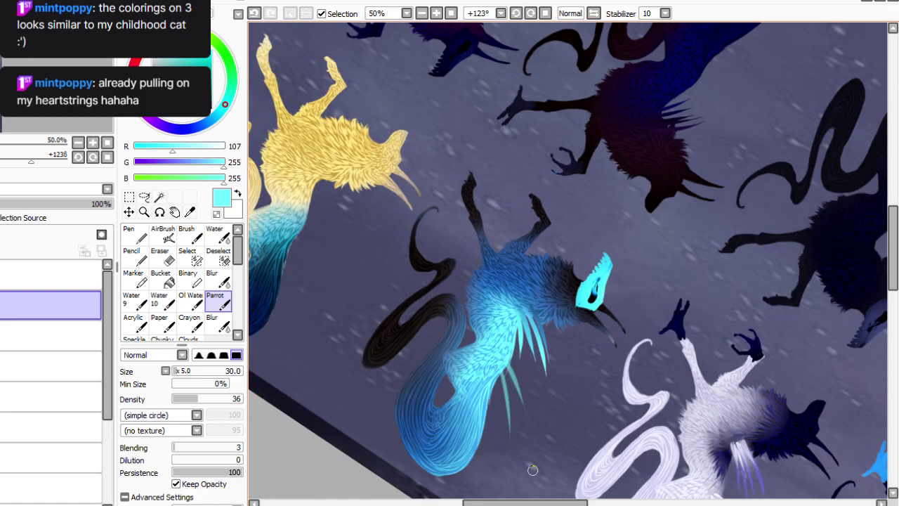
{"action": "mouse_move", "coordinate": [512, 357]}
{"action": "left_mouse_down"}
{"action": "mouse_move", "coordinate": [530, 387]}
{"action": "mouse_move", "coordinate": [497, 431]}
{"action": "mouse_move", "coordinate": [492, 487]}
{"action": "left_mouse_up"}
{"action": "left_click_drag", "start_coordinate": [485, 389], "coordinate": [475, 449]}
{"action": "left_click_drag", "start_coordinate": [476, 371], "coordinate": [463, 437]}
Layer paler cyan (RGB 193, 255, 255) strokes over the blue creature's haunch spines at size 15 and density 92.
{"action": "left_click", "coordinate": [167, 49]}
{"action": "left_click_drag", "start_coordinate": [198, 398], "coordinate": [237, 398]}
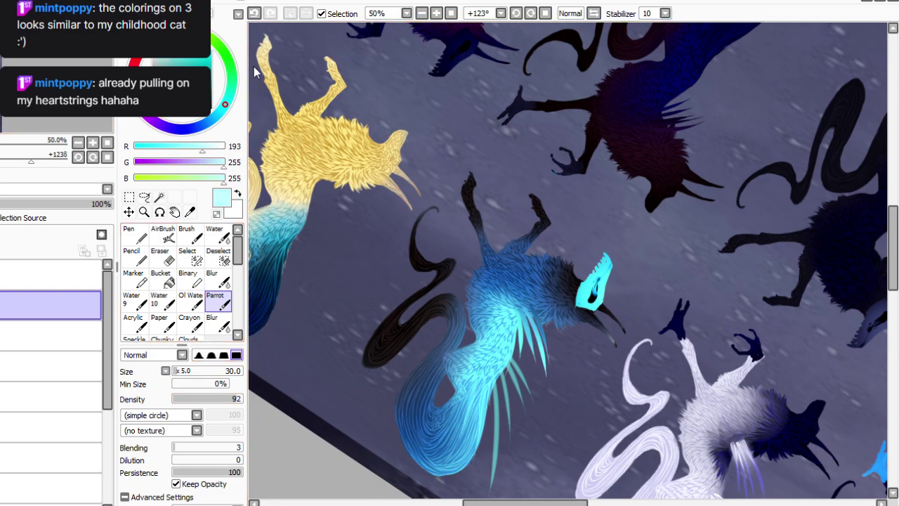
{"action": "left_click", "coordinate": [175, 371]}
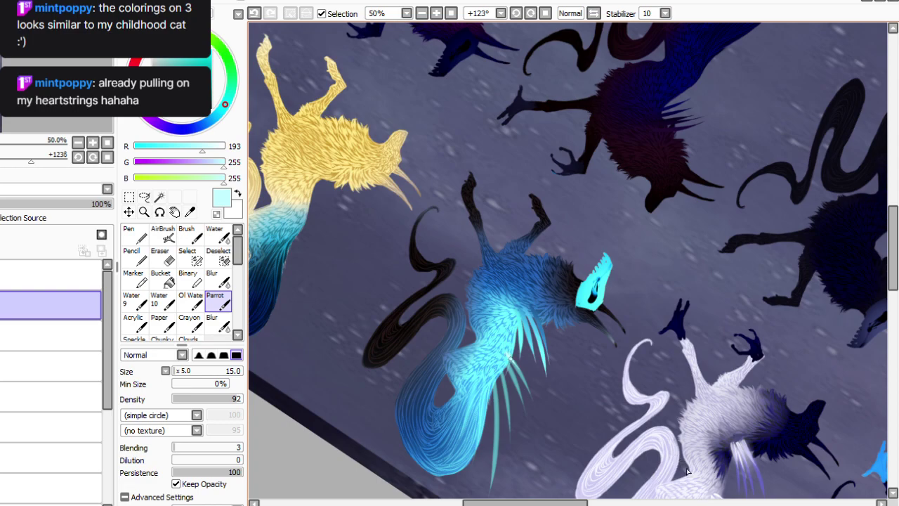
{"action": "left_click_drag", "start_coordinate": [506, 364], "coordinate": [496, 405]}
{"action": "left_click_drag", "start_coordinate": [497, 367], "coordinate": [488, 426]}
{"action": "mouse_move", "coordinate": [486, 369]}
{"action": "left_mouse_down"}
{"action": "mouse_move", "coordinate": [480, 411]}
{"action": "mouse_move", "coordinate": [468, 413]}
{"action": "left_mouse_up"}
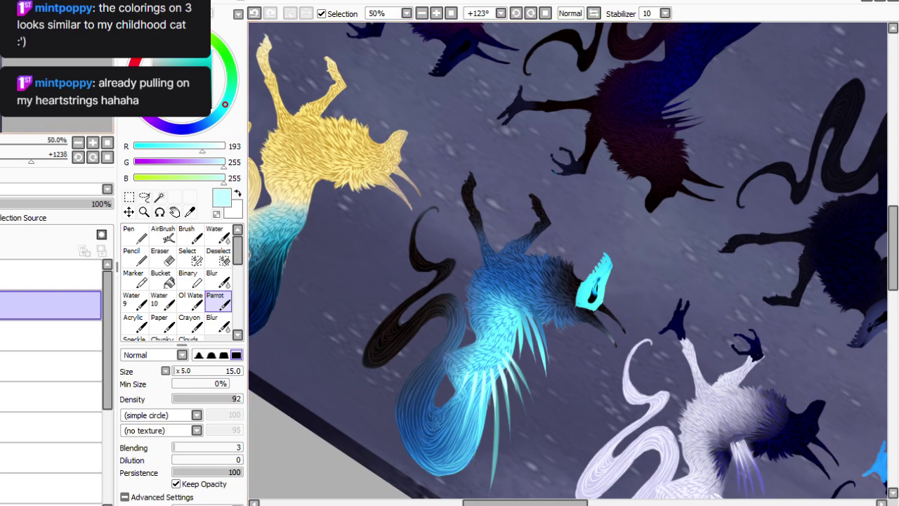
Refine the blue creature's haunch spines with very pale cyan (RGB 214, 255, 255) at size 5 and density 96, and save the file.
{"action": "left_click_drag", "start_coordinate": [167, 50], "coordinate": [162, 49]}
{"action": "left_click", "coordinate": [174, 371]}
{"action": "key", "text": "ctrl+s"}
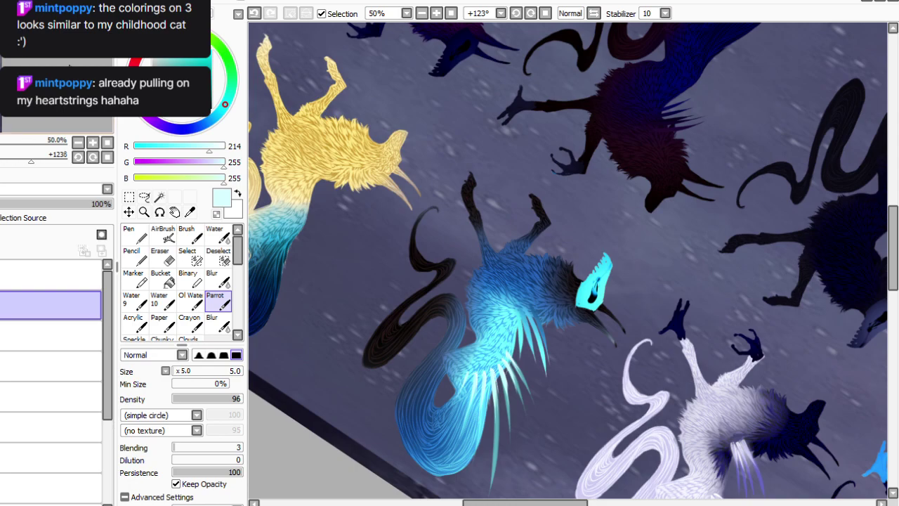
Lighten the bases of the blue creature's haunch spines with a softer, larger Parrot brush and blend them with the Blur brush.
{"action": "left_click", "coordinate": [182, 398]}
{"action": "left_click", "coordinate": [183, 371]}
{"action": "mouse_move", "coordinate": [502, 358]}
{"action": "left_mouse_down"}
{"action": "mouse_move", "coordinate": [509, 363]}
{"action": "mouse_move", "coordinate": [485, 390]}
{"action": "mouse_move", "coordinate": [465, 377]}
{"action": "left_mouse_up"}
{"action": "left_click", "coordinate": [221, 278]}
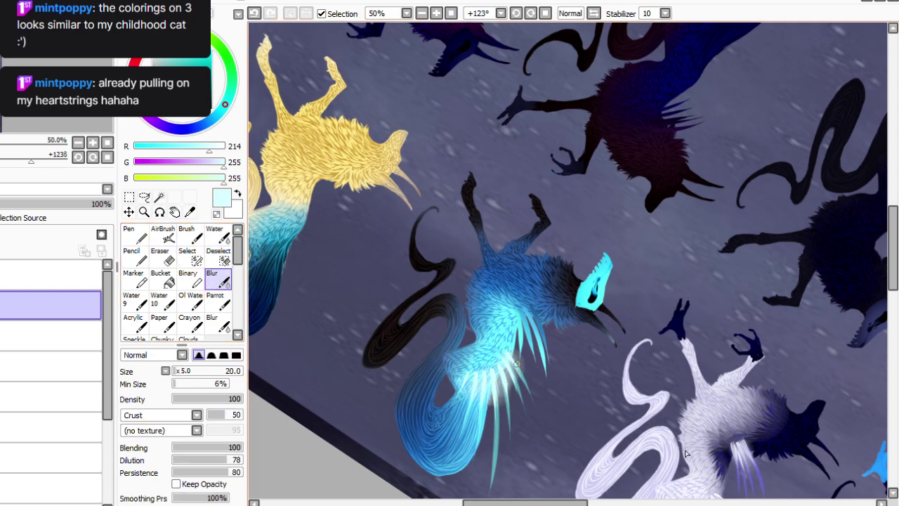
{"action": "left_click", "coordinate": [181, 371]}
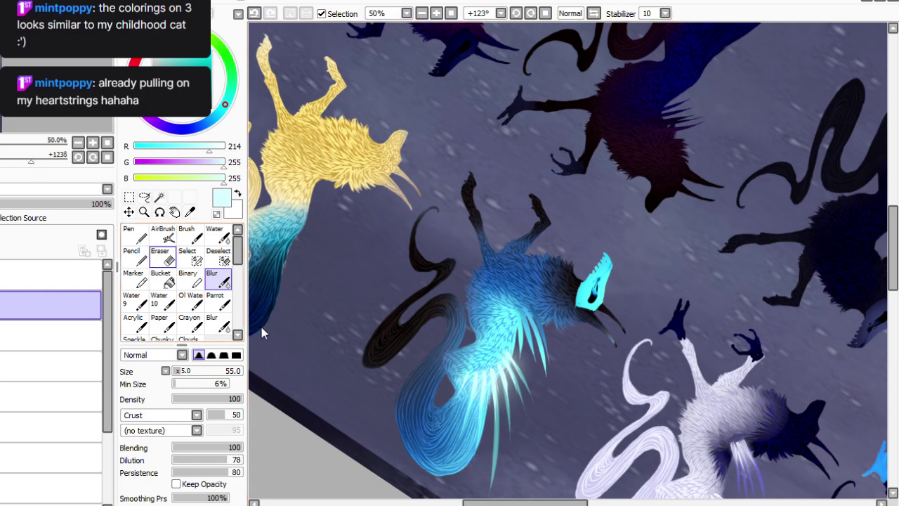
Fade the tips of the blue creature's haunch spines with the Eraser at size 65 and density 9.
{"action": "key", "text": "e"}
{"action": "mouse_move", "coordinate": [487, 477]}
{"action": "left_mouse_down"}
{"action": "mouse_move", "coordinate": [496, 454]}
{"action": "mouse_move", "coordinate": [504, 482]}
{"action": "left_mouse_up"}
{"action": "mouse_move", "coordinate": [520, 433]}
{"action": "left_mouse_down"}
{"action": "mouse_move", "coordinate": [525, 404]}
{"action": "mouse_move", "coordinate": [504, 420]}
{"action": "left_mouse_up"}
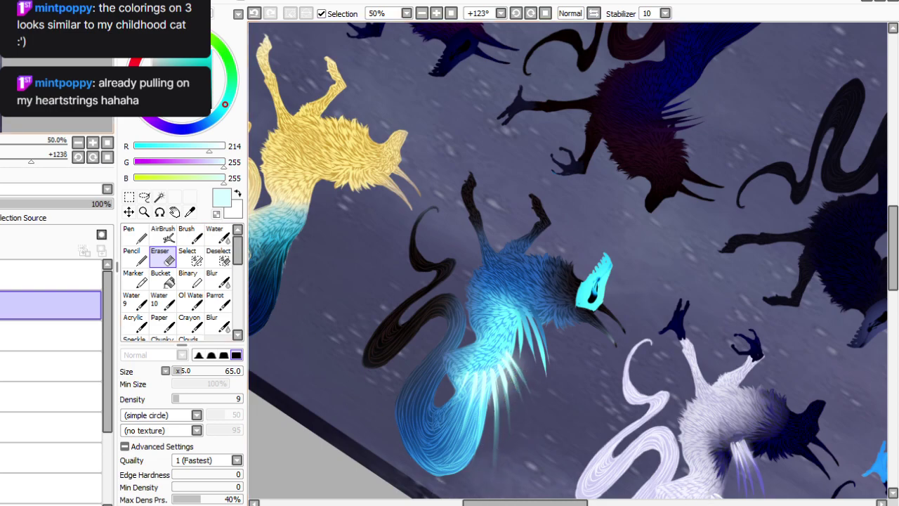
Try a red (RGB 204, 15, 0) spine stroke on the red-and-blue creature's back with the Parrot brush at size 40 and density 100.
{"action": "left_click", "coordinate": [451, 13]}
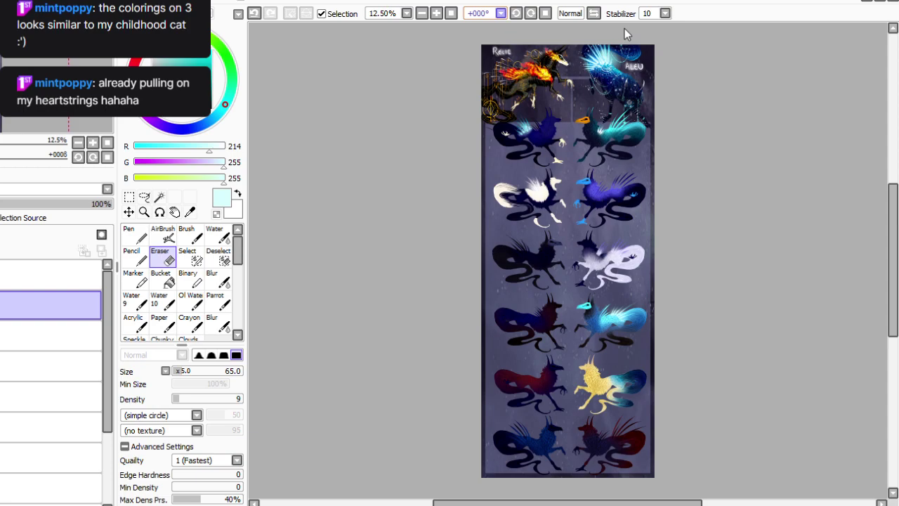
{"action": "key", "text": "ctrl+plus"}
{"action": "left_click_drag", "start_coordinate": [893, 260], "coordinate": [893, 319]}
{"action": "key", "text": "ctrl+plus"}
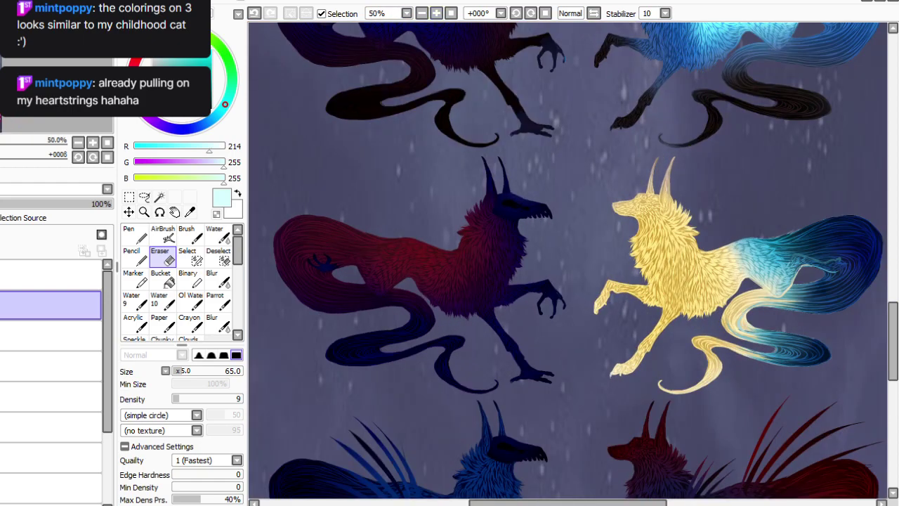
{"action": "left_click", "coordinate": [230, 62]}
{"action": "left_click", "coordinate": [300, 69]}
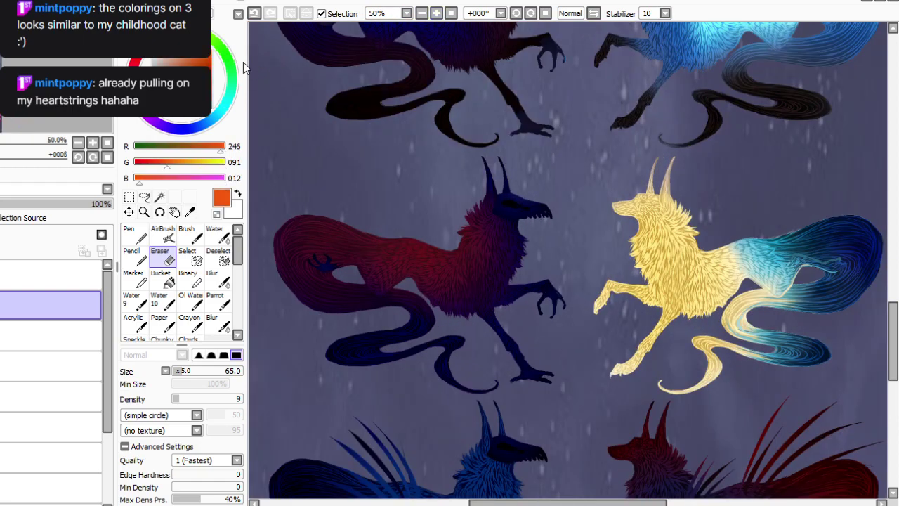
{"action": "left_click", "coordinate": [216, 303]}
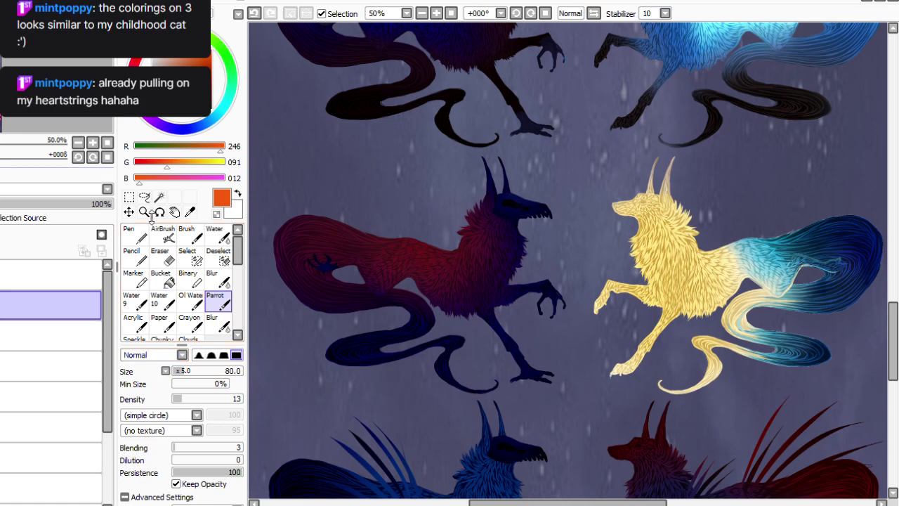
{"action": "left_click", "coordinate": [516, 14]}
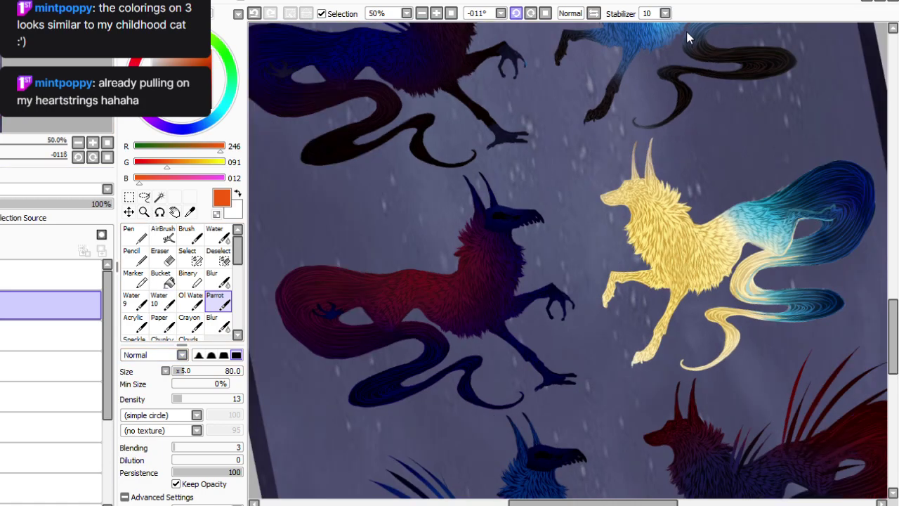
{"action": "left_click", "coordinate": [516, 14]}
{"action": "left_click", "coordinate": [516, 13]}
{"action": "left_click", "coordinate": [517, 13]}
{"action": "left_click", "coordinate": [517, 14]}
{"action": "left_click", "coordinate": [517, 14]}
{"action": "left_click", "coordinate": [517, 13]}
{"action": "left_click", "coordinate": [517, 13]}
{"action": "left_click", "coordinate": [517, 14]}
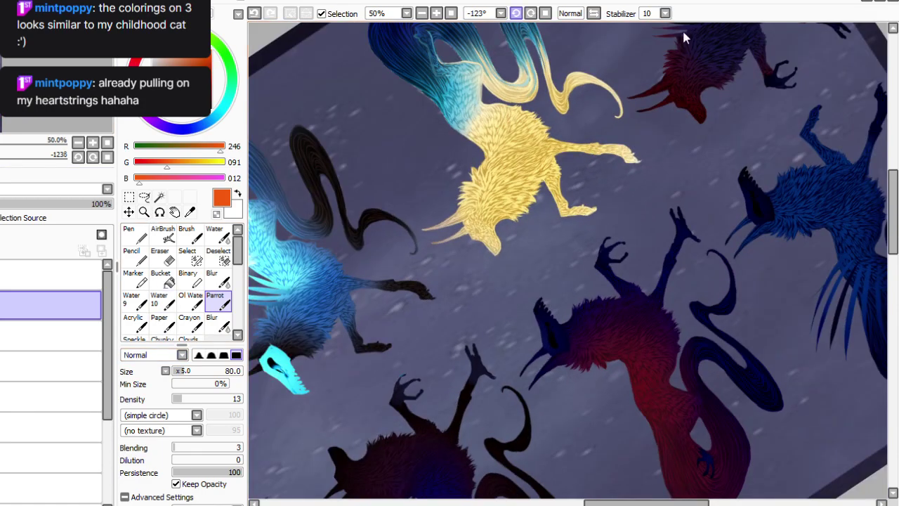
{"action": "left_click", "coordinate": [516, 13]}
{"action": "left_click", "coordinate": [517, 13]}
{"action": "left_click_drag", "start_coordinate": [634, 502], "coordinate": [664, 503]}
{"action": "left_click", "coordinate": [142, 51]}
{"action": "left_click_drag", "start_coordinate": [220, 75], "coordinate": [208, 61]}
{"action": "left_click_drag", "start_coordinate": [182, 399], "coordinate": [244, 399]}
{"action": "left_click", "coordinate": [178, 371]}
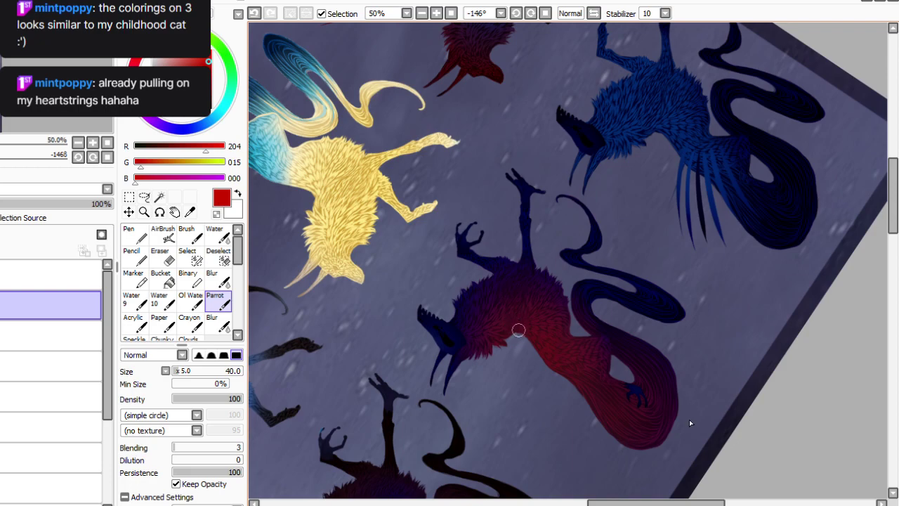
{"action": "left_click_drag", "start_coordinate": [518, 321], "coordinate": [517, 353]}
{"action": "left_click", "coordinate": [254, 13]}
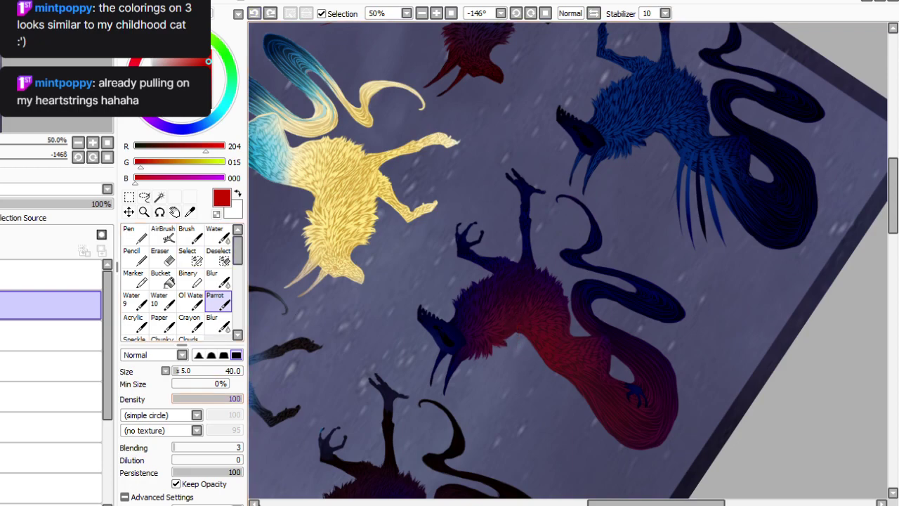
Paint red shoulder and haunch spines with the Parrot brush at density 42, and fade their tips with the Eraser at size 65 and density 9.
{"action": "left_click_drag", "start_coordinate": [239, 399], "coordinate": [202, 398]}
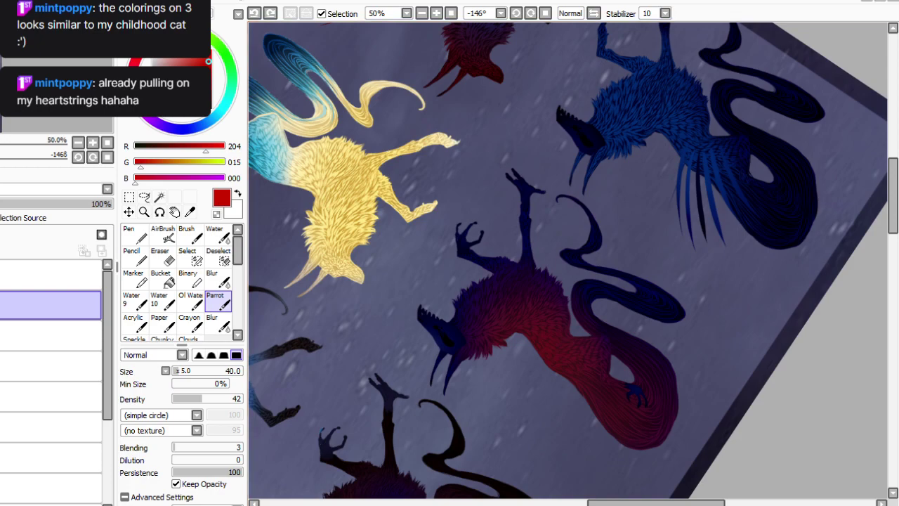
{"action": "left_click_drag", "start_coordinate": [522, 325], "coordinate": [521, 369]}
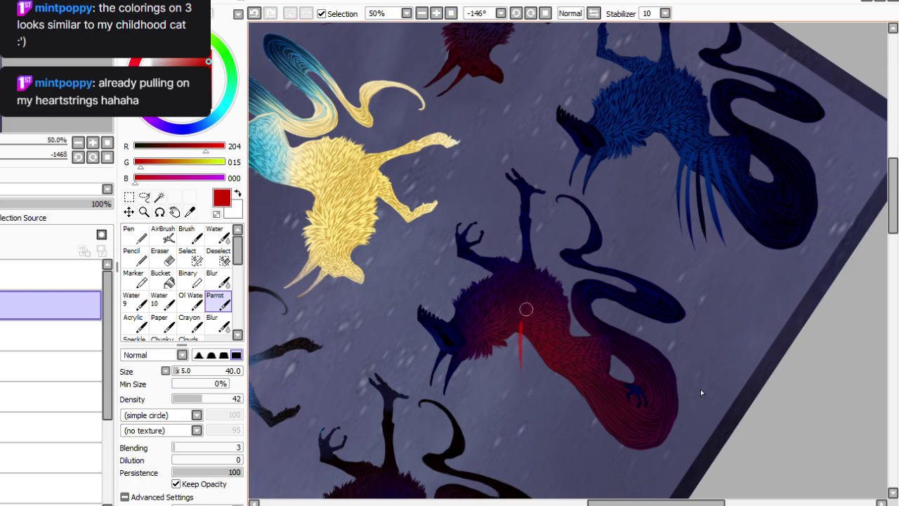
{"action": "mouse_move", "coordinate": [528, 324]}
{"action": "left_mouse_down"}
{"action": "mouse_move", "coordinate": [528, 380]}
{"action": "mouse_move", "coordinate": [504, 356]}
{"action": "mouse_move", "coordinate": [499, 378]}
{"action": "left_mouse_up"}
{"action": "left_click_drag", "start_coordinate": [561, 371], "coordinate": [558, 450]}
{"action": "mouse_move", "coordinate": [567, 369]}
{"action": "left_mouse_down"}
{"action": "mouse_move", "coordinate": [579, 450]}
{"action": "mouse_move", "coordinate": [591, 450]}
{"action": "mouse_move", "coordinate": [589, 403]}
{"action": "mouse_move", "coordinate": [604, 426]}
{"action": "left_mouse_up"}
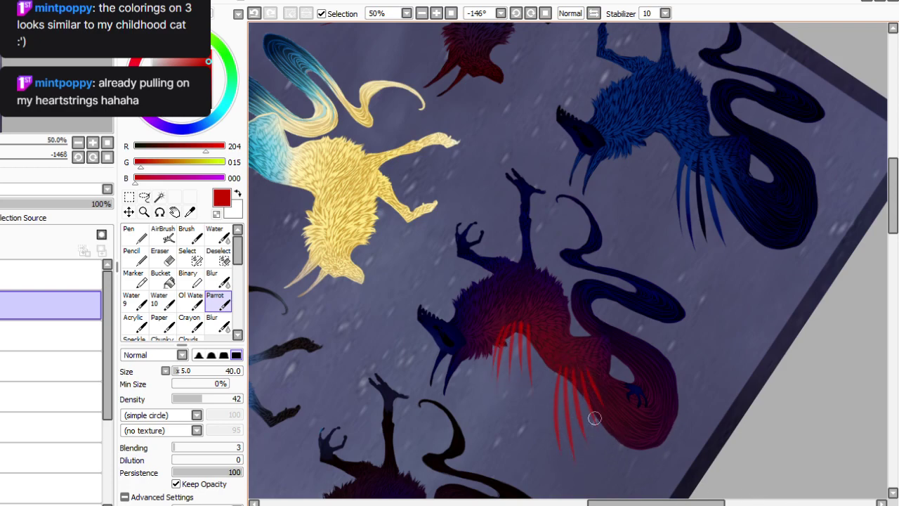
{"action": "key", "text": "e"}
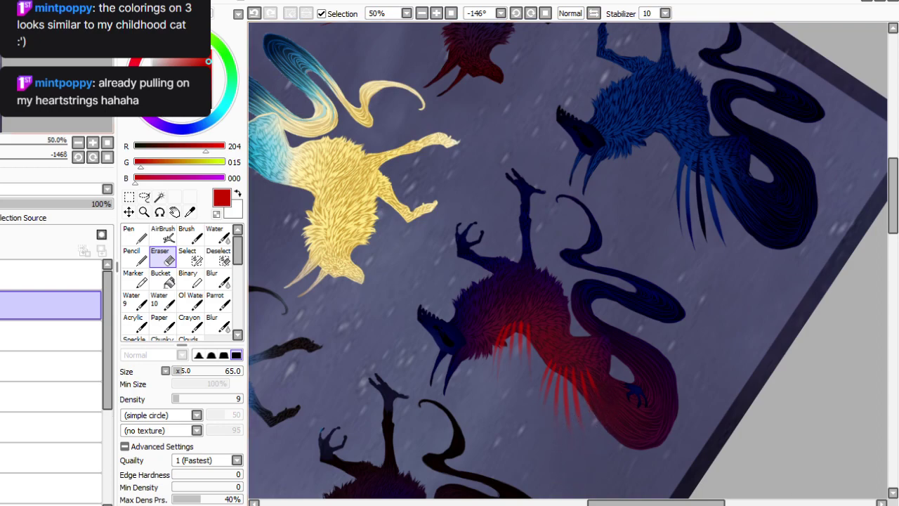
Layer orange (RGB 255, 173, 13) strokes over the bases of the red spines with the Parrot brush at size 40 and density 40.
{"action": "left_click", "coordinate": [165, 33]}
{"action": "left_click", "coordinate": [218, 302]}
{"action": "left_click", "coordinate": [208, 51]}
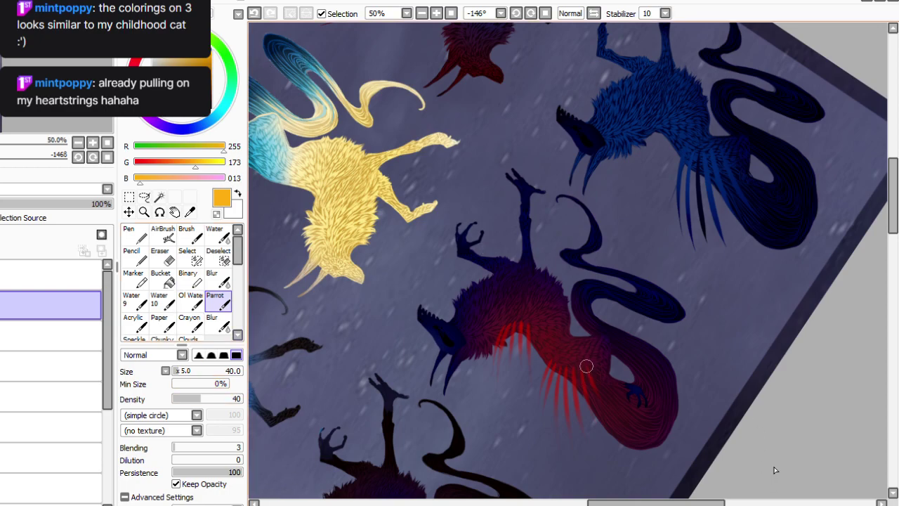
{"action": "mouse_move", "coordinate": [587, 370]}
{"action": "left_mouse_down"}
{"action": "mouse_move", "coordinate": [597, 393]}
{"action": "mouse_move", "coordinate": [581, 369]}
{"action": "mouse_move", "coordinate": [594, 419]}
{"action": "mouse_move", "coordinate": [572, 370]}
{"action": "mouse_move", "coordinate": [577, 403]}
{"action": "left_mouse_up"}
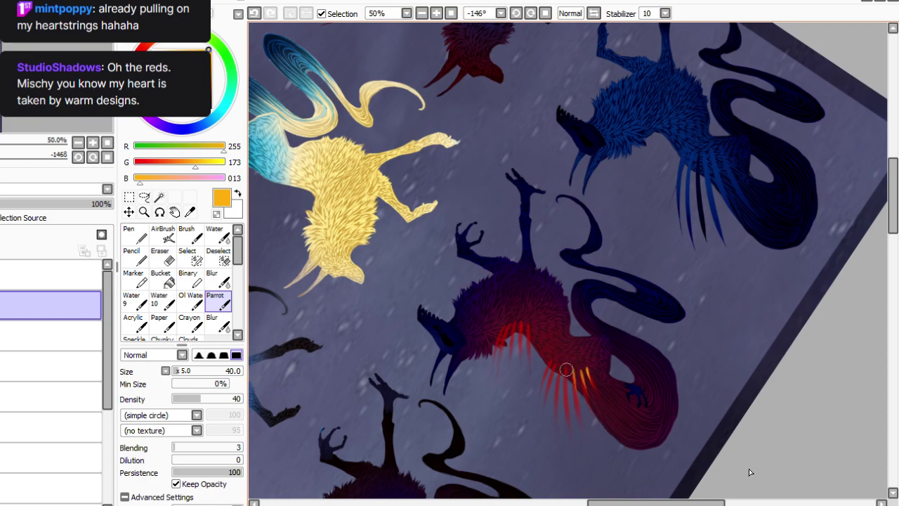
{"action": "mouse_move", "coordinate": [572, 365]}
{"action": "left_mouse_down"}
{"action": "mouse_move", "coordinate": [573, 413]}
{"action": "mouse_move", "coordinate": [565, 366]}
{"action": "mouse_move", "coordinate": [571, 429]}
{"action": "mouse_move", "coordinate": [560, 368]}
{"action": "mouse_move", "coordinate": [554, 389]}
{"action": "left_mouse_up"}
{"action": "mouse_move", "coordinate": [526, 321]}
{"action": "left_mouse_down"}
{"action": "mouse_move", "coordinate": [526, 353]}
{"action": "mouse_move", "coordinate": [514, 332]}
{"action": "mouse_move", "coordinate": [519, 322]}
{"action": "mouse_move", "coordinate": [517, 374]}
{"action": "mouse_move", "coordinate": [511, 326]}
{"action": "mouse_move", "coordinate": [510, 352]}
{"action": "mouse_move", "coordinate": [503, 337]}
{"action": "mouse_move", "coordinate": [509, 324]}
{"action": "mouse_move", "coordinate": [495, 347]}
{"action": "left_mouse_up"}
{"action": "left_click_drag", "start_coordinate": [35, 204], "coordinate": [53, 204]}
{"action": "key", "text": "ctrl+e"}
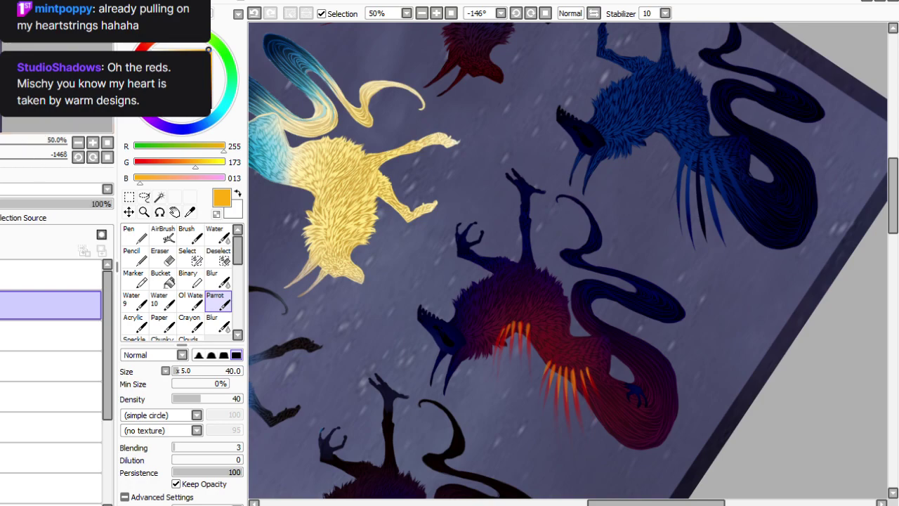
Outline the base of the rearmost haunch spine in yellow (RGB 255, 203, 1) with the Parrot brush at size 5 and density 100.
{"action": "left_click", "coordinate": [211, 50]}
{"action": "left_click_drag", "start_coordinate": [223, 399], "coordinate": [245, 399]}
{"action": "left_click", "coordinate": [177, 28]}
{"action": "left_click", "coordinate": [171, 29]}
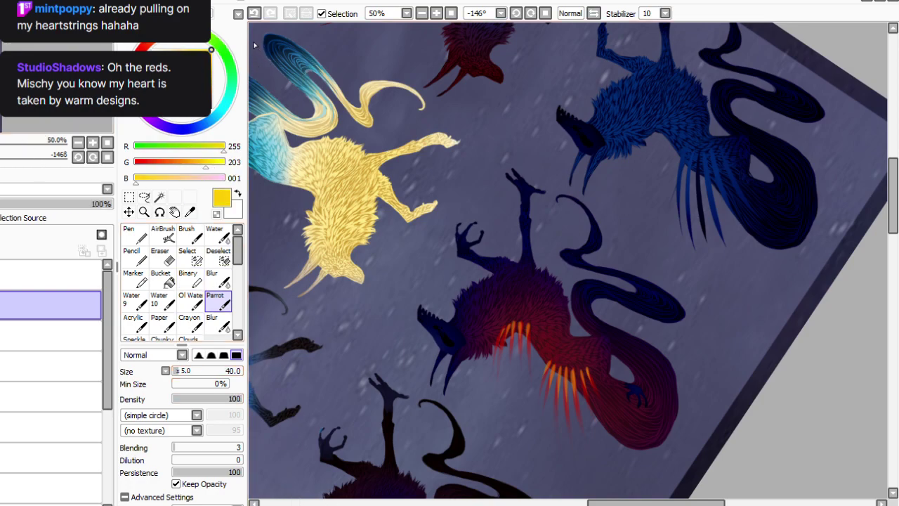
{"action": "left_click", "coordinate": [174, 371]}
{"action": "key", "text": "ctrl+plus"}
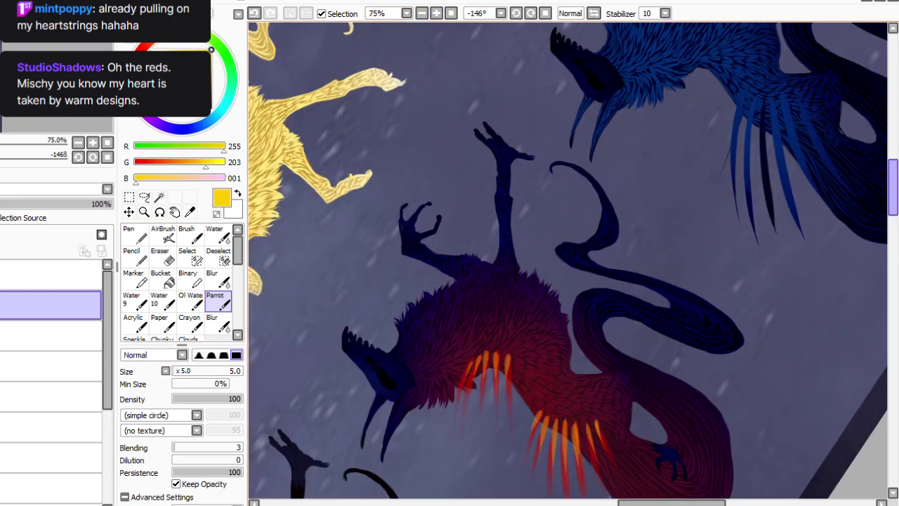
{"action": "scroll", "coordinate": [754, 182], "scroll_direction": "down", "scroll_amount": 5}
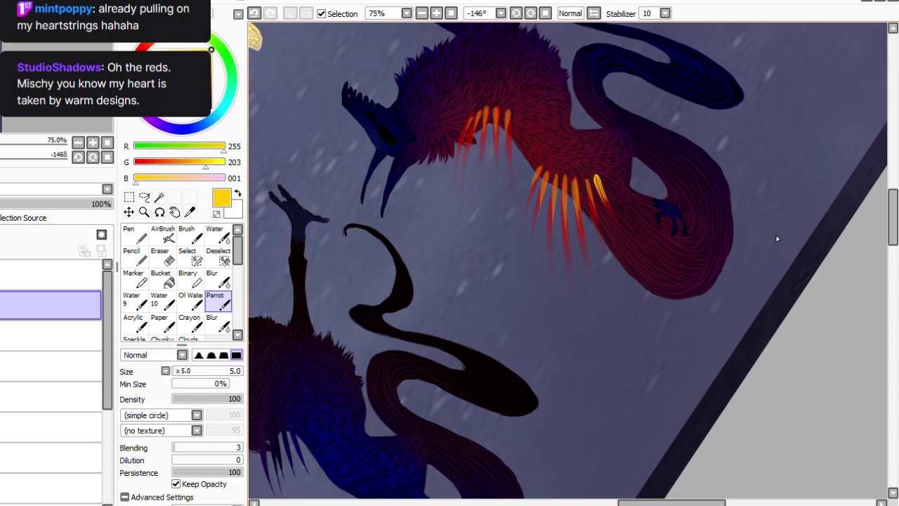
Outline the bases of the remaining haunch and shoulder spines with fine yellow strokes that follow each spine's curve.
{"action": "key", "text": "Home"}
{"action": "key", "text": "End"}
{"action": "key", "text": "End"}
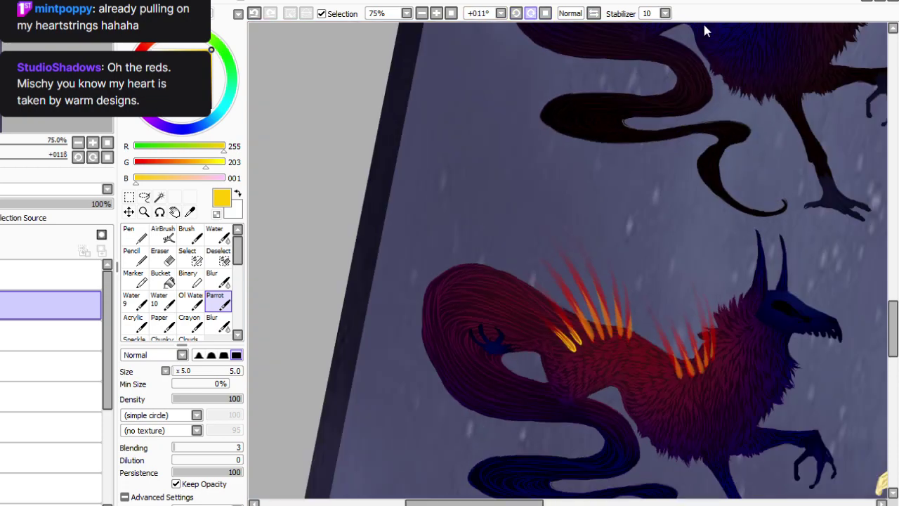
{"action": "left_click", "coordinate": [254, 13]}
{"action": "key", "text": "ctrl+y"}
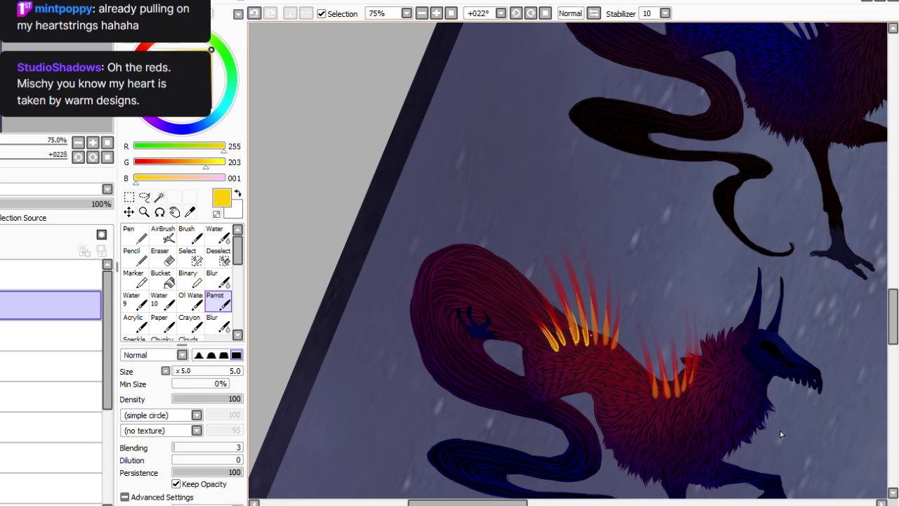
{"action": "left_click_drag", "start_coordinate": [700, 25], "coordinate": [831, 354]}
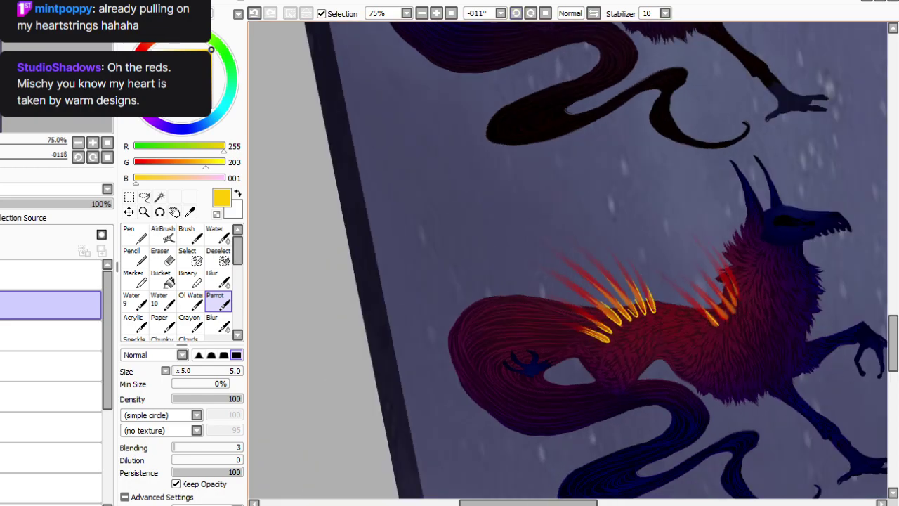
{"action": "left_click_drag", "start_coordinate": [711, 196], "coordinate": [697, 22]}
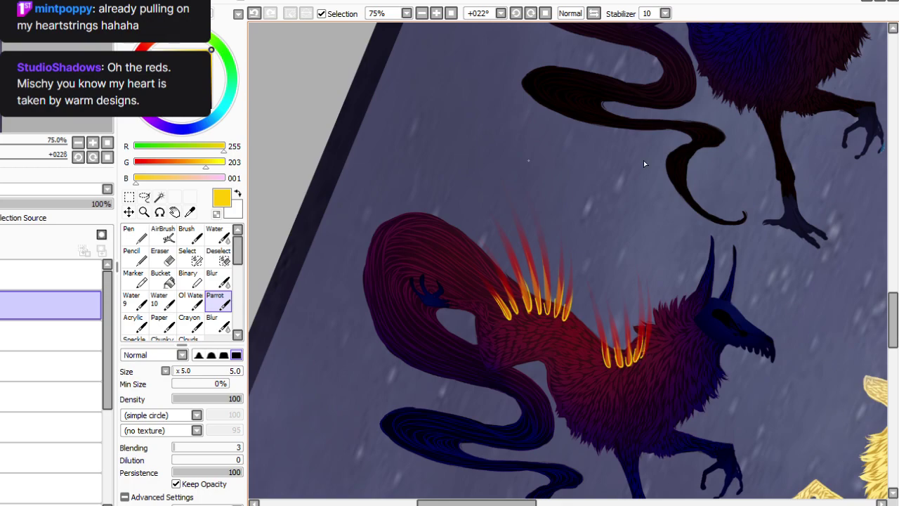
Add a soft yellow glow around the bases of both spine groups with the Parrot brush at size 135 and density 8.
{"action": "left_click", "coordinate": [3, 251]}
{"action": "key", "text": "ctrl+z"}
{"action": "left_click", "coordinate": [187, 399]}
{"action": "left_click", "coordinate": [181, 371]}
{"action": "left_click_drag", "start_coordinate": [637, 357], "coordinate": [601, 357]}
{"action": "mouse_move", "coordinate": [569, 311]}
{"action": "left_mouse_down"}
{"action": "mouse_move", "coordinate": [531, 299]}
{"action": "mouse_move", "coordinate": [497, 314]}
{"action": "left_mouse_up"}
{"action": "left_click", "coordinate": [177, 398]}
{"action": "left_click", "coordinate": [190, 371]}
{"action": "mouse_move", "coordinate": [552, 289]}
{"action": "left_mouse_down"}
{"action": "mouse_move", "coordinate": [567, 291]}
{"action": "mouse_move", "coordinate": [494, 298]}
{"action": "mouse_move", "coordinate": [629, 327]}
{"action": "mouse_move", "coordinate": [601, 357]}
{"action": "left_mouse_up"}
{"action": "left_click", "coordinate": [545, 14]}
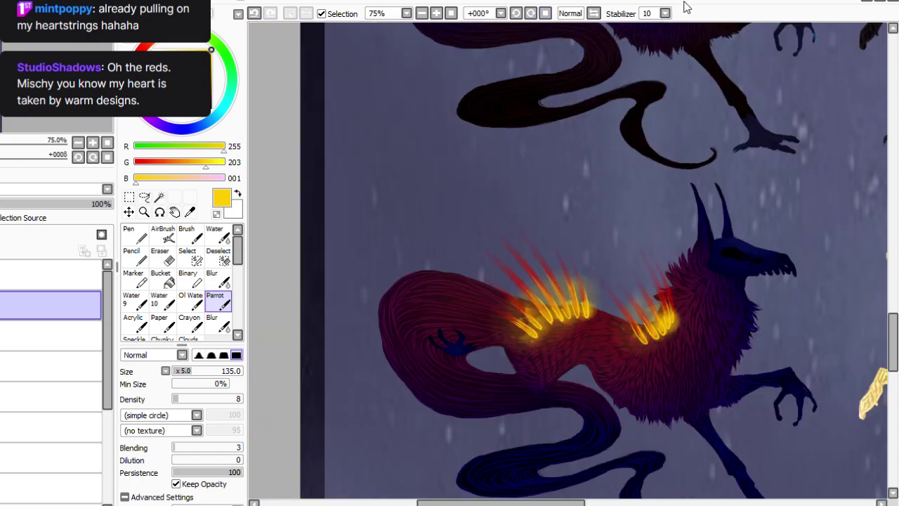
Soften the yellow glow around the spine bases with the Blur brush at size 55, and merge the spine layers.
{"action": "left_click", "coordinate": [217, 279]}
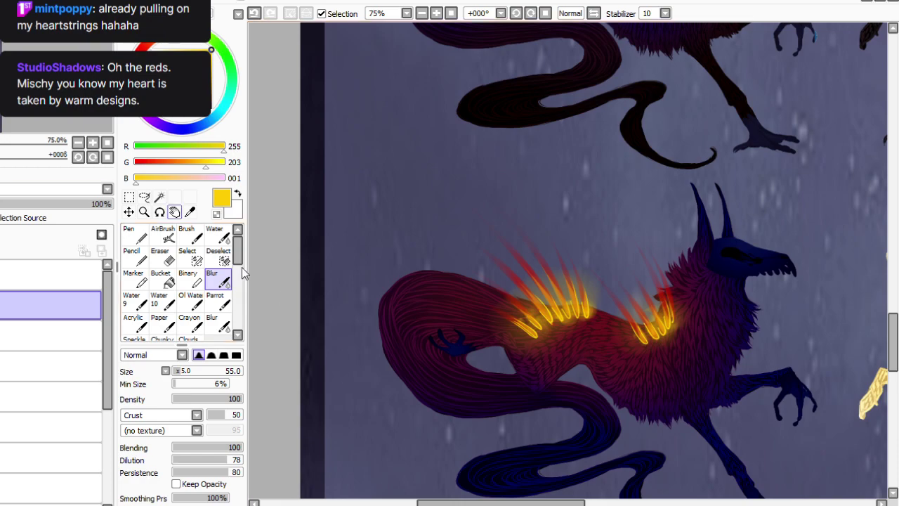
{"action": "left_click", "coordinate": [1, 305]}
{"action": "left_click", "coordinate": [2, 305]}
{"action": "left_click_drag", "start_coordinate": [45, 204], "coordinate": [48, 203]}
{"action": "key", "text": "ctrl+e"}
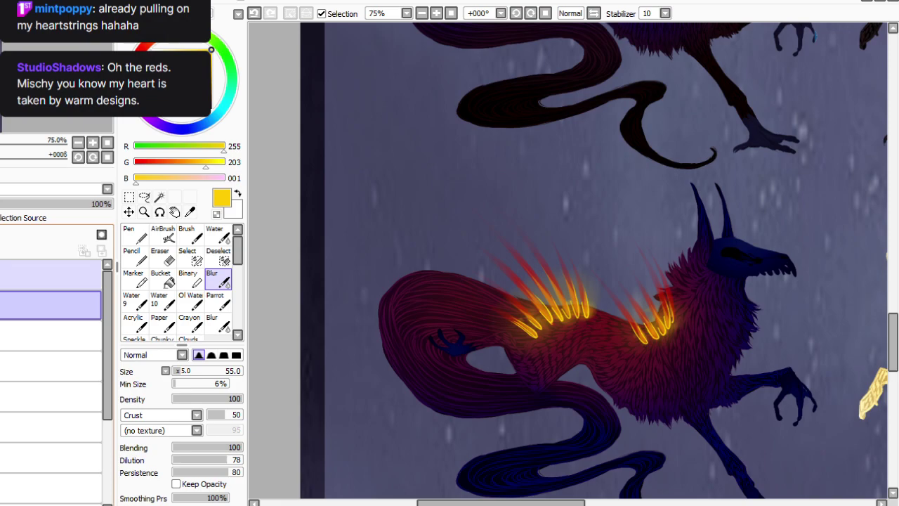
{"action": "left_click", "coordinate": [1, 305]}
{"action": "left_click", "coordinate": [2, 305]}
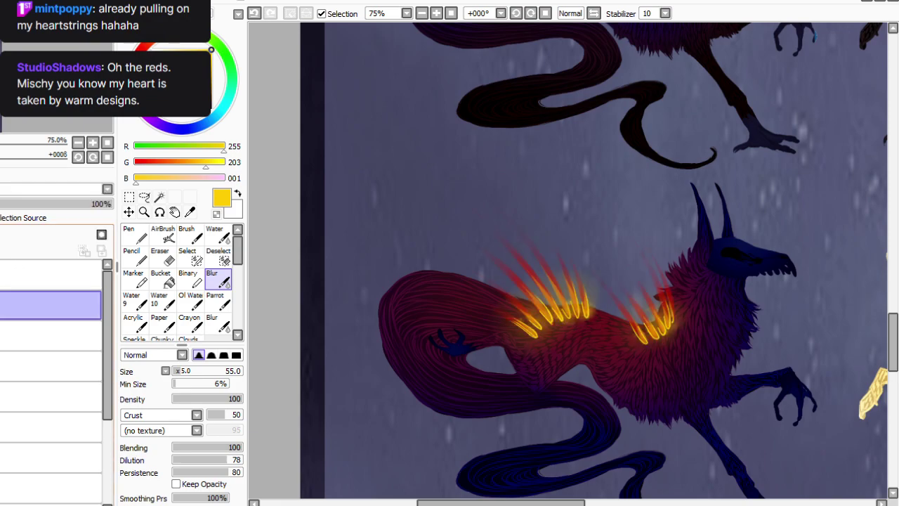
{"action": "left_click", "coordinate": [159, 44]}
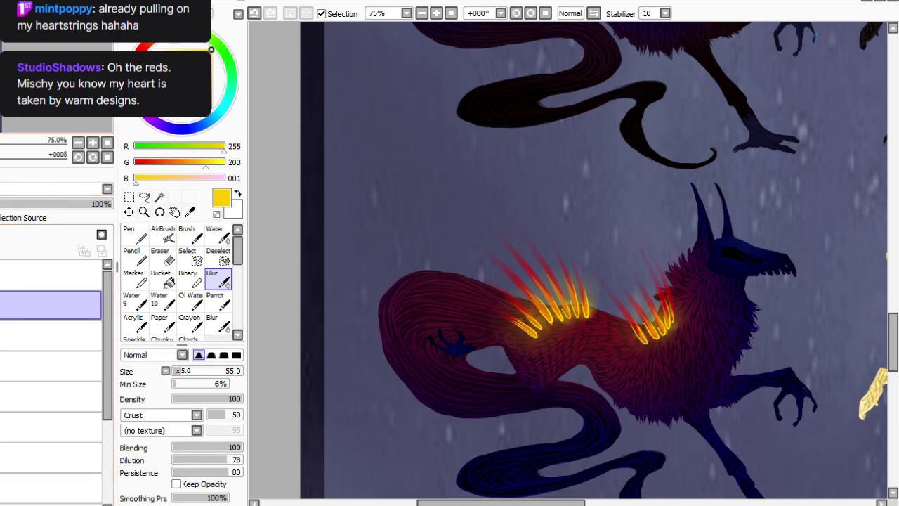
Sample gold (RGB 240, 212, 81) from the gold creature's fur and add a new layer for its spines.
{"action": "left_click", "coordinate": [451, 14]}
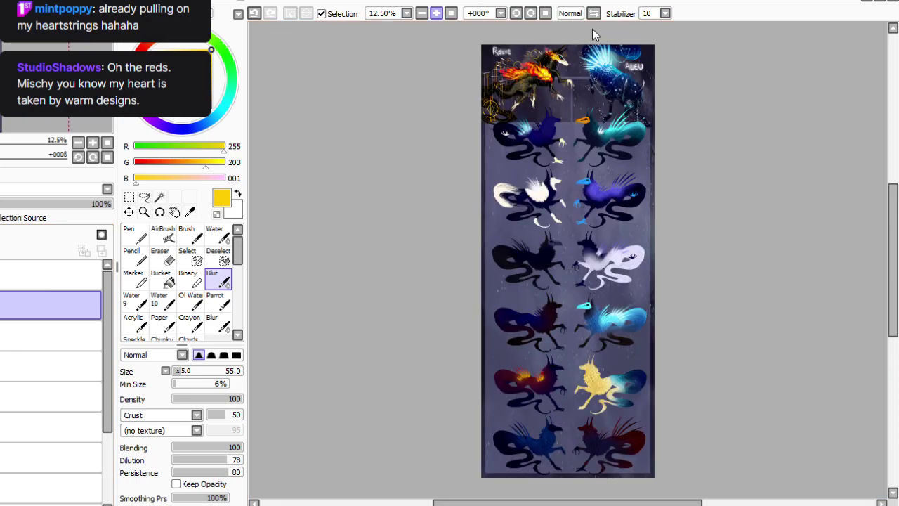
{"action": "scroll", "coordinate": [647, 65], "scroll_direction": "up", "scroll_amount": 1}
{"action": "left_click_drag", "start_coordinate": [893, 289], "coordinate": [893, 349]}
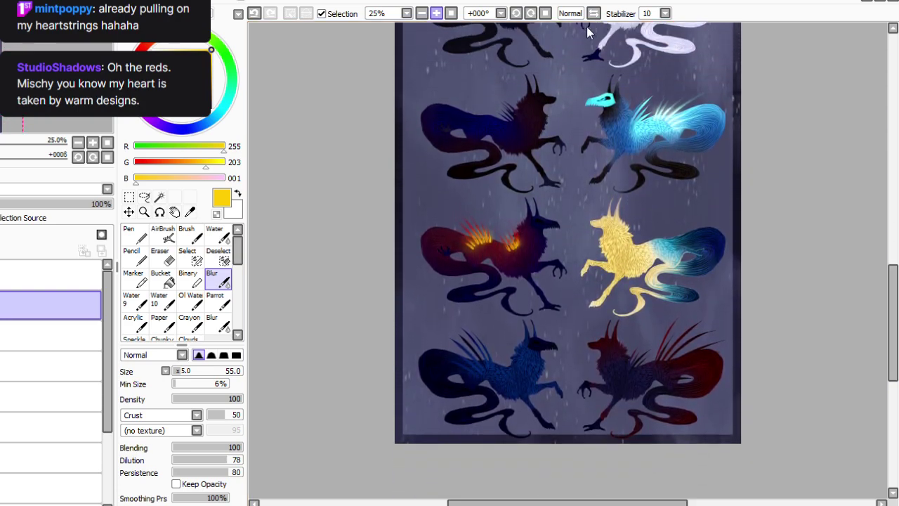
{"action": "left_click", "coordinate": [436, 14]}
{"action": "left_click", "coordinate": [436, 13]}
{"action": "left_click", "coordinate": [531, 13]}
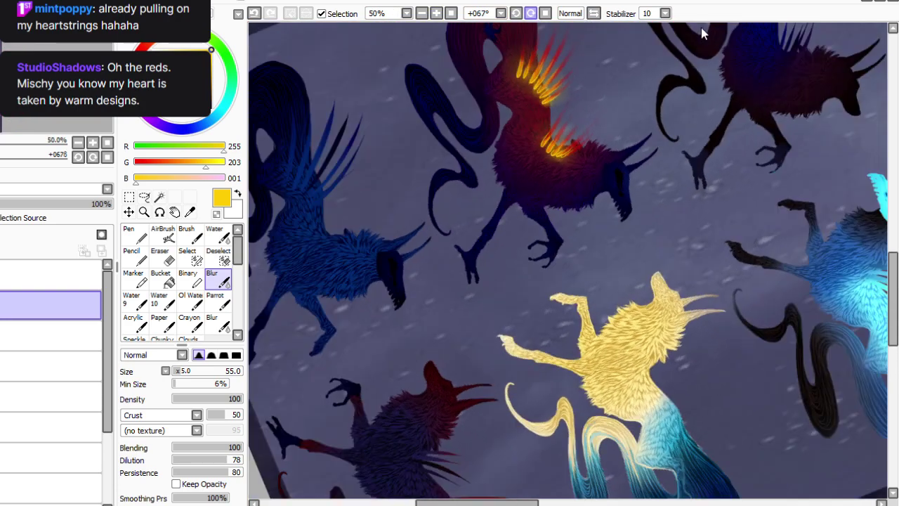
{"action": "left_click", "coordinate": [532, 13]}
{"action": "left_click", "coordinate": [531, 13]}
{"action": "left_click", "coordinate": [531, 13]}
{"action": "left_click", "coordinate": [531, 14]}
{"action": "left_click", "coordinate": [531, 14]}
{"action": "left_click_drag", "start_coordinate": [893, 209], "coordinate": [893, 245]}
{"action": "key", "text": "alt"}
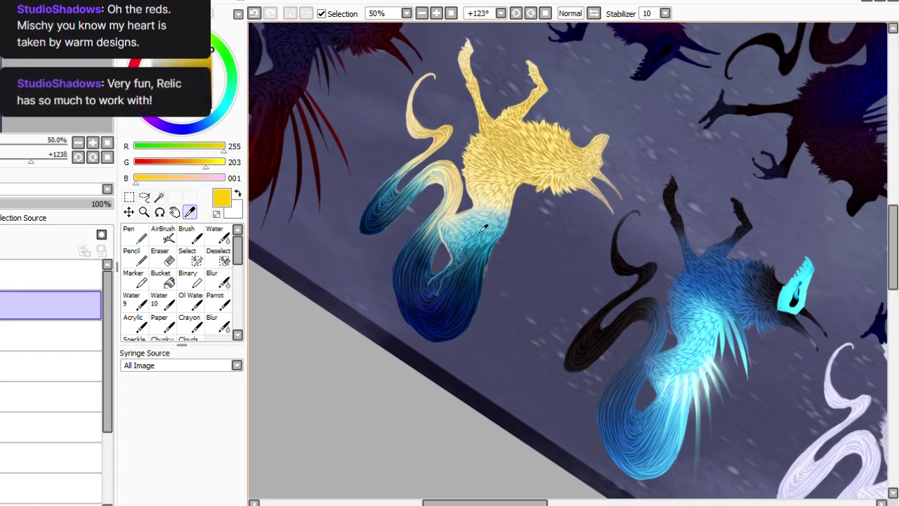
{"action": "left_click", "coordinate": [424, 130]}
{"action": "key", "text": "ctrl+shift+n"}
{"action": "left_click", "coordinate": [520, 137]}
Paint tapered gold spines along the gold creature's haunches with the Parrot brush at size 55 and density 47.
{"action": "left_click", "coordinate": [218, 302]}
{"action": "left_click_drag", "start_coordinate": [179, 399], "coordinate": [243, 399]}
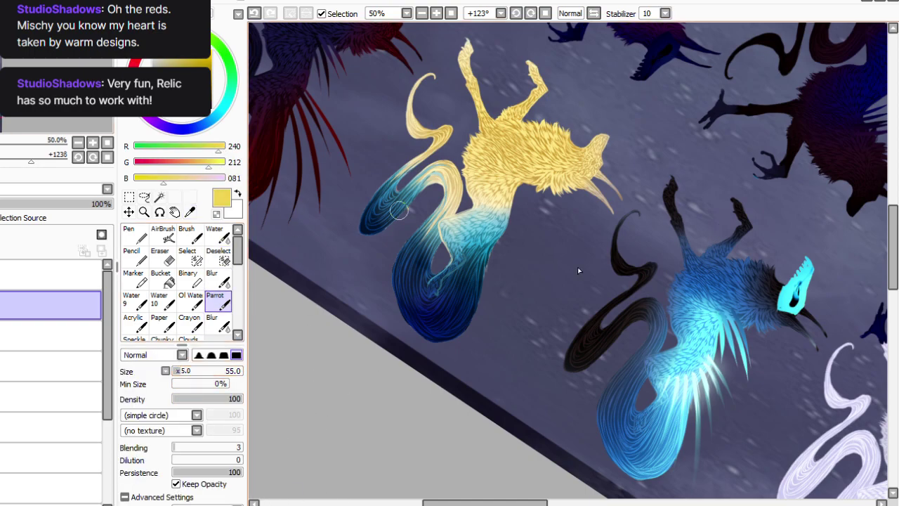
{"action": "left_click_drag", "start_coordinate": [492, 233], "coordinate": [516, 312]}
{"action": "key", "text": "ctrl+z"}
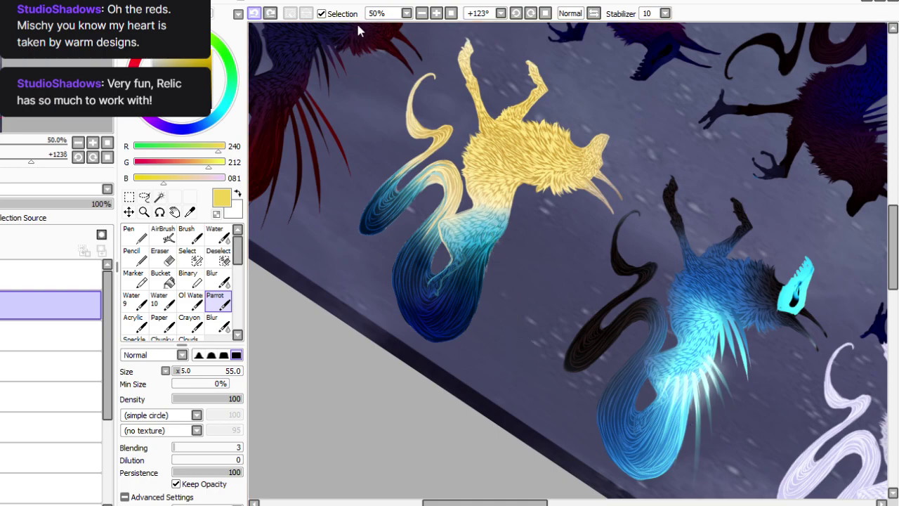
{"action": "left_click", "coordinate": [205, 399]}
{"action": "left_click_drag", "start_coordinate": [488, 232], "coordinate": [513, 321]}
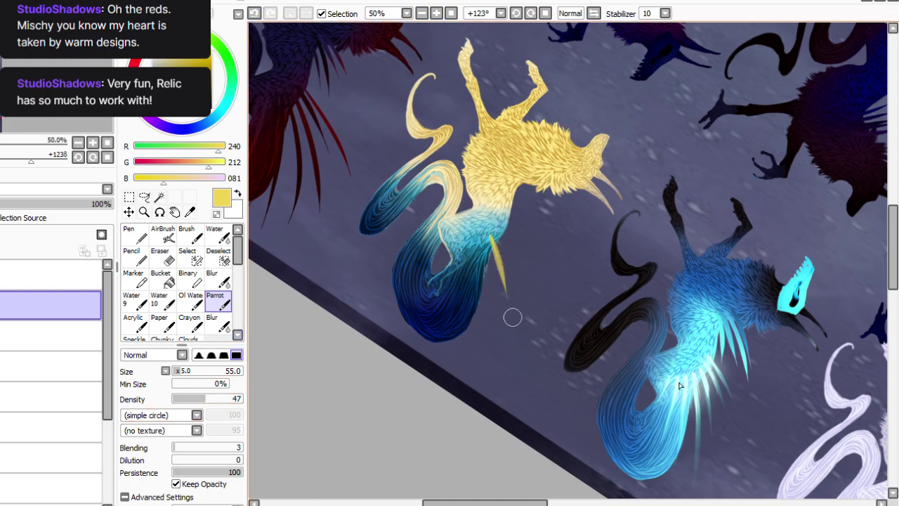
{"action": "mouse_move", "coordinate": [498, 230]}
{"action": "left_mouse_down"}
{"action": "mouse_move", "coordinate": [534, 297]}
{"action": "mouse_move", "coordinate": [502, 225]}
{"action": "mouse_move", "coordinate": [531, 254]}
{"action": "left_mouse_up"}
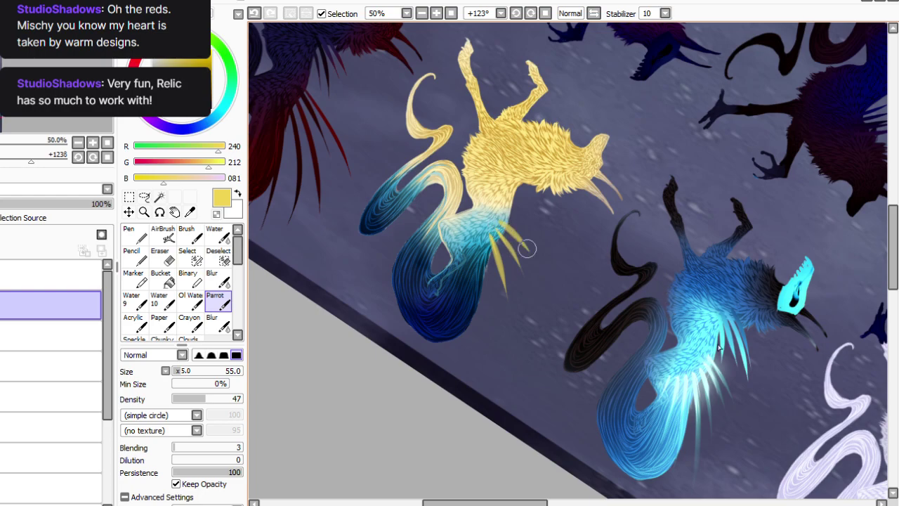
{"action": "left_click_drag", "start_coordinate": [483, 236], "coordinate": [485, 322]}
{"action": "mouse_move", "coordinate": [510, 249]}
{"action": "left_mouse_down"}
{"action": "mouse_move", "coordinate": [529, 301]}
{"action": "mouse_move", "coordinate": [507, 355]}
{"action": "left_mouse_up"}
{"action": "mouse_move", "coordinate": [468, 232]}
{"action": "left_mouse_down"}
{"action": "mouse_move", "coordinate": [461, 359]}
{"action": "mouse_move", "coordinate": [465, 239]}
{"action": "mouse_move", "coordinate": [460, 282]}
{"action": "mouse_move", "coordinate": [446, 301]}
{"action": "mouse_move", "coordinate": [455, 234]}
{"action": "mouse_move", "coordinate": [434, 308]}
{"action": "left_mouse_up"}
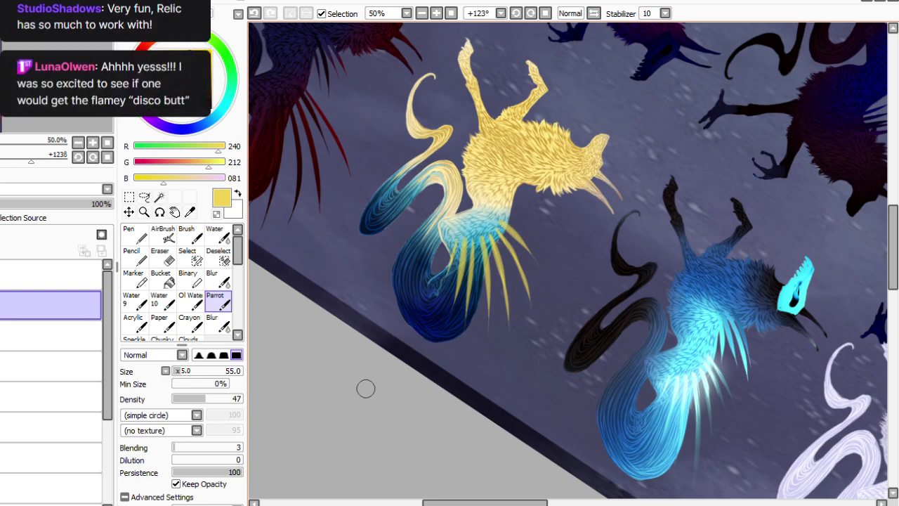
Fade the tips of the gold haunch spines with the Eraser at size 65 and density 9.
{"action": "left_click", "coordinate": [162, 257]}
{"action": "mouse_move", "coordinate": [524, 237]}
{"action": "left_mouse_down"}
{"action": "mouse_move", "coordinate": [529, 285]}
{"action": "mouse_move", "coordinate": [511, 330]}
{"action": "left_mouse_up"}
{"action": "left_click_drag", "start_coordinate": [487, 272], "coordinate": [491, 323]}
{"action": "left_click_drag", "start_coordinate": [470, 273], "coordinate": [466, 320]}
{"action": "left_click_drag", "start_coordinate": [460, 278], "coordinate": [453, 307]}
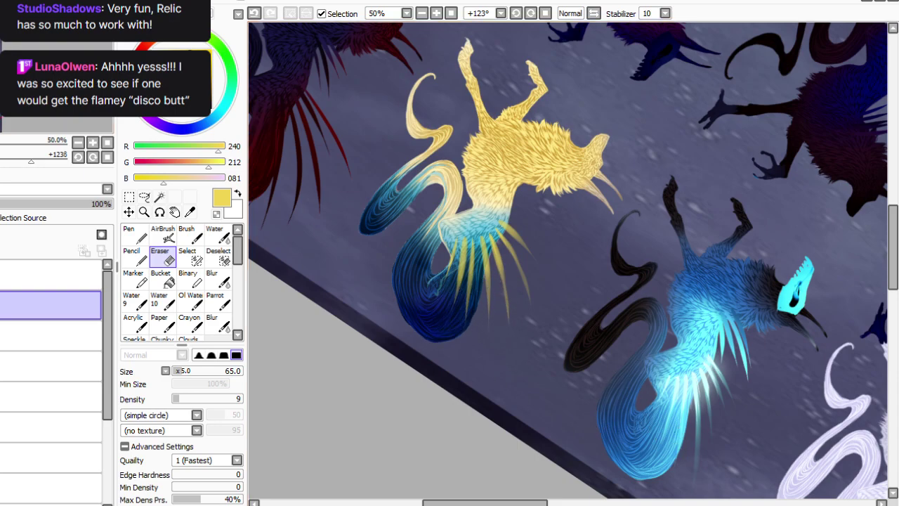
Highlight the gold spines in pale yellow (RGB 255, 239, 166) with the Parrot brush at size 25 and density 52.
{"action": "left_click", "coordinate": [174, 50]}
{"action": "left_click", "coordinate": [217, 300]}
{"action": "left_click", "coordinate": [176, 371]}
{"action": "left_click_drag", "start_coordinate": [176, 371], "coordinate": [177, 371]}
{"action": "left_click", "coordinate": [207, 398]}
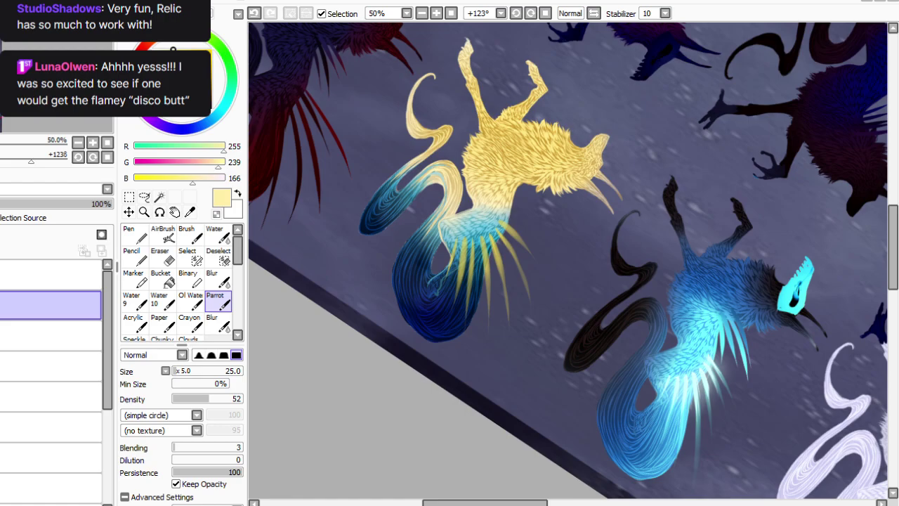
{"action": "left_click", "coordinate": [532, 13]}
{"action": "left_click", "coordinate": [531, 14]}
{"action": "left_click", "coordinate": [531, 14]}
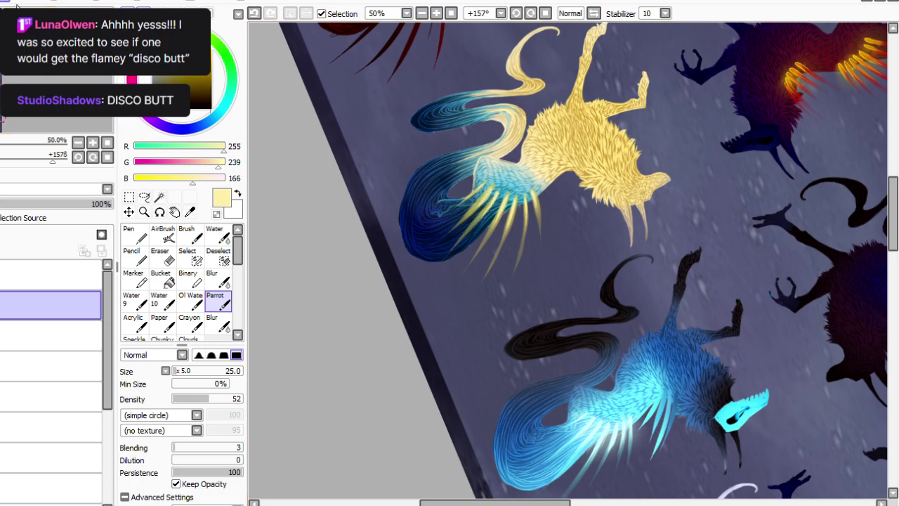
Draw fine cream strokes (RGB 255, 246, 205) along the gold spines with the Parrot brush at size 5 and density 100.
{"action": "left_click", "coordinate": [163, 51]}
{"action": "left_click_drag", "start_coordinate": [222, 398], "coordinate": [246, 399]}
{"action": "left_click", "coordinate": [174, 371]}
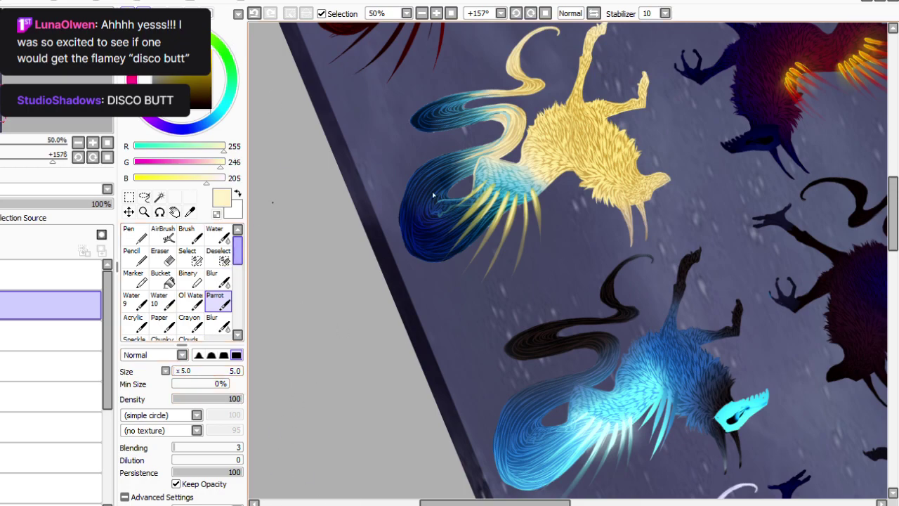
{"action": "left_click", "coordinate": [436, 14]}
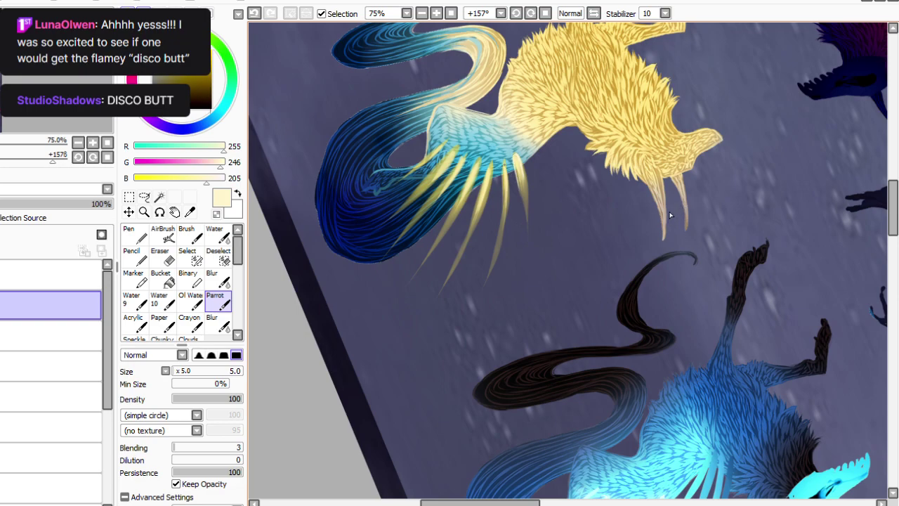
{"action": "key", "text": "ctrl+z"}
{"action": "key", "text": "ctrl+y"}
{"action": "left_click_drag", "start_coordinate": [504, 164], "coordinate": [504, 209]}
{"action": "key", "text": "ctrl+z"}
{"action": "left_click_drag", "start_coordinate": [502, 165], "coordinate": [503, 207]}
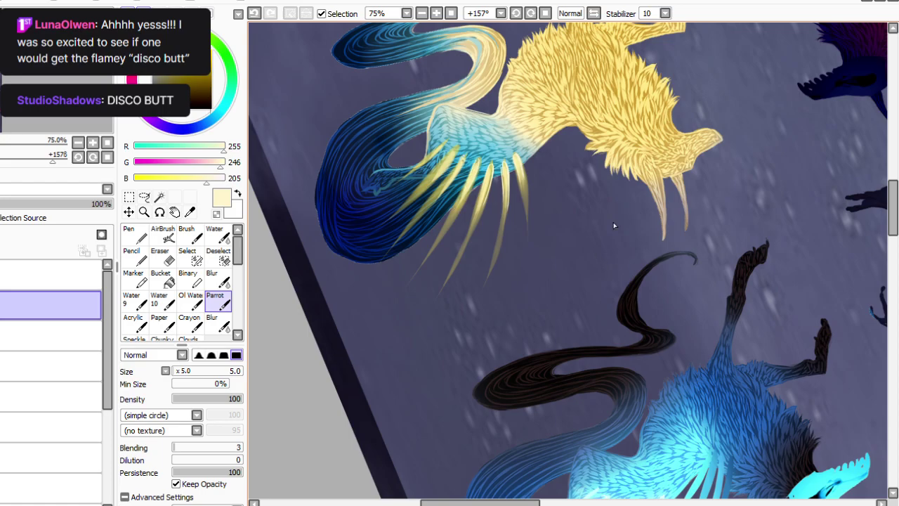
{"action": "left_click", "coordinate": [255, 13]}
Add fine cream strokes to the remaining gold spines near the tail and merge the highlight layer down.
{"action": "left_click", "coordinate": [517, 13]}
{"action": "left_click", "coordinate": [516, 13]}
{"action": "left_click", "coordinate": [517, 14]}
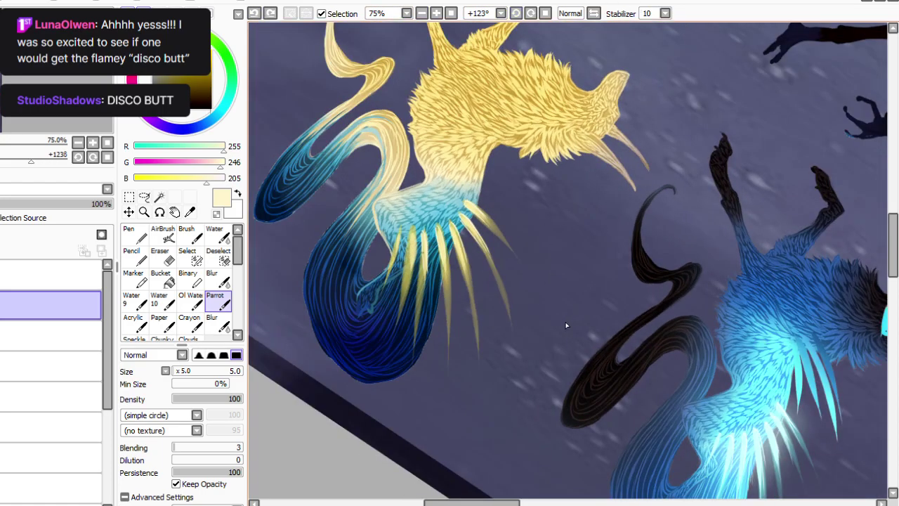
{"action": "left_click_drag", "start_coordinate": [414, 230], "coordinate": [412, 272]}
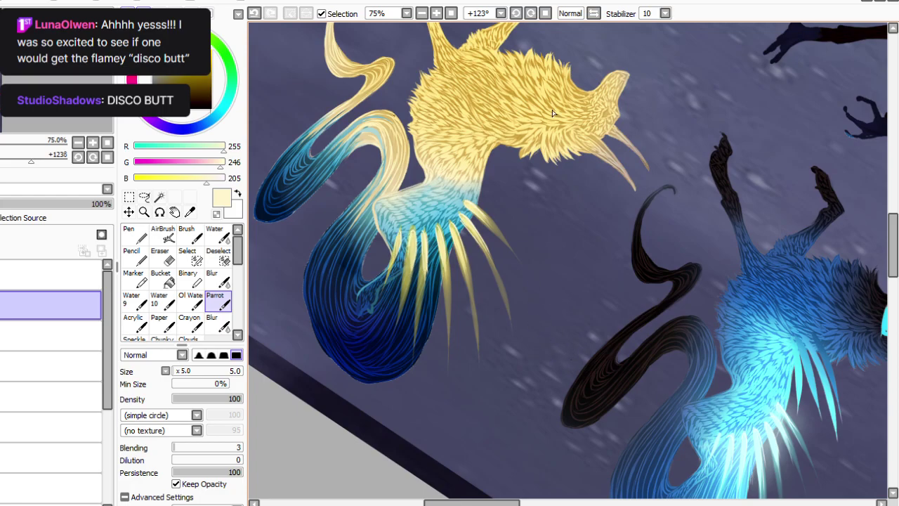
{"action": "left_click", "coordinate": [531, 14]}
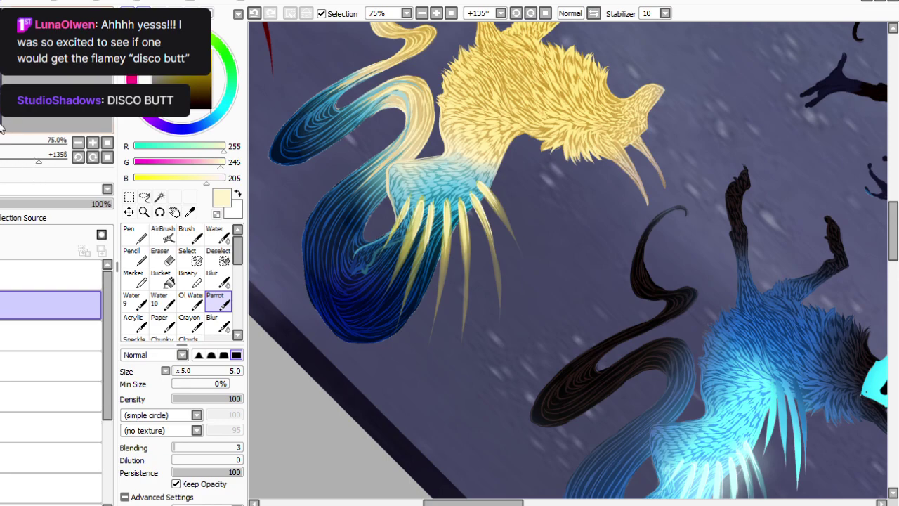
{"action": "key", "text": "ctrl+e"}
Brighten the bases of the gold spines in cream with the Parrot brush at size 25.
{"action": "key", "text": "]"}
{"action": "key", "text": "]"}
{"action": "key", "text": "]"}
{"action": "key", "text": "]"}
{"action": "key", "text": "]"}
{"action": "key", "text": "]"}
{"action": "key", "text": "]"}
{"action": "key", "text": "]"}
{"action": "key", "text": "]"}
{"action": "key", "text": "bracketright"}
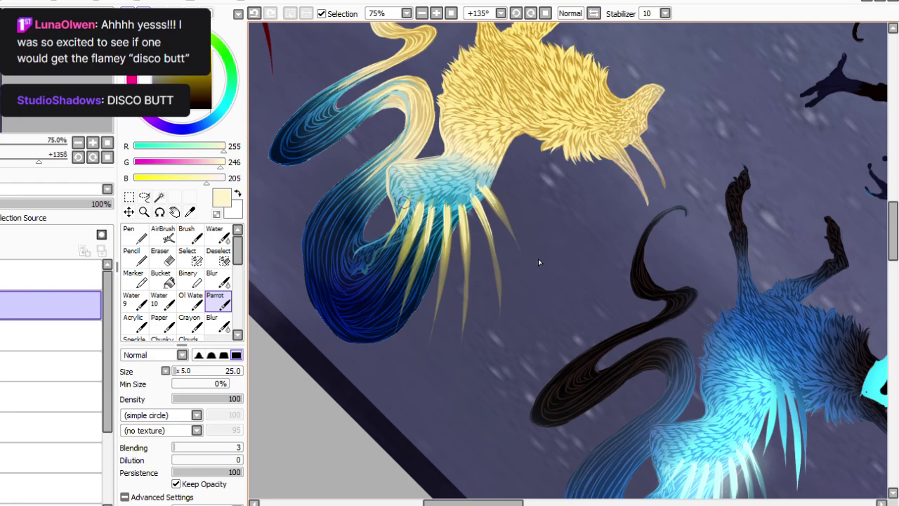
Paint a pale cyan glow (RGB 229, 255, 255) around the blue creature's haunch spine bases with the Parrot brush at size 140 and density 23.
{"action": "left_click", "coordinate": [545, 13]}
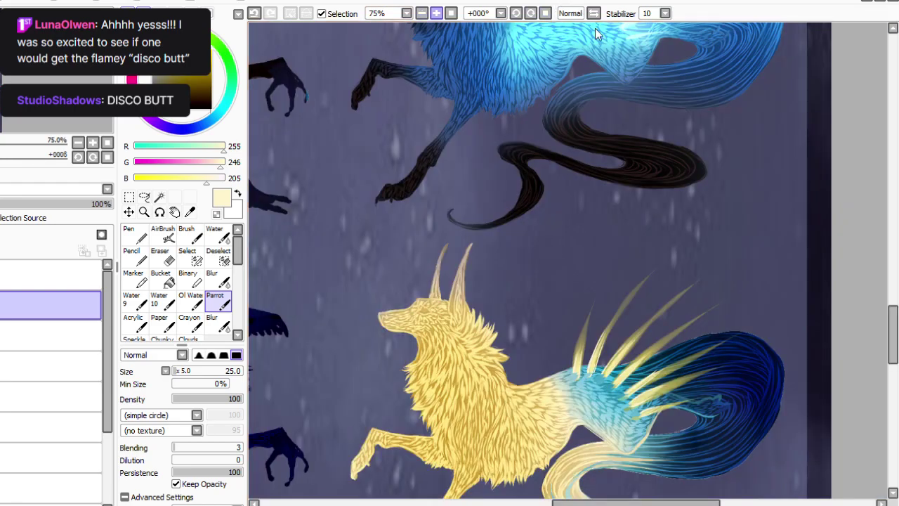
{"action": "left_click", "coordinate": [451, 13]}
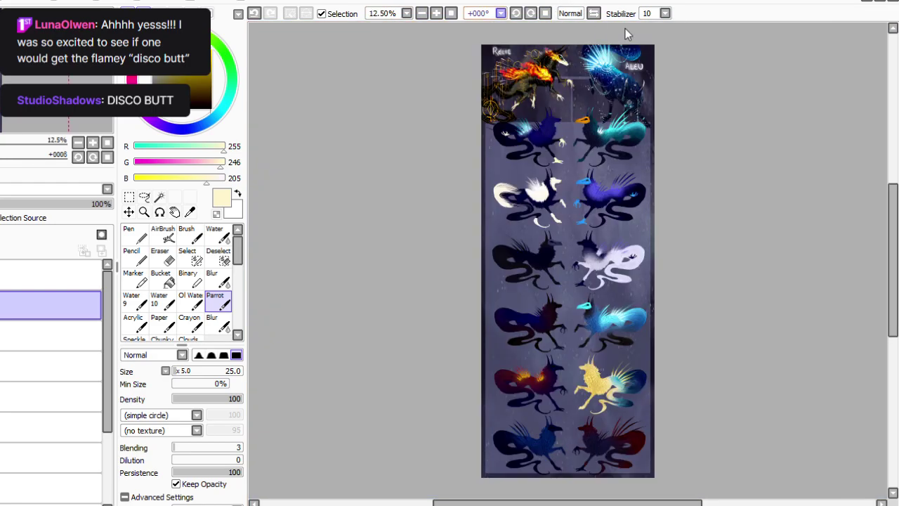
{"action": "left_click_drag", "start_coordinate": [893, 270], "coordinate": [893, 300]}
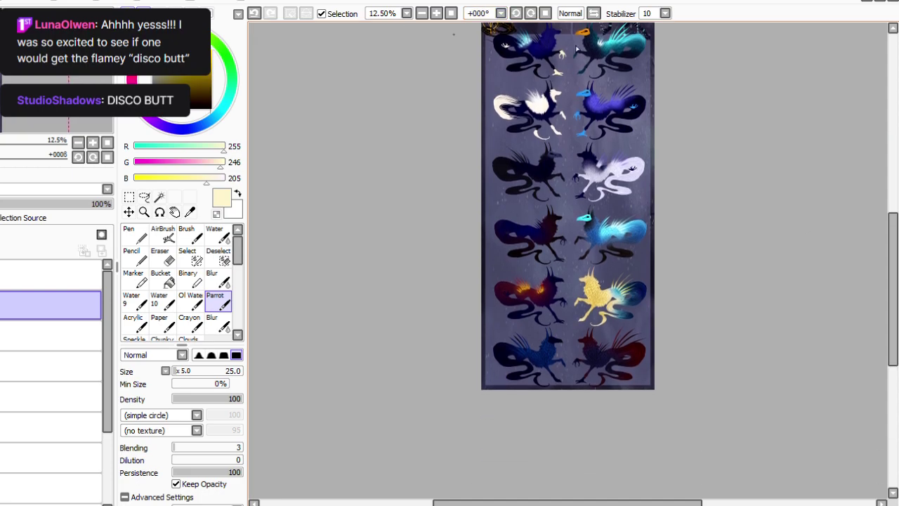
{"action": "left_click", "coordinate": [436, 14]}
{"action": "scroll", "coordinate": [604, 31], "scroll_direction": "down", "scroll_amount": 2}
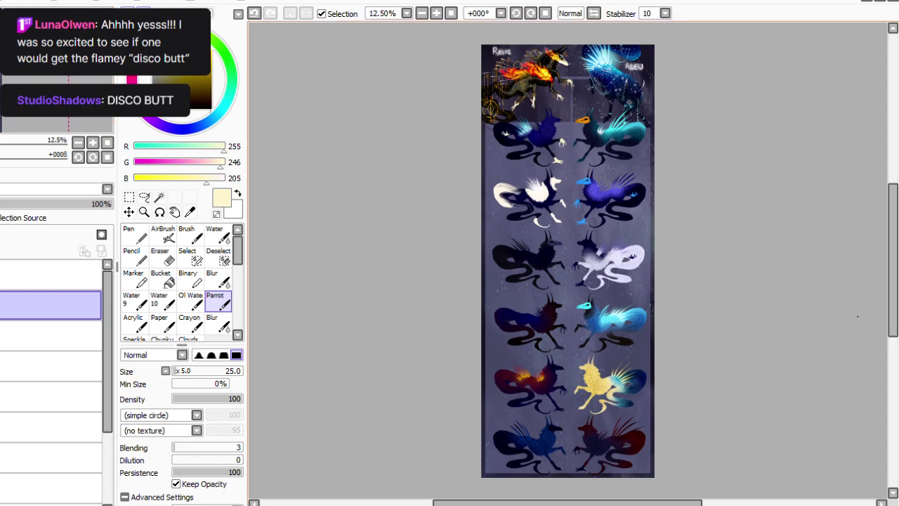
{"action": "scroll", "coordinate": [590, 27], "scroll_direction": "up", "scroll_amount": 2}
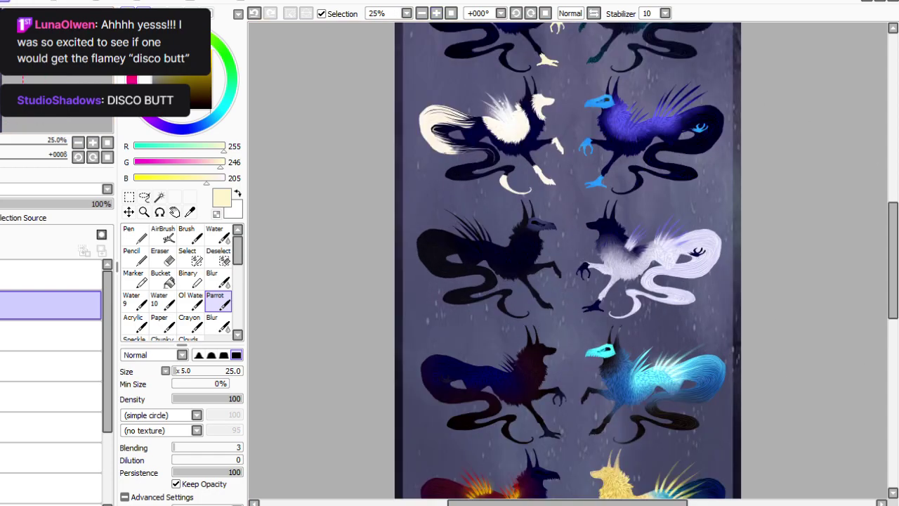
{"action": "left_click_drag", "start_coordinate": [233, 67], "coordinate": [310, 133]}
{"action": "left_click", "coordinate": [160, 54]}
{"action": "left_click", "coordinate": [188, 398]}
{"action": "left_click", "coordinate": [184, 371]}
{"action": "left_click", "coordinate": [436, 14]}
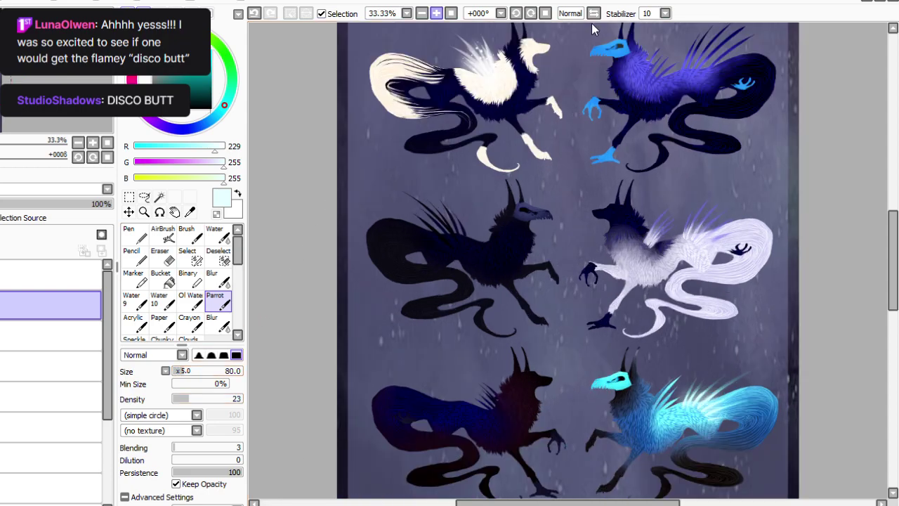
{"action": "scroll", "coordinate": [808, 218], "scroll_direction": "down", "scroll_amount": 2}
{"action": "key", "text": "bracketleft"}
{"action": "key", "text": "bracketleft"}
{"action": "left_click_drag", "start_coordinate": [181, 371], "coordinate": [191, 371]}
{"action": "left_click_drag", "start_coordinate": [695, 354], "coordinate": [708, 358]}
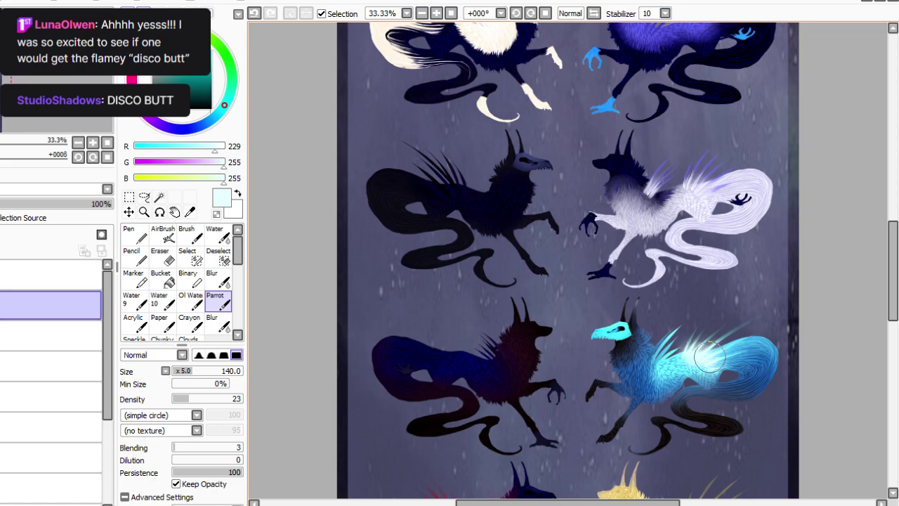
Widen the blue creature's haunch glow with the brush at size 220 and density 11, and set the glow layer's opacity to 67%.
{"action": "mouse_move", "coordinate": [892, 273]}
{"action": "left_mouse_down"}
{"action": "mouse_move", "coordinate": [893, 182]}
{"action": "mouse_move", "coordinate": [893, 297]}
{"action": "left_mouse_up"}
{"action": "left_click", "coordinate": [181, 398]}
{"action": "left_click", "coordinate": [203, 371]}
{"action": "left_click_drag", "start_coordinate": [704, 287], "coordinate": [715, 285]}
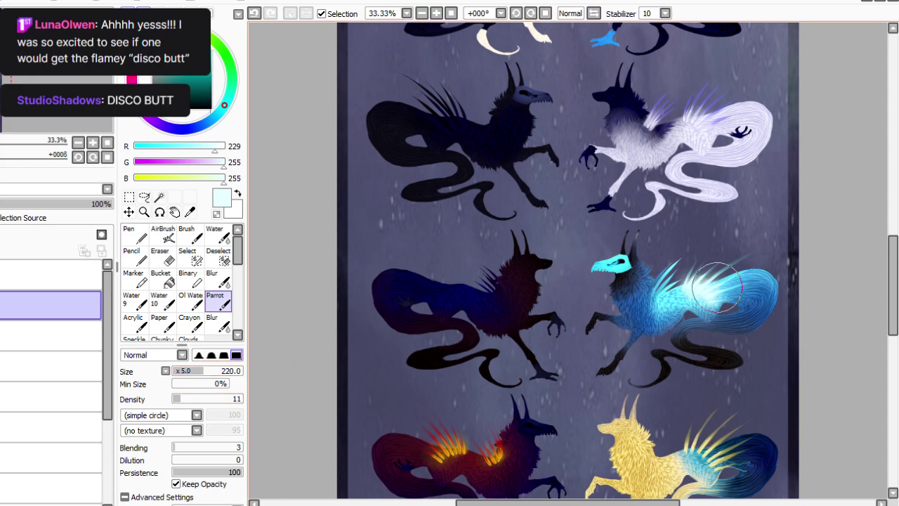
{"action": "left_click", "coordinate": [35, 203]}
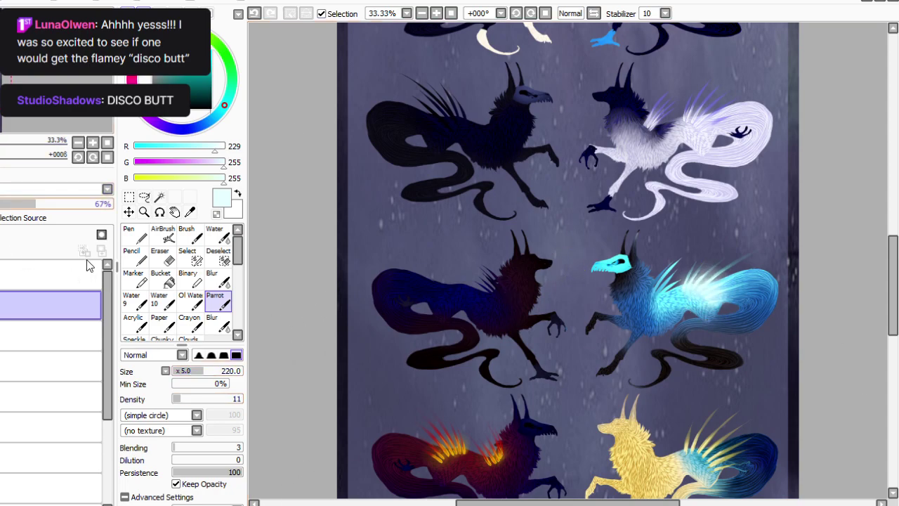
{"action": "key", "text": "ctrl+z"}
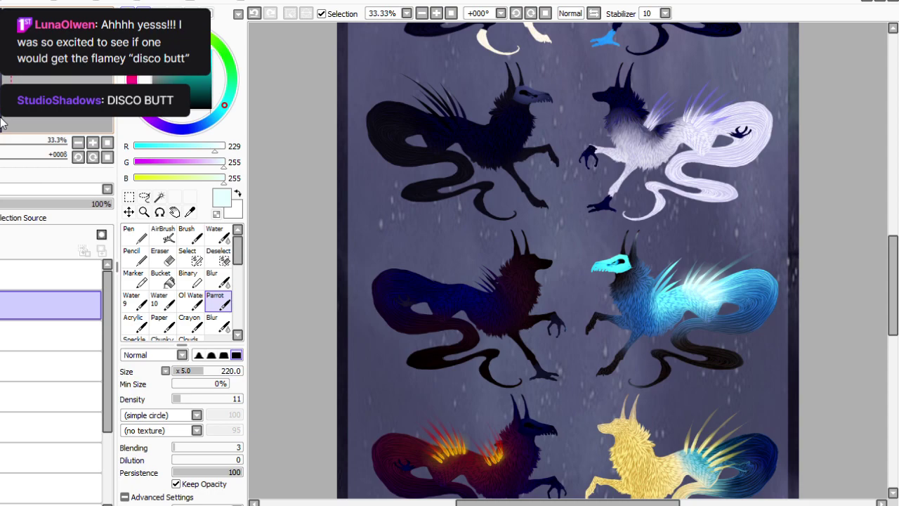
Add a yellow glow (RGB 255, 229, 31) to both spine groups of the red creature, set its layer to 63% opacity and merge it.
{"action": "scroll", "coordinate": [577, 317], "scroll_direction": "down", "scroll_amount": 1}
{"action": "left_click_drag", "start_coordinate": [893, 300], "coordinate": [893, 312]}
{"action": "left_click", "coordinate": [167, 31]}
{"action": "left_click", "coordinate": [205, 50]}
{"action": "left_click", "coordinate": [175, 29]}
{"action": "mouse_move", "coordinate": [487, 350]}
{"action": "left_mouse_down"}
{"action": "mouse_move", "coordinate": [506, 345]}
{"action": "mouse_move", "coordinate": [465, 328]}
{"action": "left_mouse_up"}
{"action": "left_click", "coordinate": [254, 13]}
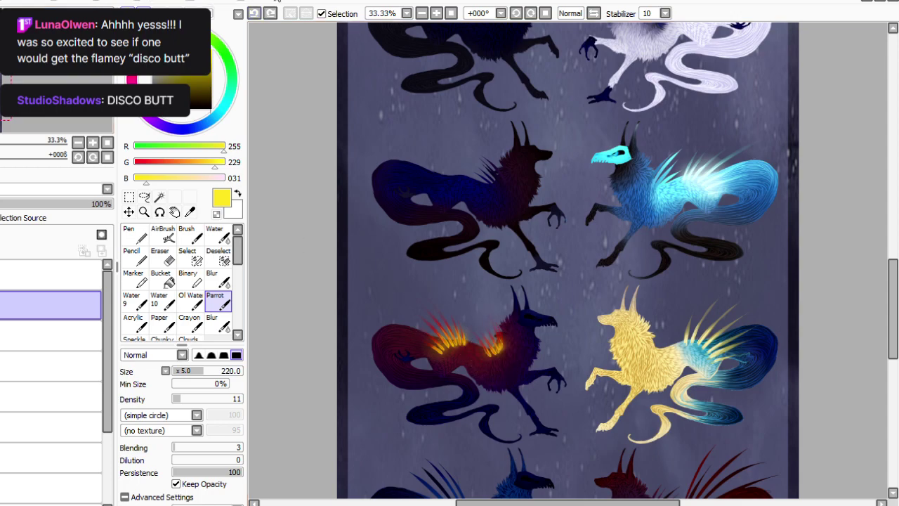
{"action": "mouse_move", "coordinate": [500, 345]}
{"action": "left_mouse_down"}
{"action": "mouse_move", "coordinate": [452, 334]}
{"action": "mouse_move", "coordinate": [461, 341]}
{"action": "mouse_move", "coordinate": [427, 338]}
{"action": "left_mouse_up"}
{"action": "left_click_drag", "start_coordinate": [18, 204], "coordinate": [27, 203]}
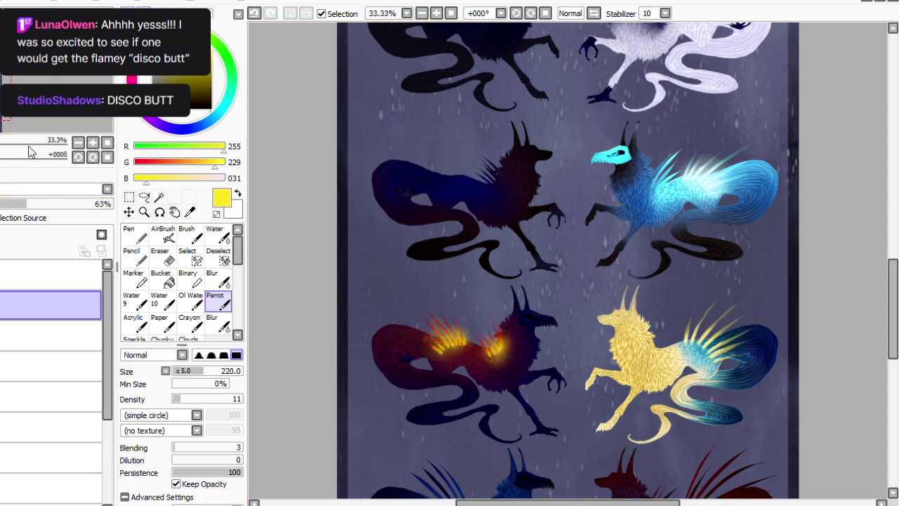
{"action": "key", "text": "ctrl+e"}
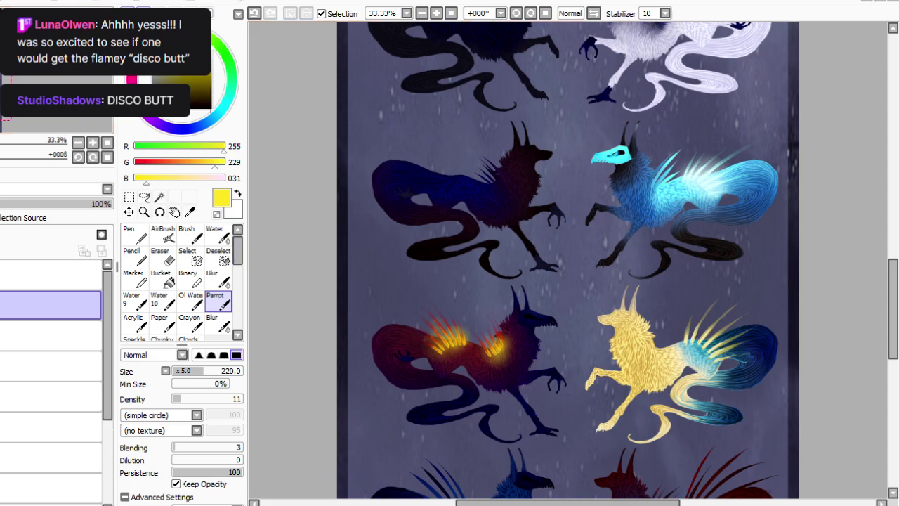
Paint a soft white glow around the haunch and shoulder spine bases of the white-bodied creature with the brush at size 220 and density 11.
{"action": "mouse_move", "coordinate": [893, 344]}
{"action": "left_mouse_down"}
{"action": "mouse_move", "coordinate": [893, 403]}
{"action": "mouse_move", "coordinate": [893, 286]}
{"action": "left_mouse_up"}
{"action": "left_click", "coordinate": [153, 51]}
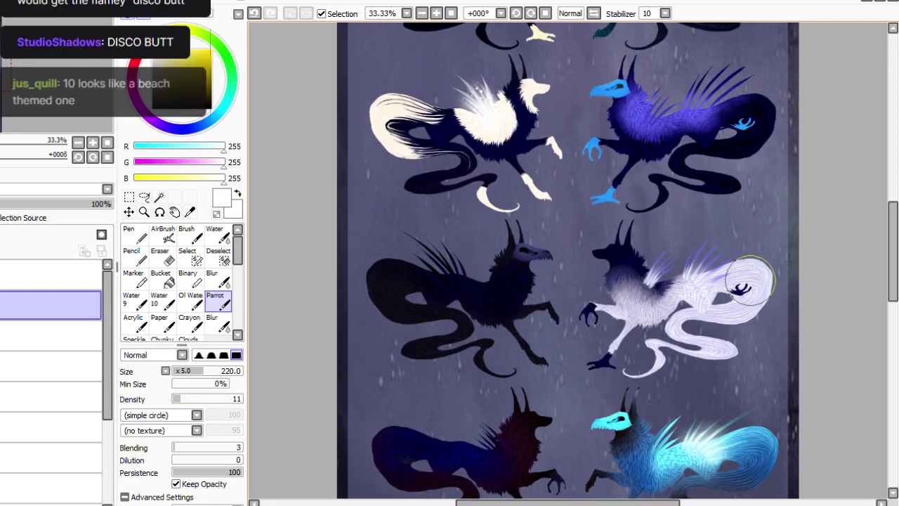
{"action": "left_click_drag", "start_coordinate": [750, 283], "coordinate": [728, 283]}
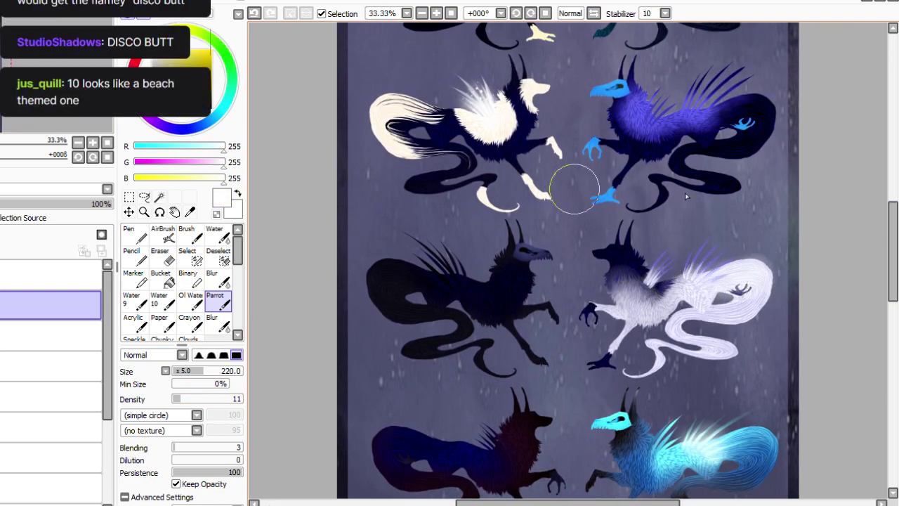
{"action": "left_click", "coordinate": [254, 14]}
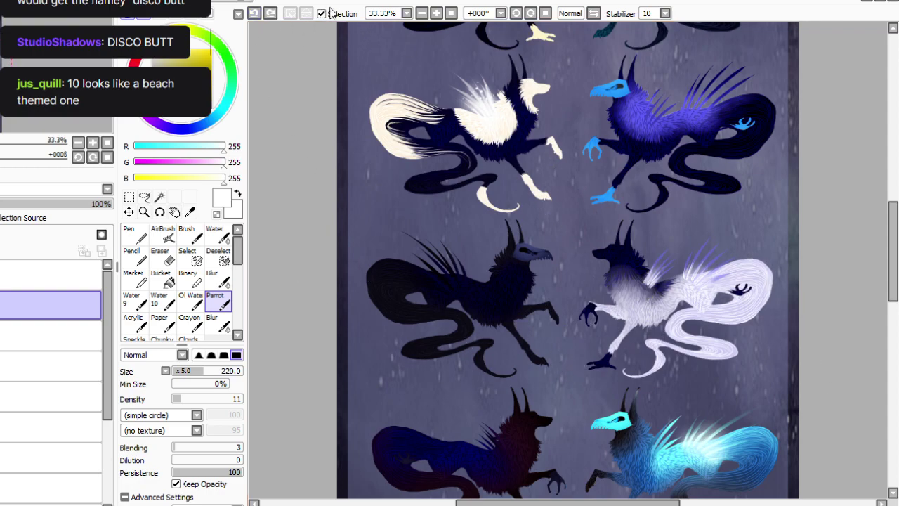
{"action": "left_click_drag", "start_coordinate": [689, 284], "coordinate": [663, 292]}
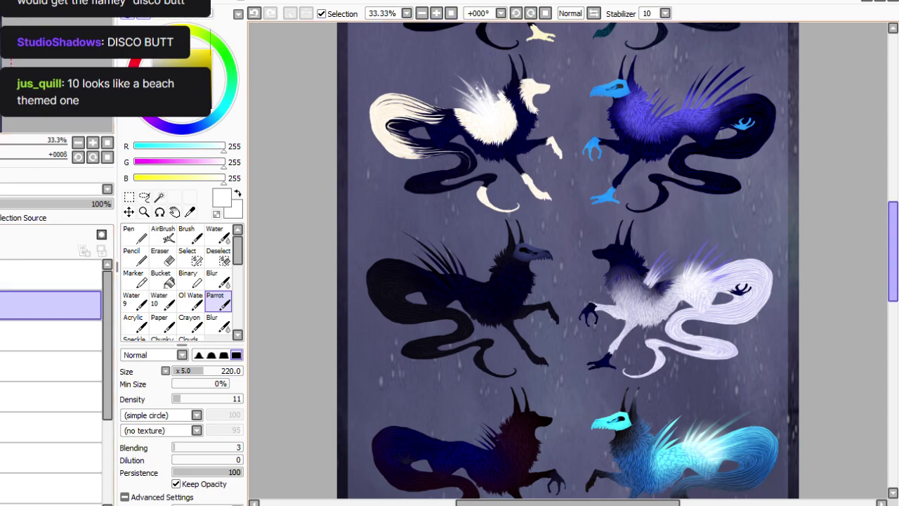
Add soft white glows to the teal creature's shoulder spines and the navy creature's haunch spines in the first row.
{"action": "scroll", "coordinate": [878, 256], "scroll_direction": "up", "scroll_amount": 3}
{"action": "scroll", "coordinate": [265, 100], "scroll_direction": "up", "scroll_amount": 3}
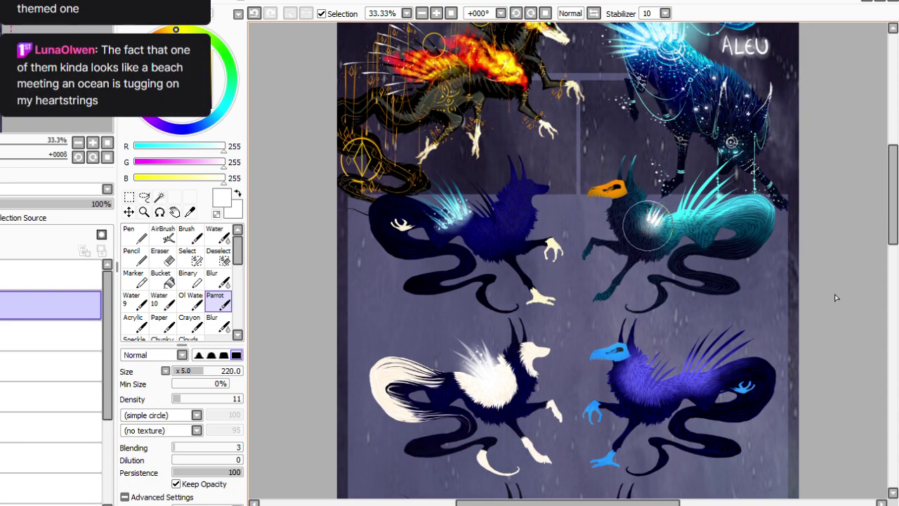
{"action": "left_click", "coordinate": [224, 104]}
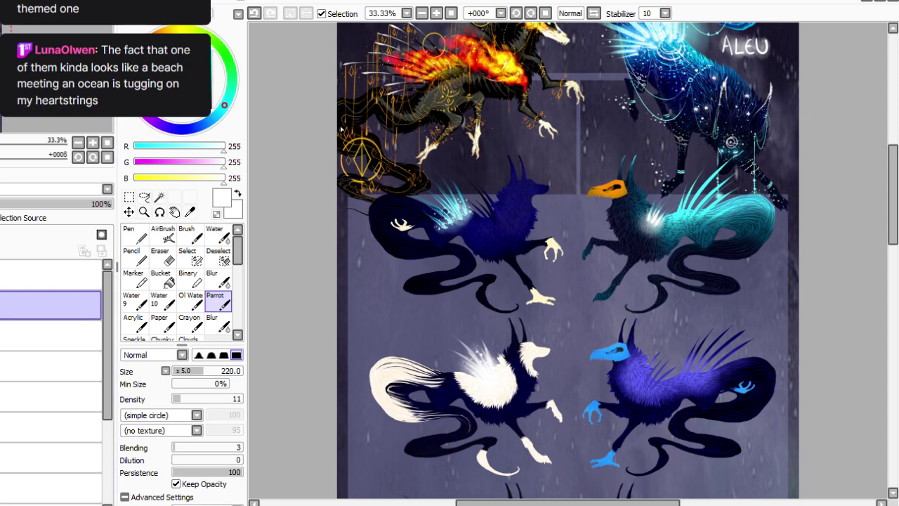
{"action": "left_click_drag", "start_coordinate": [463, 223], "coordinate": [453, 226]}
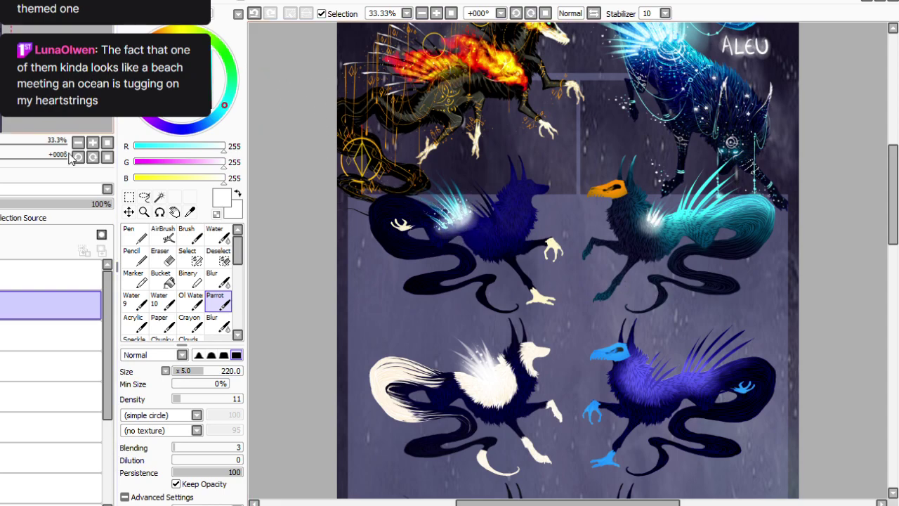
Lower the opacity of the white spine glow layer and merge it into the layer below.
{"action": "left_click_drag", "start_coordinate": [94, 204], "coordinate": [45, 204]}
{"action": "key", "text": "ctrl+e"}
{"action": "left_click", "coordinate": [1, 305]}
{"action": "left_click", "coordinate": [1, 305]}
Review the spine glows across the whole sheet and examine the two finished reference creatures, Relic and Aleu, up close.
{"action": "left_click", "coordinate": [452, 14]}
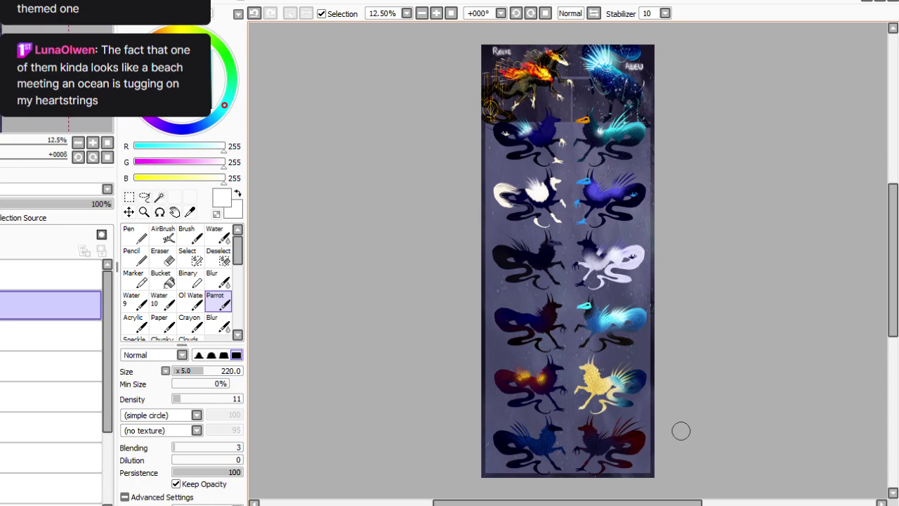
{"action": "left_click", "coordinate": [437, 13]}
{"action": "left_click", "coordinate": [436, 14]}
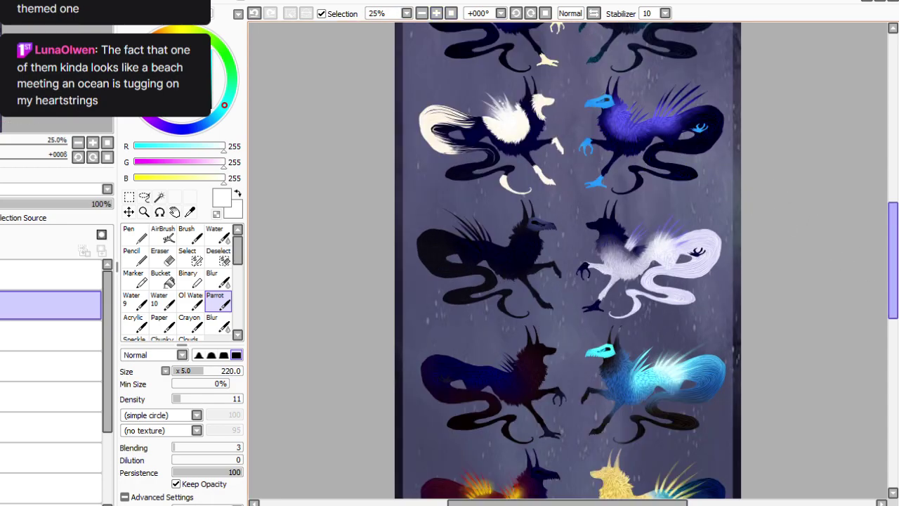
{"action": "left_click_drag", "start_coordinate": [893, 247], "coordinate": [893, 186]}
{"action": "key", "text": "ctrl+plus"}
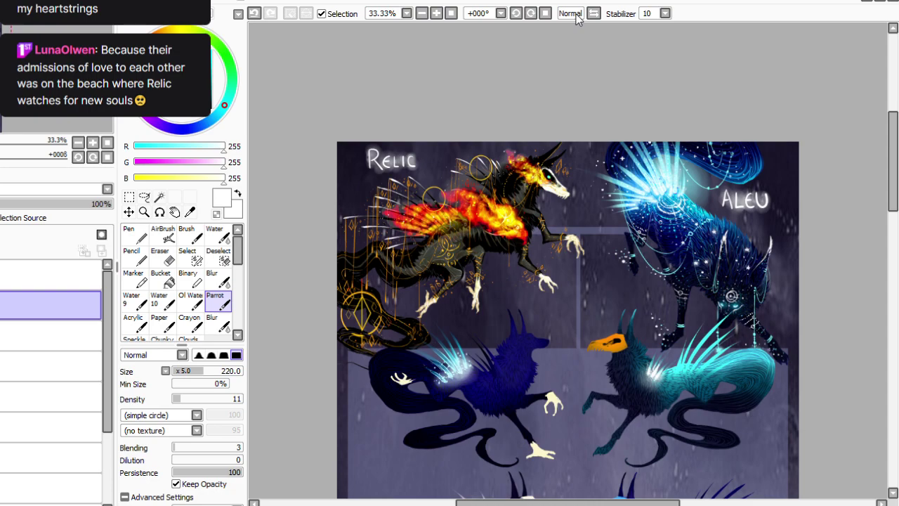
{"action": "left_click", "coordinate": [436, 14]}
{"action": "left_click", "coordinate": [436, 13]}
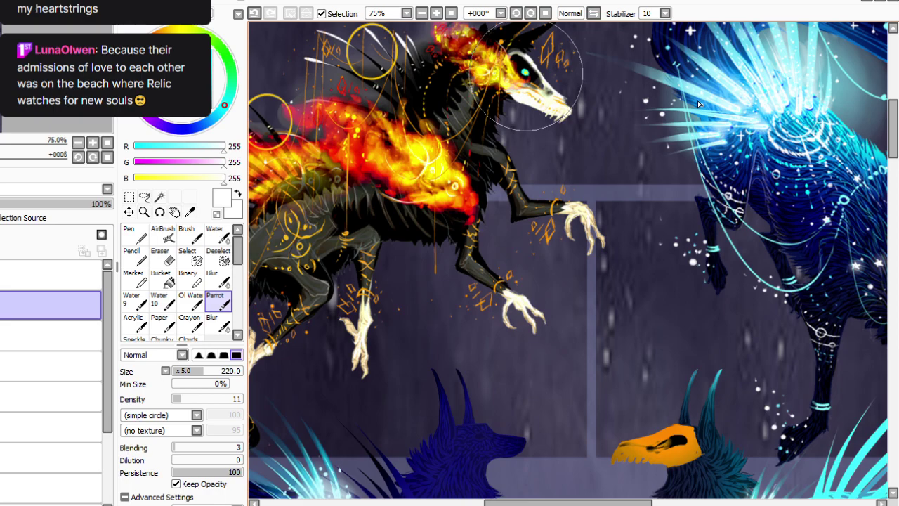
{"action": "left_click_drag", "start_coordinate": [627, 503], "coordinate": [679, 503]}
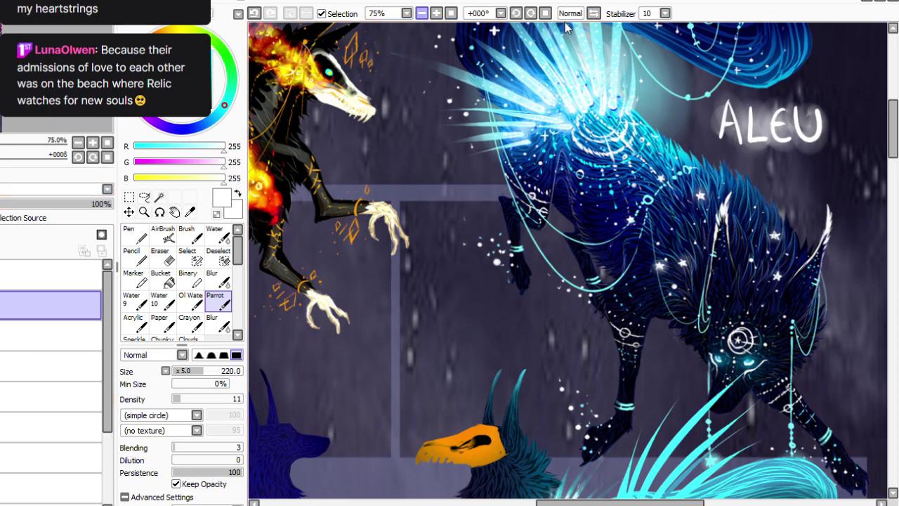
{"action": "left_click", "coordinate": [422, 13]}
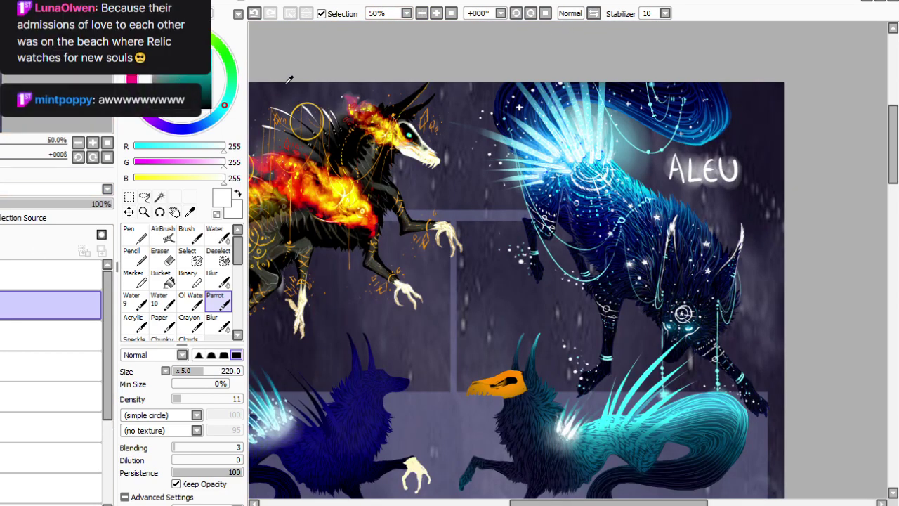
Paint four round swatches above the first-row heads in teal (RGB 27, 222, 225), gold, blue (RGB 27, 180, 225) and white at size 80, density 100.
{"action": "left_click", "coordinate": [204, 56]}
{"action": "left_click_drag", "start_coordinate": [190, 399], "coordinate": [243, 399]}
{"action": "left_click", "coordinate": [184, 371]}
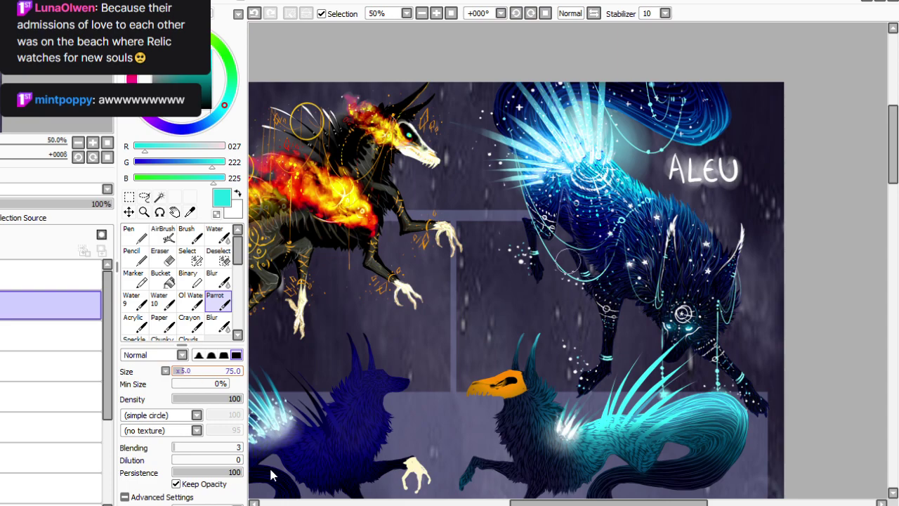
{"action": "left_click_drag", "start_coordinate": [401, 327], "coordinate": [397, 336]}
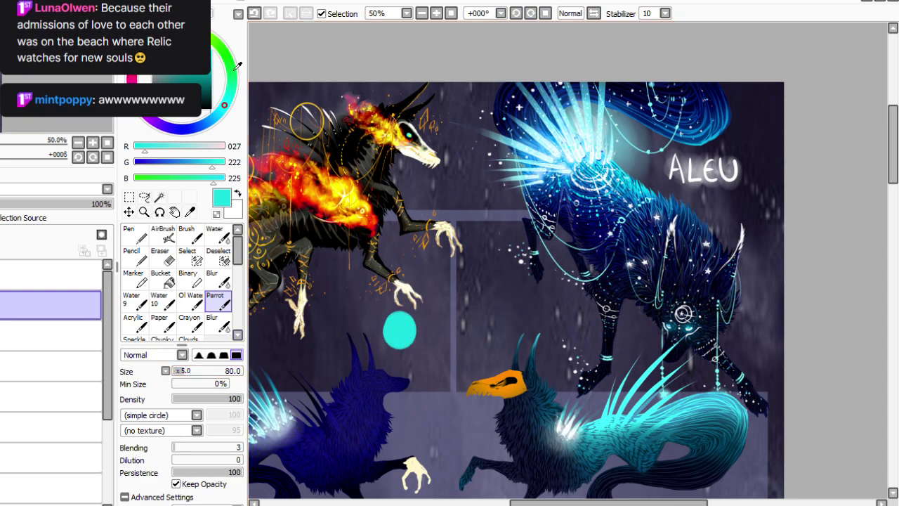
{"action": "left_click_drag", "start_coordinate": [187, 28], "coordinate": [171, 28]}
{"action": "mouse_move", "coordinate": [427, 318]}
{"action": "left_mouse_down"}
{"action": "mouse_move", "coordinate": [465, 329]}
{"action": "mouse_move", "coordinate": [449, 335]}
{"action": "left_mouse_up"}
{"action": "left_click", "coordinate": [218, 113]}
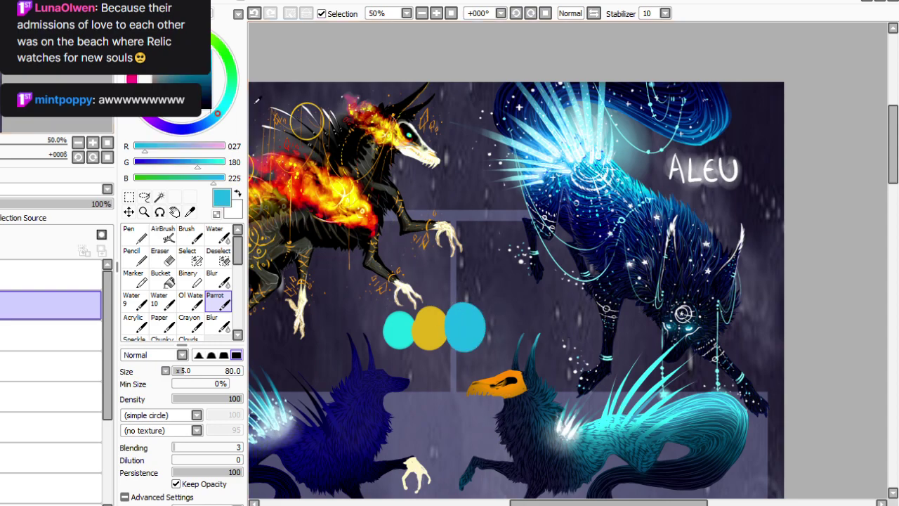
{"action": "left_click", "coordinate": [264, 106], "text": "alt"}
{"action": "left_click_drag", "start_coordinate": [497, 322], "coordinate": [467, 342]}
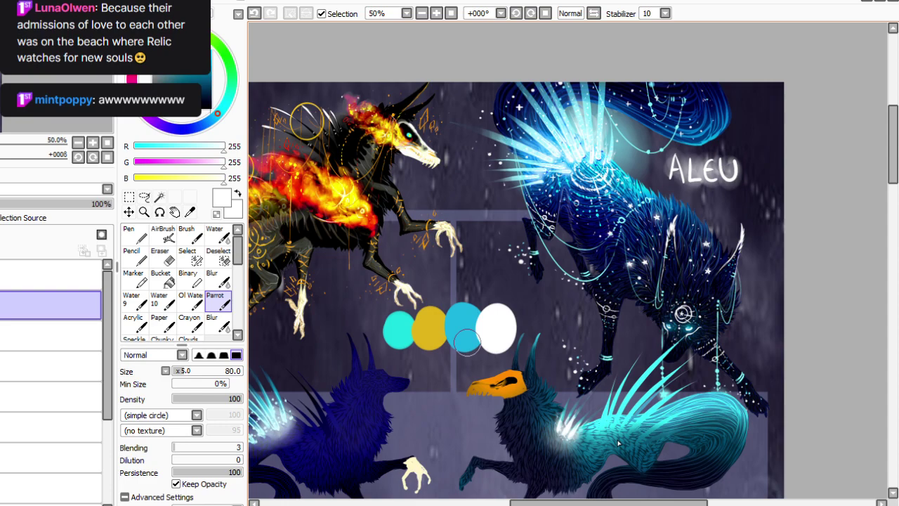
Paint a white pupil in the orange skull's eye socket and surround it with a soft white glow at brush size 30 and density 16.
{"action": "scroll", "coordinate": [870, 145], "scroll_direction": "down", "scroll_amount": 4}
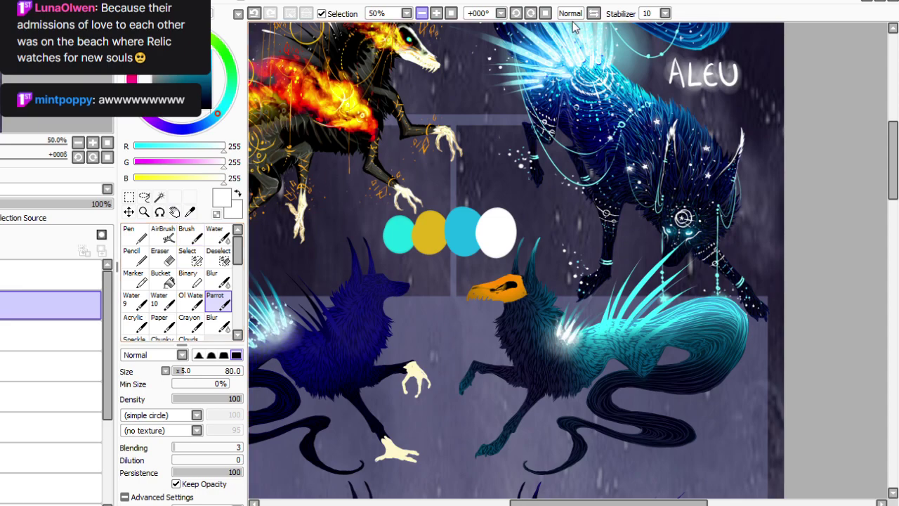
{"action": "left_click", "coordinate": [436, 14]}
{"action": "left_click_drag", "start_coordinate": [181, 371], "coordinate": [175, 371]}
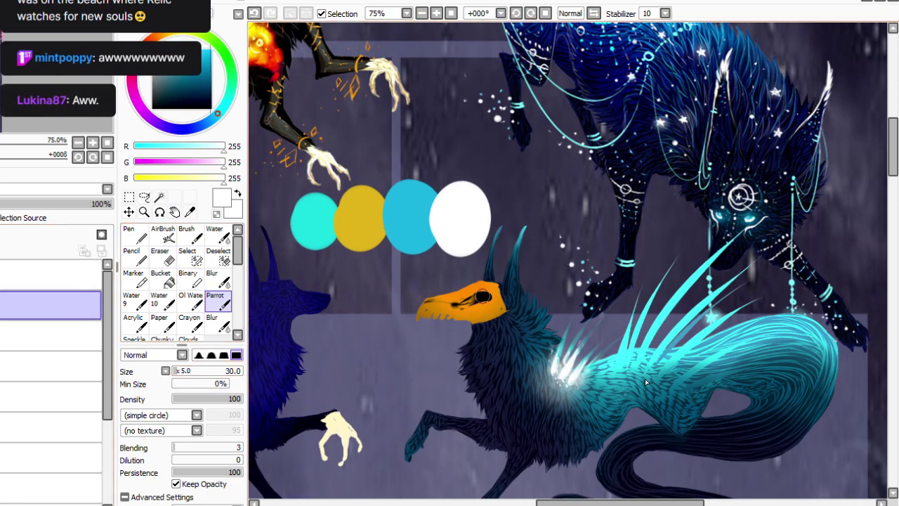
{"action": "left_click", "coordinate": [184, 398]}
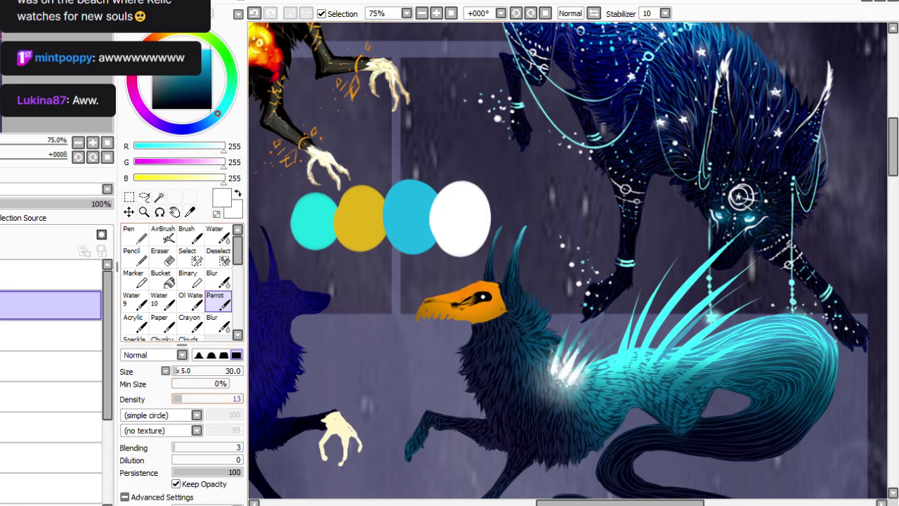
{"action": "left_click_drag", "start_coordinate": [482, 296], "coordinate": [481, 297]}
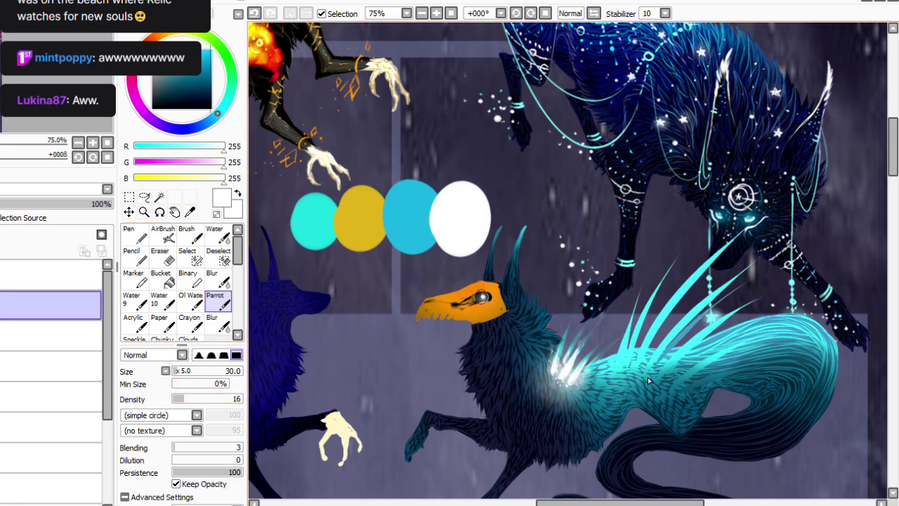
Paint a small teal eye (RGB 27, 222, 225) on the first-row navy creature with the brush at size 5 and density 100.
{"action": "left_click_drag", "start_coordinate": [619, 502], "coordinate": [570, 503]}
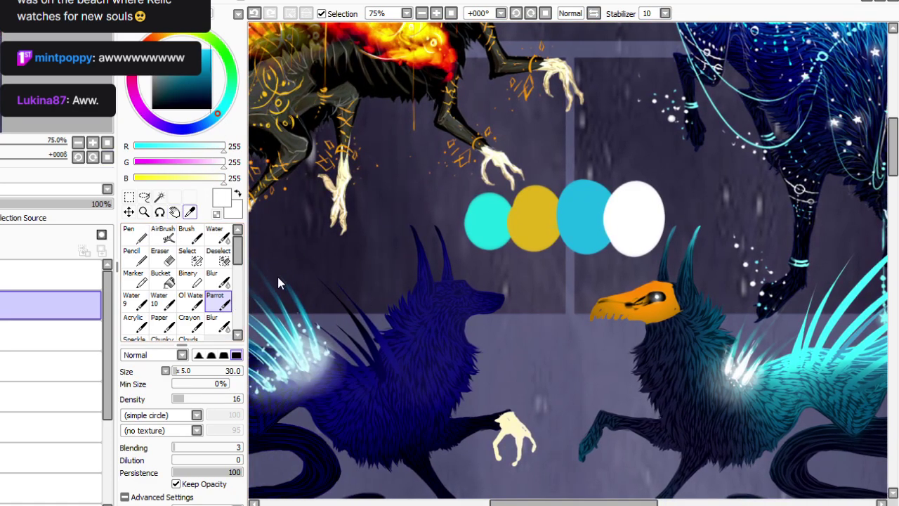
{"action": "left_click", "coordinate": [189, 212]}
{"action": "left_click", "coordinate": [488, 221]}
{"action": "left_click", "coordinate": [217, 302]}
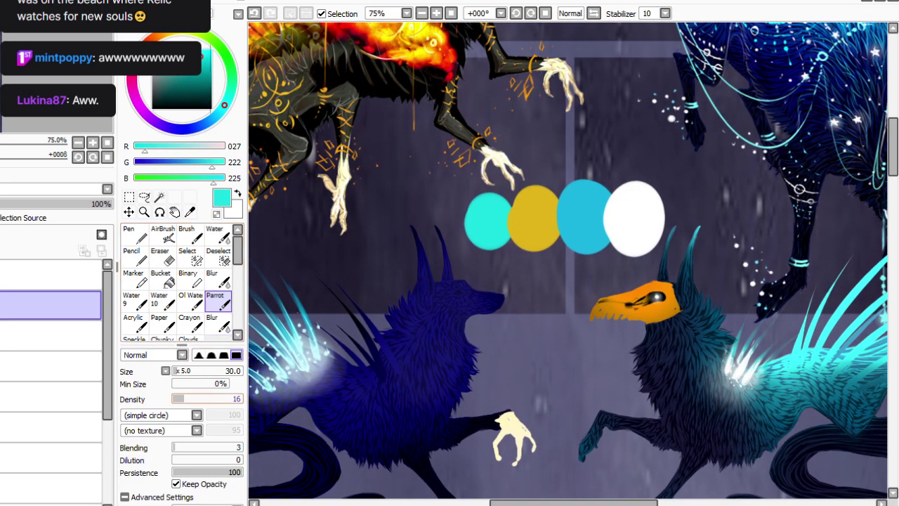
{"action": "left_click_drag", "start_coordinate": [184, 399], "coordinate": [242, 399]}
{"action": "left_click_drag", "start_coordinate": [204, 371], "coordinate": [174, 371]}
{"action": "left_click", "coordinate": [531, 13]}
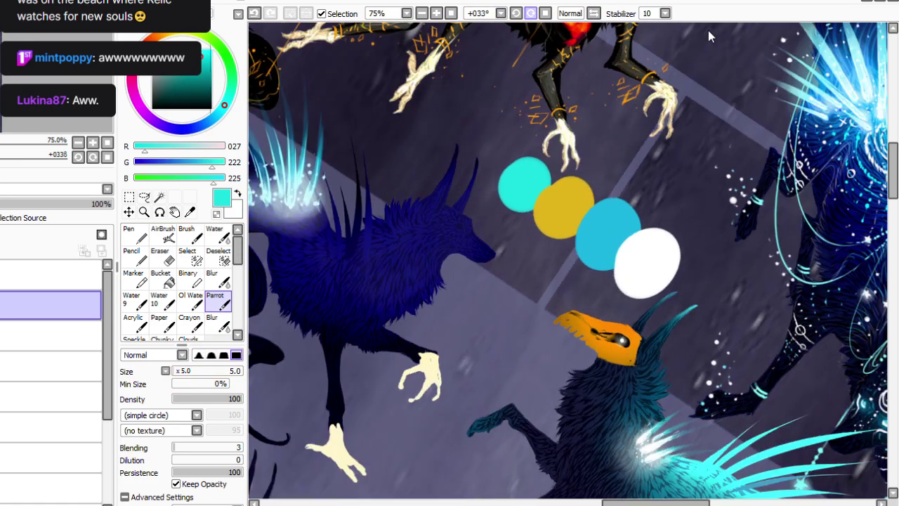
{"action": "left_click", "coordinate": [531, 13]}
{"action": "left_click", "coordinate": [531, 14]}
{"action": "left_click", "coordinate": [436, 14]}
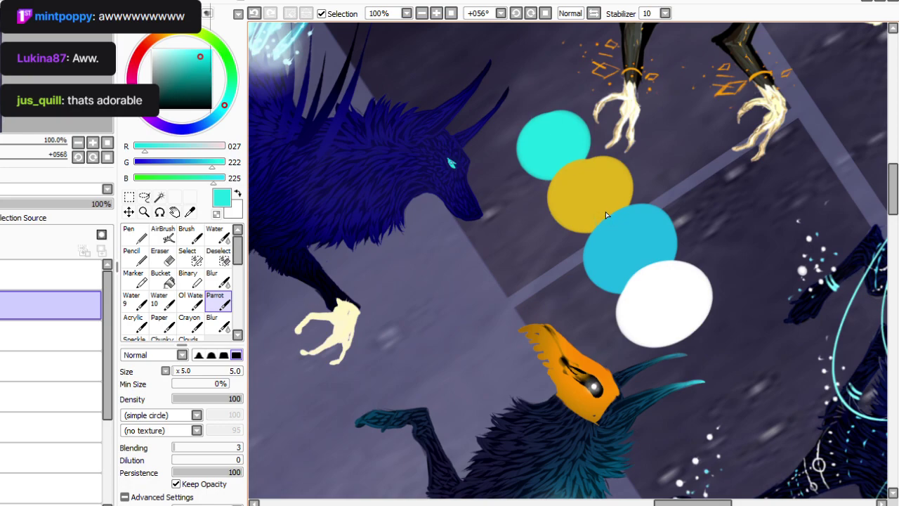
Add a soft teal glow around the navy creature's eye with the brush at size 80 and density 11.
{"action": "left_click", "coordinate": [180, 399]}
{"action": "left_click", "coordinate": [183, 370]}
{"action": "left_click", "coordinate": [452, 163]}
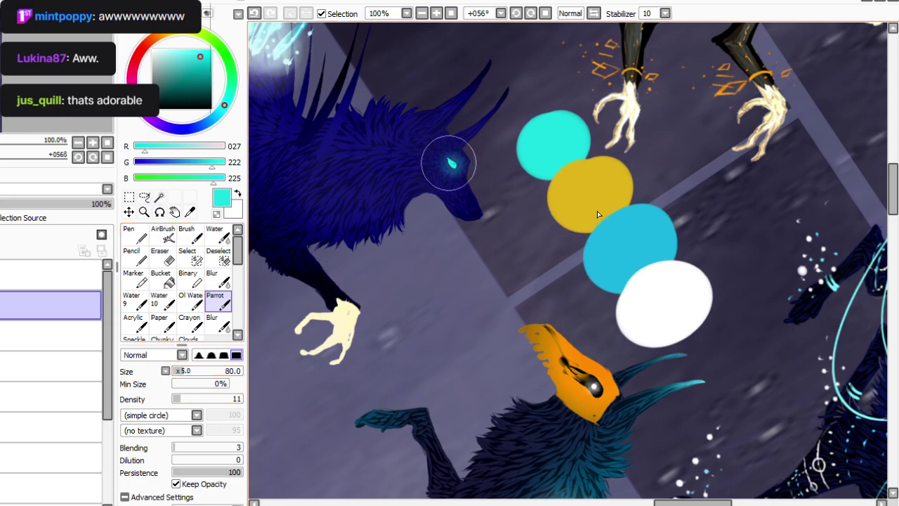
Add a white highlight inside the navy creature's teal eye, using the white swatch colour at density 100.
{"action": "left_click", "coordinate": [546, 13]}
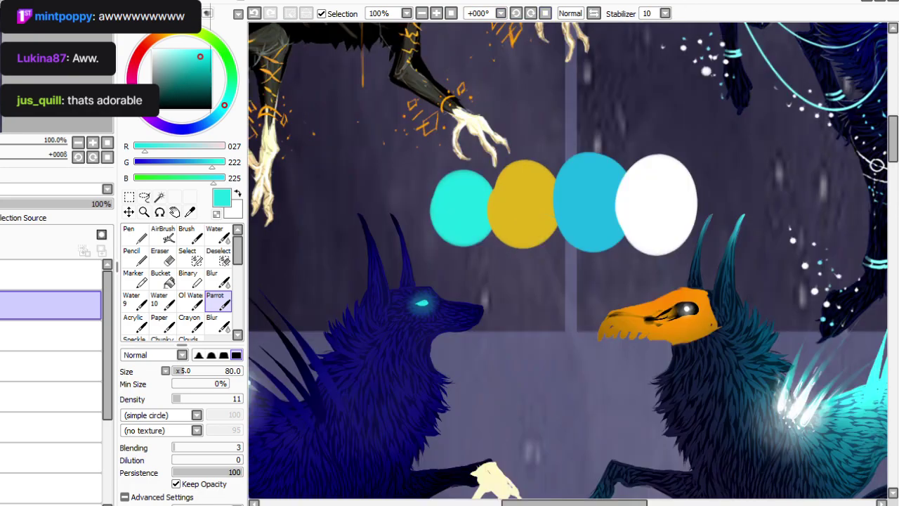
{"action": "left_click", "coordinate": [190, 212]}
{"action": "left_click", "coordinate": [657, 204]}
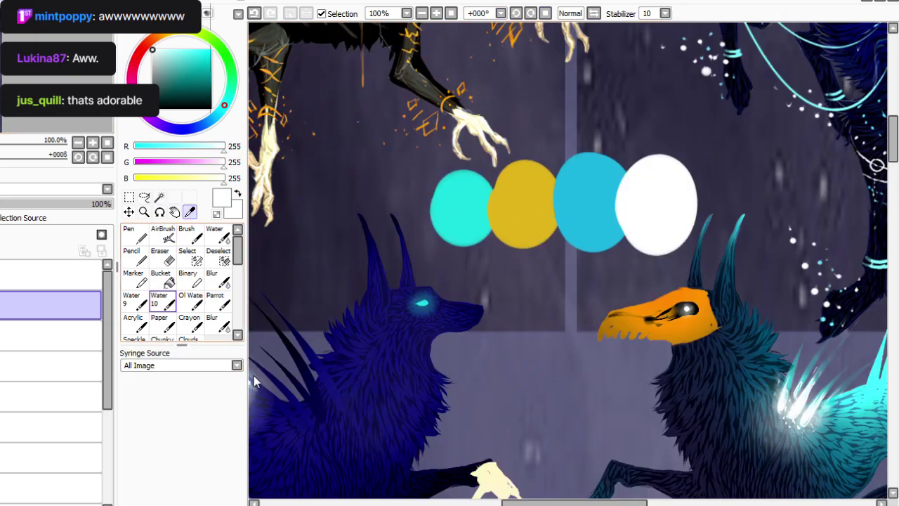
{"action": "left_click", "coordinate": [218, 302]}
{"action": "left_click", "coordinate": [232, 399]}
{"action": "left_click_drag", "start_coordinate": [233, 399], "coordinate": [243, 399]}
{"action": "left_click", "coordinate": [176, 371]}
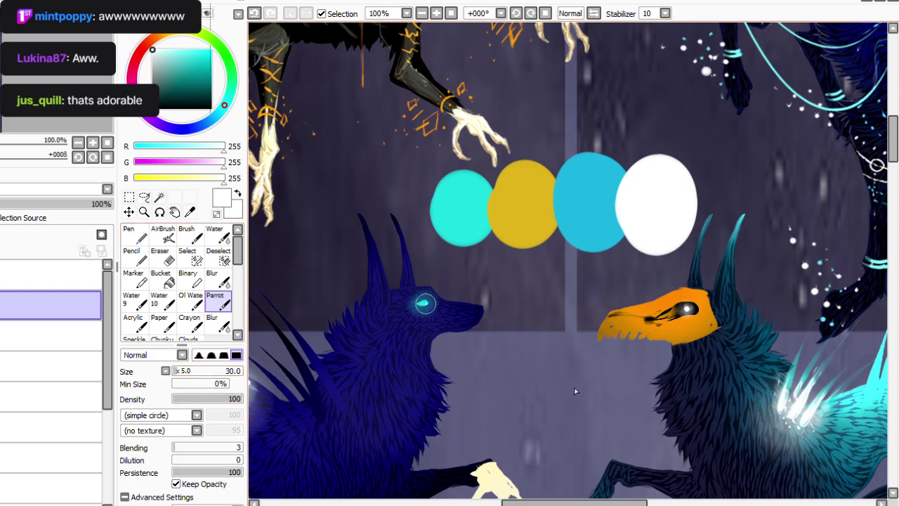
{"action": "left_click_drag", "start_coordinate": [425, 303], "coordinate": [423, 303]}
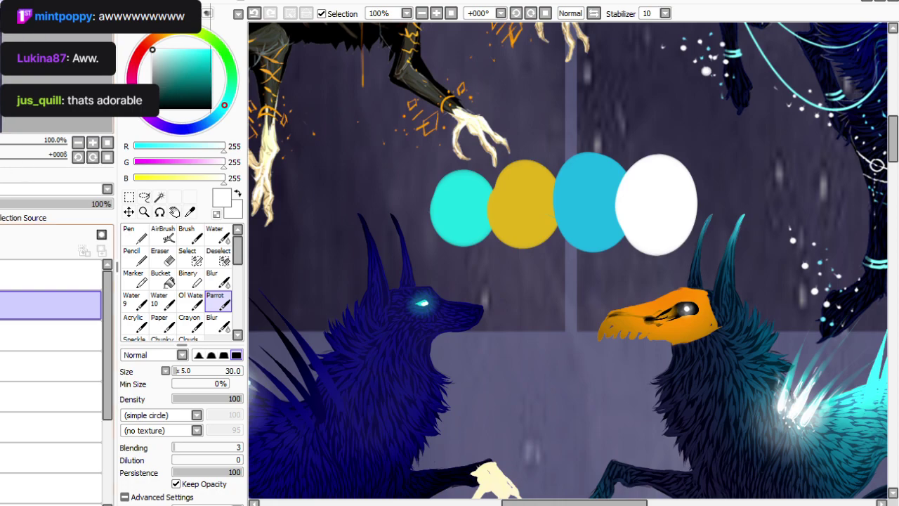
{"action": "left_click", "coordinate": [1, 304]}
{"action": "left_click", "coordinate": [1, 305]}
Draw the eye outline and brow line on the white-headed creature in dark navy (RGB 10, 10, 50) with the brush at size 10.
{"action": "left_click", "coordinate": [422, 13]}
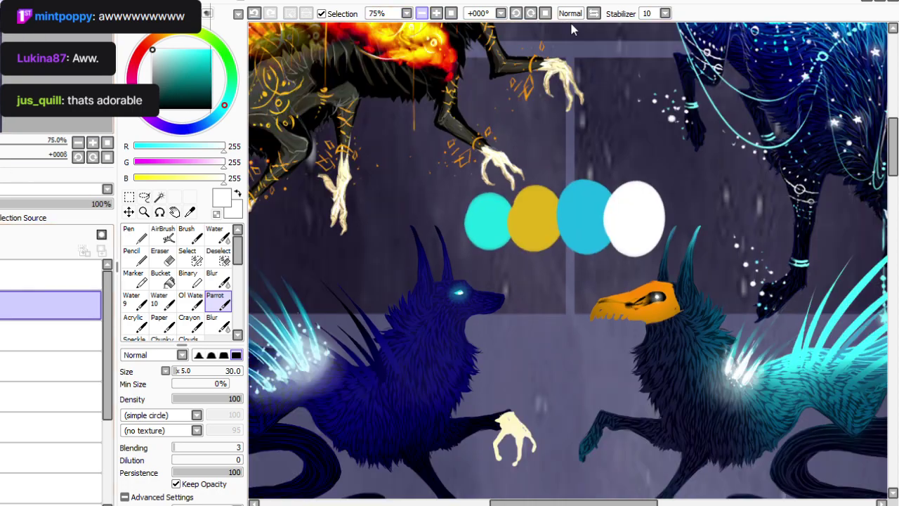
{"action": "left_click_drag", "start_coordinate": [893, 150], "coordinate": [893, 154]}
{"action": "scroll", "coordinate": [282, 273], "scroll_direction": "down", "scroll_amount": 10}
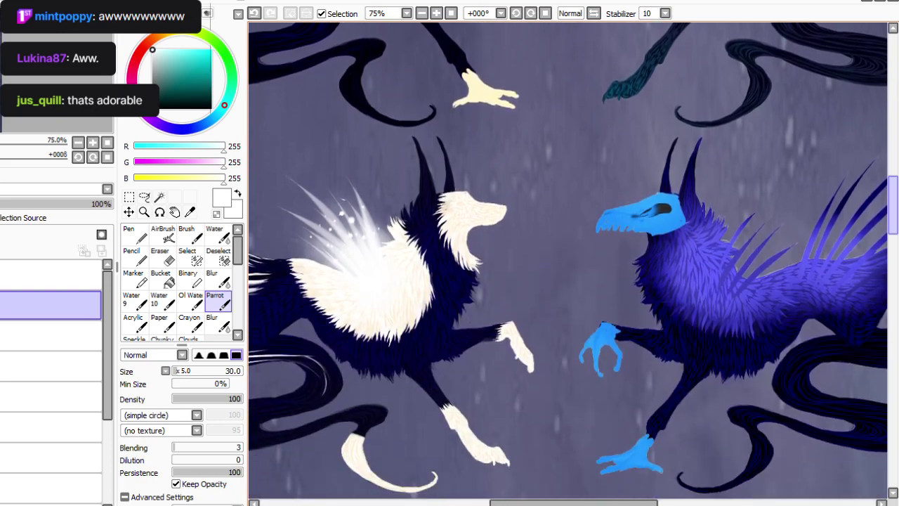
{"action": "left_click", "coordinate": [191, 211]}
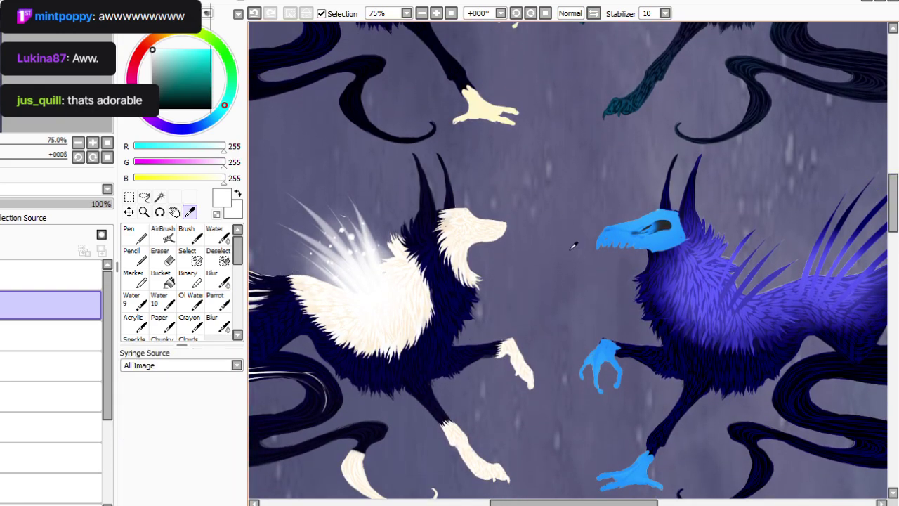
{"action": "left_click", "coordinate": [297, 381]}
{"action": "left_click", "coordinate": [218, 302]}
{"action": "key", "text": "["}
{"action": "key", "text": "["}
{"action": "key", "text": "["}
{"action": "key", "text": "["}
{"action": "key", "text": "["}
{"action": "key", "text": "["}
{"action": "left_click", "coordinate": [436, 13]}
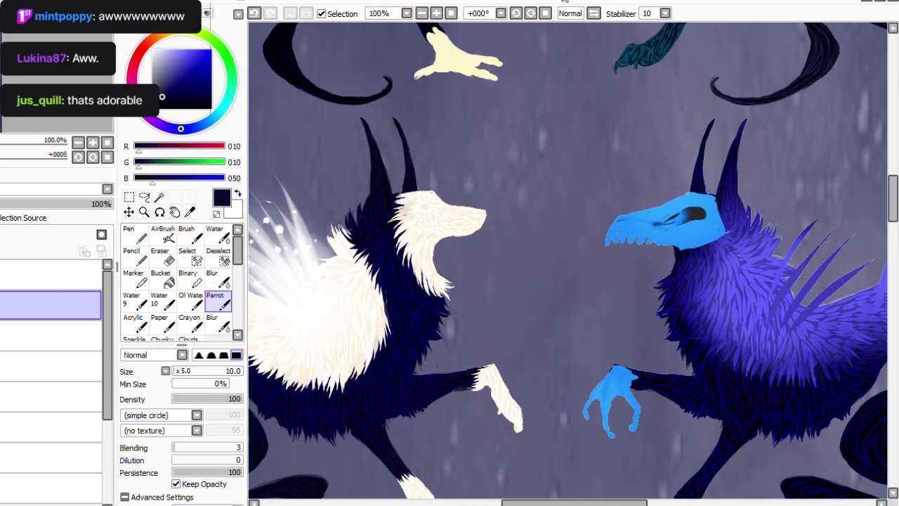
{"action": "left_click_drag", "start_coordinate": [433, 205], "coordinate": [411, 209]}
On another layer, fill the white-headed creature's eye with dark blue (RGB 0, 0, 138) and paint a cyan iris (RGB 20, 208, 231).
{"action": "left_click", "coordinate": [56, 336]}
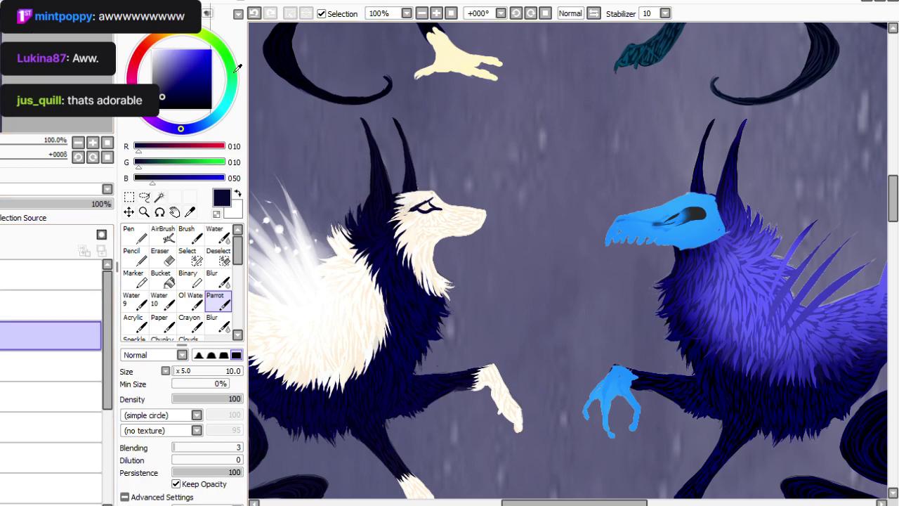
{"action": "left_click", "coordinate": [202, 77]}
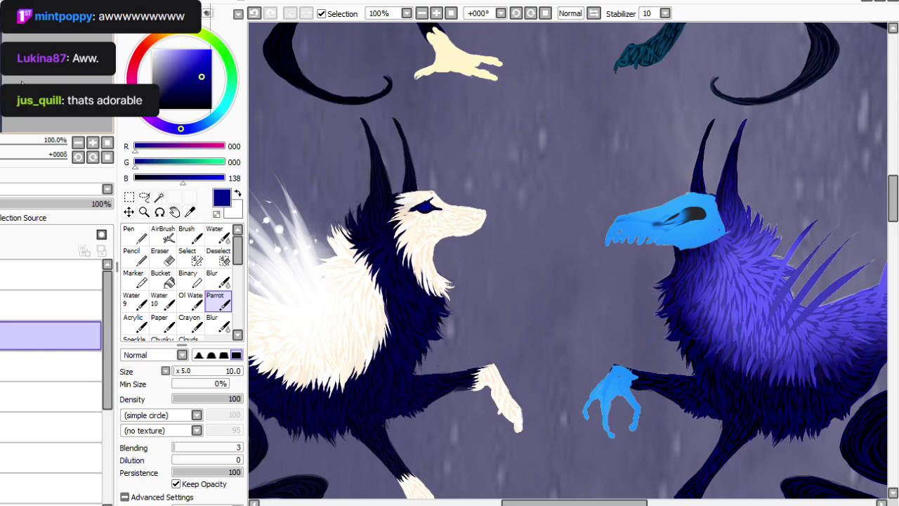
{"action": "left_click", "coordinate": [222, 109]}
{"action": "left_click", "coordinate": [204, 55]}
{"action": "left_click", "coordinate": [236, 504]}
{"action": "left_click", "coordinate": [424, 206]}
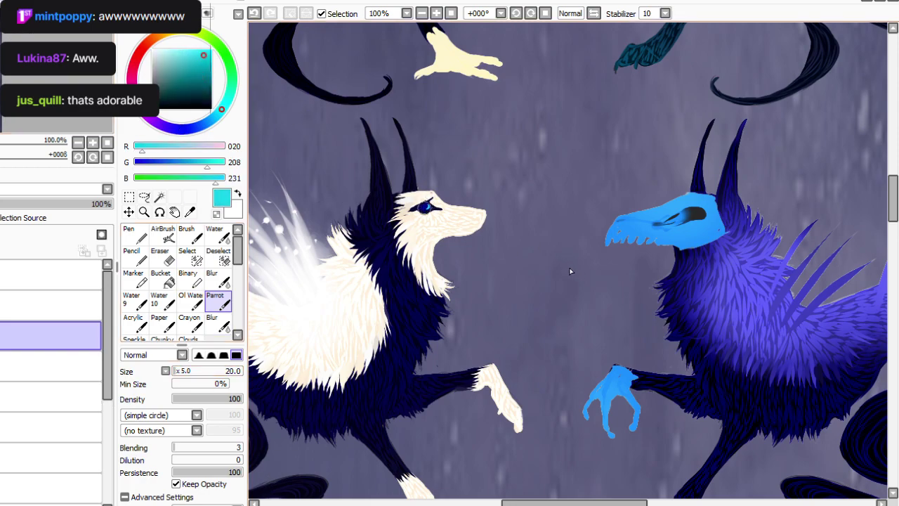
{"action": "left_click_drag", "start_coordinate": [423, 208], "coordinate": [426, 207]}
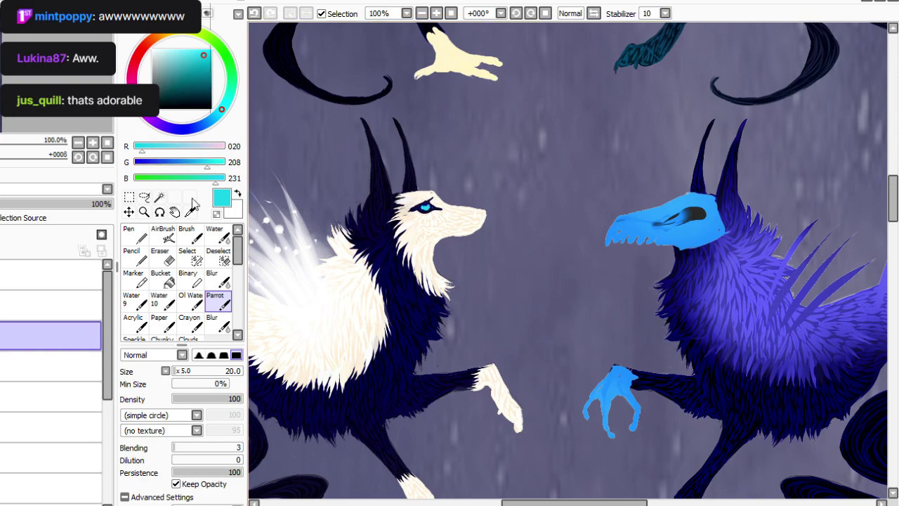
Paint a soft cyan glow over the white-headed creature's eye on a new layer at brush size 40, density 14, and set the layer's opacity to 71%.
{"action": "left_click", "coordinate": [181, 399]}
{"action": "left_click", "coordinate": [176, 371]}
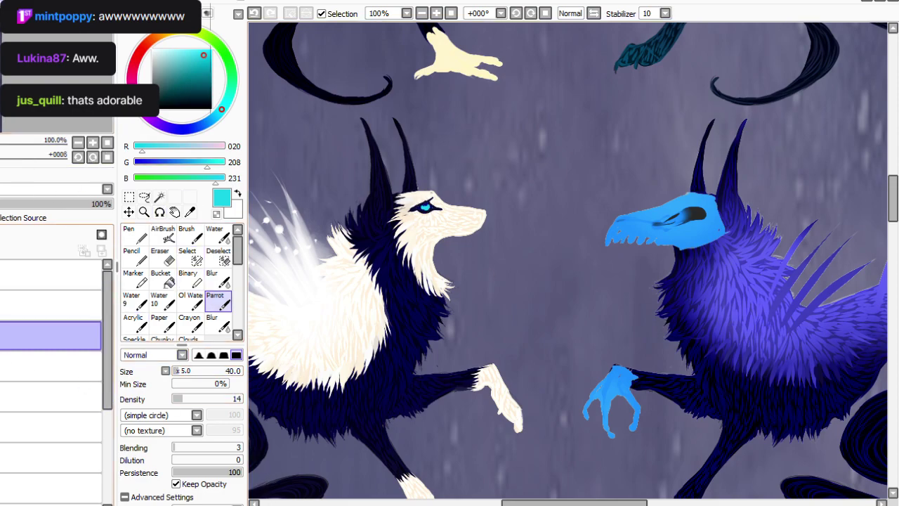
{"action": "left_click", "coordinate": [49, 303]}
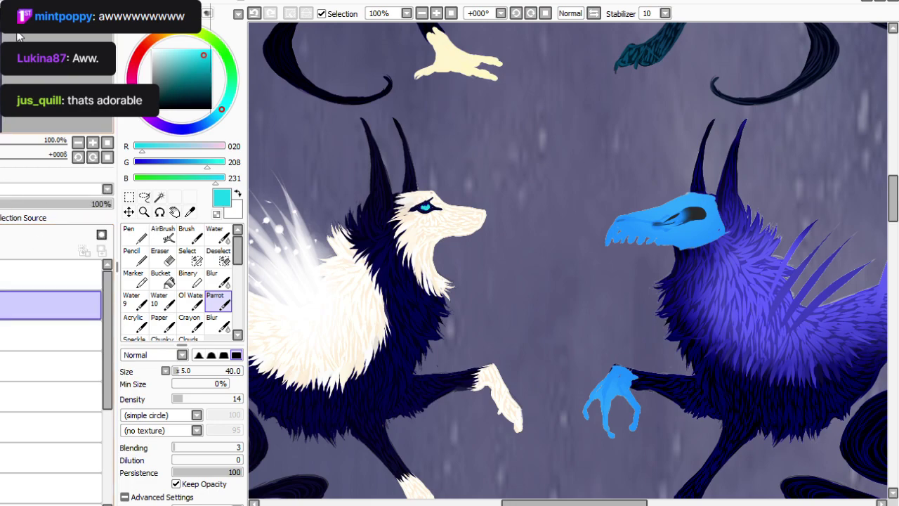
{"action": "key", "text": "ctrl+shift+n"}
{"action": "left_click_drag", "start_coordinate": [424, 208], "coordinate": [421, 209]}
{"action": "left_click_drag", "start_coordinate": [105, 203], "coordinate": [45, 203]}
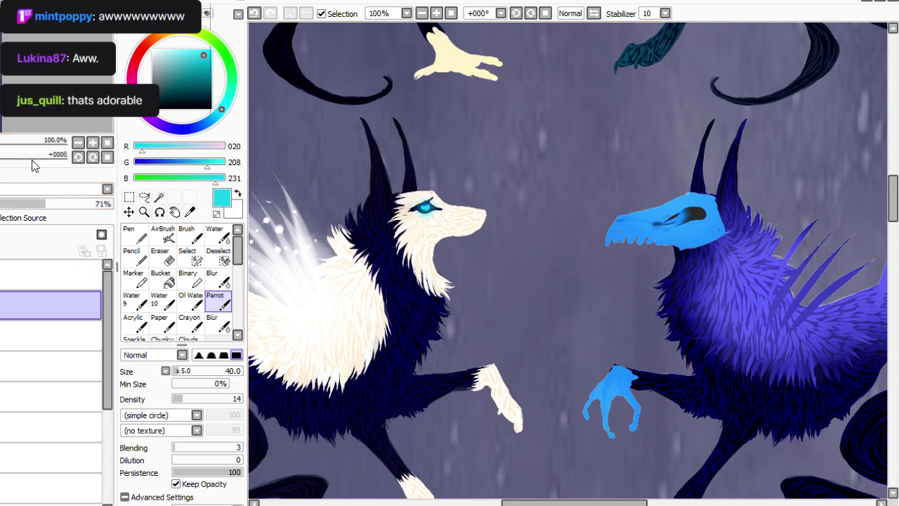
{"action": "key", "text": "ctrl+z"}
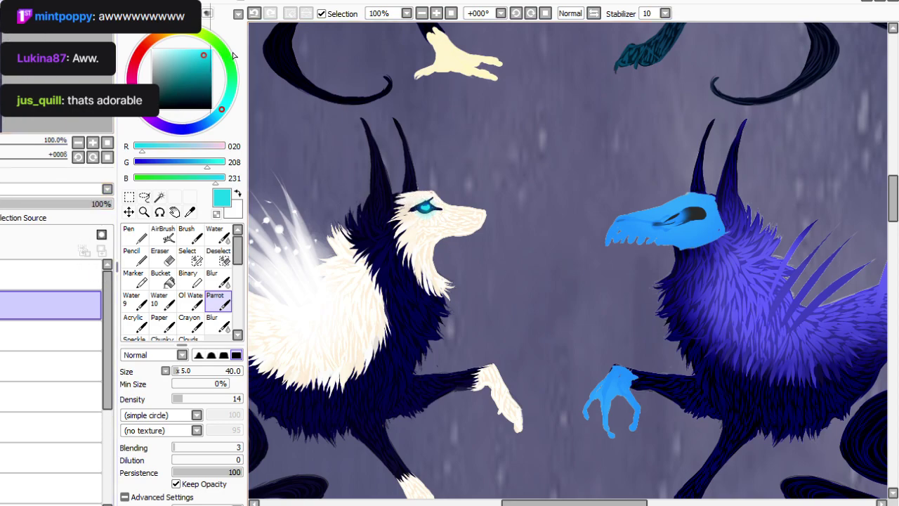
Paint a golden-yellow pupil (RGB 255, 194, 22) in the blue skull's eye socket with the brush at size 10, density 100.
{"action": "left_click", "coordinate": [154, 37]}
{"action": "left_click_drag", "start_coordinate": [155, 36], "coordinate": [159, 34]}
{"action": "left_click", "coordinate": [206, 50]}
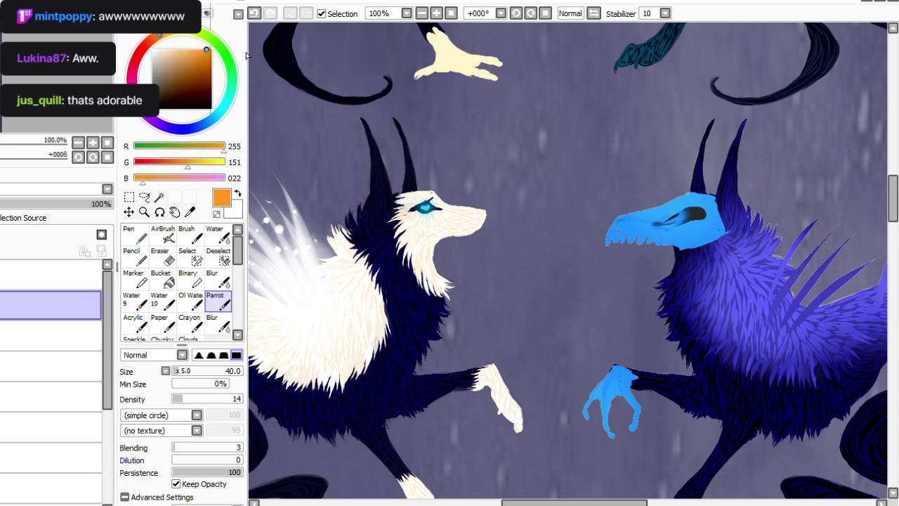
{"action": "left_click", "coordinate": [165, 33]}
{"action": "left_click_drag", "start_coordinate": [183, 398], "coordinate": [242, 398]}
{"action": "left_click_drag", "start_coordinate": [178, 371], "coordinate": [174, 371]}
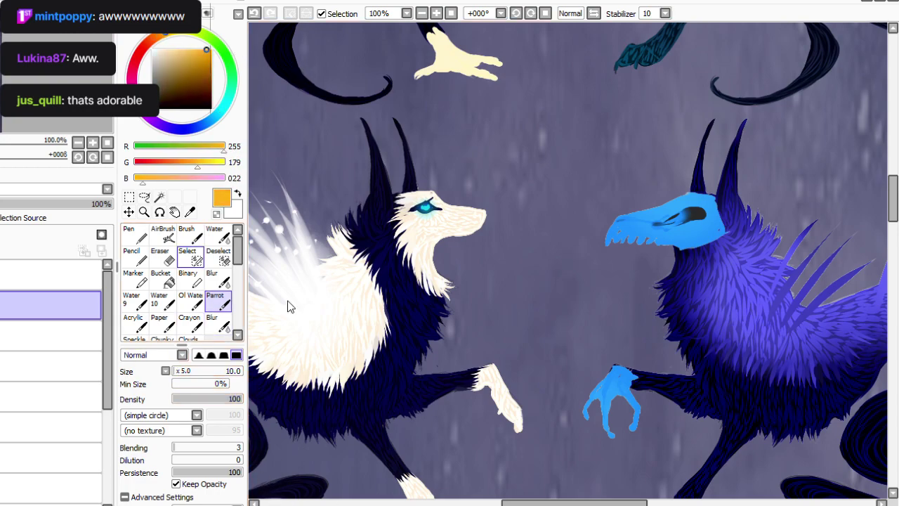
{"action": "left_click", "coordinate": [169, 32]}
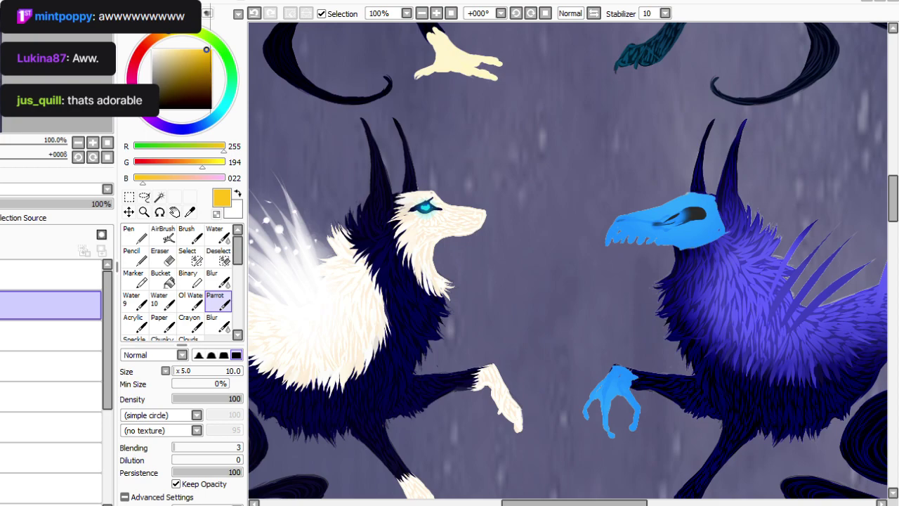
{"action": "left_click_drag", "start_coordinate": [574, 503], "coordinate": [601, 503]}
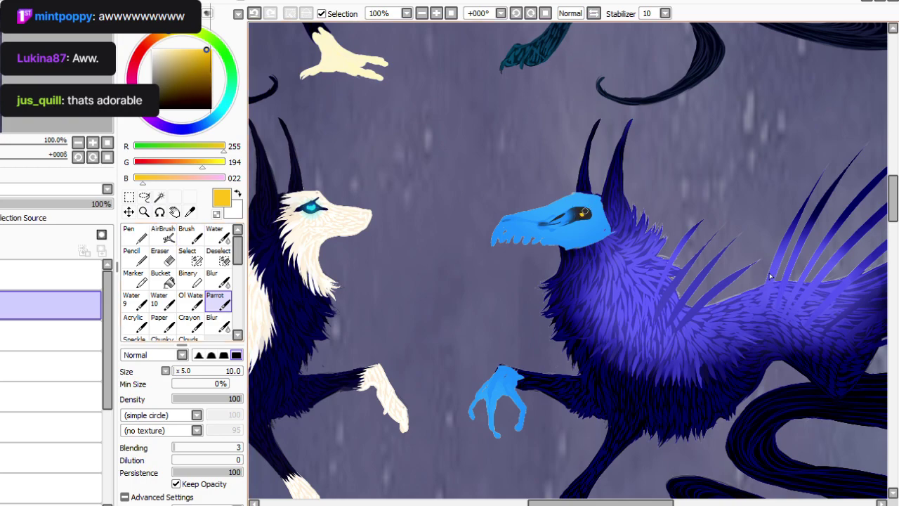
Add a soft golden glow around the blue skull's pupil with the brush at size 70, density 15, undoing a stroke that is too strong.
{"action": "left_click_drag", "start_coordinate": [240, 398], "coordinate": [182, 398]}
{"action": "left_click", "coordinate": [182, 371]}
{"action": "left_click_drag", "start_coordinate": [582, 214], "coordinate": [581, 216]}
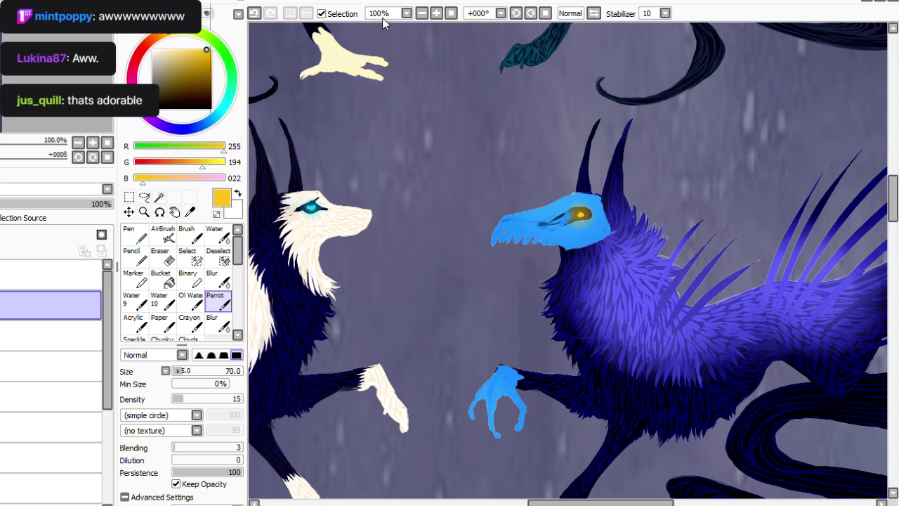
{"action": "key", "text": "ctrl+z"}
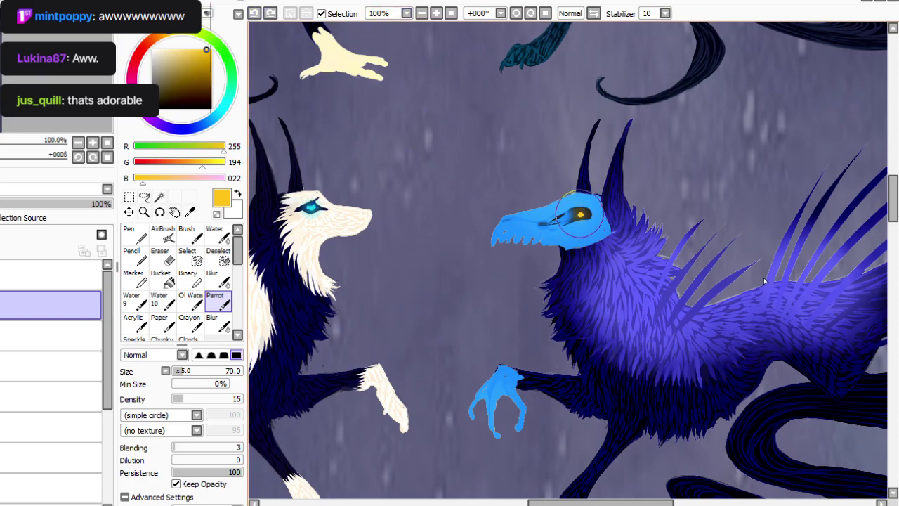
Paint a bright cyan pupil (RGB 22, 251, 255) in the eye socket of the dark slate skull creature at brush size 15, density 100.
{"action": "key", "text": "Page_Down"}
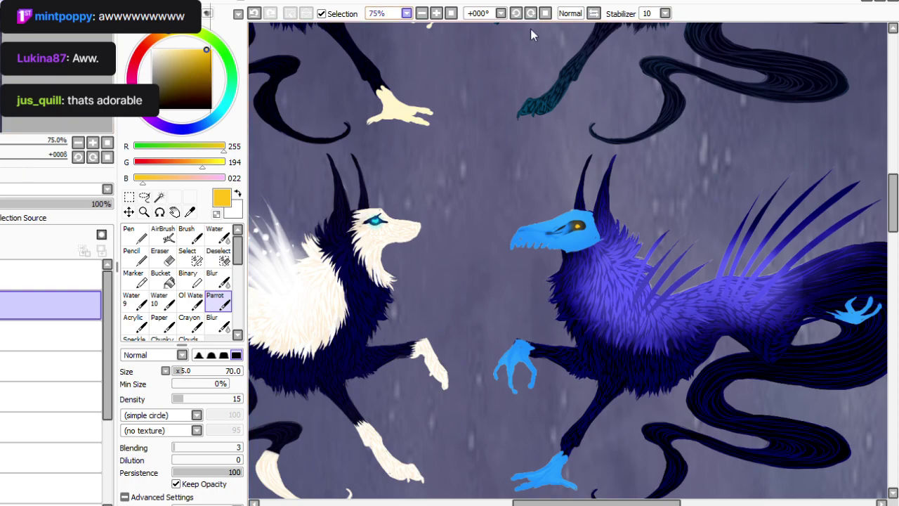
{"action": "scroll", "coordinate": [875, 237], "scroll_direction": "down", "scroll_amount": 5}
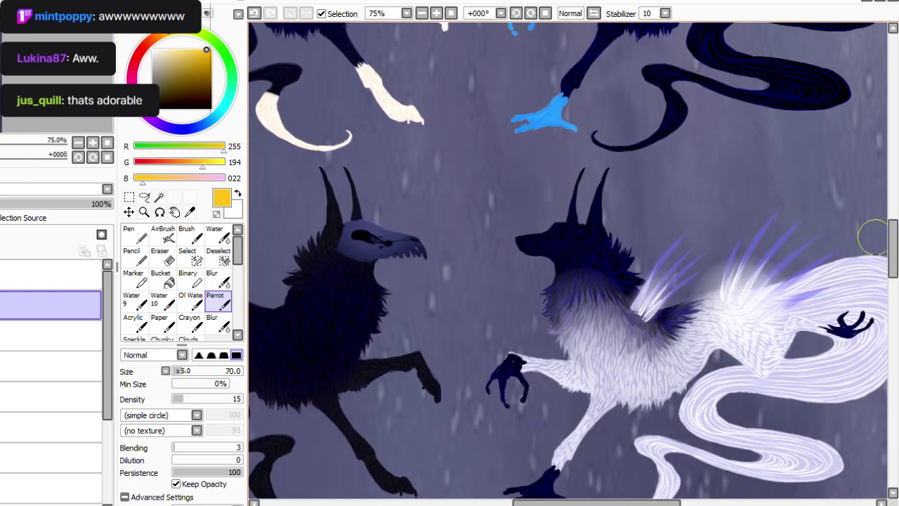
{"action": "scroll", "coordinate": [875, 238], "scroll_direction": "left", "scroll_amount": 3}
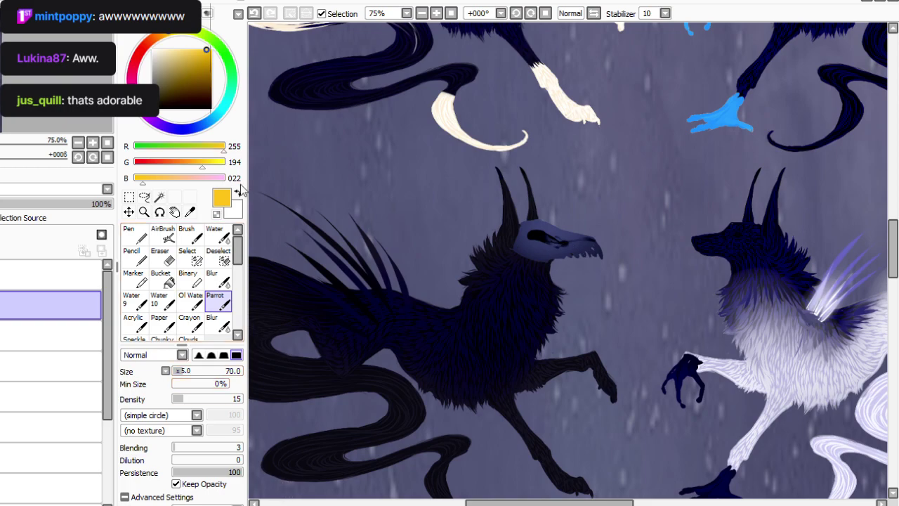
{"action": "left_click", "coordinate": [224, 106]}
{"action": "left_click_drag", "start_coordinate": [182, 398], "coordinate": [243, 398]}
{"action": "left_click", "coordinate": [175, 371]}
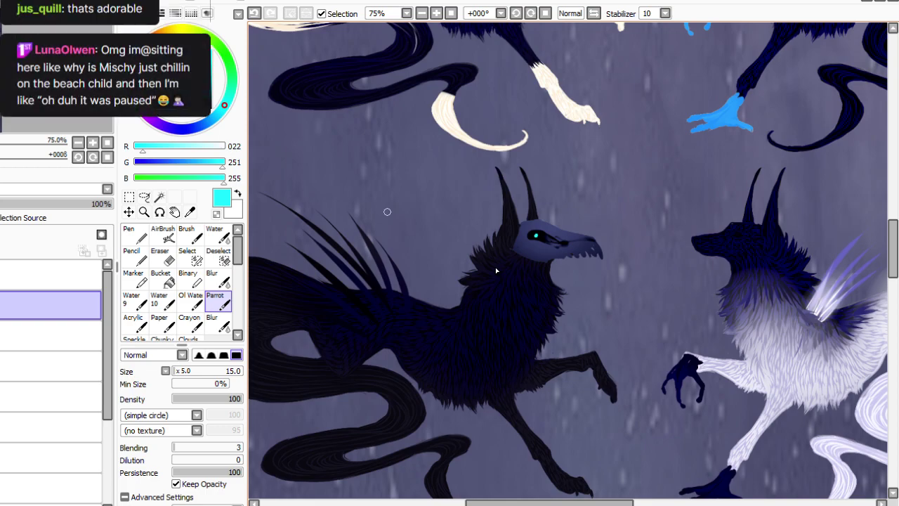
Dab the same cyan eye on the navy-headed white creature and surround it with a soft glow at brush size 60, density 15.
{"action": "left_click_drag", "start_coordinate": [506, 503], "coordinate": [554, 502]}
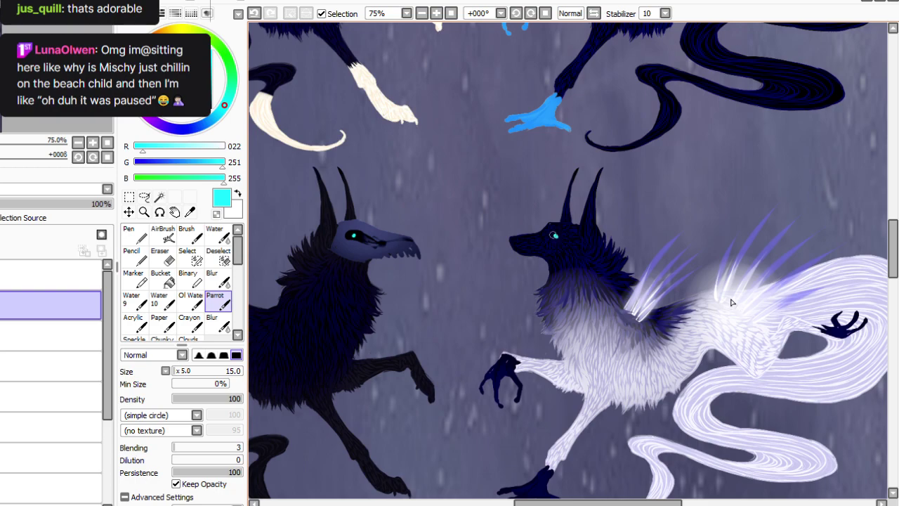
{"action": "left_click", "coordinate": [183, 399]}
{"action": "left_click", "coordinate": [180, 371]}
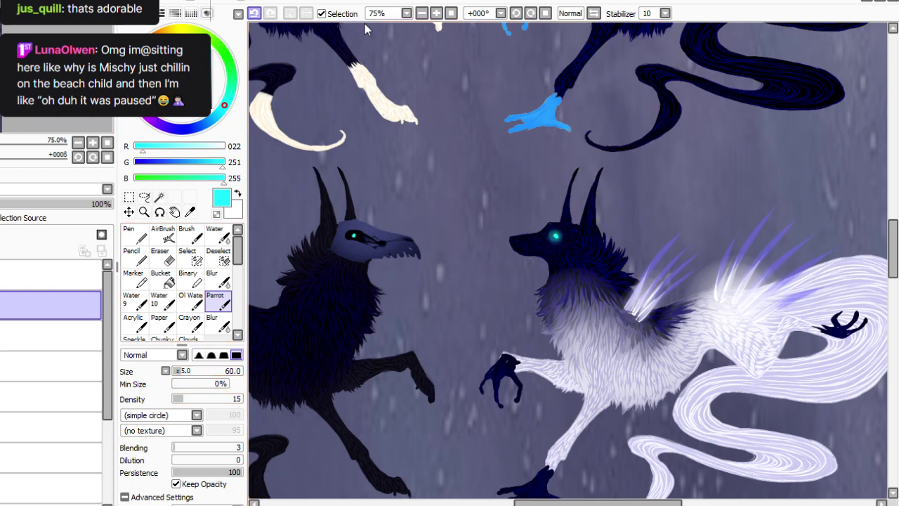
{"action": "left_click", "coordinate": [555, 235]}
Paint an orange eye (RGB 255, 175, 22) on the dark maroon creature at size 20, density 100, and add a soft glow at density 14.
{"action": "left_click_drag", "start_coordinate": [893, 246], "coordinate": [893, 299]}
{"action": "left_click_drag", "start_coordinate": [601, 502], "coordinate": [575, 502]}
{"action": "left_click", "coordinate": [163, 32]}
{"action": "left_click_drag", "start_coordinate": [183, 399], "coordinate": [242, 399]}
{"action": "left_click", "coordinate": [175, 371]}
{"action": "left_click", "coordinate": [437, 14]}
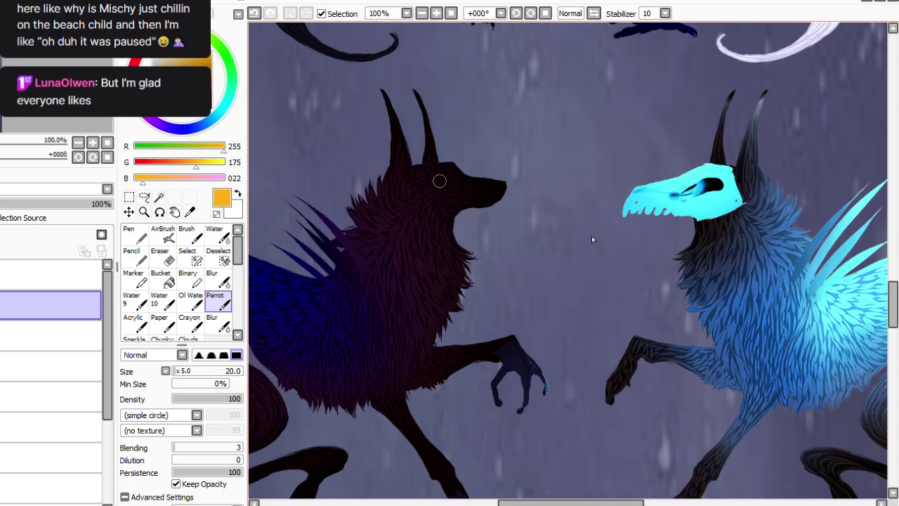
{"action": "left_click_drag", "start_coordinate": [444, 180], "coordinate": [435, 179]}
{"action": "left_click", "coordinate": [180, 398]}
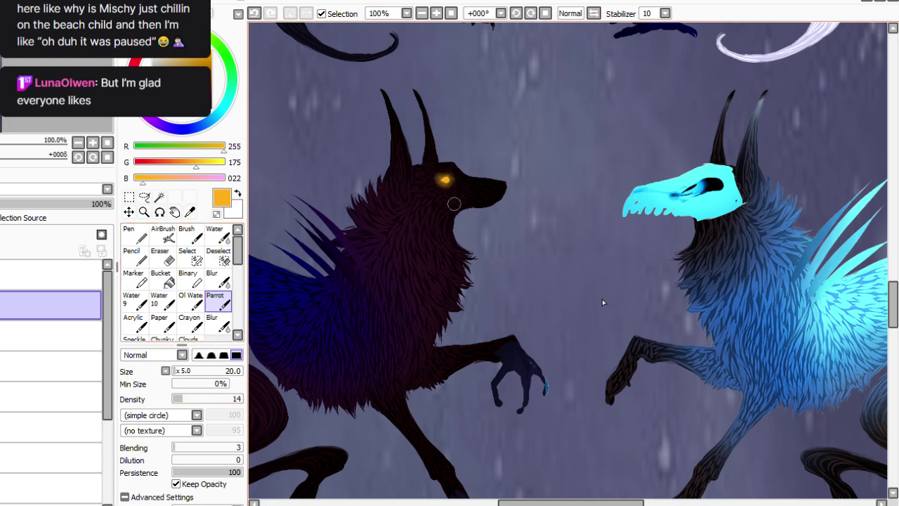
Sample pale cyan (RGB 88, 255, 252) from the blue creature's glowing back and paint its skull's pupil at size 20, density 100.
{"action": "left_click", "coordinate": [422, 13]}
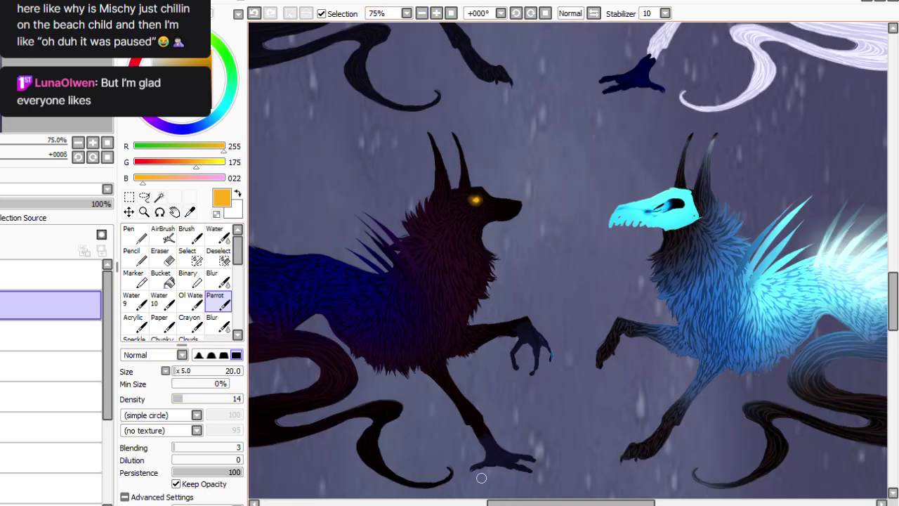
{"action": "left_click_drag", "start_coordinate": [526, 503], "coordinate": [558, 502]}
{"action": "left_click", "coordinate": [189, 212]}
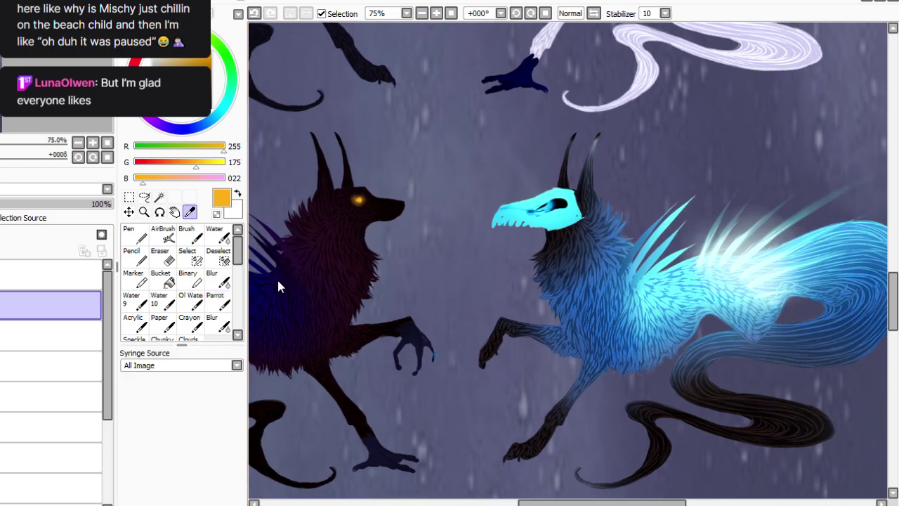
{"action": "left_click", "coordinate": [739, 247]}
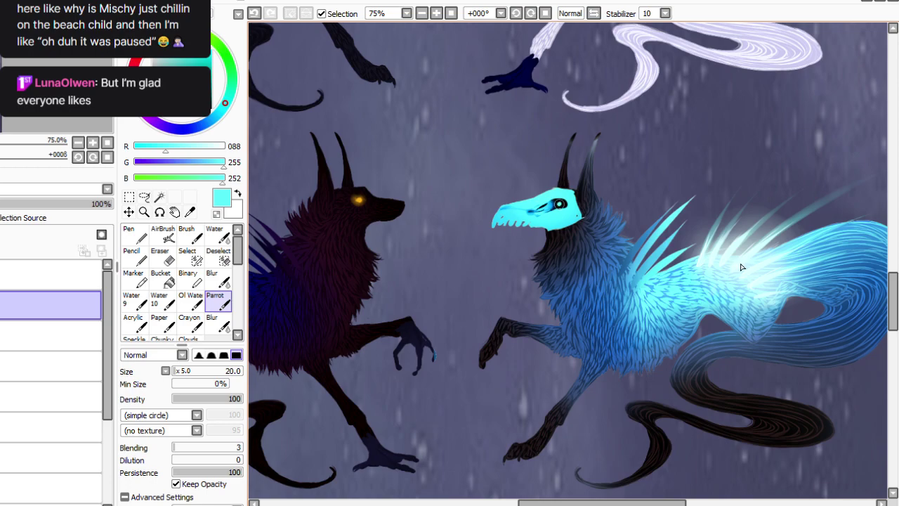
{"action": "key", "text": "ctrl+z"}
{"action": "left_click", "coordinate": [558, 203]}
Sample yellow (RGB 255, 217, 10) from the fiery spines and paint the navy skull's pupil at size 20, adding a faint glow at density 21.
{"action": "scroll", "coordinate": [834, 235], "scroll_direction": "down", "scroll_amount": 10}
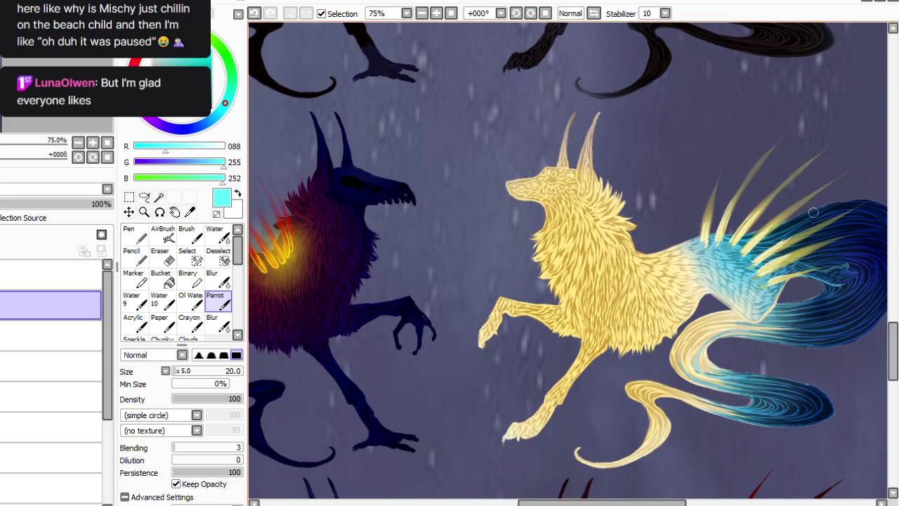
{"action": "left_click_drag", "start_coordinate": [565, 503], "coordinate": [548, 503]}
{"action": "left_click", "coordinate": [190, 212]}
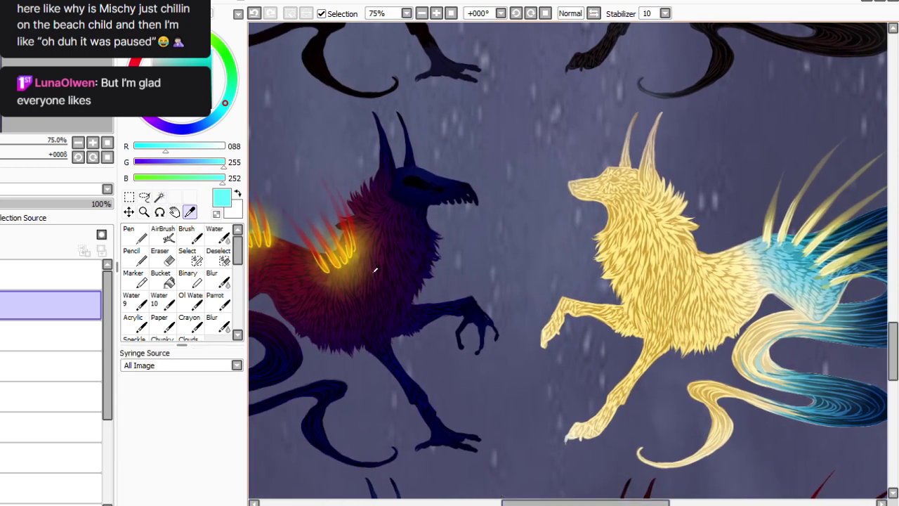
{"action": "left_click", "coordinate": [351, 255]}
{"action": "left_click", "coordinate": [218, 301]}
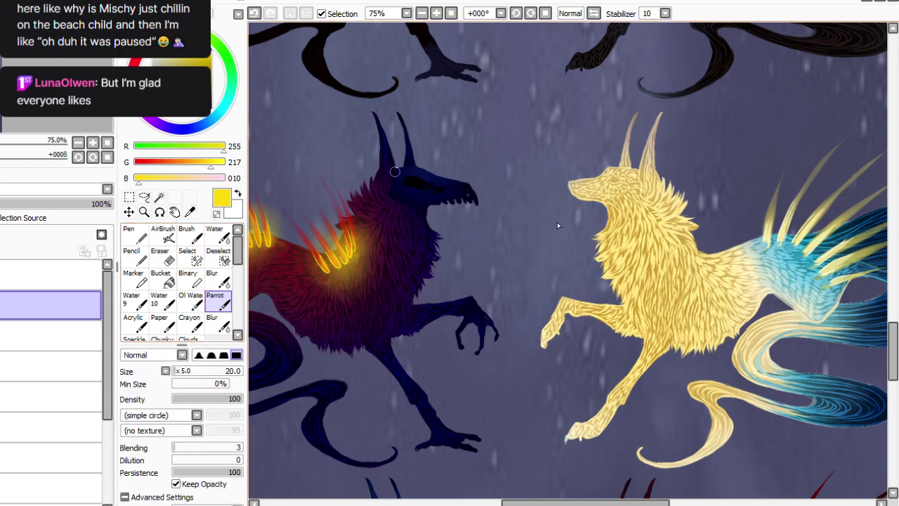
{"action": "left_click", "coordinate": [255, 13]}
{"action": "left_click", "coordinate": [412, 182]}
{"action": "left_click", "coordinate": [187, 399]}
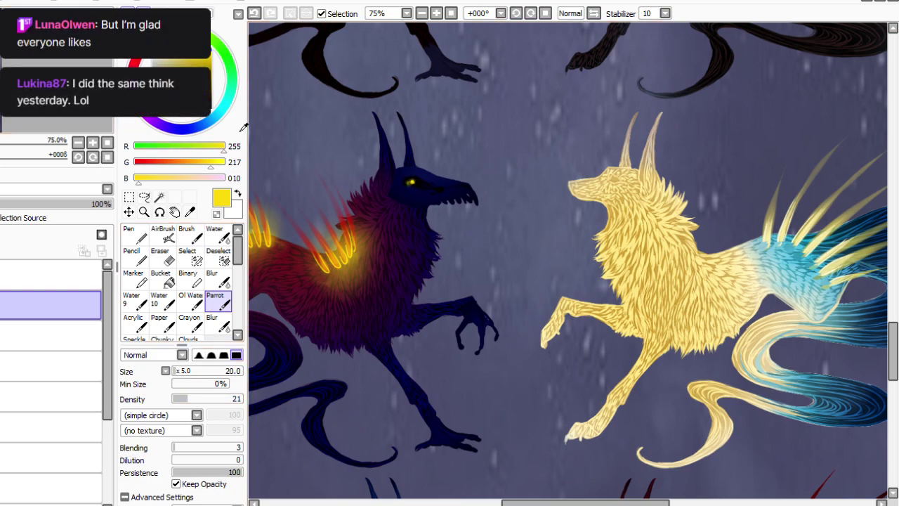
{"action": "left_click", "coordinate": [255, 14]}
{"action": "left_click", "coordinate": [413, 182]}
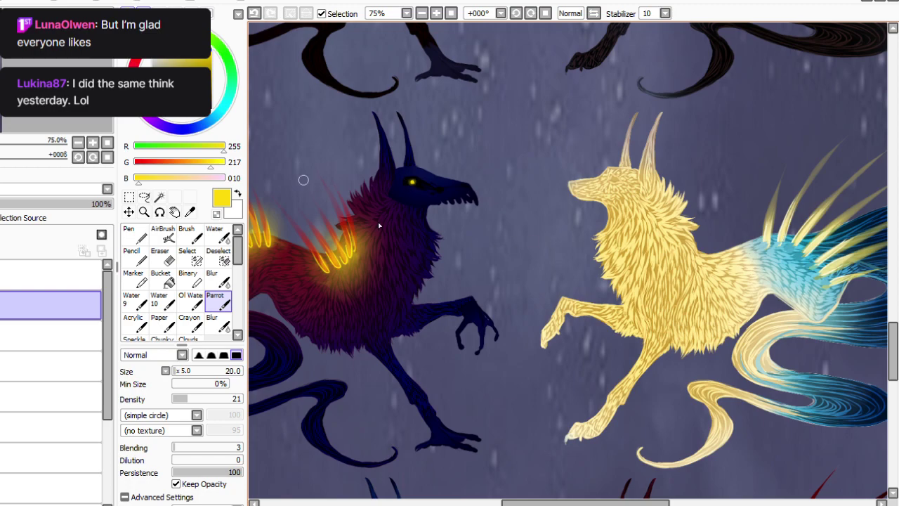
Sample dark navy (RGB 1, 11, 44) from the gold creature's tail and draw its eye outline with the brush at size 20, density 100.
{"action": "left_click_drag", "start_coordinate": [522, 503], "coordinate": [548, 503]}
{"action": "left_click", "coordinate": [190, 212]}
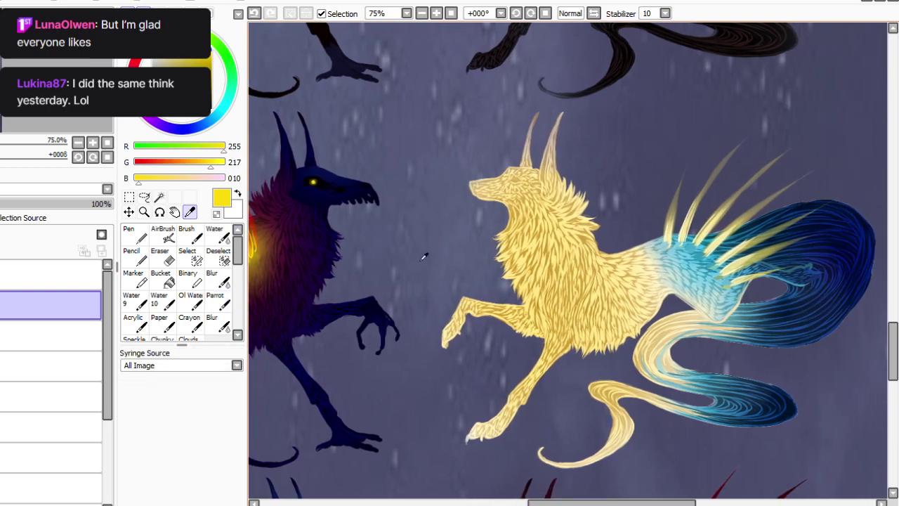
{"action": "left_click", "coordinate": [837, 219]}
{"action": "left_click", "coordinate": [218, 302]}
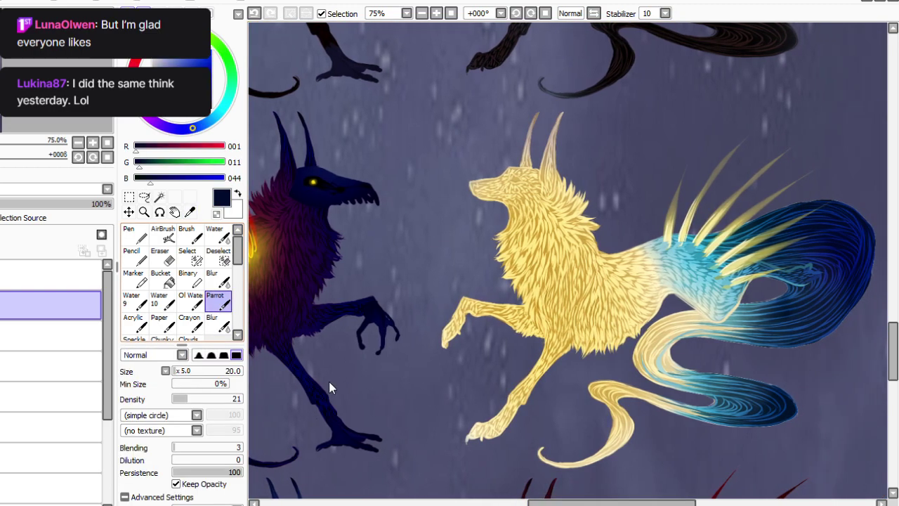
{"action": "left_click", "coordinate": [531, 14]}
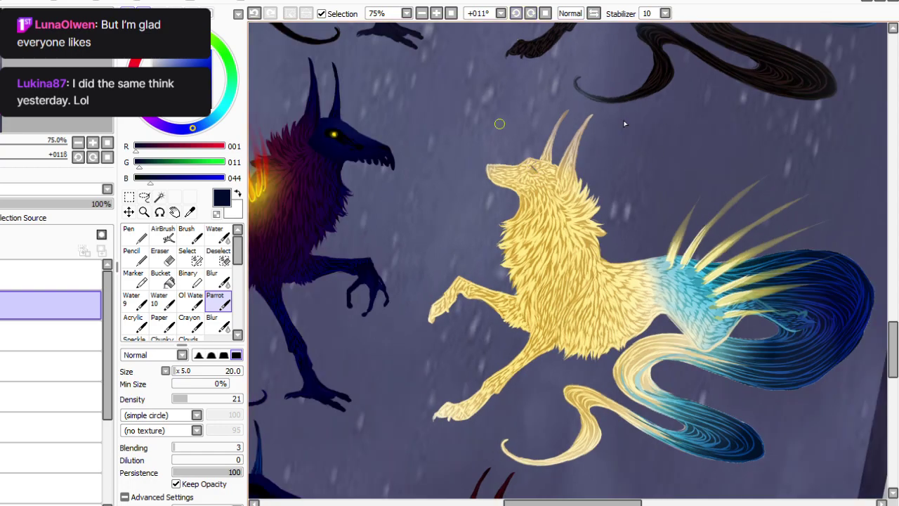
{"action": "left_click_drag", "start_coordinate": [224, 398], "coordinate": [274, 395]}
{"action": "left_click_drag", "start_coordinate": [529, 168], "coordinate": [542, 176]}
On the layer below, fill the gold creature's eye with deep blue (RGB 2, 42, 143) sampled from its tail.
{"action": "left_click", "coordinate": [42, 335]}
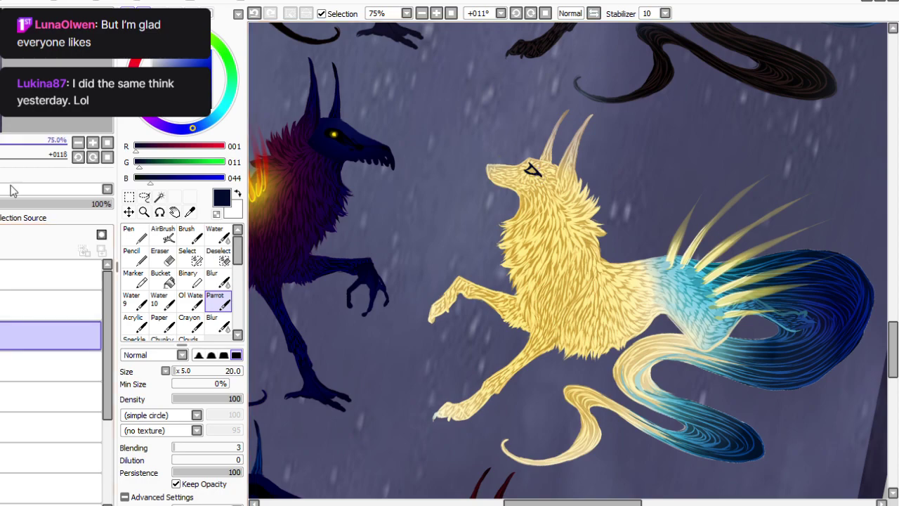
{"action": "left_click", "coordinate": [1, 236]}
{"action": "left_click", "coordinate": [190, 211]}
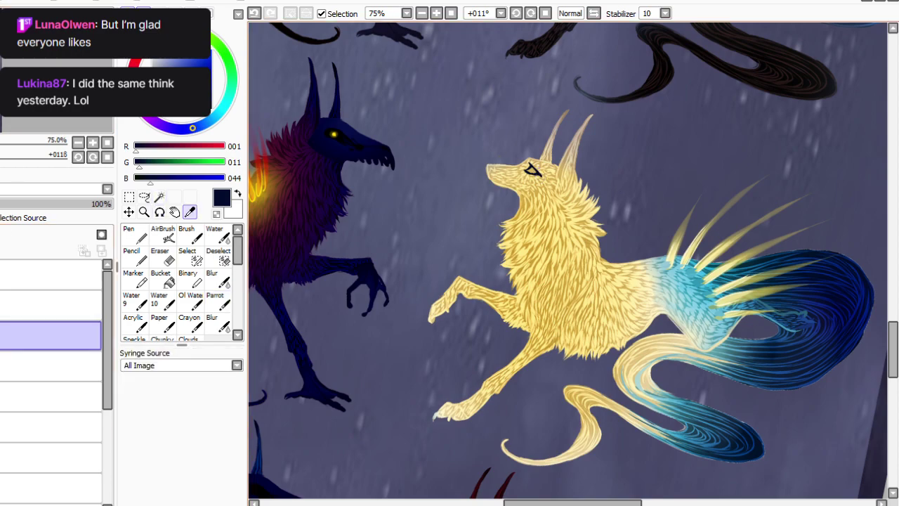
{"action": "left_click", "coordinate": [736, 430]}
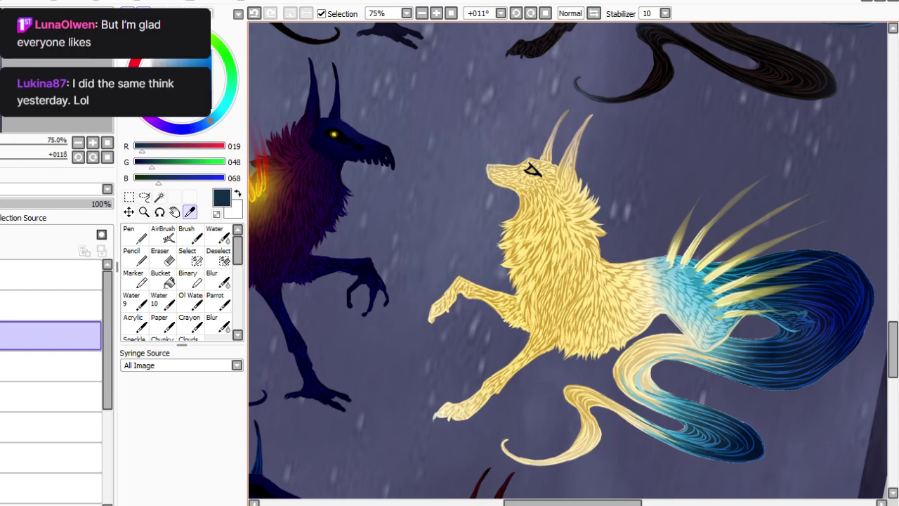
{"action": "left_click", "coordinate": [829, 309]}
{"action": "left_click", "coordinate": [219, 302]}
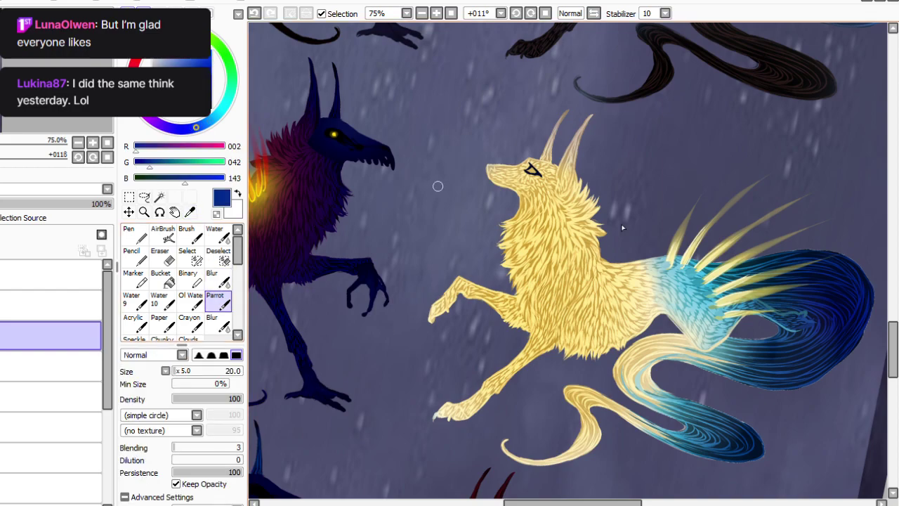
{"action": "left_click_drag", "start_coordinate": [531, 171], "coordinate": [526, 173]}
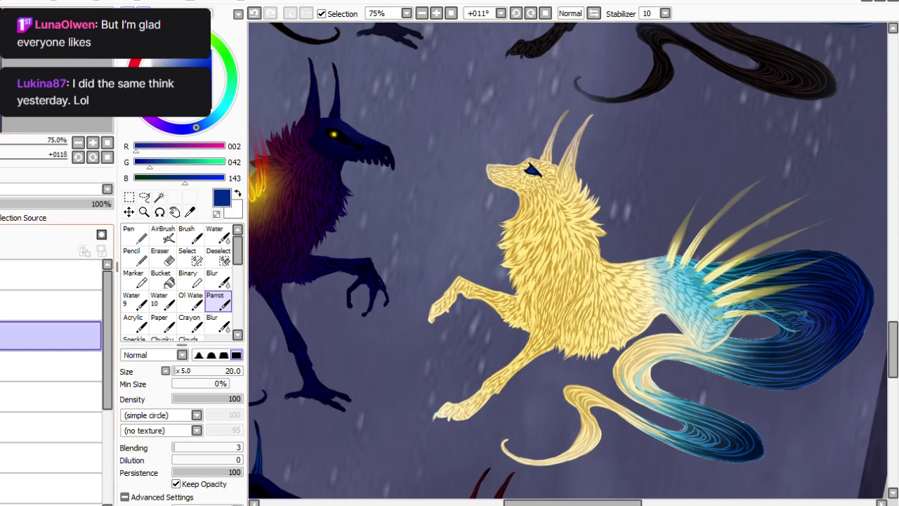
Paint a bright cyan iris (RGB 22, 231, 249) inside the gold creature's blue eye.
{"action": "left_click", "coordinate": [223, 107]}
{"action": "left_click_drag", "start_coordinate": [210, 58], "coordinate": [206, 51]}
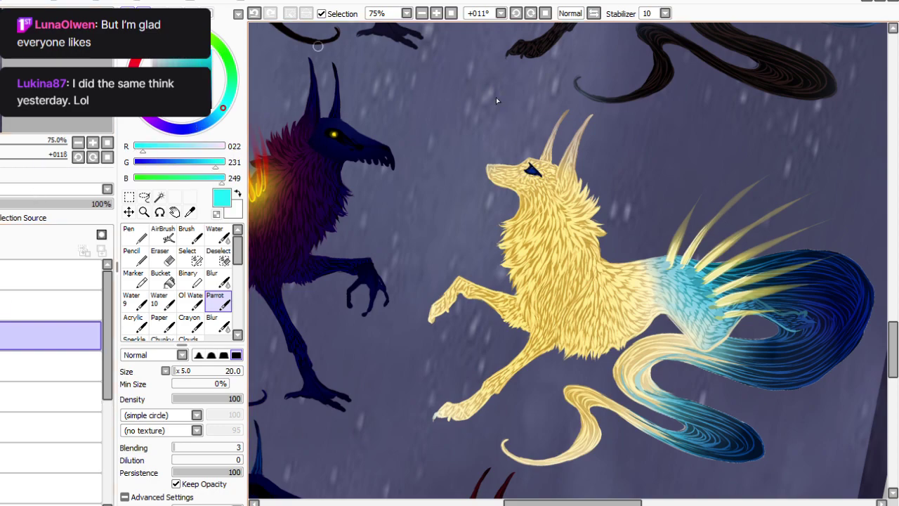
{"action": "left_click_drag", "start_coordinate": [533, 171], "coordinate": [531, 170]}
{"action": "key", "text": "ctrl+e"}
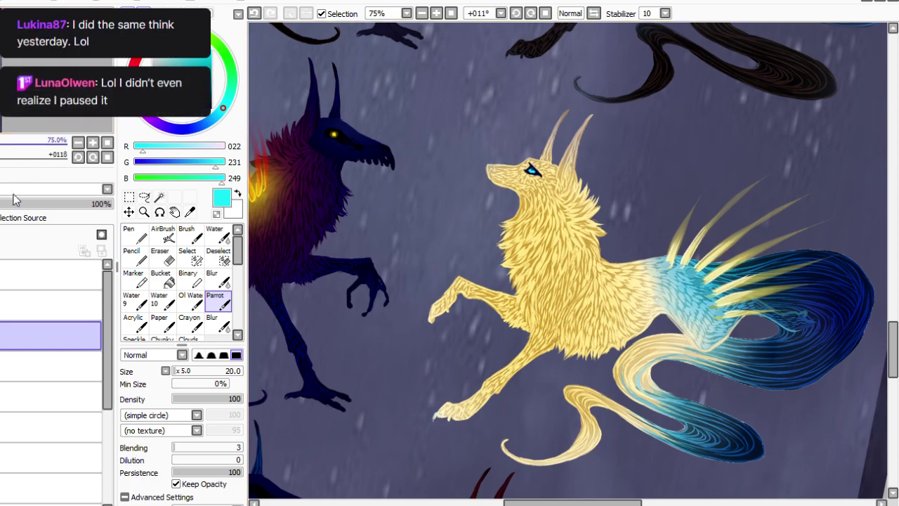
On the layer above, brush a soft cyan glow over the gold creature's eye at size 55, density 12.
{"action": "left_click", "coordinate": [15, 306]}
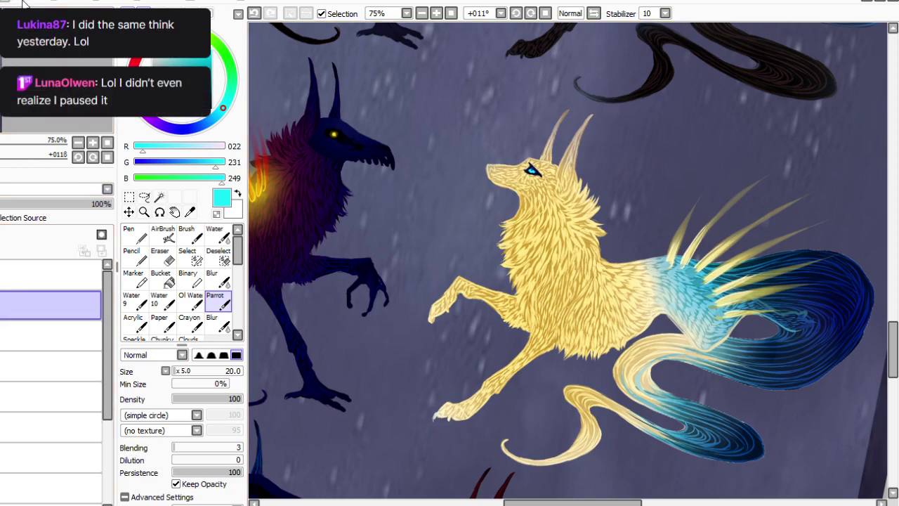
{"action": "key", "text": "ctrl+shift+n"}
{"action": "left_click", "coordinate": [180, 399]}
{"action": "left_click", "coordinate": [180, 371]}
{"action": "mouse_move", "coordinate": [525, 174]}
{"action": "left_mouse_down"}
{"action": "mouse_move", "coordinate": [535, 167]}
{"action": "mouse_move", "coordinate": [530, 173]}
{"action": "left_mouse_up"}
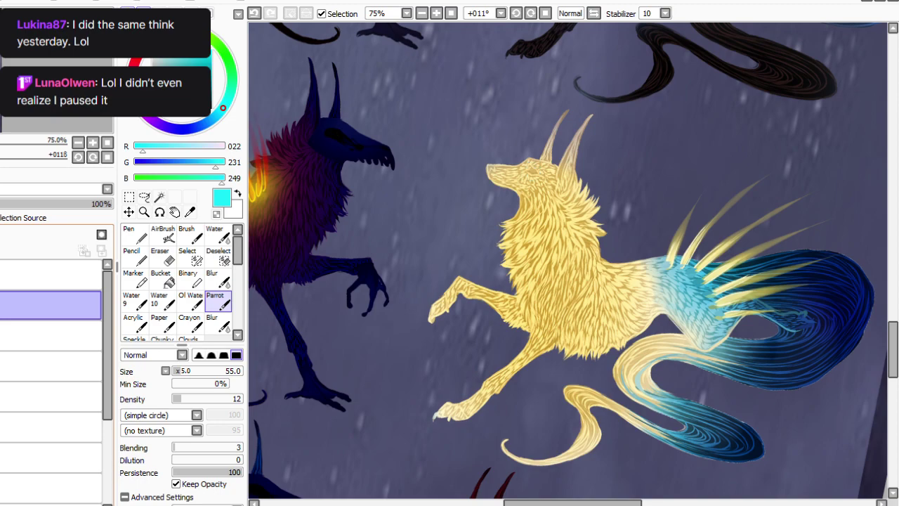
{"action": "left_click_drag", "start_coordinate": [893, 351], "coordinate": [893, 395]}
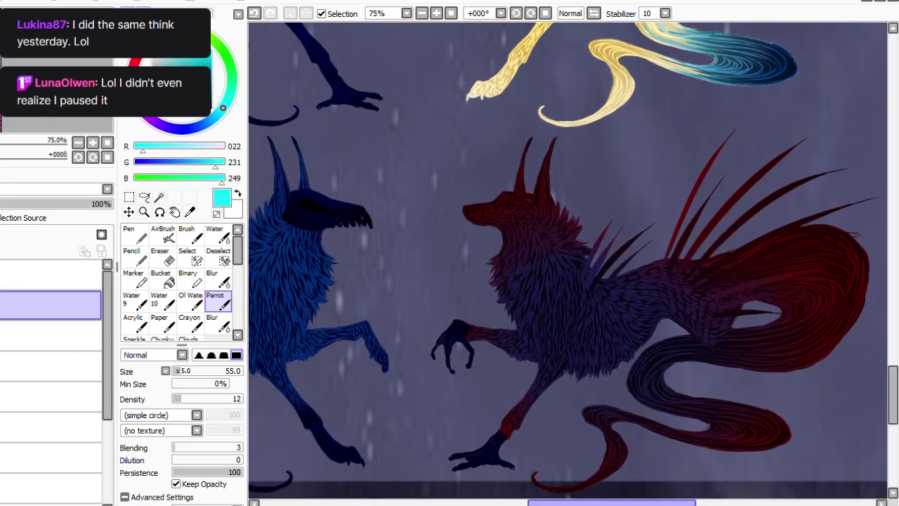
Paint a near-white eye (RGB 243, 255, 255) on the bottom-row blue skull-faced creature with the brush at size 20, density 100.
{"action": "left_click_drag", "start_coordinate": [612, 502], "coordinate": [558, 502]}
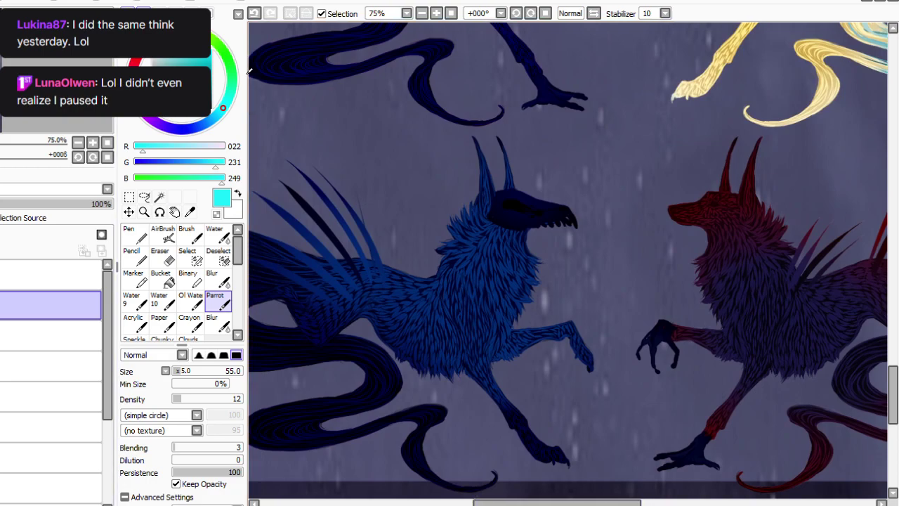
{"action": "left_click", "coordinate": [156, 54]}
{"action": "left_click", "coordinate": [185, 399]}
{"action": "left_click_drag", "start_coordinate": [185, 399], "coordinate": [243, 398]}
{"action": "left_click", "coordinate": [175, 371]}
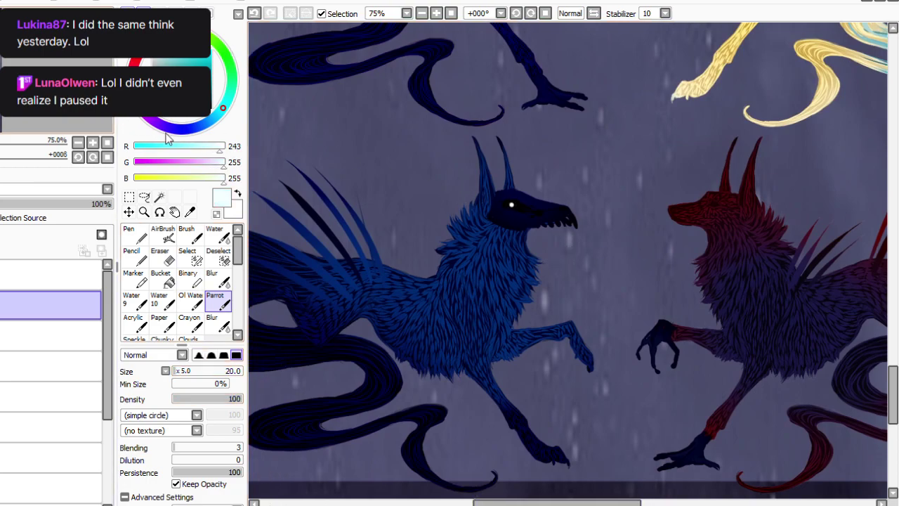
Paint a matching near-white eye on the red creature in the bottom row.
{"action": "left_click_drag", "start_coordinate": [559, 502], "coordinate": [597, 502]}
{"action": "left_click", "coordinate": [436, 13]}
{"action": "mouse_move", "coordinate": [571, 184]}
{"action": "left_mouse_down"}
{"action": "mouse_move", "coordinate": [583, 187]}
{"action": "mouse_move", "coordinate": [575, 187]}
{"action": "left_mouse_up"}
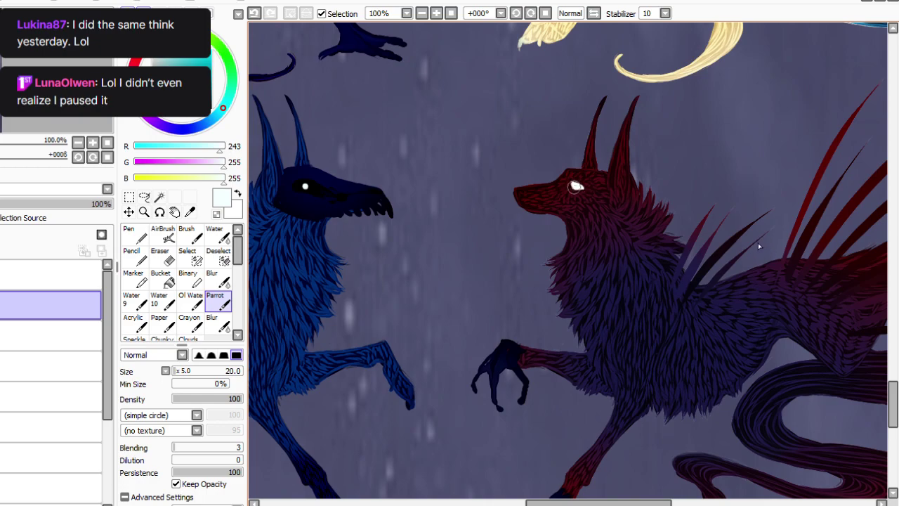
Brush a soft white glow around both bottom-row creatures' eyes at size 55, density 14.
{"action": "left_click_drag", "start_coordinate": [241, 398], "coordinate": [182, 398]}
{"action": "left_click", "coordinate": [181, 371]}
{"action": "left_click_drag", "start_coordinate": [579, 186], "coordinate": [573, 190]}
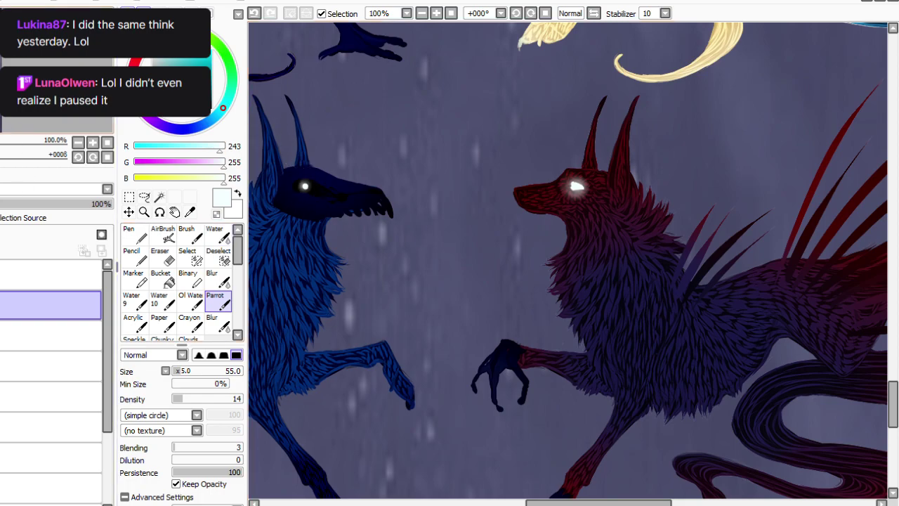
Lasso the four coloured test ovals below the reference characters, delete them and clear the selection.
{"action": "left_click", "coordinate": [451, 14]}
{"action": "left_click", "coordinate": [144, 197]}
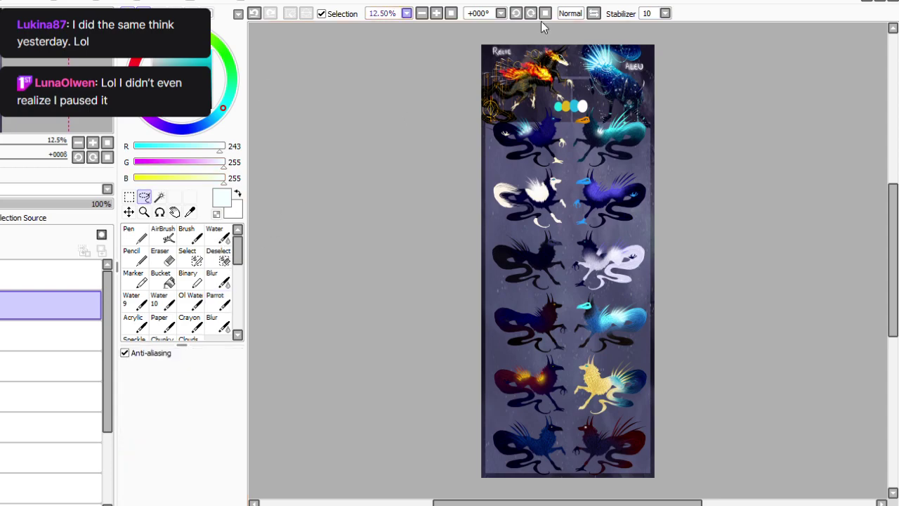
{"action": "key", "text": "ctrl+plus"}
{"action": "key", "text": "ctrl+plus"}
{"action": "key", "text": "ctrl+plus"}
{"action": "left_click_drag", "start_coordinate": [893, 250], "coordinate": [893, 154]}
{"action": "left_click", "coordinate": [436, 14]}
{"action": "key", "text": "ctrl+plus"}
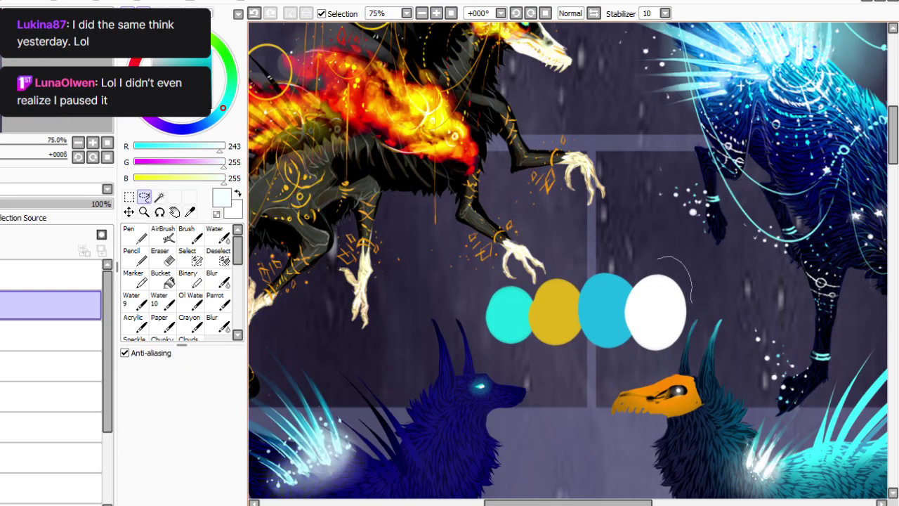
{"action": "mouse_move", "coordinate": [688, 325]}
{"action": "left_mouse_down"}
{"action": "mouse_move", "coordinate": [661, 364]}
{"action": "mouse_move", "coordinate": [534, 373]}
{"action": "left_mouse_up"}
{"action": "left_click_drag", "start_coordinate": [472, 340], "coordinate": [560, 228]}
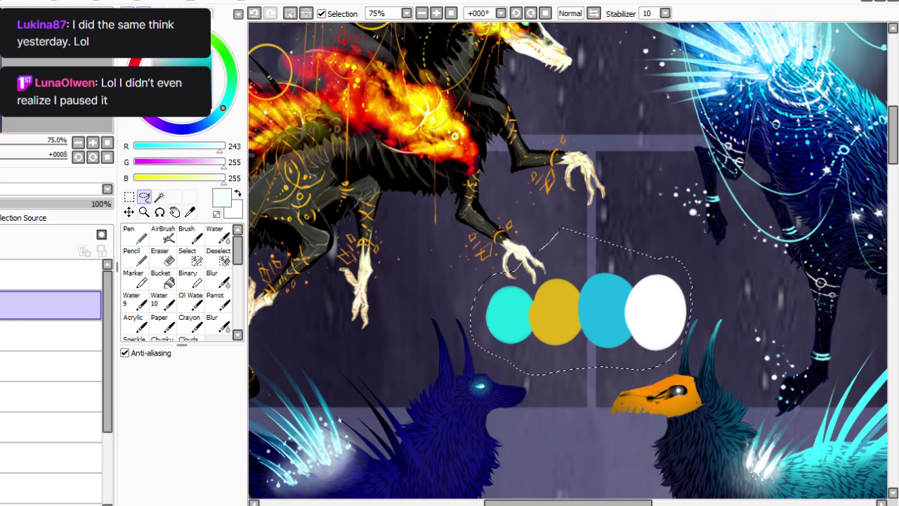
{"action": "key", "text": "Delete"}
{"action": "key", "text": "ctrl+d"}
Review the whole sheet from the two reference characters to the bottom row, checking the finished eyes.
{"action": "key", "text": "ctrl+minus"}
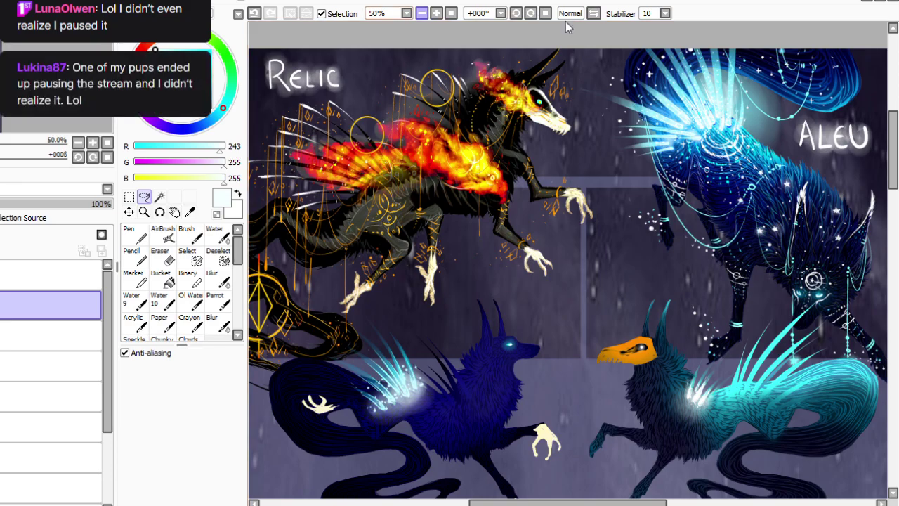
{"action": "key", "text": "ctrl+minus"}
{"action": "key", "text": "ctrl+plus"}
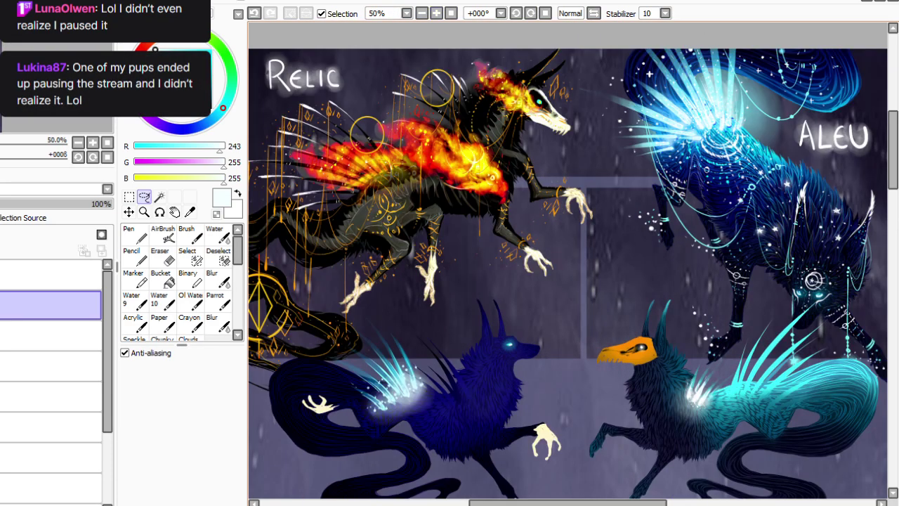
{"action": "scroll", "coordinate": [568, 260], "scroll_direction": "down", "scroll_amount": 5}
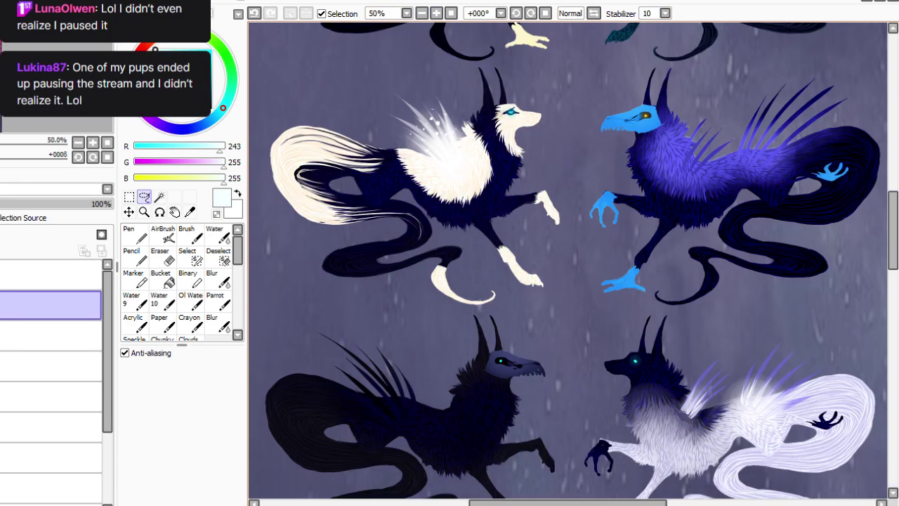
{"action": "scroll", "coordinate": [568, 260], "scroll_direction": "down", "scroll_amount": 15}
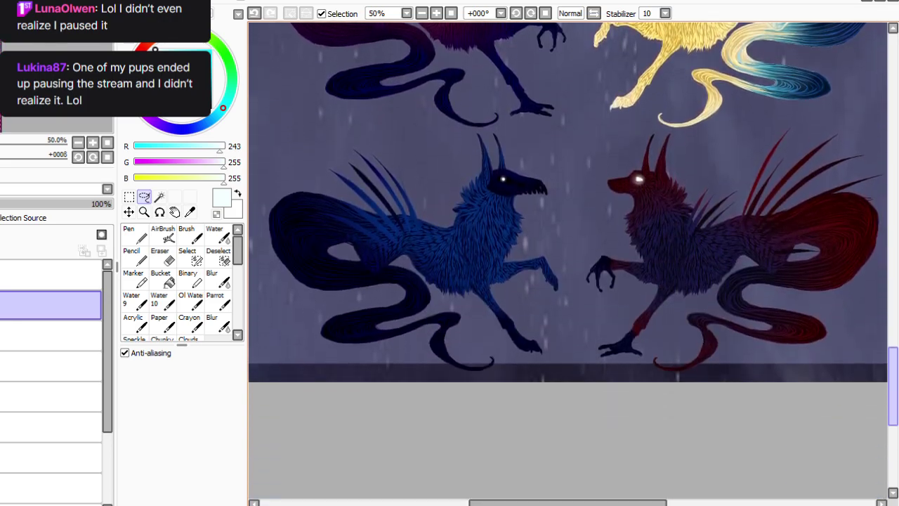
{"action": "scroll", "coordinate": [568, 260], "scroll_direction": "up", "scroll_amount": 20}
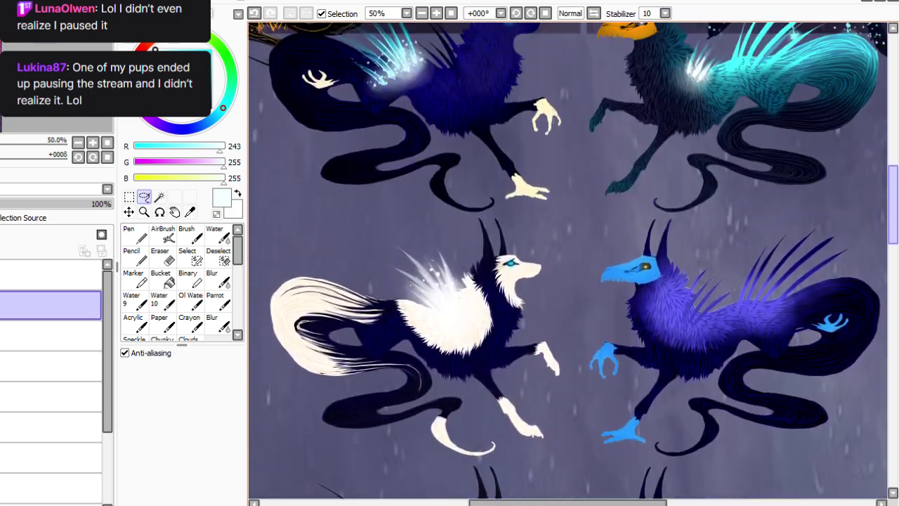
{"action": "scroll", "coordinate": [568, 260], "scroll_direction": "up", "scroll_amount": 1}
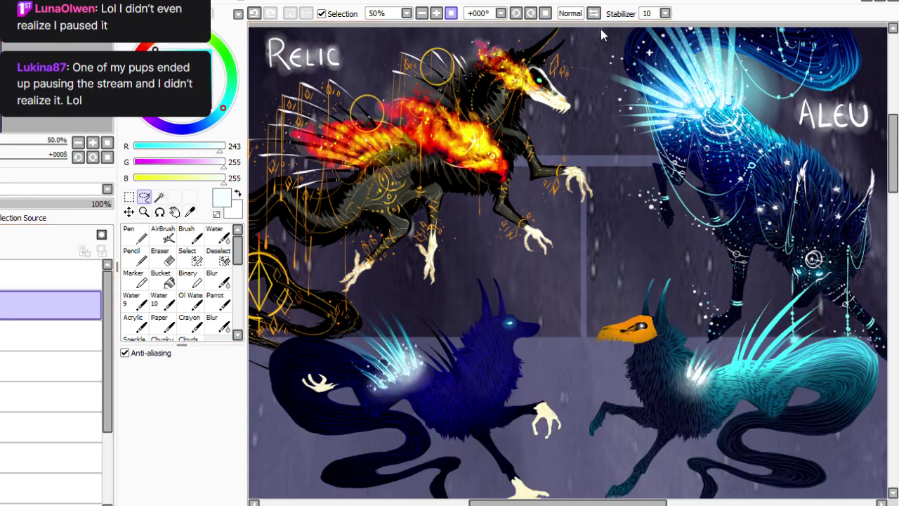
{"action": "left_click", "coordinate": [451, 13]}
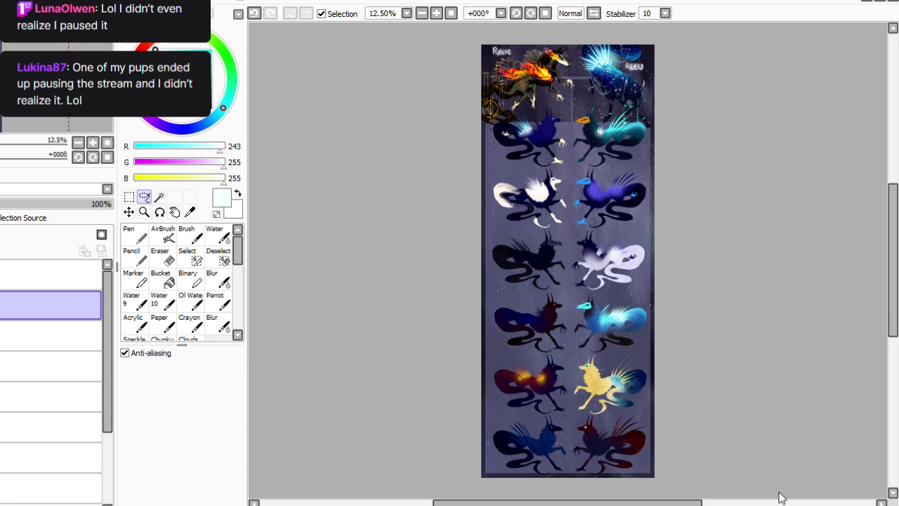
{"action": "left_click", "coordinate": [436, 13]}
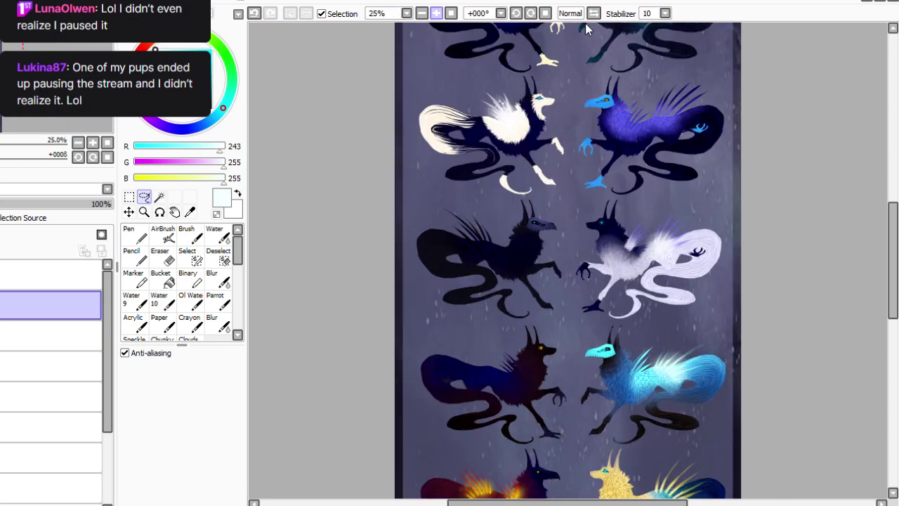
{"action": "left_click_drag", "start_coordinate": [893, 246], "coordinate": [893, 168]}
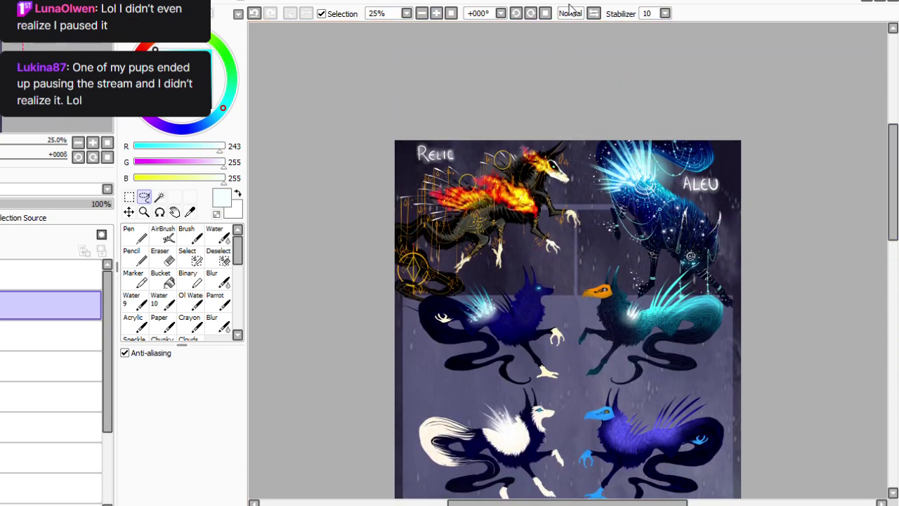
{"action": "left_click", "coordinate": [436, 14]}
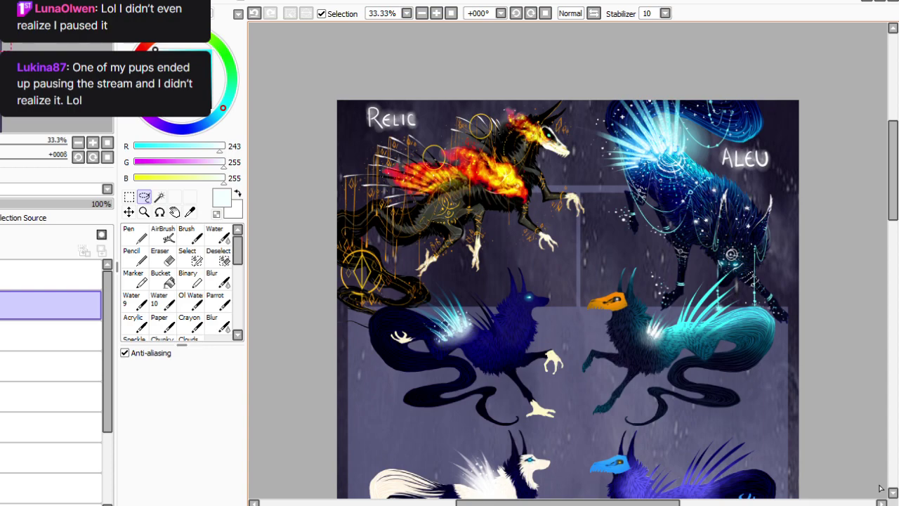
With layer opacity at 26%, paint light cyan (RGB 112, 241, 252) vertebrae down the first dark-blue creature's neck using the Parrot brush at size 20, density 71.
{"action": "left_click", "coordinate": [185, 50]}
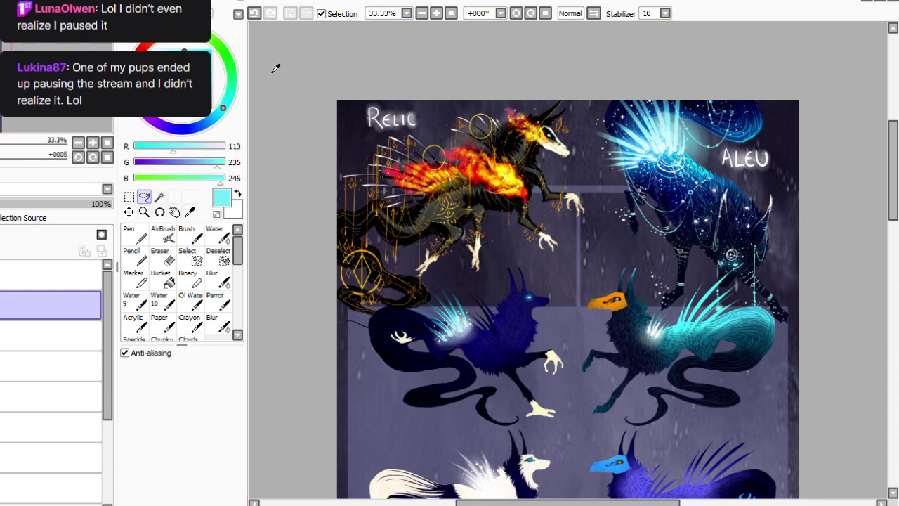
{"action": "left_click", "coordinate": [218, 301]}
{"action": "left_click", "coordinate": [182, 399]}
{"action": "left_click", "coordinate": [179, 371]}
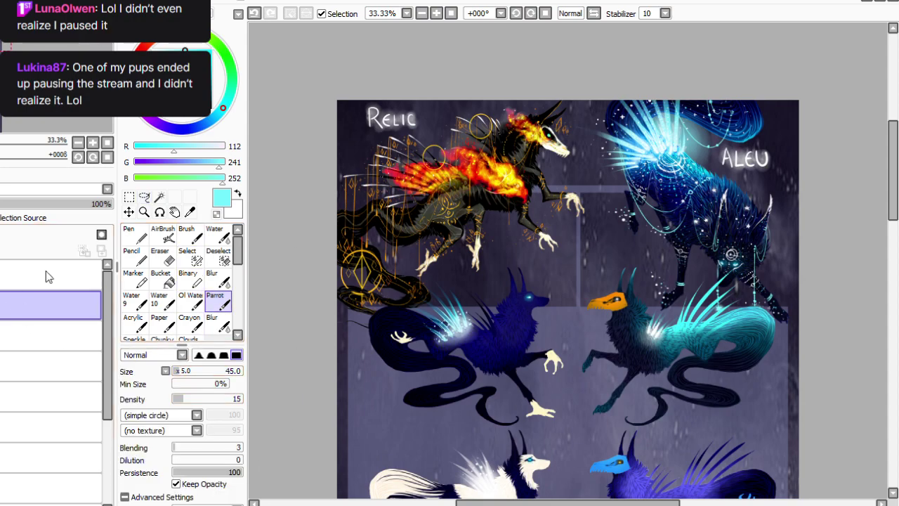
{"action": "left_click", "coordinate": [7, 203]}
{"action": "left_click", "coordinate": [15, 203]}
{"action": "left_click", "coordinate": [186, 399]}
{"action": "key", "text": "Page_Up"}
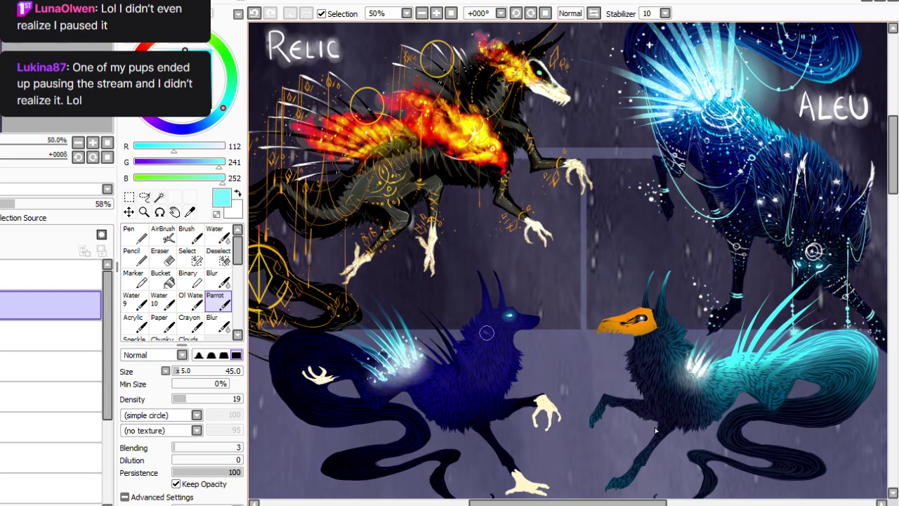
{"action": "left_click_drag", "start_coordinate": [187, 399], "coordinate": [222, 399]}
{"action": "left_click", "coordinate": [176, 371]}
{"action": "left_click", "coordinate": [2, 204]}
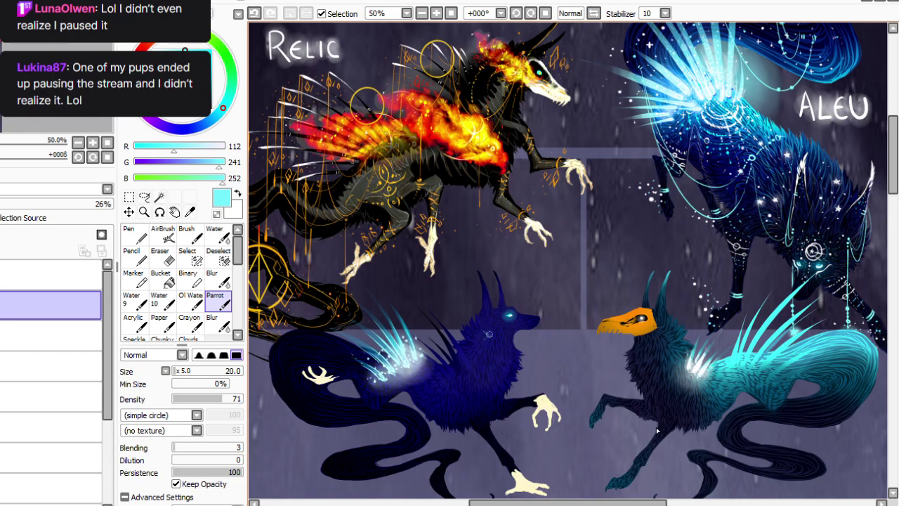
{"action": "left_click_drag", "start_coordinate": [489, 341], "coordinate": [480, 361]}
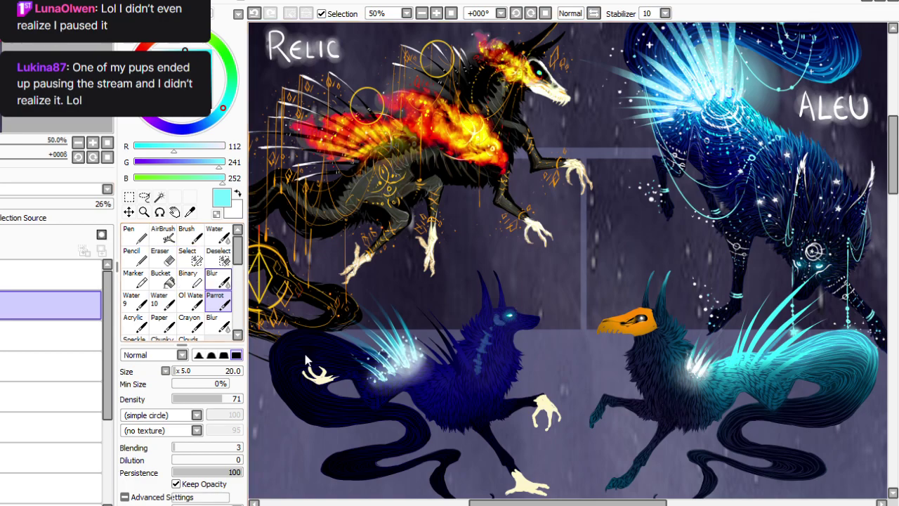
Soften the upper end of the painted neck vertebrae with the Blur brush, keeping the Parrot brush ready for more bones.
{"action": "left_click", "coordinate": [219, 280]}
{"action": "left_click_drag", "start_coordinate": [496, 315], "coordinate": [503, 315]}
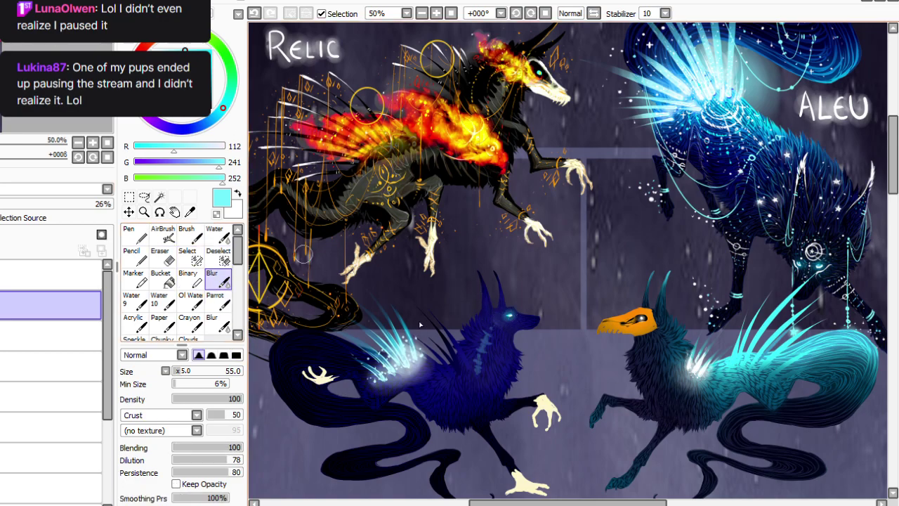
{"action": "left_click", "coordinate": [218, 302]}
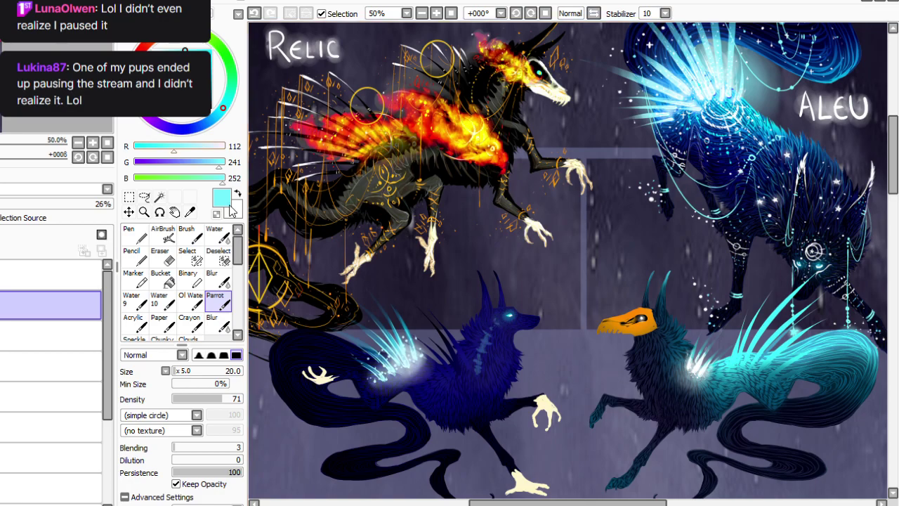
{"action": "key", "text": "b"}
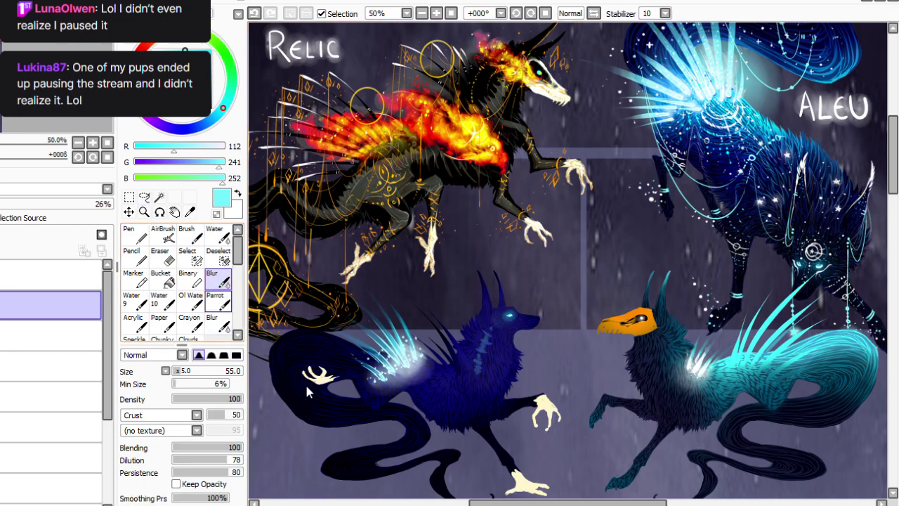
{"action": "key", "text": "b"}
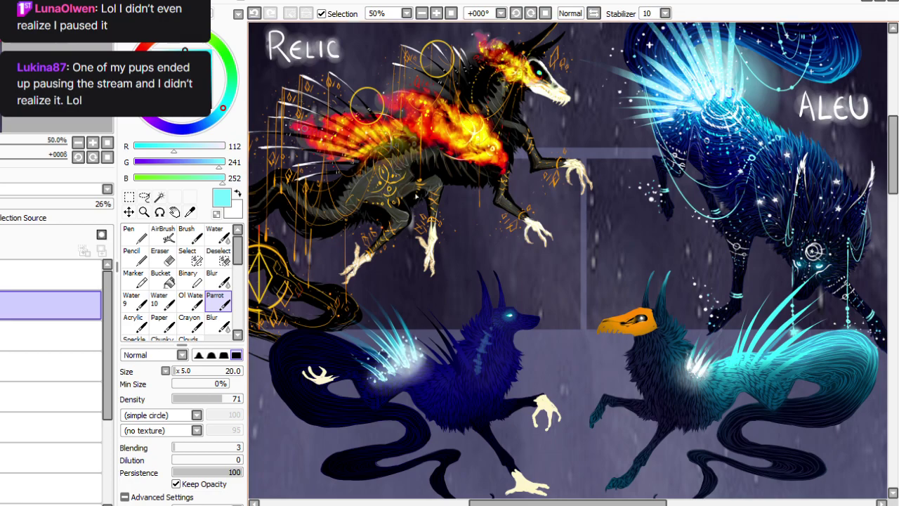
Paint the shoulder blade and foreleg bones on the dark-blue creature, rotating the canvas to 45° for the raised leg and resetting it.
{"action": "mouse_move", "coordinate": [465, 389]}
{"action": "left_mouse_down"}
{"action": "mouse_move", "coordinate": [482, 405]}
{"action": "mouse_move", "coordinate": [482, 423]}
{"action": "left_mouse_up"}
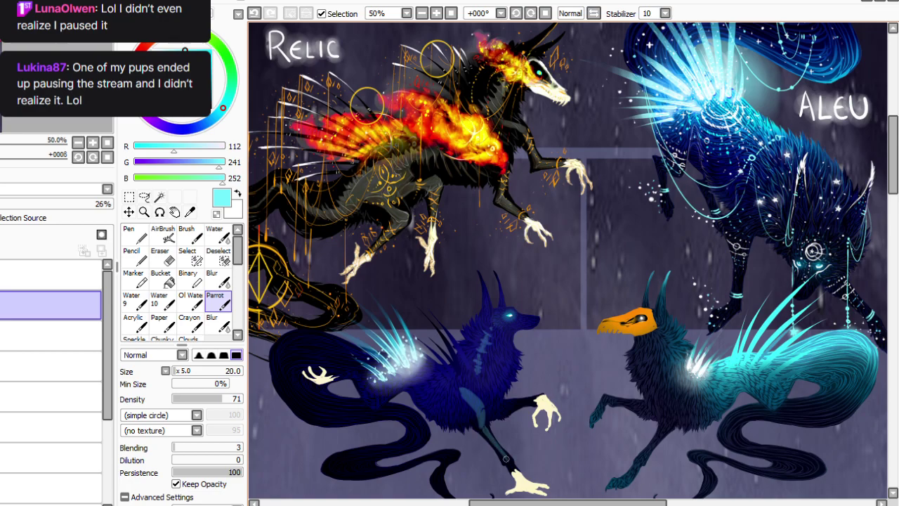
{"action": "left_click", "coordinate": [531, 13]}
{"action": "left_click", "coordinate": [531, 13]}
{"action": "left_click", "coordinate": [531, 13]}
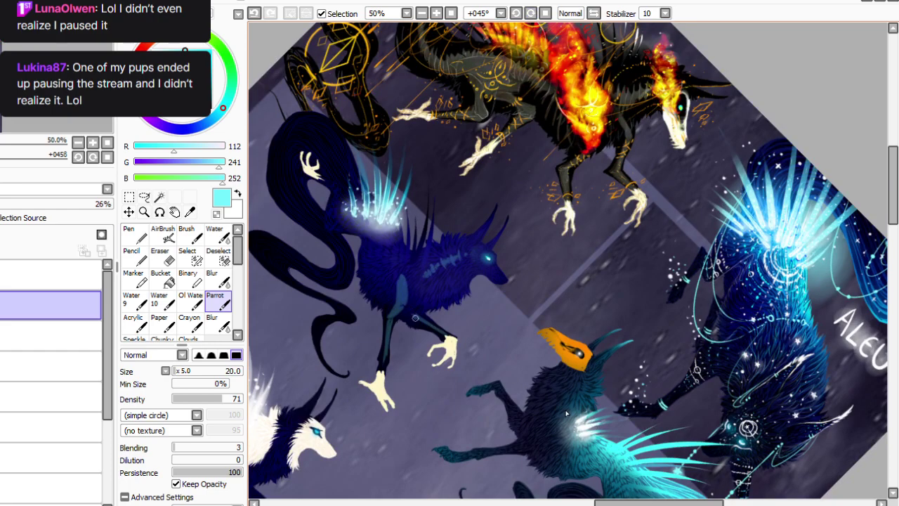
{"action": "left_click", "coordinate": [545, 14]}
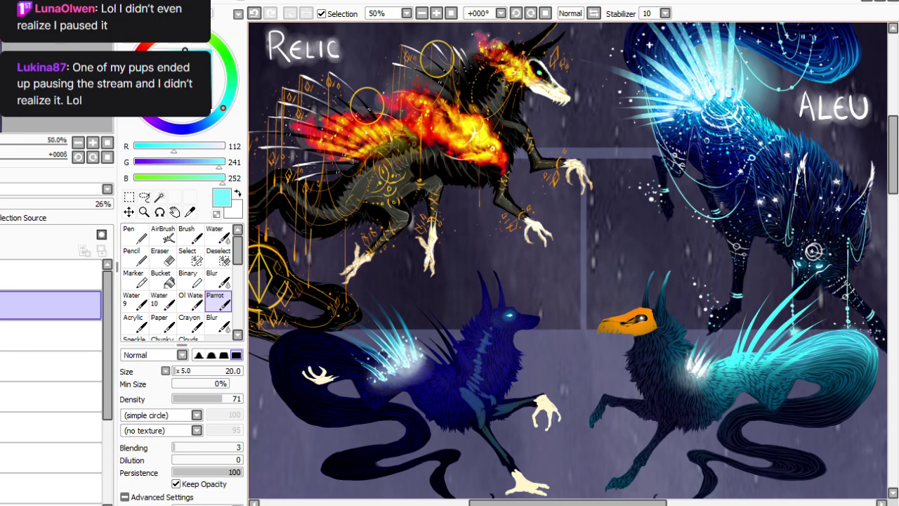
Paint the ribs, back, hind-leg and tail bones on the dark-blue creature, undoing the last unwanted stroke.
{"action": "left_click_drag", "start_coordinate": [621, 486], "coordinate": [660, 488]}
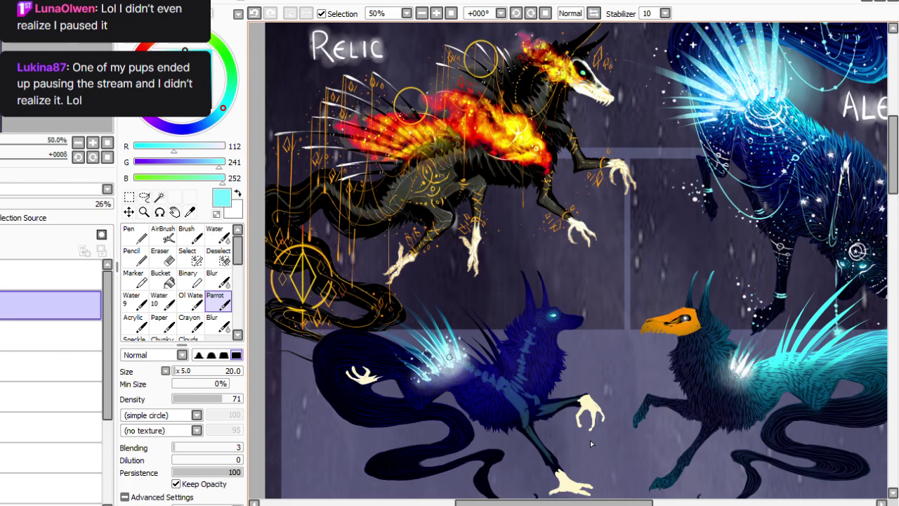
{"action": "left_click_drag", "start_coordinate": [499, 387], "coordinate": [508, 420]}
{"action": "mouse_move", "coordinate": [491, 380]}
{"action": "left_mouse_down"}
{"action": "mouse_move", "coordinate": [490, 422]}
{"action": "mouse_move", "coordinate": [479, 406]}
{"action": "mouse_move", "coordinate": [476, 413]}
{"action": "left_mouse_up"}
{"action": "mouse_move", "coordinate": [464, 368]}
{"action": "left_mouse_down"}
{"action": "mouse_move", "coordinate": [462, 393]}
{"action": "mouse_move", "coordinate": [464, 380]}
{"action": "left_mouse_up"}
{"action": "left_click", "coordinate": [254, 13]}
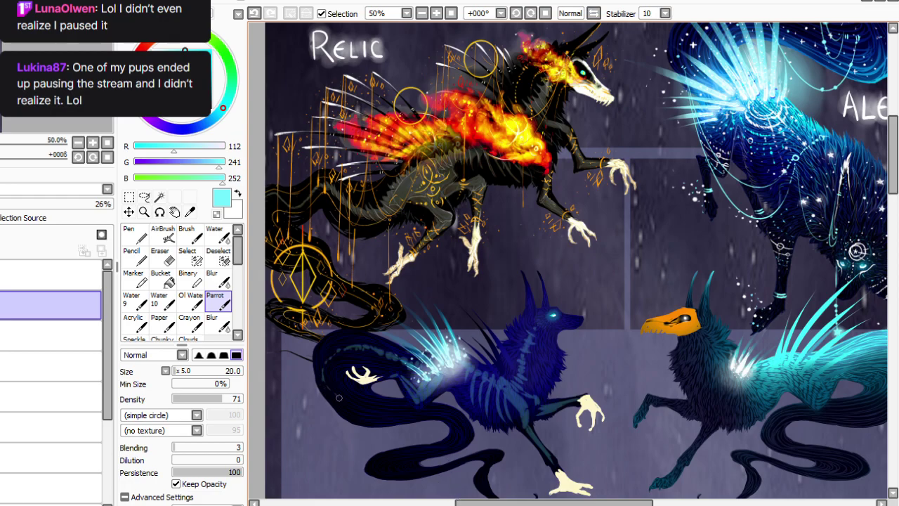
Refine the dark-blue creature's bones with the Parrot brush and Eraser, and set the bone layer's opacity to 32%.
{"action": "key", "text": "e"}
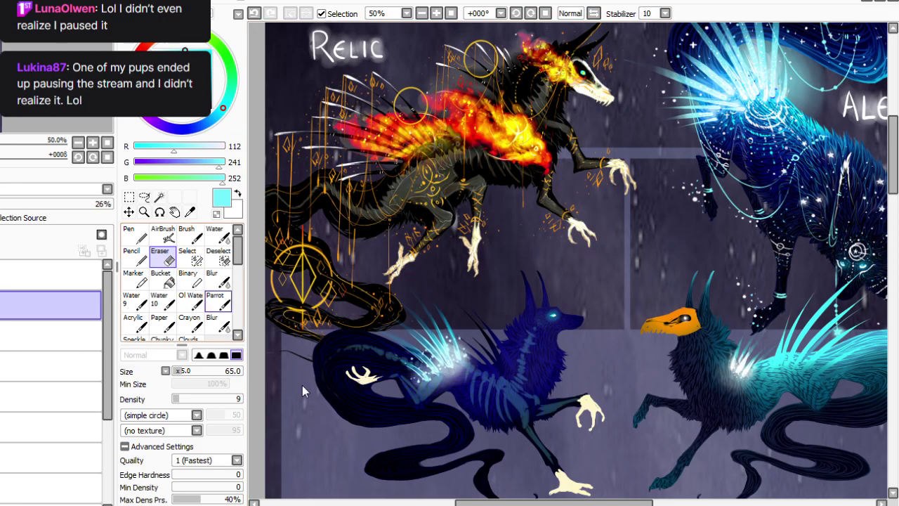
{"action": "left_click", "coordinate": [219, 302]}
{"action": "left_click", "coordinate": [2, 236]}
{"action": "left_click", "coordinate": [2, 204]}
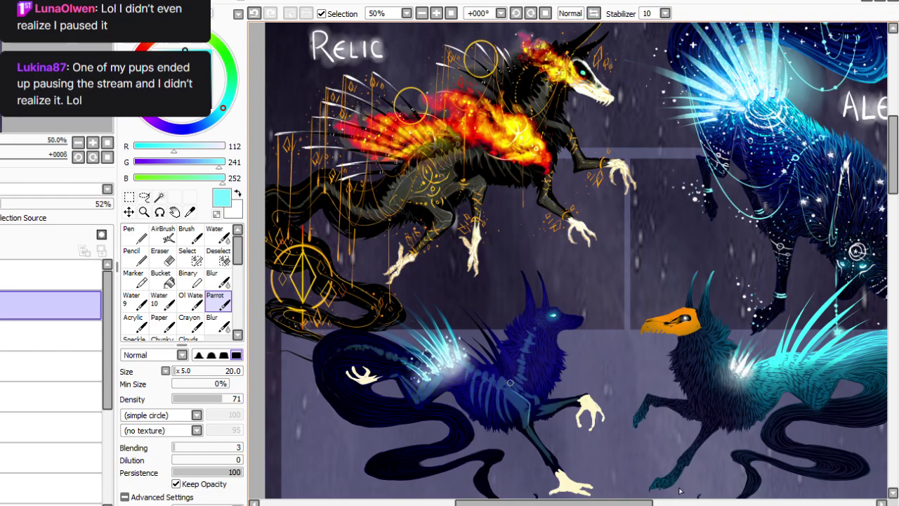
{"action": "left_click", "coordinate": [1, 204]}
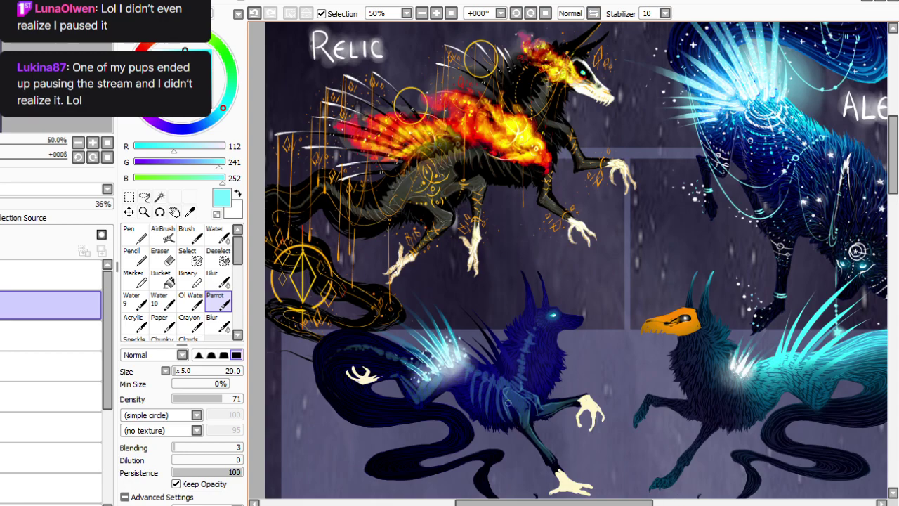
{"action": "key", "text": "e"}
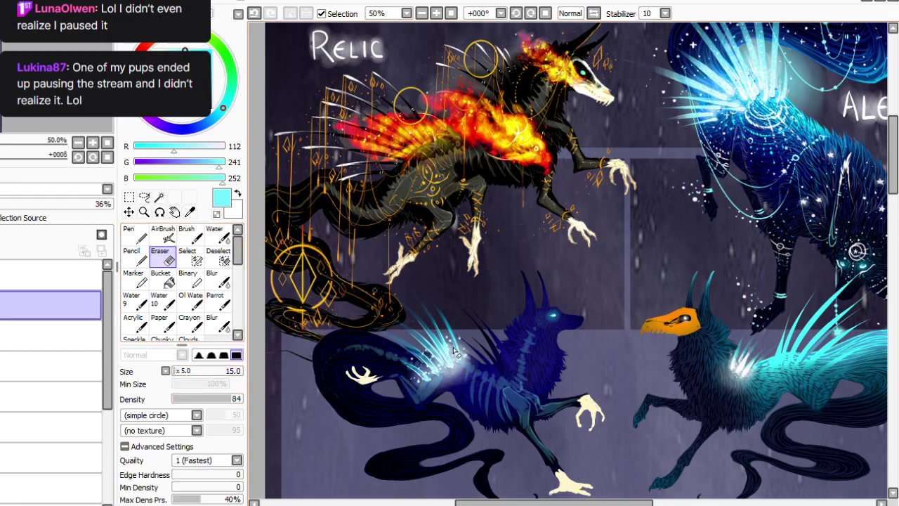
{"action": "left_click", "coordinate": [219, 301]}
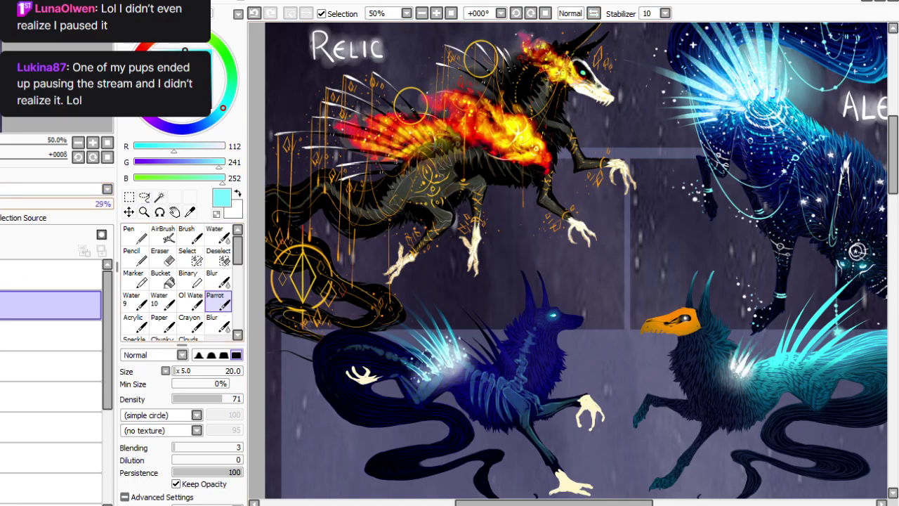
{"action": "left_click_drag", "start_coordinate": [1, 204], "coordinate": [6, 204]}
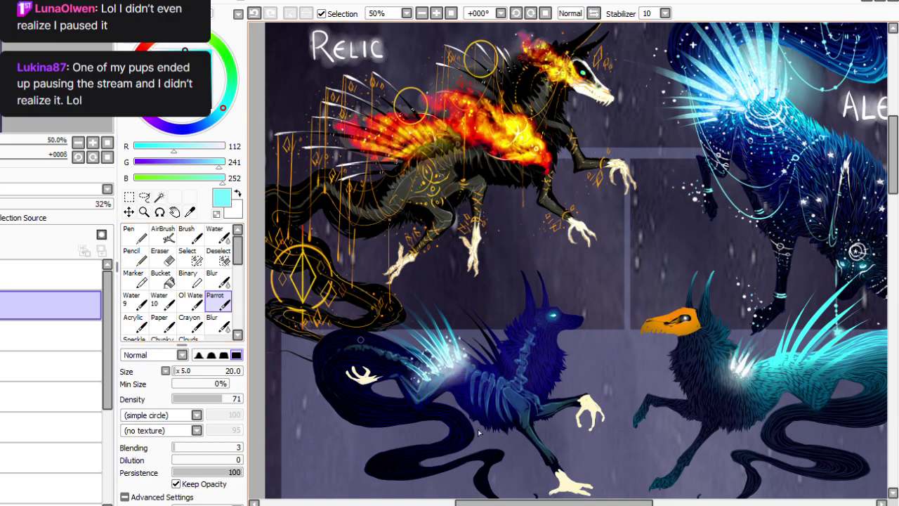
Merge the finished bone layer with the layer below and save the file.
{"action": "key", "text": "s"}
{"action": "key", "text": "s"}
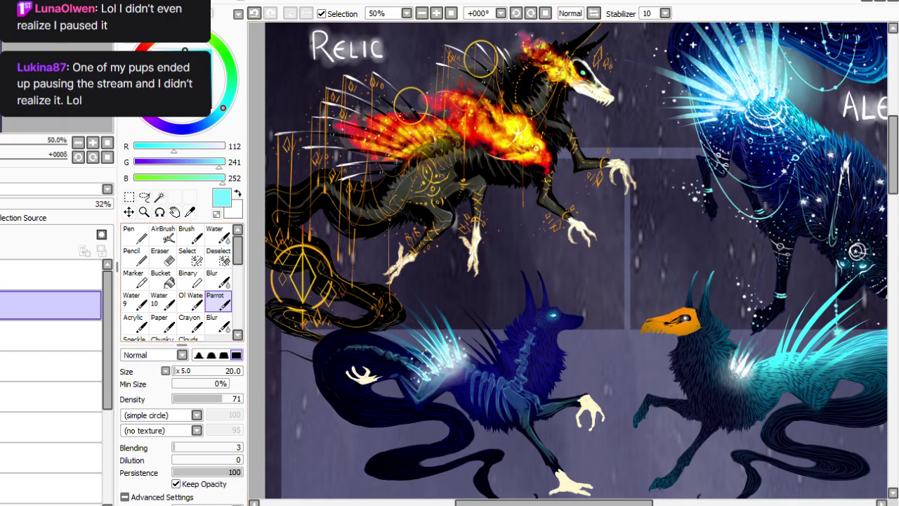
{"action": "key", "text": "ctrl+e"}
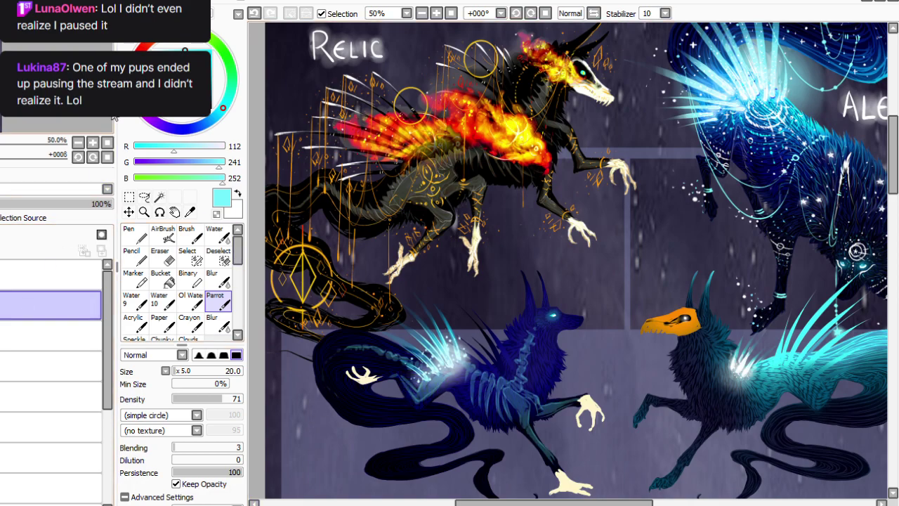
{"action": "key", "text": "ctrl+s"}
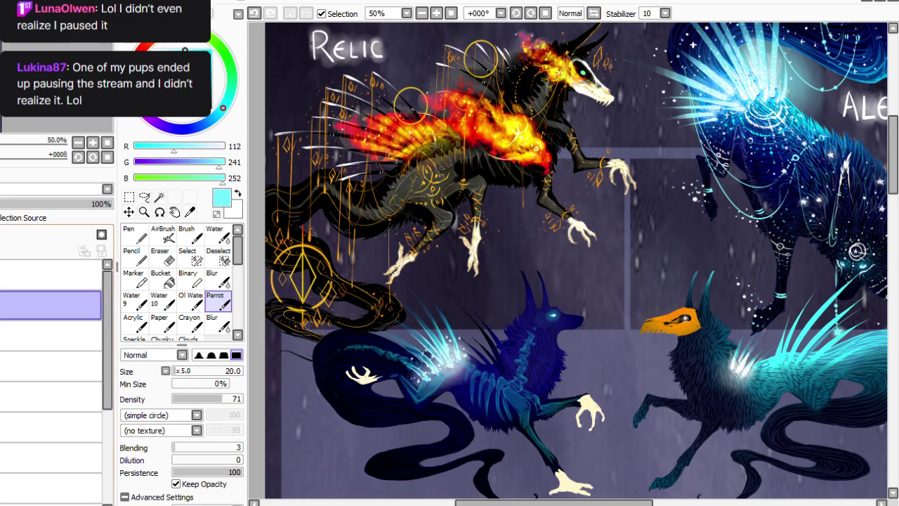
Paste a copy of the bones, flip it horizontally and fit it onto the teal creature with the orange skull.
{"action": "key", "text": "ctrl+v"}
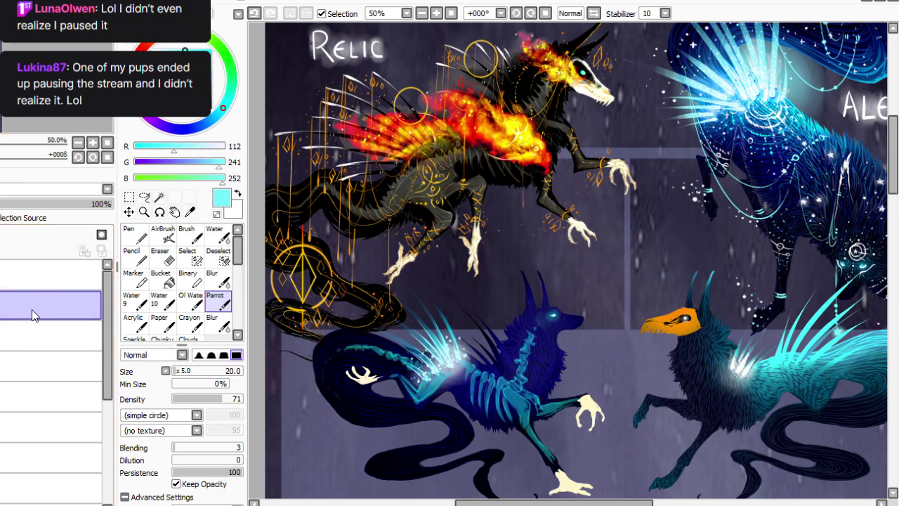
{"action": "left_click", "coordinate": [33, 311]}
{"action": "left_click", "coordinate": [129, 197]}
{"action": "left_click", "coordinate": [138, 406]}
{"action": "left_click_drag", "start_coordinate": [451, 386], "coordinate": [772, 390]}
{"action": "left_click_drag", "start_coordinate": [634, 503], "coordinate": [681, 503]}
{"action": "left_click_drag", "start_coordinate": [622, 390], "coordinate": [633, 386]}
{"action": "left_click", "coordinate": [144, 451]}
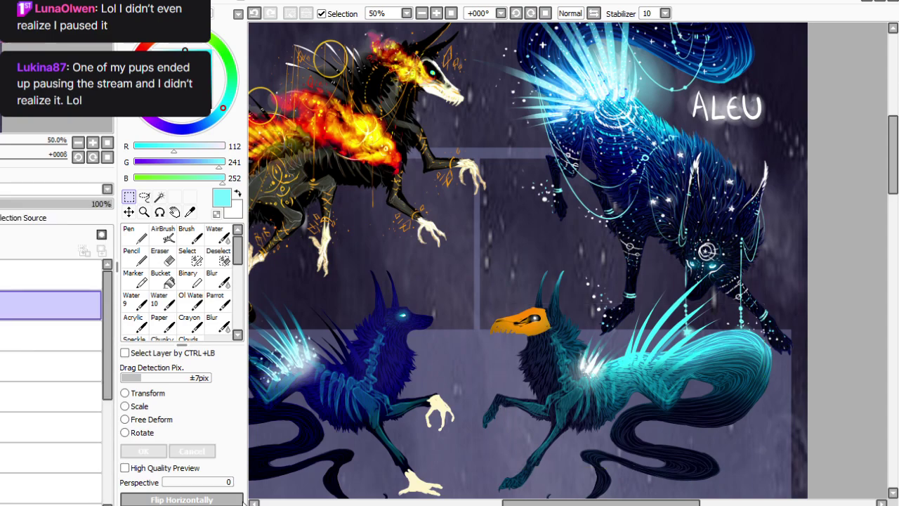
Shift the hue of the teal creature's bones to orange, matching its skull.
{"action": "left_click", "coordinate": [160, 256]}
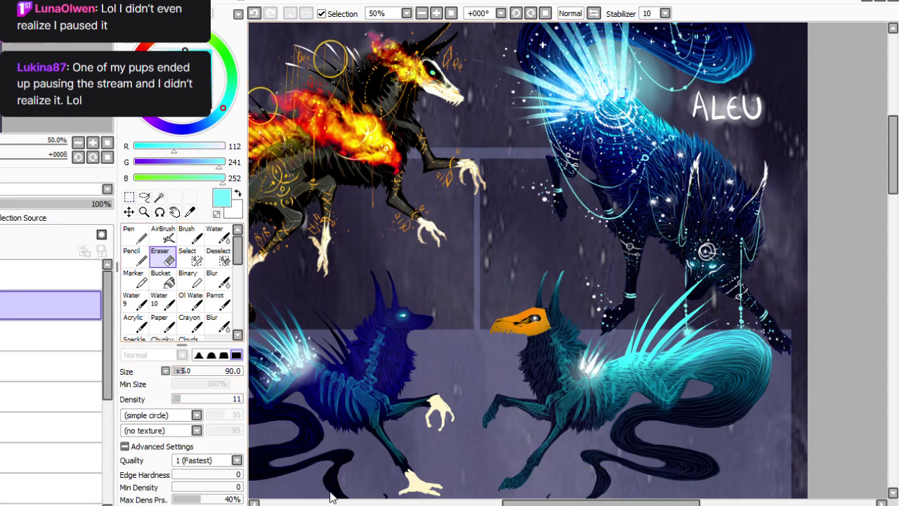
{"action": "key", "text": "ctrl+u"}
{"action": "left_click_drag", "start_coordinate": [211, 320], "coordinate": [324, 336]}
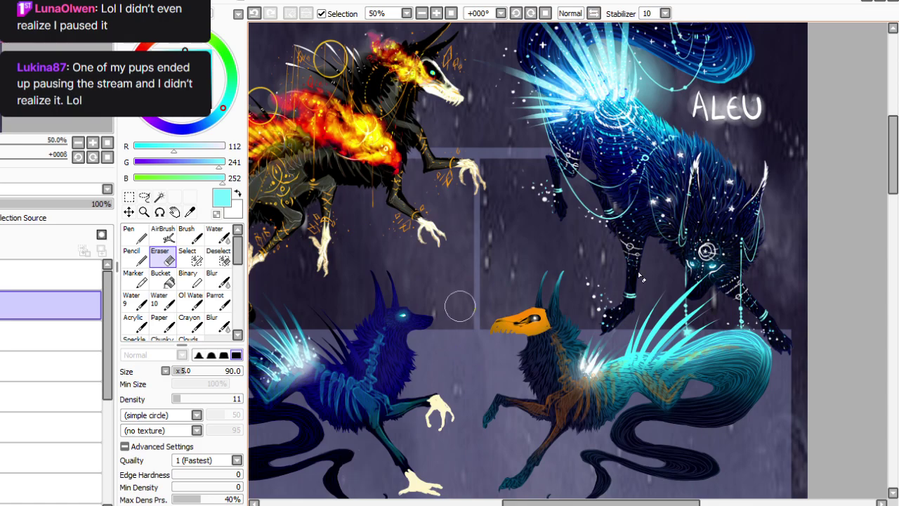
Move another copy of the cyan bones down onto the white-and-navy creature and apply the placement.
{"action": "scroll", "coordinate": [527, 260], "scroll_direction": "down", "scroll_amount": 1}
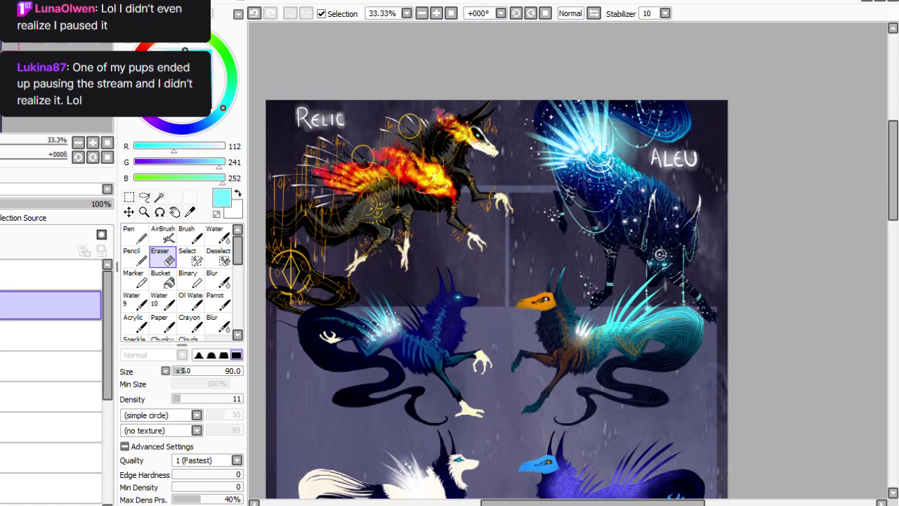
{"action": "left_click", "coordinate": [50, 336]}
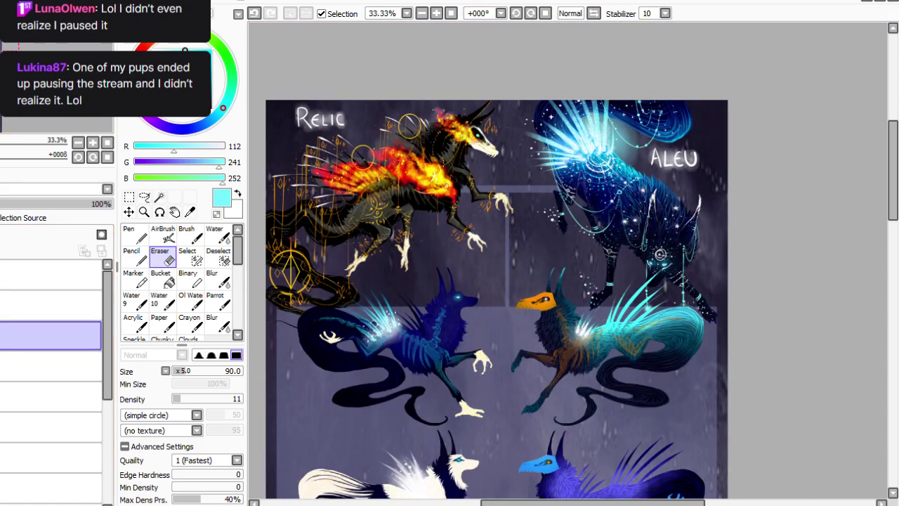
{"action": "key", "text": "ctrl+t"}
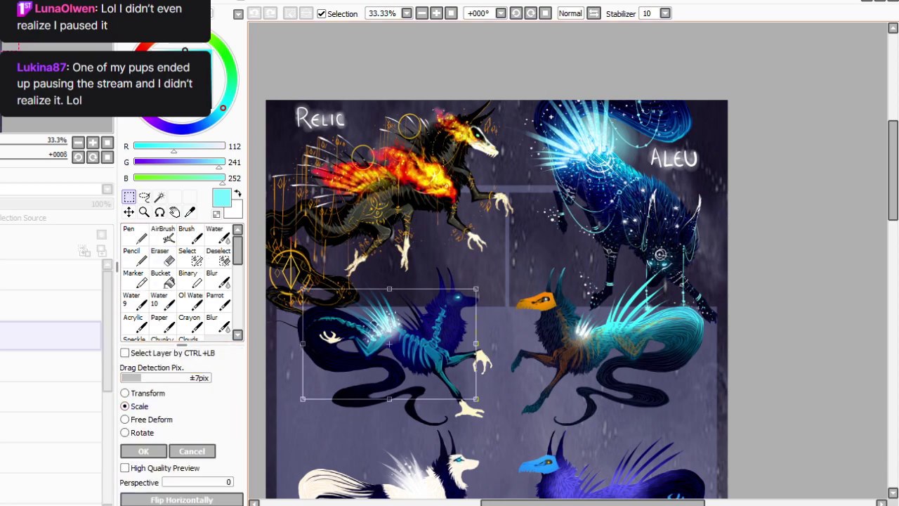
{"action": "scroll", "coordinate": [536, 260], "scroll_direction": "down", "scroll_amount": 3}
{"action": "left_click_drag", "start_coordinate": [518, 281], "coordinate": [517, 448]}
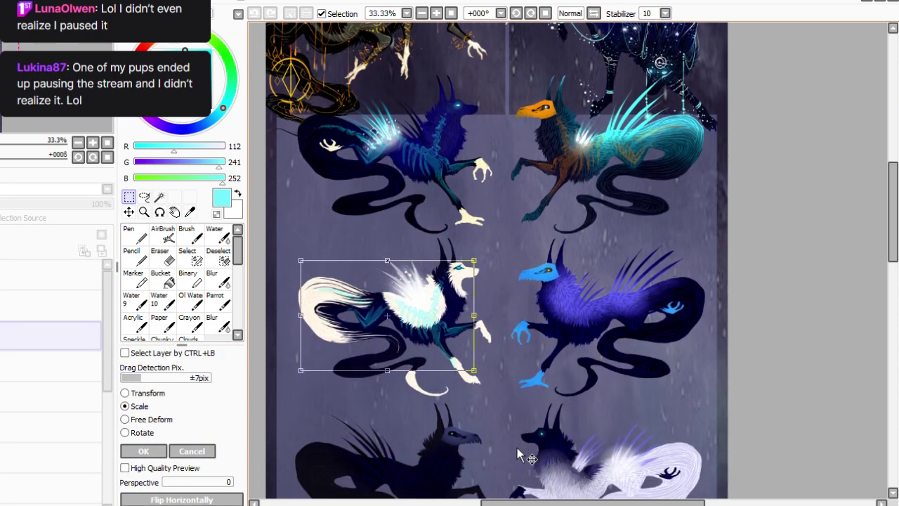
{"action": "left_click", "coordinate": [144, 451]}
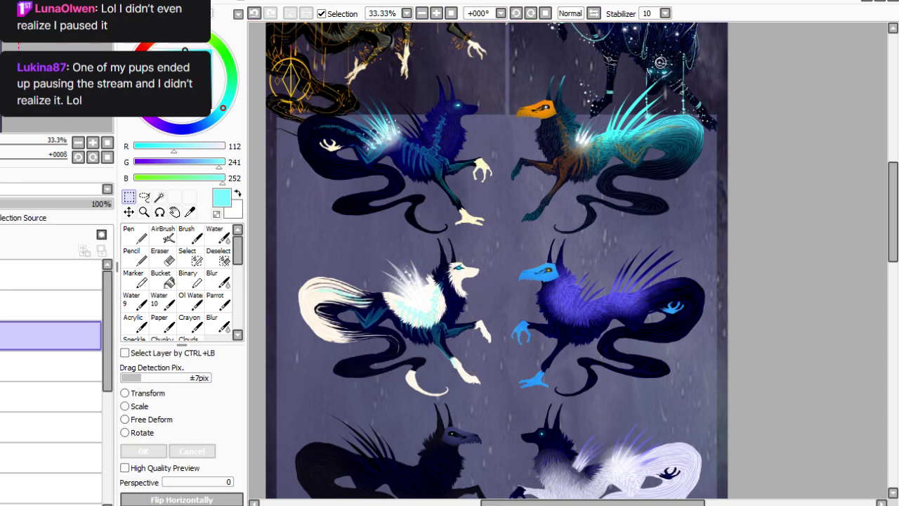
Erase the bones over the white creature's pale body and tail fur, using Eraser size 85, density 48, and size 100, density 12.
{"action": "left_click_drag", "start_coordinate": [592, 503], "coordinate": [565, 504]}
{"action": "left_click", "coordinate": [436, 13]}
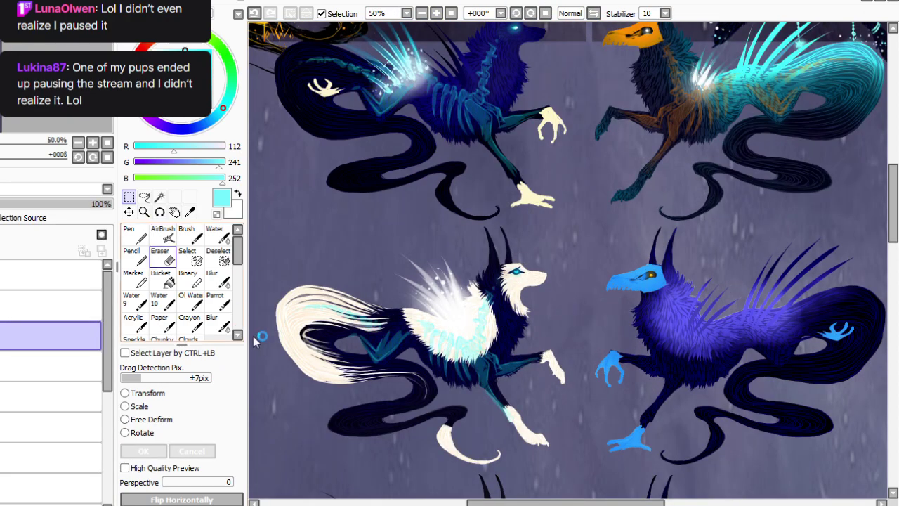
{"action": "left_click_drag", "start_coordinate": [187, 371], "coordinate": [185, 371]}
{"action": "left_click", "coordinate": [206, 398]}
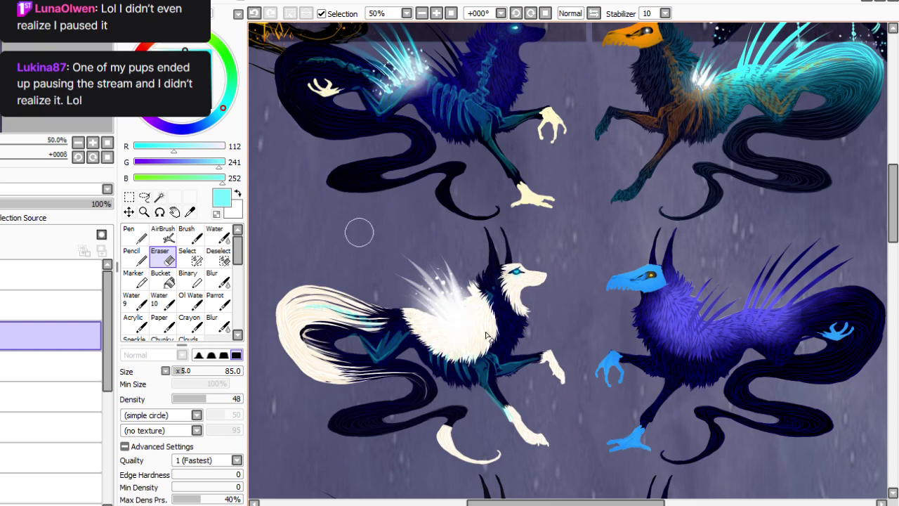
{"action": "left_click", "coordinate": [181, 399]}
{"action": "left_click", "coordinate": [186, 370]}
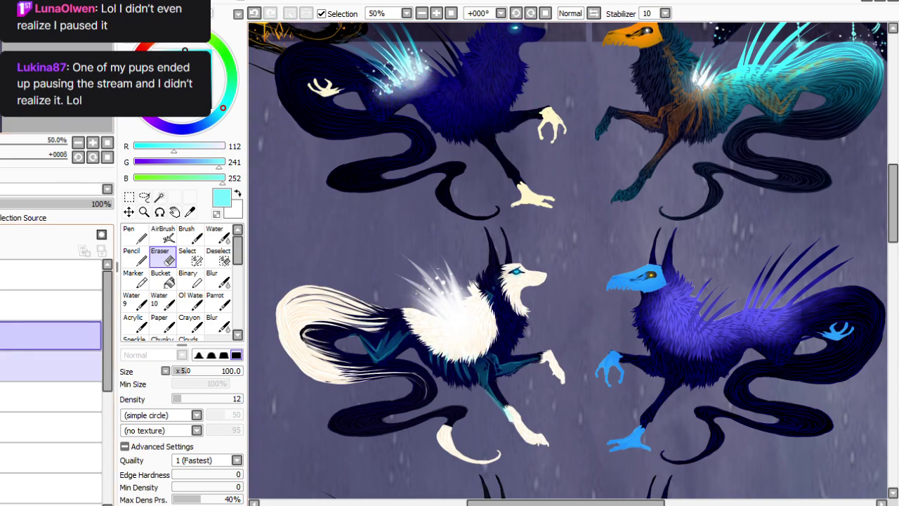
Paste another copy of the bones, fit it onto the black creature and darken it to a faint deep blue.
{"action": "left_click", "coordinate": [49, 365]}
{"action": "key", "text": "ctrl+v"}
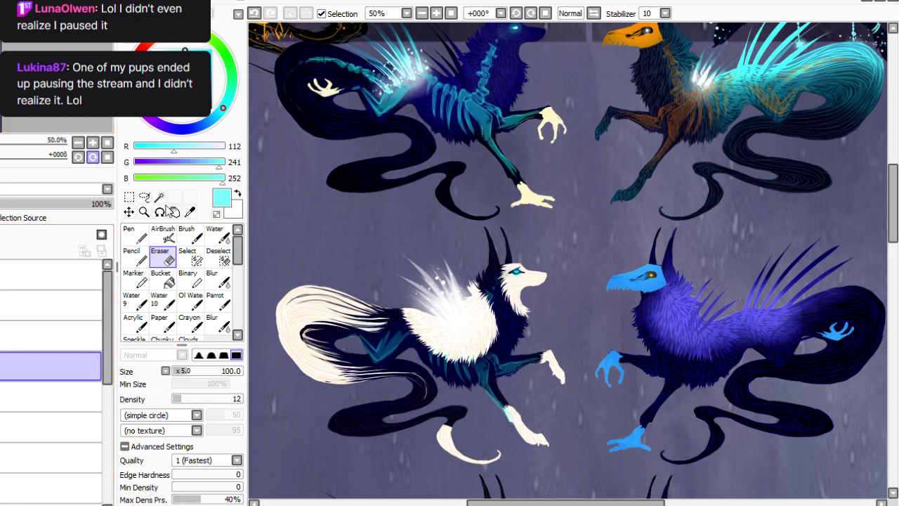
{"action": "left_click", "coordinate": [130, 197]}
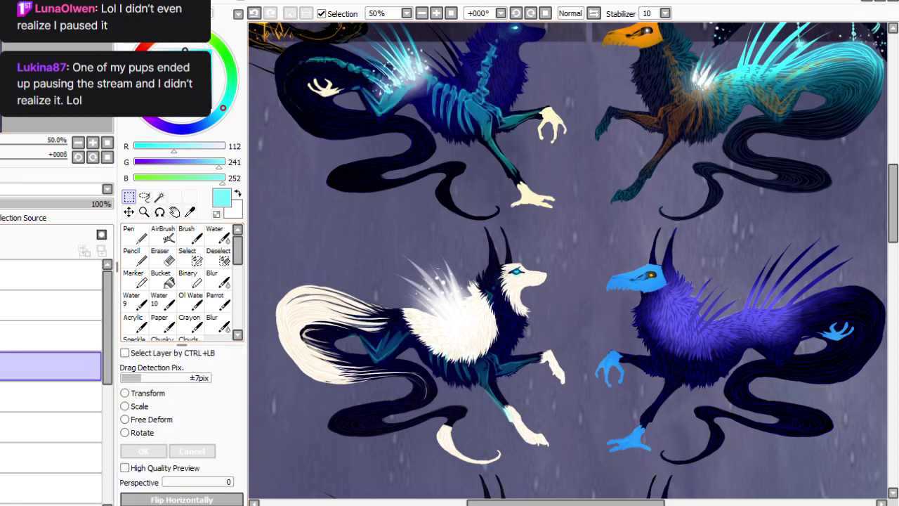
{"action": "left_click", "coordinate": [139, 406]}
{"action": "left_click_drag", "start_coordinate": [534, 126], "coordinate": [550, 437]}
{"action": "scroll", "coordinate": [426, 408], "scroll_direction": "down", "scroll_amount": 5}
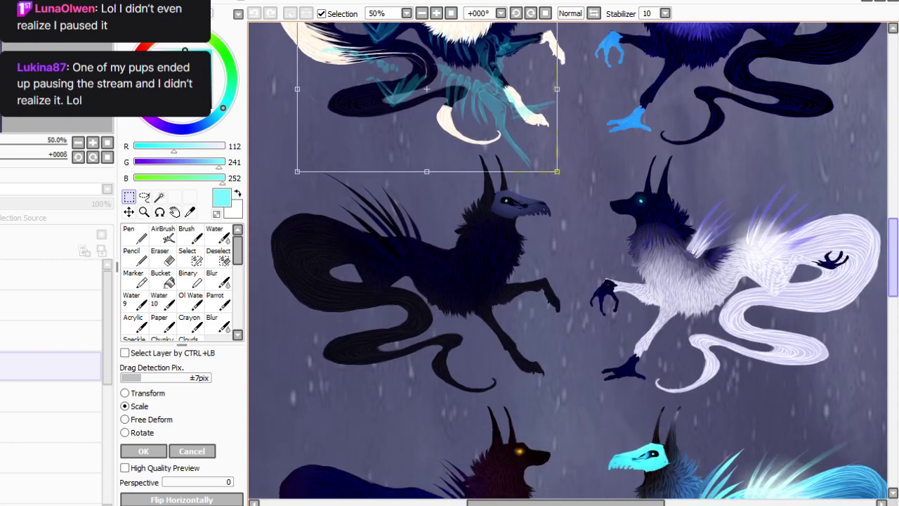
{"action": "left_click_drag", "start_coordinate": [538, 145], "coordinate": [516, 363]}
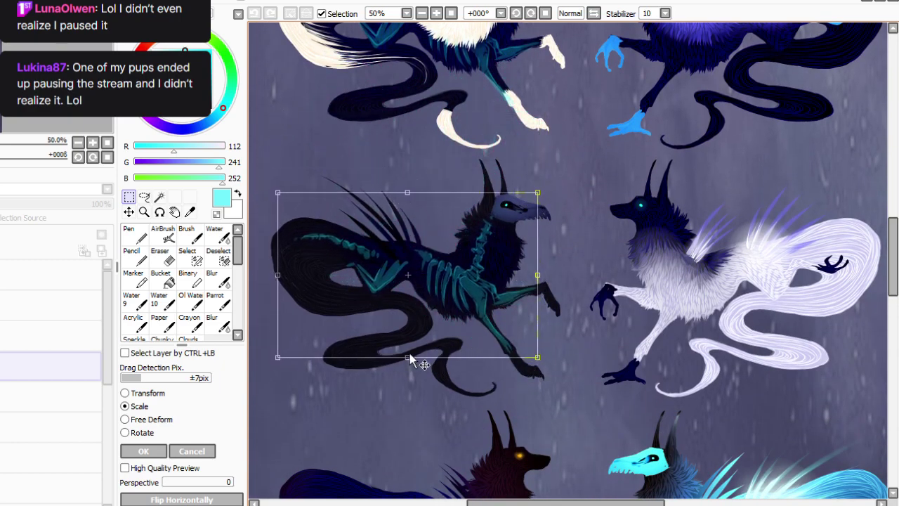
{"action": "left_click_drag", "start_coordinate": [441, 382], "coordinate": [414, 406]}
{"action": "key", "text": "Return"}
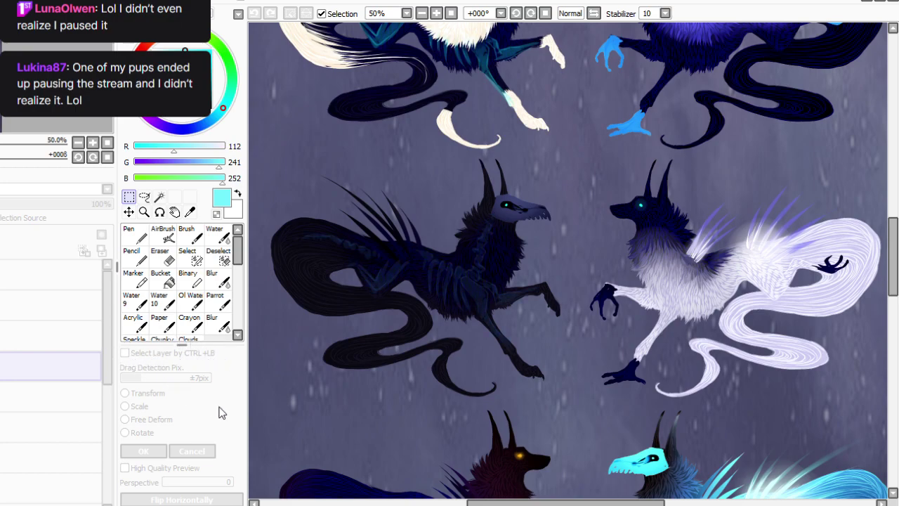
Take another copy of the bones, flipped to face the other way, and move it onto the light-blue creature with the cyan skull.
{"action": "left_click", "coordinate": [49, 397]}
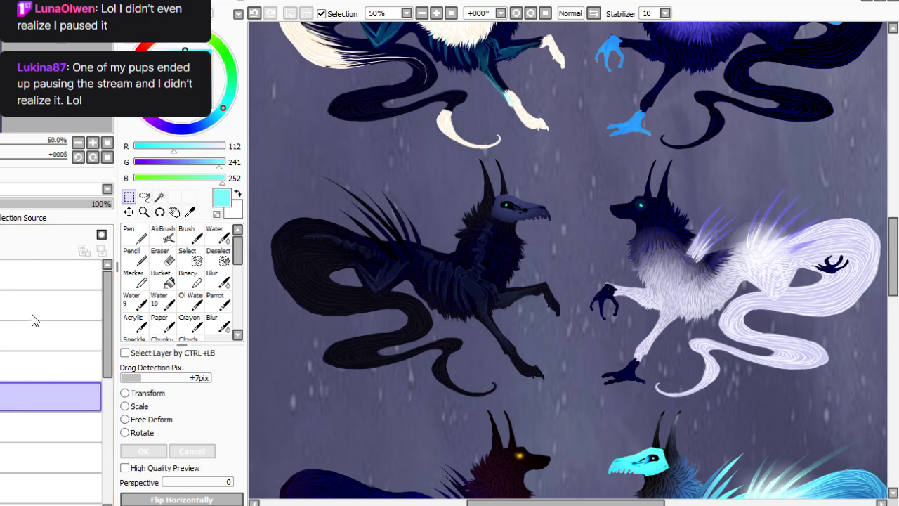
{"action": "left_click", "coordinate": [139, 406]}
{"action": "left_click_drag", "start_coordinate": [893, 256], "coordinate": [893, 222]}
{"action": "left_click_drag", "start_coordinate": [500, 58], "coordinate": [687, 497]}
{"action": "left_click_drag", "start_coordinate": [893, 223], "coordinate": [893, 257]}
{"action": "scroll", "coordinate": [568, 260], "scroll_direction": "down", "scroll_amount": 3}
{"action": "left_click_drag", "start_coordinate": [660, 169], "coordinate": [812, 491]}
Nudge the bones up and slightly left to align with the light-blue creature's body, apply the placement and save the file.
{"action": "key", "text": "Up"}
{"action": "key", "text": "Up"}
{"action": "key", "text": "Up"}
{"action": "key", "text": "Up"}
{"action": "key", "text": "Up"}
{"action": "key", "text": "Up"}
{"action": "key", "text": "Up"}
{"action": "key", "text": "Up"}
{"action": "key", "text": "Up"}
{"action": "key", "text": "Up"}
{"action": "key", "text": "Up"}
{"action": "key", "text": "Up"}
{"action": "key", "text": "Up"}
{"action": "key", "text": "Up"}
{"action": "key", "text": "Up"}
{"action": "key", "text": "Up"}
{"action": "key", "text": "Up"}
{"action": "key", "text": "Up"}
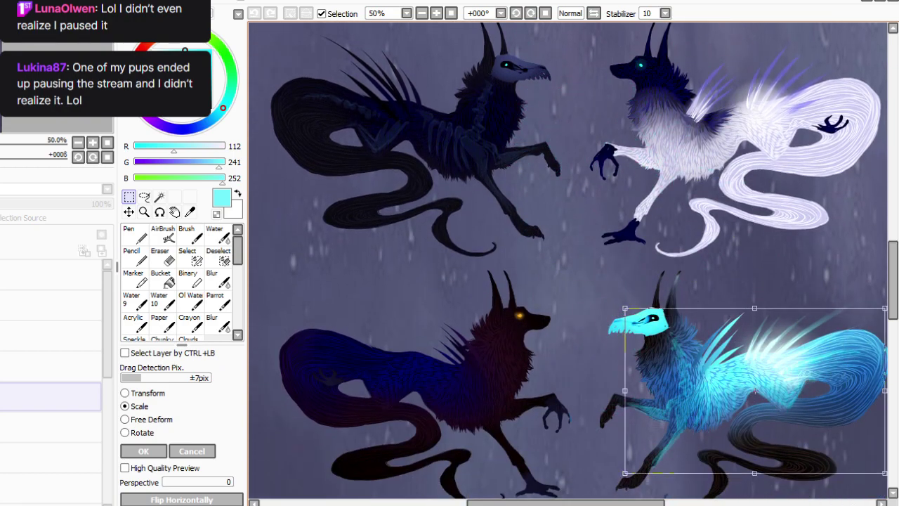
{"action": "key", "text": "Down"}
{"action": "key", "text": "Down"}
{"action": "key", "text": "Down"}
{"action": "key", "text": "Down"}
{"action": "key", "text": "Up"}
{"action": "key", "text": "Up"}
{"action": "key", "text": "Up"}
{"action": "key", "text": "Left"}
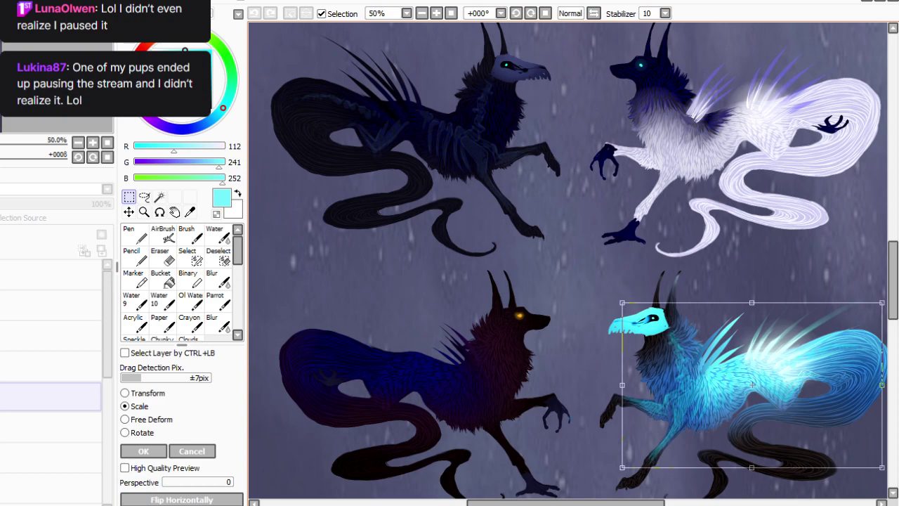
{"action": "key", "text": "Return"}
{"action": "left_click_drag", "start_coordinate": [559, 503], "coordinate": [579, 503]}
{"action": "key", "text": "ctrl+s"}
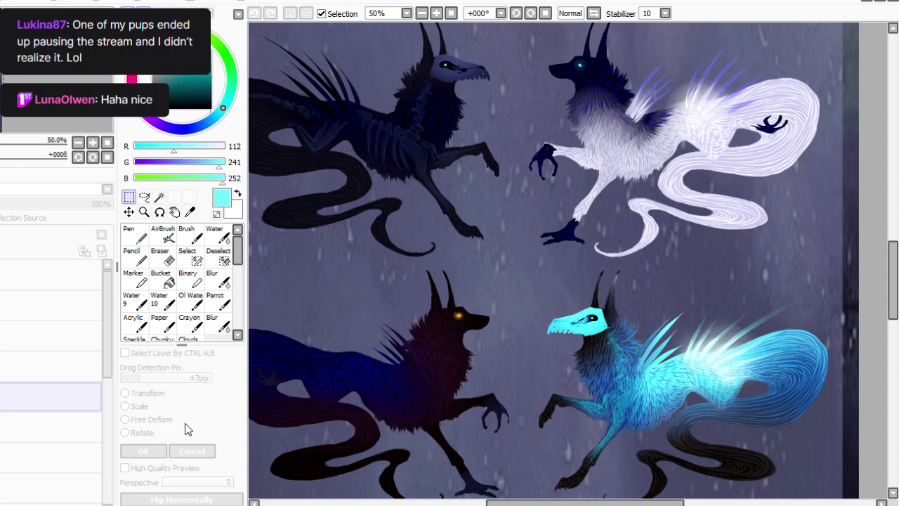
Duplicate the light-blue creature's bones and move the copy down onto the red-and-navy creature with fiery spines.
{"action": "left_click", "coordinate": [198, 501]}
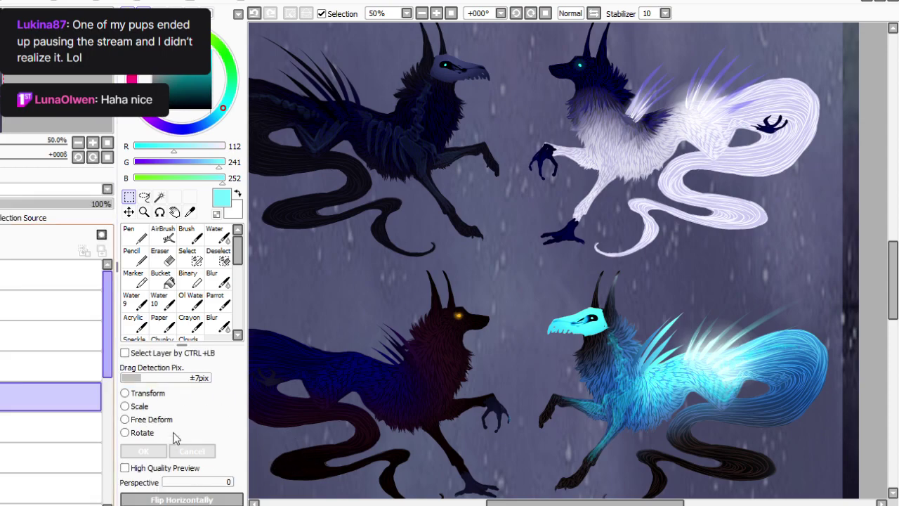
{"action": "left_click", "coordinate": [22, 80]}
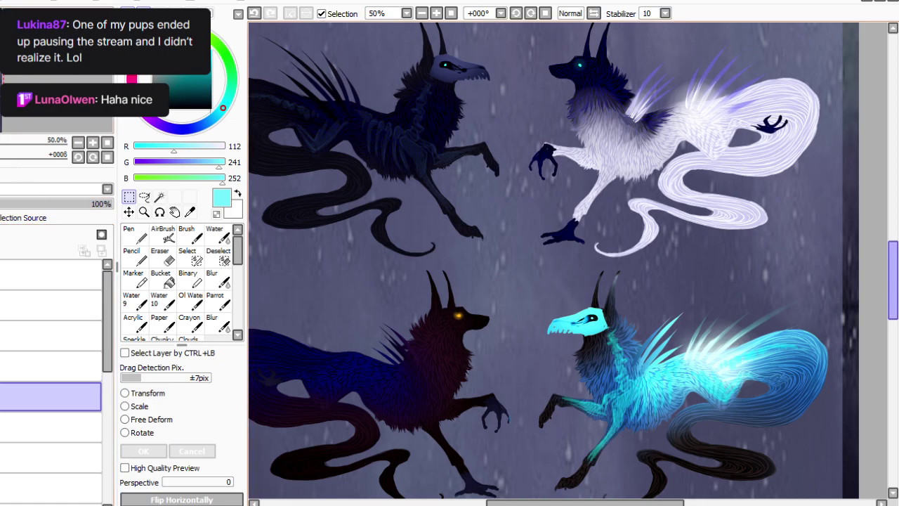
{"action": "scroll", "coordinate": [554, 260], "scroll_direction": "down", "scroll_amount": 5}
{"action": "left_click", "coordinate": [140, 406]}
{"action": "left_click_drag", "start_coordinate": [732, 283], "coordinate": [464, 505]}
{"action": "key", "text": "Return"}
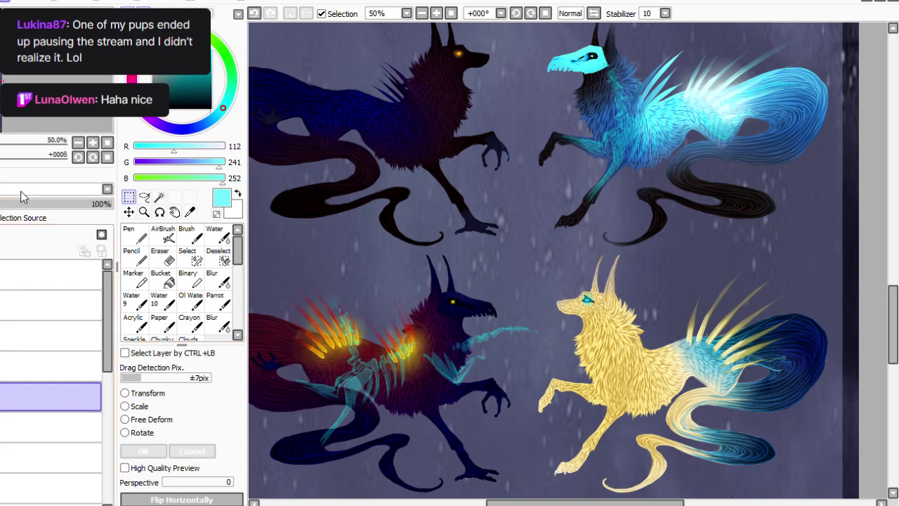
Flip the copied bones horizontally, align them with the fiery-spined creature's body and ready the Eraser for cleanup.
{"action": "left_click", "coordinate": [140, 406]}
{"action": "left_click_drag", "start_coordinate": [507, 503], "coordinate": [438, 504]}
{"action": "left_click_drag", "start_coordinate": [491, 504], "coordinate": [463, 485]}
{"action": "left_click", "coordinate": [143, 451]}
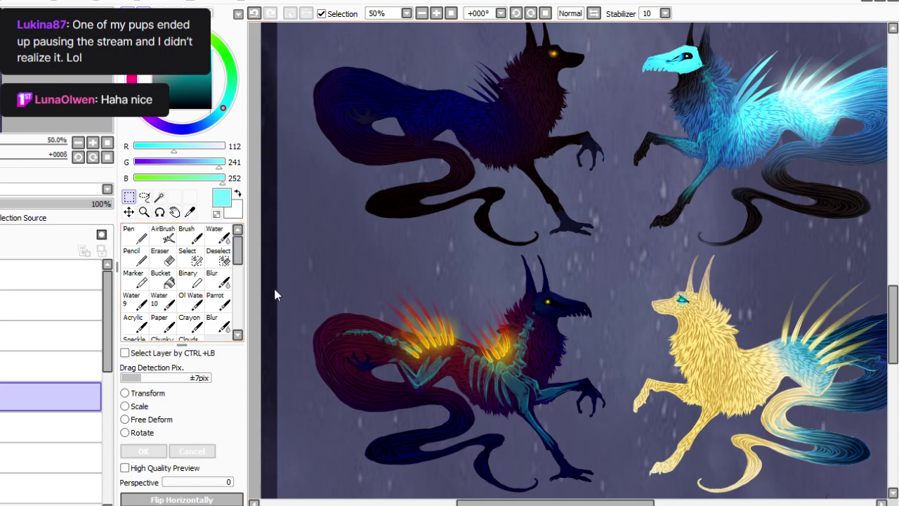
{"action": "key", "text": "e"}
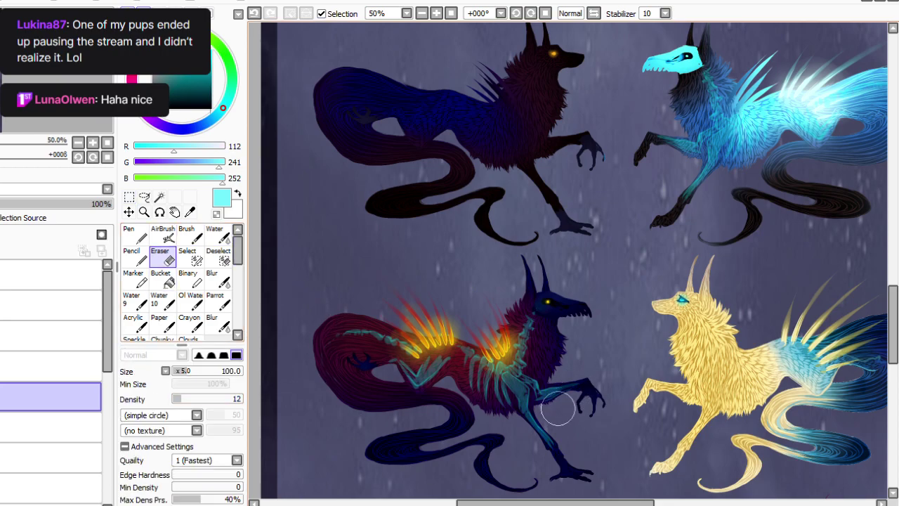
Fade the tail bones of the fiery-spined creature with the Eraser and adjust the bone layer's colour.
{"action": "left_click_drag", "start_coordinate": [342, 321], "coordinate": [376, 340]}
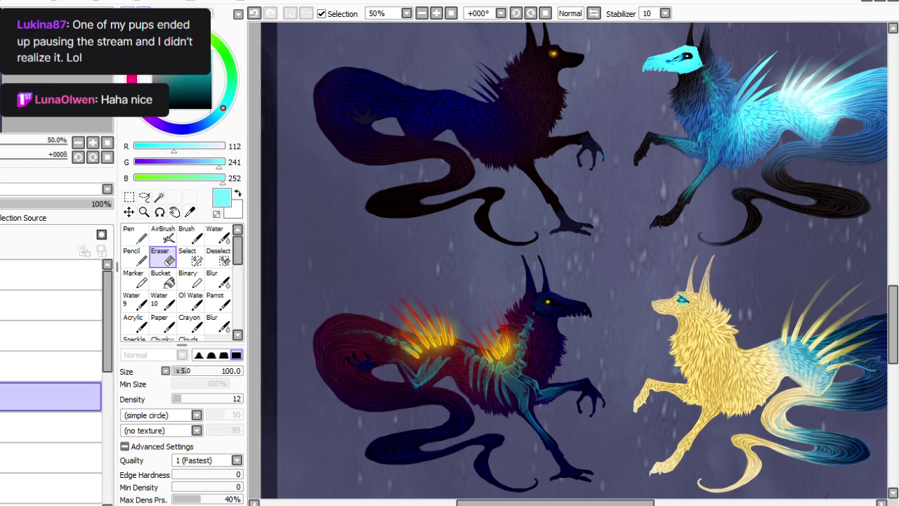
{"action": "left_click", "coordinate": [86, 2]}
{"action": "left_click", "coordinate": [99, 12]}
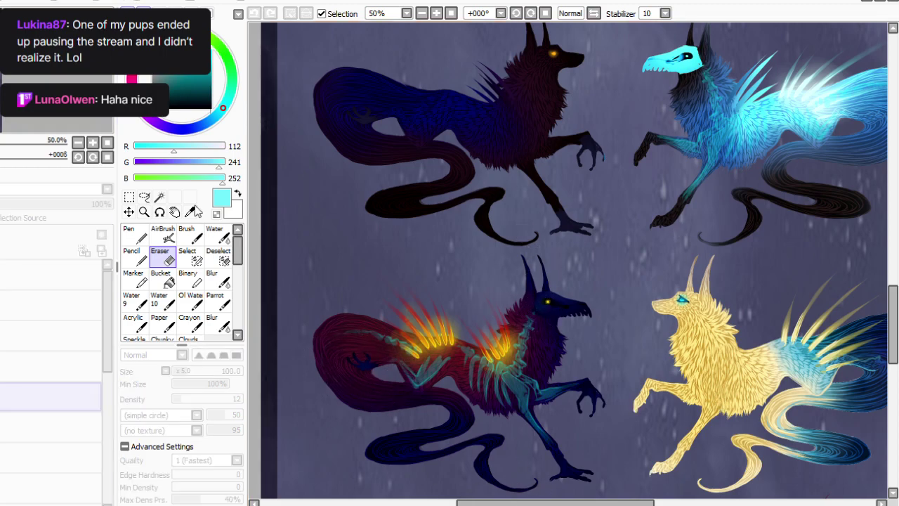
{"action": "left_click_drag", "start_coordinate": [204, 316], "coordinate": [99, 353]}
{"action": "left_click", "coordinate": [267, 393]}
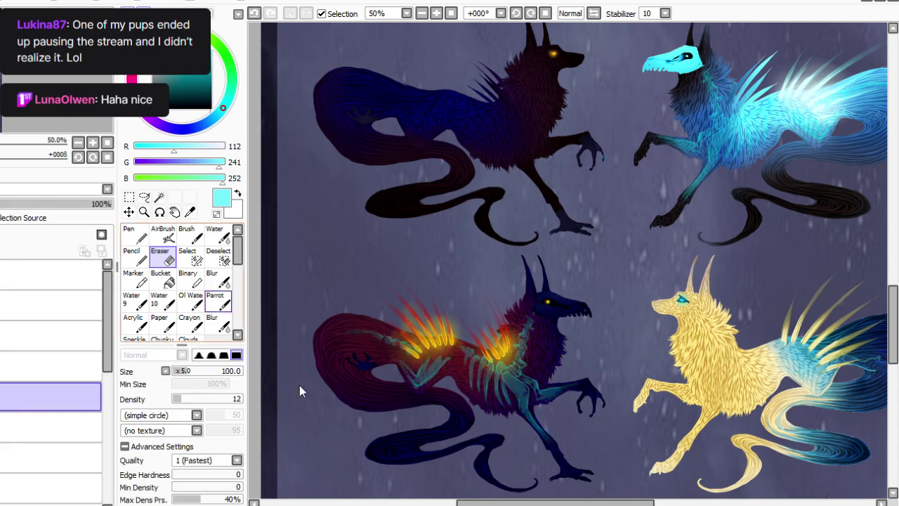
Place a copy of the bones on the dark-blue creature in the last row and adjust the copied bones' colour.
{"action": "scroll", "coordinate": [875, 341], "scroll_direction": "down", "scroll_amount": 3}
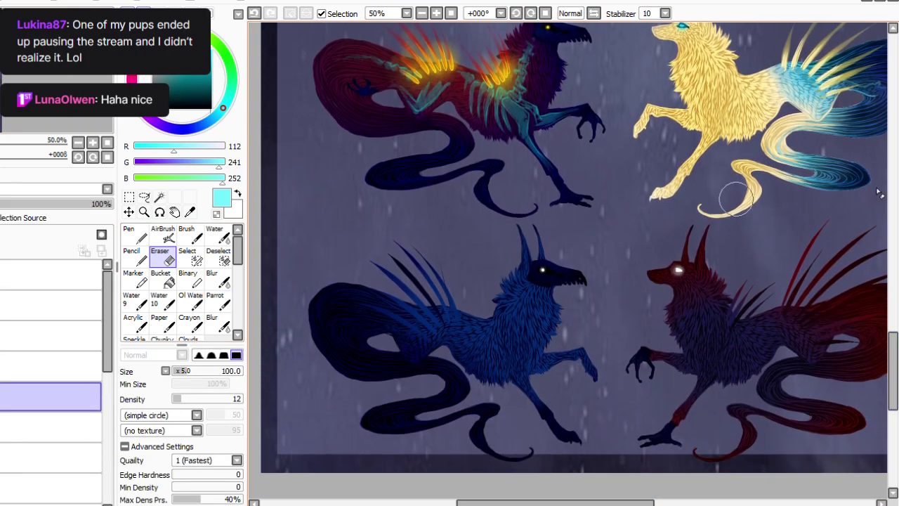
{"action": "key", "text": "ctrl+v"}
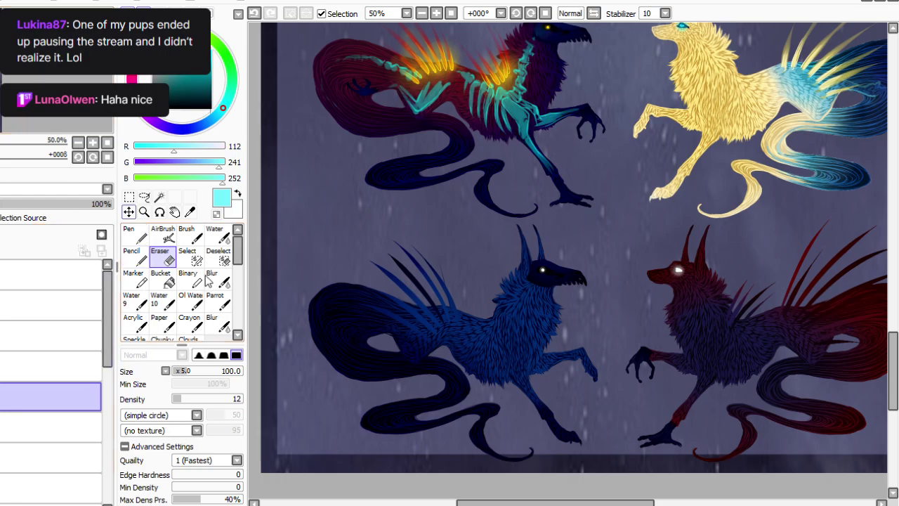
{"action": "left_click", "coordinate": [129, 198]}
{"action": "left_click", "coordinate": [133, 406]}
{"action": "left_click_drag", "start_coordinate": [546, 152], "coordinate": [549, 399]}
{"action": "left_click_drag", "start_coordinate": [548, 460], "coordinate": [538, 456]}
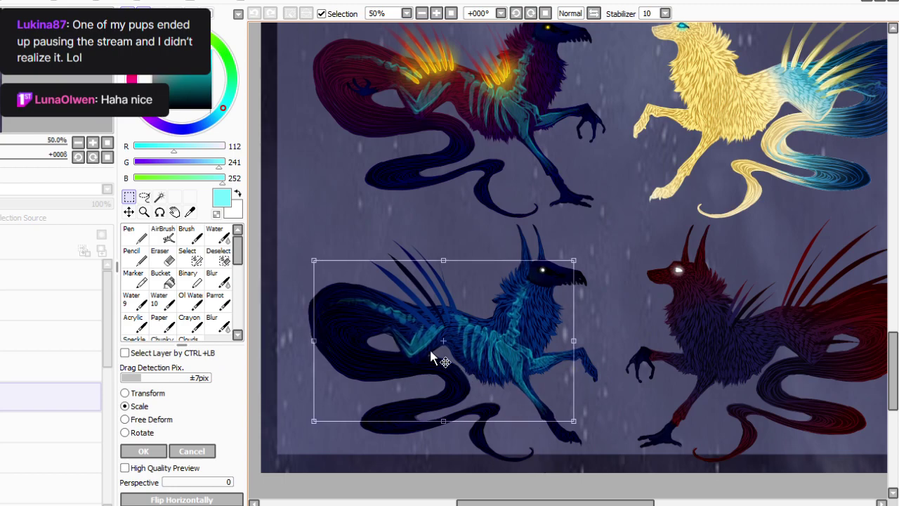
{"action": "key", "text": "Return"}
{"action": "key", "text": "ctrl+u"}
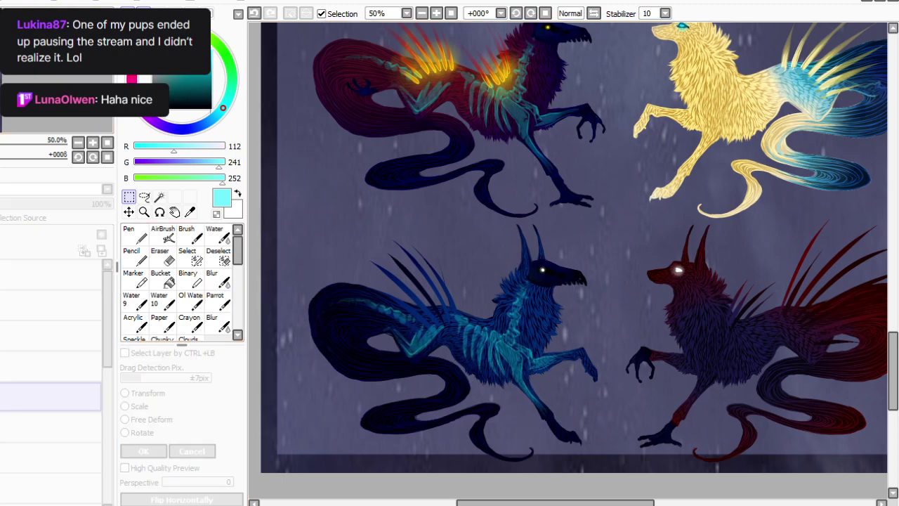
{"action": "left_click_drag", "start_coordinate": [106, 349], "coordinate": [111, 350]}
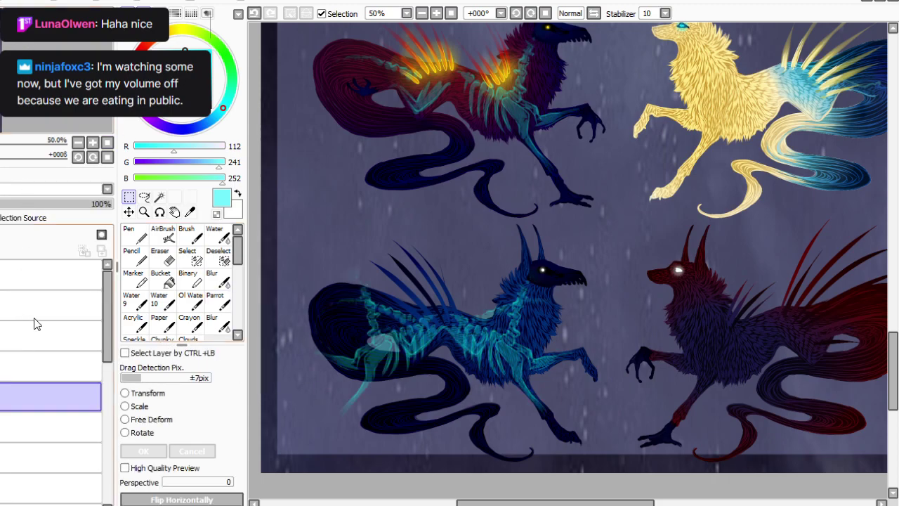
Fit a flipped copy of the bones onto the dark-red creature in the last row and recolour it red.
{"action": "left_click", "coordinate": [125, 406]}
{"action": "left_click_drag", "start_coordinate": [401, 442], "coordinate": [730, 443]}
{"action": "left_click_drag", "start_coordinate": [636, 502], "coordinate": [716, 502]}
{"action": "left_click", "coordinate": [143, 450]}
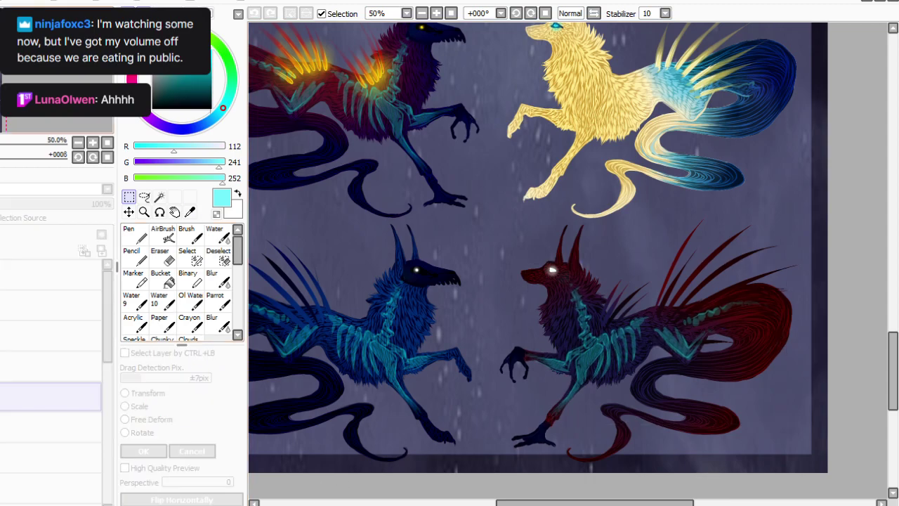
{"action": "left_click_drag", "start_coordinate": [236, 328], "coordinate": [25, 348]}
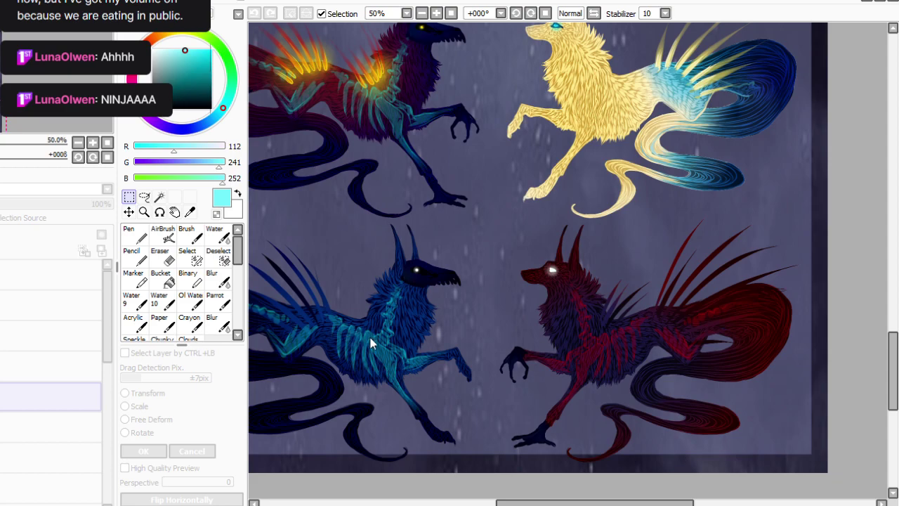
{"action": "left_click", "coordinate": [239, 407]}
Check the whole sheet and make a layer near the top of the stack active for painting.
{"action": "left_click_drag", "start_coordinate": [98, 263], "coordinate": [133, 271]}
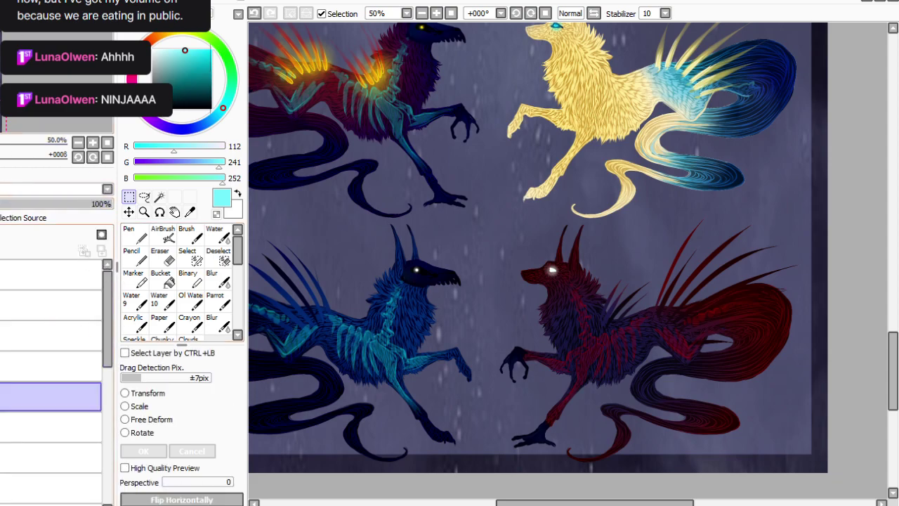
{"action": "left_click", "coordinate": [451, 14]}
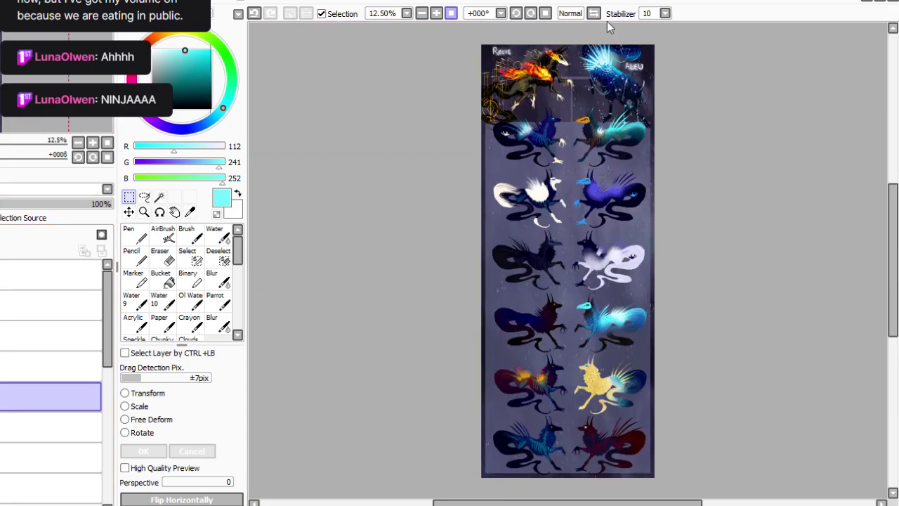
{"action": "left_click", "coordinate": [3, 275]}
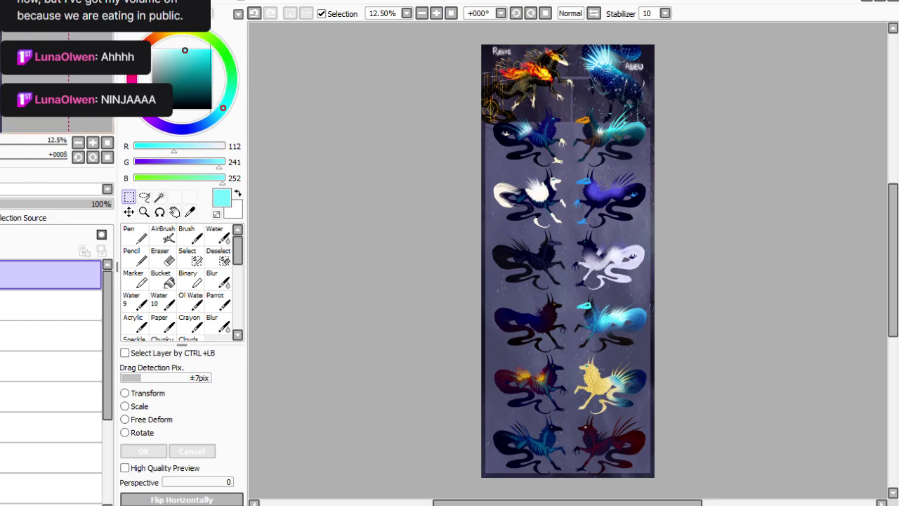
{"action": "left_click_drag", "start_coordinate": [21, 275], "coordinate": [21, 329]}
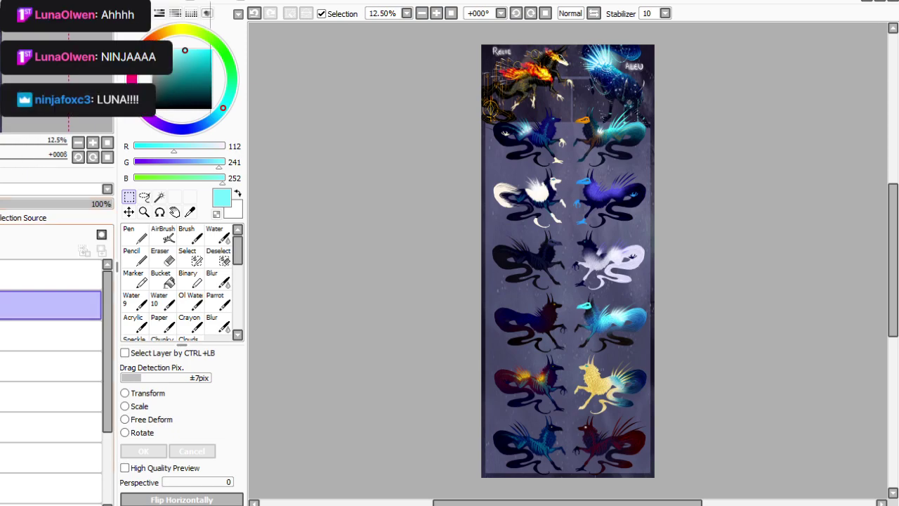
{"action": "scroll", "coordinate": [878, 212], "scroll_direction": "up", "scroll_amount": 1}
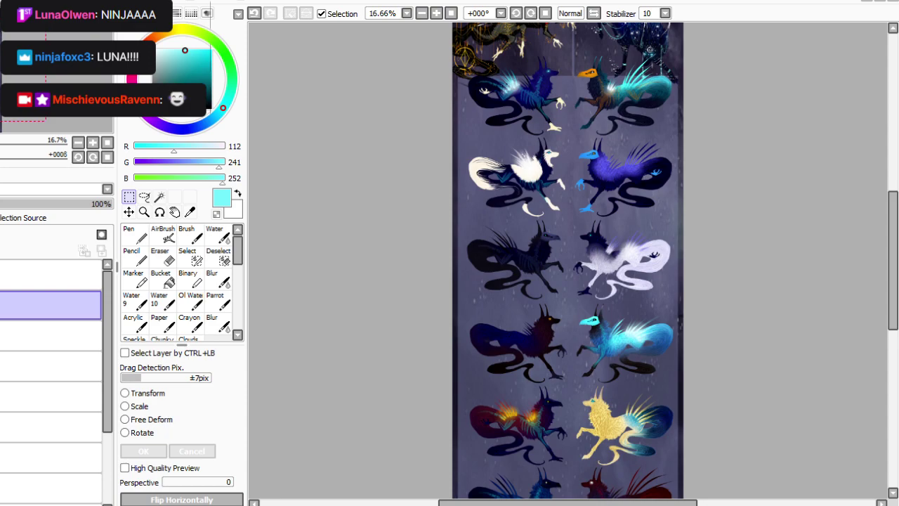
{"action": "left_click", "coordinate": [1, 305]}
{"action": "left_click", "coordinate": [1, 305]}
Examine the upper creature pairs and compare them with the Relic and Aleu artwork at the head of the sheet.
{"action": "scroll", "coordinate": [572, 26], "scroll_direction": "up", "scroll_amount": 2}
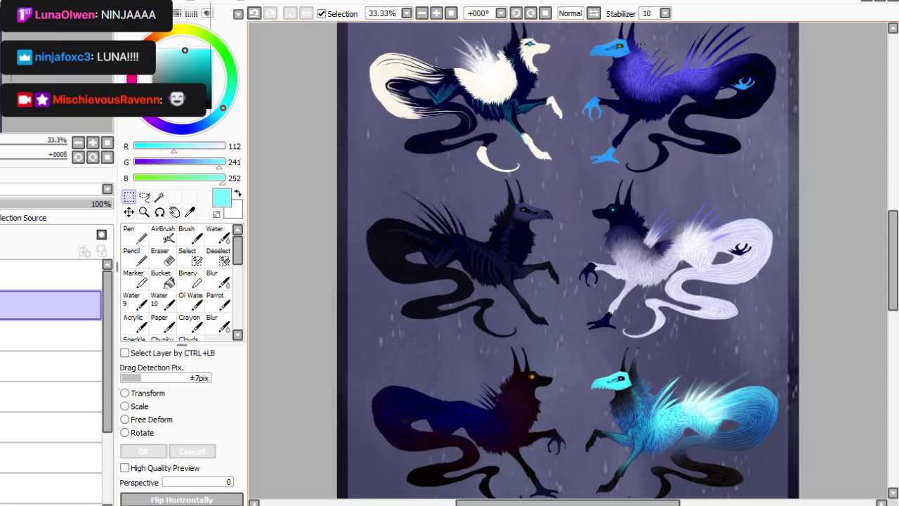
{"action": "left_click_drag", "start_coordinate": [893, 255], "coordinate": [893, 201]}
{"action": "key", "text": "ctrl+plus"}
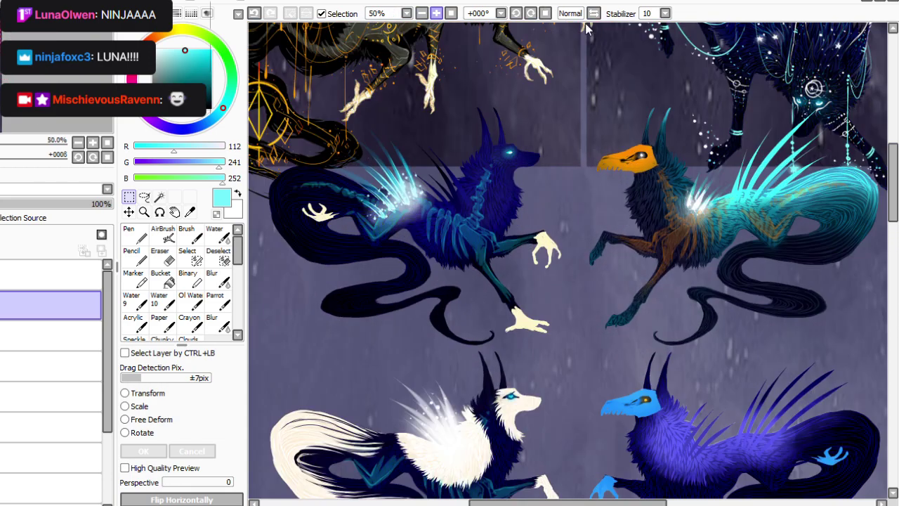
{"action": "scroll", "coordinate": [567, 260], "scroll_direction": "up", "scroll_amount": 2}
{"action": "scroll", "coordinate": [568, 260], "scroll_direction": "up", "scroll_amount": 5}
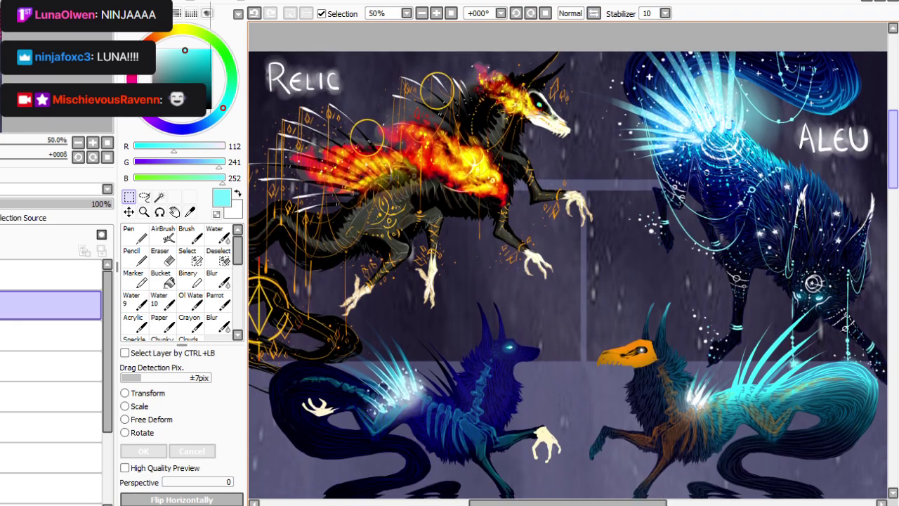
{"action": "mouse_move", "coordinate": [893, 149]}
{"action": "left_mouse_down"}
{"action": "mouse_move", "coordinate": [893, 187]}
{"action": "mouse_move", "coordinate": [893, 167]}
{"action": "left_mouse_up"}
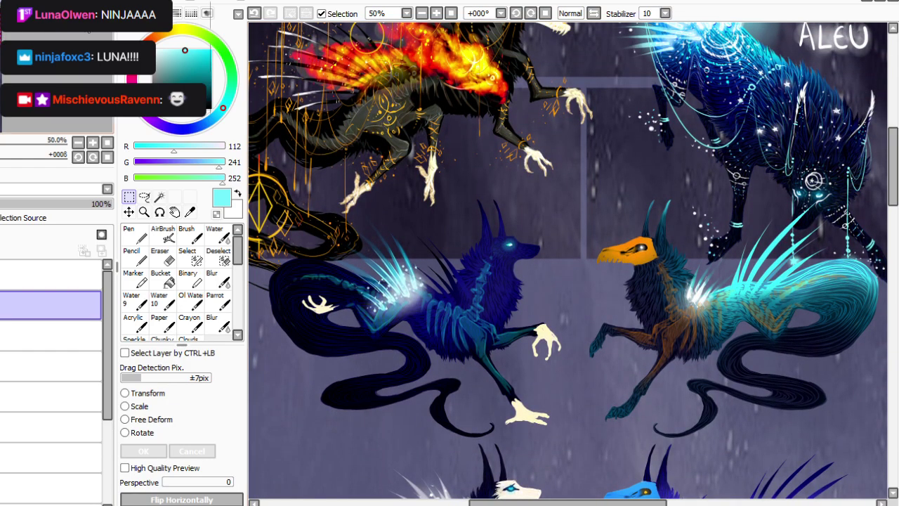
{"action": "key", "text": "ctrl+minus"}
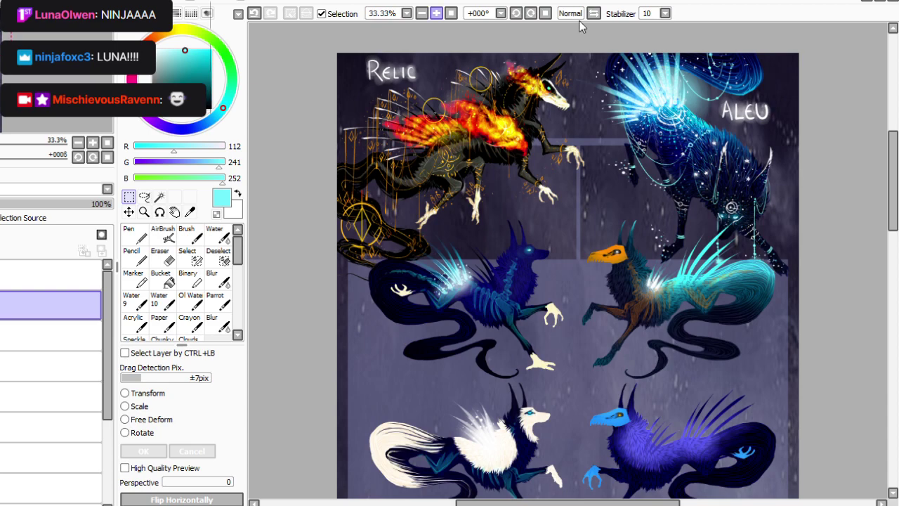
{"action": "left_click", "coordinate": [436, 13]}
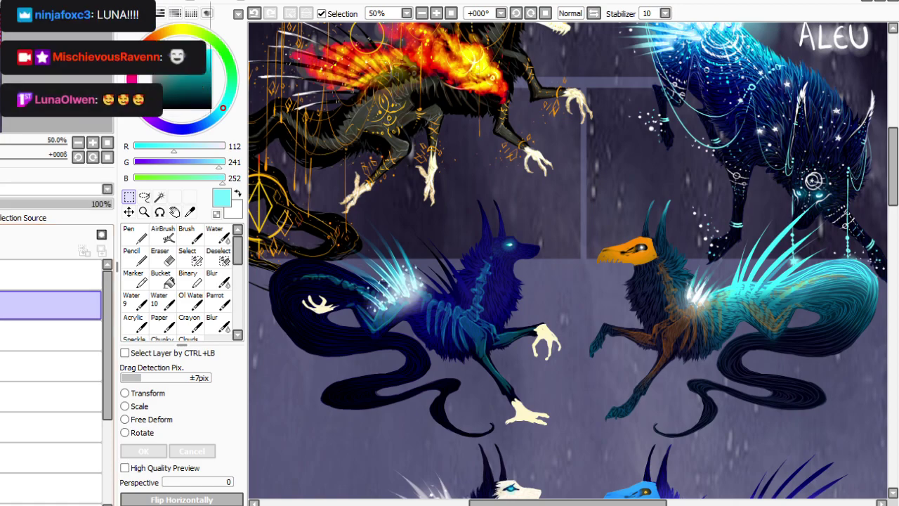
Paint red-orange flames sampled from Relic's fire along the first creature's back and shoulder with the Parrot brush at size 80.
{"action": "left_click", "coordinate": [218, 302]}
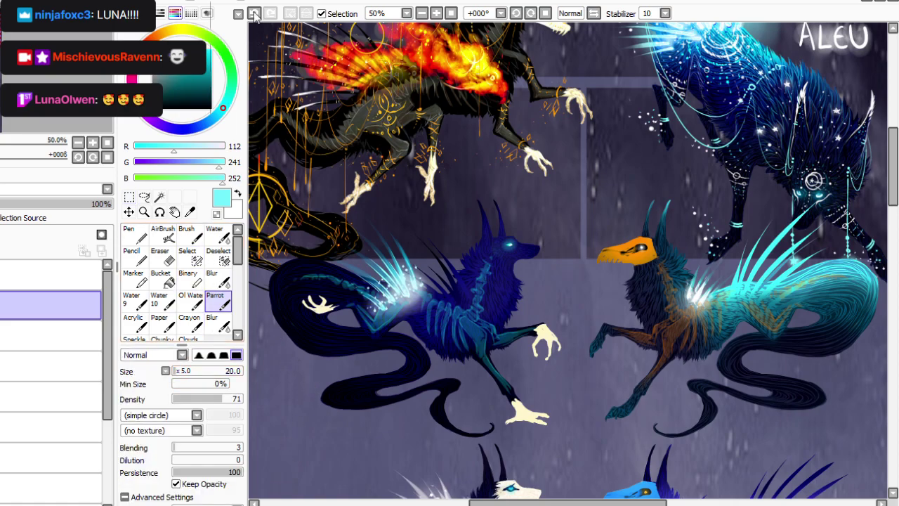
{"action": "key", "text": "alt"}
{"action": "left_click", "coordinate": [493, 78], "text": "alt"}
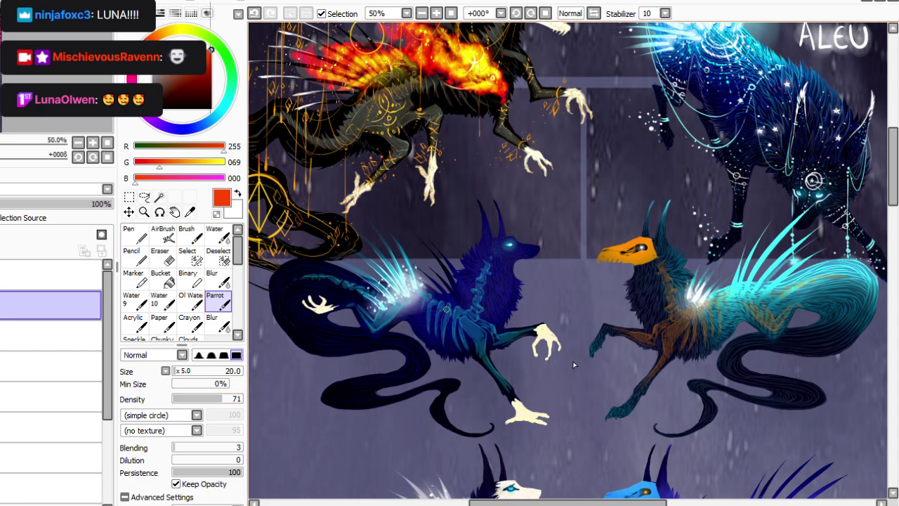
{"action": "left_click", "coordinate": [183, 371]}
{"action": "mouse_move", "coordinate": [472, 310]}
{"action": "left_mouse_down"}
{"action": "mouse_move", "coordinate": [501, 331]}
{"action": "mouse_move", "coordinate": [466, 307]}
{"action": "mouse_move", "coordinate": [462, 317]}
{"action": "mouse_move", "coordinate": [483, 318]}
{"action": "mouse_move", "coordinate": [464, 290]}
{"action": "left_mouse_up"}
{"action": "mouse_move", "coordinate": [461, 288]}
{"action": "left_mouse_down"}
{"action": "mouse_move", "coordinate": [403, 262]}
{"action": "mouse_move", "coordinate": [461, 305]}
{"action": "mouse_move", "coordinate": [438, 292]}
{"action": "mouse_move", "coordinate": [456, 297]}
{"action": "mouse_move", "coordinate": [419, 284]}
{"action": "mouse_move", "coordinate": [479, 326]}
{"action": "mouse_move", "coordinate": [470, 340]}
{"action": "mouse_move", "coordinate": [480, 322]}
{"action": "mouse_move", "coordinate": [474, 339]}
{"action": "mouse_move", "coordinate": [457, 338]}
{"action": "mouse_move", "coordinate": [466, 326]}
{"action": "mouse_move", "coordinate": [456, 340]}
{"action": "mouse_move", "coordinate": [473, 321]}
{"action": "mouse_move", "coordinate": [460, 314]}
{"action": "mouse_move", "coordinate": [432, 341]}
{"action": "left_mouse_up"}
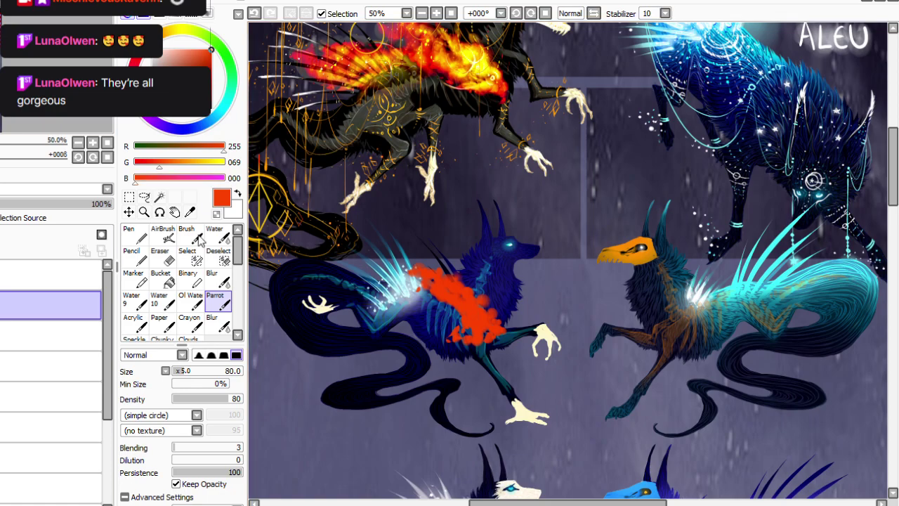
Lower the flame layer to 91% opacity and extend the red-orange flames over the haunches with brush size 105 and density 23.
{"action": "mouse_move", "coordinate": [106, 204]}
{"action": "left_mouse_down"}
{"action": "mouse_move", "coordinate": [84, 204]}
{"action": "mouse_move", "coordinate": [103, 204]}
{"action": "left_mouse_up"}
{"action": "mouse_move", "coordinate": [344, 282]}
{"action": "left_mouse_down"}
{"action": "mouse_move", "coordinate": [390, 292]}
{"action": "mouse_move", "coordinate": [404, 279]}
{"action": "mouse_move", "coordinate": [372, 309]}
{"action": "mouse_move", "coordinate": [366, 276]}
{"action": "mouse_move", "coordinate": [393, 255]}
{"action": "mouse_move", "coordinate": [373, 301]}
{"action": "mouse_move", "coordinate": [391, 295]}
{"action": "mouse_move", "coordinate": [376, 309]}
{"action": "mouse_move", "coordinate": [355, 290]}
{"action": "mouse_move", "coordinate": [355, 270]}
{"action": "left_mouse_up"}
{"action": "key", "text": "c"}
{"action": "left_click", "coordinate": [188, 399]}
{"action": "left_click", "coordinate": [188, 371]}
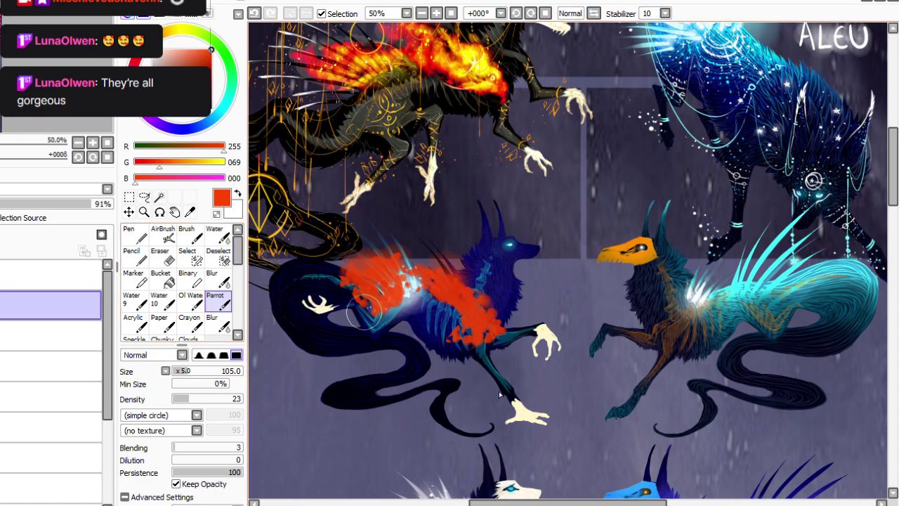
Add a new layer and paint orange over both flame patches with the Parrot brush at size 60 and density 46.
{"action": "key", "text": "ctrl+shift+n"}
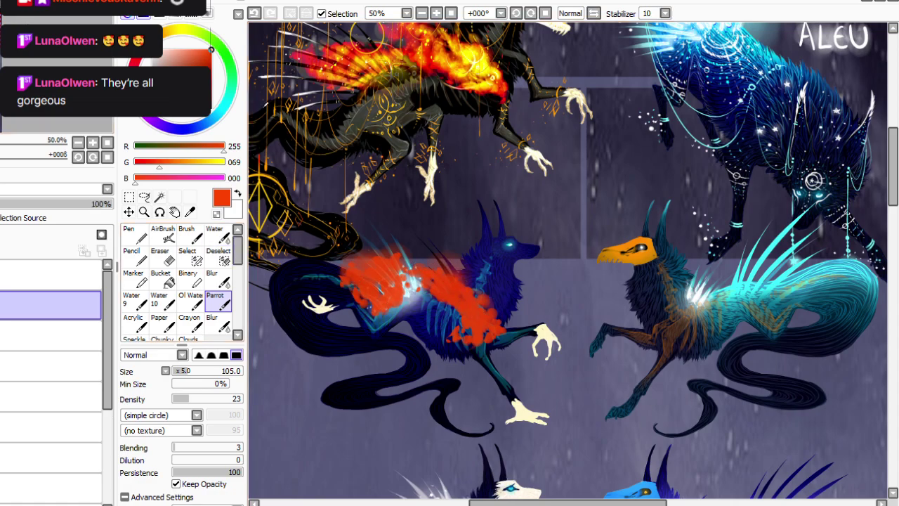
{"action": "left_click", "coordinate": [159, 34]}
{"action": "left_click", "coordinate": [204, 399]}
{"action": "left_click", "coordinate": [180, 371]}
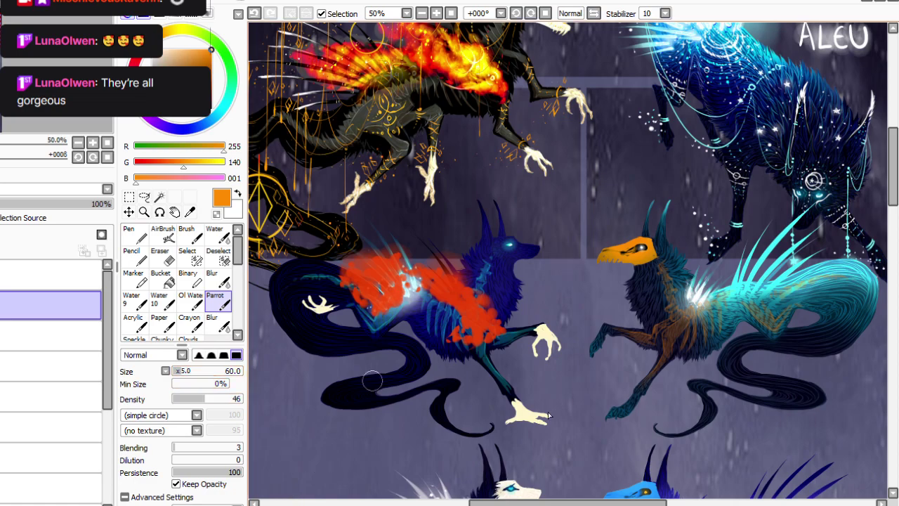
{"action": "mouse_move", "coordinate": [484, 319]}
{"action": "left_mouse_down"}
{"action": "mouse_move", "coordinate": [453, 287]}
{"action": "mouse_move", "coordinate": [461, 294]}
{"action": "mouse_move", "coordinate": [449, 303]}
{"action": "mouse_move", "coordinate": [425, 271]}
{"action": "mouse_move", "coordinate": [439, 280]}
{"action": "mouse_move", "coordinate": [389, 270]}
{"action": "mouse_move", "coordinate": [393, 282]}
{"action": "mouse_move", "coordinate": [390, 264]}
{"action": "mouse_move", "coordinate": [388, 292]}
{"action": "mouse_move", "coordinate": [376, 269]}
{"action": "mouse_move", "coordinate": [390, 298]}
{"action": "mouse_move", "coordinate": [378, 305]}
{"action": "mouse_move", "coordinate": [360, 282]}
{"action": "mouse_move", "coordinate": [383, 268]}
{"action": "mouse_move", "coordinate": [354, 277]}
{"action": "mouse_move", "coordinate": [373, 258]}
{"action": "mouse_move", "coordinate": [352, 264]}
{"action": "mouse_move", "coordinate": [358, 270]}
{"action": "mouse_move", "coordinate": [383, 253]}
{"action": "mouse_move", "coordinate": [385, 264]}
{"action": "mouse_move", "coordinate": [360, 263]}
{"action": "left_mouse_up"}
{"action": "left_click", "coordinate": [219, 279]}
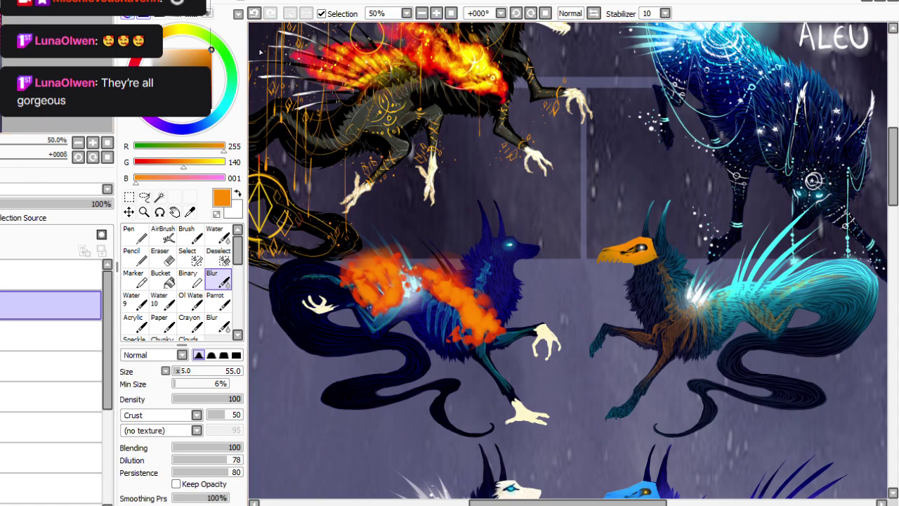
Paint bright yellow highlights (255, 227, 1) inside the flames on the first creature's back and haunches with the Parrot brush.
{"action": "left_click", "coordinate": [175, 30]}
{"action": "left_click", "coordinate": [215, 301]}
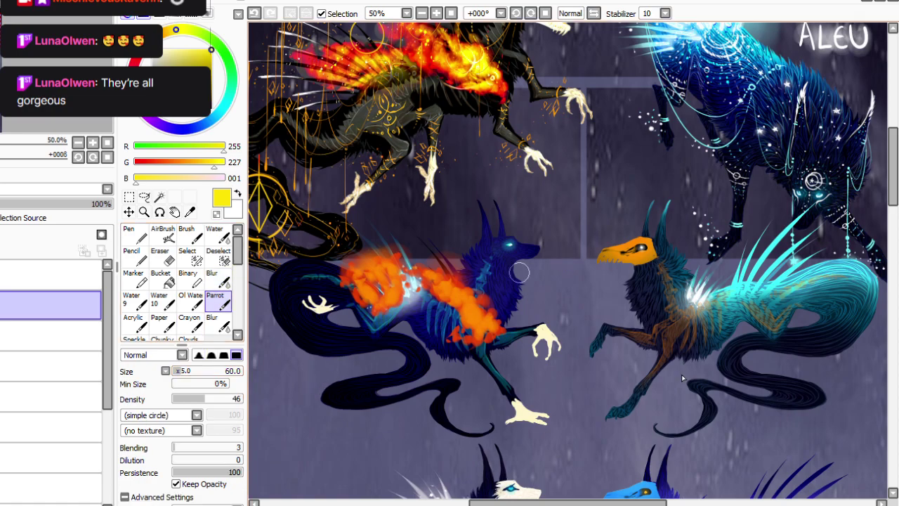
{"action": "left_click_drag", "start_coordinate": [486, 323], "coordinate": [456, 295]}
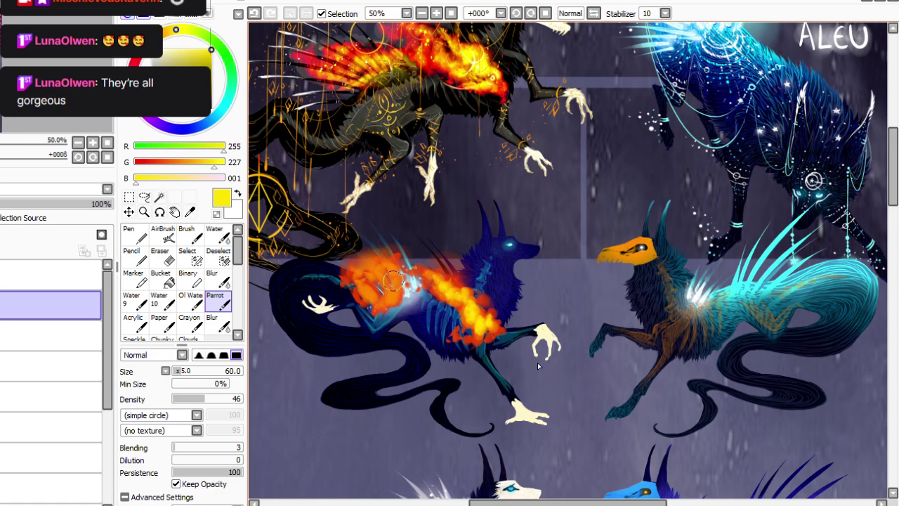
{"action": "mouse_move", "coordinate": [393, 284]}
{"action": "left_mouse_down"}
{"action": "mouse_move", "coordinate": [354, 279]}
{"action": "mouse_move", "coordinate": [377, 279]}
{"action": "mouse_move", "coordinate": [381, 261]}
{"action": "mouse_move", "coordinate": [373, 254]}
{"action": "mouse_move", "coordinate": [382, 253]}
{"action": "mouse_move", "coordinate": [383, 261]}
{"action": "mouse_move", "coordinate": [363, 257]}
{"action": "mouse_move", "coordinate": [371, 267]}
{"action": "mouse_move", "coordinate": [334, 261]}
{"action": "mouse_move", "coordinate": [354, 276]}
{"action": "left_mouse_up"}
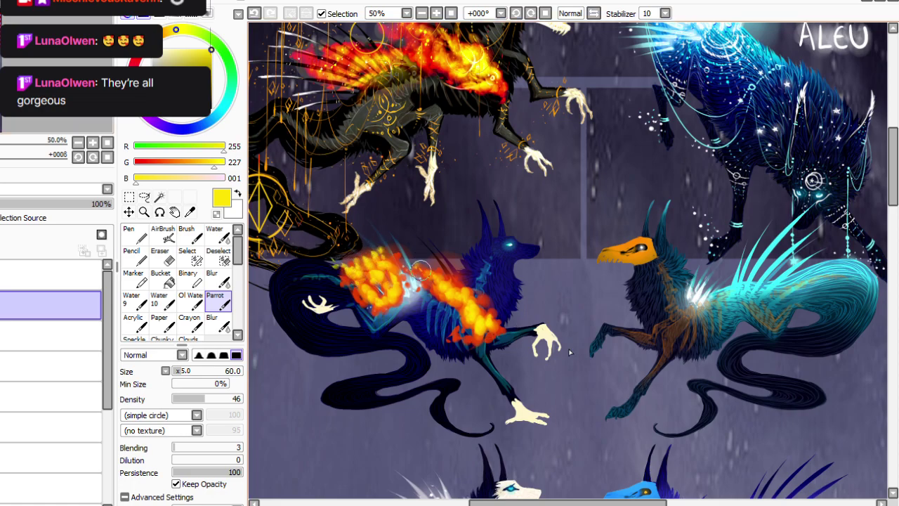
{"action": "left_click_drag", "start_coordinate": [424, 265], "coordinate": [432, 262]}
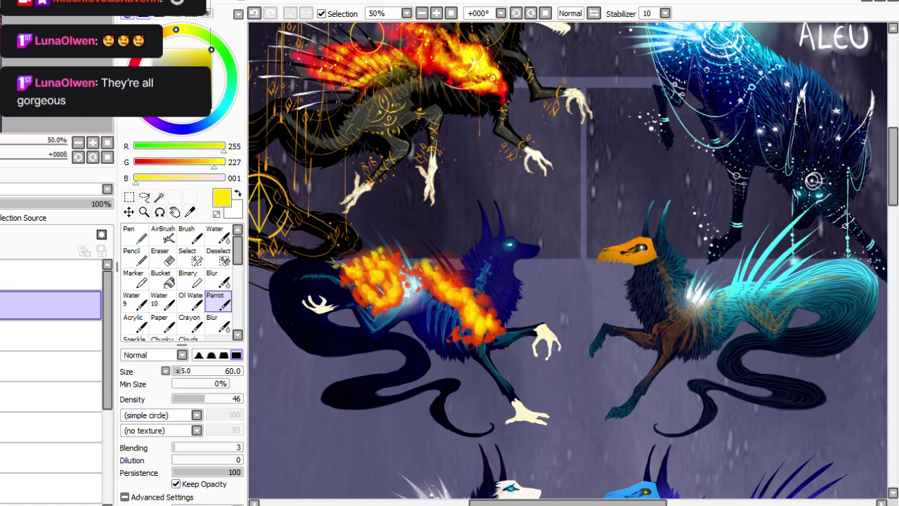
Soften the yellow flame highlights on the first creature with the Eraser at size 100 and density 12, and intensify their color.
{"action": "key", "text": "e"}
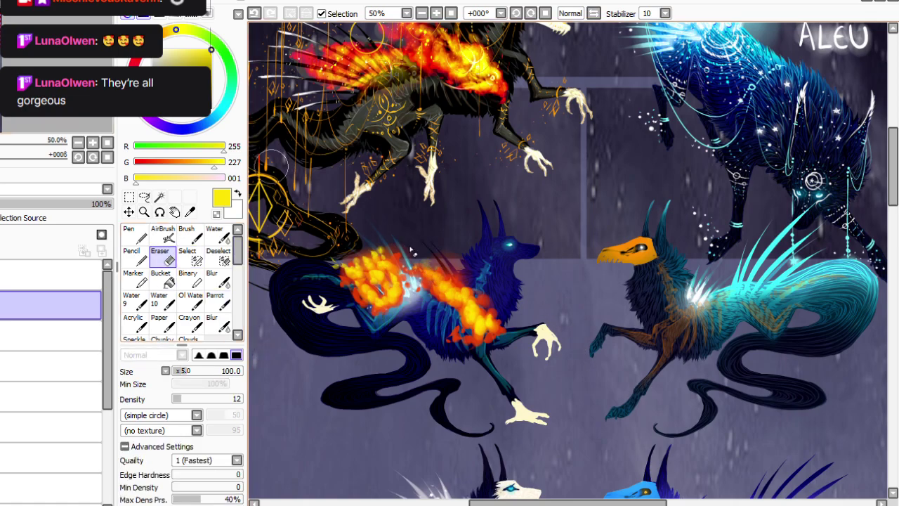
{"action": "left_click_drag", "start_coordinate": [373, 265], "coordinate": [343, 251]}
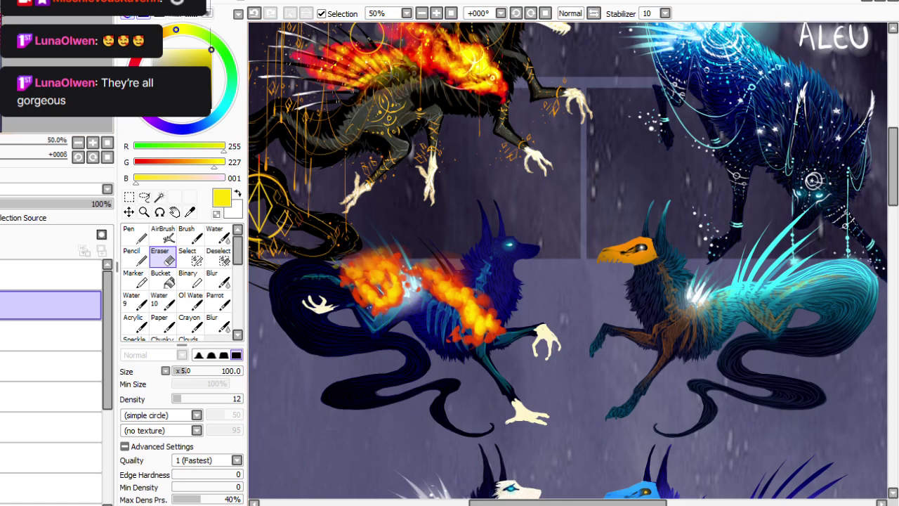
{"action": "left_click", "coordinate": [163, 44]}
{"action": "left_click_drag", "start_coordinate": [202, 437], "coordinate": [205, 437]}
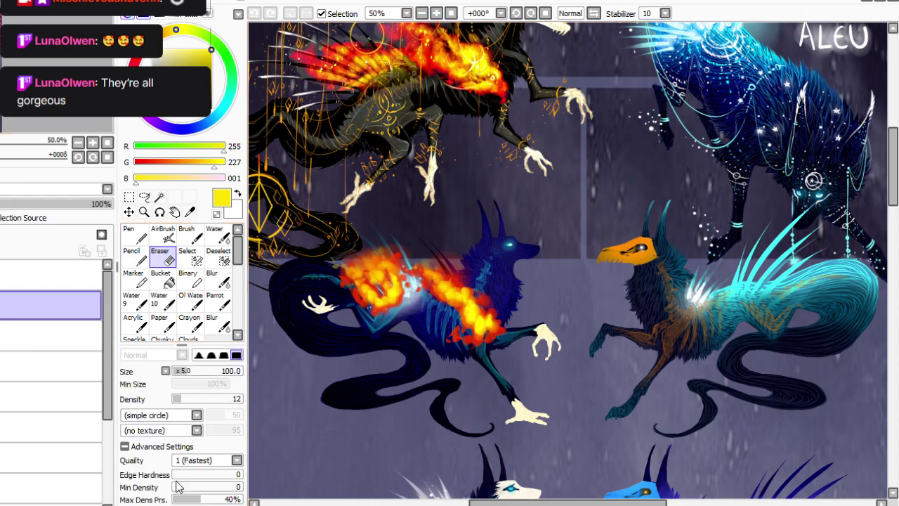
Paint small yellow sparks around both flame patches with the Parrot brush at size 20 and density 100.
{"action": "left_click", "coordinate": [218, 301]}
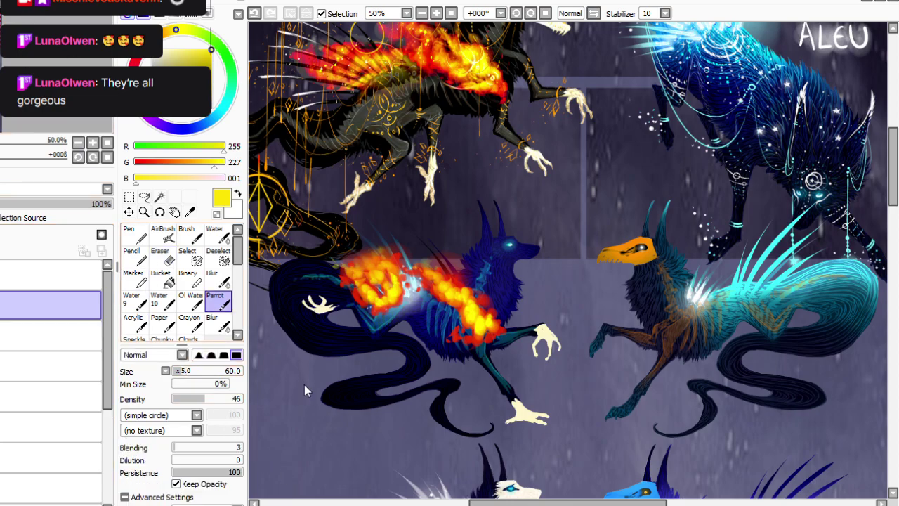
{"action": "left_click_drag", "start_coordinate": [215, 399], "coordinate": [243, 399]}
{"action": "left_click", "coordinate": [175, 371]}
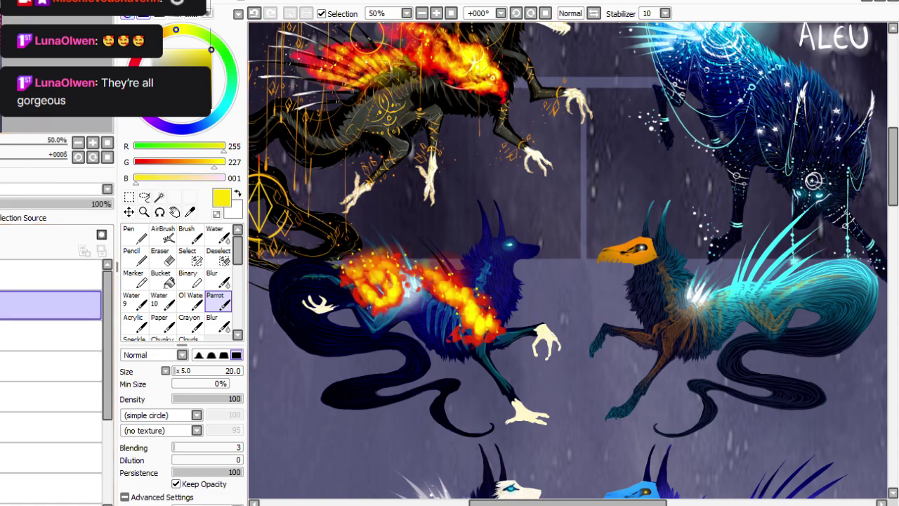
Shift the first creature's flames to purple and blue with a hue and saturation adjustment.
{"action": "key", "text": "ctrl+u"}
{"action": "left_click_drag", "start_coordinate": [205, 329], "coordinate": [97, 350]}
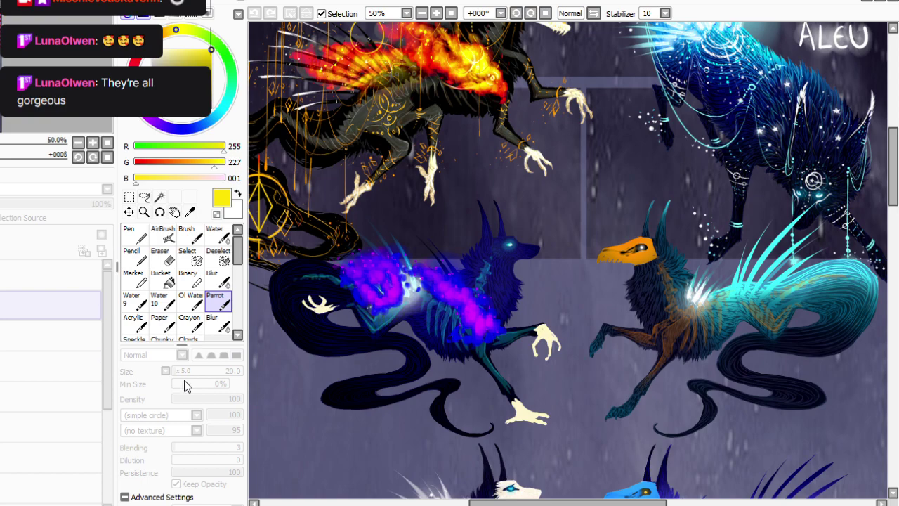
{"action": "left_click_drag", "start_coordinate": [223, 377], "coordinate": [257, 378]}
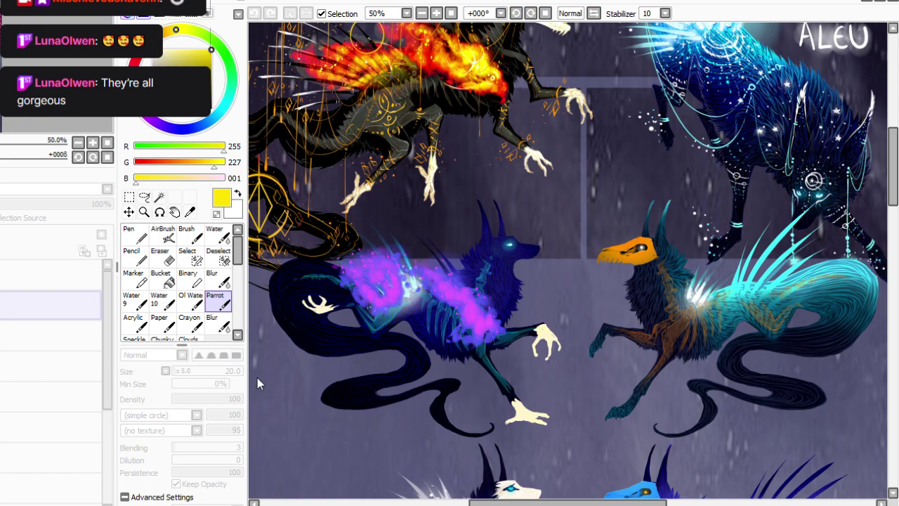
{"action": "mouse_move", "coordinate": [73, 337]}
{"action": "left_mouse_down"}
{"action": "mouse_move", "coordinate": [104, 329]}
{"action": "mouse_move", "coordinate": [85, 332]}
{"action": "left_mouse_up"}
{"action": "left_click", "coordinate": [226, 411]}
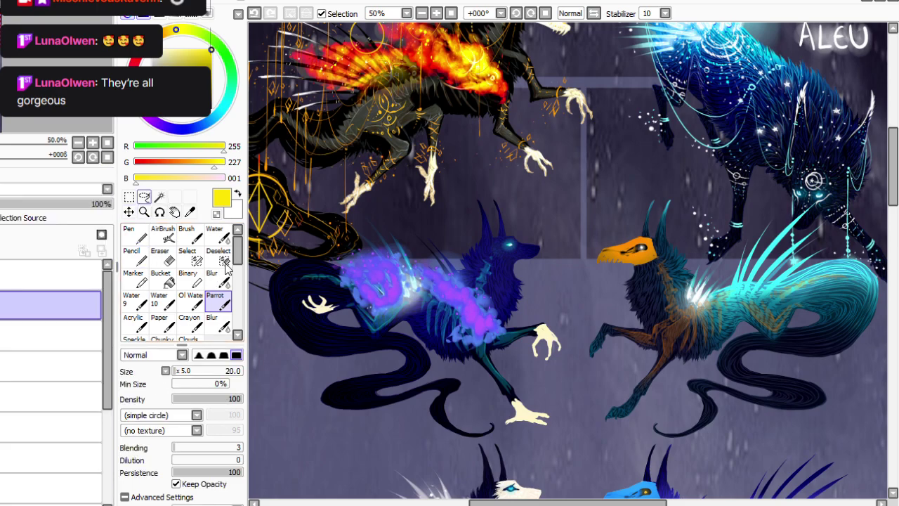
Transform the purple flames slightly to refit them over the first creature's back and haunches.
{"action": "left_click", "coordinate": [144, 198]}
{"action": "key", "text": "ctrl+t"}
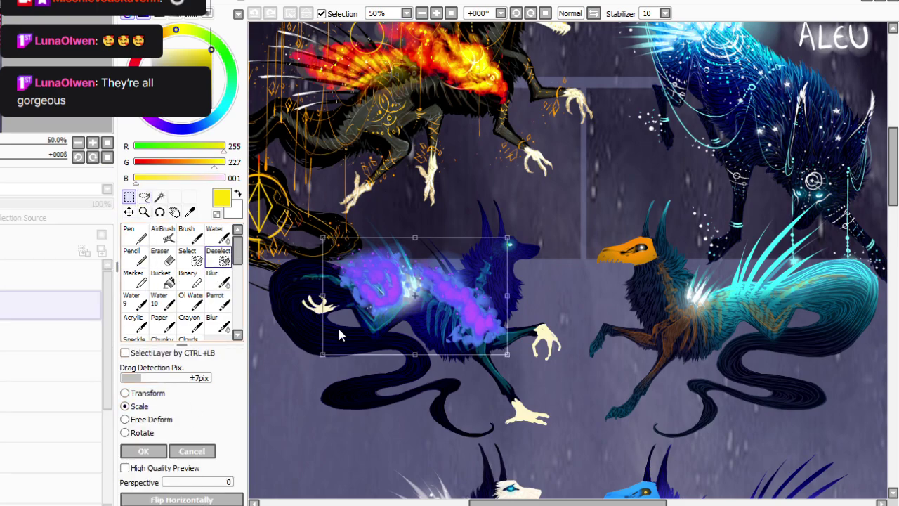
{"action": "left_click_drag", "start_coordinate": [483, 375], "coordinate": [484, 372]}
{"action": "key", "text": "Return"}
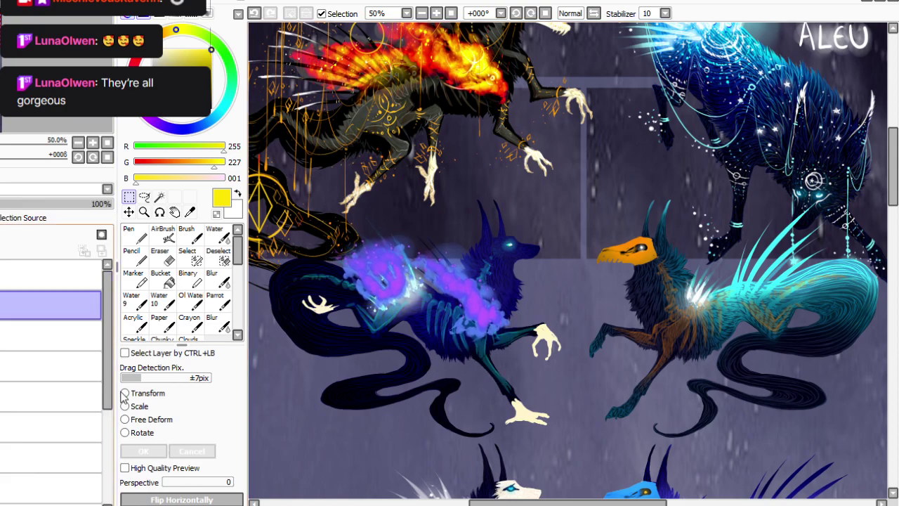
Lower the purple flame layer to 58% opacity and erase the flames over the glowing spines with the Eraser at size 15 and density 100.
{"action": "key", "text": "e"}
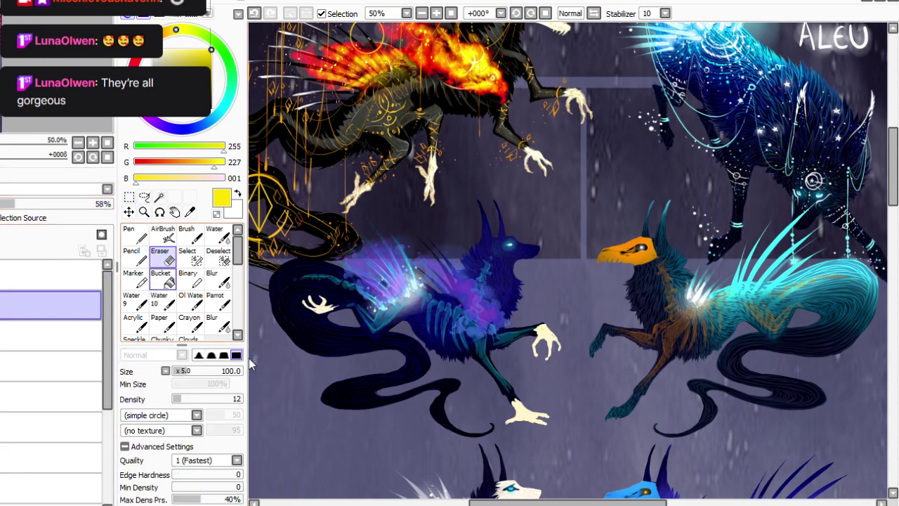
{"action": "left_click", "coordinate": [174, 371]}
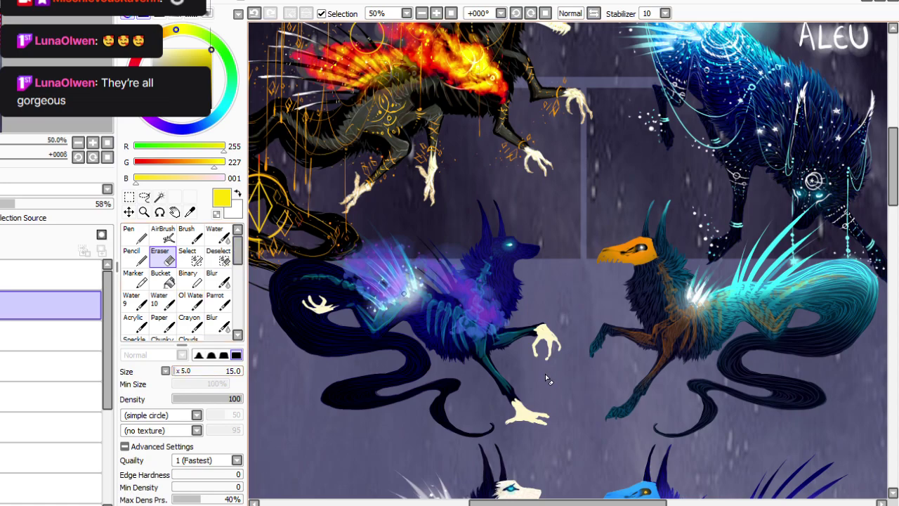
{"action": "key", "text": "bracketright"}
{"action": "left_click", "coordinate": [254, 13]}
{"action": "left_click", "coordinate": [174, 371]}
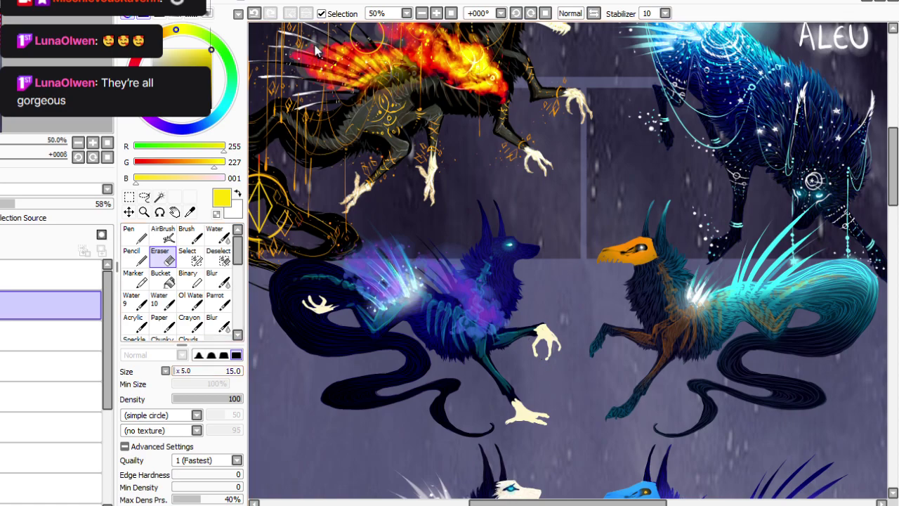
{"action": "key", "text": "ctrl+z"}
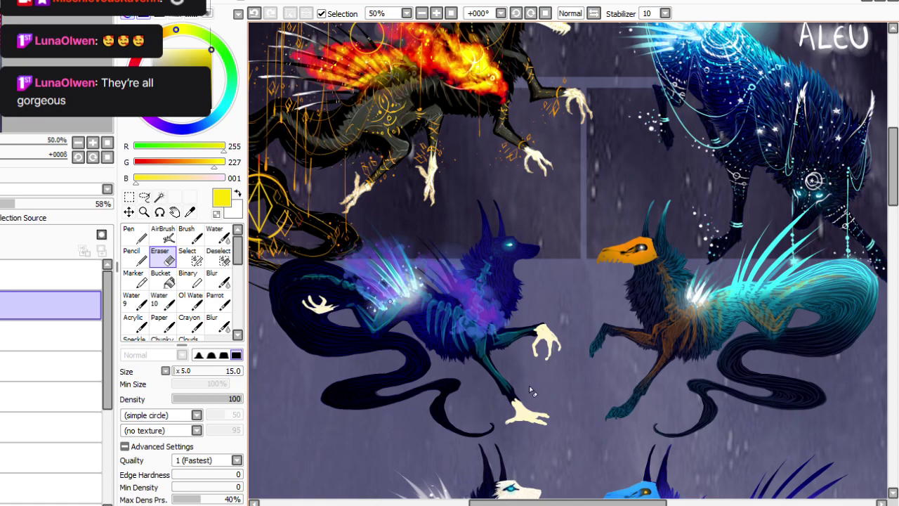
Raise the purple flame layer to 92% opacity and soften the flames with the Eraser at size 100 and density 19.
{"action": "left_click_drag", "start_coordinate": [10, 256], "coordinate": [152, 283]}
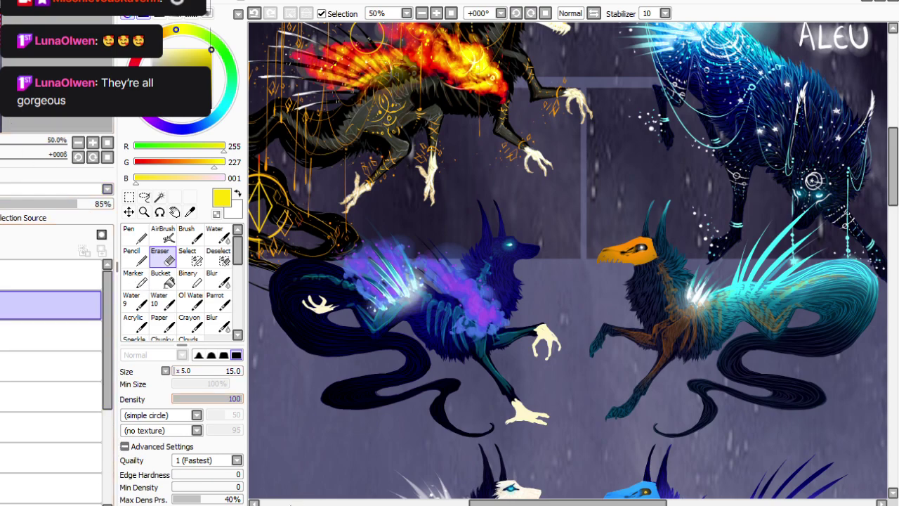
{"action": "key", "text": "e"}
{"action": "left_click_drag", "start_coordinate": [140, 263], "coordinate": [153, 263]}
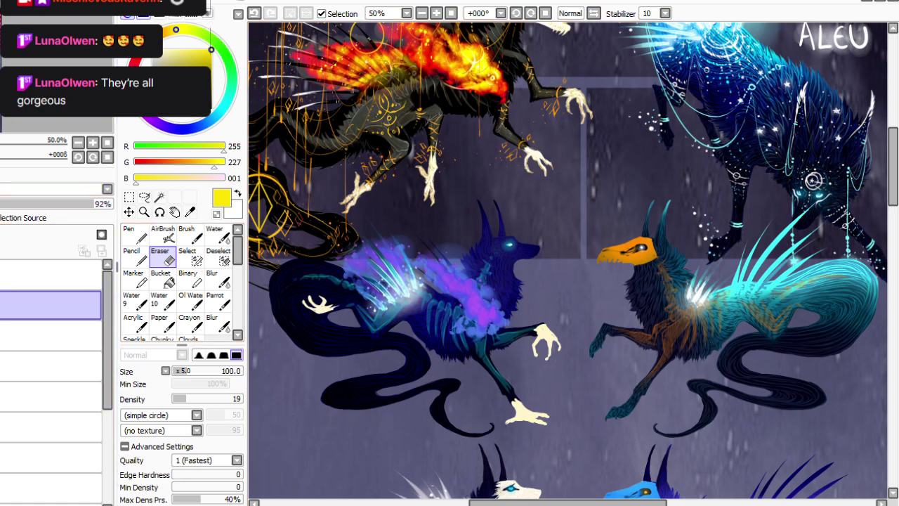
{"action": "key", "text": "ctrl+s"}
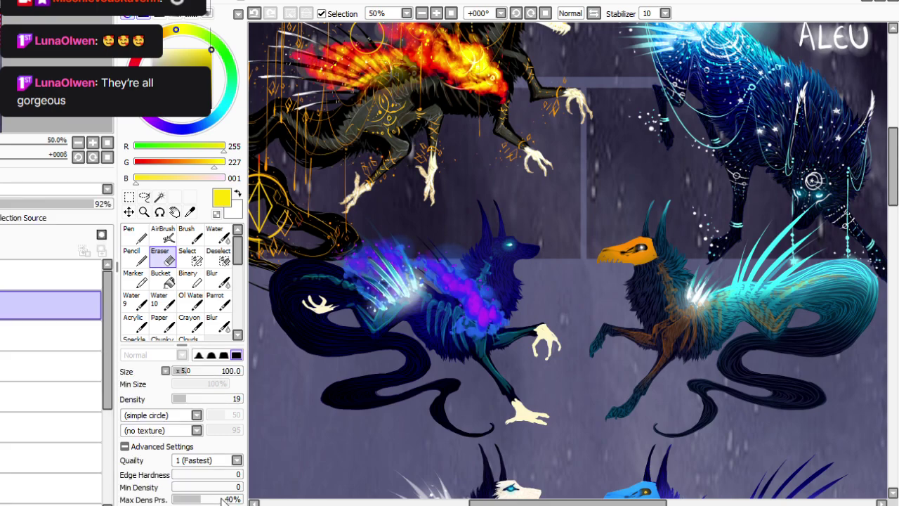
Show the orange flame layer and flip it horizontally for the second creature.
{"action": "left_click", "coordinate": [50, 335]}
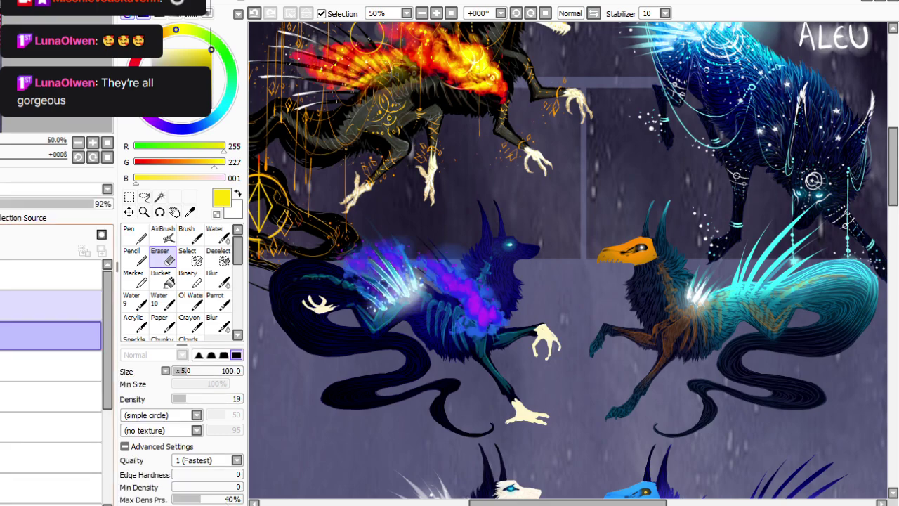
{"action": "left_click", "coordinate": [2, 305]}
{"action": "left_click", "coordinate": [35, 305]}
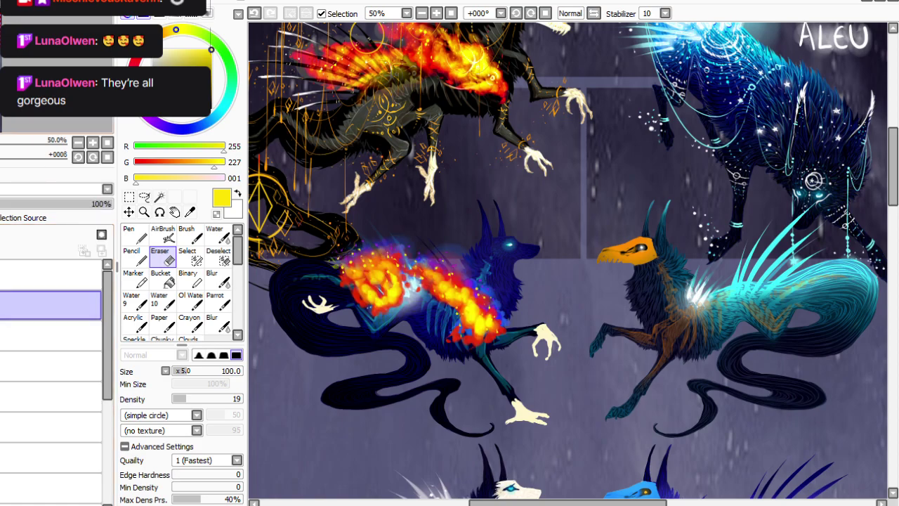
{"action": "key", "text": "ctrl+t"}
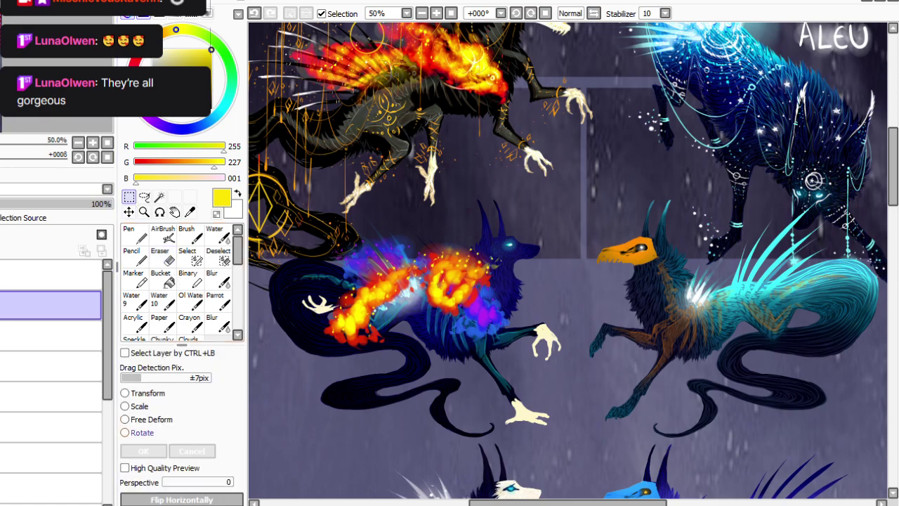
Move the flipped orange flames onto the second creature's front legs and scale them down.
{"action": "left_click_drag", "start_coordinate": [520, 403], "coordinate": [700, 505]}
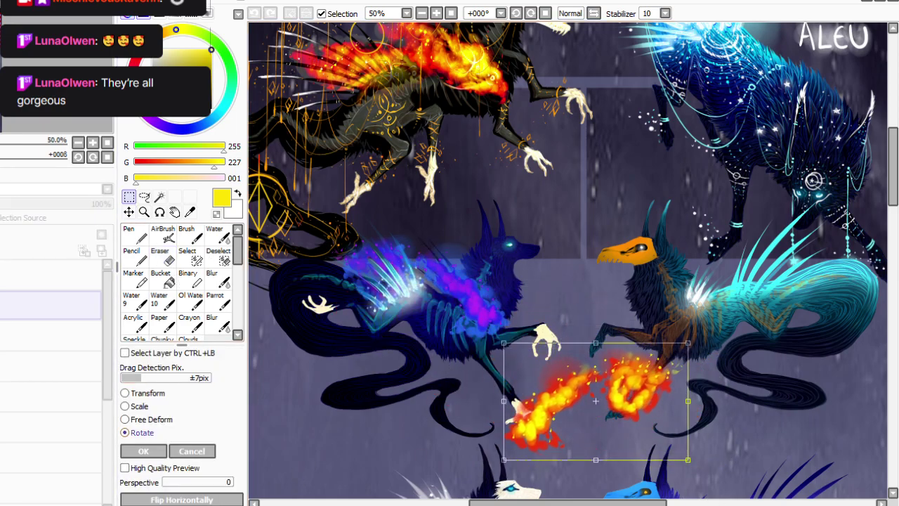
{"action": "left_click_drag", "start_coordinate": [673, 439], "coordinate": [734, 488]}
{"action": "mouse_move", "coordinate": [622, 422]}
{"action": "left_mouse_down"}
{"action": "mouse_move", "coordinate": [615, 401]}
{"action": "mouse_move", "coordinate": [513, 443]}
{"action": "mouse_move", "coordinate": [597, 376]}
{"action": "left_mouse_up"}
{"action": "left_click", "coordinate": [144, 451]}
Lasso the elongated orange flame and scale it down onto the second creature's raised foreleg.
{"action": "key", "text": "a"}
{"action": "mouse_move", "coordinate": [559, 427]}
{"action": "left_mouse_down"}
{"action": "mouse_move", "coordinate": [582, 360]}
{"action": "mouse_move", "coordinate": [550, 387]}
{"action": "mouse_move", "coordinate": [577, 373]}
{"action": "left_mouse_up"}
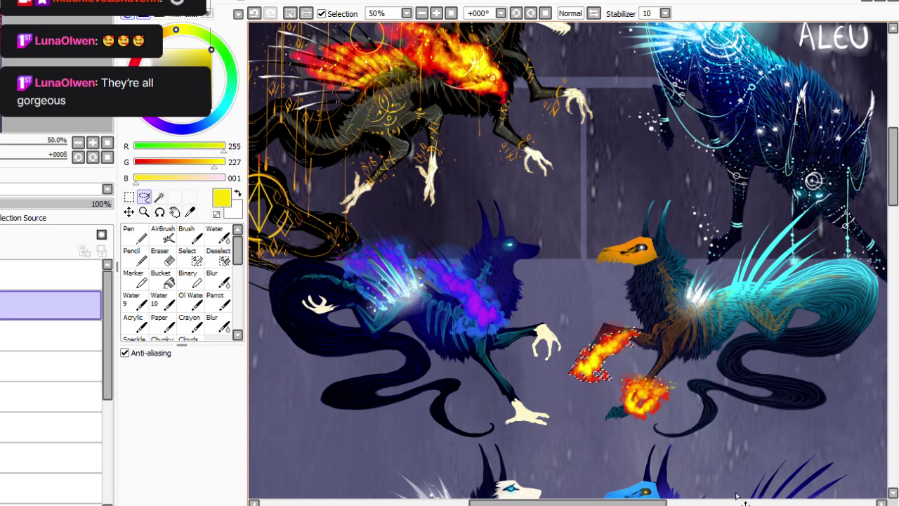
{"action": "key", "text": "ctrl+t"}
{"action": "left_click", "coordinate": [129, 197]}
{"action": "left_click", "coordinate": [137, 407]}
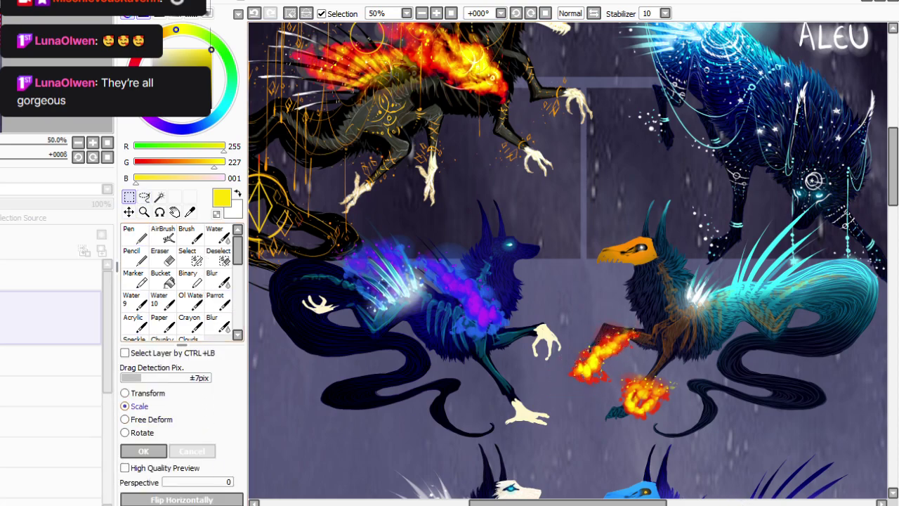
{"action": "left_click_drag", "start_coordinate": [736, 403], "coordinate": [775, 437]}
{"action": "left_click_drag", "start_coordinate": [797, 484], "coordinate": [808, 439]}
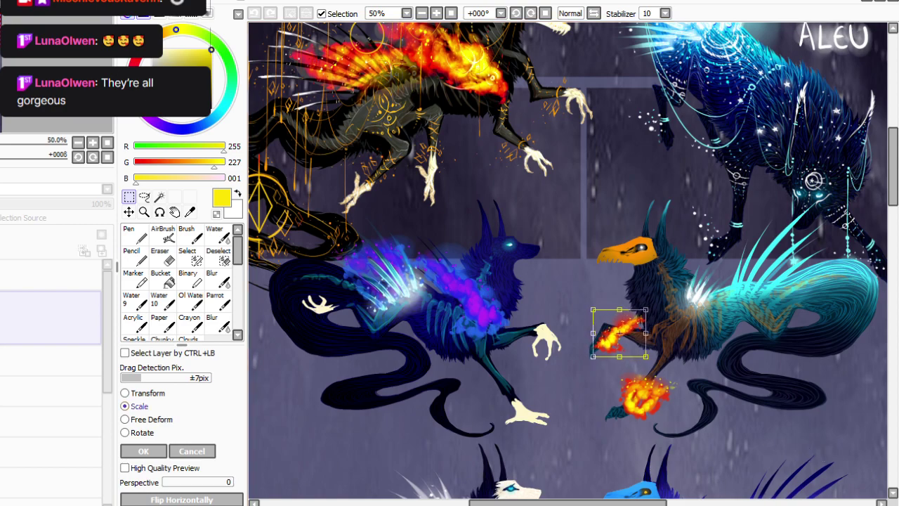
{"action": "left_click", "coordinate": [143, 451]}
Deselect and brighten the orange flames on the second creature's front legs.
{"action": "left_click_drag", "start_coordinate": [568, 503], "coordinate": [608, 503]}
{"action": "key", "text": "ctrl+d"}
{"action": "left_click", "coordinate": [153, 14]}
{"action": "left_click_drag", "start_coordinate": [139, 357], "coordinate": [167, 344]}
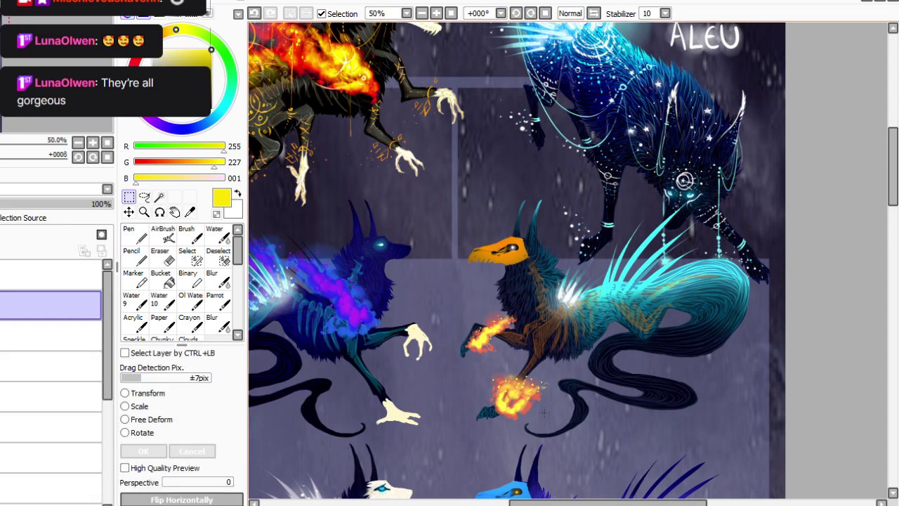
Sample purple from the first creature's flames and paint thin strokes in (191, 46, 255) above its shoulders with the Parrot brush at size 5.
{"action": "left_click_drag", "start_coordinate": [611, 502], "coordinate": [550, 502]}
{"action": "left_click_drag", "start_coordinate": [542, 502], "coordinate": [572, 502]}
{"action": "scroll", "coordinate": [568, 263], "scroll_direction": "left", "scroll_amount": 5}
{"action": "left_click", "coordinate": [190, 212]}
{"action": "left_click", "coordinate": [475, 229], "text": "alt"}
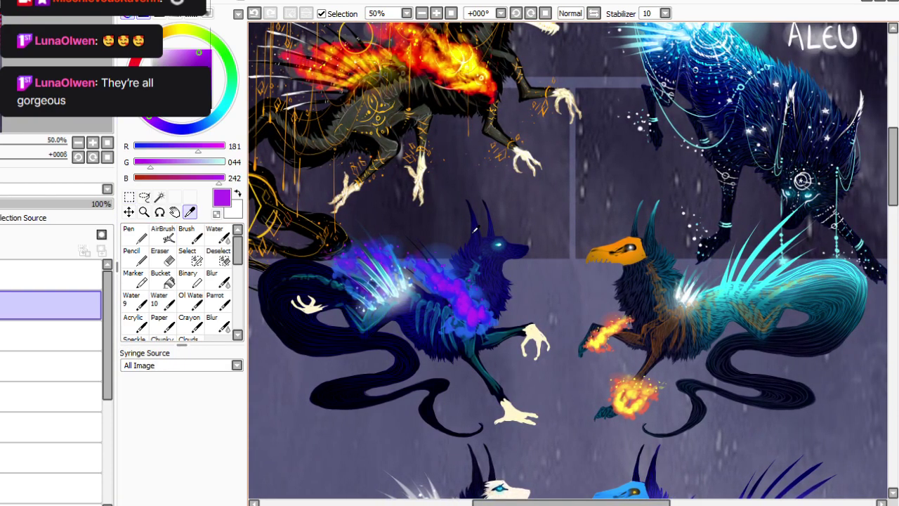
{"action": "left_click", "coordinate": [42, 336]}
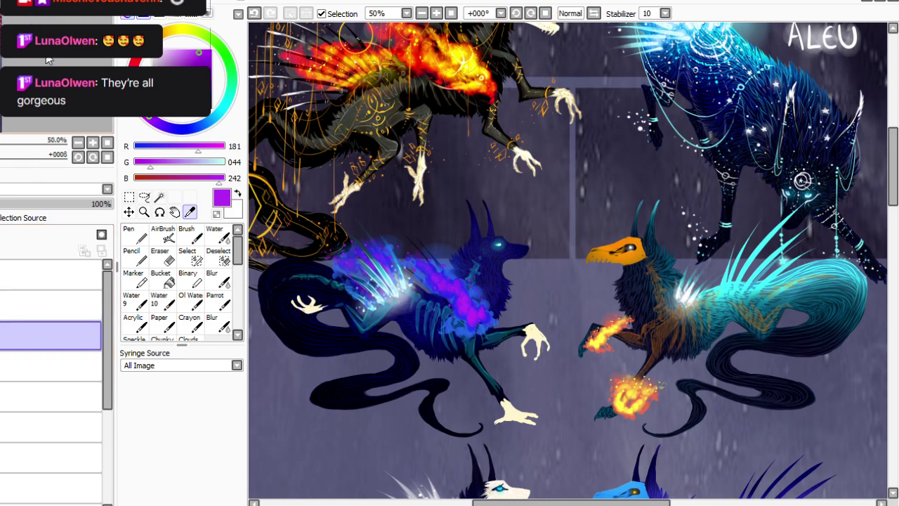
{"action": "left_click", "coordinate": [215, 300]}
{"action": "left_click", "coordinate": [201, 50]}
{"action": "left_click", "coordinate": [173, 371]}
{"action": "left_click", "coordinate": [531, 13]}
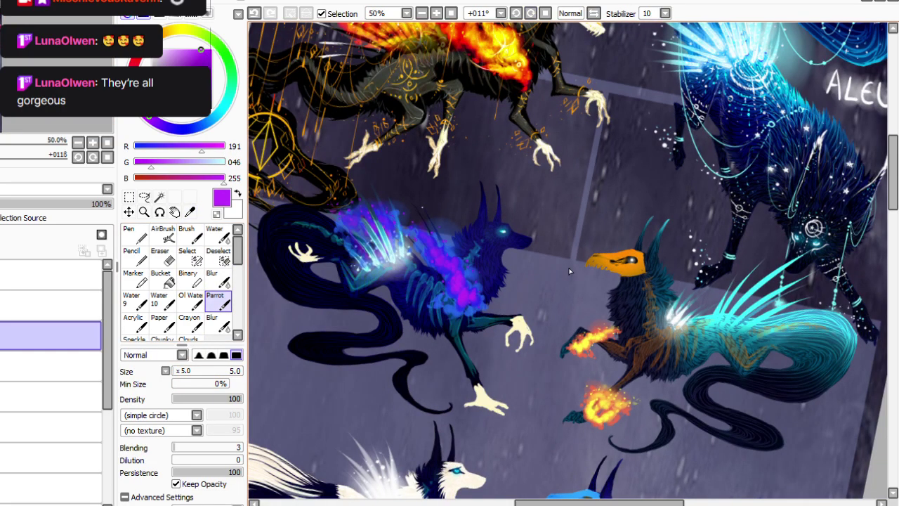
{"action": "left_click_drag", "start_coordinate": [425, 225], "coordinate": [410, 202]}
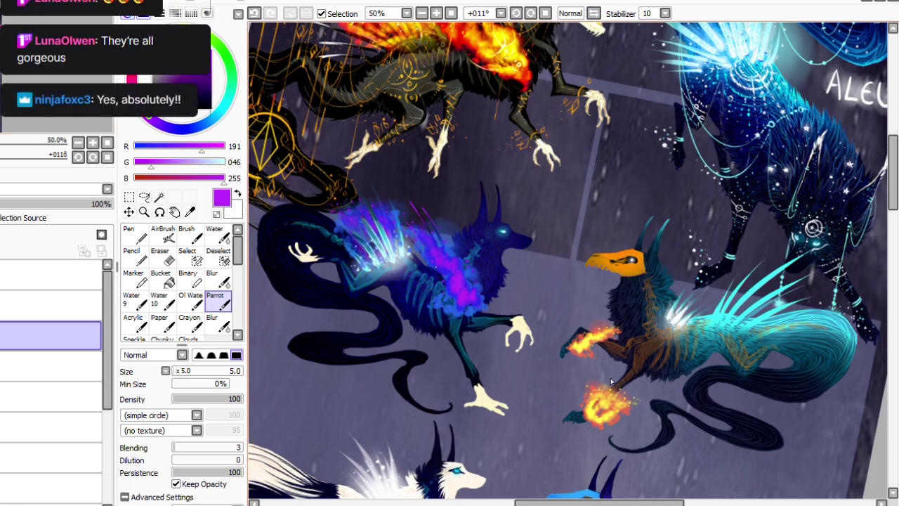
Paint orange (255, 140, 0) tips and small bands on the second creature's cyan back spines with the Parrot brush at size 20.
{"action": "left_click_drag", "start_coordinate": [545, 502], "coordinate": [579, 503]}
{"action": "left_click", "coordinate": [190, 212]}
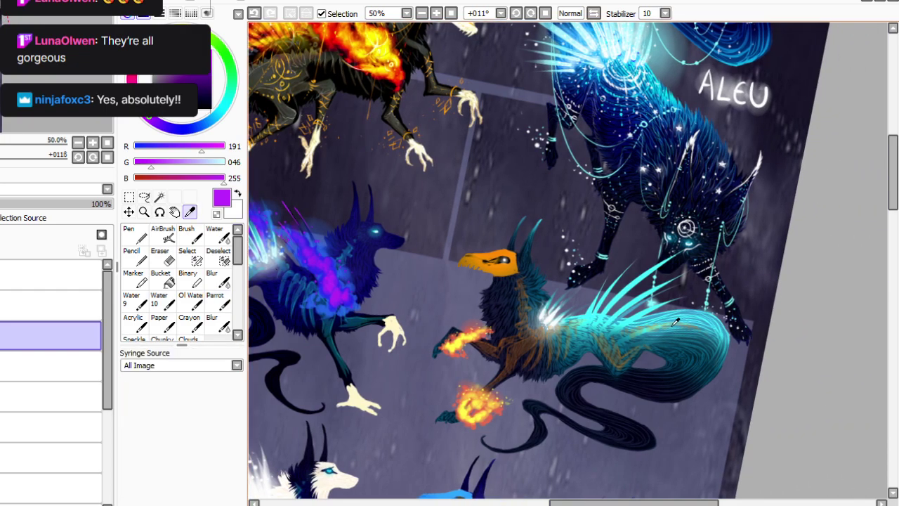
{"action": "left_click", "coordinate": [671, 326]}
{"action": "left_click", "coordinate": [218, 301]}
{"action": "left_click", "coordinate": [516, 13]}
{"action": "left_click", "coordinate": [516, 13]}
{"action": "left_click", "coordinate": [516, 13]}
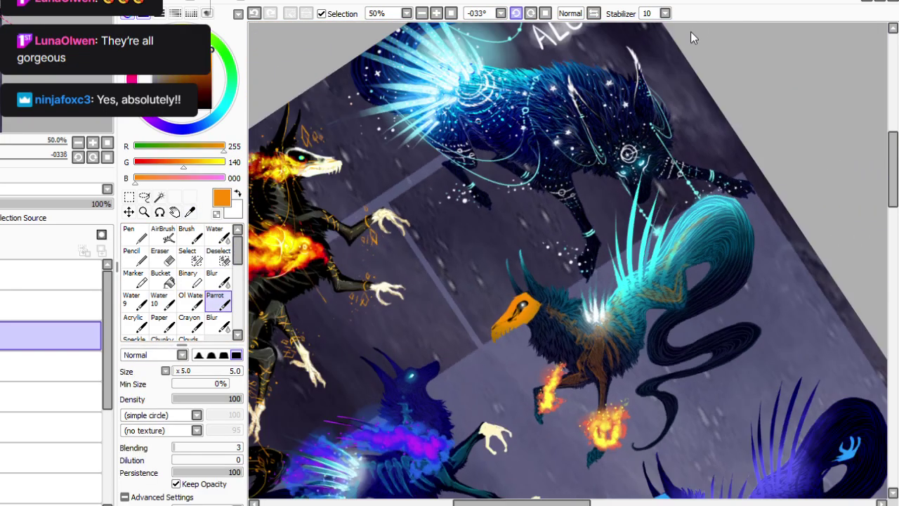
{"action": "left_click", "coordinate": [515, 14]}
{"action": "left_click", "coordinate": [177, 371]}
{"action": "left_click", "coordinate": [516, 14]}
{"action": "mouse_move", "coordinate": [601, 145]}
{"action": "left_mouse_down"}
{"action": "mouse_move", "coordinate": [602, 231]}
{"action": "mouse_move", "coordinate": [612, 249]}
{"action": "left_mouse_up"}
{"action": "mouse_move", "coordinate": [622, 148]}
{"action": "left_mouse_down"}
{"action": "mouse_move", "coordinate": [636, 196]}
{"action": "mouse_move", "coordinate": [671, 225]}
{"action": "left_mouse_up"}
{"action": "key", "text": "Delete"}
{"action": "left_click_drag", "start_coordinate": [772, 67], "coordinate": [733, 212]}
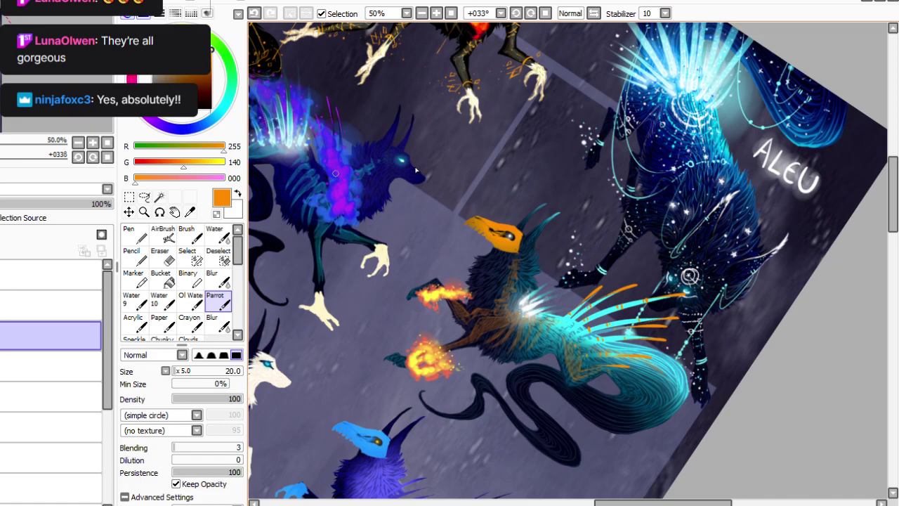
{"action": "key", "text": "Delete"}
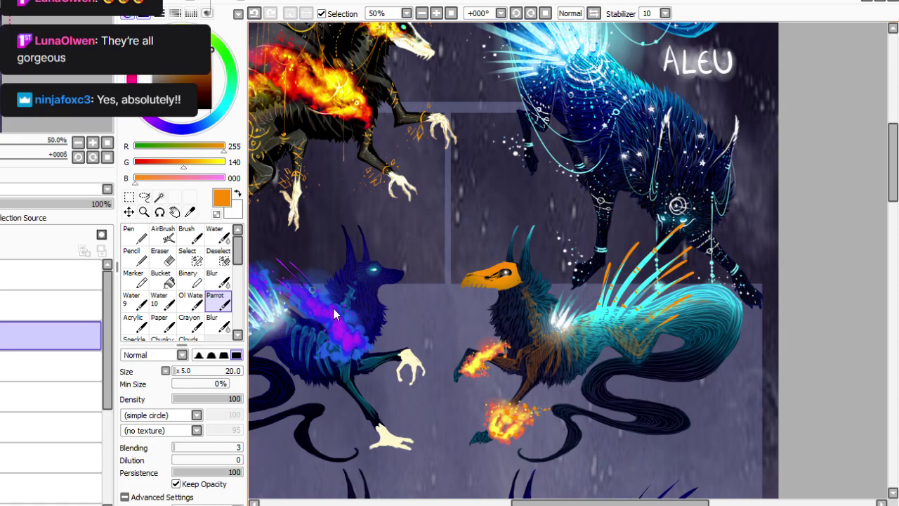
Hide and reshow the creatures' layers, and view the whole sheet.
{"action": "left_click", "coordinate": [2, 335]}
{"action": "left_click", "coordinate": [1, 335]}
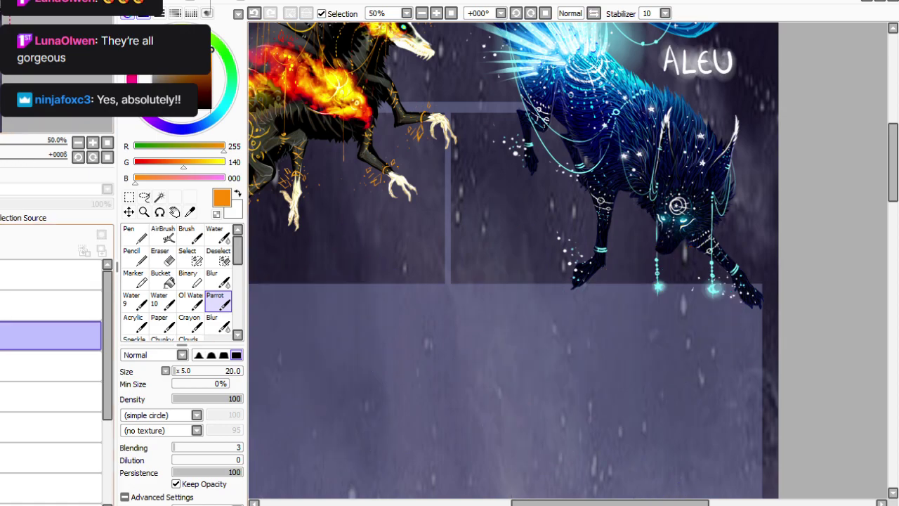
{"action": "left_click", "coordinate": [1, 335]}
{"action": "left_click", "coordinate": [451, 14]}
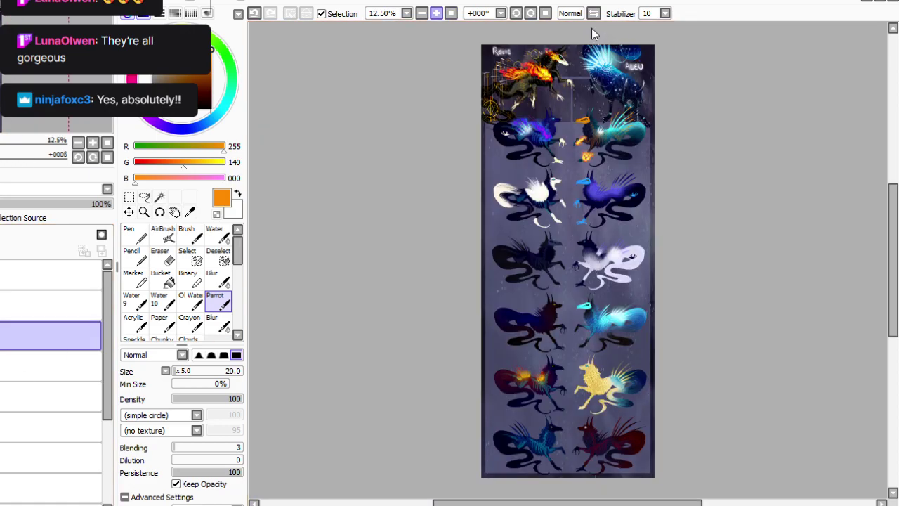
Show the orange flame layer over the first creature and select it together with the layer directly below it.
{"action": "left_click", "coordinate": [436, 13]}
{"action": "left_click", "coordinate": [437, 13]}
{"action": "left_click_drag", "start_coordinate": [893, 260], "coordinate": [893, 198]}
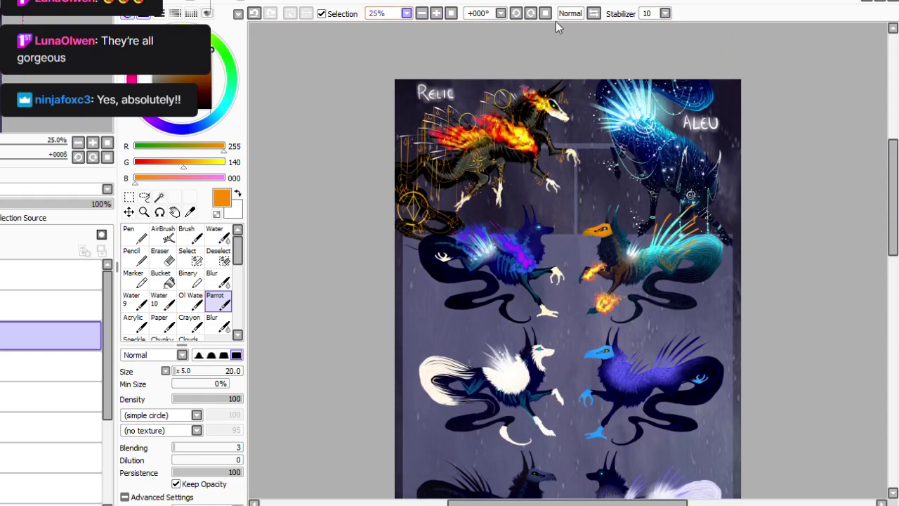
{"action": "left_click", "coordinate": [436, 14]}
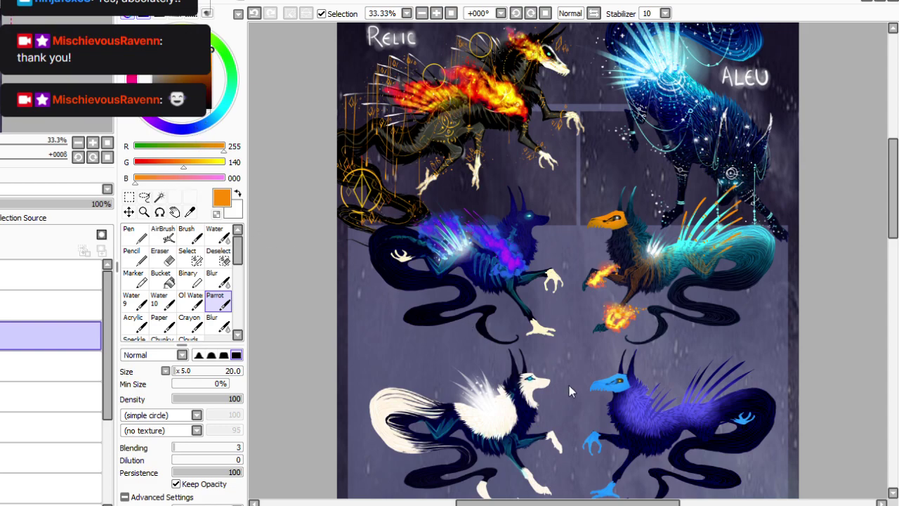
{"action": "left_click", "coordinate": [50, 366], "text": "ctrl"}
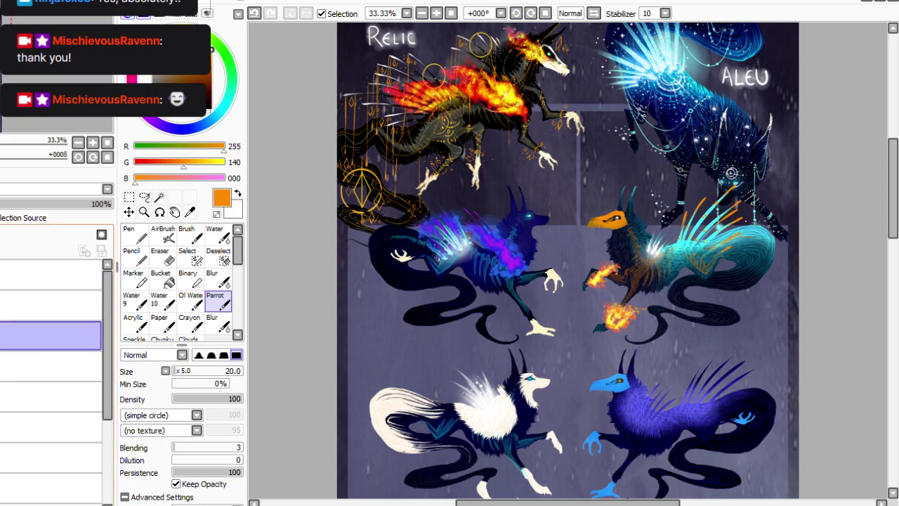
{"action": "left_click", "coordinate": [1, 305]}
{"action": "left_click", "coordinate": [1, 305]}
{"action": "left_click", "coordinate": [43, 306]}
{"action": "left_click", "coordinate": [1, 306]}
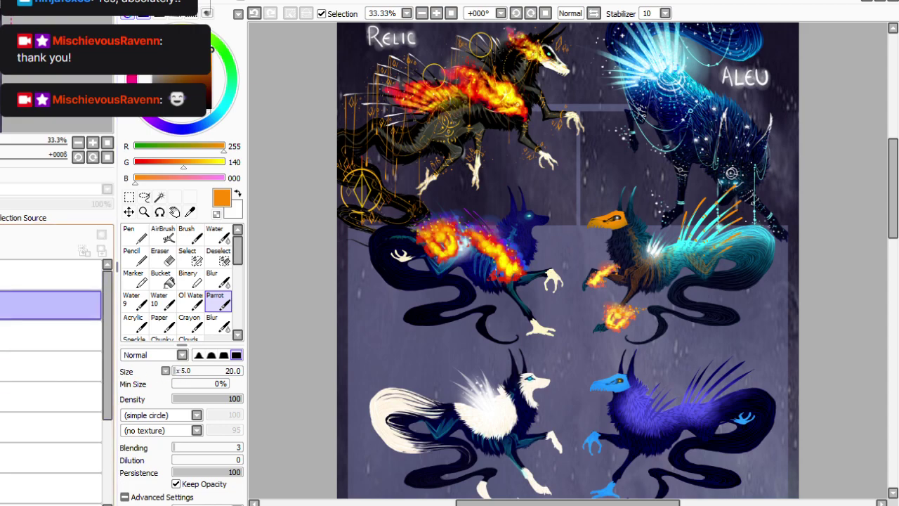
{"action": "left_click", "coordinate": [1, 235]}
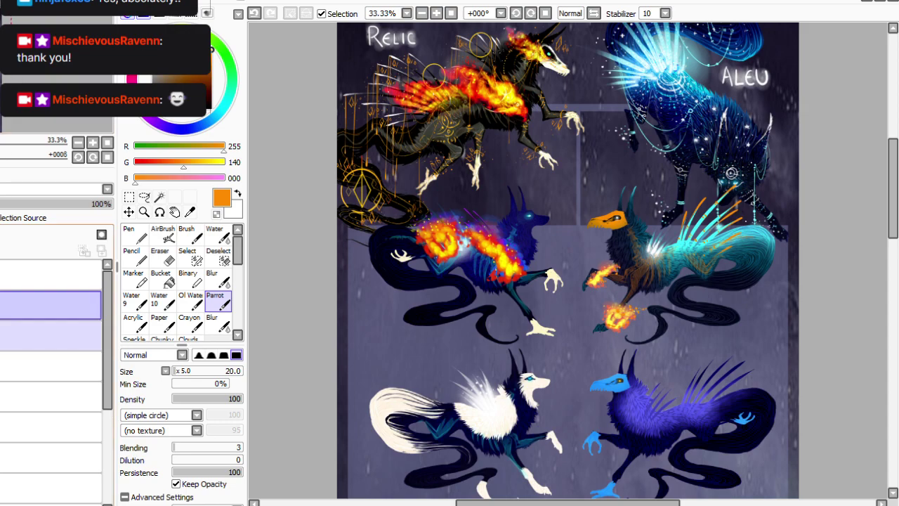
Move the orange flames from the first creature onto the white-furred creature's shoulders and haunch using the Scale transform.
{"action": "left_click", "coordinate": [129, 196]}
{"action": "left_click", "coordinate": [133, 406]}
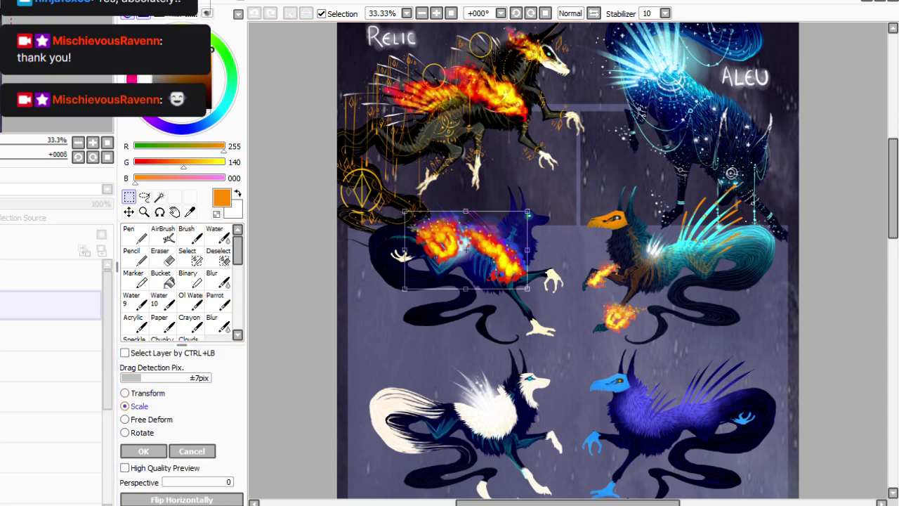
{"action": "left_click_drag", "start_coordinate": [582, 317], "coordinate": [563, 479]}
{"action": "mouse_move", "coordinate": [443, 409]}
{"action": "left_mouse_down"}
{"action": "mouse_move", "coordinate": [451, 396]}
{"action": "mouse_move", "coordinate": [459, 412]}
{"action": "left_mouse_up"}
{"action": "key", "text": "Return"}
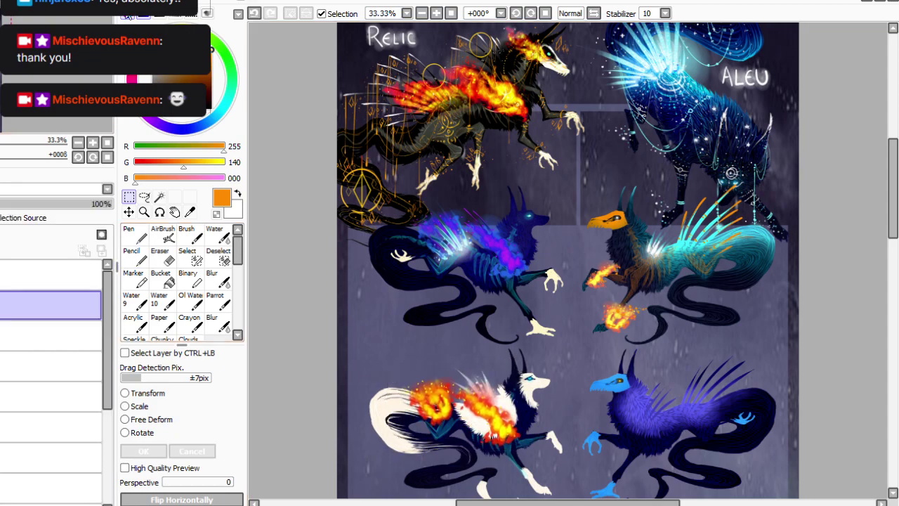
Darken the orange flames on the white-furred creature using tonal and colour adjustments.
{"action": "key", "text": "ctrl+s"}
{"action": "left_click", "coordinate": [110, 351]}
{"action": "left_click_drag", "start_coordinate": [131, 374], "coordinate": [80, 375]}
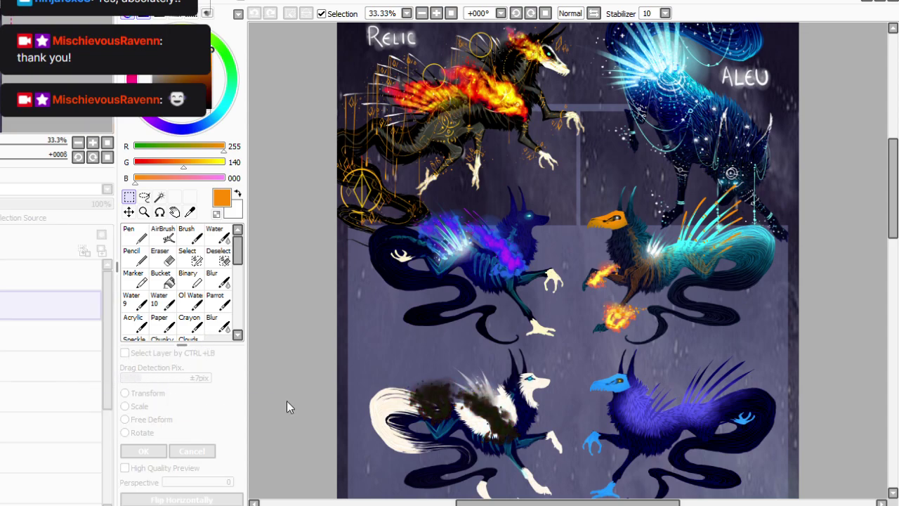
{"action": "left_click", "coordinate": [277, 399]}
{"action": "key", "text": "ctrl+u"}
{"action": "left_click_drag", "start_coordinate": [152, 413], "coordinate": [71, 435]}
{"action": "left_click_drag", "start_coordinate": [146, 472], "coordinate": [91, 468]}
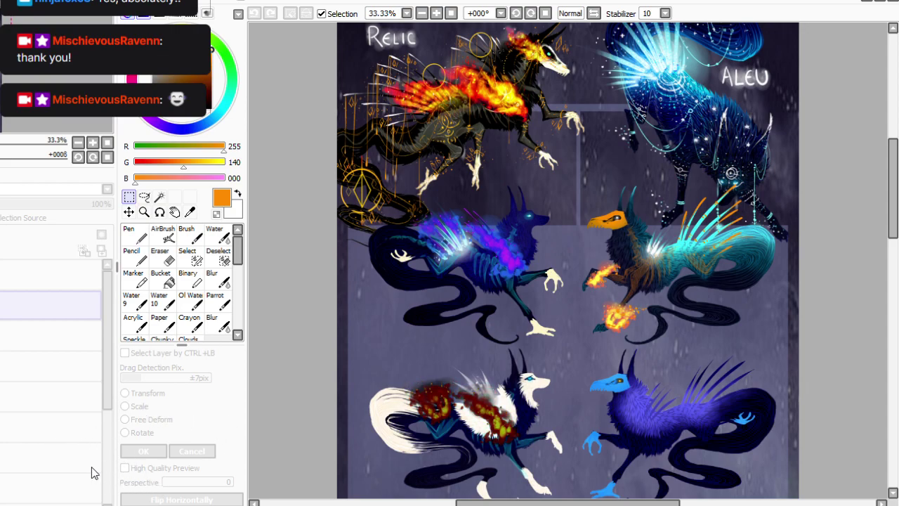
{"action": "left_click", "coordinate": [195, 498]}
Shift the white-furred creature's darkened flames to deep blue and black, and set the flame layer's opacity to 87%.
{"action": "left_click", "coordinate": [144, 20]}
{"action": "left_click_drag", "start_coordinate": [202, 326], "coordinate": [377, 332]}
{"action": "left_click_drag", "start_coordinate": [108, 351], "coordinate": [209, 382]}
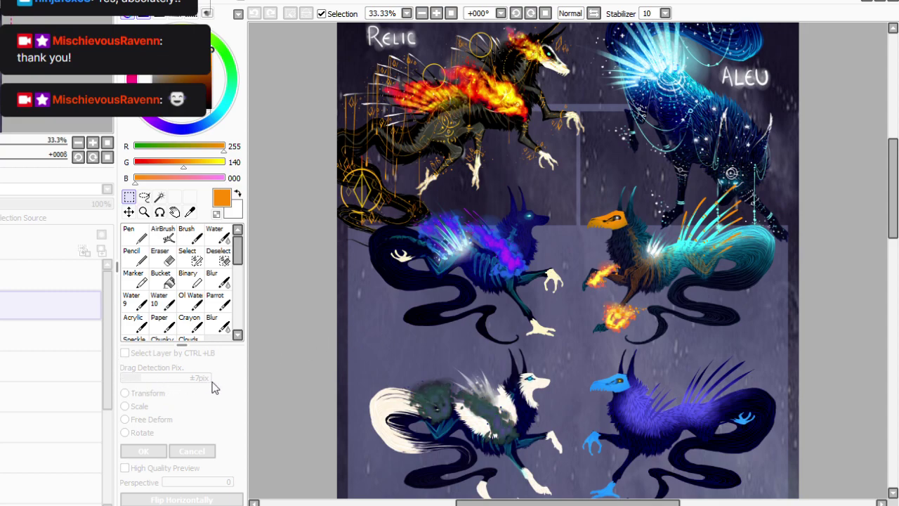
{"action": "left_click", "coordinate": [229, 417]}
{"action": "left_click", "coordinate": [152, 17]}
{"action": "left_click_drag", "start_coordinate": [226, 455], "coordinate": [246, 446]}
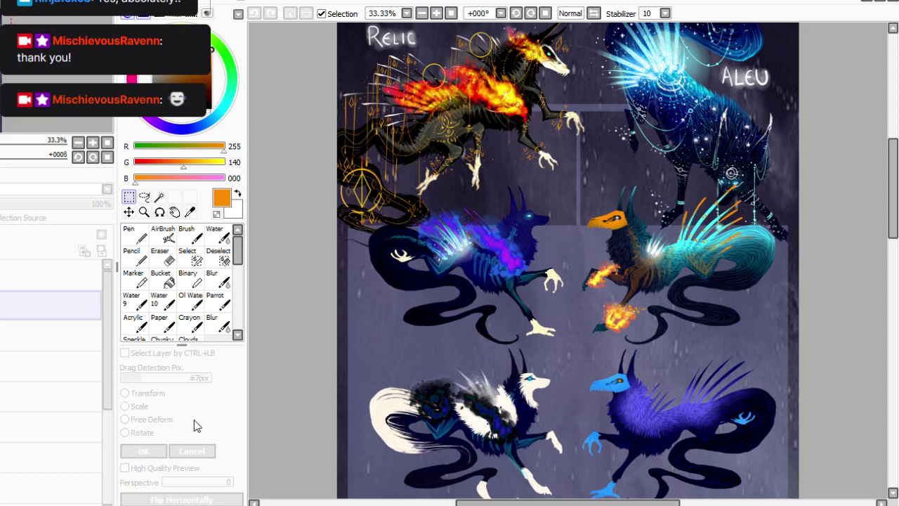
{"action": "left_click", "coordinate": [193, 491]}
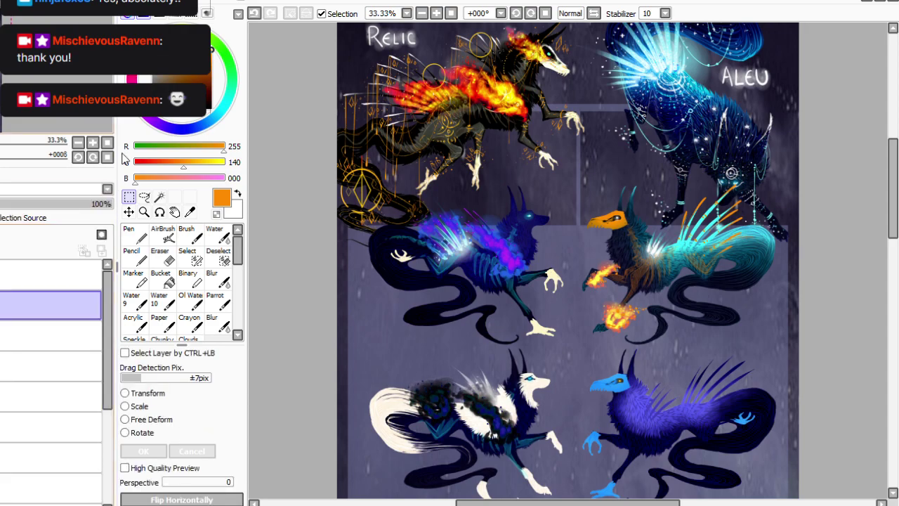
{"action": "left_click_drag", "start_coordinate": [57, 204], "coordinate": [82, 204]}
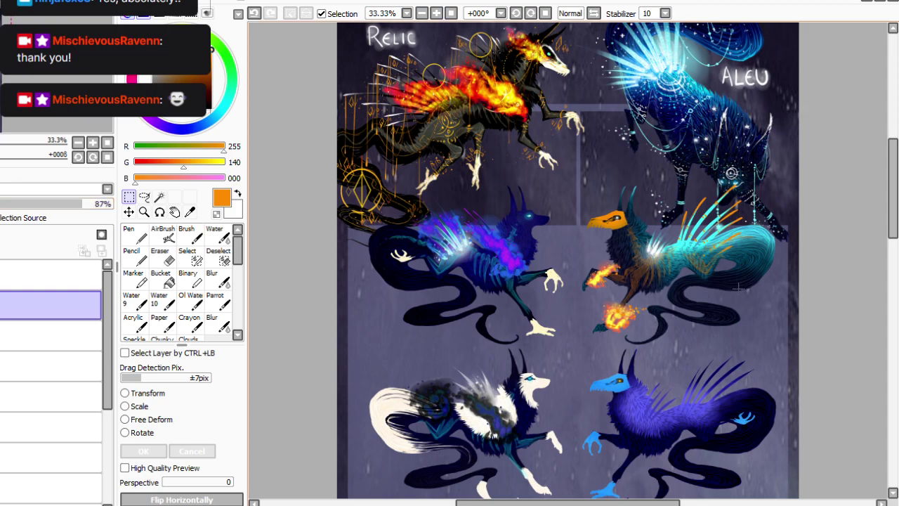
Merge the deep blue flames into the layer below and bring in a fresh copy of the orange flames.
{"action": "scroll", "coordinate": [856, 101], "scroll_direction": "down", "scroll_amount": 3}
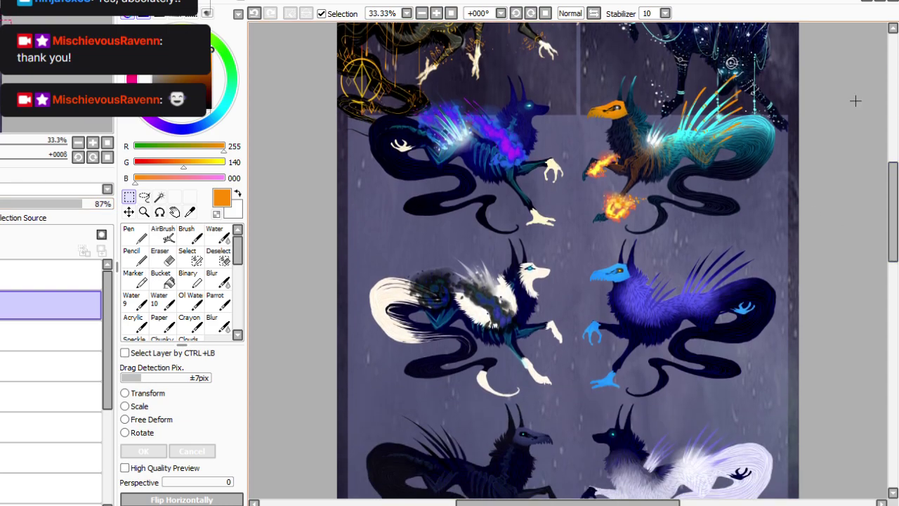
{"action": "left_click_drag", "start_coordinate": [51, 305], "coordinate": [50, 348]}
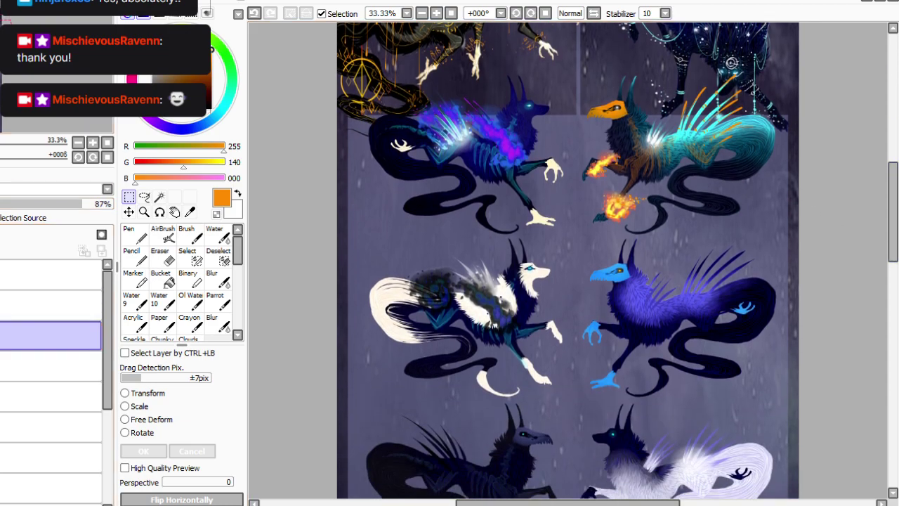
{"action": "key", "text": "ctrl+u"}
{"action": "mouse_move", "coordinate": [200, 326]}
{"action": "left_mouse_down"}
{"action": "mouse_move", "coordinate": [221, 324]}
{"action": "mouse_move", "coordinate": [185, 325]}
{"action": "left_mouse_up"}
{"action": "key", "text": "ctrl+e"}
{"action": "left_click", "coordinate": [50, 306]}
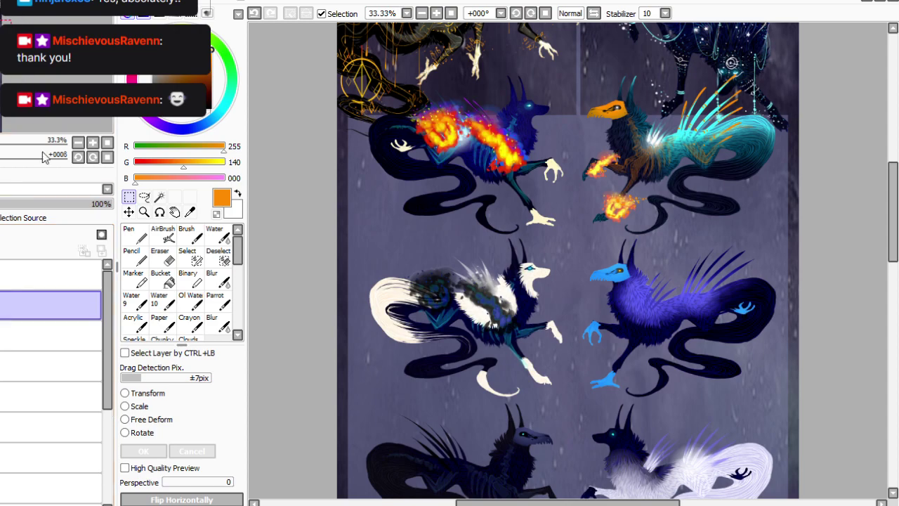
Mirror the orange flames horizontally and move them onto the blue-headed creature with purple fur.
{"action": "key", "text": "ctrl+t"}
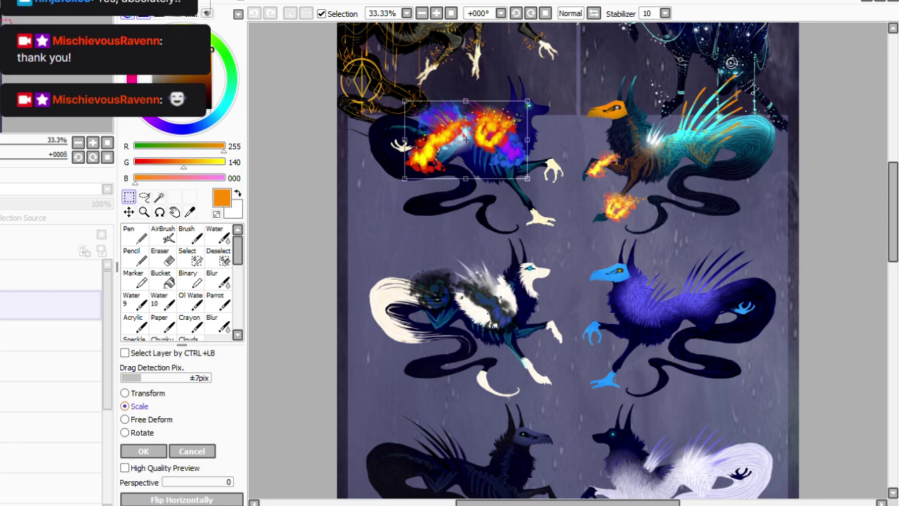
{"action": "left_click_drag", "start_coordinate": [608, 250], "coordinate": [762, 436]}
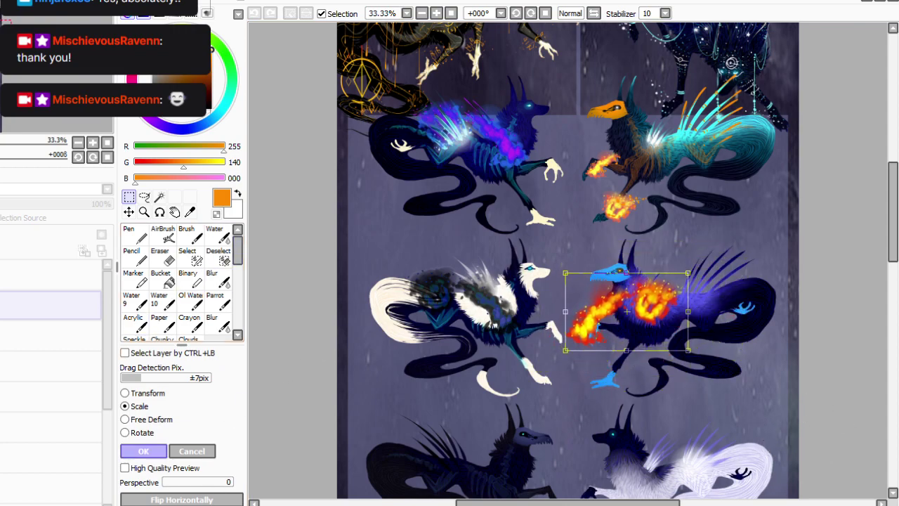
{"action": "left_click", "coordinate": [144, 450]}
Select the elongated flame and rotate, move and deform it to sit at the blue-headed creature's tail tip, beside the hind foot.
{"action": "mouse_move", "coordinate": [624, 283]}
{"action": "left_mouse_down"}
{"action": "mouse_move", "coordinate": [577, 363]}
{"action": "mouse_move", "coordinate": [589, 271]}
{"action": "left_mouse_up"}
{"action": "key", "text": "ctrl+t"}
{"action": "left_click", "coordinate": [143, 433]}
{"action": "left_click_drag", "start_coordinate": [479, 425], "coordinate": [800, 468]}
{"action": "left_click_drag", "start_coordinate": [626, 309], "coordinate": [670, 384]}
{"action": "left_click_drag", "start_coordinate": [770, 478], "coordinate": [795, 397]}
{"action": "left_click_drag", "start_coordinate": [645, 391], "coordinate": [719, 346]}
{"action": "left_click_drag", "start_coordinate": [825, 482], "coordinate": [818, 505]}
{"action": "left_click", "coordinate": [126, 419]}
{"action": "left_click_drag", "start_coordinate": [703, 380], "coordinate": [680, 369]}
{"action": "left_click_drag", "start_coordinate": [663, 437], "coordinate": [666, 419]}
{"action": "left_click_drag", "start_coordinate": [680, 370], "coordinate": [675, 369]}
{"action": "left_click", "coordinate": [144, 451]}
Erase the tail flame's stray glow at size 35, density 15, and add orange specks along the tail with the Parrot brush.
{"action": "left_click", "coordinate": [163, 256]}
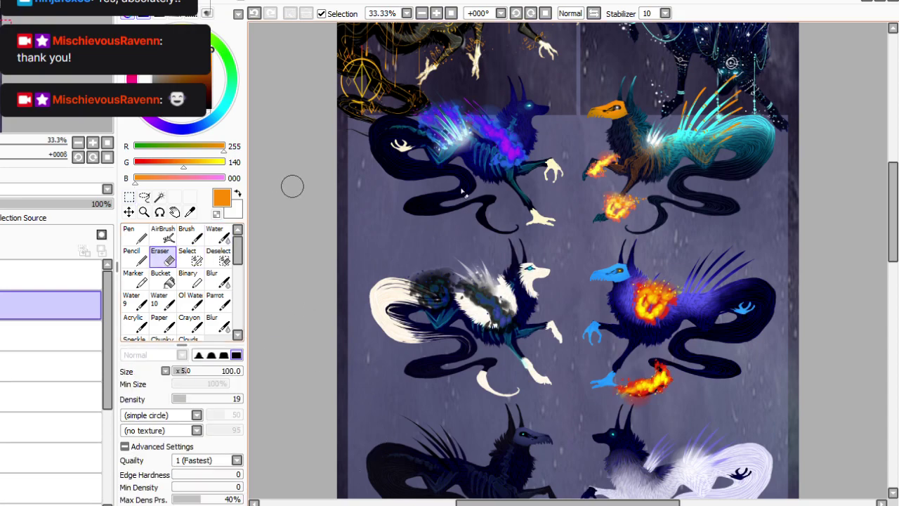
{"action": "left_click", "coordinate": [436, 14]}
{"action": "left_click_drag", "start_coordinate": [893, 202], "coordinate": [893, 236]}
{"action": "left_click", "coordinate": [178, 371]}
{"action": "left_click_drag", "start_coordinate": [199, 399], "coordinate": [217, 398]}
{"action": "scroll", "coordinate": [861, 224], "scroll_direction": "down", "scroll_amount": 1}
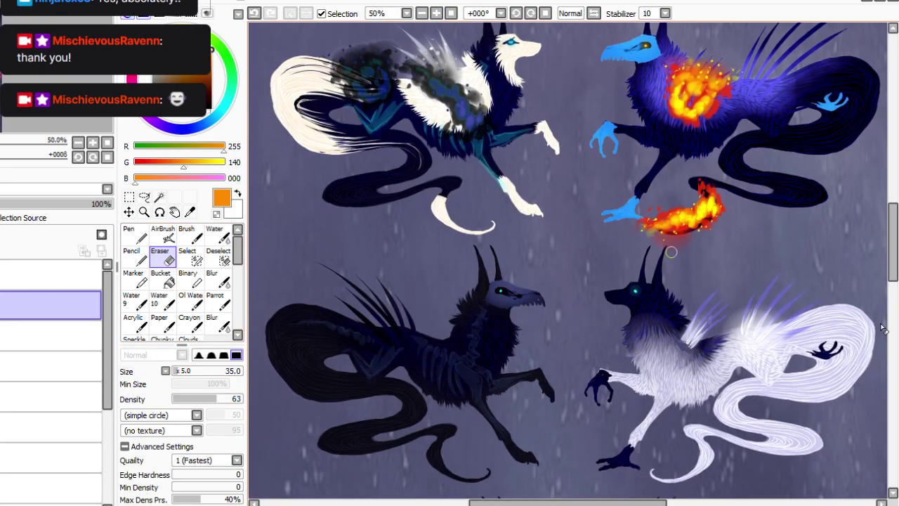
{"action": "left_click_drag", "start_coordinate": [215, 398], "coordinate": [183, 398]}
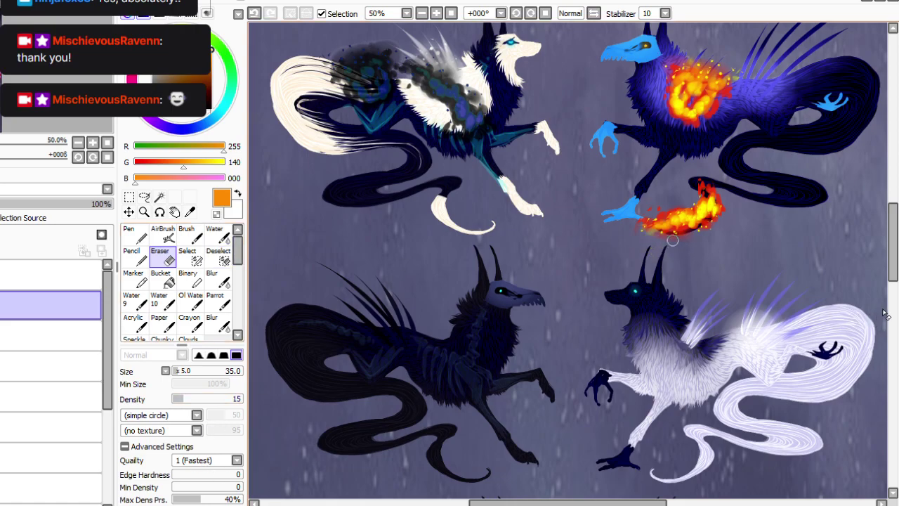
{"action": "left_click", "coordinate": [215, 301]}
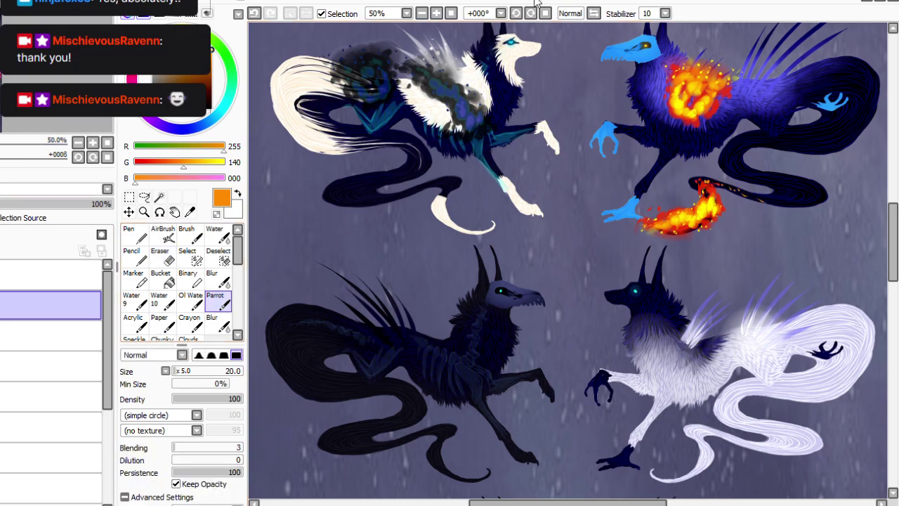
Lasso the round flame on the blue-headed creature's chest and move it onto the hindquarters.
{"action": "left_click", "coordinate": [421, 14]}
{"action": "left_click_drag", "start_coordinate": [893, 246], "coordinate": [893, 230]}
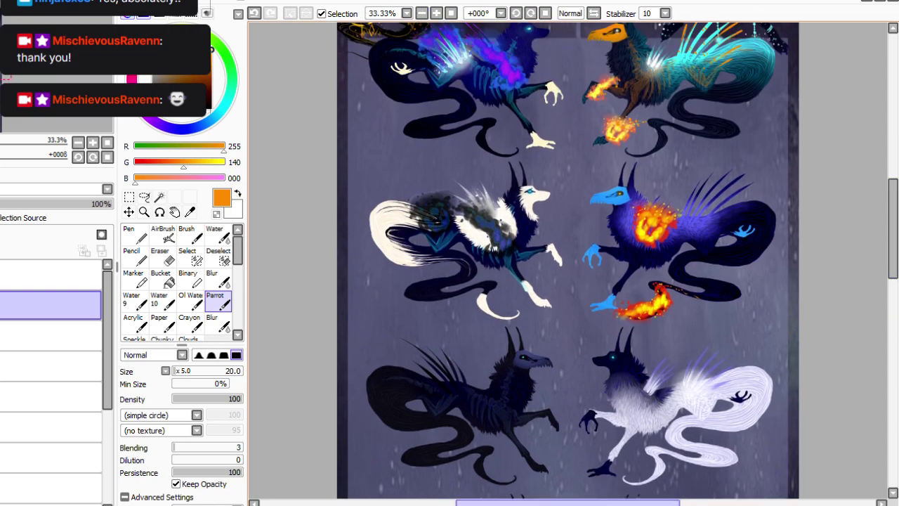
{"action": "left_click_drag", "start_coordinate": [618, 503], "coordinate": [646, 503]}
{"action": "left_click", "coordinate": [144, 197]}
{"action": "left_click_drag", "start_coordinate": [745, 246], "coordinate": [746, 262]}
{"action": "mouse_move", "coordinate": [731, 305]}
{"action": "left_mouse_down"}
{"action": "mouse_move", "coordinate": [795, 298]}
{"action": "mouse_move", "coordinate": [780, 296]}
{"action": "left_mouse_up"}
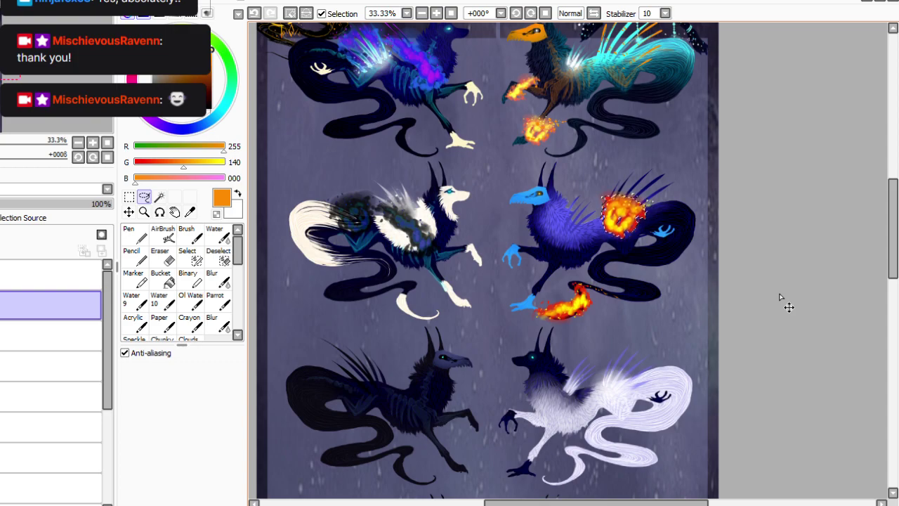
{"action": "key", "text": "ctrl+d"}
Soften the edges of the round hindquarter flame with the Eraser.
{"action": "left_click", "coordinate": [133, 277]}
{"action": "key", "text": "e"}
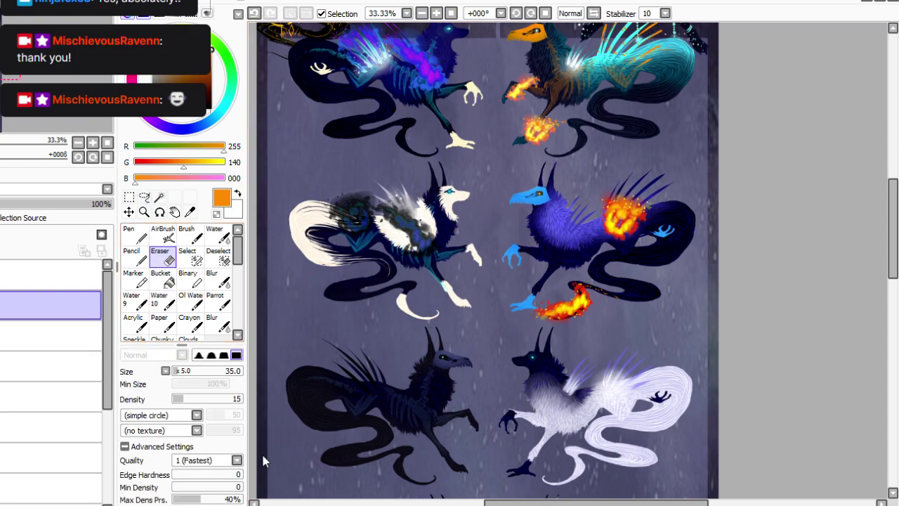
{"action": "left_click", "coordinate": [181, 371]}
{"action": "mouse_move", "coordinate": [625, 232]}
{"action": "left_mouse_down"}
{"action": "mouse_move", "coordinate": [616, 244]}
{"action": "mouse_move", "coordinate": [621, 226]}
{"action": "mouse_move", "coordinate": [609, 232]}
{"action": "left_mouse_up"}
Lasso both flames on the blue-headed creature, shift their hue to cyan-blue and clear the selection.
{"action": "left_click", "coordinate": [144, 197]}
{"action": "mouse_move", "coordinate": [557, 186]}
{"action": "left_mouse_down"}
{"action": "mouse_move", "coordinate": [671, 168]}
{"action": "mouse_move", "coordinate": [566, 340]}
{"action": "mouse_move", "coordinate": [542, 217]}
{"action": "left_mouse_up"}
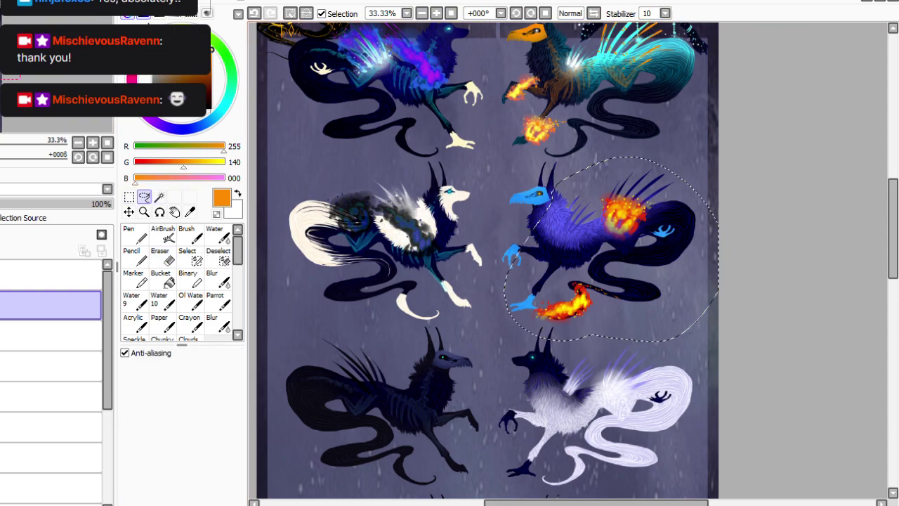
{"action": "key", "text": "ctrl+u"}
{"action": "left_click_drag", "start_coordinate": [205, 324], "coordinate": [329, 342]}
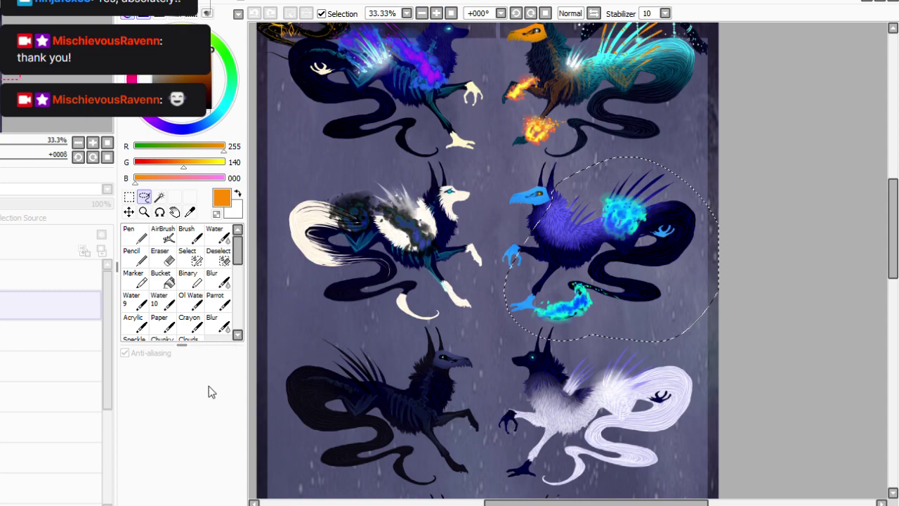
{"action": "key", "text": "Return"}
{"action": "key", "text": "ctrl+d"}
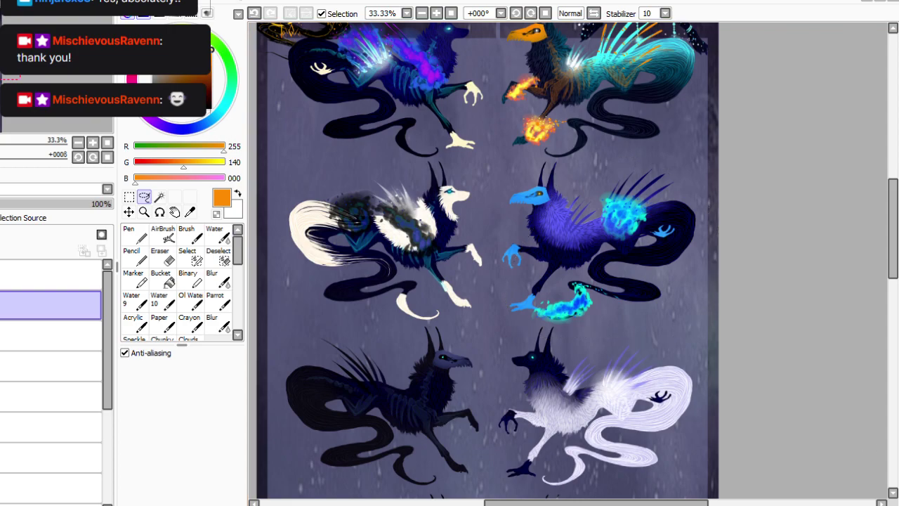
Merge the cyan flames into the layer below and bring in another copy of the orange flames.
{"action": "left_click_drag", "start_coordinate": [51, 305], "coordinate": [50, 345]}
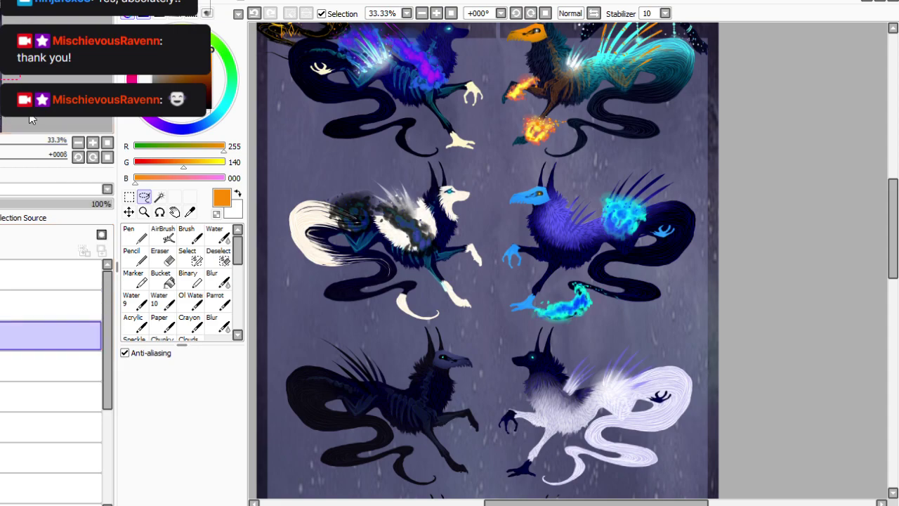
{"action": "key", "text": "ctrl+e"}
{"action": "left_click", "coordinate": [3, 305]}
{"action": "left_click", "coordinate": [50, 305]}
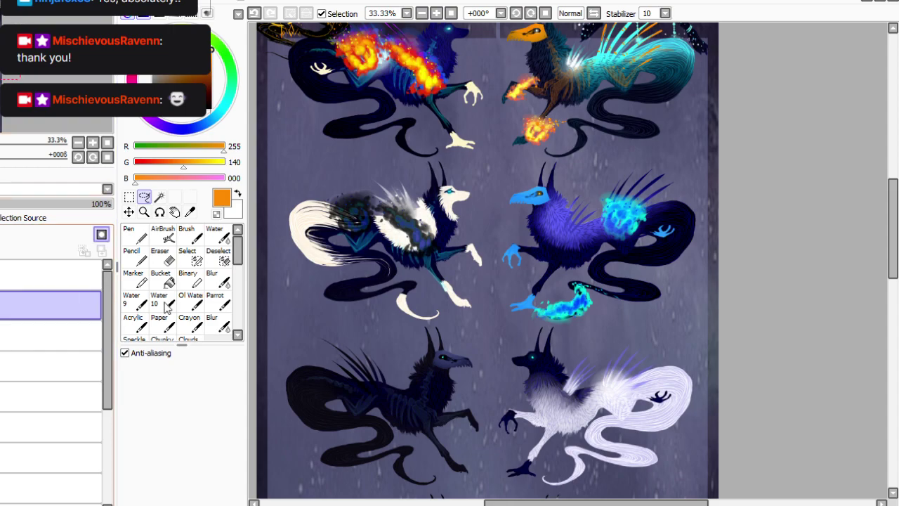
Move the orange flames onto the back and hindquarters of the black skull-faced creature and apply the transform.
{"action": "left_click", "coordinate": [129, 197]}
{"action": "left_click", "coordinate": [140, 407]}
{"action": "left_click_drag", "start_coordinate": [495, 116], "coordinate": [484, 446]}
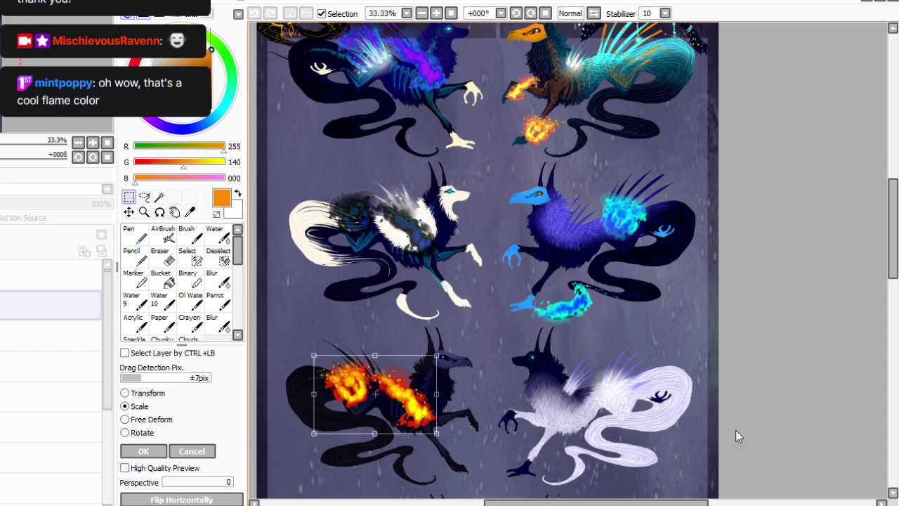
{"action": "left_click_drag", "start_coordinate": [893, 228], "coordinate": [893, 252]}
{"action": "mouse_move", "coordinate": [475, 394]}
{"action": "left_mouse_down"}
{"action": "mouse_move", "coordinate": [468, 379]}
{"action": "mouse_move", "coordinate": [478, 388]}
{"action": "left_mouse_up"}
{"action": "left_click", "coordinate": [143, 451]}
{"action": "left_click", "coordinate": [143, 451]}
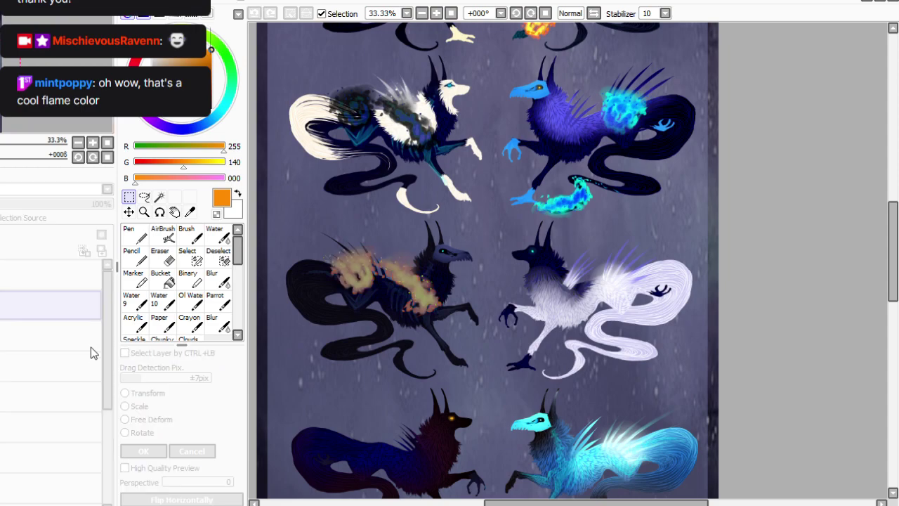
Try recolouring the black creature's orange flames to a dim purple-blue.
{"action": "left_click_drag", "start_coordinate": [145, 376], "coordinate": [198, 355]}
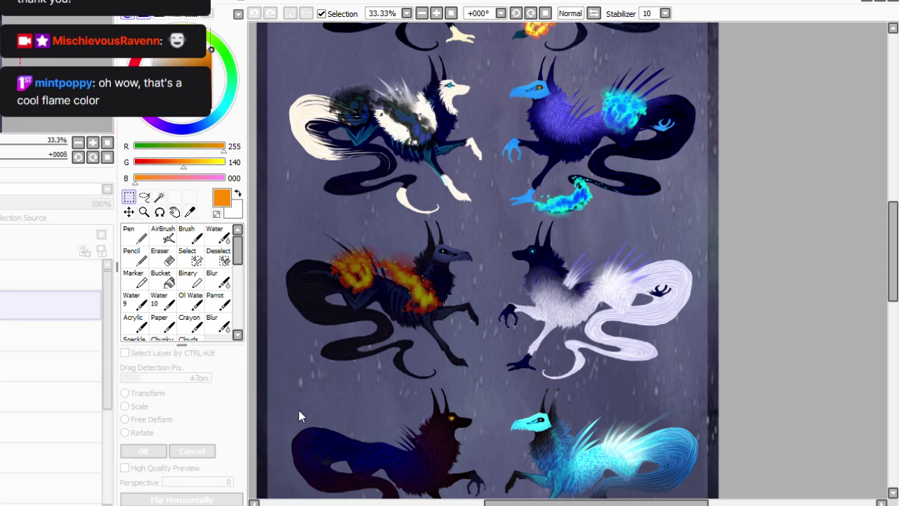
{"action": "key", "text": "ctrl+u"}
{"action": "left_click_drag", "start_coordinate": [201, 328], "coordinate": [96, 338]}
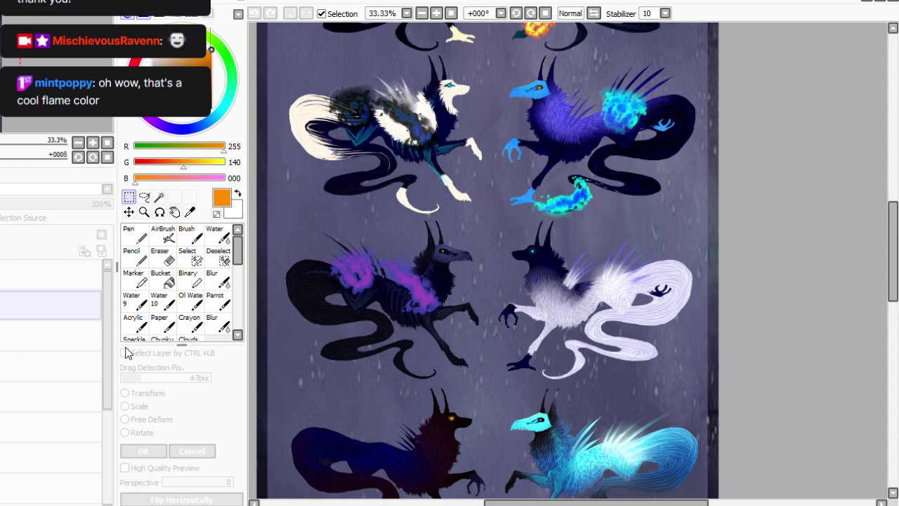
{"action": "left_click_drag", "start_coordinate": [94, 357], "coordinate": [121, 355]}
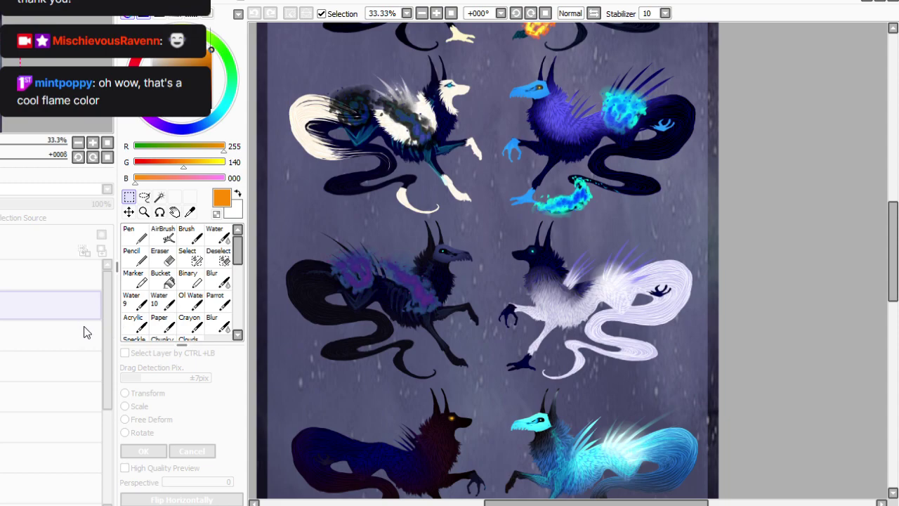
{"action": "left_click", "coordinate": [84, 349]}
{"action": "left_click", "coordinate": [120, 382]}
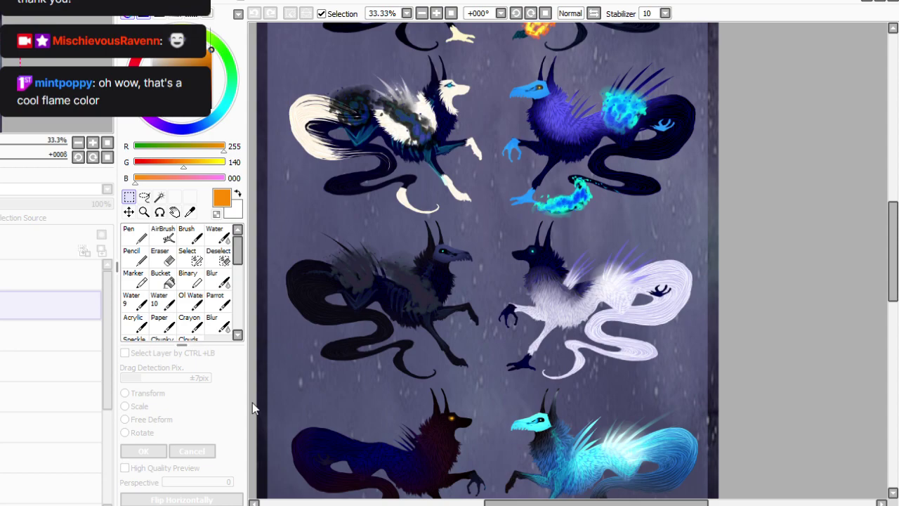
{"action": "left_click_drag", "start_coordinate": [119, 352], "coordinate": [147, 354]}
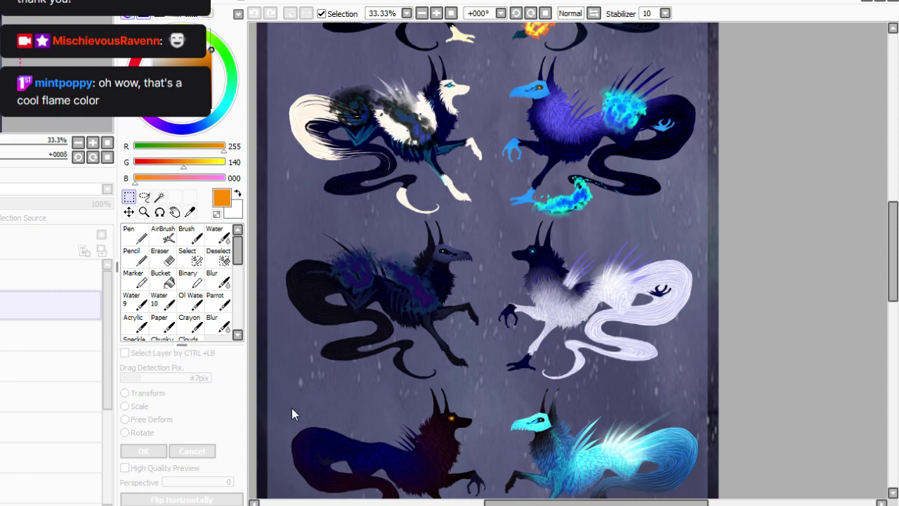
{"action": "key", "text": "ctrl+y"}
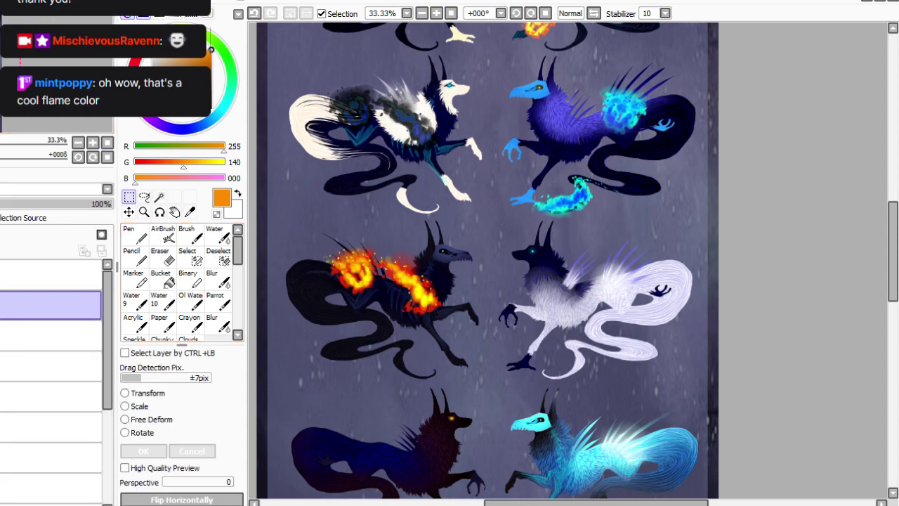
Duplicate the black creature's orange flames, mirror the copy horizontally and select it.
{"action": "left_click", "coordinate": [23, 57]}
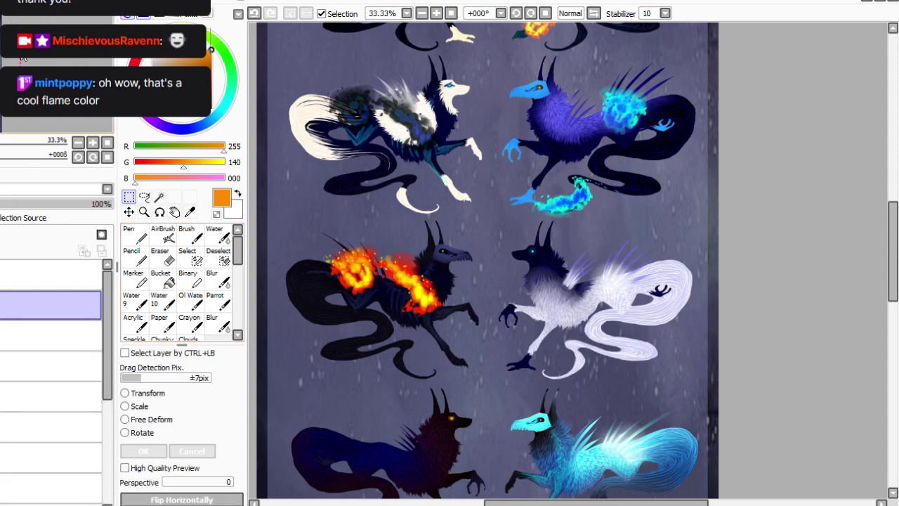
{"action": "left_click", "coordinate": [38, 313]}
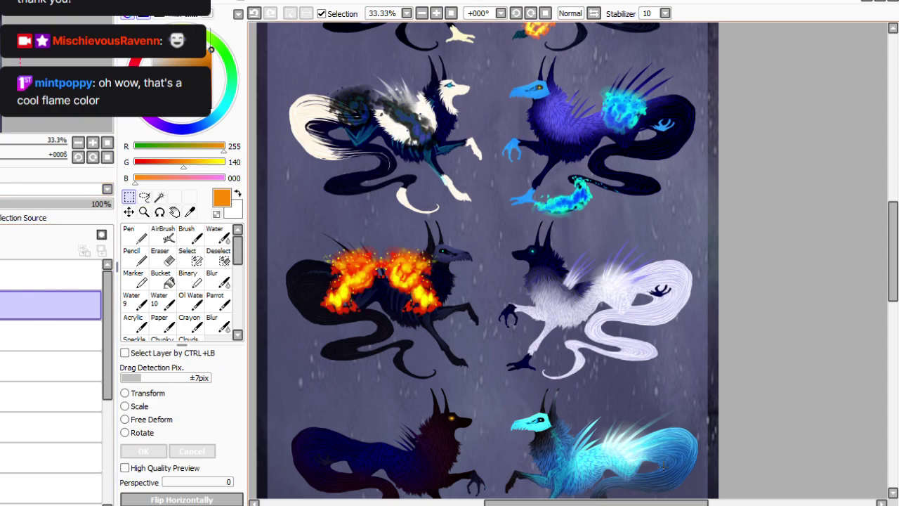
{"action": "left_click_drag", "start_coordinate": [262, 211], "coordinate": [504, 375]}
Move the mirrored orange flames onto the back and hindquarters of the white creature with the dark head.
{"action": "key", "text": "ctrl+y"}
{"action": "key", "text": "ctrl+y"}
{"action": "key", "text": "ctrl+y"}
{"action": "key", "text": "ctrl+y"}
{"action": "key", "text": "ctrl+y"}
{"action": "key", "text": "ctrl+y"}
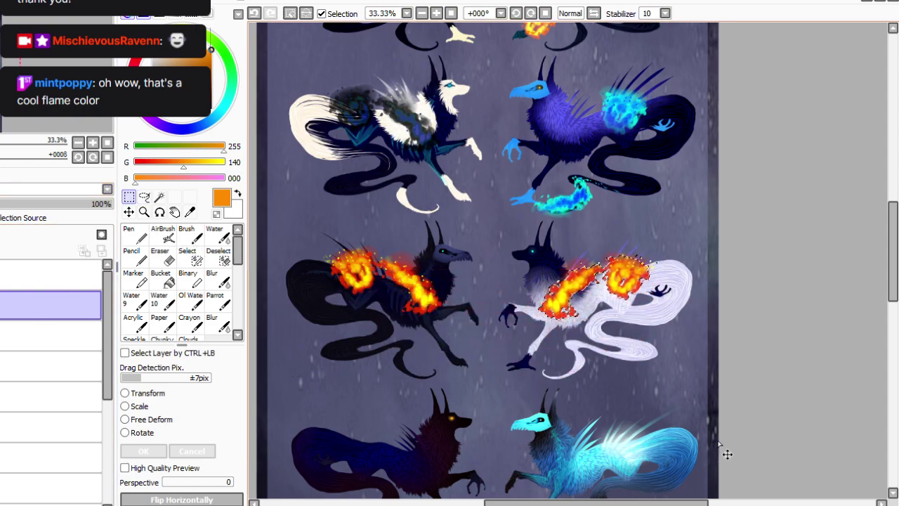
{"action": "key", "text": "ctrl+y"}
{"action": "key", "text": "ctrl+y"}
{"action": "key", "text": "ctrl+y"}
{"action": "key", "text": "ctrl+y"}
{"action": "key", "text": "ctrl+y"}
{"action": "key", "text": "ctrl+y"}
{"action": "key", "text": "ctrl+y"}
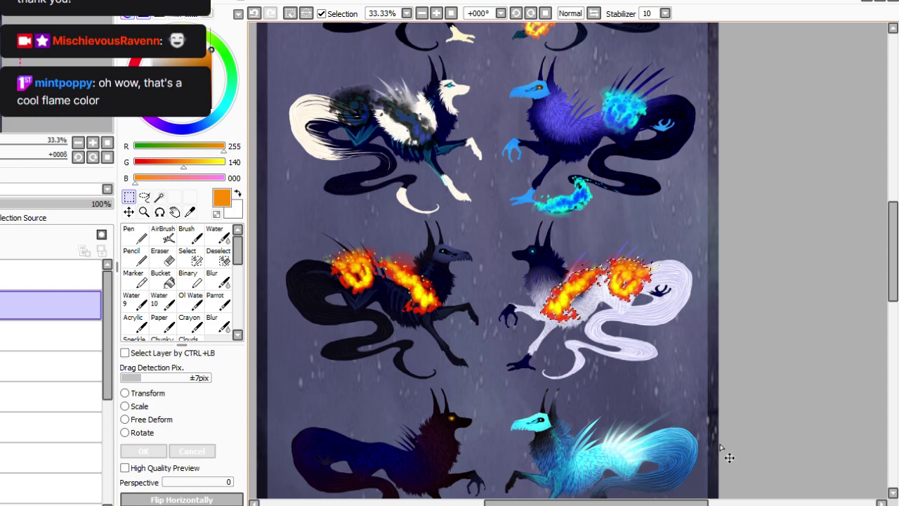
Fine-tune the position of the mirrored orange flames on the white creature's back and hindquarters, and deselect them.
{"action": "key", "text": "ctrl+y"}
{"action": "key", "text": "ctrl+y"}
{"action": "key", "text": "ctrl+y"}
{"action": "key", "text": "ctrl+y"}
{"action": "key", "text": "ctrl+y"}
{"action": "key", "text": "ctrl+y"}
{"action": "key", "text": "ctrl+y"}
{"action": "key", "text": "ctrl+y"}
{"action": "key", "text": "ctrl+y"}
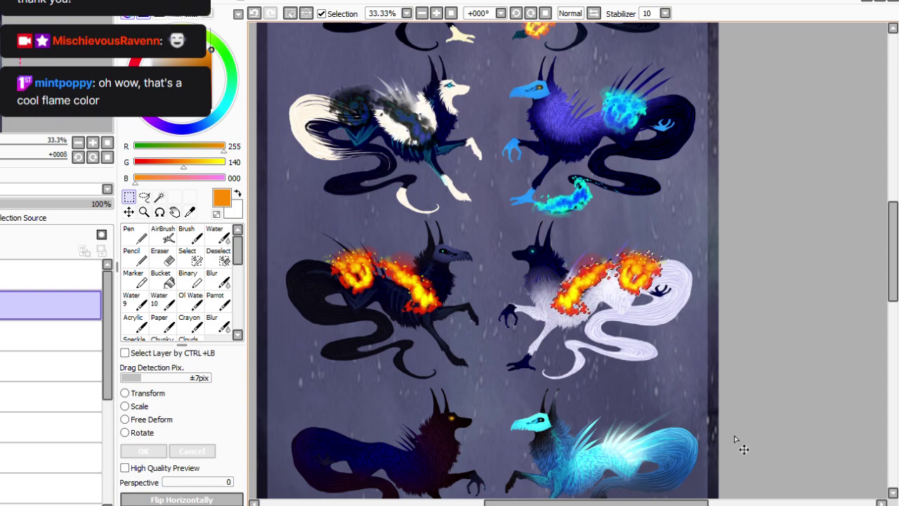
{"action": "key", "text": "ctrl+y"}
{"action": "key", "text": "ctrl+y"}
{"action": "key", "text": "ctrl+y"}
{"action": "key", "text": "ctrl+y"}
{"action": "key", "text": "ctrl+y"}
{"action": "key", "text": "ctrl+y"}
{"action": "key", "text": "ctrl+y"}
{"action": "key", "text": "ctrl+y"}
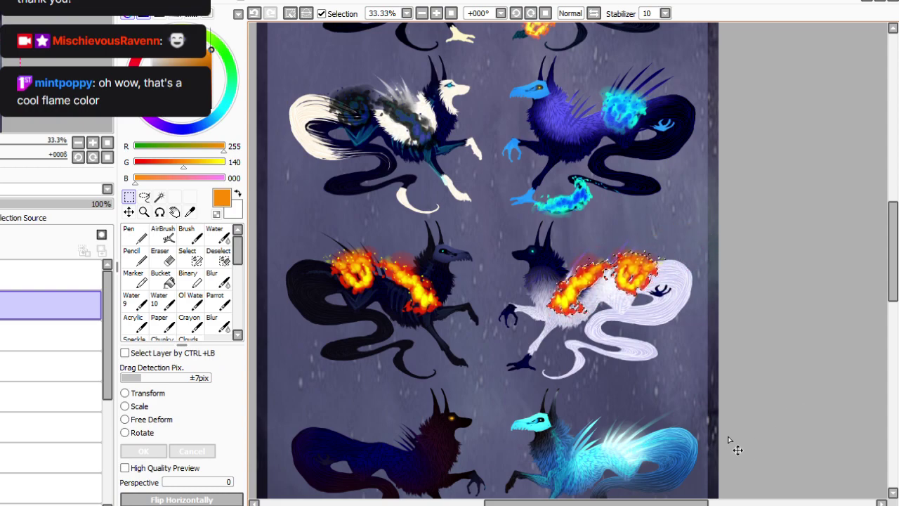
{"action": "key", "text": "ctrl+d"}
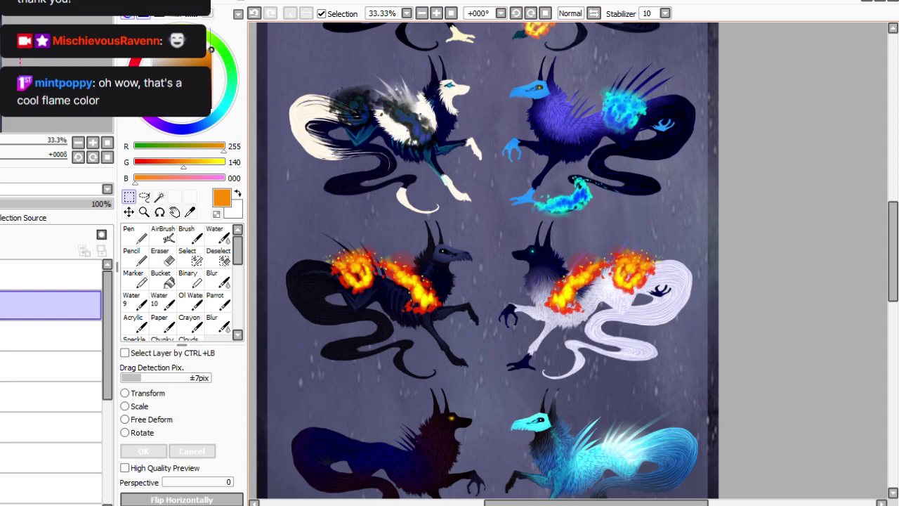
Try recolouring the white creature's orange flames to lime green and a dull grey-teal.
{"action": "key", "text": "ctrl+u"}
{"action": "left_click_drag", "start_coordinate": [180, 323], "coordinate": [201, 324]}
{"action": "key", "text": "ctrl+y"}
{"action": "key", "text": "ctrl+y"}
{"action": "key", "text": "ctrl+y"}
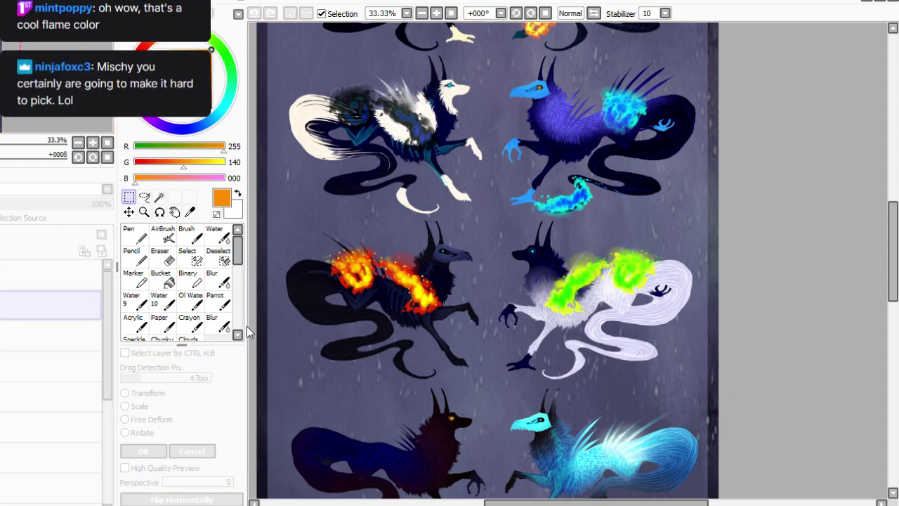
{"action": "key", "text": "ctrl+y"}
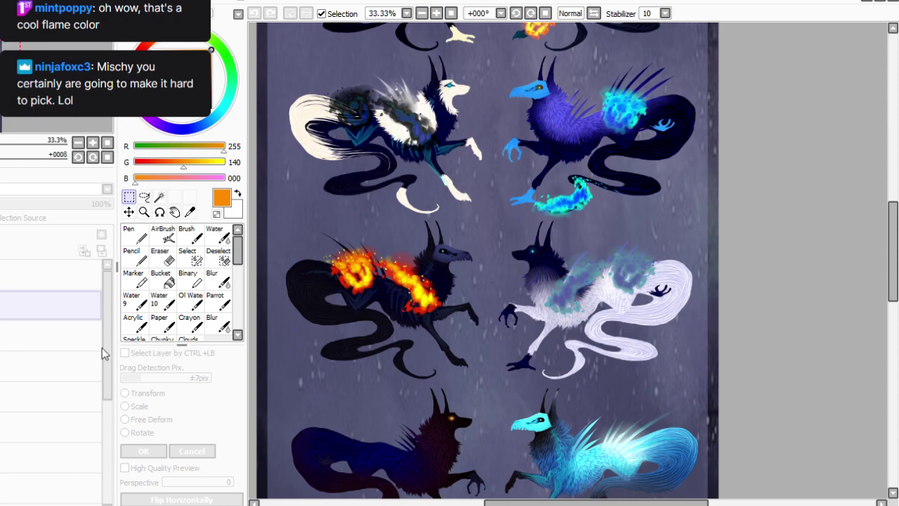
{"action": "key", "text": "ctrl+y"}
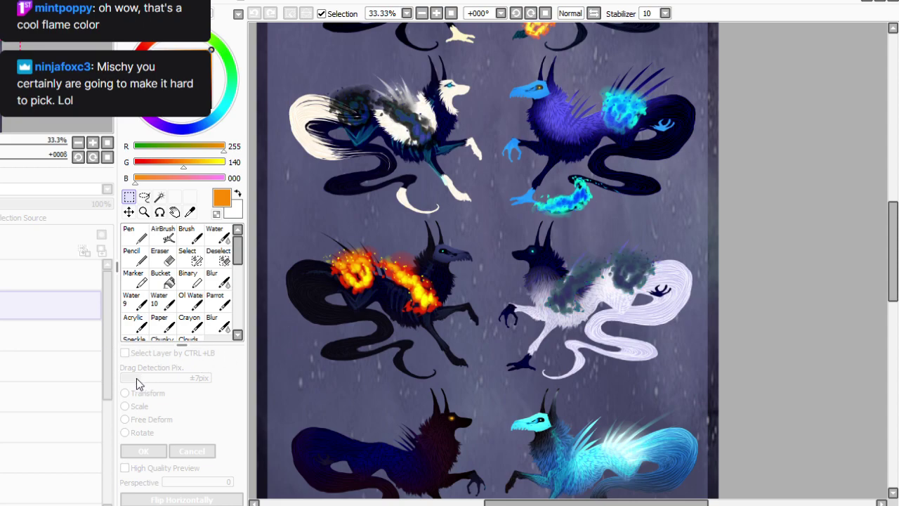
{"action": "key", "text": "ctrl+y"}
{"action": "left_click", "coordinate": [295, 409]}
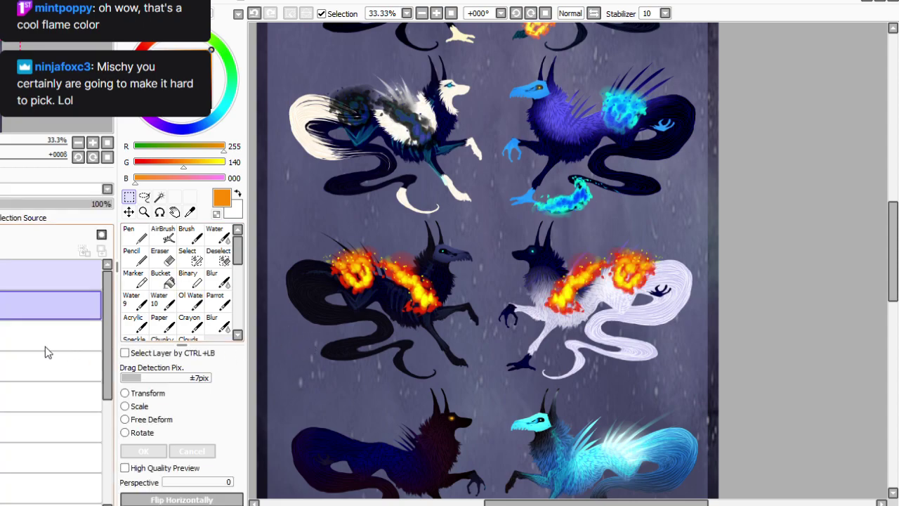
Move the orange flames off the white creature, flip them horizontally and place them on the back of the dark blue-red creature below.
{"action": "left_click_drag", "start_coordinate": [495, 212], "coordinate": [720, 404]}
{"action": "left_click_drag", "start_coordinate": [618, 281], "coordinate": [570, 364]}
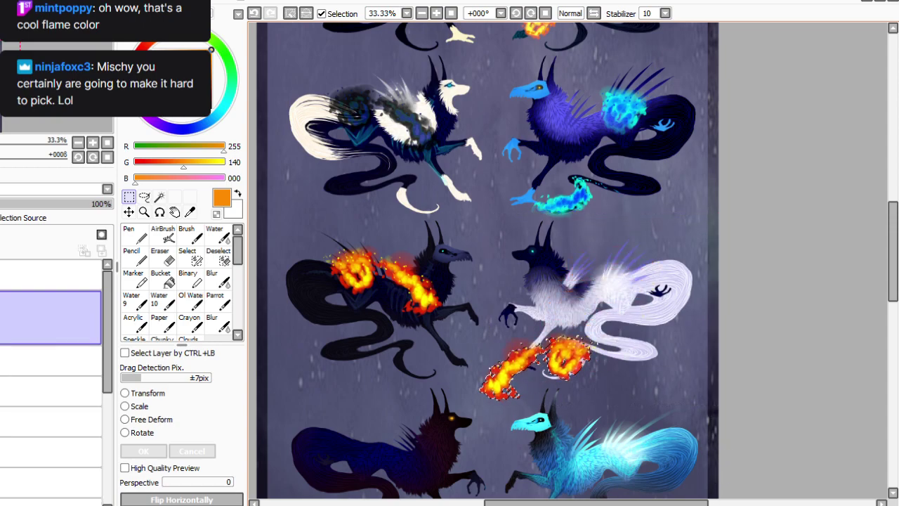
{"action": "scroll", "coordinate": [716, 257], "scroll_direction": "down", "scroll_amount": 5}
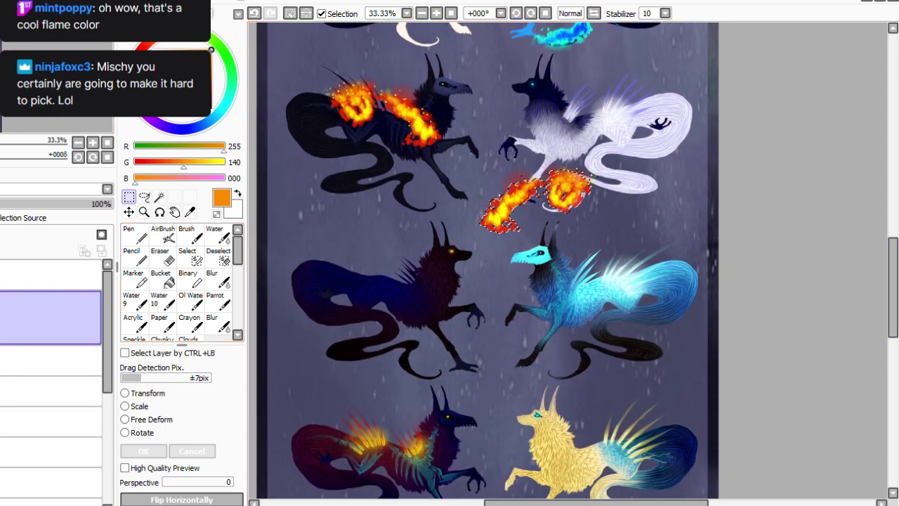
{"action": "left_click", "coordinate": [34, 323]}
{"action": "key", "text": "ctrl+y"}
{"action": "key", "text": "ctrl+y"}
{"action": "key", "text": "ctrl+y"}
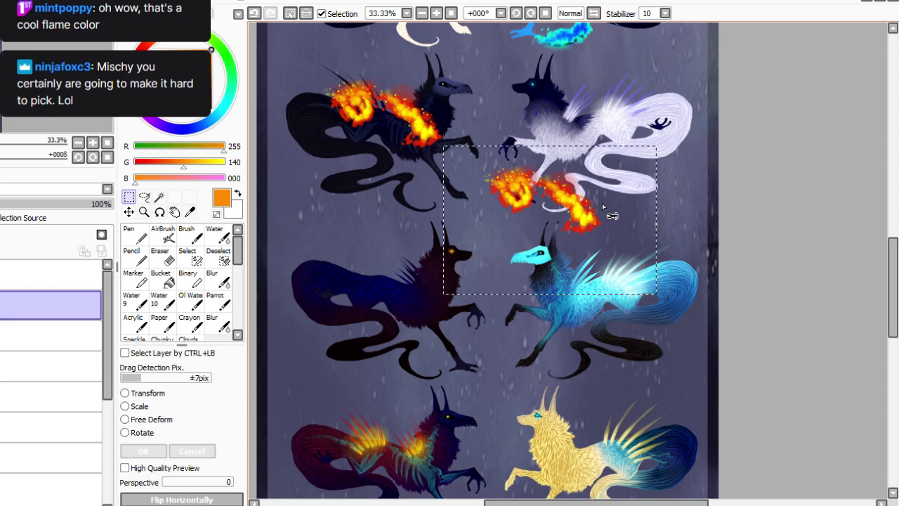
{"action": "left_click_drag", "start_coordinate": [482, 422], "coordinate": [480, 421]}
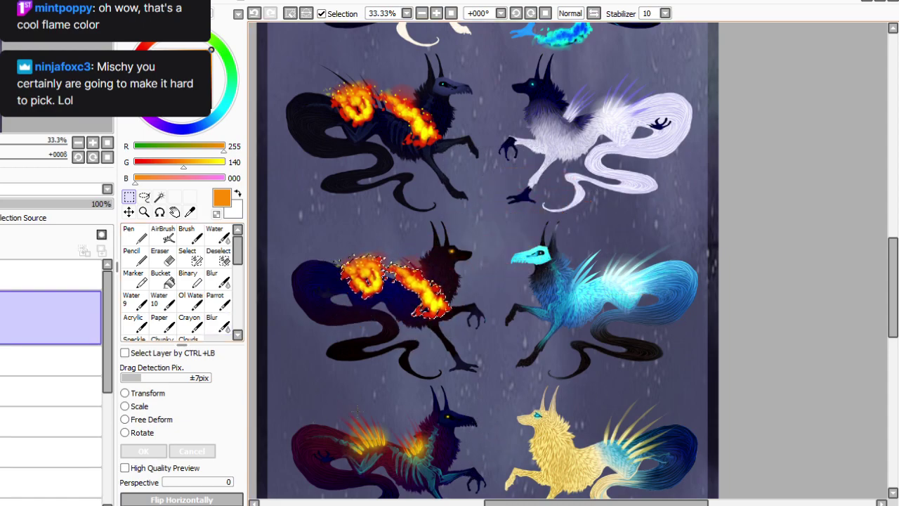
Deselect the dark blue-red creature's orange flames and recolour them to vivid magenta and purple.
{"action": "key", "text": "ctrl+d"}
{"action": "key", "text": "ctrl+u"}
{"action": "left_click_drag", "start_coordinate": [181, 323], "coordinate": [122, 340]}
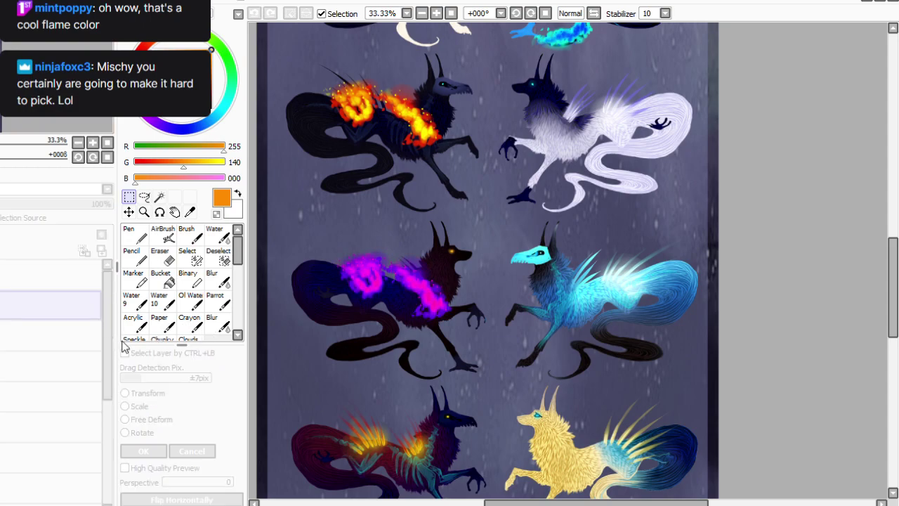
{"action": "left_click", "coordinate": [243, 419]}
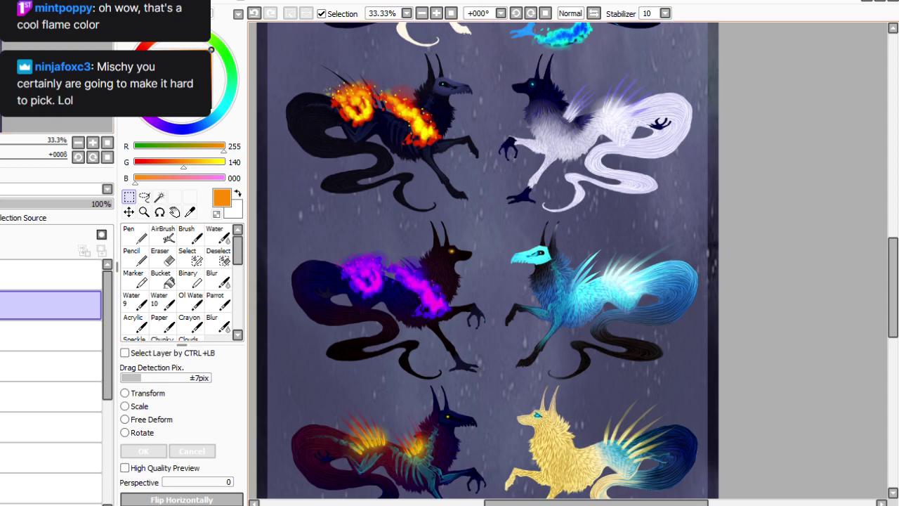
Duplicate the dark creature's purple flames and mirror the copy horizontally.
{"action": "left_click_drag", "start_coordinate": [893, 287], "coordinate": [894, 309]}
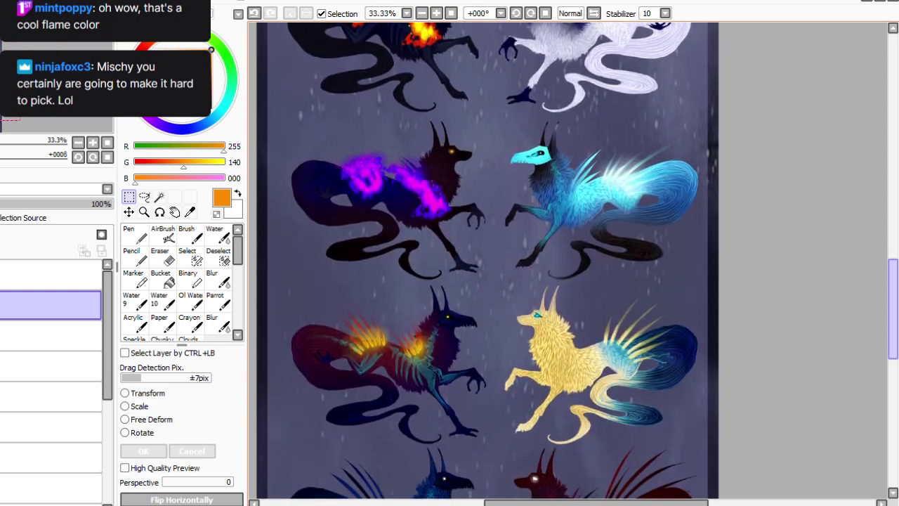
{"action": "scroll", "coordinate": [487, 260], "scroll_direction": "down", "scroll_amount": 5}
{"action": "scroll", "coordinate": [487, 260], "scroll_direction": "up", "scroll_amount": 3}
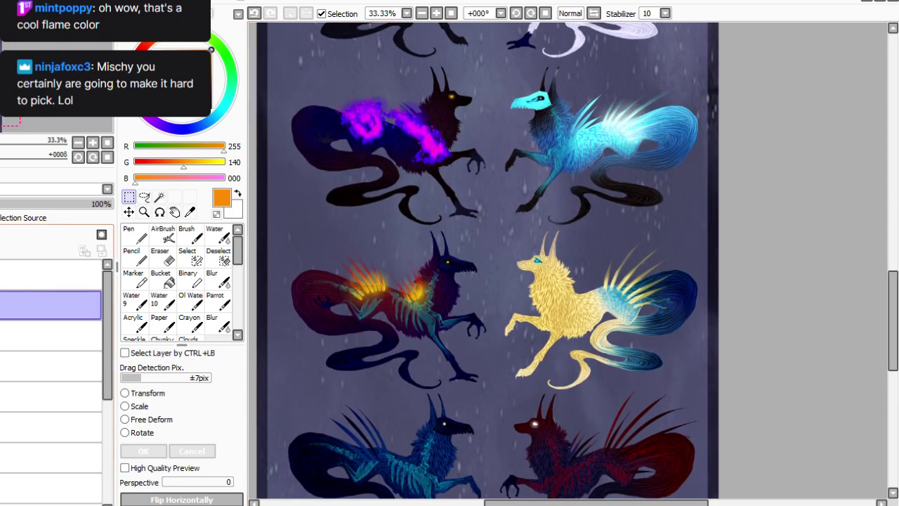
{"action": "key", "text": "ctrl+v"}
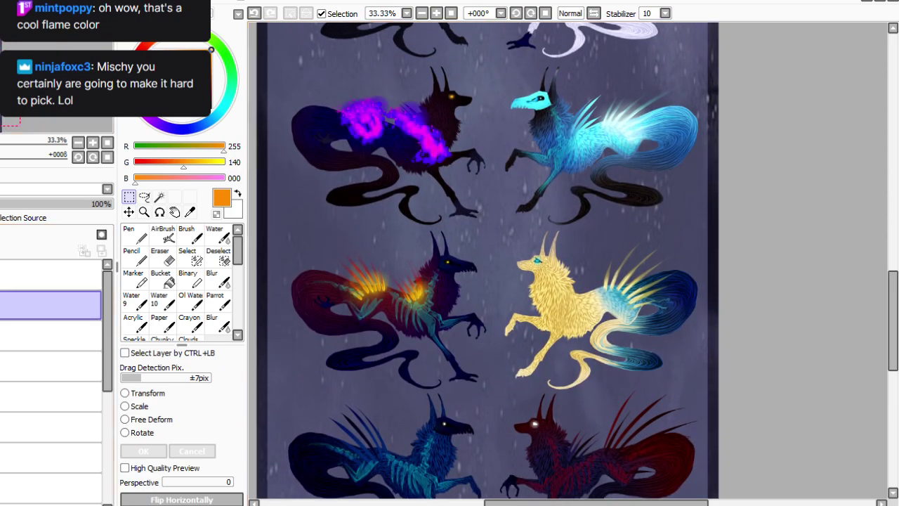
{"action": "left_click", "coordinate": [181, 499]}
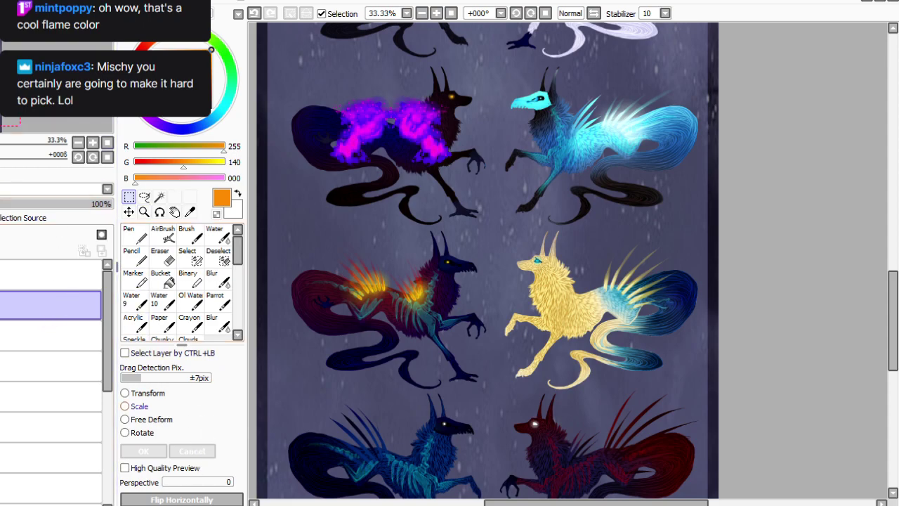
Move the mirrored purple flames onto the blue creature with the cyan skull face, shrink and rotate them, and apply the transform.
{"action": "key", "text": "ctrl+t"}
{"action": "mouse_move", "coordinate": [513, 208]}
{"action": "left_mouse_down"}
{"action": "mouse_move", "coordinate": [702, 242]}
{"action": "mouse_move", "coordinate": [688, 287]}
{"action": "left_mouse_up"}
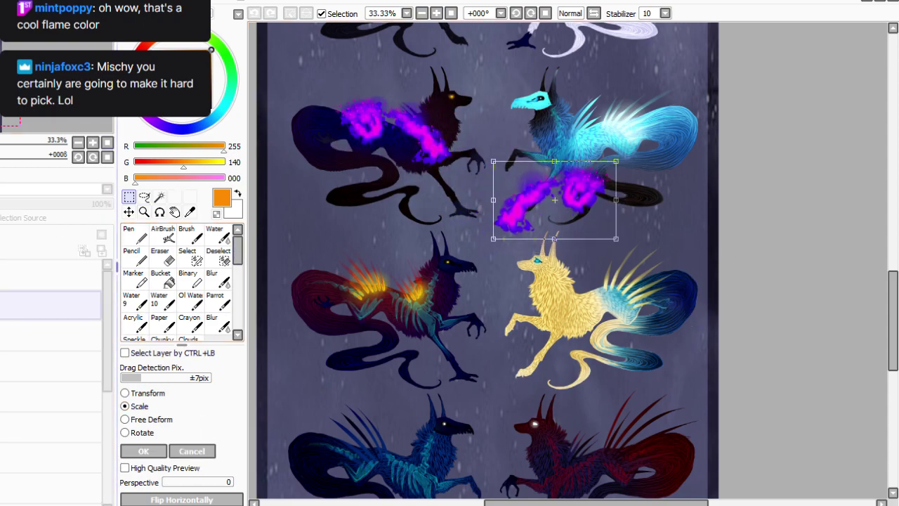
{"action": "mouse_move", "coordinate": [665, 216]}
{"action": "left_mouse_down"}
{"action": "mouse_move", "coordinate": [732, 264]}
{"action": "mouse_move", "coordinate": [813, 190]}
{"action": "mouse_move", "coordinate": [702, 247]}
{"action": "mouse_move", "coordinate": [734, 204]}
{"action": "left_mouse_up"}
{"action": "left_click_drag", "start_coordinate": [893, 320], "coordinate": [893, 294]}
{"action": "left_click", "coordinate": [437, 14]}
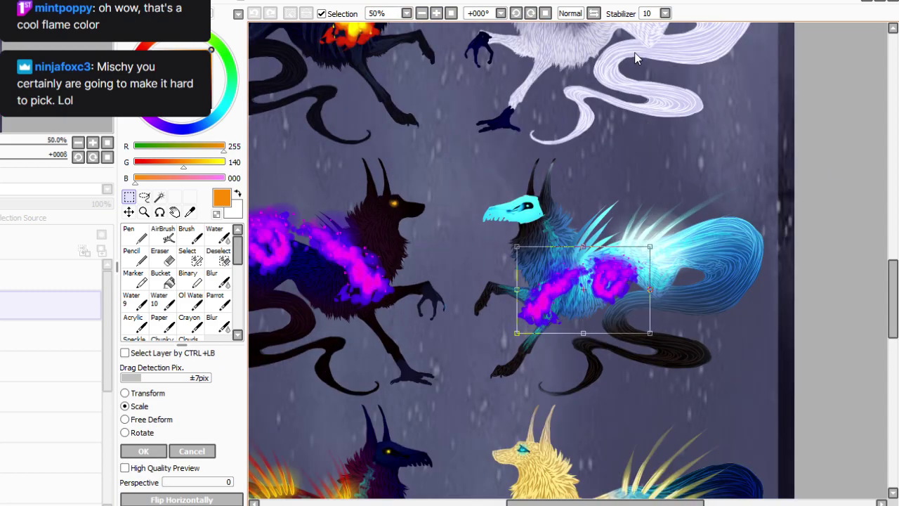
{"action": "left_click", "coordinate": [125, 433]}
{"action": "mouse_move", "coordinate": [695, 471]}
{"action": "left_mouse_down"}
{"action": "mouse_move", "coordinate": [720, 421]}
{"action": "mouse_move", "coordinate": [756, 283]}
{"action": "left_mouse_up"}
{"action": "key", "text": "Return"}
Arrange the cyan-skulled creature's purple flames with the long one behind the head and the round one on the front shoulder.
{"action": "left_click_drag", "start_coordinate": [639, 149], "coordinate": [639, 234]}
{"action": "left_click_drag", "start_coordinate": [813, 243], "coordinate": [733, 405]}
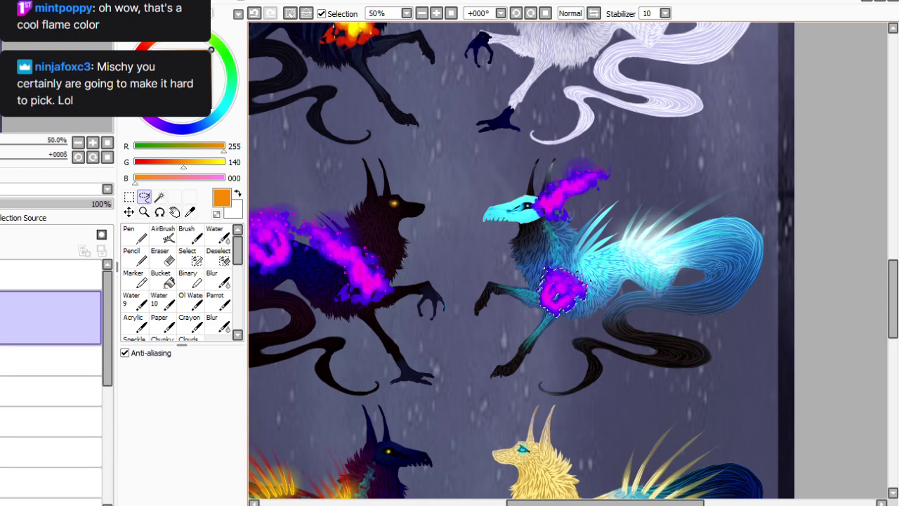
{"action": "key", "text": "ctrl+d"}
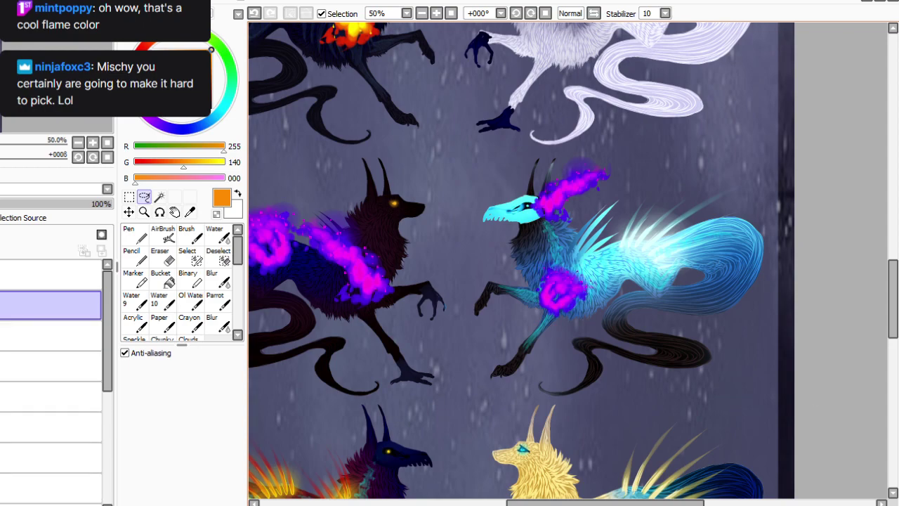
Shrink and free-deform the long purple flame to fit the back of the skull, and erase its overlap on the face.
{"action": "left_click", "coordinate": [145, 197]}
{"action": "mouse_move", "coordinate": [553, 148]}
{"action": "left_mouse_down"}
{"action": "mouse_move", "coordinate": [571, 146]}
{"action": "mouse_move", "coordinate": [532, 174]}
{"action": "mouse_move", "coordinate": [538, 167]}
{"action": "left_mouse_up"}
{"action": "key", "text": "ctrl+t"}
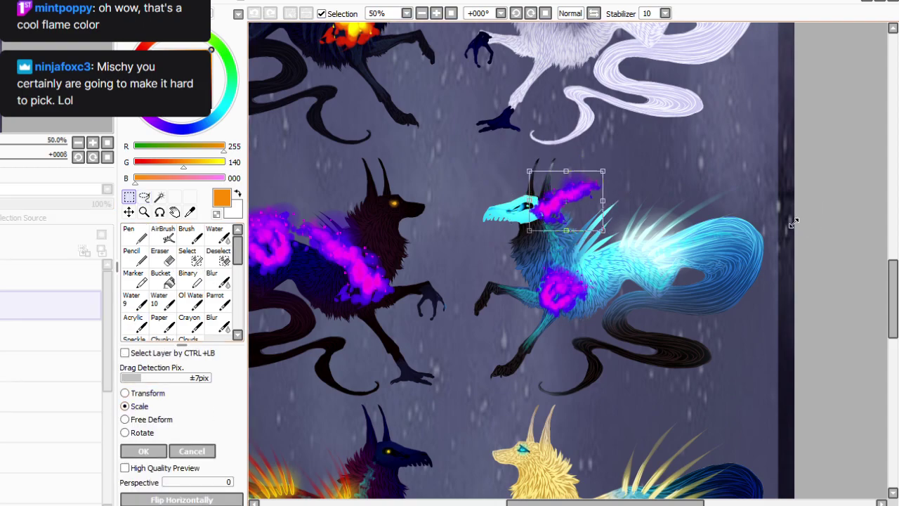
{"action": "left_click", "coordinate": [125, 419]}
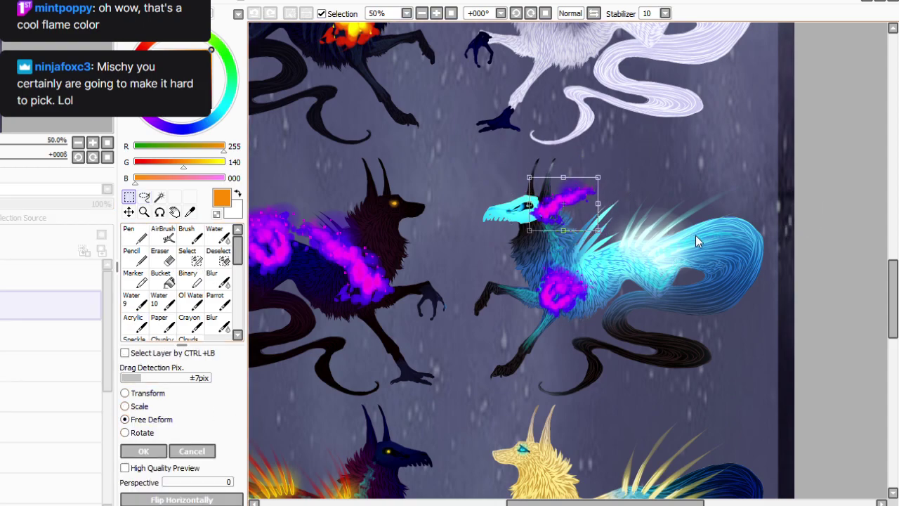
{"action": "left_click_drag", "start_coordinate": [529, 177], "coordinate": [523, 162]}
{"action": "left_click_drag", "start_coordinate": [529, 231], "coordinate": [526, 226]}
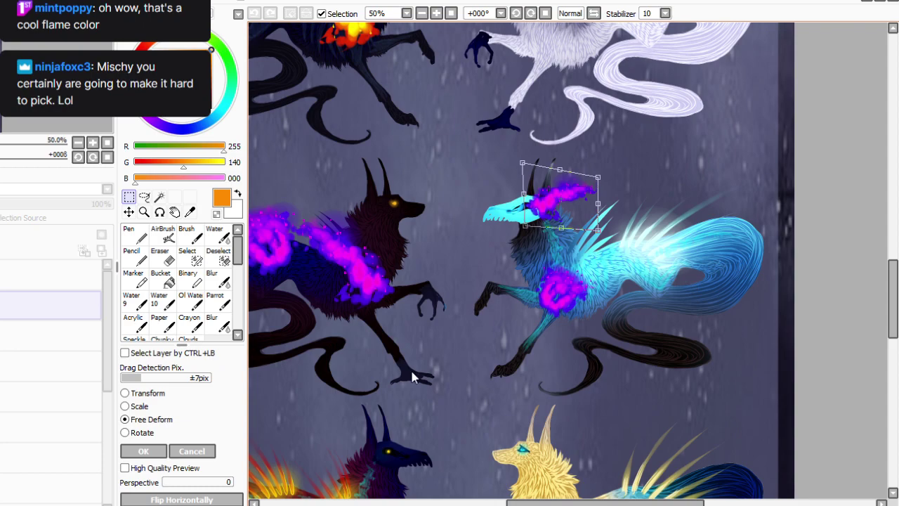
{"action": "key", "text": "Return"}
{"action": "key", "text": "e"}
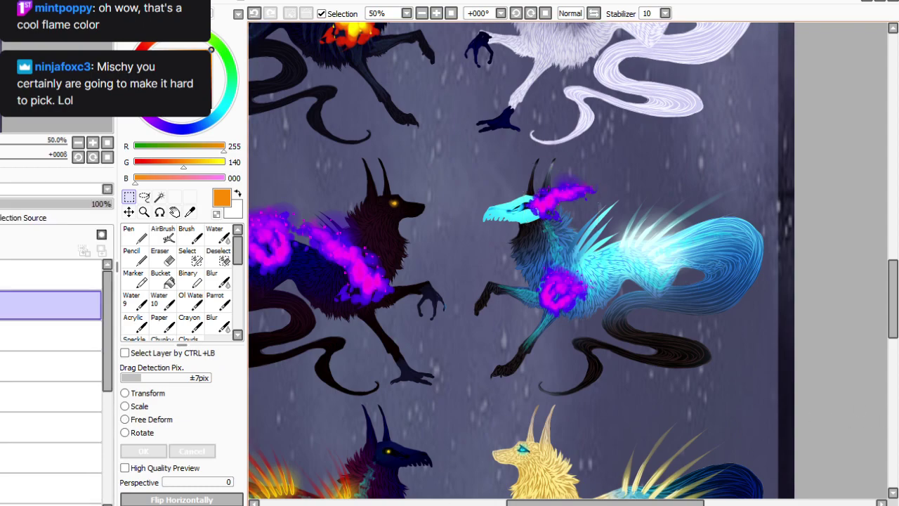
{"action": "mouse_move", "coordinate": [534, 195]}
{"action": "left_mouse_down"}
{"action": "mouse_move", "coordinate": [511, 205]}
{"action": "mouse_move", "coordinate": [527, 211]}
{"action": "left_mouse_up"}
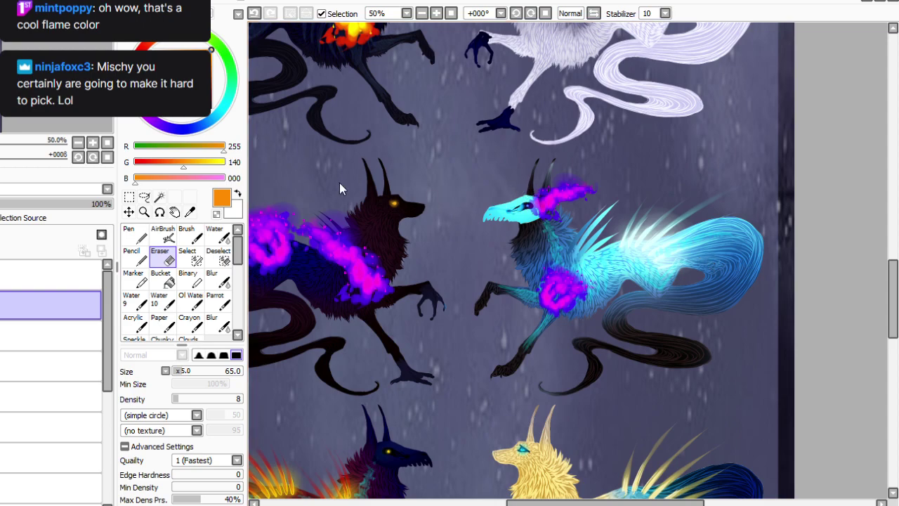
Lasso both purple flames on the cyan-skulled creature and try pale lilac and darker magenta colouring.
{"action": "left_click", "coordinate": [144, 196]}
{"action": "mouse_move", "coordinate": [548, 152]}
{"action": "left_mouse_down"}
{"action": "mouse_move", "coordinate": [636, 295]}
{"action": "mouse_move", "coordinate": [500, 211]}
{"action": "left_mouse_up"}
{"action": "key", "text": "ctrl+u"}
{"action": "left_click_drag", "start_coordinate": [203, 323], "coordinate": [261, 378]}
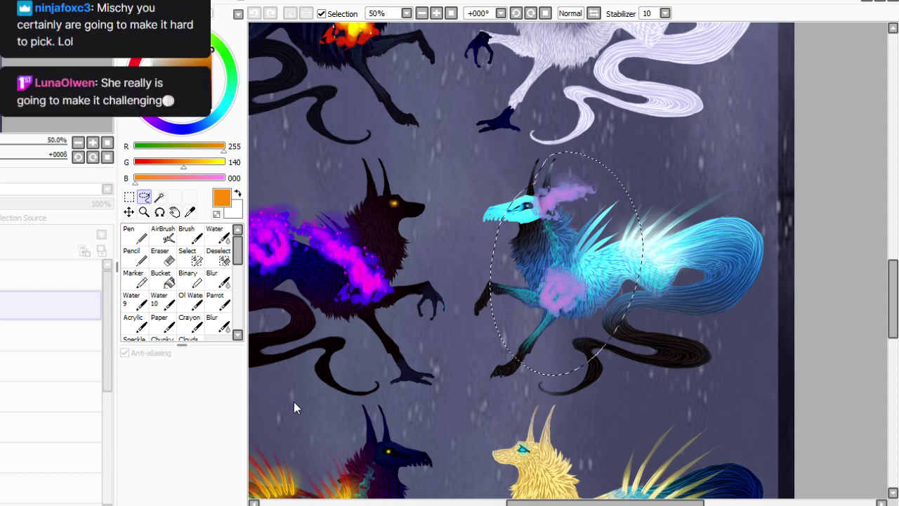
{"action": "left_click", "coordinate": [291, 395]}
{"action": "left_click", "coordinate": [165, 56]}
{"action": "mouse_move", "coordinate": [229, 437]}
{"action": "left_mouse_down"}
{"action": "mouse_move", "coordinate": [194, 416]}
{"action": "mouse_move", "coordinate": [253, 419]}
{"action": "mouse_move", "coordinate": [211, 421]}
{"action": "mouse_move", "coordinate": [156, 466]}
{"action": "mouse_move", "coordinate": [79, 459]}
{"action": "left_mouse_up"}
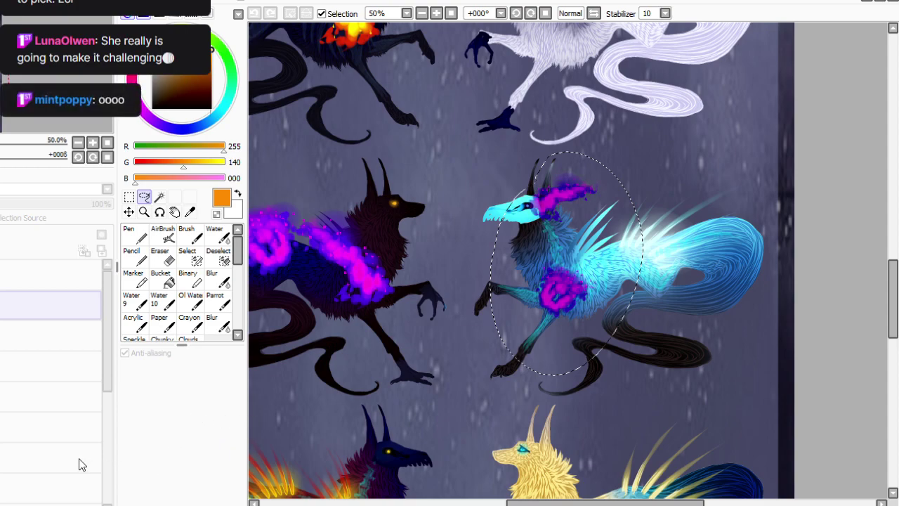
{"action": "left_click", "coordinate": [261, 422]}
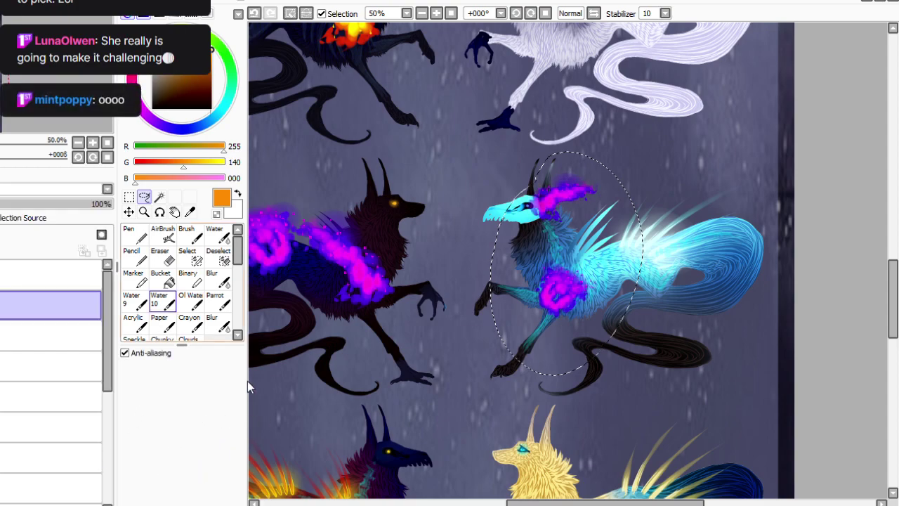
Recolour both of the cyan-skulled creature's purple flames to bright turquoise and clear the selection.
{"action": "left_click", "coordinate": [165, 56]}
{"action": "mouse_move", "coordinate": [202, 335]}
{"action": "left_mouse_down"}
{"action": "mouse_move", "coordinate": [177, 327]}
{"action": "mouse_move", "coordinate": [188, 331]}
{"action": "mouse_move", "coordinate": [162, 339]}
{"action": "left_mouse_up"}
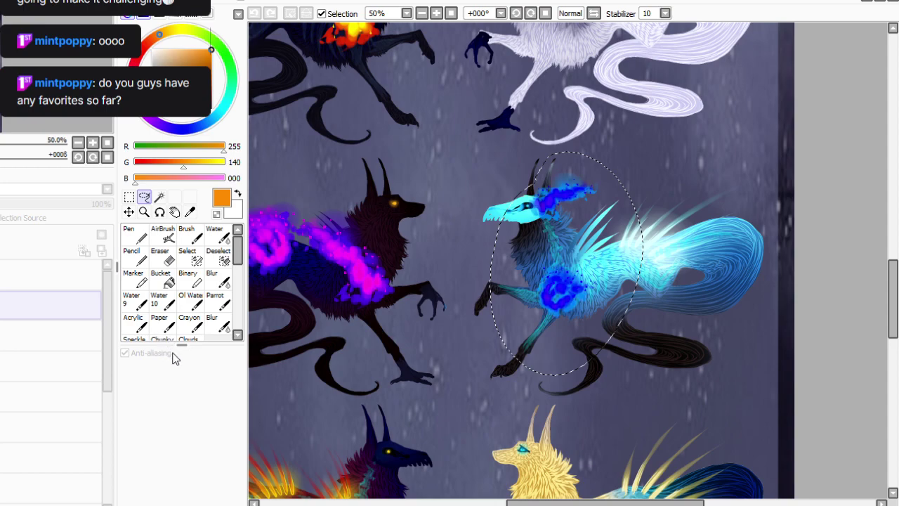
{"action": "left_click", "coordinate": [251, 369]}
{"action": "mouse_move", "coordinate": [253, 371]}
{"action": "left_mouse_down"}
{"action": "mouse_move", "coordinate": [198, 360]}
{"action": "mouse_move", "coordinate": [271, 370]}
{"action": "mouse_move", "coordinate": [221, 353]}
{"action": "left_mouse_up"}
{"action": "mouse_move", "coordinate": [160, 329]}
{"action": "left_mouse_down"}
{"action": "mouse_move", "coordinate": [123, 334]}
{"action": "mouse_move", "coordinate": [129, 327]}
{"action": "left_mouse_up"}
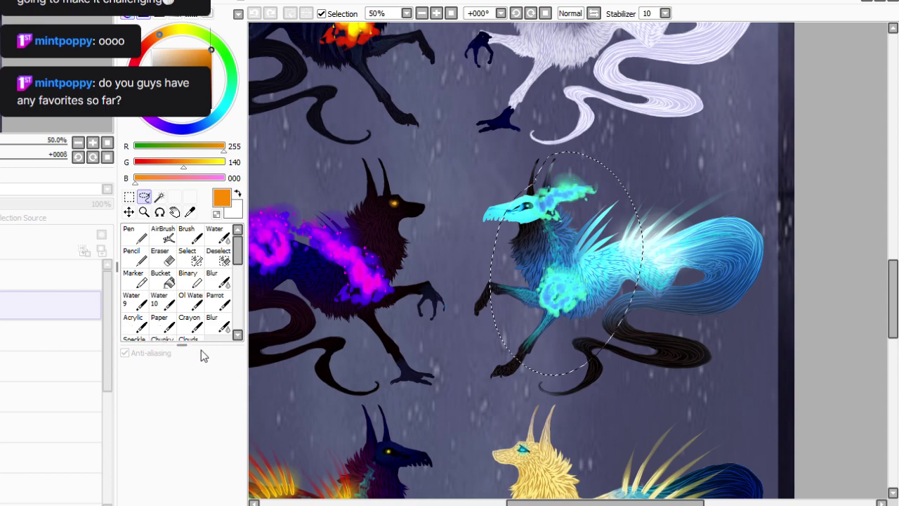
{"action": "left_click_drag", "start_coordinate": [215, 369], "coordinate": [250, 374]}
{"action": "left_click", "coordinate": [229, 411]}
{"action": "left_click", "coordinate": [129, 197]}
{"action": "left_click", "coordinate": [697, 133]}
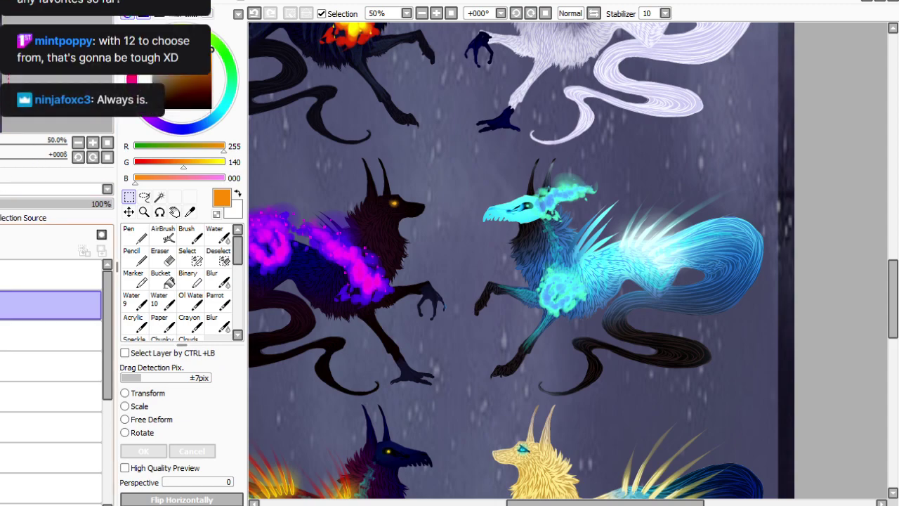
Place a mirrored copy of the orange flames on the dark red creature, from the shoulder across to the haunch.
{"action": "left_click", "coordinate": [49, 335]}
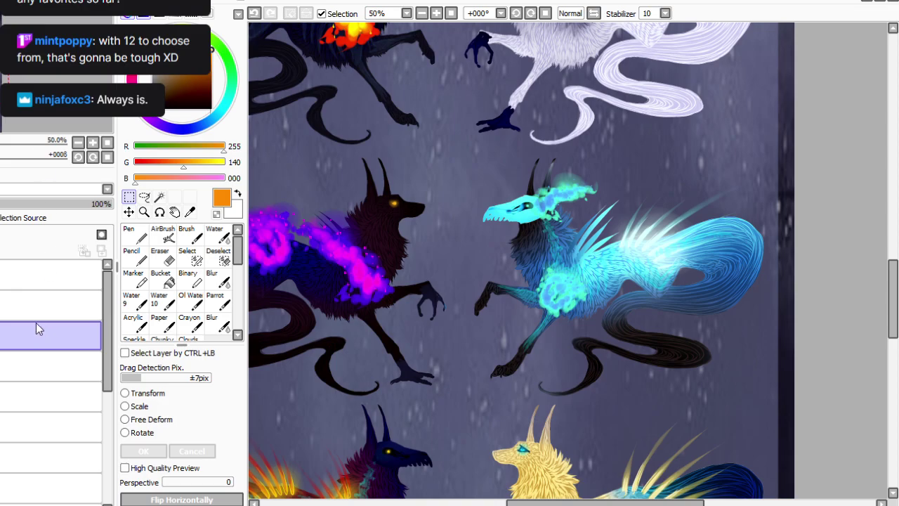
{"action": "left_click", "coordinate": [138, 407]}
{"action": "key", "text": "Home"}
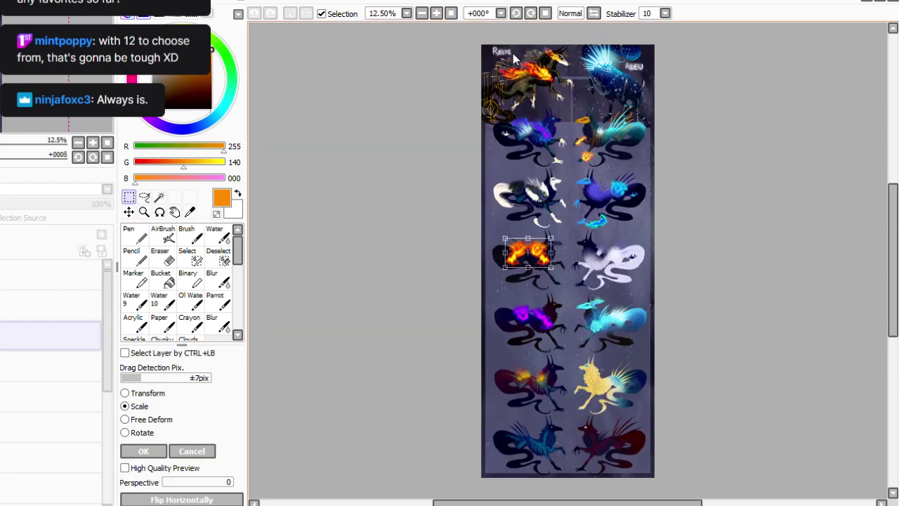
{"action": "scroll", "coordinate": [588, 24], "scroll_direction": "up", "scroll_amount": 3}
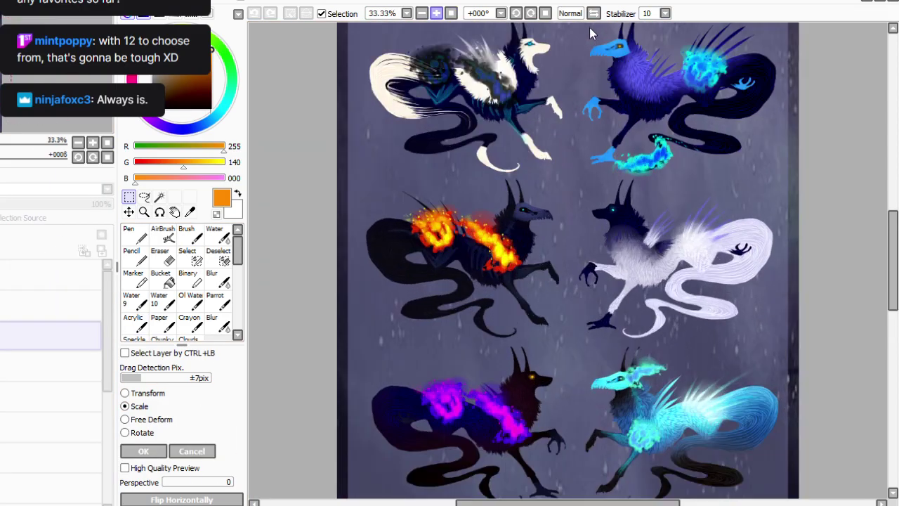
{"action": "scroll", "coordinate": [586, 27], "scroll_direction": "down", "scroll_amount": 3}
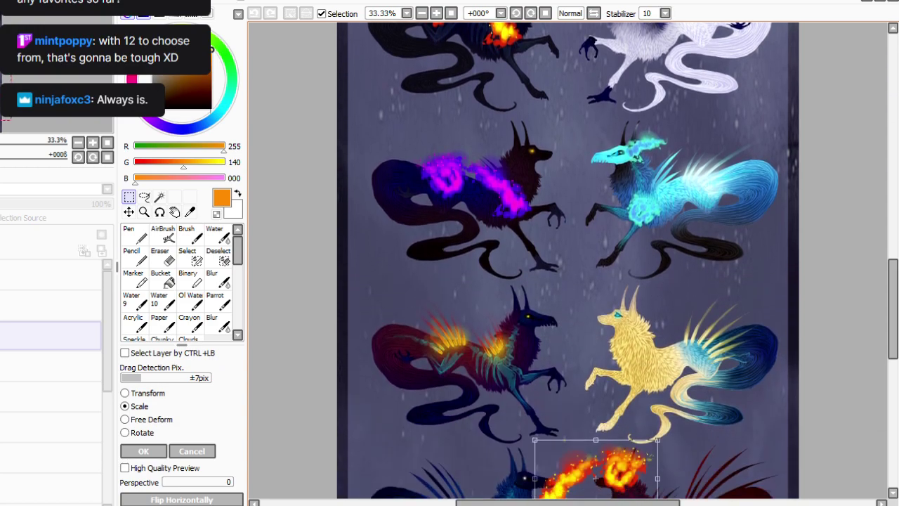
{"action": "scroll", "coordinate": [587, 26], "scroll_direction": "down", "scroll_amount": 3}
{"action": "left_click_drag", "start_coordinate": [767, 400], "coordinate": [836, 457]}
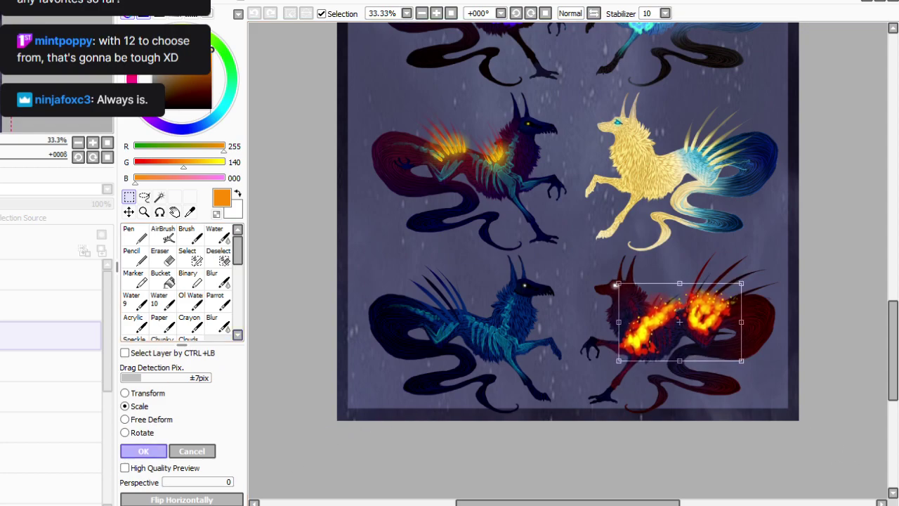
{"action": "left_click", "coordinate": [143, 451]}
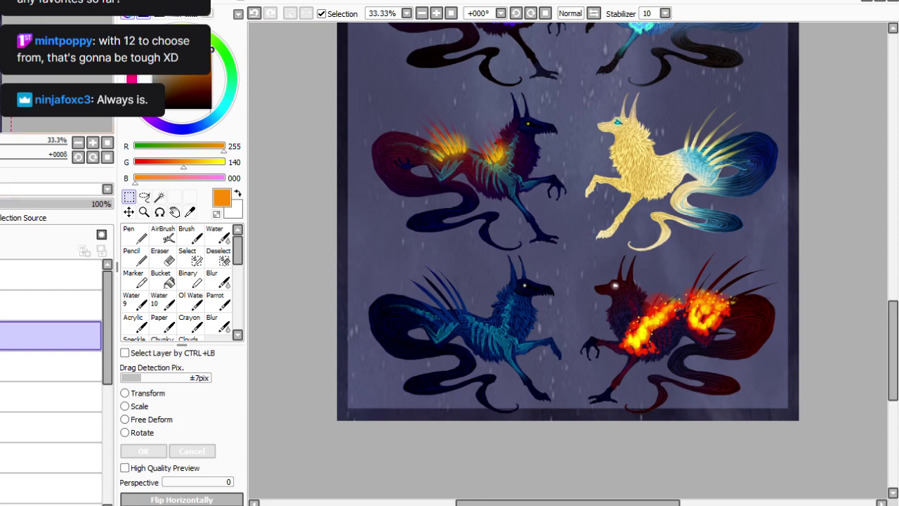
Paste another copy of the flames and rotate it over the blue skeletal creature's tail, with the round flame at the lower end.
{"action": "key", "text": "ctrl+v"}
{"action": "key", "text": "ctrl+t"}
{"action": "left_click_drag", "start_coordinate": [882, 422], "coordinate": [515, 420]}
{"action": "left_click", "coordinate": [125, 433]}
{"action": "left_click_drag", "start_coordinate": [478, 281], "coordinate": [623, 469]}
{"action": "left_click_drag", "start_coordinate": [511, 430], "coordinate": [546, 470]}
{"action": "left_click_drag", "start_coordinate": [486, 500], "coordinate": [510, 474]}
{"action": "key", "text": "Return"}
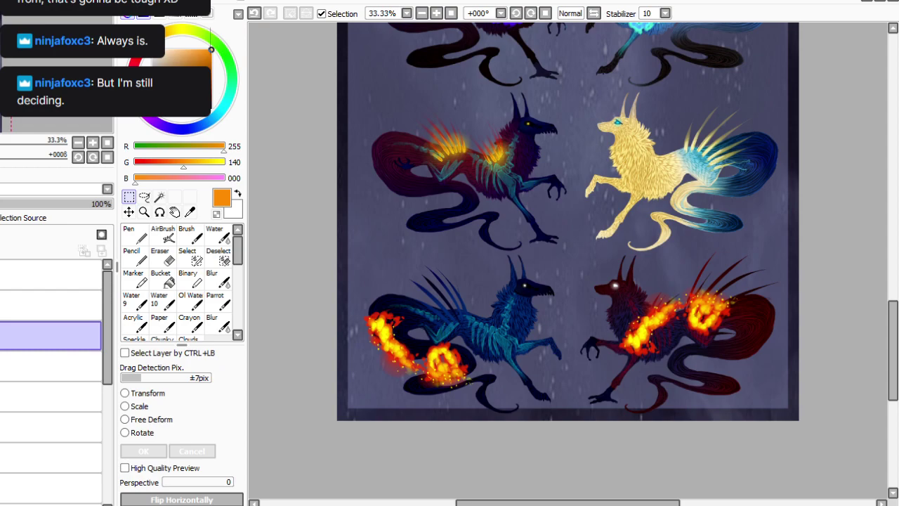
Recolour the flames on the blue skeletal creature's tail to violet.
{"action": "left_click", "coordinate": [174, 128]}
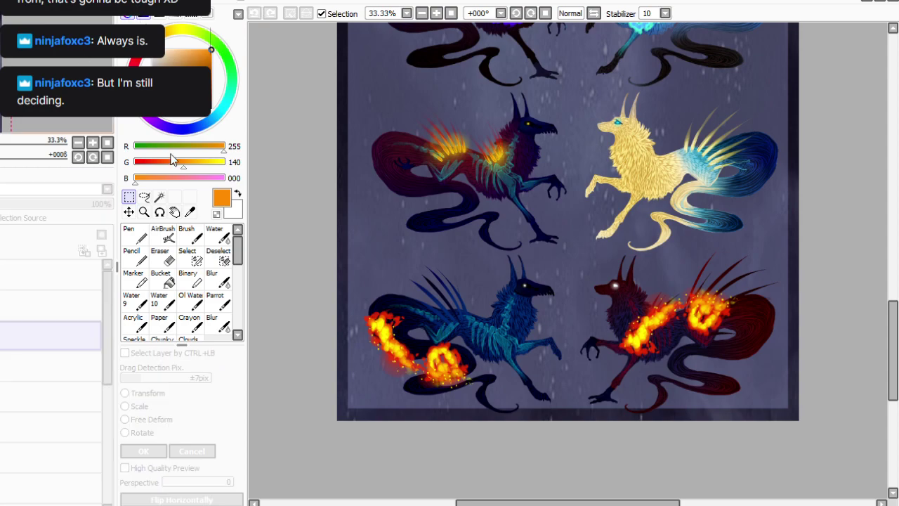
{"action": "left_click_drag", "start_coordinate": [205, 333], "coordinate": [129, 356]}
{"action": "left_click", "coordinate": [253, 408]}
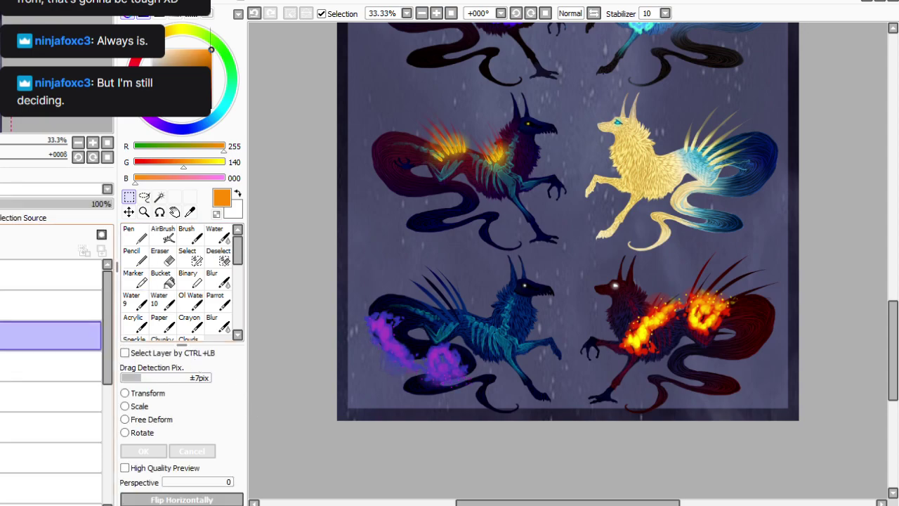
Duplicate the dark red creature's orange flames and place the copy across the golden creature's body.
{"action": "left_click", "coordinate": [1, 366]}
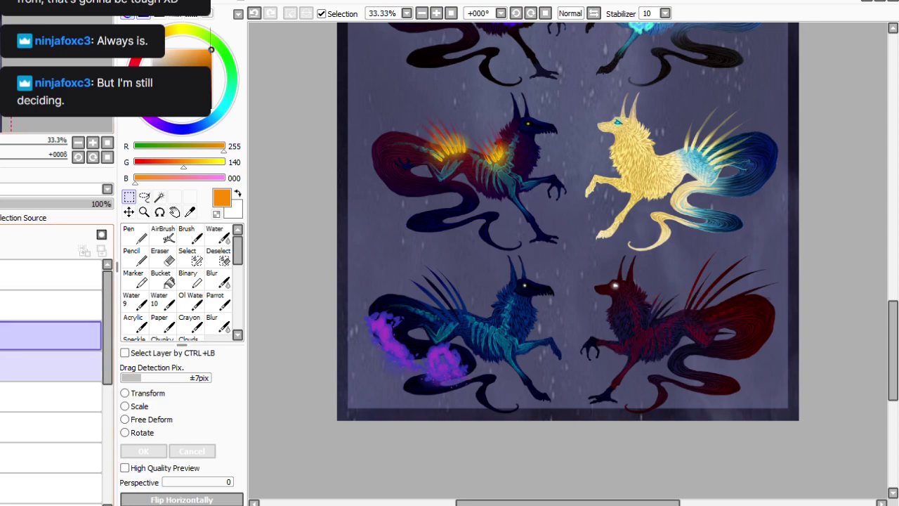
{"action": "left_click", "coordinate": [2, 366]}
{"action": "left_click", "coordinate": [50, 366]}
{"action": "key", "text": "ctrl+c"}
{"action": "key", "text": "ctrl+v"}
{"action": "left_click", "coordinate": [132, 406]}
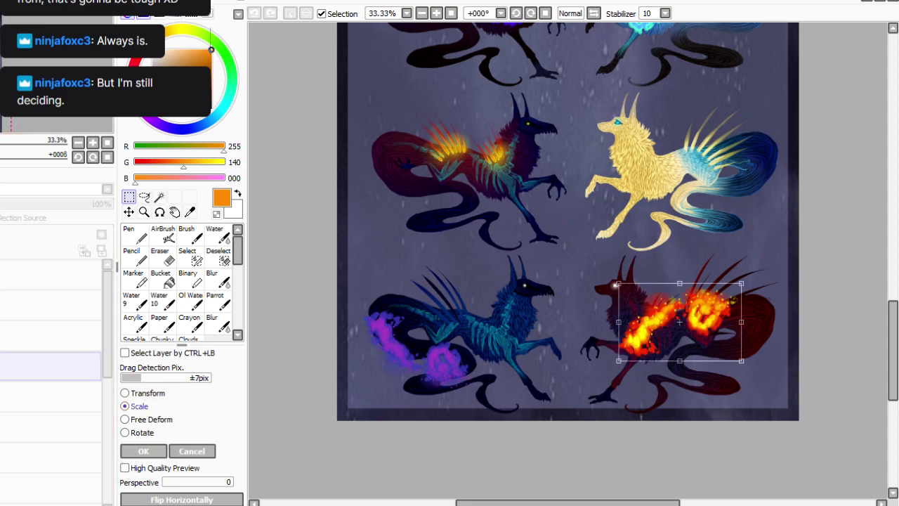
{"action": "left_click_drag", "start_coordinate": [826, 443], "coordinate": [856, 238]}
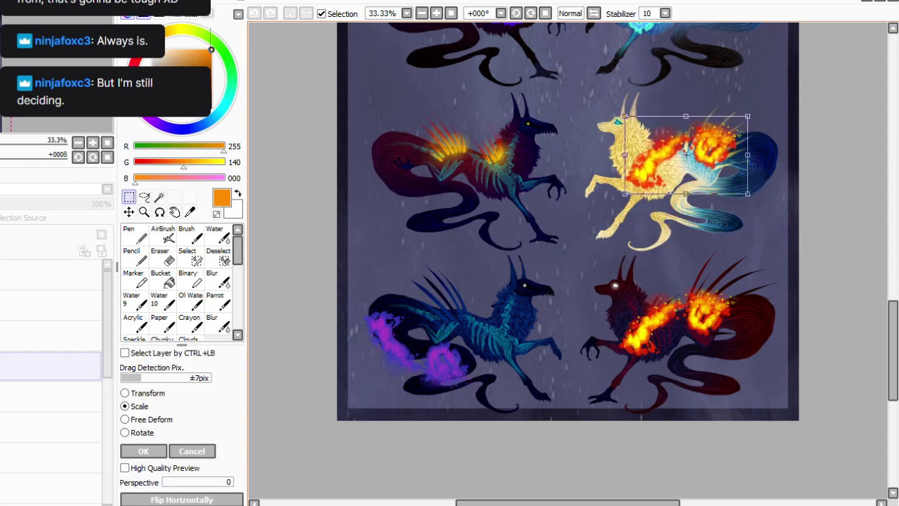
{"action": "scroll", "coordinate": [568, 259], "scroll_direction": "up", "scroll_amount": 3}
{"action": "key", "text": "Return"}
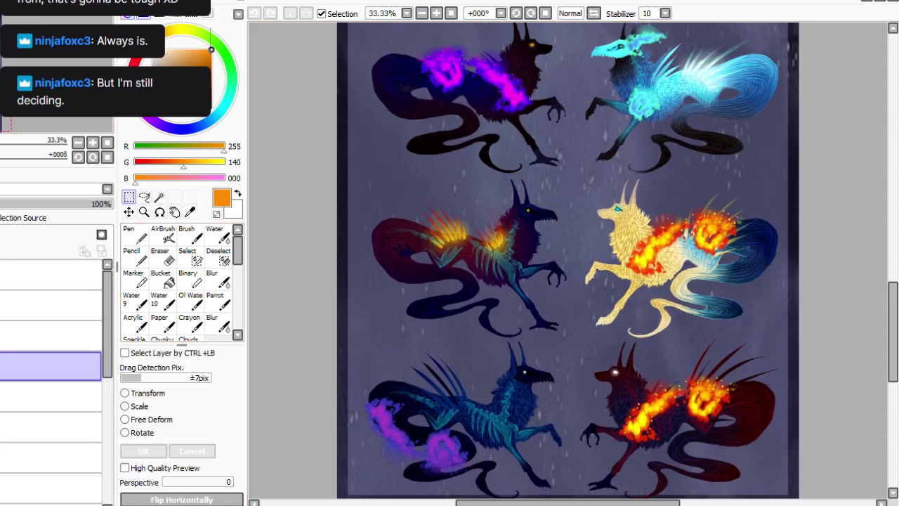
Try recolouring the golden creature's flames to dark blue.
{"action": "left_click", "coordinate": [147, 21]}
{"action": "left_click_drag", "start_coordinate": [204, 324], "coordinate": [264, 354]}
{"action": "left_click_drag", "start_coordinate": [146, 351], "coordinate": [239, 355]}
{"action": "left_click_drag", "start_coordinate": [238, 323], "coordinate": [64, 326]}
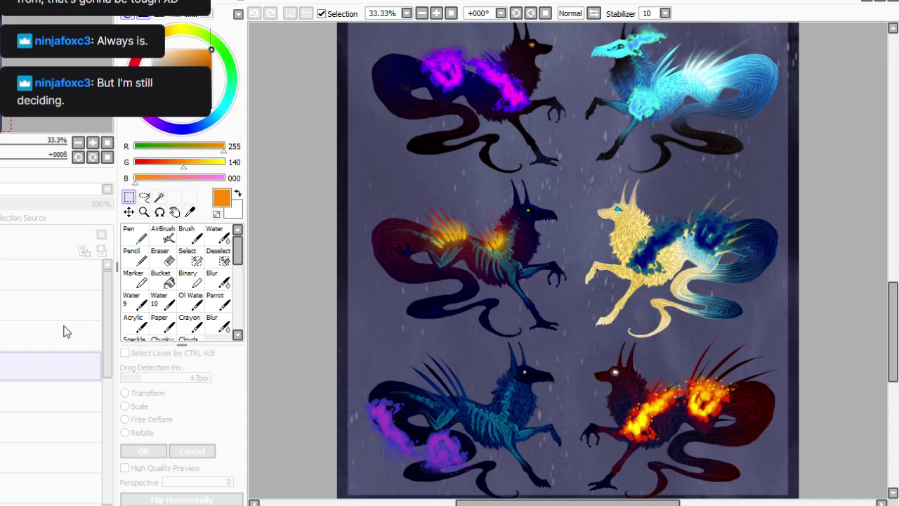
{"action": "left_click", "coordinate": [285, 368]}
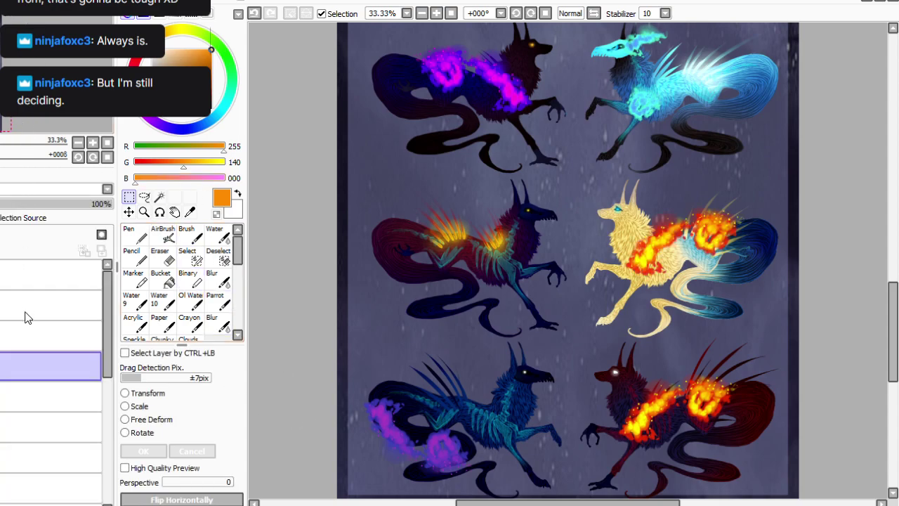
Mirror the golden creature's flames, move them onto the red-and-teal skeletal creature, and set their layer opacity to 100%.
{"action": "left_click", "coordinate": [64, 308]}
{"action": "left_click", "coordinate": [144, 406]}
{"action": "left_click_drag", "start_coordinate": [825, 334], "coordinate": [604, 347]}
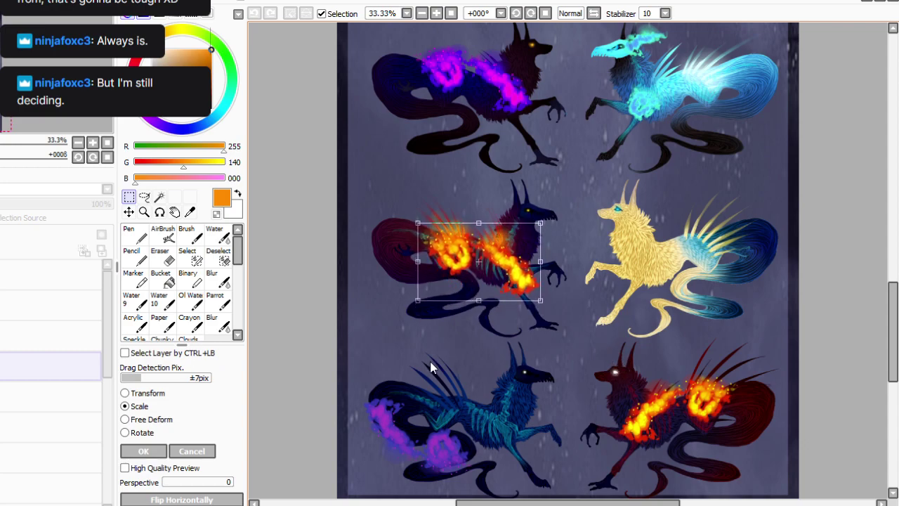
{"action": "key", "text": "Return"}
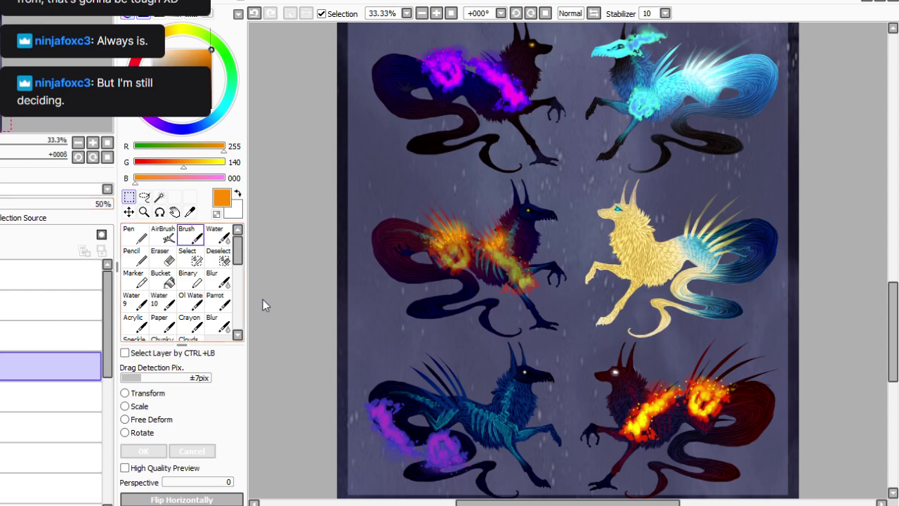
{"action": "left_click", "coordinate": [1, 366]}
{"action": "left_click", "coordinate": [451, 13]}
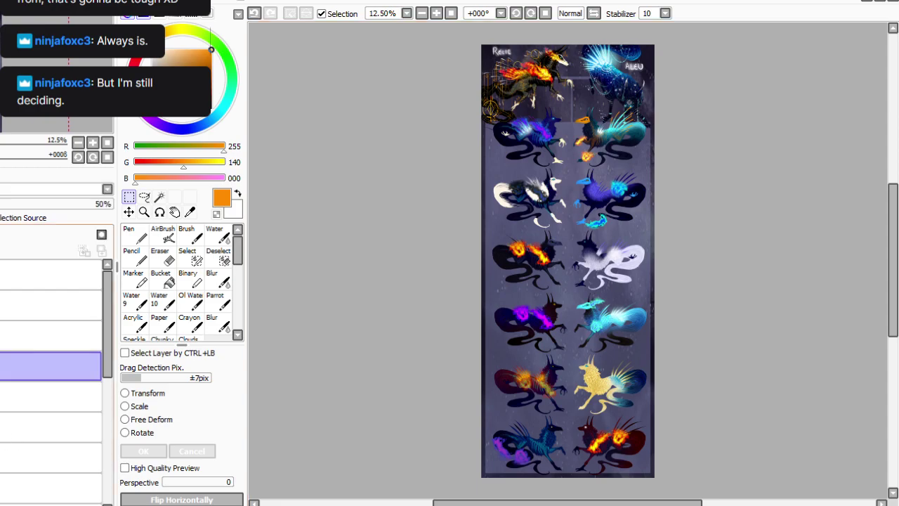
{"action": "left_click_drag", "start_coordinate": [63, 204], "coordinate": [114, 203]}
Rotate the skeletal creature's orange flames so the long one runs under the ribs and the round one sits by the front leg.
{"action": "left_click", "coordinate": [436, 13]}
{"action": "left_click", "coordinate": [436, 13]}
{"action": "left_click", "coordinate": [437, 13]}
{"action": "scroll", "coordinate": [568, 260], "scroll_direction": "down", "scroll_amount": 5}
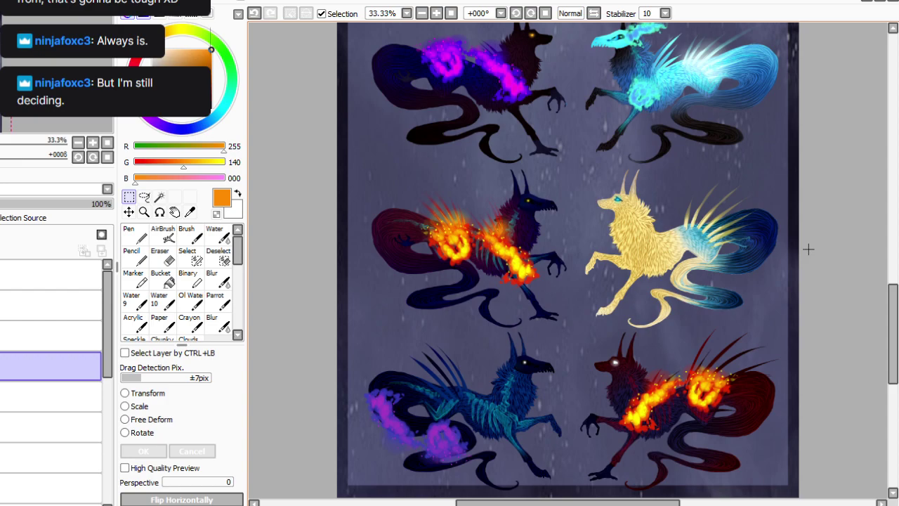
{"action": "left_click_drag", "start_coordinate": [560, 314], "coordinate": [376, 151]}
{"action": "left_click", "coordinate": [141, 433]}
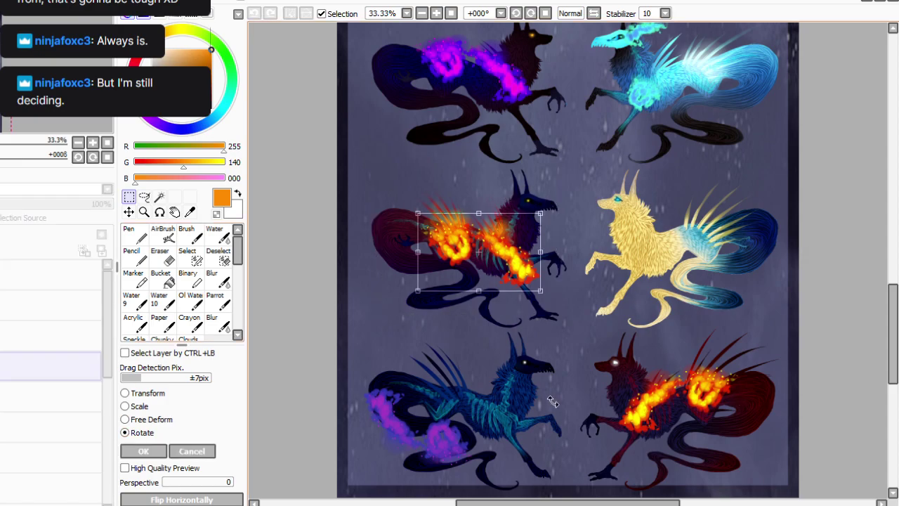
{"action": "left_click_drag", "start_coordinate": [549, 395], "coordinate": [705, 292]}
{"action": "left_click_drag", "start_coordinate": [527, 357], "coordinate": [634, 380]}
{"action": "key", "text": "Return"}
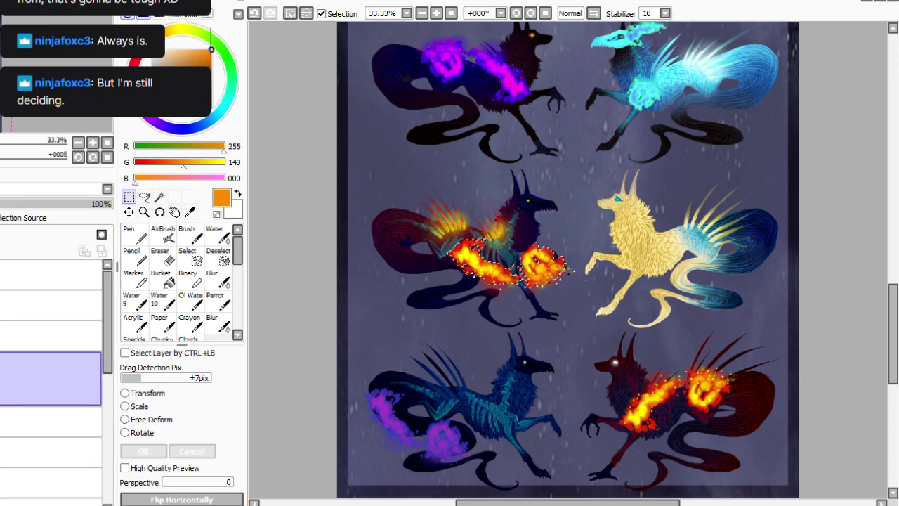
Lasso and cut out the round flame, and erase the long flame's overlap on the front leg with a size 25, density 100 eraser.
{"action": "left_click", "coordinate": [144, 198]}
{"action": "left_click_drag", "start_coordinate": [541, 233], "coordinate": [558, 304]}
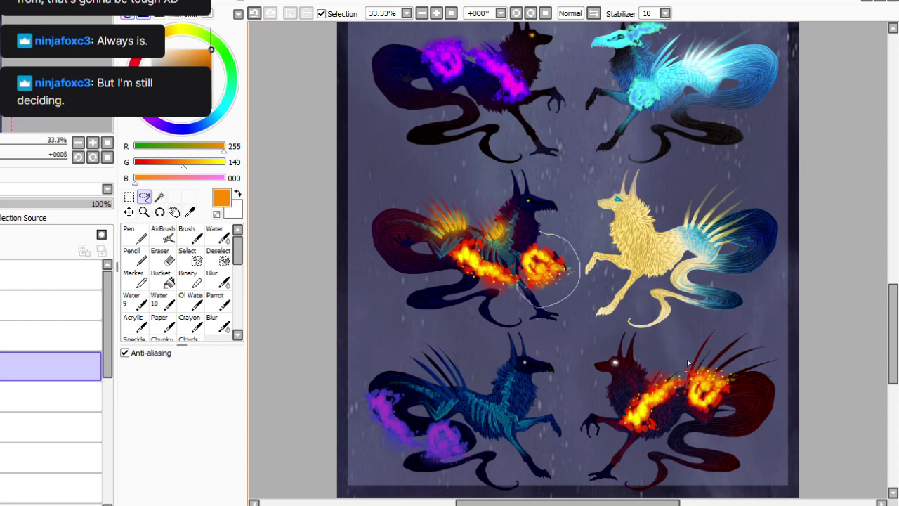
{"action": "key", "text": "Delete"}
{"action": "left_click", "coordinate": [166, 257]}
{"action": "left_click", "coordinate": [436, 13]}
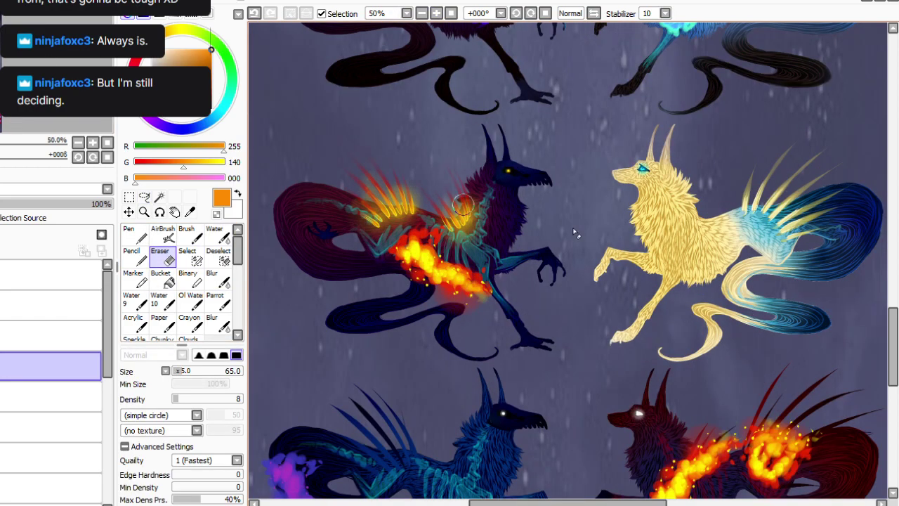
{"action": "left_click_drag", "start_coordinate": [219, 399], "coordinate": [243, 399]}
{"action": "left_click", "coordinate": [176, 371]}
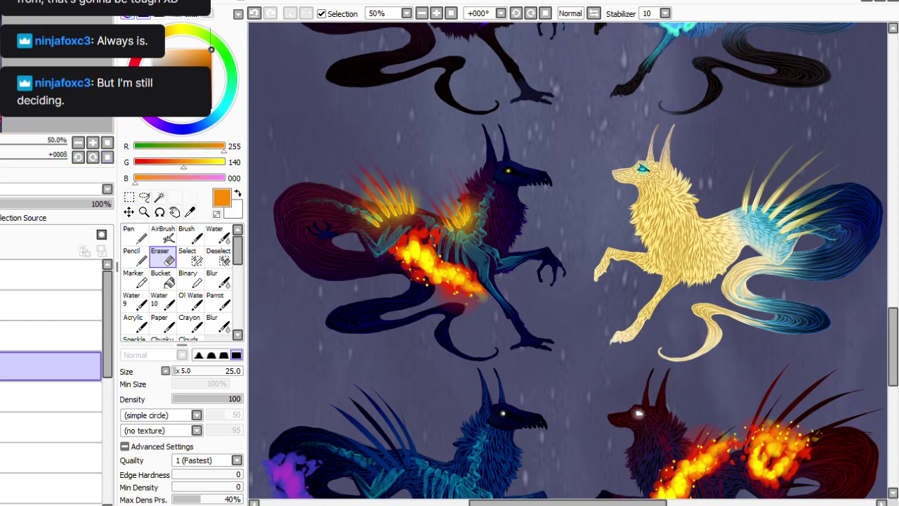
Paste the round flame back, shrink and rotate it, and place it on the skeletal creature's chest above the raised front leg.
{"action": "key", "text": "ctrl+v"}
{"action": "left_click", "coordinate": [129, 198]}
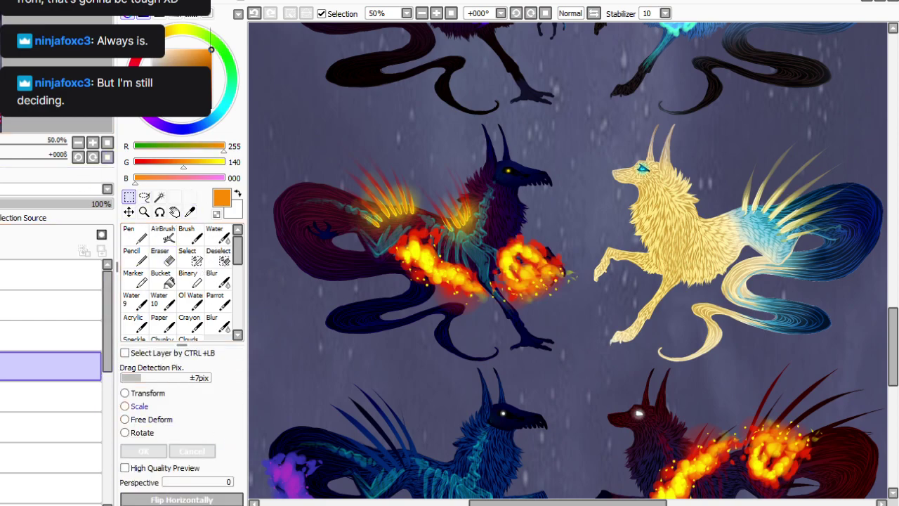
{"action": "left_click", "coordinate": [139, 406]}
{"action": "left_click_drag", "start_coordinate": [486, 234], "coordinate": [520, 262]}
{"action": "left_click_drag", "start_coordinate": [558, 289], "coordinate": [555, 288]}
{"action": "left_click_drag", "start_coordinate": [710, 372], "coordinate": [647, 348]}
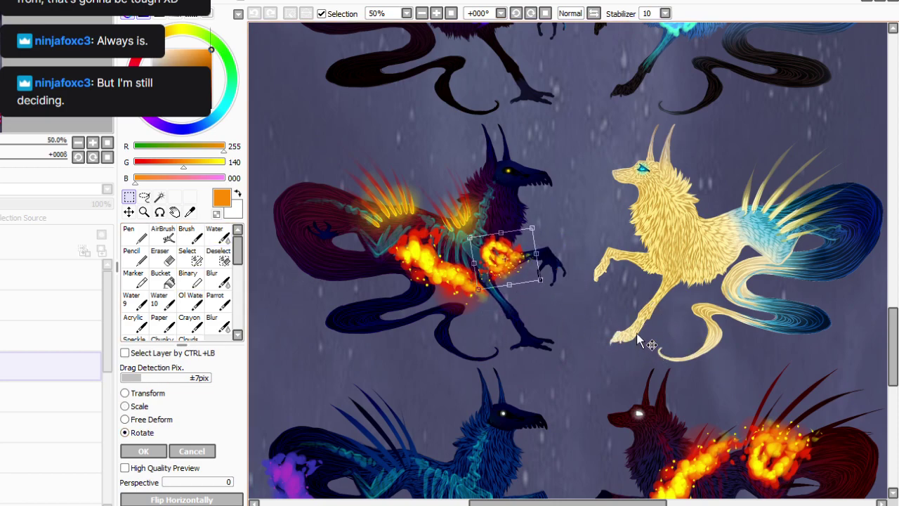
{"action": "key", "text": "Return"}
Soften the round flame where it overlaps the chest and front leg with a size 65, density 12 eraser.
{"action": "key", "text": "e"}
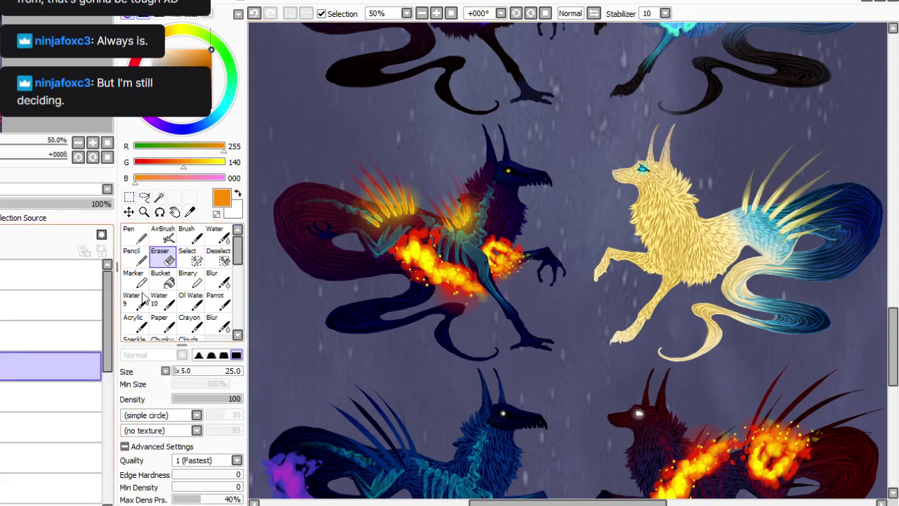
{"action": "left_click", "coordinate": [220, 302]}
{"action": "left_click", "coordinate": [163, 258]}
{"action": "left_click", "coordinate": [181, 399]}
{"action": "left_click", "coordinate": [182, 371]}
{"action": "mouse_move", "coordinate": [521, 259]}
{"action": "left_mouse_down"}
{"action": "mouse_move", "coordinate": [516, 232]}
{"action": "mouse_move", "coordinate": [504, 287]}
{"action": "left_mouse_up"}
{"action": "mouse_move", "coordinate": [498, 224]}
{"action": "left_mouse_down"}
{"action": "mouse_move", "coordinate": [489, 245]}
{"action": "mouse_move", "coordinate": [502, 225]}
{"action": "left_mouse_up"}
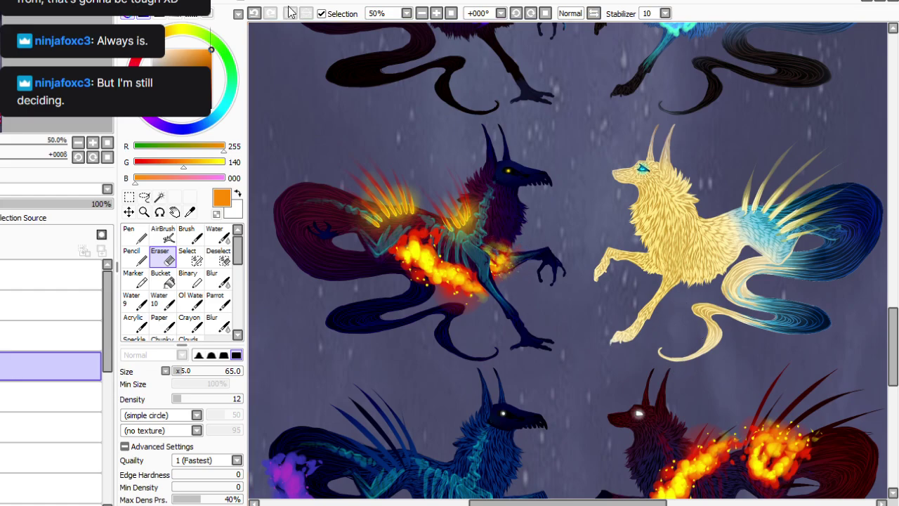
Merge the skeletal creature's round flame with its long flame and combine the neighbouring flame layers, toggling visibility to check them.
{"action": "left_click", "coordinate": [422, 13]}
{"action": "key", "text": "ctrl+e"}
{"action": "left_click_drag", "start_coordinate": [9, 366], "coordinate": [8, 305]}
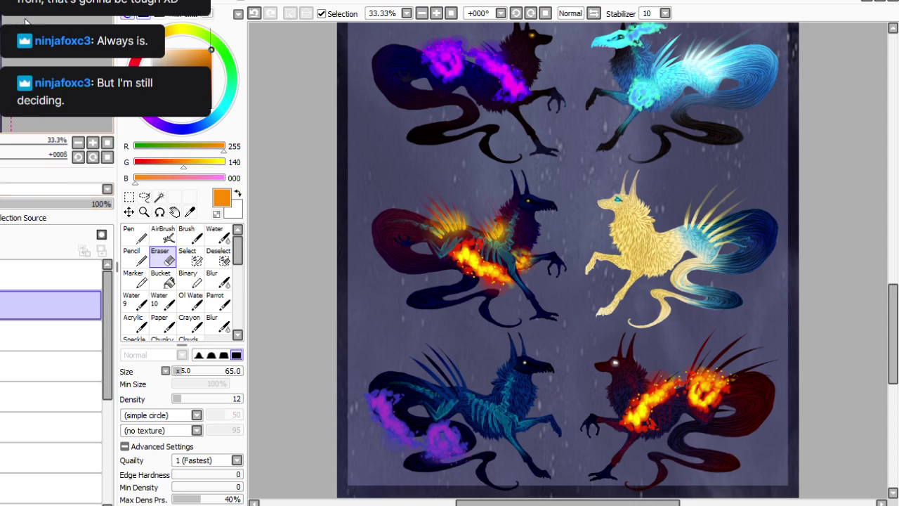
{"action": "key", "text": "ctrl+e"}
{"action": "left_click", "coordinate": [2, 305]}
{"action": "left_click", "coordinate": [3, 305]}
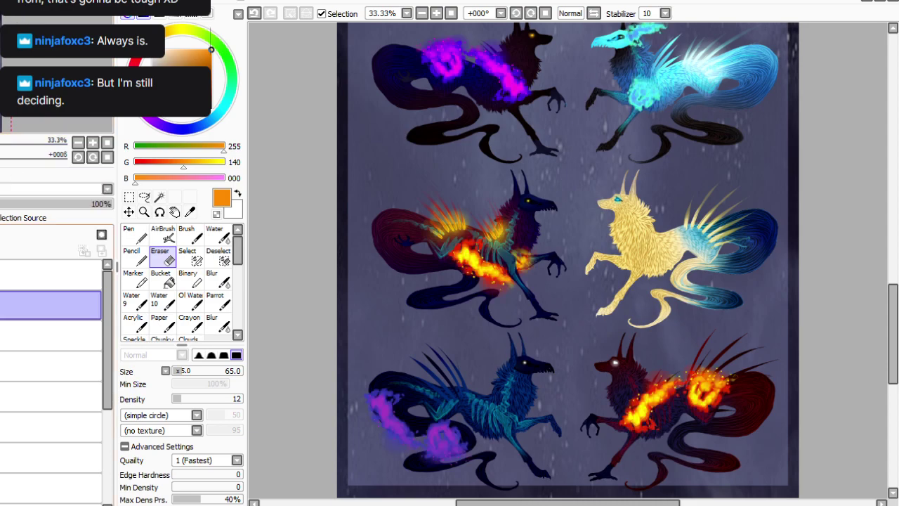
{"action": "left_click", "coordinate": [50, 336]}
{"action": "key", "text": "ctrl+e"}
{"action": "left_click", "coordinate": [3, 335]}
{"action": "left_click", "coordinate": [3, 336]}
Look over the creature designs and the Relic and Aleu reference characters across the whole sheet.
{"action": "left_click", "coordinate": [451, 14]}
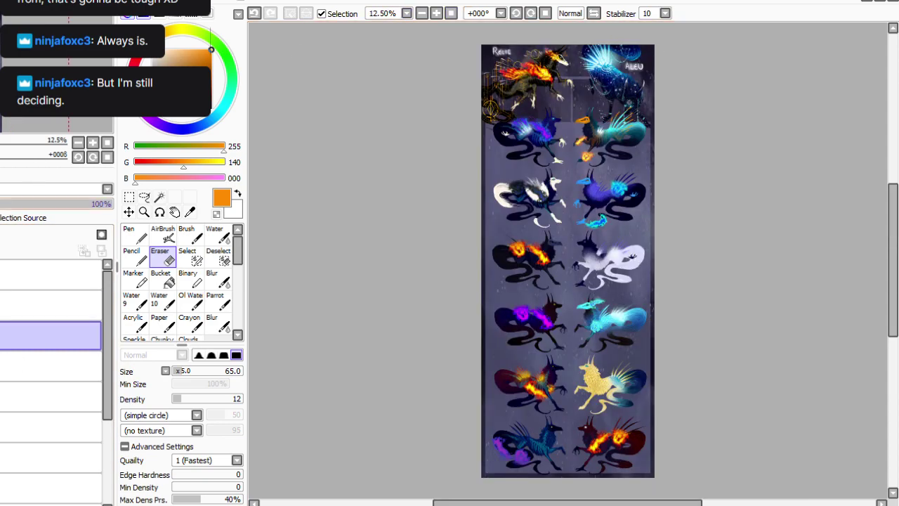
{"action": "scroll", "coordinate": [580, 68], "scroll_direction": "up", "scroll_amount": 1}
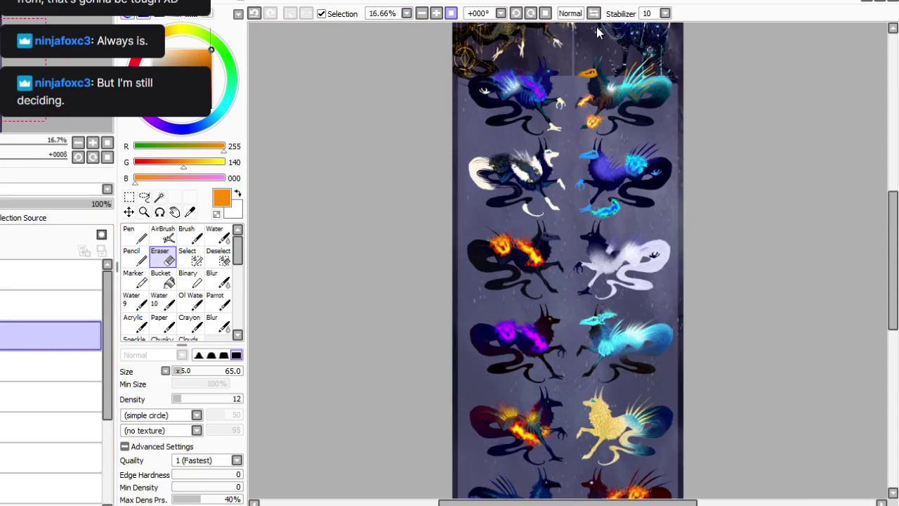
{"action": "scroll", "coordinate": [586, 28], "scroll_direction": "up", "scroll_amount": 2}
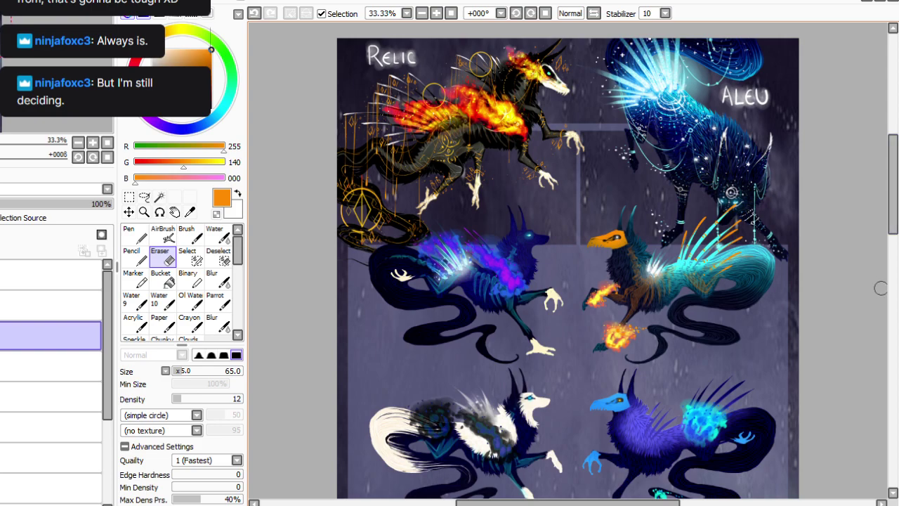
{"action": "mouse_move", "coordinate": [893, 186]}
{"action": "left_mouse_down"}
{"action": "mouse_move", "coordinate": [893, 375]}
{"action": "mouse_move", "coordinate": [893, 212]}
{"action": "mouse_move", "coordinate": [893, 352]}
{"action": "mouse_move", "coordinate": [893, 270]}
{"action": "left_mouse_up"}
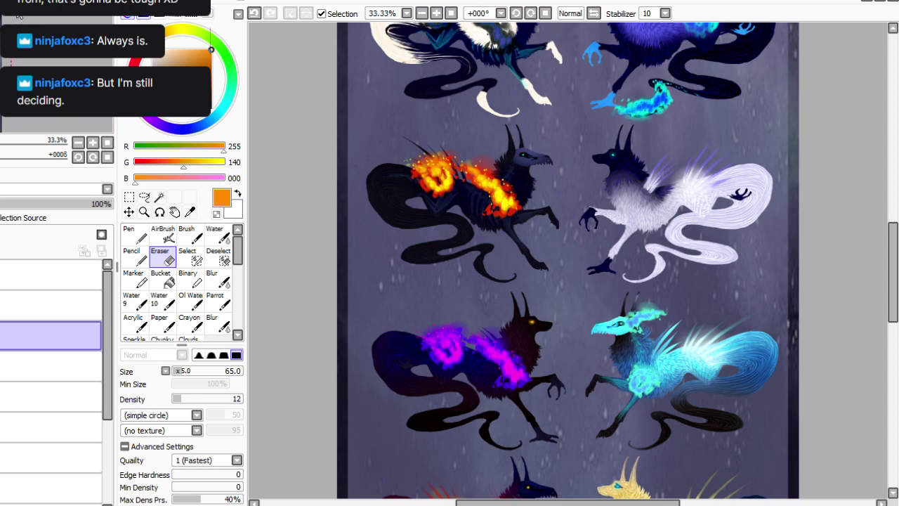
{"action": "left_click", "coordinate": [217, 301]}
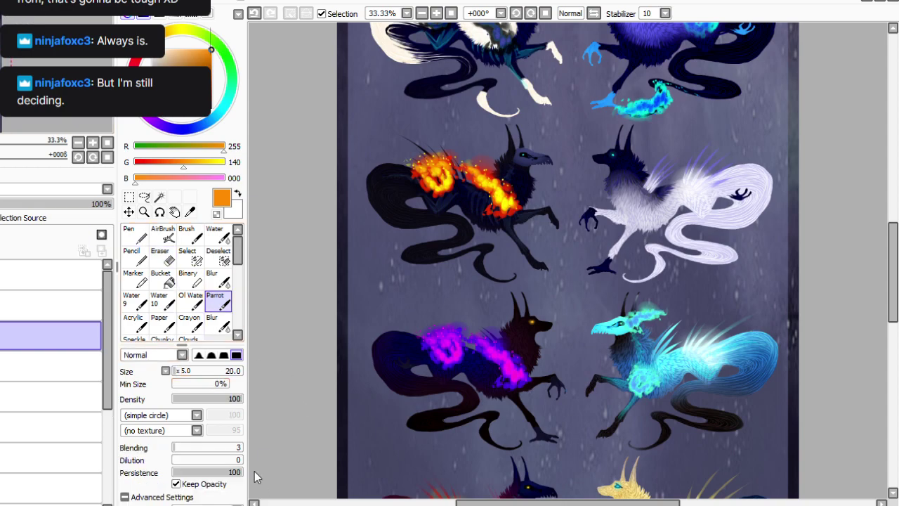
{"action": "left_click_drag", "start_coordinate": [893, 270], "coordinate": [893, 156]}
{"action": "left_click", "coordinate": [437, 14]}
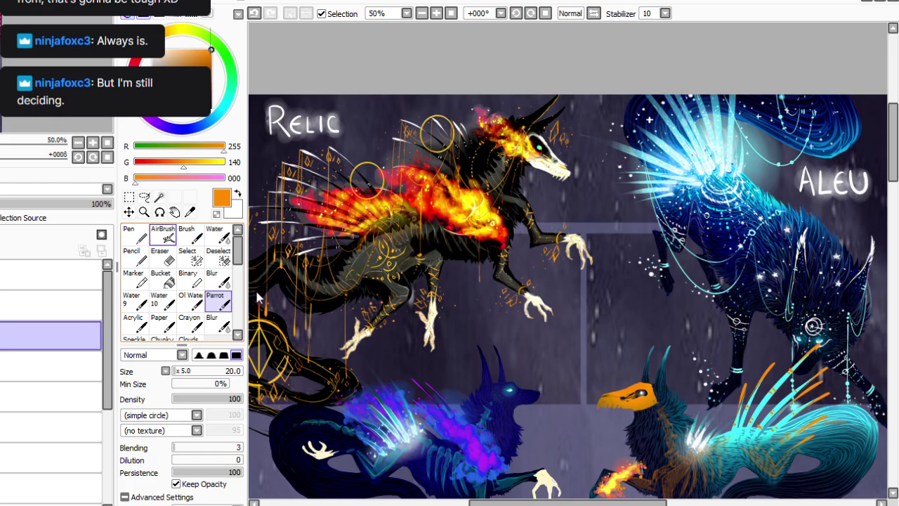
{"action": "left_click_drag", "start_coordinate": [894, 143], "coordinate": [893, 161]}
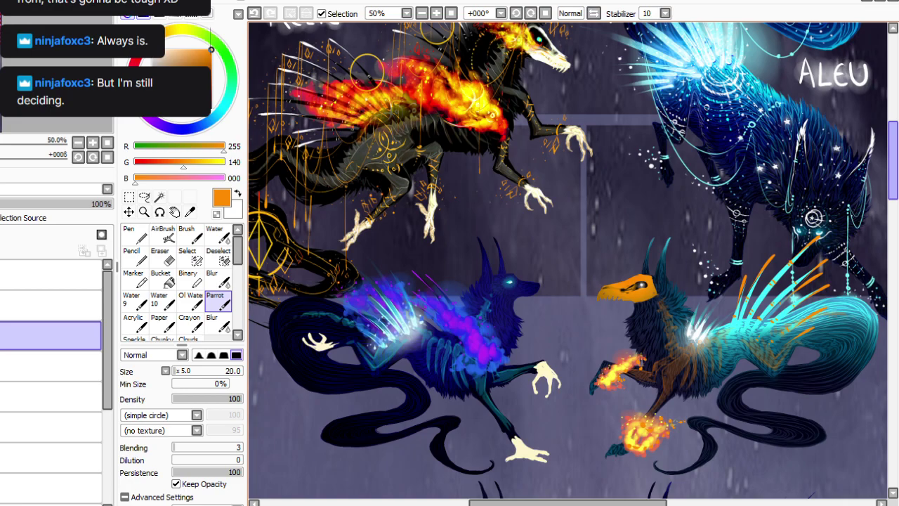
{"action": "left_click", "coordinate": [224, 105]}
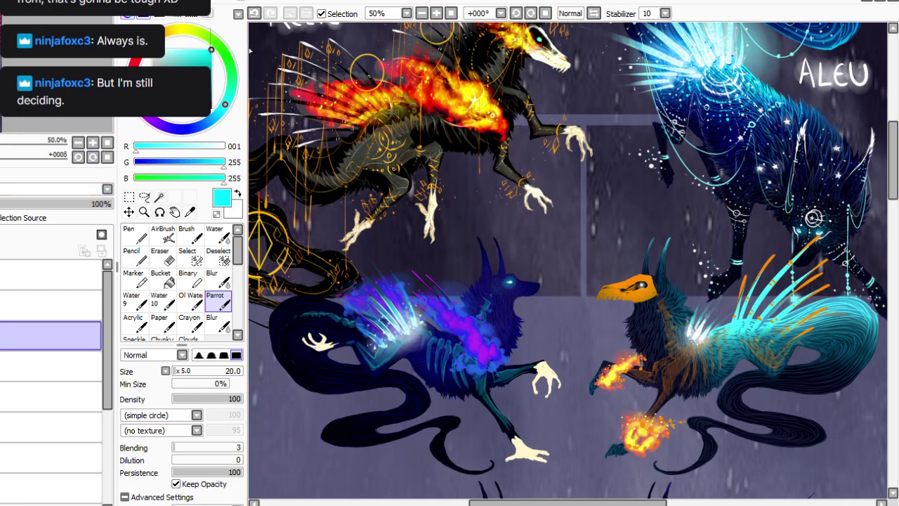
{"action": "left_click", "coordinate": [422, 12]}
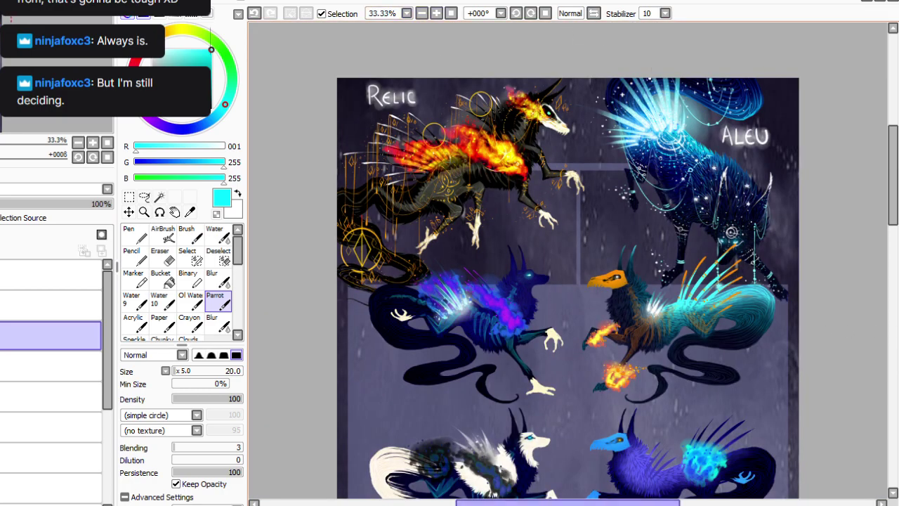
{"action": "left_click_drag", "start_coordinate": [569, 503], "coordinate": [597, 502]}
{"action": "left_click", "coordinate": [436, 12]}
{"action": "left_click_drag", "start_coordinate": [891, 133], "coordinate": [890, 122]}
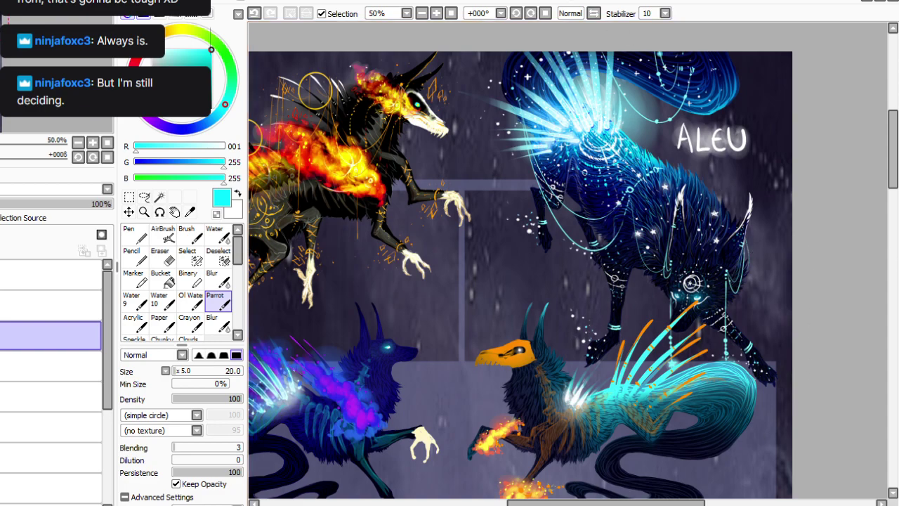
Sample orange from the orange-headed creature's skull and paint small stars and dots on its neck and chest with a size 20 Parrot brush.
{"action": "left_click_drag", "start_coordinate": [893, 153], "coordinate": [892, 174]}
{"action": "left_click_drag", "start_coordinate": [607, 502], "coordinate": [598, 502]}
{"action": "left_click", "coordinate": [190, 213]}
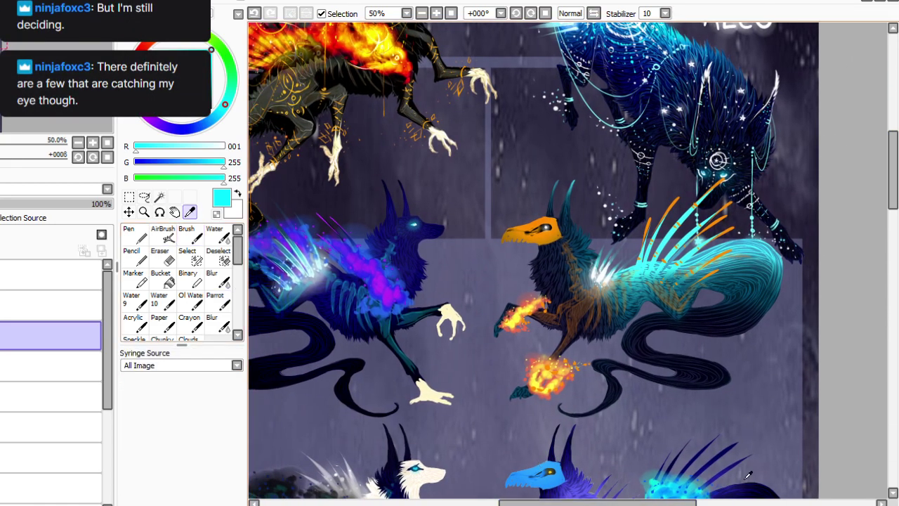
{"action": "left_click", "coordinate": [532, 232]}
{"action": "left_click", "coordinate": [219, 302]}
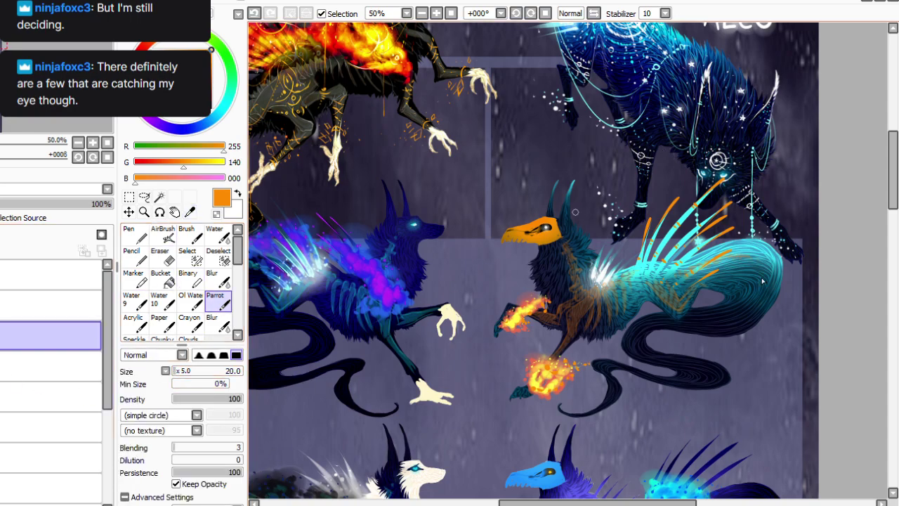
{"action": "left_click", "coordinate": [577, 247]}
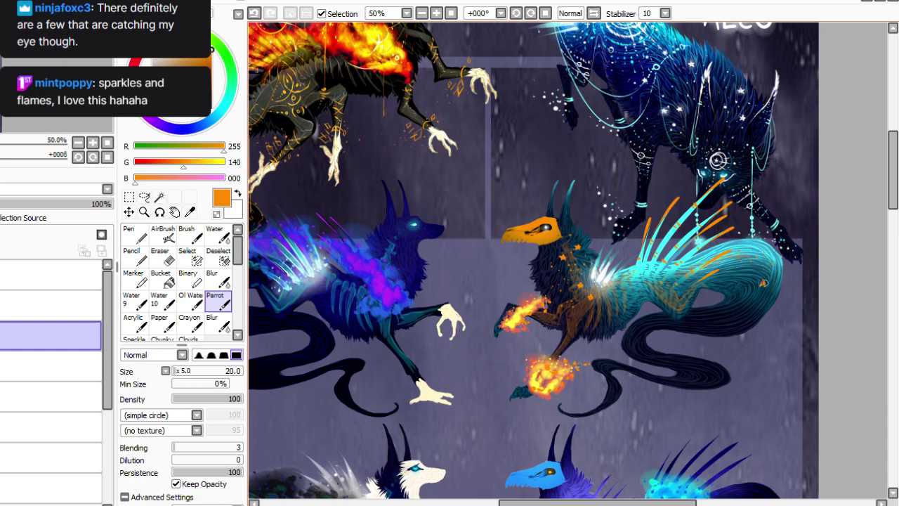
Continue the orange stars and dots along the orange-headed creature's curling tail to its tip, working on a canvas rotated 22 degrees.
{"action": "left_click", "coordinate": [739, 308]}
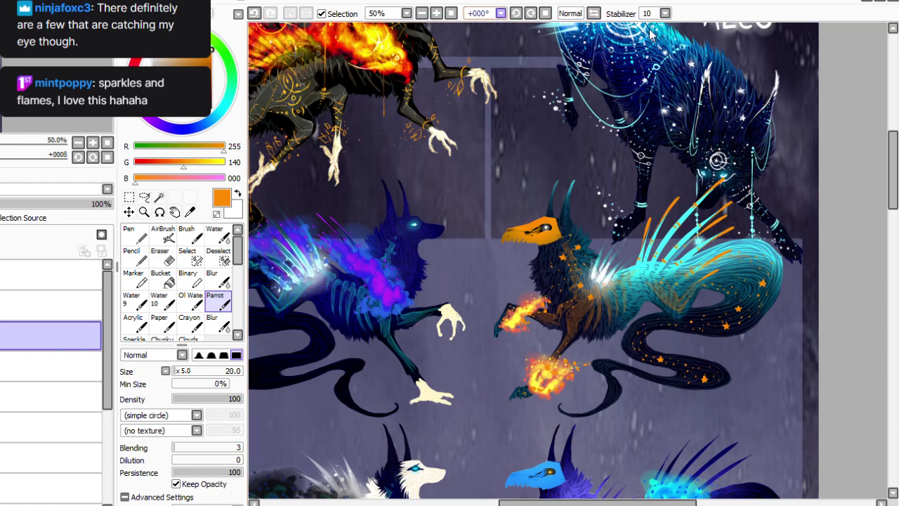
{"action": "left_click", "coordinate": [531, 13]}
{"action": "left_click", "coordinate": [532, 14]}
{"action": "left_click_drag", "start_coordinate": [893, 202], "coordinate": [893, 212]}
{"action": "scroll", "coordinate": [751, 273], "scroll_direction": "down", "scroll_amount": 3}
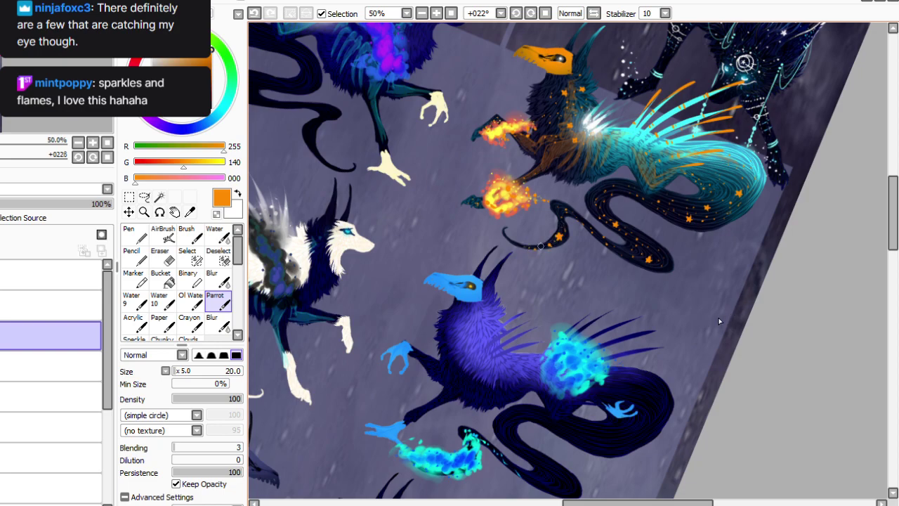
{"action": "scroll", "coordinate": [843, 227], "scroll_direction": "up", "scroll_amount": 3}
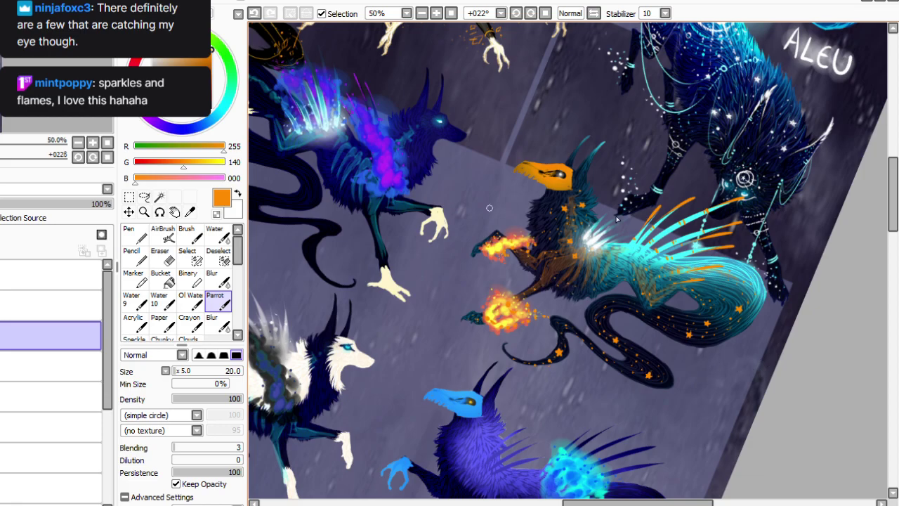
{"action": "key", "text": "Home"}
Choose cyan RGB 57, 235, 246 and paint stars and dots on the neck and front legs of the blue creature with purple flames.
{"action": "left_click_drag", "start_coordinate": [605, 503], "coordinate": [571, 503]}
{"action": "left_click", "coordinate": [190, 211]}
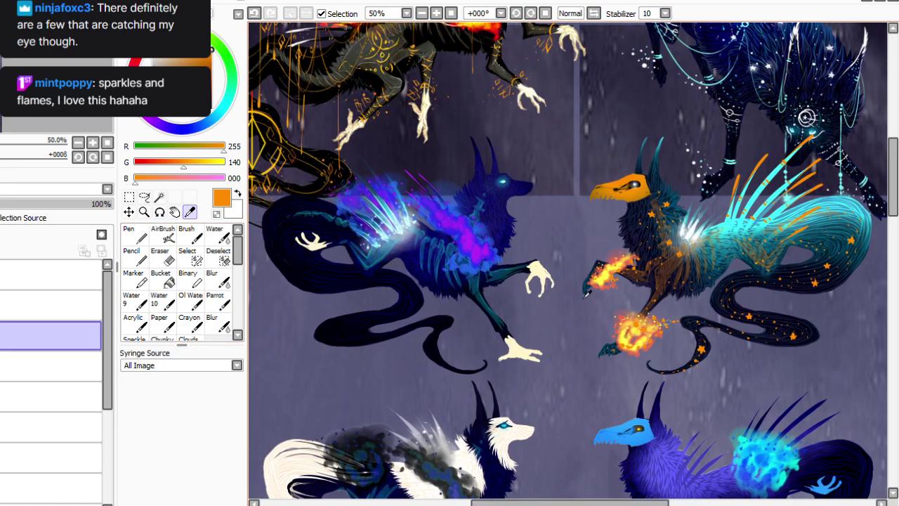
{"action": "left_click", "coordinate": [619, 304]}
{"action": "left_click", "coordinate": [217, 113]}
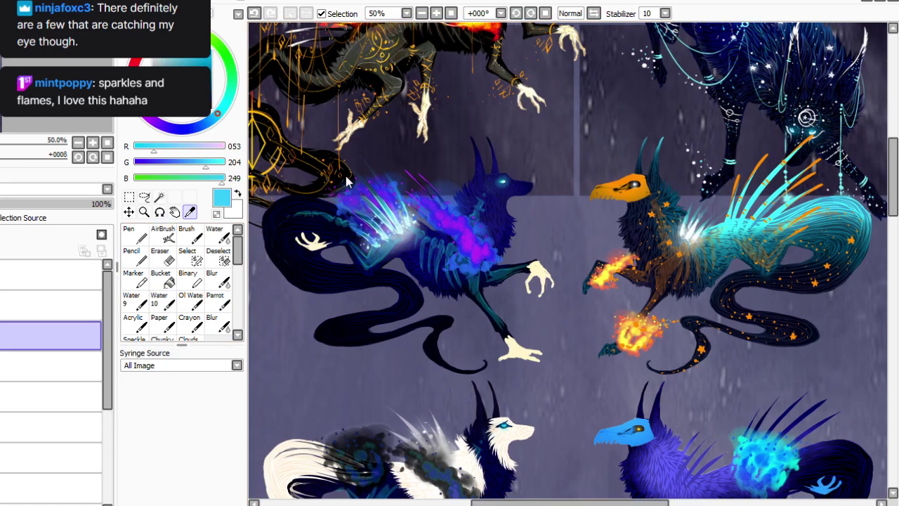
{"action": "left_click", "coordinate": [218, 302]}
{"action": "left_click_drag", "start_coordinate": [218, 112], "coordinate": [225, 106]}
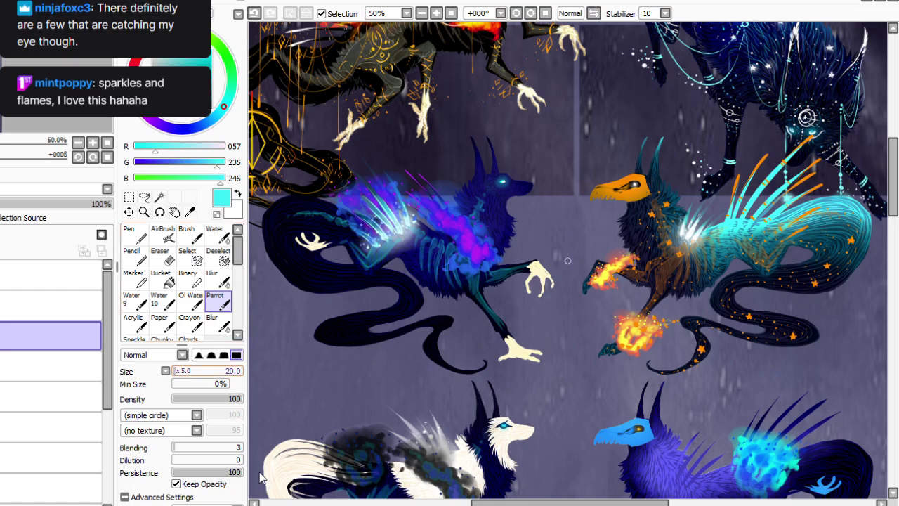
{"action": "left_click_drag", "start_coordinate": [893, 186], "coordinate": [893, 180]}
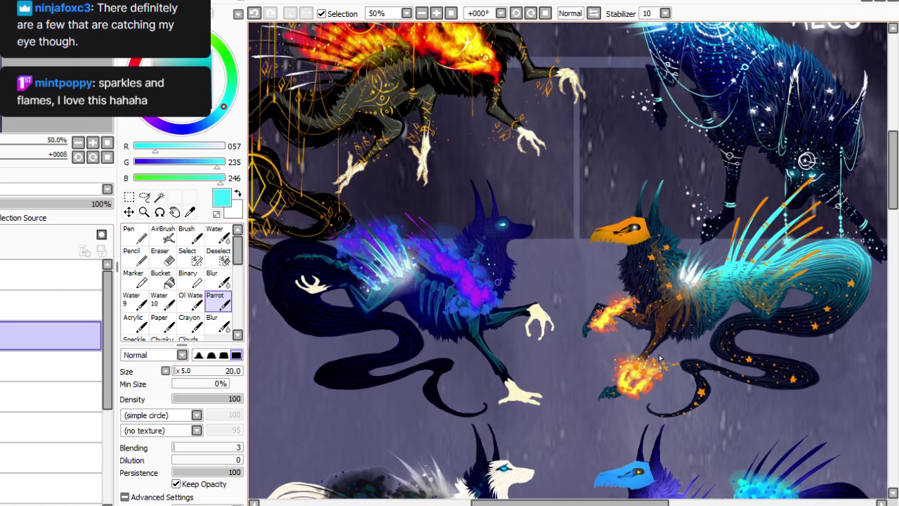
{"action": "left_click_drag", "start_coordinate": [503, 263], "coordinate": [501, 265]}
{"action": "mouse_move", "coordinate": [476, 230]}
{"action": "left_mouse_down"}
{"action": "mouse_move", "coordinate": [476, 241]}
{"action": "mouse_move", "coordinate": [480, 236]}
{"action": "left_mouse_up"}
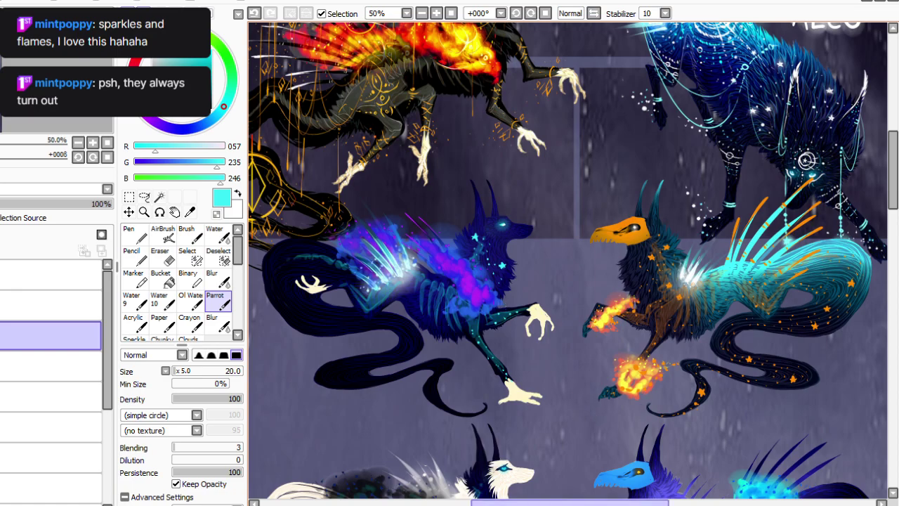
Scatter cyan stars and dots along the purple-flamed blue creature's tail with the size 20 Parrot brush.
{"action": "left_click_drag", "start_coordinate": [483, 503], "coordinate": [472, 503]}
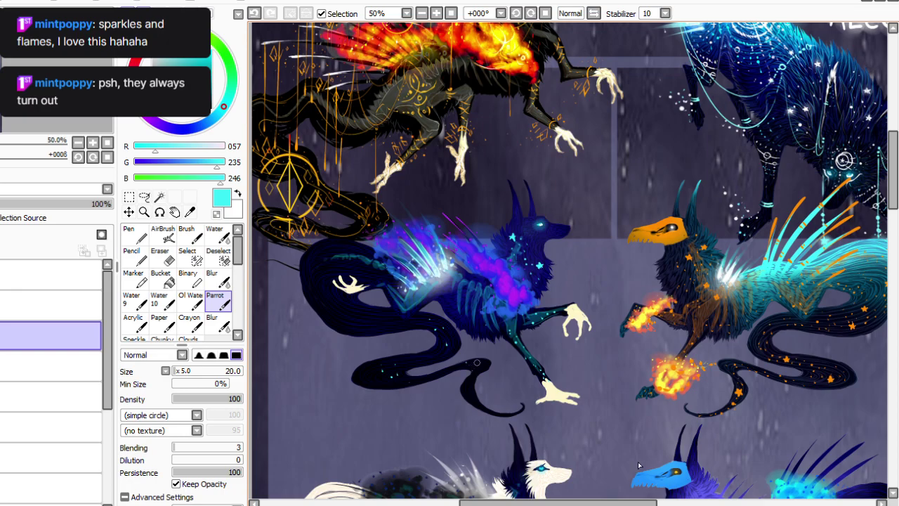
{"action": "left_click_drag", "start_coordinate": [470, 384], "coordinate": [469, 391]}
{"action": "left_click_drag", "start_coordinate": [416, 378], "coordinate": [418, 380]}
{"action": "left_click_drag", "start_coordinate": [370, 365], "coordinate": [372, 366]}
{"action": "left_click_drag", "start_coordinate": [327, 264], "coordinate": [333, 271]}
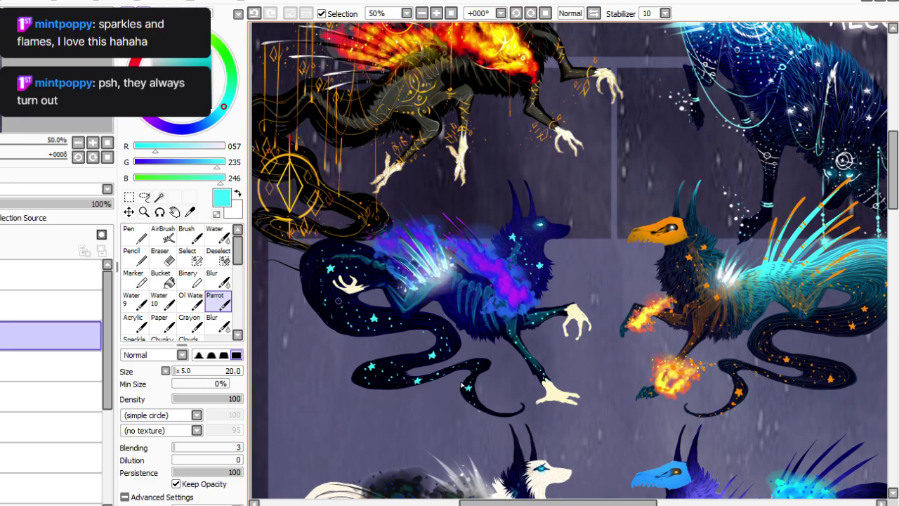
Add cyan diamond outlines to the purple-flamed blue creature's tail, neck and lower front leg.
{"action": "mouse_move", "coordinate": [312, 271]}
{"action": "left_mouse_down"}
{"action": "mouse_move", "coordinate": [338, 307]}
{"action": "mouse_move", "coordinate": [387, 314]}
{"action": "mouse_move", "coordinate": [395, 324]}
{"action": "left_mouse_up"}
{"action": "left_click_drag", "start_coordinate": [529, 251], "coordinate": [541, 293]}
{"action": "left_click_drag", "start_coordinate": [521, 347], "coordinate": [522, 355]}
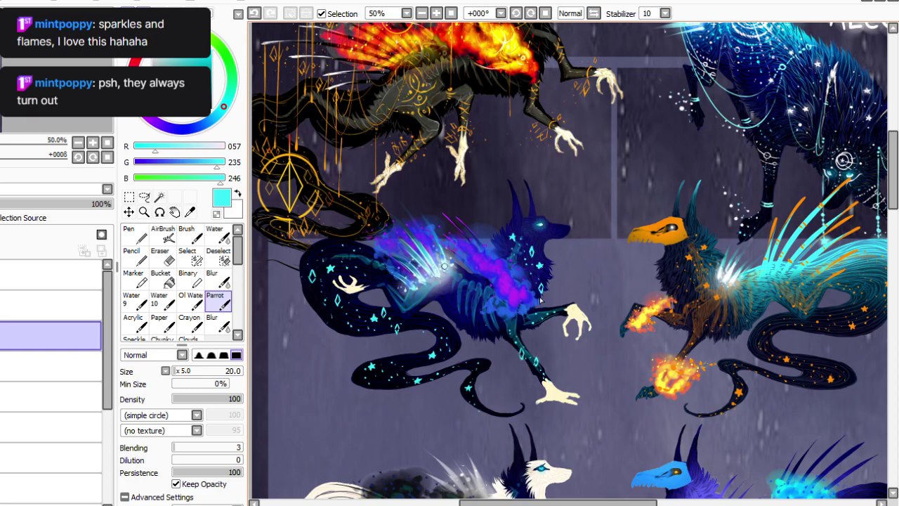
Sample cream from the white-headed creature's face and dot its front legs and underside with a size 30 Parrot brush.
{"action": "mouse_move", "coordinate": [541, 502]}
{"action": "left_mouse_down"}
{"action": "mouse_move", "coordinate": [565, 502]}
{"action": "mouse_move", "coordinate": [550, 502]}
{"action": "left_mouse_up"}
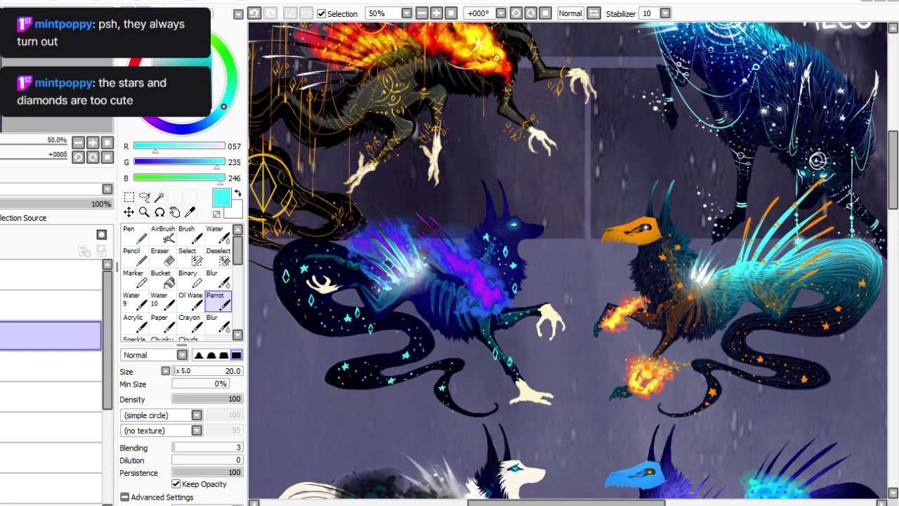
{"action": "left_click_drag", "start_coordinate": [893, 173], "coordinate": [893, 212]}
{"action": "left_click", "coordinate": [189, 213]}
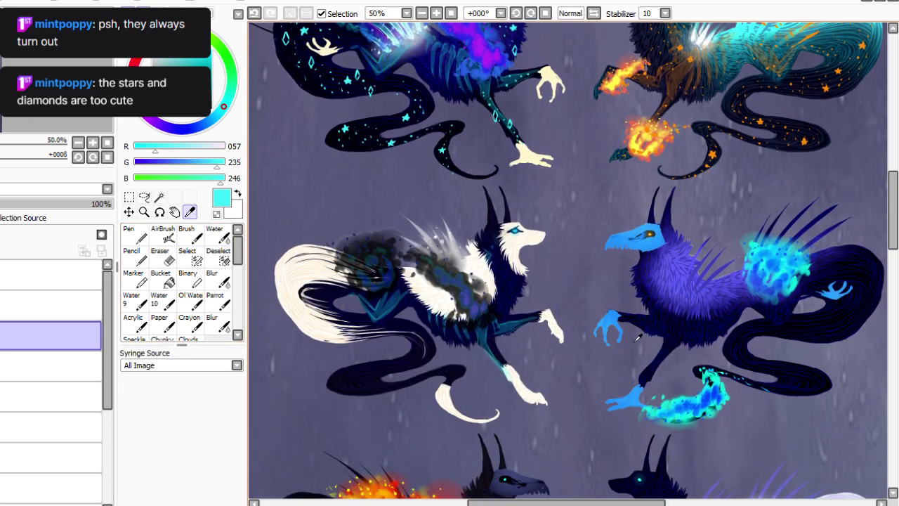
{"action": "left_click", "coordinate": [521, 243]}
{"action": "left_click", "coordinate": [218, 301]}
{"action": "left_click", "coordinate": [178, 371]}
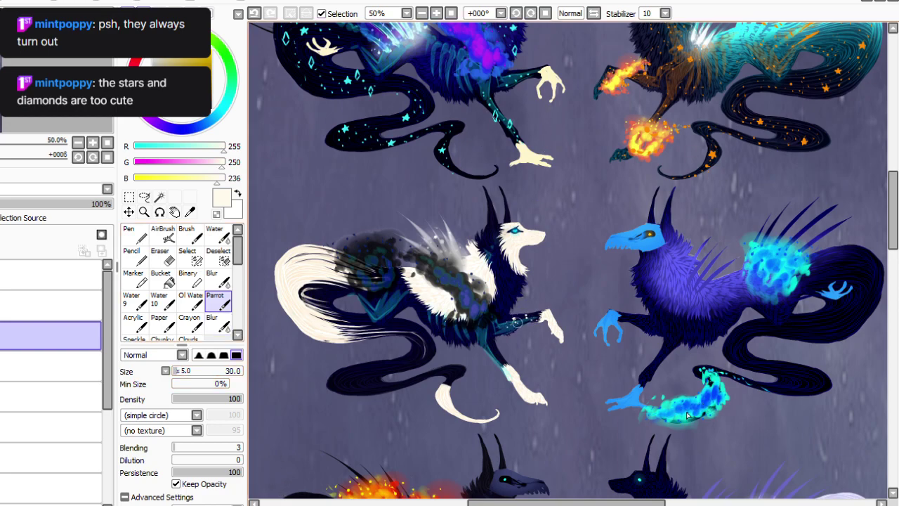
{"action": "left_click", "coordinate": [502, 364]}
{"action": "left_click", "coordinate": [499, 355]}
{"action": "left_click", "coordinate": [491, 351]}
{"action": "left_click", "coordinate": [493, 343]}
{"action": "left_click", "coordinate": [483, 344]}
{"action": "left_click", "coordinate": [483, 336]}
Paint cream stars and dots on the white-headed creature's dark neck fur and along the dark parts of its tail.
{"action": "left_click_drag", "start_coordinate": [508, 289], "coordinate": [508, 294]}
{"action": "left_click_drag", "start_coordinate": [493, 244], "coordinate": [494, 250]}
{"action": "left_click_drag", "start_coordinate": [353, 389], "coordinate": [352, 390]}
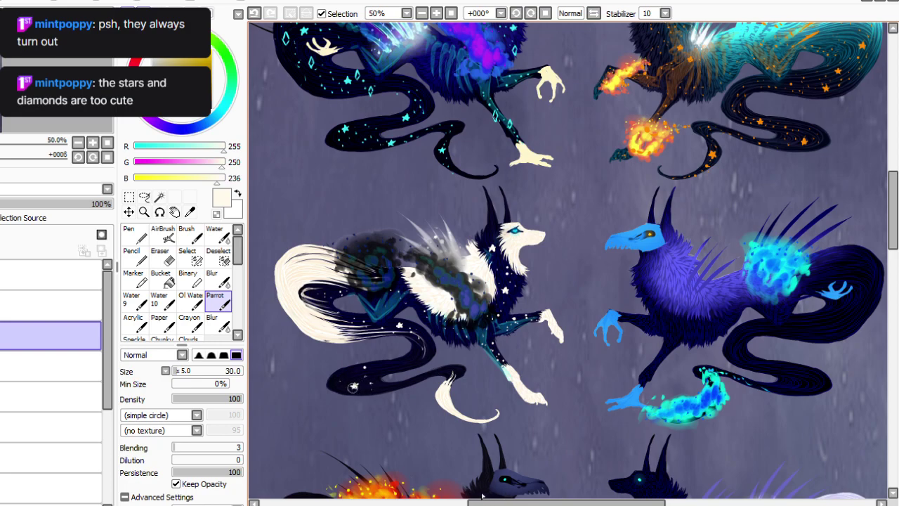
{"action": "left_click", "coordinate": [353, 376]}
{"action": "left_click_drag", "start_coordinate": [318, 288], "coordinate": [319, 291]}
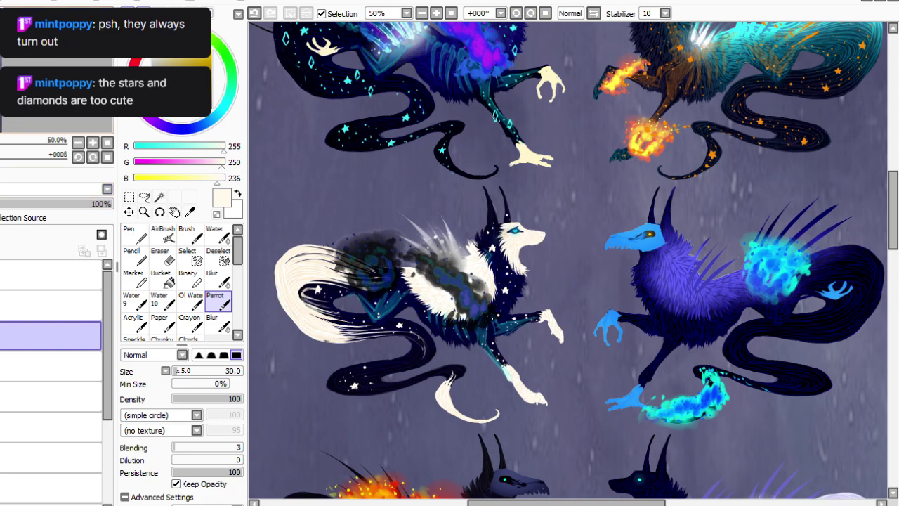
Sample teal from the blue-headed creature's back flame and paint bright cyan diamond outlines on its upper tail with a size 30 Parrot brush.
{"action": "left_click", "coordinate": [422, 13]}
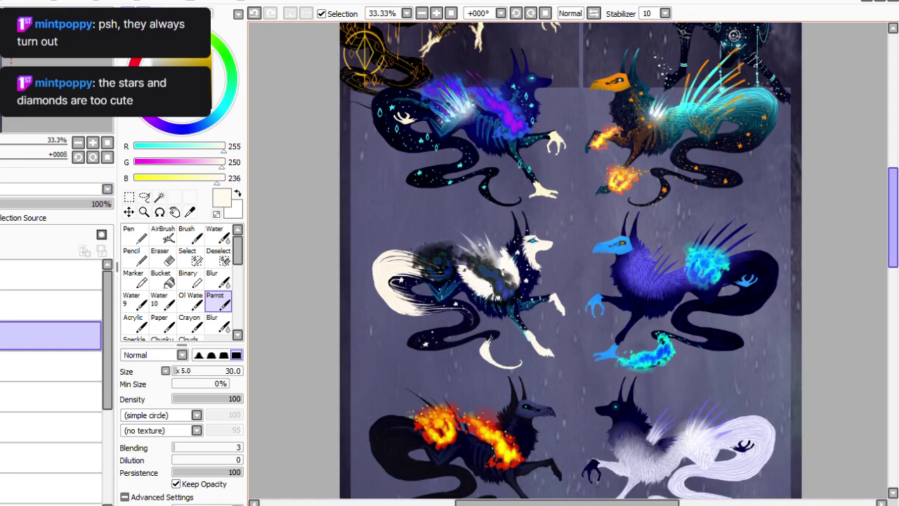
{"action": "scroll", "coordinate": [701, 451], "scroll_direction": "up", "scroll_amount": 3}
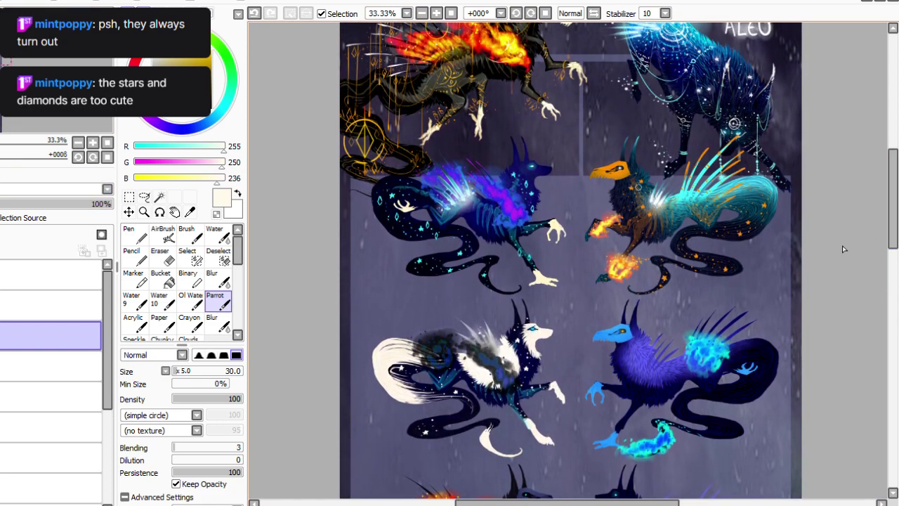
{"action": "left_click_drag", "start_coordinate": [893, 198], "coordinate": [894, 218]}
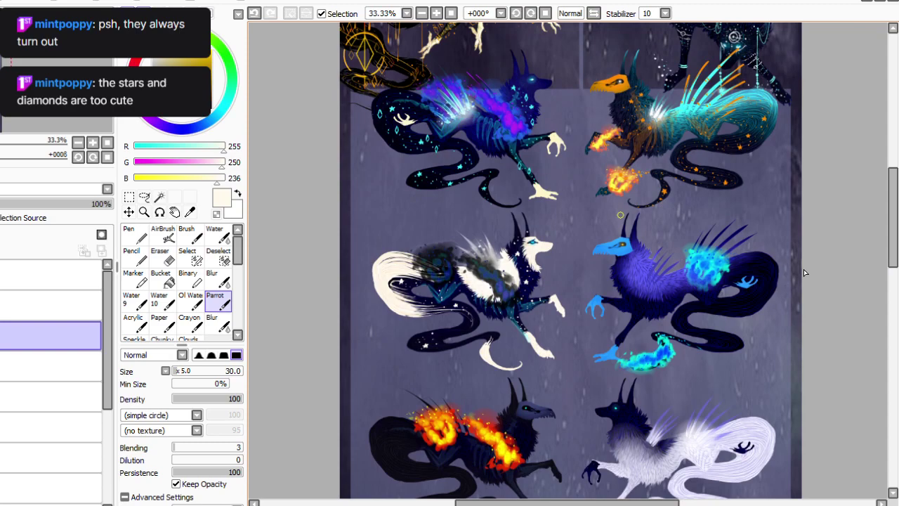
{"action": "left_click_drag", "start_coordinate": [494, 503], "coordinate": [520, 504]}
{"action": "left_click", "coordinate": [436, 13]}
{"action": "key", "text": "alt"}
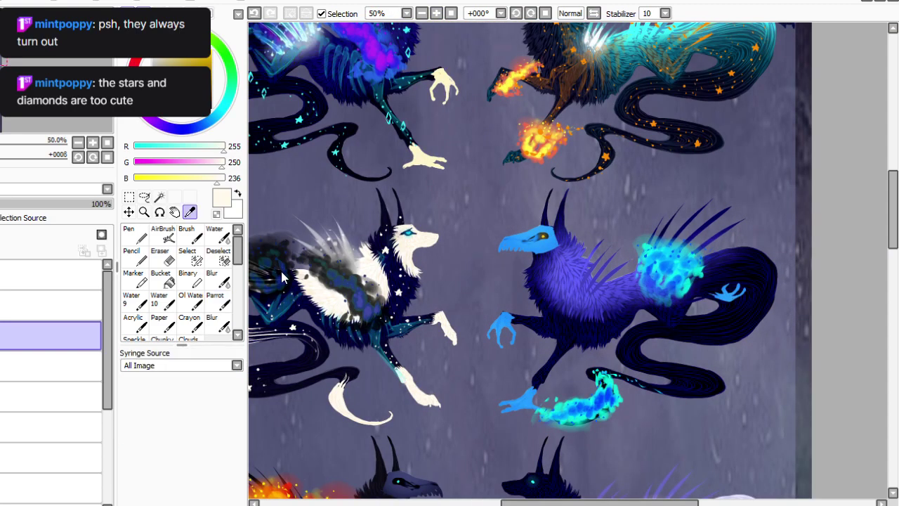
{"action": "left_click", "coordinate": [694, 263]}
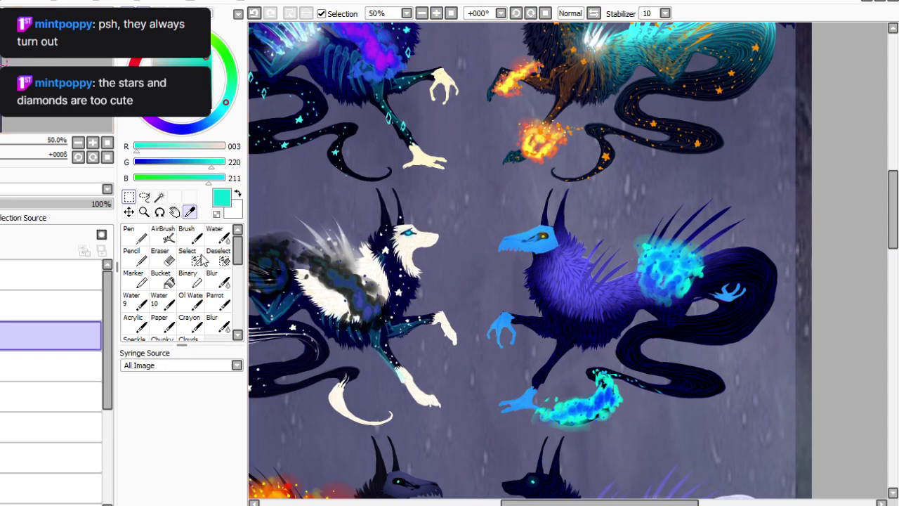
{"action": "left_click", "coordinate": [218, 300]}
{"action": "right_click", "coordinate": [295, 70]}
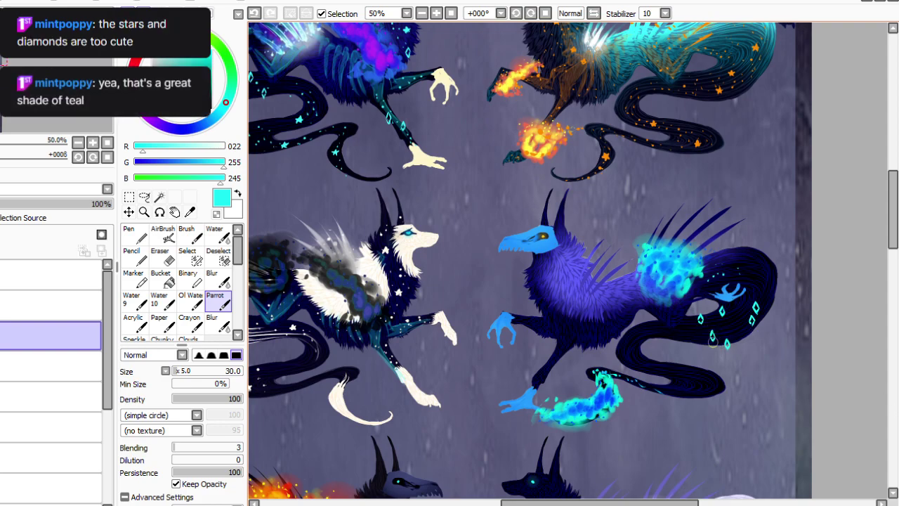
Paint cyan diamonds and dots over the blue-headed creature's purple neck, chest and front leg.
{"action": "mouse_move", "coordinate": [893, 233]}
{"action": "left_mouse_down"}
{"action": "mouse_move", "coordinate": [893, 168]}
{"action": "mouse_move", "coordinate": [893, 261]}
{"action": "left_mouse_up"}
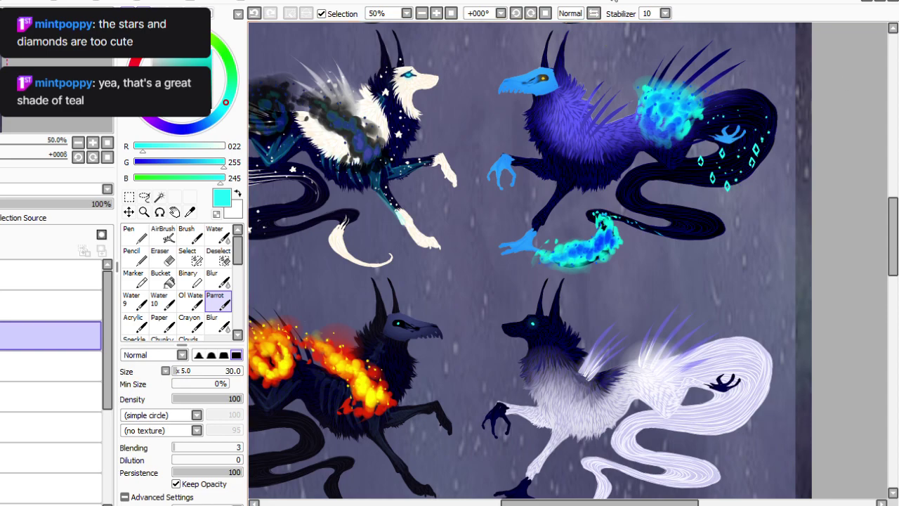
{"action": "mouse_move", "coordinate": [567, 86]}
{"action": "left_mouse_down"}
{"action": "mouse_move", "coordinate": [568, 97]}
{"action": "mouse_move", "coordinate": [553, 101]}
{"action": "mouse_move", "coordinate": [578, 125]}
{"action": "left_mouse_up"}
{"action": "left_click", "coordinate": [544, 108]}
{"action": "left_click", "coordinate": [562, 119]}
{"action": "left_click", "coordinate": [569, 108]}
{"action": "left_click", "coordinate": [575, 110]}
{"action": "left_click_drag", "start_coordinate": [572, 124], "coordinate": [576, 129]}
{"action": "left_click", "coordinate": [557, 134]}
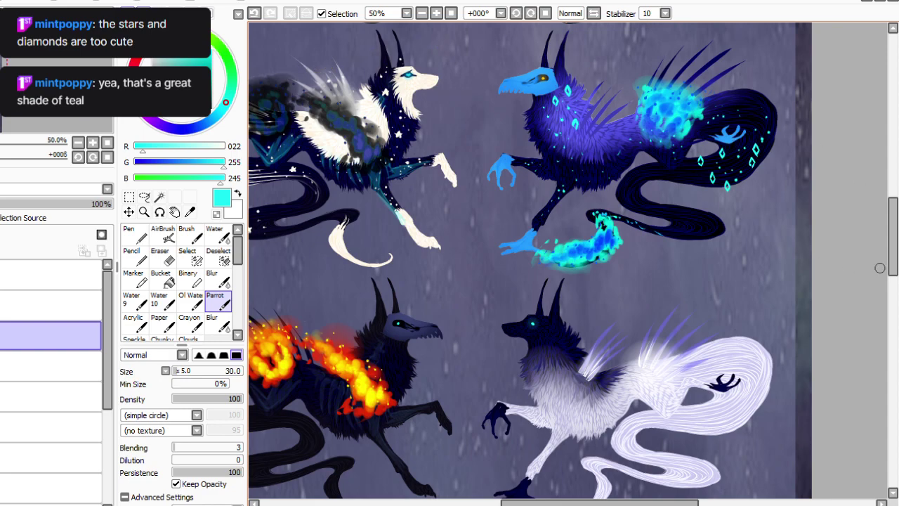
Add cyan diamonds and dots along the lower curves and upper edge of the blue-headed creature's tail.
{"action": "scroll", "coordinate": [893, 267], "scroll_direction": "up", "scroll_amount": 1}
{"action": "scroll", "coordinate": [873, 218], "scroll_direction": "up", "scroll_amount": 3}
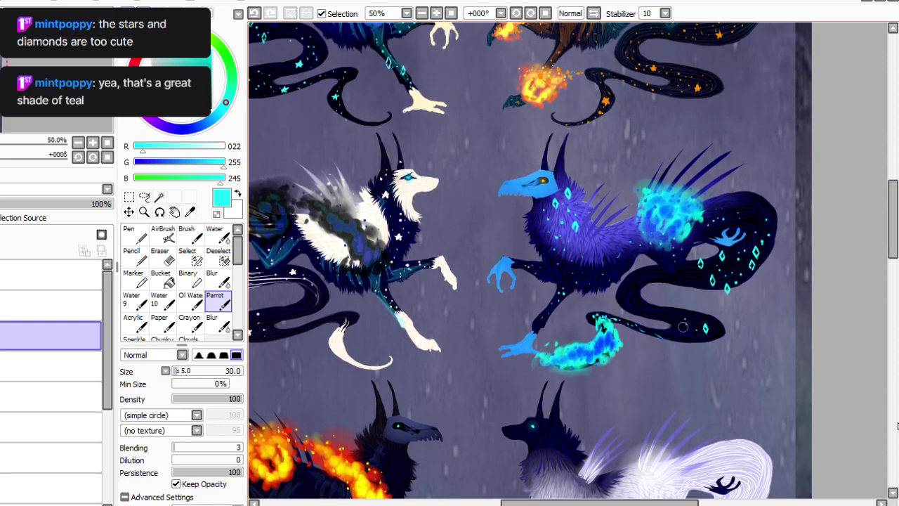
{"action": "left_click_drag", "start_coordinate": [698, 338], "coordinate": [700, 342]}
{"action": "left_click_drag", "start_coordinate": [730, 190], "coordinate": [731, 202]}
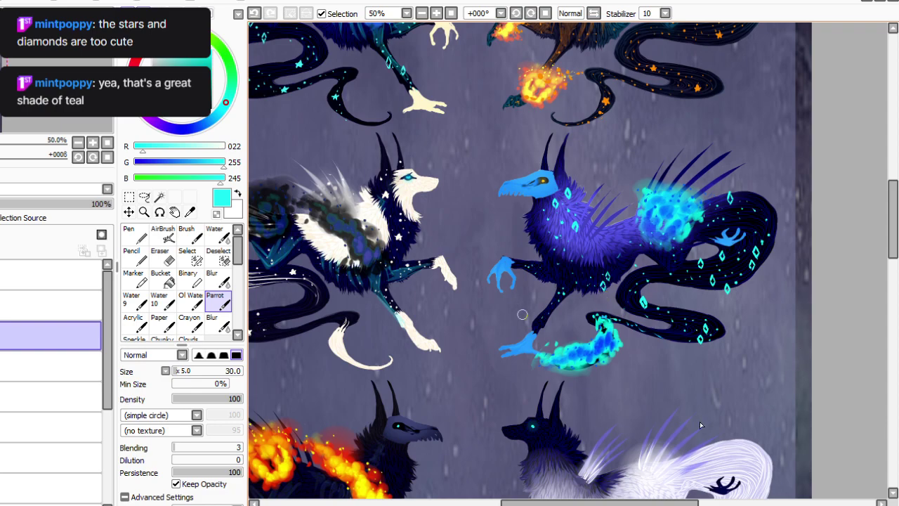
Brush cyan highlights onto the blue-headed creature's front claws, undoing the stray stroke at its head.
{"action": "left_click_drag", "start_coordinate": [527, 338], "coordinate": [501, 357]}
{"action": "left_click_drag", "start_coordinate": [496, 263], "coordinate": [487, 282]}
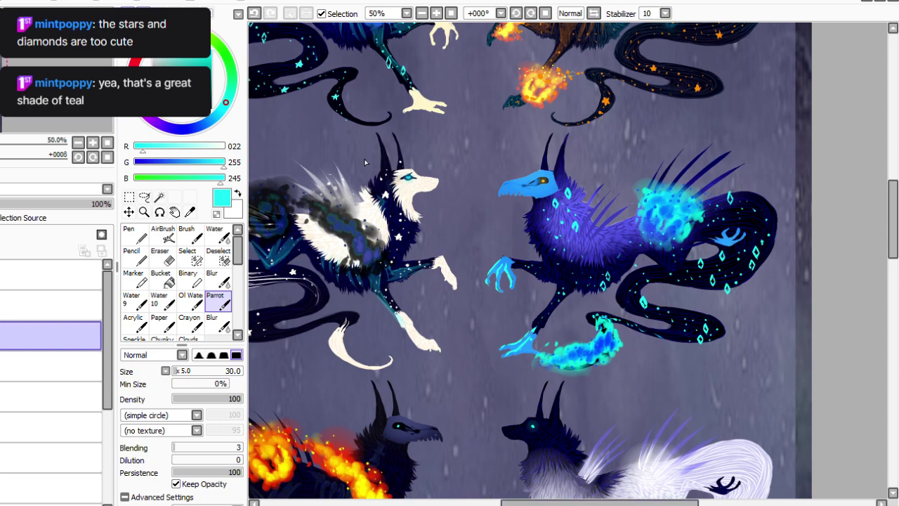
{"action": "left_click_drag", "start_coordinate": [548, 184], "coordinate": [537, 185]}
{"action": "key", "text": "ctrl+z"}
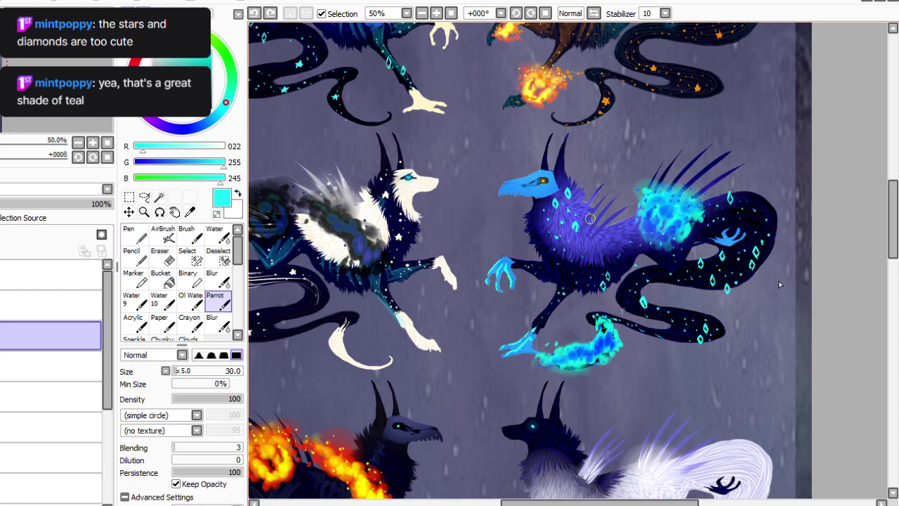
Paint bright cyan tips on the spines along the blue-headed creature's neck and back.
{"action": "left_click", "coordinate": [517, 14]}
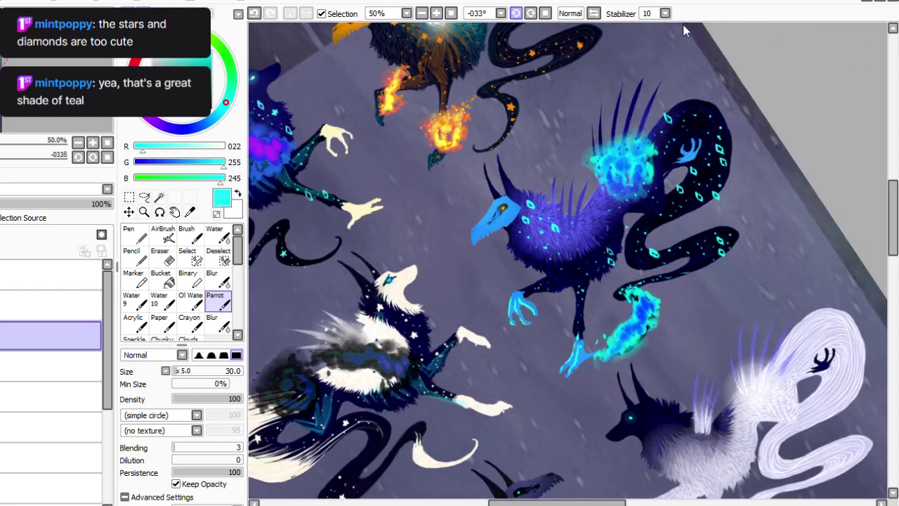
{"action": "key", "text": "Delete"}
{"action": "mouse_move", "coordinate": [548, 181]}
{"action": "left_mouse_down"}
{"action": "mouse_move", "coordinate": [551, 213]}
{"action": "mouse_move", "coordinate": [541, 194]}
{"action": "mouse_move", "coordinate": [543, 205]}
{"action": "left_mouse_up"}
{"action": "mouse_move", "coordinate": [569, 90]}
{"action": "left_mouse_down"}
{"action": "mouse_move", "coordinate": [576, 137]}
{"action": "mouse_move", "coordinate": [562, 129]}
{"action": "mouse_move", "coordinate": [563, 114]}
{"action": "mouse_move", "coordinate": [571, 151]}
{"action": "left_mouse_up"}
{"action": "mouse_move", "coordinate": [587, 68]}
{"action": "left_mouse_down"}
{"action": "mouse_move", "coordinate": [593, 132]}
{"action": "mouse_move", "coordinate": [605, 60]}
{"action": "mouse_move", "coordinate": [600, 96]}
{"action": "left_mouse_up"}
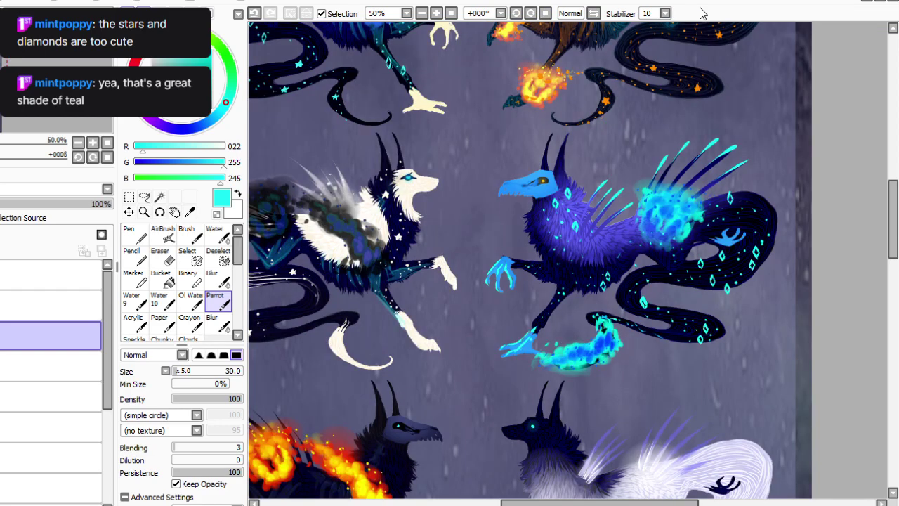
{"action": "left_click", "coordinate": [2, 336]}
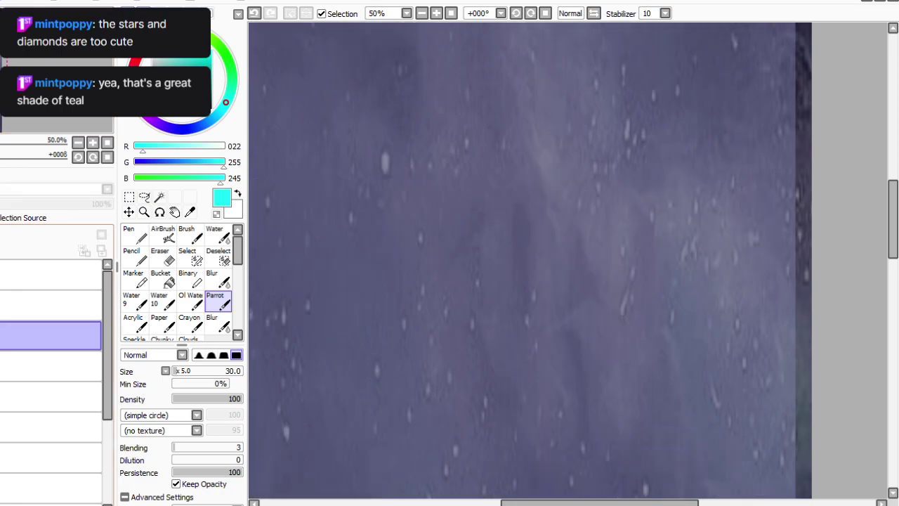
{"action": "left_click", "coordinate": [2, 336]}
{"action": "left_click", "coordinate": [451, 14]}
{"action": "left_click", "coordinate": [436, 14]}
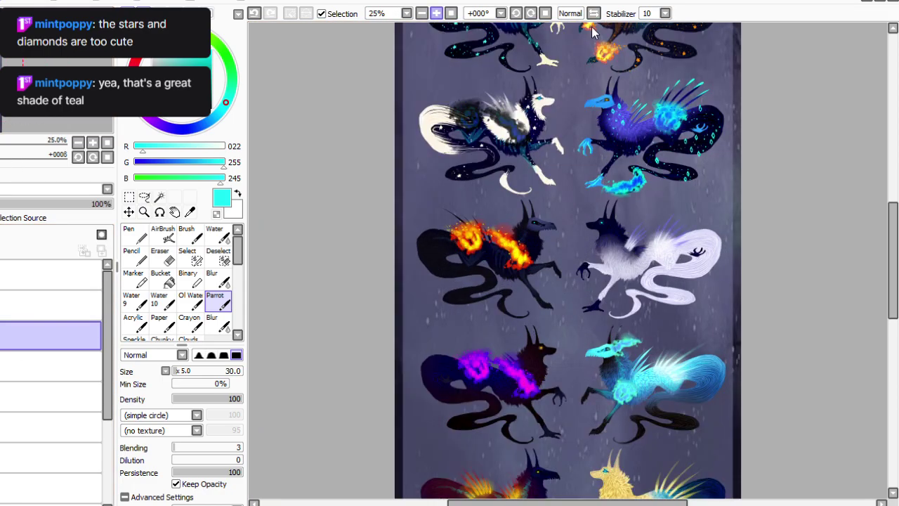
{"action": "scroll", "coordinate": [691, 64], "scroll_direction": "up", "scroll_amount": 2}
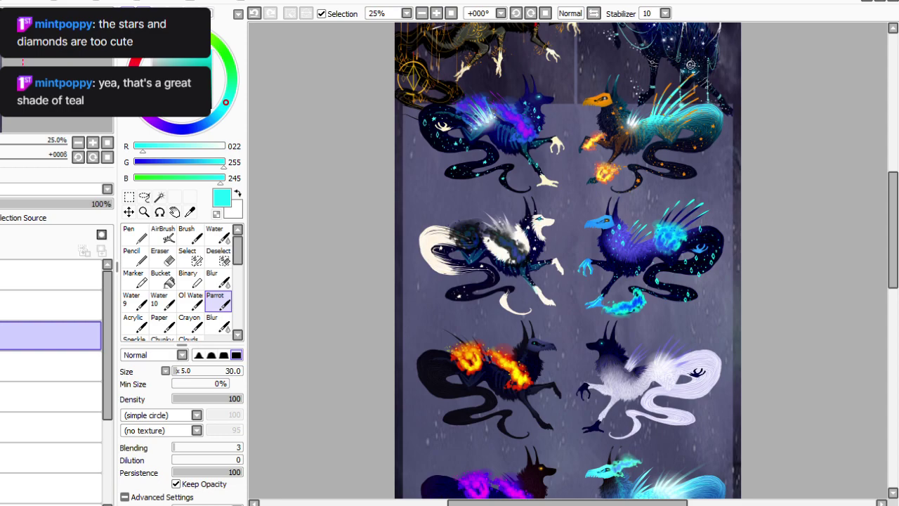
Sample red-orange from the black skull-faced creature's flame and dot its legs and tail with the size 30 Parrot brush.
{"action": "left_click", "coordinate": [437, 13]}
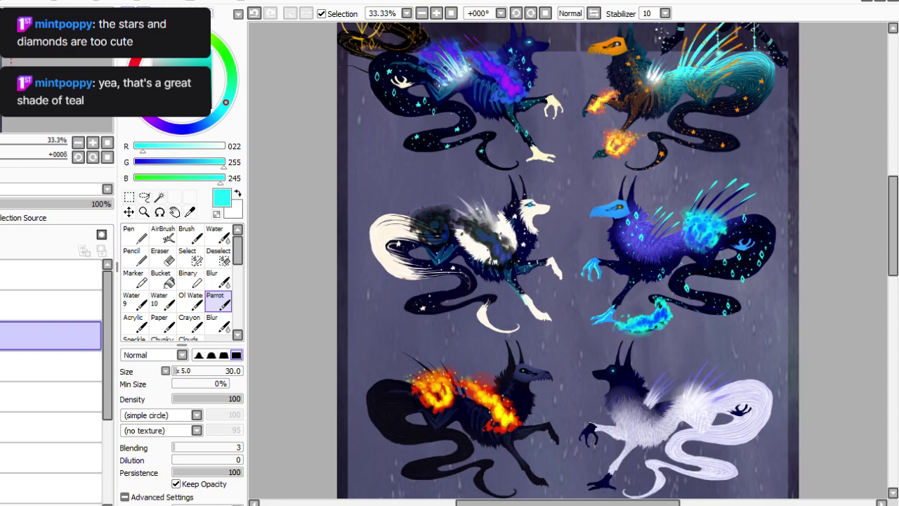
{"action": "left_click_drag", "start_coordinate": [892, 237], "coordinate": [886, 267]}
{"action": "left_click", "coordinate": [436, 13]}
{"action": "left_click", "coordinate": [189, 211]}
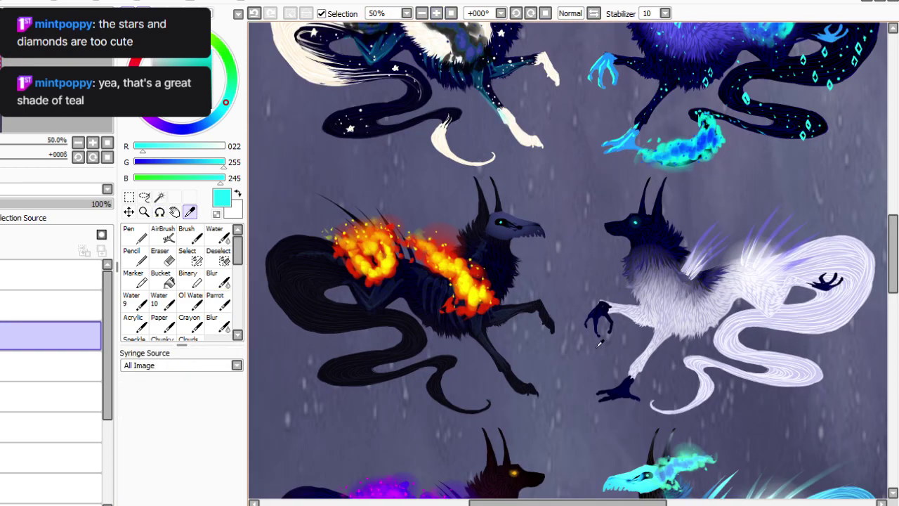
{"action": "left_click", "coordinate": [483, 294]}
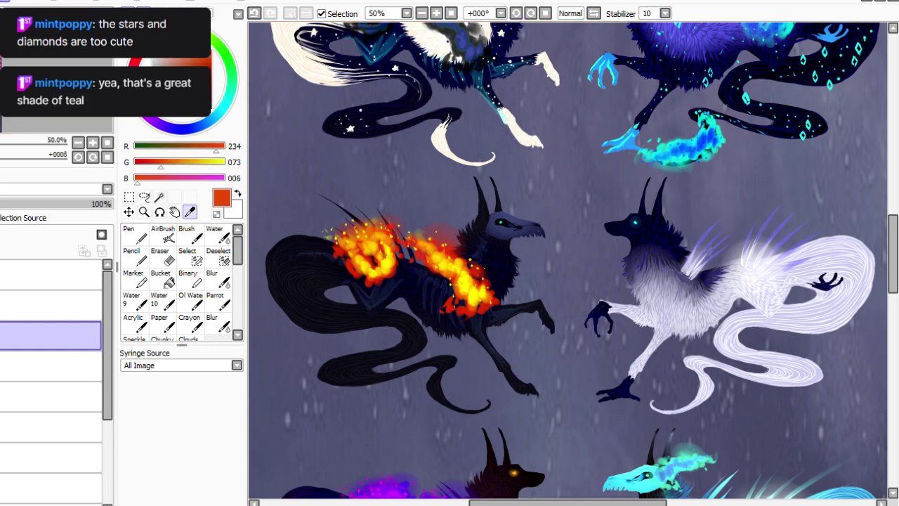
{"action": "left_click", "coordinate": [215, 300]}
{"action": "left_click_drag", "start_coordinate": [498, 316], "coordinate": [518, 307]}
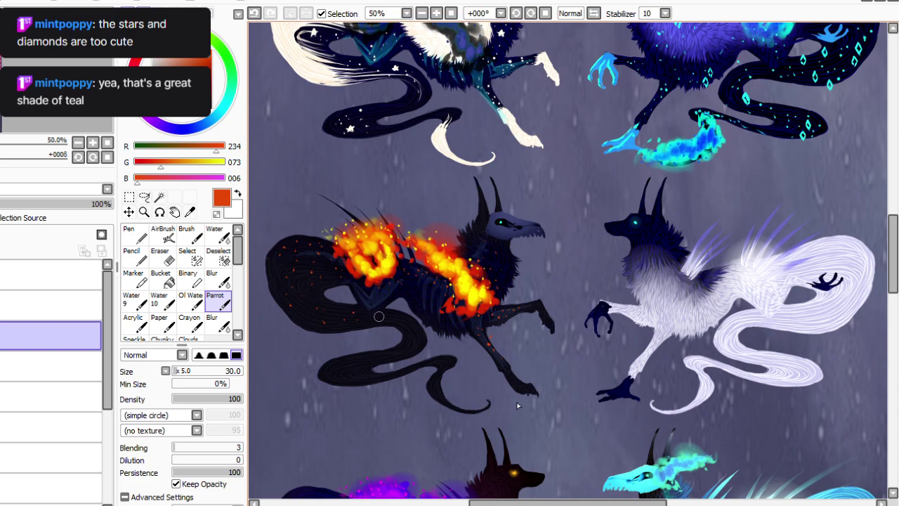
Sample dark navy from the white-bodied creature's hind claw for the size 30 Parrot brush.
{"action": "left_click_drag", "start_coordinate": [527, 503], "coordinate": [582, 503]}
{"action": "key", "text": "alt"}
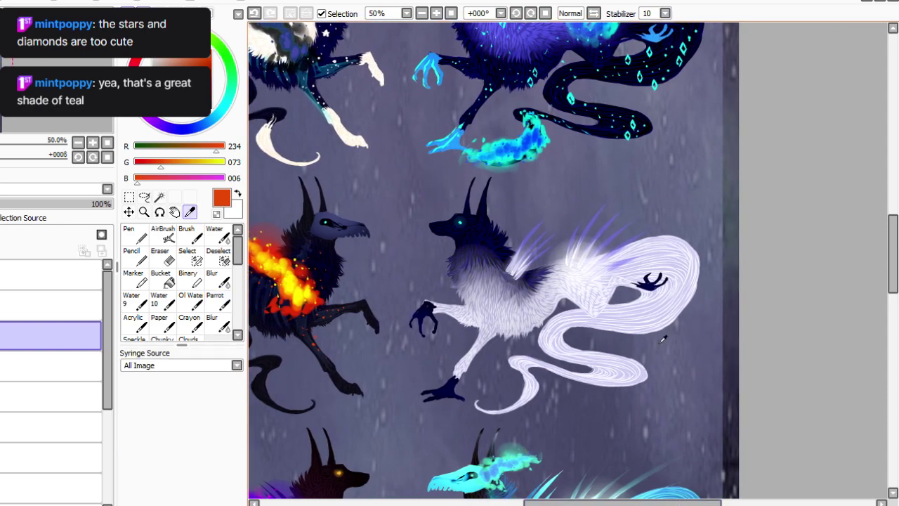
{"action": "left_click", "coordinate": [512, 273]}
{"action": "left_click", "coordinate": [219, 278]}
{"action": "left_click", "coordinate": [219, 301]}
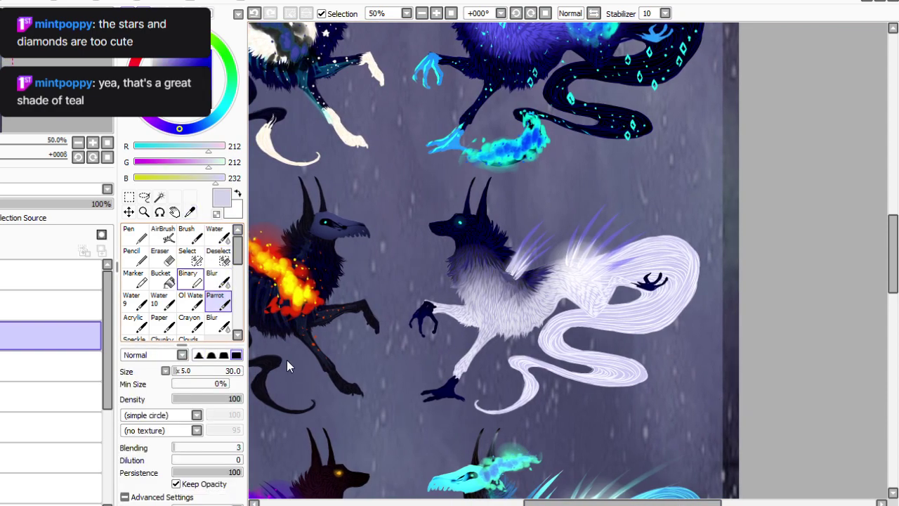
{"action": "key", "text": "alt"}
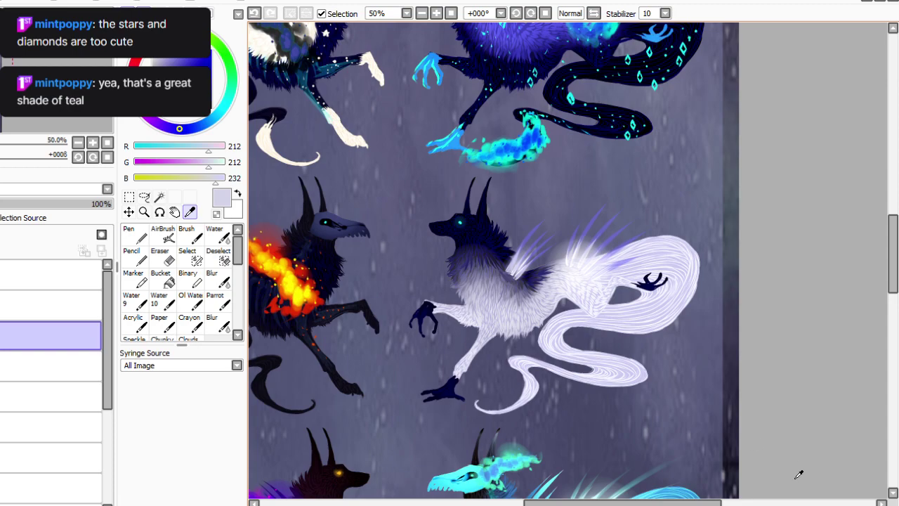
{"action": "left_click", "coordinate": [647, 300], "text": "alt"}
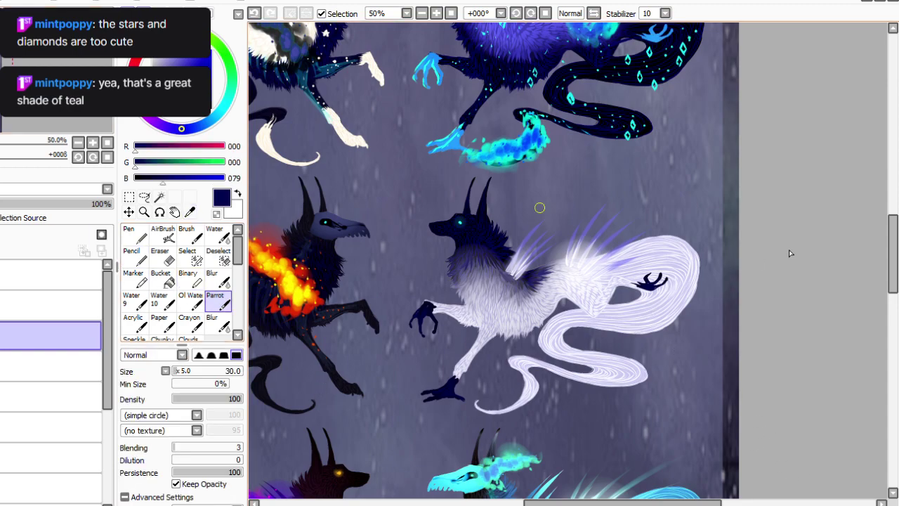
Paint navy stars, dots and diamond outlines around the hind claw on the white-bodied creature's upper tail.
{"action": "left_click_drag", "start_coordinate": [678, 266], "coordinate": [678, 264]}
{"action": "left_click", "coordinate": [678, 276]}
{"action": "left_click", "coordinate": [679, 285]}
{"action": "left_click", "coordinate": [671, 284]}
{"action": "left_click", "coordinate": [668, 294]}
{"action": "left_click", "coordinate": [652, 307]}
{"action": "left_click_drag", "start_coordinate": [669, 307], "coordinate": [666, 313]}
{"action": "left_click_drag", "start_coordinate": [611, 319], "coordinate": [614, 324]}
{"action": "left_click_drag", "start_coordinate": [665, 244], "coordinate": [666, 254]}
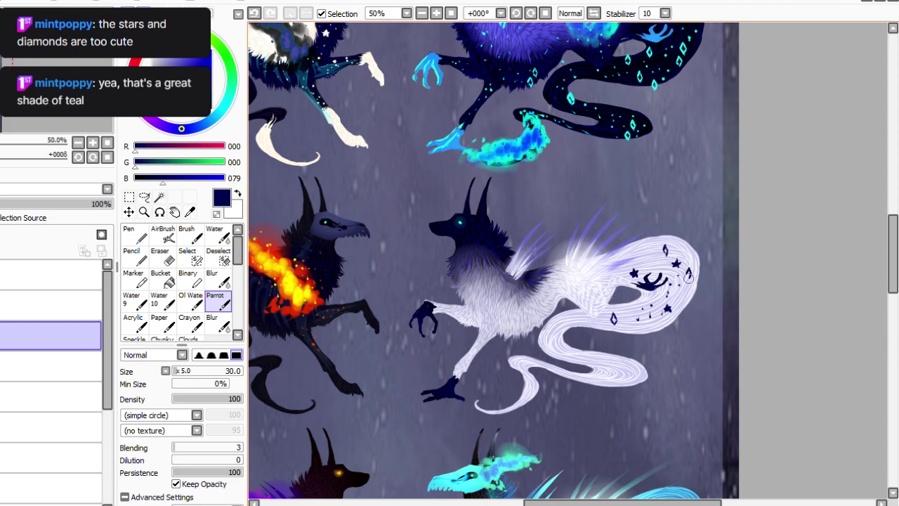
Add another navy diamond, star and scattered dots near the outer edge of the white-bodied creature's upper tail.
{"action": "left_click_drag", "start_coordinate": [698, 282], "coordinate": [695, 287]}
{"action": "left_click", "coordinate": [658, 265]}
{"action": "left_click", "coordinate": [661, 256]}
{"action": "left_click", "coordinate": [677, 250]}
{"action": "left_click", "coordinate": [683, 259]}
{"action": "left_click", "coordinate": [690, 261]}
{"action": "left_click_drag", "start_coordinate": [683, 298], "coordinate": [684, 304]}
Paint navy stars, diamonds and dots down the white-bodied creature's lower tail and across its haunch, body and front legs.
{"action": "left_click", "coordinate": [635, 324]}
{"action": "left_click", "coordinate": [633, 329]}
{"action": "left_click_drag", "start_coordinate": [659, 332], "coordinate": [658, 329]}
{"action": "left_click_drag", "start_coordinate": [622, 365], "coordinate": [623, 373]}
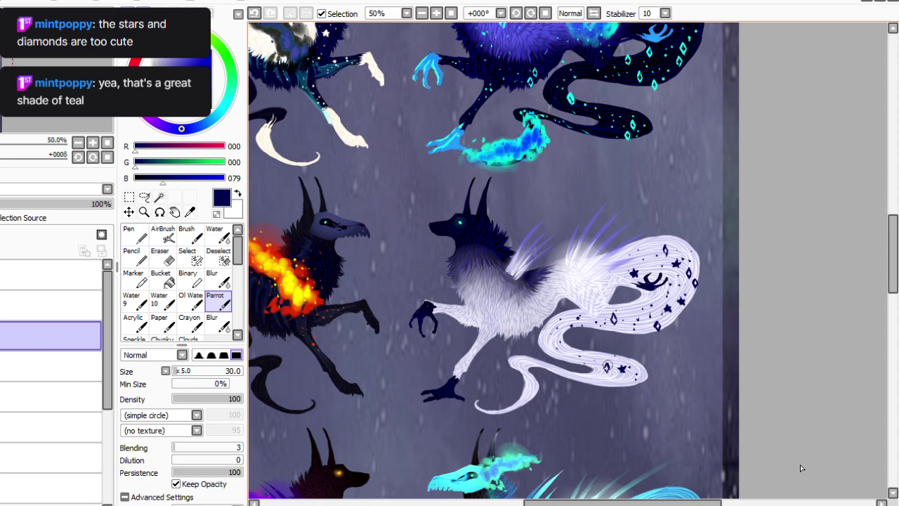
{"action": "left_click_drag", "start_coordinate": [590, 375], "coordinate": [590, 382]}
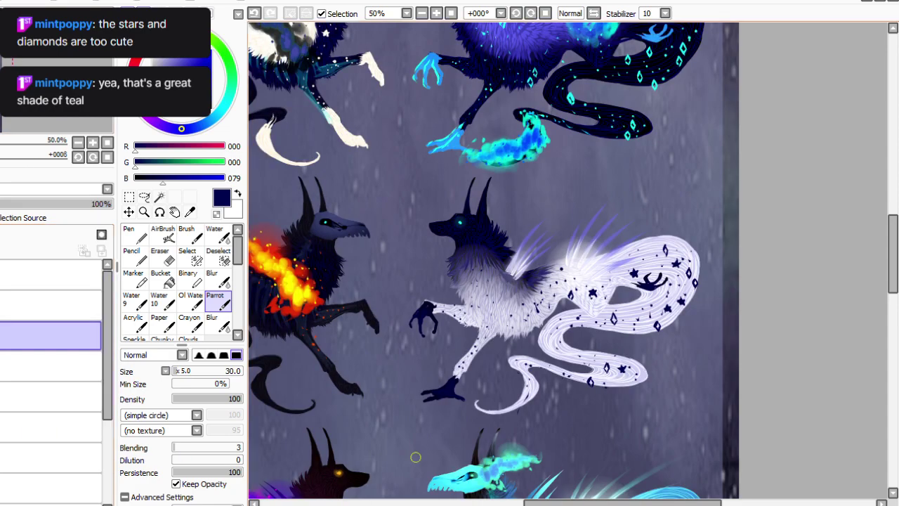
Sample violet from the magenta-flamed dark creature's flame and dot its neck and front legs with the size 30 Parrot brush.
{"action": "left_click_drag", "start_coordinate": [623, 503], "coordinate": [564, 503]}
{"action": "left_click_drag", "start_coordinate": [893, 270], "coordinate": [893, 296]}
{"action": "left_click", "coordinate": [190, 213]}
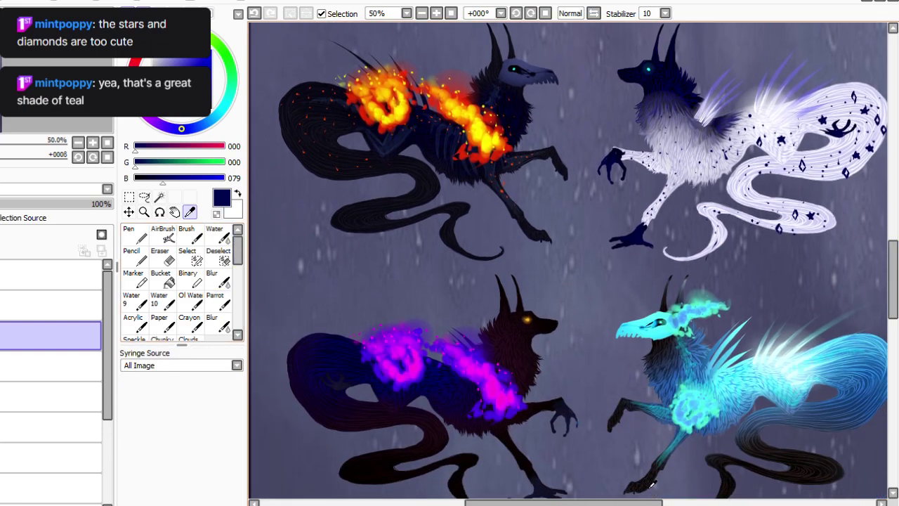
{"action": "left_click", "coordinate": [517, 381]}
{"action": "left_click", "coordinate": [1, 235]}
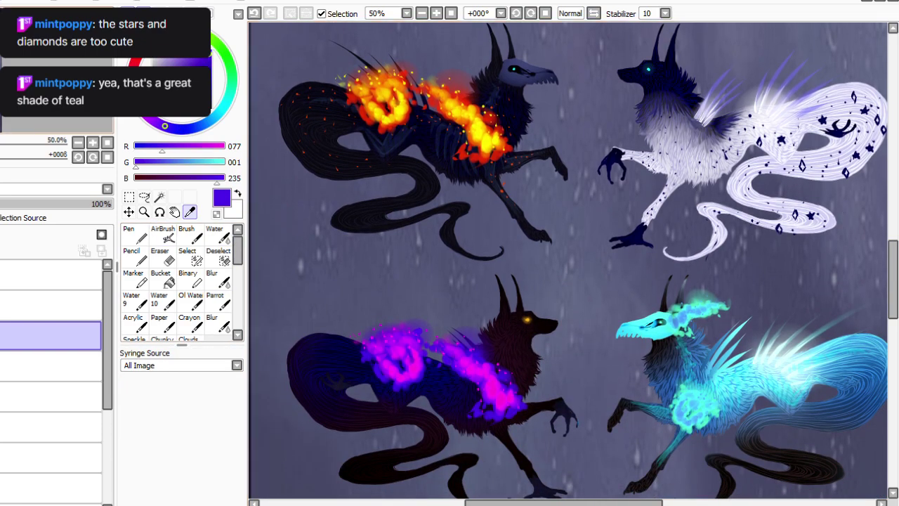
{"action": "left_click", "coordinate": [218, 302]}
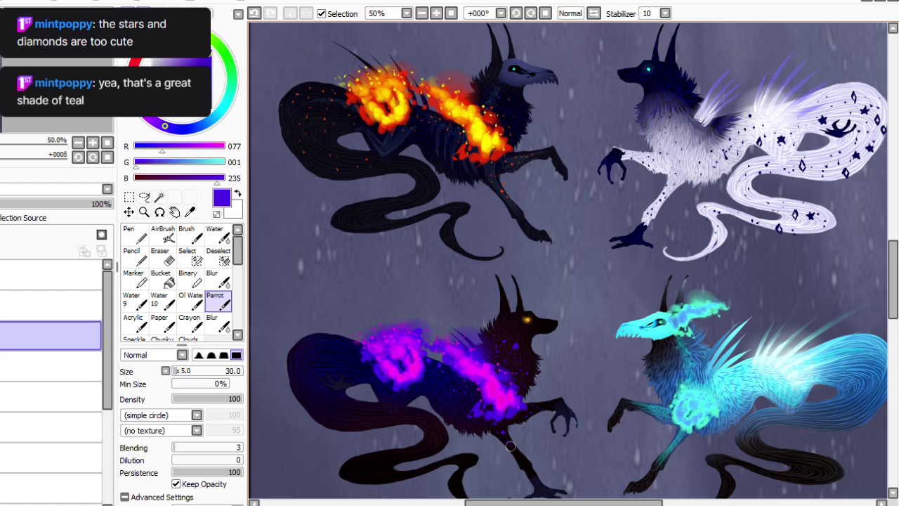
Scatter violet dots over the magenta-flamed creature's body and tail, adding magenta dots sampled from its flame.
{"action": "scroll", "coordinate": [829, 292], "scroll_direction": "down", "scroll_amount": 5}
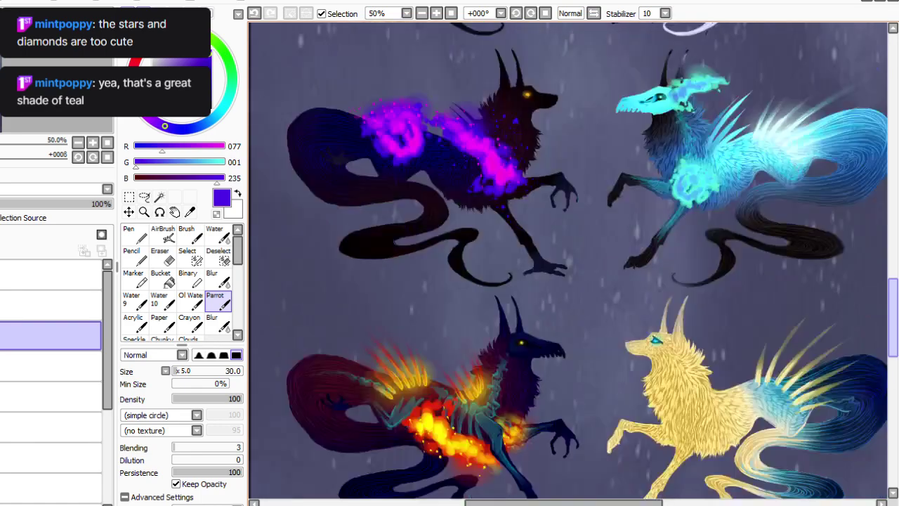
{"action": "left_click_drag", "start_coordinate": [893, 323], "coordinate": [893, 298]}
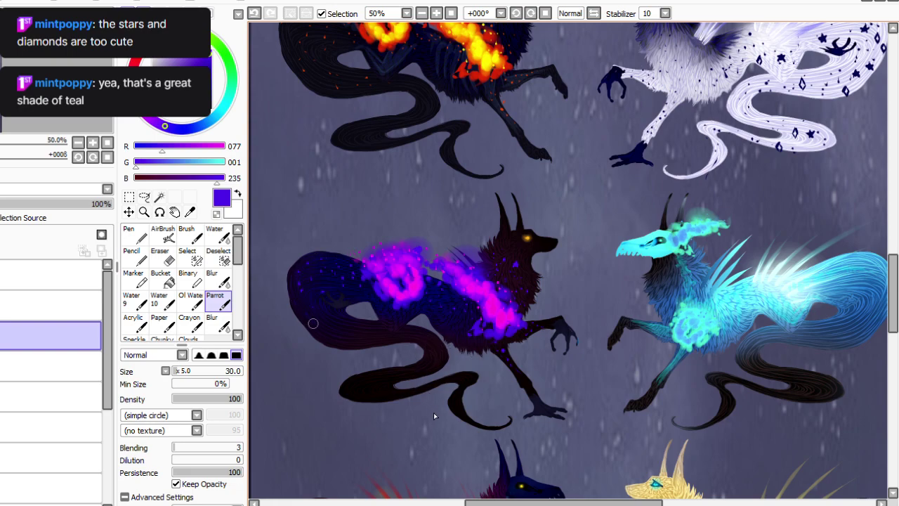
{"action": "key", "text": "alt"}
{"action": "left_click", "coordinate": [512, 316], "text": "alt"}
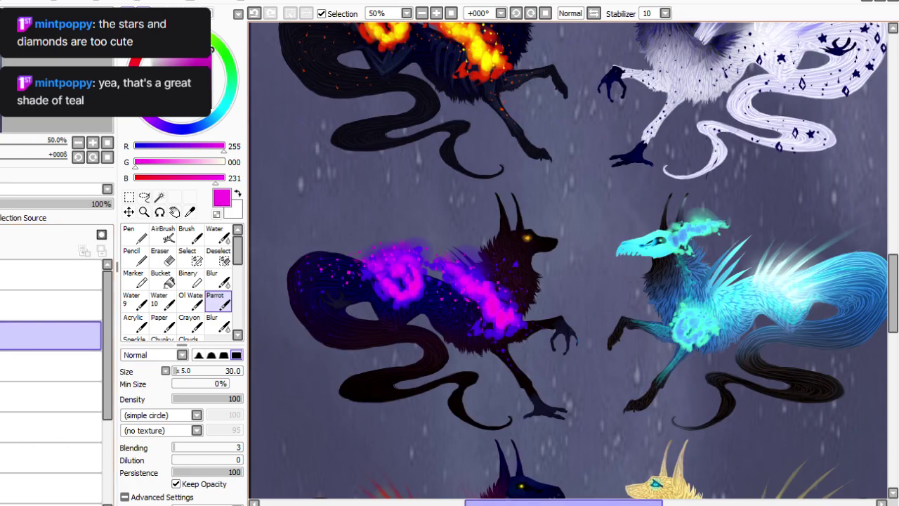
Sample pale cyan from the teal-flamed creature and paint stars, diamonds and dots on its upper tail with the Parrot brush at size 40.
{"action": "left_click_drag", "start_coordinate": [569, 503], "coordinate": [621, 502]}
{"action": "key", "text": "alt"}
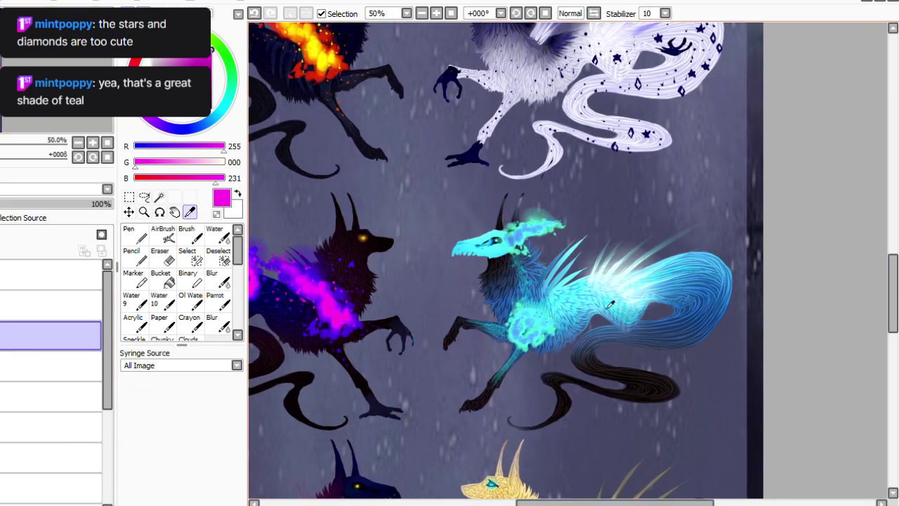
{"action": "left_click", "coordinate": [627, 269]}
{"action": "left_click", "coordinate": [218, 301]}
{"action": "left_click", "coordinate": [211, 503]}
{"action": "left_click", "coordinate": [211, 503]}
{"action": "left_click", "coordinate": [320, 233]}
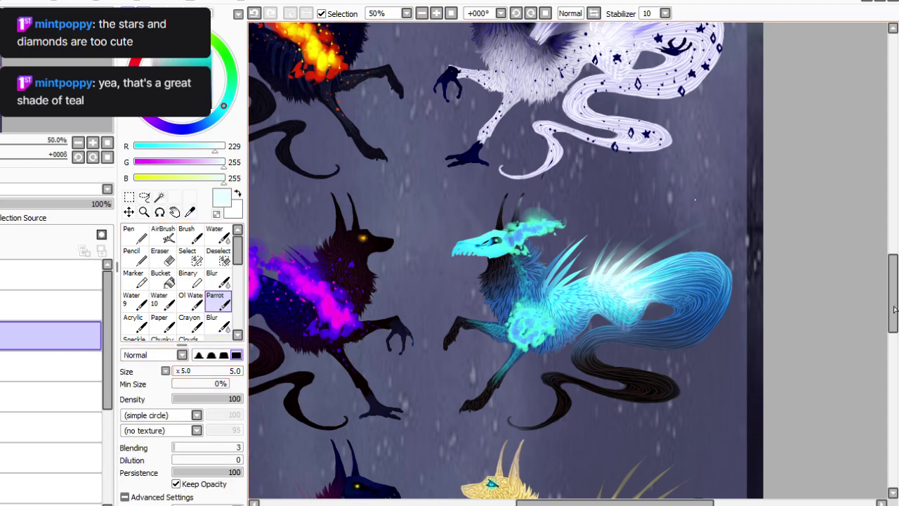
{"action": "left_click", "coordinate": [179, 371]}
{"action": "left_click_drag", "start_coordinate": [665, 291], "coordinate": [684, 274]}
{"action": "left_click", "coordinate": [704, 289]}
{"action": "left_click", "coordinate": [703, 258]}
{"action": "left_click_drag", "start_coordinate": [679, 269], "coordinate": [688, 318]}
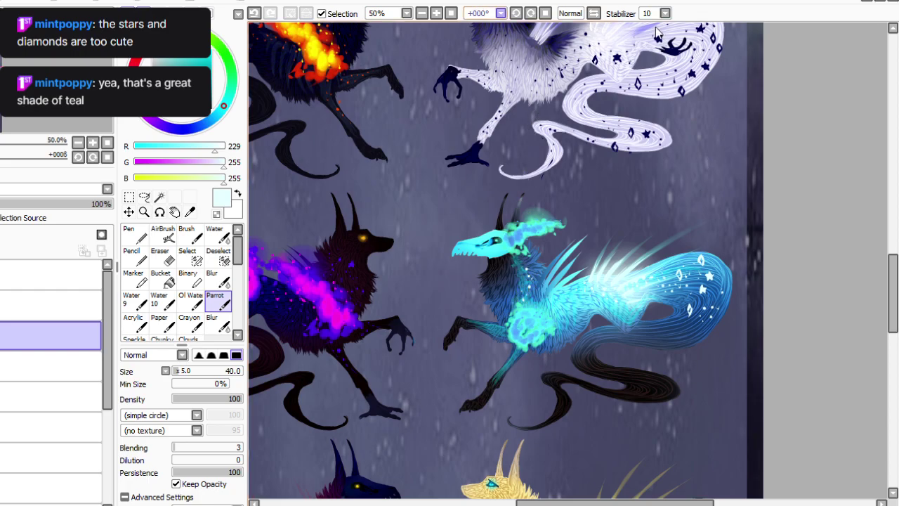
Paint pale cyan highlight streaks along the teal-flamed creature's shoulder spines, working in a rotated view and restoring the upright orientation.
{"action": "left_click", "coordinate": [517, 13]}
{"action": "left_click", "coordinate": [516, 13]}
{"action": "left_click", "coordinate": [516, 14]}
{"action": "left_click", "coordinate": [516, 13]}
{"action": "left_click", "coordinate": [517, 14]}
{"action": "left_click_drag", "start_coordinate": [557, 225], "coordinate": [575, 286]}
{"action": "left_click_drag", "start_coordinate": [566, 240], "coordinate": [585, 296]}
{"action": "left_click_drag", "start_coordinate": [582, 247], "coordinate": [589, 317]}
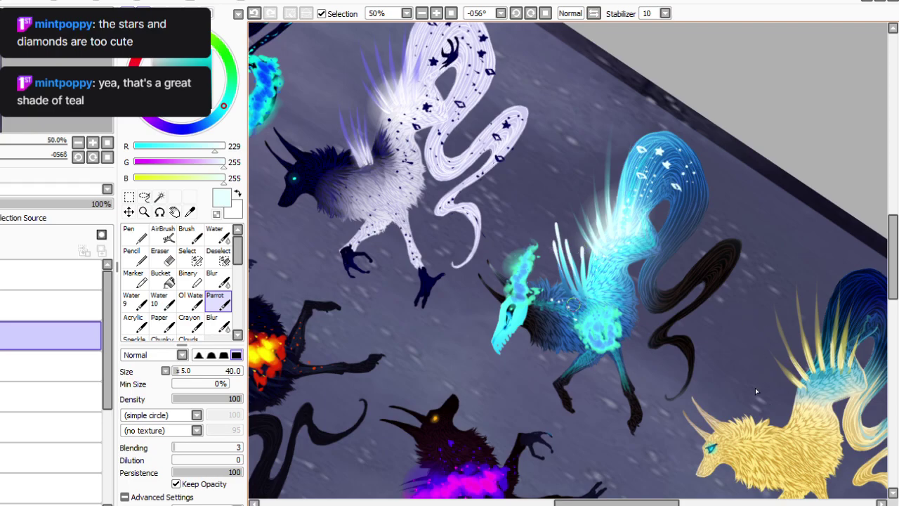
{"action": "key", "text": "Home"}
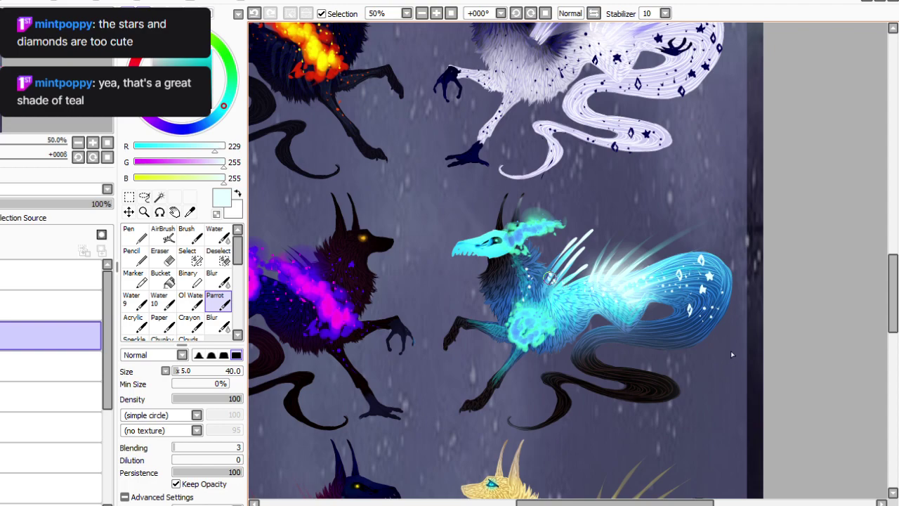
Scatter pale cyan dots over the teal-flamed creature's neck and along its dark lower tail.
{"action": "left_click", "coordinate": [507, 271]}
{"action": "left_click", "coordinate": [499, 247]}
{"action": "left_click", "coordinate": [498, 257]}
{"action": "left_click", "coordinate": [492, 265]}
{"action": "left_click", "coordinate": [490, 275]}
{"action": "left_click", "coordinate": [589, 342]}
{"action": "left_click", "coordinate": [587, 350]}
{"action": "left_click", "coordinate": [593, 365]}
{"action": "left_click", "coordinate": [610, 371]}
{"action": "left_click", "coordinate": [637, 380]}
Review the decorated creatures across the whole sheet, hiding and showing their artwork to compare.
{"action": "left_click", "coordinate": [451, 13]}
{"action": "left_click", "coordinate": [436, 13]}
{"action": "left_click", "coordinate": [436, 13]}
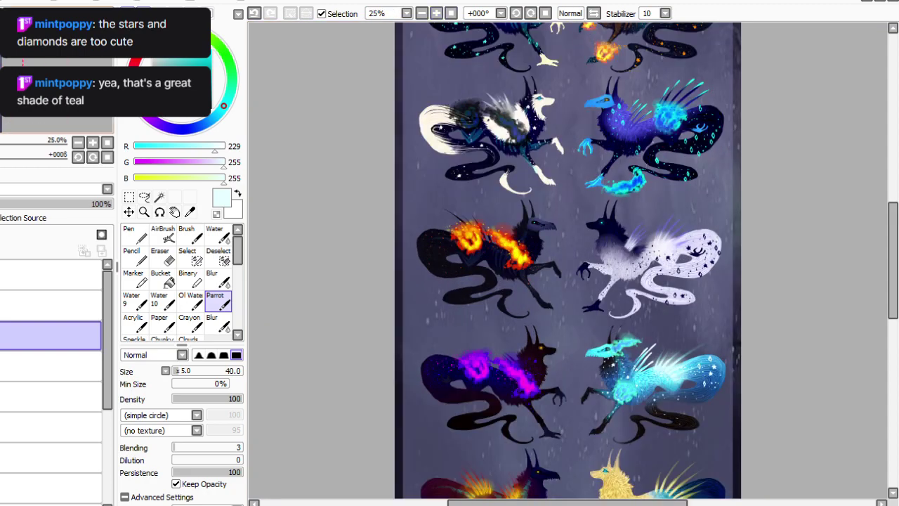
{"action": "left_click", "coordinate": [2, 335]}
{"action": "left_click", "coordinate": [1, 335]}
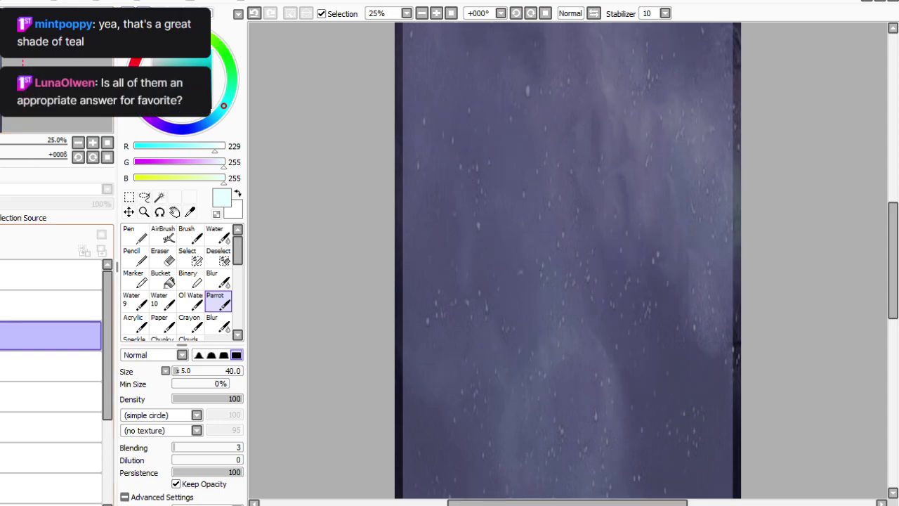
{"action": "left_click", "coordinate": [2, 335]}
{"action": "left_click_drag", "start_coordinate": [893, 302], "coordinate": [893, 269]}
{"action": "scroll", "coordinate": [691, 70], "scroll_direction": "down", "scroll_amount": 10}
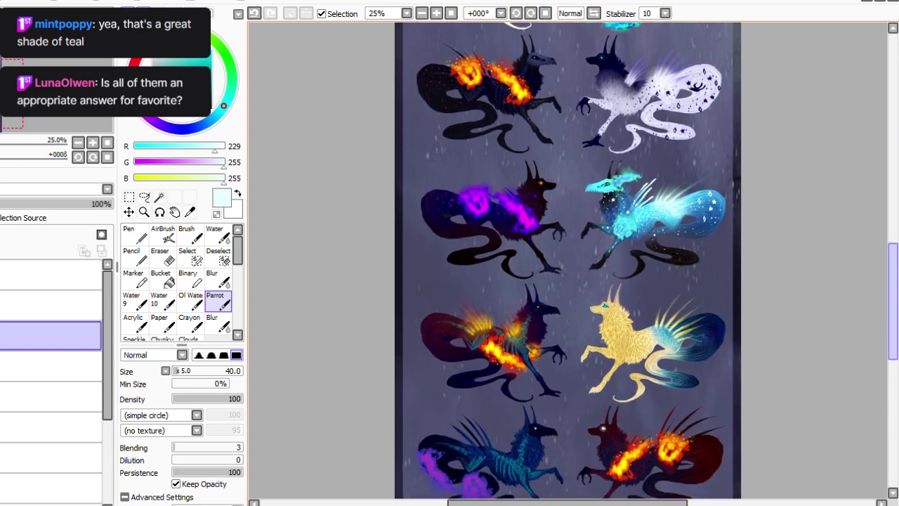
{"action": "left_click_drag", "start_coordinate": [893, 348], "coordinate": [893, 338]}
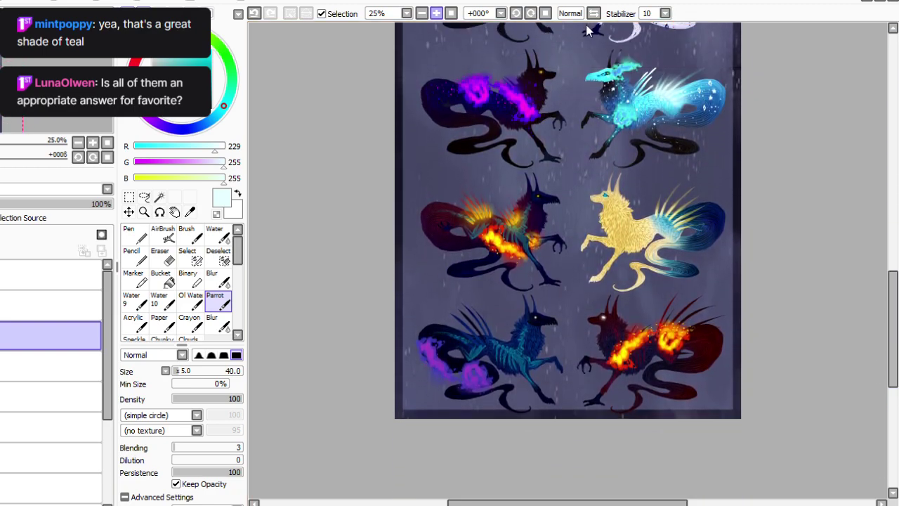
Sample bright yellow from the flame of the skeletal creature with glowing spines and dot its neck, front leg and chest.
{"action": "left_click", "coordinate": [436, 13]}
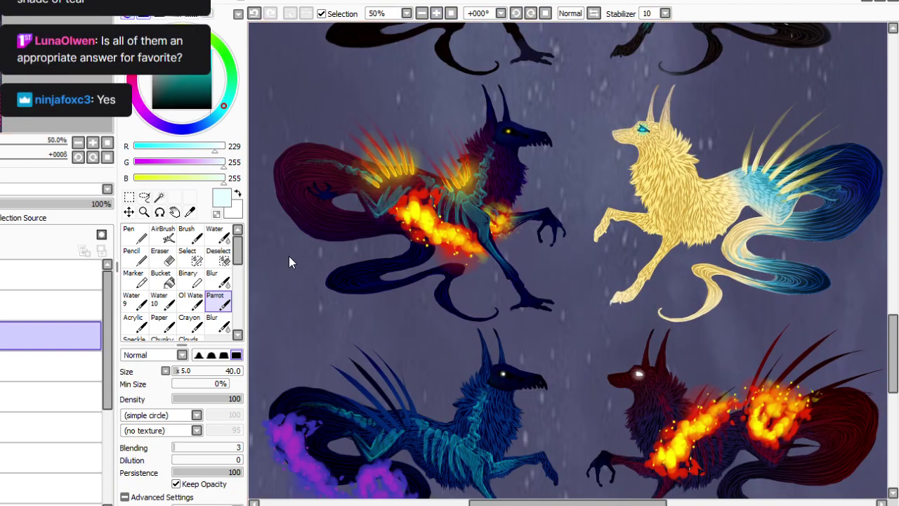
{"action": "left_click", "coordinate": [189, 213]}
{"action": "left_click", "coordinate": [500, 224]}
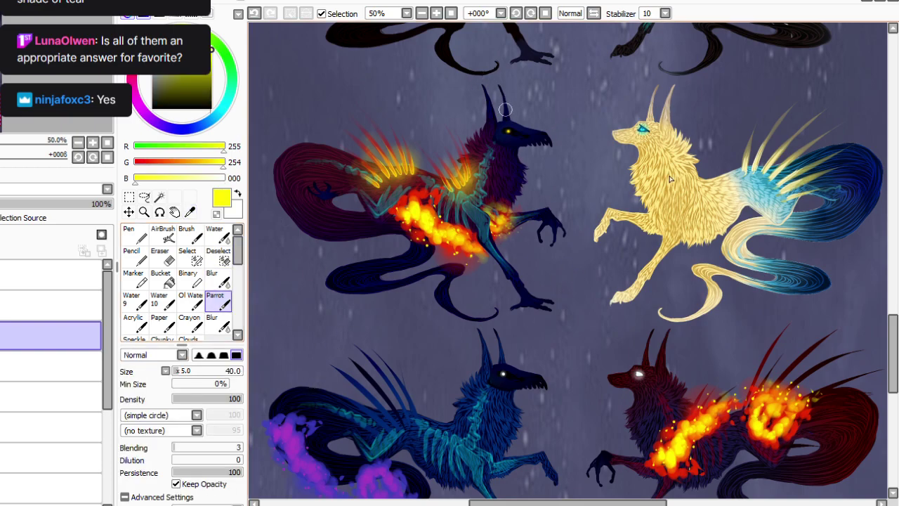
{"action": "left_click", "coordinate": [499, 201]}
{"action": "left_click", "coordinate": [506, 202]}
{"action": "left_click", "coordinate": [510, 196]}
{"action": "left_click", "coordinate": [508, 189]}
{"action": "left_click", "coordinate": [508, 210]}
{"action": "left_click", "coordinate": [530, 217]}
{"action": "left_click", "coordinate": [468, 193]}
{"action": "left_click", "coordinate": [472, 202]}
{"action": "left_click", "coordinate": [468, 214]}
{"action": "left_click", "coordinate": [488, 241]}
{"action": "left_click", "coordinate": [485, 232]}
{"action": "left_click", "coordinate": [491, 245]}
Scatter yellow dots along the upper and lower tail of the skeletal creature with glowing spines, ending with the layer opacity at 100%.
{"action": "left_click", "coordinate": [45, 203]}
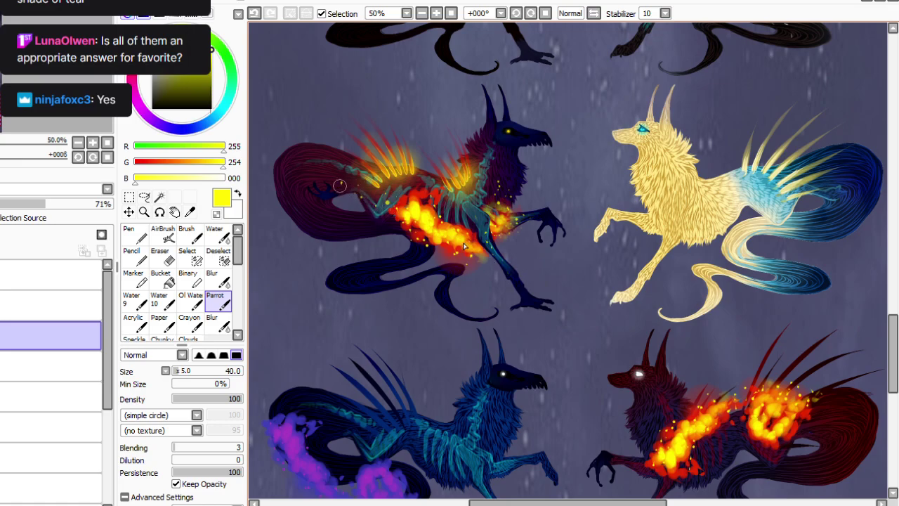
{"action": "mouse_move", "coordinate": [303, 160]}
{"action": "left_mouse_down"}
{"action": "mouse_move", "coordinate": [349, 157]}
{"action": "mouse_move", "coordinate": [372, 172]}
{"action": "left_mouse_up"}
{"action": "left_click", "coordinate": [369, 283]}
{"action": "left_click", "coordinate": [384, 283]}
{"action": "left_click", "coordinate": [402, 280]}
{"action": "left_click", "coordinate": [423, 271]}
{"action": "left_click", "coordinate": [455, 269]}
{"action": "left_click", "coordinate": [454, 276]}
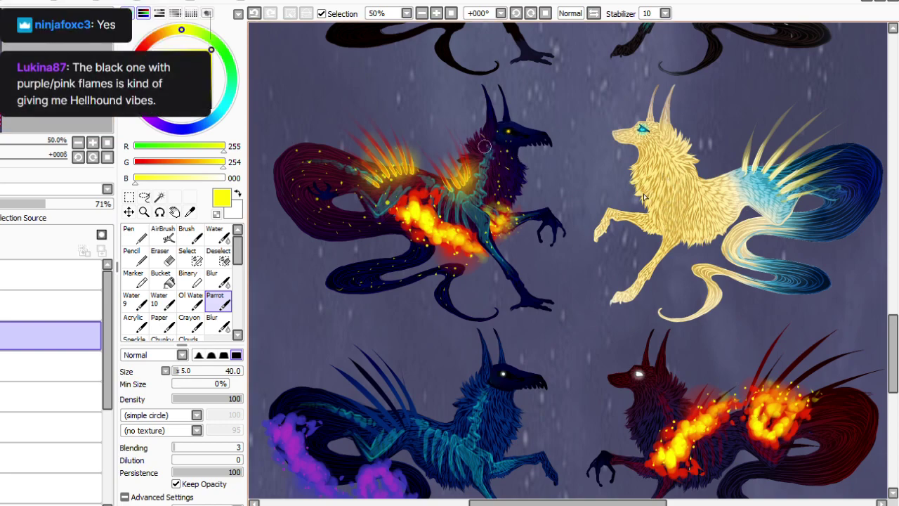
{"action": "left_click", "coordinate": [19, 204]}
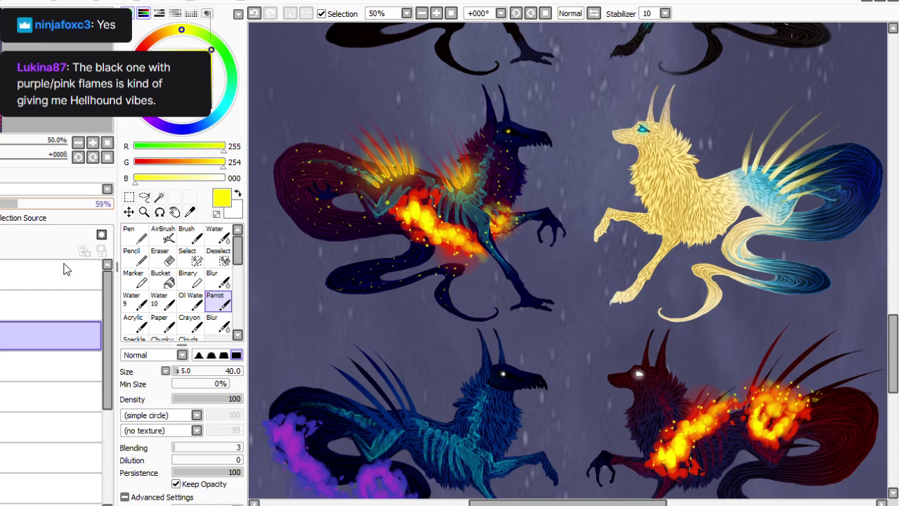
{"action": "left_click", "coordinate": [109, 203]}
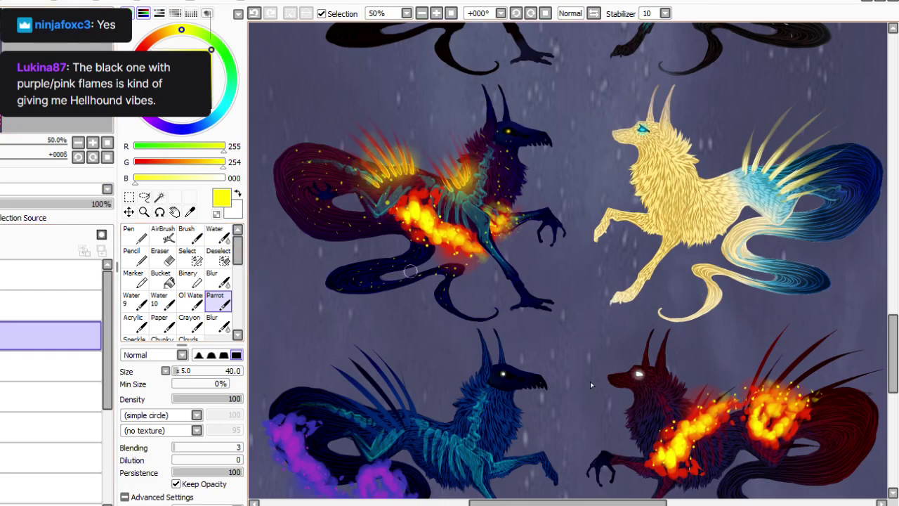
Sample pale gold from the golden creature's fur and paint stars and scattered dots along its blue tail.
{"action": "left_click_drag", "start_coordinate": [566, 503], "coordinate": [600, 503]}
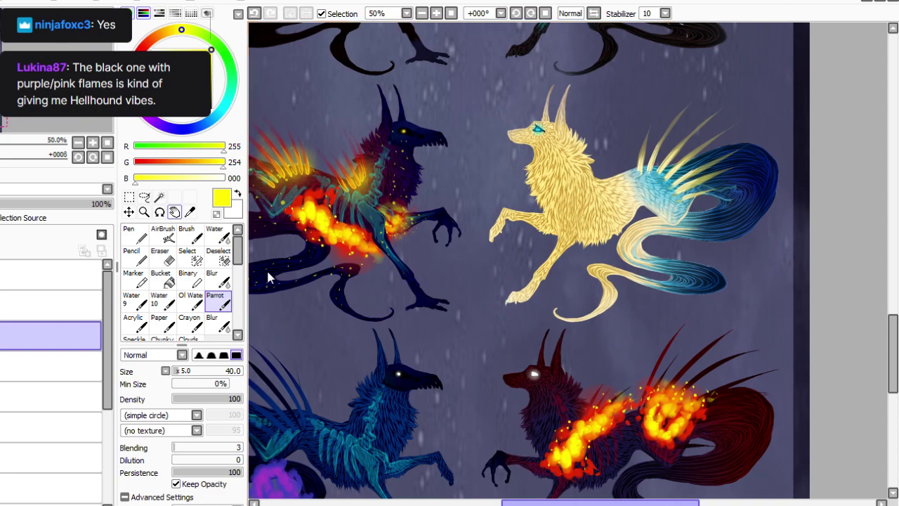
{"action": "key", "text": "alt"}
{"action": "left_click", "coordinate": [589, 223]}
{"action": "left_click", "coordinate": [219, 302]}
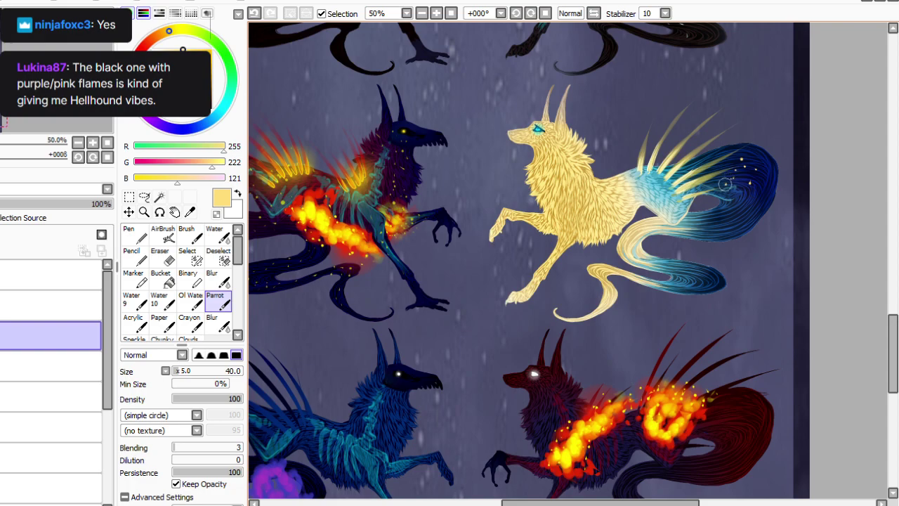
{"action": "mouse_move", "coordinate": [695, 171]}
{"action": "left_mouse_down"}
{"action": "mouse_move", "coordinate": [673, 191]}
{"action": "mouse_move", "coordinate": [695, 185]}
{"action": "left_mouse_up"}
{"action": "left_click_drag", "start_coordinate": [713, 233], "coordinate": [716, 231]}
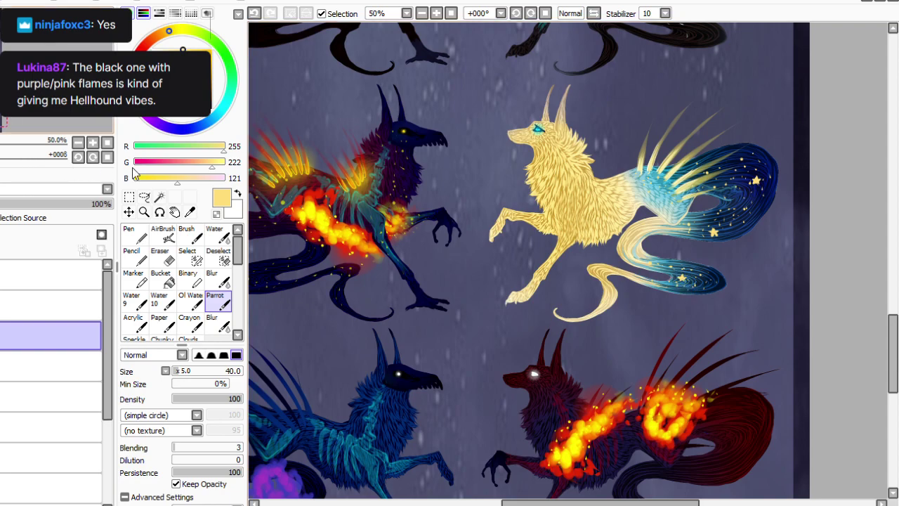
Sample purple from the blue skeletal creature's flame and dot its neck and front legs with the size 40 Parrot brush.
{"action": "left_click", "coordinate": [451, 13]}
{"action": "left_click", "coordinate": [437, 13]}
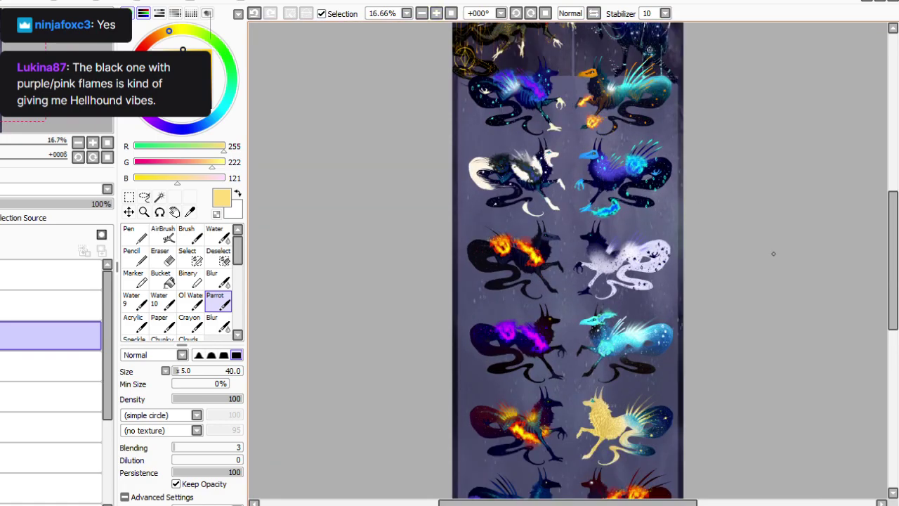
{"action": "left_click_drag", "start_coordinate": [893, 258], "coordinate": [893, 325]}
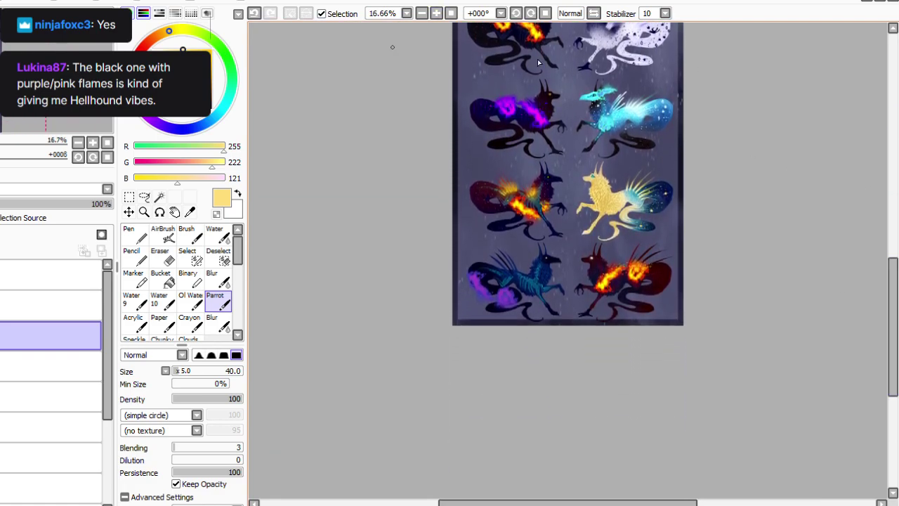
{"action": "scroll", "coordinate": [597, 62], "scroll_direction": "up", "scroll_amount": 2}
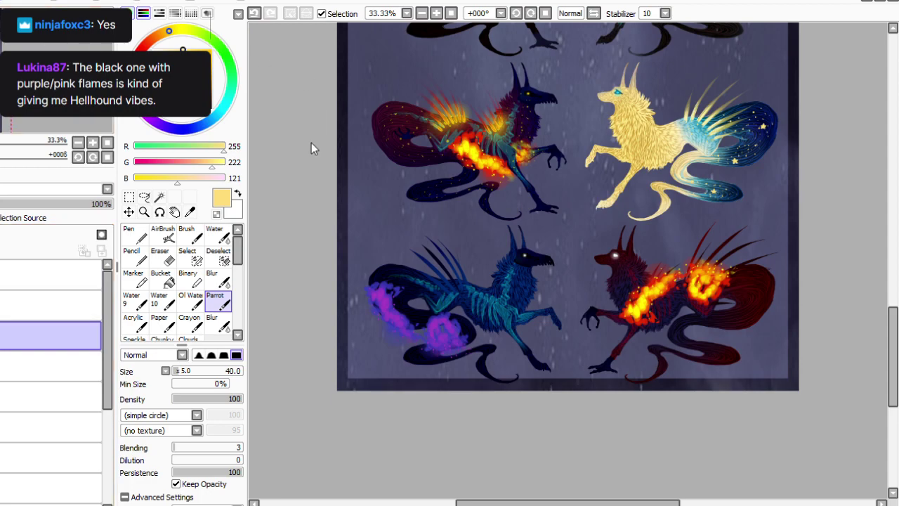
{"action": "left_click", "coordinate": [190, 212]}
{"action": "left_click", "coordinate": [437, 14]}
{"action": "left_click", "coordinate": [381, 347]}
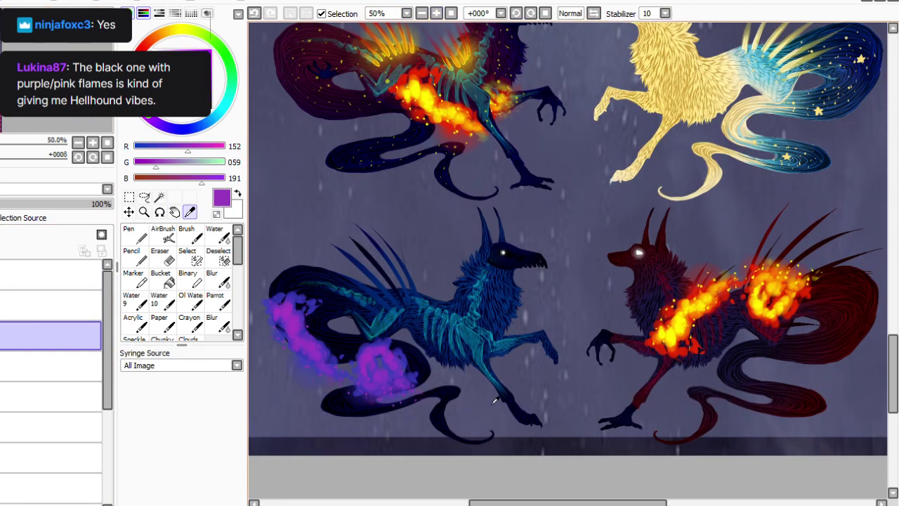
{"action": "left_click", "coordinate": [219, 302]}
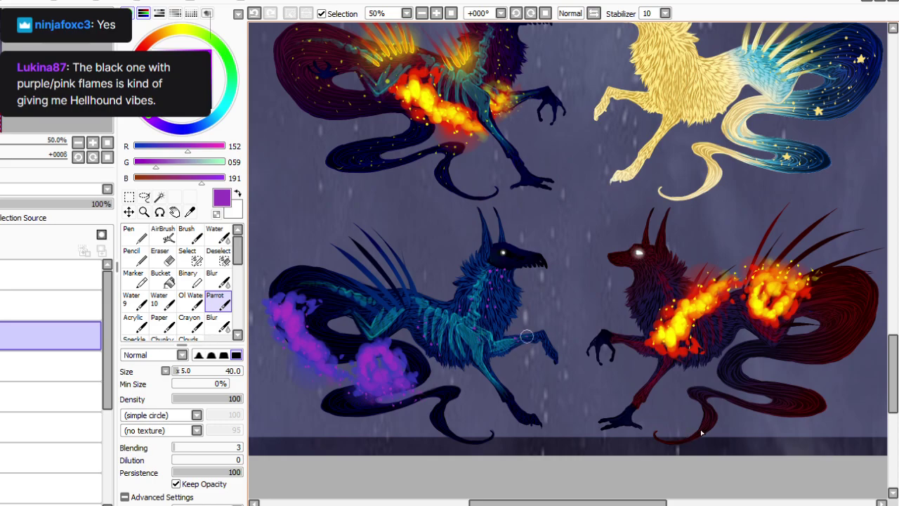
{"action": "key", "text": "ctrl+z"}
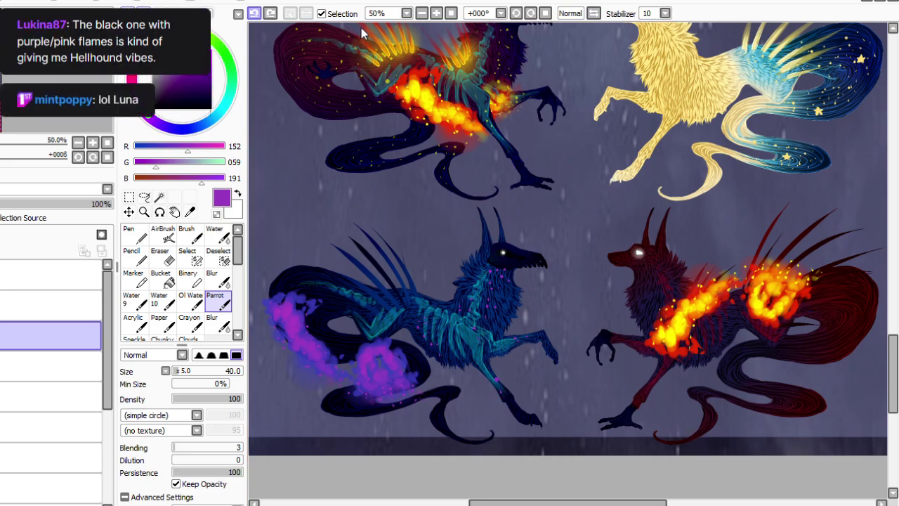
{"action": "key", "text": "ctrl+y"}
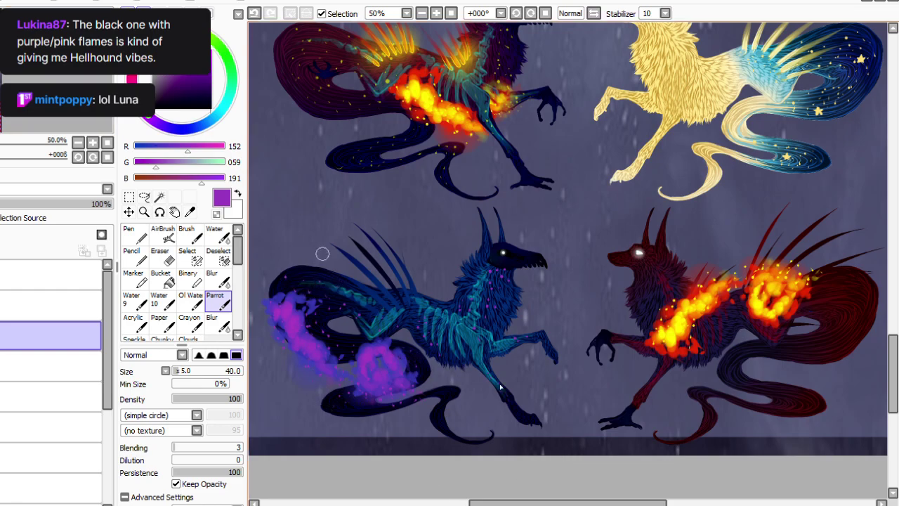
Paint purple stars on the blue skeletal creature's tail and add a soft glow with the brush at density 17 and size 85.
{"action": "left_click_drag", "start_coordinate": [354, 399], "coordinate": [355, 403]}
{"action": "left_click_drag", "start_coordinate": [307, 279], "coordinate": [304, 282]}
{"action": "left_click", "coordinate": [184, 399]}
{"action": "left_click", "coordinate": [181, 371]}
{"action": "left_click_drag", "start_coordinate": [181, 371], "coordinate": [182, 371]}
{"action": "left_click", "coordinate": [341, 343]}
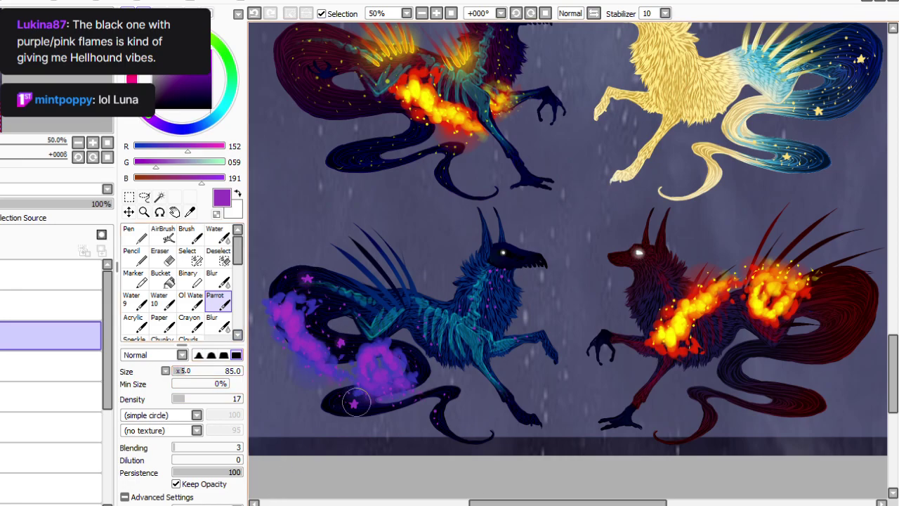
{"action": "left_click", "coordinate": [1, 336]}
{"action": "left_click", "coordinate": [2, 336]}
Sample yellow from the red creature's flame and dot its neck with the Parrot brush at size 25 and density 100.
{"action": "left_click_drag", "start_coordinate": [537, 503], "coordinate": [573, 503]}
{"action": "left_click", "coordinate": [189, 212]}
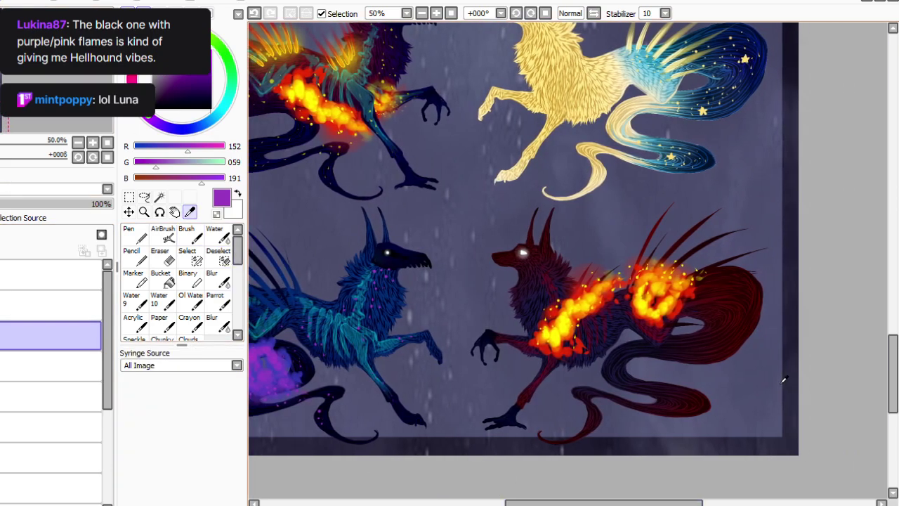
{"action": "left_click", "coordinate": [593, 298]}
{"action": "left_click", "coordinate": [218, 301]}
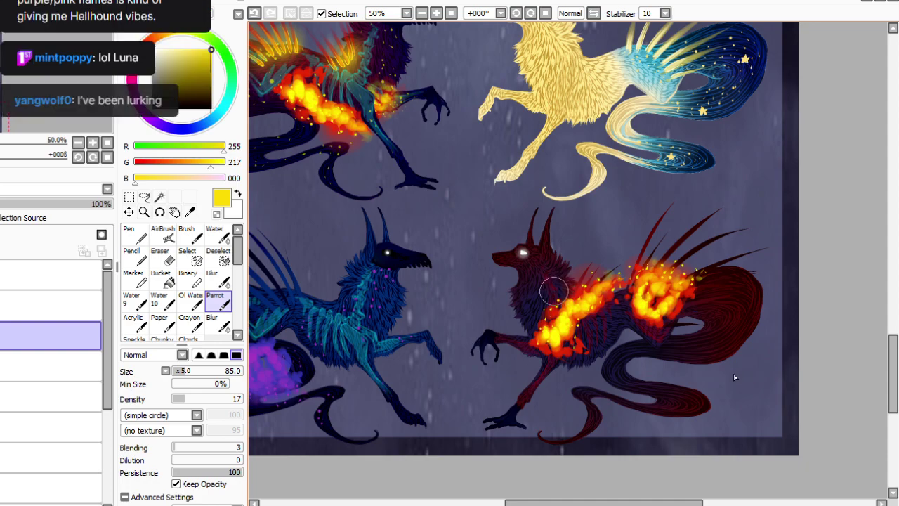
{"action": "left_click", "coordinate": [241, 399]}
{"action": "left_click", "coordinate": [176, 371]}
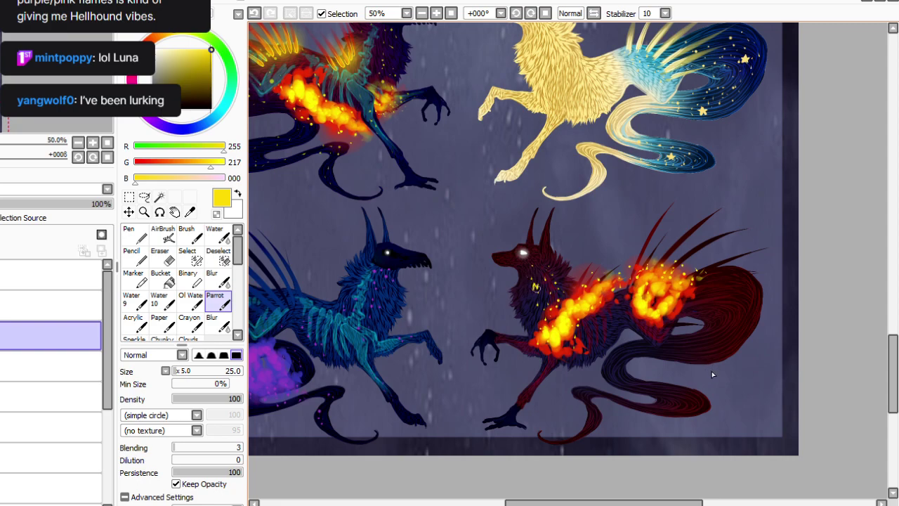
{"action": "left_click_drag", "start_coordinate": [534, 286], "coordinate": [537, 287]}
Soften the yellow marks on the red creature's neck and body with the Eraser at density 34, and dot its tail in yellow.
{"action": "key", "text": "e"}
{"action": "left_click", "coordinate": [196, 399]}
{"action": "left_click_drag", "start_coordinate": [612, 314], "coordinate": [619, 331]}
{"action": "mouse_move", "coordinate": [545, 301]}
{"action": "left_mouse_down"}
{"action": "mouse_move", "coordinate": [562, 298]}
{"action": "mouse_move", "coordinate": [533, 289]}
{"action": "left_mouse_up"}
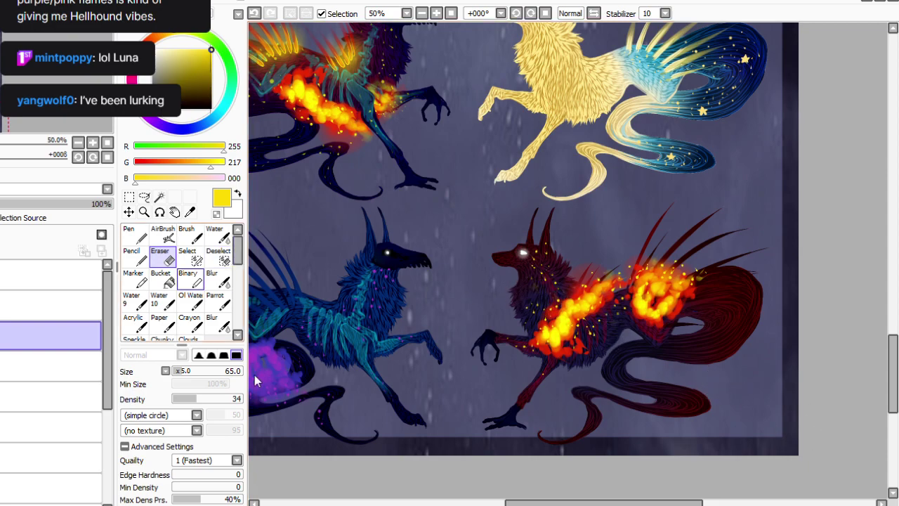
{"action": "key", "text": "e"}
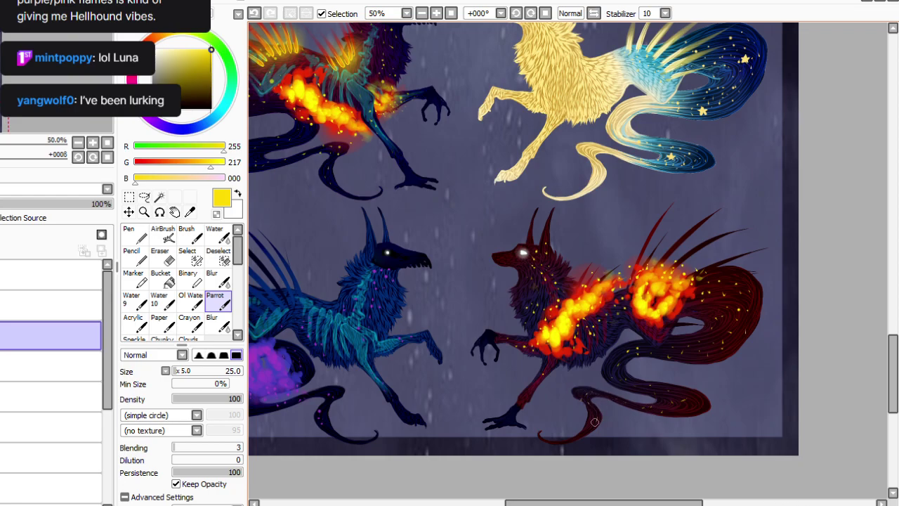
Rotate the canvas and paint yellow highlight streaks on the red creature's short shoulder spines.
{"action": "left_click", "coordinate": [531, 13]}
{"action": "left_click", "coordinate": [531, 13]}
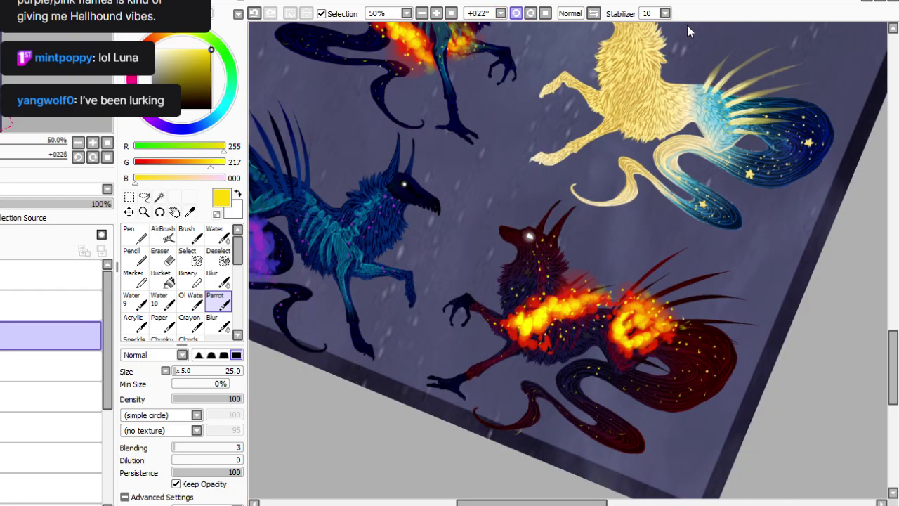
{"action": "key", "text": "Delete"}
{"action": "key", "text": "Delete"}
{"action": "key", "text": "Delete"}
{"action": "key", "text": "Delete"}
{"action": "key", "text": "Delete"}
{"action": "key", "text": "Delete"}
{"action": "key", "text": "Delete"}
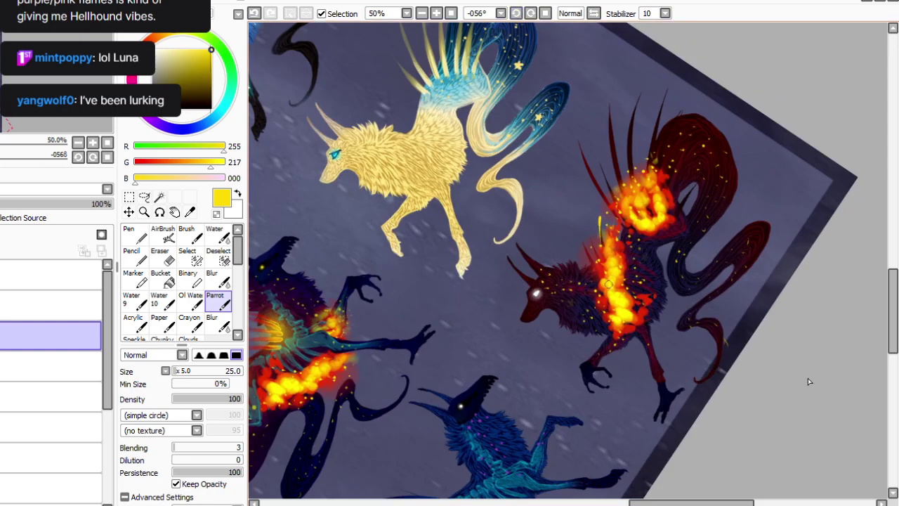
{"action": "left_click_drag", "start_coordinate": [589, 234], "coordinate": [593, 264]}
Paint yellow tips on the red creature's long rear spines, including those overlapping its tail, and restore the upright canvas orientation.
{"action": "mouse_move", "coordinate": [578, 138]}
{"action": "left_mouse_down"}
{"action": "mouse_move", "coordinate": [591, 177]}
{"action": "mouse_move", "coordinate": [609, 189]}
{"action": "left_mouse_up"}
{"action": "left_click_drag", "start_coordinate": [608, 99], "coordinate": [612, 139]}
{"action": "left_click_drag", "start_coordinate": [639, 90], "coordinate": [632, 149]}
{"action": "left_click_drag", "start_coordinate": [666, 85], "coordinate": [667, 137]}
{"action": "left_click", "coordinate": [516, 13]}
{"action": "left_click", "coordinate": [516, 13]}
{"action": "left_click", "coordinate": [516, 13]}
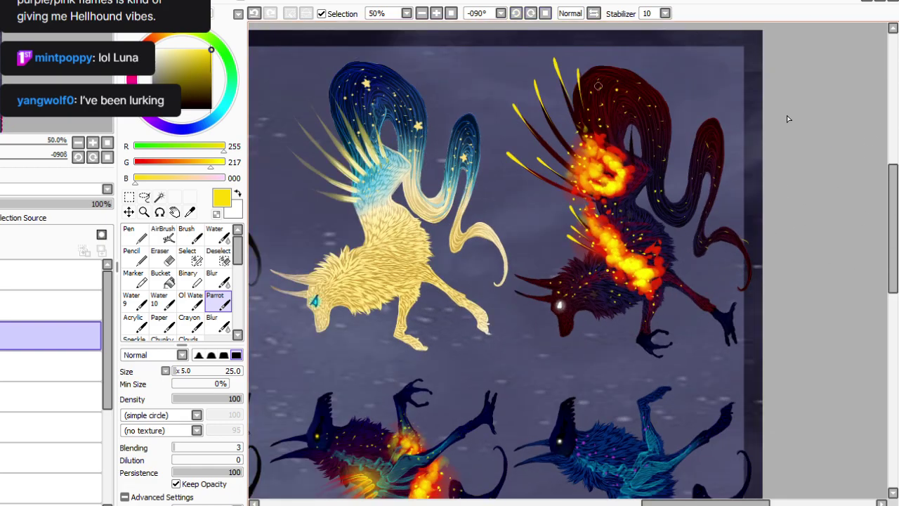
{"action": "mouse_move", "coordinate": [603, 82]}
{"action": "left_mouse_down"}
{"action": "mouse_move", "coordinate": [606, 119]}
{"action": "mouse_move", "coordinate": [592, 124]}
{"action": "mouse_move", "coordinate": [634, 149]}
{"action": "left_mouse_up"}
{"action": "key", "text": "Home"}
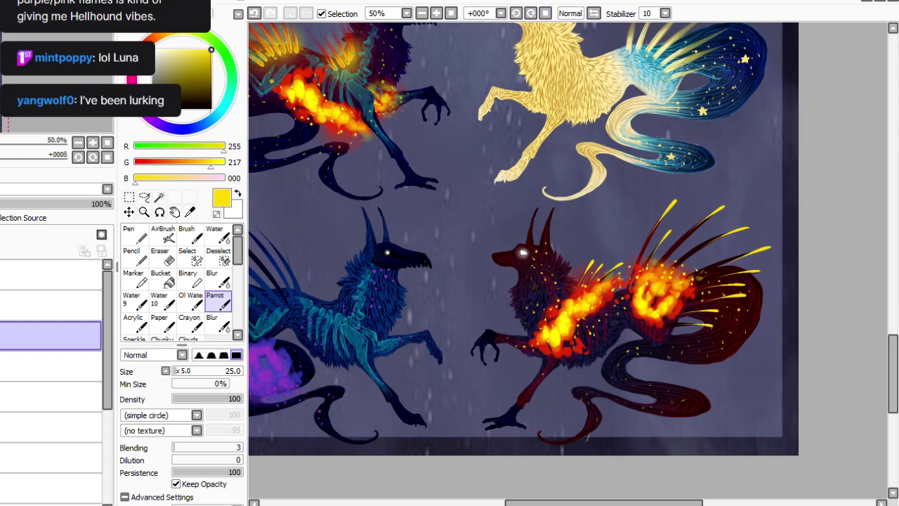
Sample purple from the blue skeletal creature's flame and paint purple highlights along its back spines with the Parrot brush at size 25.
{"action": "key", "text": "ctrl+e"}
{"action": "left_click", "coordinate": [1, 335]}
{"action": "left_click", "coordinate": [1, 336]}
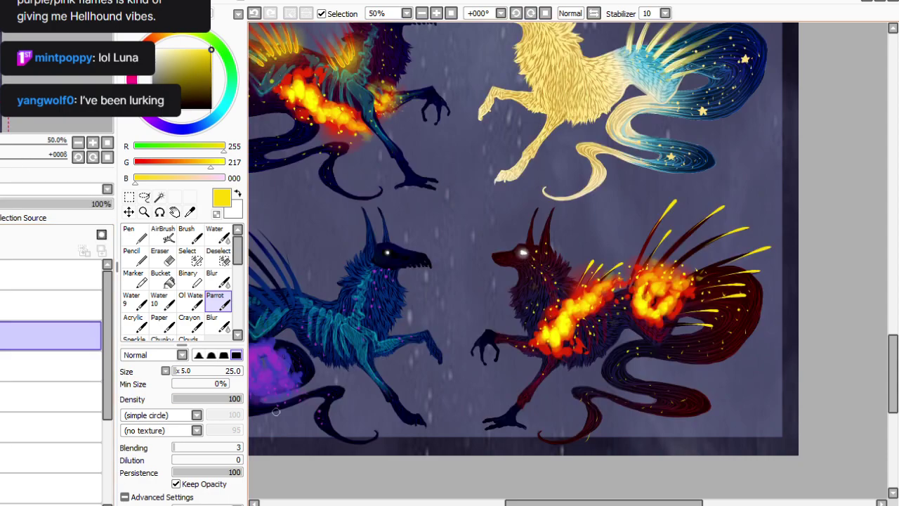
{"action": "left_click_drag", "start_coordinate": [523, 502], "coordinate": [475, 502]}
{"action": "left_click", "coordinate": [189, 213]}
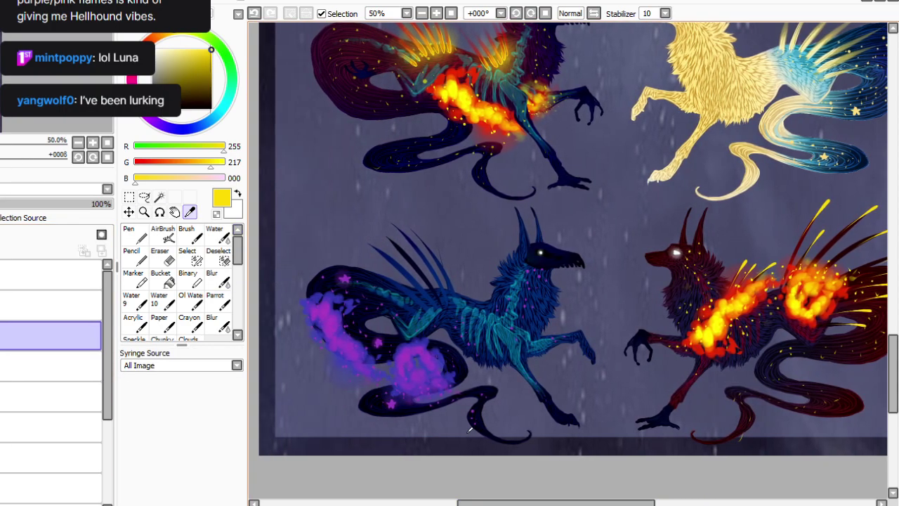
{"action": "left_click", "coordinate": [420, 378]}
{"action": "left_click", "coordinate": [218, 302]}
{"action": "left_click", "coordinate": [531, 14]}
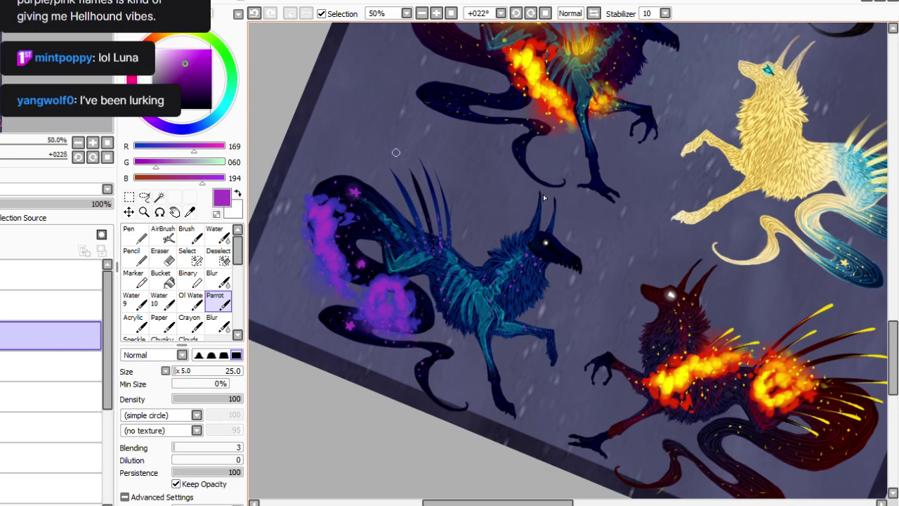
{"action": "mouse_move", "coordinate": [418, 158]}
{"action": "left_mouse_down"}
{"action": "mouse_move", "coordinate": [443, 231]}
{"action": "mouse_move", "coordinate": [433, 167]}
{"action": "mouse_move", "coordinate": [435, 240]}
{"action": "mouse_move", "coordinate": [400, 160]}
{"action": "mouse_move", "coordinate": [423, 237]}
{"action": "left_mouse_up"}
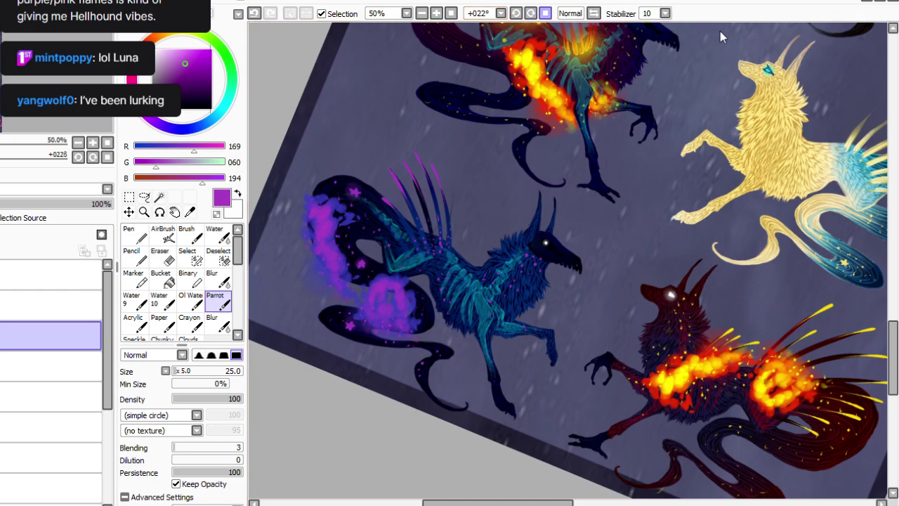
{"action": "key", "text": "Home"}
Edge both horns of the blue skeletal creature in purple with the Parrot brush at size 5.
{"action": "key", "text": "ctrl+z"}
{"action": "left_click", "coordinate": [174, 371]}
{"action": "left_click", "coordinate": [436, 14]}
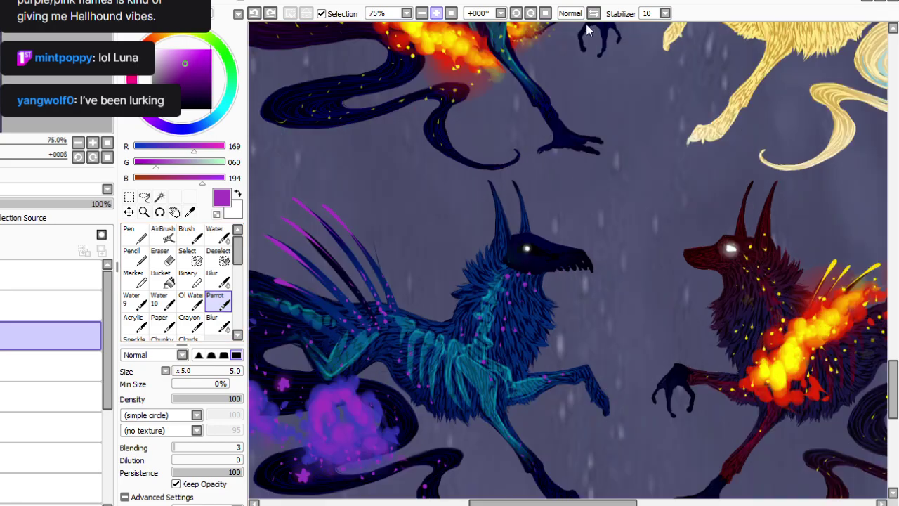
{"action": "key", "text": "ctrl+y"}
{"action": "left_click_drag", "start_coordinate": [503, 212], "coordinate": [508, 229]}
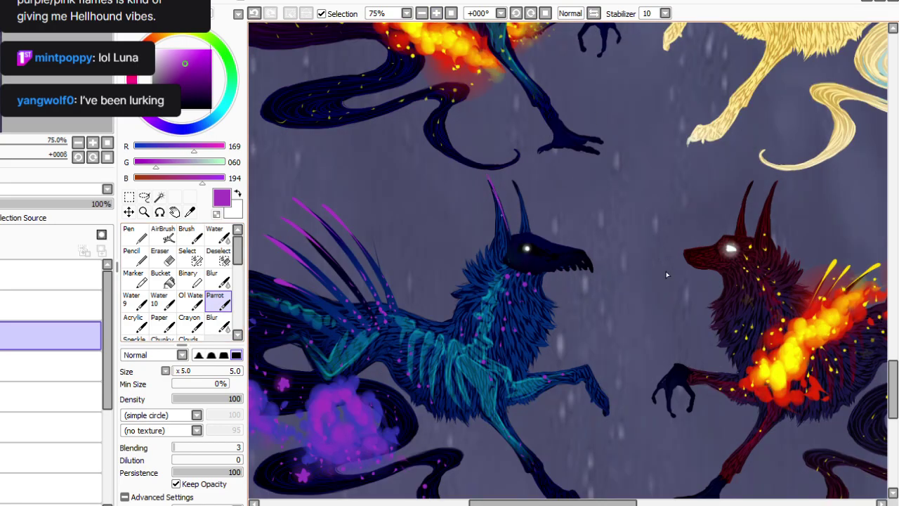
{"action": "left_click_drag", "start_coordinate": [517, 191], "coordinate": [526, 223]}
Sample yellow from the red creature's spines, rotate the canvas, and paint thin yellow highlights along its horns at brush size 5.
{"action": "left_click_drag", "start_coordinate": [580, 503], "coordinate": [631, 503]}
{"action": "left_click", "coordinate": [190, 212]}
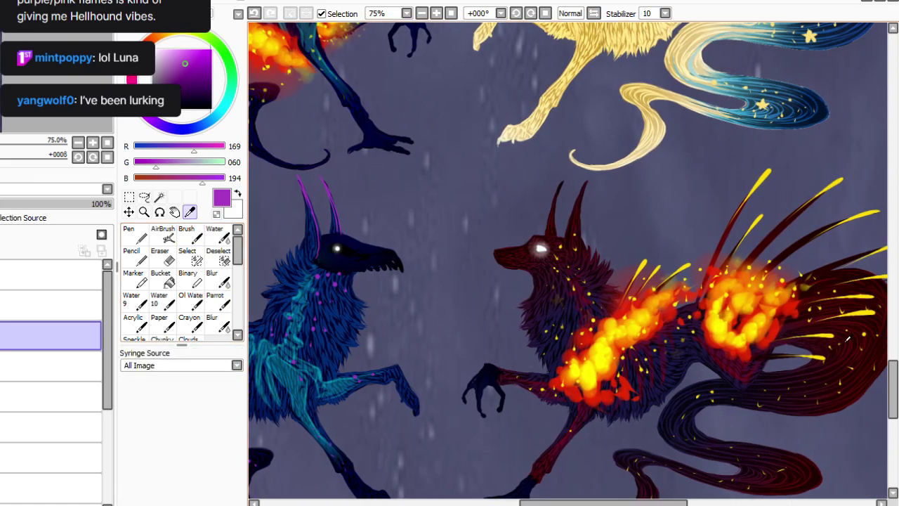
{"action": "left_click", "coordinate": [642, 263]}
{"action": "left_click", "coordinate": [218, 301]}
{"action": "left_click", "coordinate": [517, 14]}
{"action": "left_click", "coordinate": [516, 13]}
{"action": "left_click", "coordinate": [517, 14]}
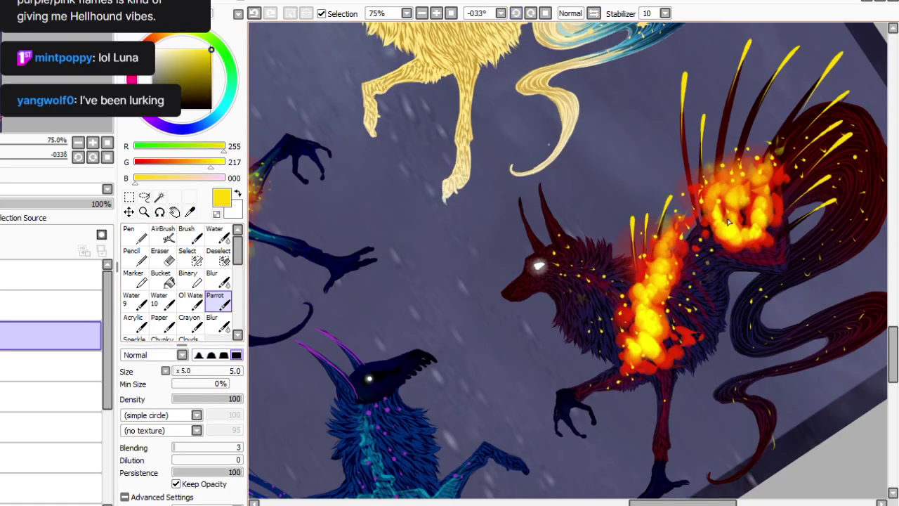
{"action": "left_click_drag", "start_coordinate": [538, 184], "coordinate": [555, 244]}
Add bolder yellow strokes to the tips of the red creature's horns at brush size 20 and restore the upright canvas orientation.
{"action": "left_click", "coordinate": [175, 371]}
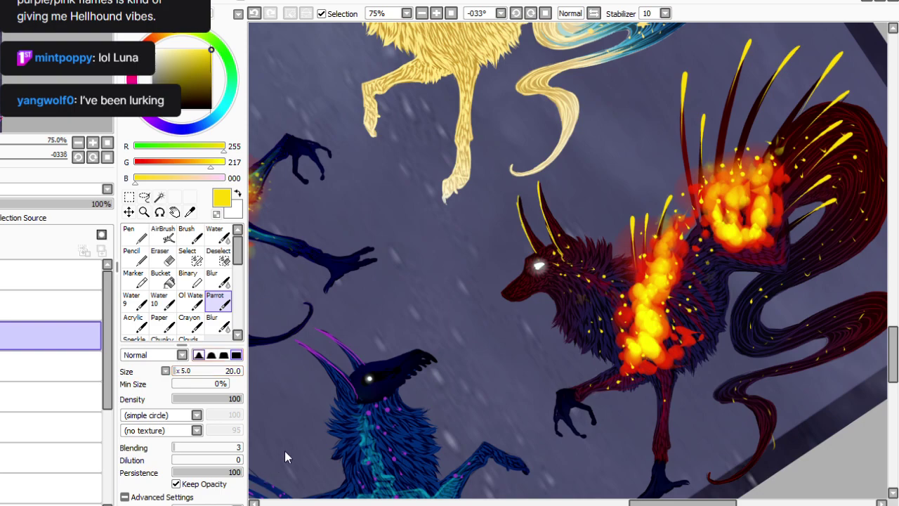
{"action": "left_click_drag", "start_coordinate": [536, 183], "coordinate": [538, 194]}
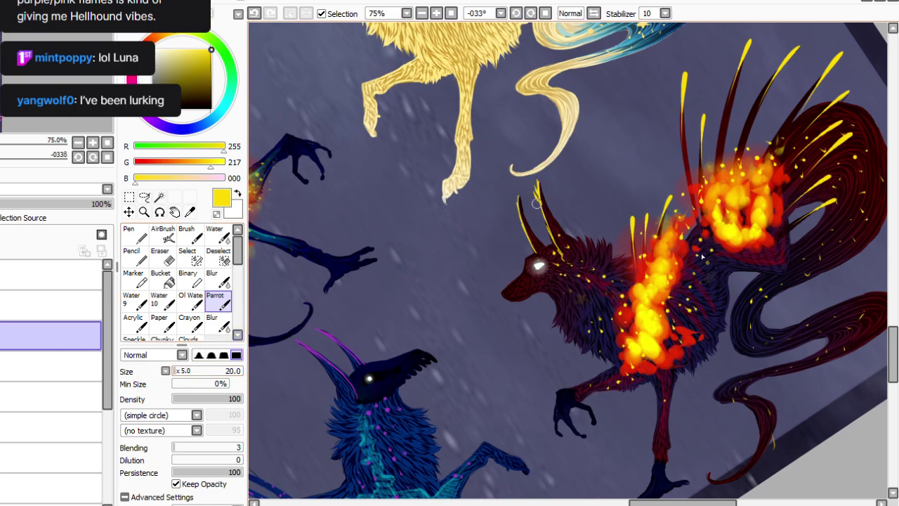
{"action": "key", "text": "Home"}
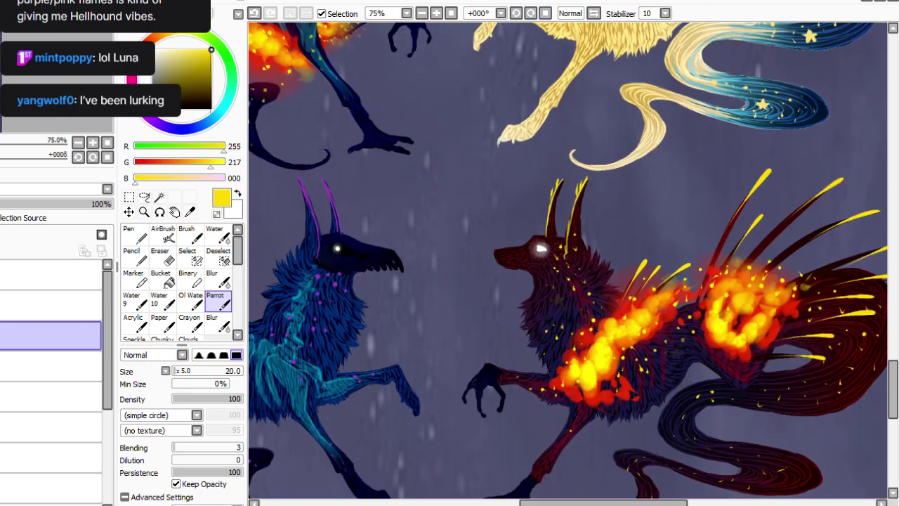
Sample dark navy and paint it along the golden creature's horns on the rotated canvas, returning the canvas to upright.
{"action": "key", "text": "Page_Down"}
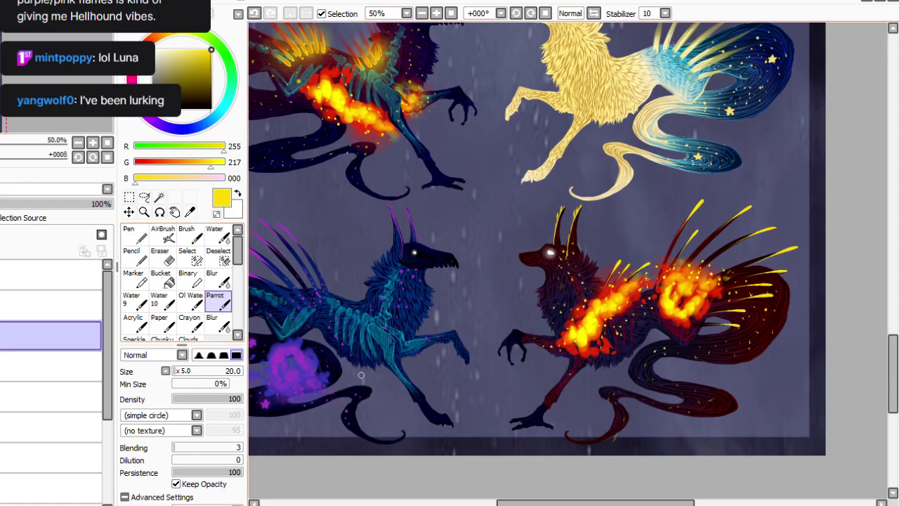
{"action": "left_click_drag", "start_coordinate": [525, 502], "coordinate": [490, 487]}
{"action": "scroll", "coordinate": [291, 68], "scroll_direction": "up", "scroll_amount": 5}
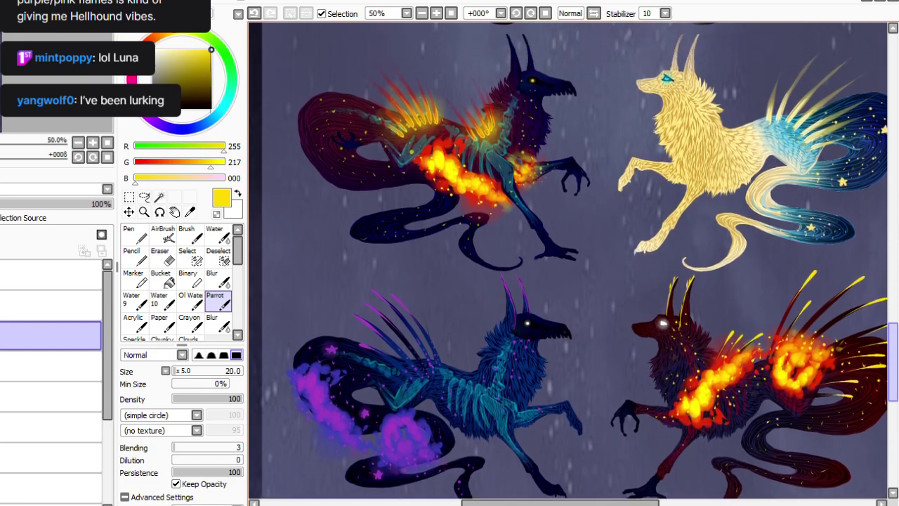
{"action": "left_click_drag", "start_coordinate": [524, 502], "coordinate": [537, 502]}
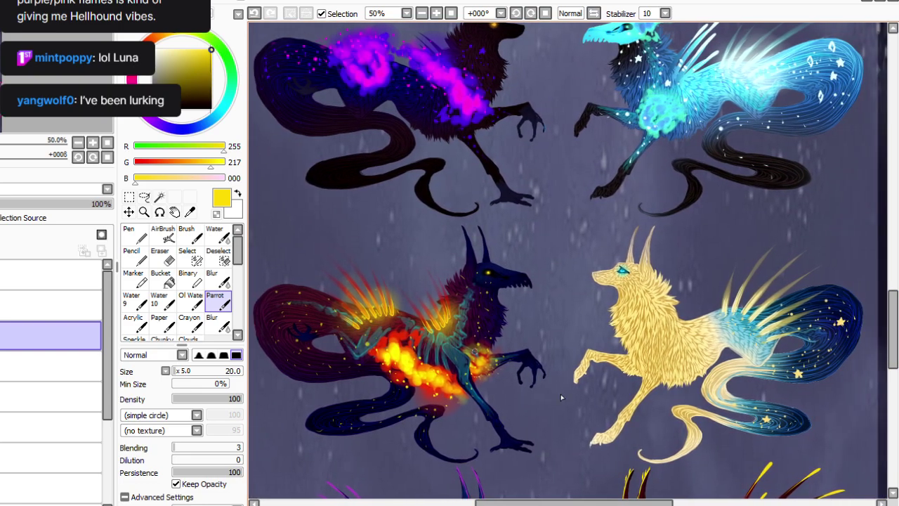
{"action": "left_click", "coordinate": [190, 211]}
{"action": "left_click", "coordinate": [496, 421]}
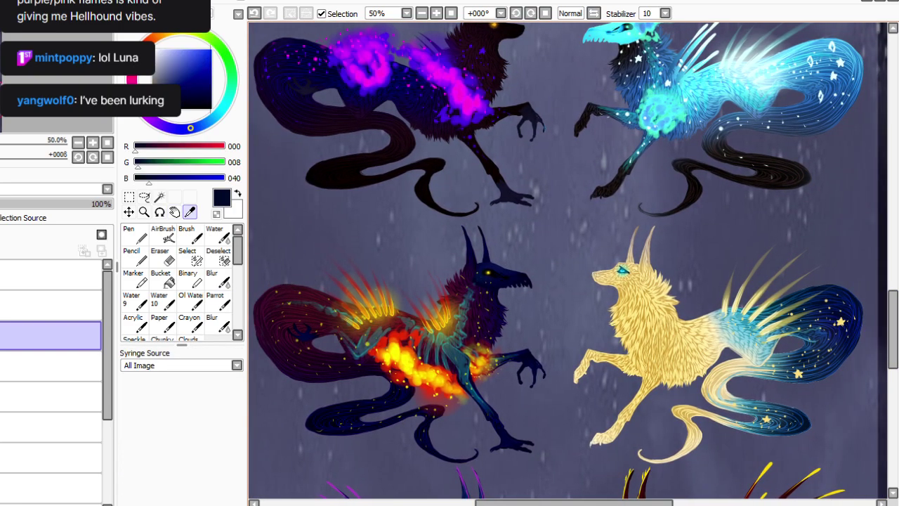
{"action": "left_click", "coordinate": [517, 13]}
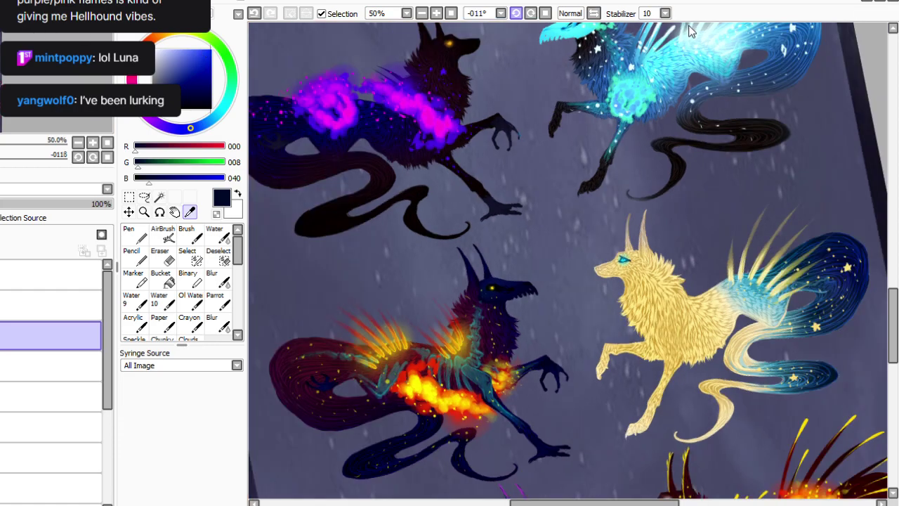
{"action": "left_click", "coordinate": [516, 12]}
{"action": "left_click", "coordinate": [219, 302]}
{"action": "left_click_drag", "start_coordinate": [634, 191], "coordinate": [638, 243]}
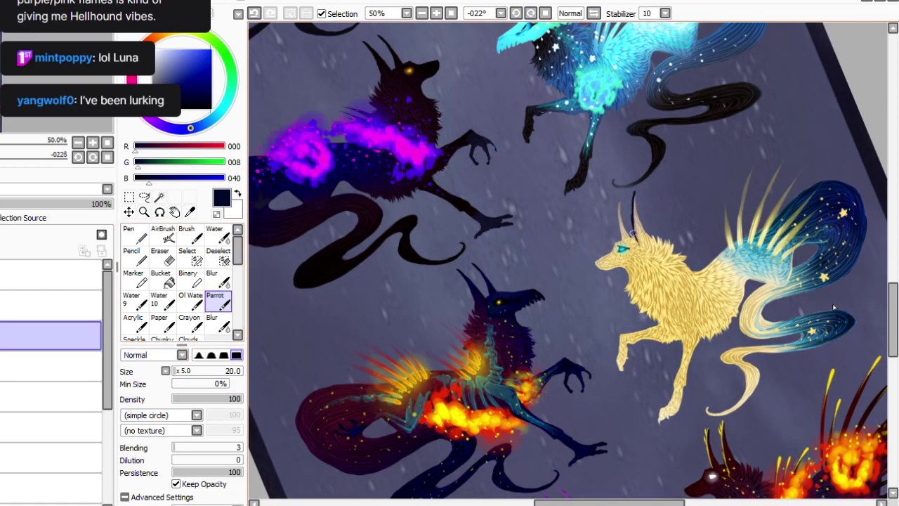
{"action": "left_click_drag", "start_coordinate": [619, 198], "coordinate": [623, 242]}
{"action": "left_click", "coordinate": [545, 13]}
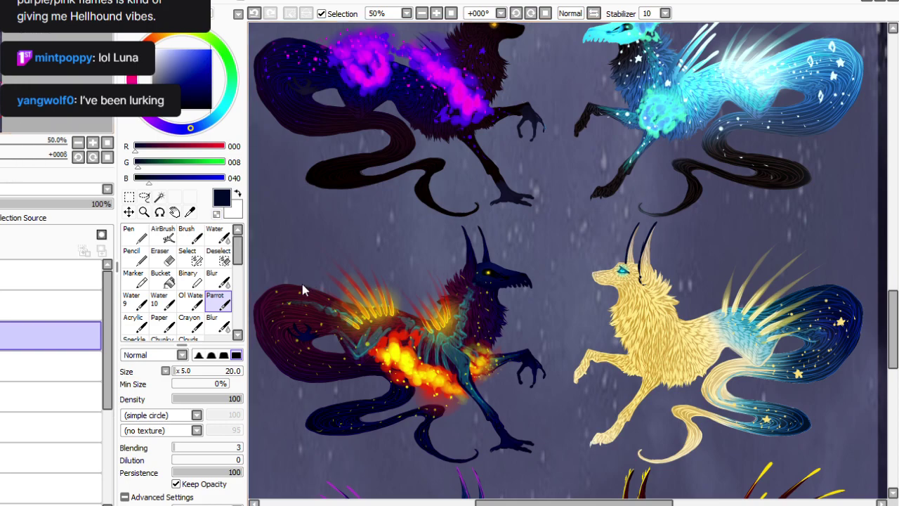
Sample golden yellow from the fiery skeletal creature's flame and edge both of its horns with the Parrot brush.
{"action": "left_click", "coordinate": [190, 212]}
{"action": "left_click", "coordinate": [479, 353]}
{"action": "left_click", "coordinate": [218, 300]}
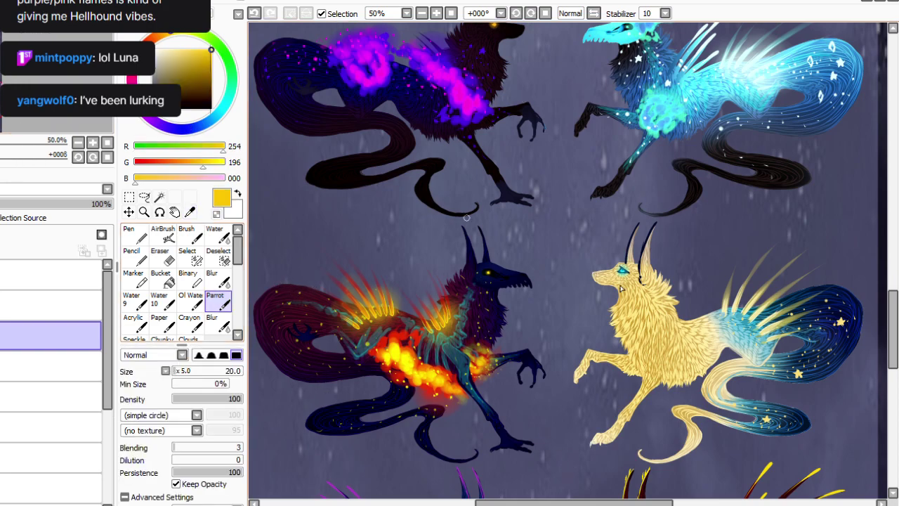
{"action": "left_click_drag", "start_coordinate": [461, 225], "coordinate": [477, 282]}
{"action": "left_click_drag", "start_coordinate": [479, 226], "coordinate": [492, 262]}
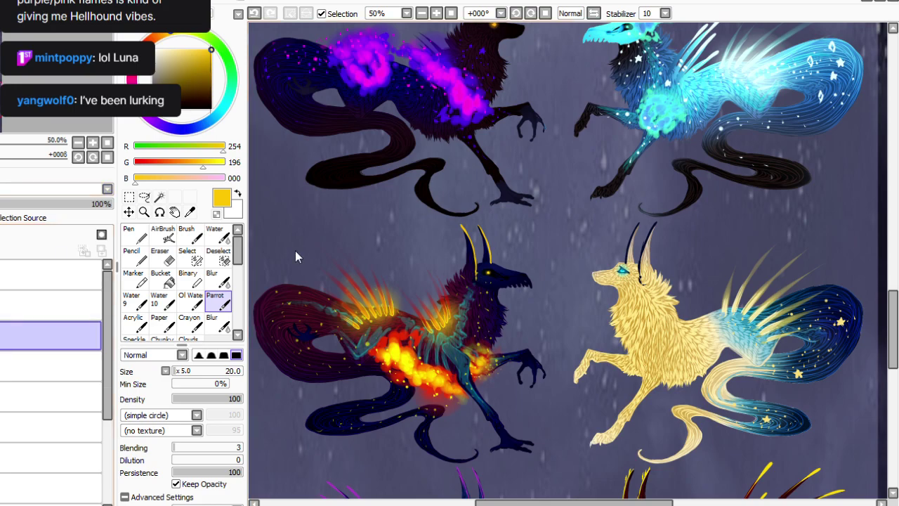
Sample pale cyan from the light-blue creature's tail markings and edge its horns on the rotated canvas, returning it to upright.
{"action": "left_click_drag", "start_coordinate": [893, 310], "coordinate": [893, 281]}
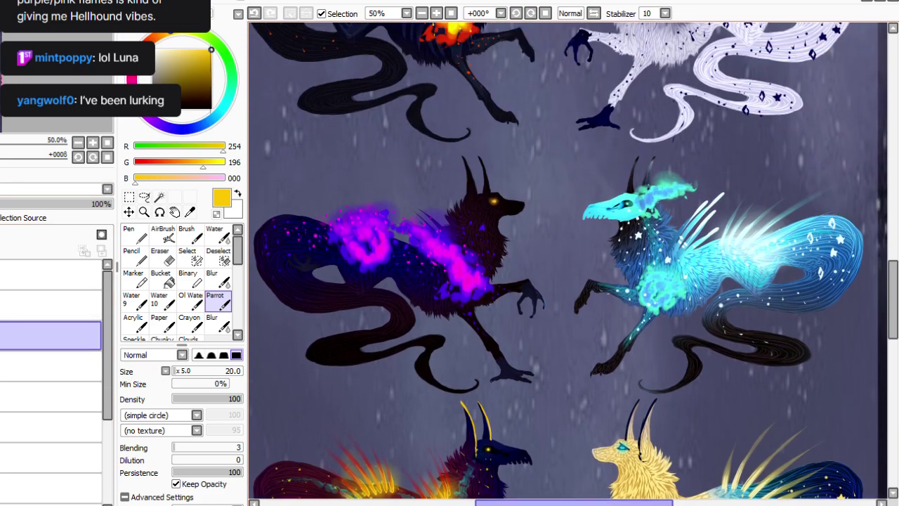
{"action": "left_click_drag", "start_coordinate": [574, 503], "coordinate": [591, 503]}
{"action": "left_click", "coordinate": [190, 211]}
{"action": "left_click", "coordinate": [786, 240]}
{"action": "left_click", "coordinate": [219, 301]}
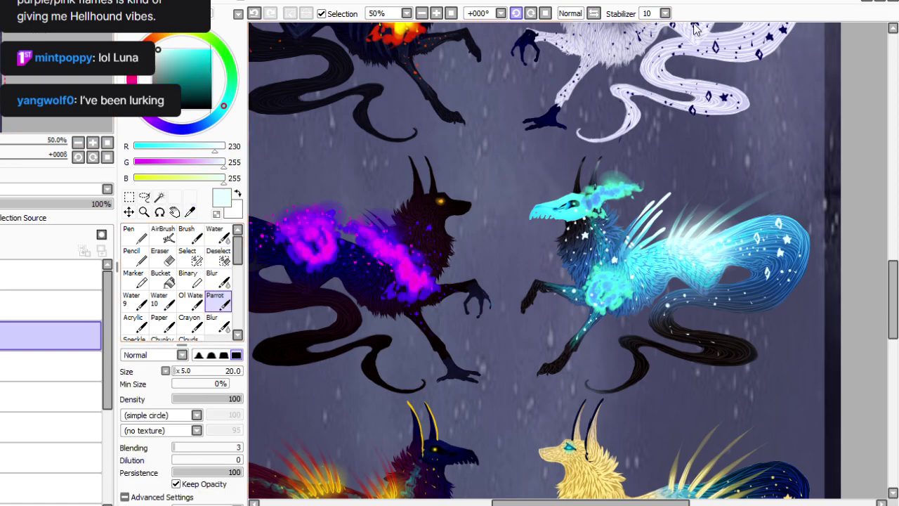
{"action": "left_click", "coordinate": [517, 13]}
{"action": "left_click", "coordinate": [516, 13]}
{"action": "left_click", "coordinate": [516, 13]}
{"action": "mouse_move", "coordinate": [514, 158]}
{"action": "left_mouse_down"}
{"action": "mouse_move", "coordinate": [541, 215]}
{"action": "mouse_move", "coordinate": [506, 177]}
{"action": "mouse_move", "coordinate": [515, 199]}
{"action": "left_mouse_up"}
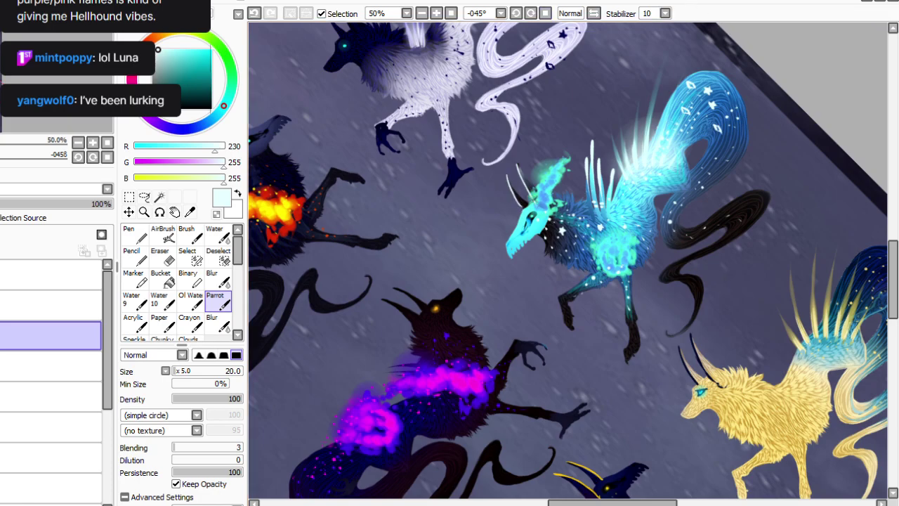
{"action": "key", "text": "Home"}
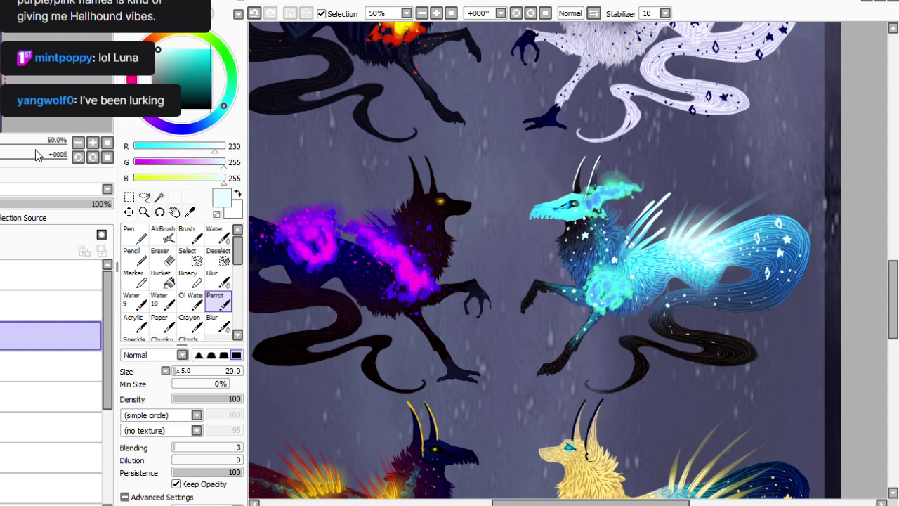
Sample magenta from the dark creature's purple flame, paint highlights along both of its horns, and save the file.
{"action": "left_click", "coordinate": [189, 211]}
{"action": "left_click", "coordinate": [416, 281]}
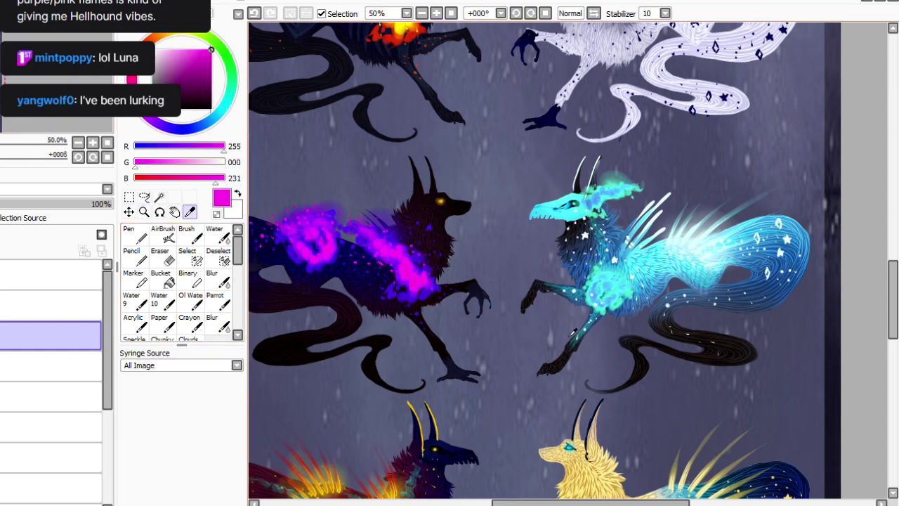
{"action": "left_click", "coordinate": [216, 301]}
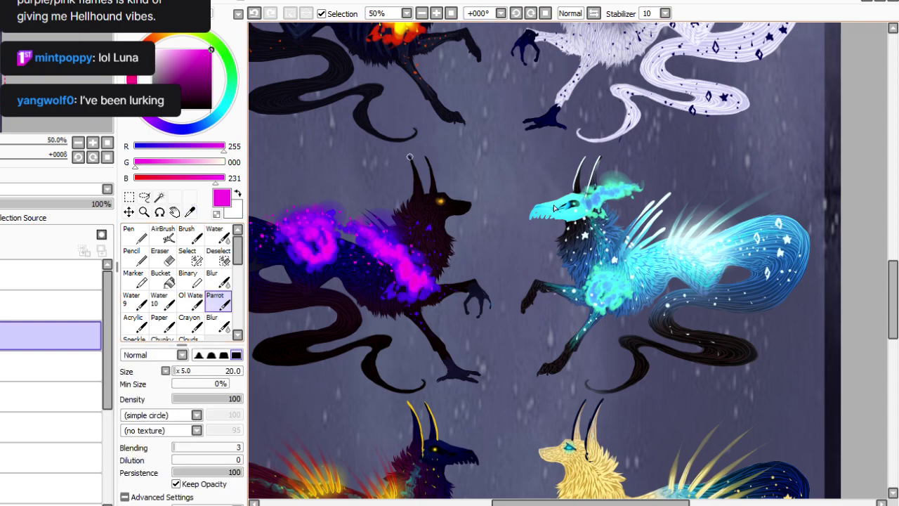
{"action": "mouse_move", "coordinate": [414, 166]}
{"action": "left_mouse_down"}
{"action": "mouse_move", "coordinate": [423, 188]}
{"action": "mouse_move", "coordinate": [436, 182]}
{"action": "mouse_move", "coordinate": [438, 193]}
{"action": "left_mouse_up"}
{"action": "key", "text": "ctrl+s"}
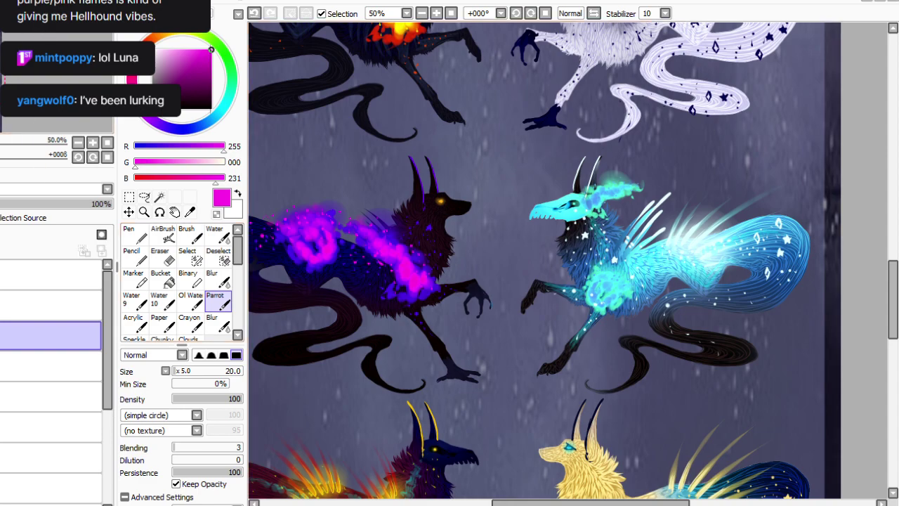
Sample pale lavender from the white creature's body and edge its dark horns on the rotated canvas, returning it to upright.
{"action": "scroll", "coordinate": [849, 191], "scroll_direction": "up", "scroll_amount": 5}
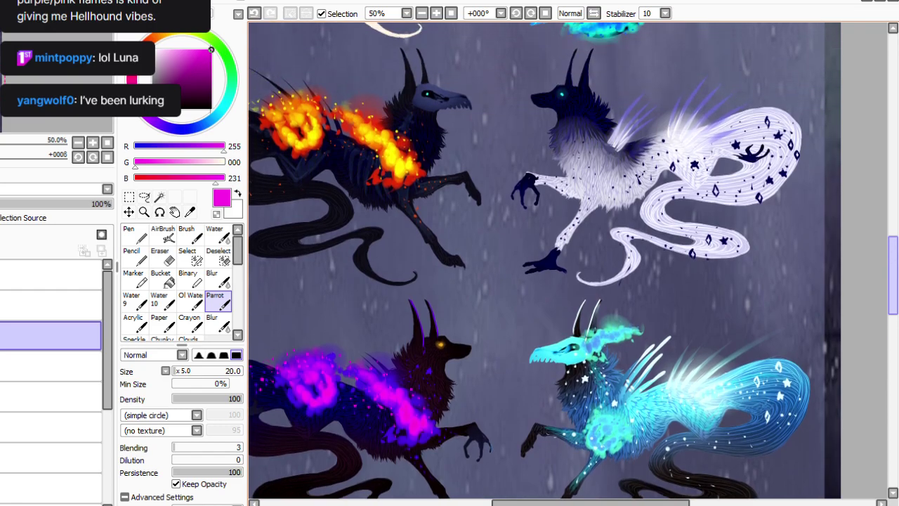
{"action": "key", "text": "alt"}
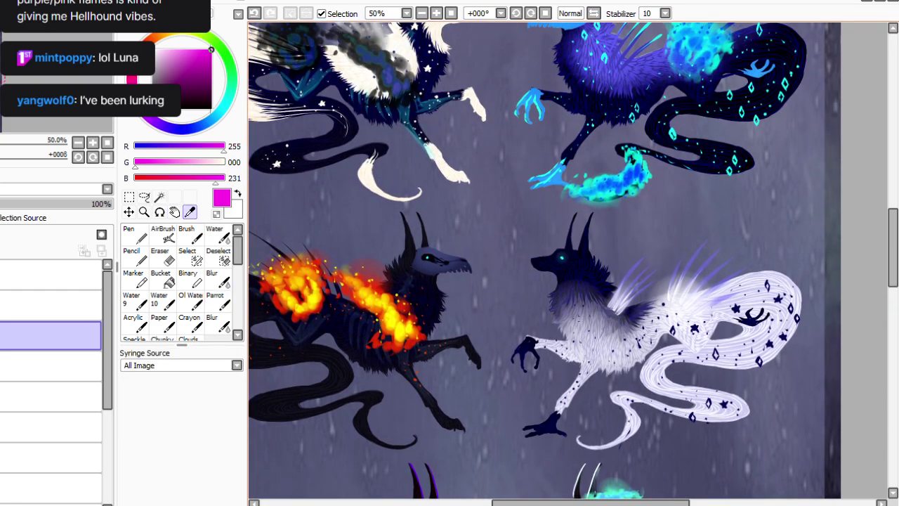
{"action": "left_click", "coordinate": [692, 316]}
{"action": "left_click", "coordinate": [218, 302]}
{"action": "left_click", "coordinate": [517, 14]}
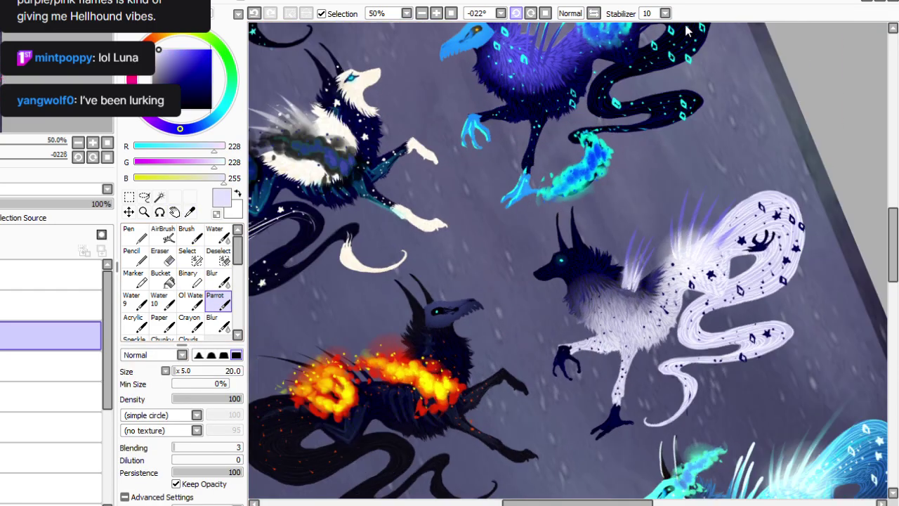
{"action": "left_click_drag", "start_coordinate": [569, 209], "coordinate": [583, 261]}
{"action": "left_click_drag", "start_coordinate": [557, 210], "coordinate": [559, 243]}
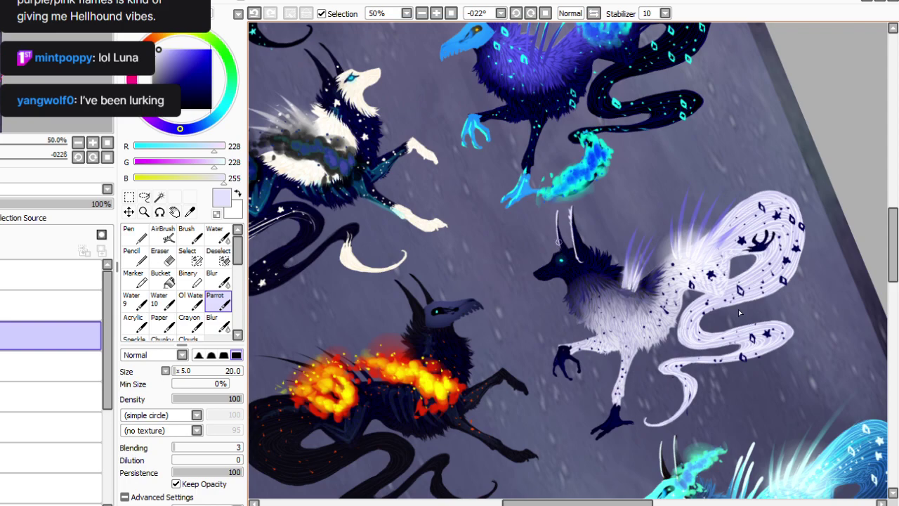
{"action": "key", "text": "Home"}
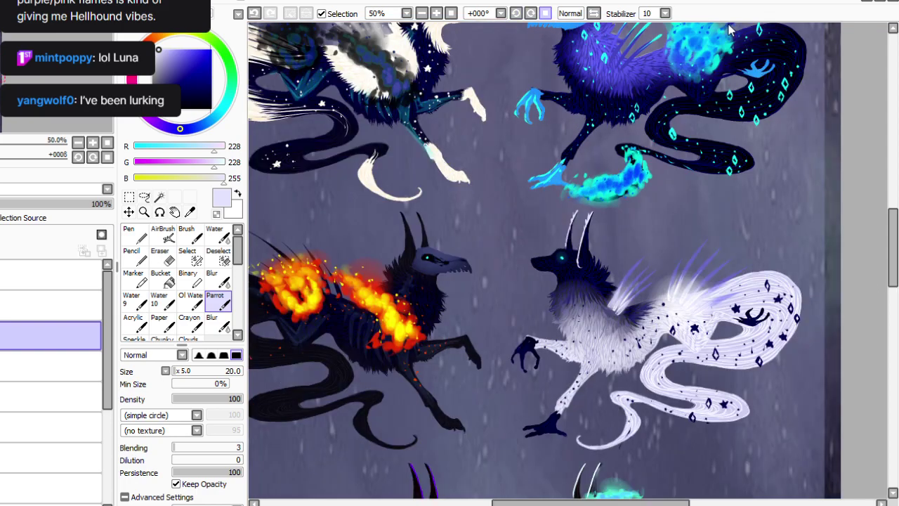
Try a bright yellow highlight sampled from the flame on the horn of the fiery skeletal creature.
{"action": "key", "text": "alt"}
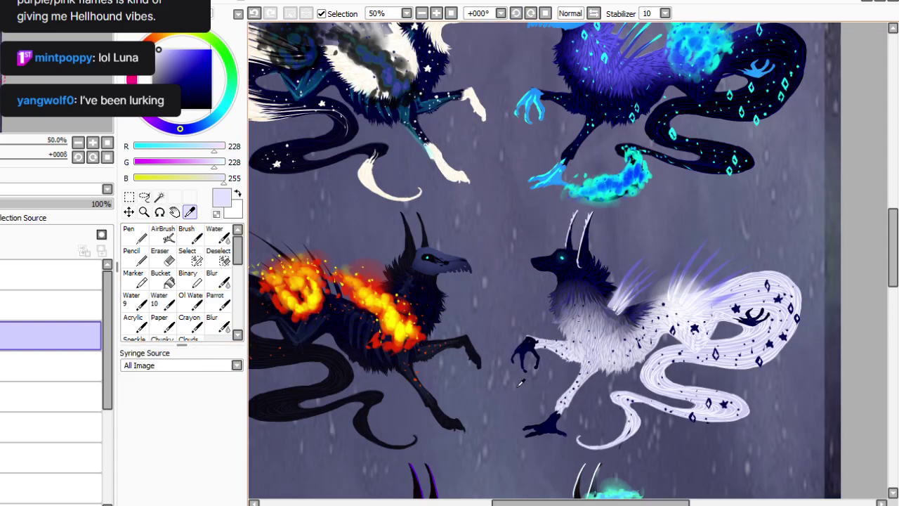
{"action": "left_click", "coordinate": [358, 298]}
{"action": "left_click", "coordinate": [218, 300]}
{"action": "left_click_drag", "start_coordinate": [401, 210], "coordinate": [415, 262]}
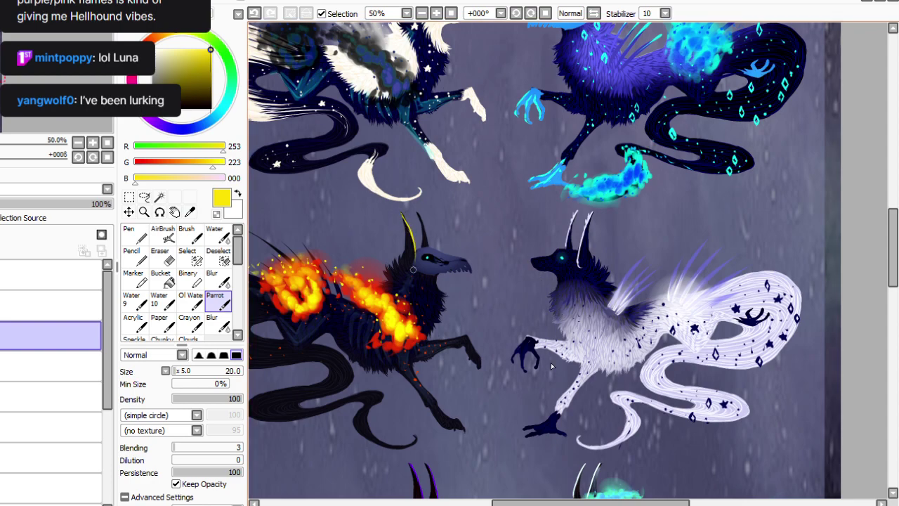
{"action": "key", "text": "ctrl+z"}
{"action": "key", "text": "ctrl+y"}
{"action": "left_click", "coordinate": [161, 255]}
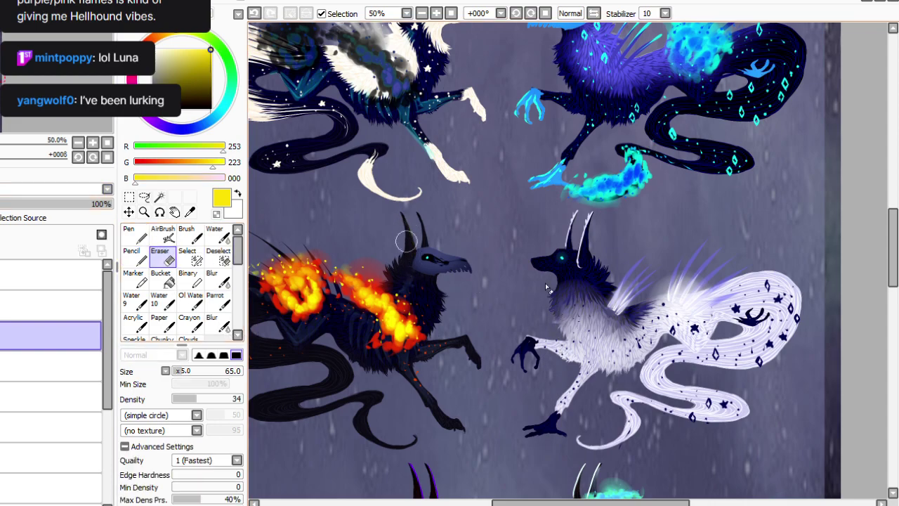
Sample bright cyan from the blue-beaked creature's tail markings and edge both of its horns with the Parrot brush on the rotated canvas.
{"action": "scroll", "coordinate": [818, 244], "scroll_direction": "up", "scroll_amount": 5}
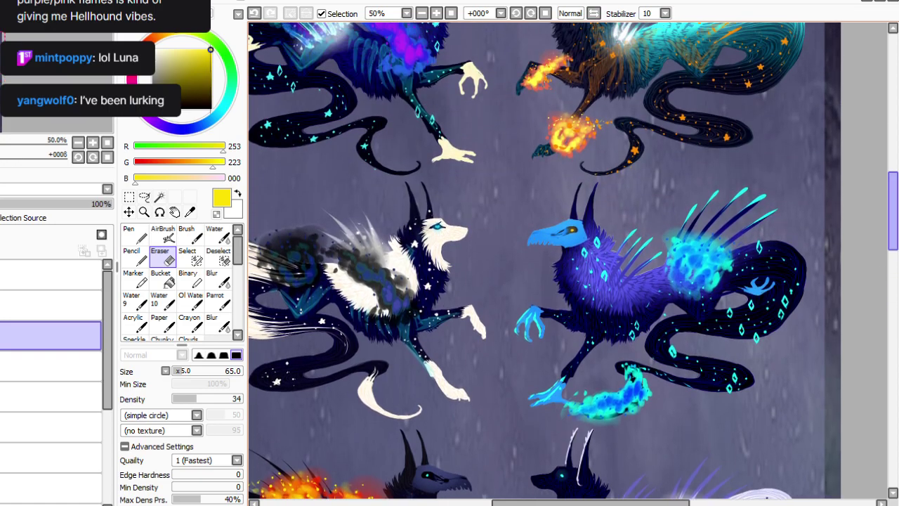
{"action": "key", "text": "alt"}
{"action": "left_click", "coordinate": [672, 350]}
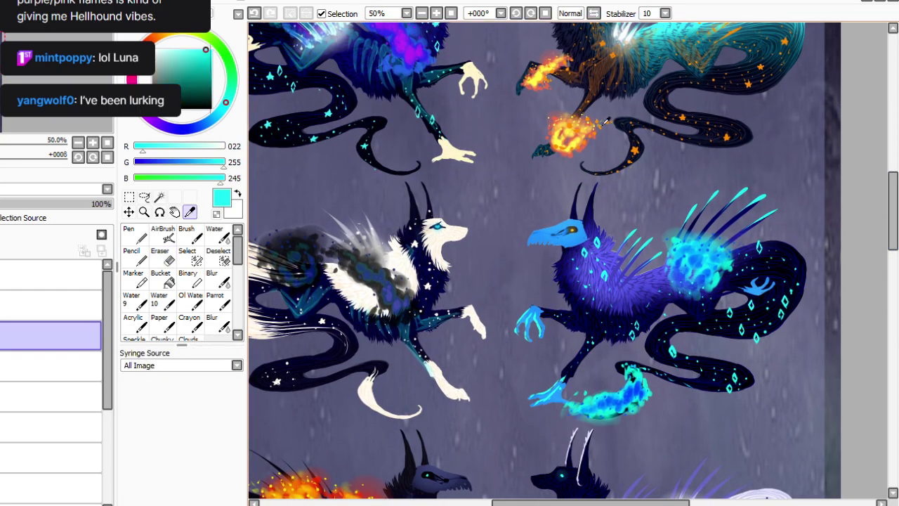
{"action": "left_click", "coordinate": [218, 302]}
{"action": "left_click", "coordinate": [516, 14]}
{"action": "left_click", "coordinate": [516, 13]}
{"action": "left_click", "coordinate": [516, 13]}
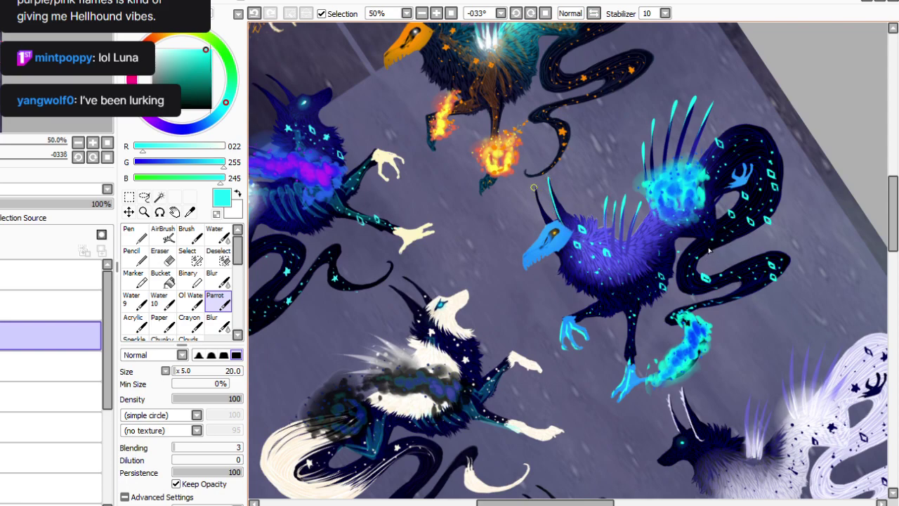
{"action": "key", "text": "ctrl+z"}
{"action": "key", "text": "ctrl+y"}
Paint a soft cyan glow on the blue-beaked creature's spine tips at brush size 65 and density 13, returning the canvas to upright.
{"action": "left_click", "coordinate": [182, 400]}
{"action": "left_click", "coordinate": [181, 371]}
{"action": "left_click", "coordinate": [652, 125]}
{"action": "left_click", "coordinate": [676, 107]}
{"action": "left_click", "coordinate": [693, 101]}
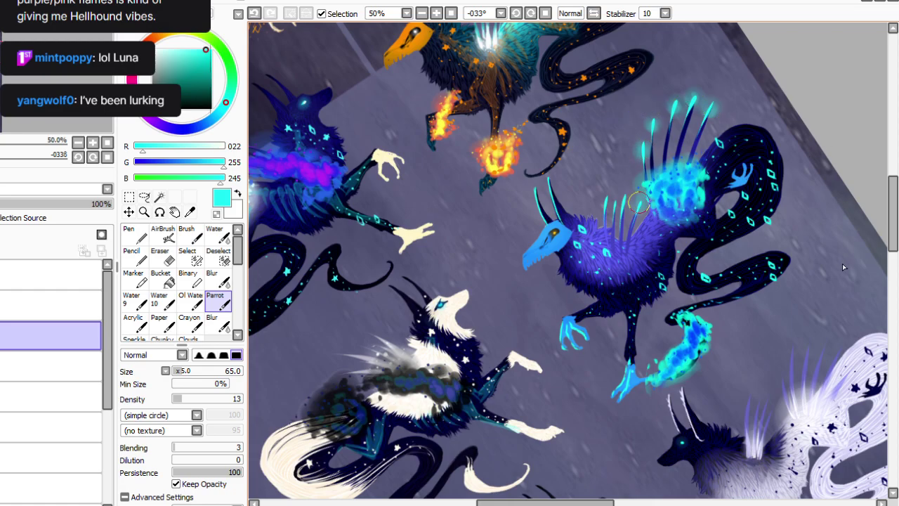
{"action": "left_click", "coordinate": [545, 13]}
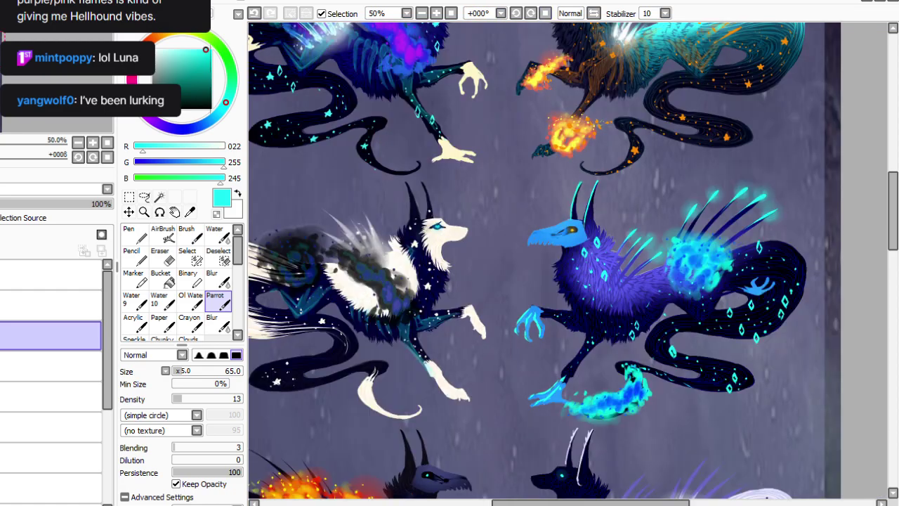
Sample near-white and edge both horns of the white-headed creature with the brush at size 30 and density 100.
{"action": "left_click", "coordinate": [190, 212]}
{"action": "left_click", "coordinate": [623, 32]}
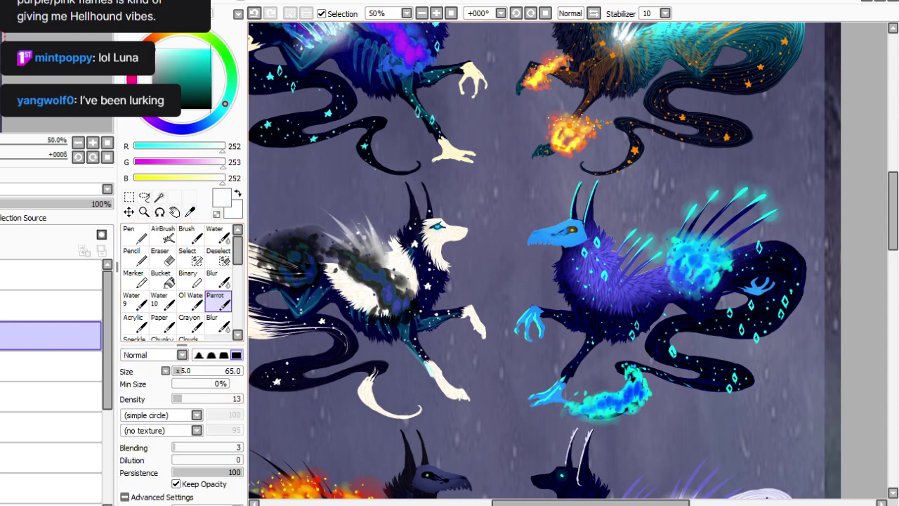
{"action": "left_click_drag", "start_coordinate": [211, 399], "coordinate": [243, 399]}
{"action": "left_click", "coordinate": [177, 371]}
{"action": "left_click_drag", "start_coordinate": [406, 182], "coordinate": [418, 228]}
{"action": "left_click_drag", "start_coordinate": [429, 185], "coordinate": [434, 224]}
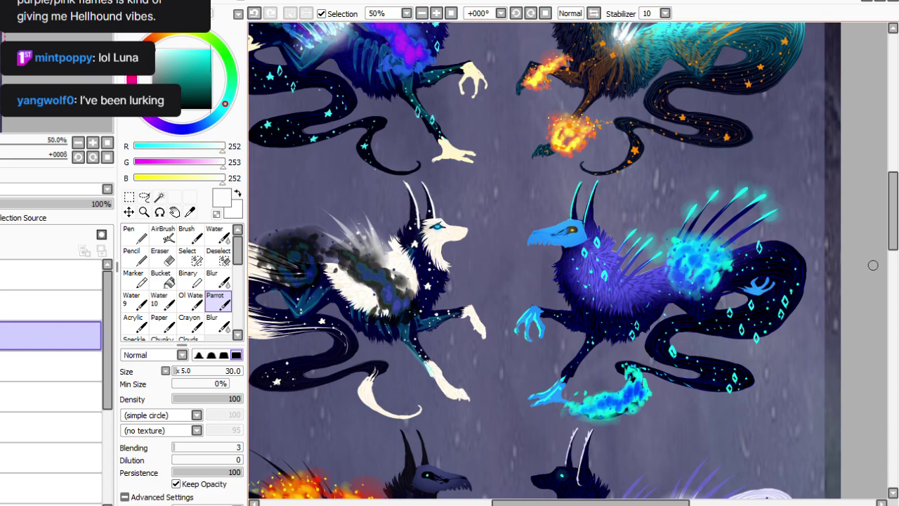
Sample orange from the orange-beaked creature's beak and edge both of its horns on the rotated canvas.
{"action": "scroll", "coordinate": [871, 268], "scroll_direction": "up", "scroll_amount": 5}
{"action": "key", "text": "alt"}
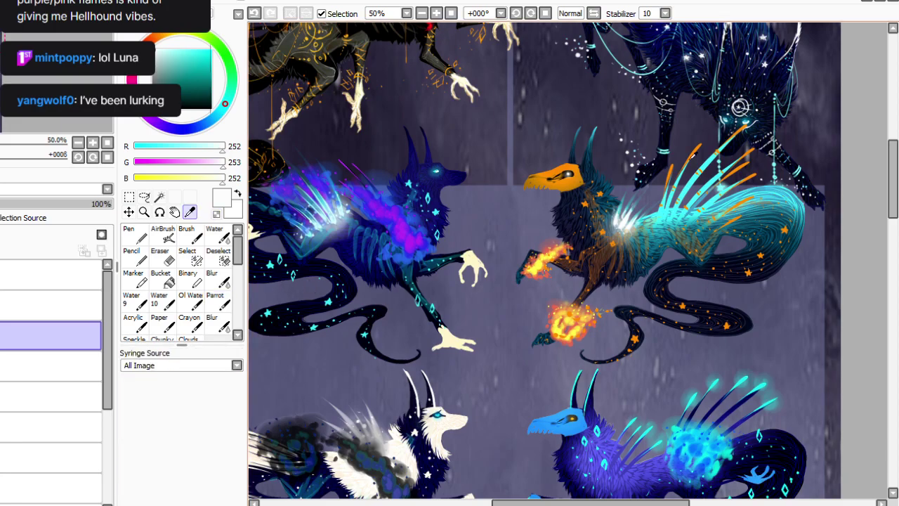
{"action": "left_click", "coordinate": [559, 175]}
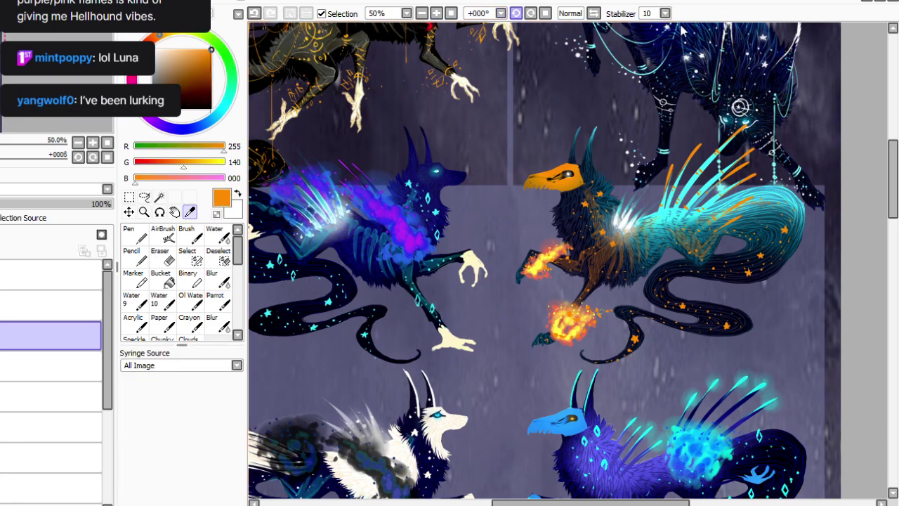
{"action": "key", "text": "Delete"}
{"action": "key", "text": "Delete"}
{"action": "key", "text": "Delete"}
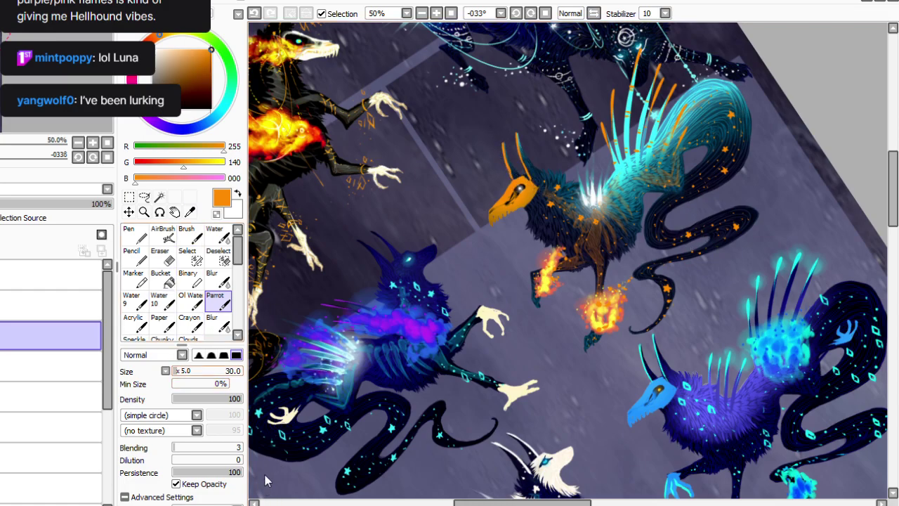
Paint a soft golden-orange glow on the orange-beaked creature's spine tips at size 50 and density 12, returning the canvas to upright.
{"action": "left_click_drag", "start_coordinate": [230, 399], "coordinate": [181, 399]}
{"action": "left_click", "coordinate": [180, 371]}
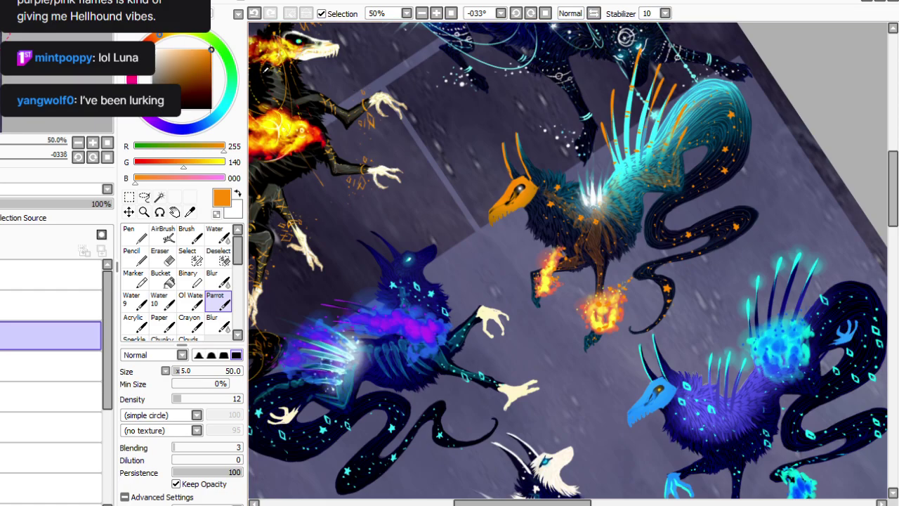
{"action": "left_click", "coordinate": [291, 34], "text": "alt"}
{"action": "left_click", "coordinate": [675, 85]}
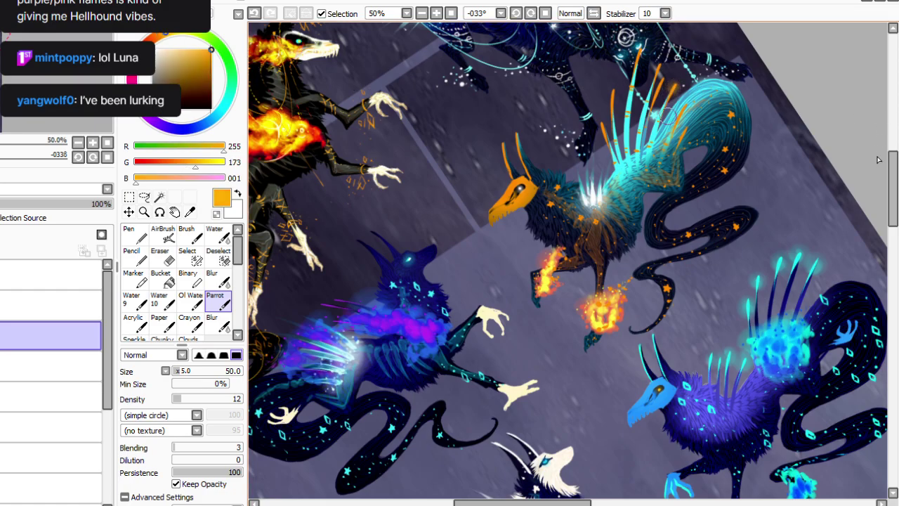
{"action": "left_click_drag", "start_coordinate": [655, 69], "coordinate": [637, 57]}
{"action": "left_click_drag", "start_coordinate": [611, 94], "coordinate": [613, 103]}
{"action": "left_click_drag", "start_coordinate": [600, 126], "coordinate": [602, 133]}
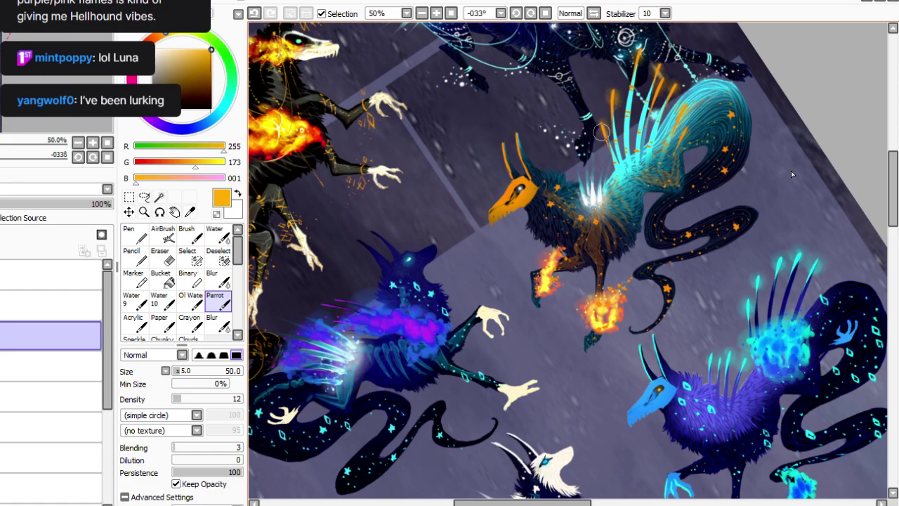
{"action": "left_click", "coordinate": [545, 12]}
Sample blue from the purple-and-blue flamed creature's body and edge both of its horns at brush size 25 and density 100.
{"action": "left_click_drag", "start_coordinate": [517, 503], "coordinate": [491, 503]}
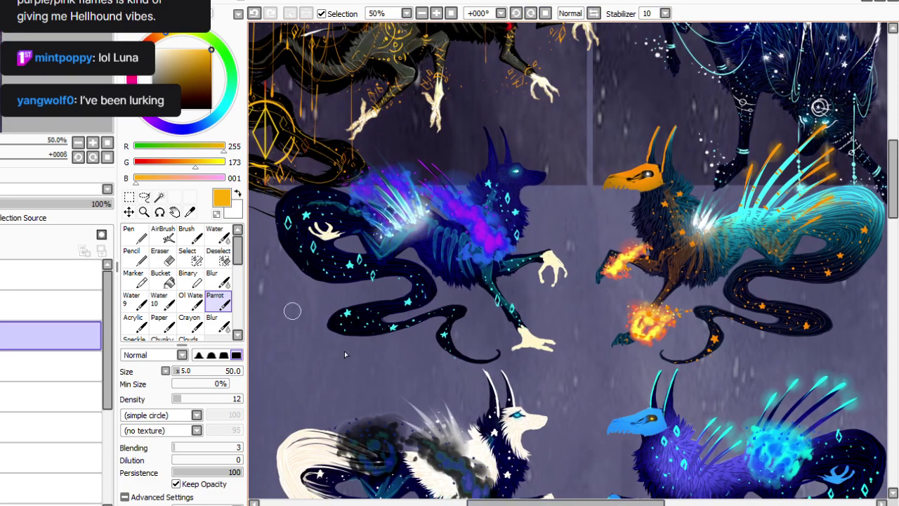
{"action": "key", "text": "alt"}
{"action": "left_click", "coordinate": [480, 246]}
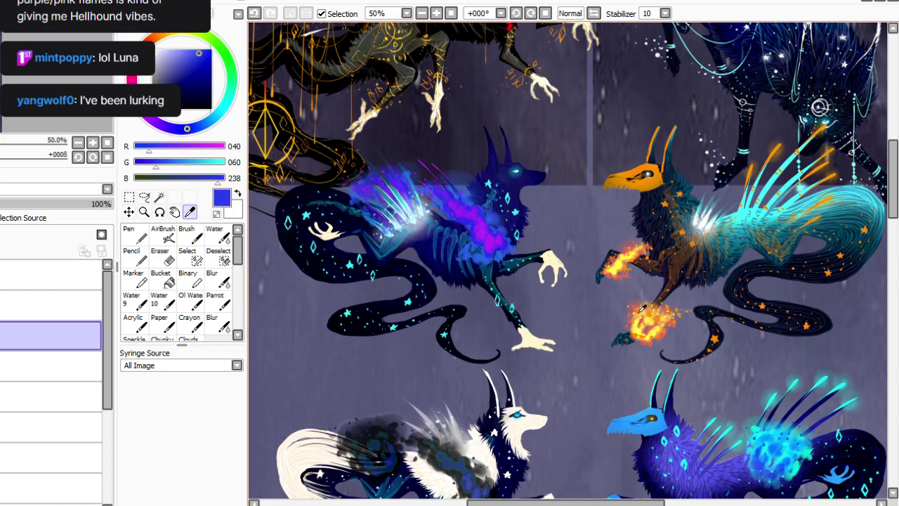
{"action": "left_click", "coordinate": [218, 301]}
{"action": "left_click_drag", "start_coordinate": [181, 399], "coordinate": [243, 399]}
{"action": "left_click", "coordinate": [175, 371]}
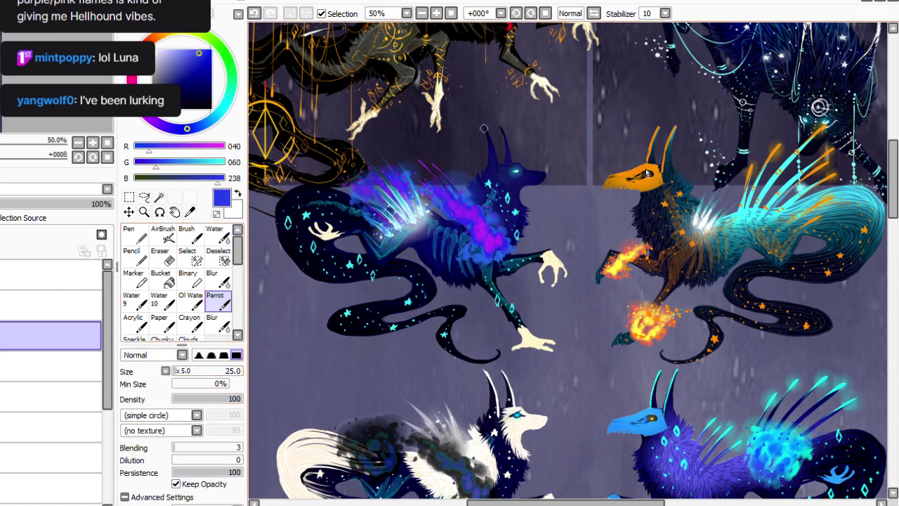
{"action": "left_click_drag", "start_coordinate": [497, 127], "coordinate": [509, 152]}
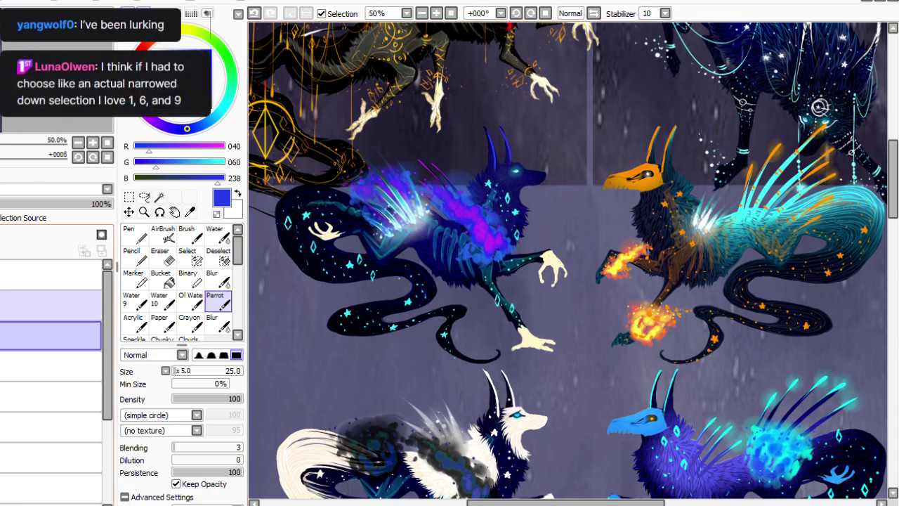
Examine the whole sheet of creature designs zoomed out, comparing their highlights and flames with the two parent designs.
{"action": "left_click", "coordinate": [2, 275]}
{"action": "left_click", "coordinate": [2, 274]}
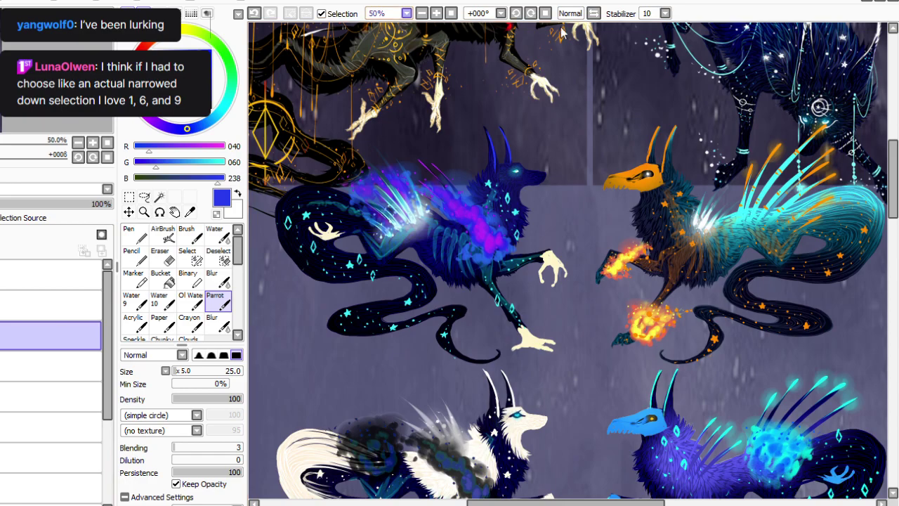
{"action": "left_click", "coordinate": [451, 13]}
{"action": "scroll", "coordinate": [568, 262], "scroll_direction": "up", "scroll_amount": 1}
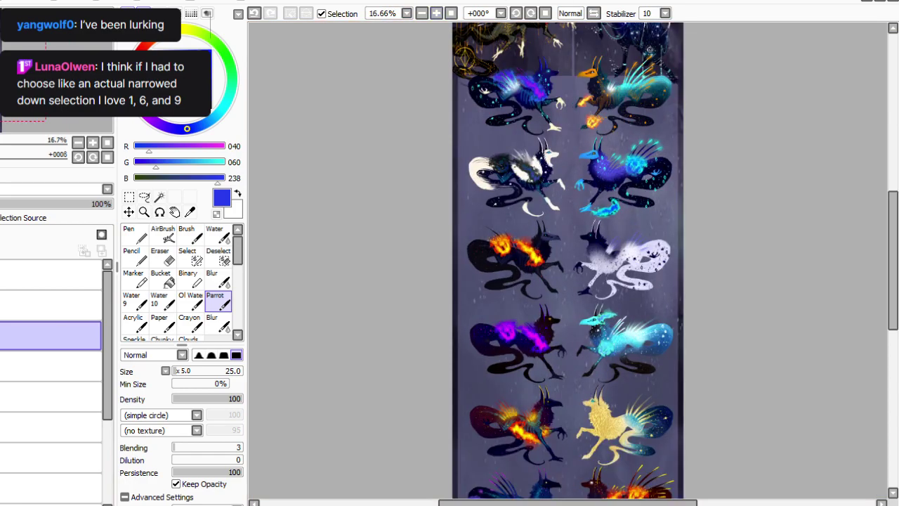
{"action": "scroll", "coordinate": [878, 271], "scroll_direction": "down", "scroll_amount": 1}
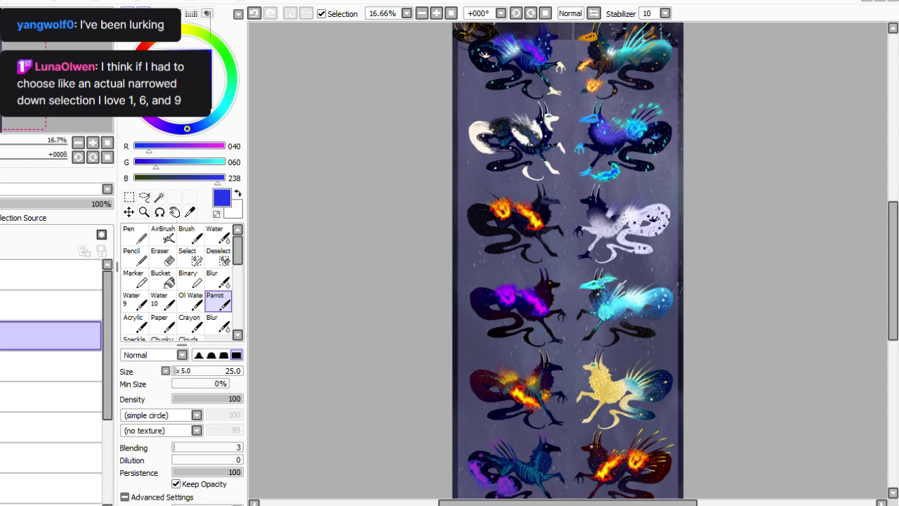
{"action": "left_click", "coordinate": [642, 287]}
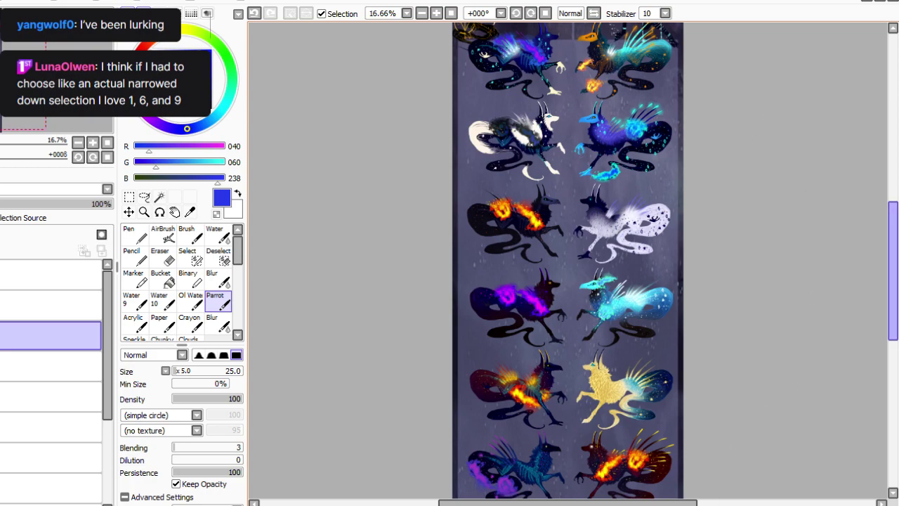
{"action": "scroll", "coordinate": [783, 371], "scroll_direction": "down", "scroll_amount": 3}
{"action": "scroll", "coordinate": [784, 370], "scroll_direction": "up", "scroll_amount": 4}
{"action": "scroll", "coordinate": [567, 260], "scroll_direction": "down", "scroll_amount": 5}
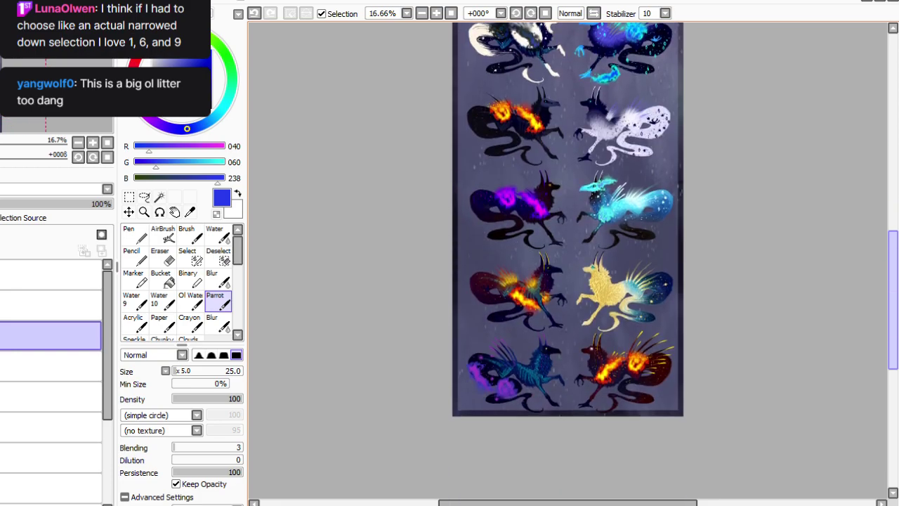
{"action": "scroll", "coordinate": [857, 241], "scroll_direction": "up", "scroll_amount": 6}
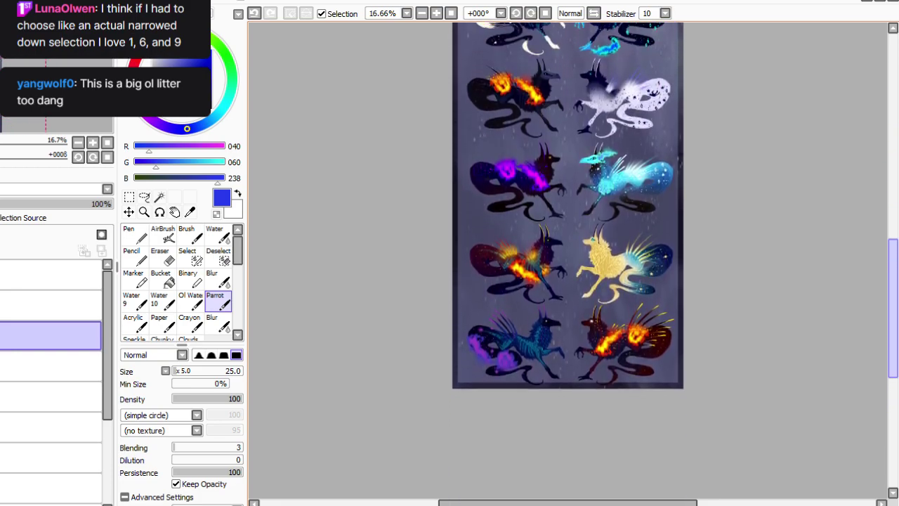
{"action": "left_click", "coordinate": [436, 12]}
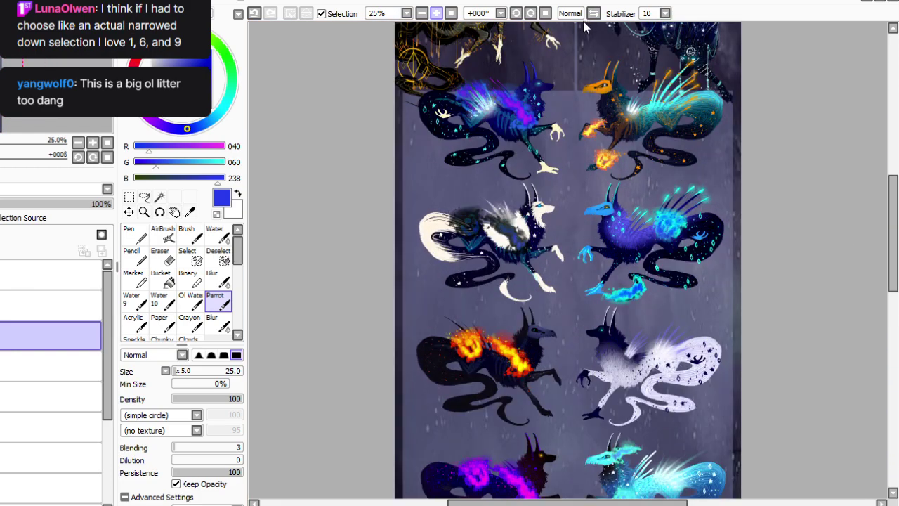
{"action": "left_click_drag", "start_coordinate": [893, 255], "coordinate": [893, 221]}
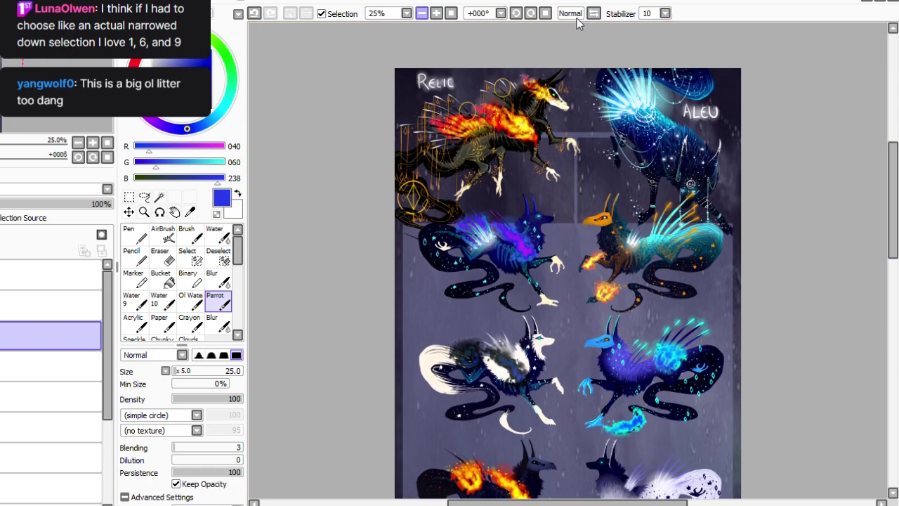
{"action": "left_click", "coordinate": [437, 13]}
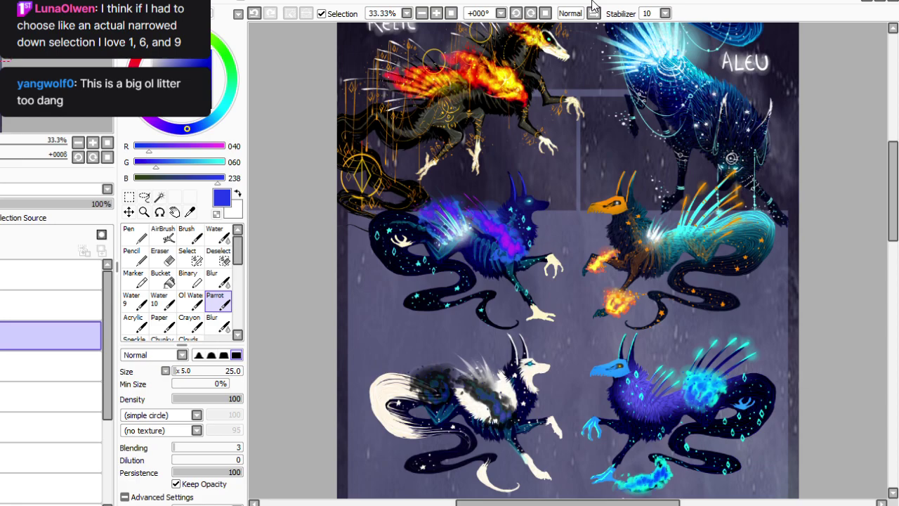
{"action": "left_click_drag", "start_coordinate": [893, 191], "coordinate": [893, 168]}
{"action": "scroll", "coordinate": [573, 17], "scroll_direction": "up", "scroll_amount": 1}
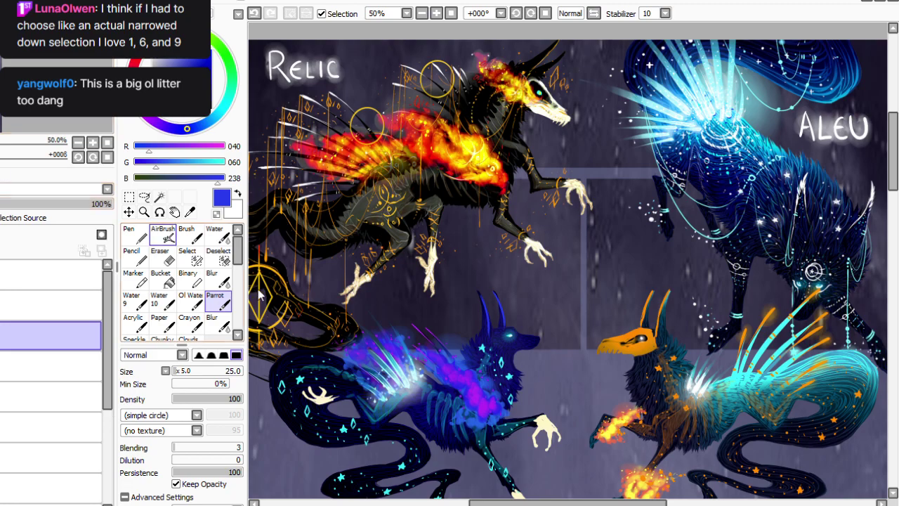
Sample cyan from the orange-beaked creature's glowing spines and paint thin markings along its beak at brush size 25.
{"action": "left_click", "coordinate": [174, 212]}
{"action": "left_click", "coordinate": [189, 212]}
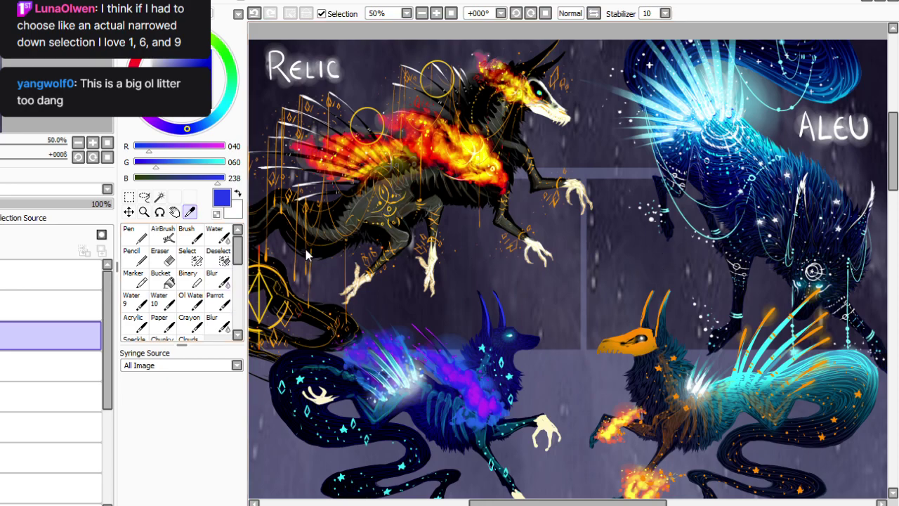
{"action": "left_click_drag", "start_coordinate": [893, 152], "coordinate": [893, 161]}
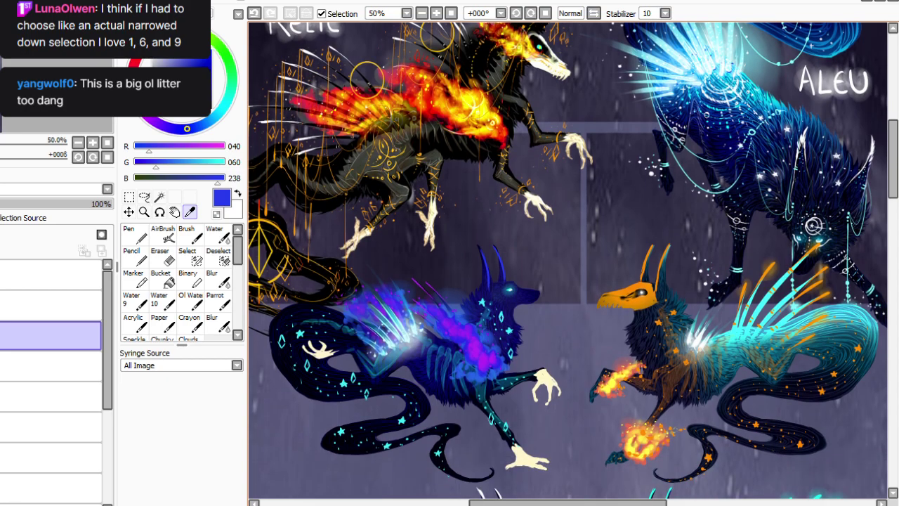
{"action": "left_click", "coordinate": [216, 301]}
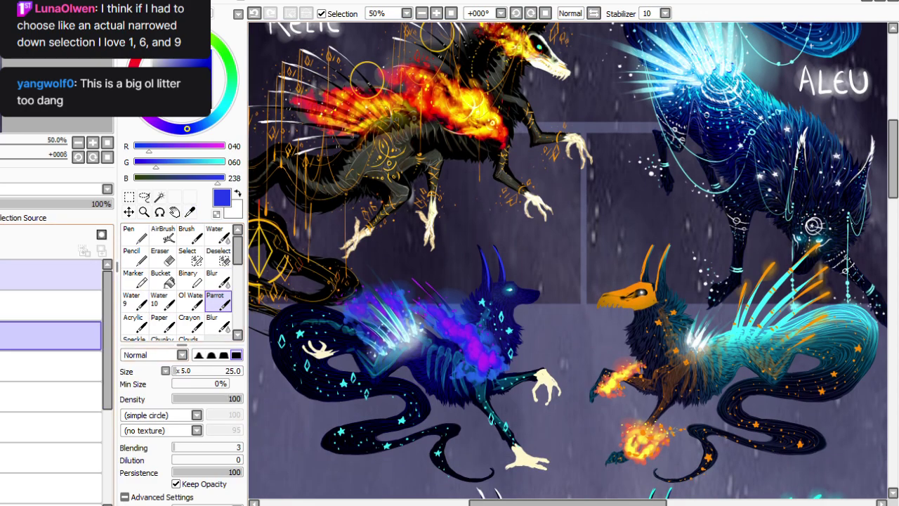
{"action": "key", "text": "alt"}
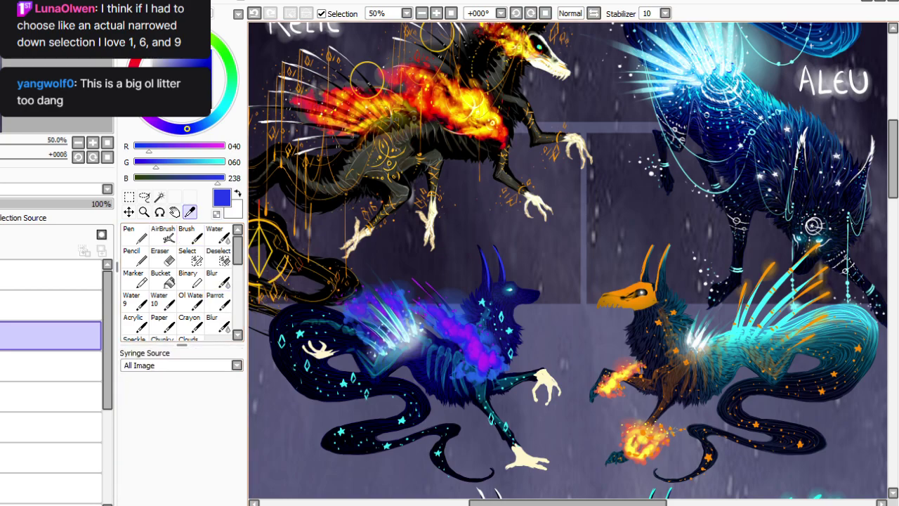
{"action": "left_click", "coordinate": [772, 293]}
{"action": "left_click", "coordinate": [218, 301]}
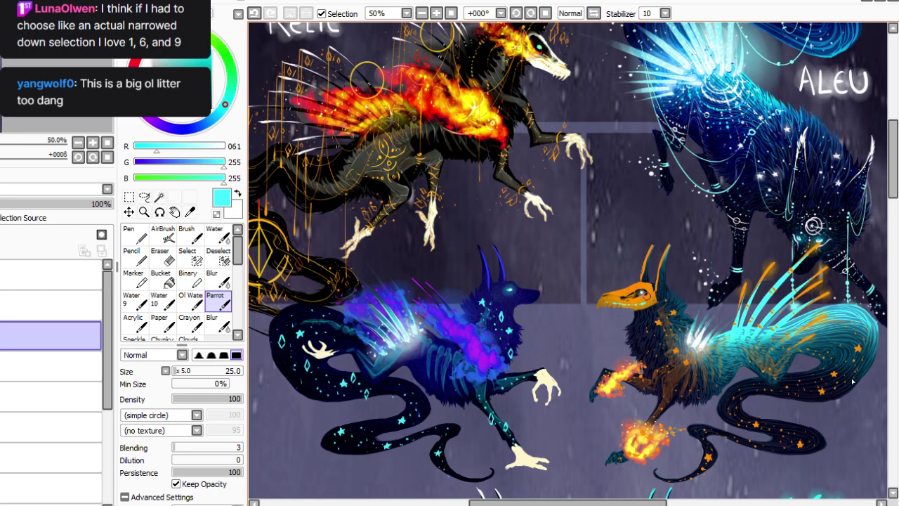
{"action": "left_click_drag", "start_coordinate": [652, 299], "coordinate": [637, 300]}
Paint matching cyan markings across the purple-and-blue flamed creature's face on the rotated canvas, returning it to upright.
{"action": "left_click", "coordinate": [531, 13]}
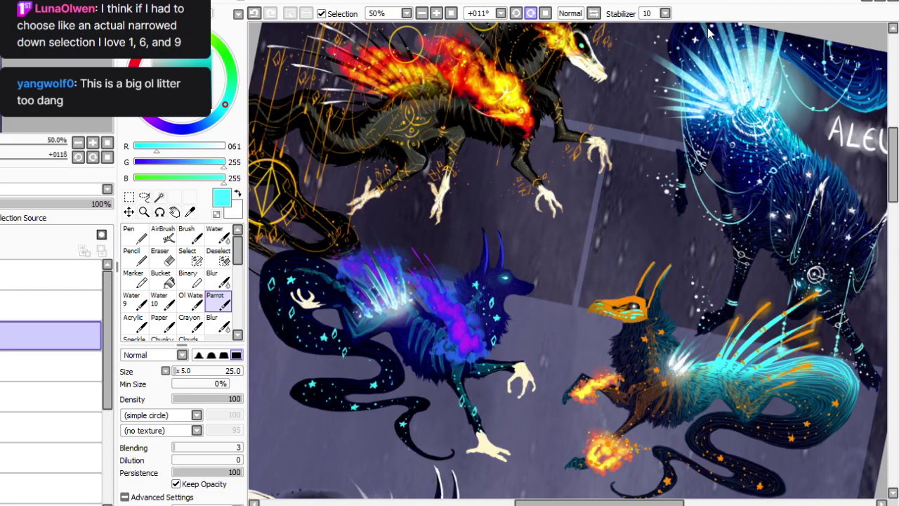
{"action": "left_click", "coordinate": [531, 13]}
{"action": "left_click", "coordinate": [531, 13]}
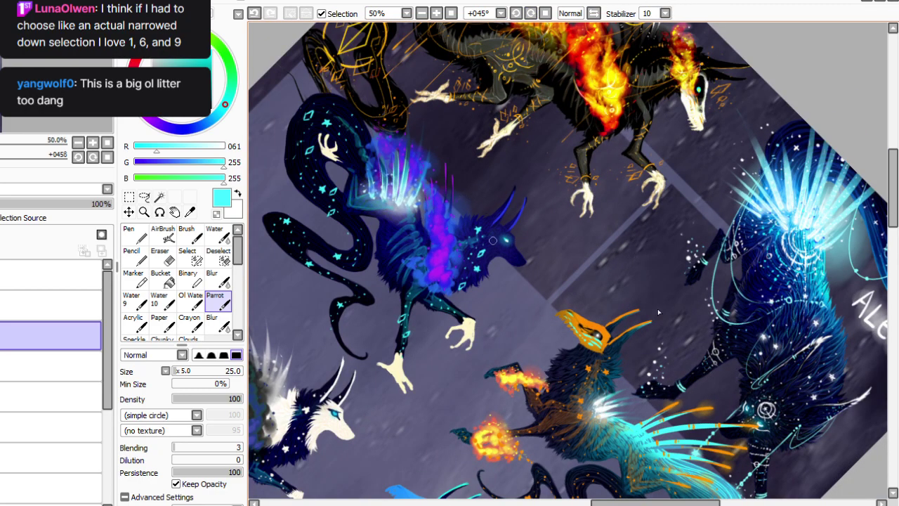
{"action": "left_click_drag", "start_coordinate": [503, 240], "coordinate": [515, 251]}
{"action": "key", "text": "Home"}
Sample dark navy from the blue-beaked creature's body and paint markings along its beak on the rotated canvas.
{"action": "left_click_drag", "start_coordinate": [893, 158], "coordinate": [893, 211]}
{"action": "key", "text": "End"}
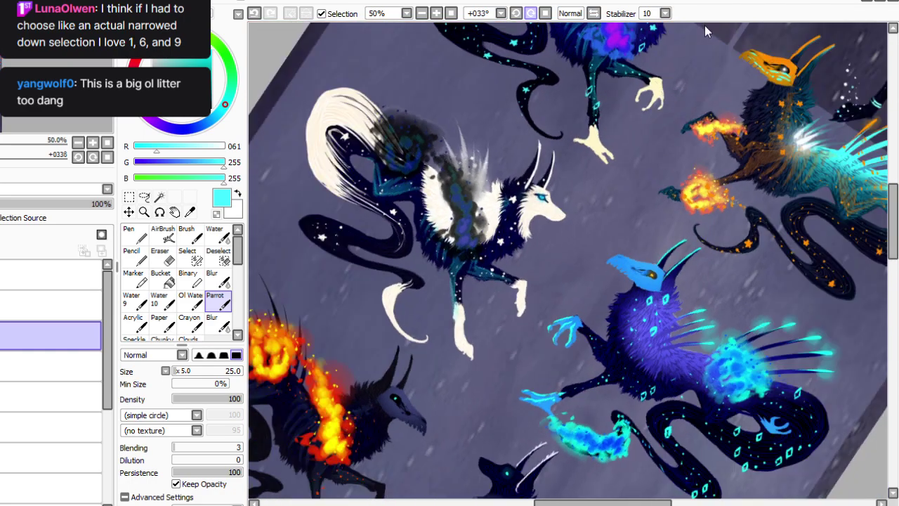
{"action": "left_click", "coordinate": [532, 12]}
{"action": "left_click", "coordinate": [190, 211]}
{"action": "left_click", "coordinate": [594, 348]}
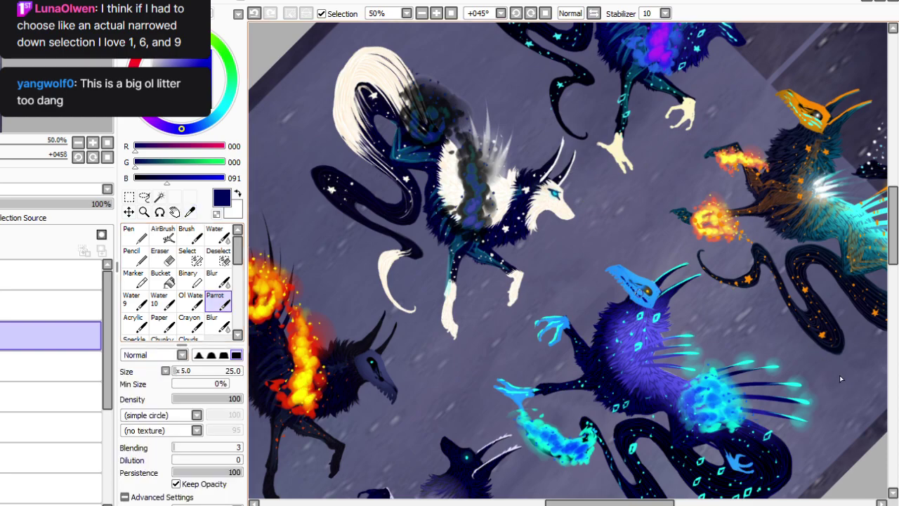
{"action": "key", "text": "Home"}
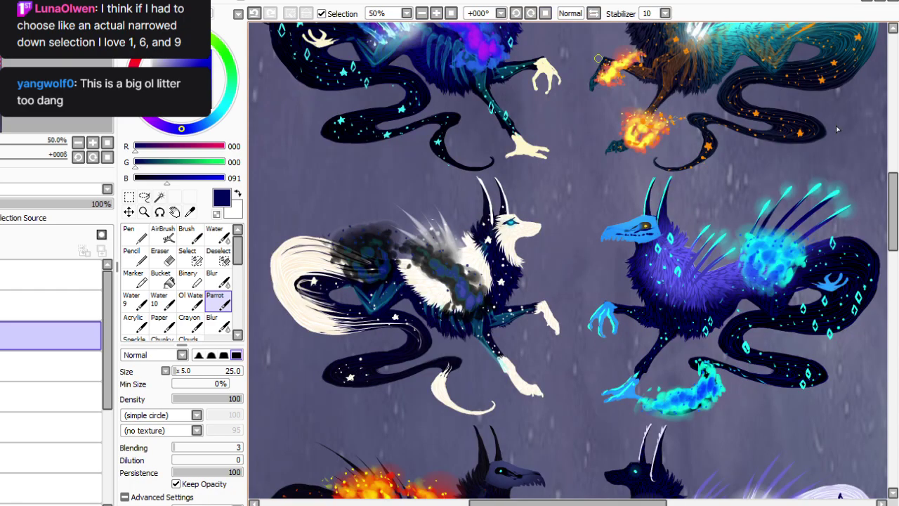
Sample red from the black skull-faced creature's flames and paint streaked markings across its face on the rotated canvas.
{"action": "scroll", "coordinate": [854, 212], "scroll_direction": "down", "scroll_amount": 5}
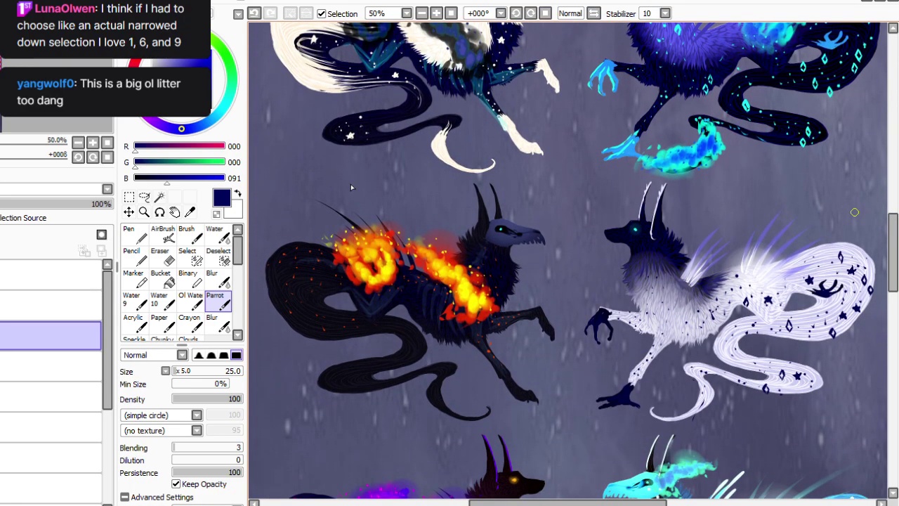
{"action": "left_click", "coordinate": [191, 212]}
{"action": "left_click", "coordinate": [369, 263]}
{"action": "left_click", "coordinate": [218, 296]}
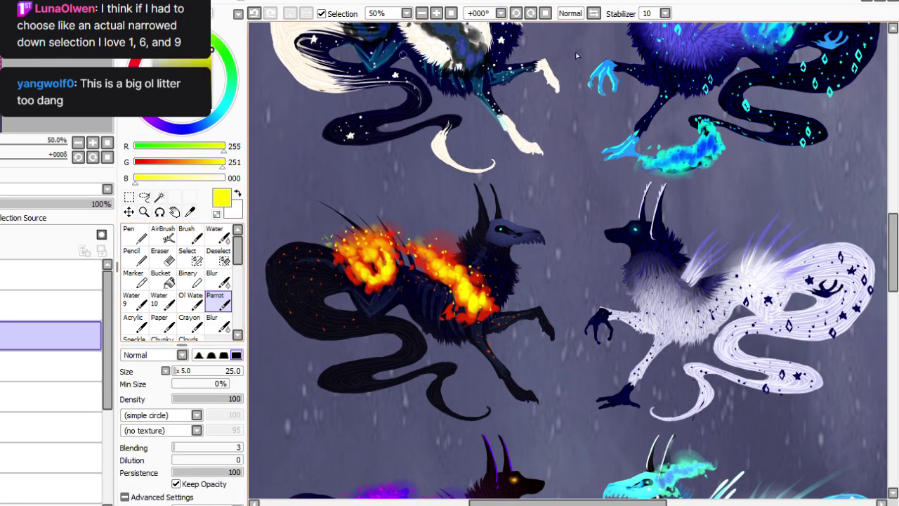
{"action": "left_click", "coordinate": [517, 14]}
{"action": "left_click", "coordinate": [516, 13]}
{"action": "left_click", "coordinate": [516, 13]}
{"action": "left_click", "coordinate": [516, 13]}
{"action": "left_click", "coordinate": [517, 14]}
{"action": "left_click", "coordinate": [190, 213]}
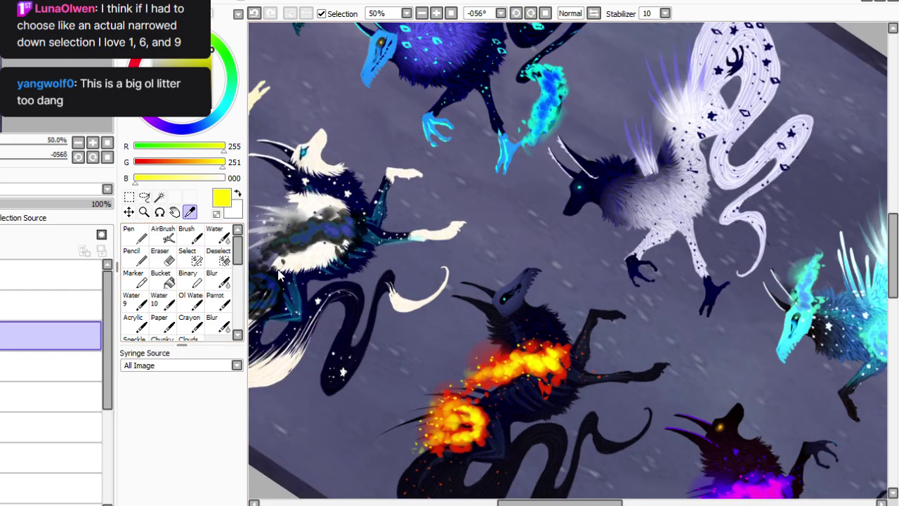
{"action": "left_click", "coordinate": [475, 384]}
{"action": "left_click", "coordinate": [218, 301]}
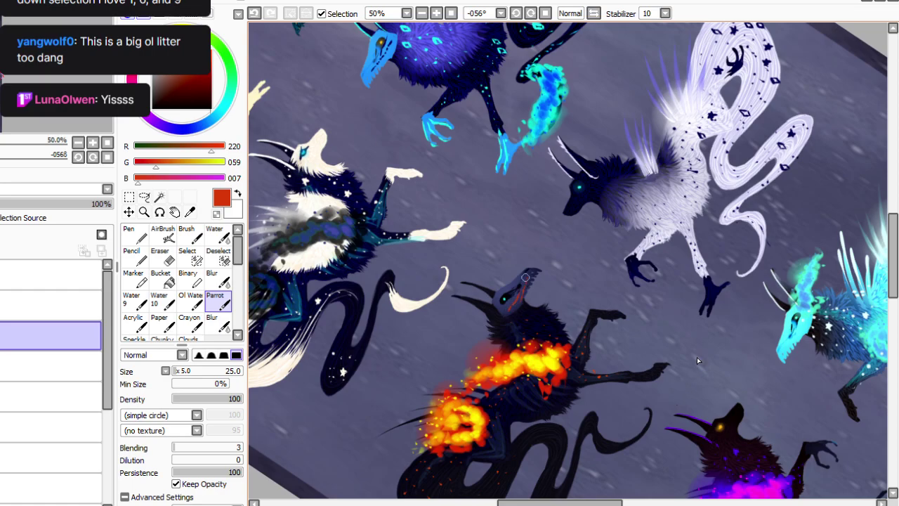
{"action": "key", "text": "Home"}
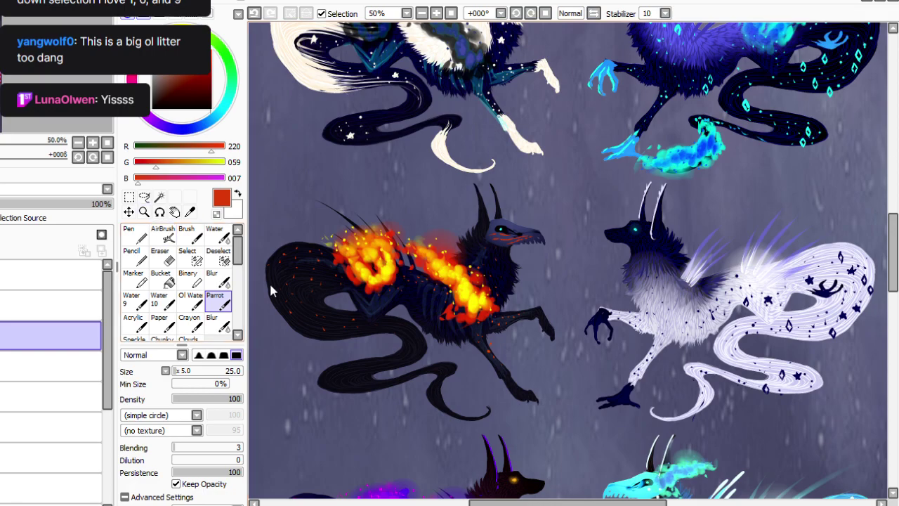
Sample pale lavender from the white-bodied creature's fur and paint streaks on its dark face, on a rotated view at 75% zoom.
{"action": "key", "text": "alt"}
{"action": "left_click", "coordinate": [642, 313]}
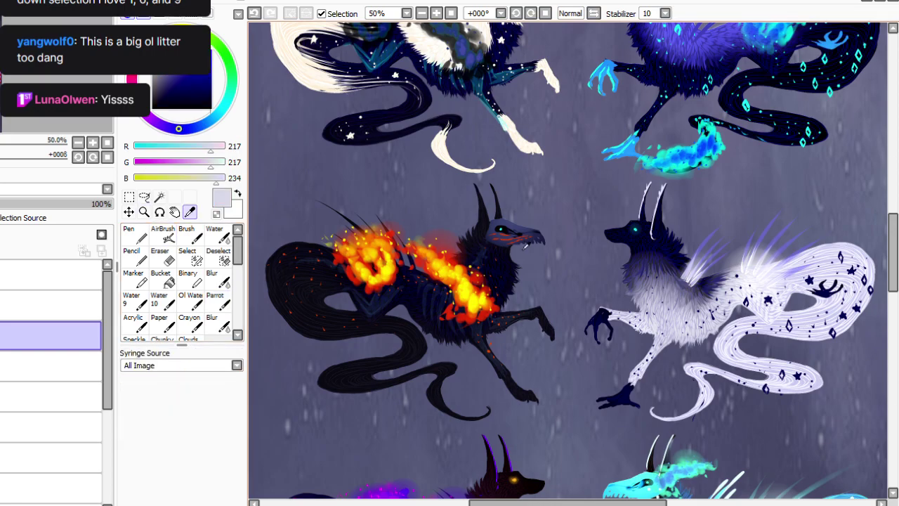
{"action": "left_click", "coordinate": [218, 301]}
{"action": "key", "text": "Home"}
{"action": "key", "text": "End"}
{"action": "left_click", "coordinate": [531, 13]}
{"action": "left_click", "coordinate": [436, 12]}
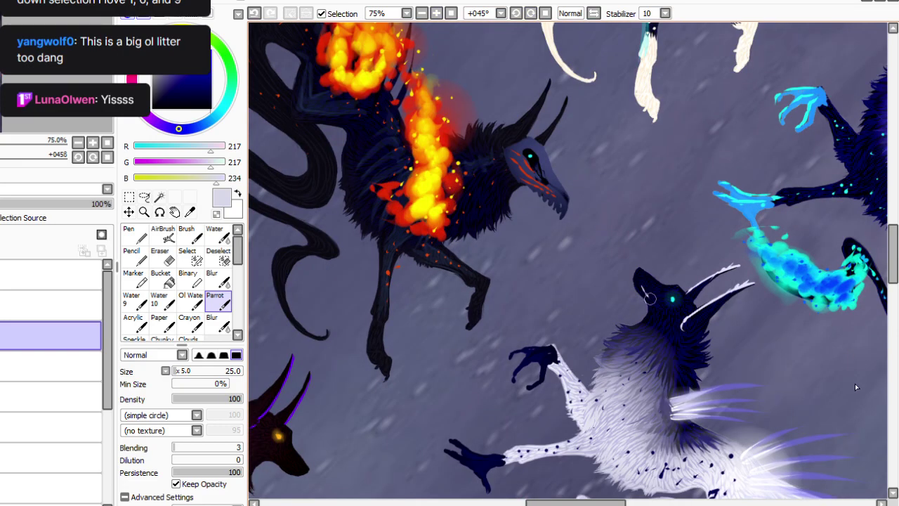
{"action": "left_click_drag", "start_coordinate": [663, 293], "coordinate": [675, 314]}
{"action": "key", "text": "Home"}
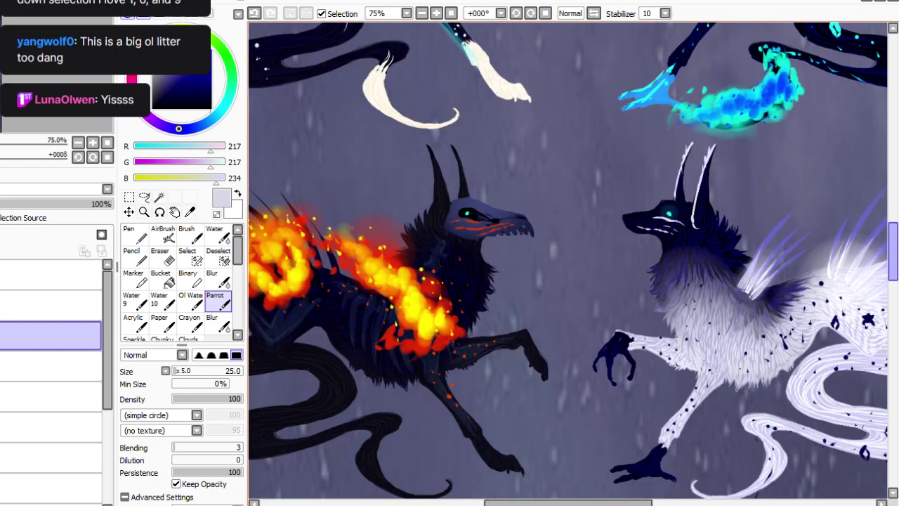
Sample golden yellow from the horn edging of the navy creature with orange-red flames and paint markings below its eye and along its jaw.
{"action": "scroll", "coordinate": [693, 117], "scroll_direction": "down", "scroll_amount": 5}
{"action": "scroll", "coordinate": [784, 23], "scroll_direction": "down", "scroll_amount": 5}
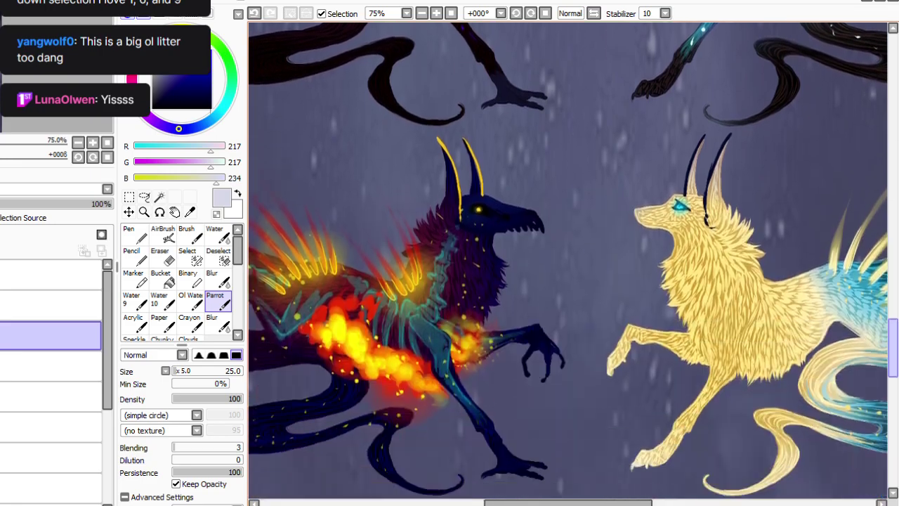
{"action": "key", "text": "alt"}
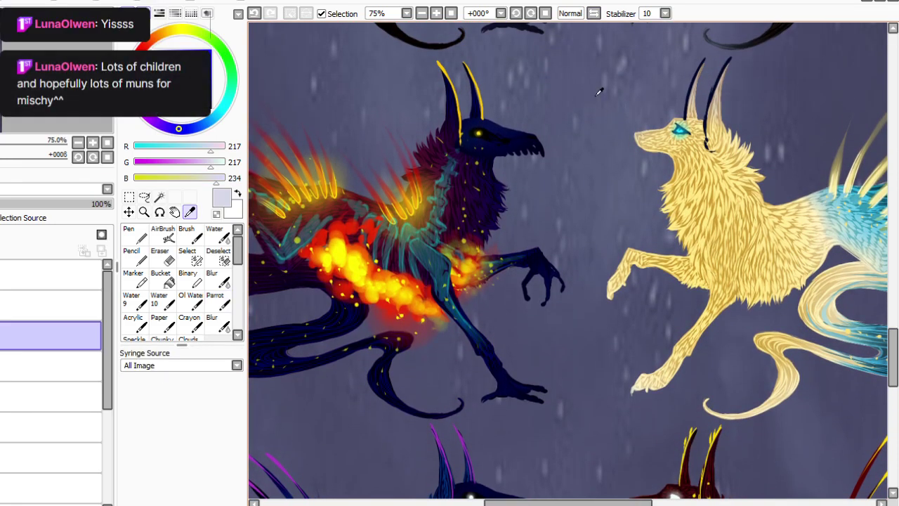
{"action": "left_click", "coordinate": [480, 96]}
{"action": "left_click", "coordinate": [517, 14]}
{"action": "left_click", "coordinate": [516, 14]}
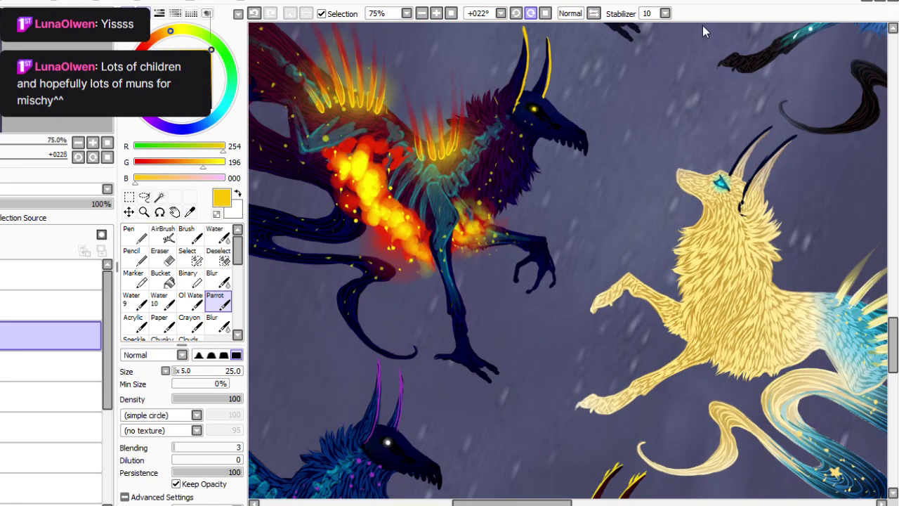
{"action": "left_click", "coordinate": [516, 14]}
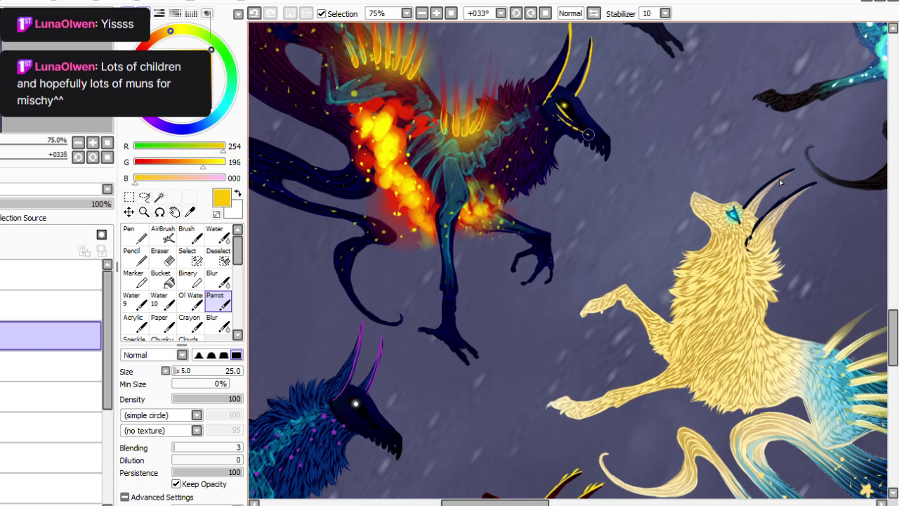
{"action": "key", "text": "Home"}
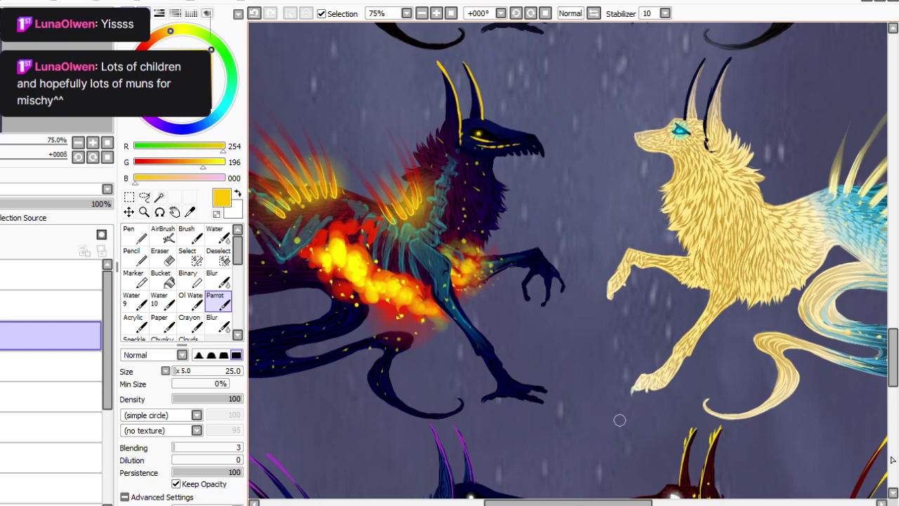
Sample yellow from the dark red creature's flames and paint streaked markings across its face on the rotated canvas.
{"action": "scroll", "coordinate": [592, 439], "scroll_direction": "down", "scroll_amount": 5}
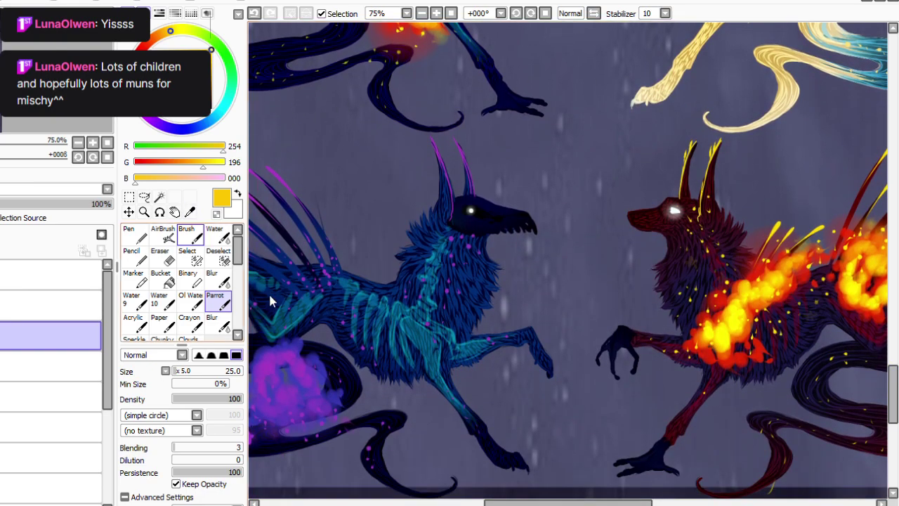
{"action": "key", "text": "alt"}
{"action": "left_click", "coordinate": [724, 333]}
{"action": "left_click", "coordinate": [218, 302]}
{"action": "key", "text": "Delete"}
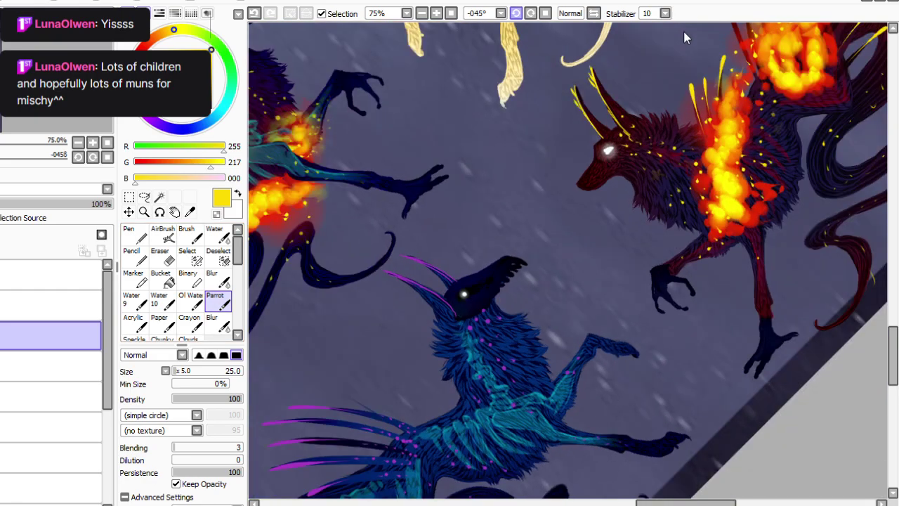
{"action": "key", "text": "Delete"}
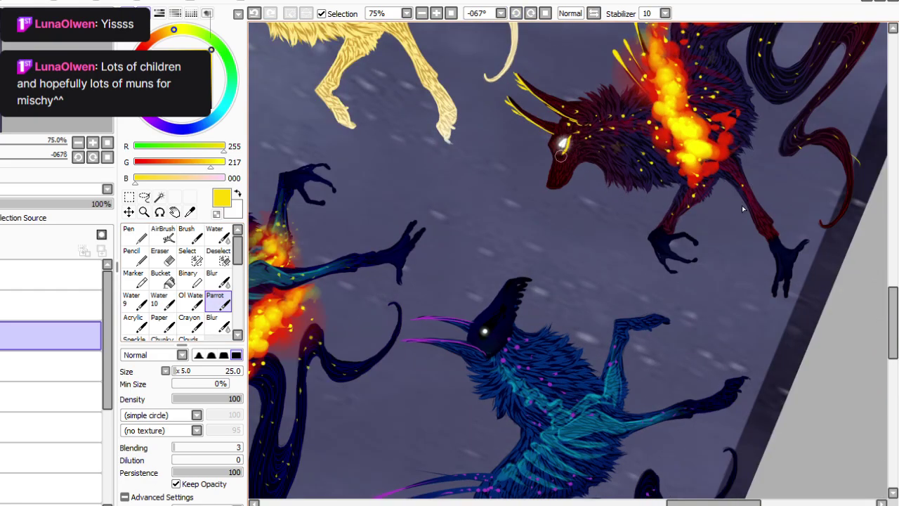
{"action": "left_click_drag", "start_coordinate": [573, 147], "coordinate": [561, 177]}
{"action": "key", "text": "Home"}
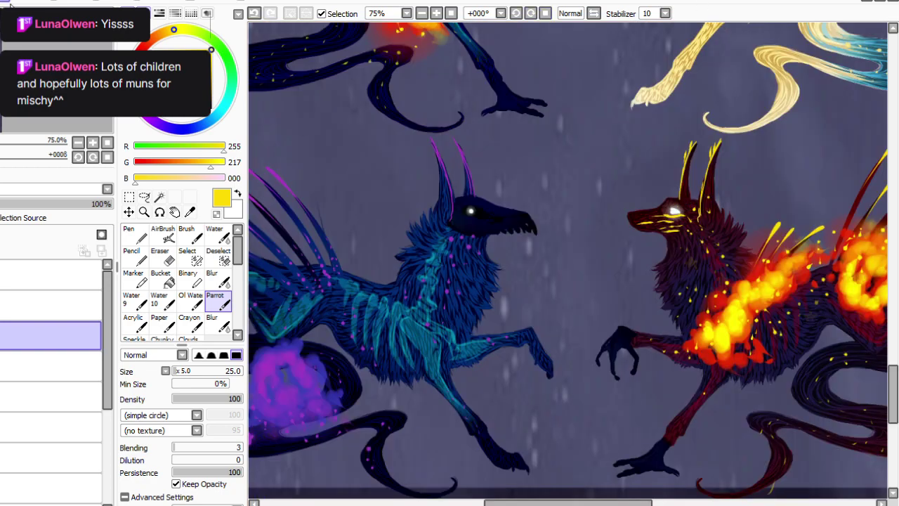
Examine the whole sheet zoomed out, and compare the first row of creatures with the Relic and Aleu parent designs at 50% zoom.
{"action": "left_click", "coordinate": [451, 13]}
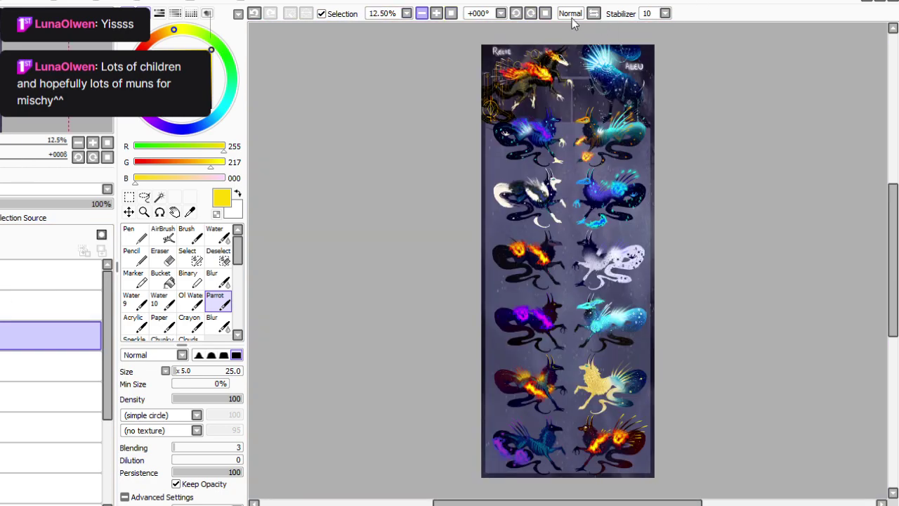
{"action": "left_click", "coordinate": [437, 13]}
{"action": "left_click_drag", "start_coordinate": [893, 260], "coordinate": [893, 185]}
{"action": "left_click", "coordinate": [436, 13]}
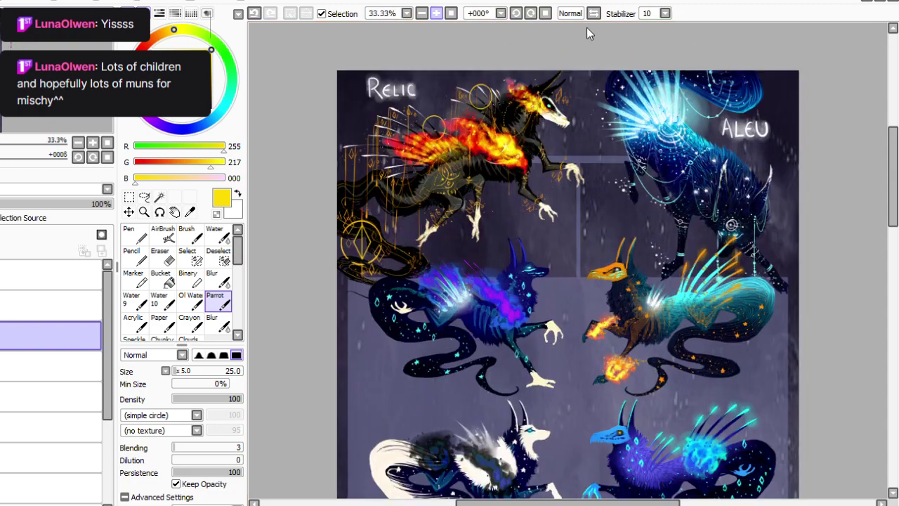
{"action": "key", "text": "plus"}
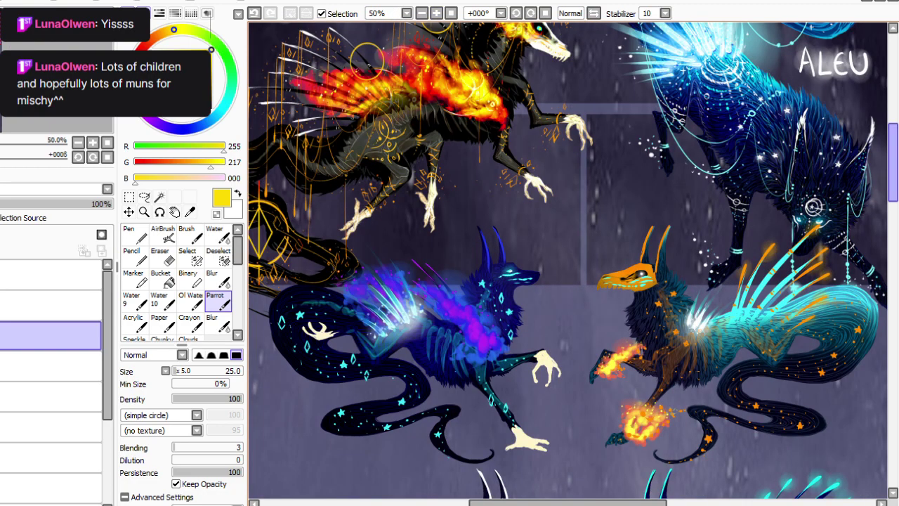
{"action": "scroll", "coordinate": [677, 191], "scroll_direction": "up", "scroll_amount": 1}
{"action": "scroll", "coordinate": [864, 209], "scroll_direction": "up", "scroll_amount": 2}
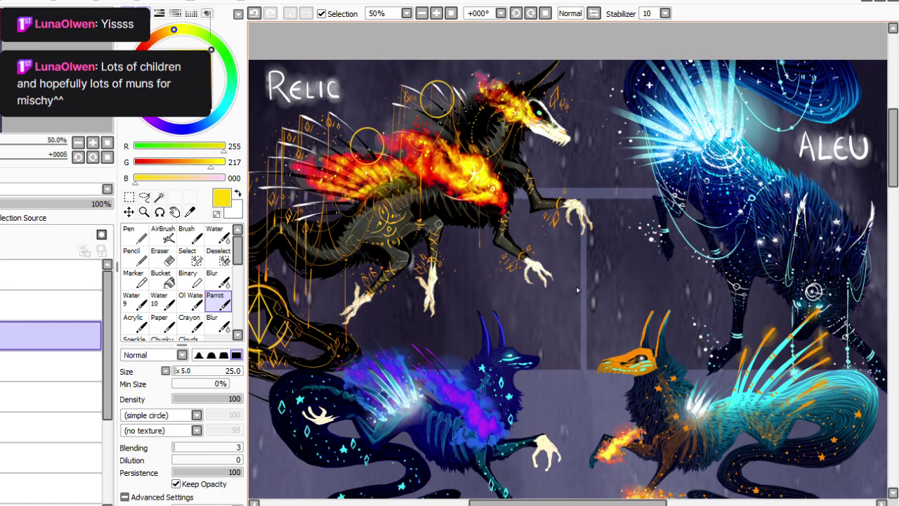
{"action": "mouse_move", "coordinate": [893, 176]}
{"action": "left_mouse_down"}
{"action": "mouse_move", "coordinate": [893, 197]}
{"action": "mouse_move", "coordinate": [893, 181]}
{"action": "left_mouse_up"}
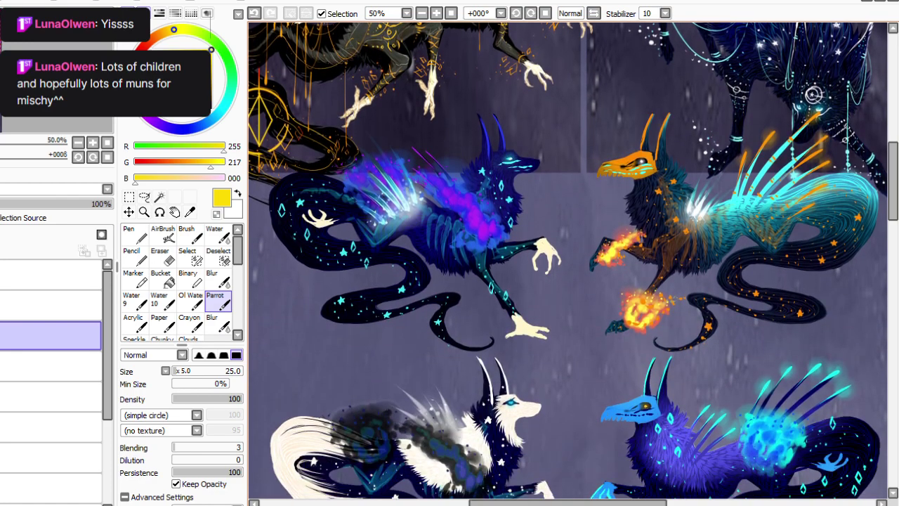
Paint purple diamond outlines above the muzzle and at the hind ankle of the first-row navy creature with a size 20 brush, and recolour them cyan.
{"action": "key", "text": "alt"}
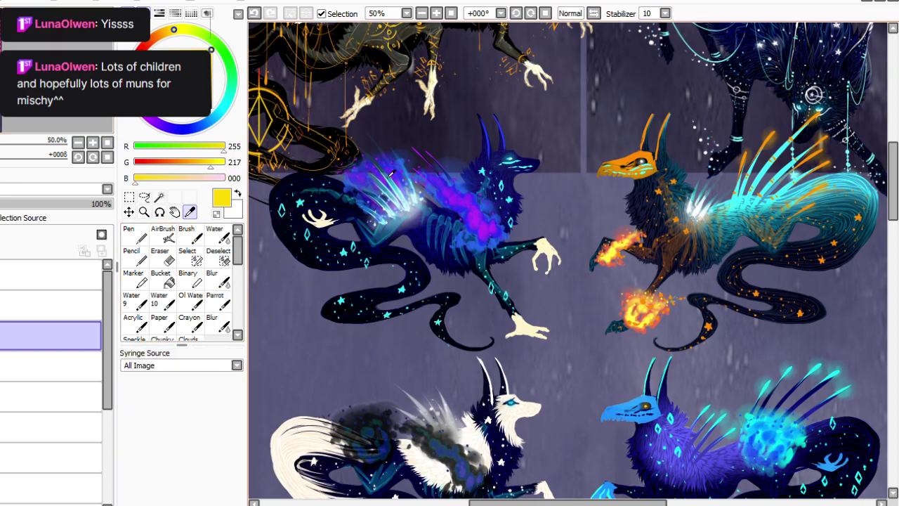
{"action": "left_click", "coordinate": [630, 284]}
{"action": "left_click", "coordinate": [218, 301]}
{"action": "key", "text": "["}
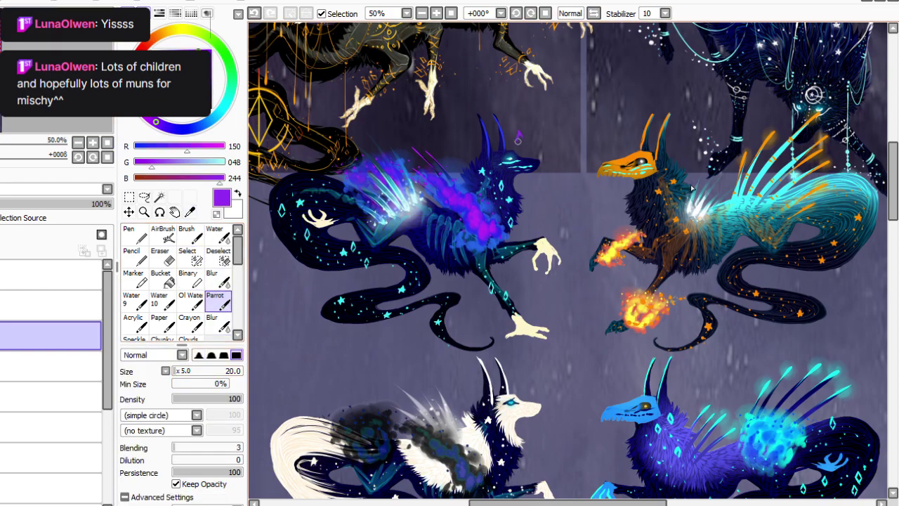
{"action": "mouse_move", "coordinate": [518, 142]}
{"action": "left_mouse_down"}
{"action": "mouse_move", "coordinate": [532, 146]}
{"action": "mouse_move", "coordinate": [530, 156]}
{"action": "left_mouse_up"}
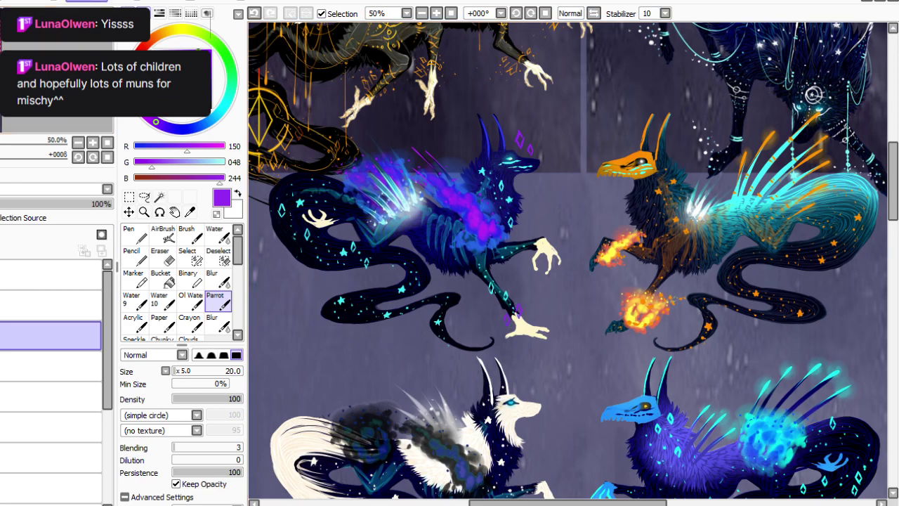
{"action": "key", "text": "ctrl+s"}
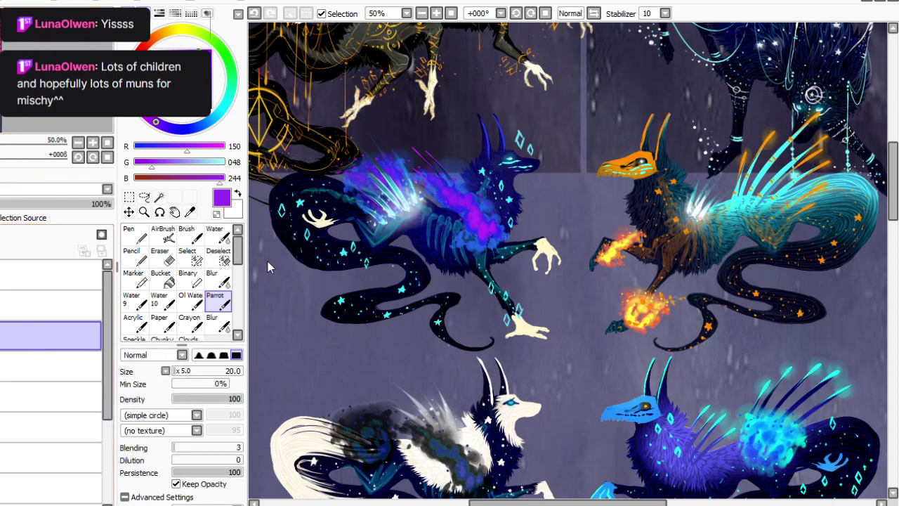
Sample cyan and paint diamonds and crossed bands on the navy creature's legs, plus streaks on the orange-faced creature's mask.
{"action": "key", "text": "alt"}
{"action": "left_click", "coordinate": [677, 282], "text": "alt"}
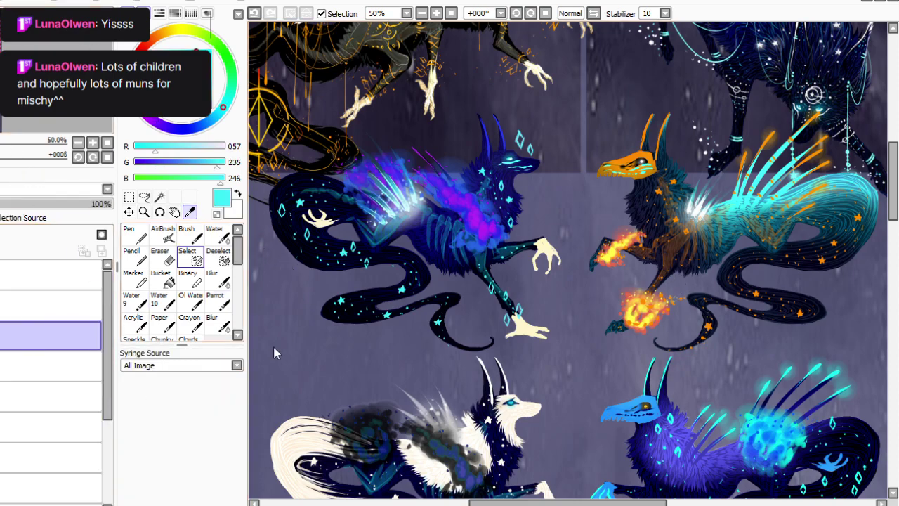
{"action": "left_click_drag", "start_coordinate": [532, 232], "coordinate": [534, 238]}
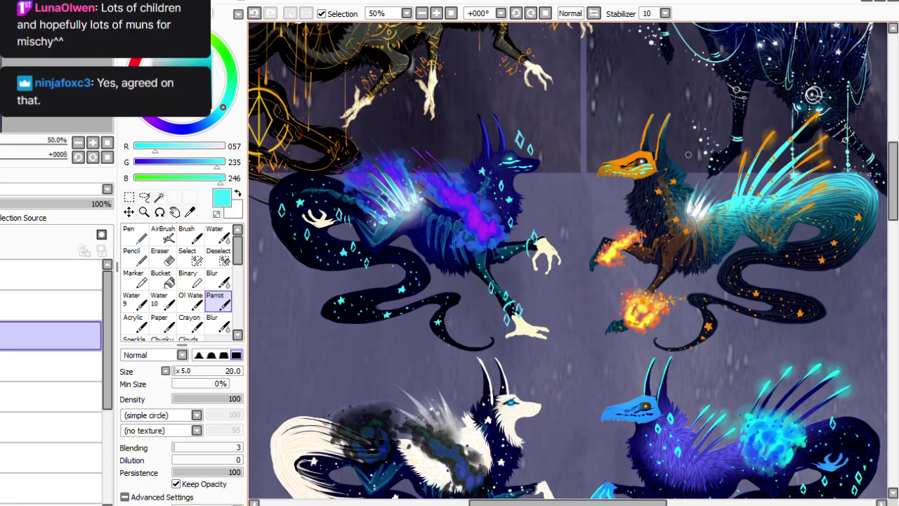
{"action": "mouse_move", "coordinate": [892, 207]}
{"action": "left_mouse_down"}
{"action": "mouse_move", "coordinate": [892, 173]}
{"action": "mouse_move", "coordinate": [890, 193]}
{"action": "left_mouse_up"}
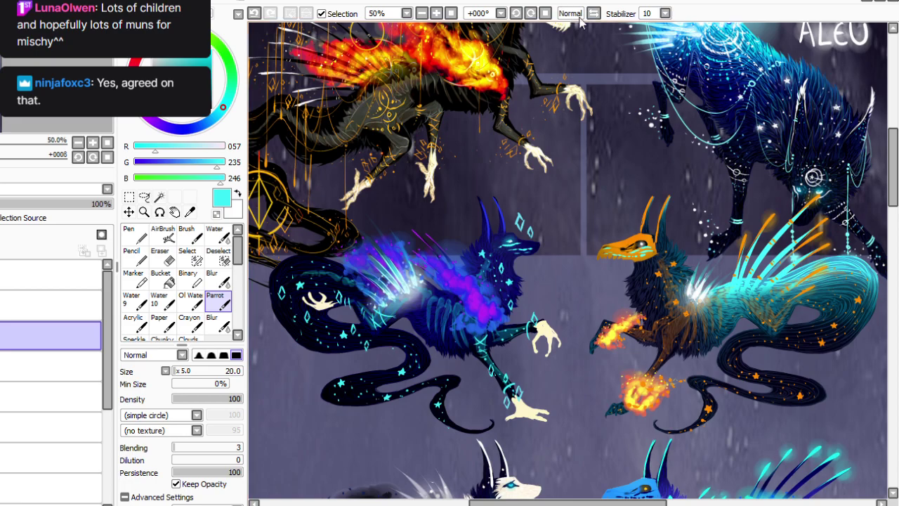
Paint cyan diamonds above the orange-faced creature's brow, around its flaming feet and on its tail.
{"action": "scroll", "coordinate": [529, 156], "scroll_direction": "down", "scroll_amount": 4}
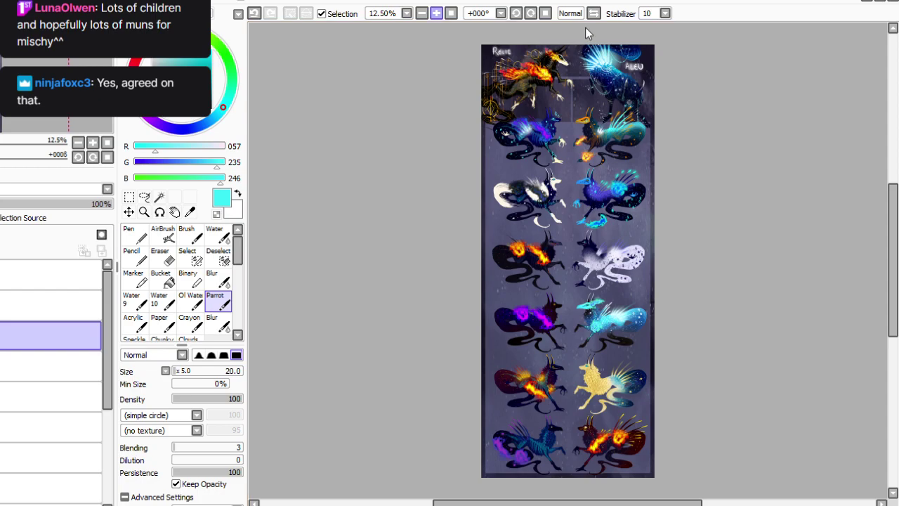
{"action": "scroll", "coordinate": [585, 28], "scroll_direction": "up", "scroll_amount": 2}
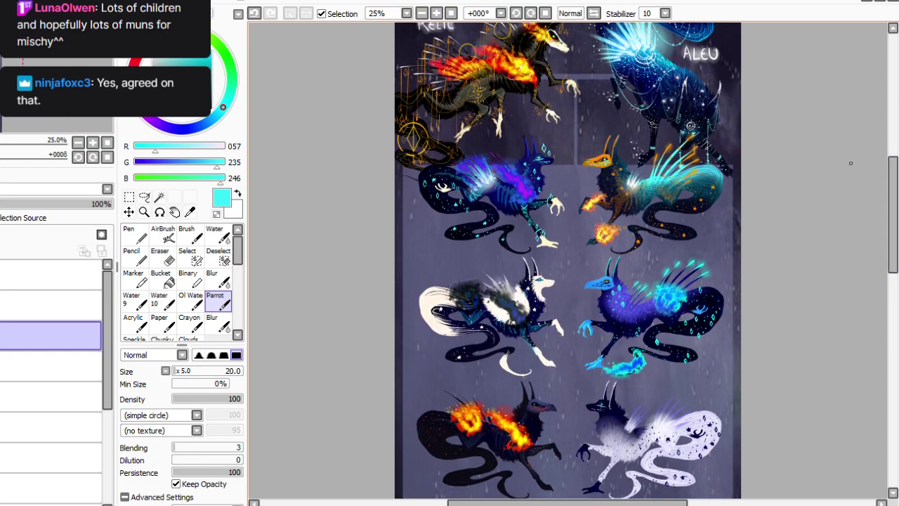
{"action": "scroll", "coordinate": [865, 182], "scroll_direction": "up", "scroll_amount": 1}
{"action": "scroll", "coordinate": [864, 182], "scroll_direction": "up", "scroll_amount": 1}
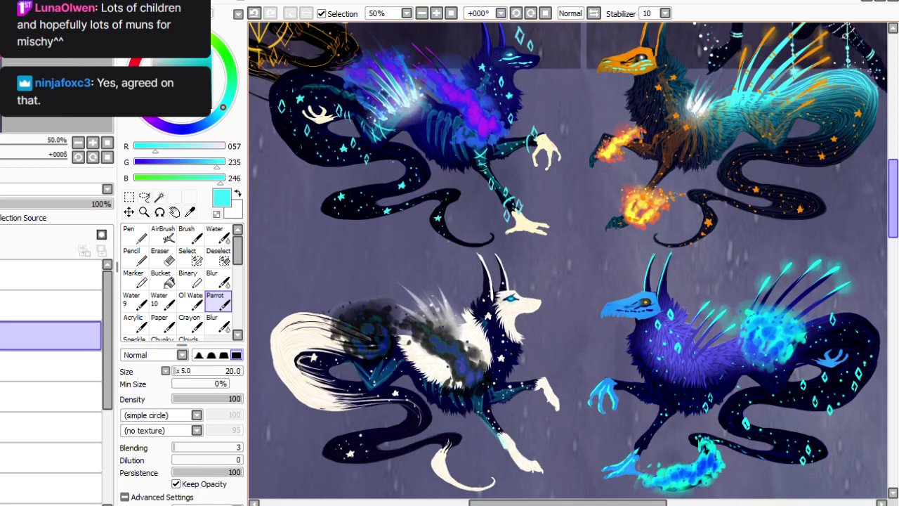
{"action": "scroll", "coordinate": [573, 260], "scroll_direction": "up", "scroll_amount": 2}
{"action": "scroll", "coordinate": [568, 264], "scroll_direction": "right", "scroll_amount": 3}
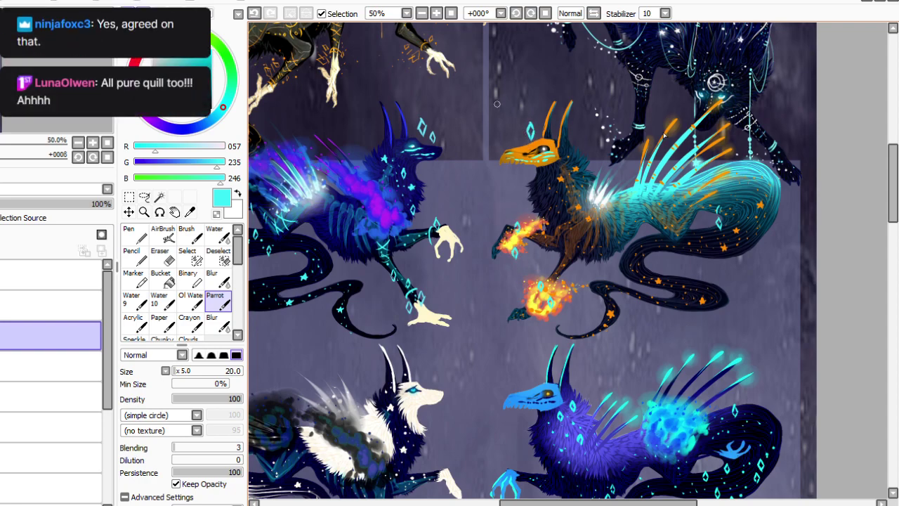
{"action": "mouse_move", "coordinate": [519, 127]}
{"action": "left_mouse_down"}
{"action": "mouse_move", "coordinate": [521, 139]}
{"action": "mouse_move", "coordinate": [544, 124]}
{"action": "mouse_move", "coordinate": [540, 131]}
{"action": "left_mouse_up"}
{"action": "left_click", "coordinate": [422, 13]}
{"action": "left_click", "coordinate": [437, 14]}
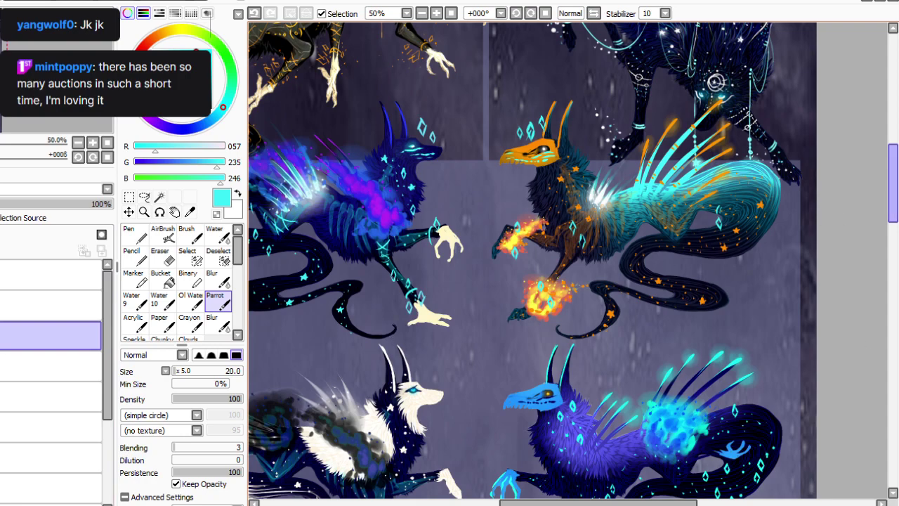
Sample cream and paint small diamonds above the white-headed creature's muzzle, on its wrist and hind ankle, and beside its tail.
{"action": "scroll", "coordinate": [834, 177], "scroll_direction": "down", "scroll_amount": 4}
{"action": "left_click", "coordinate": [190, 212]}
{"action": "left_click", "coordinate": [427, 177]}
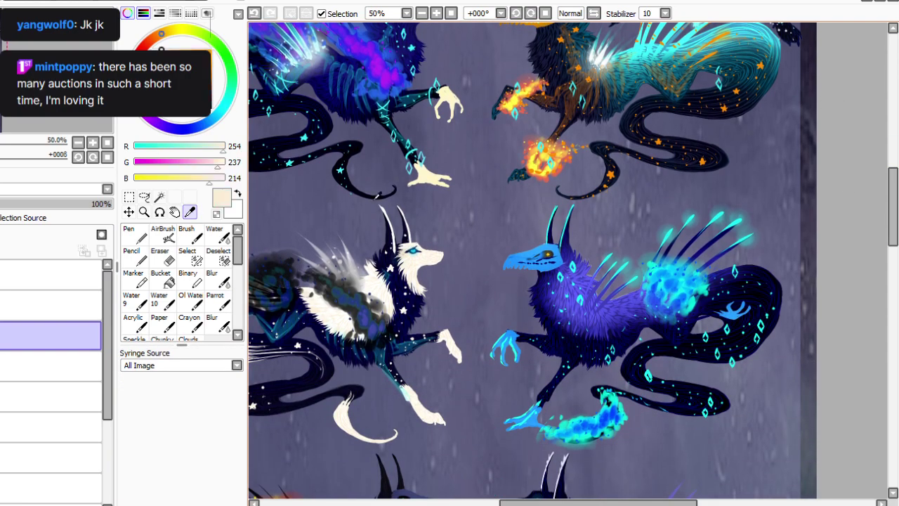
{"action": "left_click", "coordinate": [218, 301]}
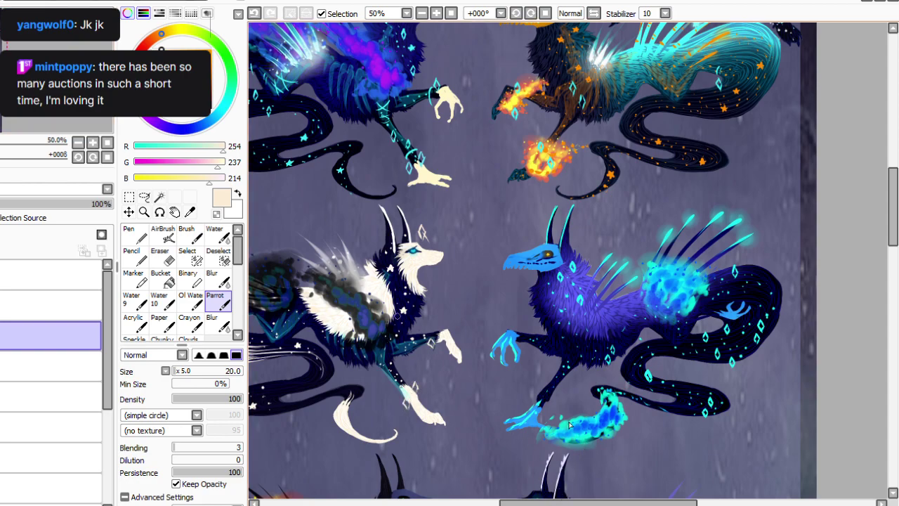
{"action": "left_click_drag", "start_coordinate": [547, 502], "coordinate": [511, 502]}
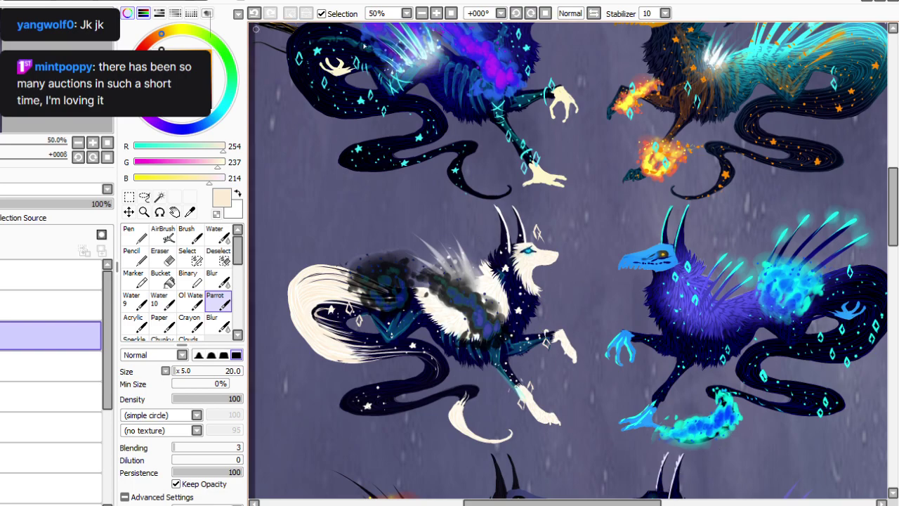
{"action": "key", "text": "ctrl+z"}
{"action": "key", "text": "ctrl+y"}
{"action": "left_click_drag", "start_coordinate": [571, 502], "coordinate": [645, 503]}
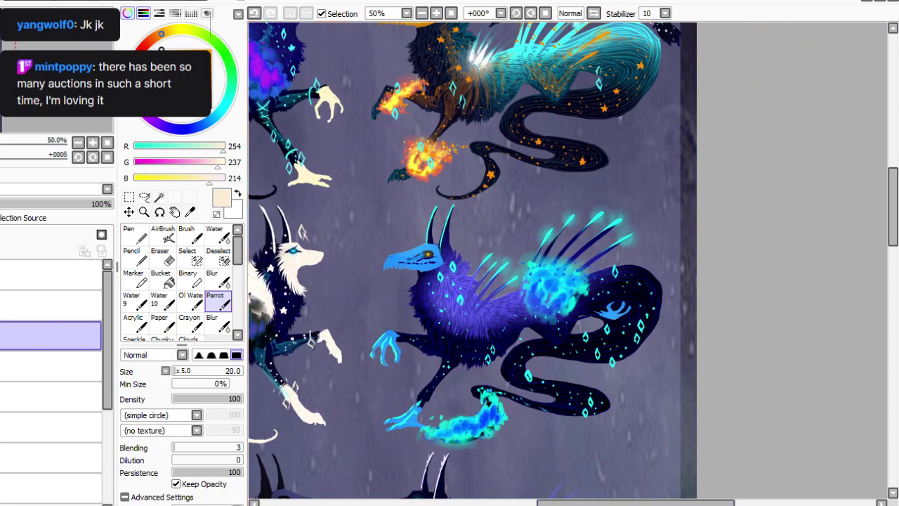
{"action": "left_click", "coordinate": [31, 158]}
{"action": "left_click", "coordinate": [0, 335]}
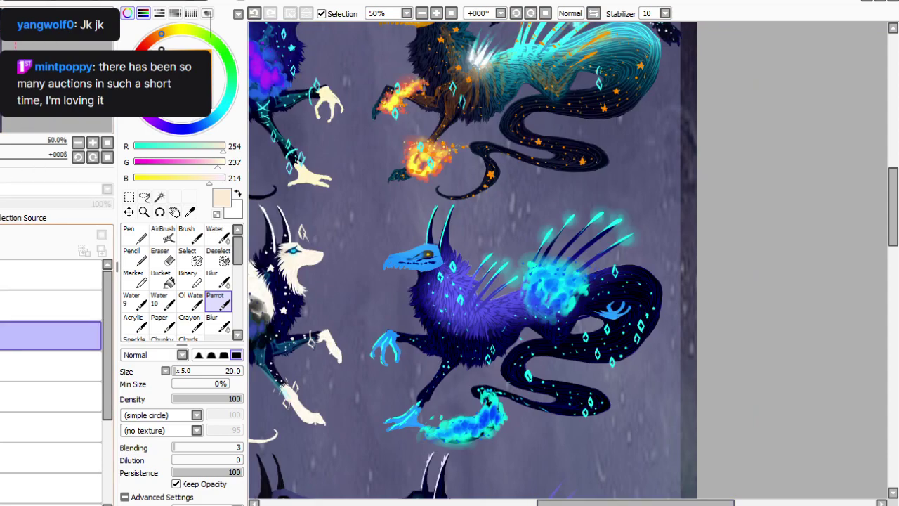
{"action": "left_click", "coordinate": [0, 335]}
Sample orange from the black creature's flames and paint diamonds above its skull face and on its legs, with crossed bands on the upper legs.
{"action": "left_click", "coordinate": [190, 212]}
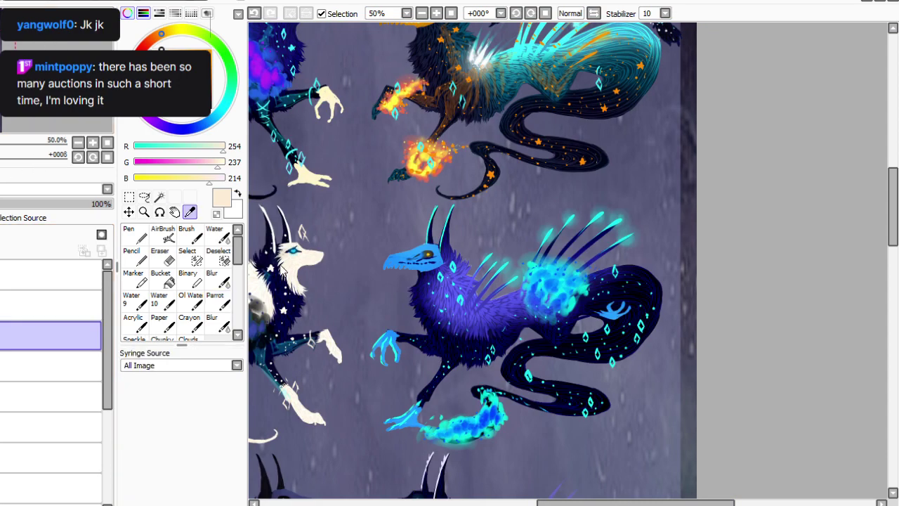
{"action": "left_click_drag", "start_coordinate": [635, 503], "coordinate": [579, 503]}
{"action": "left_click_drag", "start_coordinate": [893, 207], "coordinate": [893, 255]}
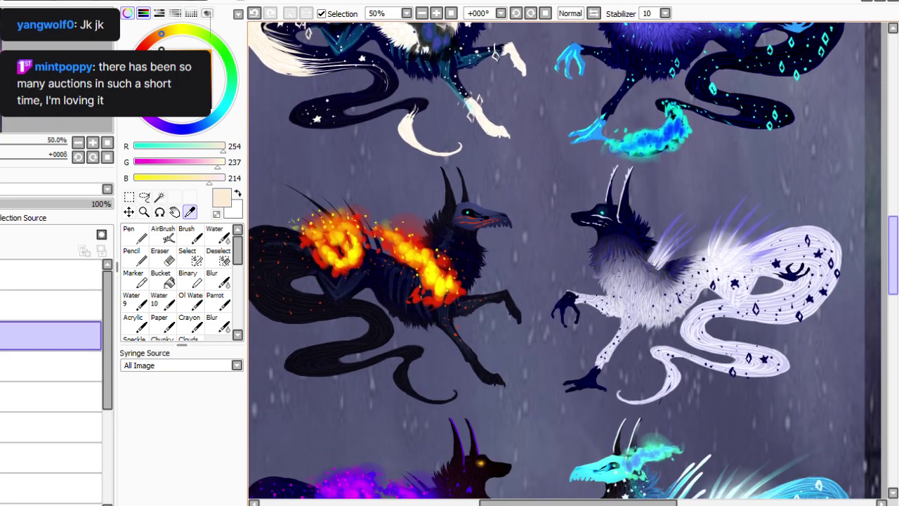
{"action": "scroll", "coordinate": [623, 399], "scroll_direction": "up", "scroll_amount": 2}
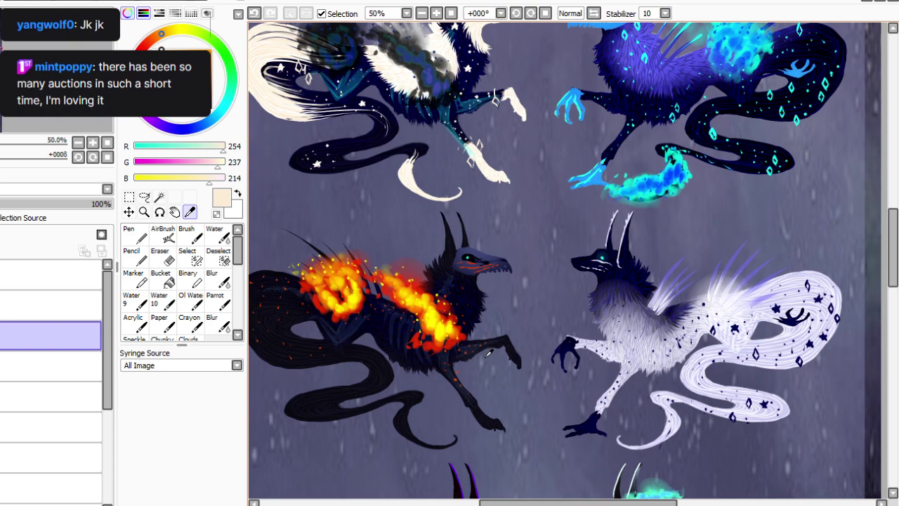
{"action": "left_click", "coordinate": [364, 275]}
{"action": "left_click", "coordinate": [219, 302]}
{"action": "mouse_move", "coordinate": [477, 229]}
{"action": "left_mouse_down"}
{"action": "mouse_move", "coordinate": [478, 246]}
{"action": "mouse_move", "coordinate": [494, 244]}
{"action": "left_mouse_up"}
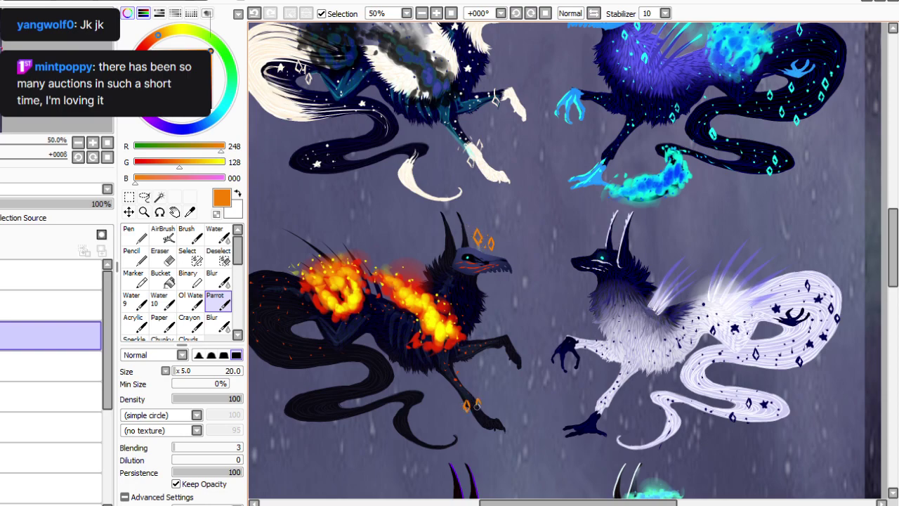
{"action": "left_click_drag", "start_coordinate": [497, 332], "coordinate": [493, 343]}
{"action": "left_click_drag", "start_coordinate": [441, 365], "coordinate": [448, 380]}
{"action": "mouse_move", "coordinate": [469, 339]}
{"action": "left_mouse_down"}
{"action": "mouse_move", "coordinate": [466, 355]}
{"action": "mouse_move", "coordinate": [472, 343]}
{"action": "left_mouse_up"}
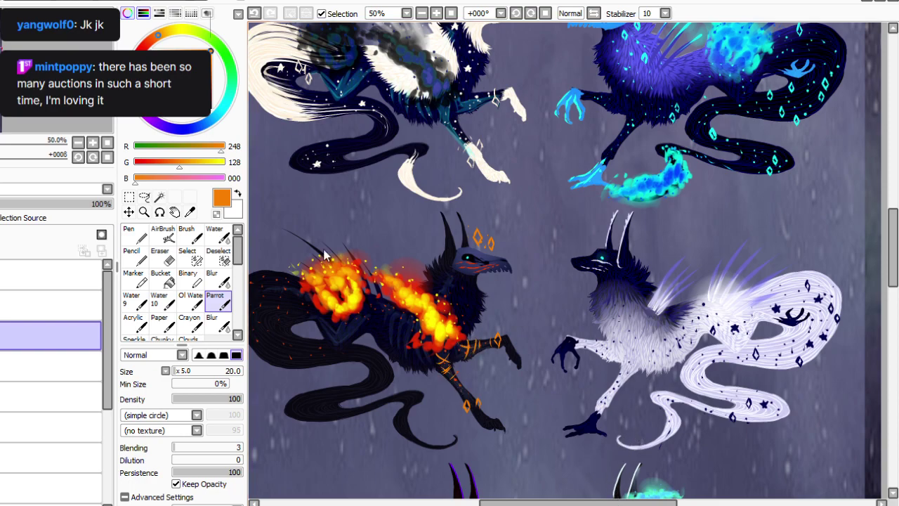
Paint orange diamonds beside the black creature's tail and crossed bands on its haunch below the flame ring.
{"action": "left_click_drag", "start_coordinate": [577, 503], "coordinate": [551, 503]}
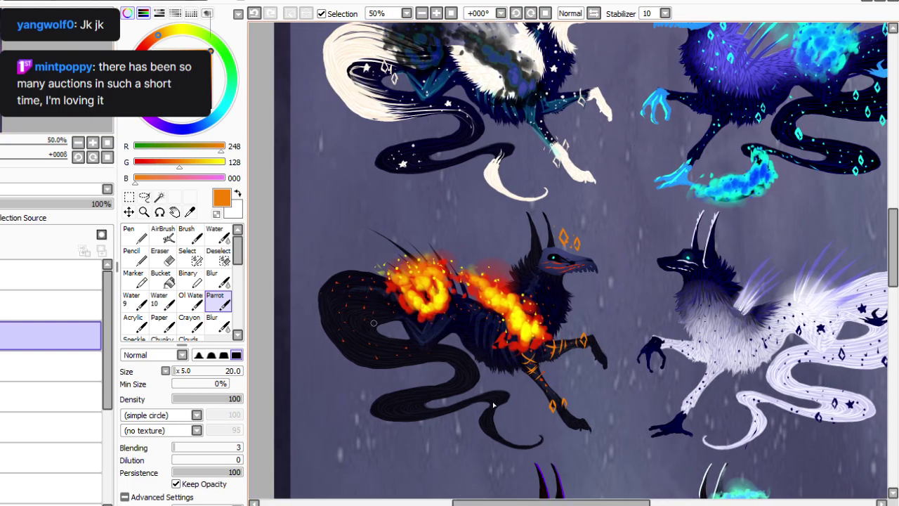
{"action": "left_click_drag", "start_coordinate": [380, 316], "coordinate": [392, 326]}
{"action": "mouse_move", "coordinate": [442, 313]}
{"action": "left_mouse_down"}
{"action": "mouse_move", "coordinate": [446, 329]}
{"action": "mouse_move", "coordinate": [437, 321]}
{"action": "mouse_move", "coordinate": [456, 329]}
{"action": "left_mouse_up"}
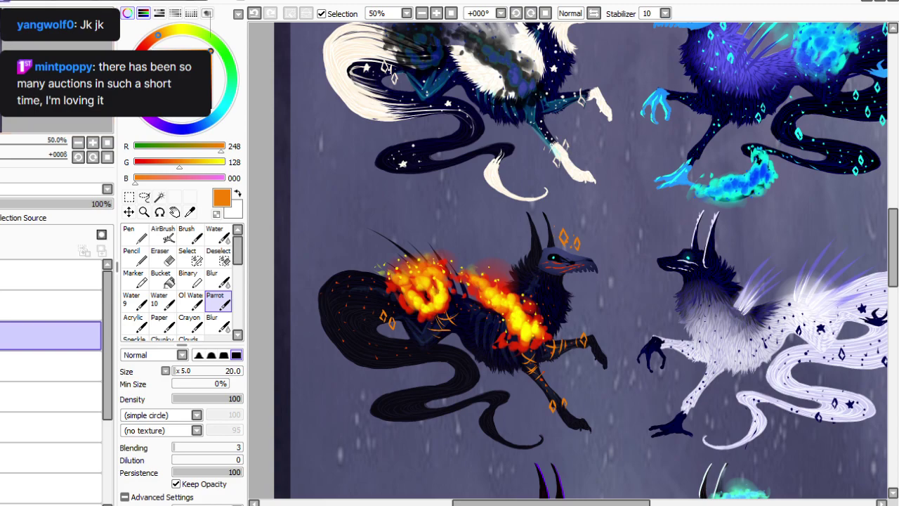
Choose bright cyan and a size 35 brush, and paint diamonds above the white-tailed creature's dark face and at its wrist and ankle.
{"action": "left_click_drag", "start_coordinate": [487, 503], "coordinate": [546, 502]}
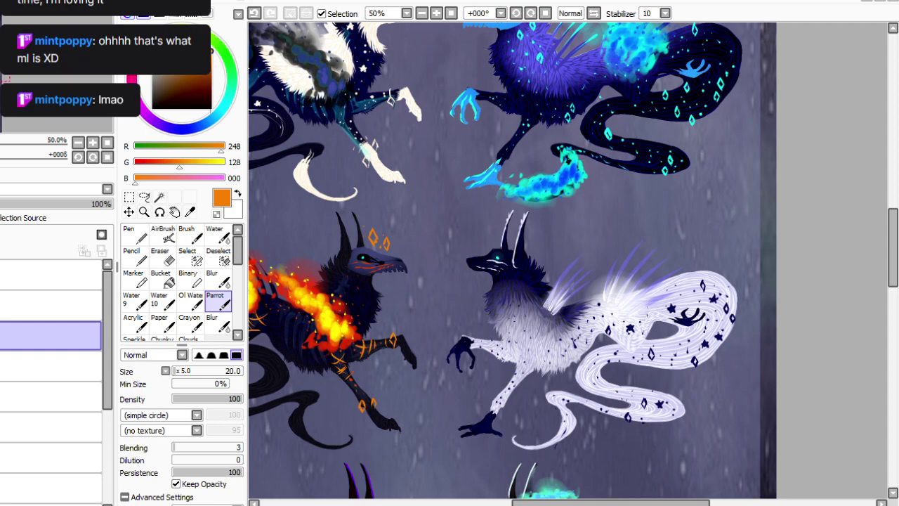
{"action": "left_click", "coordinate": [2, 336]}
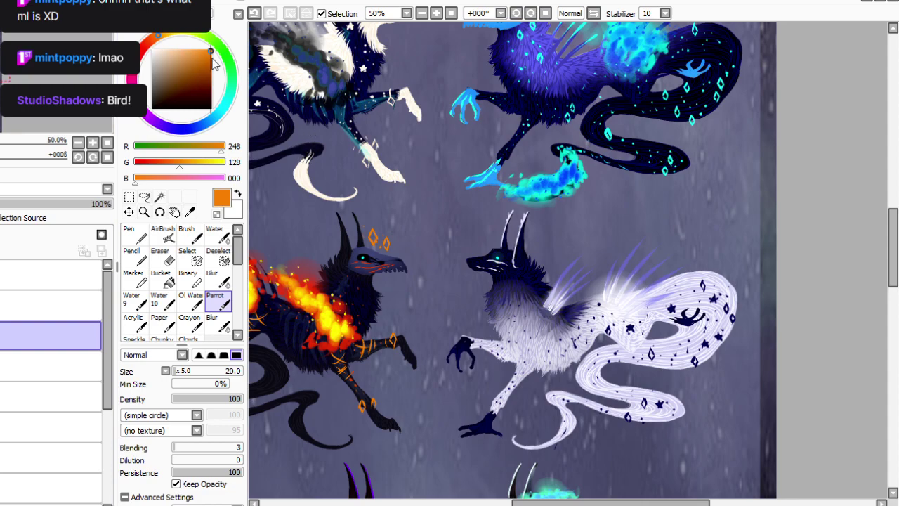
{"action": "left_click", "coordinate": [223, 107]}
{"action": "left_click_drag", "start_coordinate": [223, 107], "coordinate": [224, 106]}
{"action": "left_click", "coordinate": [178, 370]}
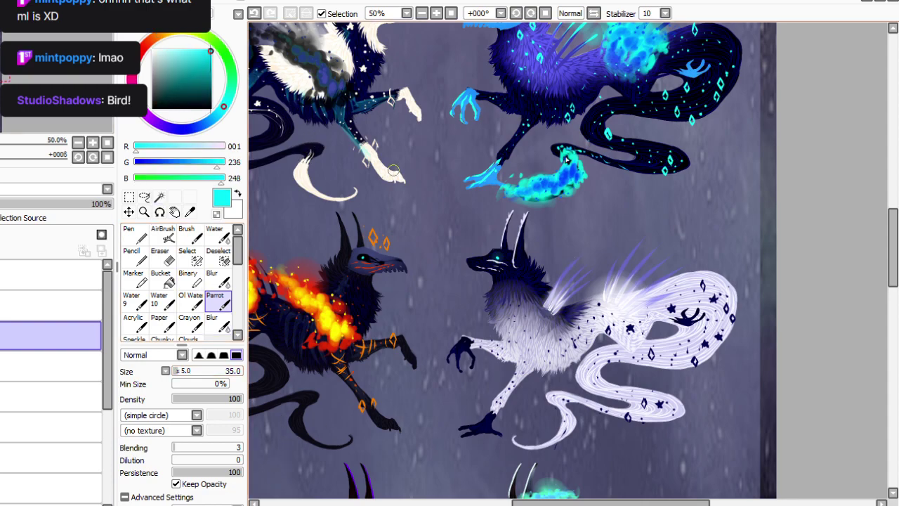
{"action": "mouse_move", "coordinate": [492, 233]}
{"action": "left_mouse_down"}
{"action": "mouse_move", "coordinate": [491, 245]}
{"action": "mouse_move", "coordinate": [478, 245]}
{"action": "left_mouse_up"}
{"action": "left_click_drag", "start_coordinate": [470, 332], "coordinate": [474, 345]}
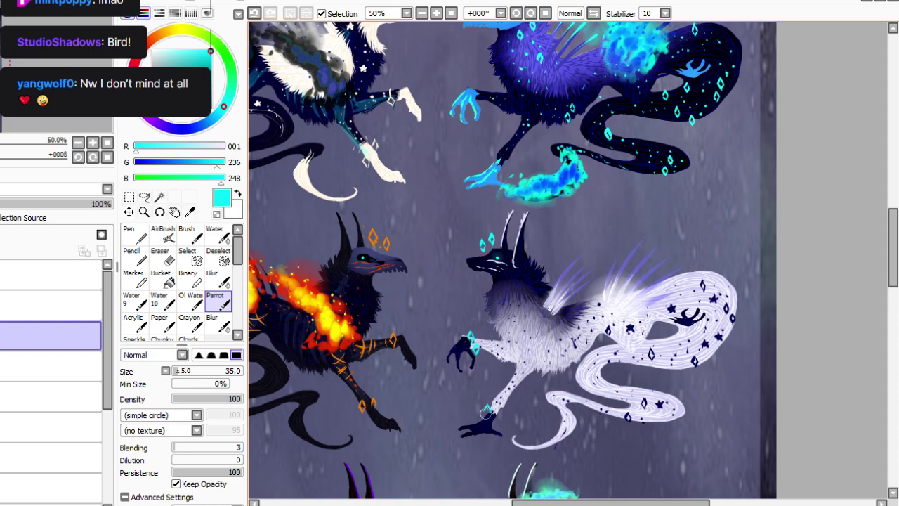
{"action": "left_click_drag", "start_coordinate": [484, 411], "coordinate": [489, 416]}
{"action": "left_click_drag", "start_coordinate": [498, 410], "coordinate": [498, 422]}
Paint cyan diamonds and dots among the white-tailed creature's lavender back spines and near its raised hind foot.
{"action": "left_click_drag", "start_coordinate": [573, 289], "coordinate": [573, 301]}
{"action": "left_click_drag", "start_coordinate": [566, 270], "coordinate": [567, 281]}
{"action": "left_click_drag", "start_coordinate": [626, 250], "coordinate": [626, 265]}
{"action": "mouse_move", "coordinate": [629, 257]}
{"action": "left_mouse_down"}
{"action": "mouse_move", "coordinate": [626, 264]}
{"action": "mouse_move", "coordinate": [659, 281]}
{"action": "left_mouse_up"}
{"action": "mouse_move", "coordinate": [659, 280]}
{"action": "left_mouse_down"}
{"action": "mouse_move", "coordinate": [632, 275]}
{"action": "mouse_move", "coordinate": [656, 310]}
{"action": "left_mouse_up"}
{"action": "left_click_drag", "start_coordinate": [656, 297], "coordinate": [656, 309]}
{"action": "left_click", "coordinate": [662, 287]}
{"action": "left_click", "coordinate": [666, 298]}
{"action": "left_click", "coordinate": [670, 279]}
{"action": "left_click", "coordinate": [667, 269]}
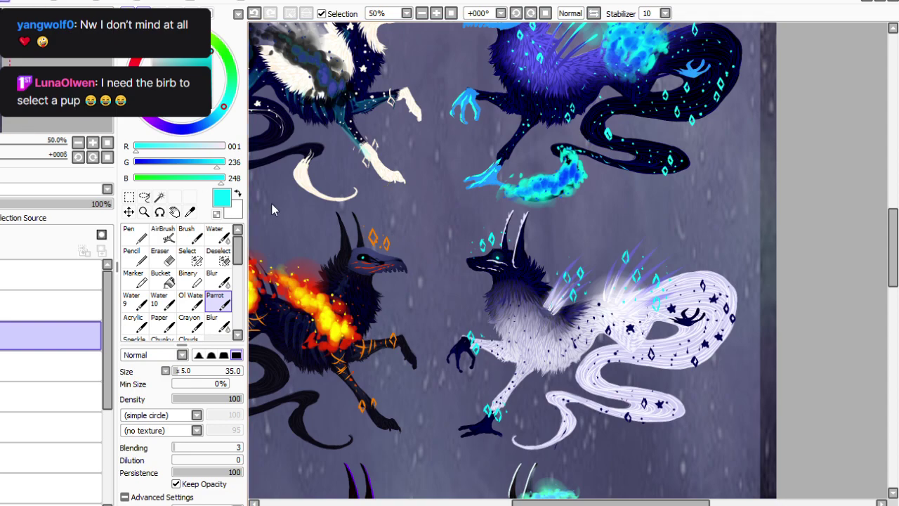
{"action": "mouse_move", "coordinate": [673, 320]}
{"action": "left_mouse_down"}
{"action": "mouse_move", "coordinate": [676, 328]}
{"action": "mouse_move", "coordinate": [676, 315]}
{"action": "left_mouse_up"}
Sample deep violet from the purple-flamed creature's flames and paint diamonds above its dark face.
{"action": "left_click", "coordinate": [451, 13]}
{"action": "left_click", "coordinate": [436, 13]}
{"action": "left_click", "coordinate": [436, 13]}
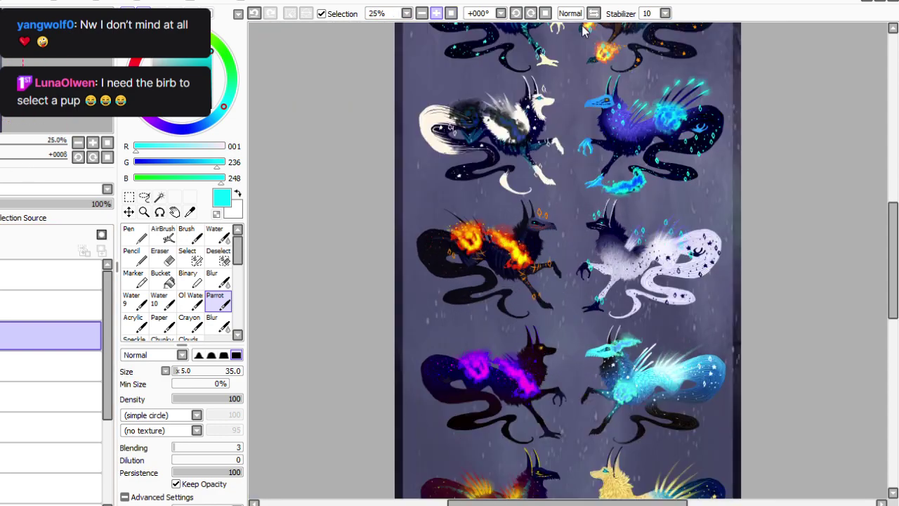
{"action": "left_click_drag", "start_coordinate": [893, 282], "coordinate": [893, 255]}
{"action": "scroll", "coordinate": [568, 260], "scroll_direction": "down", "scroll_amount": 10}
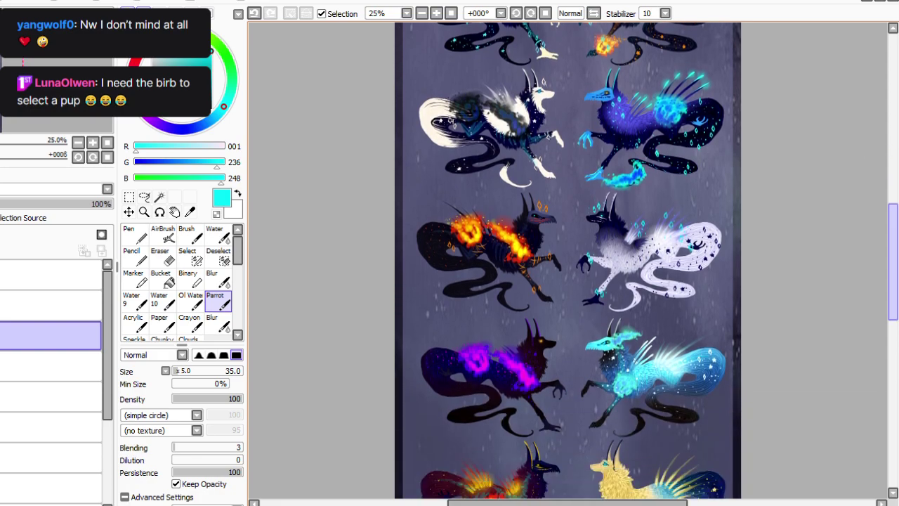
{"action": "scroll", "coordinate": [586, 28], "scroll_direction": "up", "scroll_amount": 2}
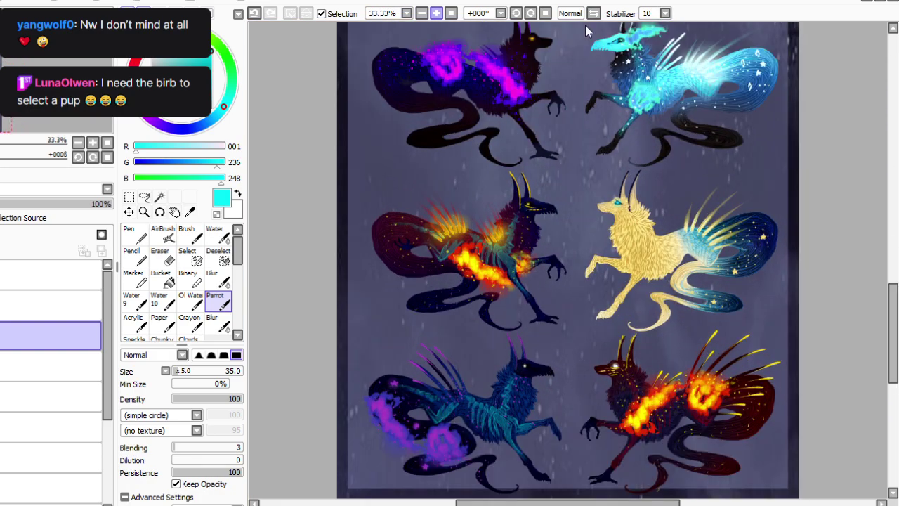
{"action": "scroll", "coordinate": [596, 272], "scroll_direction": "up", "scroll_amount": 5}
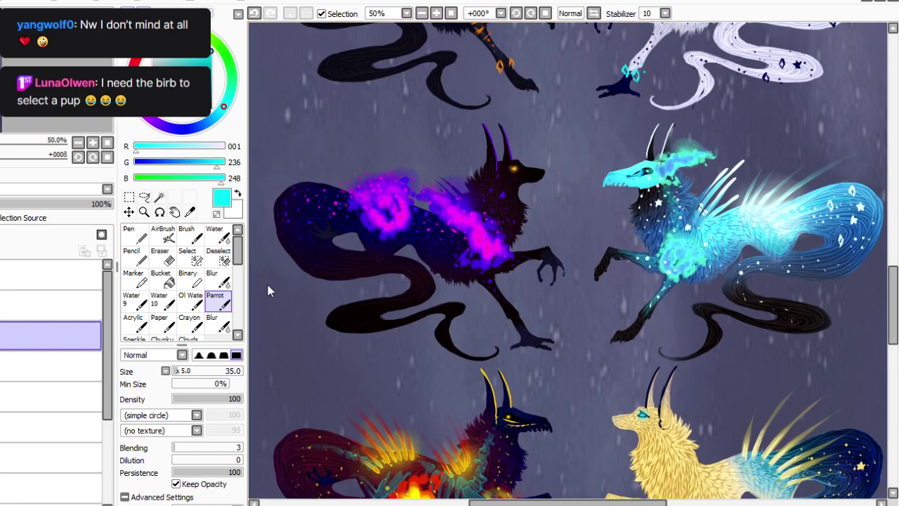
{"action": "key", "text": "space"}
{"action": "left_click", "coordinate": [189, 213]}
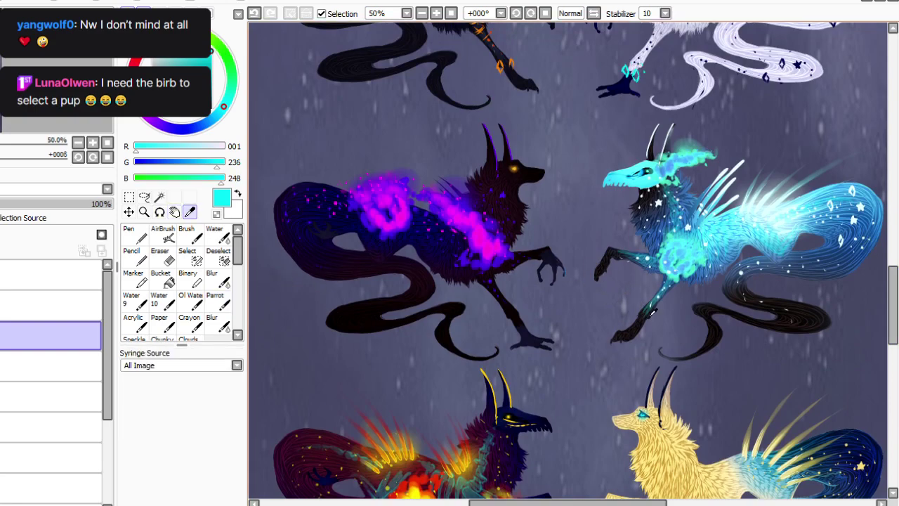
{"action": "left_click", "coordinate": [469, 262]}
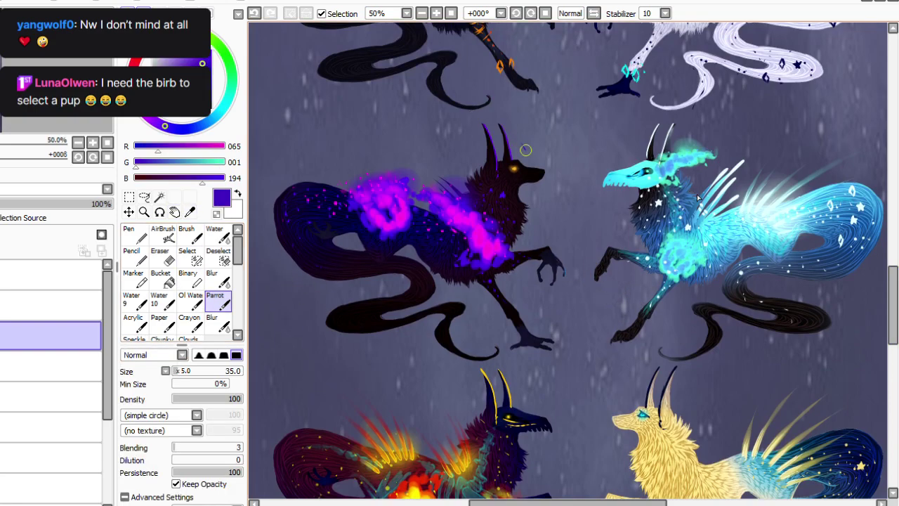
{"action": "left_click_drag", "start_coordinate": [521, 158], "coordinate": [529, 150]}
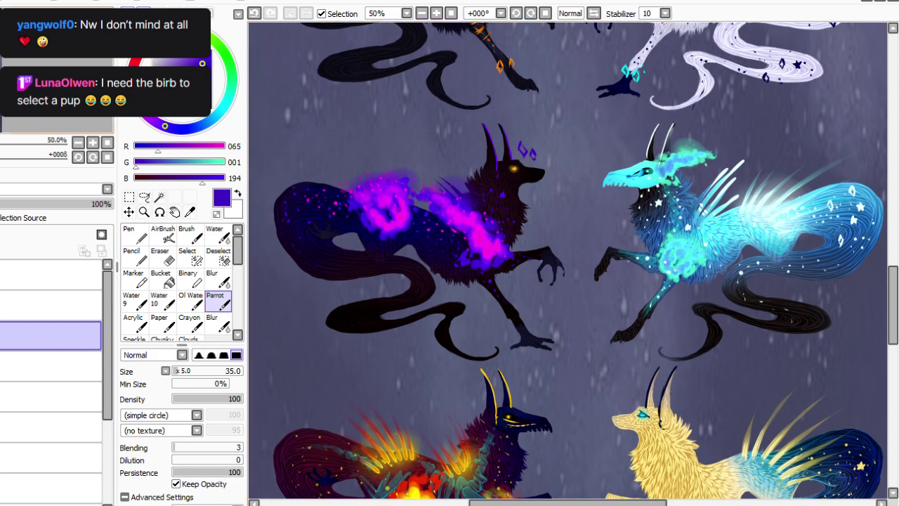
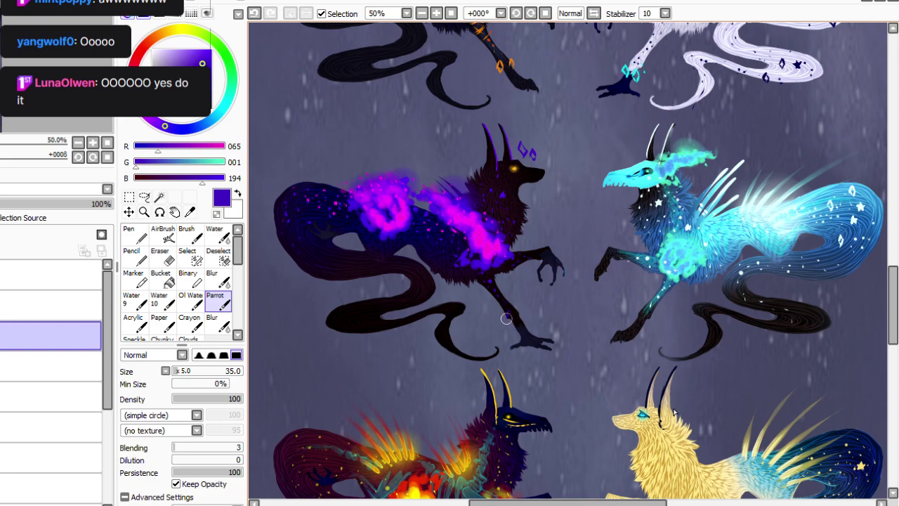
Paint violet diamonds at the purple-flamed creature's ankle and wrist, near its raised hind foot and beside its back flames.
{"action": "left_click_drag", "start_coordinate": [523, 320], "coordinate": [522, 323]}
{"action": "left_click_drag", "start_coordinate": [536, 243], "coordinate": [536, 259]}
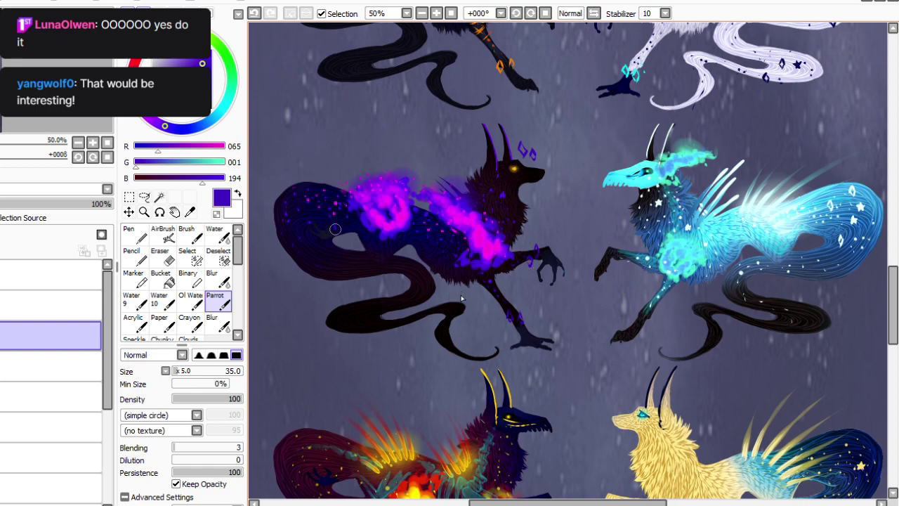
{"action": "left_click_drag", "start_coordinate": [342, 229], "coordinate": [341, 242]}
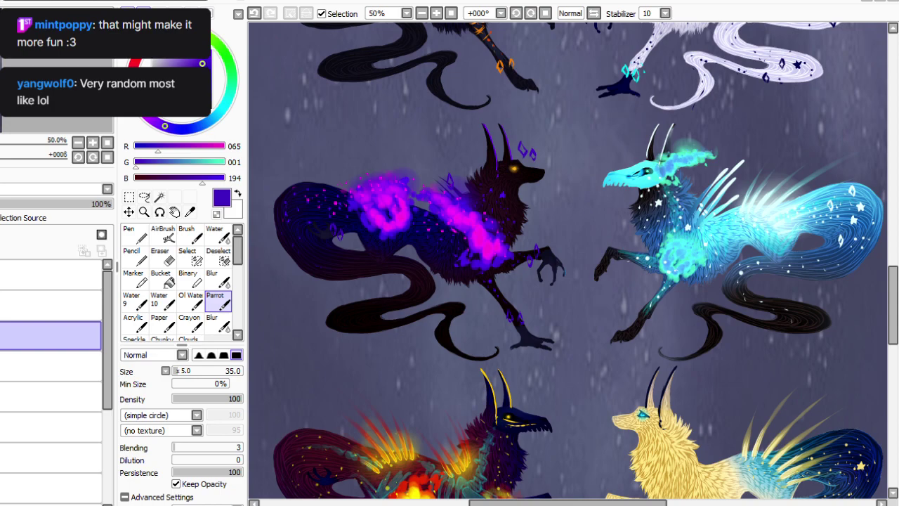
Sample pale cyan from the blue creature's tail star and paint diamonds among its rear spines, wrist and ankle with a size 25 brush.
{"action": "left_click_drag", "start_coordinate": [562, 504], "coordinate": [619, 504]}
{"action": "left_click", "coordinate": [190, 211]}
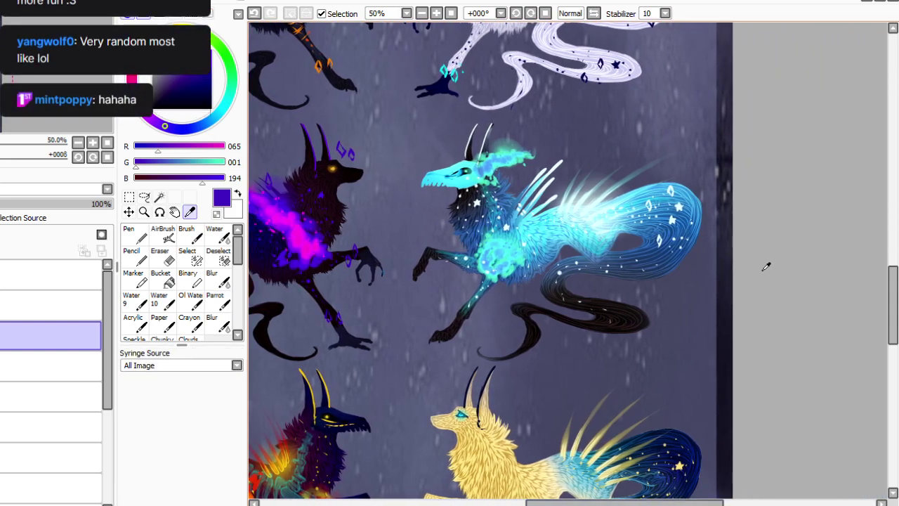
{"action": "left_click", "coordinate": [679, 206]}
{"action": "left_click", "coordinate": [215, 301]}
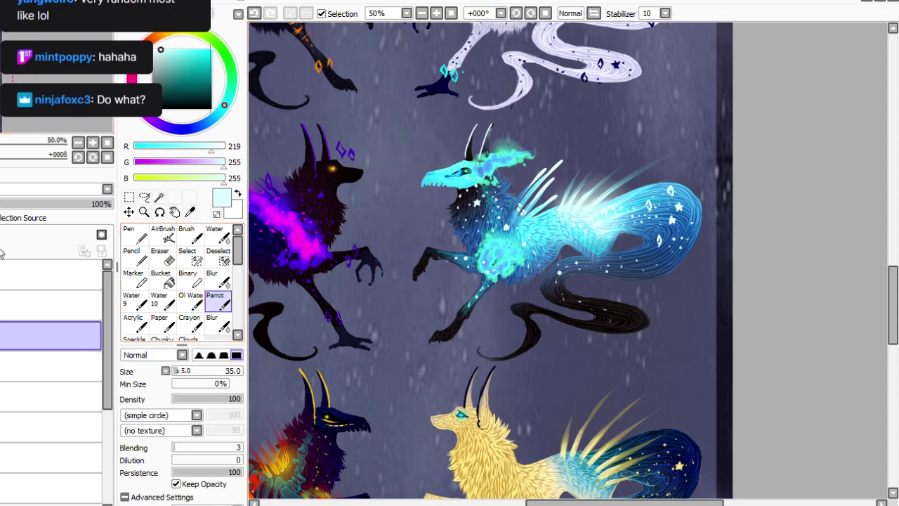
{"action": "left_click", "coordinate": [176, 371]}
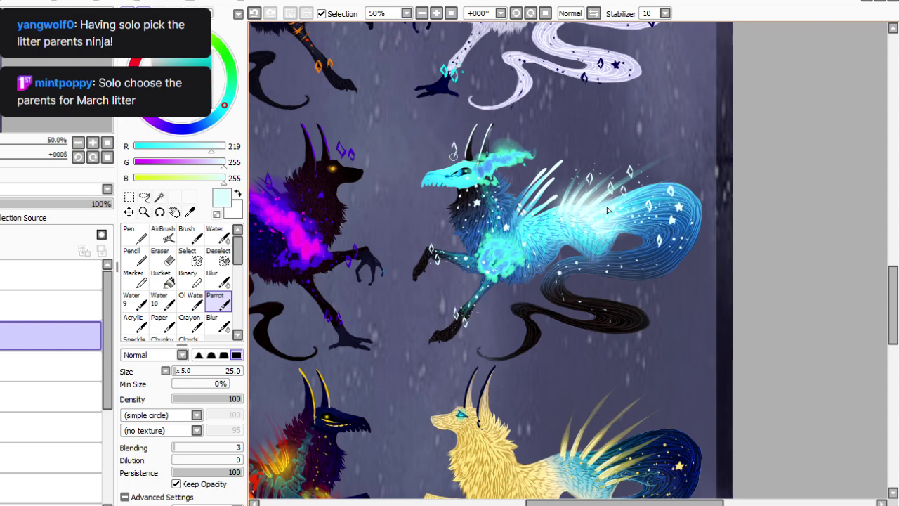
Paint pale cyan diamonds above the blue creature's skull face and beside its raised hind foot, with crossed bands on the haunch.
{"action": "left_click", "coordinate": [436, 145]}
{"action": "left_click", "coordinate": [444, 143]}
{"action": "left_click", "coordinate": [439, 152]}
{"action": "left_click", "coordinate": [459, 151]}
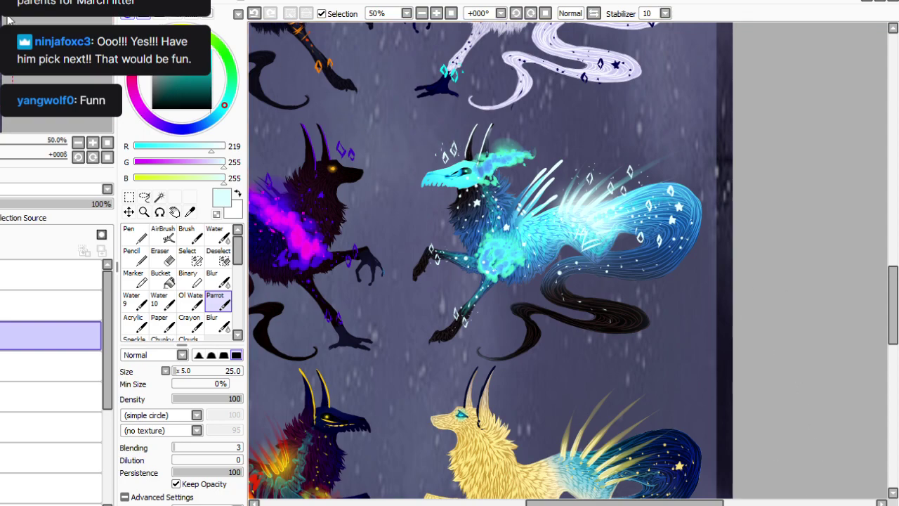
{"action": "left_click", "coordinate": [1, 336]}
{"action": "left_click", "coordinate": [1, 336]}
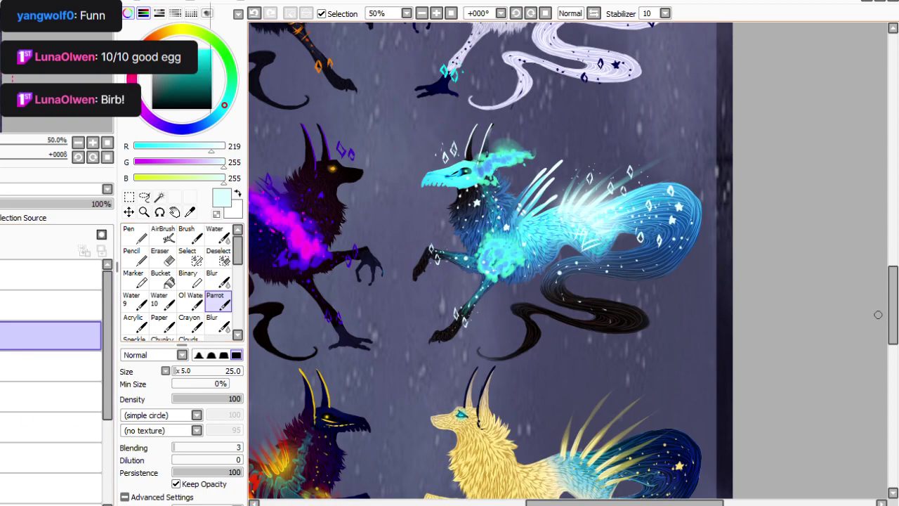
Sample bright yellow from the fiery skeletal creature and set the brush size to 25 for painting its accents.
{"action": "scroll", "coordinate": [876, 315], "scroll_direction": "down", "scroll_amount": 3}
{"action": "left_click_drag", "start_coordinate": [625, 503], "coordinate": [573, 503]}
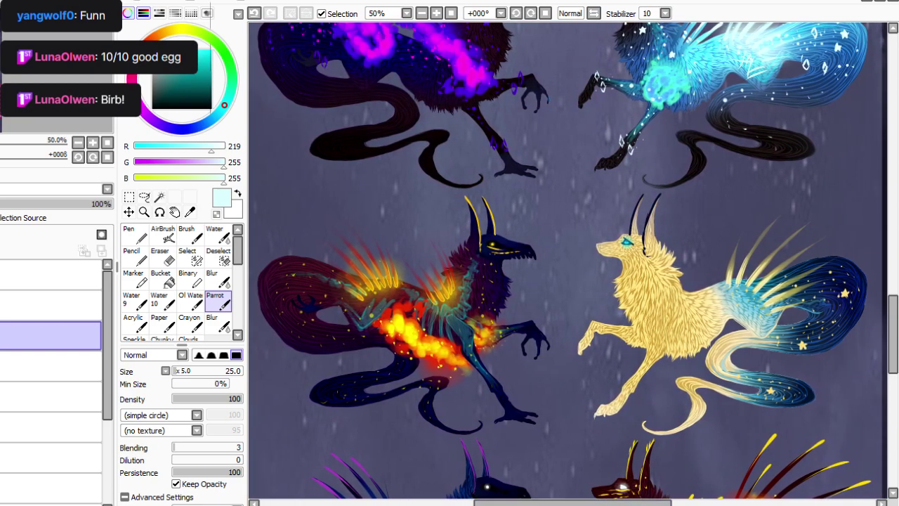
{"action": "key", "text": "ctrl+shift+n"}
{"action": "key", "text": "["}
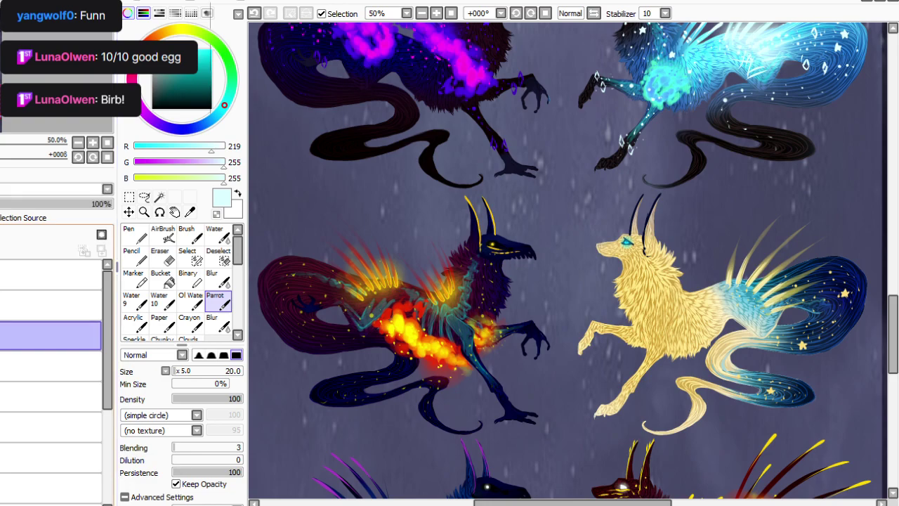
{"action": "key", "text": "alt"}
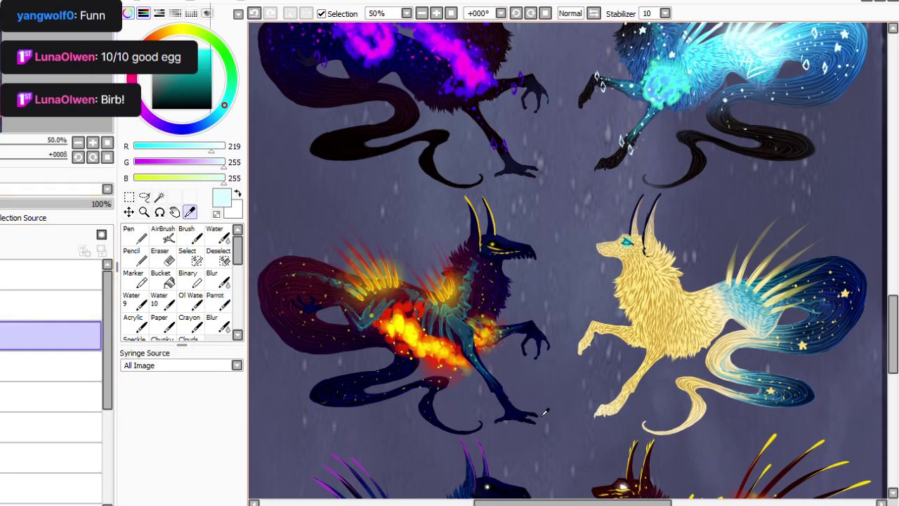
{"action": "left_click", "coordinate": [219, 301]}
{"action": "left_click", "coordinate": [190, 213]}
{"action": "left_click", "coordinate": [454, 349]}
{"action": "left_click", "coordinate": [219, 302]}
{"action": "left_click", "coordinate": [163, 258]}
{"action": "left_click", "coordinate": [218, 302]}
{"action": "left_click", "coordinate": [190, 212]}
{"action": "left_click", "coordinate": [356, 307]}
{"action": "left_click", "coordinate": [219, 302]}
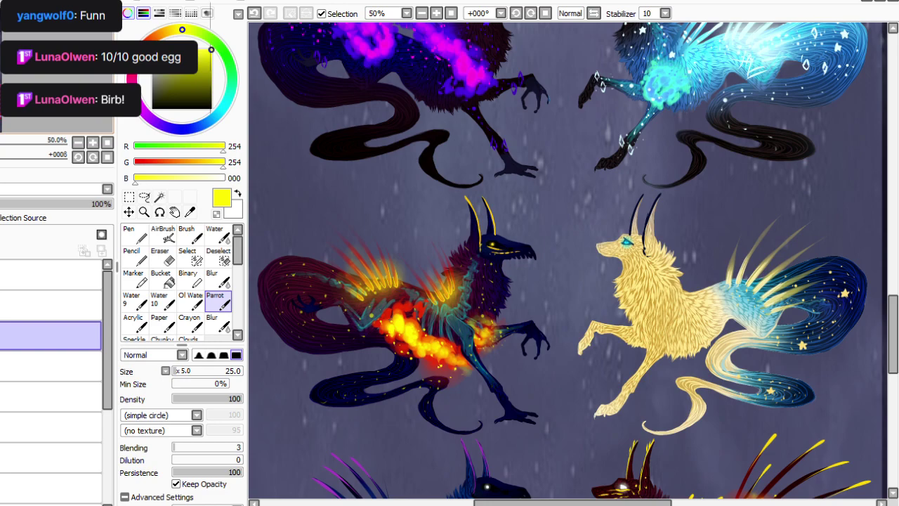
Set the Parrot brush size to 10 and draw two yellow diamond outlines beside the ears of the dark creature with flames.
{"action": "key", "text": "["}
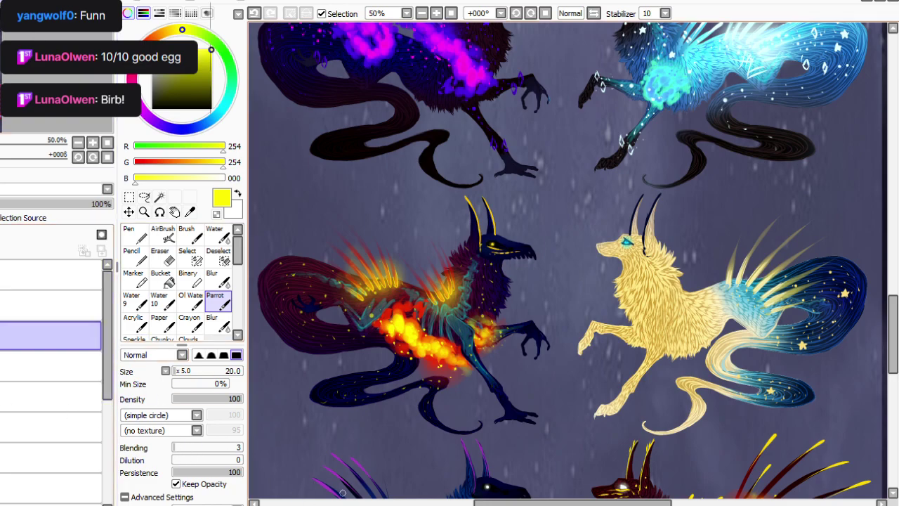
{"action": "left_click_drag", "start_coordinate": [576, 503], "coordinate": [568, 504]}
{"action": "left_click", "coordinate": [218, 504]}
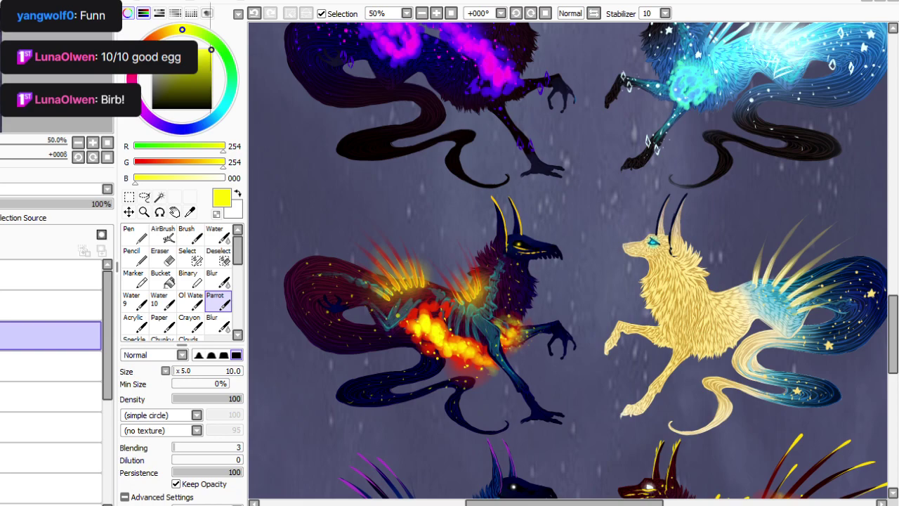
{"action": "scroll", "coordinate": [600, 253], "scroll_direction": "up", "scroll_amount": 1}
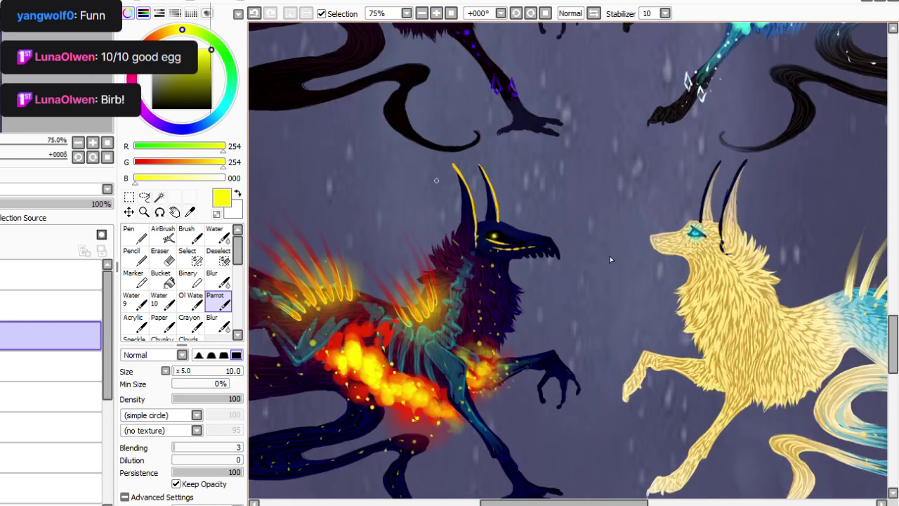
{"action": "left_click_drag", "start_coordinate": [509, 196], "coordinate": [515, 206]}
{"action": "mouse_move", "coordinate": [509, 197]}
{"action": "left_mouse_down"}
{"action": "mouse_move", "coordinate": [509, 219]}
{"action": "mouse_move", "coordinate": [519, 217]}
{"action": "left_mouse_up"}
{"action": "left_click_drag", "start_coordinate": [526, 218], "coordinate": [522, 224]}
Scatter small yellow dots around the diamond outlines beside the dark flaming creature's head.
{"action": "left_click", "coordinate": [515, 191]}
{"action": "left_click", "coordinate": [520, 201]}
{"action": "left_click", "coordinate": [525, 198]}
{"action": "left_click", "coordinate": [531, 211]}
{"action": "left_click", "coordinate": [536, 209]}
{"action": "left_click", "coordinate": [536, 222]}
{"action": "left_click", "coordinate": [505, 191]}
{"action": "left_click", "coordinate": [498, 200]}
{"action": "left_click", "coordinate": [492, 212]}
{"action": "left_click", "coordinate": [481, 203]}
Draw pairs of yellow diamond outlines on the dark flaming creature's two front legs and beside its rear paw.
{"action": "left_click_drag", "start_coordinate": [545, 503], "coordinate": [537, 503]}
{"action": "mouse_move", "coordinate": [536, 450]}
{"action": "left_mouse_down"}
{"action": "mouse_move", "coordinate": [543, 461]}
{"action": "mouse_move", "coordinate": [524, 468]}
{"action": "mouse_move", "coordinate": [526, 485]}
{"action": "left_mouse_up"}
{"action": "mouse_move", "coordinate": [565, 357]}
{"action": "left_mouse_down"}
{"action": "mouse_move", "coordinate": [575, 356]}
{"action": "mouse_move", "coordinate": [570, 363]}
{"action": "left_mouse_up"}
{"action": "left_click_drag", "start_coordinate": [566, 356], "coordinate": [558, 372]}
{"action": "left_click_drag", "start_coordinate": [566, 371], "coordinate": [561, 380]}
{"action": "left_click_drag", "start_coordinate": [558, 372], "coordinate": [561, 380]}
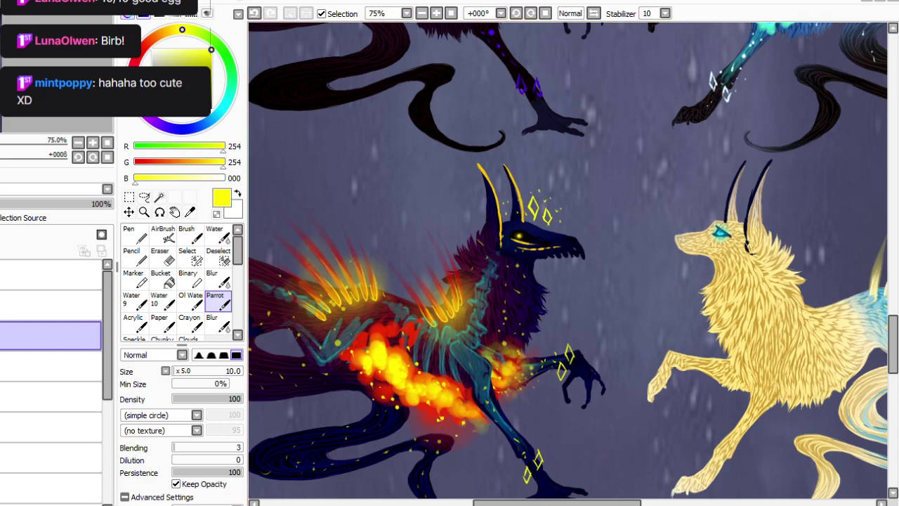
{"action": "left_click_drag", "start_coordinate": [557, 502], "coordinate": [523, 503]}
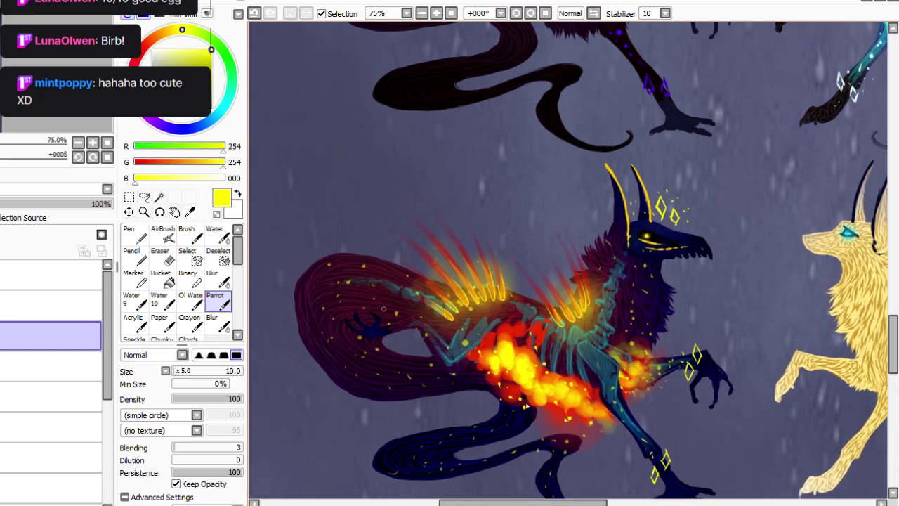
{"action": "left_click_drag", "start_coordinate": [407, 318], "coordinate": [407, 335]}
{"action": "left_click_drag", "start_coordinate": [412, 327], "coordinate": [407, 335]}
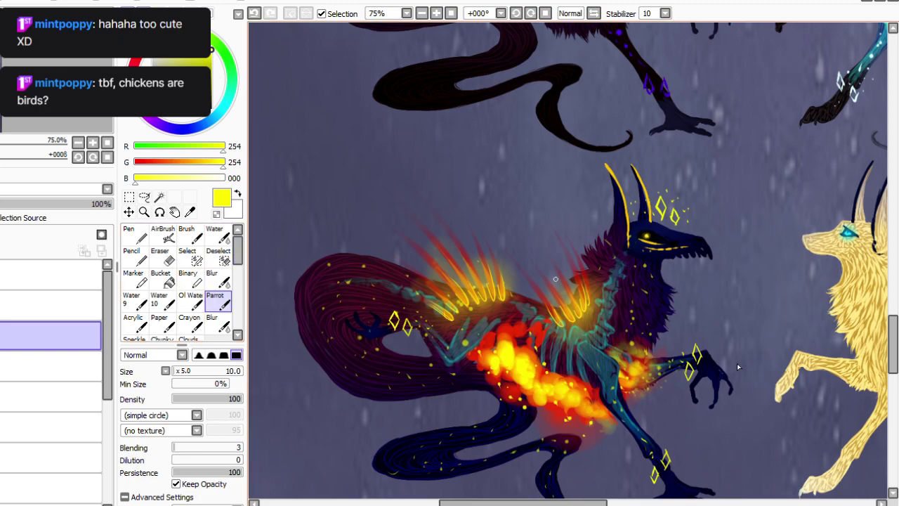
Sample teal from the cream creature's blue hindquarters and set the Parrot brush size to 20.
{"action": "left_click", "coordinate": [421, 13]}
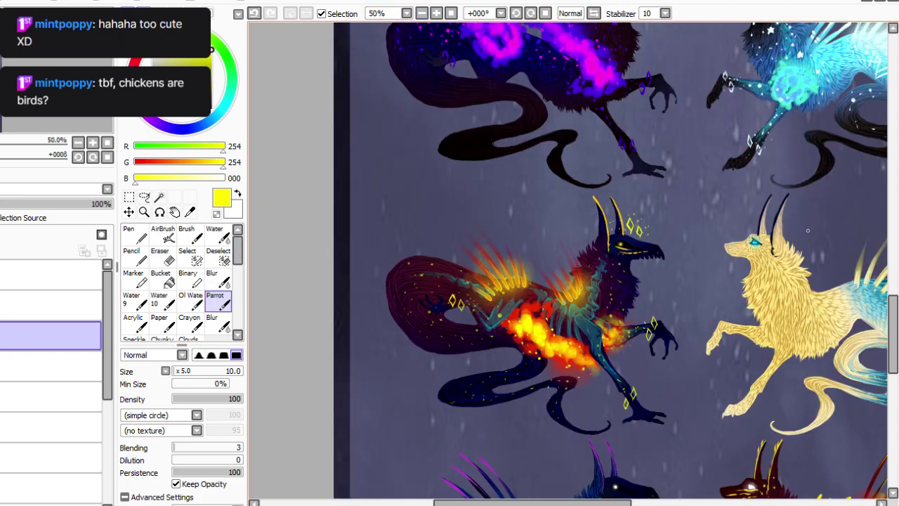
{"action": "left_click_drag", "start_coordinate": [894, 330], "coordinate": [893, 341]}
{"action": "left_click", "coordinate": [437, 13]}
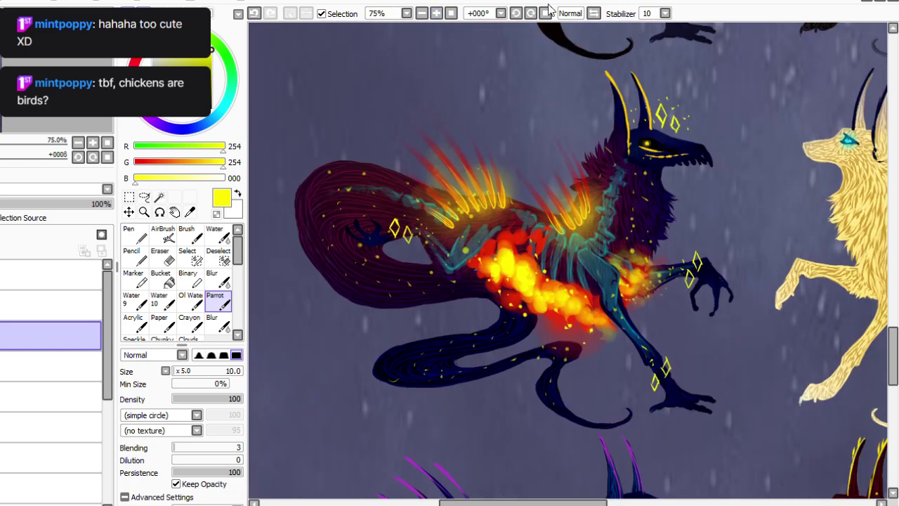
{"action": "scroll", "coordinate": [539, 72], "scroll_direction": "down", "scroll_amount": 1}
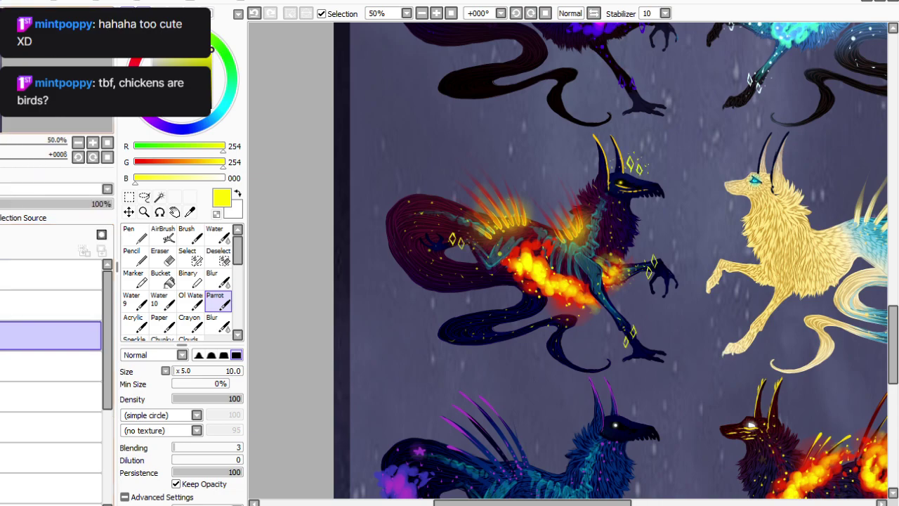
{"action": "left_click_drag", "start_coordinate": [534, 502], "coordinate": [607, 502]}
{"action": "key", "text": "alt"}
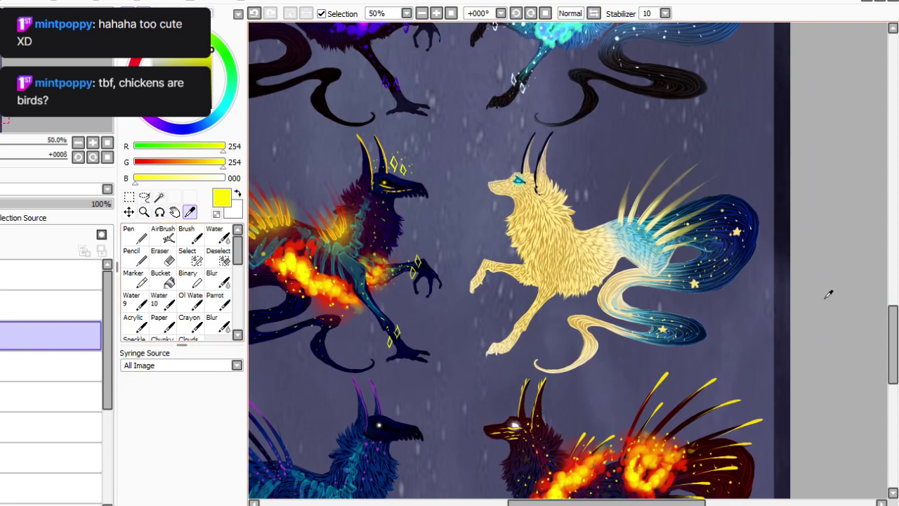
{"action": "left_click", "coordinate": [667, 254]}
{"action": "left_click", "coordinate": [219, 302]}
{"action": "left_click", "coordinate": [174, 371]}
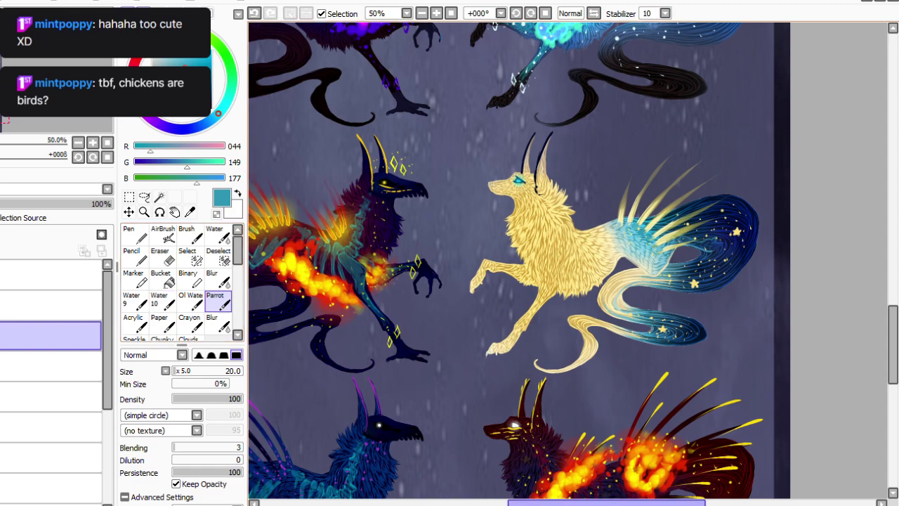
{"action": "left_click_drag", "start_coordinate": [607, 502], "coordinate": [628, 502]}
{"action": "left_click", "coordinate": [437, 14]}
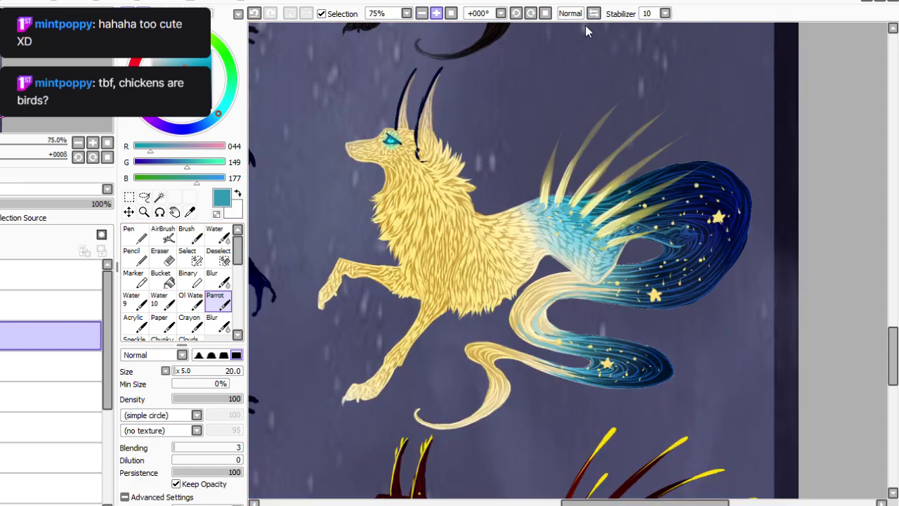
{"action": "left_click", "coordinate": [436, 13]}
{"action": "scroll", "coordinate": [570, 25], "scroll_direction": "down", "scroll_amount": 2}
{"action": "scroll", "coordinate": [577, 28], "scroll_direction": "up", "scroll_amount": 1}
{"action": "scroll", "coordinate": [573, 30], "scroll_direction": "down", "scroll_amount": 1}
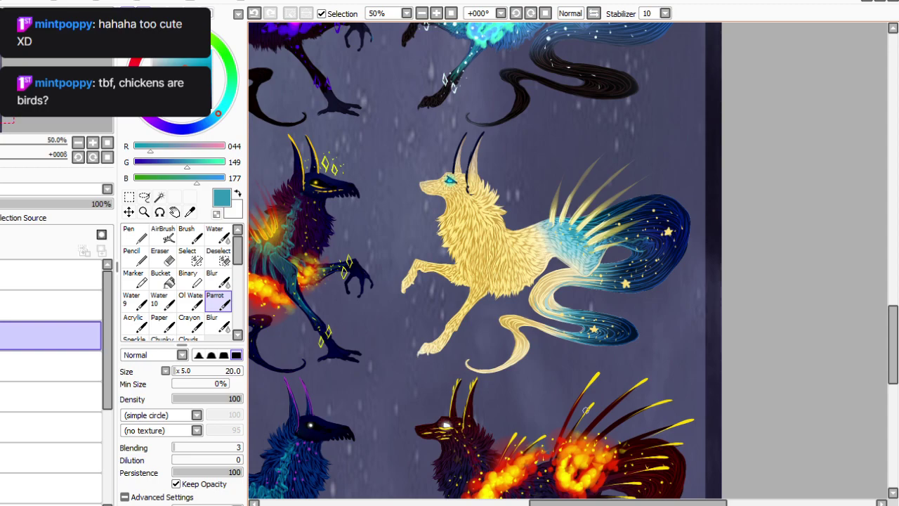
{"action": "scroll", "coordinate": [585, 32], "scroll_direction": "up", "scroll_amount": 1}
{"action": "scroll", "coordinate": [585, 31], "scroll_direction": "down", "scroll_amount": 1}
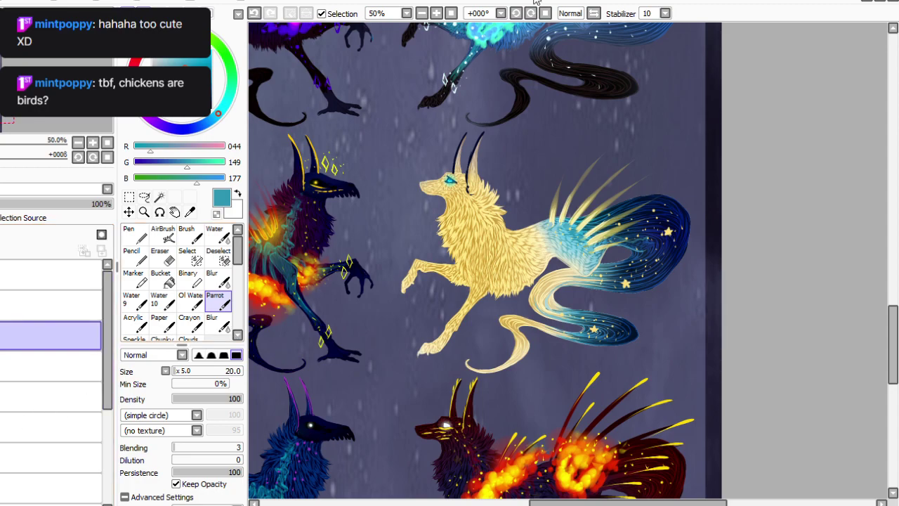
Sample light blue from the cream creature's hindquarters and draw diamond outlines on its front legs, tail and back spines and beside its head.
{"action": "key", "text": "alt"}
{"action": "left_click", "coordinate": [574, 226]}
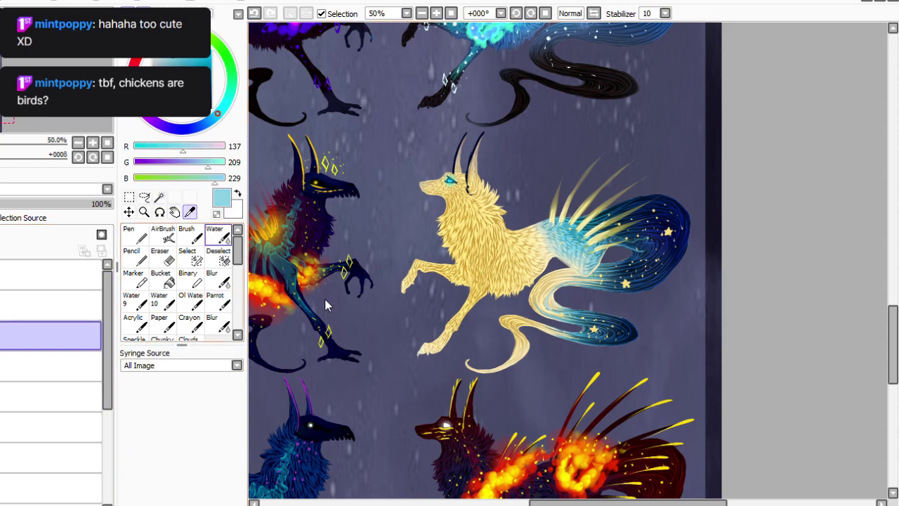
{"action": "left_click", "coordinate": [218, 301]}
{"action": "left_click_drag", "start_coordinate": [445, 318], "coordinate": [453, 342]}
{"action": "left_click_drag", "start_coordinate": [421, 258], "coordinate": [418, 263]}
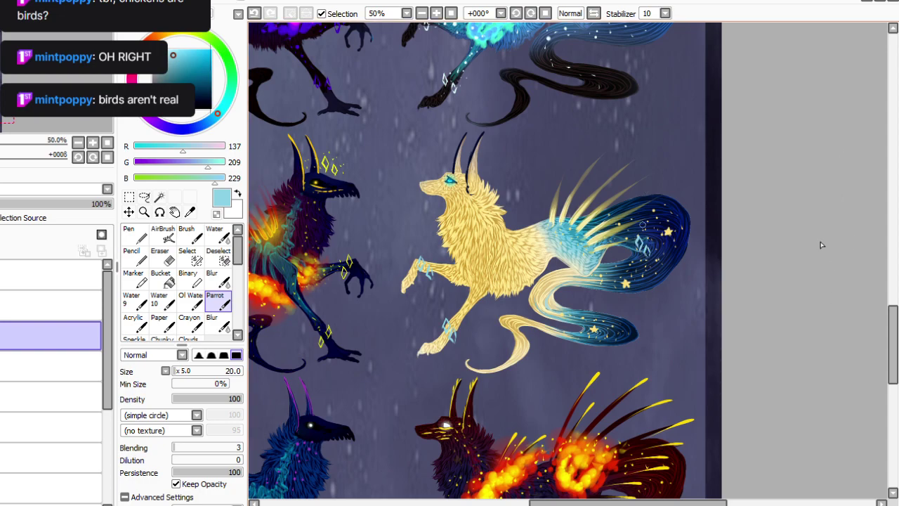
{"action": "mouse_move", "coordinate": [604, 172]}
{"action": "left_mouse_down"}
{"action": "mouse_move", "coordinate": [606, 184]}
{"action": "mouse_move", "coordinate": [582, 211]}
{"action": "mouse_move", "coordinate": [576, 205]}
{"action": "left_mouse_up"}
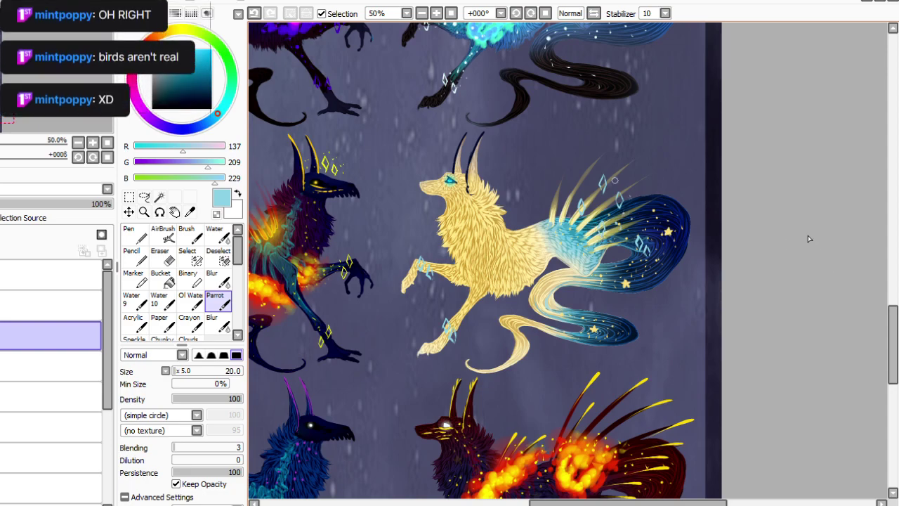
{"action": "mouse_move", "coordinate": [447, 149]}
{"action": "left_mouse_down"}
{"action": "mouse_move", "coordinate": [445, 165]}
{"action": "mouse_move", "coordinate": [435, 165]}
{"action": "left_mouse_up"}
Sample orange from the dark red creature's flames and draw diamond outlines above its muzzle, around its spines and tail, and on its front legs.
{"action": "scroll", "coordinate": [657, 76], "scroll_direction": "down", "scroll_amount": 1}
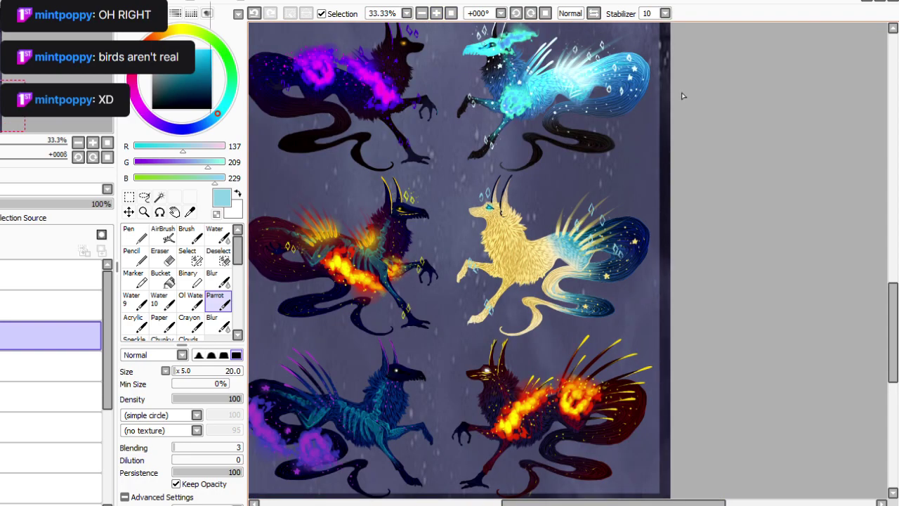
{"action": "mouse_move", "coordinate": [893, 353]}
{"action": "left_mouse_down"}
{"action": "mouse_move", "coordinate": [893, 228]}
{"action": "mouse_move", "coordinate": [893, 355]}
{"action": "left_mouse_up"}
{"action": "left_click_drag", "start_coordinate": [604, 503], "coordinate": [584, 503]}
{"action": "left_click", "coordinate": [437, 14]}
{"action": "left_click", "coordinate": [189, 212]}
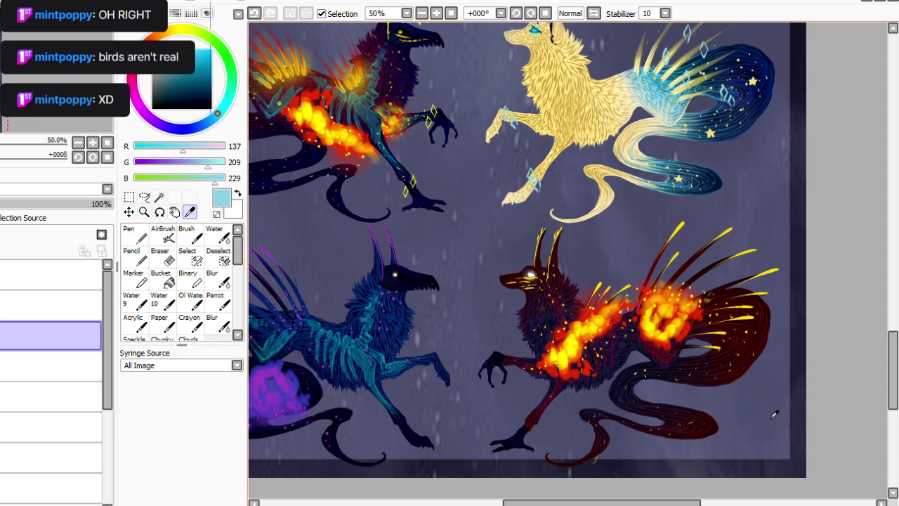
{"action": "left_click", "coordinate": [688, 291]}
{"action": "left_click", "coordinate": [218, 278]}
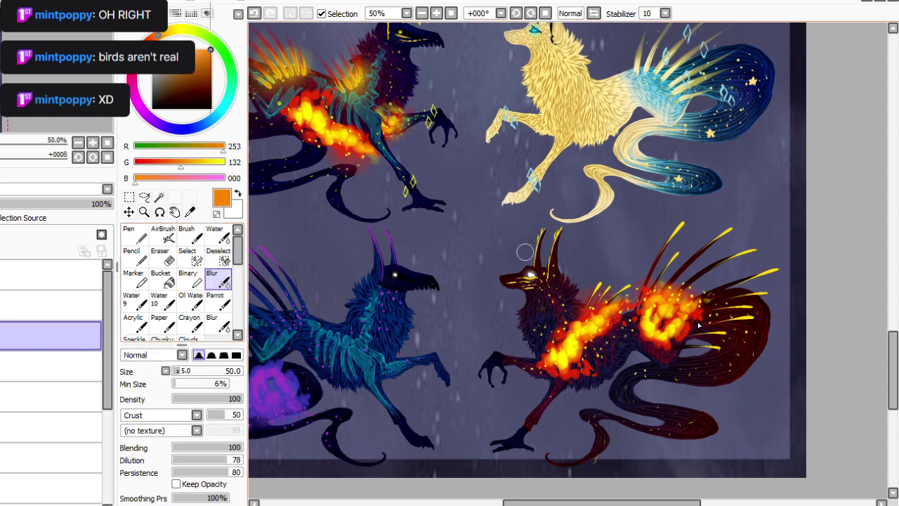
{"action": "left_click", "coordinate": [215, 301]}
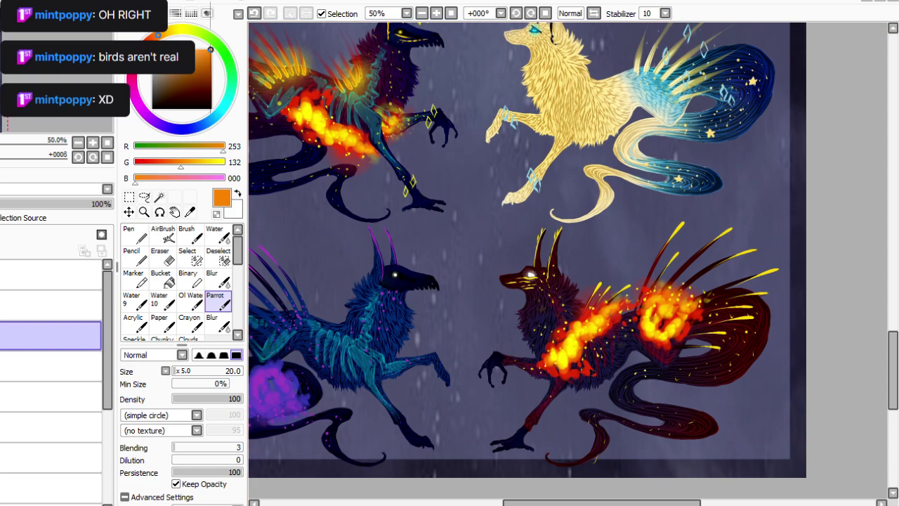
{"action": "left_click_drag", "start_coordinate": [528, 260], "coordinate": [527, 254]}
{"action": "left_click", "coordinate": [254, 12]}
{"action": "left_click_drag", "start_coordinate": [523, 246], "coordinate": [522, 262]}
{"action": "mouse_move", "coordinate": [518, 254]}
{"action": "left_mouse_down"}
{"action": "mouse_move", "coordinate": [516, 266]}
{"action": "mouse_move", "coordinate": [511, 259]}
{"action": "left_mouse_up"}
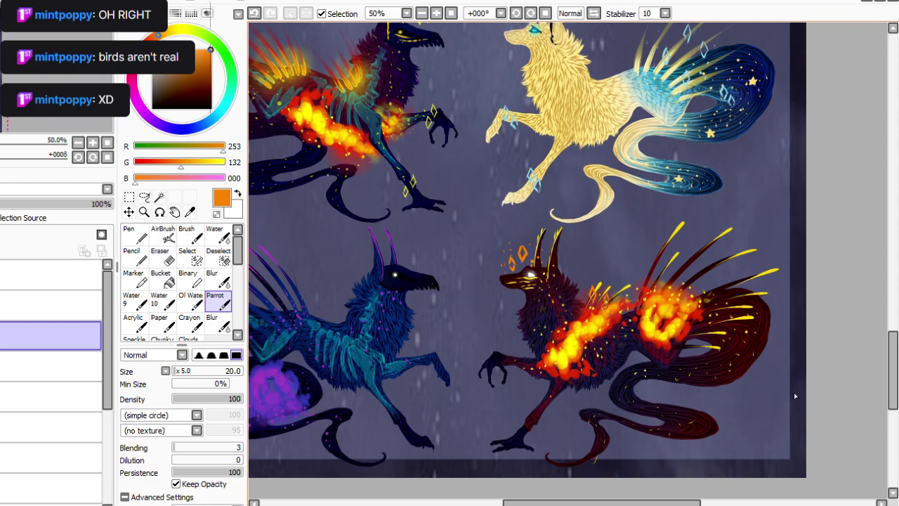
{"action": "left_click_drag", "start_coordinate": [686, 258], "coordinate": [687, 266]}
{"action": "mouse_move", "coordinate": [501, 341]}
{"action": "left_mouse_down"}
{"action": "mouse_move", "coordinate": [494, 354]}
{"action": "mouse_move", "coordinate": [503, 357]}
{"action": "left_mouse_up"}
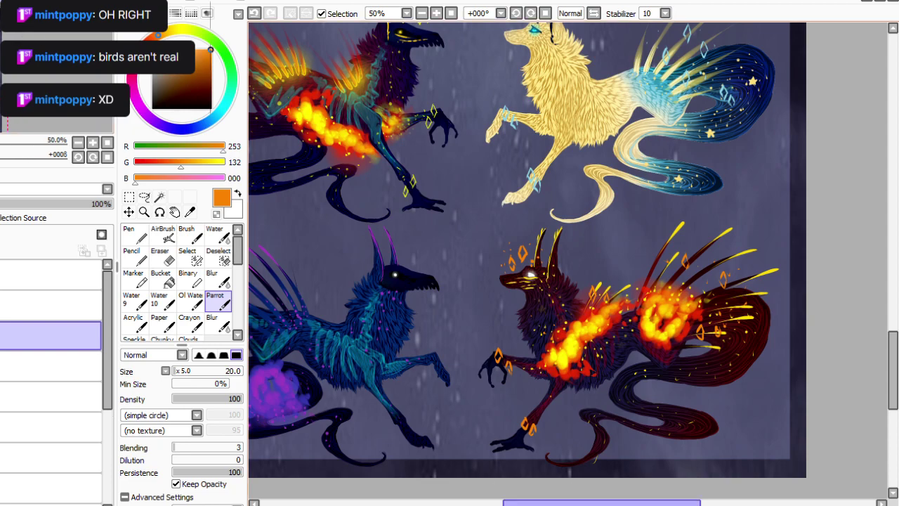
Sample purple from the blue skeletal creature and draw purple diamond outlines on its front legs and tail and beside its head.
{"action": "left_click_drag", "start_coordinate": [601, 503], "coordinate": [556, 503]}
{"action": "key", "text": "alt"}
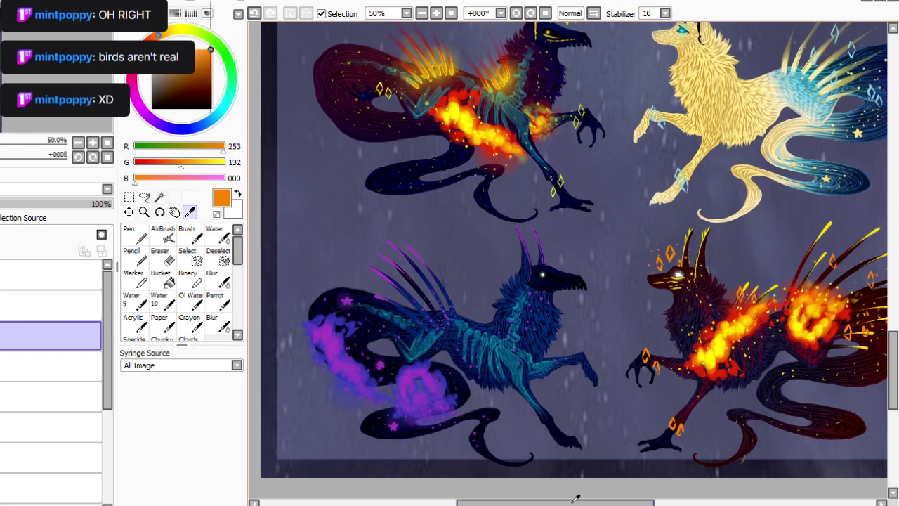
{"action": "left_click", "coordinate": [571, 485]}
{"action": "left_click", "coordinate": [218, 302]}
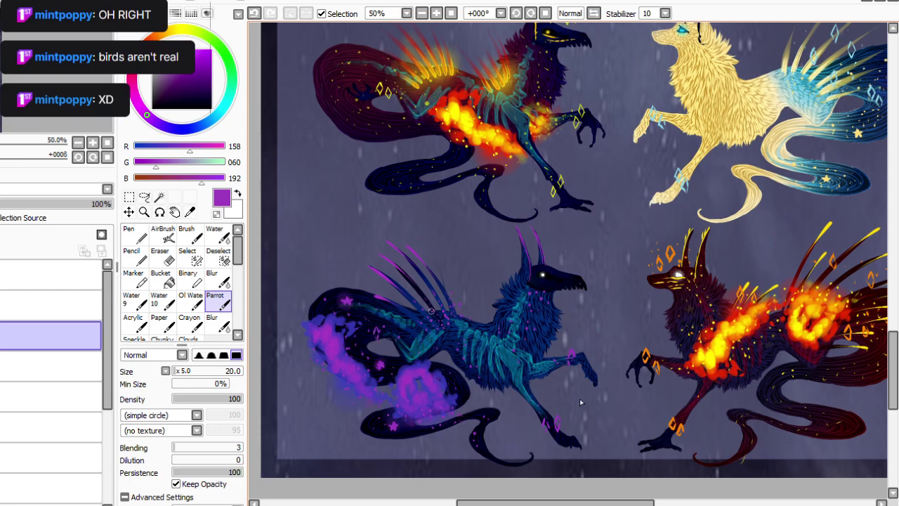
{"action": "left_click_drag", "start_coordinate": [554, 246], "coordinate": [556, 263]}
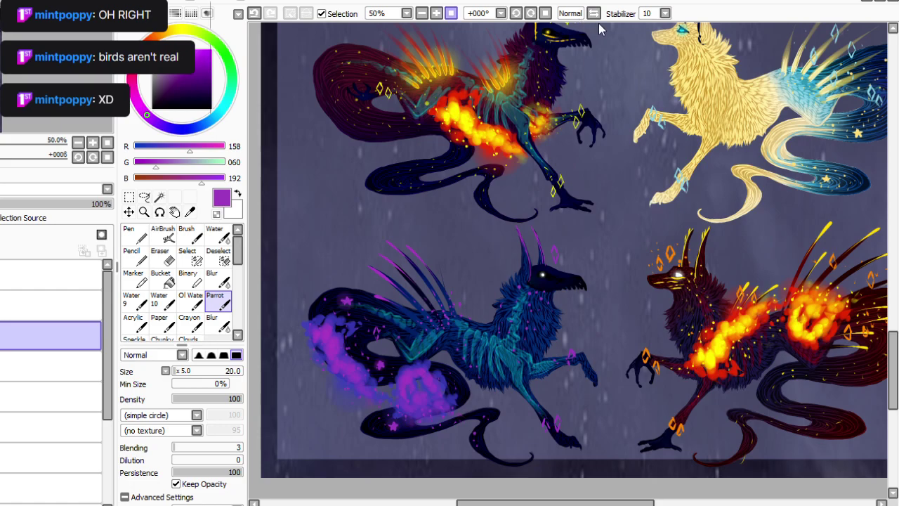
Sample light cyan, draw curved tribal markings with dots on the blue-and-purple creature's belly, and lower their layer opacity to 58%.
{"action": "left_click", "coordinate": [451, 13]}
{"action": "left_click", "coordinate": [436, 12]}
{"action": "left_click", "coordinate": [437, 12]}
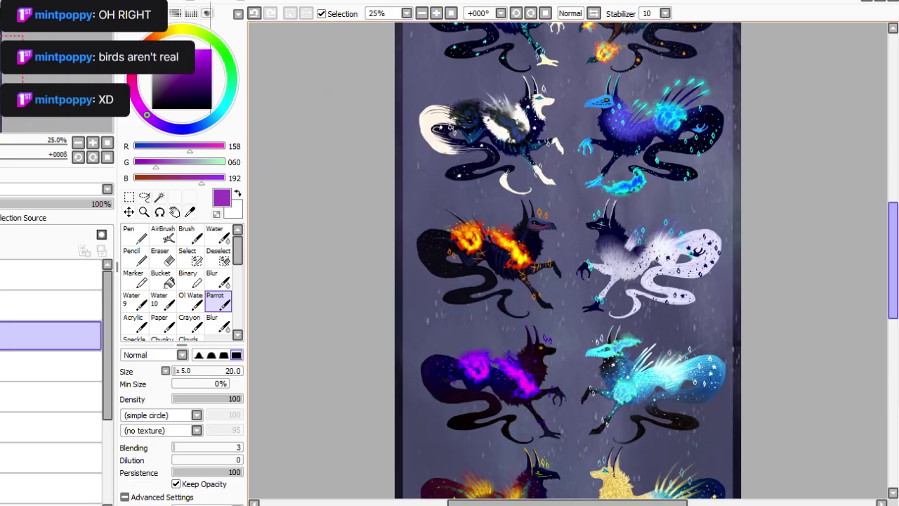
{"action": "left_click_drag", "start_coordinate": [893, 289], "coordinate": [893, 184]}
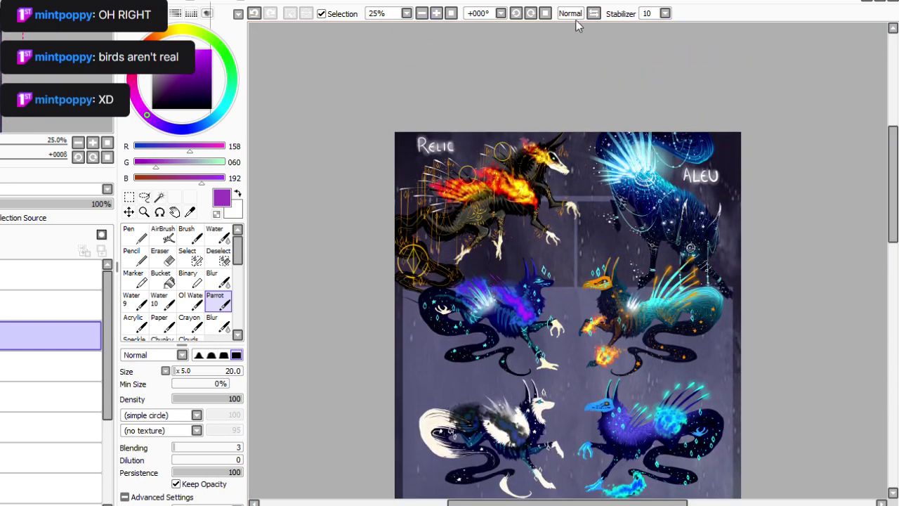
{"action": "scroll", "coordinate": [585, 24], "scroll_direction": "up", "scroll_amount": 1}
{"action": "scroll", "coordinate": [590, 32], "scroll_direction": "up", "scroll_amount": 1}
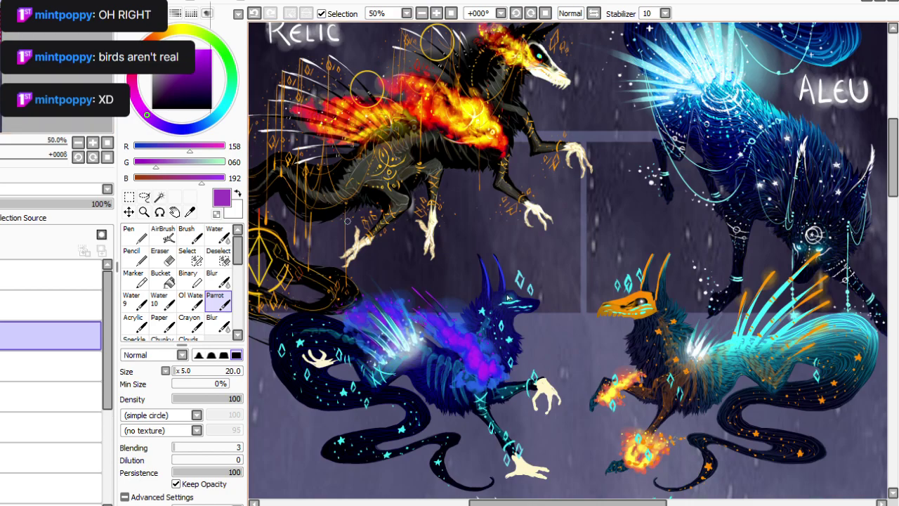
{"action": "right_click", "coordinate": [440, 370]}
{"action": "right_click", "coordinate": [440, 371]}
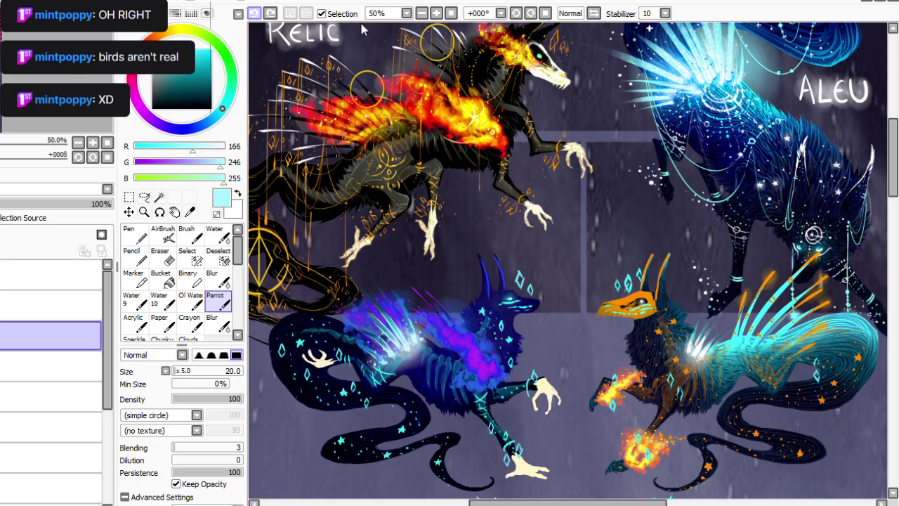
{"action": "mouse_move", "coordinate": [451, 360]}
{"action": "left_mouse_down"}
{"action": "mouse_move", "coordinate": [418, 377]}
{"action": "mouse_move", "coordinate": [456, 394]}
{"action": "left_mouse_up"}
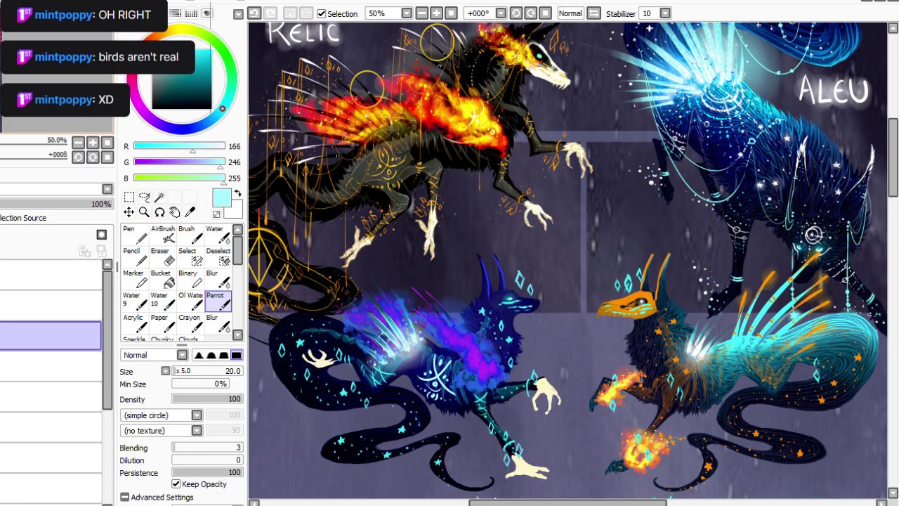
{"action": "left_click_drag", "start_coordinate": [94, 204], "coordinate": [14, 204]}
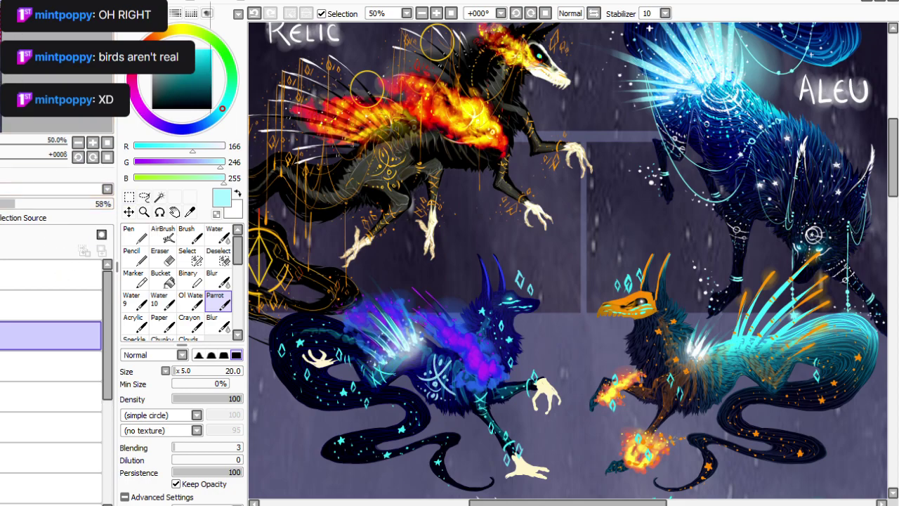
Add matching tribal markings to the orange-faced creature's chest and apply the transform that positions them.
{"action": "key", "text": "ctrl+t"}
{"action": "left_click_drag", "start_coordinate": [556, 437], "coordinate": [550, 466]}
{"action": "left_click_drag", "start_coordinate": [636, 492], "coordinate": [836, 365]}
{"action": "left_click_drag", "start_coordinate": [837, 475], "coordinate": [859, 456]}
{"action": "left_click", "coordinate": [144, 451]}
Lower the tribal markings layer's opacity to 45%.
{"action": "left_click_drag", "start_coordinate": [567, 503], "coordinate": [605, 503]}
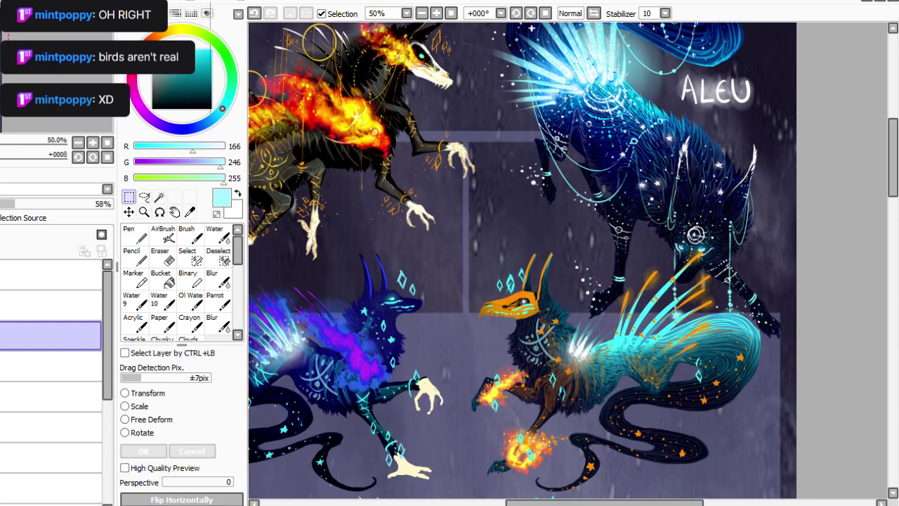
{"action": "left_click", "coordinate": [140, 23]}
{"action": "left_click_drag", "start_coordinate": [210, 323], "coordinate": [242, 321]}
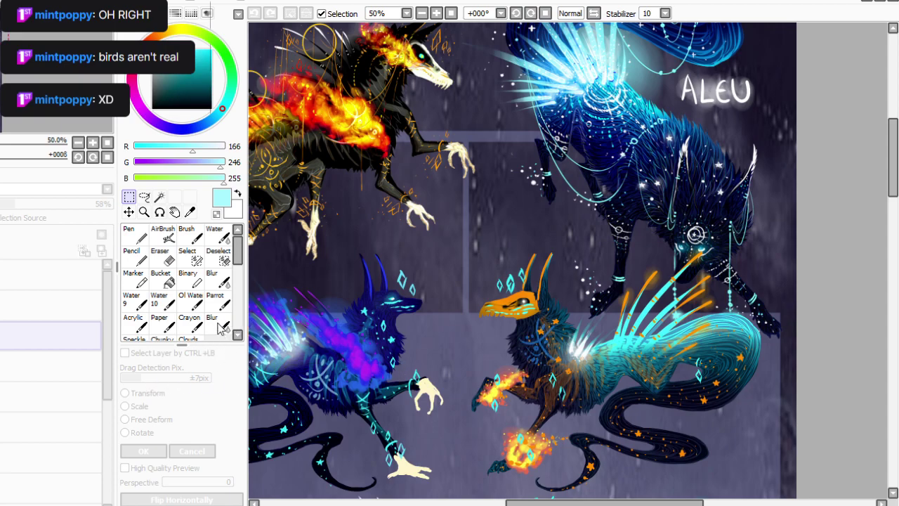
{"action": "left_click", "coordinate": [1, 204]}
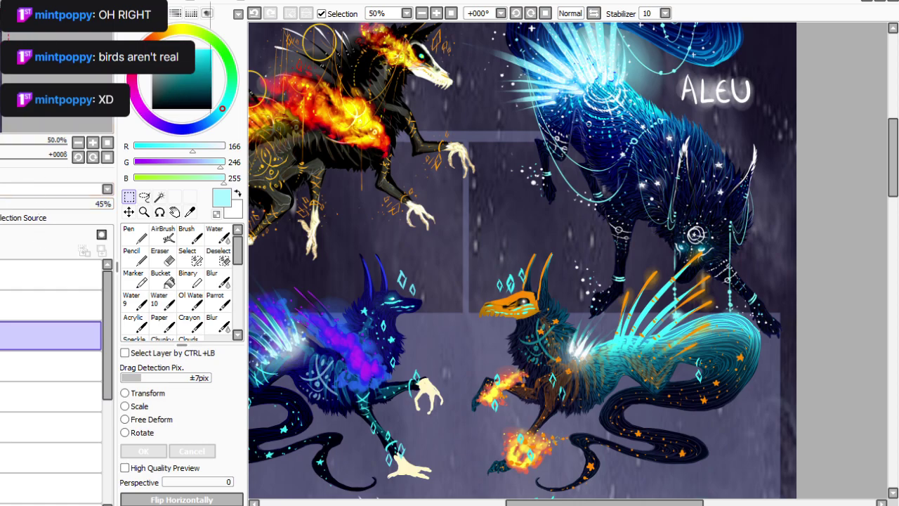
Move the copied tribal markings onto the belly of the purple creature with the blue beaked skull and apply the transform.
{"action": "left_click", "coordinate": [136, 406]}
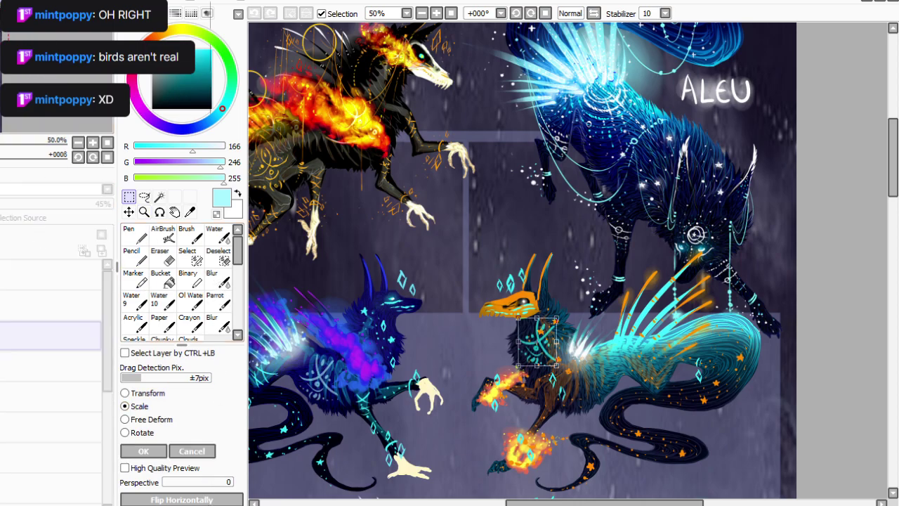
{"action": "left_click_drag", "start_coordinate": [893, 158], "coordinate": [893, 204]}
{"action": "left_click_drag", "start_coordinate": [713, 97], "coordinate": [728, 448]}
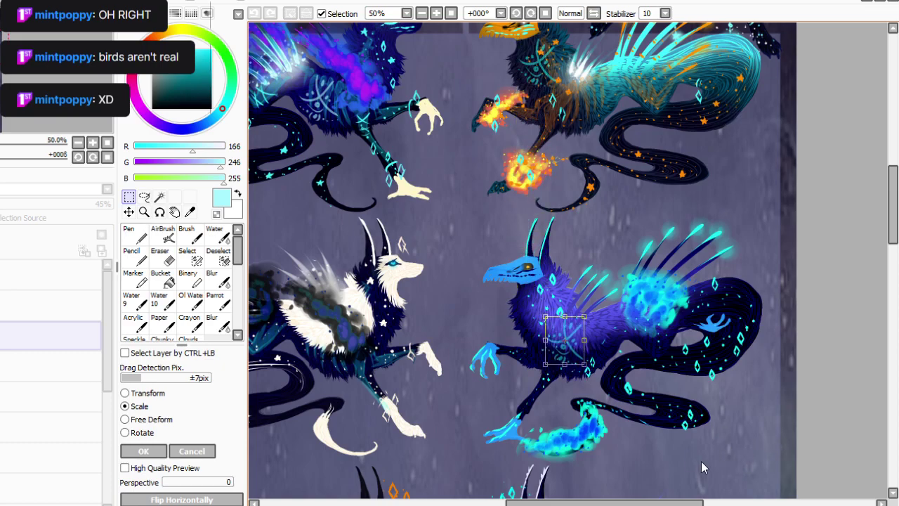
{"action": "left_click", "coordinate": [144, 450]}
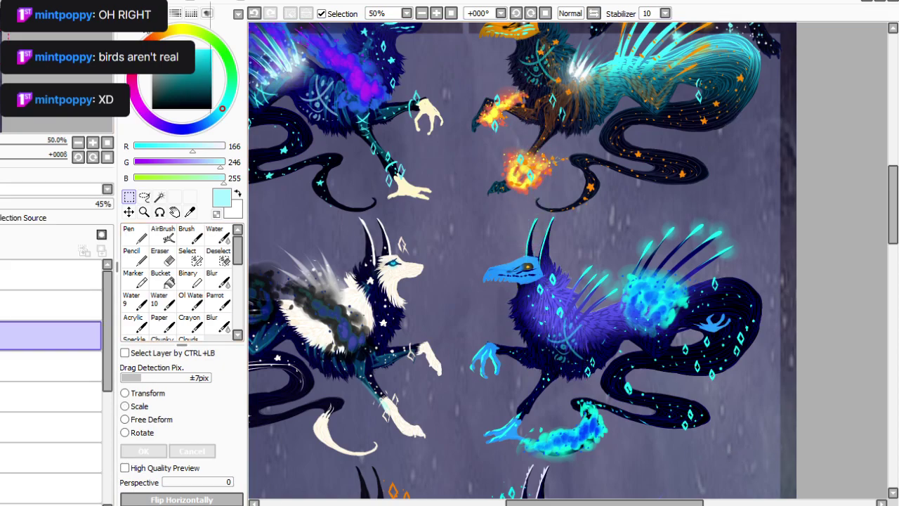
Raise the purple creature's markings layer to 95% opacity and darken the markings to near-black.
{"action": "left_click_drag", "start_coordinate": [25, 204], "coordinate": [104, 204]}
{"action": "key", "text": "ctrl+s"}
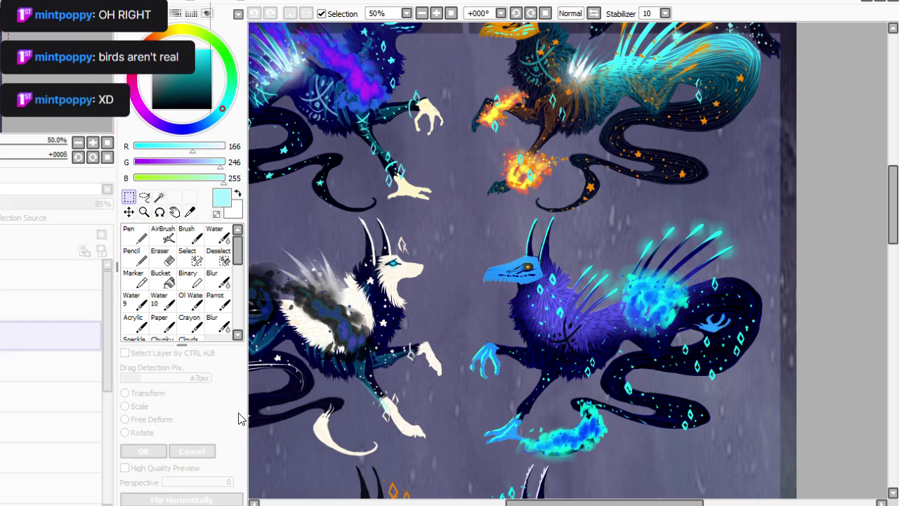
{"action": "left_click_drag", "start_coordinate": [615, 403], "coordinate": [512, 298]}
{"action": "left_click_drag", "start_coordinate": [712, 456], "coordinate": [716, 455]}
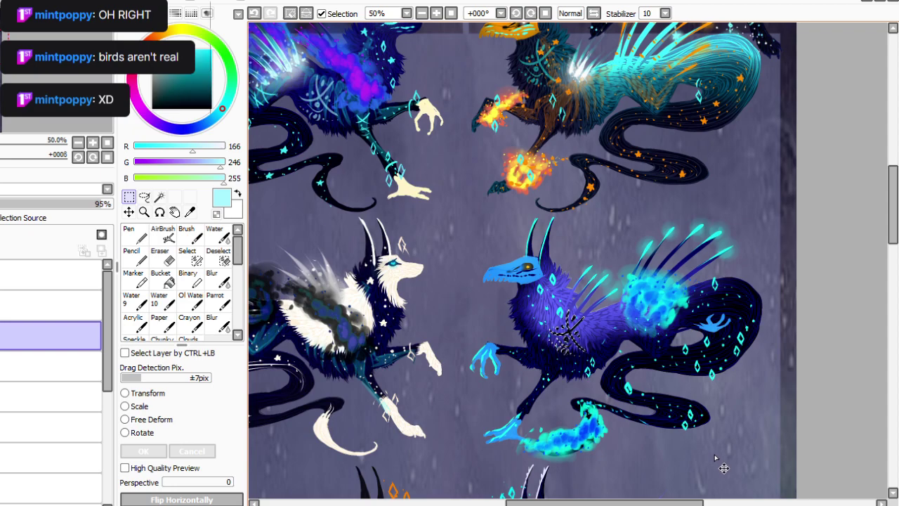
{"action": "key", "text": "Delete"}
{"action": "key", "text": "ctrl+d"}
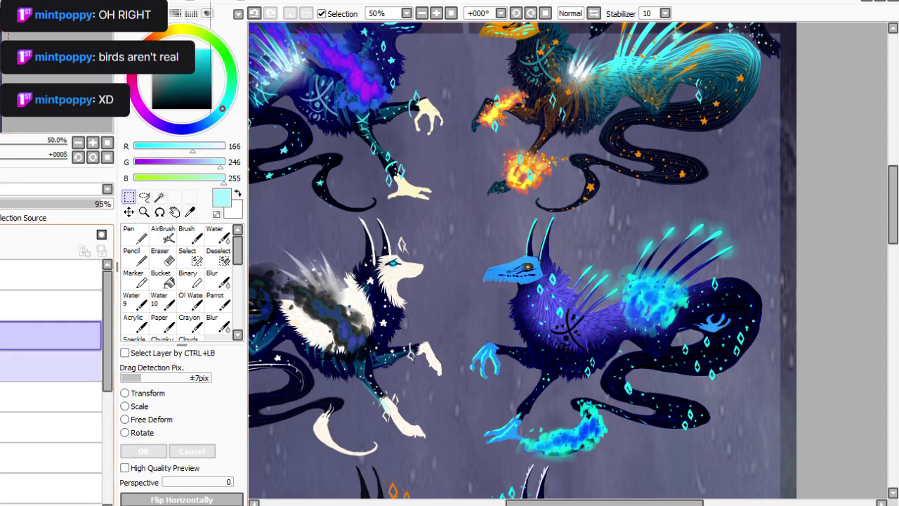
Place another copy of the pale tribal markings on the tail of the black fiery creature and apply the transform.
{"action": "left_click", "coordinate": [56, 366]}
{"action": "left_click", "coordinate": [35, 75]}
{"action": "left_click", "coordinate": [35, 320]}
{"action": "left_click", "coordinate": [138, 406]}
{"action": "left_click_drag", "start_coordinate": [706, 98], "coordinate": [556, 465]}
{"action": "left_click_drag", "start_coordinate": [893, 211], "coordinate": [893, 219]}
{"action": "scroll", "coordinate": [386, 424], "scroll_direction": "down", "scroll_amount": 5}
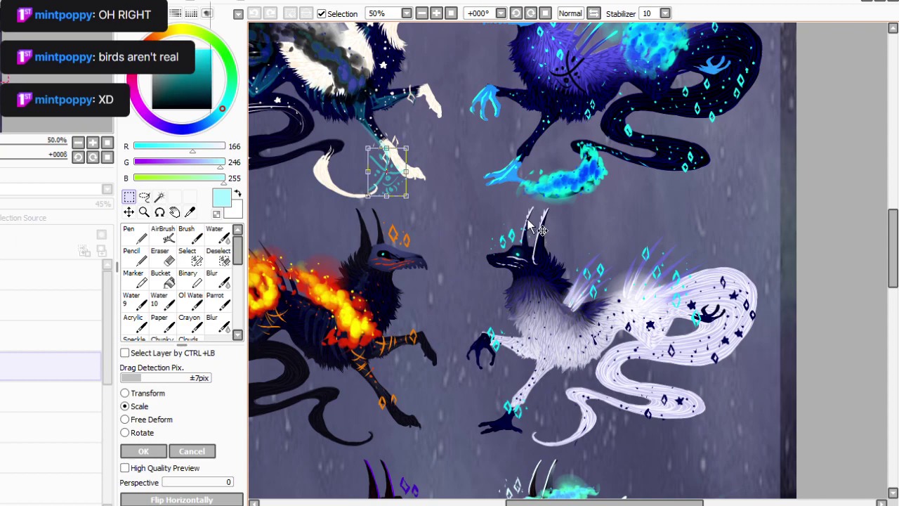
{"action": "left_click_drag", "start_coordinate": [388, 172], "coordinate": [368, 318]}
{"action": "scroll", "coordinate": [646, 380], "scroll_direction": "left", "scroll_amount": 5}
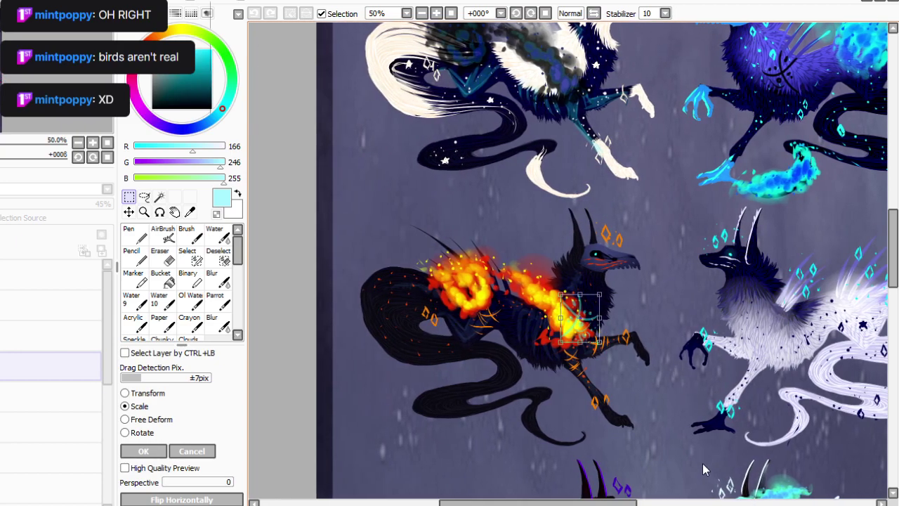
{"action": "left_click_drag", "start_coordinate": [627, 481], "coordinate": [731, 420]}
{"action": "left_click_drag", "start_coordinate": [729, 409], "coordinate": [553, 374]}
{"action": "left_click_drag", "start_coordinate": [510, 412], "coordinate": [564, 401]}
{"action": "left_click", "coordinate": [143, 451]}
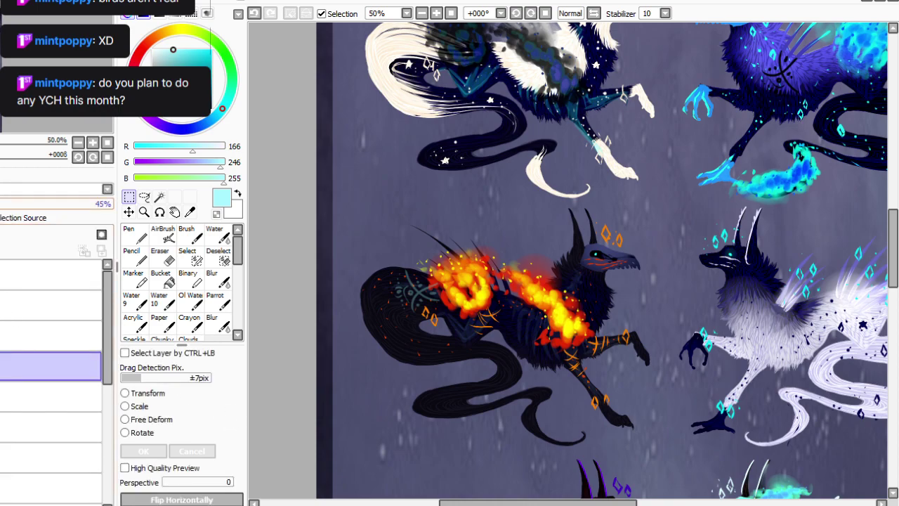
Lower the fiery creature's tail markings to 32% opacity and soften them with the Eraser at size 65.
{"action": "key", "text": "e"}
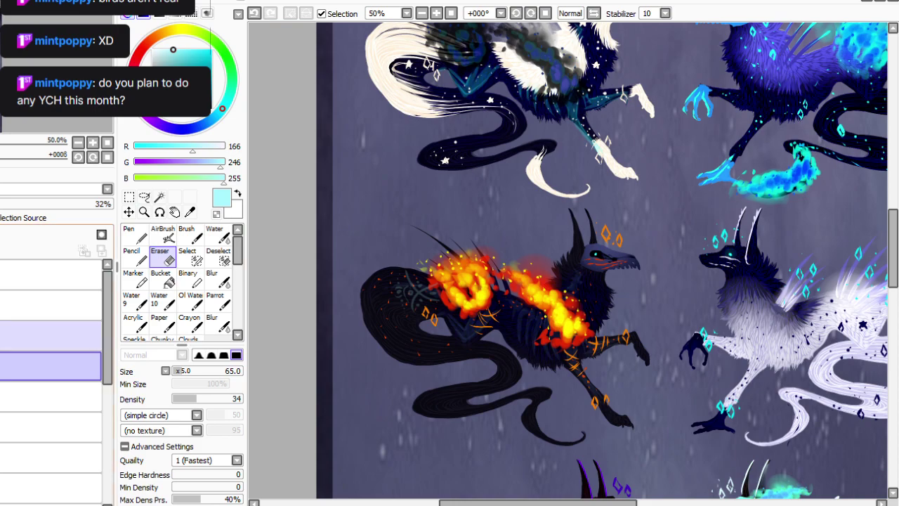
{"action": "left_click", "coordinate": [51, 336]}
{"action": "left_click", "coordinate": [51, 397]}
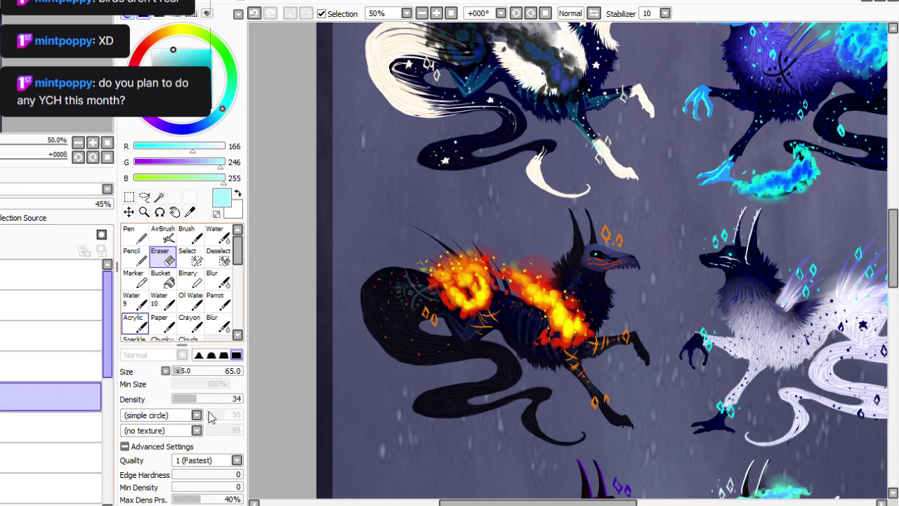
Move a new copy of the tribal markings onto the flank of the light-blue creature.
{"action": "key", "text": "ctrl+t"}
{"action": "scroll", "coordinate": [898, 312], "scroll_direction": "up", "scroll_amount": 4}
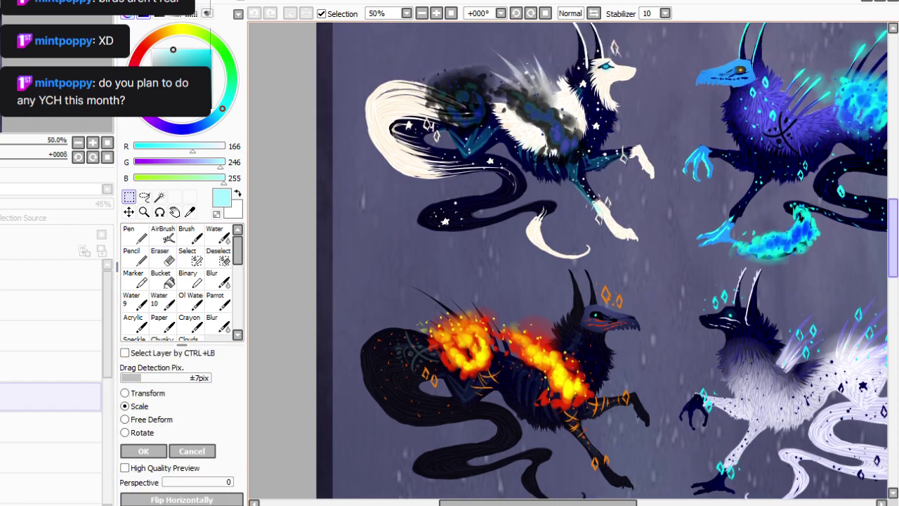
{"action": "left_click", "coordinate": [422, 14]}
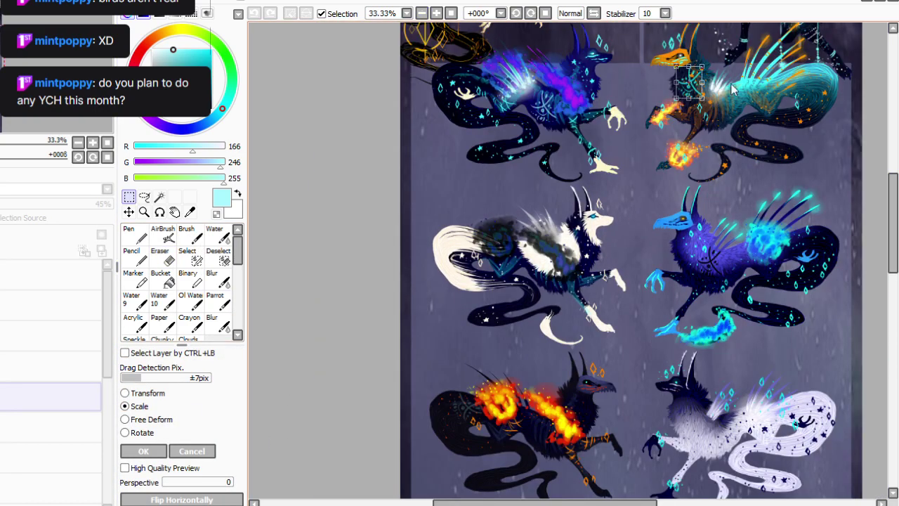
{"action": "left_click_drag", "start_coordinate": [689, 82], "coordinate": [642, 456]}
{"action": "left_click_drag", "start_coordinate": [893, 226], "coordinate": [893, 276]}
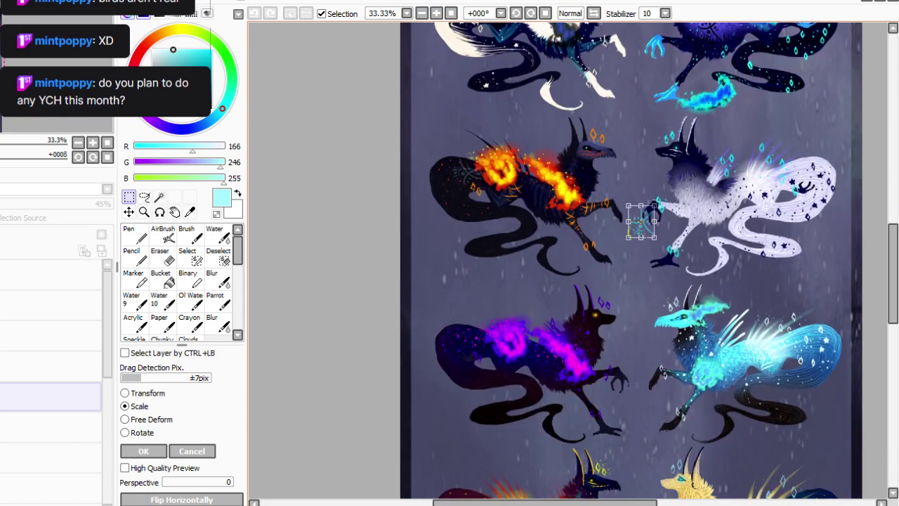
{"action": "left_click_drag", "start_coordinate": [545, 503], "coordinate": [585, 503]}
{"action": "scroll", "coordinate": [671, 309], "scroll_direction": "up", "scroll_amount": 2}
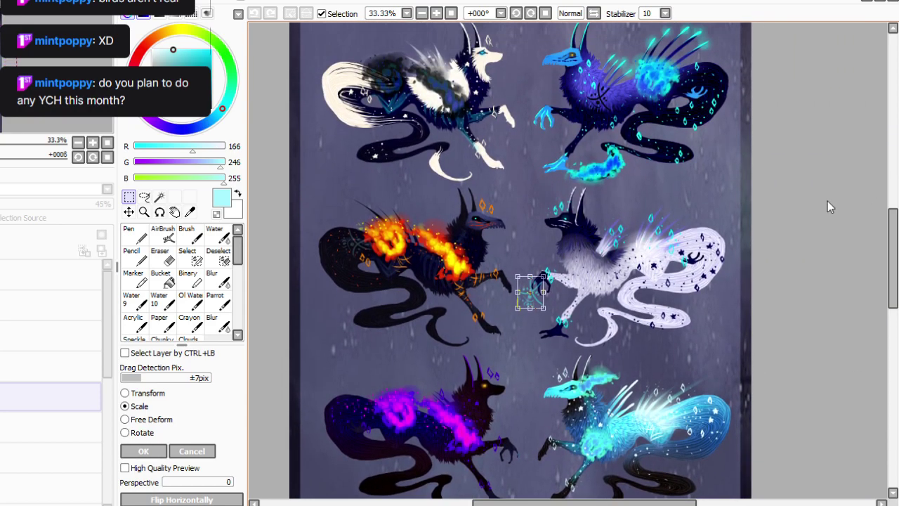
{"action": "key", "text": "plus"}
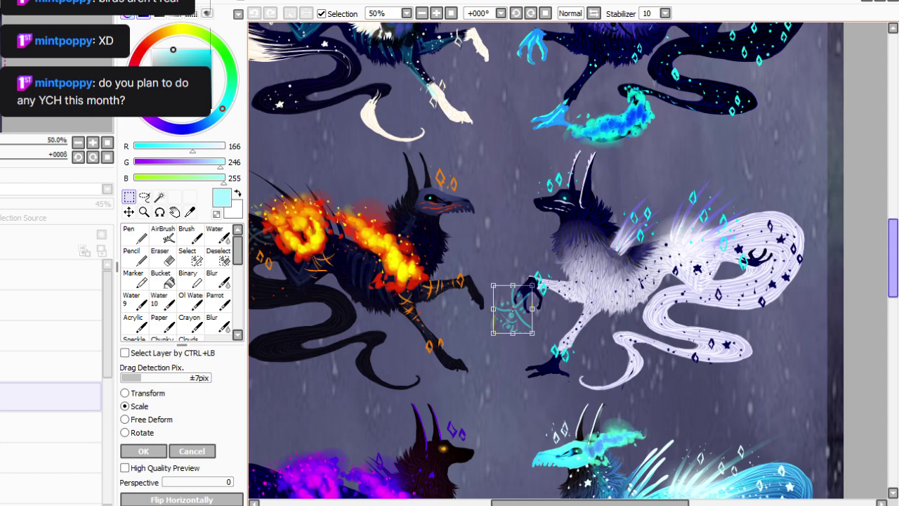
{"action": "left_click_drag", "start_coordinate": [891, 283], "coordinate": [891, 327]}
{"action": "left_click_drag", "start_coordinate": [724, 177], "coordinate": [850, 346]}
Rotate the markings to fit the light-blue creature's flank, apply the transform and recolour them white at 100% opacity.
{"action": "left_click", "coordinate": [124, 432]}
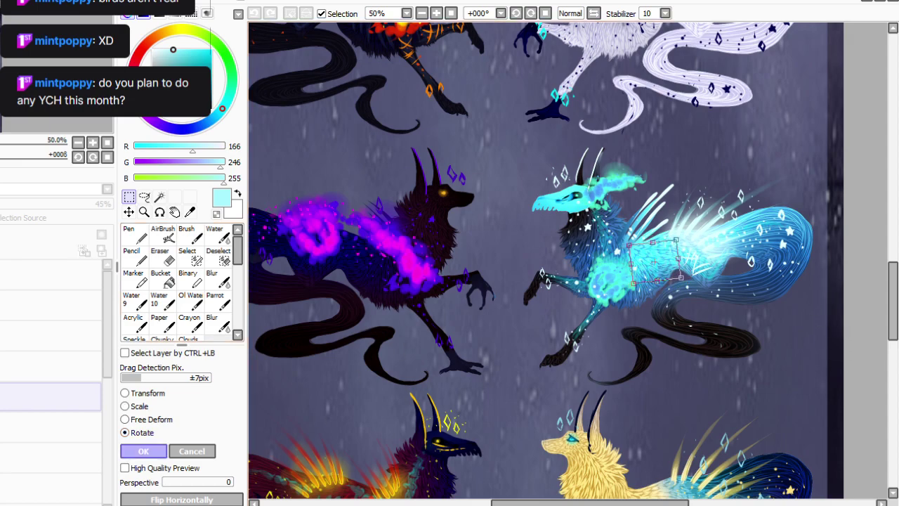
{"action": "left_click", "coordinate": [143, 450]}
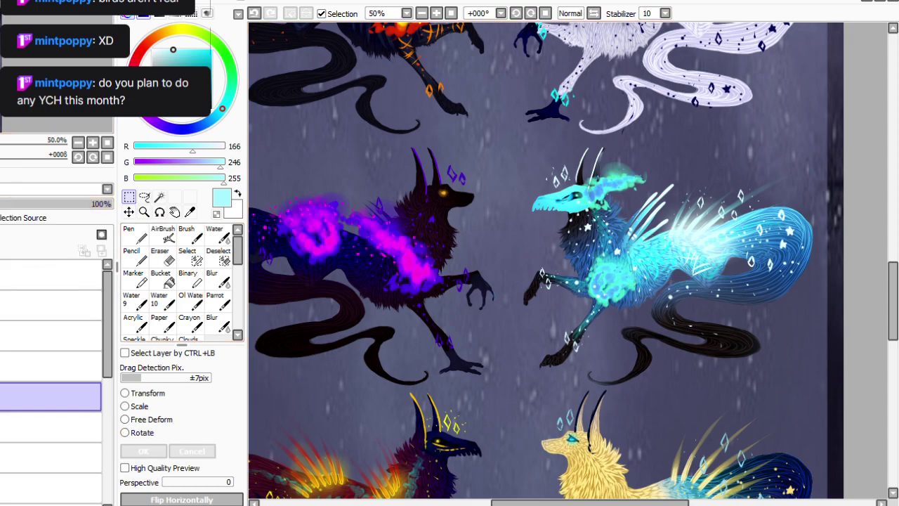
{"action": "left_click", "coordinate": [141, 11]}
{"action": "left_click_drag", "start_coordinate": [199, 375], "coordinate": [413, 386]}
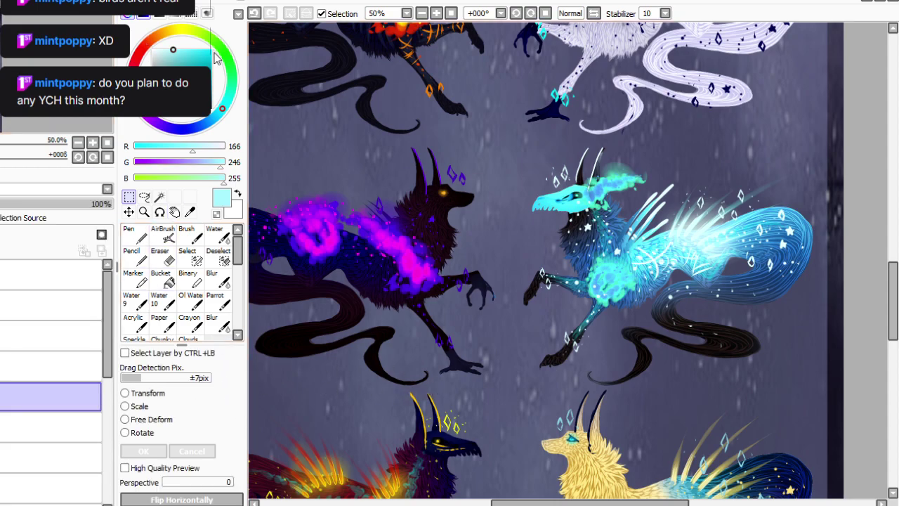
{"action": "left_click", "coordinate": [49, 427]}
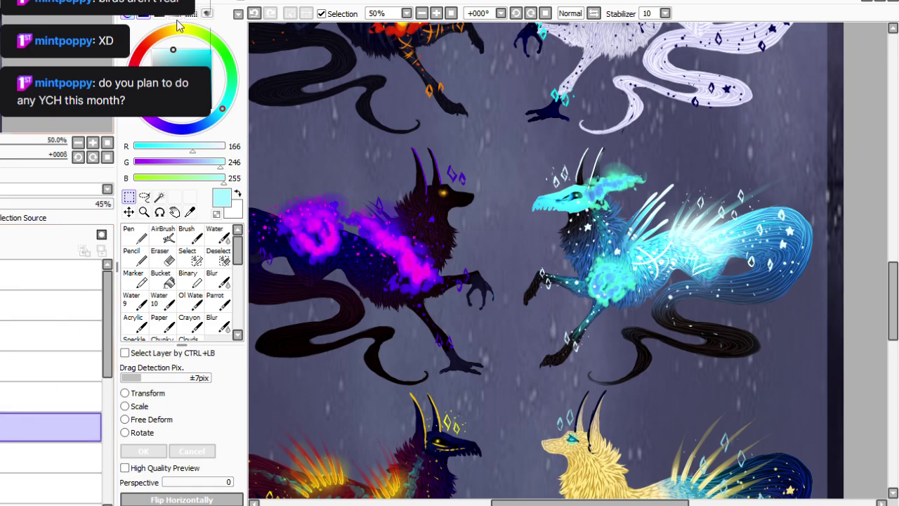
{"action": "left_click_drag", "start_coordinate": [893, 302], "coordinate": [893, 269]}
{"action": "scroll", "coordinate": [545, 260], "scroll_direction": "up", "scroll_amount": 4}
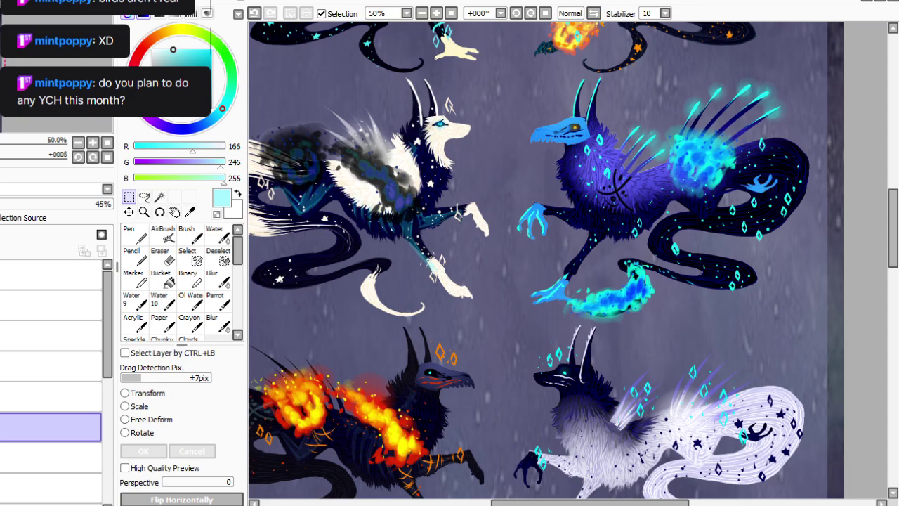
{"action": "key", "text": "ctrl+t"}
{"action": "left_click", "coordinate": [421, 13]}
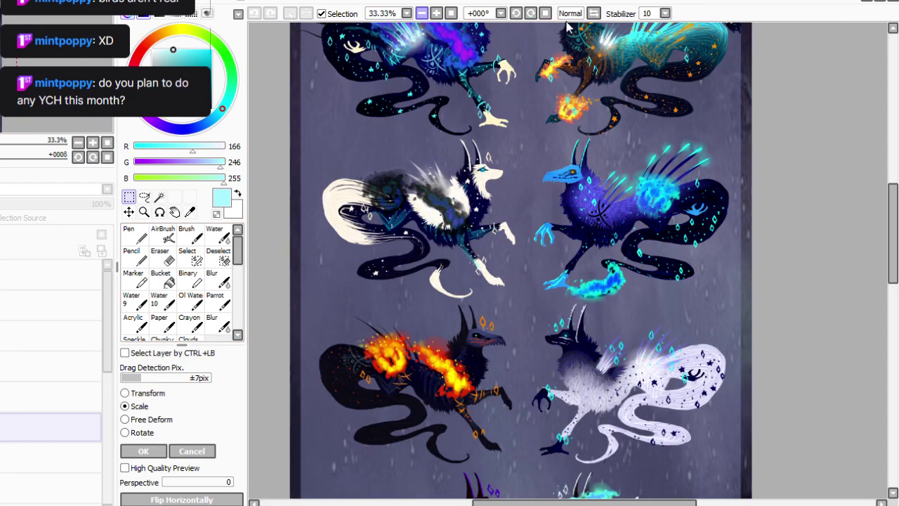
{"action": "scroll", "coordinate": [766, 102], "scroll_direction": "up", "scroll_amount": 1}
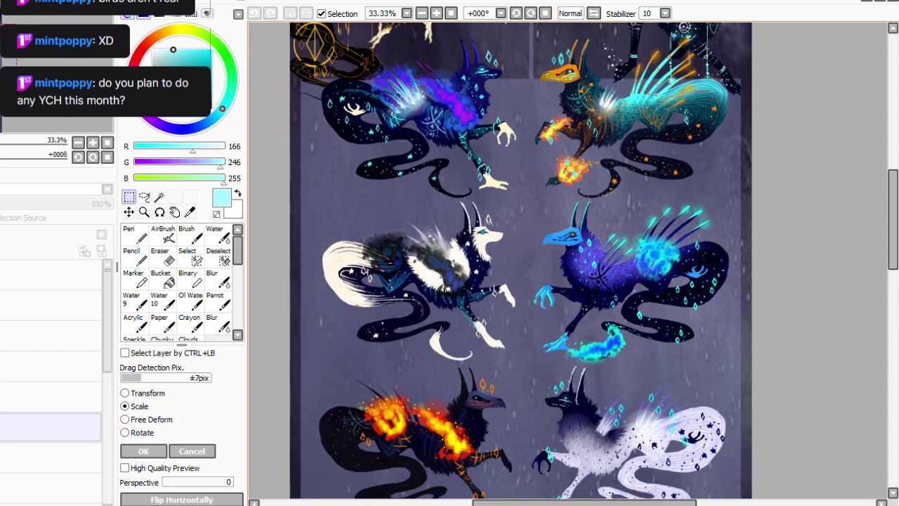
{"action": "scroll", "coordinate": [498, 200], "scroll_direction": "down", "scroll_amount": 9}
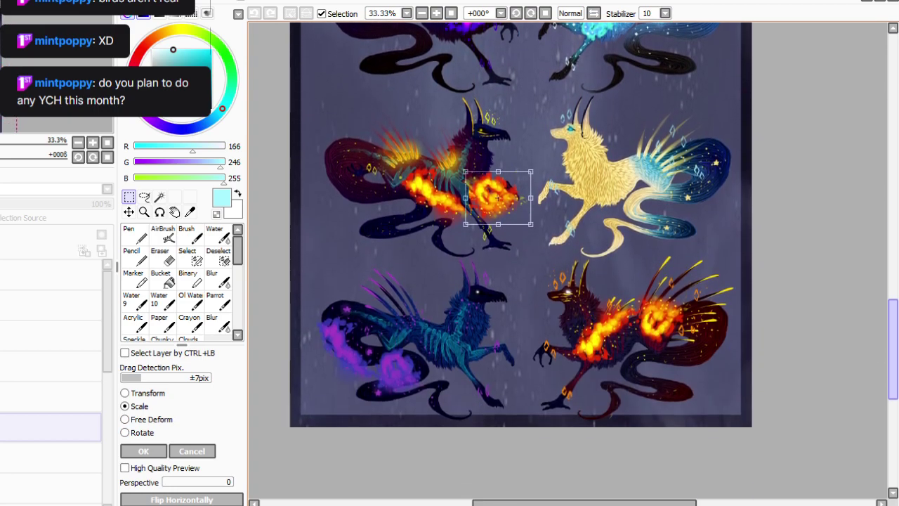
{"action": "left_click_drag", "start_coordinate": [893, 349], "coordinate": [893, 340]}
{"action": "left_click_drag", "start_coordinate": [680, 336], "coordinate": [687, 386]}
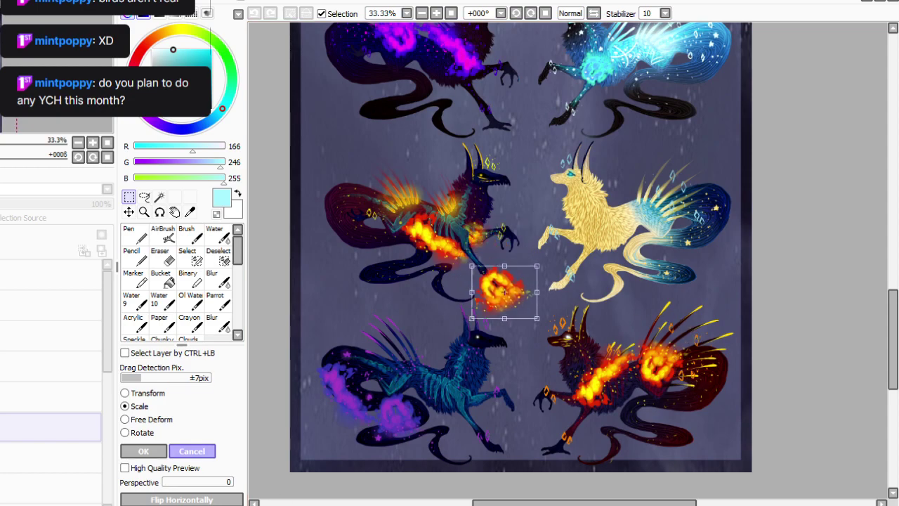
{"action": "key", "text": "Return"}
{"action": "left_click", "coordinate": [255, 13]}
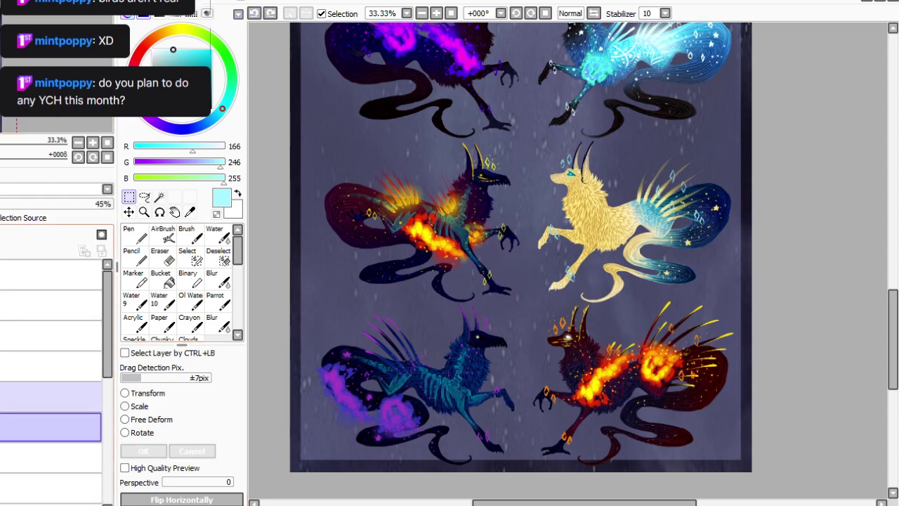
Copy the white tribal markings from the light-blue creature onto the golden creature's chest and clear the selection.
{"action": "left_click", "coordinate": [63, 397]}
{"action": "left_click_drag", "start_coordinate": [893, 339], "coordinate": [893, 255]}
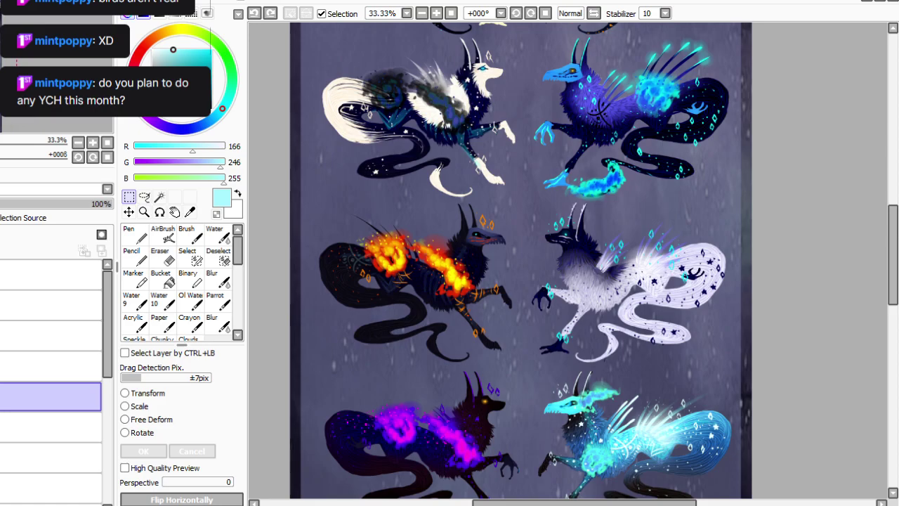
{"action": "key", "text": "ctrl+t"}
{"action": "mouse_move", "coordinate": [893, 260]}
{"action": "left_mouse_down"}
{"action": "mouse_move", "coordinate": [893, 234]}
{"action": "mouse_move", "coordinate": [893, 365]}
{"action": "mouse_move", "coordinate": [893, 256]}
{"action": "left_mouse_up"}
{"action": "left_click", "coordinate": [422, 13]}
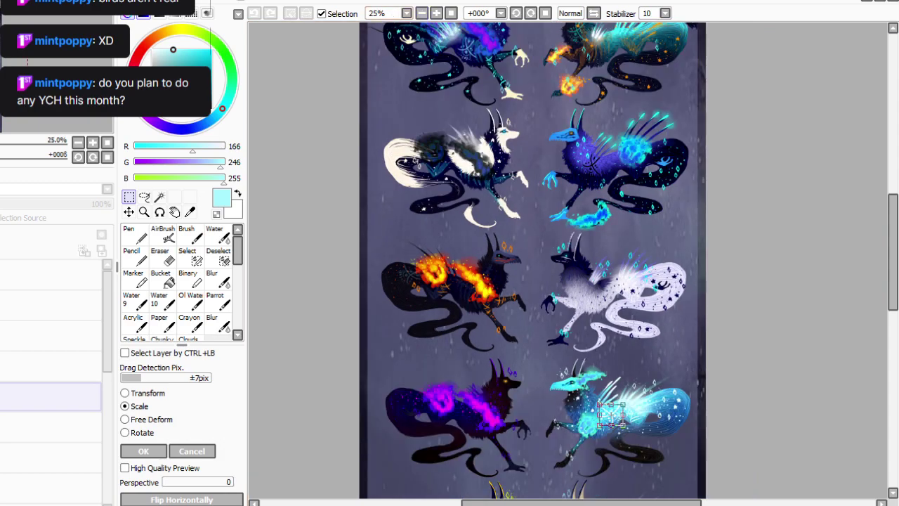
{"action": "key", "text": "Return"}
{"action": "scroll", "coordinate": [731, 425], "scroll_direction": "down", "scroll_amount": 5}
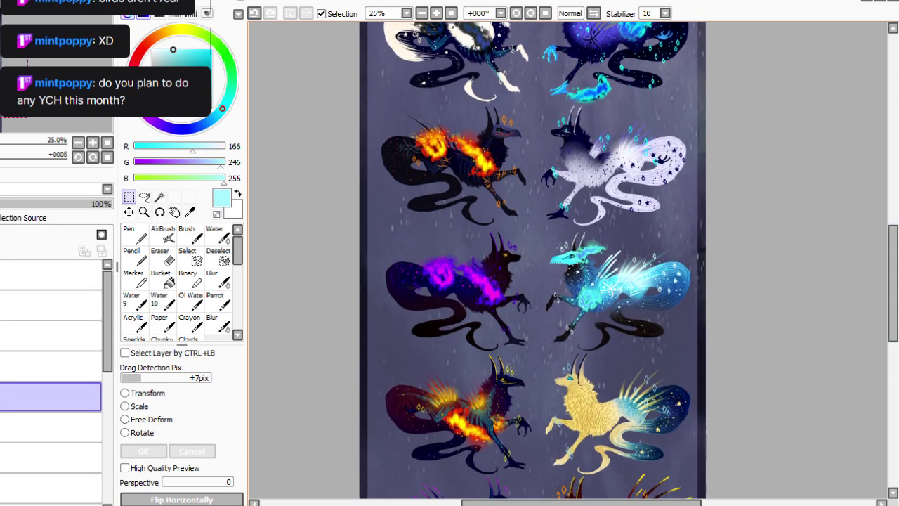
{"action": "scroll", "coordinate": [562, 404], "scroll_direction": "down", "scroll_amount": 8}
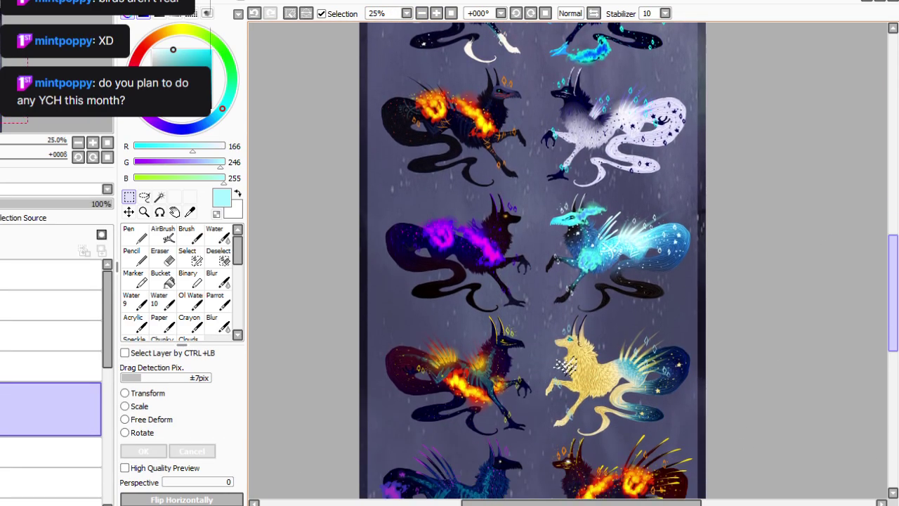
{"action": "key", "text": "plus"}
{"action": "left_click", "coordinate": [436, 13]}
{"action": "left_click_drag", "start_coordinate": [675, 347], "coordinate": [723, 385]}
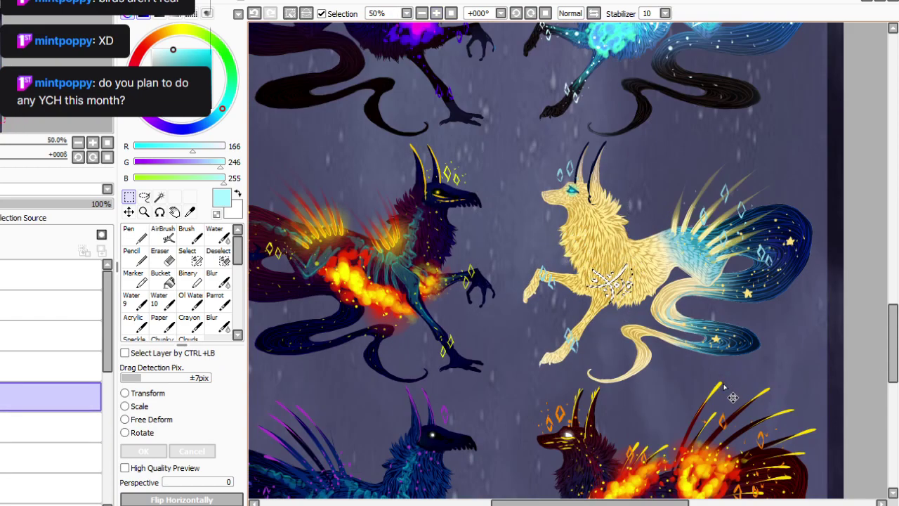
{"action": "key", "text": "ctrl+d"}
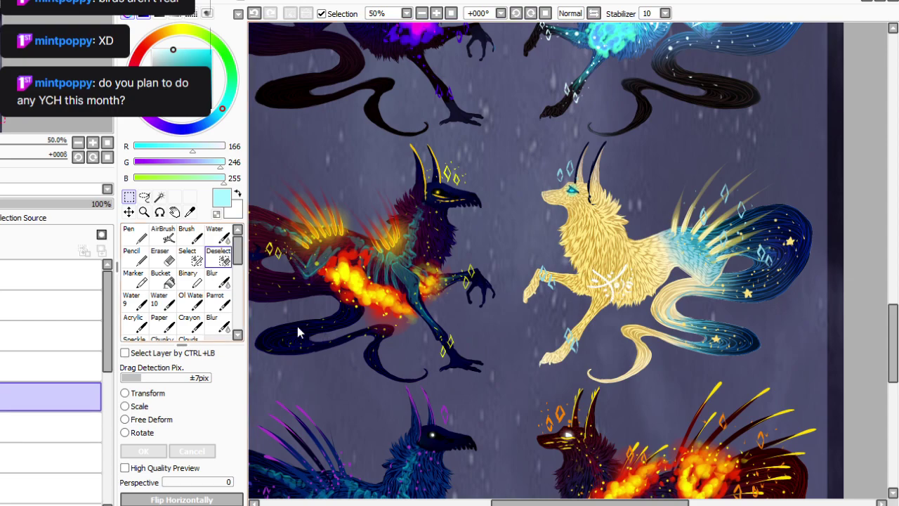
Sample white and extend the golden creature's chest markings with curved lines and dots using the size 20 Parrot brush.
{"action": "key", "text": "alt"}
{"action": "left_click", "coordinate": [619, 267]}
{"action": "left_click", "coordinate": [218, 302]}
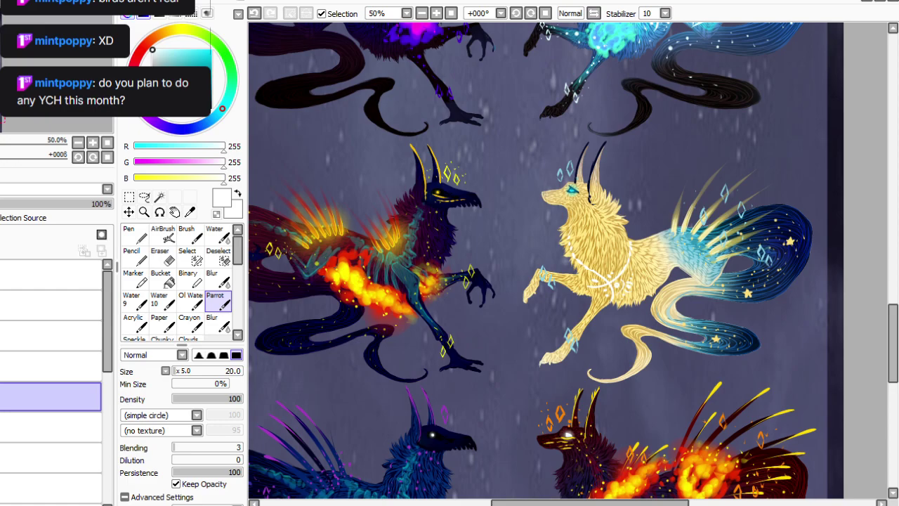
{"action": "left_click", "coordinate": [531, 13]}
{"action": "left_click", "coordinate": [546, 13]}
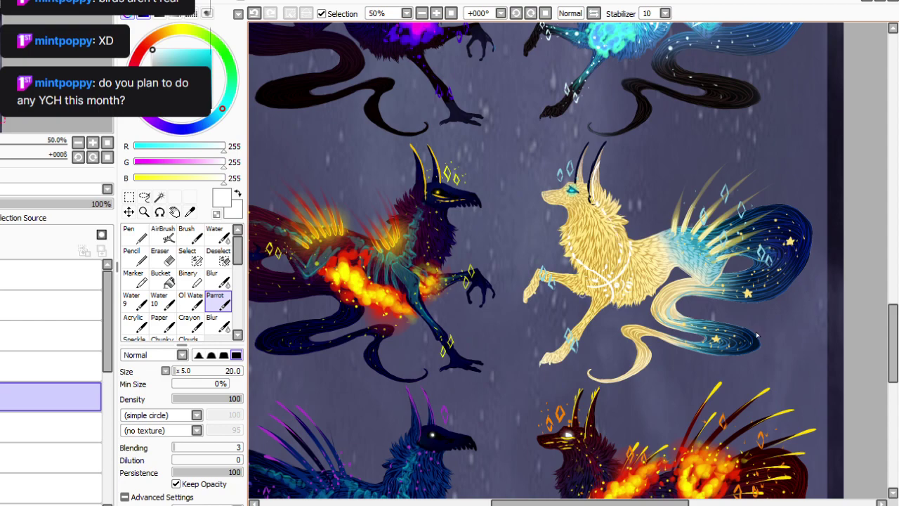
{"action": "left_click", "coordinate": [531, 13]}
{"action": "left_click", "coordinate": [545, 13]}
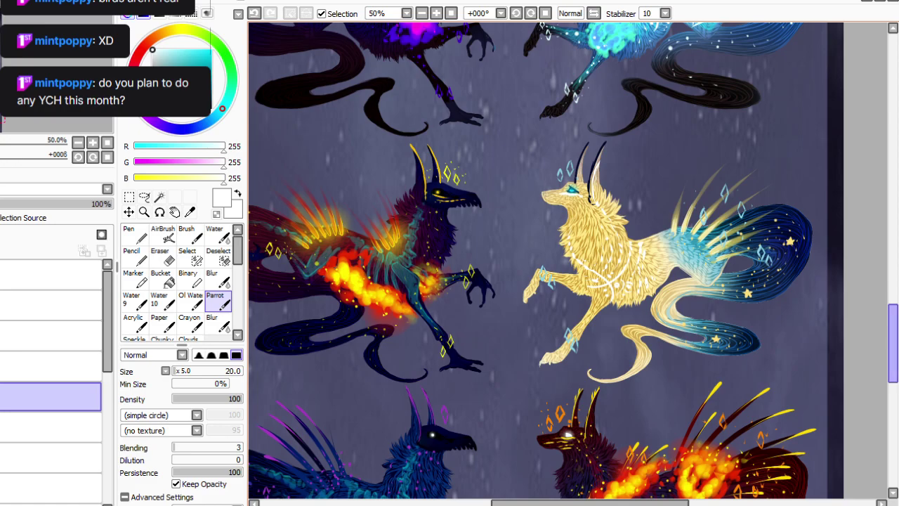
Select the adjacent marking layers for the creature sheet and merge them into a single layer.
{"action": "left_click_drag", "start_coordinate": [893, 343], "coordinate": [893, 366]}
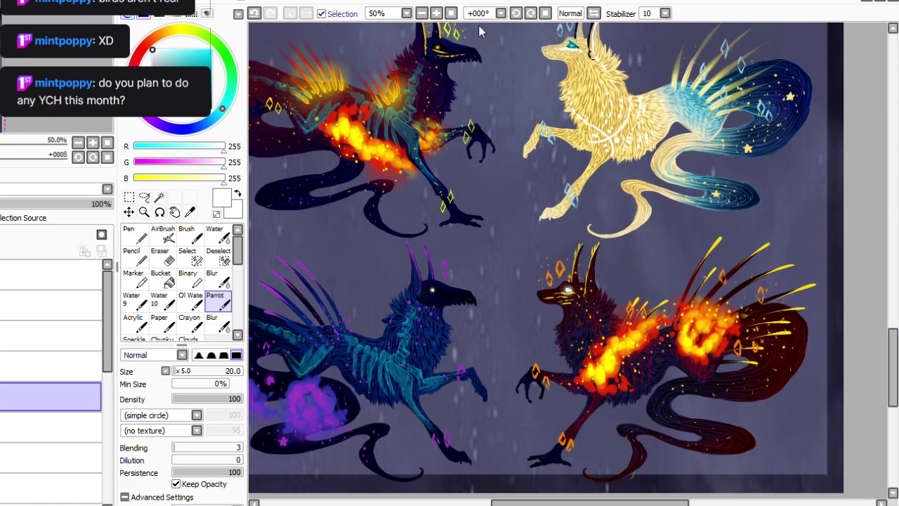
{"action": "left_click", "coordinate": [436, 13]}
{"action": "scroll", "coordinate": [604, 25], "scroll_direction": "down", "scroll_amount": 4}
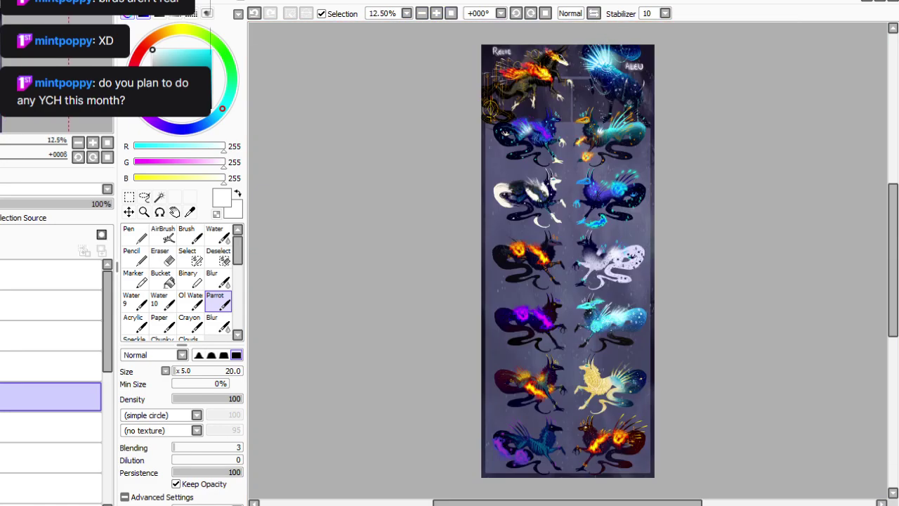
{"action": "left_click", "coordinate": [33, 153]}
{"action": "left_click", "coordinate": [4, 336]}
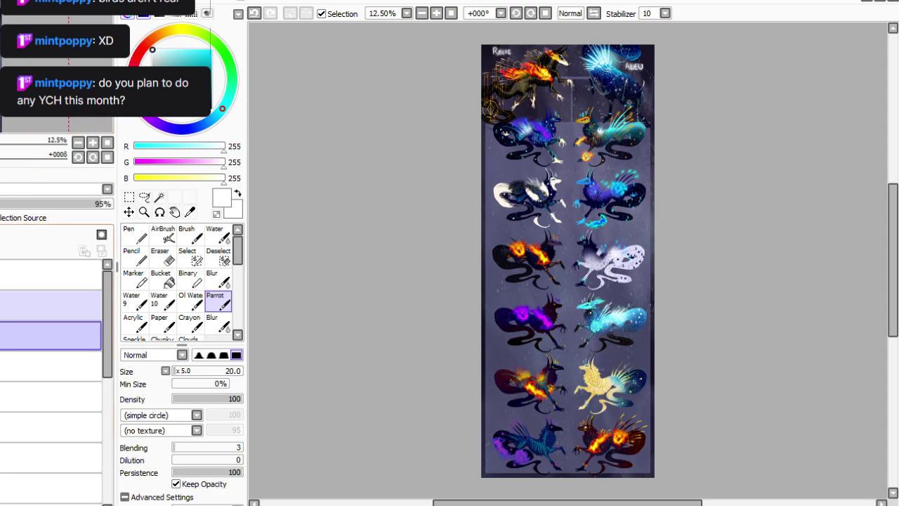
{"action": "left_click", "coordinate": [38, 149]}
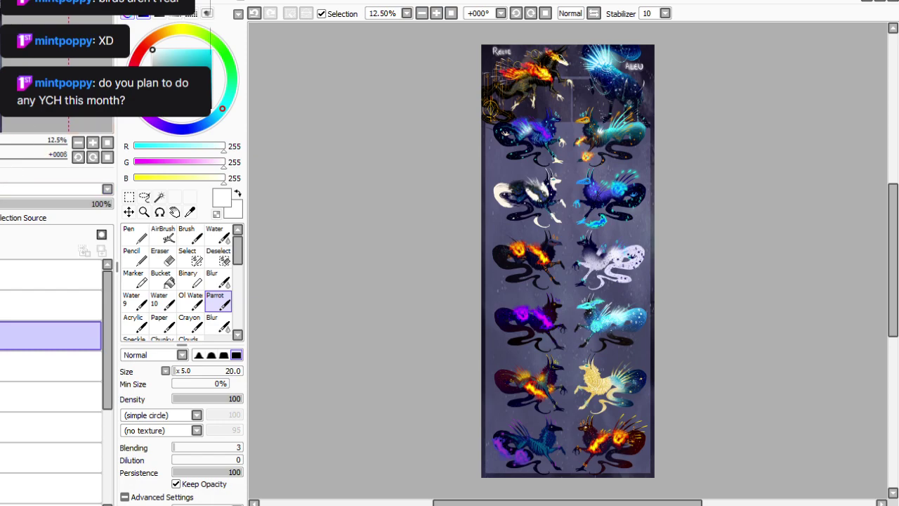
{"action": "left_click", "coordinate": [2, 336]}
{"action": "left_click", "coordinate": [1, 335]}
Sample a soft light blue and paint small marks at the base of the dark-blue creature's back spines with the size 20 Parrot brush.
{"action": "left_click", "coordinate": [437, 12]}
{"action": "left_click", "coordinate": [436, 12]}
{"action": "left_click", "coordinate": [436, 12]}
{"action": "left_click_drag", "start_coordinate": [893, 260], "coordinate": [893, 319]}
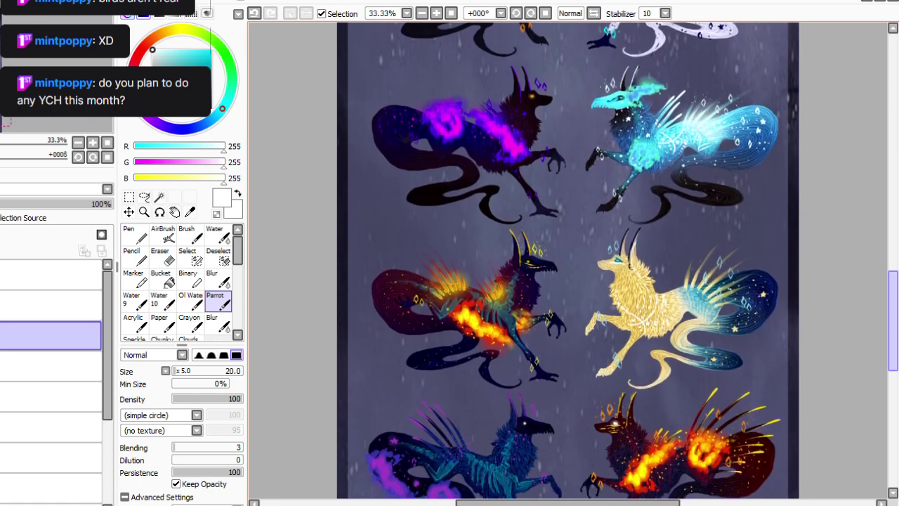
{"action": "scroll", "coordinate": [568, 260], "scroll_direction": "down", "scroll_amount": 3}
{"action": "scroll", "coordinate": [567, 260], "scroll_direction": "up", "scroll_amount": 8}
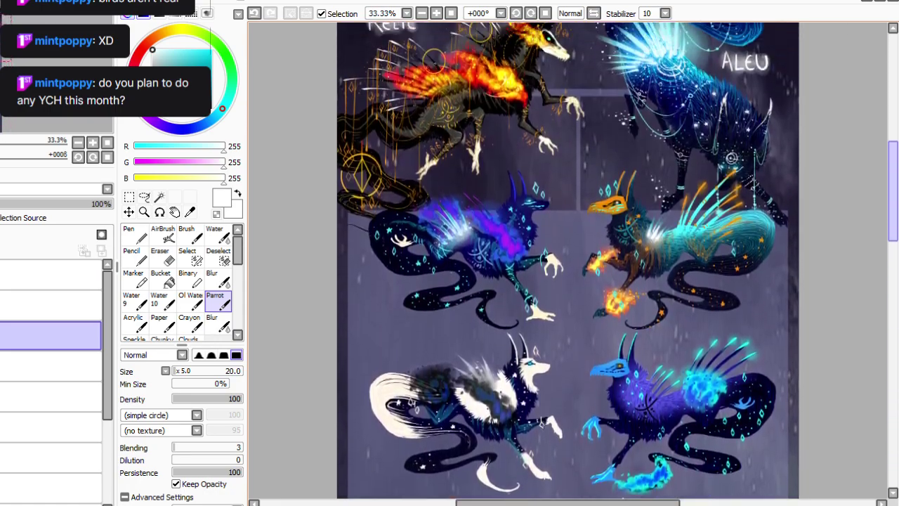
{"action": "scroll", "coordinate": [568, 260], "scroll_direction": "up", "scroll_amount": 2}
{"action": "key", "text": "ctrl+plus"}
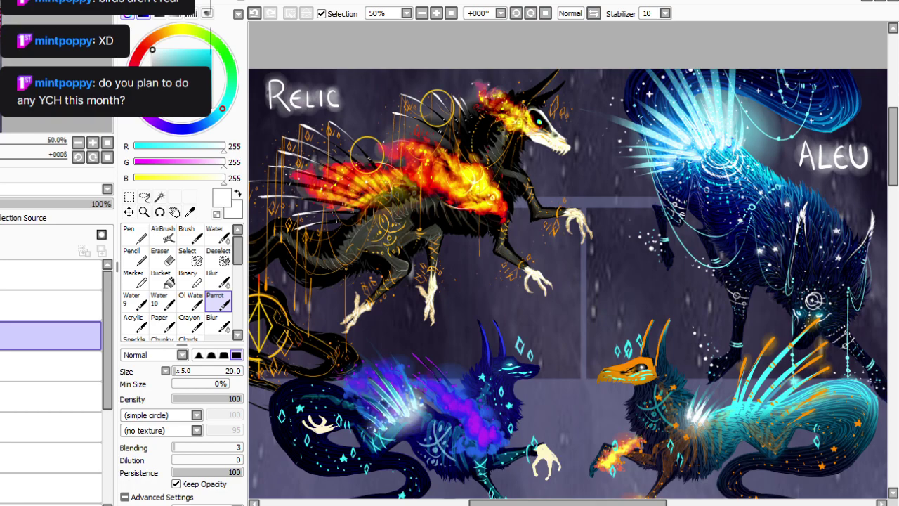
{"action": "scroll", "coordinate": [568, 260], "scroll_direction": "down", "scroll_amount": 3}
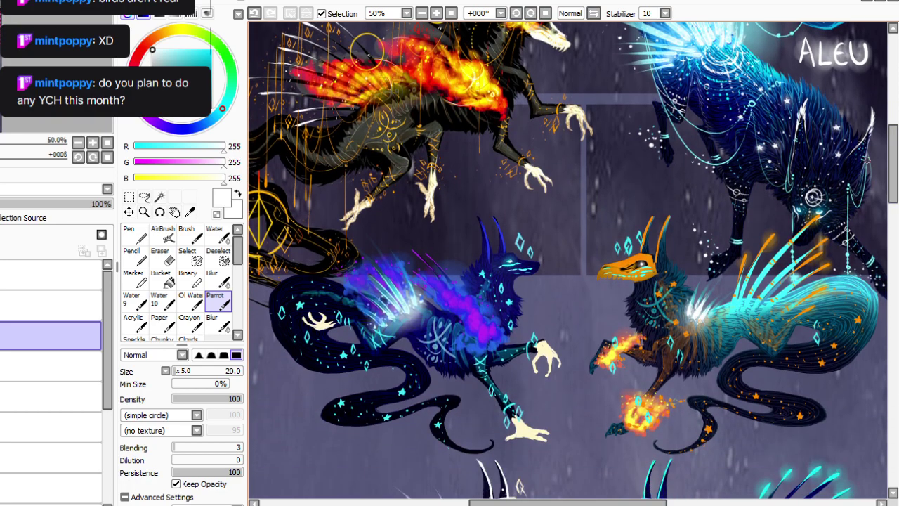
{"action": "key", "text": "alt"}
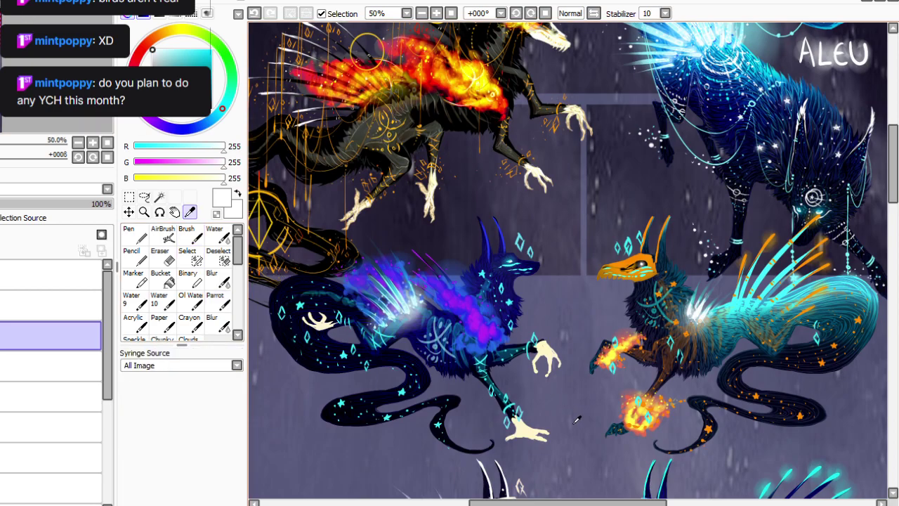
{"action": "left_click", "coordinate": [593, 428], "text": "alt"}
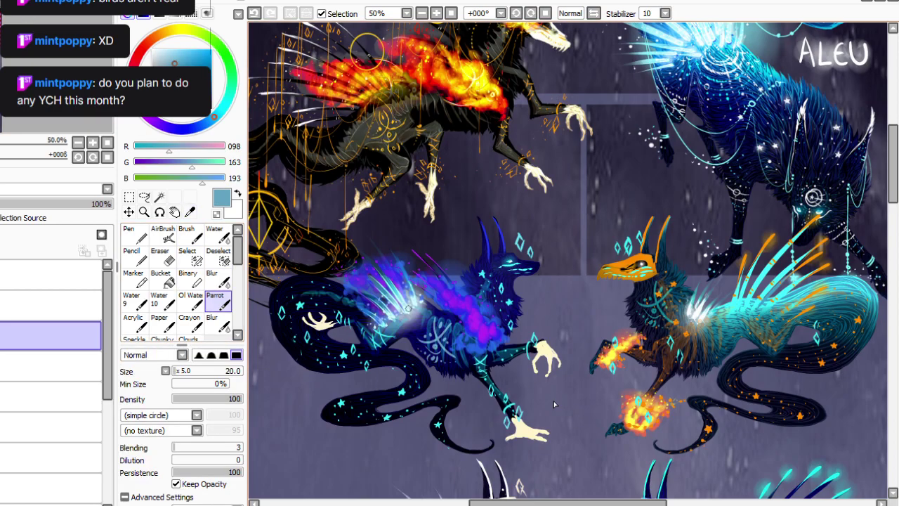
{"action": "left_click_drag", "start_coordinate": [422, 307], "coordinate": [423, 315]}
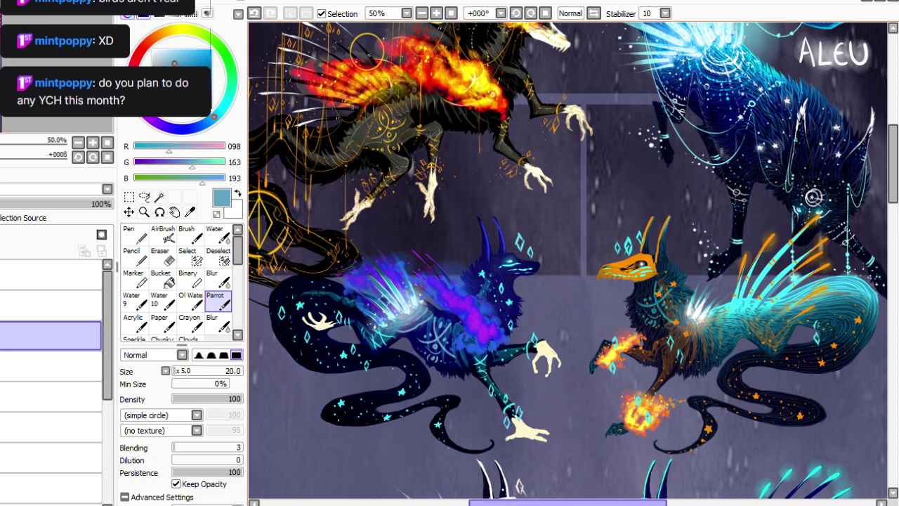
Sample orange and paint curved tribal lines around the base of the teal creature's back spines and flank with the Parrot brush.
{"action": "left_click_drag", "start_coordinate": [512, 502], "coordinate": [553, 503]}
{"action": "left_click", "coordinate": [532, 13]}
{"action": "left_click", "coordinate": [531, 14]}
{"action": "left_click", "coordinate": [531, 14]}
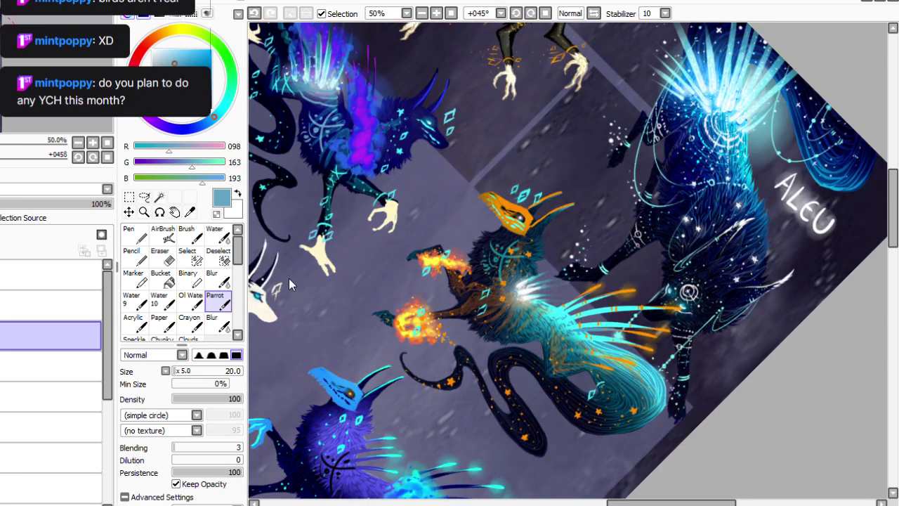
{"action": "key", "text": "alt"}
{"action": "left_click", "coordinate": [718, 107]}
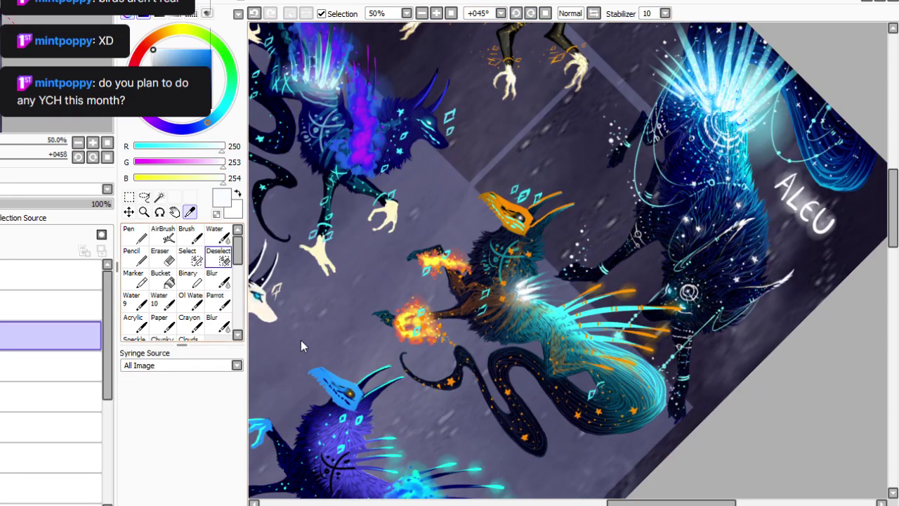
{"action": "left_click", "coordinate": [218, 302]}
{"action": "key", "text": "alt"}
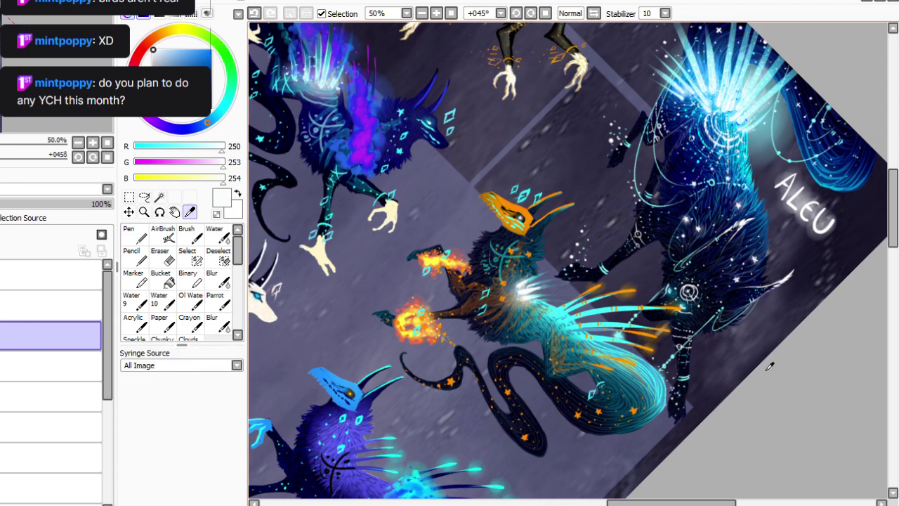
{"action": "left_click", "coordinate": [626, 291]}
{"action": "left_click", "coordinate": [218, 303]}
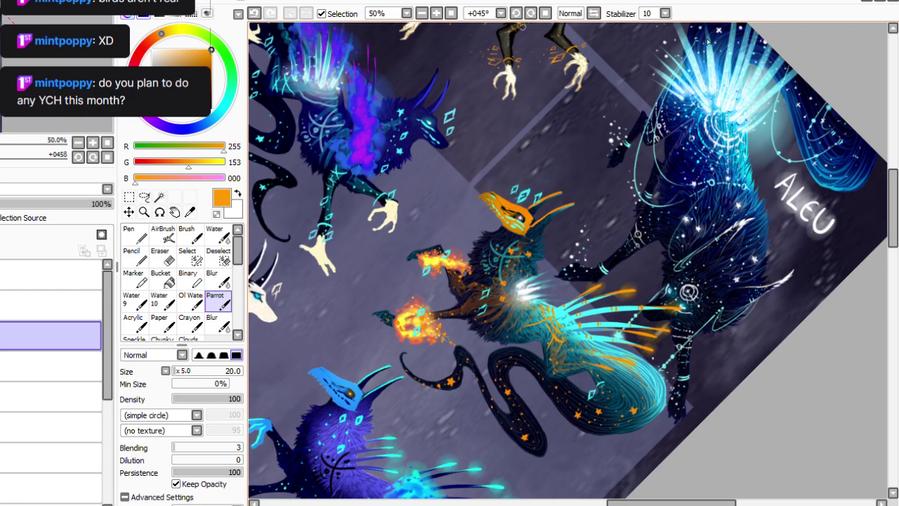
{"action": "key", "text": "Home"}
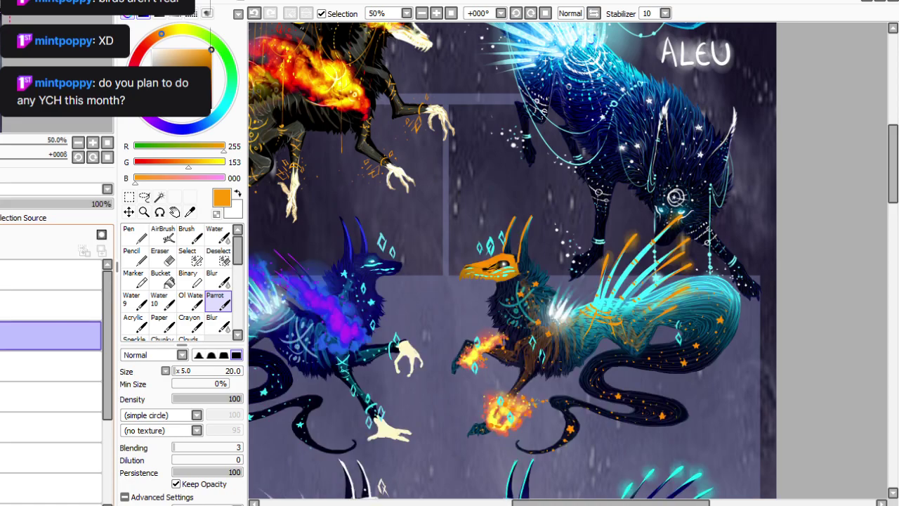
Examine the teal creature's orange markings against the whole sheet and the neighbouring creatures.
{"action": "scroll", "coordinate": [568, 34], "scroll_direction": "down", "scroll_amount": 1}
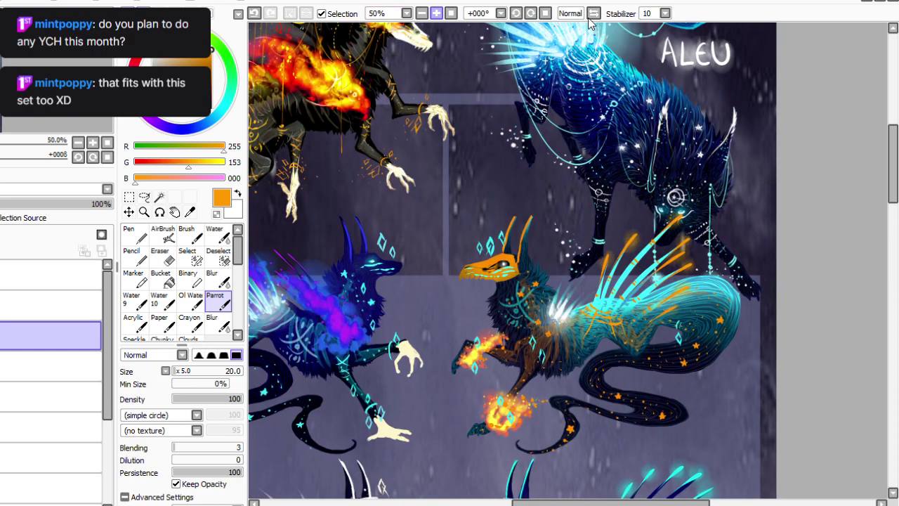
{"action": "scroll", "coordinate": [593, 31], "scroll_direction": "up", "scroll_amount": 1}
{"action": "left_click_drag", "start_coordinate": [611, 503], "coordinate": [563, 503]}
{"action": "left_click", "coordinate": [451, 13]}
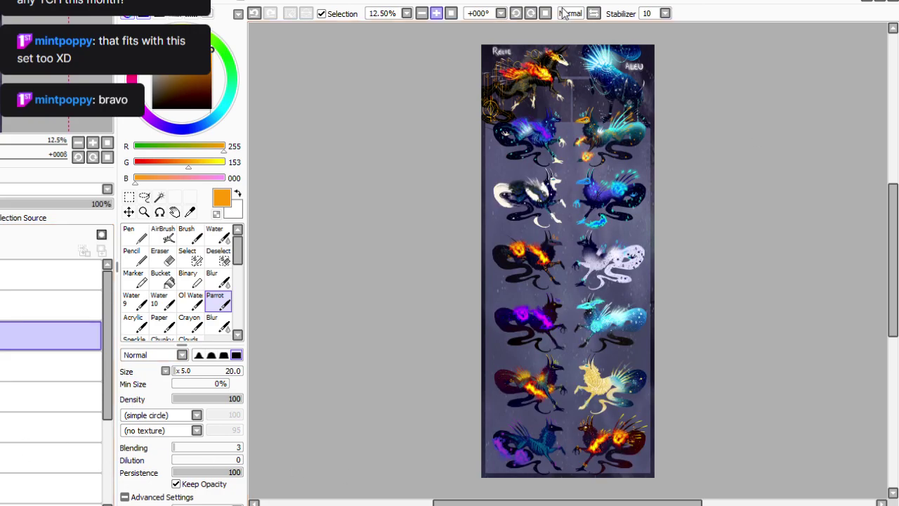
{"action": "left_click", "coordinate": [437, 14]}
{"action": "left_click", "coordinate": [437, 13]}
{"action": "left_click_drag", "start_coordinate": [893, 257], "coordinate": [893, 200]}
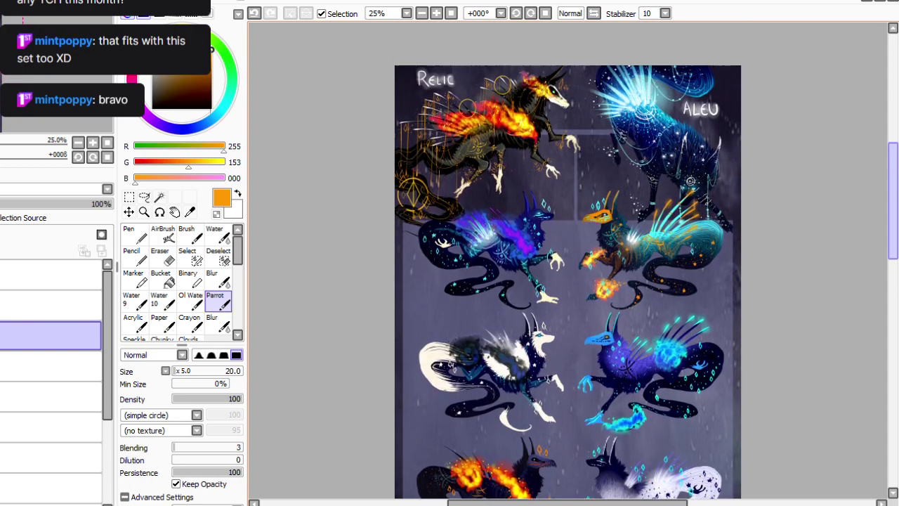
{"action": "scroll", "coordinate": [587, 25], "scroll_direction": "up", "scroll_amount": 1}
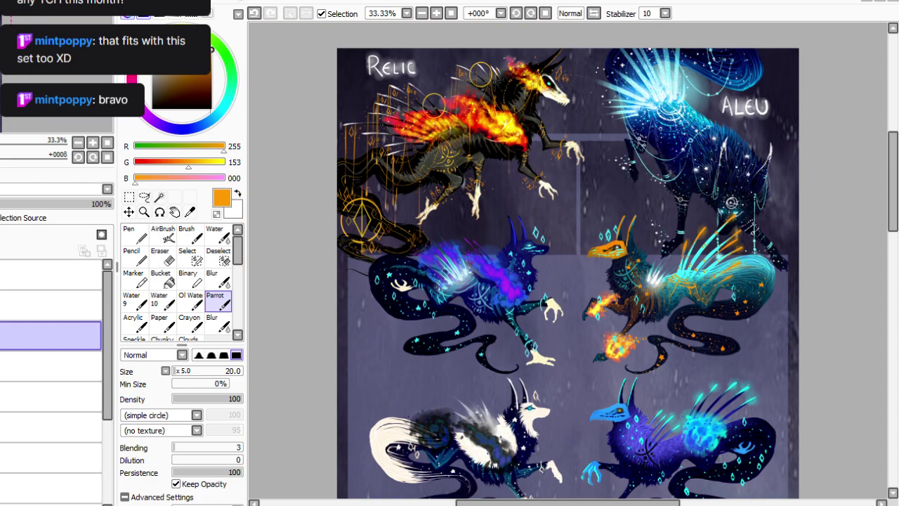
{"action": "left_click", "coordinate": [437, 13]}
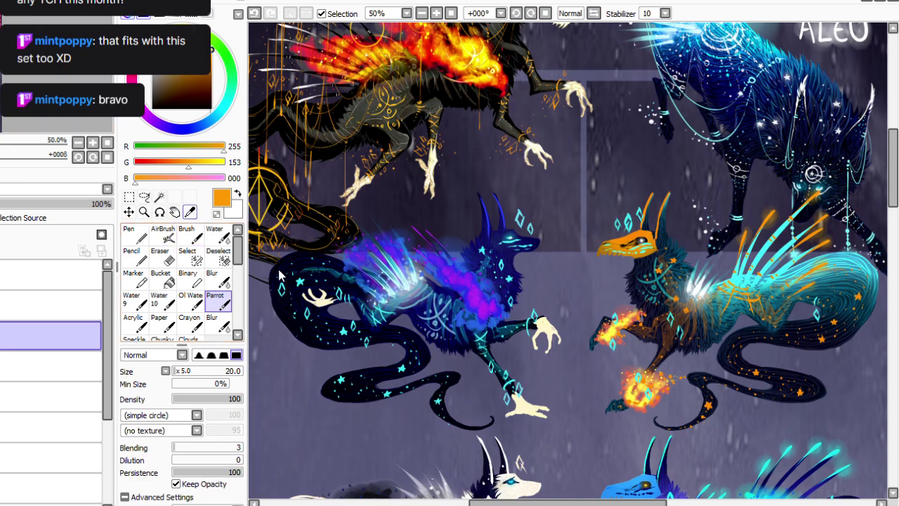
Sample white and paint curved and straight accent lines among the orange markings at the base of the teal creature's back spines.
{"action": "left_click_drag", "start_coordinate": [589, 502], "coordinate": [644, 502]}
{"action": "left_click", "coordinate": [190, 212]}
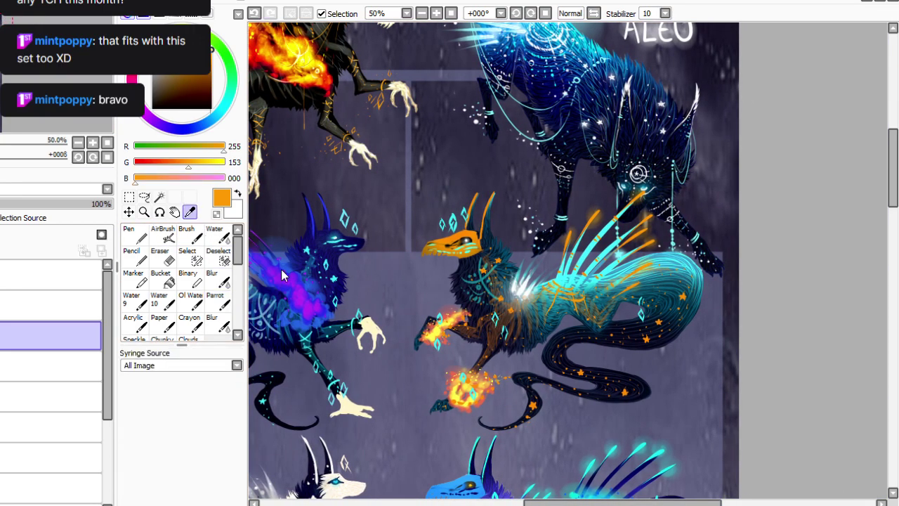
{"action": "left_click", "coordinate": [436, 13]}
{"action": "left_click", "coordinate": [665, 387]}
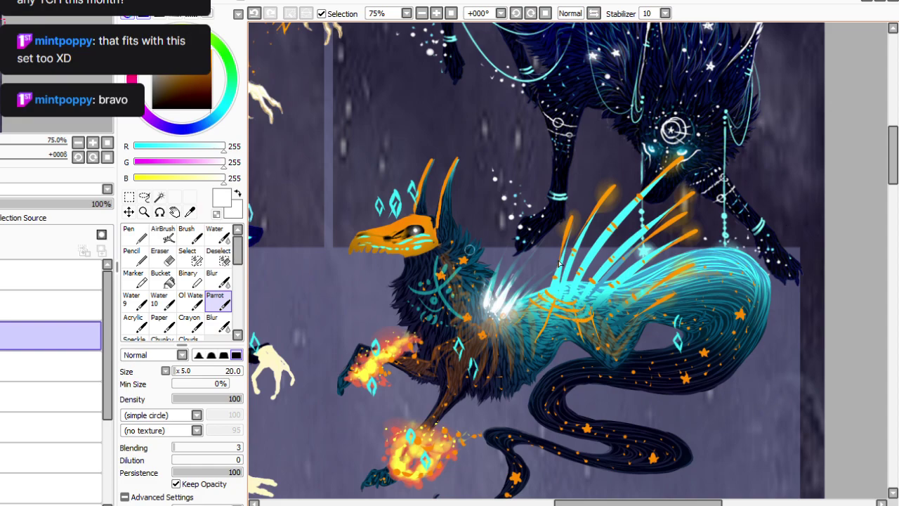
{"action": "mouse_move", "coordinate": [592, 305]}
{"action": "left_mouse_down"}
{"action": "mouse_move", "coordinate": [544, 308]}
{"action": "mouse_move", "coordinate": [539, 283]}
{"action": "mouse_move", "coordinate": [559, 309]}
{"action": "mouse_move", "coordinate": [557, 333]}
{"action": "left_mouse_up"}
{"action": "left_click_drag", "start_coordinate": [541, 304], "coordinate": [534, 334]}
{"action": "mouse_move", "coordinate": [579, 309]}
{"action": "left_mouse_down"}
{"action": "mouse_move", "coordinate": [592, 340]}
{"action": "mouse_move", "coordinate": [601, 325]}
{"action": "left_mouse_up"}
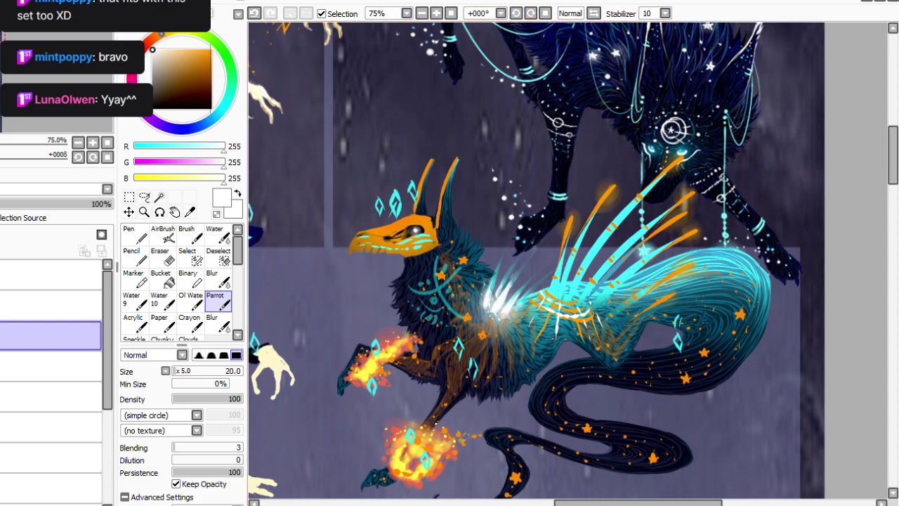
Paint white bands and small marks across both front legs of the teal creature.
{"action": "left_click_drag", "start_coordinate": [444, 400], "coordinate": [451, 402]}
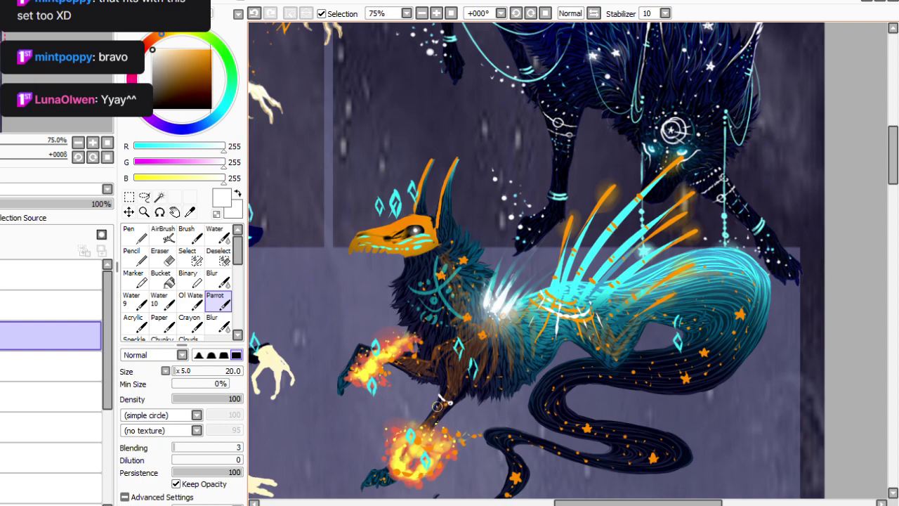
{"action": "left_click_drag", "start_coordinate": [441, 411], "coordinate": [437, 423]}
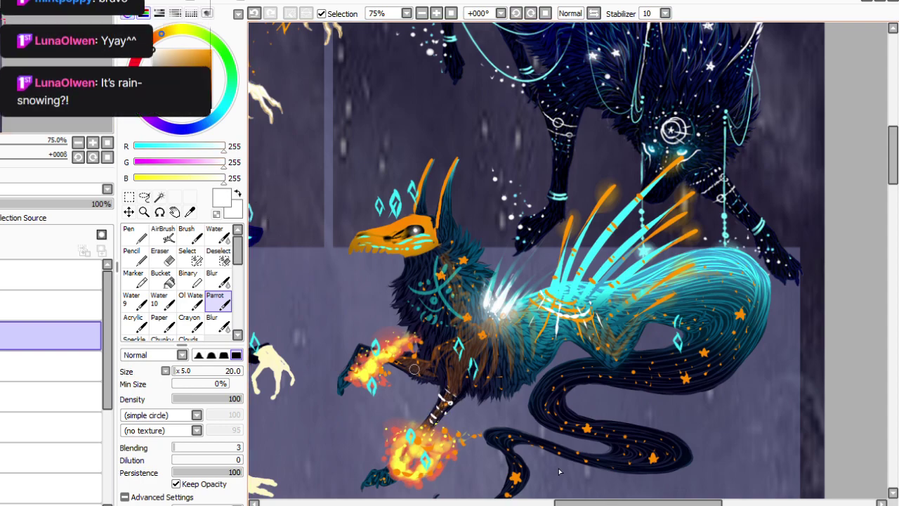
{"action": "mouse_move", "coordinate": [410, 365]}
{"action": "left_mouse_down"}
{"action": "mouse_move", "coordinate": [404, 370]}
{"action": "mouse_move", "coordinate": [425, 379]}
{"action": "left_mouse_up"}
Paint a white curved marking with short strokes on the forehead of the teal creature's orange skull.
{"action": "key", "text": "Delete"}
{"action": "key", "text": "Delete"}
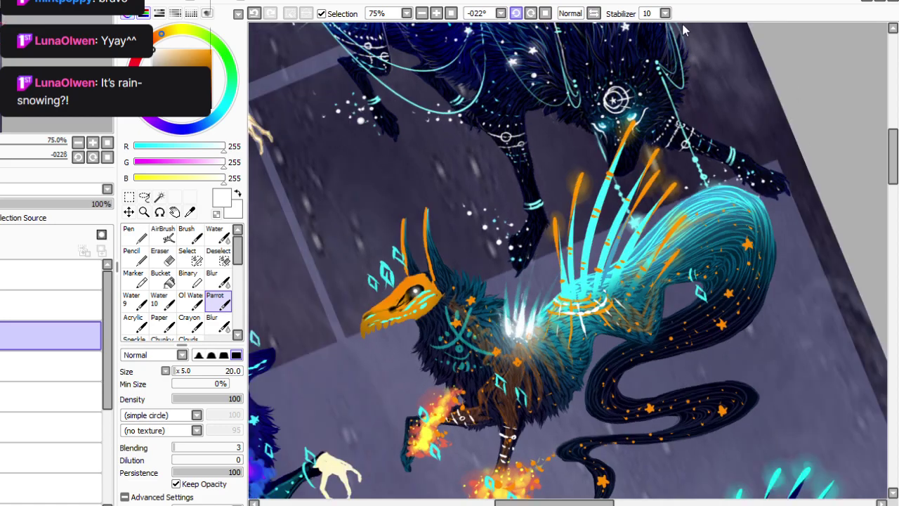
{"action": "left_click_drag", "start_coordinate": [688, 28], "coordinate": [690, 39]}
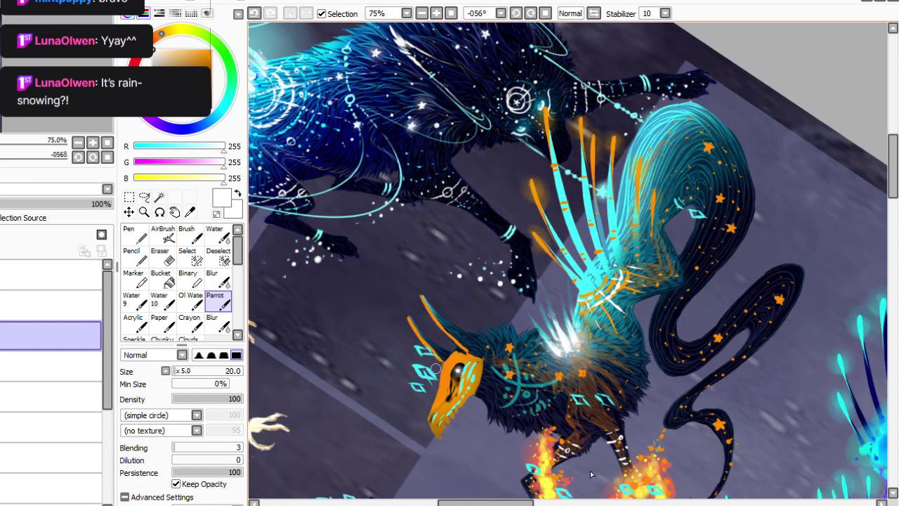
{"action": "mouse_move", "coordinate": [448, 360]}
{"action": "left_mouse_down"}
{"action": "mouse_move", "coordinate": [447, 372]}
{"action": "mouse_move", "coordinate": [438, 371]}
{"action": "left_mouse_up"}
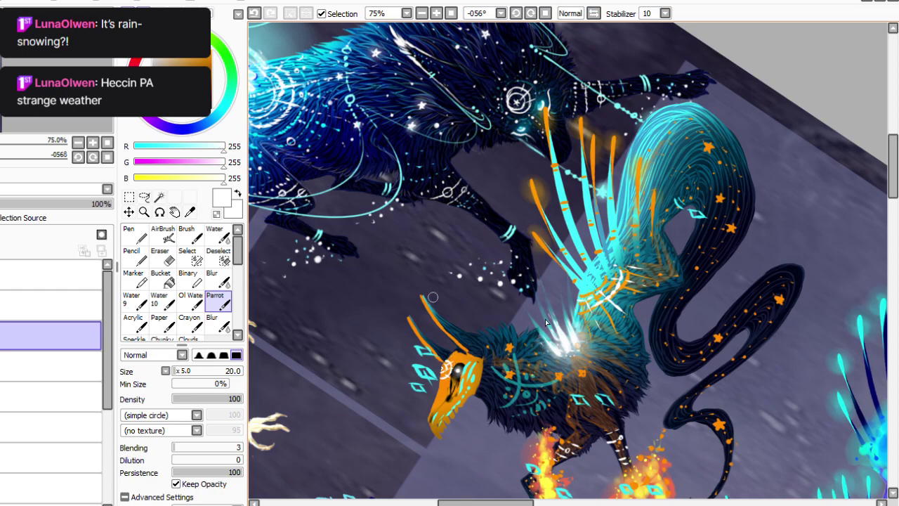
{"action": "key", "text": "Home"}
{"action": "key", "text": "e"}
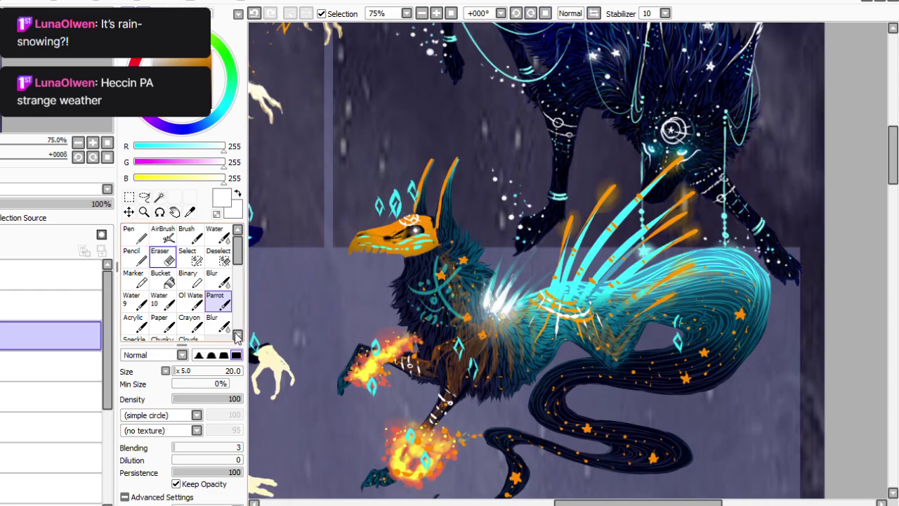
Select the white forehead marking on the orange skull, scale it down to fit and return to the Parrot brush.
{"action": "left_click", "coordinate": [129, 198]}
{"action": "left_click_drag", "start_coordinate": [438, 251], "coordinate": [336, 161]}
{"action": "left_click", "coordinate": [137, 407]}
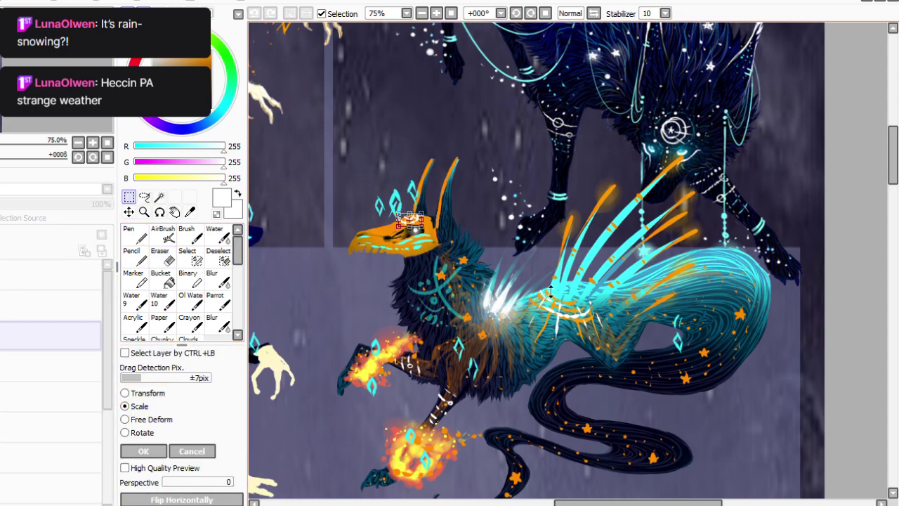
{"action": "left_click", "coordinate": [143, 451]}
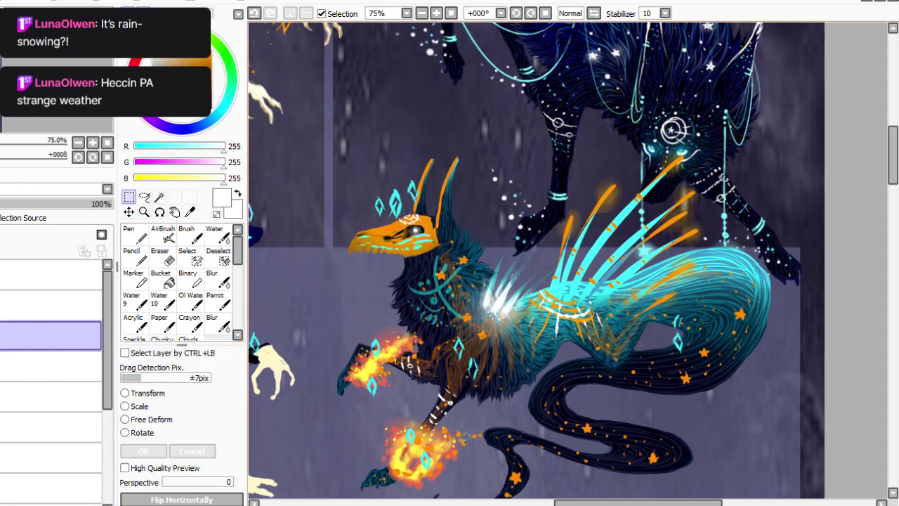
{"action": "left_click", "coordinate": [215, 301]}
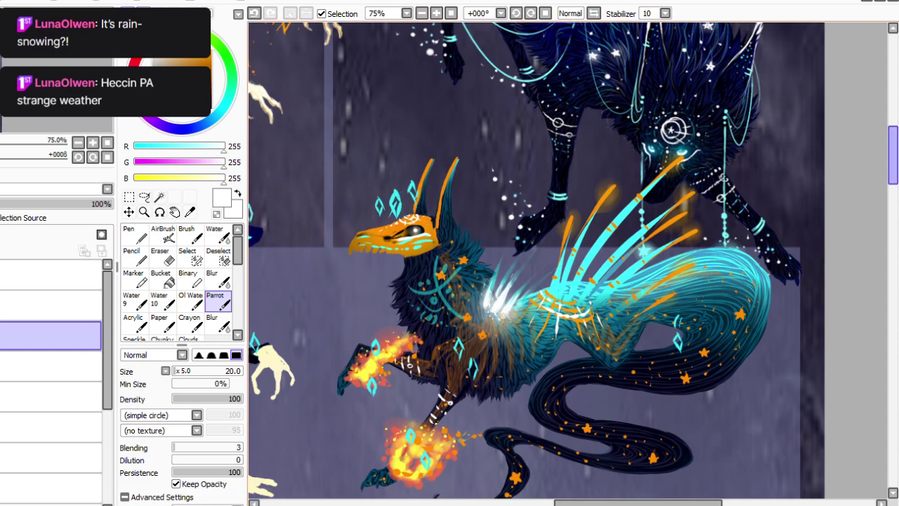
{"action": "scroll", "coordinate": [893, 154], "scroll_direction": "up", "scroll_amount": 3}
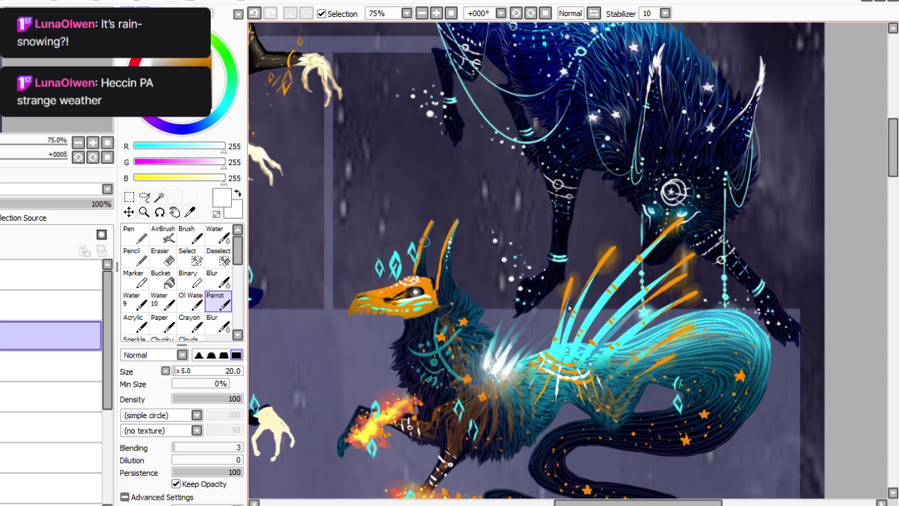
{"action": "left_click", "coordinate": [421, 14]}
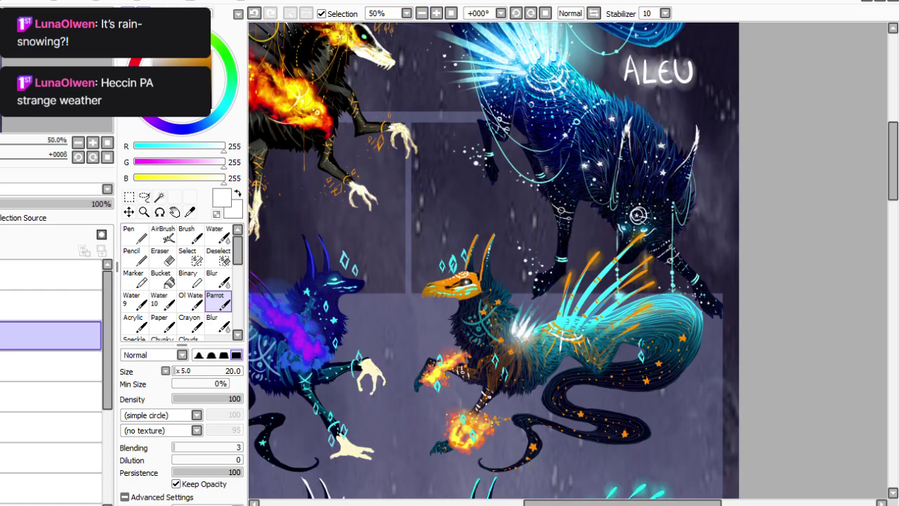
Hide and re-show the selected creature layer to compare the artwork with and without it.
{"action": "scroll", "coordinate": [786, 233], "scroll_direction": "down", "scroll_amount": 3}
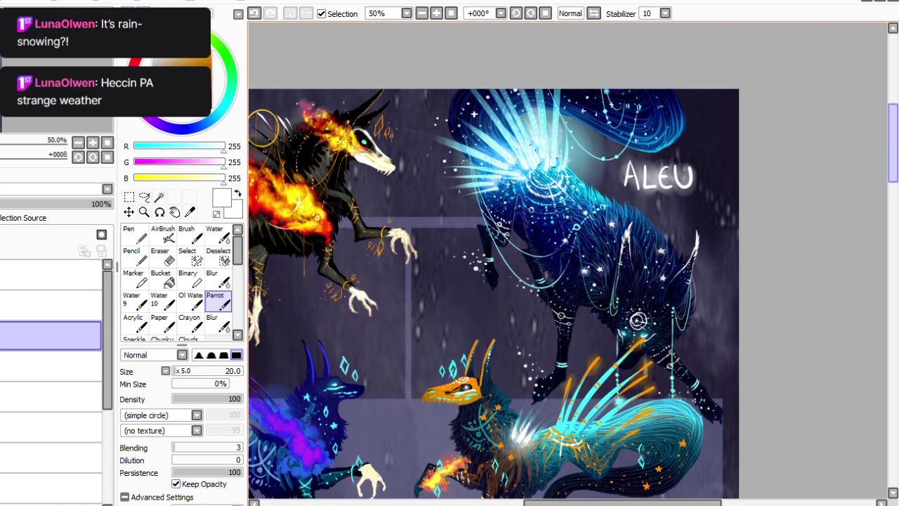
{"action": "key", "text": "plus"}
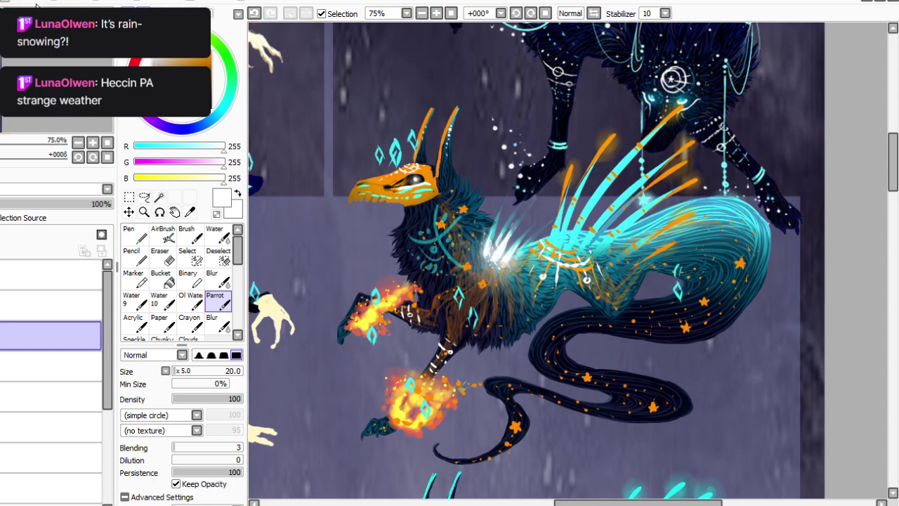
{"action": "left_click", "coordinate": [2, 336]}
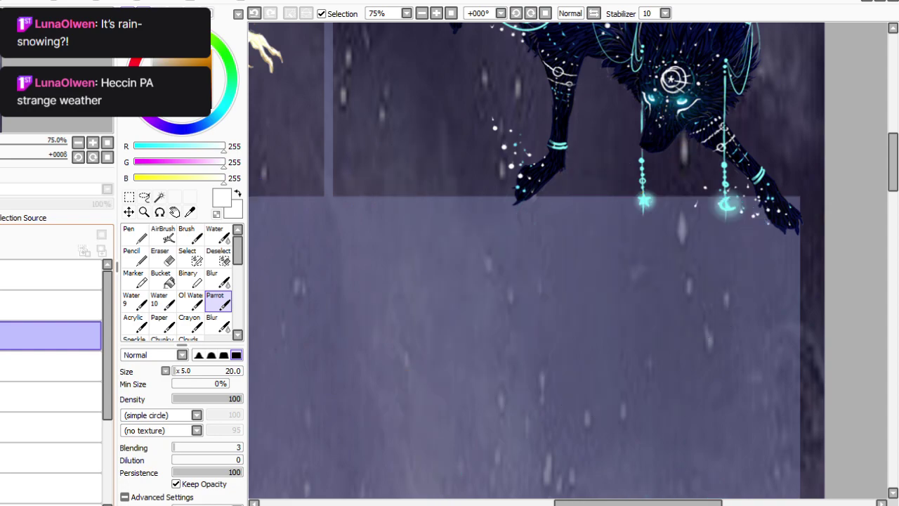
{"action": "left_click", "coordinate": [1, 336]}
{"action": "left_click", "coordinate": [28, 275], "text": "ctrl"}
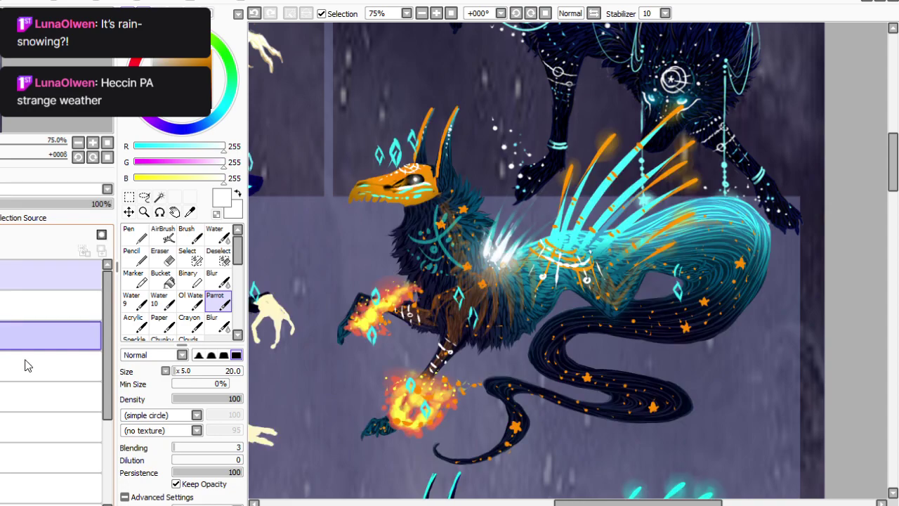
Set the Parrot brush to size 10 and paint thin white strands hanging down from the rear spine tips of the teal creature.
{"action": "left_click", "coordinate": [502, 265]}
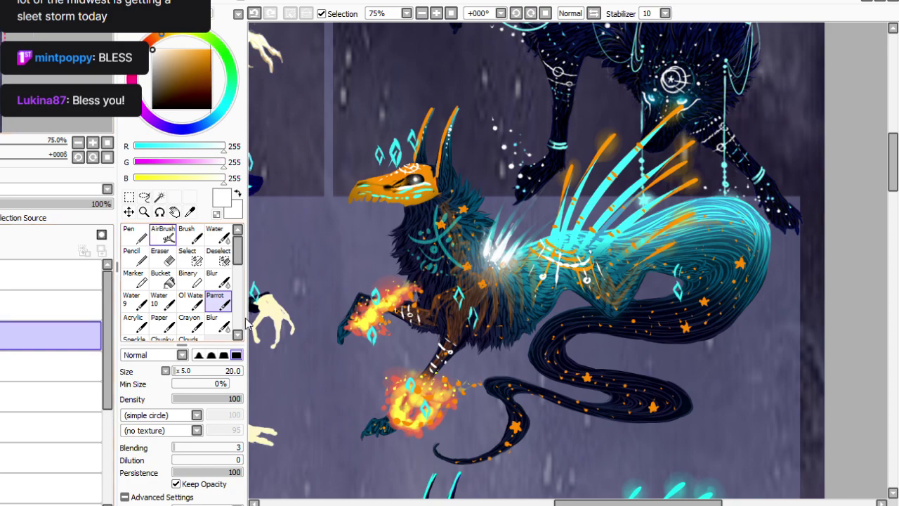
{"action": "left_click", "coordinate": [260, 477]}
{"action": "left_click_drag", "start_coordinate": [682, 110], "coordinate": [679, 195]}
{"action": "left_click_drag", "start_coordinate": [695, 142], "coordinate": [691, 235]}
{"action": "left_click_drag", "start_coordinate": [697, 186], "coordinate": [699, 278]}
{"action": "left_click_drag", "start_coordinate": [683, 218], "coordinate": [682, 321]}
{"action": "mouse_move", "coordinate": [672, 242]}
{"action": "left_mouse_down"}
{"action": "mouse_move", "coordinate": [670, 293]}
{"action": "mouse_move", "coordinate": [669, 363]}
{"action": "left_mouse_up"}
Paint curved white strands draped between the teal creature's back spines and straight strands hanging from the two front spines.
{"action": "mouse_move", "coordinate": [697, 183]}
{"action": "left_mouse_down"}
{"action": "mouse_move", "coordinate": [686, 200]}
{"action": "mouse_move", "coordinate": [617, 233]}
{"action": "left_mouse_up"}
{"action": "left_click_drag", "start_coordinate": [672, 244], "coordinate": [618, 272]}
{"action": "left_click_drag", "start_coordinate": [680, 111], "coordinate": [611, 188]}
{"action": "left_click_drag", "start_coordinate": [684, 165], "coordinate": [625, 212]}
{"action": "left_click_drag", "start_coordinate": [616, 135], "coordinate": [583, 202]}
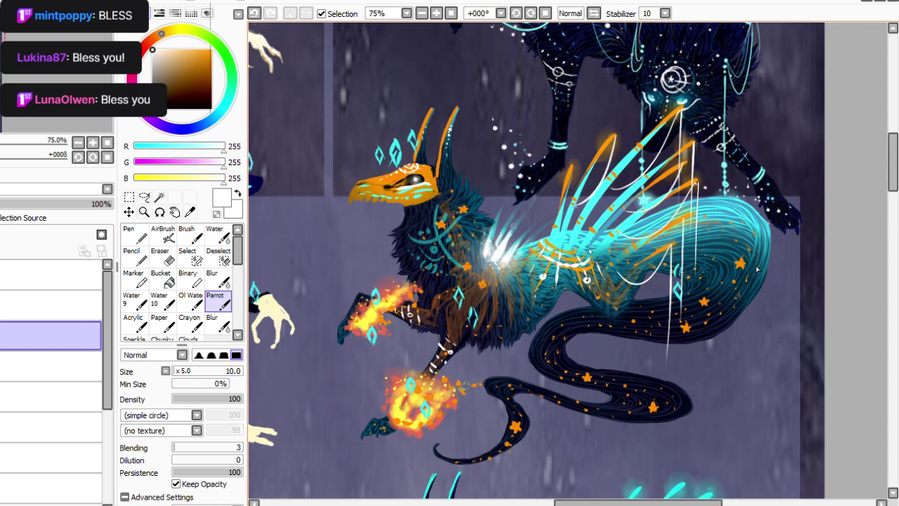
{"action": "left_click_drag", "start_coordinate": [616, 134], "coordinate": [614, 288]}
{"action": "left_click_drag", "start_coordinate": [570, 165], "coordinate": [575, 277]}
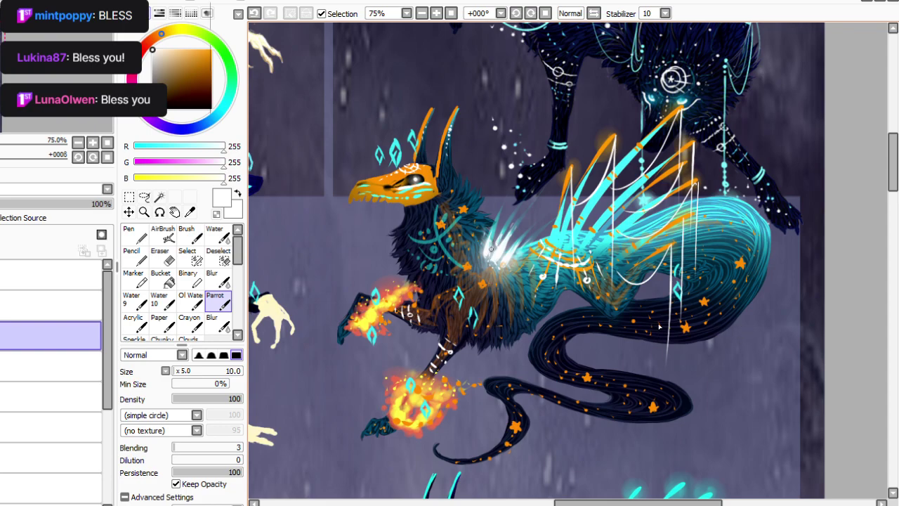
{"action": "left_click_drag", "start_coordinate": [583, 253], "coordinate": [496, 282]}
{"action": "left_click", "coordinate": [254, 13]}
{"action": "mouse_move", "coordinate": [579, 252]}
{"action": "left_mouse_down"}
{"action": "mouse_move", "coordinate": [507, 281]}
{"action": "mouse_move", "coordinate": [491, 262]}
{"action": "left_mouse_up"}
{"action": "key", "text": "ctrl+z"}
Paint a white dot behind the teal creature's skull with hanging strands, neck loops and a long strand draped to its back.
{"action": "left_click", "coordinate": [443, 183]}
{"action": "left_click_drag", "start_coordinate": [595, 251], "coordinate": [597, 503]}
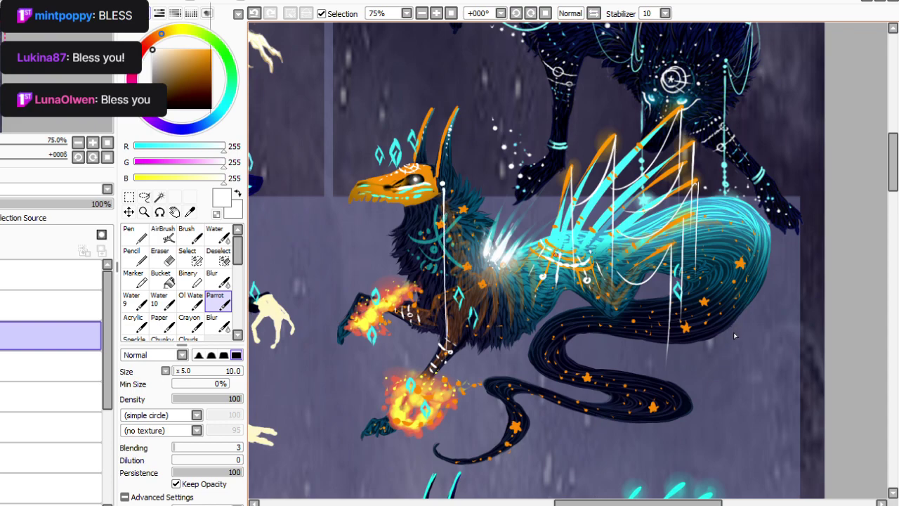
{"action": "mouse_move", "coordinate": [572, 215]}
{"action": "left_mouse_down"}
{"action": "mouse_move", "coordinate": [519, 326]}
{"action": "mouse_move", "coordinate": [444, 190]}
{"action": "mouse_move", "coordinate": [460, 262]}
{"action": "left_mouse_up"}
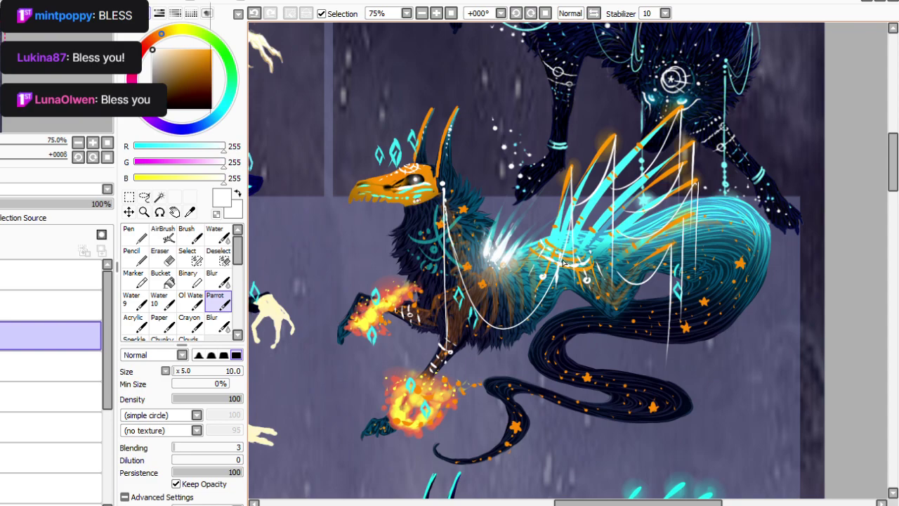
{"action": "left_click_drag", "start_coordinate": [441, 187], "coordinate": [414, 205]}
{"action": "left_click", "coordinate": [425, 241]}
{"action": "left_click_drag", "start_coordinate": [424, 244], "coordinate": [428, 331]}
Examine the white strands alongside the other creatures on the sheet at reduced magnification.
{"action": "left_click", "coordinate": [422, 13]}
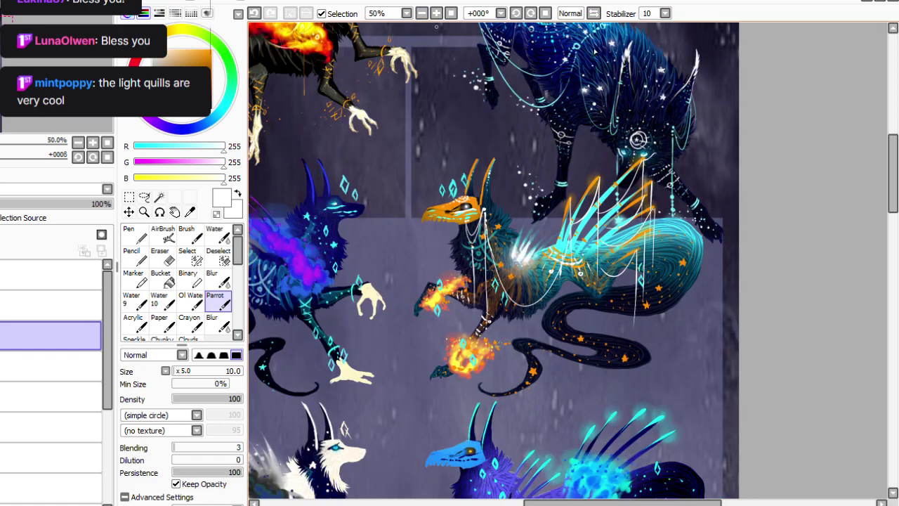
{"action": "left_click", "coordinate": [451, 14]}
{"action": "left_click", "coordinate": [437, 13]}
{"action": "left_click", "coordinate": [436, 14]}
{"action": "left_click", "coordinate": [437, 14]}
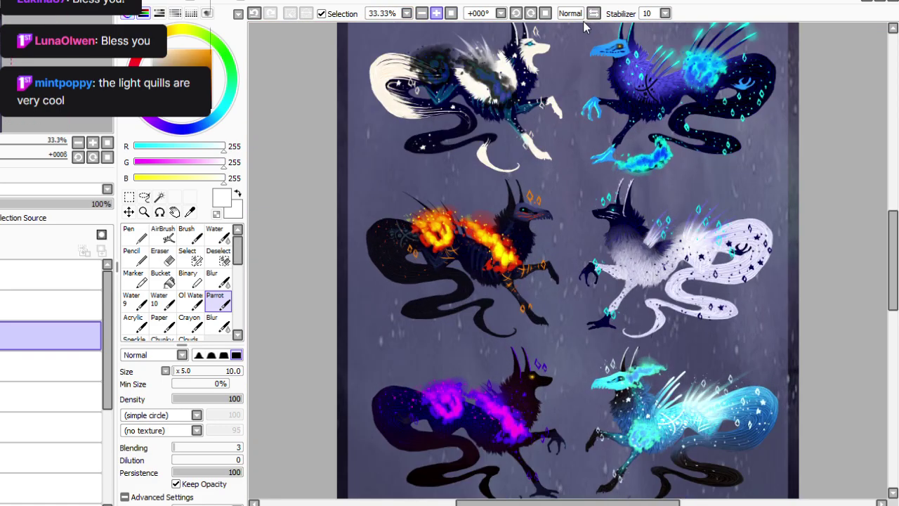
{"action": "scroll", "coordinate": [568, 260], "scroll_direction": "up", "scroll_amount": 5}
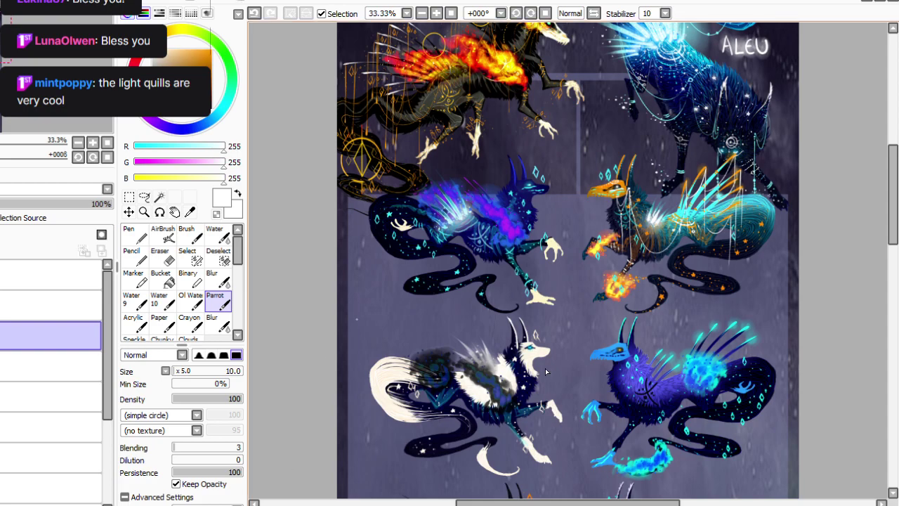
{"action": "left_click", "coordinate": [437, 14]}
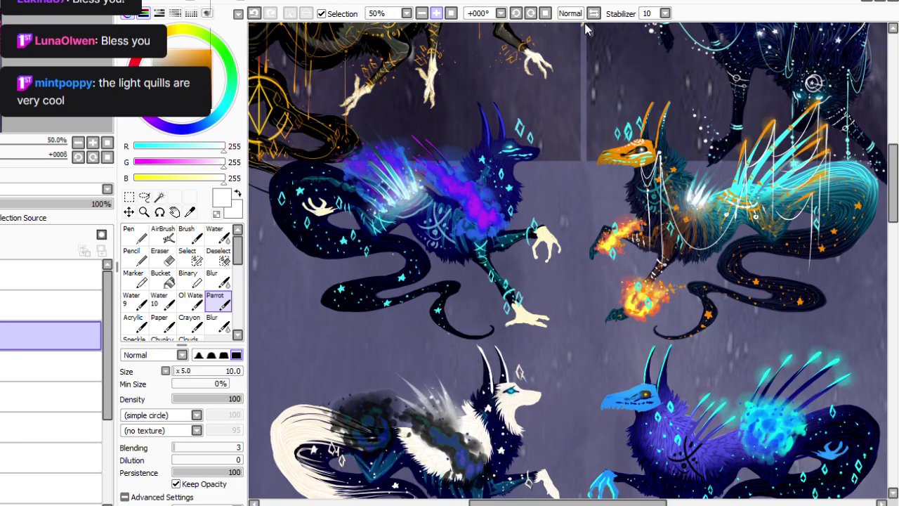
Sample purple from the blue creature's flames and paint purple accents on its front leg and curved lines below its back spines.
{"action": "left_click_drag", "start_coordinate": [893, 181], "coordinate": [893, 159]}
{"action": "left_click", "coordinate": [190, 211]}
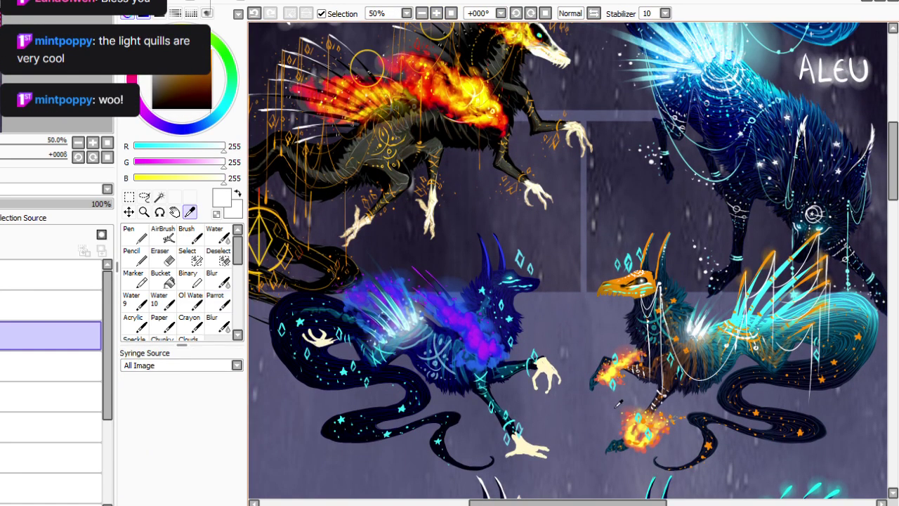
{"action": "left_click", "coordinate": [465, 326]}
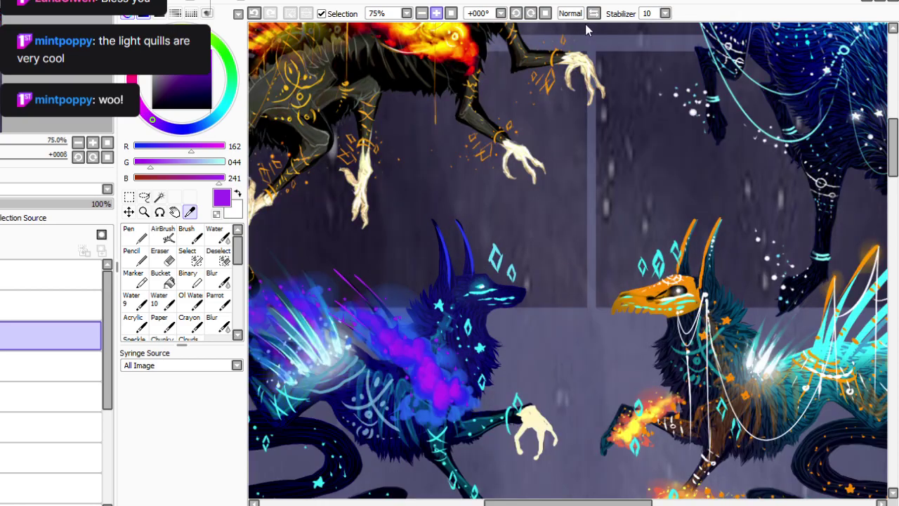
{"action": "left_click", "coordinate": [436, 13]}
{"action": "left_click", "coordinate": [217, 302]}
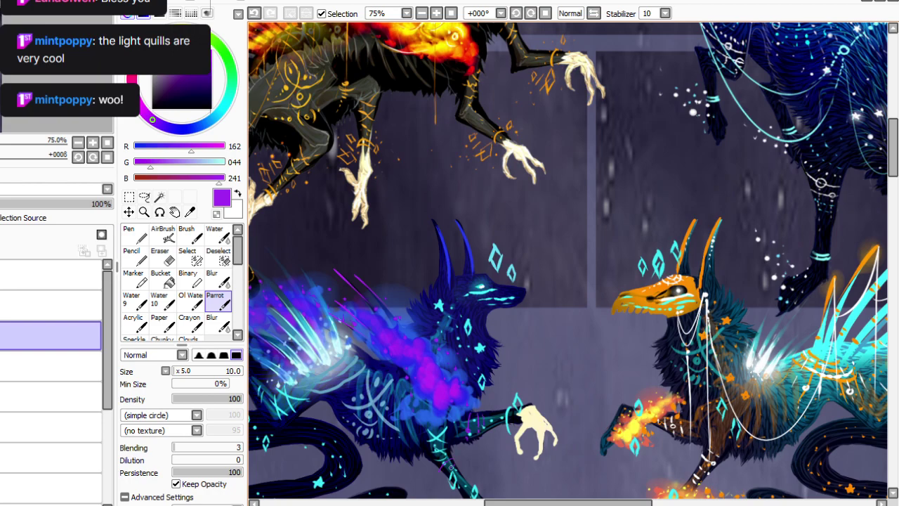
{"action": "left_click_drag", "start_coordinate": [527, 502], "coordinate": [506, 502]}
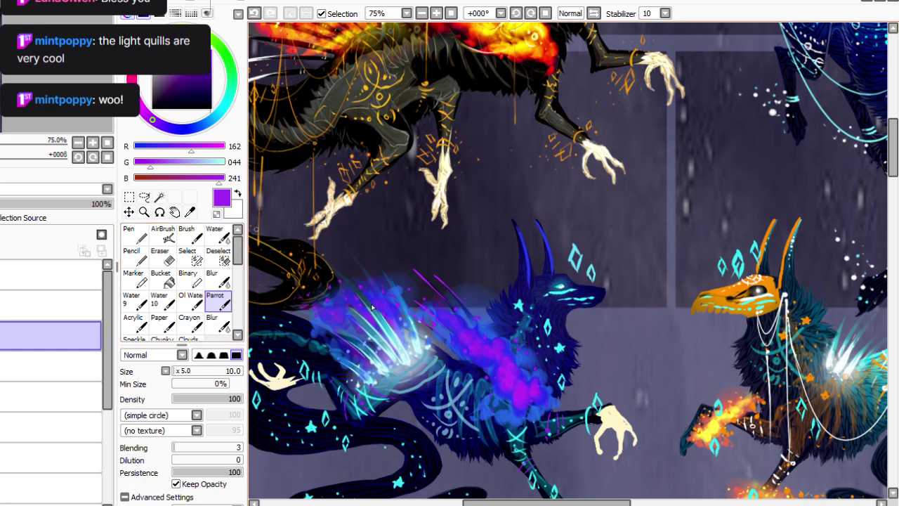
{"action": "left_click_drag", "start_coordinate": [431, 357], "coordinate": [394, 374]}
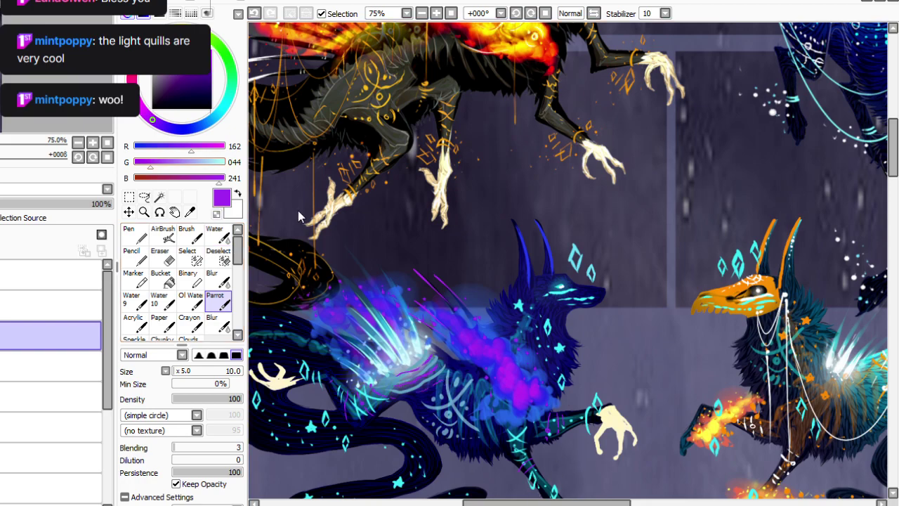
Paint a purple strand hanging from behind the blue creature's head and two curved strands draped from its snout.
{"action": "left_click_drag", "start_coordinate": [387, 235], "coordinate": [431, 235]}
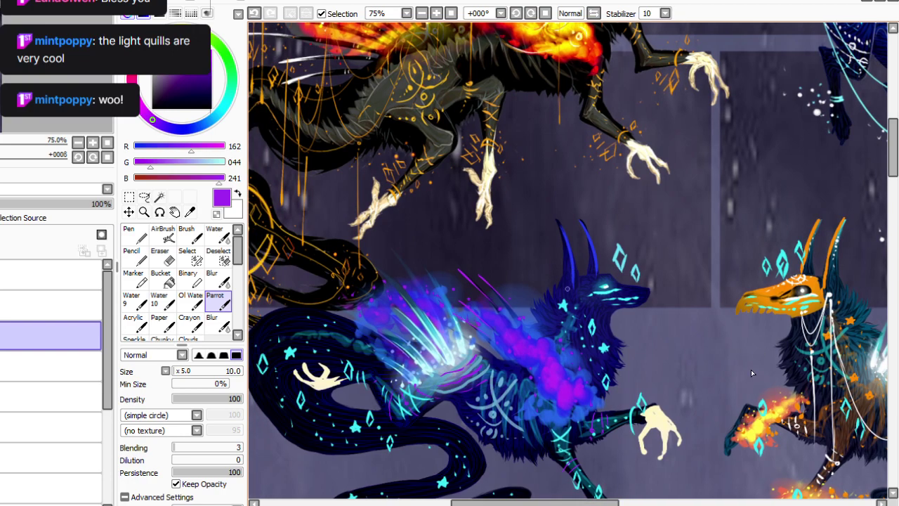
{"action": "left_click_drag", "start_coordinate": [567, 288], "coordinate": [571, 464]}
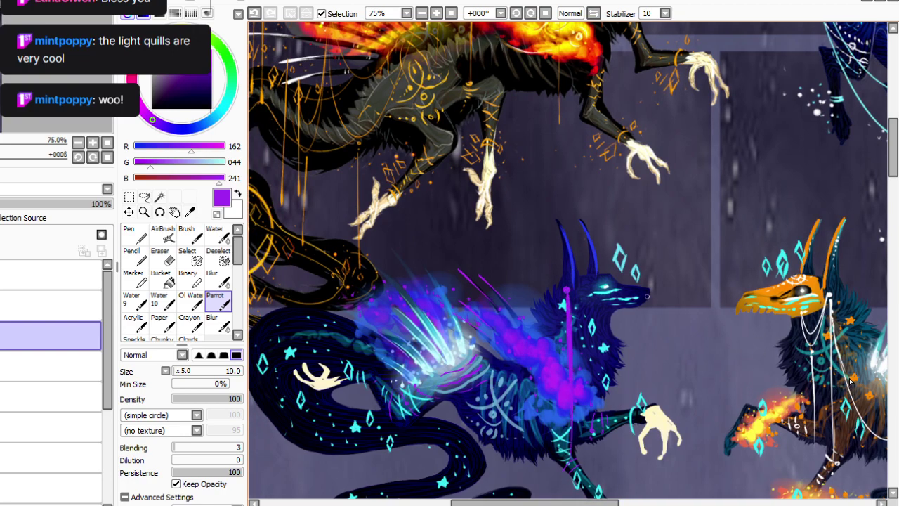
{"action": "left_click_drag", "start_coordinate": [645, 302], "coordinate": [590, 329]}
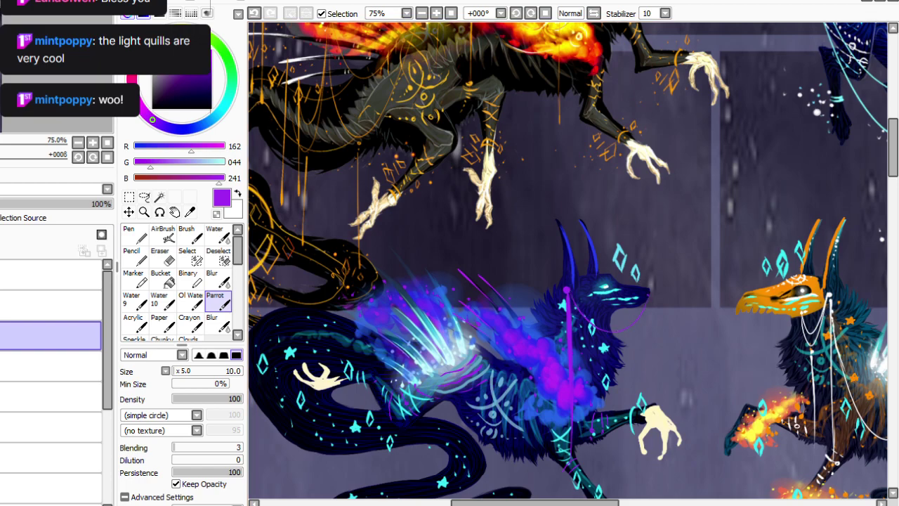
{"action": "mouse_move", "coordinate": [648, 295]}
{"action": "left_mouse_down"}
{"action": "mouse_move", "coordinate": [645, 308]}
{"action": "mouse_move", "coordinate": [572, 314]}
{"action": "left_mouse_up"}
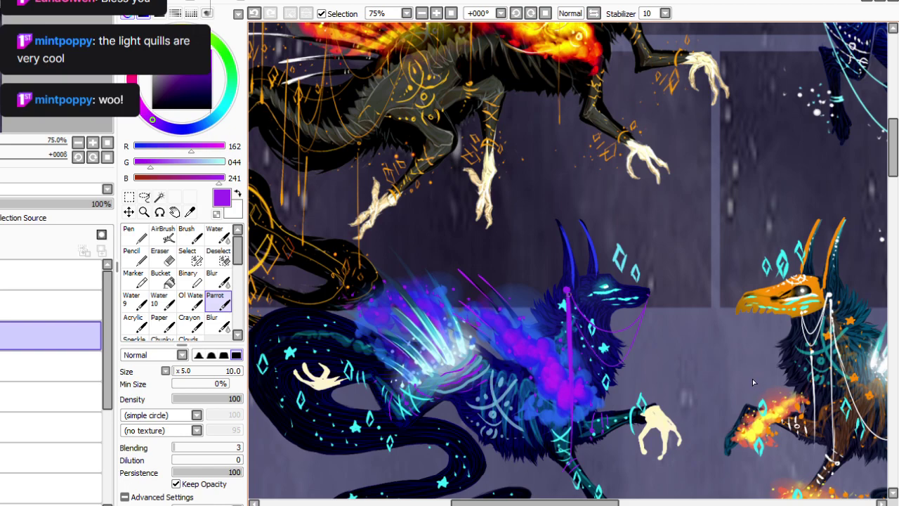
Paint purple strands hanging over the blue creature's raised front leg and down from its purple spine tips.
{"action": "left_click_drag", "start_coordinate": [612, 367], "coordinate": [612, 418]}
{"action": "left_click_drag", "start_coordinate": [458, 278], "coordinate": [462, 368]}
{"action": "left_click_drag", "start_coordinate": [465, 323], "coordinate": [465, 368]}
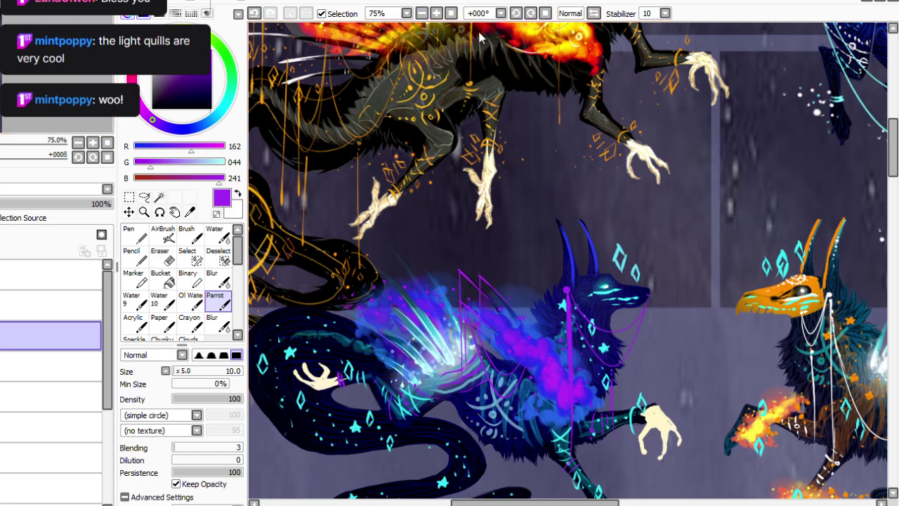
Examine the purple strands within the whole sheet, hiding and re-showing the creature layer for comparison.
{"action": "left_click", "coordinate": [421, 13]}
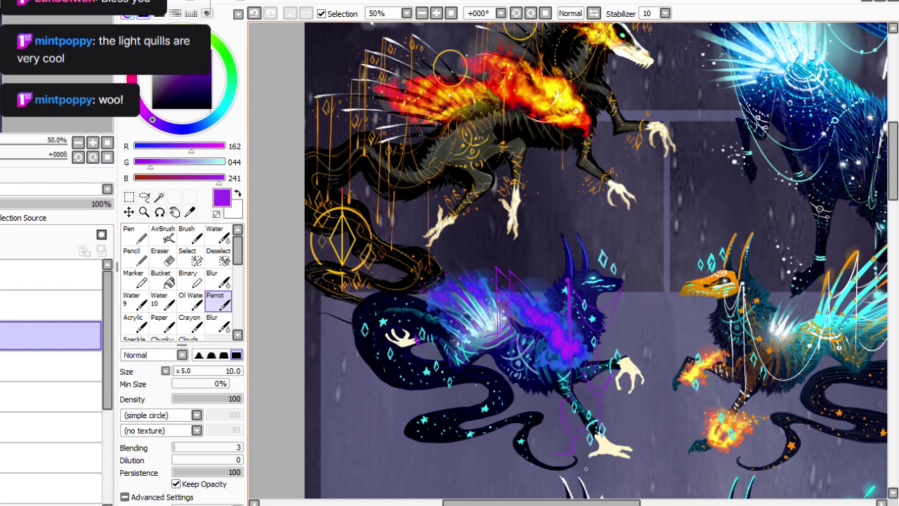
{"action": "key", "text": "e"}
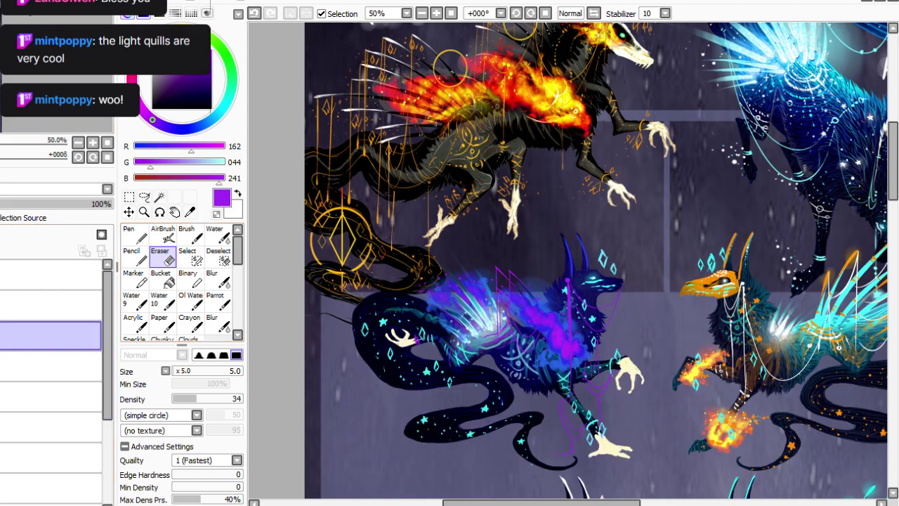
{"action": "key", "text": "e"}
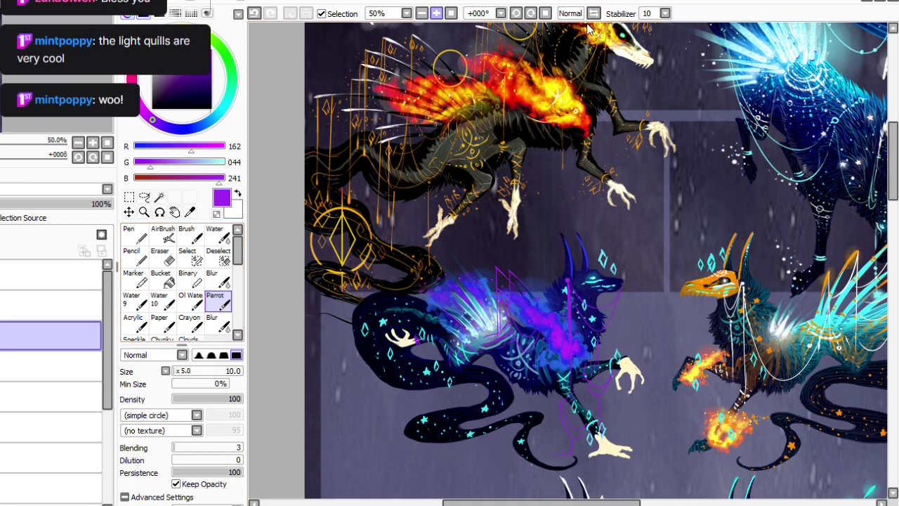
{"action": "scroll", "coordinate": [597, 280], "scroll_direction": "up", "scroll_amount": 1}
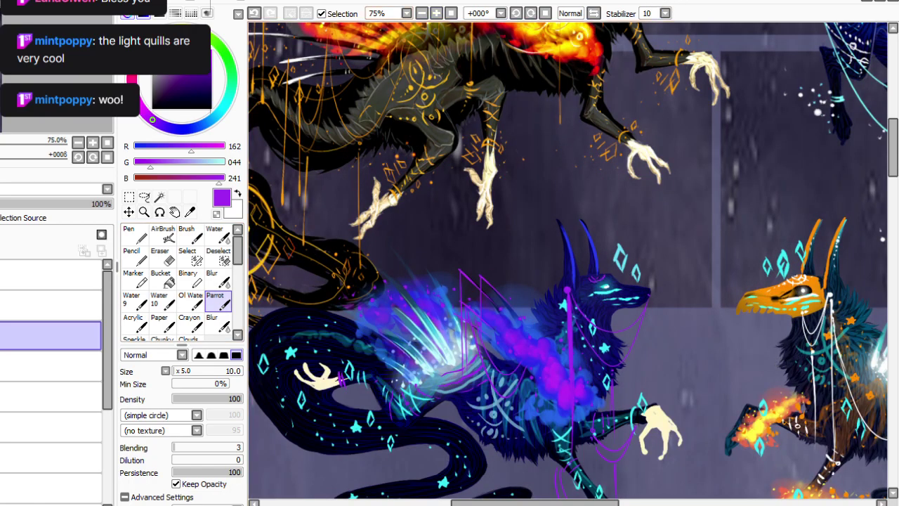
{"action": "left_click", "coordinate": [422, 14]}
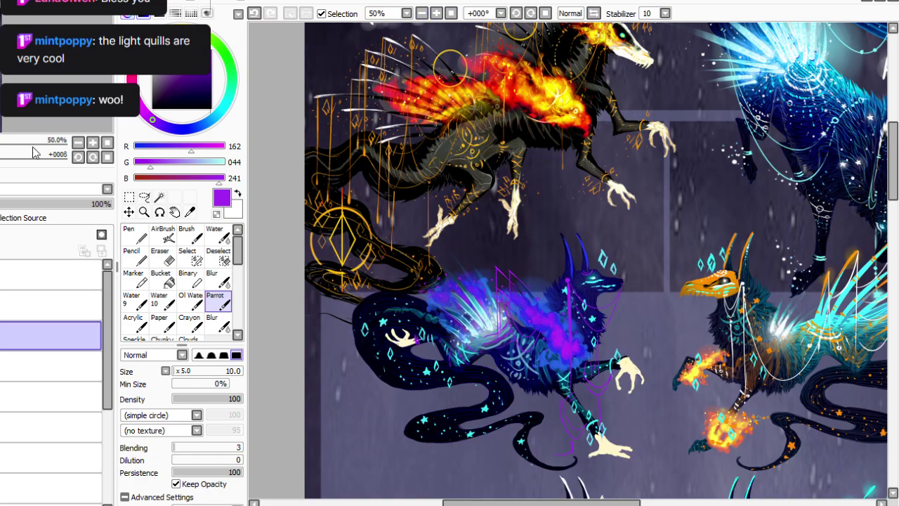
{"action": "left_click", "coordinate": [2, 336]}
{"action": "left_click", "coordinate": [2, 336]}
{"action": "left_click", "coordinate": [1, 336]}
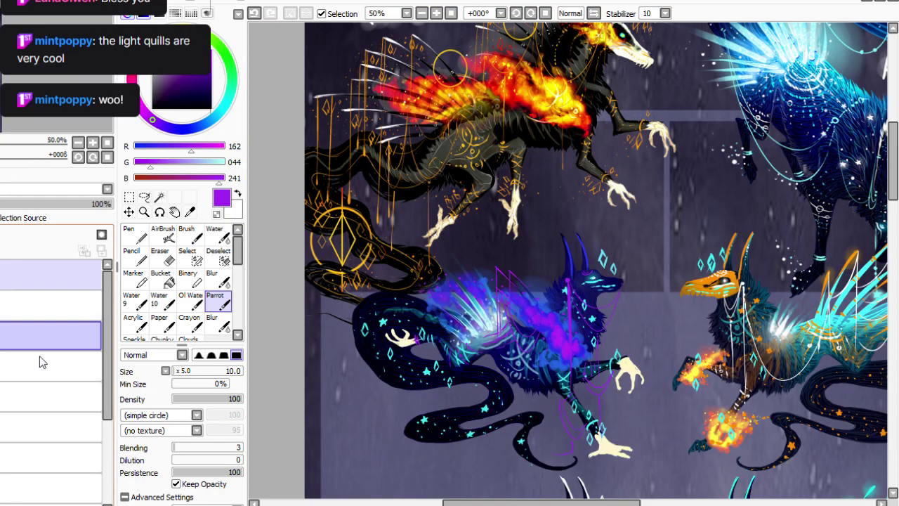
{"action": "left_click", "coordinate": [422, 14]}
{"action": "scroll", "coordinate": [624, 275], "scroll_direction": "down", "scroll_amount": 2}
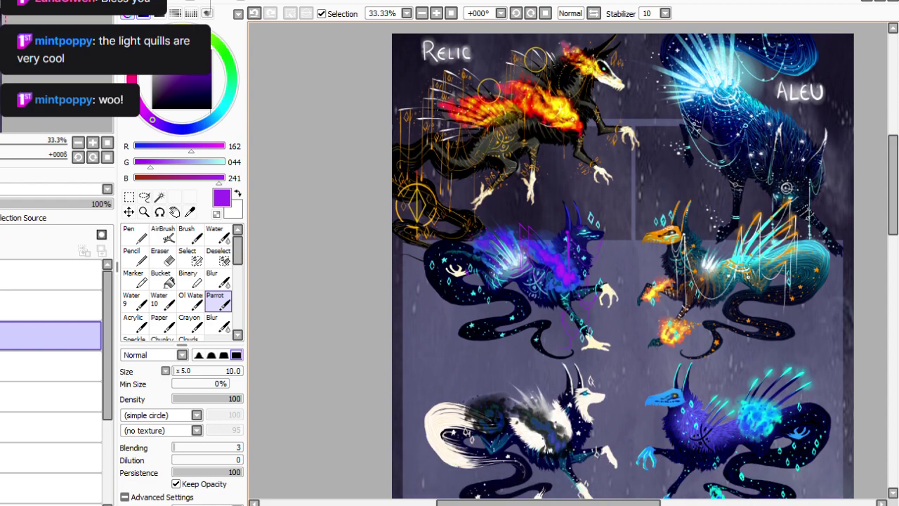
{"action": "left_click_drag", "start_coordinate": [527, 503], "coordinate": [553, 503]}
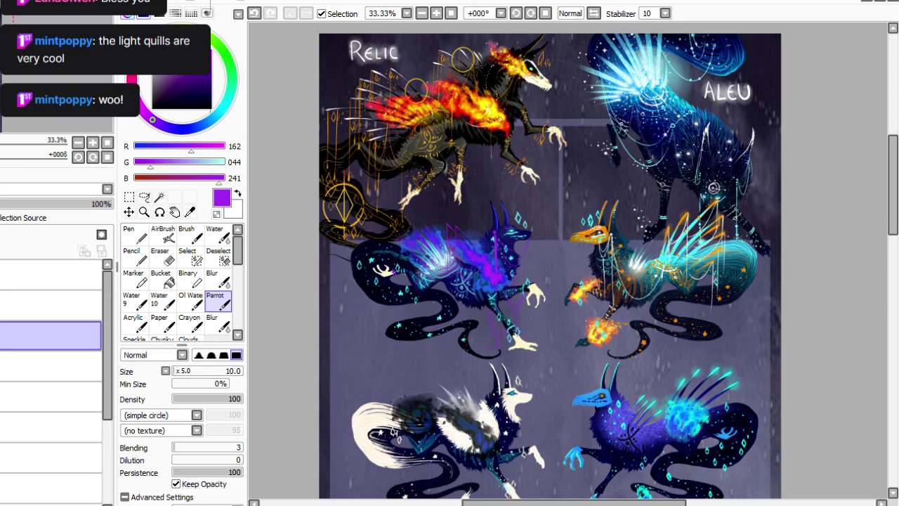
Sample yellow from the dark red creature's flames and paint a strand hanging from behind its head with a curved strand beside it.
{"action": "left_click_drag", "start_coordinate": [893, 185], "coordinate": [893, 376]}
{"action": "double_click", "coordinate": [436, 13]}
{"action": "left_click_drag", "start_coordinate": [619, 504], "coordinate": [643, 504]}
{"action": "left_click_drag", "start_coordinate": [893, 413], "coordinate": [893, 388]}
{"action": "left_click", "coordinate": [190, 212]}
{"action": "left_click", "coordinate": [597, 315]}
{"action": "left_click", "coordinate": [218, 302]}
{"action": "left_click_drag", "start_coordinate": [553, 248], "coordinate": [557, 444]}
{"action": "mouse_move", "coordinate": [597, 300]}
{"action": "left_mouse_down"}
{"action": "mouse_move", "coordinate": [574, 305]}
{"action": "mouse_move", "coordinate": [561, 286]}
{"action": "mouse_move", "coordinate": [591, 308]}
{"action": "mouse_move", "coordinate": [589, 328]}
{"action": "mouse_move", "coordinate": [554, 252]}
{"action": "left_mouse_up"}
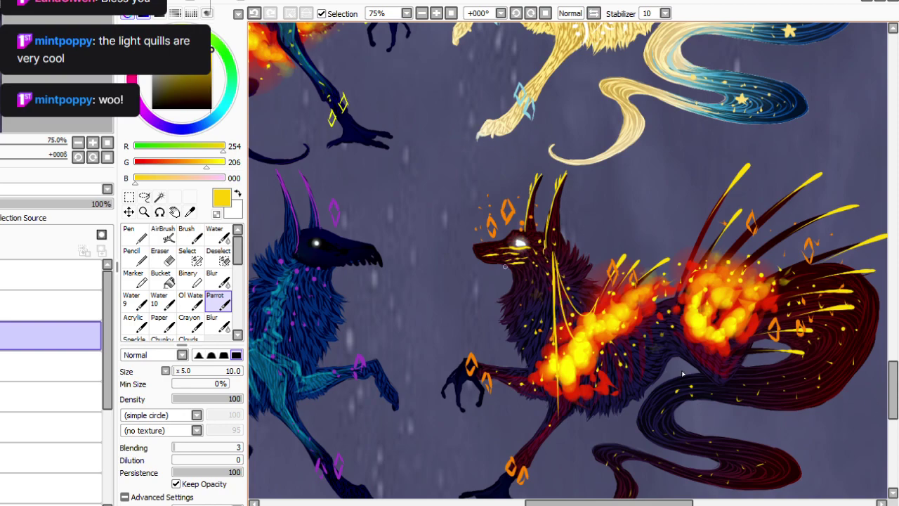
Paint yellow nested arcs with small circles and crossing lines on the dark red creature's neck, plus another strand down its chest.
{"action": "left_click_drag", "start_coordinate": [538, 275], "coordinate": [513, 337]}
{"action": "mouse_move", "coordinate": [553, 271]}
{"action": "left_mouse_down"}
{"action": "mouse_move", "coordinate": [576, 280]}
{"action": "mouse_move", "coordinate": [589, 295]}
{"action": "mouse_move", "coordinate": [548, 277]}
{"action": "mouse_move", "coordinate": [589, 303]}
{"action": "mouse_move", "coordinate": [521, 301]}
{"action": "mouse_move", "coordinate": [517, 337]}
{"action": "left_mouse_up"}
{"action": "mouse_move", "coordinate": [543, 300]}
{"action": "left_mouse_down"}
{"action": "mouse_move", "coordinate": [575, 321]}
{"action": "mouse_move", "coordinate": [548, 301]}
{"action": "mouse_move", "coordinate": [533, 331]}
{"action": "mouse_move", "coordinate": [529, 301]}
{"action": "mouse_move", "coordinate": [541, 315]}
{"action": "mouse_move", "coordinate": [522, 300]}
{"action": "left_mouse_up"}
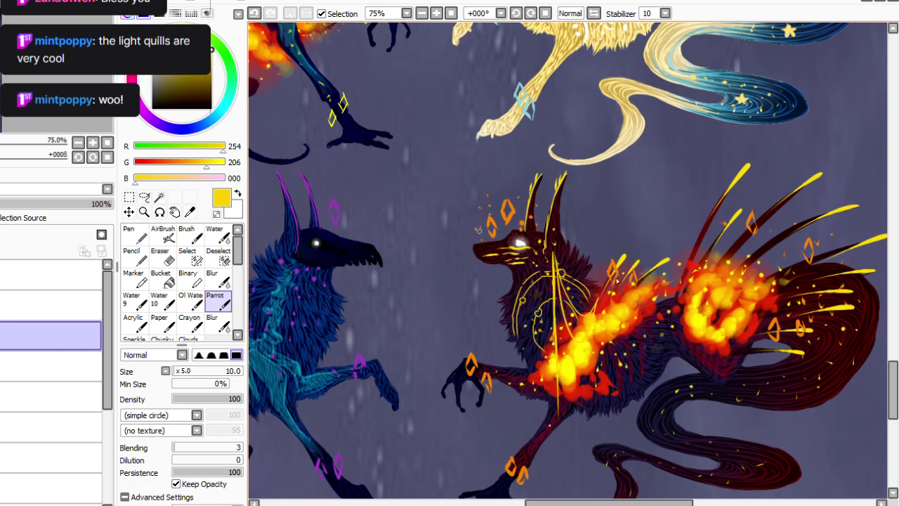
{"action": "left_click_drag", "start_coordinate": [512, 294], "coordinate": [547, 319]}
{"action": "mouse_move", "coordinate": [544, 336]}
{"action": "left_mouse_down"}
{"action": "mouse_move", "coordinate": [513, 343]}
{"action": "mouse_move", "coordinate": [531, 357]}
{"action": "left_mouse_up"}
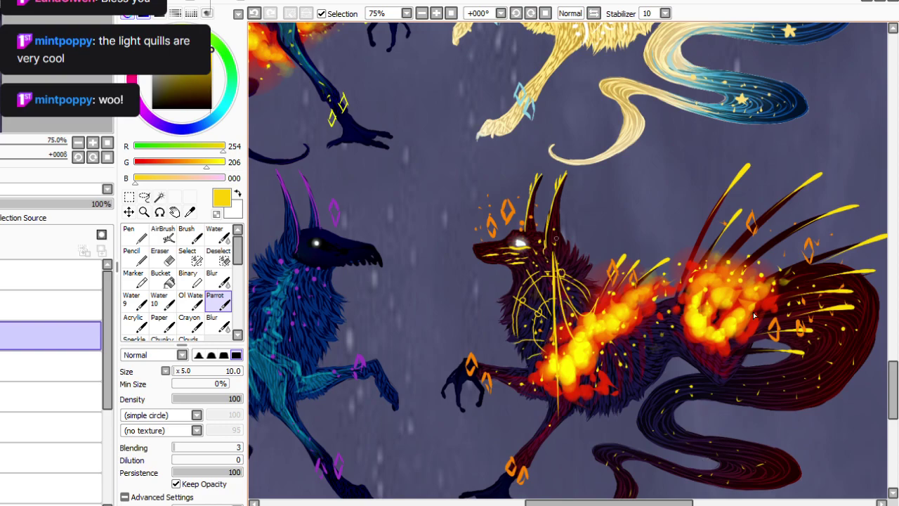
{"action": "mouse_move", "coordinate": [581, 269]}
{"action": "left_mouse_down"}
{"action": "mouse_move", "coordinate": [582, 309]}
{"action": "mouse_move", "coordinate": [552, 338]}
{"action": "mouse_move", "coordinate": [559, 444]}
{"action": "left_mouse_up"}
{"action": "left_click", "coordinate": [422, 13]}
{"action": "left_click_drag", "start_coordinate": [600, 503], "coordinate": [606, 503]}
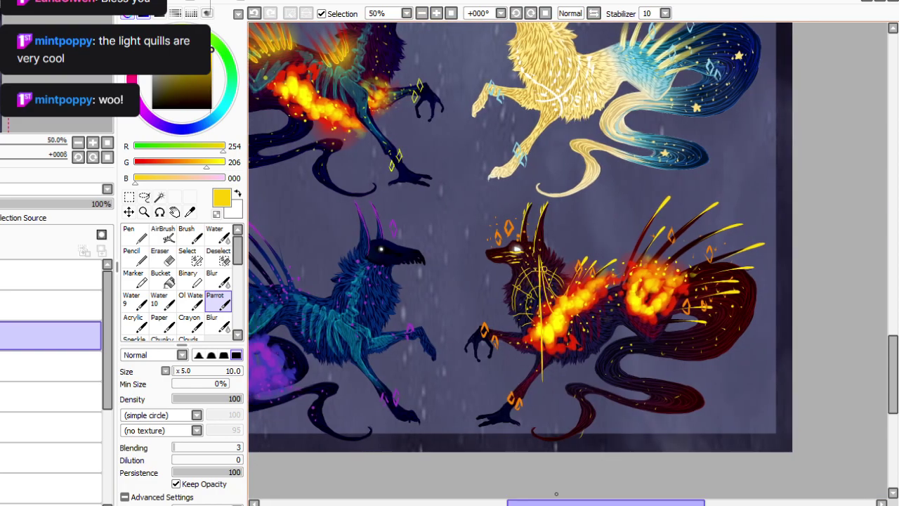
Paint yellow strands hanging straight down from the dark red creature's spine tips and across its upper tail.
{"action": "left_click_drag", "start_coordinate": [670, 198], "coordinate": [660, 326]}
{"action": "left_click_drag", "start_coordinate": [715, 204], "coordinate": [714, 333]}
{"action": "left_click_drag", "start_coordinate": [741, 224], "coordinate": [740, 340]}
{"action": "left_click_drag", "start_coordinate": [764, 244], "coordinate": [761, 358]}
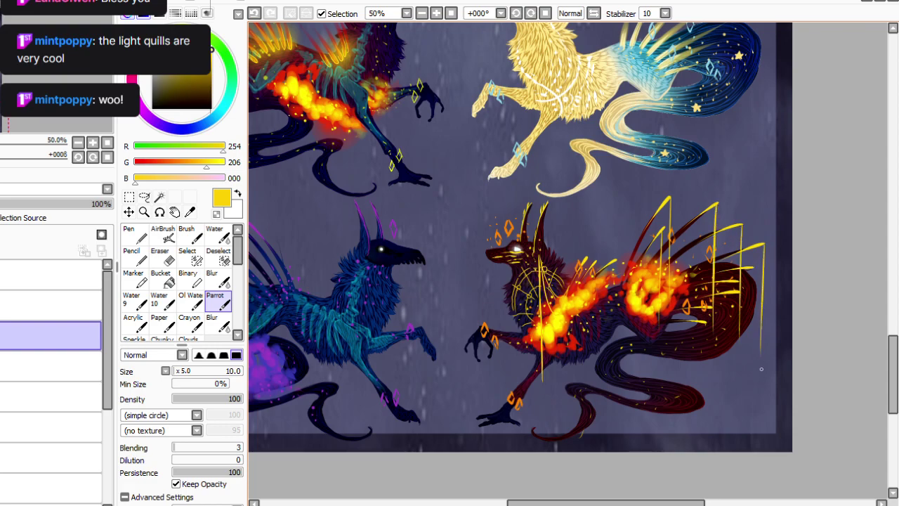
{"action": "mouse_move", "coordinate": [749, 274]}
{"action": "left_mouse_down"}
{"action": "mouse_move", "coordinate": [740, 358]}
{"action": "mouse_move", "coordinate": [731, 387]}
{"action": "left_mouse_up"}
{"action": "left_click_drag", "start_coordinate": [709, 305], "coordinate": [708, 399]}
{"action": "left_click_drag", "start_coordinate": [701, 322], "coordinate": [700, 405]}
Drape curved yellow strands between the dark red creature's spines and hang more strands over its back and flank.
{"action": "left_click_drag", "start_coordinate": [747, 270], "coordinate": [677, 302]}
{"action": "left_click_drag", "start_coordinate": [732, 302], "coordinate": [656, 317]}
{"action": "left_click_drag", "start_coordinate": [714, 206], "coordinate": [655, 262]}
{"action": "mouse_move", "coordinate": [668, 203]}
{"action": "left_mouse_down"}
{"action": "mouse_move", "coordinate": [639, 253]}
{"action": "mouse_move", "coordinate": [612, 357]}
{"action": "left_mouse_up"}
{"action": "mouse_move", "coordinate": [593, 266]}
{"action": "left_mouse_down"}
{"action": "mouse_move", "coordinate": [592, 353]}
{"action": "mouse_move", "coordinate": [583, 328]}
{"action": "left_mouse_up"}
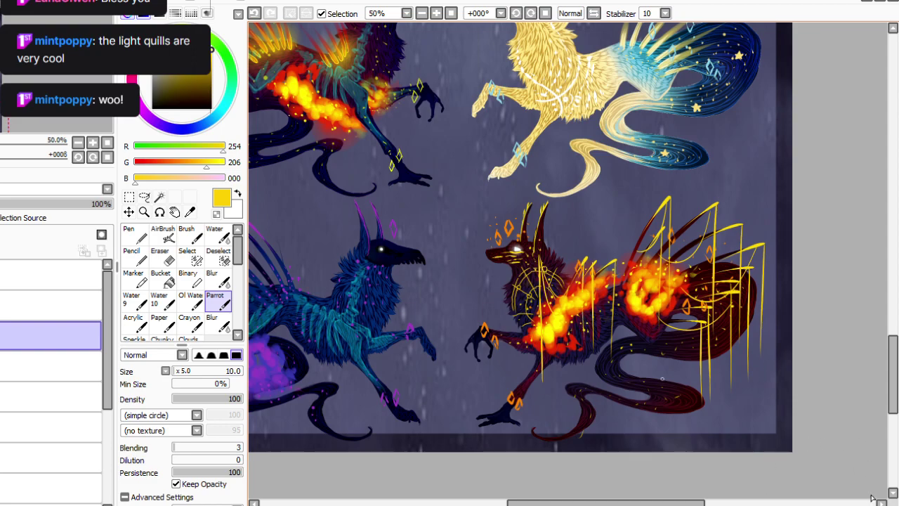
Paint small yellow tick and cross marks with a looped tassel on the dark red creature's lower tail, comparing with the layer hidden.
{"action": "left_click_drag", "start_coordinate": [658, 384], "coordinate": [658, 388]}
{"action": "left_click_drag", "start_coordinate": [662, 385], "coordinate": [669, 389]}
{"action": "left_click_drag", "start_coordinate": [669, 384], "coordinate": [671, 390]}
{"action": "mouse_move", "coordinate": [675, 385]}
{"action": "left_mouse_down"}
{"action": "mouse_move", "coordinate": [644, 401]}
{"action": "mouse_move", "coordinate": [650, 413]}
{"action": "left_mouse_up"}
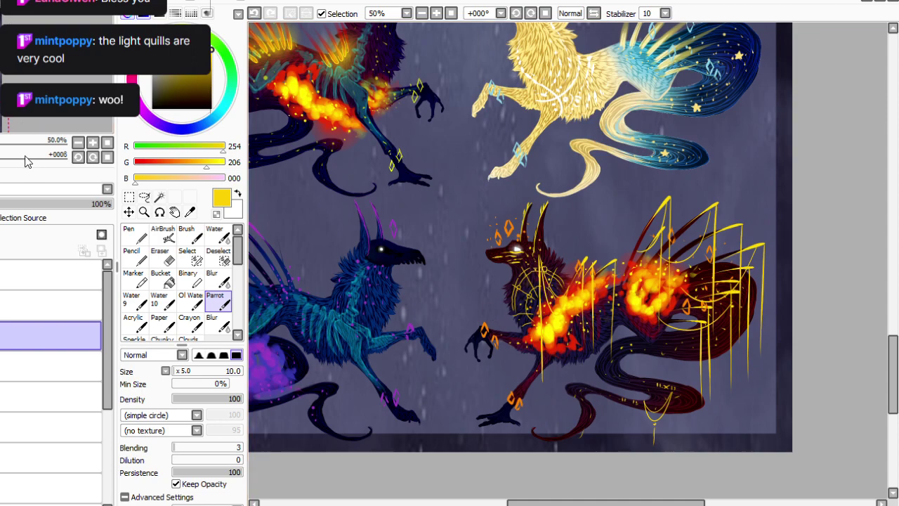
{"action": "key", "text": "ctrl+e"}
{"action": "left_click", "coordinate": [2, 336]}
{"action": "left_click", "coordinate": [2, 335]}
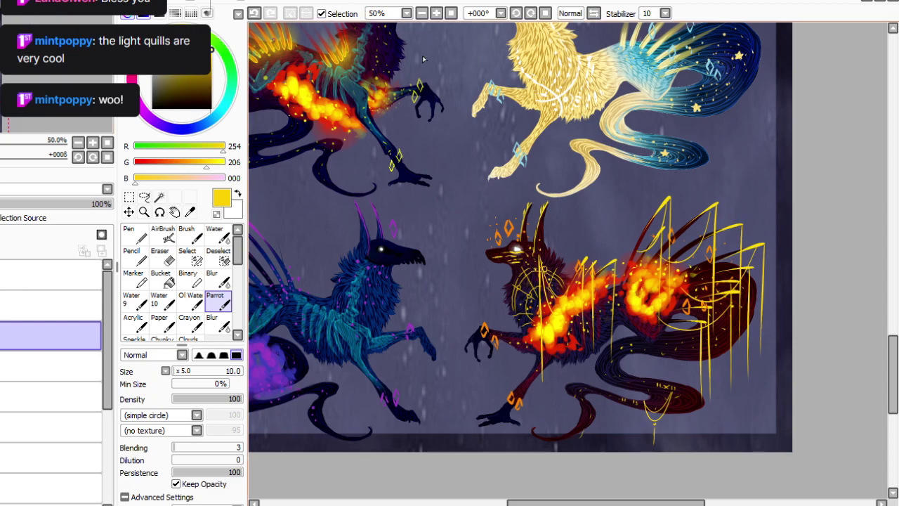
Paint yellow concentric circles ringed by dots and arcs on the dark red creature's flank, toggling the layer to compare.
{"action": "left_click", "coordinate": [437, 14]}
{"action": "left_click_drag", "start_coordinate": [623, 339], "coordinate": [614, 353]}
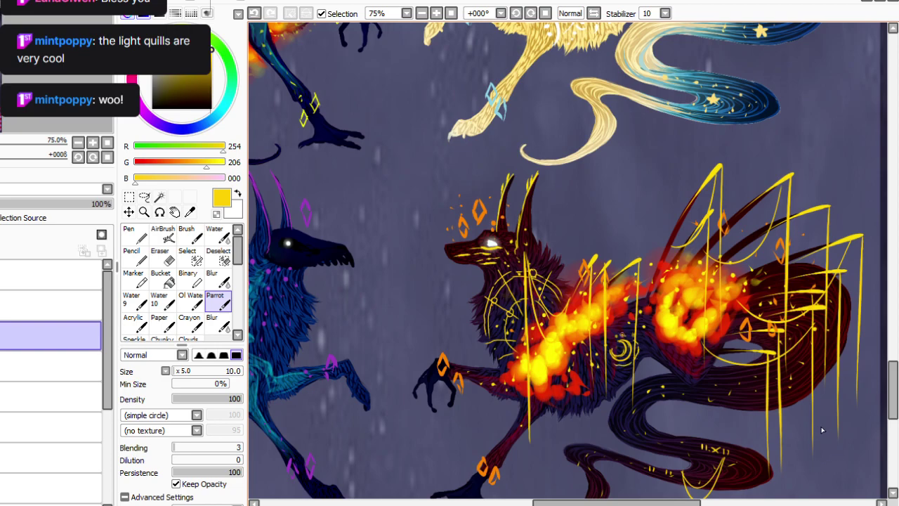
{"action": "left_click_drag", "start_coordinate": [645, 344], "coordinate": [634, 365]}
{"action": "mouse_move", "coordinate": [623, 324]}
{"action": "left_mouse_down"}
{"action": "mouse_move", "coordinate": [644, 339]}
{"action": "mouse_move", "coordinate": [599, 348]}
{"action": "mouse_move", "coordinate": [605, 367]}
{"action": "left_mouse_up"}
{"action": "left_click", "coordinate": [1, 336]}
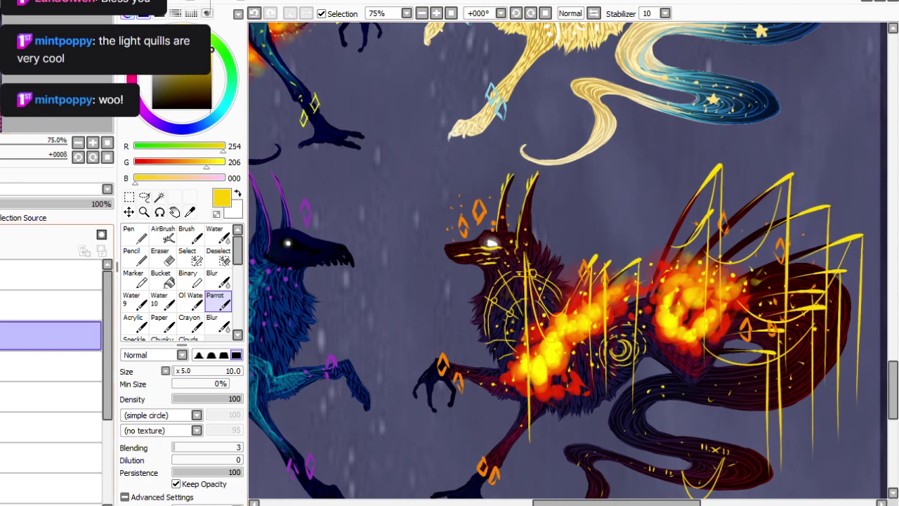
{"action": "left_click", "coordinate": [2, 336]}
{"action": "left_click", "coordinate": [2, 336]}
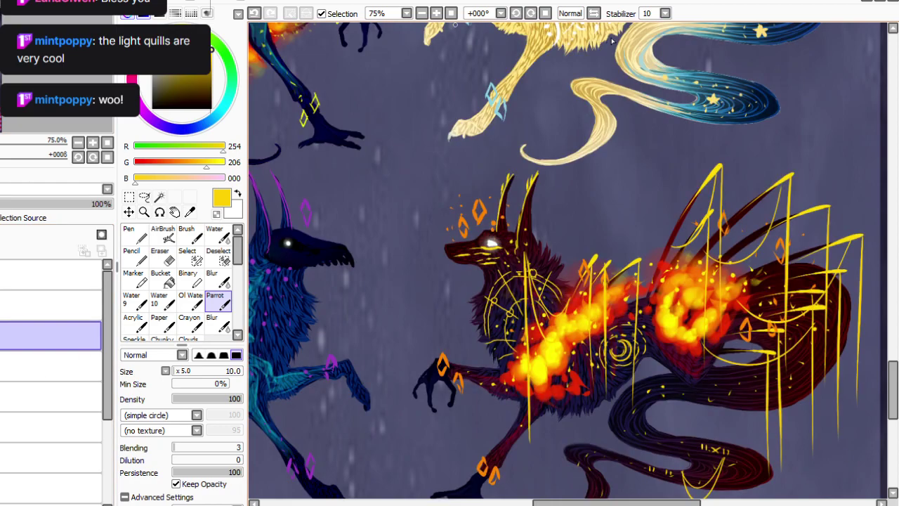
Sample the blue creature's teal, lighten it to RGB 110, 176, 198 and paint a strand hanging from behind its head.
{"action": "left_click", "coordinate": [451, 14]}
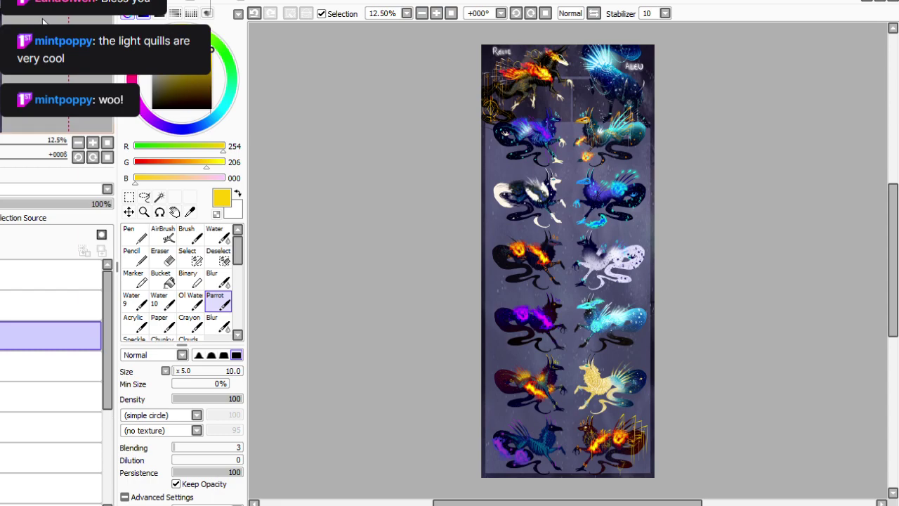
{"action": "left_click_drag", "start_coordinate": [893, 222], "coordinate": [893, 267]}
{"action": "left_click", "coordinate": [436, 13]}
{"action": "left_click", "coordinate": [437, 14]}
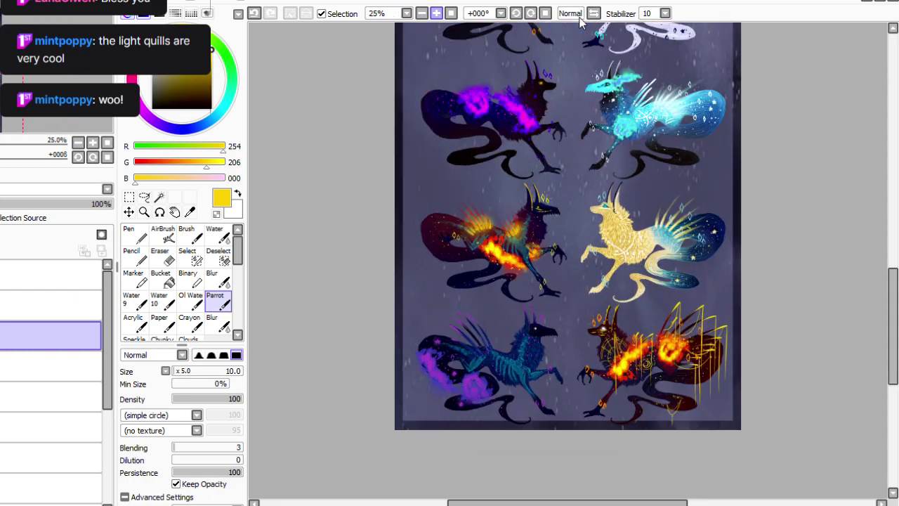
{"action": "left_click", "coordinate": [436, 14]}
{"action": "scroll", "coordinate": [752, 111], "scroll_direction": "down", "scroll_amount": 3}
{"action": "scroll", "coordinate": [753, 111], "scroll_direction": "up", "scroll_amount": 1}
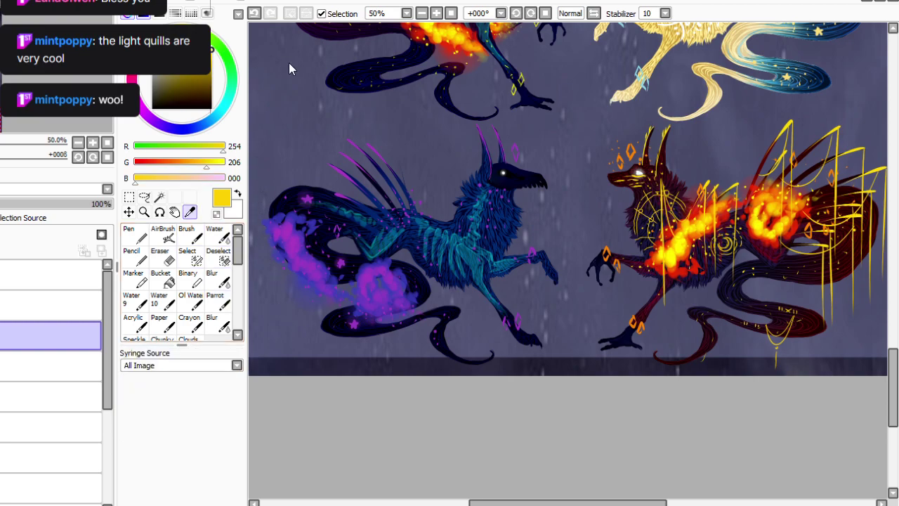
{"action": "left_click", "coordinate": [468, 261]}
{"action": "left_click_drag", "start_coordinate": [175, 73], "coordinate": [179, 63]}
{"action": "left_click", "coordinate": [219, 300]}
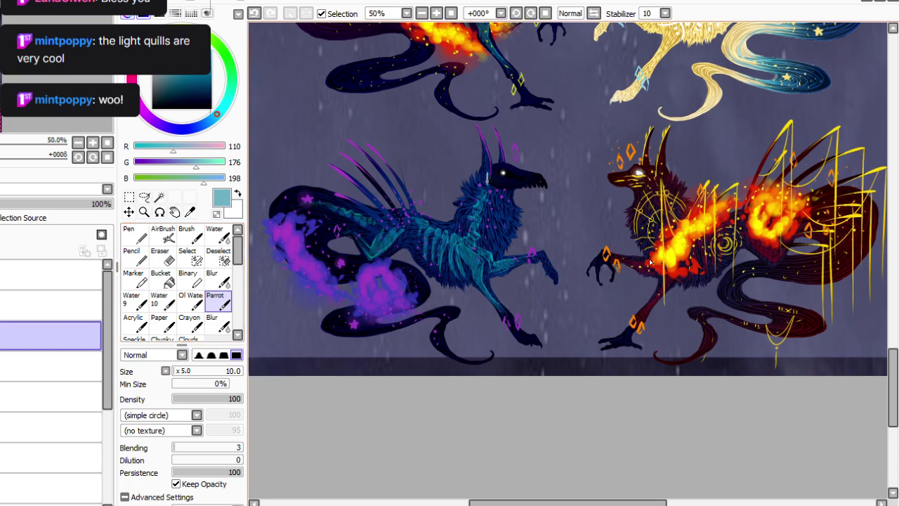
{"action": "key", "text": "ctrl+z"}
{"action": "left_click_drag", "start_coordinate": [487, 171], "coordinate": [493, 307]}
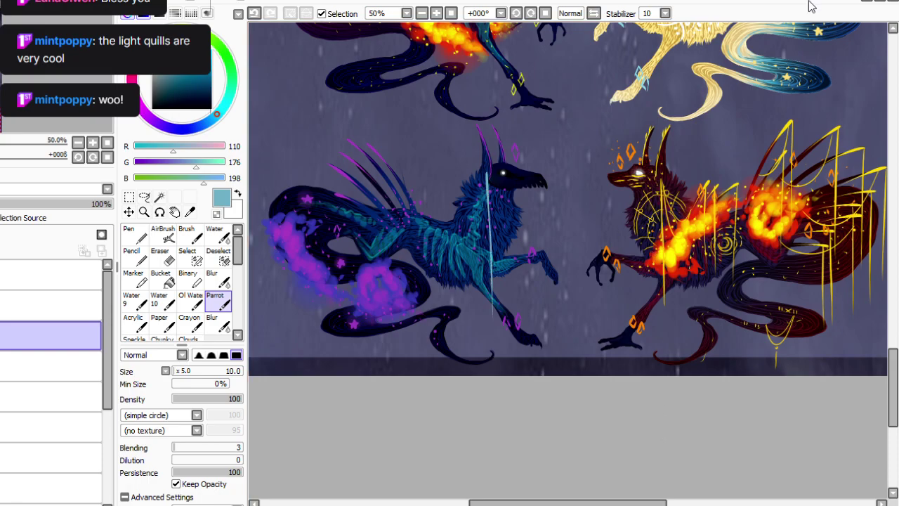
Paint small pale blue crescents and dots on the blue creature's forehead and cheek.
{"action": "left_click_drag", "start_coordinate": [893, 388], "coordinate": [893, 360]}
{"action": "left_click", "coordinate": [437, 13]}
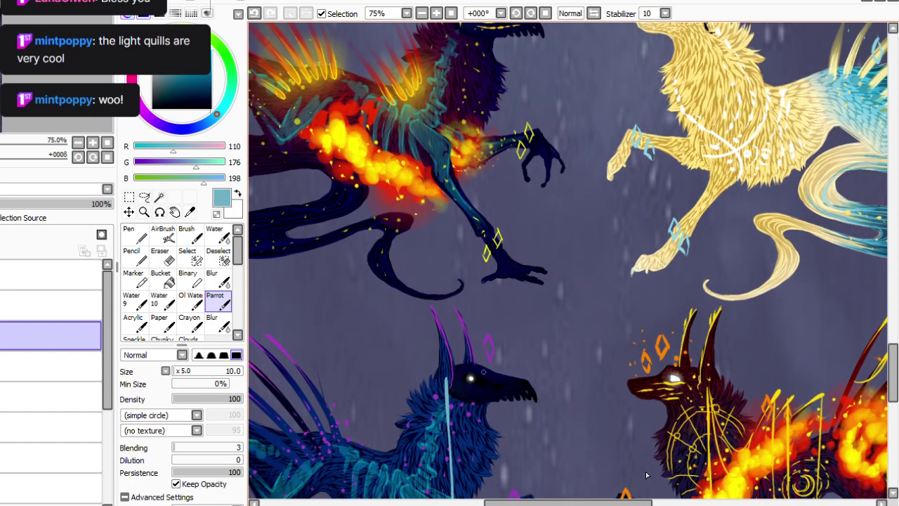
{"action": "mouse_move", "coordinate": [483, 370]}
{"action": "left_mouse_down"}
{"action": "mouse_move", "coordinate": [476, 364]}
{"action": "mouse_move", "coordinate": [480, 374]}
{"action": "left_mouse_up"}
{"action": "key", "text": "ctrl+z"}
{"action": "left_click", "coordinate": [255, 13]}
{"action": "left_click_drag", "start_coordinate": [473, 365], "coordinate": [500, 378]}
{"action": "left_click", "coordinate": [490, 377]}
{"action": "left_click", "coordinate": [483, 376]}
Paint pale blue strands hanging straight down from each of the blue creature's spine tips.
{"action": "scroll", "coordinate": [596, 300], "scroll_direction": "down", "scroll_amount": 3}
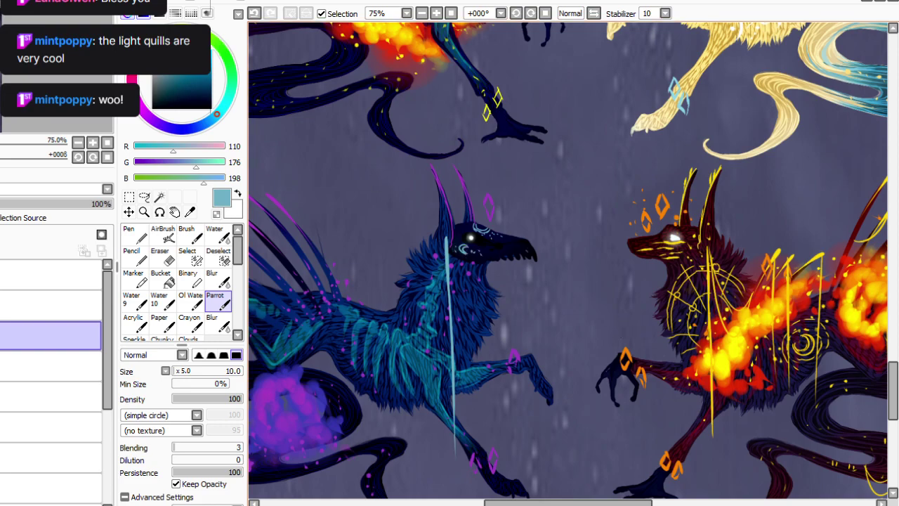
{"action": "scroll", "coordinate": [492, 246], "scroll_direction": "down", "scroll_amount": 2}
{"action": "left_click_drag", "start_coordinate": [568, 503], "coordinate": [540, 503]}
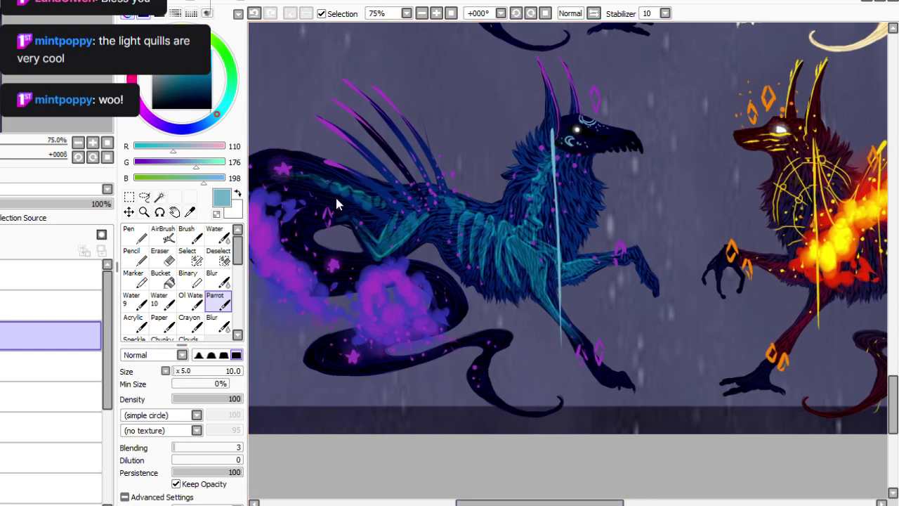
{"action": "left_click_drag", "start_coordinate": [374, 88], "coordinate": [378, 190]}
{"action": "left_click_drag", "start_coordinate": [345, 81], "coordinate": [350, 209]}
{"action": "left_click_drag", "start_coordinate": [333, 103], "coordinate": [335, 217]}
{"action": "left_click_drag", "start_coordinate": [321, 120], "coordinate": [323, 231]}
{"action": "left_click_drag", "start_coordinate": [330, 164], "coordinate": [331, 299]}
Paint a pale blue swirl surrounded by broken concentric arcs on the blue creature's shoulder.
{"action": "mouse_move", "coordinate": [527, 250]}
{"action": "left_mouse_down"}
{"action": "mouse_move", "coordinate": [513, 266]}
{"action": "mouse_move", "coordinate": [520, 245]}
{"action": "mouse_move", "coordinate": [511, 263]}
{"action": "mouse_move", "coordinate": [541, 245]}
{"action": "mouse_move", "coordinate": [539, 274]}
{"action": "mouse_move", "coordinate": [513, 273]}
{"action": "left_mouse_up"}
{"action": "mouse_move", "coordinate": [513, 244]}
{"action": "left_mouse_down"}
{"action": "mouse_move", "coordinate": [541, 245]}
{"action": "mouse_move", "coordinate": [512, 274]}
{"action": "mouse_move", "coordinate": [525, 287]}
{"action": "left_mouse_up"}
{"action": "mouse_move", "coordinate": [523, 231]}
{"action": "left_mouse_down"}
{"action": "mouse_move", "coordinate": [499, 250]}
{"action": "mouse_move", "coordinate": [514, 287]}
{"action": "left_mouse_up"}
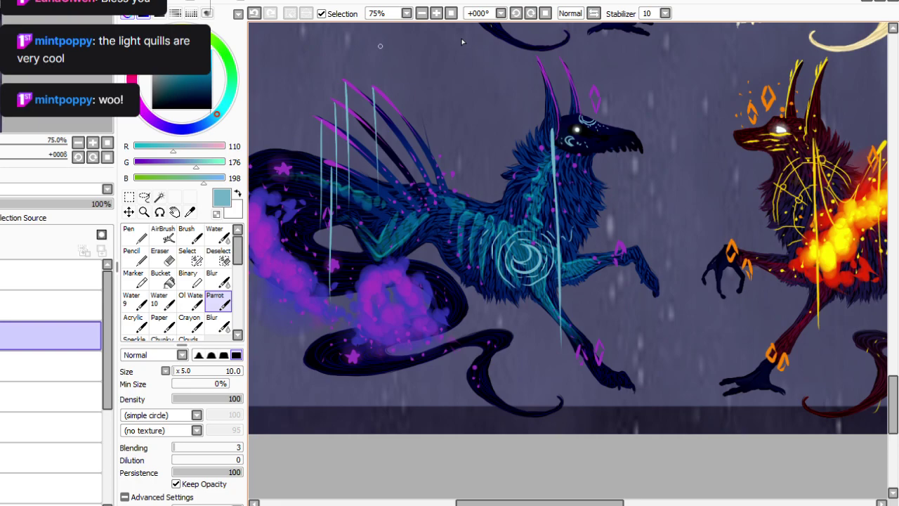
Drape pale blue strands between the blue creature's spines and from its spines and neck to the shoulder swirl.
{"action": "mouse_move", "coordinate": [373, 88]}
{"action": "left_mouse_down"}
{"action": "mouse_move", "coordinate": [383, 123]}
{"action": "mouse_move", "coordinate": [433, 167]}
{"action": "left_mouse_up"}
{"action": "left_click_drag", "start_coordinate": [553, 135], "coordinate": [512, 256]}
{"action": "left_click_drag", "start_coordinate": [374, 156], "coordinate": [512, 264]}
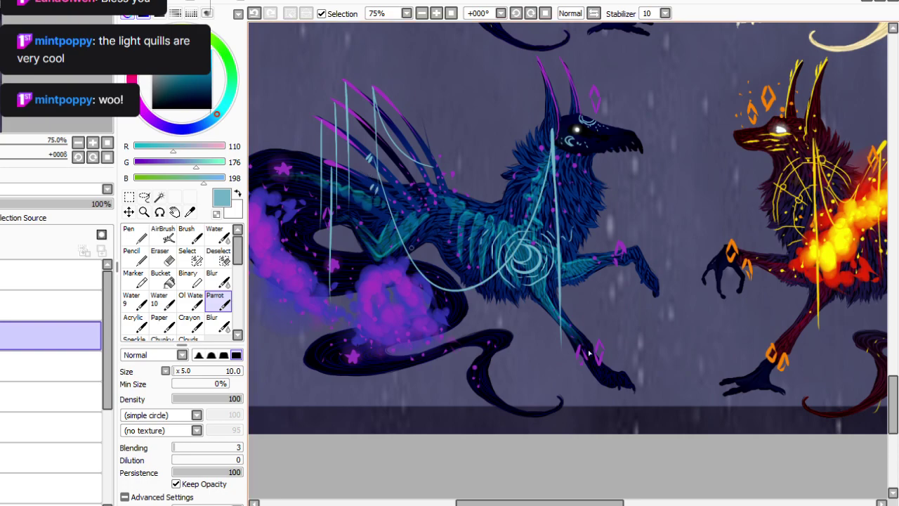
Add a fringe of short strokes under the blue creature's long draped strand and compare with the layer hidden and shown.
{"action": "left_click_drag", "start_coordinate": [451, 296], "coordinate": [457, 328]}
{"action": "mouse_move", "coordinate": [466, 294]}
{"action": "left_mouse_down"}
{"action": "mouse_move", "coordinate": [430, 292]}
{"action": "mouse_move", "coordinate": [438, 290]}
{"action": "mouse_move", "coordinate": [438, 319]}
{"action": "left_mouse_up"}
{"action": "mouse_move", "coordinate": [432, 288]}
{"action": "left_mouse_down"}
{"action": "mouse_move", "coordinate": [432, 306]}
{"action": "mouse_move", "coordinate": [424, 297]}
{"action": "left_mouse_up"}
{"action": "left_click_drag", "start_coordinate": [415, 273], "coordinate": [416, 282]}
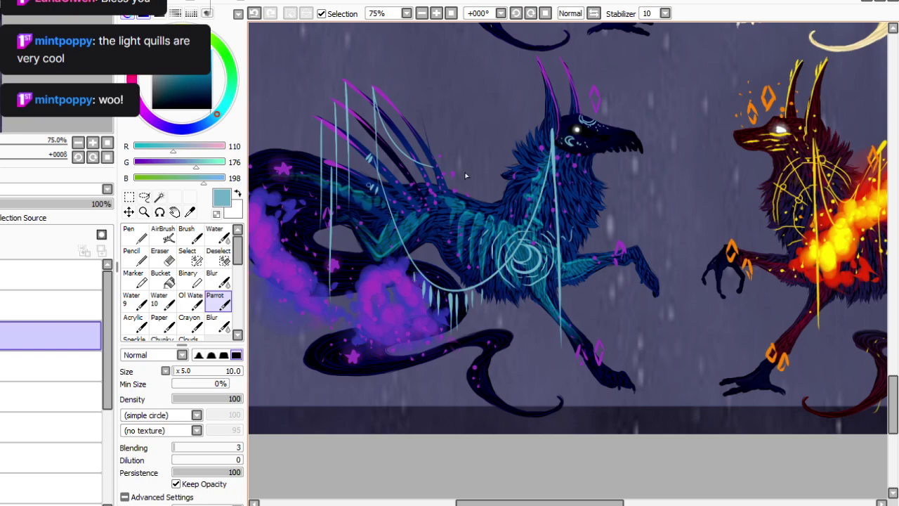
{"action": "left_click", "coordinate": [422, 13]}
{"action": "mouse_move", "coordinate": [634, 503]}
{"action": "left_mouse_down"}
{"action": "mouse_move", "coordinate": [674, 503]}
{"action": "mouse_move", "coordinate": [601, 503]}
{"action": "mouse_move", "coordinate": [647, 503]}
{"action": "left_mouse_up"}
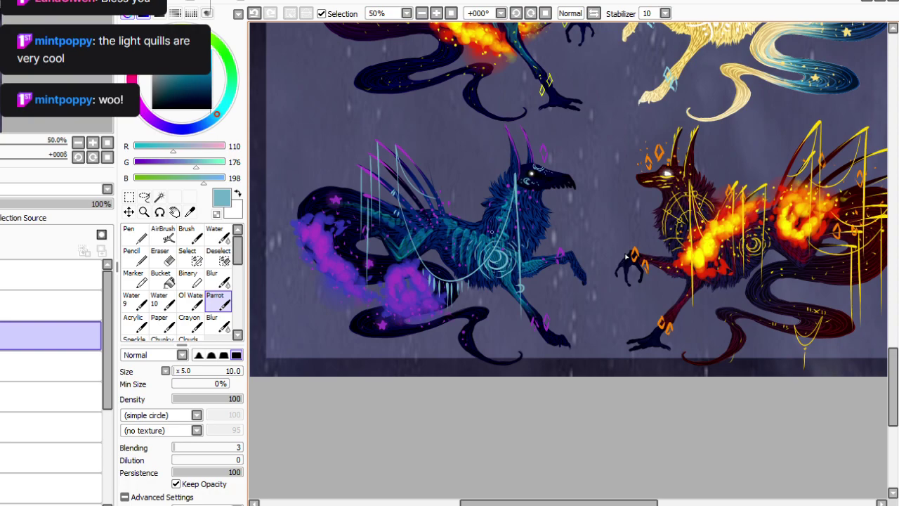
{"action": "left_click", "coordinate": [0, 336]}
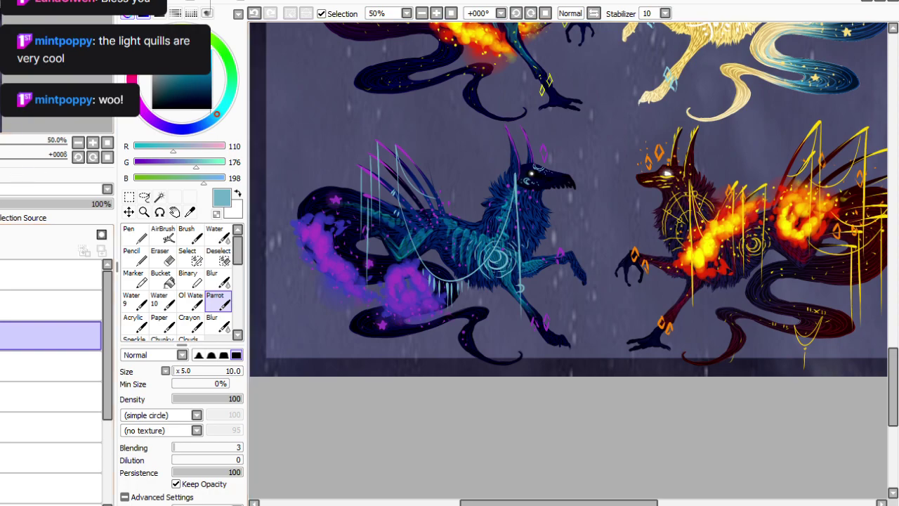
{"action": "left_click", "coordinate": [0, 336]}
{"action": "left_click", "coordinate": [0, 336]}
Sample golden yellow from the fiery dark blue creature's ear and paint loops and long strands hanging behind its head.
{"action": "scroll", "coordinate": [569, 260], "scroll_direction": "up", "scroll_amount": 5}
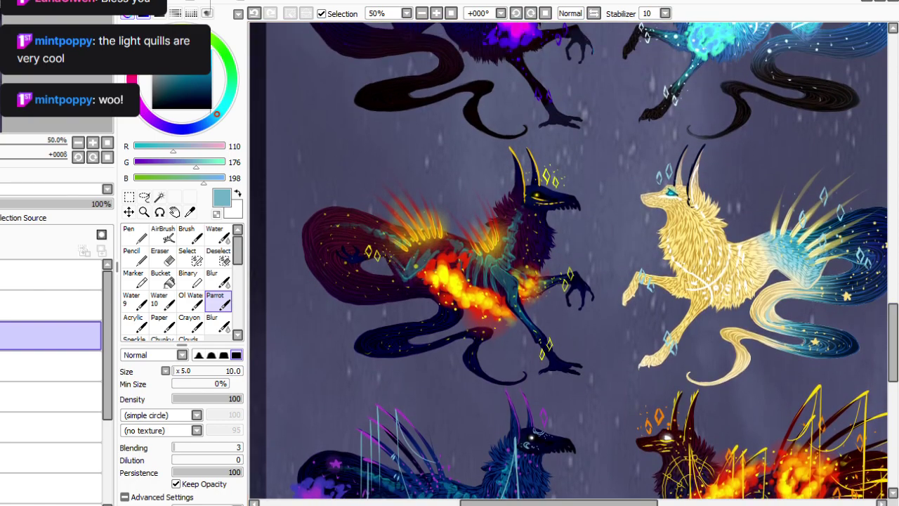
{"action": "left_click", "coordinate": [437, 13]}
{"action": "left_click", "coordinate": [190, 212]}
{"action": "left_click", "coordinate": [501, 146]}
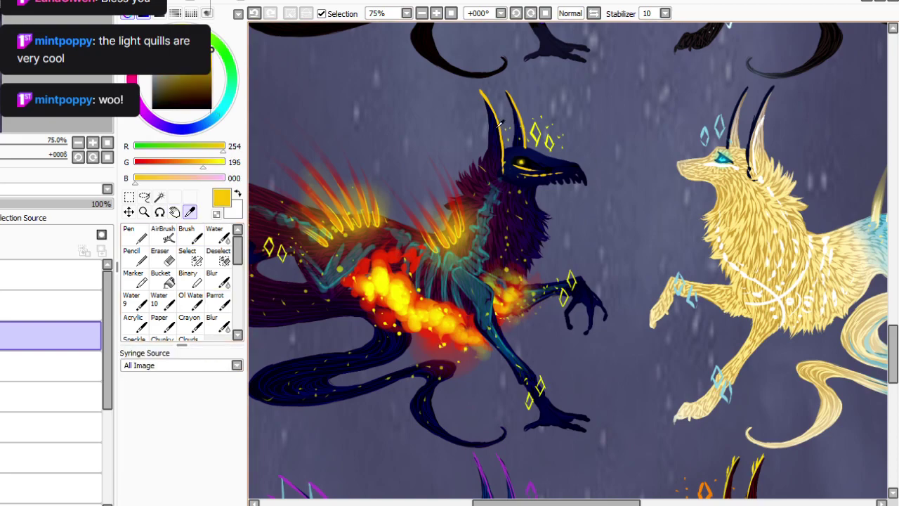
{"action": "left_click", "coordinate": [218, 302]}
{"action": "left_click_drag", "start_coordinate": [494, 167], "coordinate": [496, 393]}
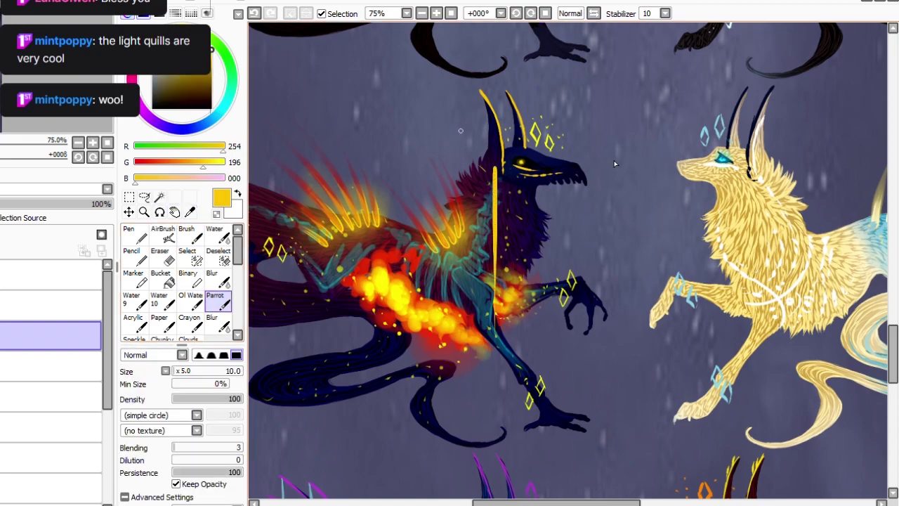
{"action": "key", "text": "ctrl+z"}
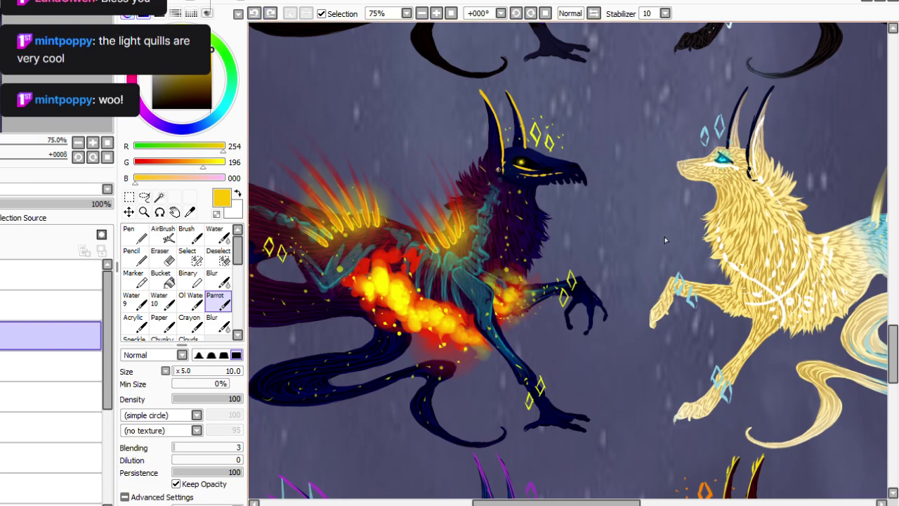
{"action": "key", "text": "ctrl+y"}
{"action": "left_click_drag", "start_coordinate": [492, 175], "coordinate": [488, 147]}
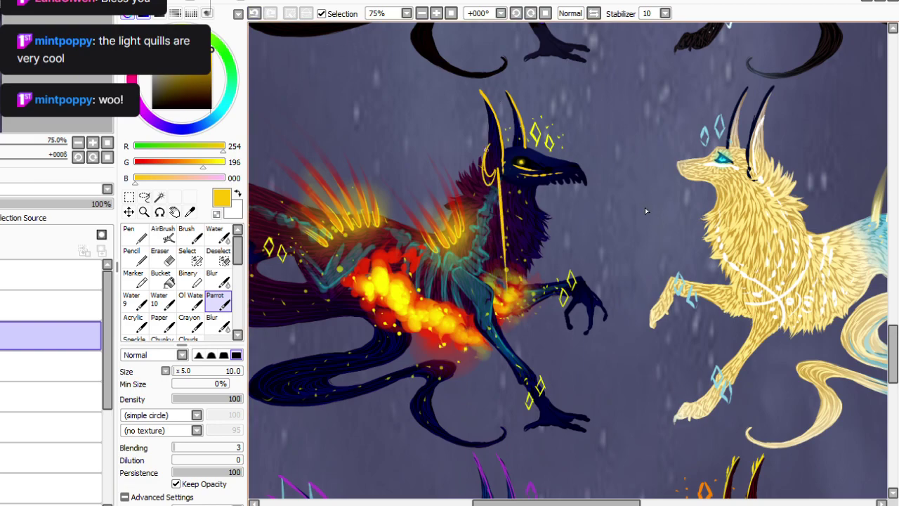
{"action": "left_click_drag", "start_coordinate": [486, 204], "coordinate": [499, 361]}
Paint golden bands, draped loops and hanging strands on both front legs of the fiery dark blue creature.
{"action": "left_click_drag", "start_coordinate": [506, 503], "coordinate": [475, 503]}
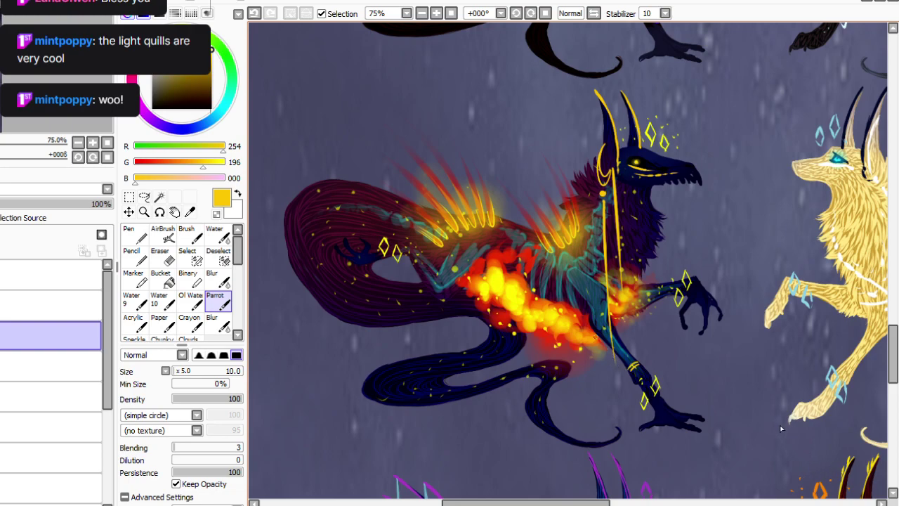
{"action": "mouse_move", "coordinate": [633, 370]}
{"action": "left_mouse_down"}
{"action": "mouse_move", "coordinate": [625, 377]}
{"action": "mouse_move", "coordinate": [608, 344]}
{"action": "left_mouse_up"}
{"action": "mouse_move", "coordinate": [631, 373]}
{"action": "left_mouse_down"}
{"action": "mouse_move", "coordinate": [626, 378]}
{"action": "mouse_move", "coordinate": [608, 346]}
{"action": "left_mouse_up"}
{"action": "mouse_move", "coordinate": [619, 409]}
{"action": "left_mouse_down"}
{"action": "mouse_move", "coordinate": [620, 432]}
{"action": "mouse_move", "coordinate": [563, 436]}
{"action": "left_mouse_up"}
{"action": "mouse_move", "coordinate": [675, 283]}
{"action": "left_mouse_down"}
{"action": "mouse_move", "coordinate": [673, 296]}
{"action": "mouse_move", "coordinate": [641, 293]}
{"action": "mouse_move", "coordinate": [645, 305]}
{"action": "left_mouse_up"}
{"action": "mouse_move", "coordinate": [643, 286]}
{"action": "left_mouse_down"}
{"action": "mouse_move", "coordinate": [668, 300]}
{"action": "mouse_move", "coordinate": [647, 304]}
{"action": "mouse_move", "coordinate": [661, 385]}
{"action": "left_mouse_up"}
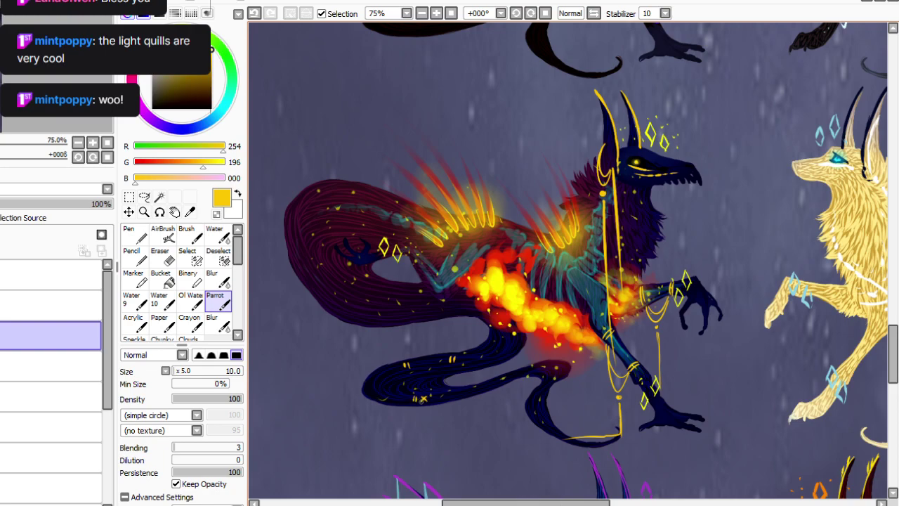
Paint golden draped loops with hanging tassels on the fiery dark blue creature's lower tail and raised hind leg.
{"action": "mouse_move", "coordinate": [453, 365]}
{"action": "left_mouse_down"}
{"action": "mouse_move", "coordinate": [423, 395]}
{"action": "mouse_move", "coordinate": [447, 405]}
{"action": "mouse_move", "coordinate": [425, 400]}
{"action": "left_mouse_up"}
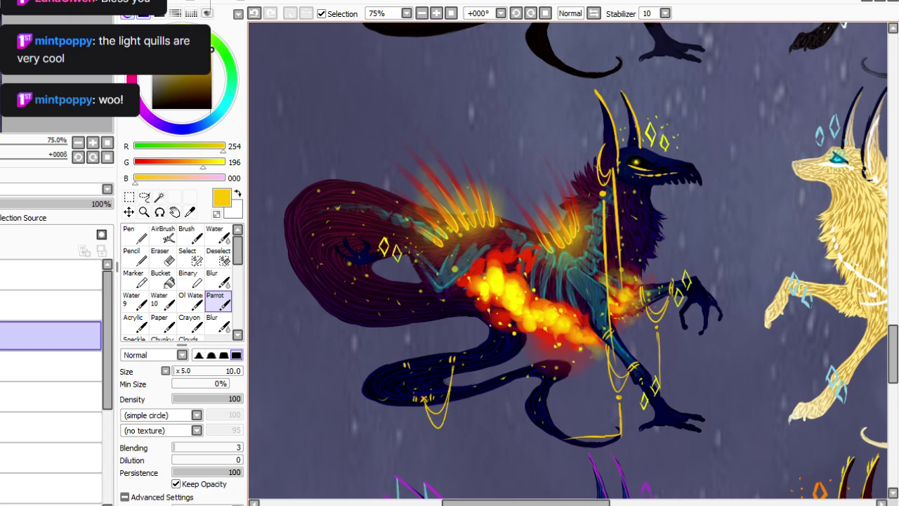
{"action": "left_click_drag", "start_coordinate": [435, 447], "coordinate": [381, 449]}
{"action": "mouse_move", "coordinate": [430, 265]}
{"action": "left_mouse_down"}
{"action": "mouse_move", "coordinate": [411, 277]}
{"action": "mouse_move", "coordinate": [417, 281]}
{"action": "mouse_move", "coordinate": [384, 261]}
{"action": "left_mouse_up"}
{"action": "left_click_drag", "start_coordinate": [408, 296], "coordinate": [408, 338]}
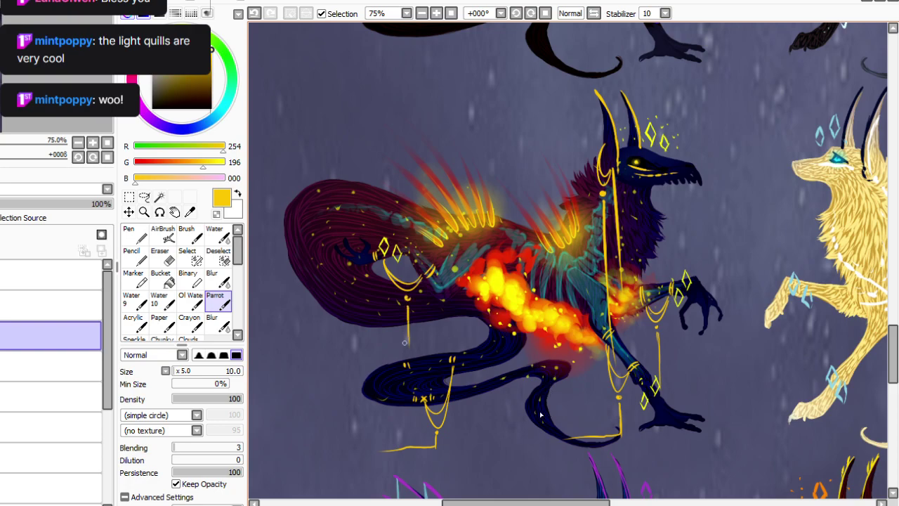
Drape a long golden strand from the creature's neck to its hind-leg tassel and add a circle ornament at its lowest point.
{"action": "mouse_move", "coordinate": [600, 203]}
{"action": "left_mouse_down"}
{"action": "mouse_move", "coordinate": [458, 346]}
{"action": "mouse_move", "coordinate": [409, 297]}
{"action": "left_mouse_up"}
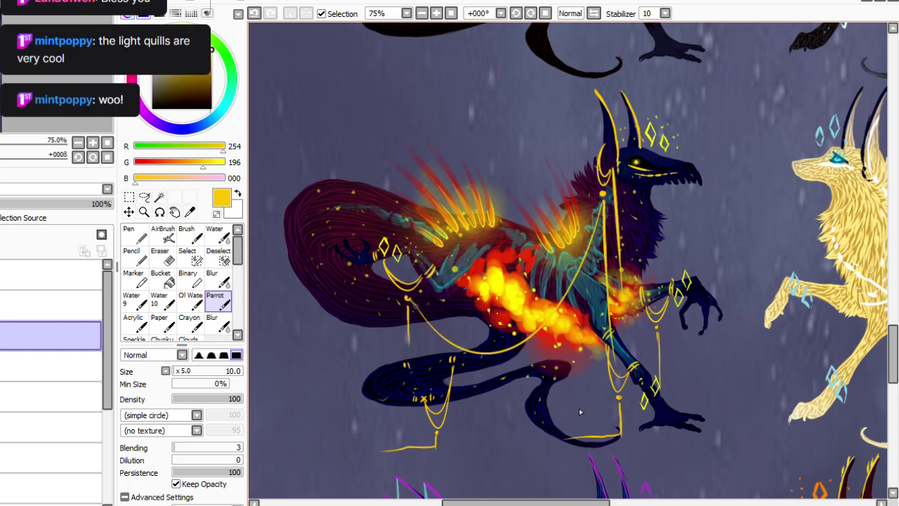
{"action": "left_click_drag", "start_coordinate": [493, 360], "coordinate": [511, 356]}
{"action": "left_click", "coordinate": [423, 13]}
{"action": "left_click", "coordinate": [451, 13]}
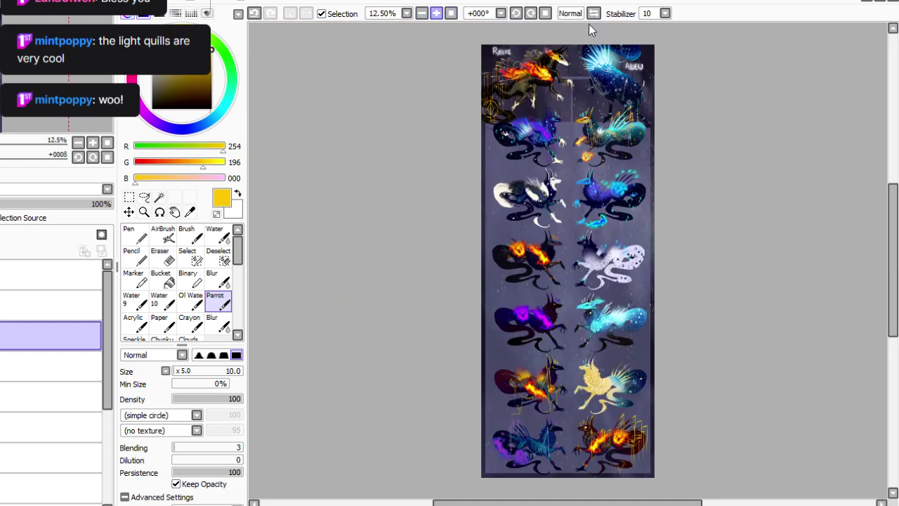
Mix a dark teal of RGB 0, 145, 162, set the brush size to 20 and paint a strand hanging behind the cream creature's head.
{"action": "left_click_drag", "start_coordinate": [893, 264], "coordinate": [893, 320]}
{"action": "left_click", "coordinate": [436, 13]}
{"action": "left_click", "coordinate": [437, 13]}
{"action": "left_click", "coordinate": [436, 13]}
{"action": "left_click_drag", "start_coordinate": [893, 373], "coordinate": [893, 343]}
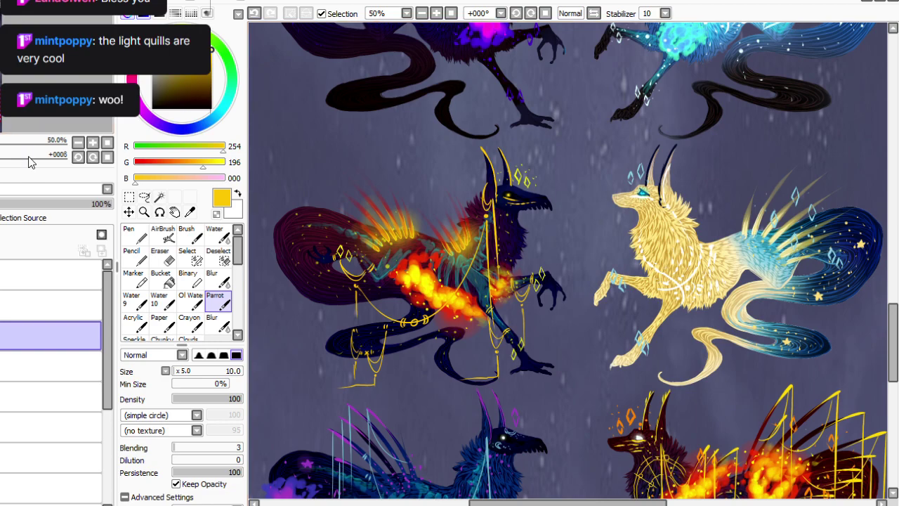
{"action": "left_click_drag", "start_coordinate": [570, 503], "coordinate": [601, 504]}
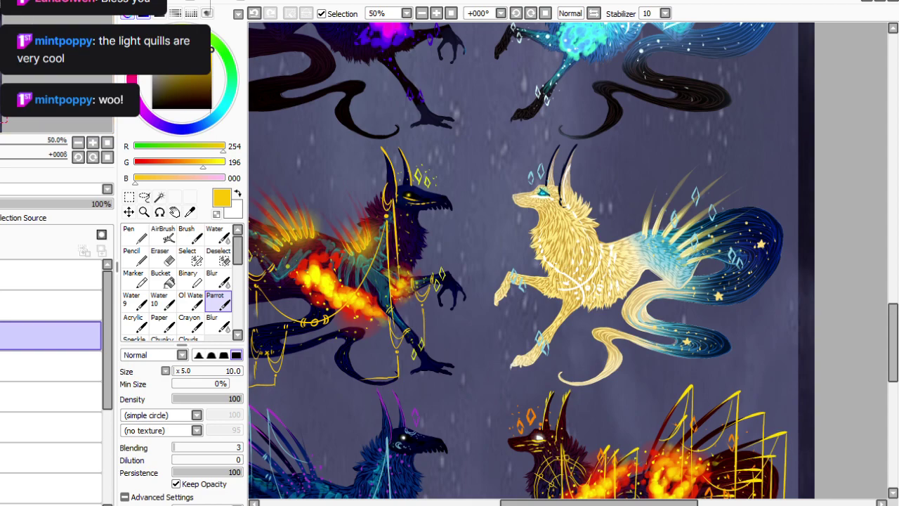
{"action": "left_click", "coordinate": [295, 308], "text": "alt"}
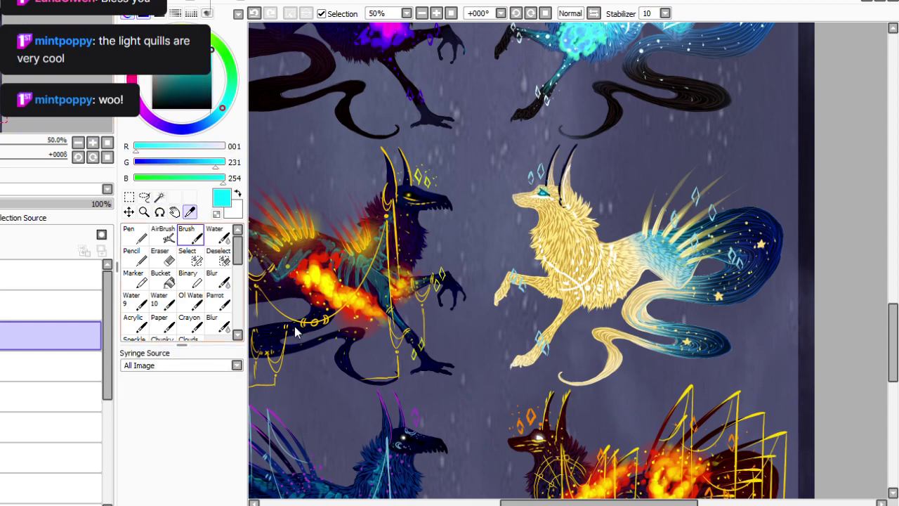
{"action": "left_click_drag", "start_coordinate": [211, 64], "coordinate": [211, 72]}
{"action": "left_click", "coordinate": [176, 371]}
{"action": "left_click_drag", "start_coordinate": [566, 203], "coordinate": [570, 359]}
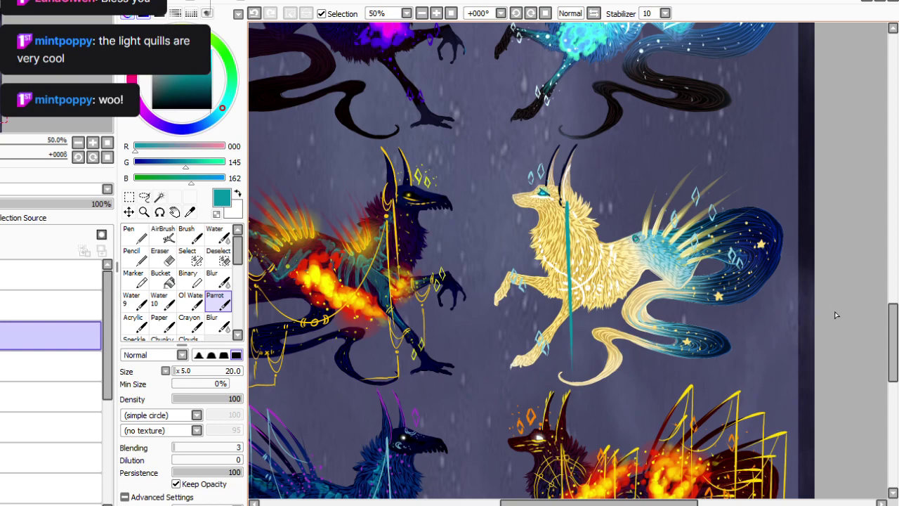
Paint a long teal strand draped from behind the cream creature's head to its blue hindquarters.
{"action": "left_click_drag", "start_coordinate": [632, 242], "coordinate": [585, 246]}
{"action": "left_click", "coordinate": [255, 13]}
{"action": "left_click_drag", "start_coordinate": [691, 265], "coordinate": [610, 304]}
{"action": "key", "text": "ctrl+z"}
{"action": "key", "text": "ctrl+y"}
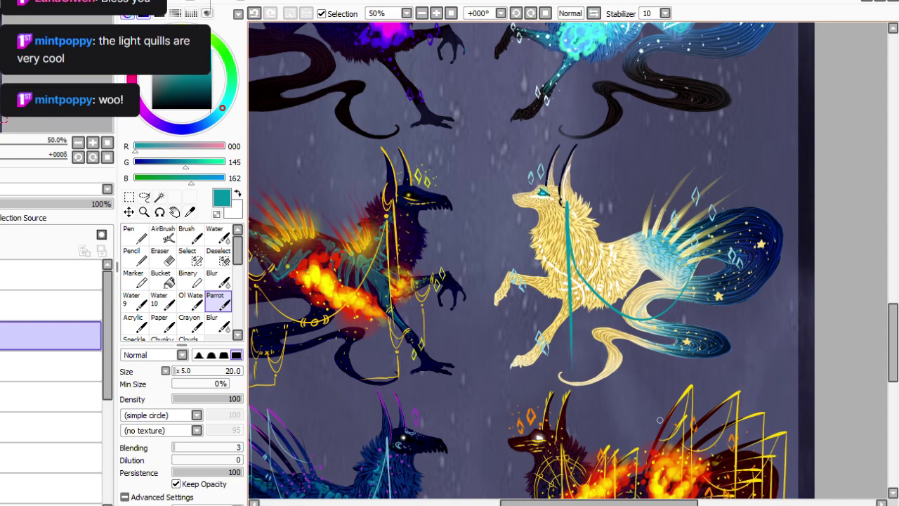
Paint teal crossed bands around both of the cream creature's front legs and across its lower tail.
{"action": "mouse_move", "coordinate": [540, 278]}
{"action": "left_mouse_down"}
{"action": "mouse_move", "coordinate": [538, 293]}
{"action": "mouse_move", "coordinate": [528, 286]}
{"action": "left_mouse_up"}
{"action": "left_click_drag", "start_coordinate": [522, 275], "coordinate": [520, 283]}
{"action": "mouse_move", "coordinate": [557, 313]}
{"action": "left_mouse_down"}
{"action": "mouse_move", "coordinate": [566, 324]}
{"action": "mouse_move", "coordinate": [555, 341]}
{"action": "left_mouse_up"}
{"action": "left_click_drag", "start_coordinate": [632, 329], "coordinate": [639, 344]}
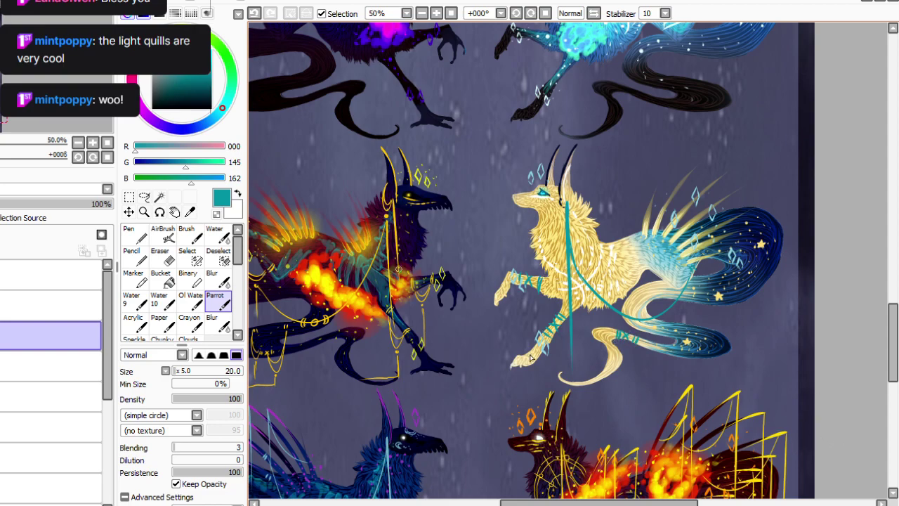
Drape a second teal strand across the cream creature's back, adding circle ornaments with hanging fringes on both strands and a draped strand on the tail.
{"action": "mouse_move", "coordinate": [657, 233]}
{"action": "left_mouse_down"}
{"action": "mouse_move", "coordinate": [632, 264]}
{"action": "mouse_move", "coordinate": [603, 259]}
{"action": "mouse_move", "coordinate": [566, 205]}
{"action": "left_mouse_up"}
{"action": "mouse_move", "coordinate": [626, 265]}
{"action": "left_mouse_down"}
{"action": "mouse_move", "coordinate": [629, 292]}
{"action": "mouse_move", "coordinate": [641, 282]}
{"action": "mouse_move", "coordinate": [619, 280]}
{"action": "mouse_move", "coordinate": [619, 290]}
{"action": "left_mouse_up"}
{"action": "left_click_drag", "start_coordinate": [612, 266], "coordinate": [613, 285]}
{"action": "mouse_move", "coordinate": [647, 318]}
{"action": "left_mouse_down"}
{"action": "mouse_move", "coordinate": [645, 352]}
{"action": "mouse_move", "coordinate": [656, 332]}
{"action": "left_mouse_up"}
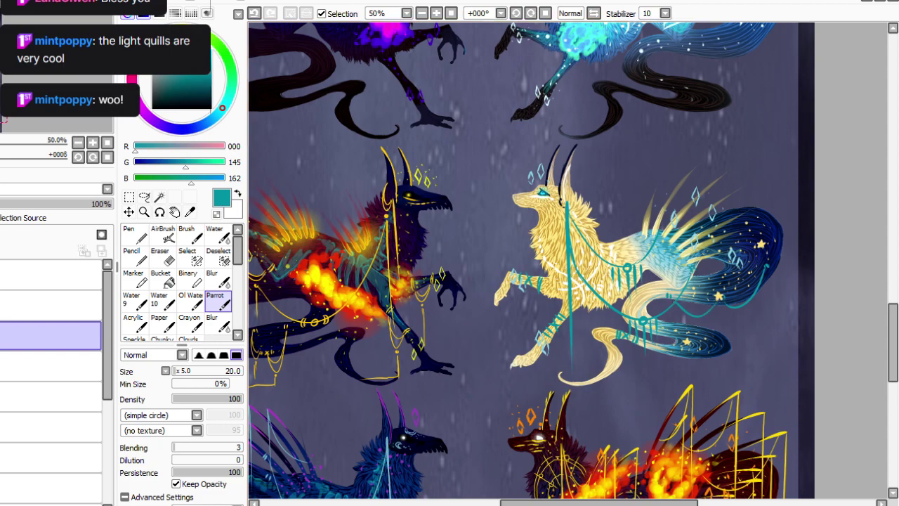
{"action": "left_click", "coordinate": [372, 40]}
{"action": "key", "text": "ctrl+y"}
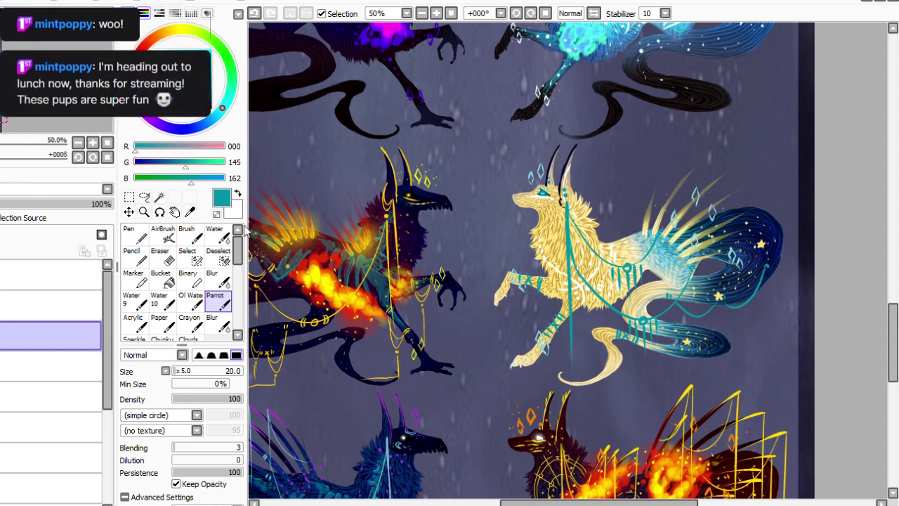
Sample bright yellow of RGB 254, 254, 0 and paint a curved marking above the fiery dark blue creature's eye.
{"action": "left_click", "coordinate": [189, 212]}
{"action": "left_click", "coordinate": [668, 472]}
{"action": "left_click", "coordinate": [224, 300]}
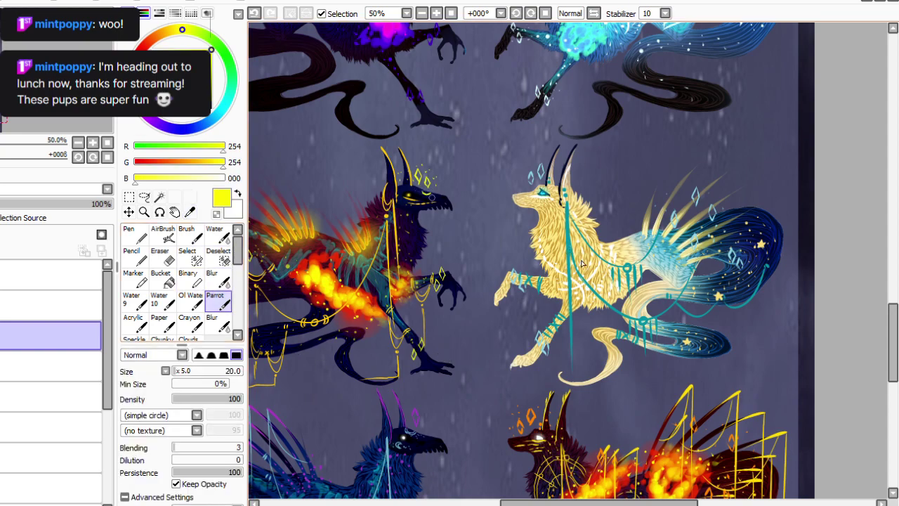
{"action": "scroll", "coordinate": [451, 191], "scroll_direction": "up", "scroll_amount": 1}
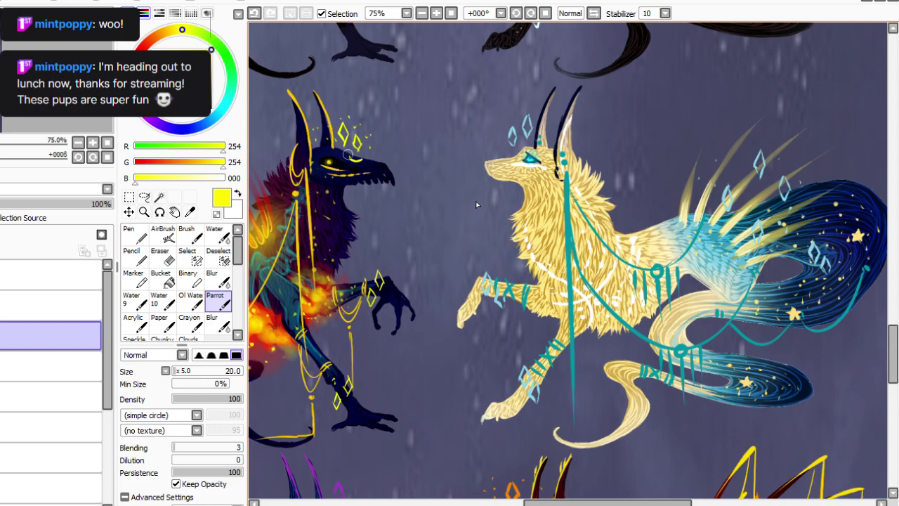
{"action": "left_click_drag", "start_coordinate": [347, 156], "coordinate": [363, 159]}
{"action": "left_click", "coordinate": [254, 13]}
Sample dark navy of RGB 0, 8, 40 and paint a curved marking with dots under the cream creature's eye and a cross on its chest.
{"action": "left_click", "coordinate": [190, 212]}
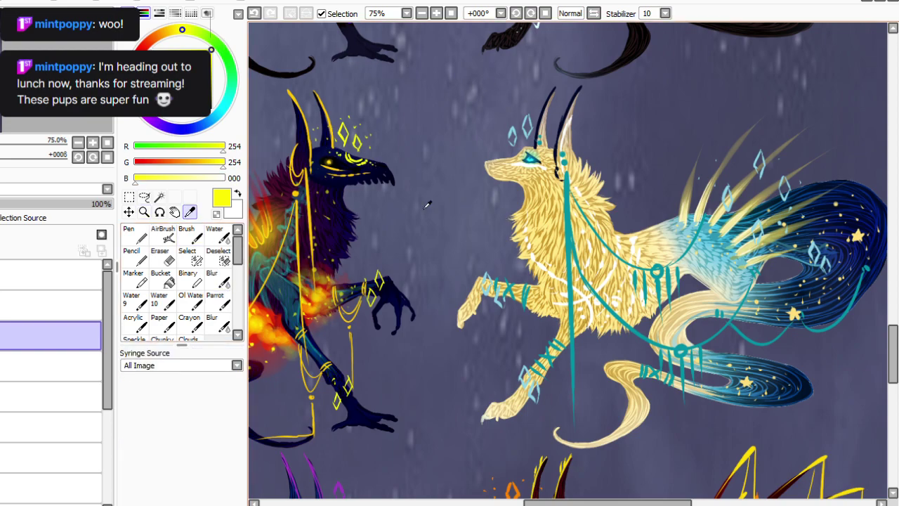
{"action": "left_click", "coordinate": [762, 124]}
{"action": "left_click", "coordinate": [218, 301]}
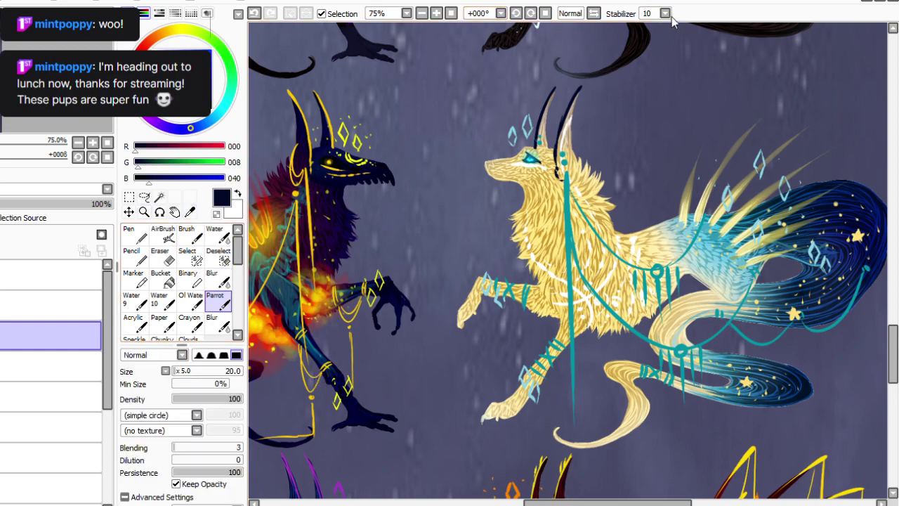
{"action": "left_click", "coordinate": [516, 14]}
{"action": "key", "text": "Home"}
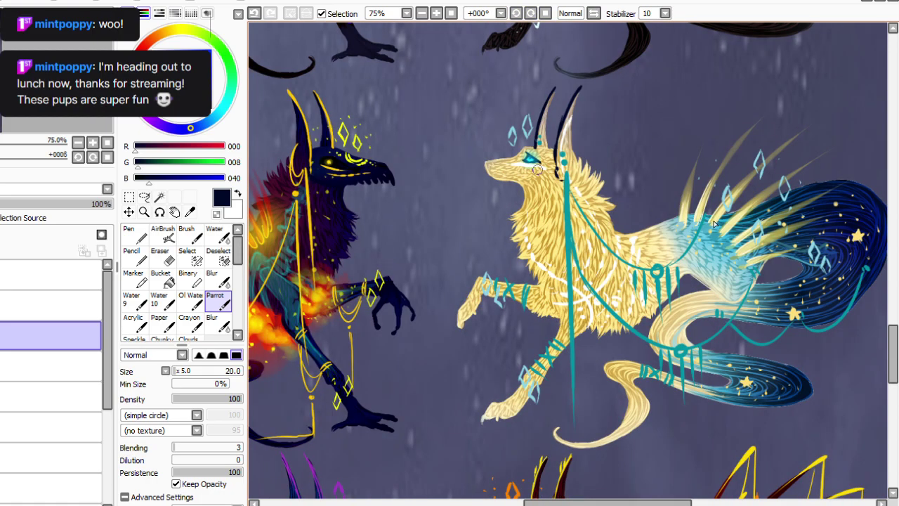
{"action": "left_click_drag", "start_coordinate": [534, 172], "coordinate": [542, 176]}
{"action": "left_click", "coordinate": [255, 14]}
{"action": "left_click", "coordinate": [531, 173]}
{"action": "left_click", "coordinate": [524, 174]}
{"action": "left_click", "coordinate": [518, 173]}
{"action": "left_click", "coordinate": [548, 174]}
{"action": "left_click", "coordinate": [552, 175]}
{"action": "mouse_move", "coordinate": [576, 294]}
{"action": "left_mouse_down"}
{"action": "mouse_move", "coordinate": [591, 308]}
{"action": "mouse_move", "coordinate": [592, 297]}
{"action": "left_mouse_up"}
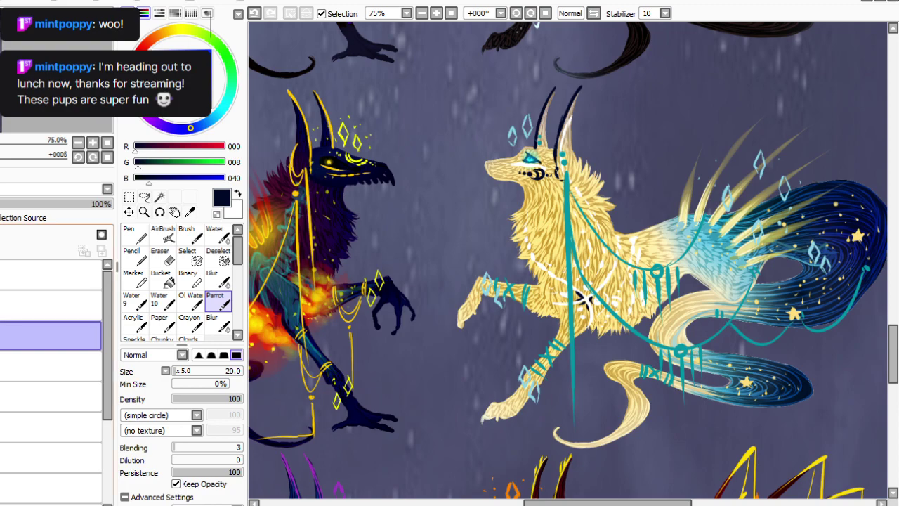
Look over the rows of creature designs above the cream creature to check their decorations.
{"action": "left_click", "coordinate": [451, 14]}
{"action": "left_click", "coordinate": [436, 13]}
{"action": "left_click", "coordinate": [436, 13]}
{"action": "mouse_move", "coordinate": [893, 260]}
{"action": "left_mouse_down"}
{"action": "mouse_move", "coordinate": [893, 352]}
{"action": "mouse_move", "coordinate": [893, 246]}
{"action": "left_mouse_up"}
{"action": "scroll", "coordinate": [568, 260], "scroll_direction": "down", "scroll_amount": 8}
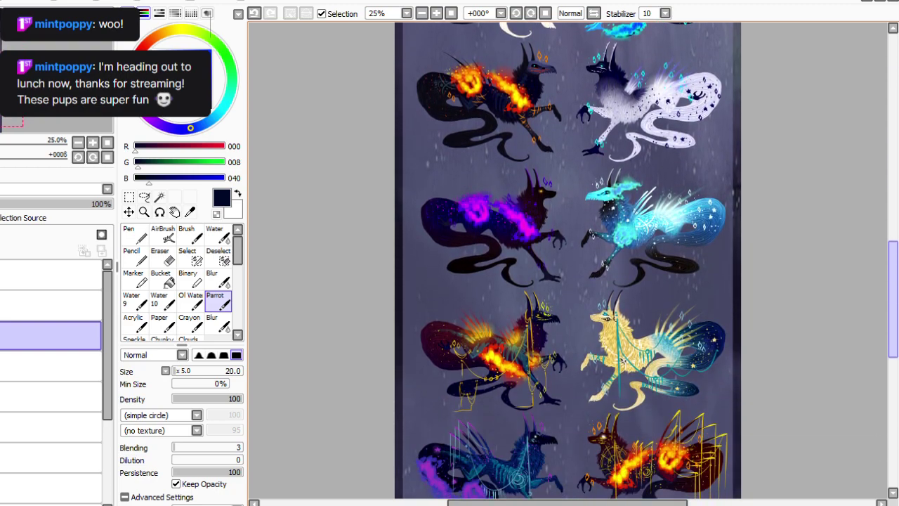
{"action": "scroll", "coordinate": [830, 179], "scroll_direction": "up", "scroll_amount": 5}
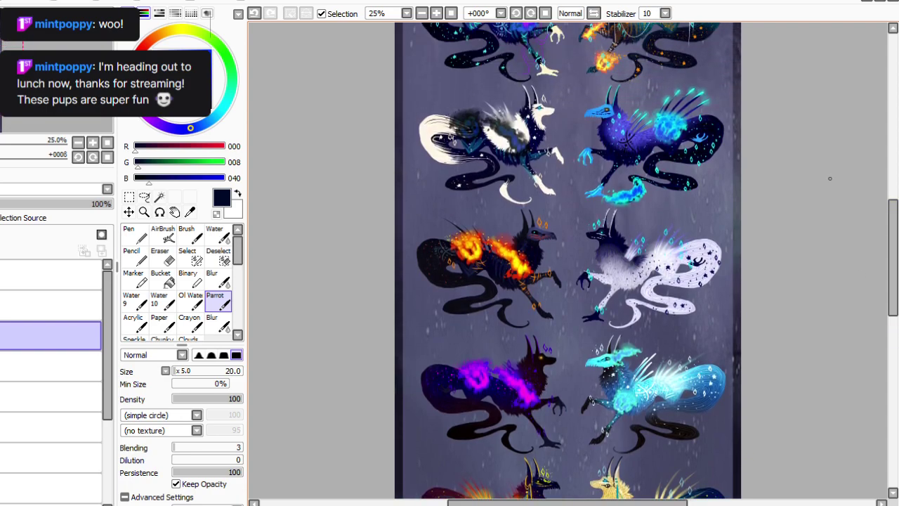
{"action": "scroll", "coordinate": [582, 22], "scroll_direction": "up", "scroll_amount": 1}
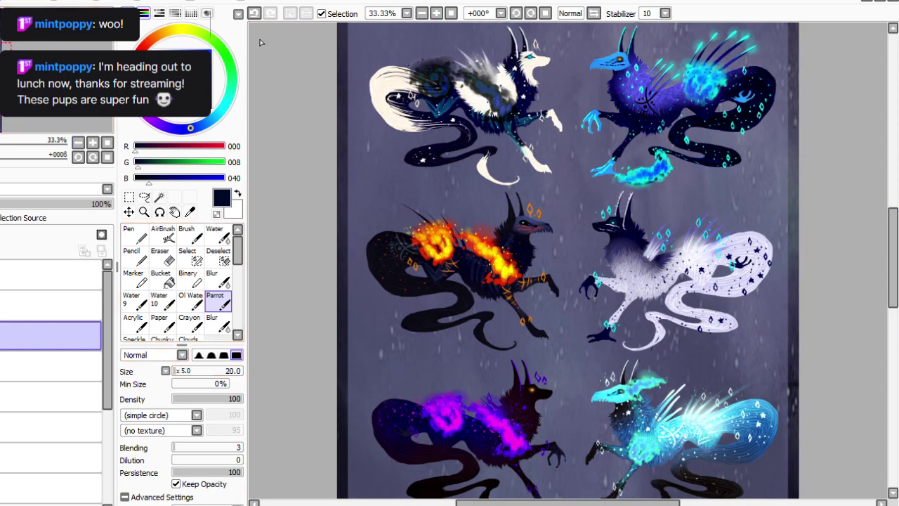
Sample a near-black of RGB 27, 23, 28, set the brush size to 10 and paint markings on the glowing cyan creature's face and neck.
{"action": "left_click", "coordinate": [189, 212]}
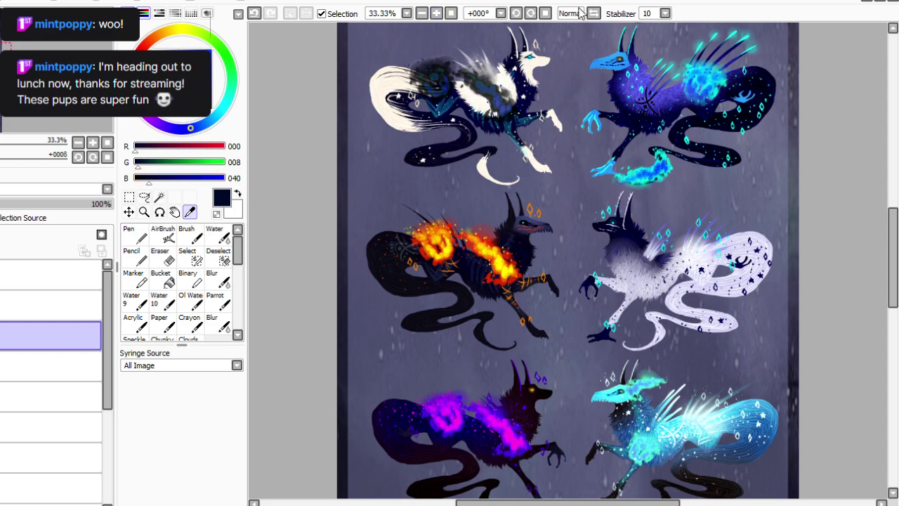
{"action": "key", "text": "ctrl+plus"}
{"action": "left_click_drag", "start_coordinate": [893, 257], "coordinate": [893, 284]}
{"action": "scroll", "coordinate": [779, 392], "scroll_direction": "right", "scroll_amount": 3}
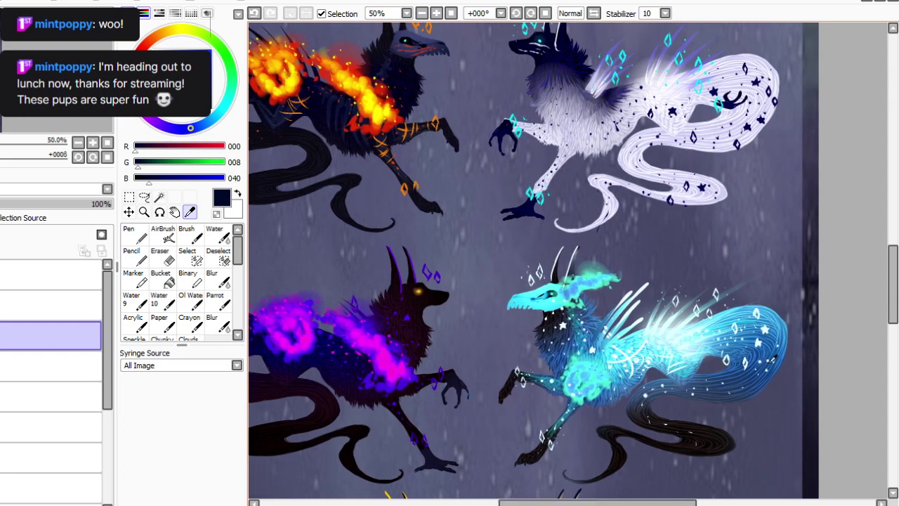
{"action": "left_click", "coordinate": [780, 350]}
{"action": "left_click", "coordinate": [218, 302]}
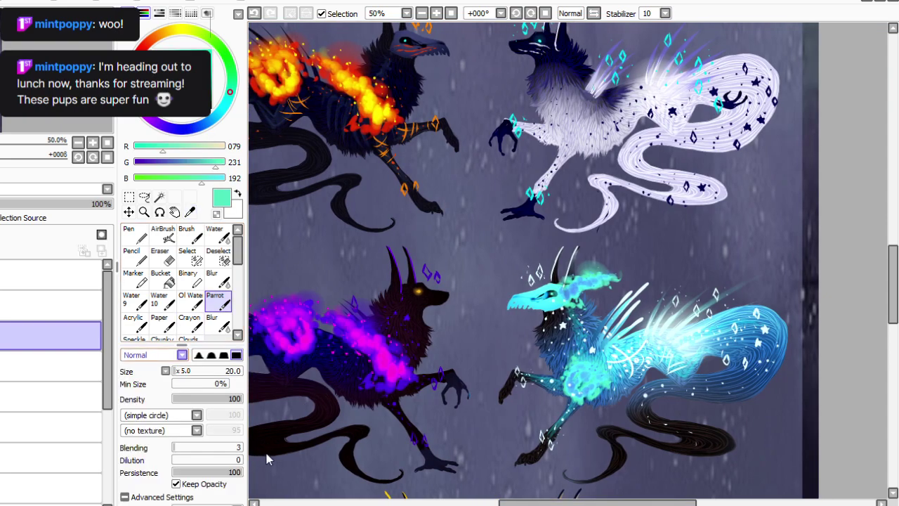
{"action": "key", "text": "alt"}
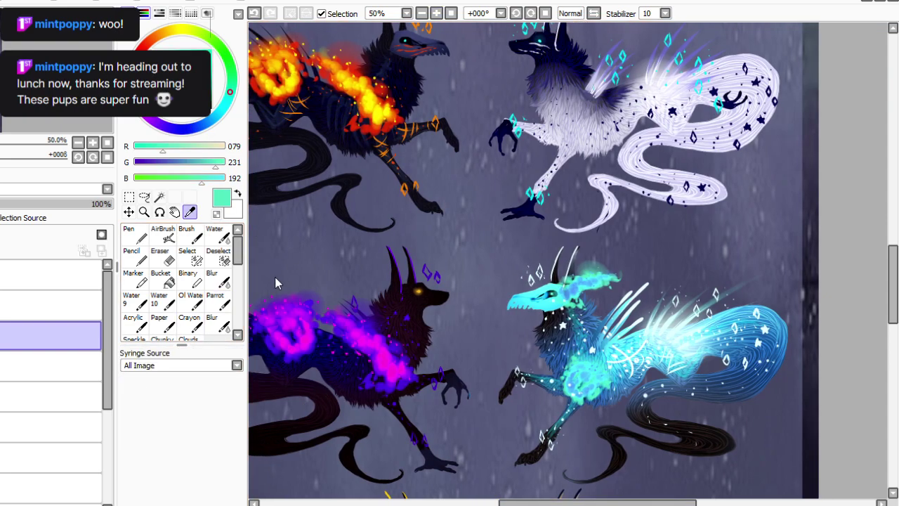
{"action": "left_click", "coordinate": [436, 14]}
{"action": "left_click", "coordinate": [730, 437]}
{"action": "left_click", "coordinate": [219, 303]}
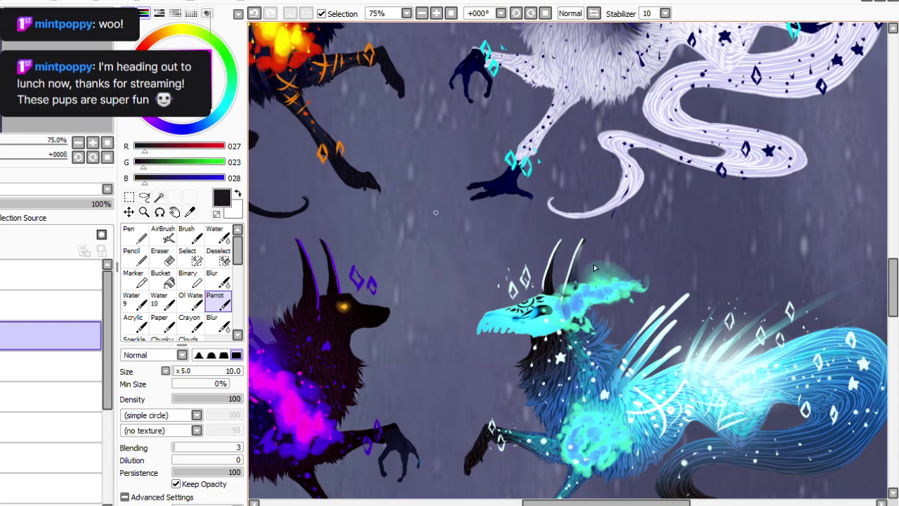
{"action": "mouse_move", "coordinate": [549, 386]}
{"action": "left_mouse_down"}
{"action": "mouse_move", "coordinate": [575, 383]}
{"action": "mouse_move", "coordinate": [558, 389]}
{"action": "left_mouse_up"}
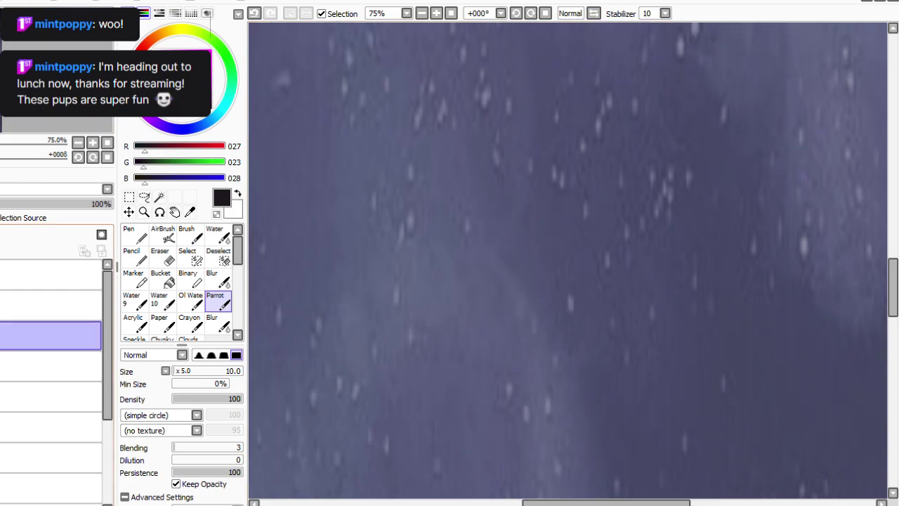
Sample bright teal of RGB 73, 241, 209 and paint thin strands hanging from the cyan creature's white back spines.
{"action": "left_click", "coordinate": [22, 6]}
{"action": "left_click", "coordinate": [421, 13]}
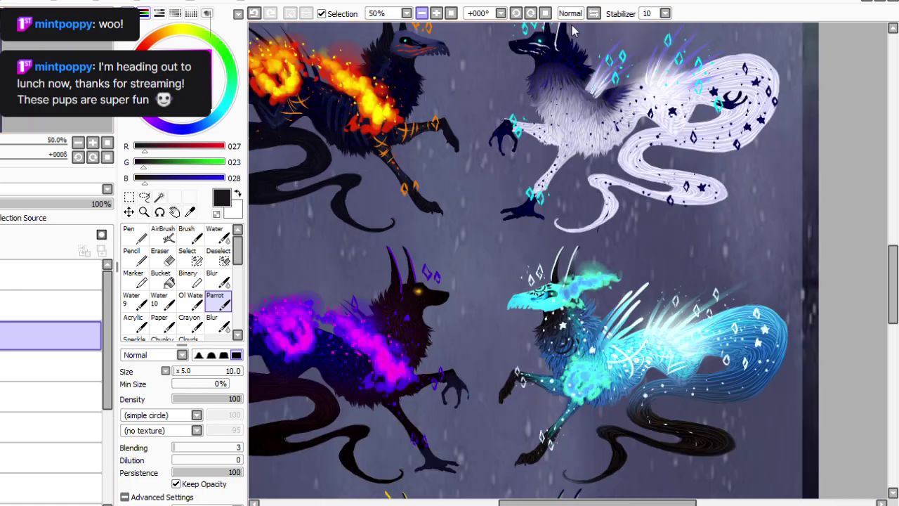
{"action": "key", "text": "alt"}
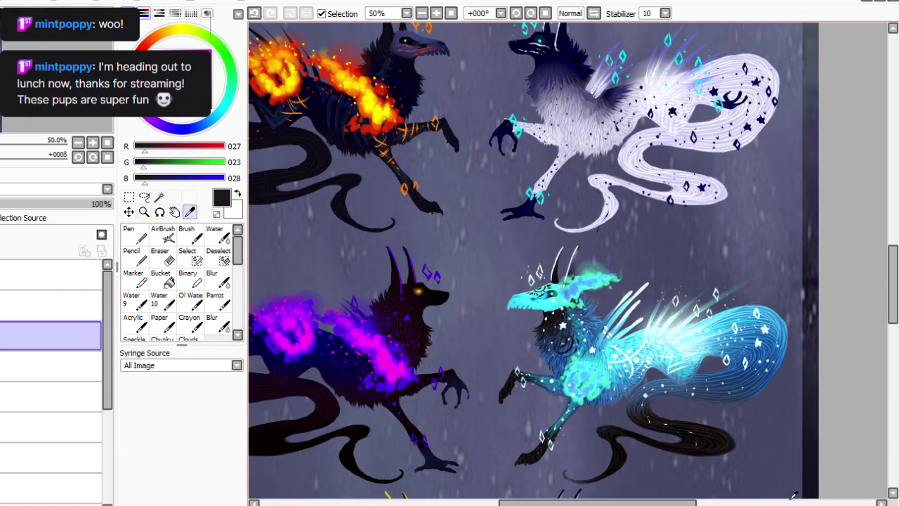
{"action": "left_click", "coordinate": [587, 382]}
{"action": "left_click", "coordinate": [218, 301]}
{"action": "left_click_drag", "start_coordinate": [648, 283], "coordinate": [648, 338]}
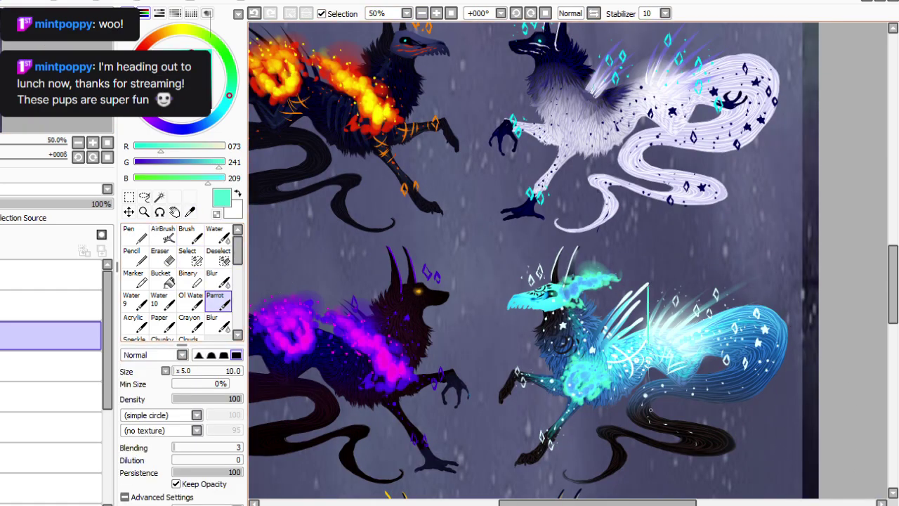
{"action": "left_click_drag", "start_coordinate": [640, 301], "coordinate": [641, 405]}
{"action": "left_click_drag", "start_coordinate": [632, 326], "coordinate": [632, 410]}
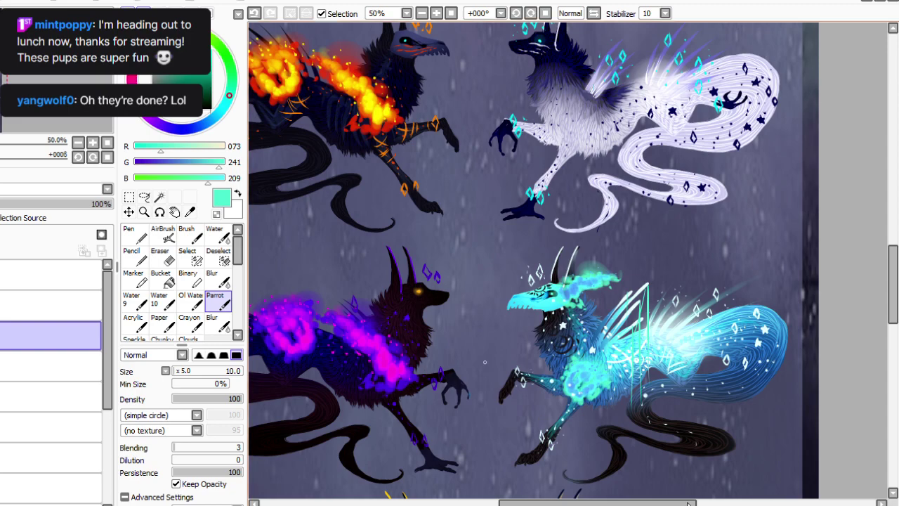
Paint bright teal draped loops around the cyan creature's neck, bands with hanging loops on its front legs, and bands on its tail.
{"action": "mouse_move", "coordinate": [672, 503]}
{"action": "left_mouse_down"}
{"action": "mouse_move", "coordinate": [623, 502]}
{"action": "mouse_move", "coordinate": [677, 502]}
{"action": "left_mouse_up"}
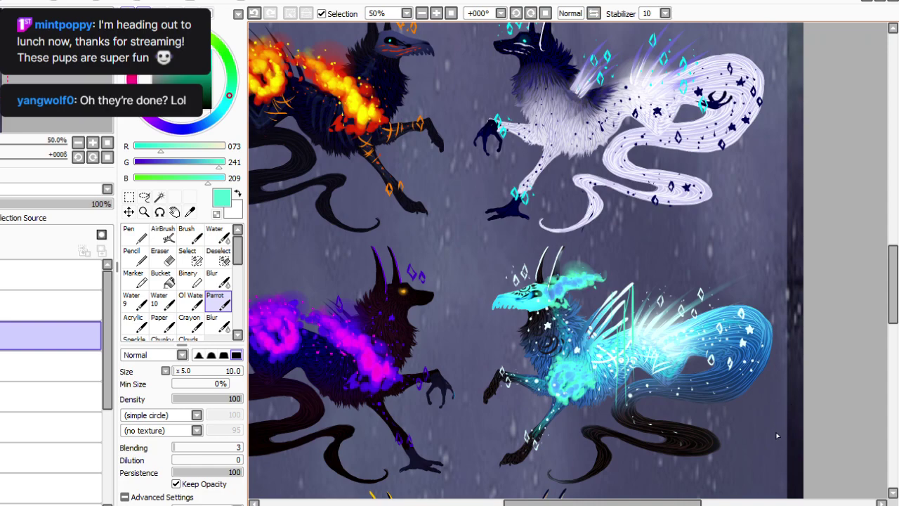
{"action": "key", "text": "ctrl+z"}
{"action": "key", "text": "ctrl+y"}
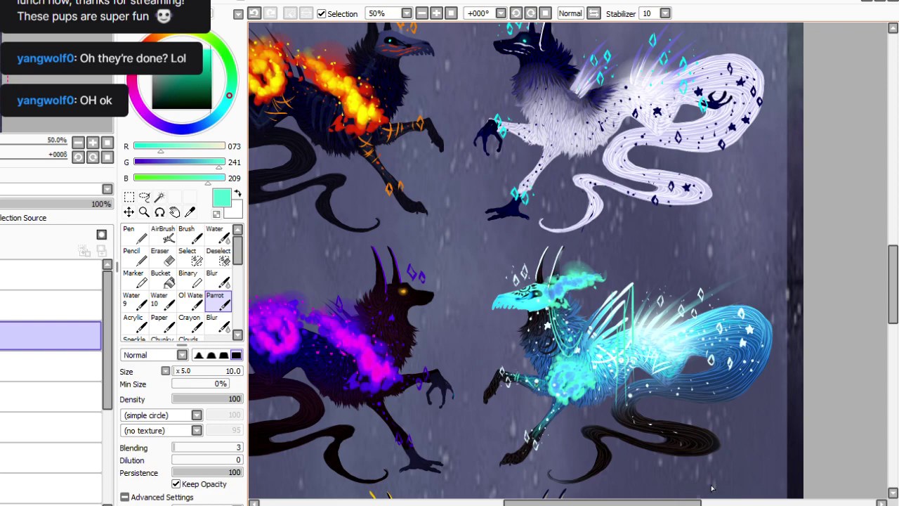
{"action": "left_click_drag", "start_coordinate": [537, 378], "coordinate": [536, 393]}
{"action": "left_click_drag", "start_coordinate": [519, 384], "coordinate": [535, 386]}
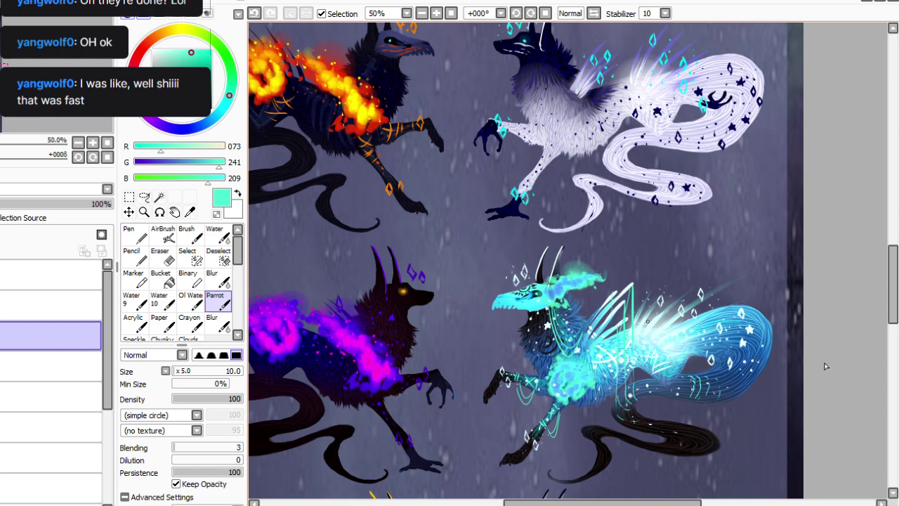
{"action": "left_click", "coordinate": [1, 335]}
{"action": "left_click", "coordinate": [2, 335]}
{"action": "left_click", "coordinate": [1, 335]}
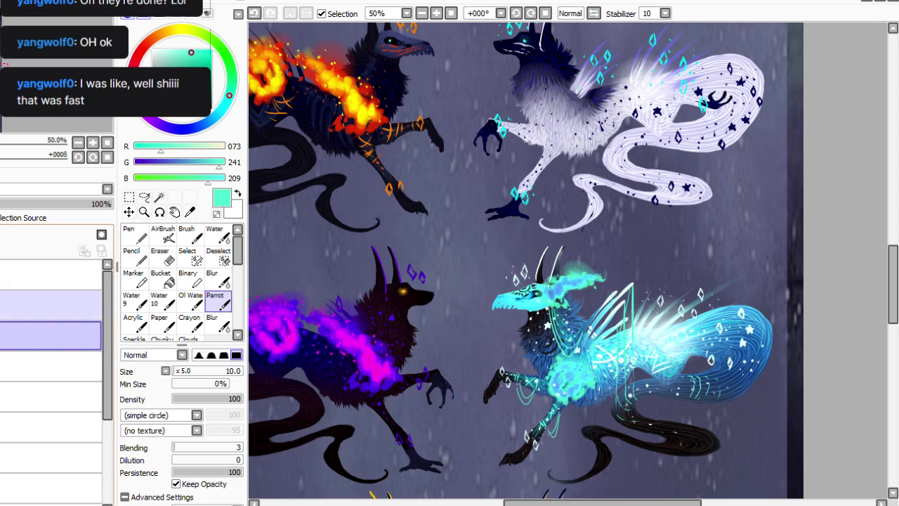
Sample magenta of RGB 253, 0, 253 and paint thin vertical strands hanging behind the head of the dark creature with purple flames.
{"action": "left_click_drag", "start_coordinate": [603, 503], "coordinate": [547, 503]}
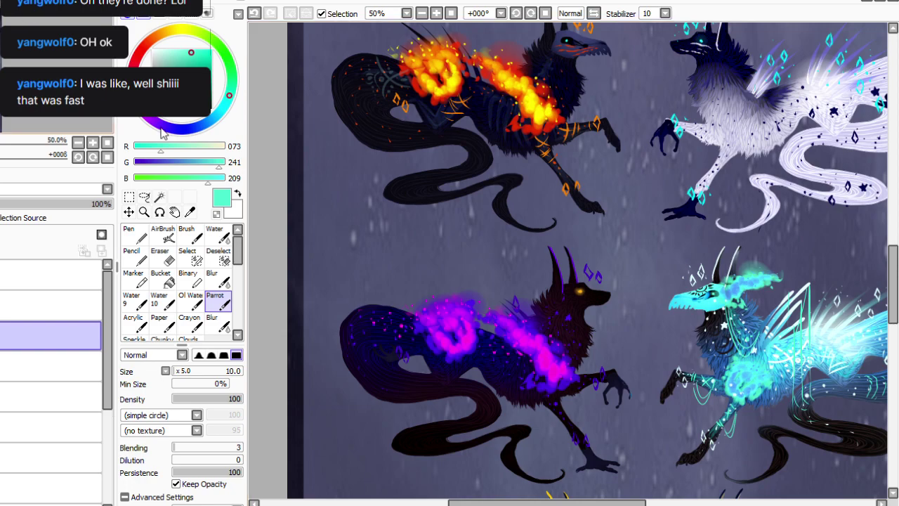
{"action": "left_click", "coordinate": [189, 213]}
{"action": "left_click", "coordinate": [521, 339]}
{"action": "left_click", "coordinate": [215, 301]}
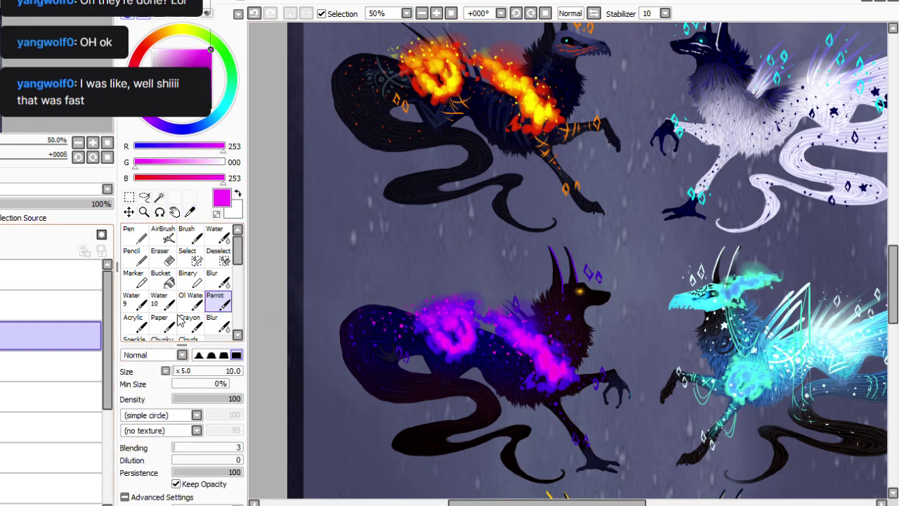
{"action": "left_click_drag", "start_coordinate": [560, 295], "coordinate": [560, 444]}
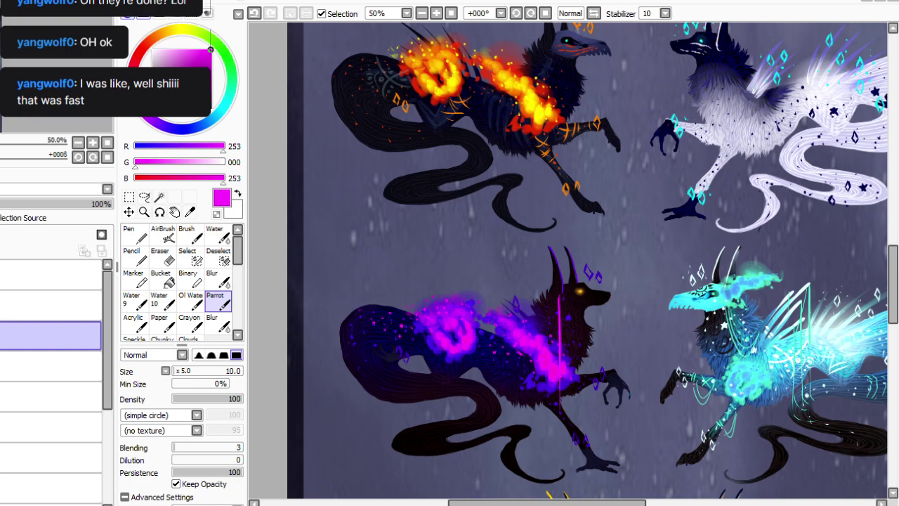
{"action": "left_click", "coordinate": [254, 13]}
{"action": "key", "text": "ctrl+y"}
{"action": "key", "text": "ctrl+z"}
{"action": "key", "text": "ctrl+y"}
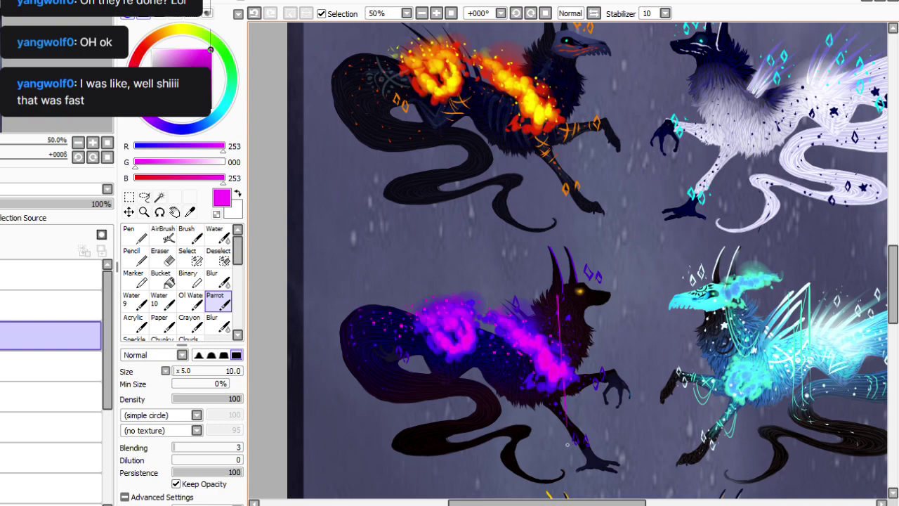
{"action": "left_click_drag", "start_coordinate": [551, 295], "coordinate": [559, 410]}
{"action": "key", "text": "ctrl+z"}
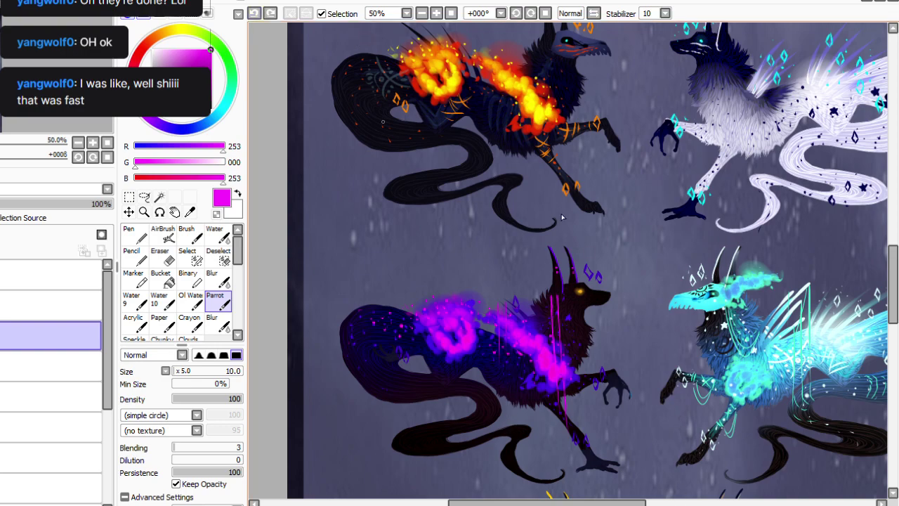
Paint magenta strands hanging from the purple-flamed creature's shoulder and belly, and draped loops with a tassel along its hindquarters and tail.
{"action": "left_click_drag", "start_coordinate": [501, 305], "coordinate": [502, 364]}
{"action": "mouse_move", "coordinate": [552, 306]}
{"action": "left_mouse_down"}
{"action": "mouse_move", "coordinate": [530, 405]}
{"action": "mouse_move", "coordinate": [501, 309]}
{"action": "left_mouse_up"}
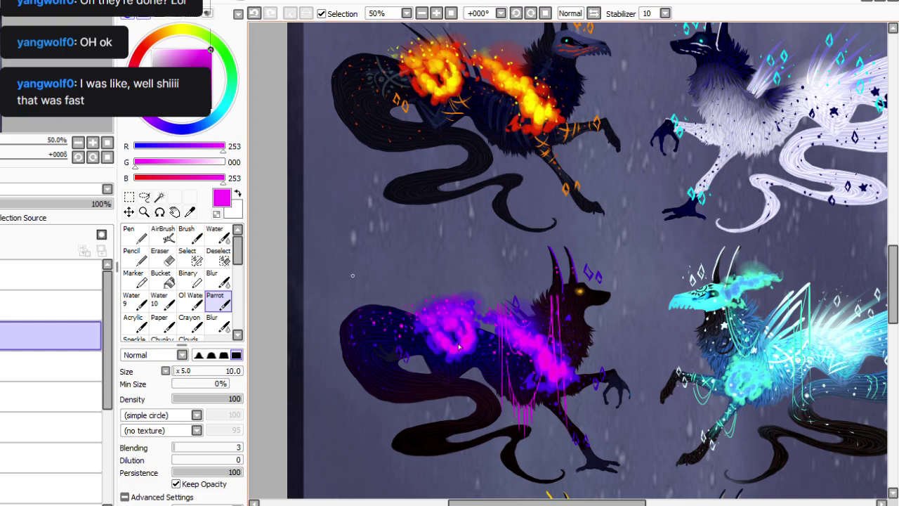
{"action": "left_click_drag", "start_coordinate": [496, 307], "coordinate": [403, 371]}
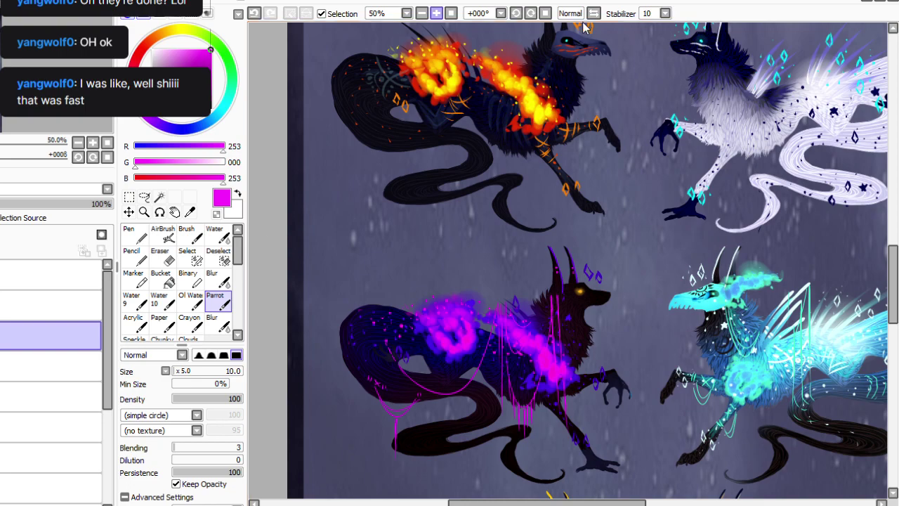
Paint a magenta marking under the purple-flamed creature's glowing eye.
{"action": "left_click", "coordinate": [436, 13]}
{"action": "left_click_drag", "start_coordinate": [574, 306], "coordinate": [603, 314]}
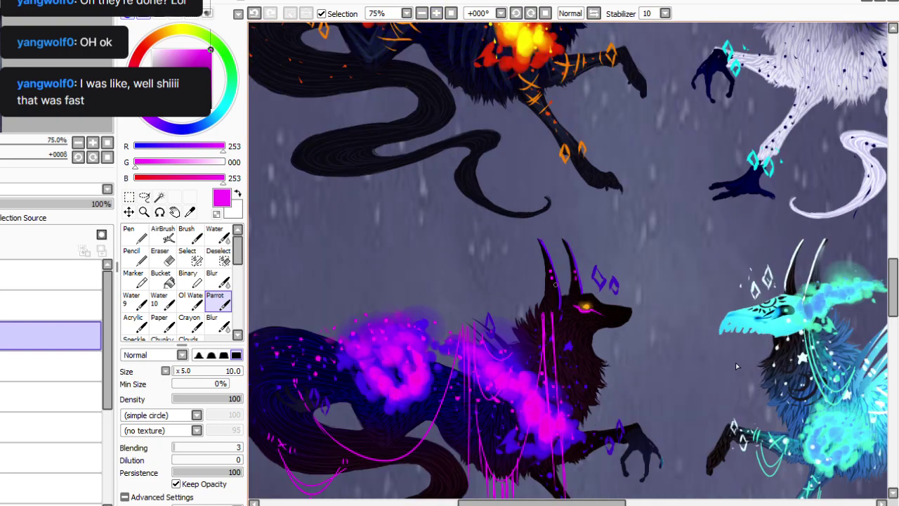
Paint a magenta marking above the purple-flamed creature's eye and web-like curved lines across its flank in front of the hind flame.
{"action": "left_click_drag", "start_coordinate": [587, 296], "coordinate": [572, 295]}
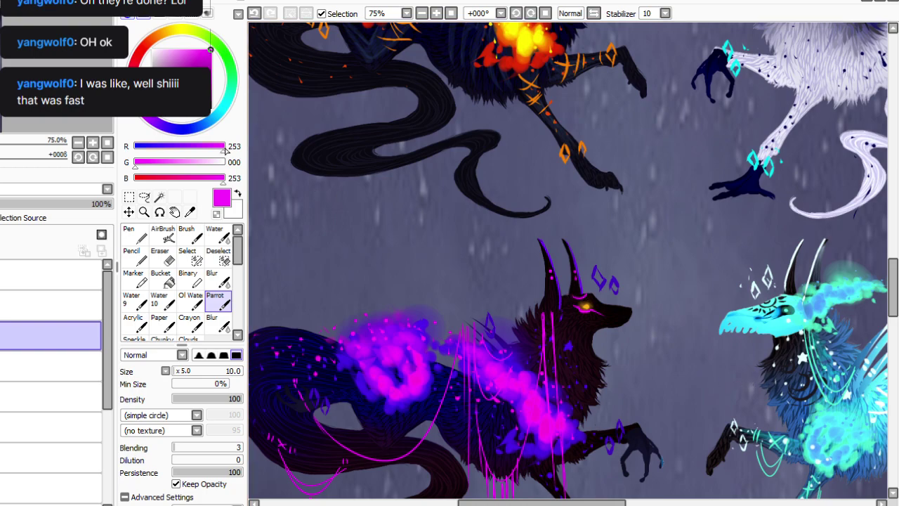
{"action": "scroll", "coordinate": [569, 33], "scroll_direction": "down", "scroll_amount": 1}
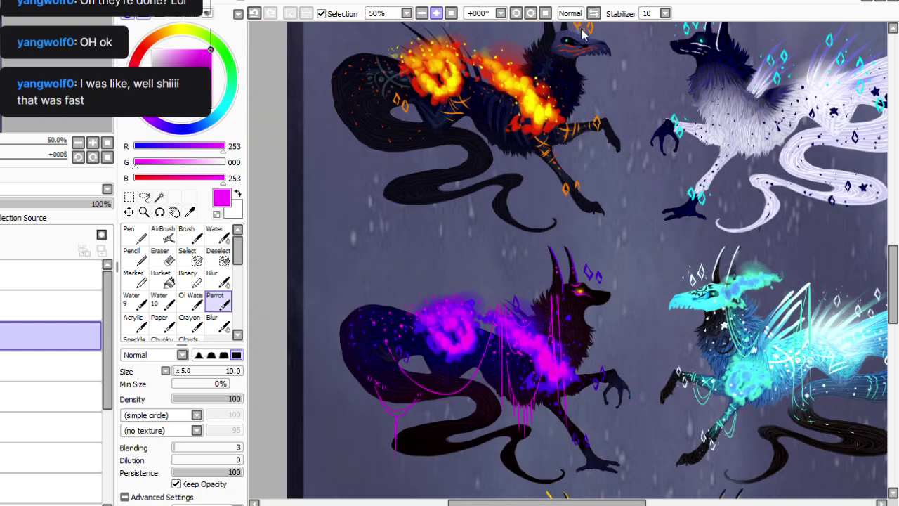
{"action": "scroll", "coordinate": [580, 33], "scroll_direction": "up", "scroll_amount": 1}
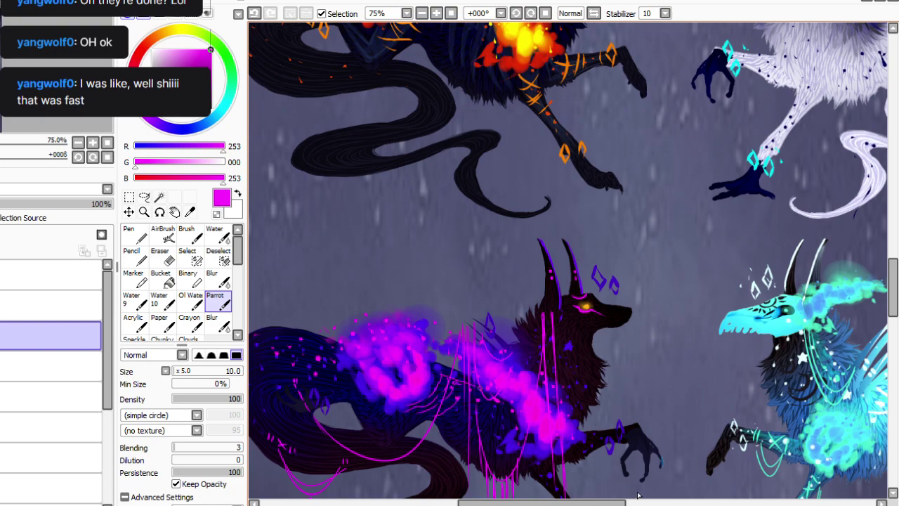
{"action": "left_click_drag", "start_coordinate": [433, 383], "coordinate": [464, 420]}
{"action": "left_click_drag", "start_coordinate": [421, 393], "coordinate": [439, 423]}
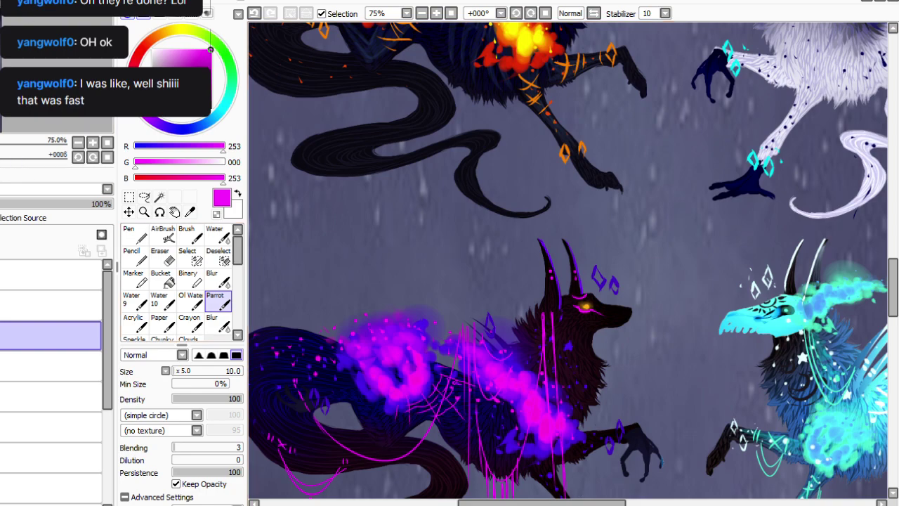
Sample pale lavender from the white creature and paint concentric circles around a small star on its dark neck.
{"action": "left_click", "coordinate": [451, 13]}
{"action": "scroll", "coordinate": [587, 22], "scroll_direction": "up", "scroll_amount": 3}
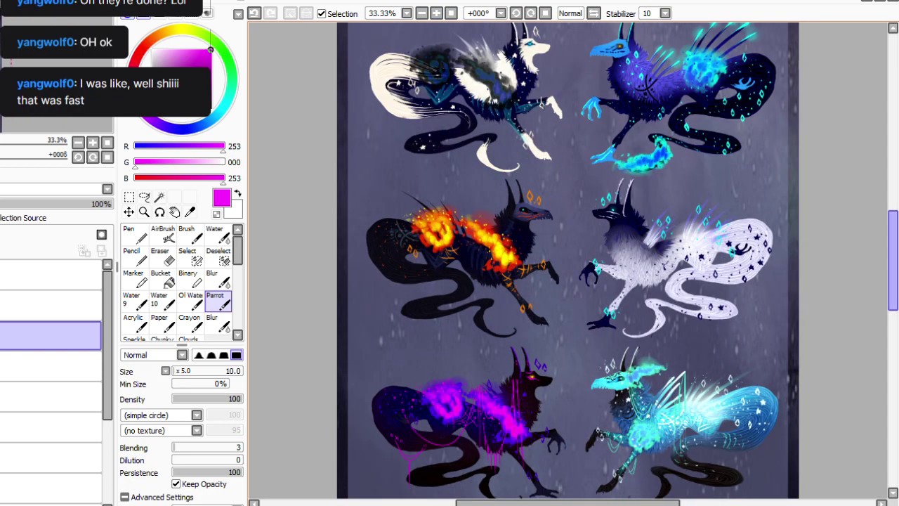
{"action": "scroll", "coordinate": [833, 286], "scroll_direction": "down", "scroll_amount": 5}
{"action": "scroll", "coordinate": [641, 261], "scroll_direction": "up", "scroll_amount": 8}
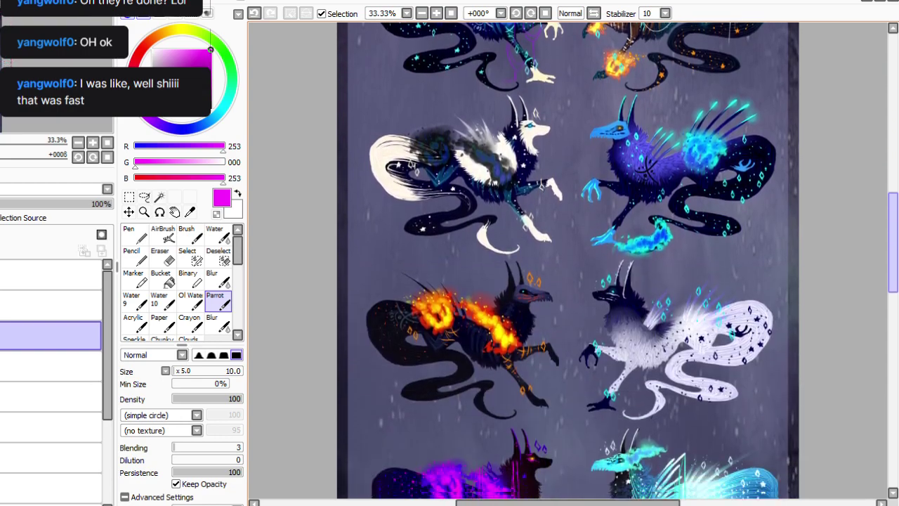
{"action": "mouse_move", "coordinate": [893, 242]}
{"action": "left_mouse_down"}
{"action": "mouse_move", "coordinate": [893, 276]}
{"action": "mouse_move", "coordinate": [893, 258]}
{"action": "left_mouse_up"}
{"action": "left_click", "coordinate": [436, 14]}
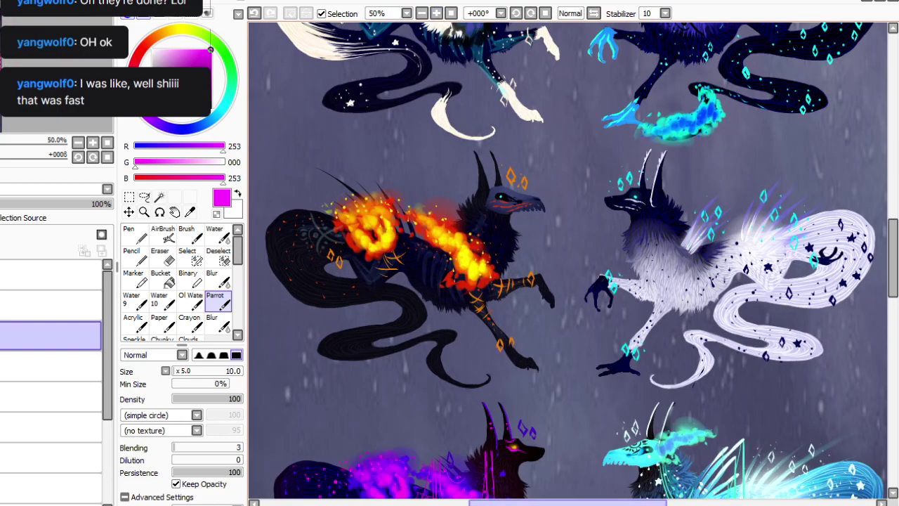
{"action": "left_click_drag", "start_coordinate": [573, 503], "coordinate": [582, 503]}
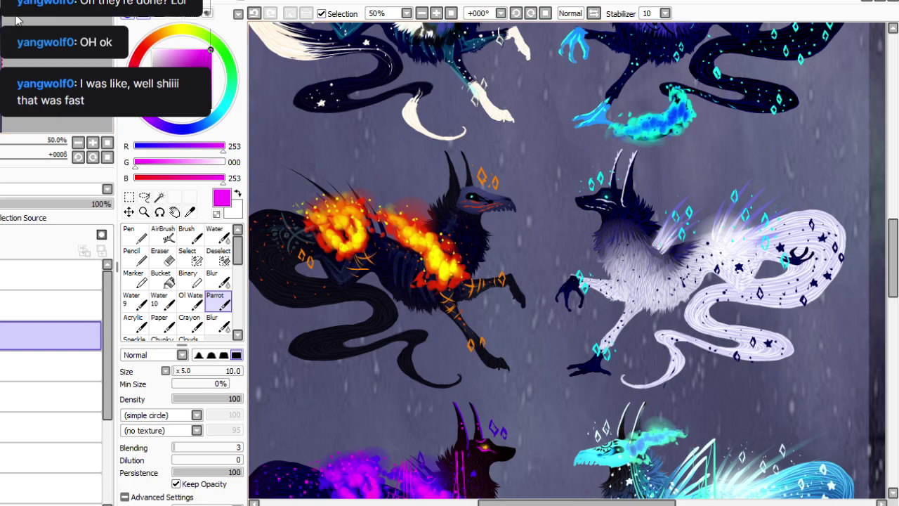
{"action": "key", "text": "alt"}
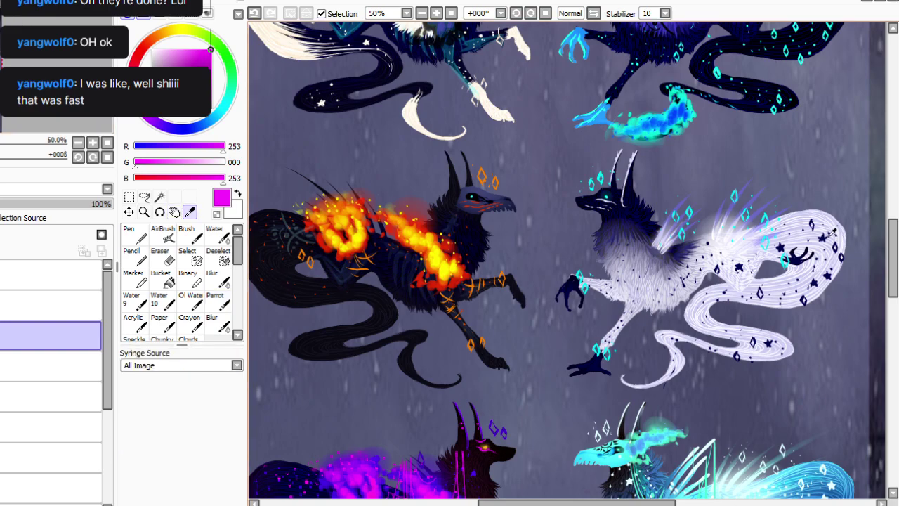
{"action": "left_click", "coordinate": [278, 316], "text": "alt"}
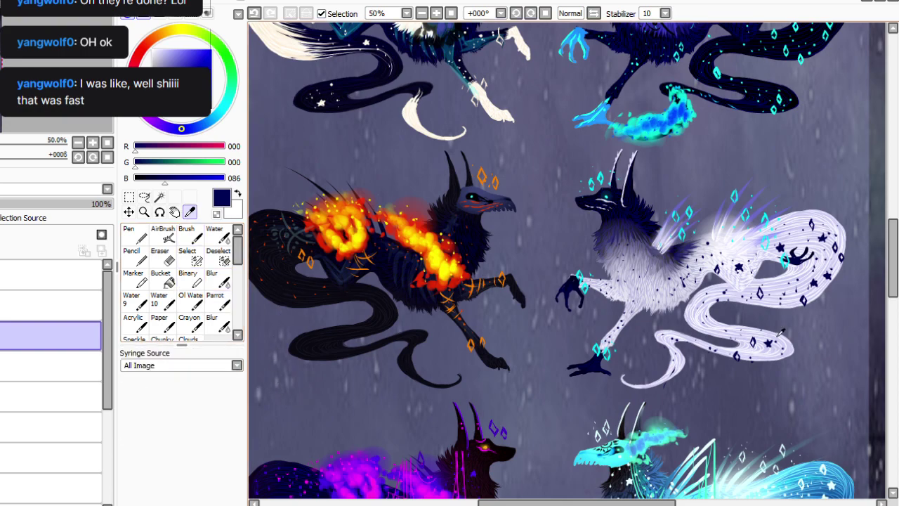
{"action": "left_click", "coordinate": [746, 325], "text": "alt"}
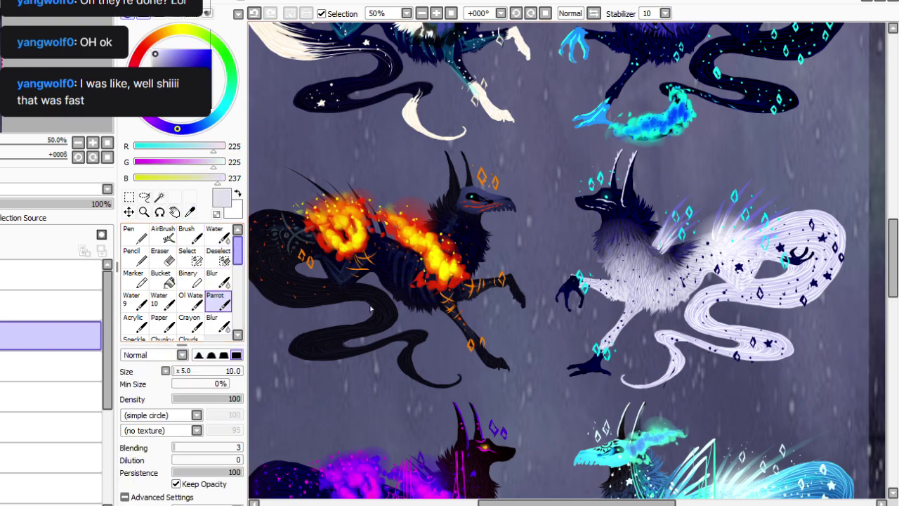
{"action": "key", "text": "alt"}
{"action": "left_click", "coordinate": [678, 287]}
{"action": "left_click", "coordinate": [218, 302]}
{"action": "mouse_move", "coordinate": [629, 213]}
{"action": "left_mouse_down"}
{"action": "mouse_move", "coordinate": [635, 249]}
{"action": "mouse_move", "coordinate": [607, 228]}
{"action": "mouse_move", "coordinate": [622, 215]}
{"action": "mouse_move", "coordinate": [620, 243]}
{"action": "left_mouse_up"}
{"action": "mouse_move", "coordinate": [629, 213]}
{"action": "left_mouse_down"}
{"action": "mouse_move", "coordinate": [608, 218]}
{"action": "mouse_move", "coordinate": [605, 233]}
{"action": "mouse_move", "coordinate": [611, 241]}
{"action": "mouse_move", "coordinate": [630, 235]}
{"action": "mouse_move", "coordinate": [608, 236]}
{"action": "mouse_move", "coordinate": [618, 220]}
{"action": "mouse_move", "coordinate": [645, 232]}
{"action": "mouse_move", "coordinate": [626, 252]}
{"action": "left_mouse_up"}
{"action": "left_click", "coordinate": [618, 222]}
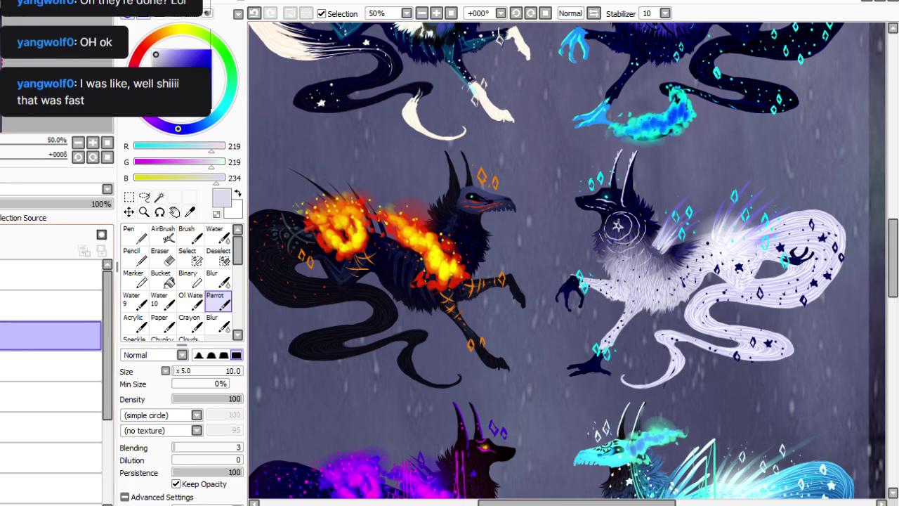
Sample dark navy of RGB 0, 0, 81 and paint web-like curved lines over the white creature's haunch.
{"action": "key", "text": "space"}
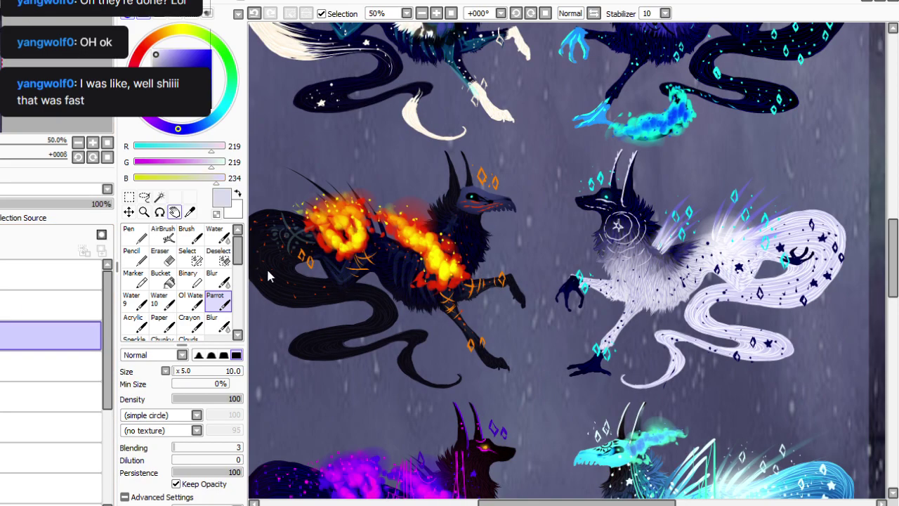
{"action": "left_click", "coordinate": [836, 255], "text": "alt"}
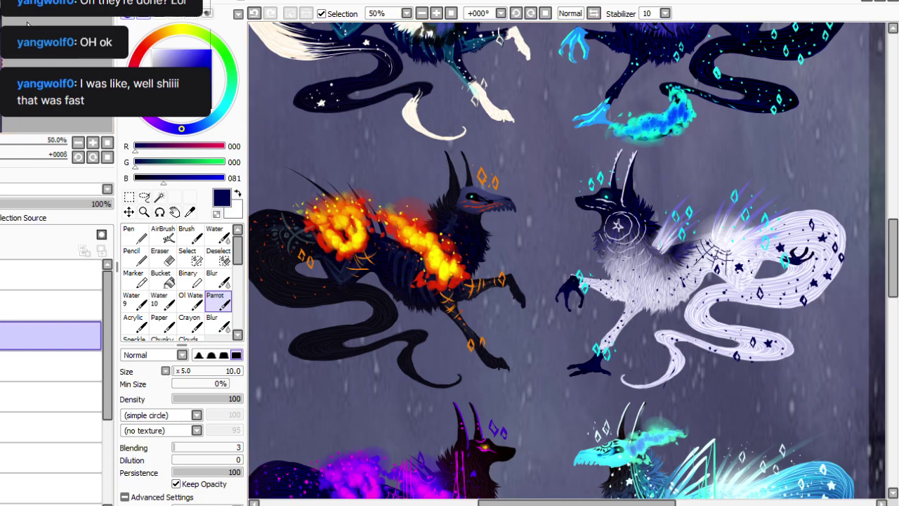
Sample cyan of RGB 2, 233, 245 and paint a strand hanging from the white creature's head, plus draped loops and strands on its chest.
{"action": "key", "text": "alt"}
{"action": "left_click", "coordinate": [597, 180]}
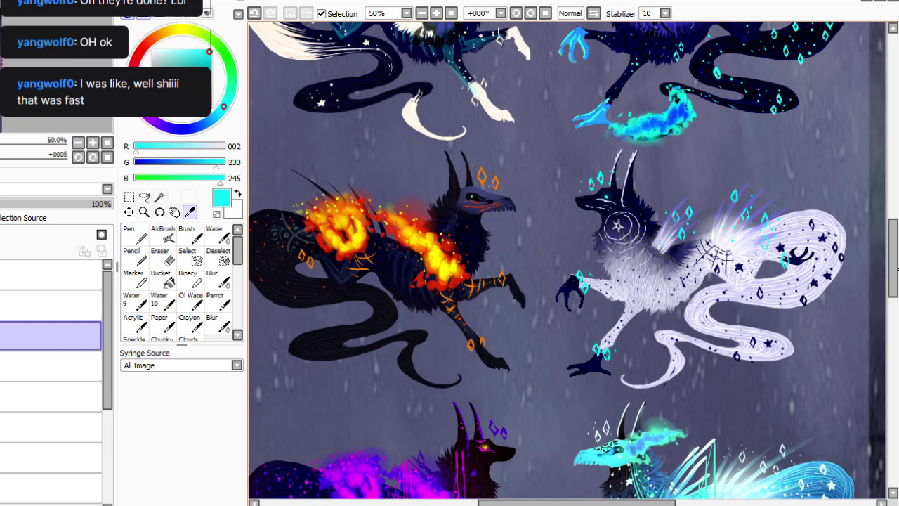
{"action": "left_click", "coordinate": [216, 300]}
{"action": "left_click_drag", "start_coordinate": [629, 200], "coordinate": [630, 257]}
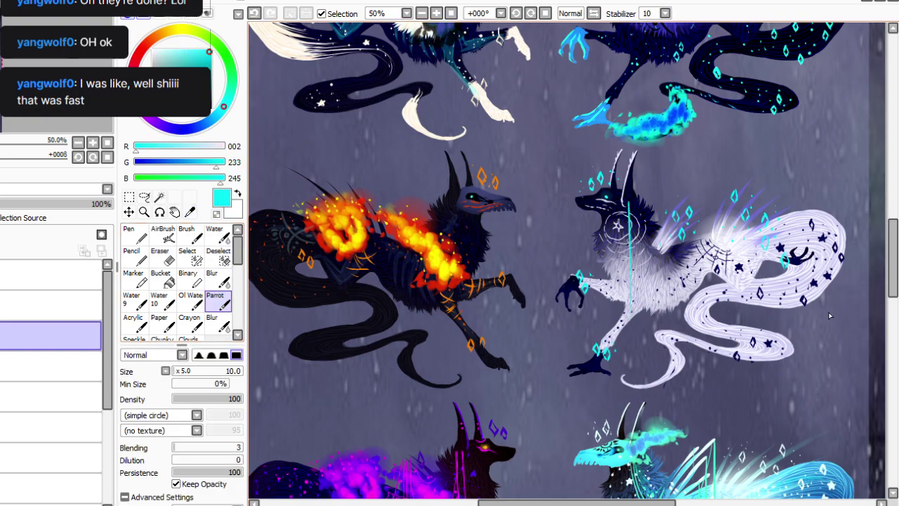
{"action": "left_click_drag", "start_coordinate": [672, 249], "coordinate": [632, 245]}
{"action": "left_click_drag", "start_coordinate": [652, 284], "coordinate": [654, 343]}
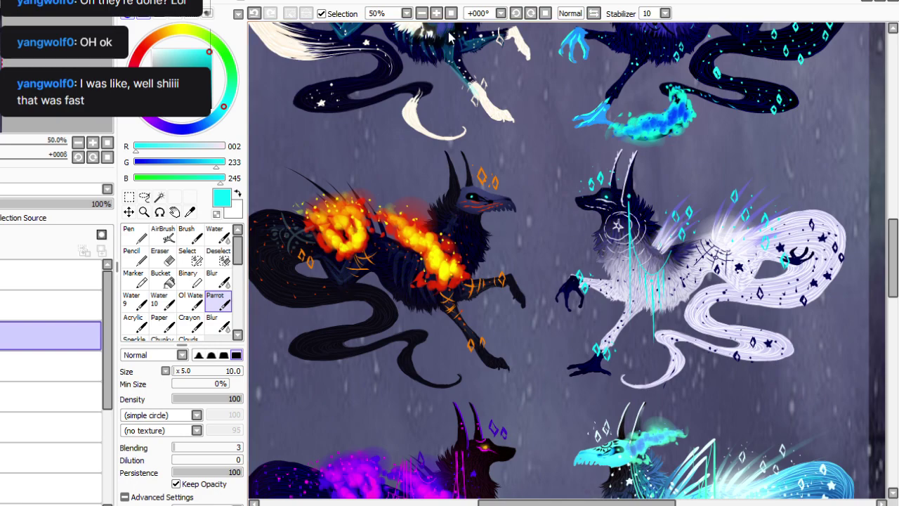
Paint a cyan loop draped from the white creature's back to its haunch, with short strands hanging along it.
{"action": "left_click_drag", "start_coordinate": [732, 253], "coordinate": [673, 258]}
{"action": "mouse_move", "coordinate": [709, 291]}
{"action": "left_mouse_down"}
{"action": "mouse_move", "coordinate": [707, 317]}
{"action": "mouse_move", "coordinate": [694, 310]}
{"action": "left_mouse_up"}
{"action": "left_click_drag", "start_coordinate": [689, 288], "coordinate": [687, 305]}
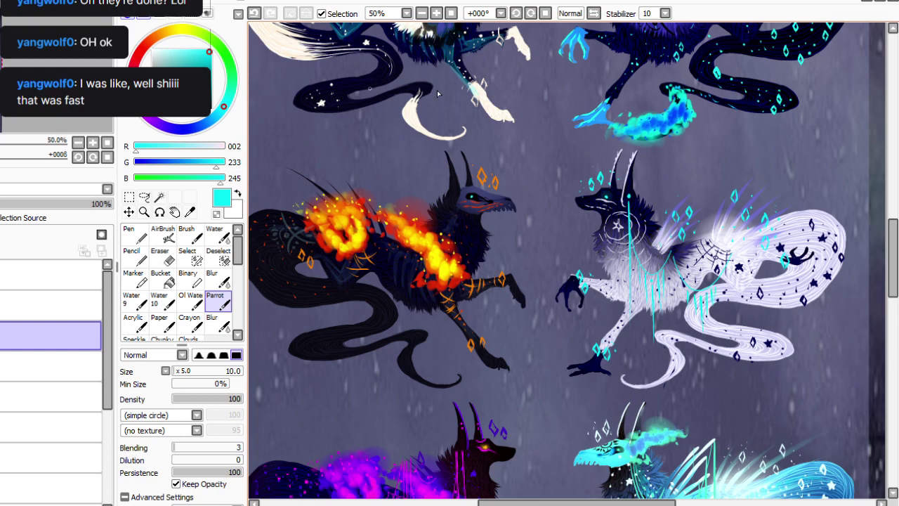
{"action": "left_click", "coordinate": [2, 251]}
{"action": "left_click", "coordinate": [1, 336]}
{"action": "left_click", "coordinate": [1, 336]}
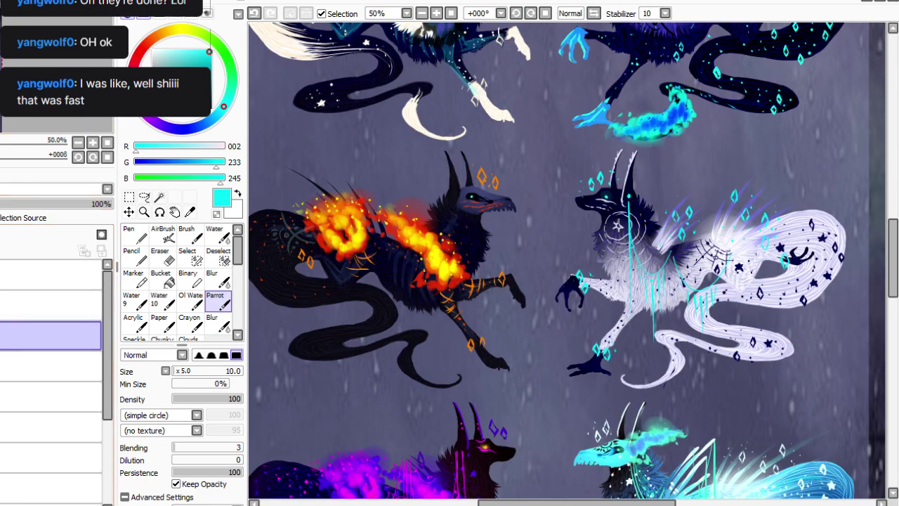
Sample red of RGB 238, 63, 12 and paint small crosses on the fire creature's horn with a long strand hanging behind its head.
{"action": "left_click", "coordinate": [403, 271], "text": "alt"}
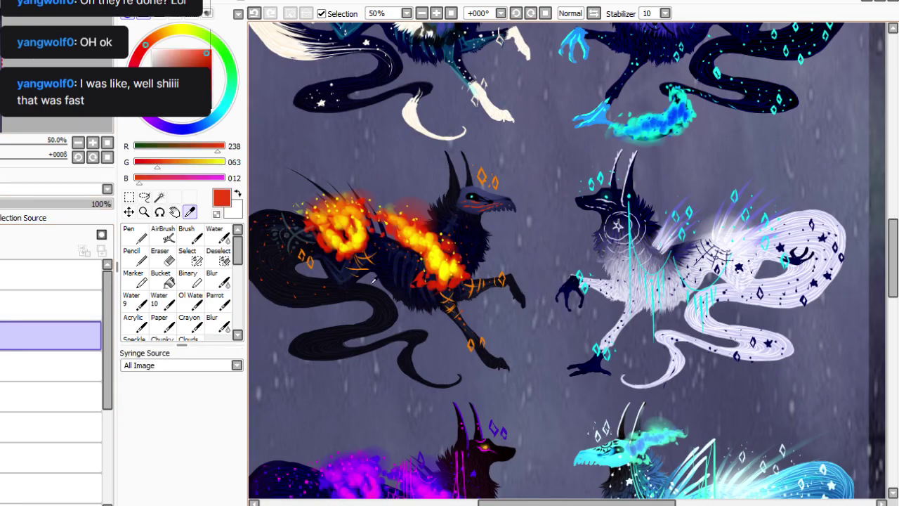
{"action": "left_click_drag", "start_coordinate": [456, 180], "coordinate": [453, 194]}
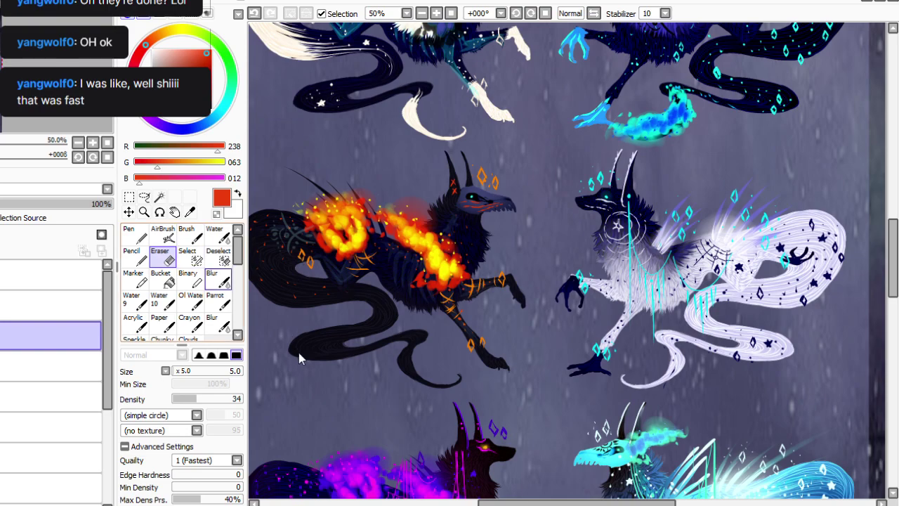
{"action": "left_click_drag", "start_coordinate": [455, 196], "coordinate": [457, 261]}
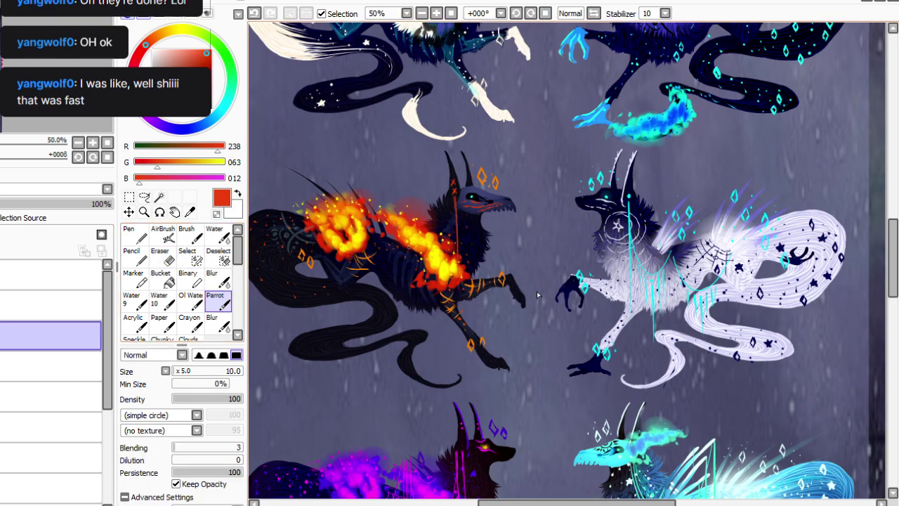
Paint thin red strands hanging from the fire creature's back spines and a second strand behind its head.
{"action": "left_click_drag", "start_coordinate": [496, 503], "coordinate": [468, 503]}
{"action": "left_click_drag", "start_coordinate": [383, 170], "coordinate": [384, 243]}
{"action": "left_click_drag", "start_coordinate": [406, 206], "coordinate": [397, 281]}
{"action": "mouse_move", "coordinate": [420, 183]}
{"action": "left_mouse_down"}
{"action": "mouse_move", "coordinate": [421, 245]}
{"action": "mouse_move", "coordinate": [440, 262]}
{"action": "left_mouse_up"}
{"action": "left_click_drag", "start_coordinate": [458, 204], "coordinate": [460, 271]}
{"action": "left_click_drag", "start_coordinate": [547, 196], "coordinate": [526, 277]}
Paint red loops draped beneath the fire creature's belly, with short lines at the hip and a tassel under the lowest loop.
{"action": "mouse_move", "coordinate": [439, 272]}
{"action": "left_mouse_down"}
{"action": "mouse_move", "coordinate": [532, 298]}
{"action": "mouse_move", "coordinate": [545, 210]}
{"action": "left_mouse_up"}
{"action": "mouse_move", "coordinate": [547, 201]}
{"action": "left_mouse_down"}
{"action": "mouse_move", "coordinate": [492, 351]}
{"action": "mouse_move", "coordinate": [440, 272]}
{"action": "left_mouse_up"}
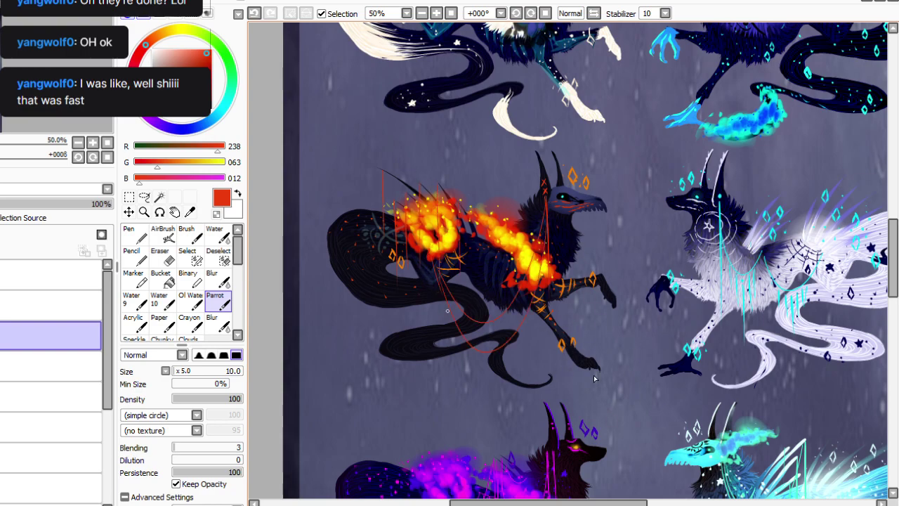
{"action": "key", "text": "ctrl+z"}
{"action": "left_click_drag", "start_coordinate": [434, 259], "coordinate": [441, 296]}
{"action": "left_click", "coordinate": [255, 13]}
{"action": "left_click_drag", "start_coordinate": [436, 258], "coordinate": [442, 295]}
{"action": "mouse_move", "coordinate": [486, 352]}
{"action": "left_mouse_down"}
{"action": "mouse_move", "coordinate": [483, 374]}
{"action": "mouse_move", "coordinate": [456, 364]}
{"action": "mouse_move", "coordinate": [487, 348]}
{"action": "mouse_move", "coordinate": [489, 374]}
{"action": "mouse_move", "coordinate": [469, 372]}
{"action": "mouse_move", "coordinate": [494, 350]}
{"action": "mouse_move", "coordinate": [479, 379]}
{"action": "left_mouse_up"}
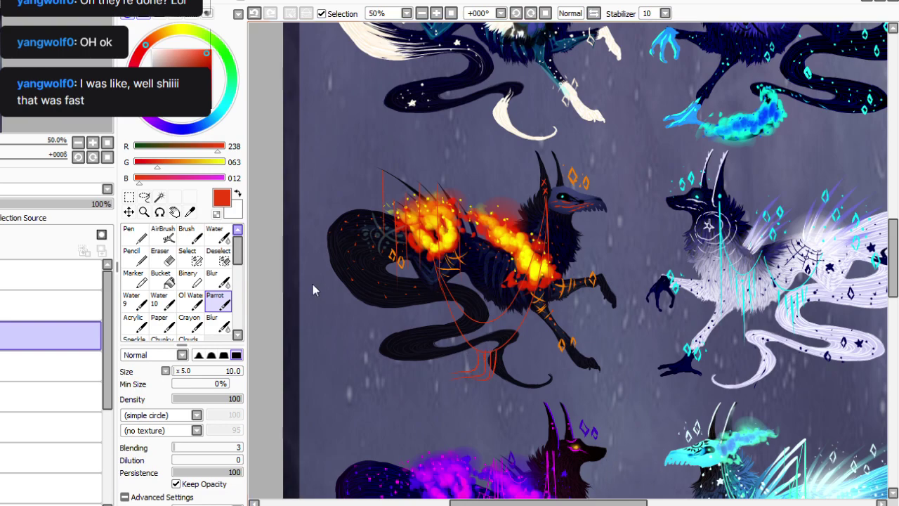
Paint a red loop with a long hanging strand over the fire creature's hindquarters, and a star and crescent moon on its flank.
{"action": "mouse_move", "coordinate": [399, 226]}
{"action": "left_mouse_down"}
{"action": "mouse_move", "coordinate": [425, 288]}
{"action": "mouse_move", "coordinate": [410, 307]}
{"action": "left_mouse_up"}
{"action": "mouse_move", "coordinate": [422, 274]}
{"action": "left_mouse_down"}
{"action": "mouse_move", "coordinate": [430, 304]}
{"action": "mouse_move", "coordinate": [414, 343]}
{"action": "mouse_move", "coordinate": [414, 382]}
{"action": "left_mouse_up"}
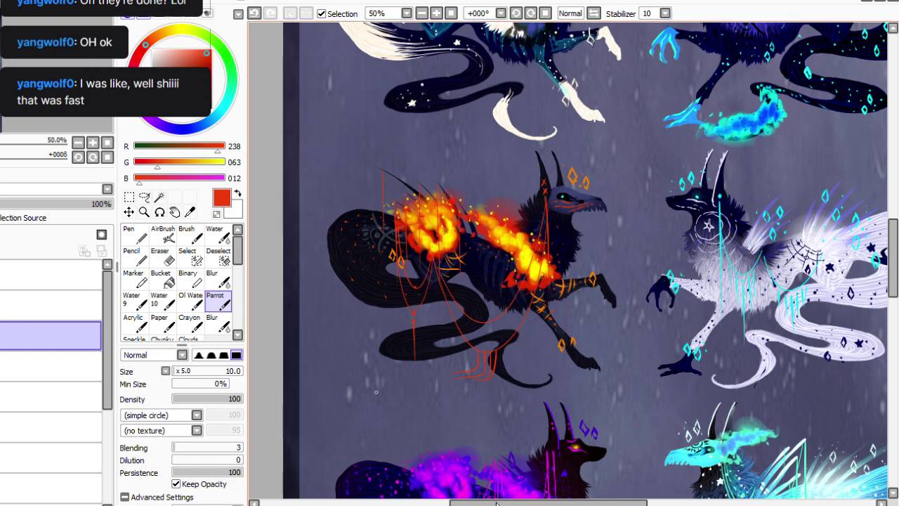
{"action": "left_click_drag", "start_coordinate": [496, 503], "coordinate": [523, 503]}
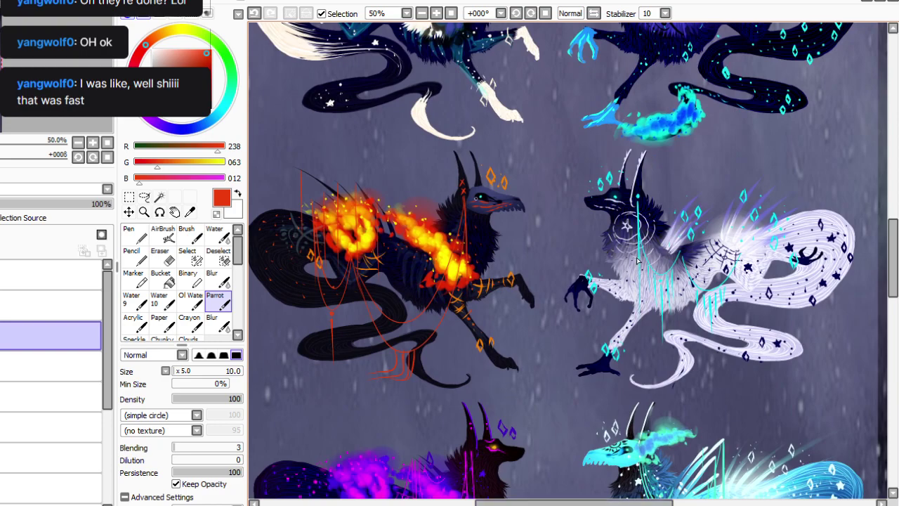
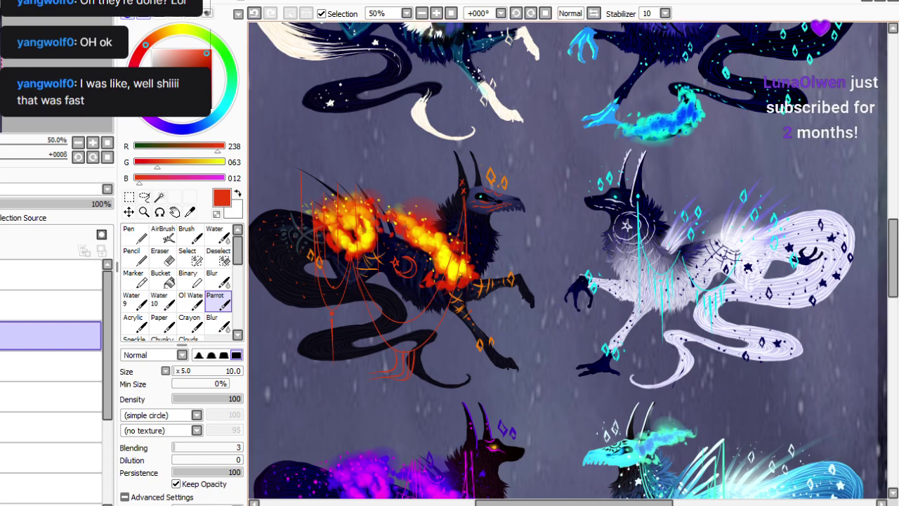
Sample bright cyan of RGB 22, 255, 246 and paint long vertical strands hanging from the horns of the blue bird-headed creature.
{"action": "left_click", "coordinate": [422, 13]}
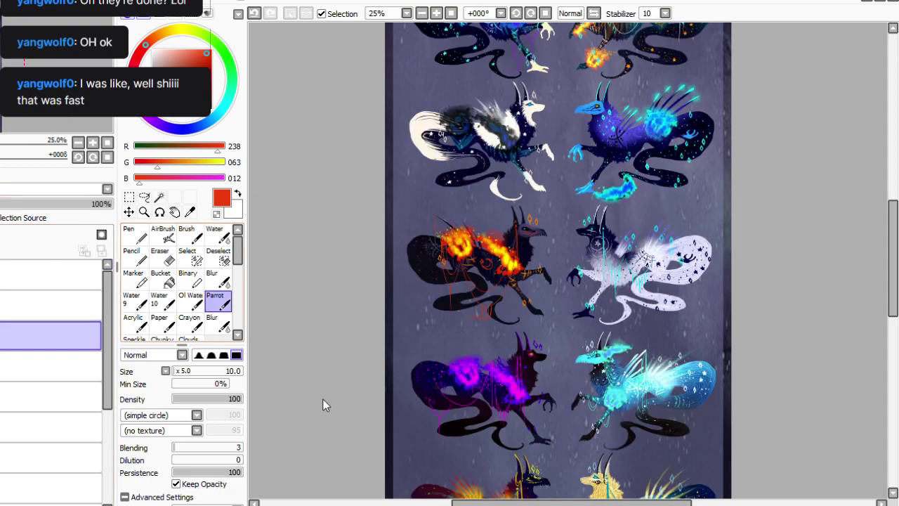
{"action": "scroll", "coordinate": [892, 253], "scroll_direction": "up", "scroll_amount": 3}
{"action": "left_click", "coordinate": [437, 13]}
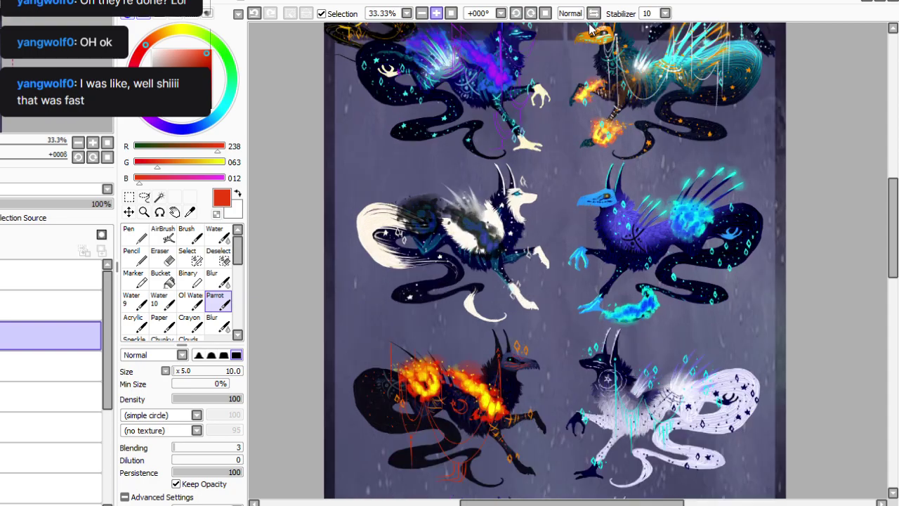
{"action": "left_click", "coordinate": [437, 13]}
{"action": "left_click_drag", "start_coordinate": [893, 219], "coordinate": [893, 203]}
{"action": "key", "text": "alt"}
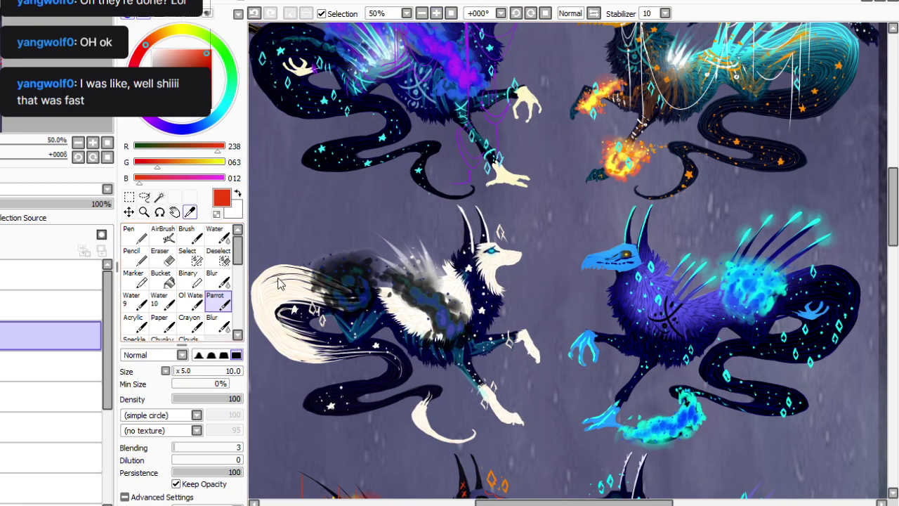
{"action": "left_click", "coordinate": [734, 282]}
{"action": "left_click", "coordinate": [218, 302]}
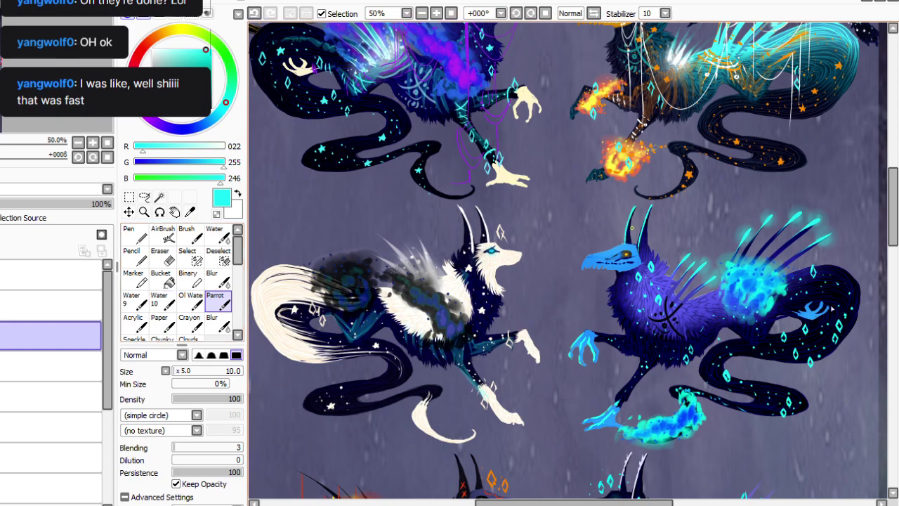
{"action": "left_click_drag", "start_coordinate": [633, 254], "coordinate": [635, 271]}
{"action": "left_click_drag", "start_coordinate": [635, 324], "coordinate": [638, 392]}
{"action": "left_click_drag", "start_coordinate": [644, 251], "coordinate": [647, 367]}
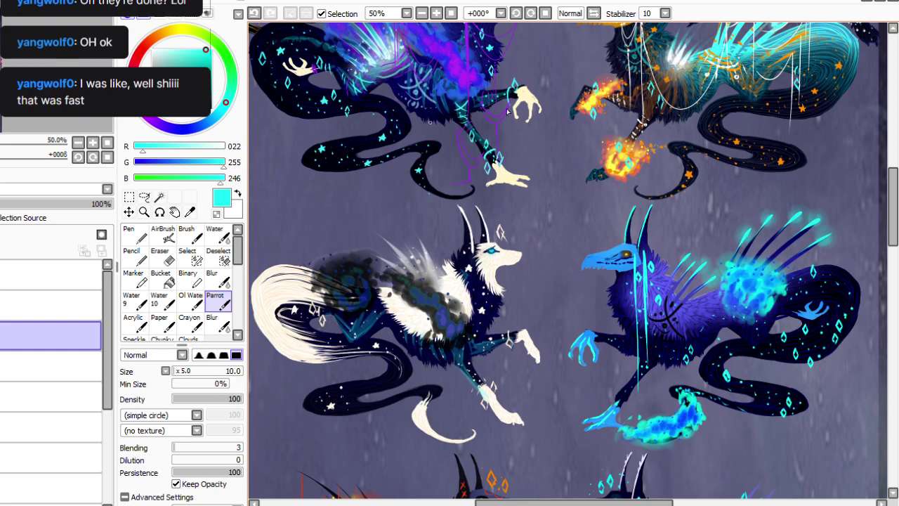
{"action": "left_click", "coordinate": [254, 13]}
{"action": "left_click", "coordinate": [254, 12]}
{"action": "key", "text": "ctrl+y"}
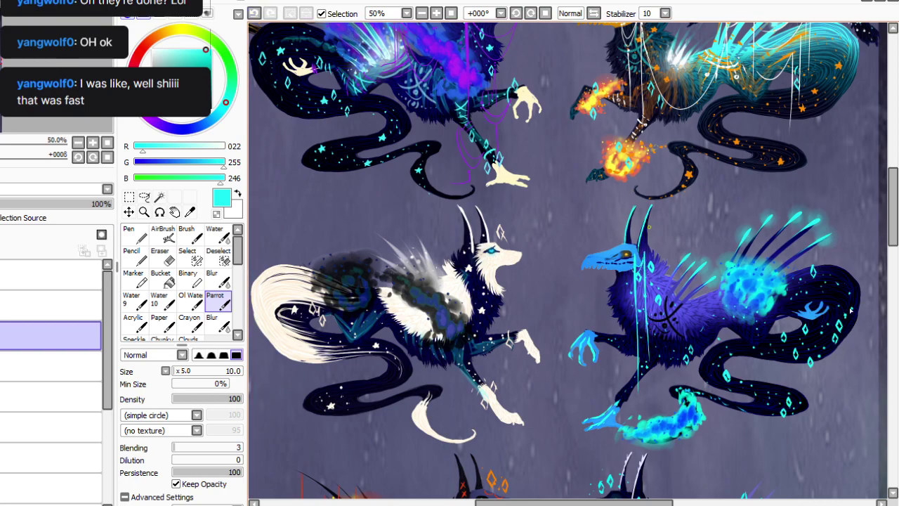
Paint cyan strands and connecting lines hanging from the blue creature's back spines, plus crescent markings on its shoulder and haunch.
{"action": "mouse_move", "coordinate": [687, 258]}
{"action": "left_mouse_down"}
{"action": "mouse_move", "coordinate": [688, 329]}
{"action": "mouse_move", "coordinate": [694, 348]}
{"action": "mouse_move", "coordinate": [703, 348]}
{"action": "left_mouse_up"}
{"action": "left_click_drag", "start_coordinate": [714, 284], "coordinate": [714, 368]}
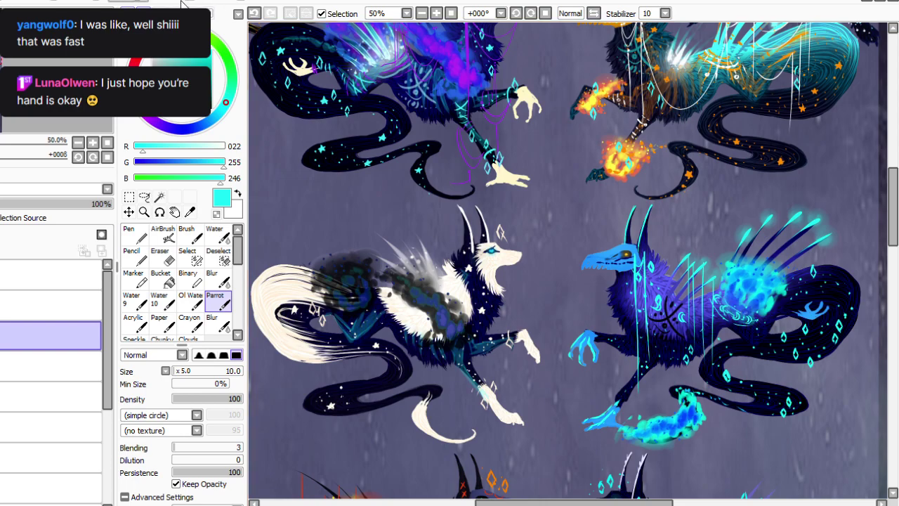
{"action": "left_click_drag", "start_coordinate": [773, 220], "coordinate": [773, 267]}
{"action": "mouse_move", "coordinate": [799, 211]}
{"action": "left_mouse_down"}
{"action": "mouse_move", "coordinate": [799, 309]}
{"action": "mouse_move", "coordinate": [813, 309]}
{"action": "left_mouse_up"}
{"action": "left_click_drag", "start_coordinate": [823, 239], "coordinate": [823, 336]}
{"action": "left_click_drag", "start_coordinate": [771, 222], "coordinate": [746, 263]}
{"action": "left_click_drag", "start_coordinate": [822, 242], "coordinate": [785, 273]}
{"action": "left_click_drag", "start_coordinate": [750, 230], "coordinate": [754, 343]}
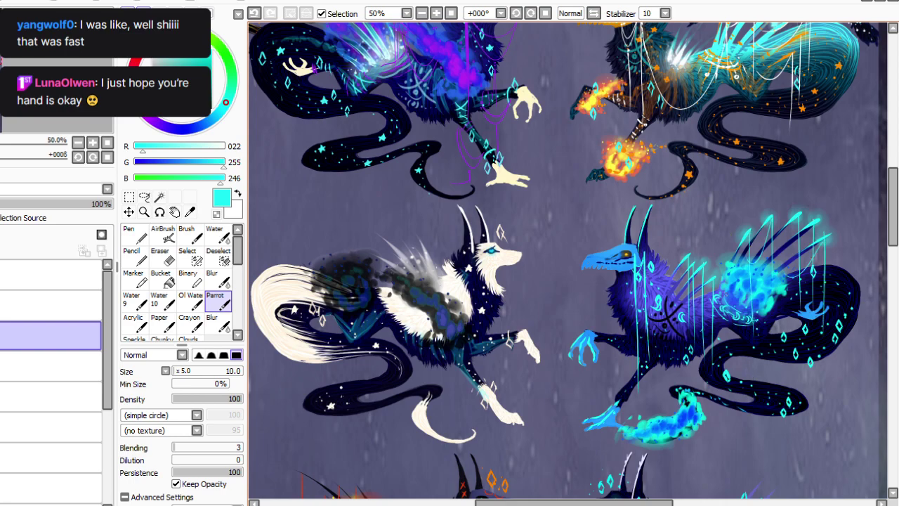
Paint cyan bands on the blue bird-headed creature's forelegs and drape a long cyan loop with a small ring beneath its belly.
{"action": "left_click_drag", "start_coordinate": [799, 268], "coordinate": [772, 318]}
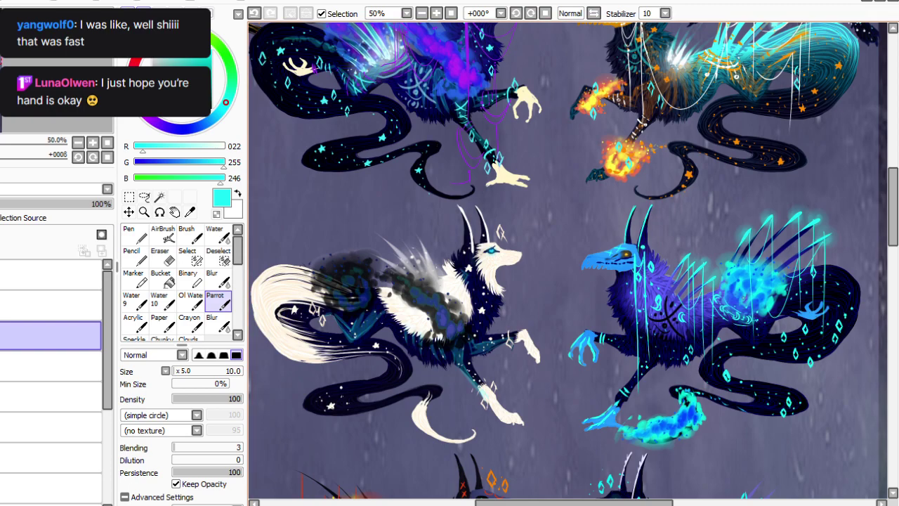
{"action": "left_click_drag", "start_coordinate": [645, 320], "coordinate": [748, 252]}
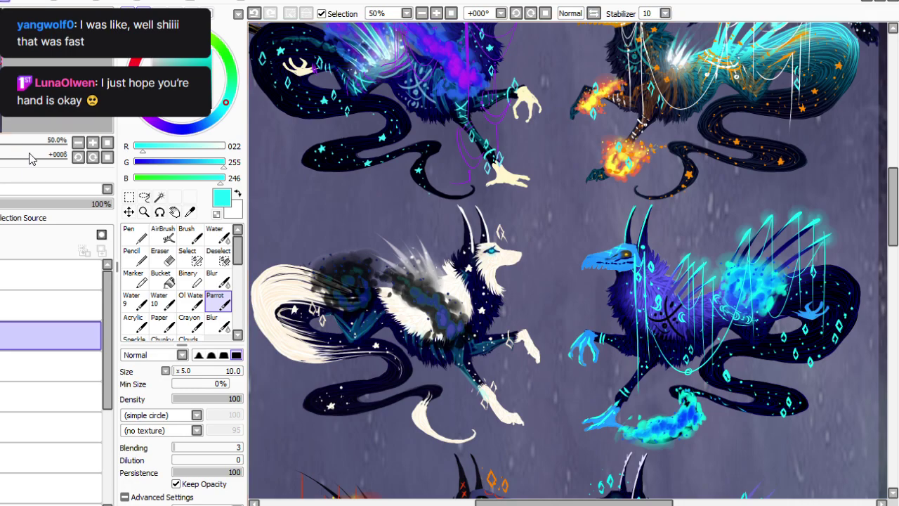
{"action": "left_click", "coordinate": [1, 336]}
{"action": "left_click", "coordinate": [1, 336]}
{"action": "scroll", "coordinate": [580, 30], "scroll_direction": "down", "scroll_amount": 2}
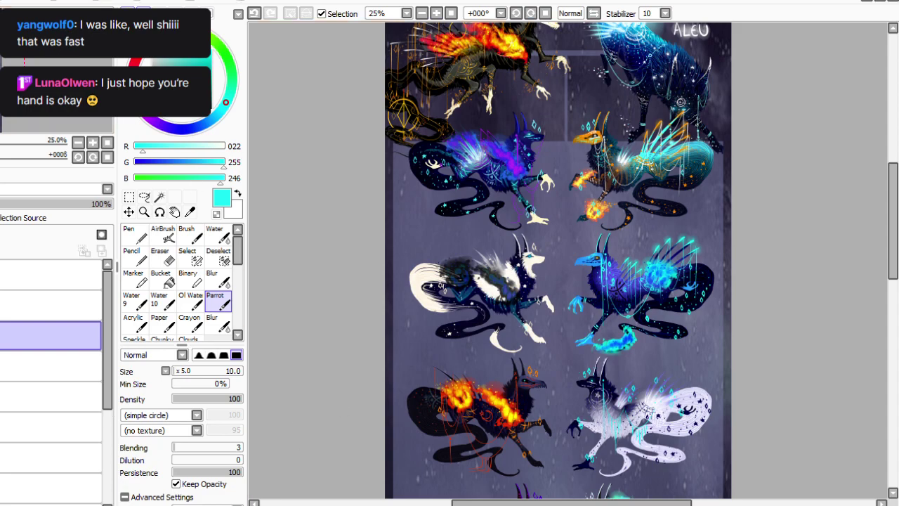
{"action": "left_click", "coordinate": [436, 14]}
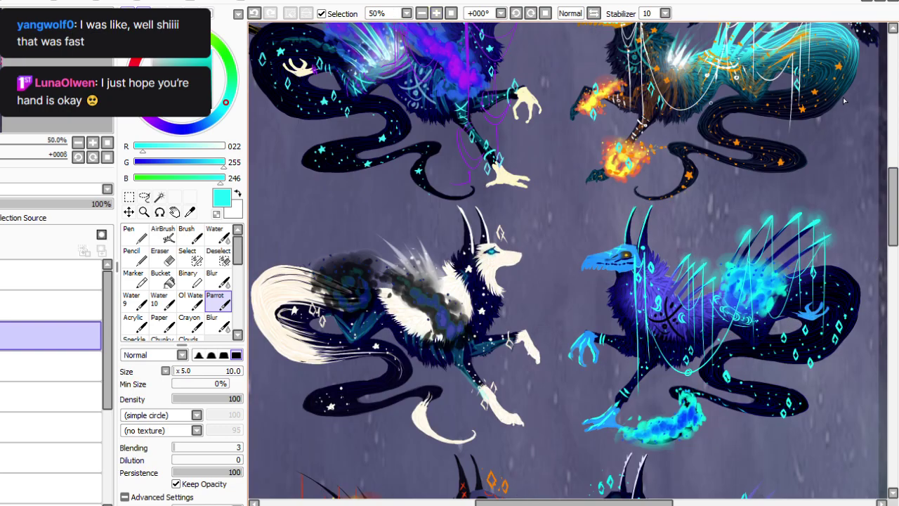
With a size 5 brush, paint cyan strands hanging from the white-faced creature's neck and a draped cyan line beneath its belly.
{"action": "key", "text": "alt"}
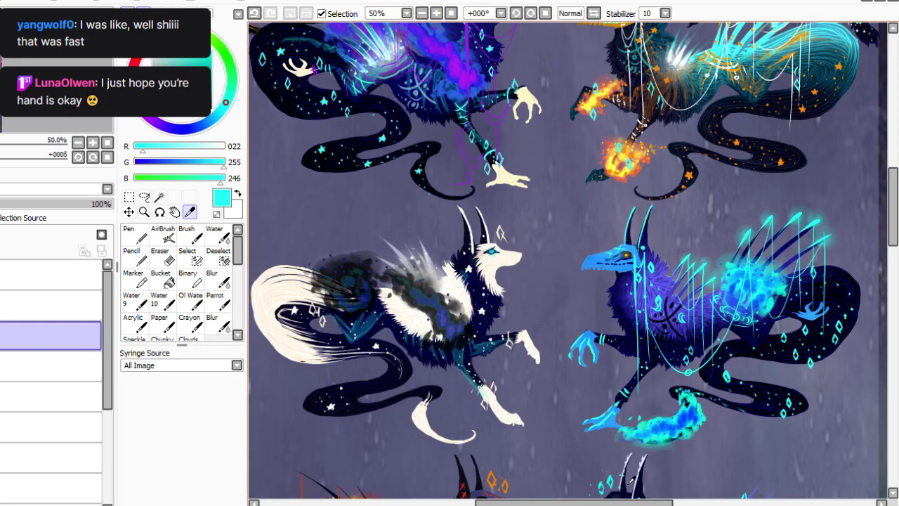
{"action": "left_click", "coordinate": [216, 301]}
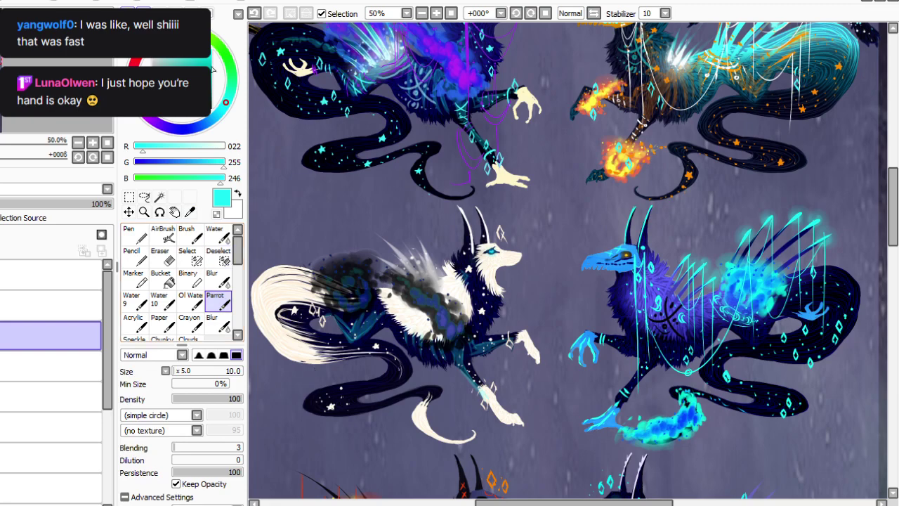
{"action": "key", "text": "bracketleft"}
{"action": "key", "text": "bracketleft"}
{"action": "key", "text": "bracketleft"}
{"action": "key", "text": "bracketleft"}
{"action": "key", "text": "bracketleft"}
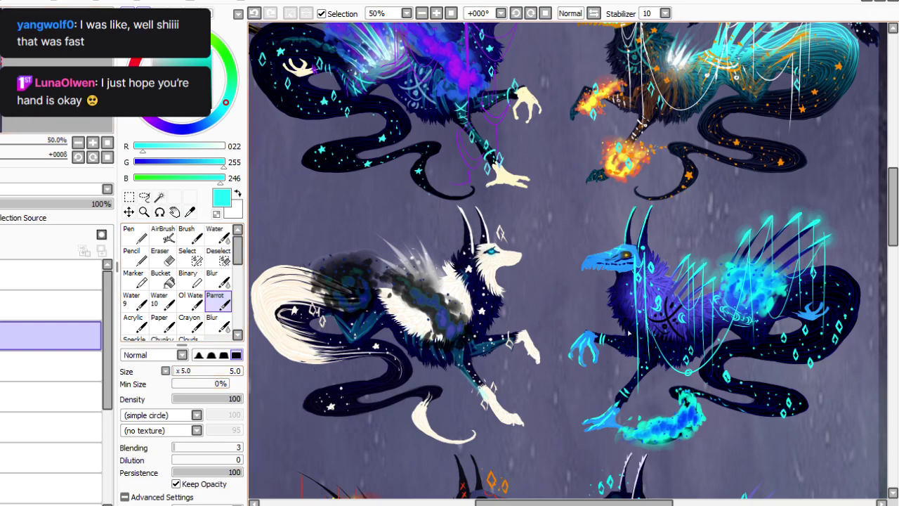
{"action": "left_click_drag", "start_coordinate": [469, 251], "coordinate": [471, 388]}
{"action": "mouse_move", "coordinate": [469, 252]}
{"action": "left_mouse_down"}
{"action": "mouse_move", "coordinate": [459, 269]}
{"action": "mouse_move", "coordinate": [468, 270]}
{"action": "mouse_move", "coordinate": [460, 281]}
{"action": "mouse_move", "coordinate": [463, 388]}
{"action": "left_mouse_up"}
{"action": "key", "text": "ctrl+z"}
{"action": "left_click_drag", "start_coordinate": [463, 314], "coordinate": [464, 385]}
{"action": "mouse_move", "coordinate": [383, 349]}
{"action": "left_mouse_down"}
{"action": "mouse_move", "coordinate": [450, 300]}
{"action": "mouse_move", "coordinate": [422, 371]}
{"action": "mouse_move", "coordinate": [380, 336]}
{"action": "left_mouse_up"}
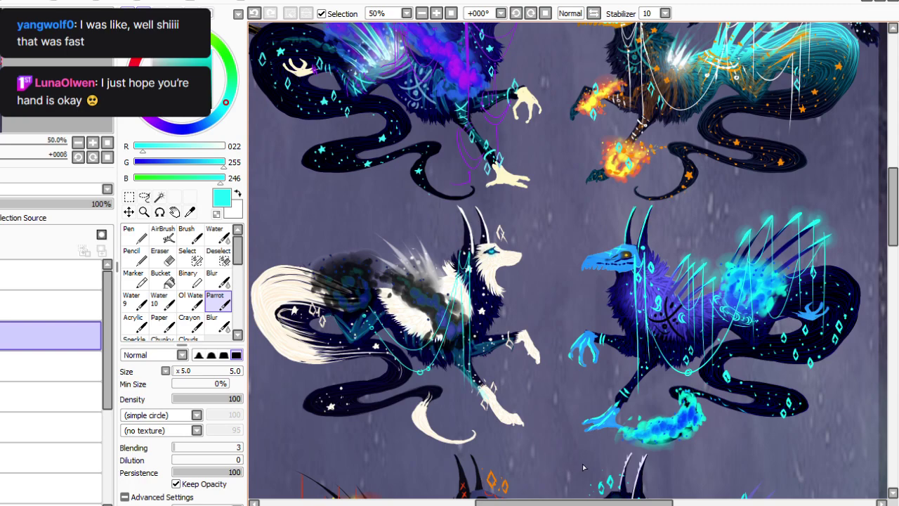
Add short cyan strands under the white-faced creature's belly line and drape thin cyan loops across its tail.
{"action": "left_click", "coordinate": [410, 370]}
{"action": "left_click", "coordinate": [404, 365]}
{"action": "mouse_move", "coordinate": [420, 373]}
{"action": "left_mouse_down"}
{"action": "mouse_move", "coordinate": [420, 394]}
{"action": "mouse_move", "coordinate": [429, 394]}
{"action": "left_mouse_up"}
{"action": "left_click_drag", "start_coordinate": [306, 340], "coordinate": [365, 321]}
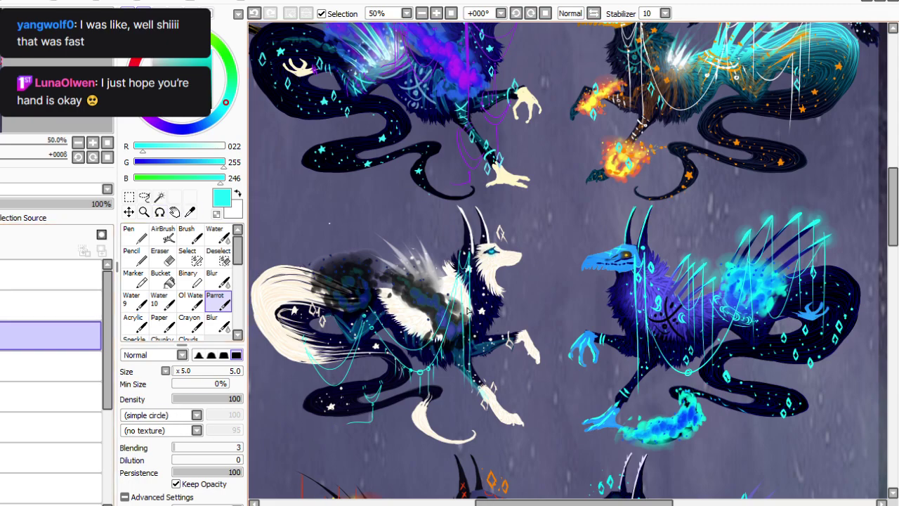
Sample navy of RGB 1, 1, 74, set the brush size to 30 and paint curved markings around the white-faced creature's eye.
{"action": "left_click", "coordinate": [189, 211]}
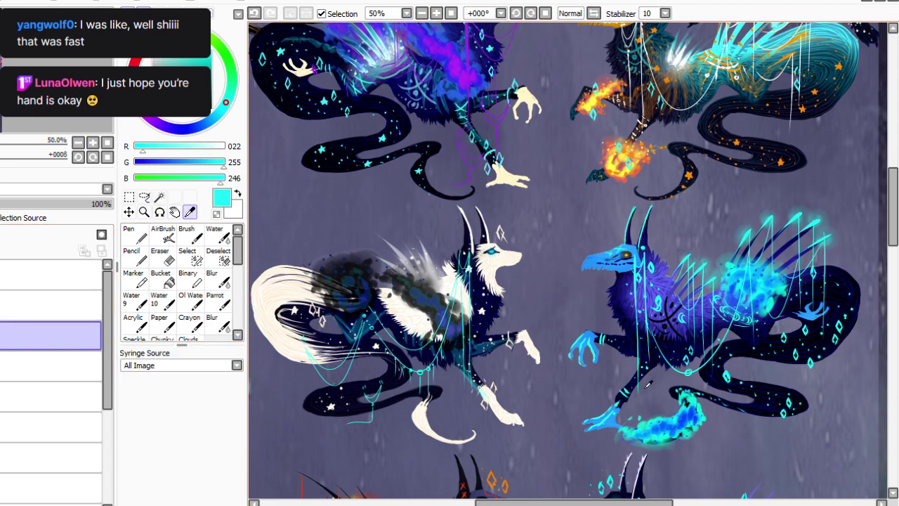
{"action": "left_click", "coordinate": [641, 379]}
{"action": "left_click", "coordinate": [213, 280]}
{"action": "left_click", "coordinate": [214, 301]}
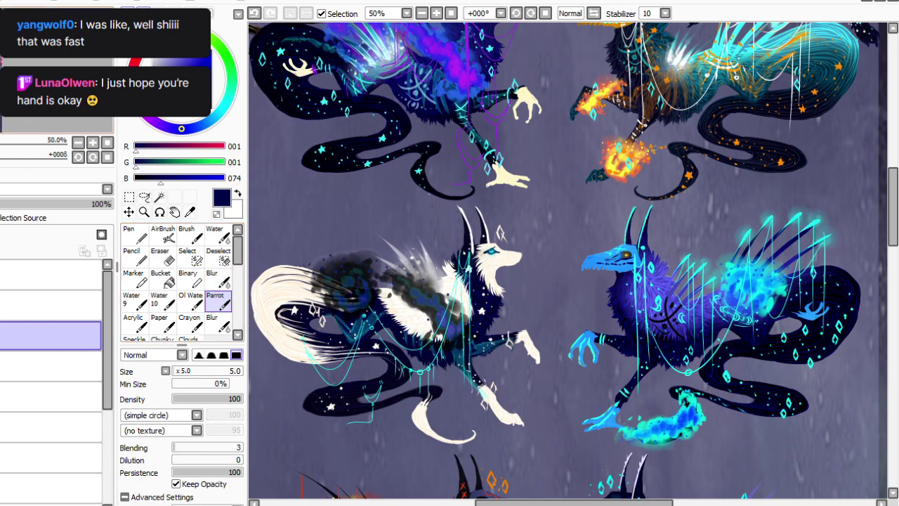
{"action": "left_click", "coordinate": [236, 504]}
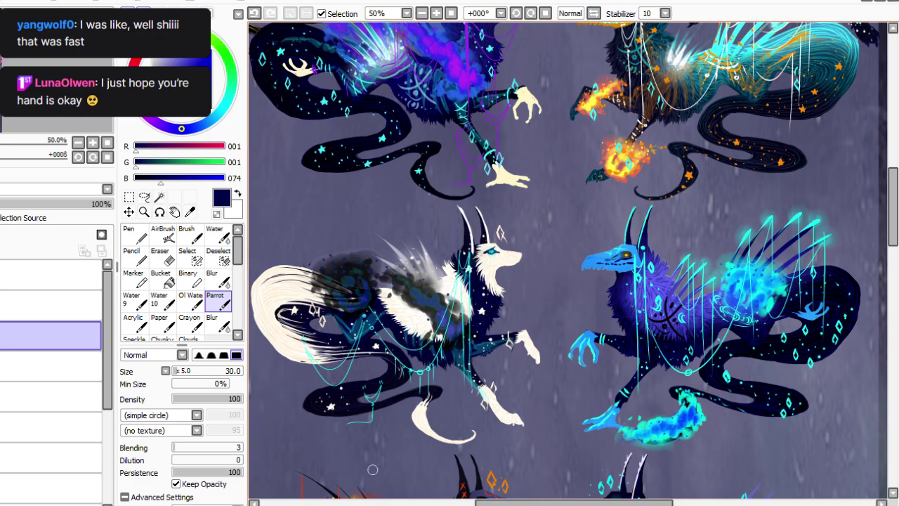
{"action": "left_click", "coordinate": [437, 13]}
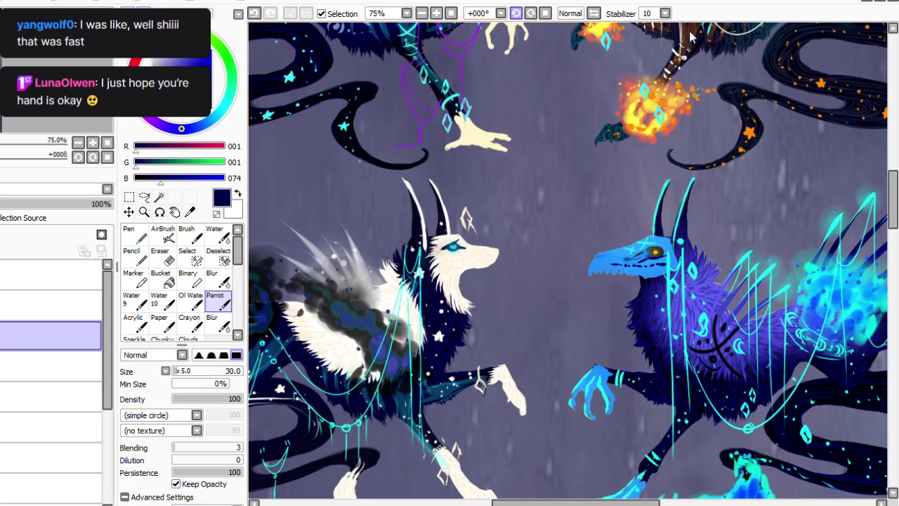
{"action": "left_click", "coordinate": [531, 13]}
{"action": "left_click", "coordinate": [531, 14]}
{"action": "left_click_drag", "start_coordinate": [708, 32], "coordinate": [614, 211]}
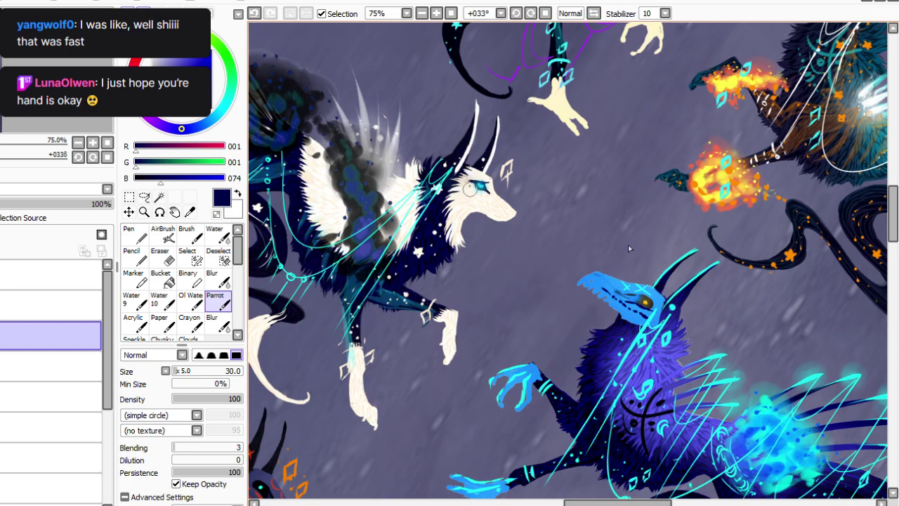
{"action": "mouse_move", "coordinate": [470, 187]}
{"action": "left_mouse_down"}
{"action": "mouse_move", "coordinate": [487, 194]}
{"action": "mouse_move", "coordinate": [466, 195]}
{"action": "mouse_move", "coordinate": [473, 204]}
{"action": "mouse_move", "coordinate": [490, 195]}
{"action": "left_mouse_up"}
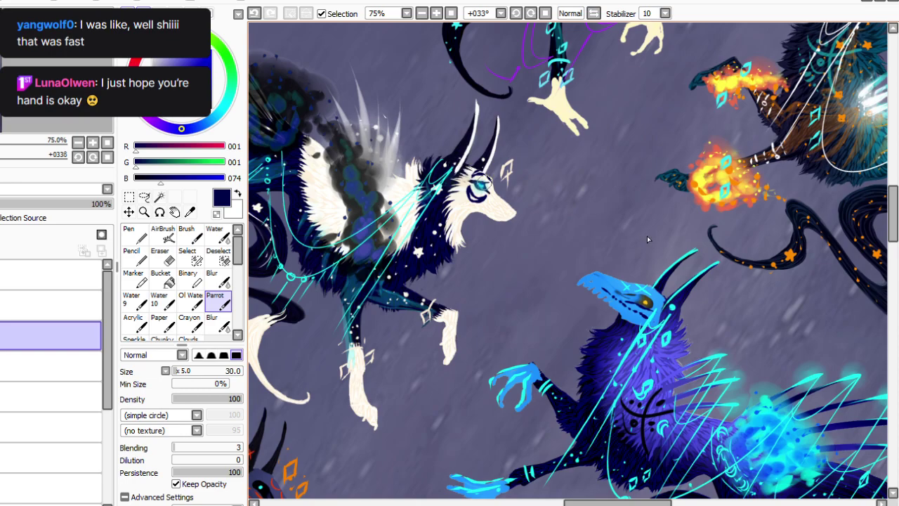
Paint navy stripes and dots on the white-faced creature's pale flank, plus navy bands on its white forelegs.
{"action": "key", "text": "Home"}
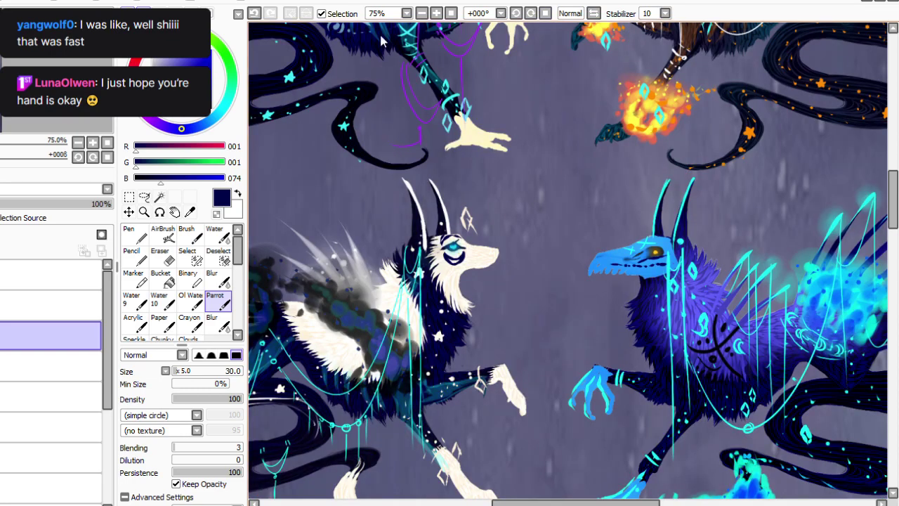
{"action": "scroll", "coordinate": [565, 34], "scroll_direction": "down", "scroll_amount": 1}
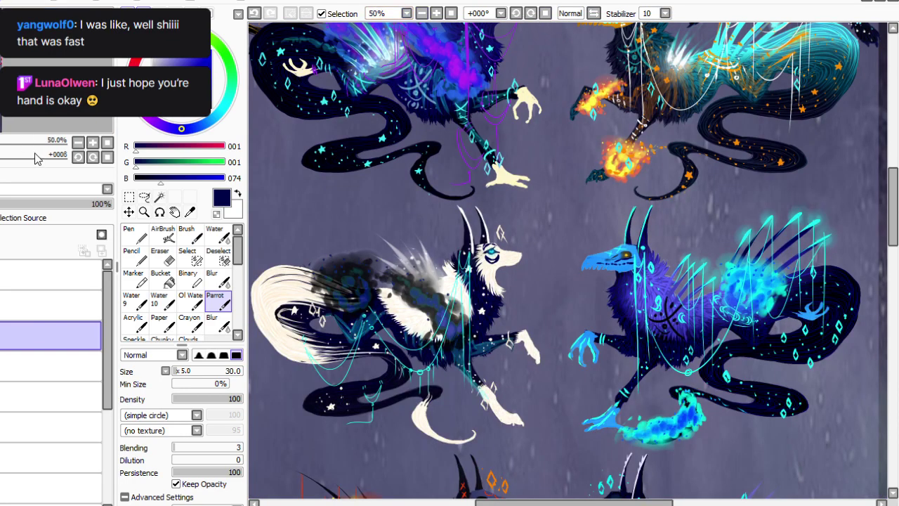
{"action": "mouse_move", "coordinate": [380, 293]}
{"action": "left_mouse_down"}
{"action": "mouse_move", "coordinate": [383, 303]}
{"action": "mouse_move", "coordinate": [379, 295]}
{"action": "mouse_move", "coordinate": [393, 291]}
{"action": "mouse_move", "coordinate": [398, 303]}
{"action": "left_mouse_up"}
{"action": "mouse_move", "coordinate": [534, 395]}
{"action": "left_mouse_down"}
{"action": "mouse_move", "coordinate": [540, 388]}
{"action": "mouse_move", "coordinate": [555, 399]}
{"action": "mouse_move", "coordinate": [517, 385]}
{"action": "left_mouse_up"}
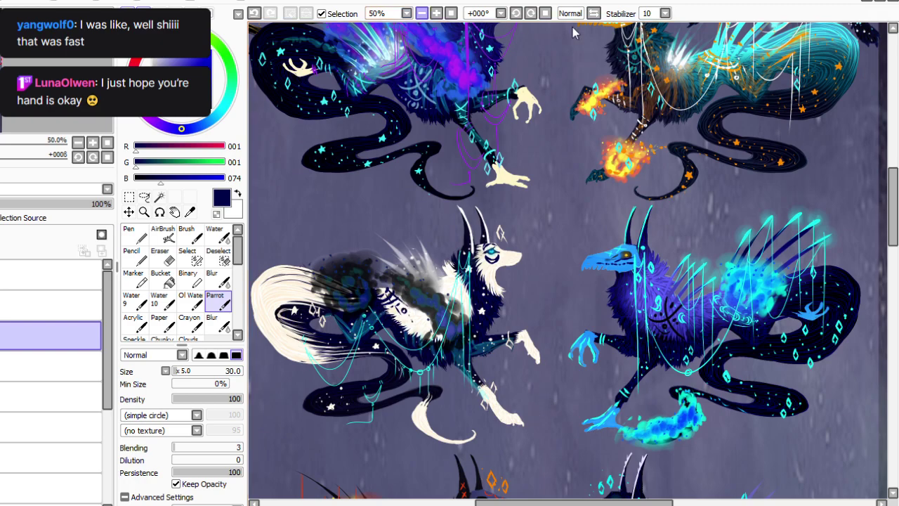
Review the markings and strands on every creature design, from the top to the bottom of the sheet.
{"action": "scroll", "coordinate": [517, 385], "scroll_direction": "down", "scroll_amount": 4}
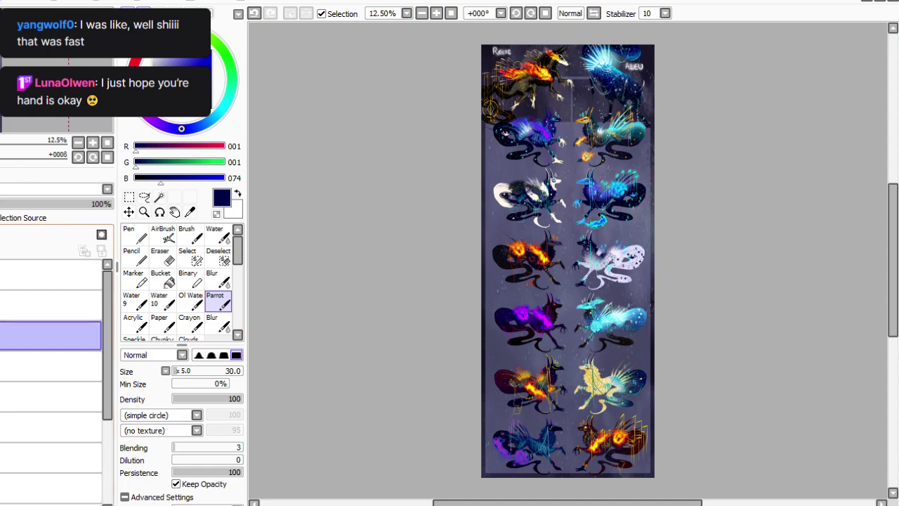
{"action": "left_click", "coordinate": [436, 12]}
{"action": "left_click", "coordinate": [451, 12]}
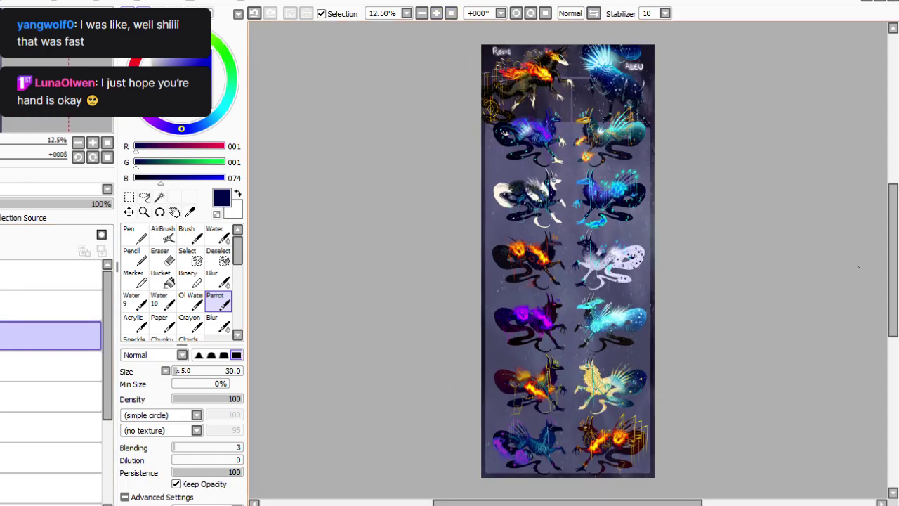
{"action": "double_click", "coordinate": [437, 13]}
{"action": "left_click_drag", "start_coordinate": [893, 295], "coordinate": [893, 252]}
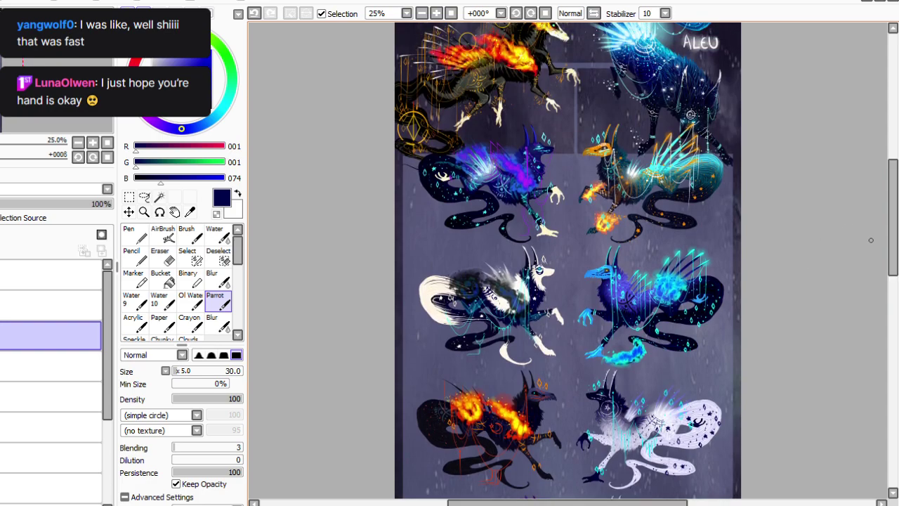
{"action": "left_click_drag", "start_coordinate": [893, 254], "coordinate": [893, 253]}
{"action": "scroll", "coordinate": [600, 28], "scroll_direction": "up", "scroll_amount": 1}
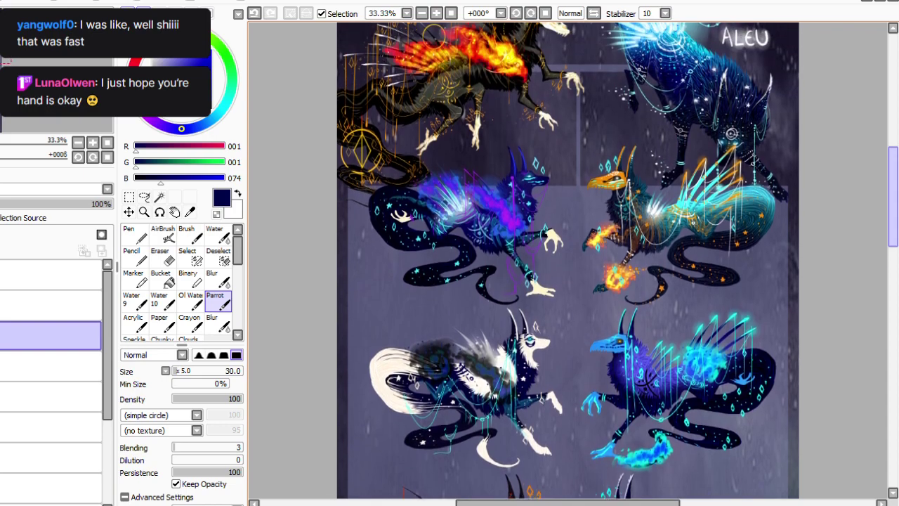
{"action": "left_click_drag", "start_coordinate": [893, 197], "coordinate": [893, 214]}
{"action": "scroll", "coordinate": [568, 260], "scroll_direction": "down", "scroll_amount": 3}
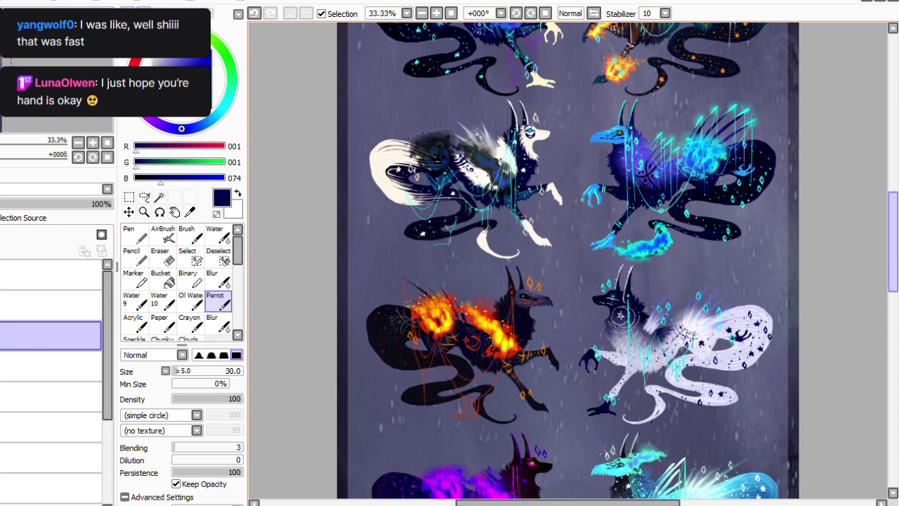
{"action": "scroll", "coordinate": [568, 260], "scroll_direction": "down", "scroll_amount": 3}
{"action": "scroll", "coordinate": [567, 260], "scroll_direction": "down", "scroll_amount": 2}
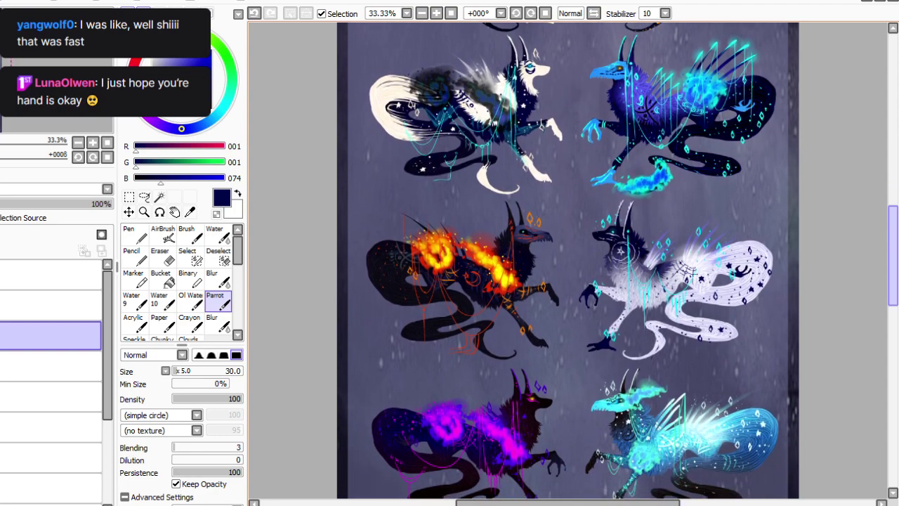
{"action": "scroll", "coordinate": [568, 260], "scroll_direction": "down", "scroll_amount": 4}
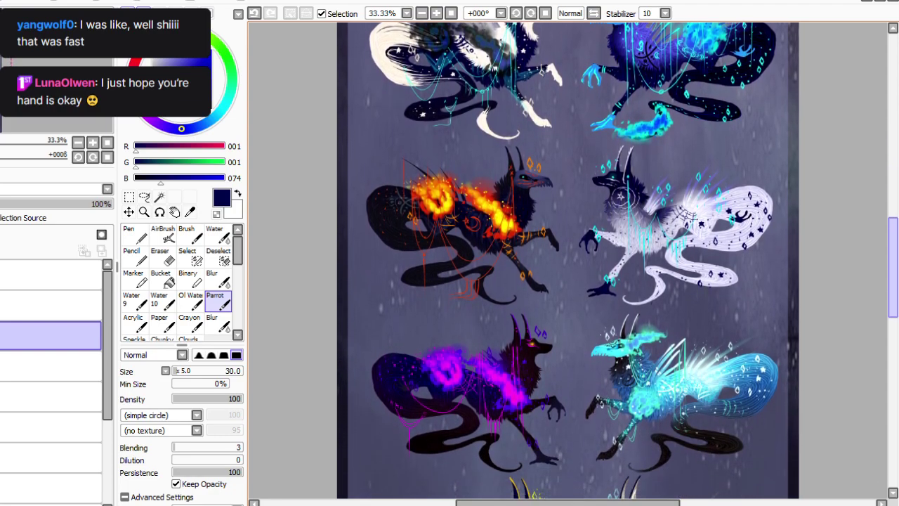
{"action": "scroll", "coordinate": [568, 260], "scroll_direction": "down", "scroll_amount": 6}
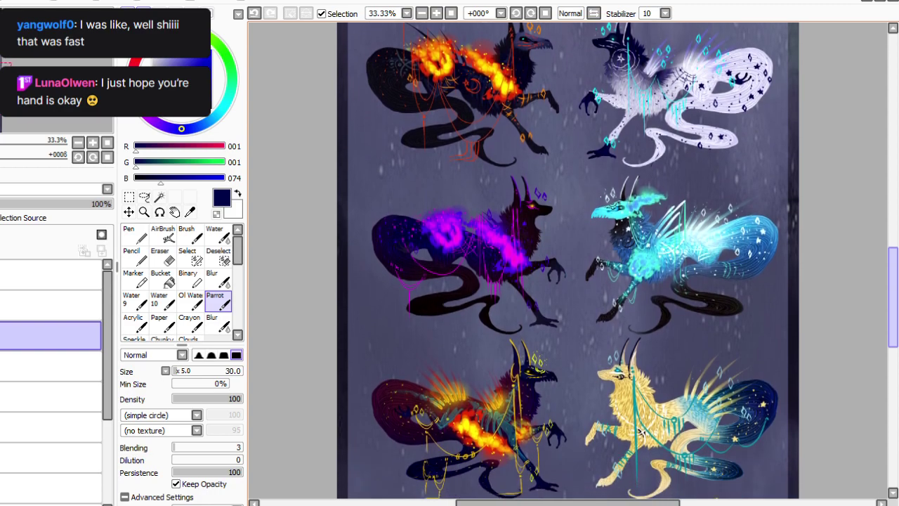
{"action": "scroll", "coordinate": [568, 260], "scroll_direction": "down", "scroll_amount": 5}
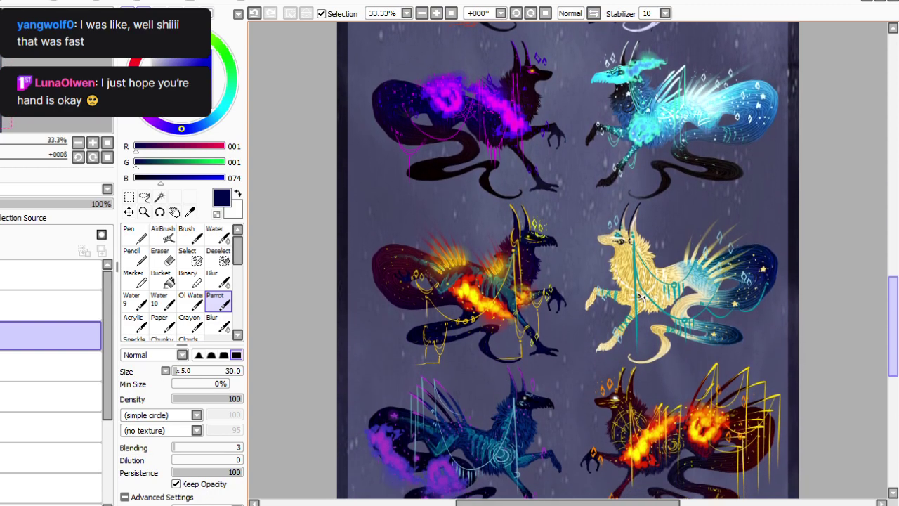
{"action": "scroll", "coordinate": [568, 211], "scroll_direction": "down", "scroll_amount": 3}
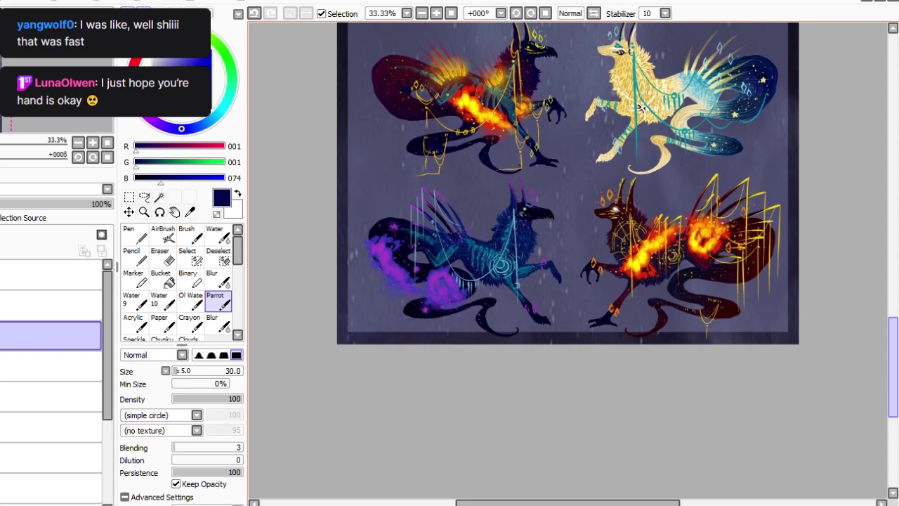
{"action": "left_click_drag", "start_coordinate": [893, 383], "coordinate": [893, 303]}
{"action": "scroll", "coordinate": [567, 260], "scroll_direction": "up", "scroll_amount": 6}
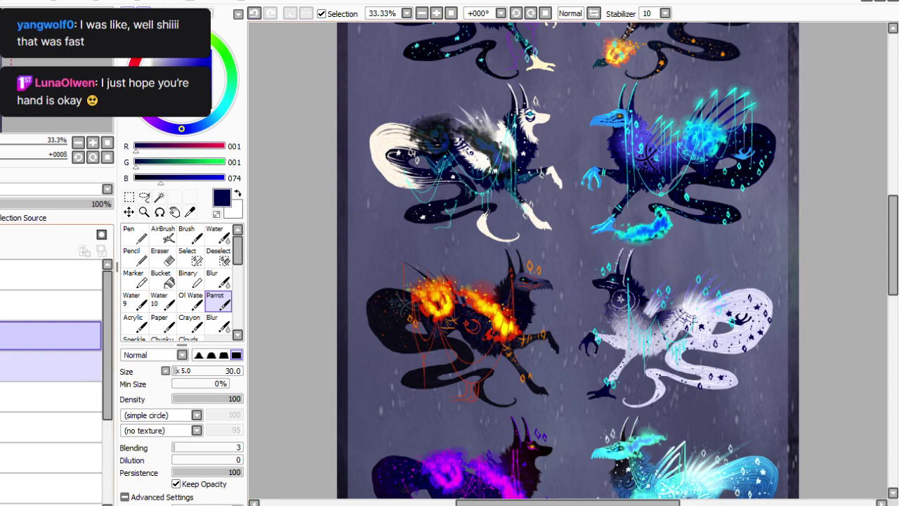
Switch to the layer below, set the colour to white of RGB 255, 255, 255 and paint a short vertical stroke beside the first blue-purple creature.
{"action": "left_click", "coordinate": [56, 366]}
{"action": "left_click", "coordinate": [22, 2]}
{"action": "left_click", "coordinate": [27, 15]}
{"action": "left_click", "coordinate": [157, 50]}
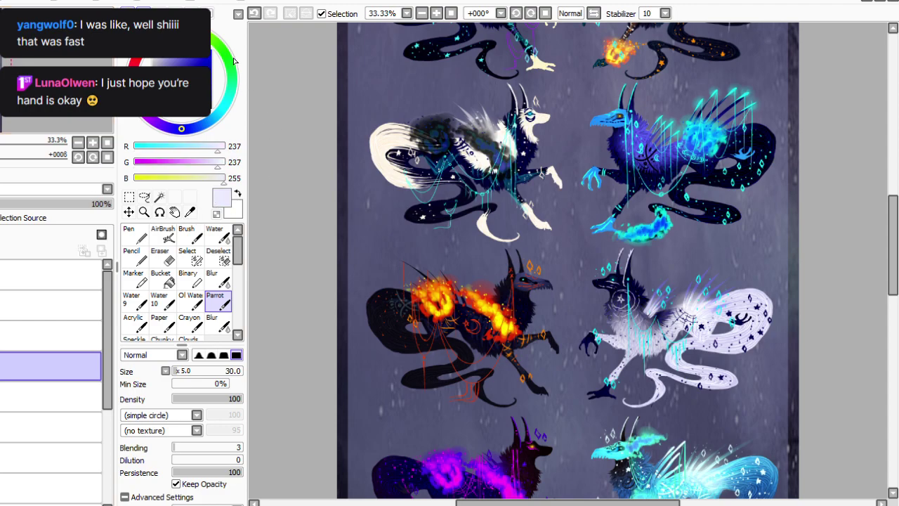
{"action": "left_click", "coordinate": [153, 49]}
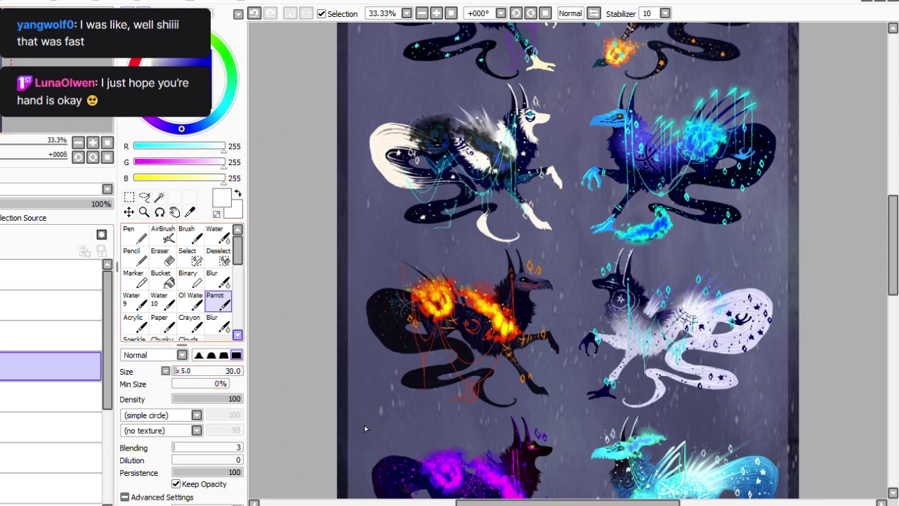
{"action": "scroll", "coordinate": [809, 106], "scroll_direction": "up", "scroll_amount": 5}
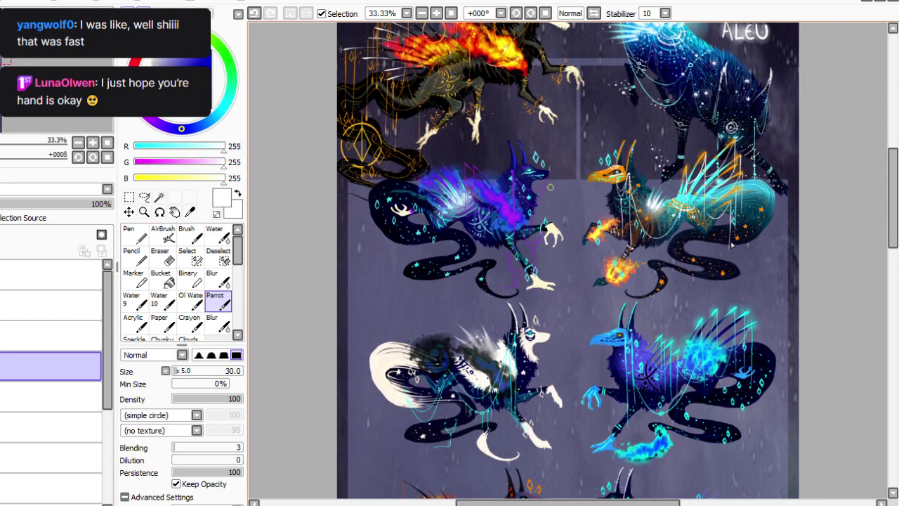
{"action": "left_click_drag", "start_coordinate": [549, 193], "coordinate": [549, 201]}
{"action": "scroll", "coordinate": [369, 254], "scroll_direction": "up", "scroll_amount": 1}
{"action": "left_click_drag", "start_coordinate": [893, 182], "coordinate": [893, 184]}
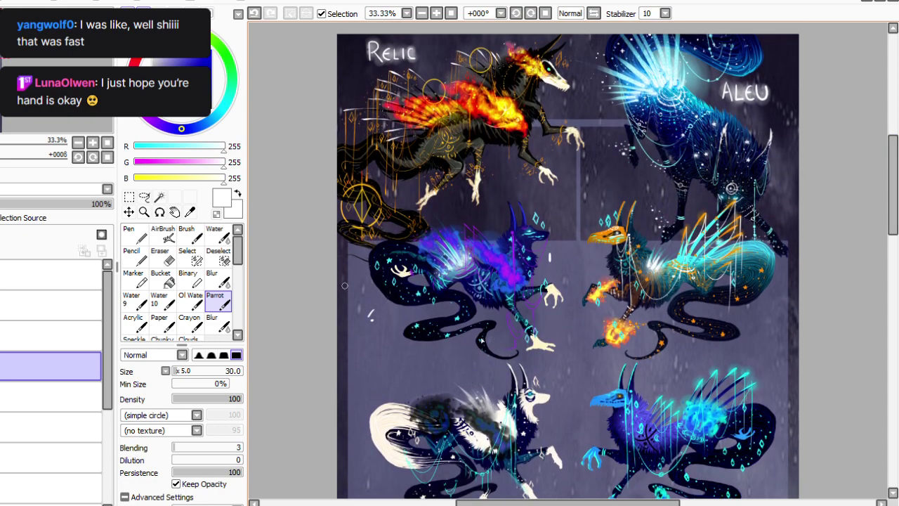
Hand-letter the white label "1. RELEU" beneath the tail of the first blue-purple creature.
{"action": "left_click", "coordinate": [375, 321]}
{"action": "mouse_move", "coordinate": [382, 318]}
{"action": "left_mouse_down"}
{"action": "mouse_move", "coordinate": [377, 325]}
{"action": "mouse_move", "coordinate": [398, 345]}
{"action": "mouse_move", "coordinate": [416, 351]}
{"action": "left_mouse_up"}
{"action": "left_click_drag", "start_coordinate": [370, 304], "coordinate": [373, 309]}
{"action": "left_click", "coordinate": [254, 13]}
{"action": "left_click_drag", "start_coordinate": [408, 343], "coordinate": [414, 347]}
{"action": "key", "text": "ctrl+z"}
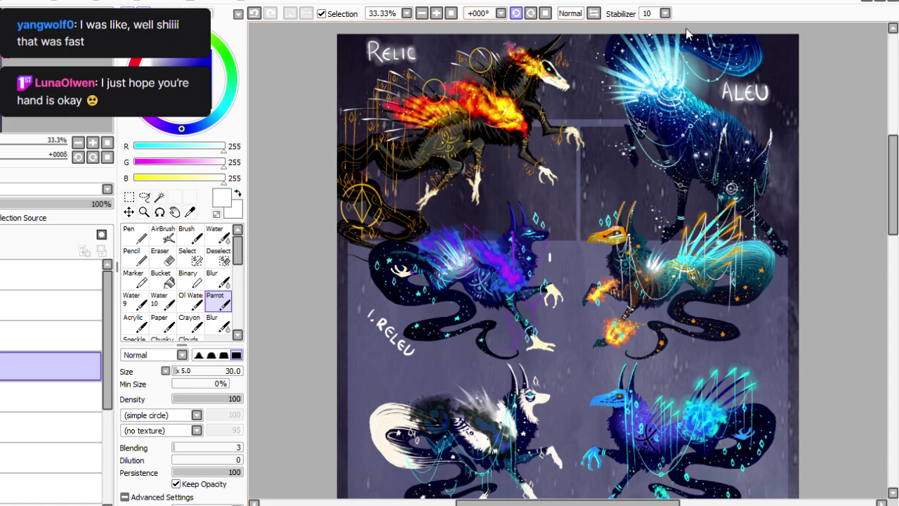
Hand-letter the white label "2. ALRIC" beneath the tail of the orange-headed teal creature.
{"action": "key", "text": "End"}
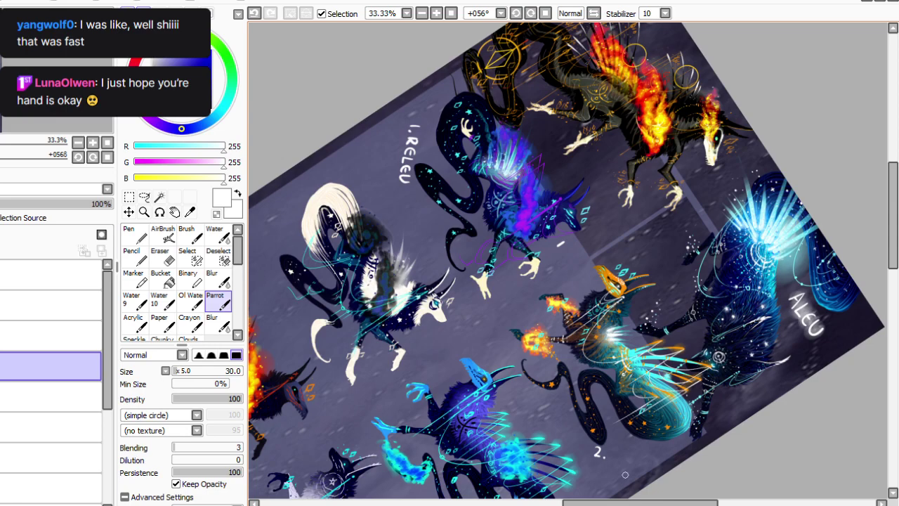
{"action": "left_click_drag", "start_coordinate": [611, 502], "coordinate": [624, 502]}
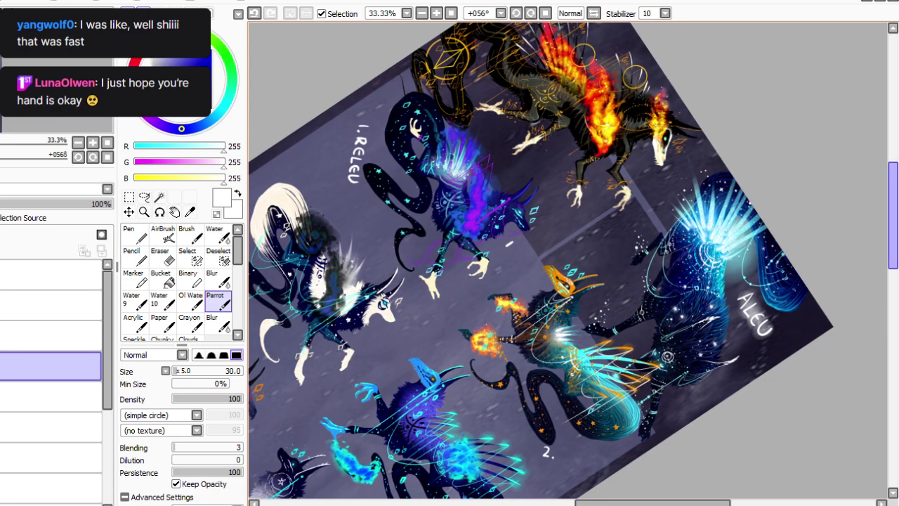
{"action": "left_click_drag", "start_coordinate": [893, 215], "coordinate": [893, 208]}
{"action": "scroll", "coordinate": [859, 216], "scroll_direction": "down", "scroll_amount": 4}
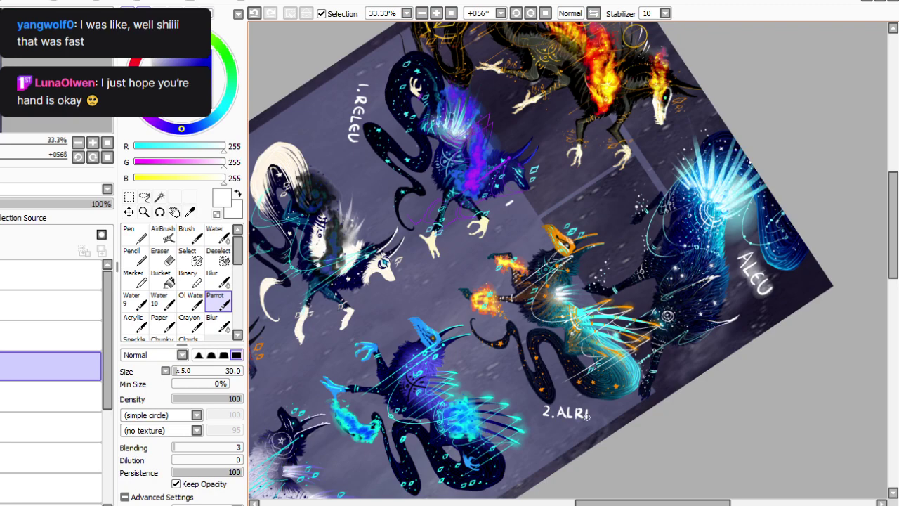
Hand-letter the white label "3. ALIC" beneath the tail of the white-faced creature.
{"action": "left_click", "coordinate": [451, 12]}
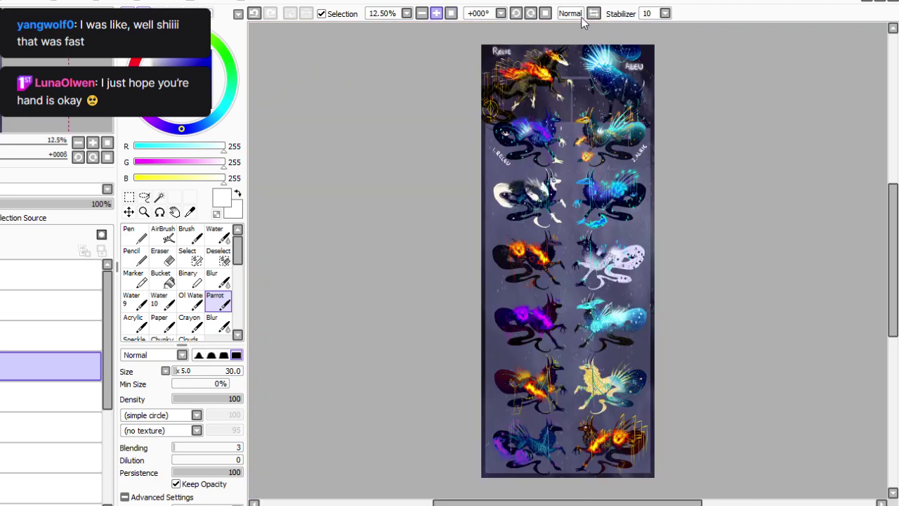
{"action": "left_click", "coordinate": [436, 12]}
{"action": "left_click", "coordinate": [436, 12]}
{"action": "scroll", "coordinate": [590, 32], "scroll_direction": "up", "scroll_amount": 2}
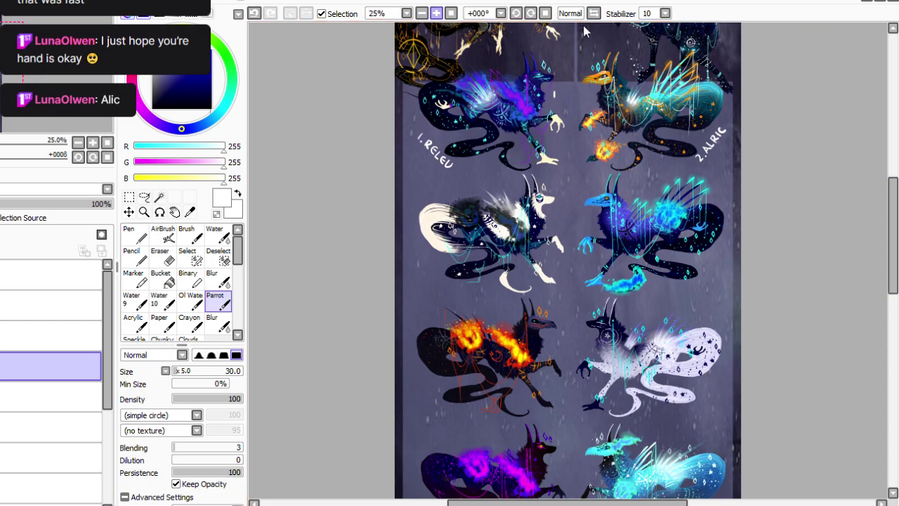
{"action": "left_click", "coordinate": [437, 13]}
{"action": "left_click", "coordinate": [516, 13]}
{"action": "key", "text": "Delete"}
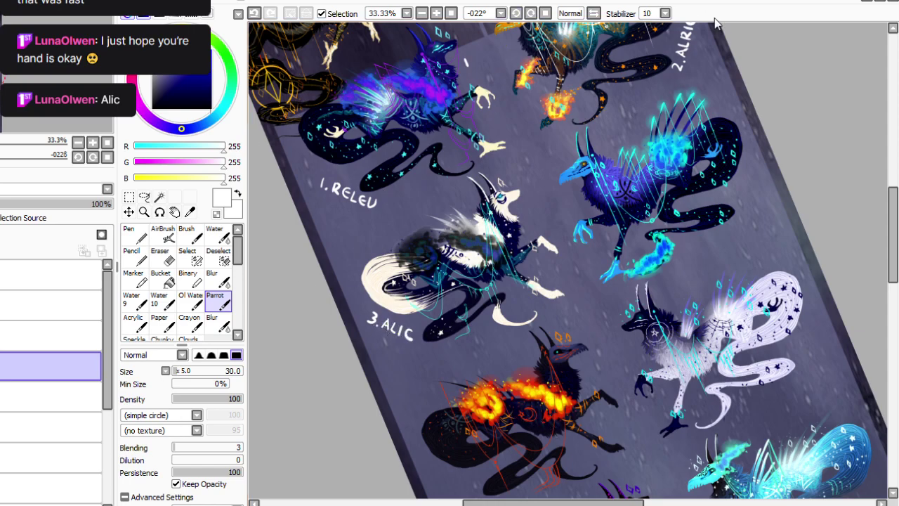
Hand-letter the white number "4." beneath the tail of the blue-headed creature with the cyan glow.
{"action": "key", "text": "Home"}
{"action": "key", "text": "End"}
{"action": "key", "text": "End"}
{"action": "key", "text": "End"}
{"action": "key", "text": "End"}
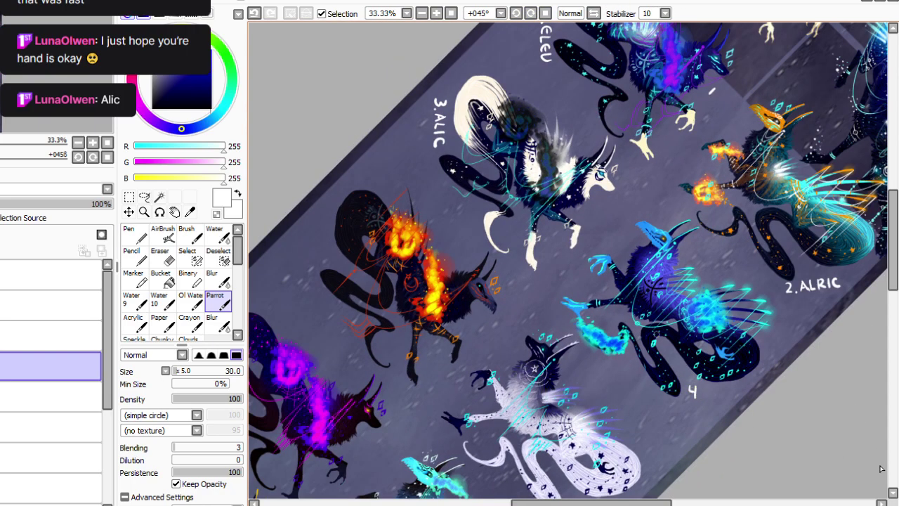
{"action": "key", "text": "Home"}
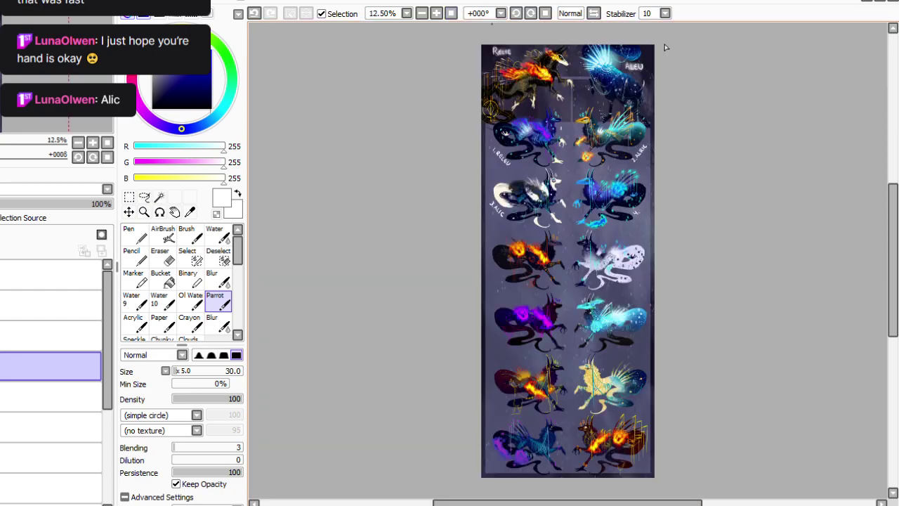
Hand-letter the name "ELIU" after the number 4 beneath the blue-headed creature's tail.
{"action": "left_click_drag", "start_coordinate": [893, 207], "coordinate": [893, 185]}
{"action": "key", "text": "ctrl+plus"}
{"action": "key", "text": "ctrl+plus"}
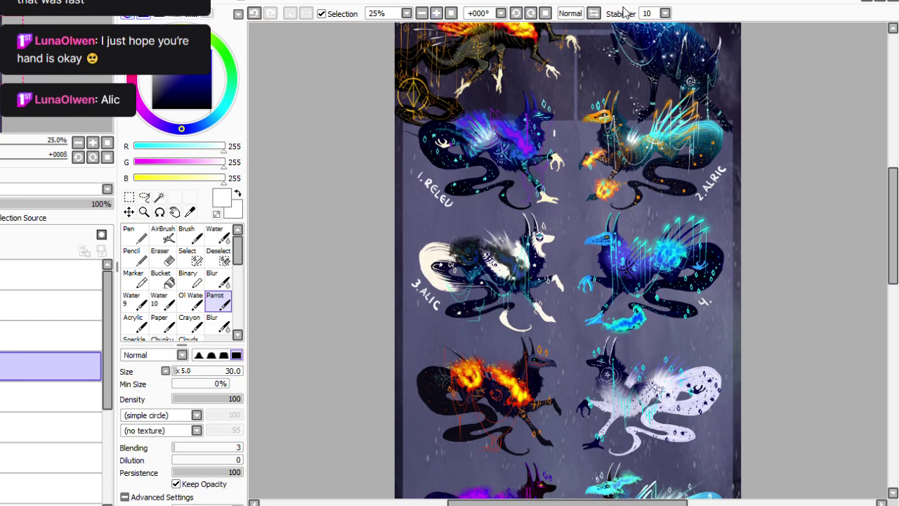
{"action": "key", "text": "End"}
{"action": "key", "text": "End"}
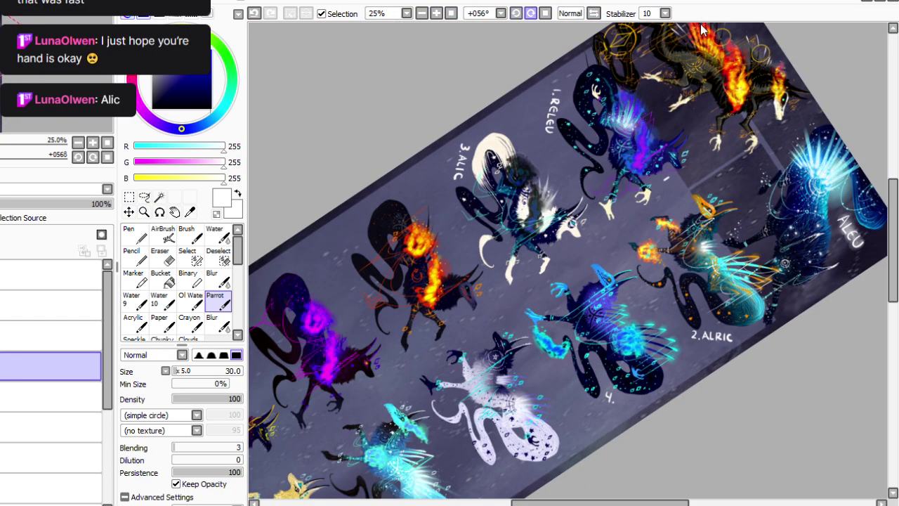
{"action": "key", "text": "End"}
{"action": "key", "text": "ctrl+plus"}
{"action": "left_click_drag", "start_coordinate": [893, 256], "coordinate": [893, 282]}
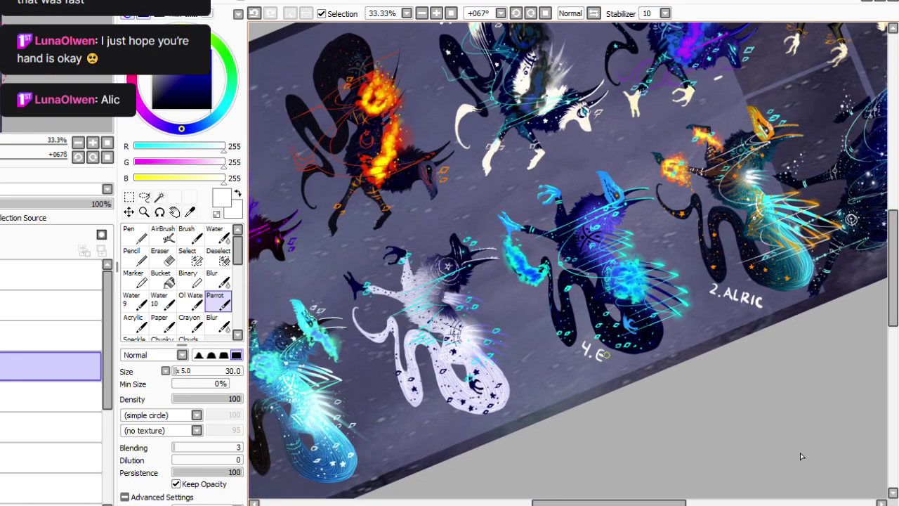
{"action": "left_click_drag", "start_coordinate": [609, 502], "coordinate": [631, 503]}
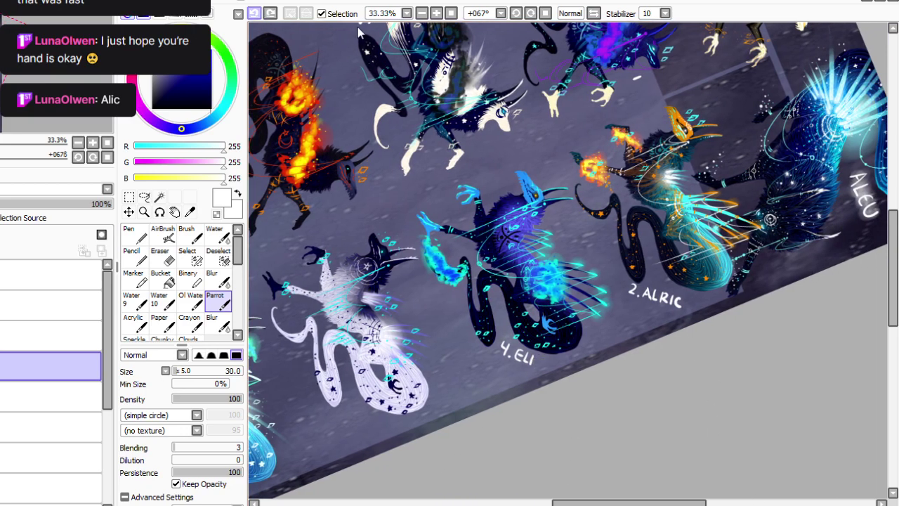
{"action": "left_click", "coordinate": [254, 13]}
{"action": "left_click_drag", "start_coordinate": [537, 357], "coordinate": [542, 354]}
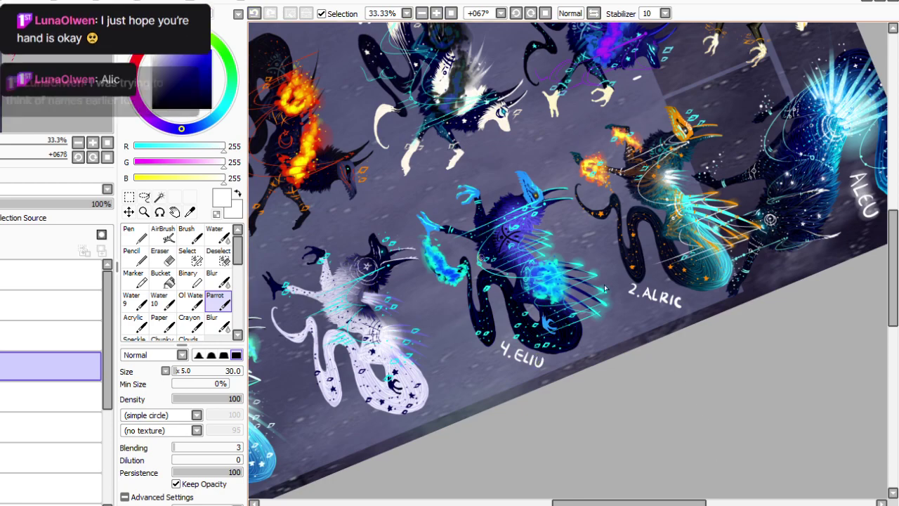
Hand-letter the white number "5." beside the tail of the black creature with orange flames.
{"action": "left_click", "coordinate": [546, 13]}
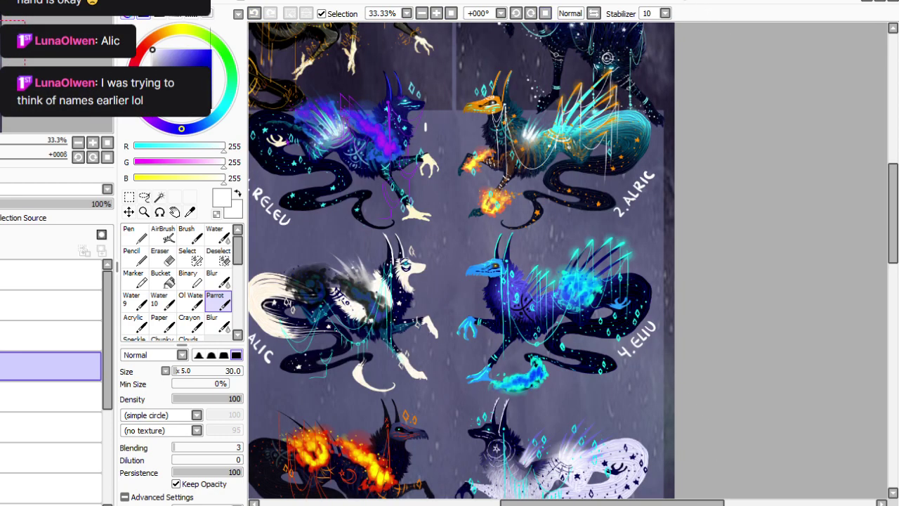
{"action": "left_click_drag", "start_coordinate": [527, 502], "coordinate": [497, 502]}
{"action": "left_click_drag", "start_coordinate": [893, 245], "coordinate": [893, 214]}
{"action": "scroll", "coordinate": [513, 269], "scroll_direction": "down", "scroll_amount": 10}
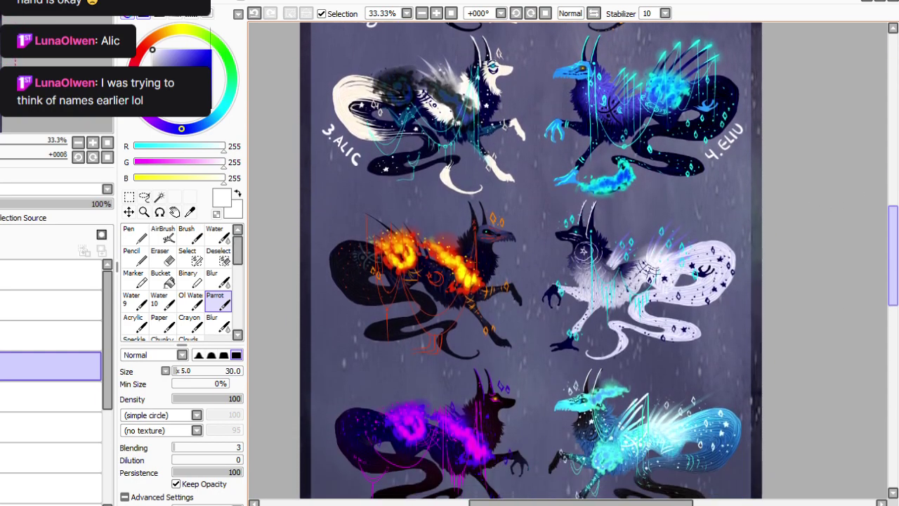
{"action": "scroll", "coordinate": [327, 281], "scroll_direction": "up", "scroll_amount": 2}
{"action": "left_click_drag", "start_coordinate": [332, 304], "coordinate": [323, 310]}
{"action": "left_click", "coordinate": [329, 315]}
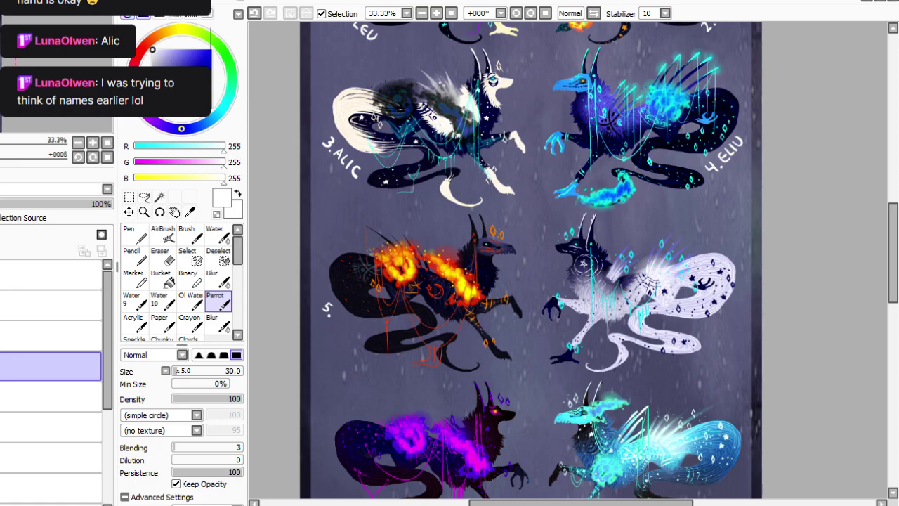
Hand-letter "UEL" after the number 5 beneath the flaming black creature's tail.
{"action": "mouse_move", "coordinate": [893, 253]}
{"action": "left_mouse_down"}
{"action": "mouse_move", "coordinate": [893, 178]}
{"action": "mouse_move", "coordinate": [893, 260]}
{"action": "left_mouse_up"}
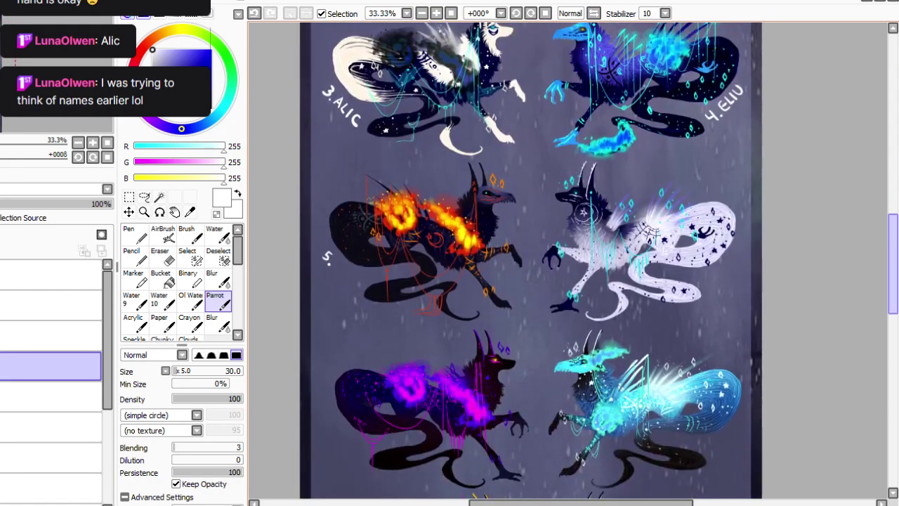
{"action": "left_click_drag", "start_coordinate": [331, 262], "coordinate": [349, 280]}
{"action": "left_click_drag", "start_coordinate": [576, 503], "coordinate": [558, 503]}
{"action": "left_click", "coordinate": [517, 13]}
{"action": "left_click", "coordinate": [516, 13]}
{"action": "left_click", "coordinate": [516, 13]}
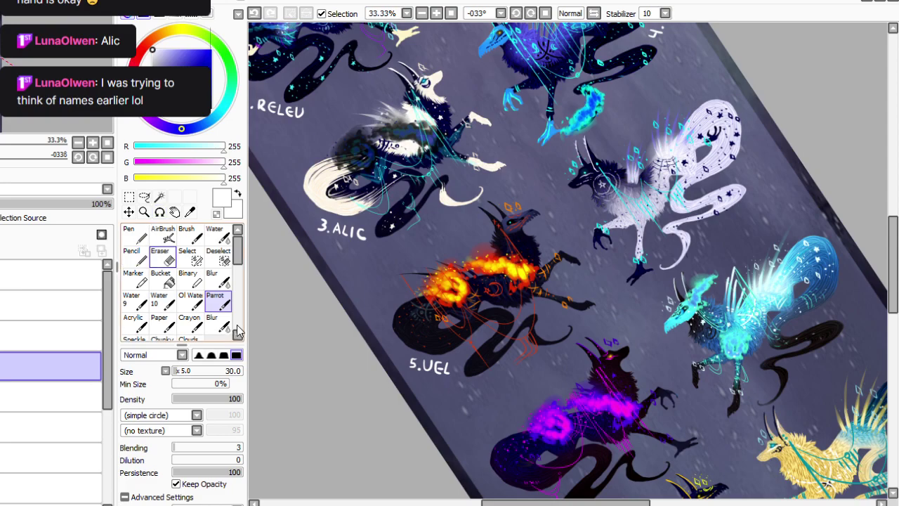
Erase the letters after the U in label 5 with the Eraser, then return to the Parrot brush.
{"action": "left_click_drag", "start_coordinate": [194, 399], "coordinate": [243, 399]}
{"action": "left_click_drag", "start_coordinate": [177, 371], "coordinate": [179, 370]}
{"action": "left_click_drag", "start_coordinate": [448, 363], "coordinate": [443, 366]}
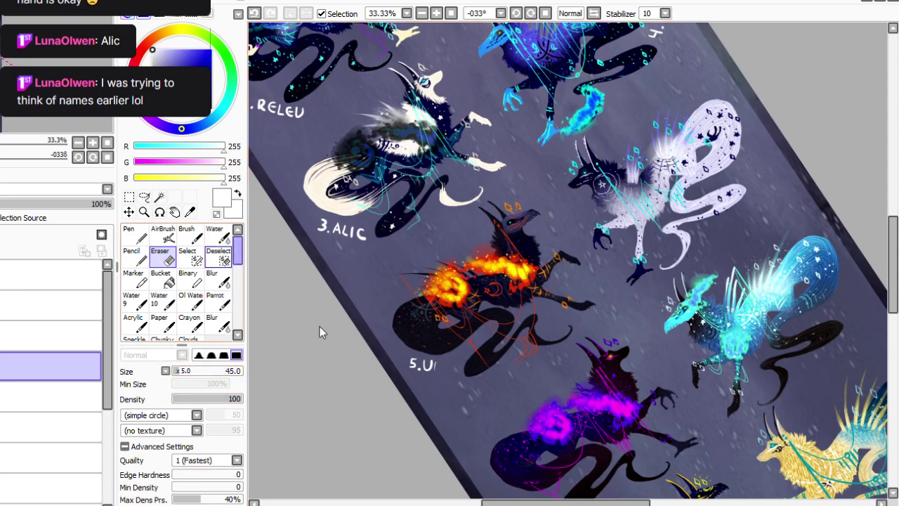
{"action": "key", "text": "e"}
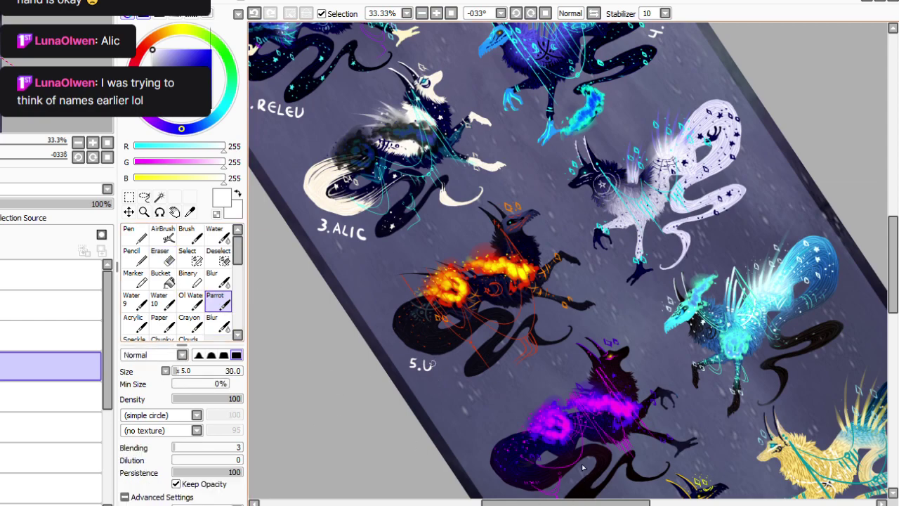
Re-letter the rest of the fifth creature's name so the label reads "5. UELRI".
{"action": "mouse_move", "coordinate": [437, 362]}
{"action": "left_mouse_down"}
{"action": "mouse_move", "coordinate": [438, 373]}
{"action": "mouse_move", "coordinate": [462, 379]}
{"action": "left_mouse_up"}
{"action": "left_click", "coordinate": [254, 13]}
{"action": "key", "text": "ctrl+z"}
{"action": "key", "text": "ctrl+z"}
{"action": "key", "text": "ctrl+z"}
Hand-letter the white number "6." beneath the tail of the pale lavender creature.
{"action": "left_click", "coordinate": [545, 14]}
{"action": "left_click", "coordinate": [530, 13]}
{"action": "left_click", "coordinate": [530, 13]}
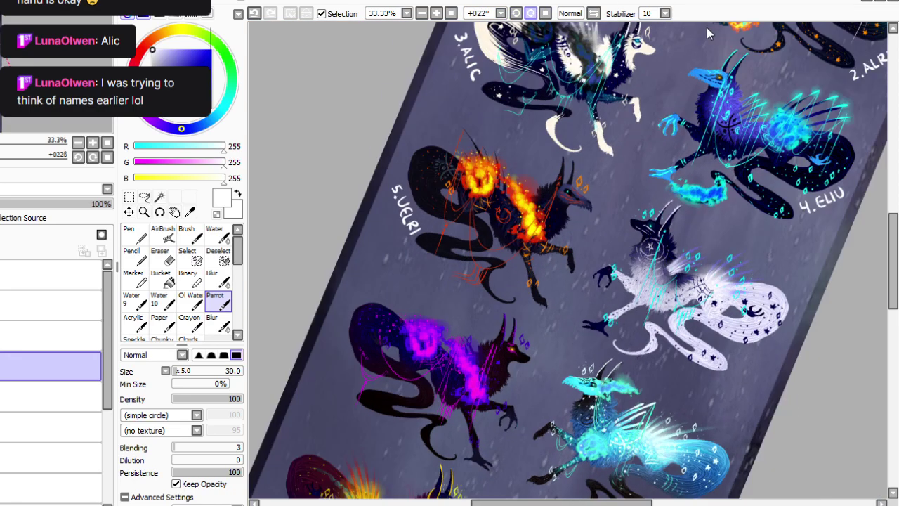
{"action": "left_click", "coordinate": [530, 13]}
{"action": "left_click", "coordinate": [531, 14]}
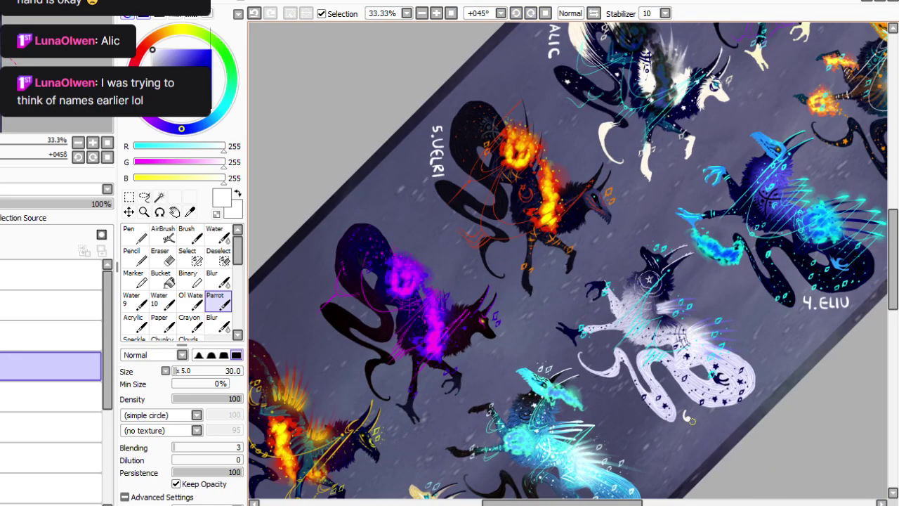
{"action": "key", "text": "Home"}
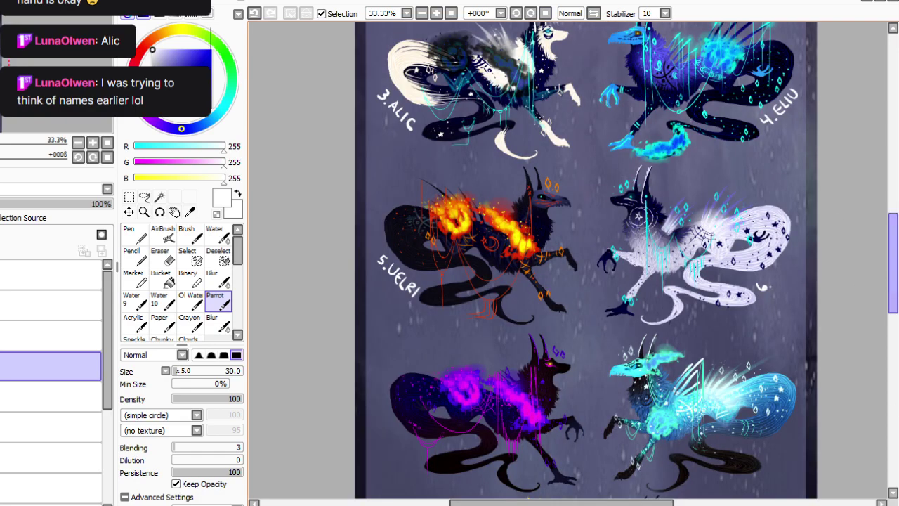
Hand-letter the name "CIL" after the number 6 beneath the pale lavender creature's tail.
{"action": "scroll", "coordinate": [750, 254], "scroll_direction": "up", "scroll_amount": 6}
{"action": "left_click_drag", "start_coordinate": [893, 170], "coordinate": [893, 258]}
{"action": "left_click", "coordinate": [531, 13]}
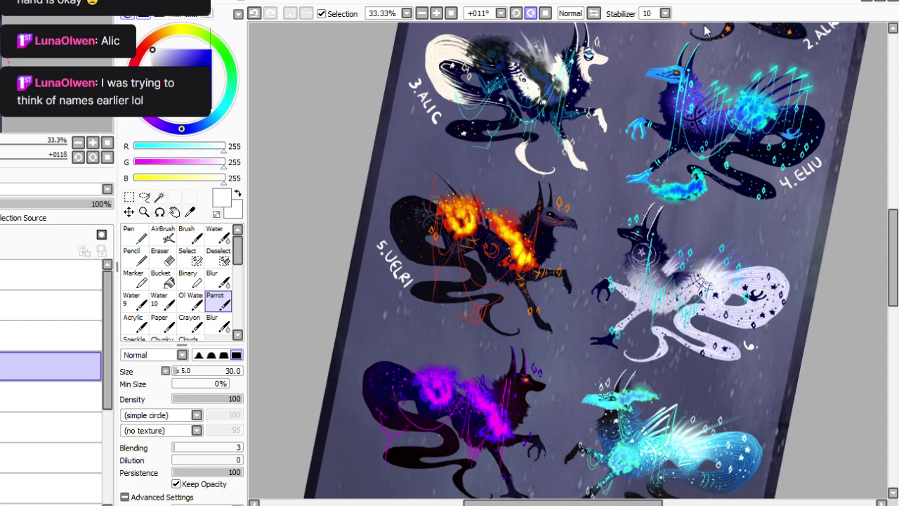
{"action": "left_click", "coordinate": [530, 13]}
{"action": "left_click", "coordinate": [531, 13]}
{"action": "left_click", "coordinate": [531, 13]}
{"action": "left_click", "coordinate": [531, 13]}
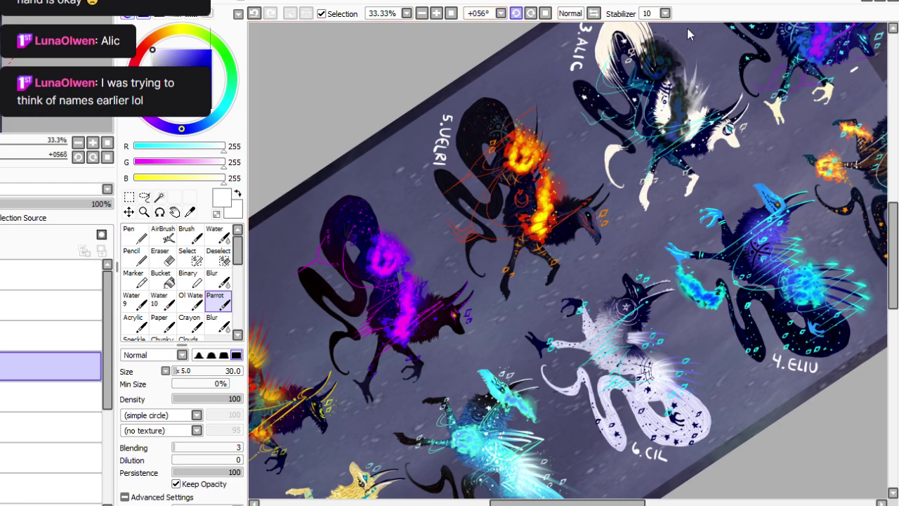
Hand-letter the white name "ALERE" beneath the tail of the black creature with purple flames.
{"action": "left_click", "coordinate": [545, 14]}
{"action": "scroll", "coordinate": [750, 40], "scroll_direction": "up", "scroll_amount": 2}
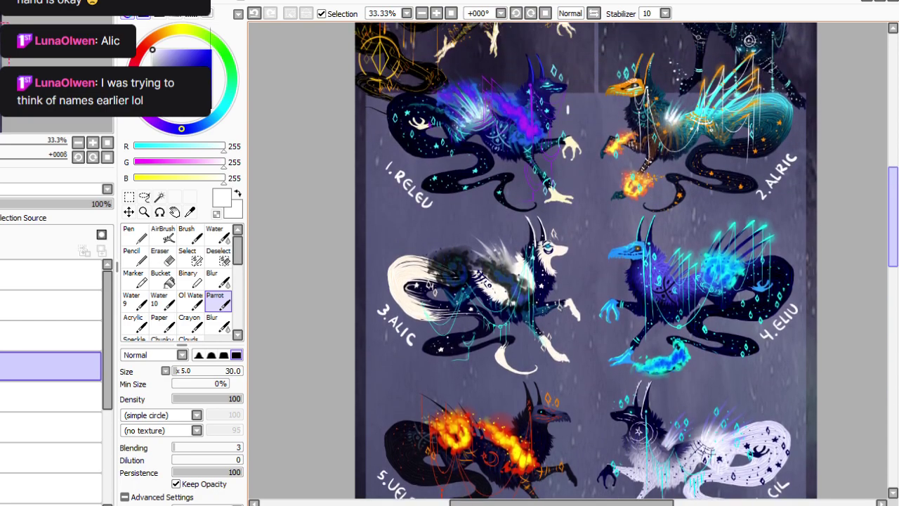
{"action": "scroll", "coordinate": [586, 260], "scroll_direction": "up", "scroll_amount": 3}
{"action": "scroll", "coordinate": [750, 218], "scroll_direction": "down", "scroll_amount": 10}
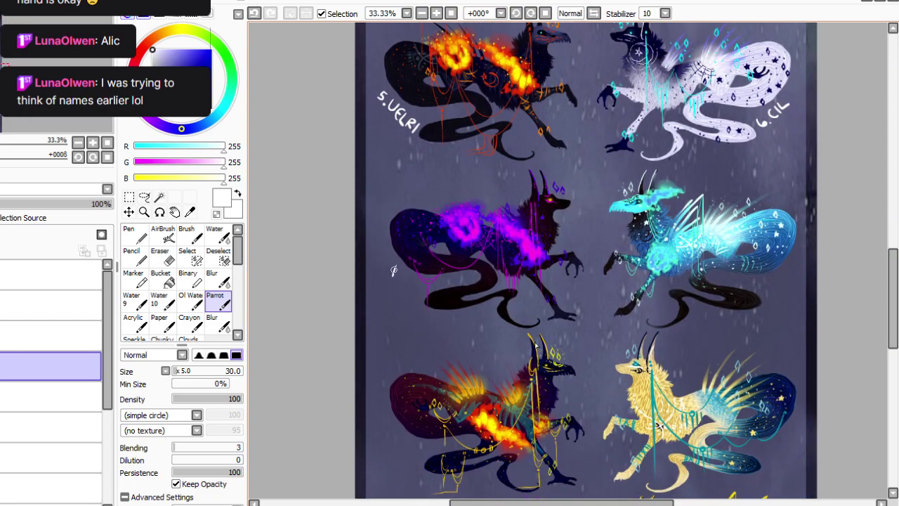
{"action": "left_click_drag", "start_coordinate": [405, 274], "coordinate": [422, 296]}
{"action": "key", "text": "Left"}
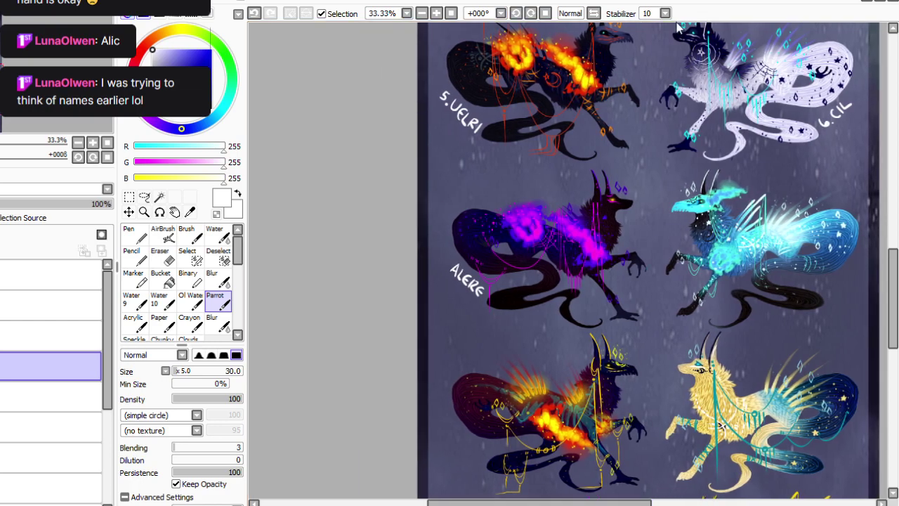
Add the handwritten number "7." in front of the name ALERE.
{"action": "left_click", "coordinate": [516, 12]}
{"action": "left_click", "coordinate": [516, 12]}
{"action": "left_click", "coordinate": [516, 13]}
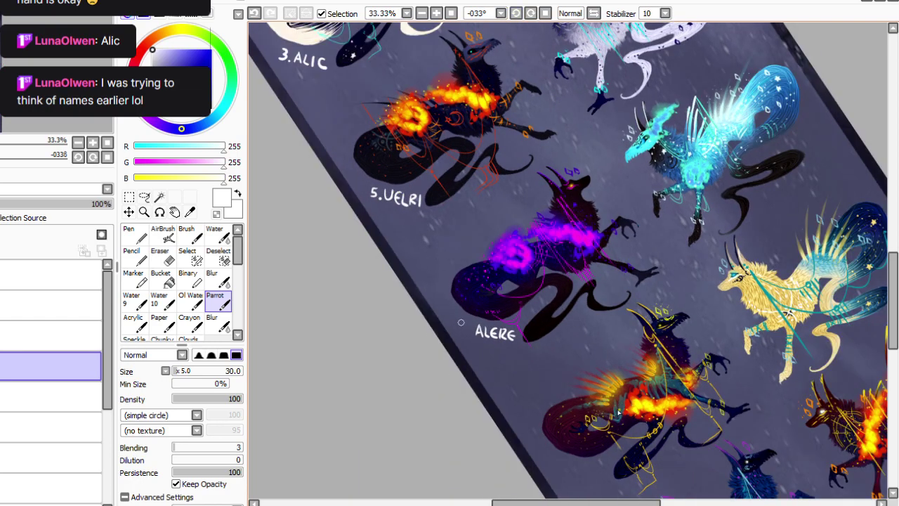
{"action": "left_click_drag", "start_coordinate": [463, 323], "coordinate": [465, 335]}
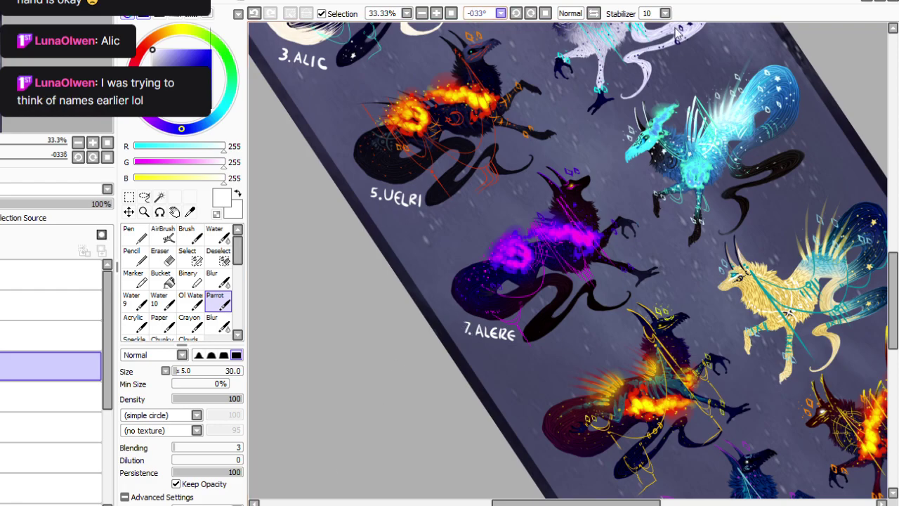
Hand-letter the white number "8." beneath the tail of the cyan-headed light blue creature.
{"action": "left_click", "coordinate": [545, 13]}
{"action": "left_click", "coordinate": [530, 13]}
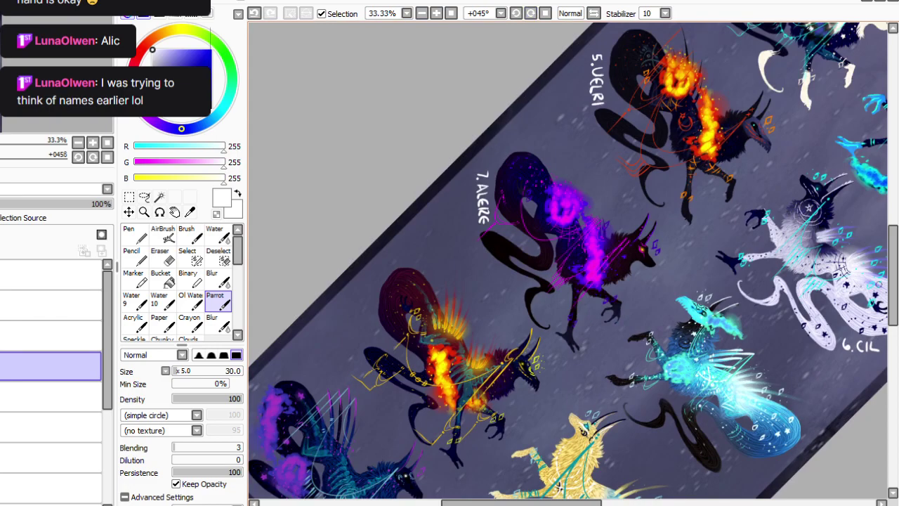
{"action": "left_click_drag", "start_coordinate": [893, 276], "coordinate": [893, 295]}
{"action": "left_click_drag", "start_coordinate": [590, 503], "coordinate": [612, 503]}
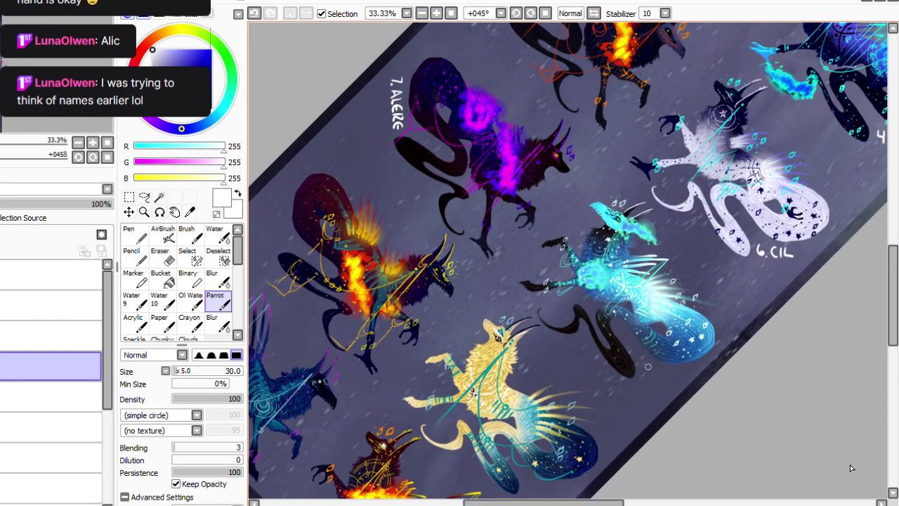
{"action": "left_click", "coordinate": [254, 12]}
{"action": "left_click_drag", "start_coordinate": [648, 365], "coordinate": [645, 365]}
{"action": "key", "text": "ctrl+y"}
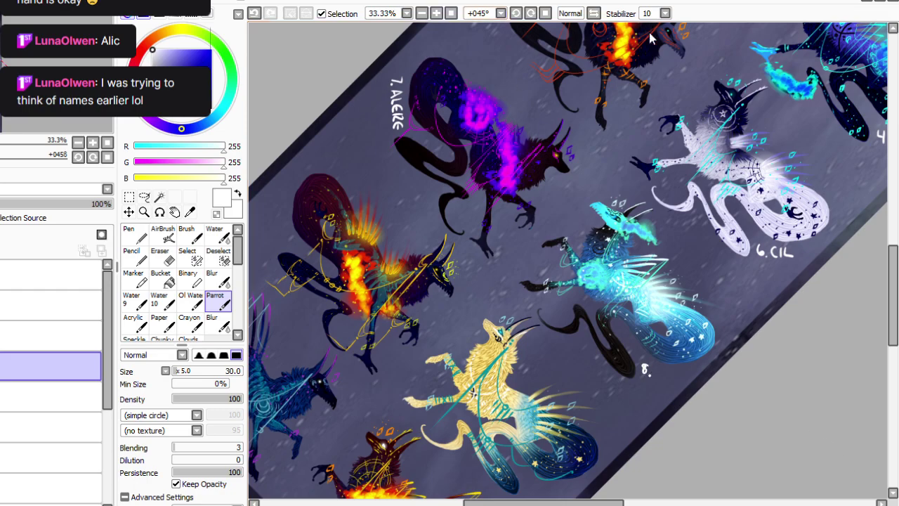
Hand-letter the white name "RELAL" after the number 8 beneath the tail of the cyan-headed light blue creature.
{"action": "key", "text": "Home"}
{"action": "left_click_drag", "start_coordinate": [893, 298], "coordinate": [893, 259]}
{"action": "left_click", "coordinate": [531, 13]}
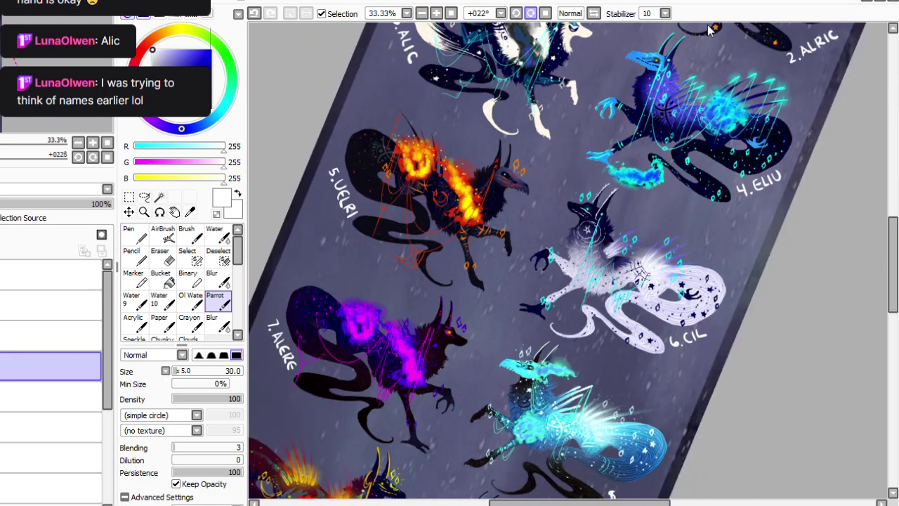
{"action": "key", "text": "End"}
{"action": "scroll", "coordinate": [758, 149], "scroll_direction": "down", "scroll_amount": 7}
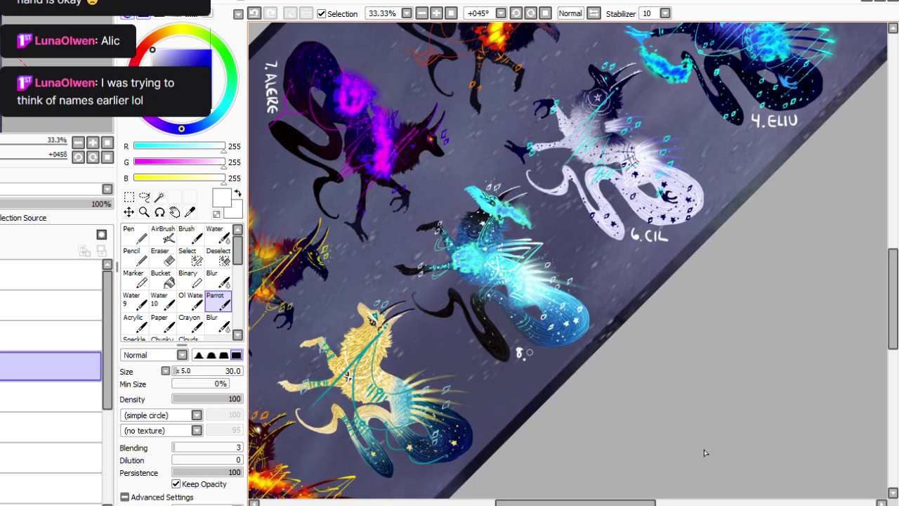
{"action": "left_click_drag", "start_coordinate": [543, 352], "coordinate": [541, 353]}
Hand-letter the white number "9." beneath the dark red tail of the creature with orange flames and gold chains.
{"action": "key", "text": "Home"}
{"action": "scroll", "coordinate": [617, 402], "scroll_direction": "down", "scroll_amount": 5}
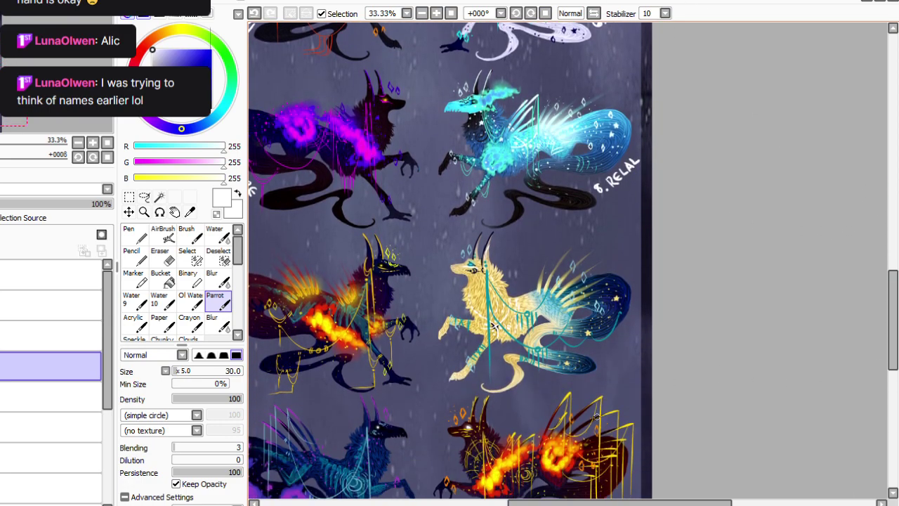
{"action": "scroll", "coordinate": [358, 267], "scroll_direction": "left", "scroll_amount": 4}
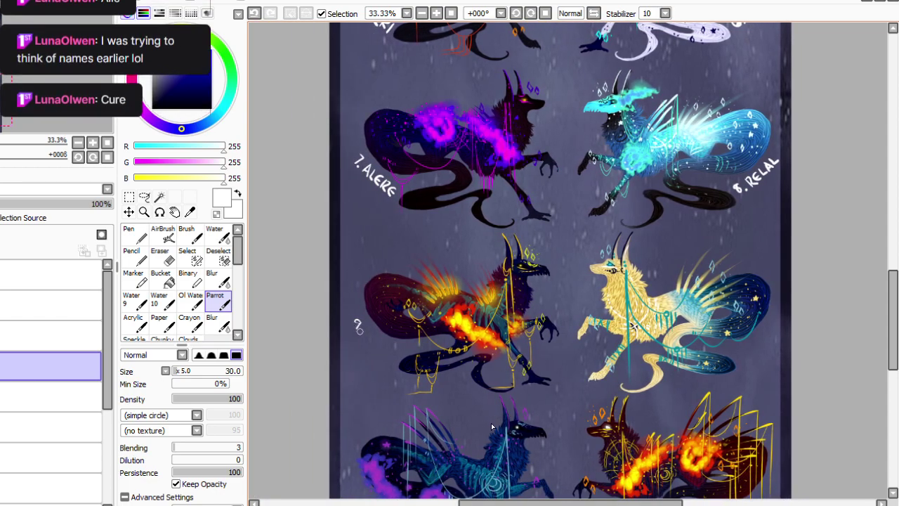
{"action": "key", "text": "ctrl+z"}
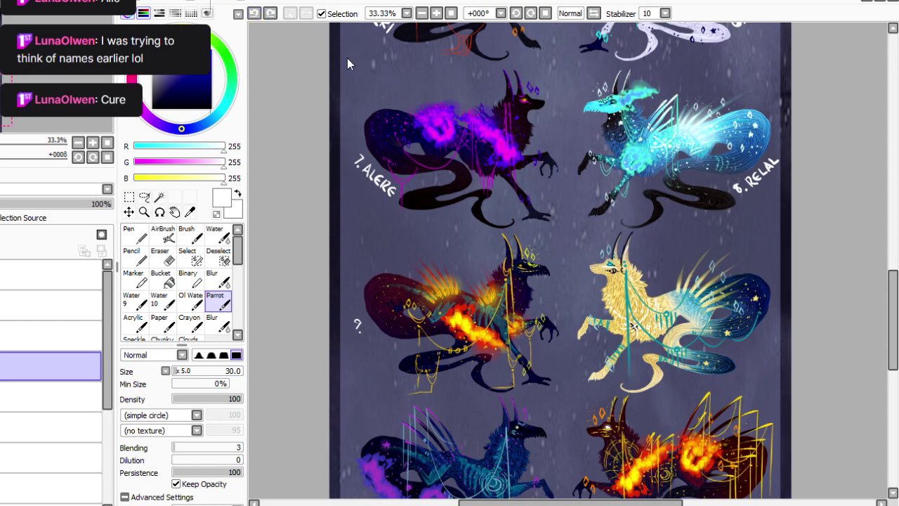
{"action": "key", "text": "ctrl+y"}
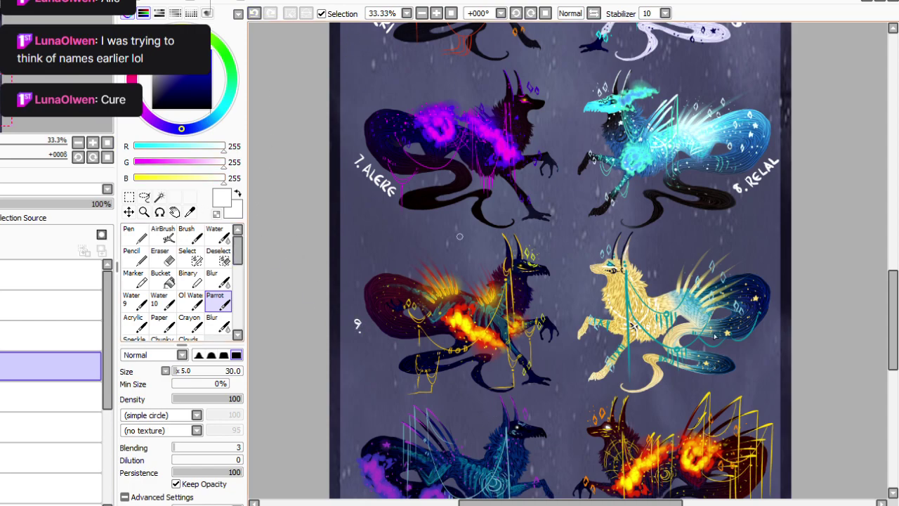
{"action": "mouse_move", "coordinate": [893, 311]}
{"action": "left_mouse_down"}
{"action": "mouse_move", "coordinate": [893, 168]}
{"action": "mouse_move", "coordinate": [893, 309]}
{"action": "left_mouse_up"}
{"action": "scroll", "coordinate": [561, 281], "scroll_direction": "down", "scroll_amount": 1}
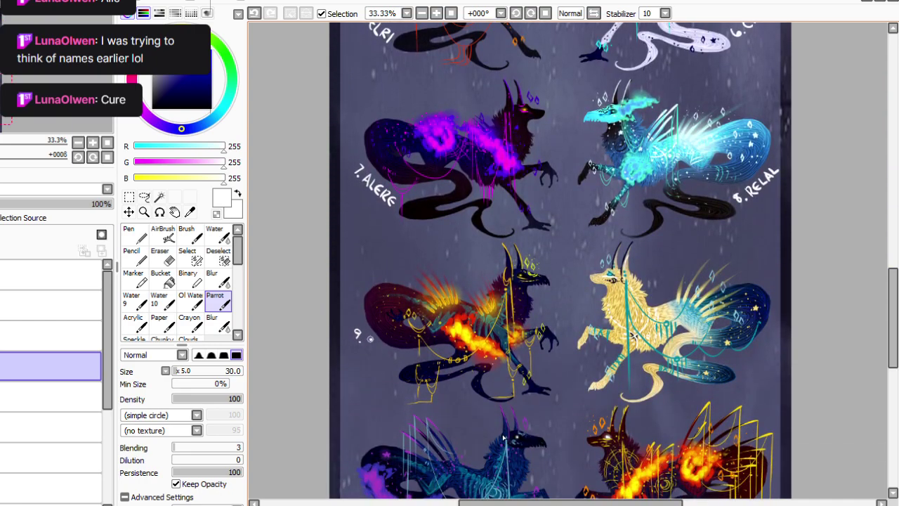
Hand-letter the white name "ILER" after the number 9.
{"action": "key", "text": "ctrl+z"}
{"action": "left_click_drag", "start_coordinate": [365, 345], "coordinate": [363, 348]}
{"action": "left_click_drag", "start_coordinate": [375, 343], "coordinate": [378, 358]}
{"action": "left_click_drag", "start_coordinate": [380, 359], "coordinate": [380, 363]}
Hand-letter the white number "10." beneath the blue tail of the golden creature.
{"action": "left_click", "coordinate": [214, 305]}
{"action": "key", "text": "End"}
{"action": "key", "text": "End"}
{"action": "key", "text": "End"}
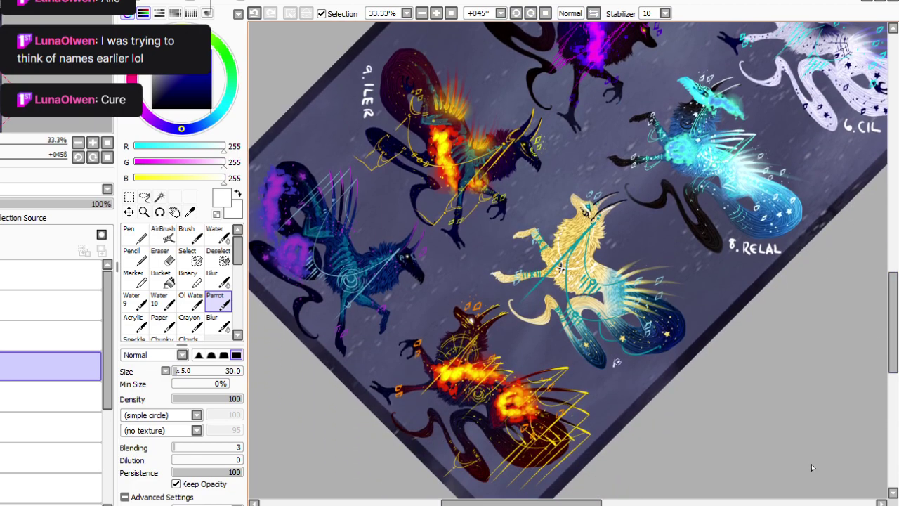
Hand-letter the white number "12." beneath the tail of the dark red creature with fiery orange markings.
{"action": "scroll", "coordinate": [872, 316], "scroll_direction": "down", "scroll_amount": 2}
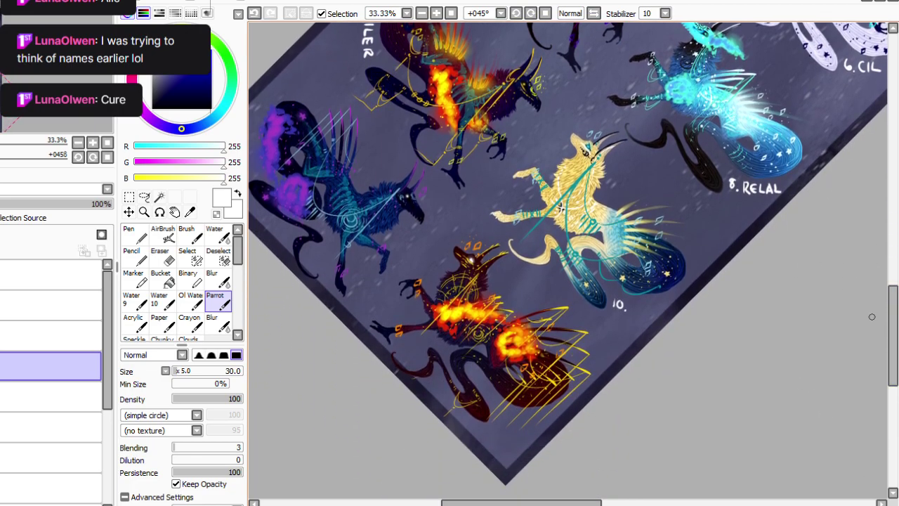
{"action": "mouse_move", "coordinate": [491, 421]}
{"action": "left_mouse_down"}
{"action": "mouse_move", "coordinate": [490, 432]}
{"action": "mouse_move", "coordinate": [501, 434]}
{"action": "left_mouse_up"}
{"action": "left_click", "coordinate": [502, 433]}
Hand-letter the white number "11." beside the purple-flamed tail of the dark teal creature.
{"action": "left_click_drag", "start_coordinate": [504, 504], "coordinate": [475, 503]}
{"action": "left_click", "coordinate": [545, 13]}
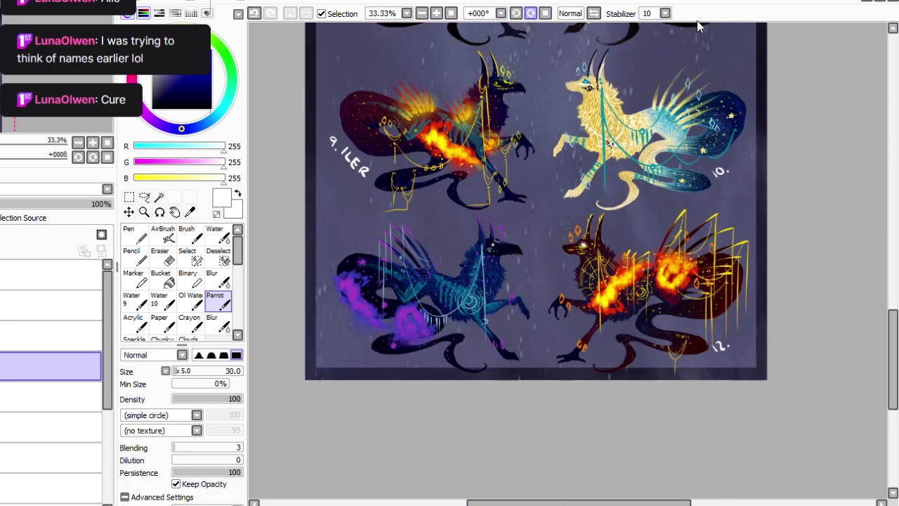
{"action": "left_click_drag", "start_coordinate": [329, 301], "coordinate": [329, 310]}
{"action": "left_click", "coordinate": [333, 312]}
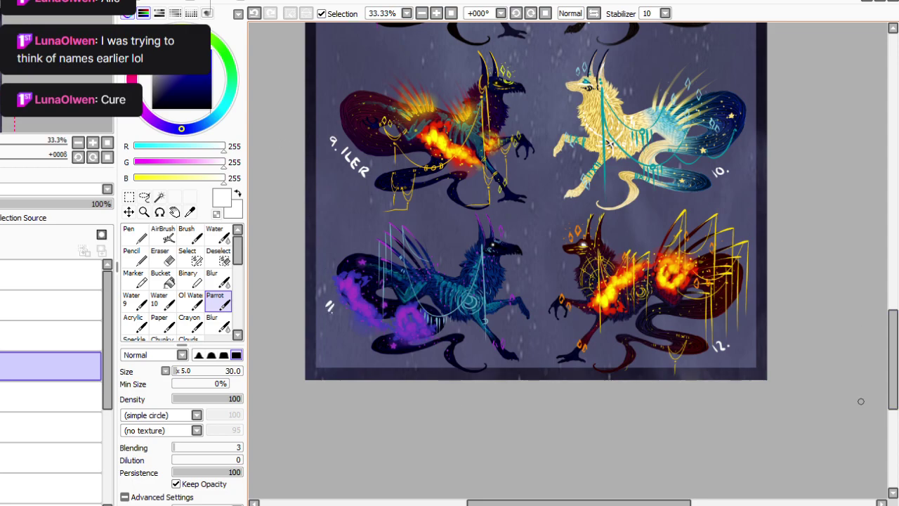
Hand-letter the white name "EUE" after the number 10 beneath the golden creature's tail.
{"action": "key", "text": "End"}
{"action": "key", "text": "End"}
{"action": "key", "text": "End"}
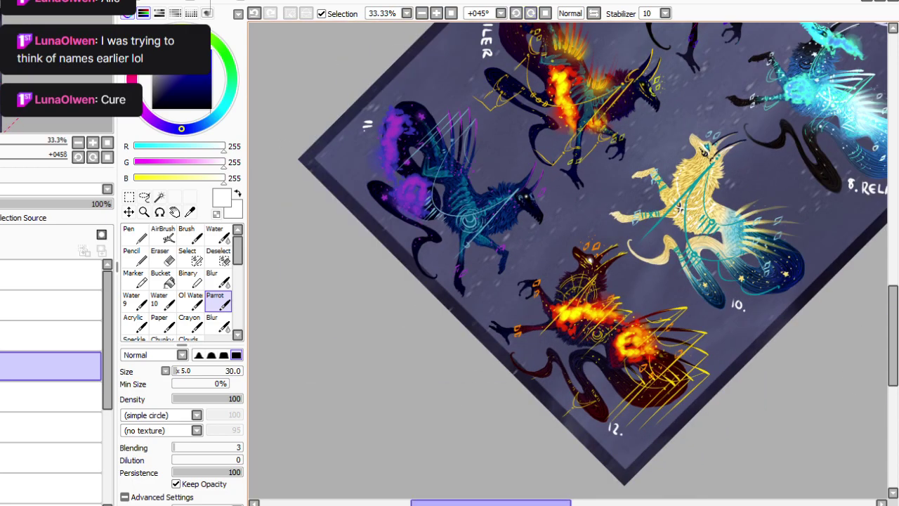
{"action": "left_click_drag", "start_coordinate": [551, 503], "coordinate": [592, 503]}
{"action": "left_click", "coordinate": [436, 13]}
{"action": "mouse_move", "coordinate": [606, 324]}
{"action": "left_mouse_down"}
{"action": "mouse_move", "coordinate": [597, 339]}
{"action": "mouse_move", "coordinate": [606, 332]}
{"action": "mouse_move", "coordinate": [617, 340]}
{"action": "mouse_move", "coordinate": [625, 324]}
{"action": "mouse_move", "coordinate": [628, 342]}
{"action": "mouse_move", "coordinate": [626, 335]}
{"action": "left_mouse_up"}
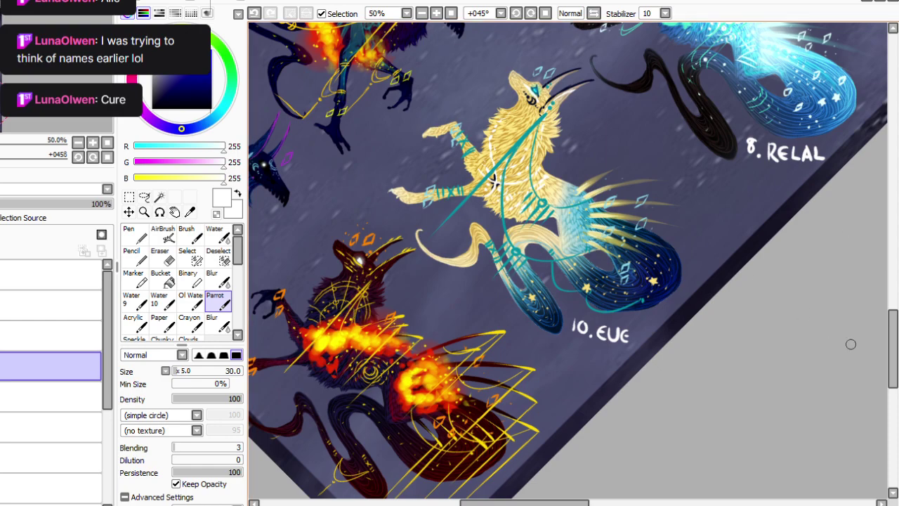
Undo the last two lettering strokes and redraw the end of the name EUE with the canvas upright.
{"action": "left_click", "coordinate": [546, 14]}
{"action": "left_click", "coordinate": [254, 13]}
{"action": "left_click", "coordinate": [254, 13]}
{"action": "mouse_move", "coordinate": [660, 267]}
{"action": "left_mouse_down"}
{"action": "mouse_move", "coordinate": [665, 277]}
{"action": "mouse_move", "coordinate": [664, 269]}
{"action": "left_mouse_up"}
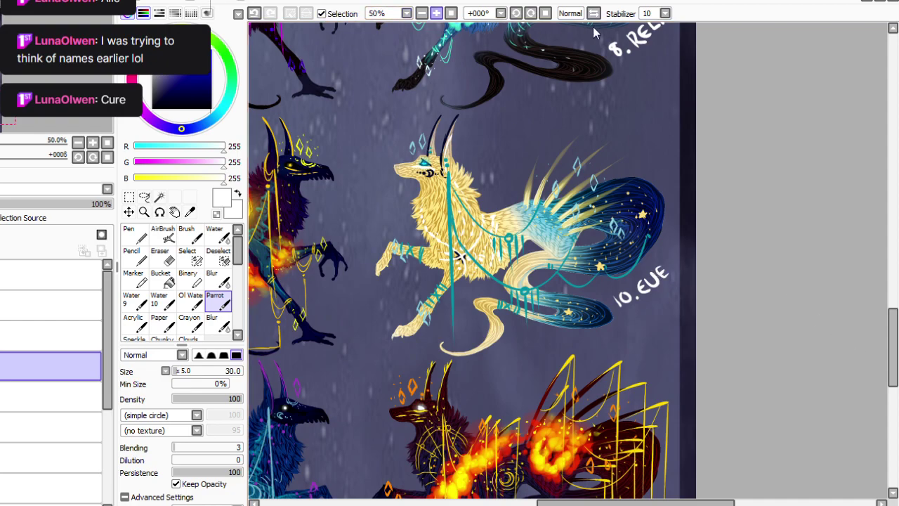
Check the names already used on the sheet and hand-letter "RELI" in white after the number 11.
{"action": "key", "text": "ctrl+0"}
{"action": "key", "text": "Page_Up"}
{"action": "key", "text": "Page_Up"}
{"action": "key", "text": "Page_Up"}
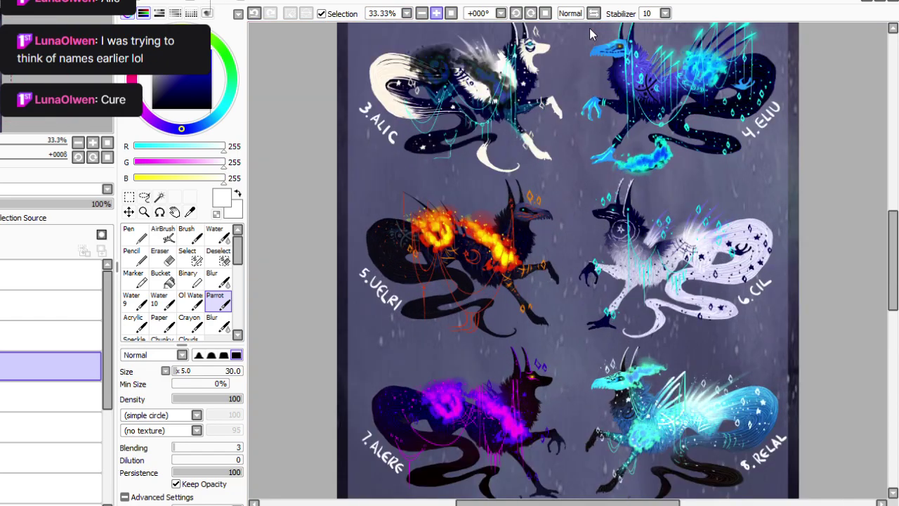
{"action": "left_click_drag", "start_coordinate": [893, 242], "coordinate": [893, 165]}
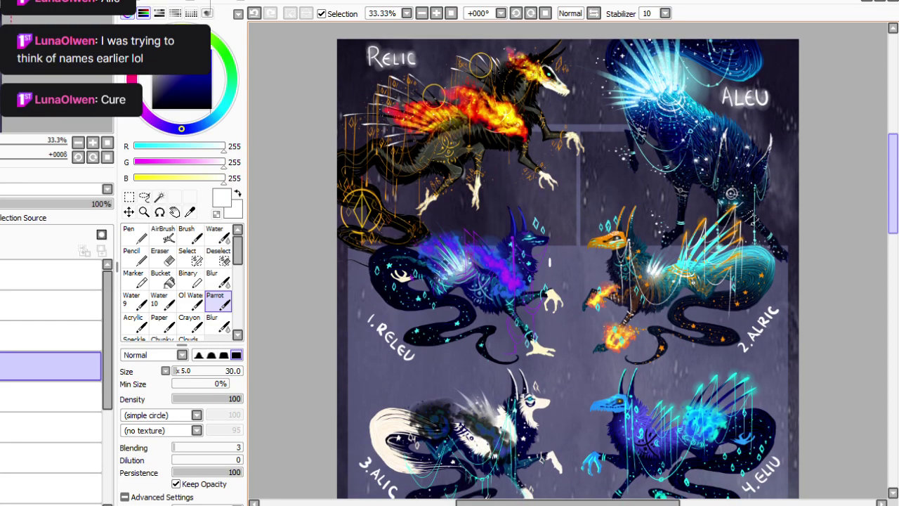
{"action": "scroll", "coordinate": [568, 260], "scroll_direction": "down", "scroll_amount": 10}
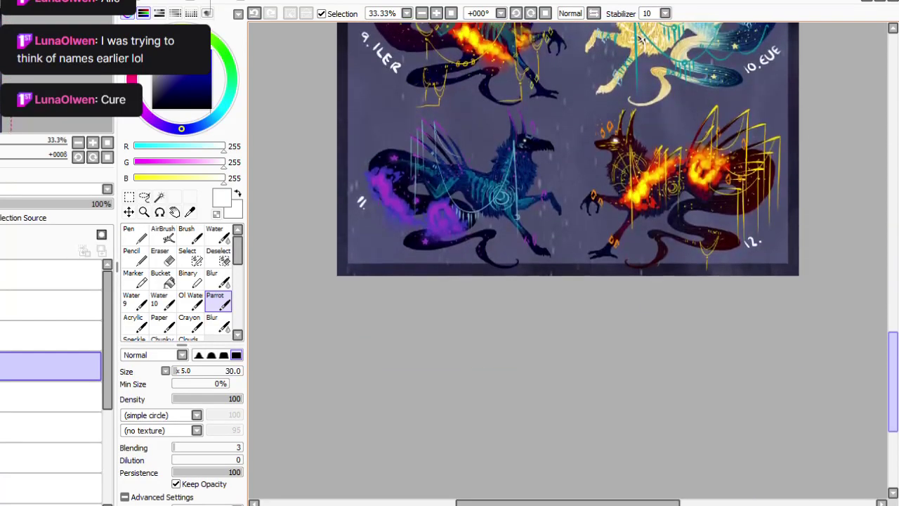
{"action": "scroll", "coordinate": [811, 259], "scroll_direction": "up", "scroll_amount": 5}
{"action": "left_click_drag", "start_coordinate": [378, 277], "coordinate": [387, 301]}
{"action": "mouse_move", "coordinate": [893, 353]}
{"action": "left_mouse_down"}
{"action": "mouse_move", "coordinate": [893, 206]}
{"action": "mouse_move", "coordinate": [893, 394]}
{"action": "mouse_move", "coordinate": [893, 135]}
{"action": "mouse_move", "coordinate": [893, 358]}
{"action": "left_mouse_up"}
Hand-letter the white name "LEU" after the number 12, redoing faulty strokes, and set the canvas upright again.
{"action": "left_click", "coordinate": [531, 13]}
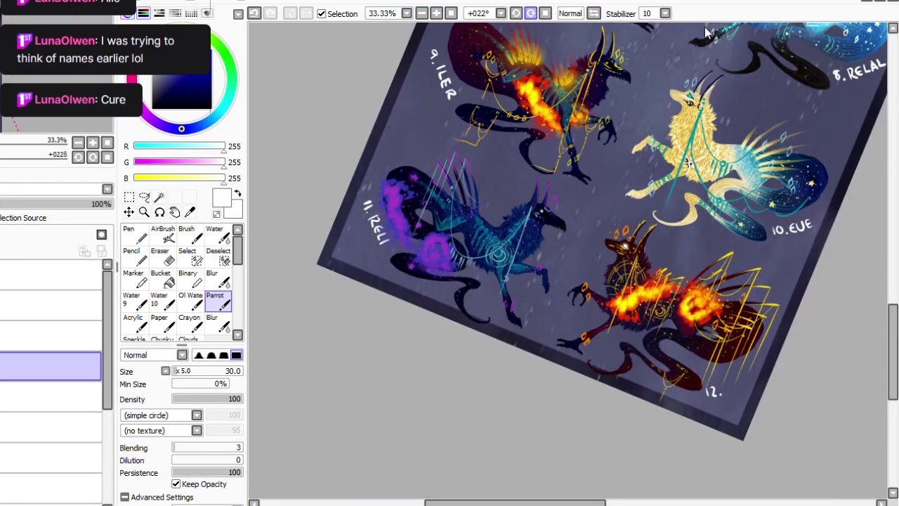
{"action": "left_click", "coordinate": [530, 13]}
{"action": "mouse_move", "coordinate": [698, 413]}
{"action": "left_mouse_down"}
{"action": "mouse_move", "coordinate": [702, 422]}
{"action": "mouse_move", "coordinate": [716, 413]}
{"action": "left_mouse_up"}
{"action": "key", "text": "ctrl+z"}
{"action": "key", "text": "ctrl+z"}
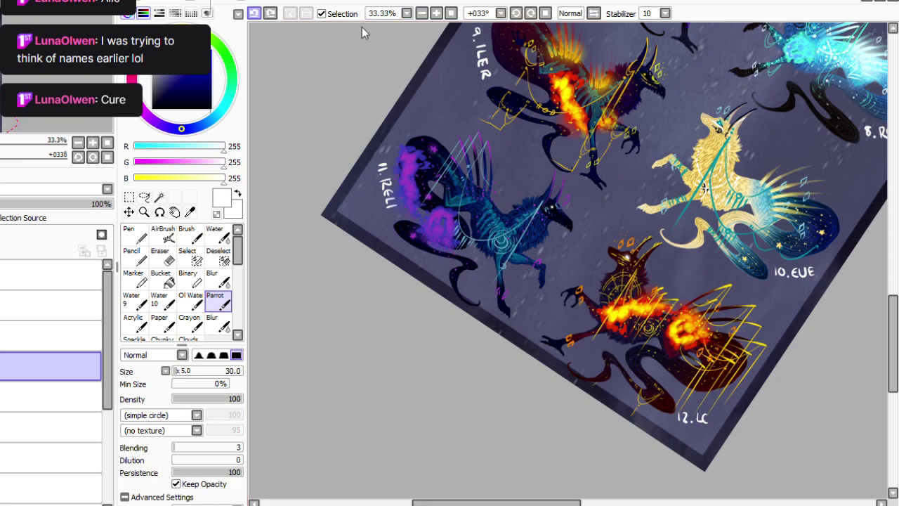
{"action": "left_click", "coordinate": [254, 13]}
{"action": "mouse_move", "coordinate": [709, 413]}
{"action": "left_mouse_down"}
{"action": "mouse_move", "coordinate": [711, 421]}
{"action": "mouse_move", "coordinate": [722, 413]}
{"action": "left_mouse_up"}
{"action": "left_click", "coordinate": [545, 14]}
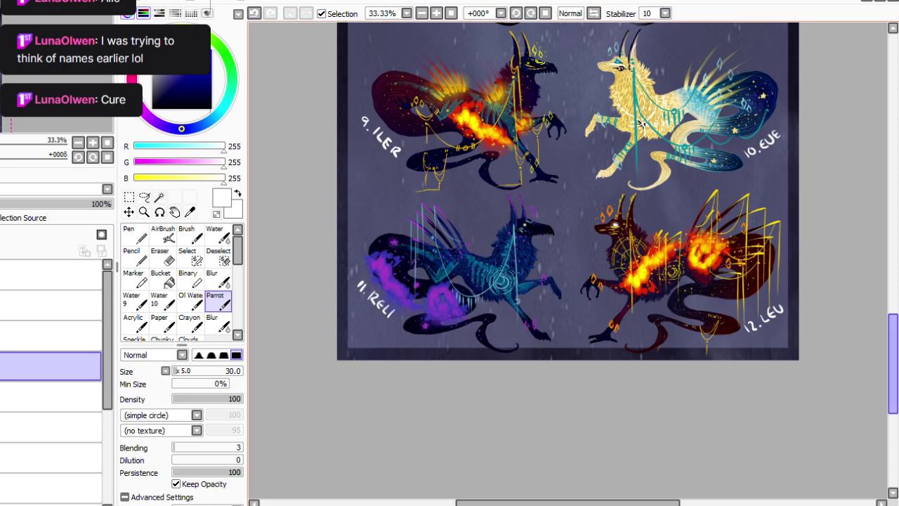
Look over the whole sheet to check the handwritten numbers and names of all twelve creatures.
{"action": "scroll", "coordinate": [641, 124], "scroll_direction": "up", "scroll_amount": 15}
{"action": "scroll", "coordinate": [568, 260], "scroll_direction": "down", "scroll_amount": 15}
{"action": "scroll", "coordinate": [568, 260], "scroll_direction": "up", "scroll_amount": 13}
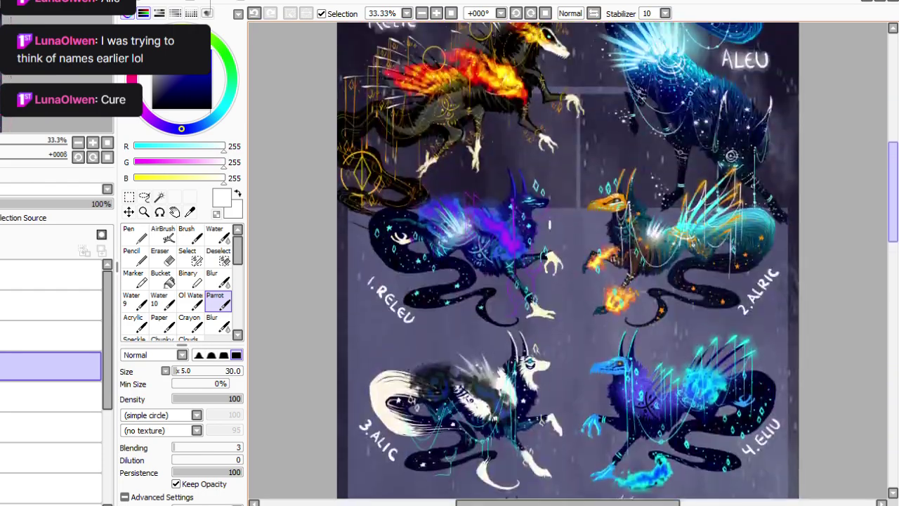
{"action": "scroll", "coordinate": [567, 260], "scroll_direction": "down", "scroll_amount": 15}
{"action": "scroll", "coordinate": [641, 114], "scroll_direction": "up", "scroll_amount": 3}
{"action": "scroll", "coordinate": [641, 118], "scroll_direction": "down", "scroll_amount": 3}
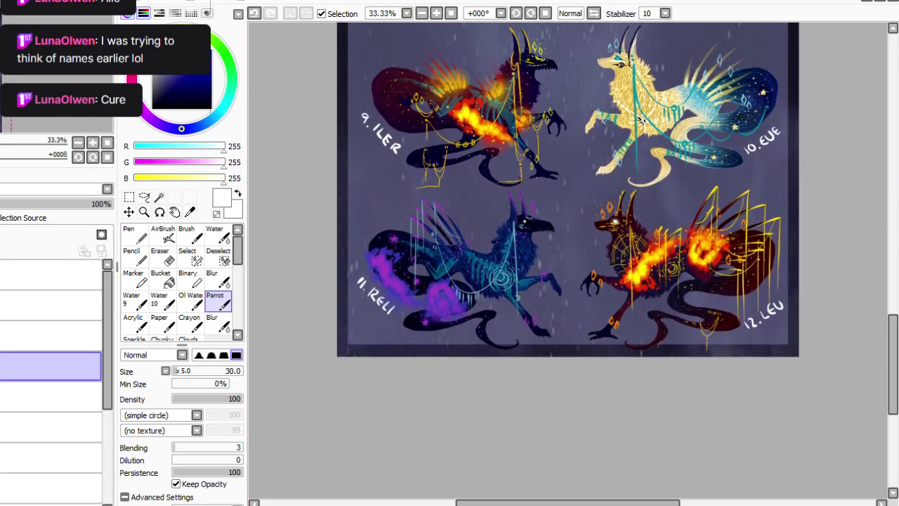
{"action": "left_click", "coordinate": [451, 12]}
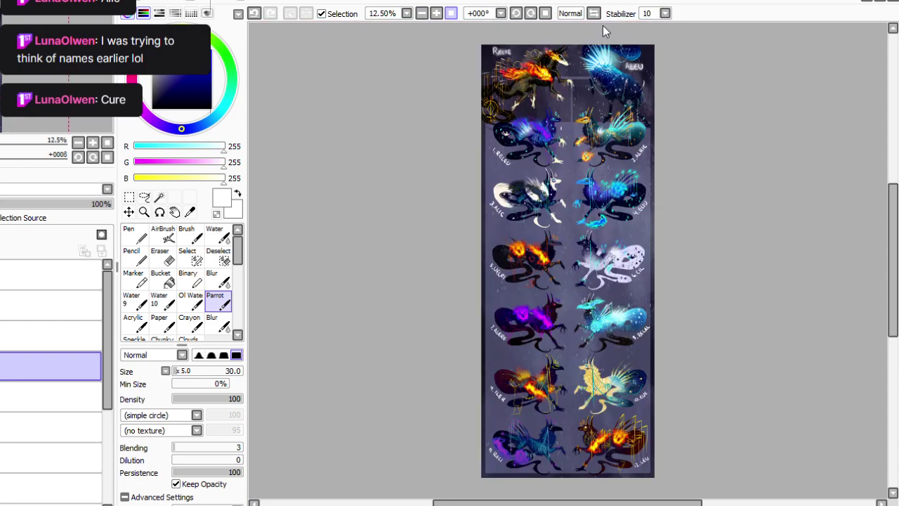
{"action": "left_click", "coordinate": [436, 13]}
{"action": "scroll", "coordinate": [590, 27], "scroll_direction": "down", "scroll_amount": 5}
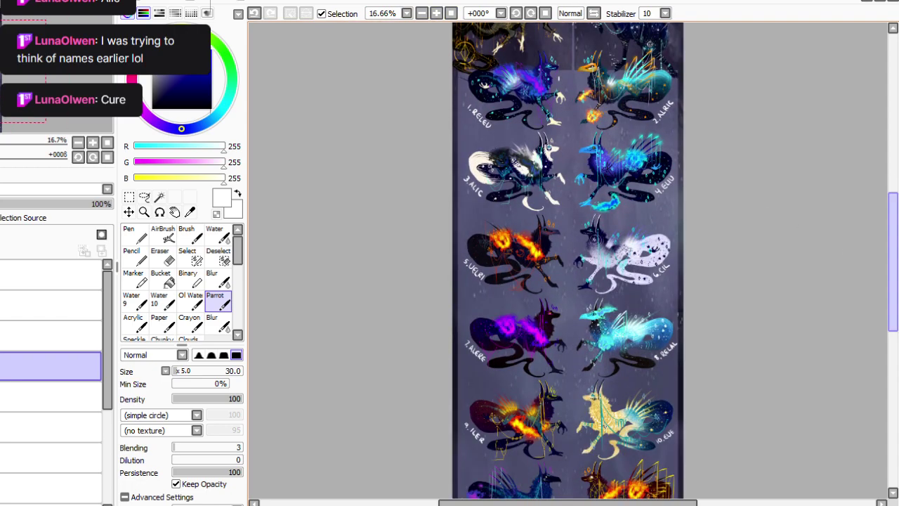
{"action": "scroll", "coordinate": [568, 182], "scroll_direction": "up", "scroll_amount": 4}
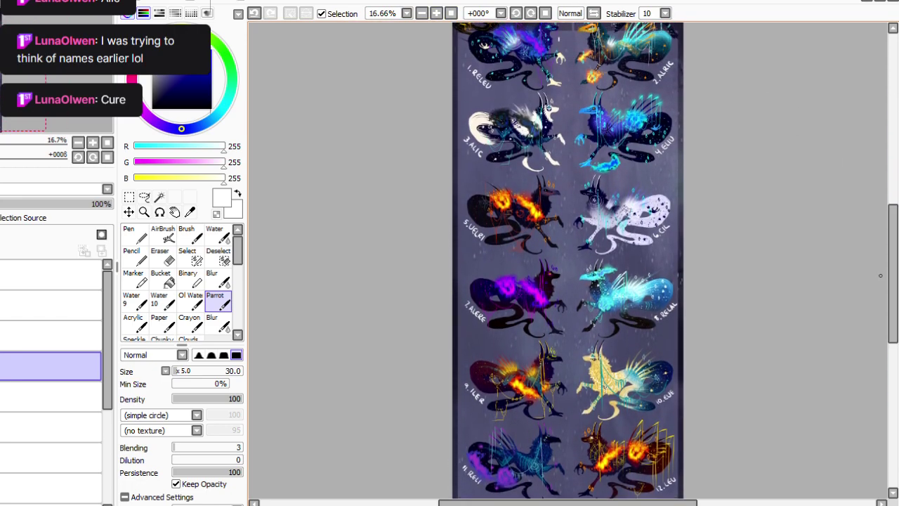
{"action": "left_click_drag", "start_coordinate": [893, 285], "coordinate": [893, 258]}
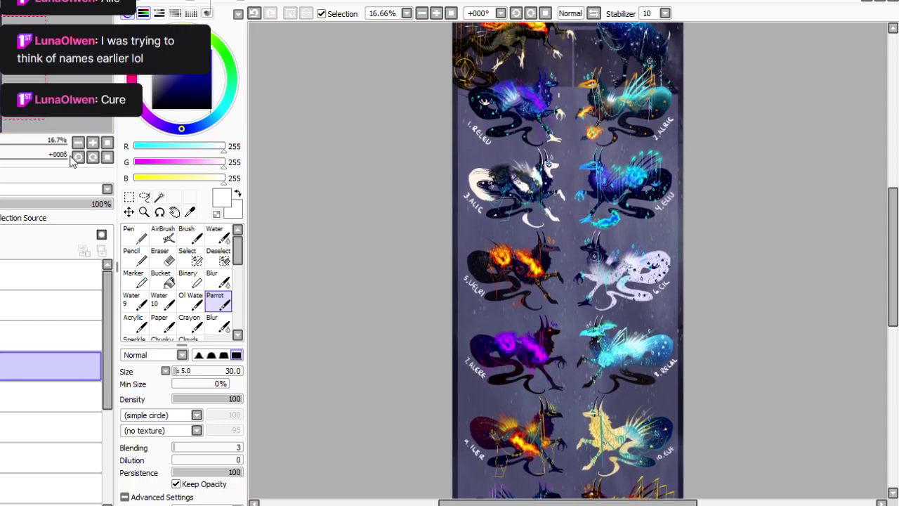